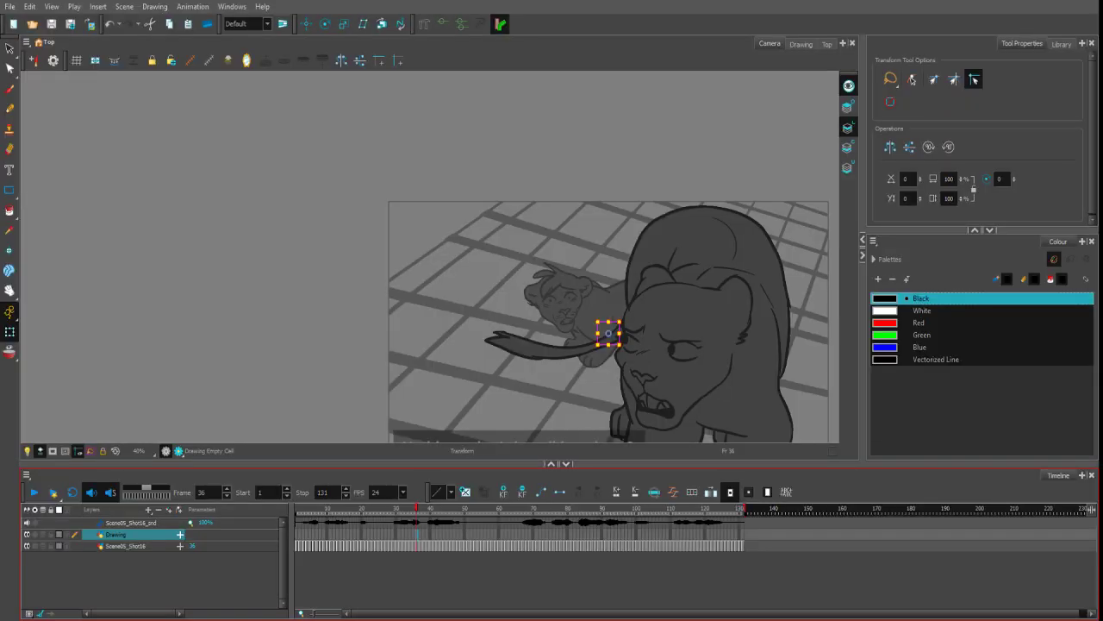
# - Centre the storyboard frame in the camera view and rename the Drawing layer as NothingHead
pyautogui.click(707, 362)
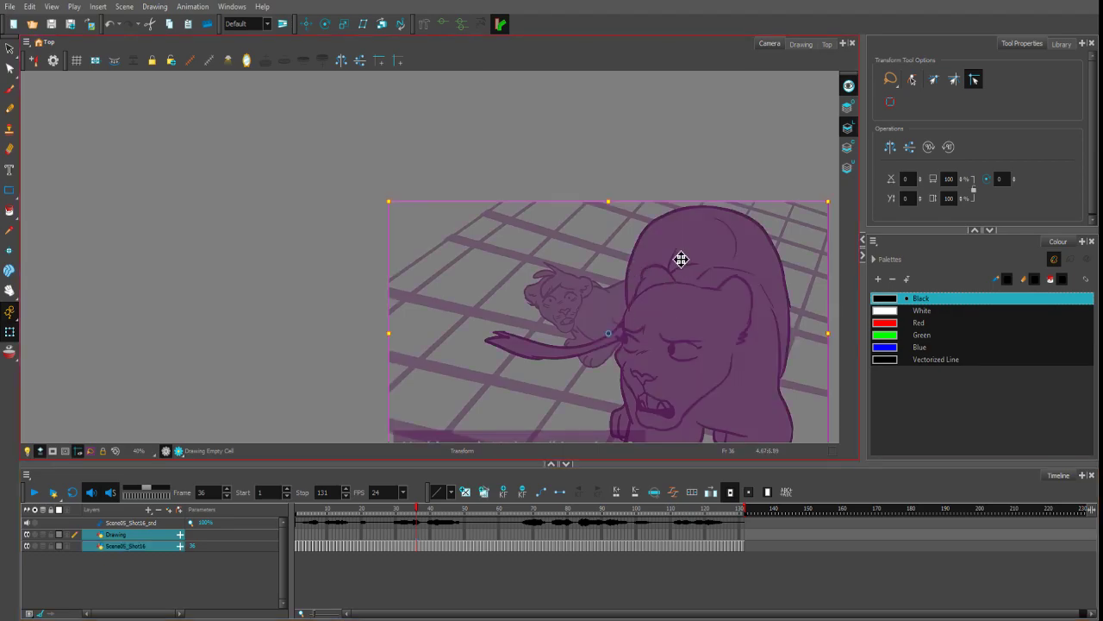
pyautogui.click(597, 121)
pyautogui.moveTo(678, 256)
pyautogui.mouseDown()
pyautogui.moveTo(667, 234)
pyautogui.moveTo(503, 153)
pyautogui.moveTo(599, 198)
pyautogui.mouseUp()
pyautogui.click(121, 535)
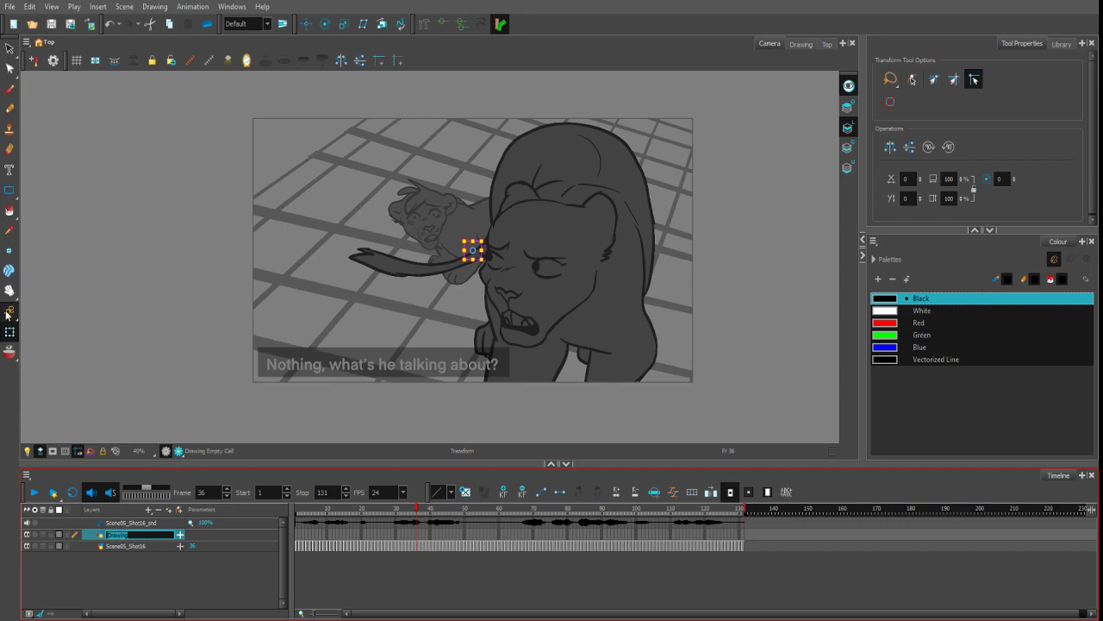
pyautogui.write('NothingHead')
pyautogui.press('Return')
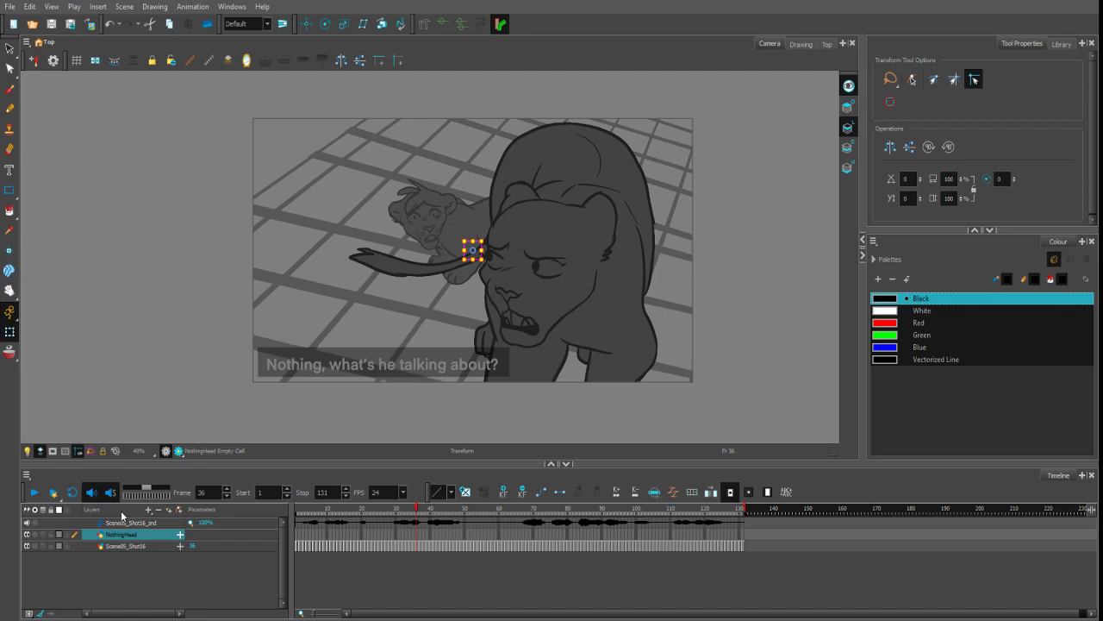
# - Add three more drawing layers named NothingBody, FeatherBody and FeatherHead
pyautogui.press('Return')
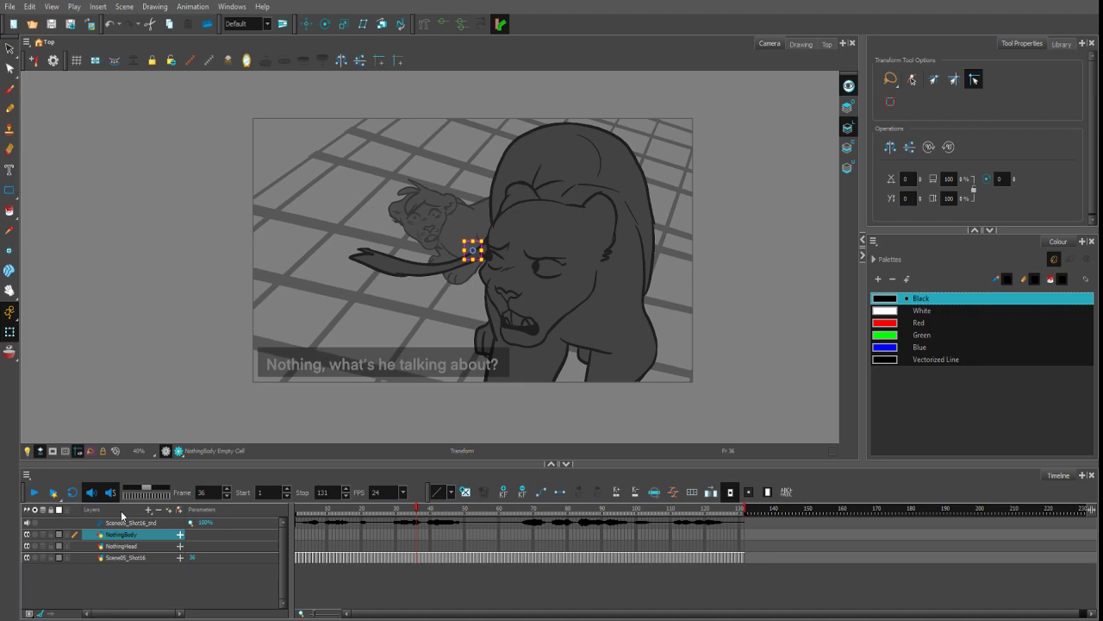
pyautogui.hotkey('ctrl', 'r')
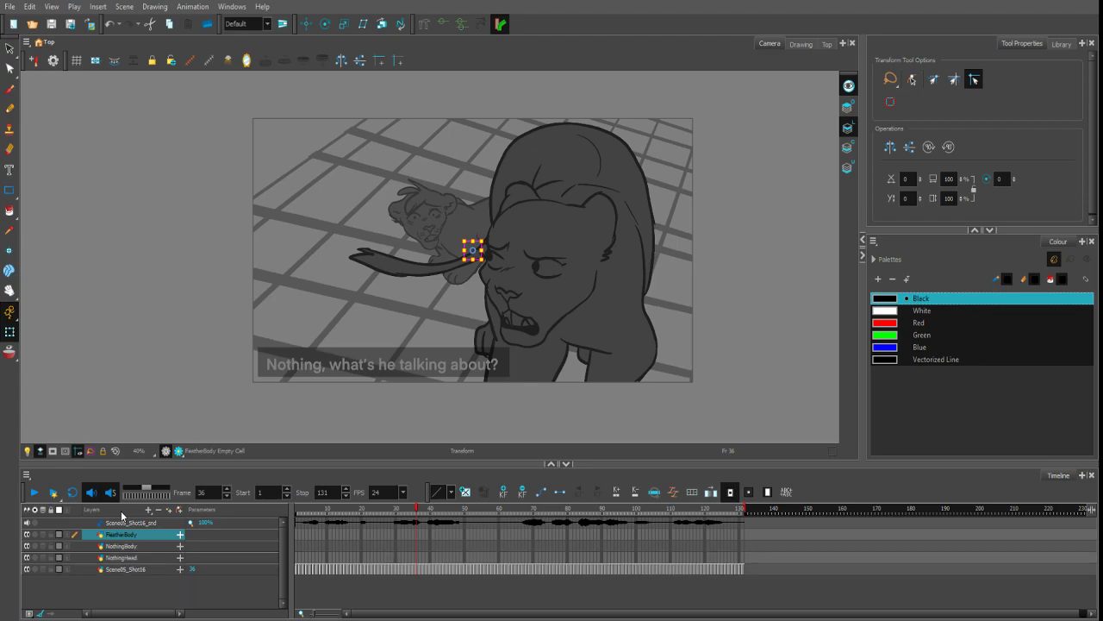
pyautogui.hotkey('ctrl', 'r')
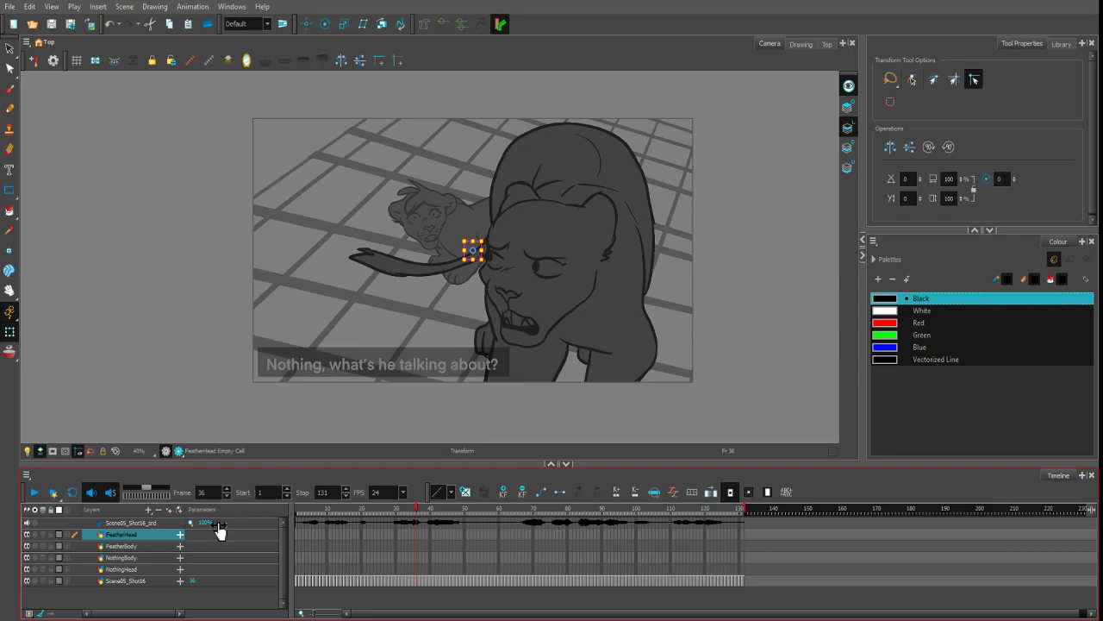
# - Reorder the drawing layers from the top as NothingHead, NothingBody, FeatherHead, FeatherBody
pyautogui.click(152, 545)
pyautogui.click(153, 567)
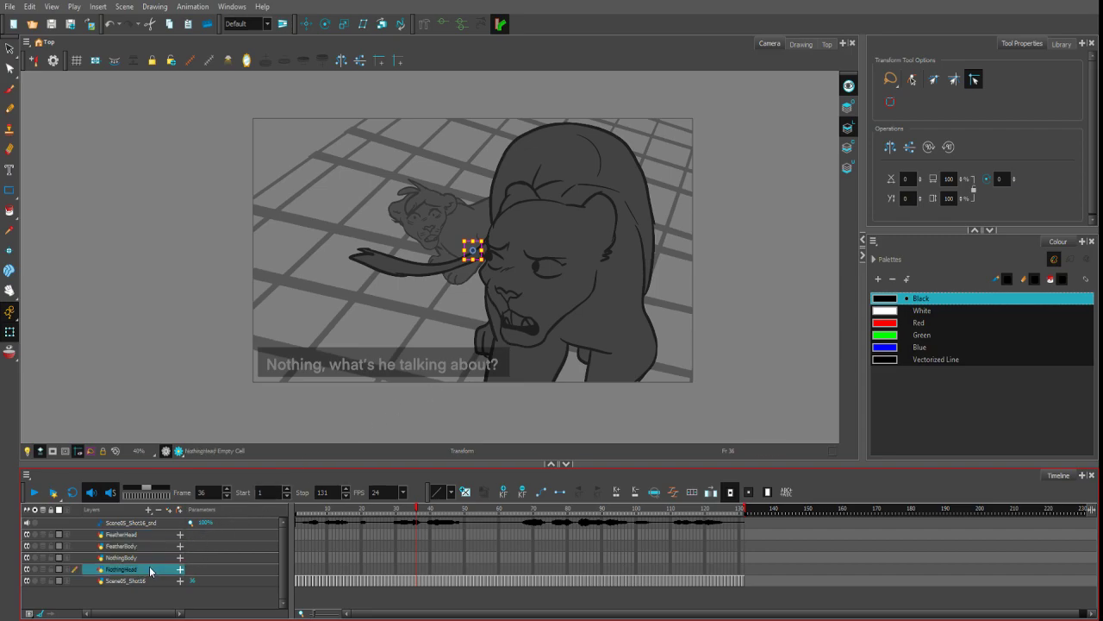
pyautogui.moveTo(149, 565); pyautogui.dragTo(146, 509)
pyautogui.keyDown('shift'); pyautogui.click(146, 568); pyautogui.keyUp('shift')
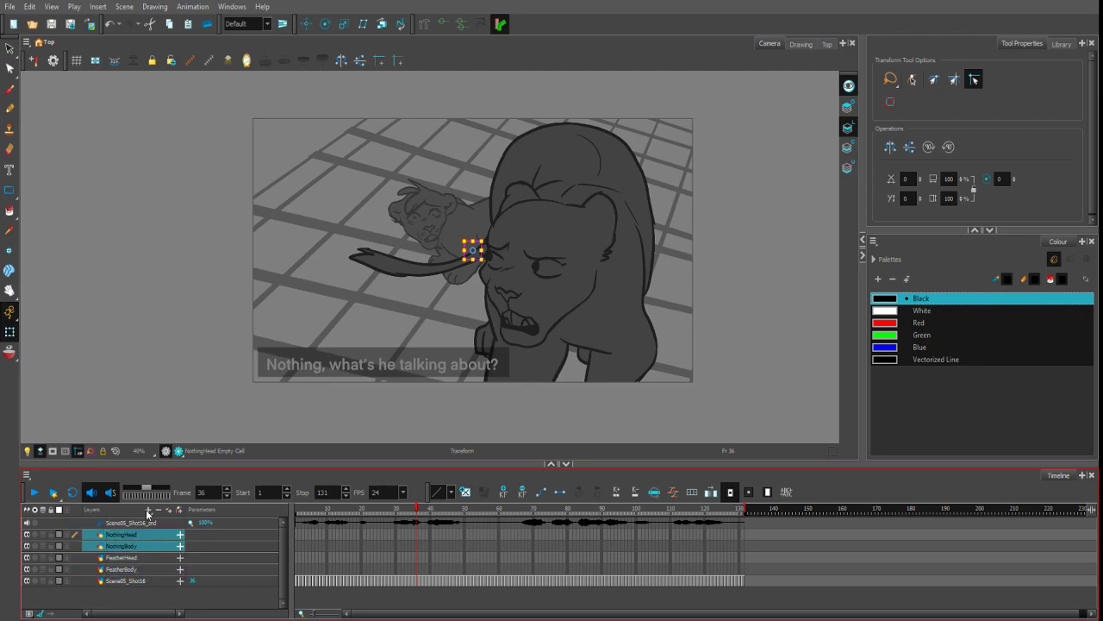
# - Set up the Brush with the character palette's Lineart colour on frame 1 of NothingHead, with the light table on
pyautogui.click(295, 534)
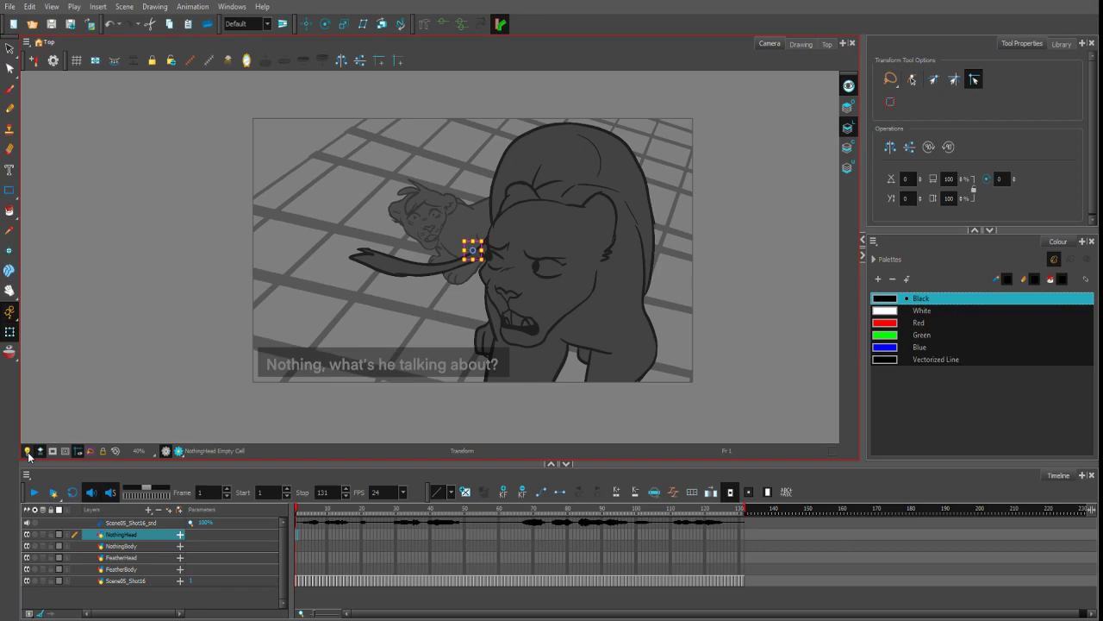
pyautogui.click(9, 88)
pyautogui.click(904, 256)
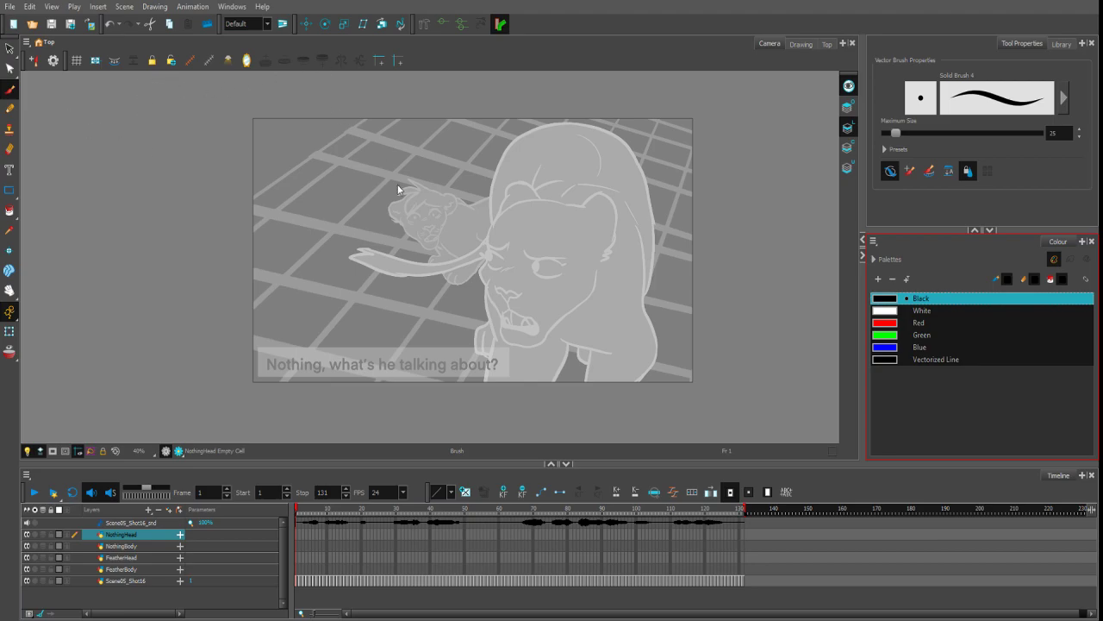
pyautogui.click(891, 256)
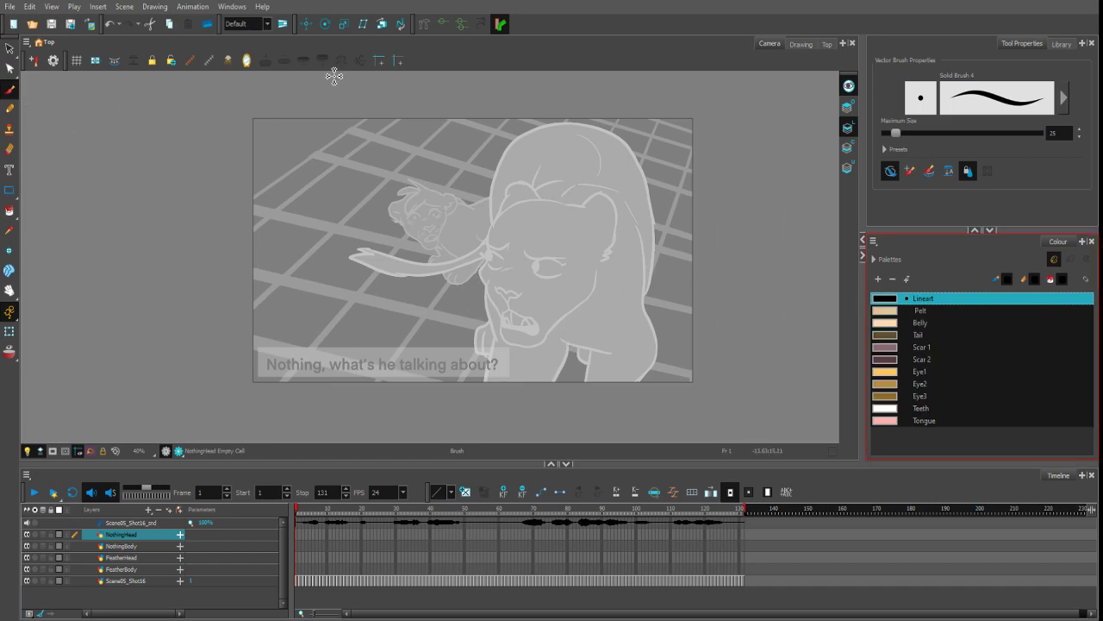
# - Ink the big cat's near eye over the sketch, drawing the upper lid, the thick brow line and the lower lid
pyautogui.scroll(4, 638, 233)
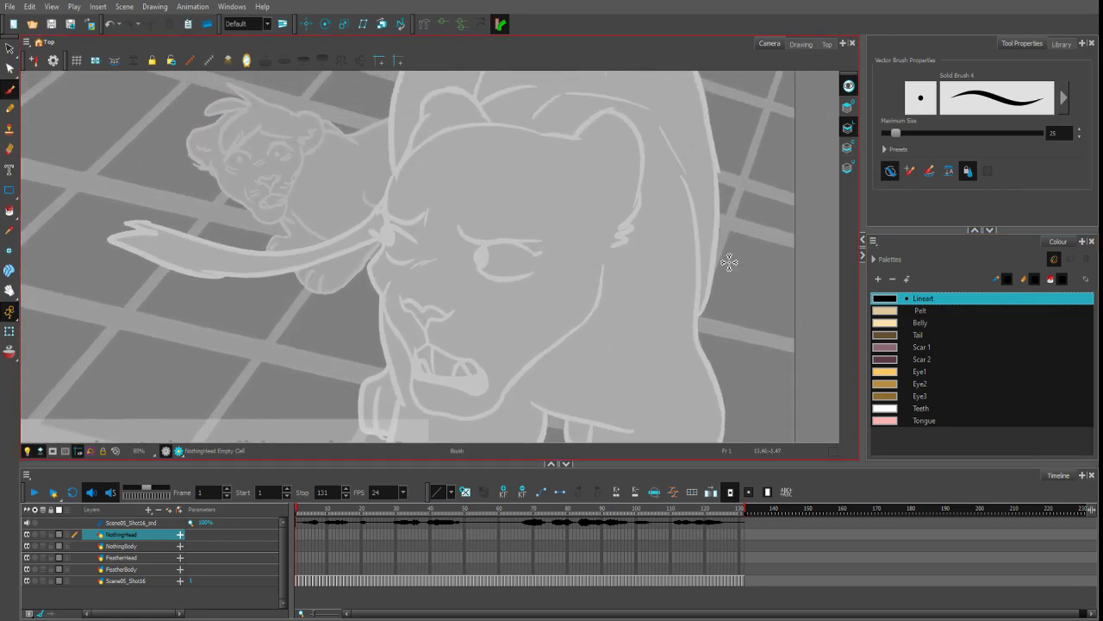
pyautogui.moveTo(730, 262); pyautogui.dragTo(738, 242)
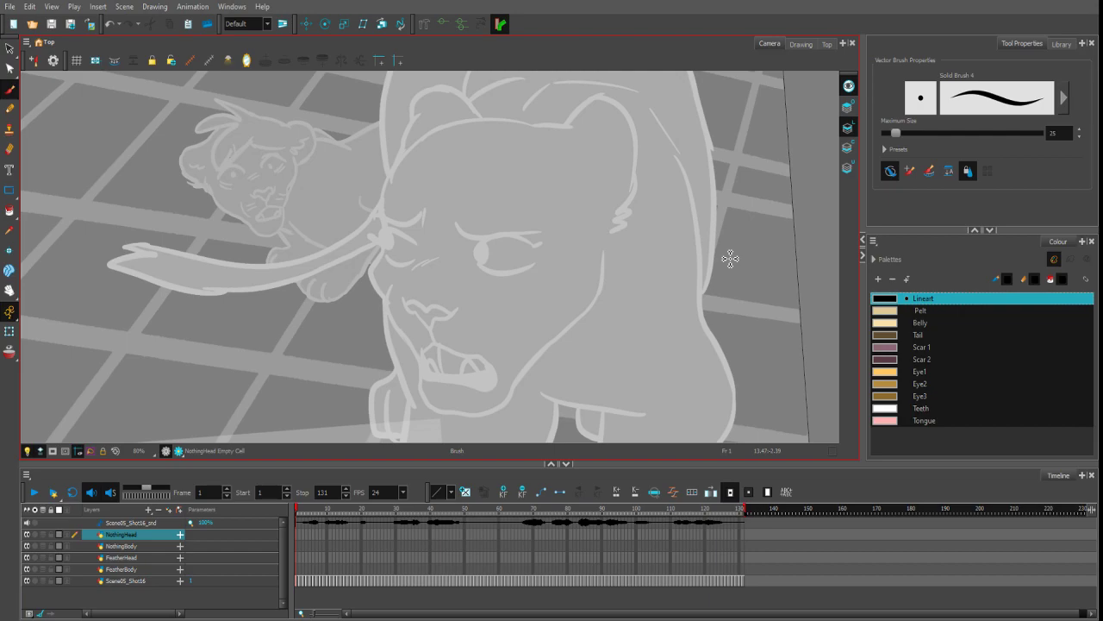
pyautogui.scroll(4, 690, 143)
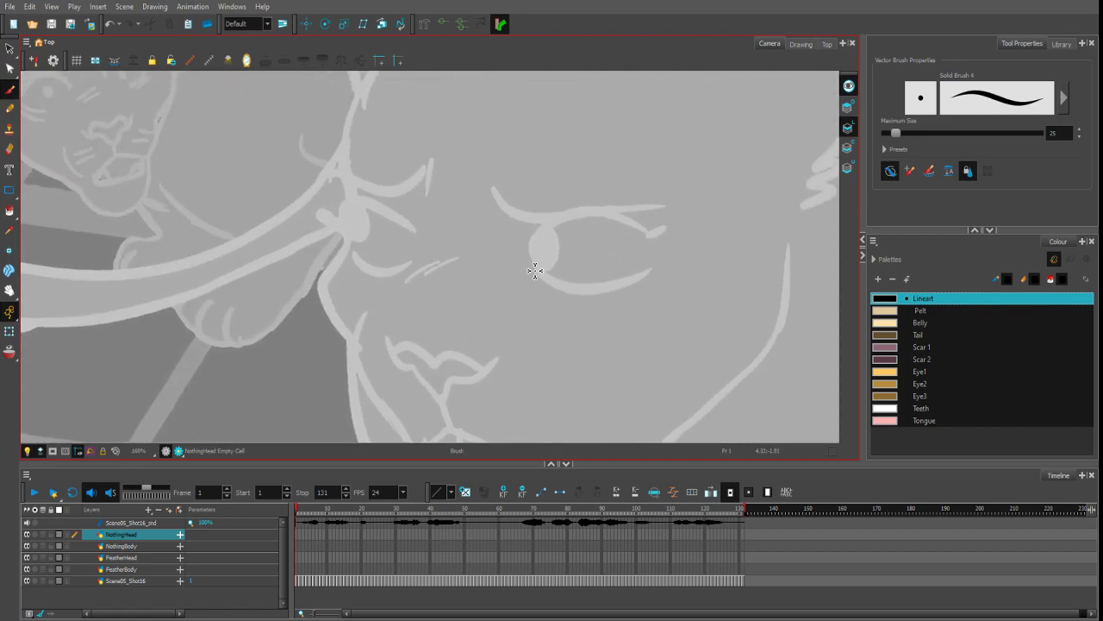
pyautogui.moveTo(531, 268)
pyautogui.mouseDown()
pyautogui.moveTo(547, 220)
pyautogui.moveTo(653, 250)
pyautogui.moveTo(522, 206)
pyautogui.mouseUp()
pyautogui.hotkey('ctrl', 'z')
pyautogui.moveTo(665, 217); pyautogui.dragTo(508, 203)
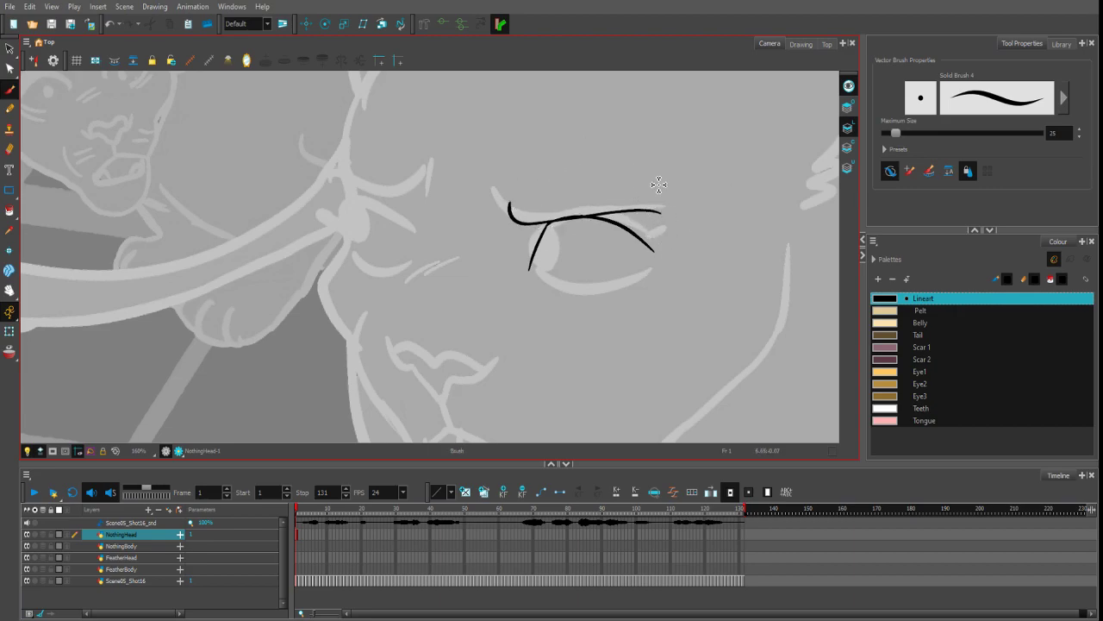
pyautogui.hotkey('ctrl', 'z')
pyautogui.moveTo(668, 213)
pyautogui.mouseDown()
pyautogui.moveTo(627, 206)
pyautogui.moveTo(563, 217)
pyautogui.moveTo(507, 191)
pyautogui.mouseUp()
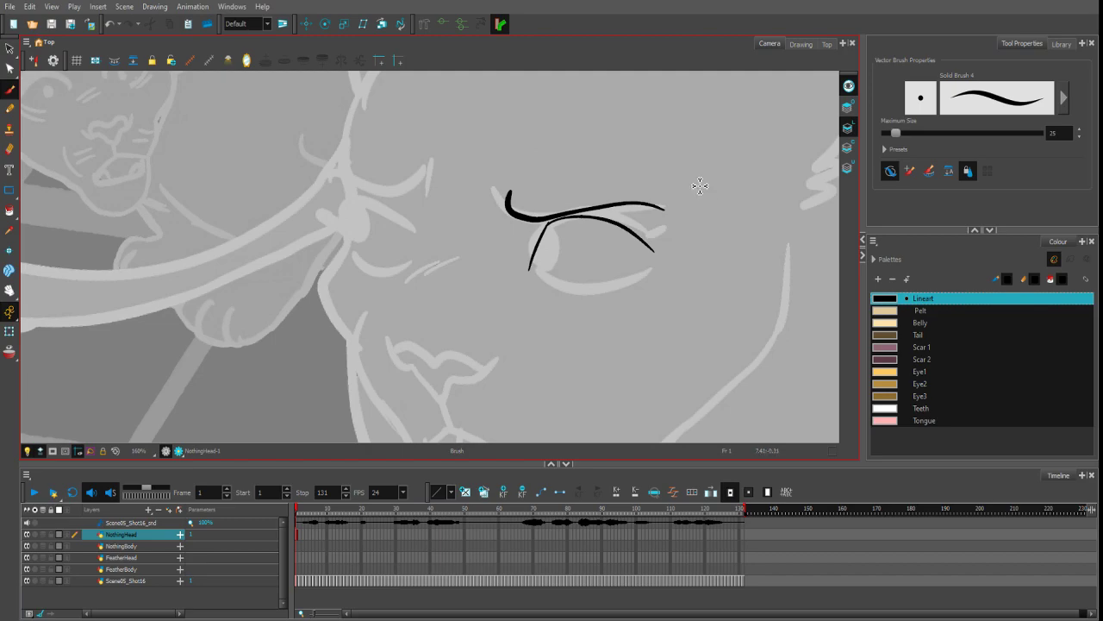
pyautogui.moveTo(654, 261)
pyautogui.mouseDown()
pyautogui.moveTo(593, 287)
pyautogui.moveTo(549, 281)
pyautogui.mouseUp()
pyautogui.hotkey('ctrl', 'z')
pyautogui.moveTo(653, 255)
pyautogui.mouseDown()
pyautogui.moveTo(622, 281)
pyautogui.moveTo(548, 281)
pyautogui.mouseUp()
# - Ink the rounded outline of the far eye with its small inner corner
pyautogui.moveTo(409, 261)
pyautogui.mouseDown()
pyautogui.moveTo(403, 222)
pyautogui.moveTo(350, 217)
pyautogui.moveTo(402, 222)
pyautogui.moveTo(354, 207)
pyautogui.moveTo(352, 257)
pyautogui.mouseUp()
pyautogui.hotkey('ctrl', 'z')
pyautogui.hotkey('ctrl', 'z')
pyautogui.hotkey('ctrl', 'z')
pyautogui.moveTo(353, 205)
pyautogui.mouseDown()
pyautogui.moveTo(359, 262)
pyautogui.moveTo(348, 250)
pyautogui.moveTo(407, 244)
pyautogui.mouseUp()
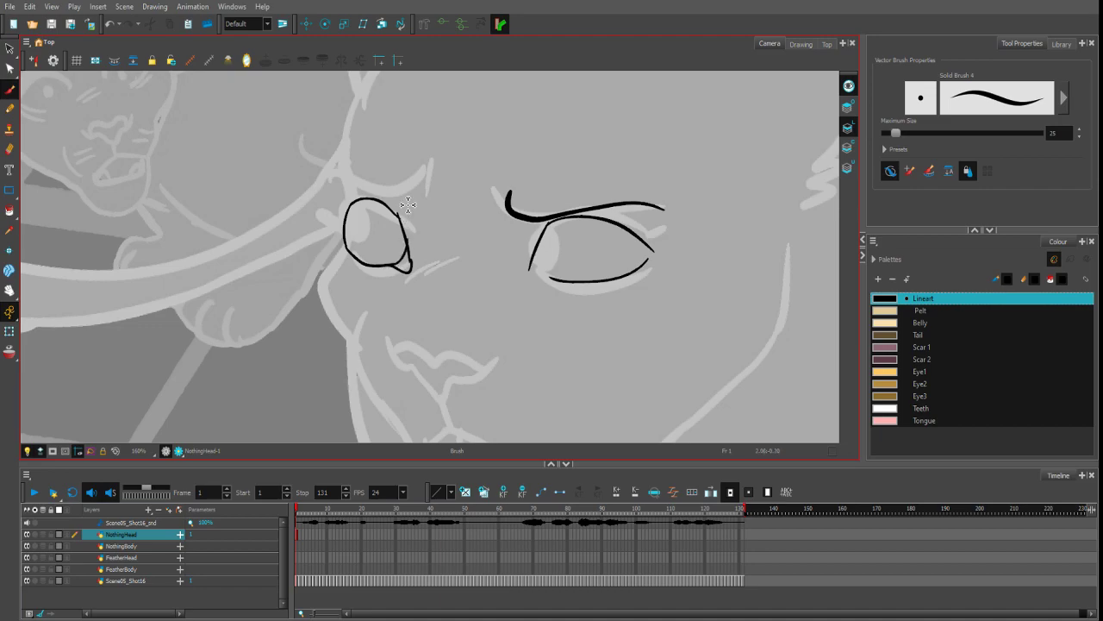
# - Add the inner corner and the long pointed outer corner to the near eye
pyautogui.moveTo(550, 277)
pyautogui.mouseDown()
pyautogui.moveTo(532, 280)
pyautogui.moveTo(530, 267)
pyautogui.moveTo(545, 276)
pyautogui.mouseUp()
pyautogui.hotkey('ctrl', 'z')
pyautogui.moveTo(547, 228); pyautogui.dragTo(548, 278)
pyautogui.hotkey('ctrl', 'alt')
pyautogui.moveTo(714, 255); pyautogui.dragTo(594, 48)
pyautogui.moveTo(583, 118); pyautogui.dragTo(577, 179)
pyautogui.moveTo(525, 147)
pyautogui.mouseDown()
pyautogui.moveTo(595, 91)
pyautogui.moveTo(572, 162)
pyautogui.mouseUp()
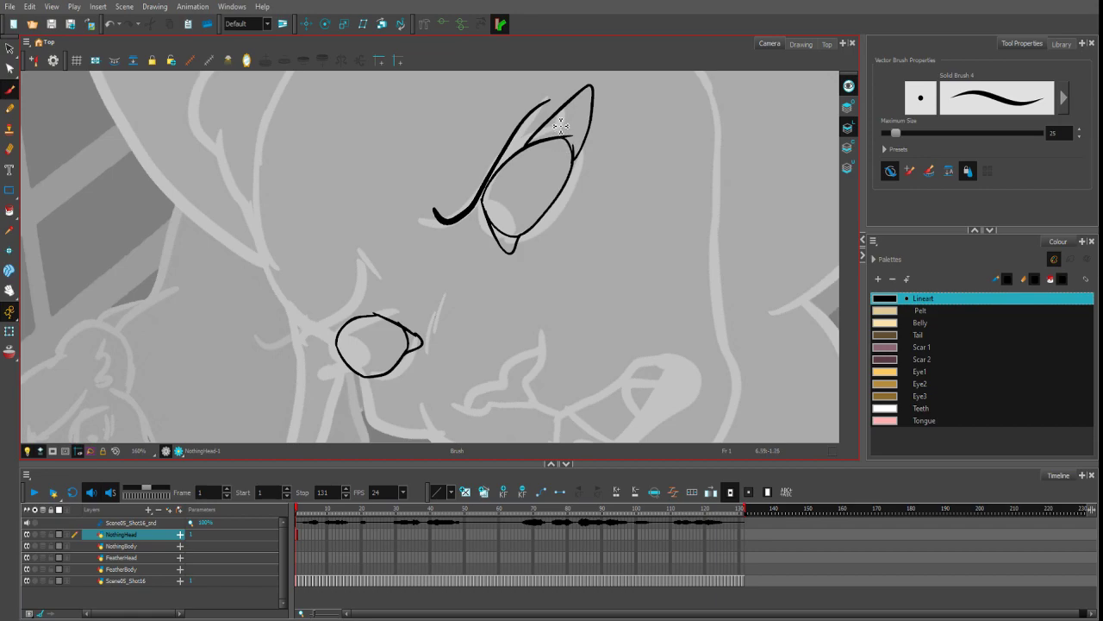
# - Thicken the upper lids of both eyes and ink the far eye's brow line
pyautogui.moveTo(539, 140); pyautogui.dragTo(484, 203)
pyautogui.moveTo(336, 343); pyautogui.dragTo(377, 312)
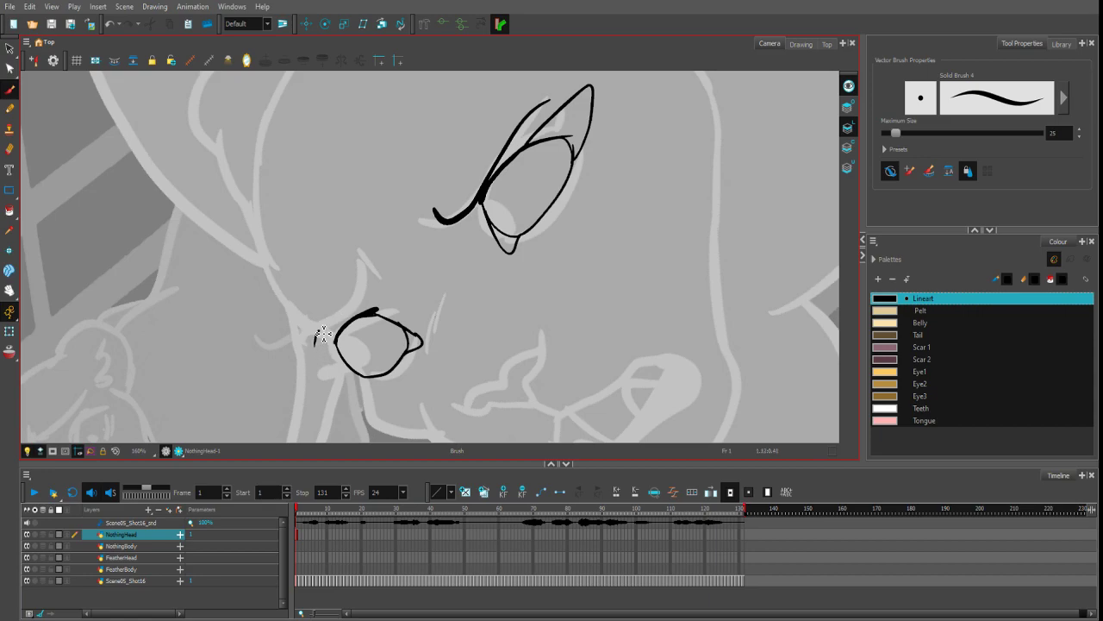
pyautogui.moveTo(315, 345)
pyautogui.mouseDown()
pyautogui.moveTo(377, 276)
pyautogui.moveTo(391, 284)
pyautogui.mouseUp()
# - Ink the frown wrinkles between the brows and the short curve across the nose bridge
pyautogui.moveTo(408, 205); pyautogui.dragTo(429, 234)
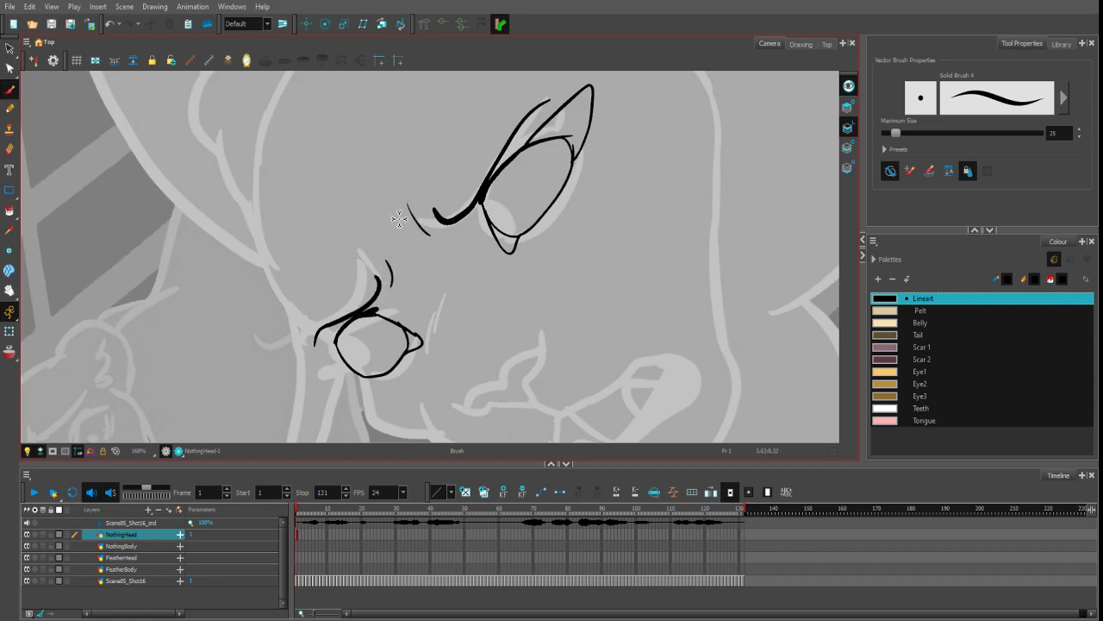
pyautogui.moveTo(356, 181); pyautogui.dragTo(415, 254)
pyautogui.moveTo(437, 327); pyautogui.dragTo(483, 274)
pyautogui.moveTo(595, 176); pyautogui.dragTo(567, 301)
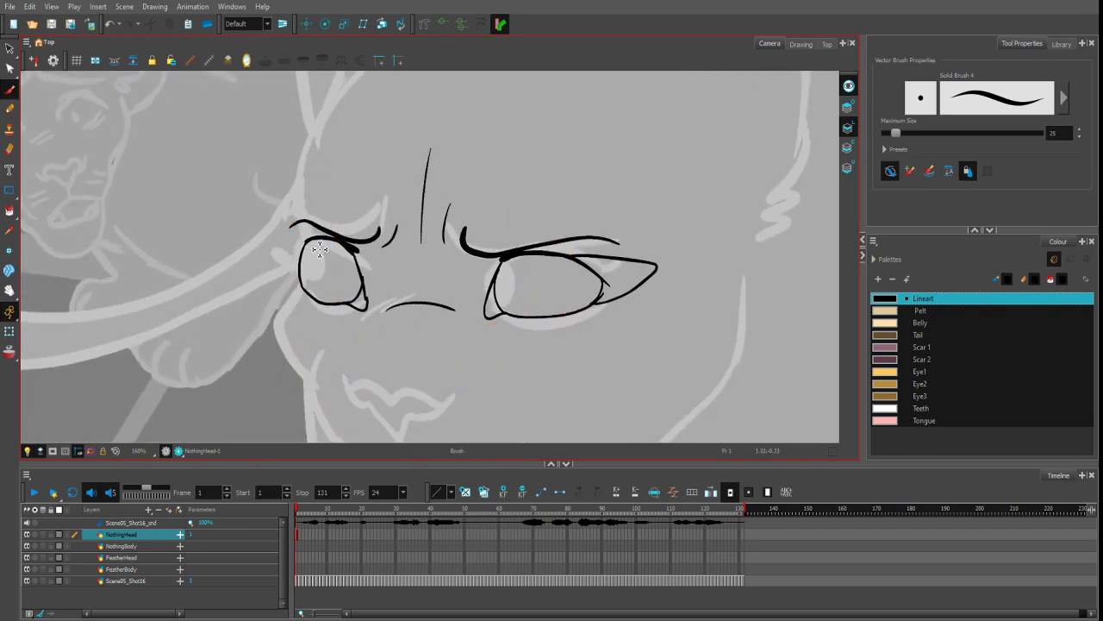
# - Draw a narrow oval iris at the inner-facing side of each eye, matching the sideways gaze
pyautogui.moveTo(312, 242)
pyautogui.mouseDown()
pyautogui.moveTo(314, 277)
pyautogui.moveTo(341, 273)
pyautogui.moveTo(335, 237)
pyautogui.moveTo(307, 258)
pyautogui.moveTo(324, 274)
pyautogui.moveTo(327, 243)
pyautogui.mouseUp()
pyautogui.hotkey('ctrl', 'z')
pyautogui.moveTo(524, 260)
pyautogui.mouseDown()
pyautogui.moveTo(501, 298)
pyautogui.moveTo(519, 299)
pyautogui.moveTo(527, 273)
pyautogui.moveTo(515, 248)
pyautogui.mouseUp()
pyautogui.press('1')
pyautogui.press('1')
pyautogui.press('1')
pyautogui.press('1')
pyautogui.press('2')
pyautogui.press('2')
pyautogui.press('2')
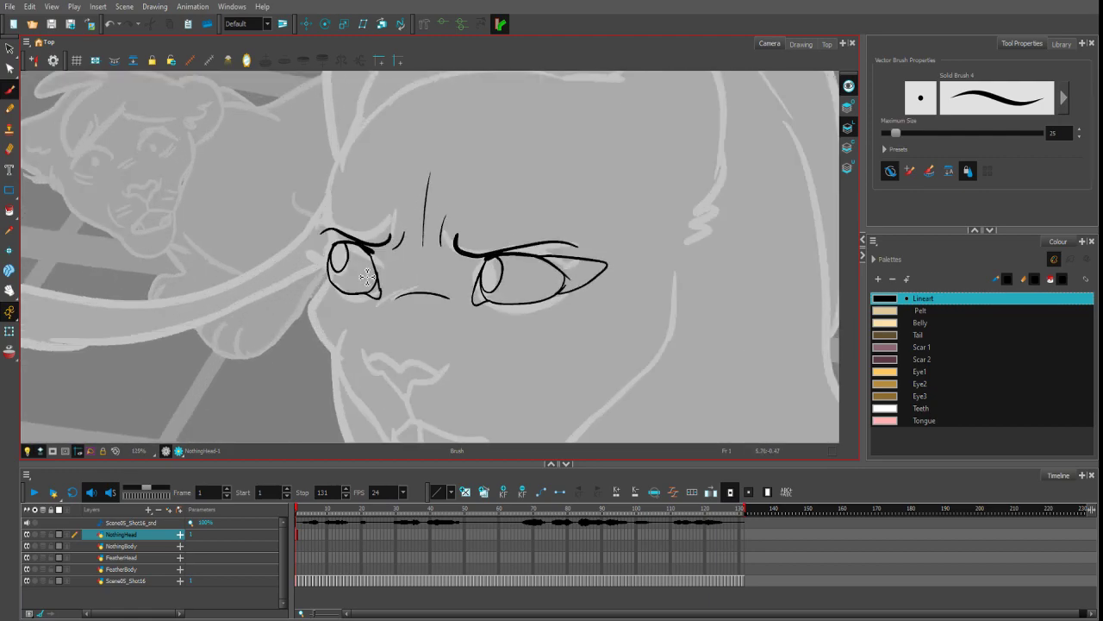
# - Ink the far edge of the face below the eye, together with the nose bridge and nose
pyautogui.moveTo(325, 240)
pyautogui.mouseDown()
pyautogui.moveTo(315, 319)
pyautogui.moveTo(325, 347)
pyautogui.mouseUp()
pyautogui.moveTo(488, 361); pyautogui.dragTo(478, 292)
pyautogui.moveTo(379, 233)
pyautogui.mouseDown()
pyautogui.moveTo(351, 304)
pyautogui.moveTo(358, 283)
pyautogui.moveTo(431, 296)
pyautogui.moveTo(369, 308)
pyautogui.moveTo(395, 327)
pyautogui.moveTo(405, 299)
pyautogui.mouseUp()
pyautogui.moveTo(447, 243); pyautogui.dragTo(445, 258)
pyautogui.press('2')
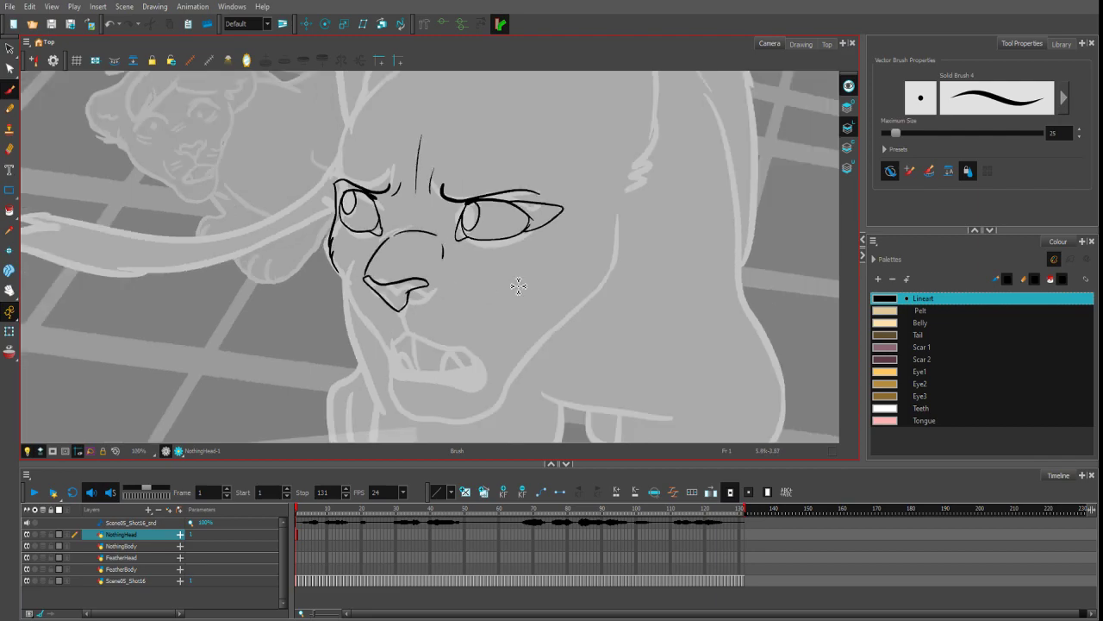
# - Ink the upper lip and both sides of the muzzle below the nose
pyautogui.press('1')
pyautogui.moveTo(393, 328)
pyautogui.mouseDown()
pyautogui.moveTo(380, 352)
pyautogui.moveTo(503, 356)
pyautogui.mouseUp()
pyautogui.moveTo(437, 287); pyautogui.dragTo(495, 319)
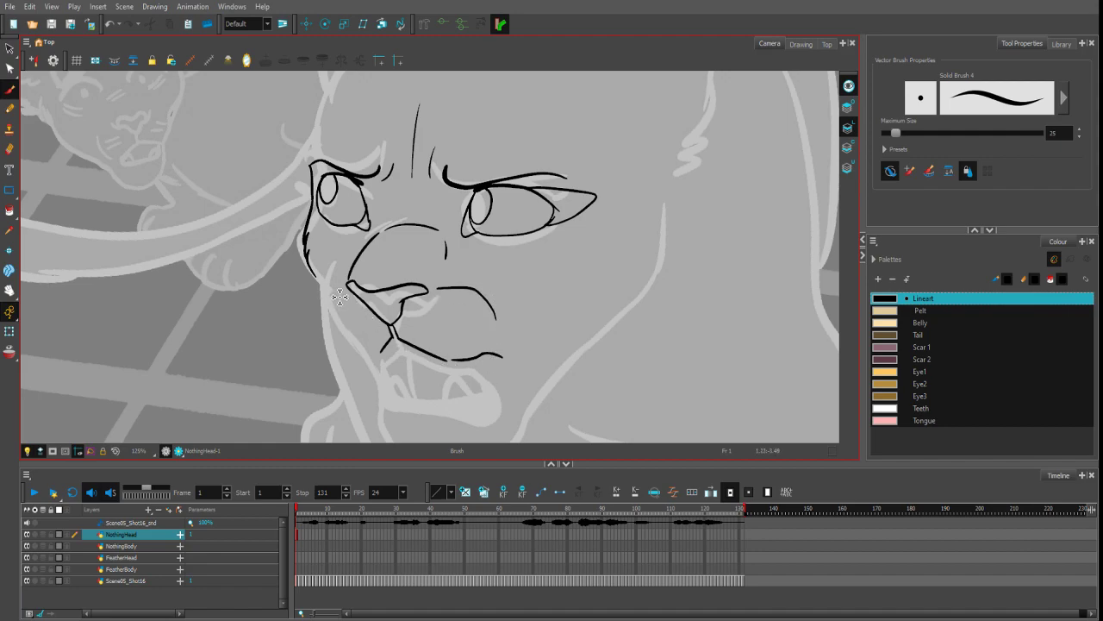
pyautogui.moveTo(335, 295)
pyautogui.mouseDown()
pyautogui.moveTo(336, 324)
pyautogui.moveTo(373, 355)
pyautogui.mouseUp()
pyautogui.moveTo(317, 274); pyautogui.dragTo(346, 316)
# - Ink the chin and lower jaw contour beneath the open mouth
pyautogui.moveTo(389, 384)
pyautogui.mouseDown()
pyautogui.moveTo(376, 349)
pyautogui.moveTo(349, 366)
pyautogui.moveTo(422, 398)
pyautogui.mouseUp()
pyautogui.moveTo(485, 325); pyautogui.dragTo(497, 318)
pyautogui.moveTo(475, 355)
pyautogui.mouseDown()
pyautogui.moveTo(481, 383)
pyautogui.moveTo(482, 373)
pyautogui.moveTo(465, 400)
pyautogui.moveTo(424, 400)
pyautogui.mouseUp()
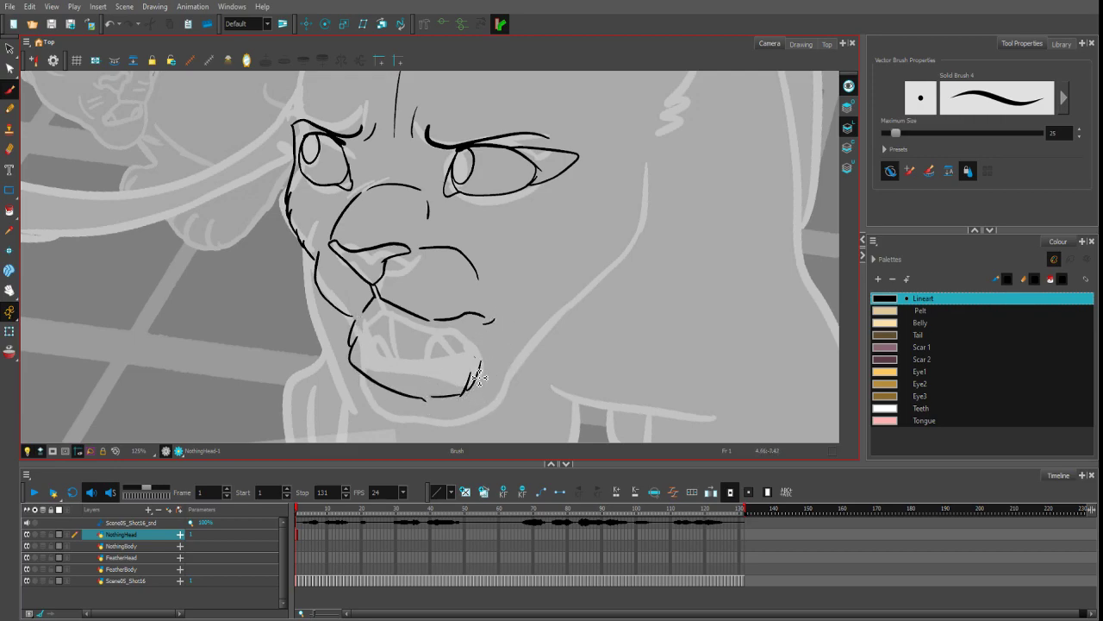
# - Ink the near jaw and cheek line from the chin up towards the ear
pyautogui.moveTo(474, 373); pyautogui.dragTo(531, 340)
pyautogui.moveTo(614, 162)
pyautogui.mouseDown()
pyautogui.moveTo(617, 257)
pyautogui.moveTo(541, 335)
pyautogui.mouseUp()
pyautogui.moveTo(487, 246); pyautogui.dragTo(491, 317)
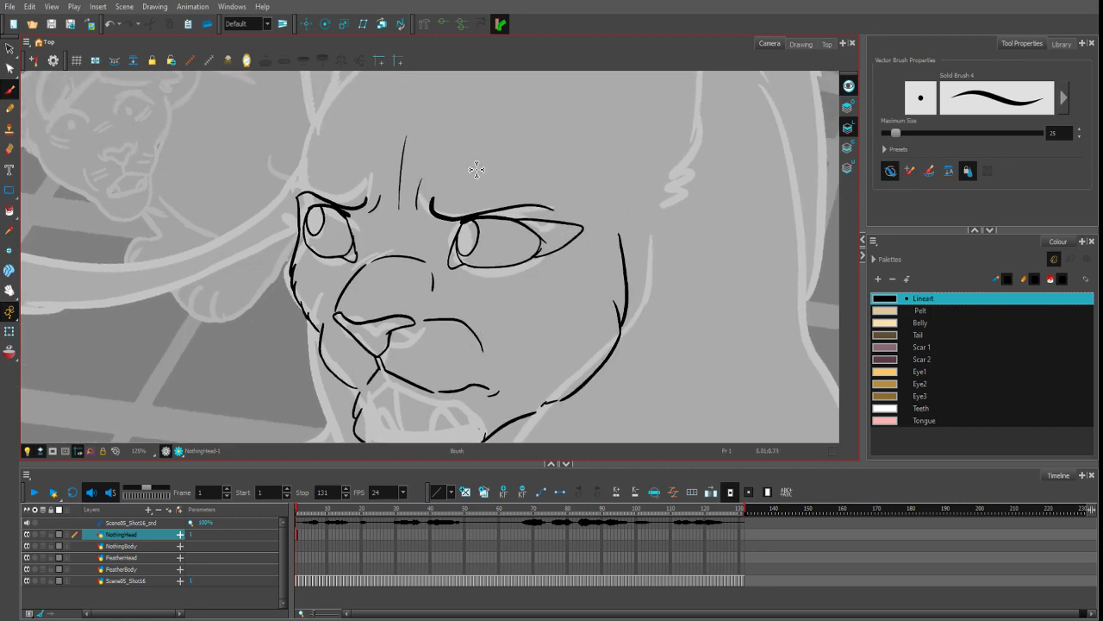
# - Add the pointed outer corner to the far eye, extending past the face edge
pyautogui.moveTo(518, 183); pyautogui.dragTo(528, 204)
pyautogui.moveTo(442, 223); pyautogui.dragTo(456, 256)
pyautogui.moveTo(354, 264)
pyautogui.mouseDown()
pyautogui.moveTo(311, 258)
pyautogui.moveTo(334, 301)
pyautogui.mouseUp()
pyautogui.moveTo(442, 259); pyautogui.dragTo(449, 280)
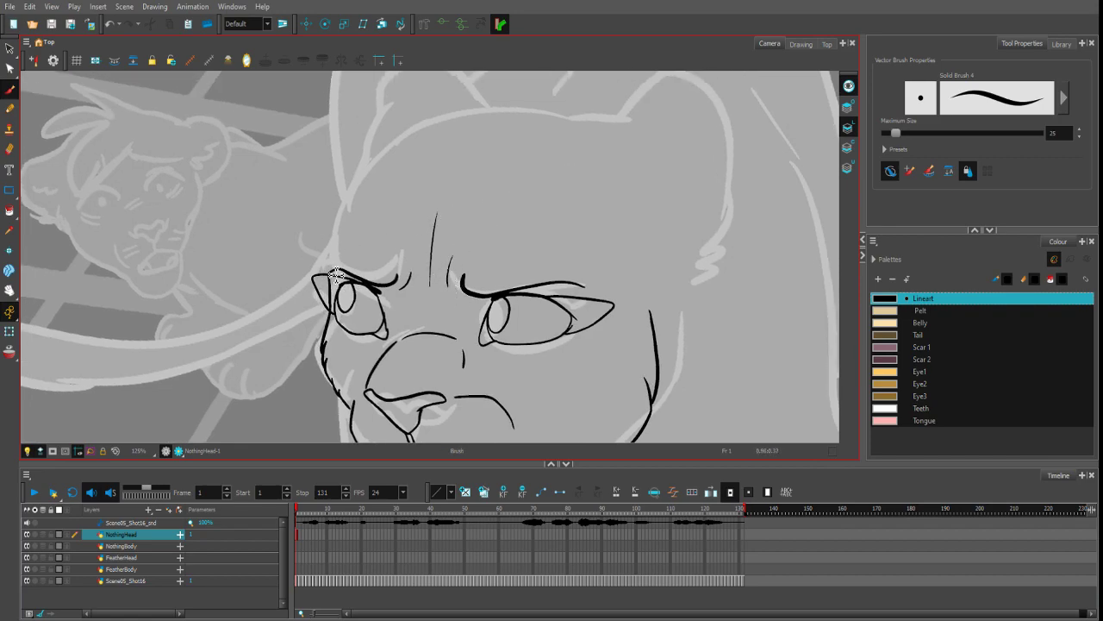
# - Ink the near ear with its fur tufts and the outline of the forehead and crown
pyautogui.moveTo(337, 275); pyautogui.dragTo(358, 182)
pyautogui.moveTo(713, 130); pyautogui.dragTo(693, 157)
pyautogui.moveTo(520, 165)
pyautogui.mouseDown()
pyautogui.moveTo(536, 140)
pyautogui.moveTo(552, 155)
pyautogui.moveTo(619, 152)
pyautogui.moveTo(638, 100)
pyautogui.moveTo(667, 104)
pyautogui.moveTo(714, 198)
pyautogui.moveTo(702, 298)
pyautogui.moveTo(694, 312)
pyautogui.moveTo(682, 307)
pyautogui.mouseUp()
pyautogui.moveTo(646, 272)
pyautogui.mouseDown()
pyautogui.moveTo(681, 191)
pyautogui.moveTo(677, 156)
pyautogui.moveTo(634, 138)
pyautogui.moveTo(652, 139)
pyautogui.mouseUp()
pyautogui.moveTo(657, 136); pyautogui.dragTo(658, 140)
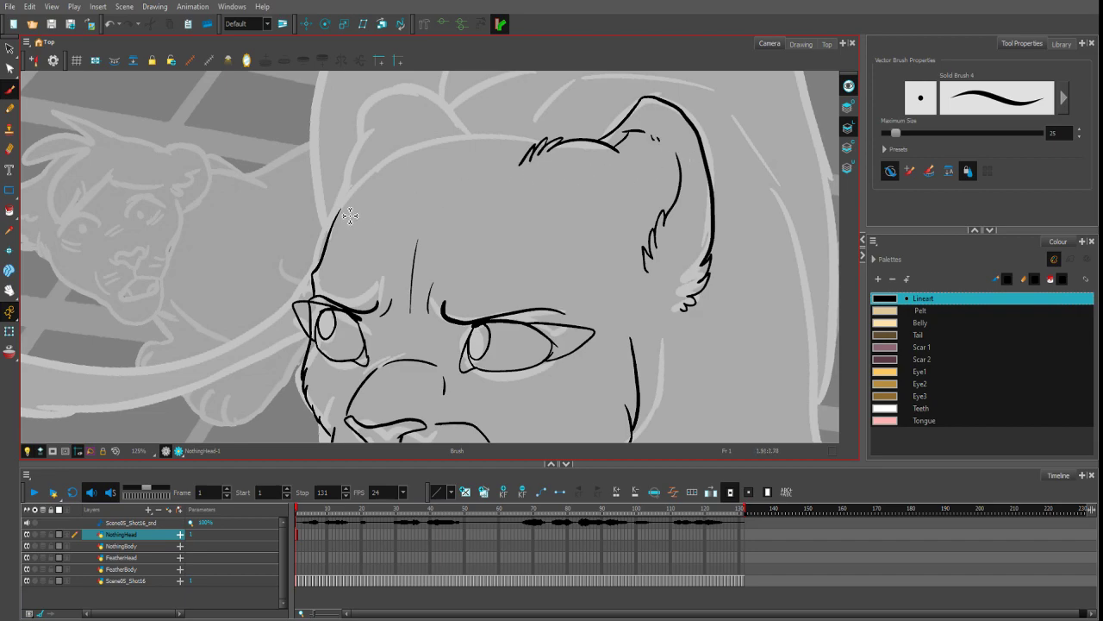
pyautogui.moveTo(354, 191)
pyautogui.mouseDown()
pyautogui.moveTo(474, 139)
pyautogui.moveTo(444, 165)
pyautogui.mouseUp()
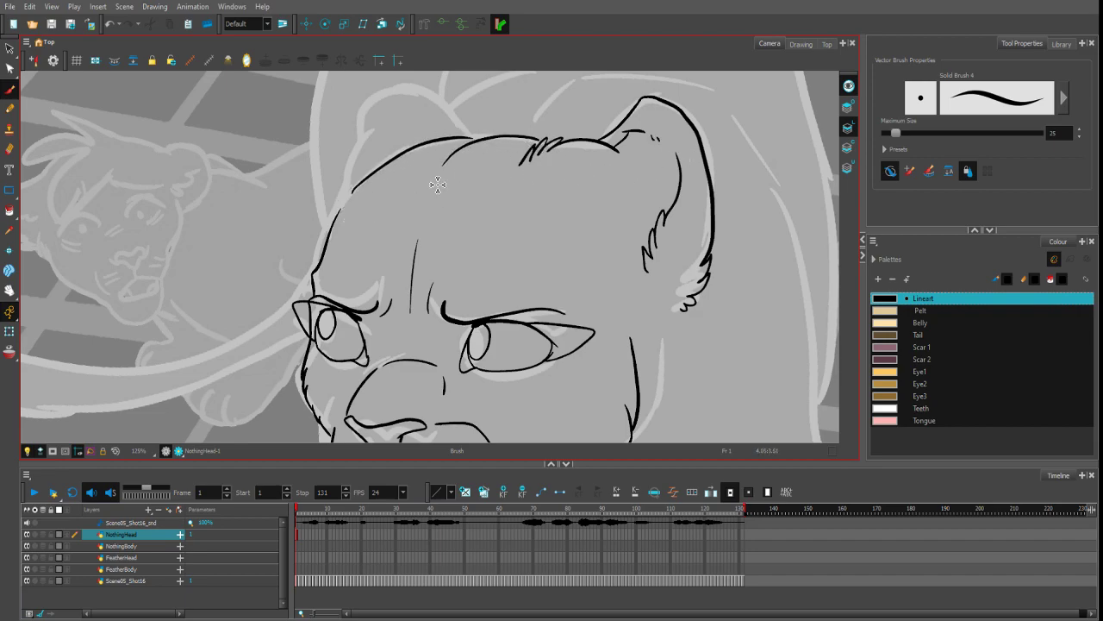
# - Ink the far ear behind the crown, with fur tufts along both of its sides
pyautogui.moveTo(339, 212)
pyautogui.mouseDown()
pyautogui.moveTo(349, 155)
pyautogui.moveTo(370, 135)
pyautogui.mouseUp()
pyautogui.hotkey('ctrl', 'z')
pyautogui.moveTo(340, 197)
pyautogui.mouseDown()
pyautogui.moveTo(365, 142)
pyautogui.moveTo(393, 131)
pyautogui.moveTo(384, 103)
pyautogui.mouseUp()
pyautogui.hotkey('ctrl', 'z')
pyautogui.moveTo(362, 141)
pyautogui.mouseDown()
pyautogui.moveTo(382, 101)
pyautogui.moveTo(461, 116)
pyautogui.moveTo(471, 138)
pyautogui.moveTo(431, 131)
pyautogui.moveTo(433, 117)
pyautogui.moveTo(428, 135)
pyautogui.mouseUp()
pyautogui.press('1')
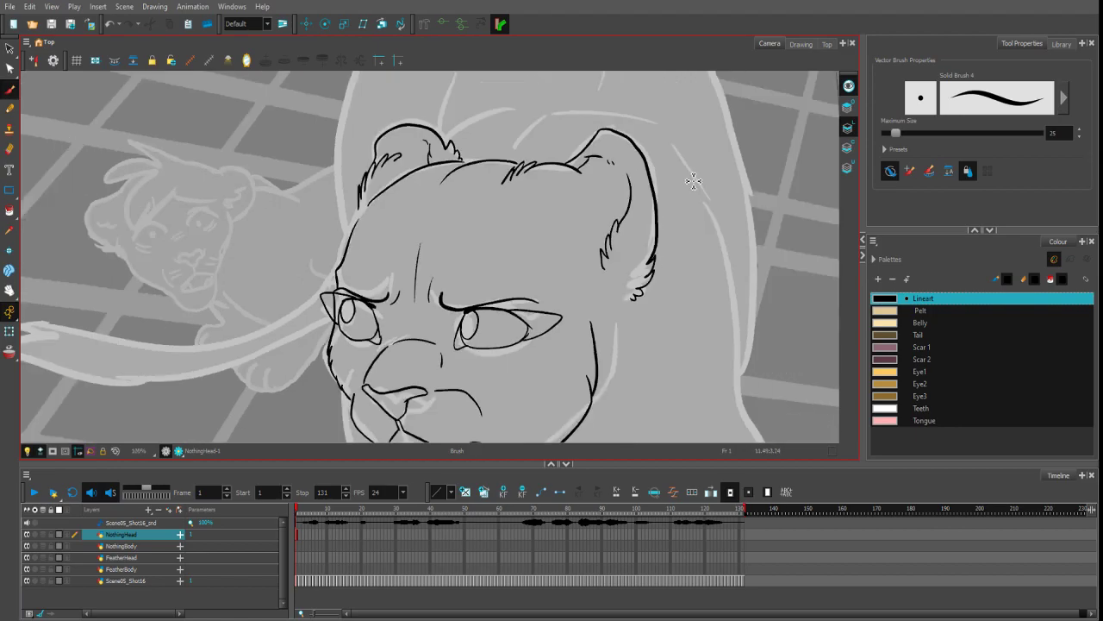
# - Add small fur tufts at the bases of the far and near ears
pyautogui.press('2')
pyautogui.press('2')
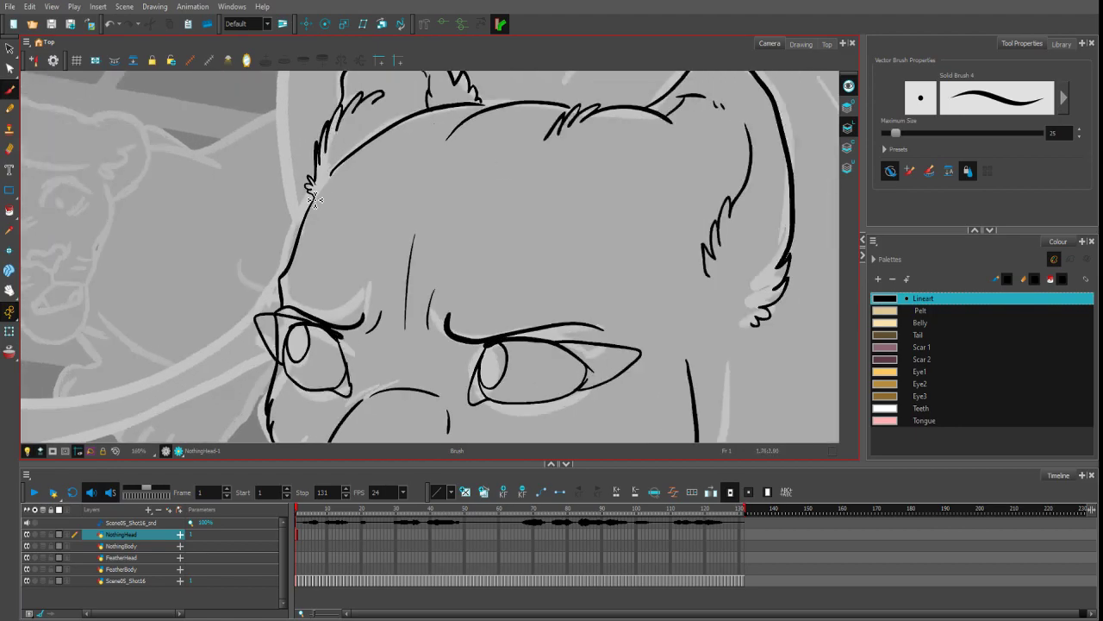
pyautogui.scroll(-2, 321, 188)
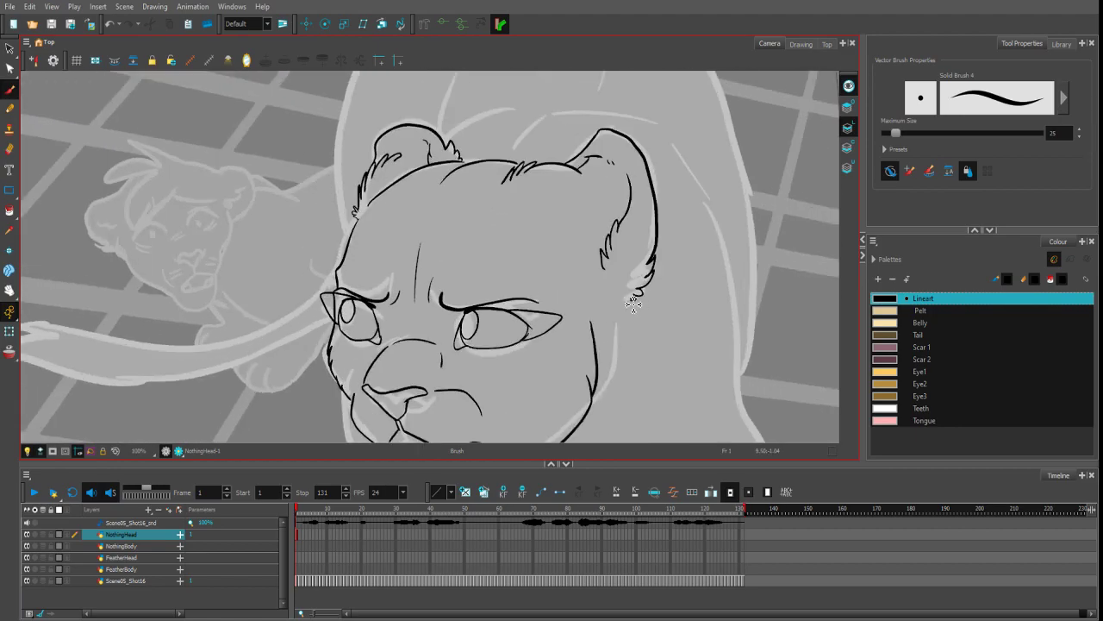
pyautogui.moveTo(634, 304); pyautogui.dragTo(627, 291)
pyautogui.scroll(-2, 586, 169)
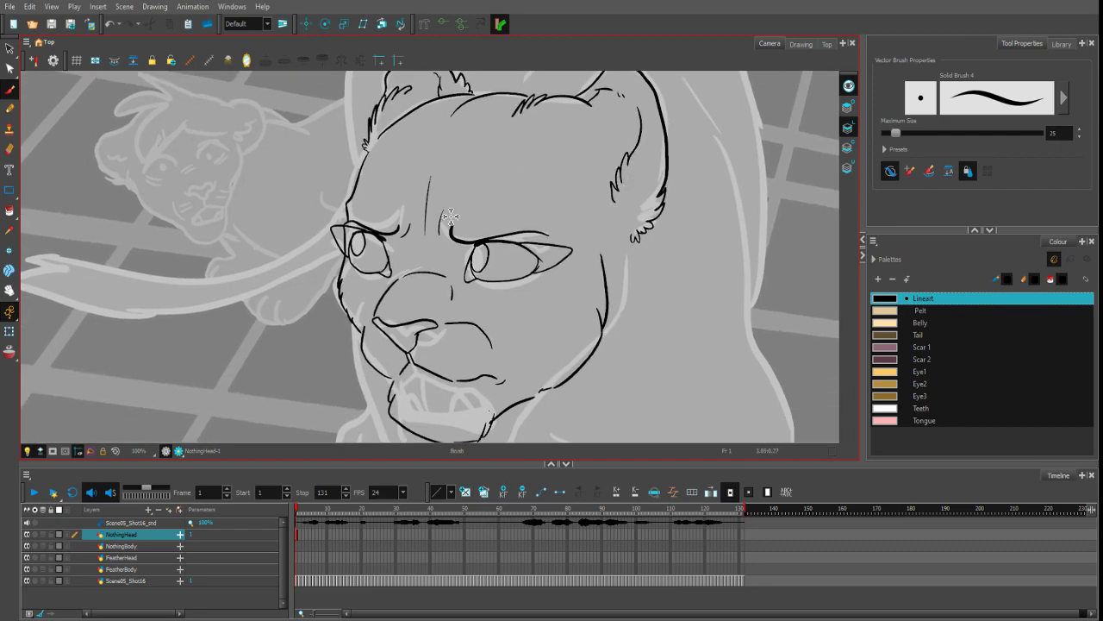
# - Outline the large facial marking around the near eye from the nose bridge to the muzzle, and extend the nose bridge's side line
pyautogui.press('2')
pyautogui.moveTo(464, 283)
pyautogui.mouseDown()
pyautogui.moveTo(431, 232)
pyautogui.moveTo(476, 99)
pyautogui.moveTo(509, 76)
pyautogui.mouseUp()
pyautogui.hotkey('ctrl', 'z')
pyautogui.moveTo(423, 252)
pyautogui.mouseDown()
pyautogui.moveTo(466, 108)
pyautogui.moveTo(530, 79)
pyautogui.moveTo(530, 125)
pyautogui.moveTo(619, 206)
pyautogui.moveTo(621, 274)
pyautogui.moveTo(575, 378)
pyautogui.moveTo(547, 376)
pyautogui.moveTo(499, 335)
pyautogui.mouseUp()
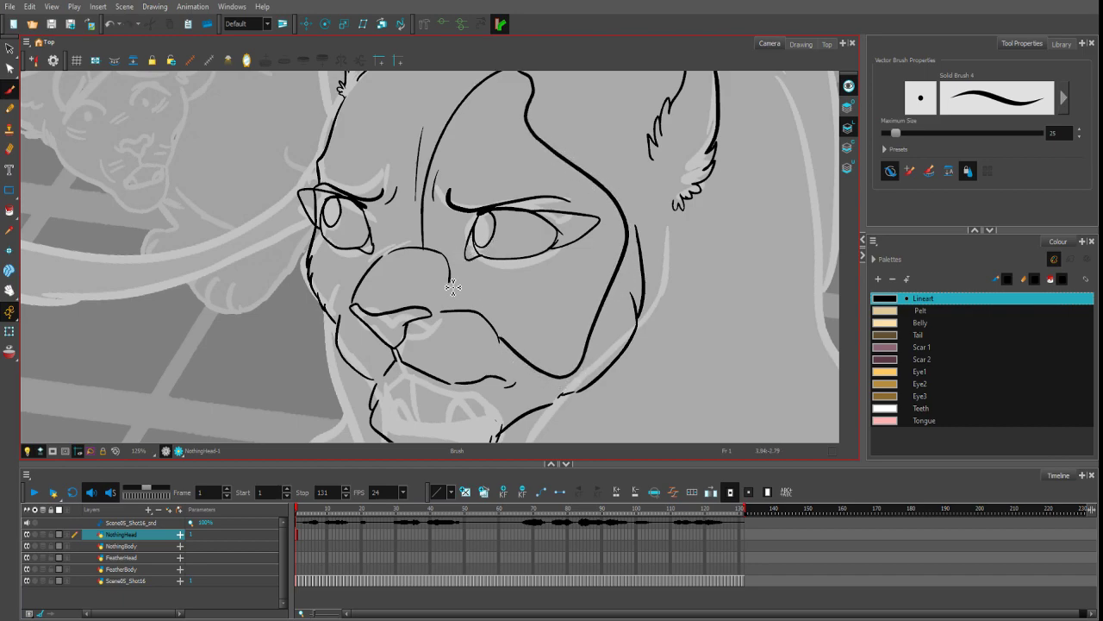
pyautogui.moveTo(453, 287)
pyautogui.mouseDown()
pyautogui.moveTo(450, 300)
pyautogui.moveTo(471, 318)
pyautogui.mouseUp()
# - Fill the far eye's pointed outer corner with the Lineart colour using the Paint tool
pyautogui.hotkey('alt', 'i')
pyautogui.click(314, 205)
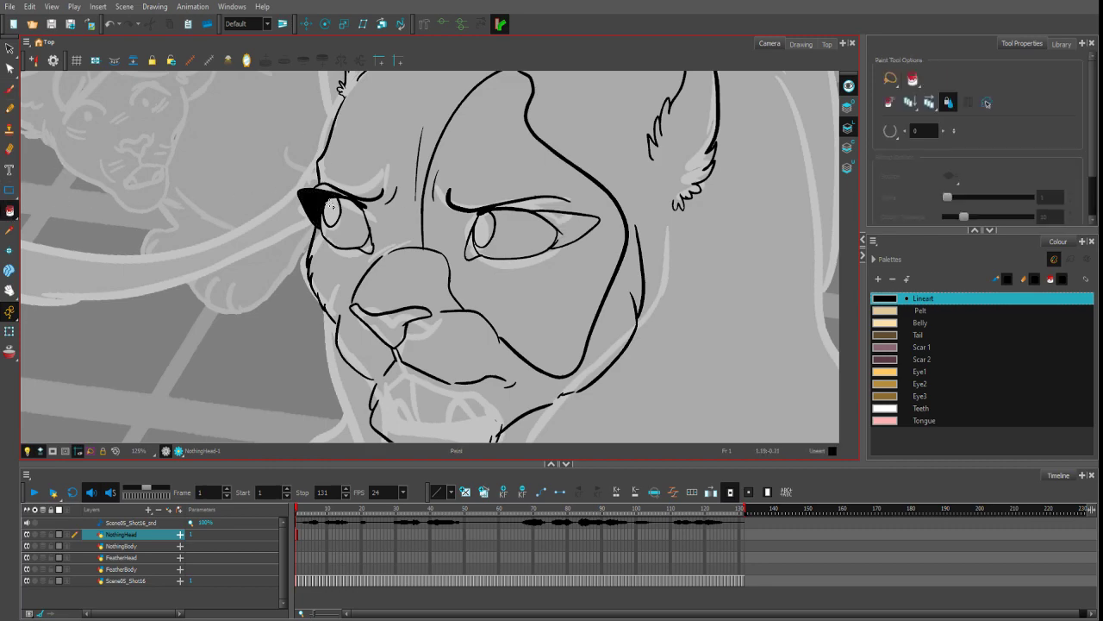
# - Fill both pupils and the near eye's inner and outer corners with the Lineart colour
pyautogui.click(334, 216)
pyautogui.click(481, 226)
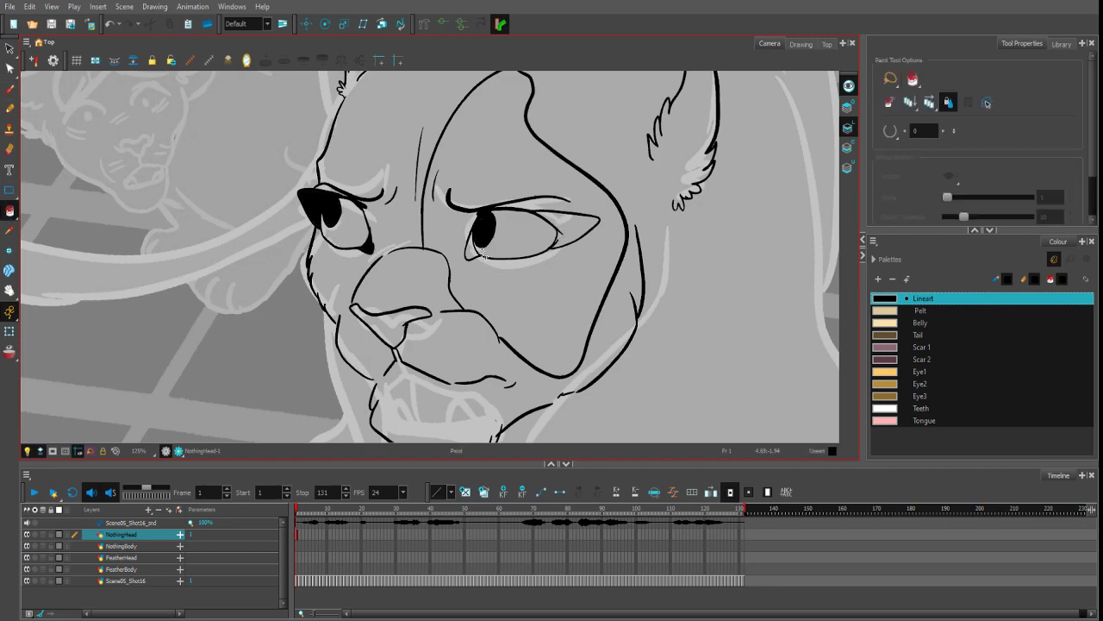
pyautogui.click(476, 250)
pyautogui.click(561, 229)
# - Fill the nose tip and the short groove beneath it with the Lineart colour using the Paint tool
pyautogui.hotkey('alt', 'b')
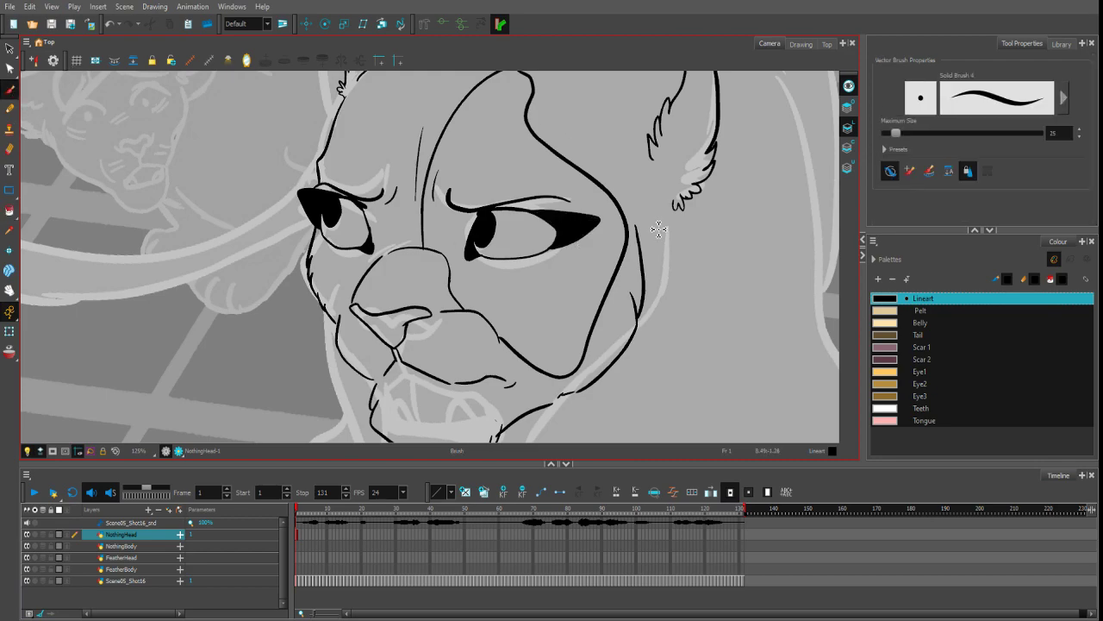
pyautogui.hotkey('ctrl', 'alt', '[')
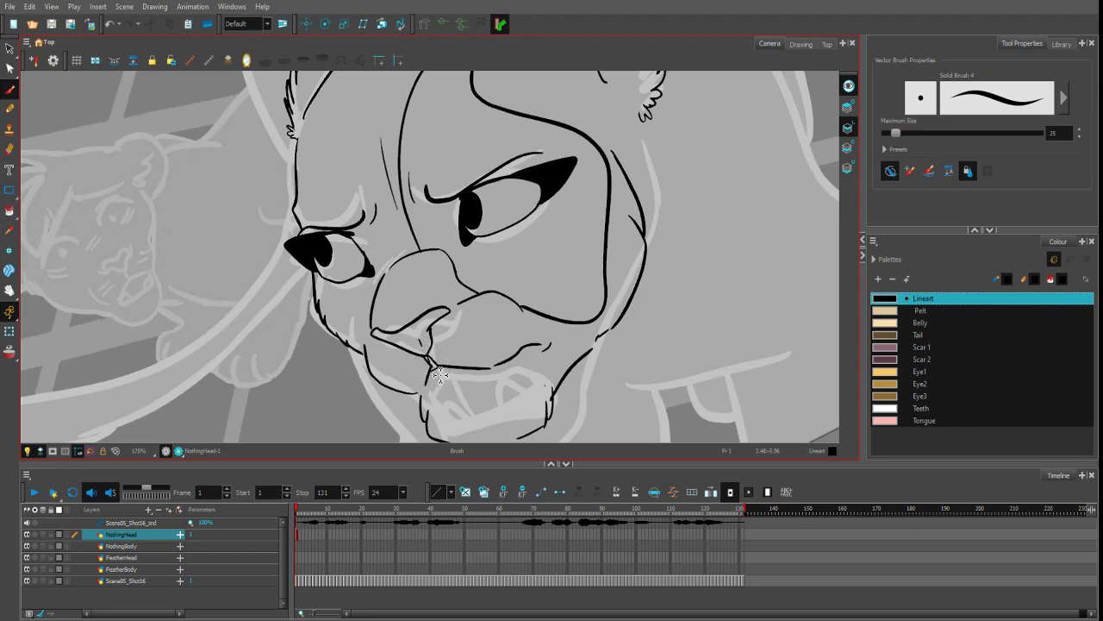
pyautogui.click(10, 210)
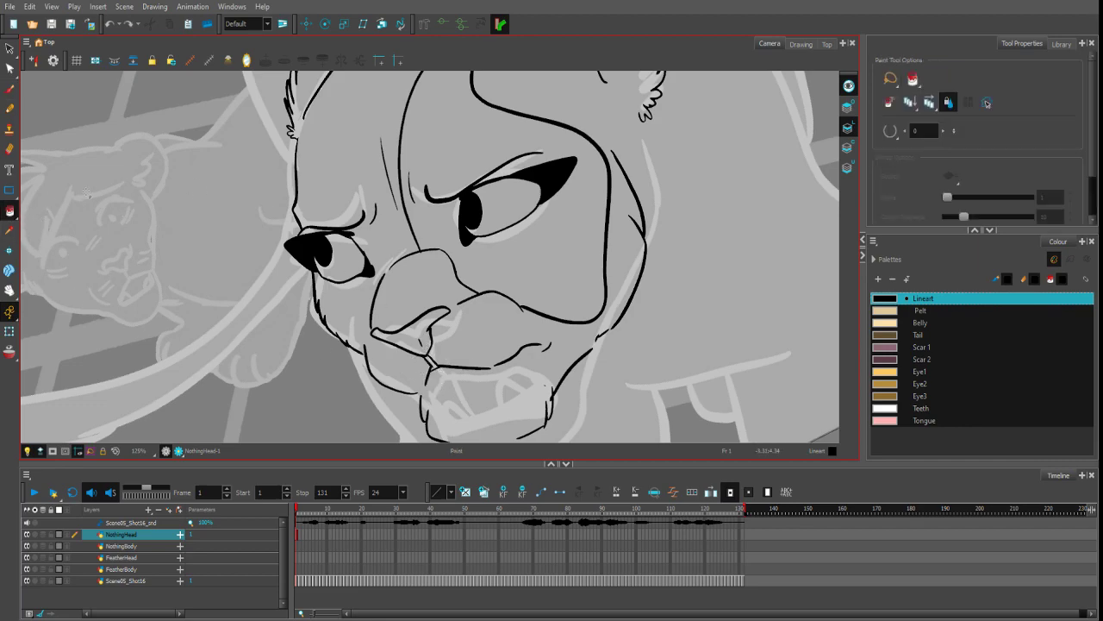
pyautogui.click(428, 353)
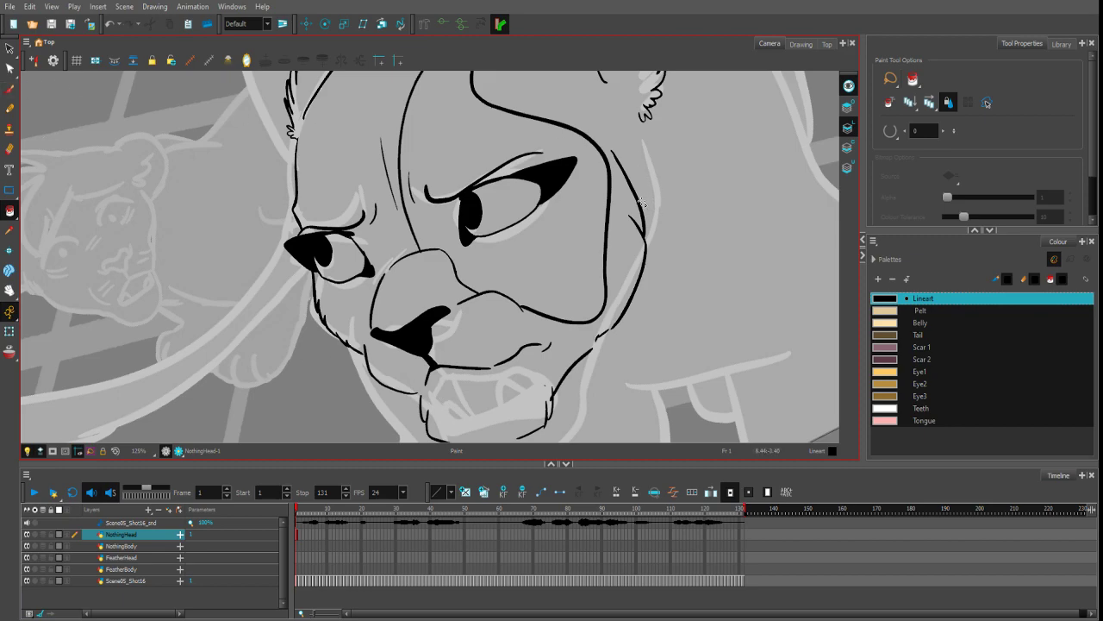
pyautogui.scroll(3, 643, 203)
pyautogui.click(470, 304)
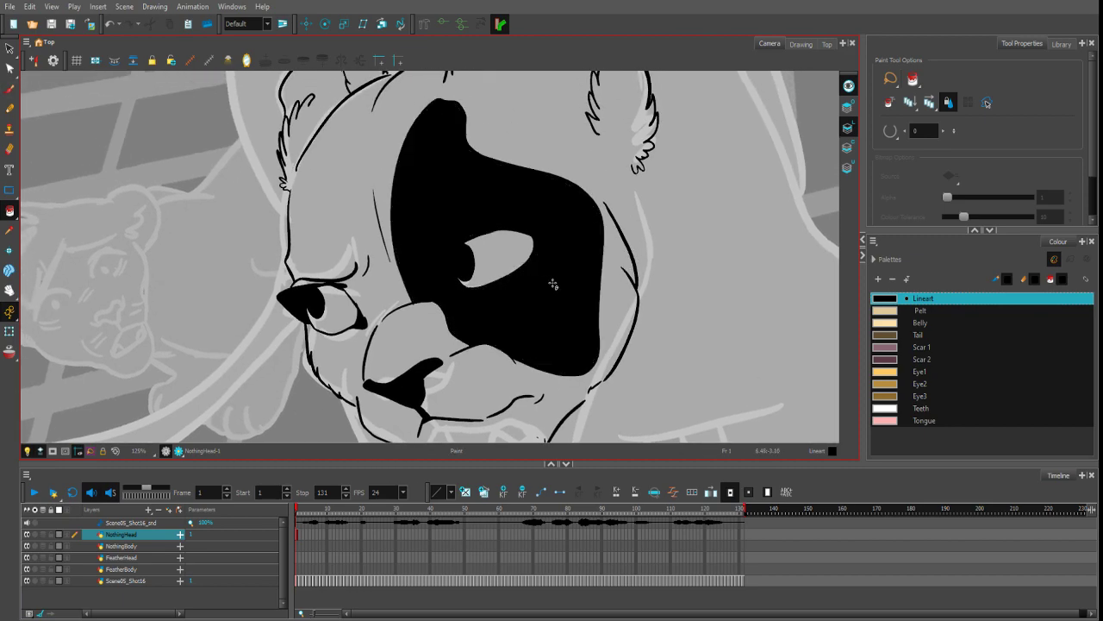
pyautogui.hotkey('ctrl', 'z')
# - Ink a thin curved crease just under the near eye's lower lid with the Brush tool
pyautogui.hotkey('alt', 'b')
pyautogui.hscroll(1, 573, 230)
pyautogui.press('2')
pyautogui.press('2')
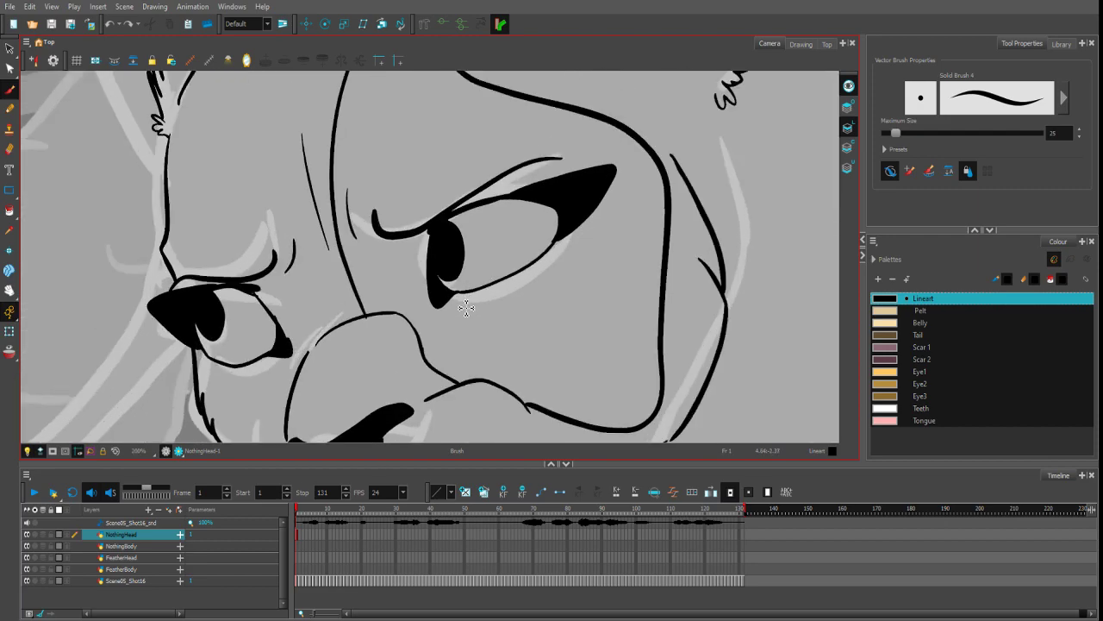
pyautogui.moveTo(462, 307)
pyautogui.mouseDown()
pyautogui.moveTo(490, 302)
pyautogui.moveTo(474, 304)
pyautogui.moveTo(556, 250)
pyautogui.mouseUp()
pyautogui.hotkey('ctrl', 'z')
pyautogui.hotkey('ctrl', 'z')
pyautogui.hotkey('ctrl', 'z')
pyautogui.moveTo(488, 306); pyautogui.dragTo(550, 263)
pyautogui.press('1')
pyautogui.press('1')
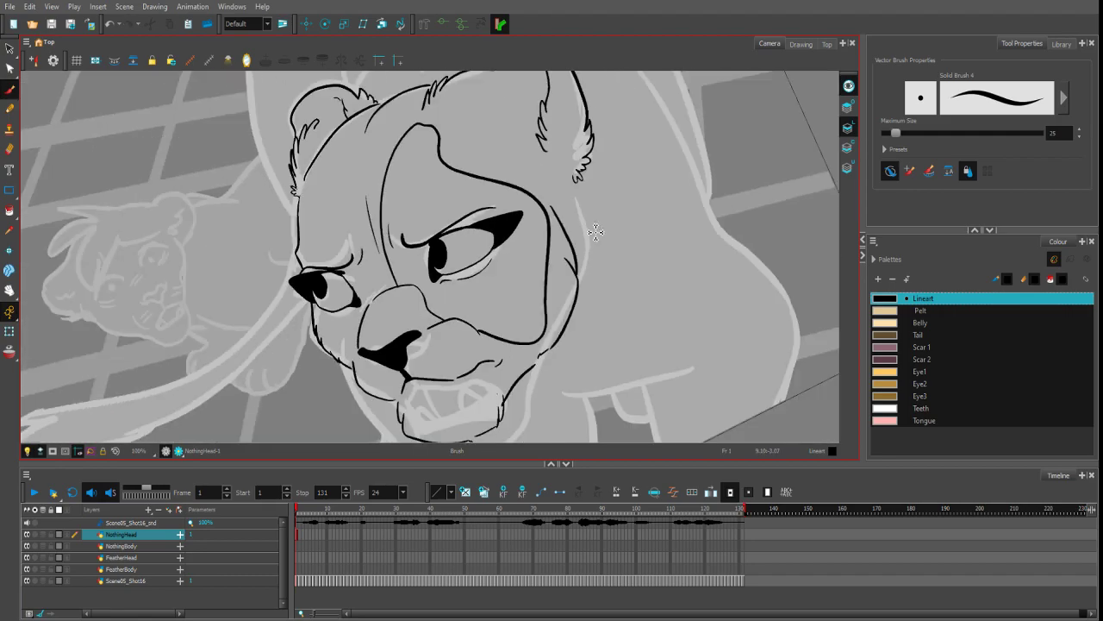
# - In the Scar 2 colour, draw the near eye's inner corner line and outline the tall scar patch above the brow
pyautogui.click(903, 361)
pyautogui.moveTo(738, 227); pyautogui.dragTo(702, 344)
pyautogui.moveTo(508, 172); pyautogui.dragTo(523, 214)
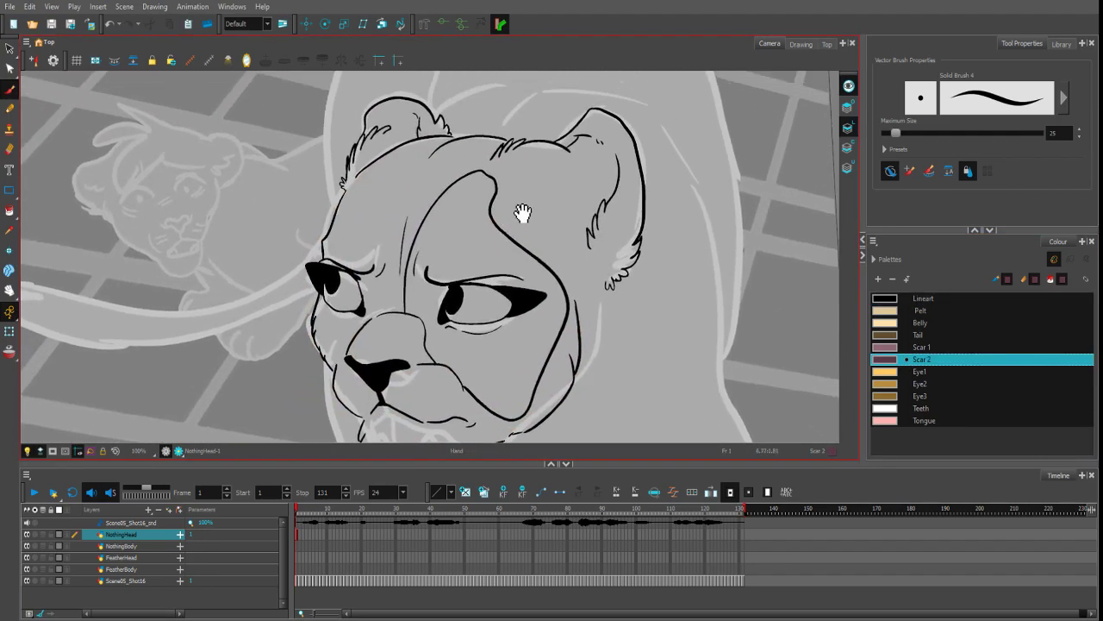
pyautogui.press('2')
pyautogui.moveTo(426, 288); pyautogui.dragTo(442, 334)
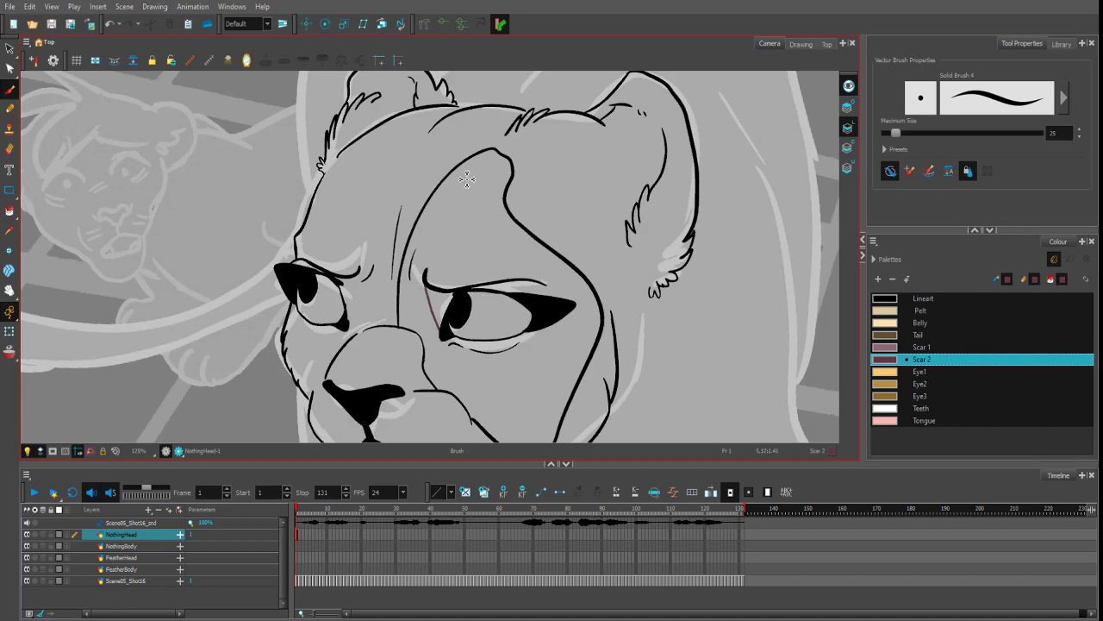
pyautogui.moveTo(432, 242)
pyautogui.mouseDown()
pyautogui.moveTo(473, 184)
pyautogui.moveTo(496, 191)
pyautogui.moveTo(483, 234)
pyautogui.moveTo(468, 182)
pyautogui.moveTo(498, 170)
pyautogui.moveTo(483, 270)
pyautogui.moveTo(454, 282)
pyautogui.moveTo(429, 231)
pyautogui.mouseUp()
pyautogui.hotkey('ctrl', 'z')
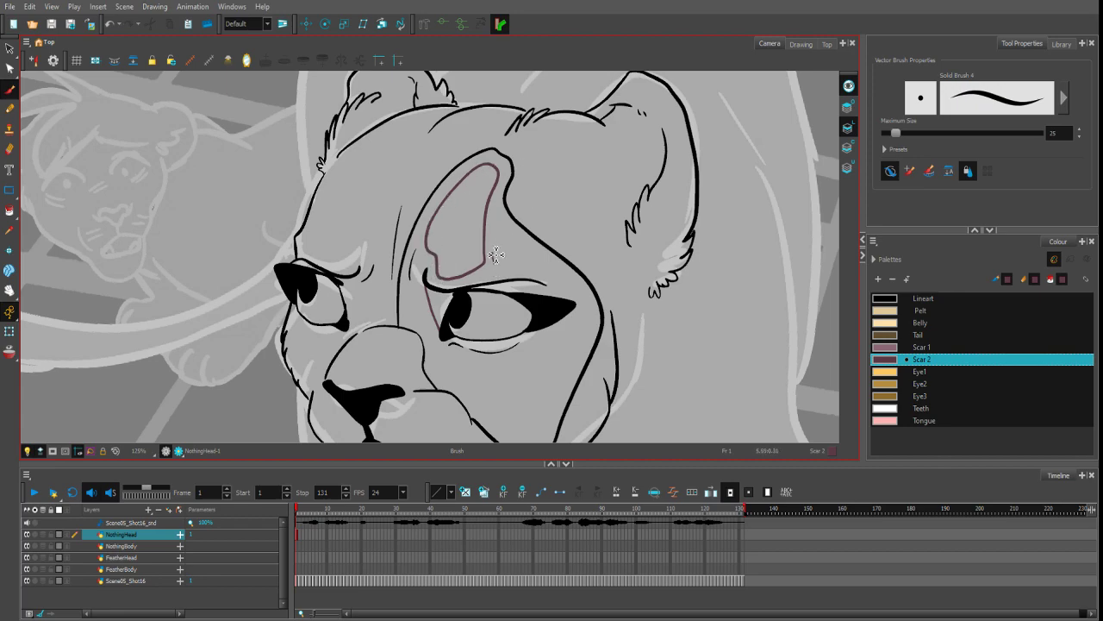
# - Outline a small triangular scar patch beside the tall one and shade the near eye's upper lid in Scar 2
pyautogui.moveTo(496, 256)
pyautogui.mouseDown()
pyautogui.moveTo(532, 269)
pyautogui.moveTo(506, 272)
pyautogui.mouseUp()
pyautogui.hotkey('ctrl', 'z')
pyautogui.moveTo(496, 216)
pyautogui.mouseDown()
pyautogui.moveTo(523, 247)
pyautogui.moveTo(510, 271)
pyautogui.moveTo(493, 252)
pyautogui.moveTo(495, 222)
pyautogui.mouseUp()
pyautogui.moveTo(562, 307)
pyautogui.mouseDown()
pyautogui.moveTo(543, 288)
pyautogui.moveTo(641, 261)
pyautogui.moveTo(609, 147)
pyautogui.mouseUp()
pyautogui.hotkey('ctrl', 'z')
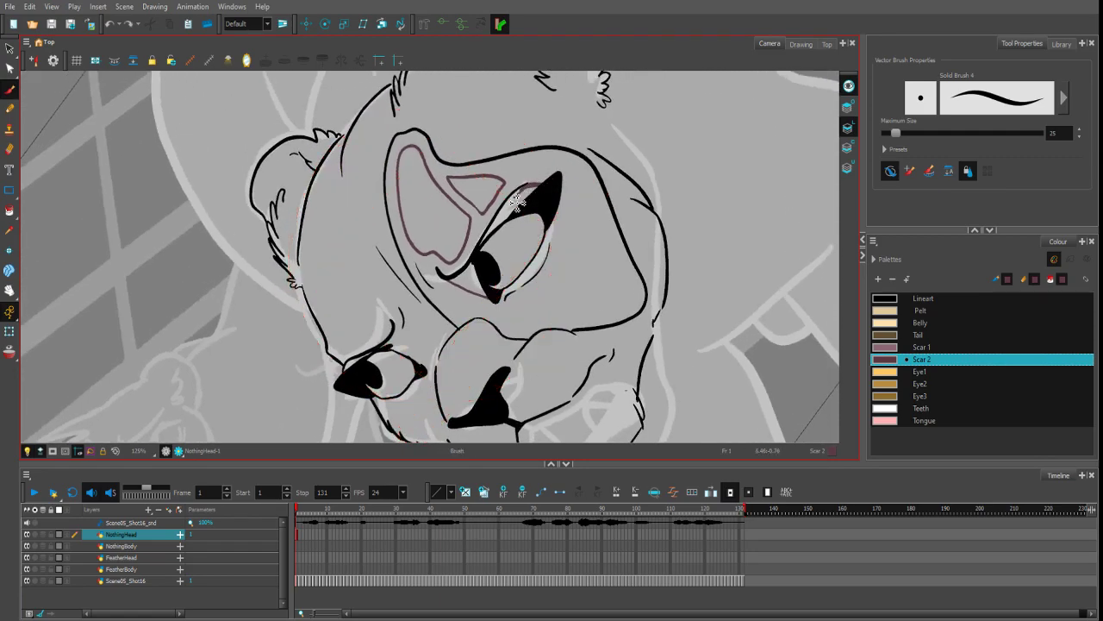
pyautogui.moveTo(518, 204)
pyautogui.mouseDown()
pyautogui.moveTo(481, 265)
pyautogui.moveTo(510, 212)
pyautogui.moveTo(509, 225)
pyautogui.moveTo(536, 198)
pyautogui.mouseUp()
pyautogui.moveTo(636, 262)
pyautogui.mouseDown()
pyautogui.moveTo(597, 431)
pyautogui.moveTo(523, 316)
pyautogui.mouseUp()
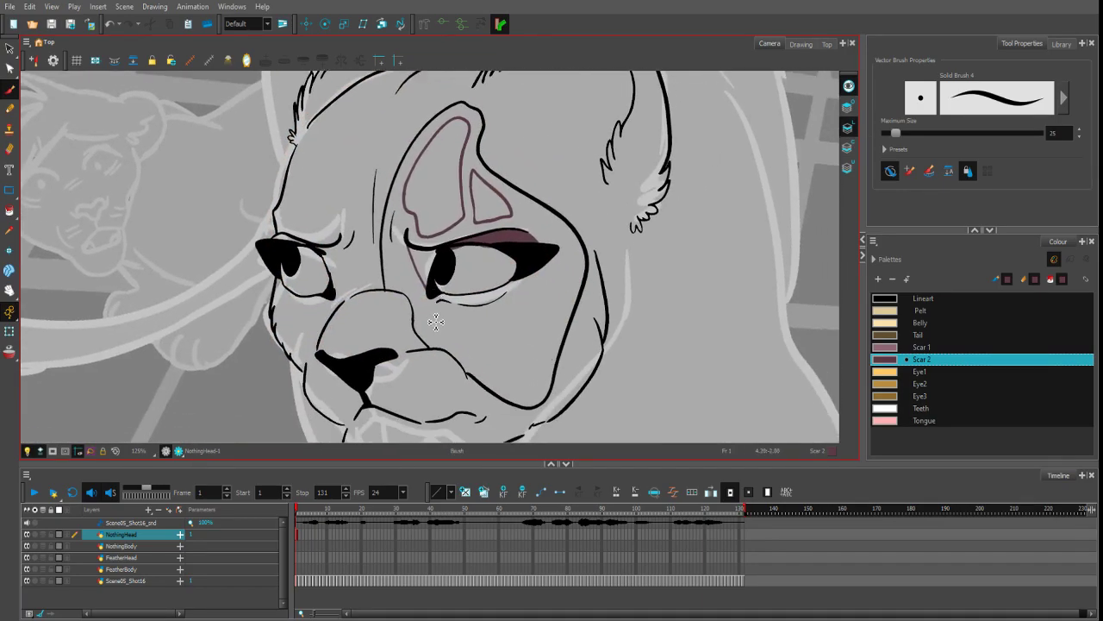
# - Outline two adjoining angular scar patches on the cheek below the near eye in Scar 2
pyautogui.moveTo(437, 313)
pyautogui.mouseDown()
pyautogui.moveTo(496, 319)
pyautogui.moveTo(517, 392)
pyautogui.mouseUp()
pyautogui.moveTo(447, 345)
pyautogui.mouseDown()
pyautogui.moveTo(515, 391)
pyautogui.moveTo(498, 318)
pyautogui.moveTo(531, 396)
pyautogui.mouseUp()
pyautogui.hotkey('ctrl', 'z')
pyautogui.hotkey('ctrl', 'z')
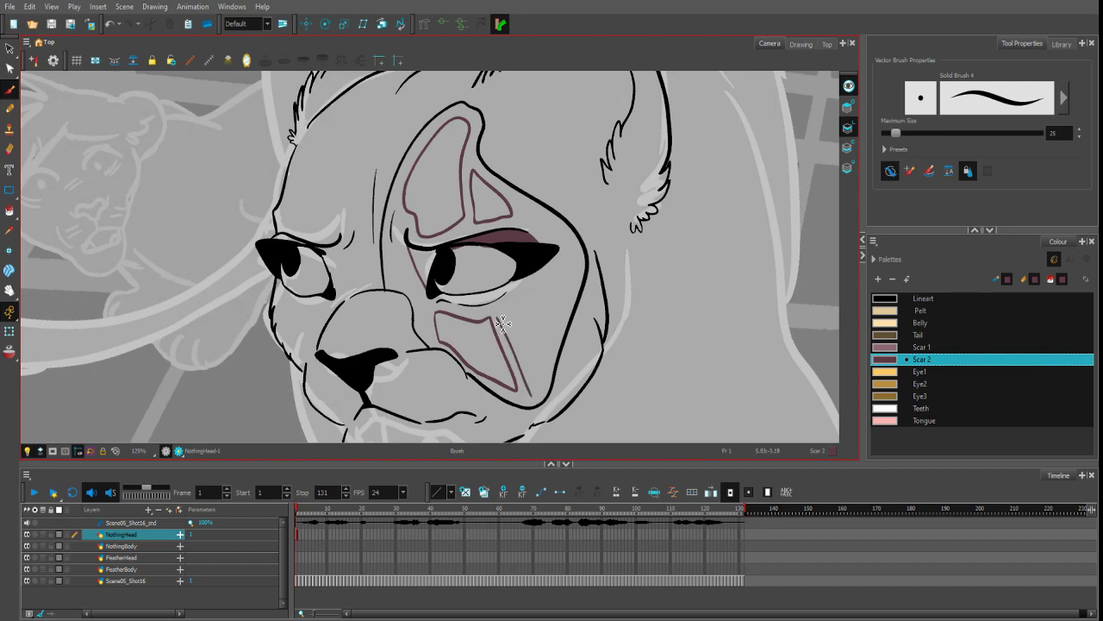
pyautogui.moveTo(502, 322)
pyautogui.mouseDown()
pyautogui.moveTo(558, 275)
pyautogui.moveTo(539, 397)
pyautogui.mouseUp()
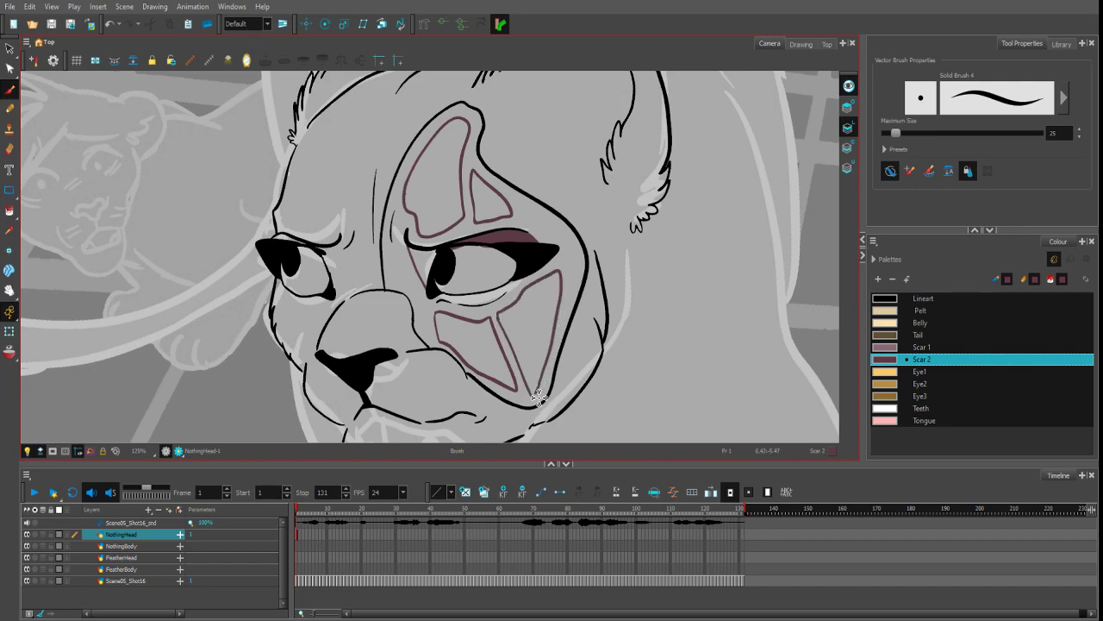
# - Fill the two cheek patches and the two patches above the near eye with Scar 2 using the Paint tool
pyautogui.click(9, 210)
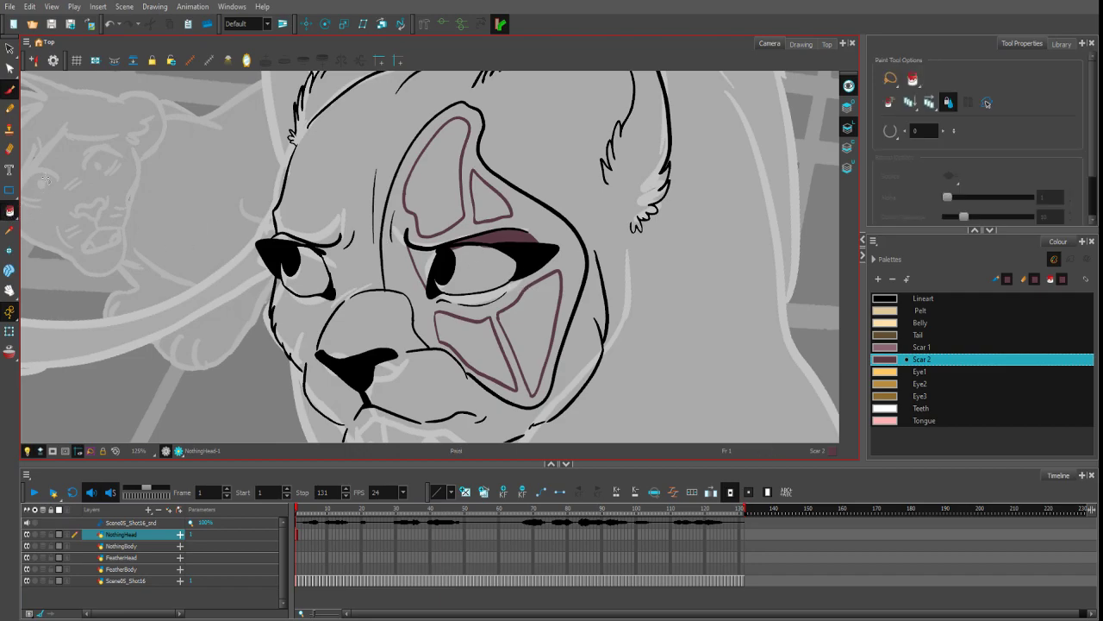
pyautogui.click(501, 341)
pyautogui.click(521, 326)
pyautogui.hotkey('ctrl', 'z')
pyautogui.hotkey('ctrl', 'z')
pyautogui.click(498, 343)
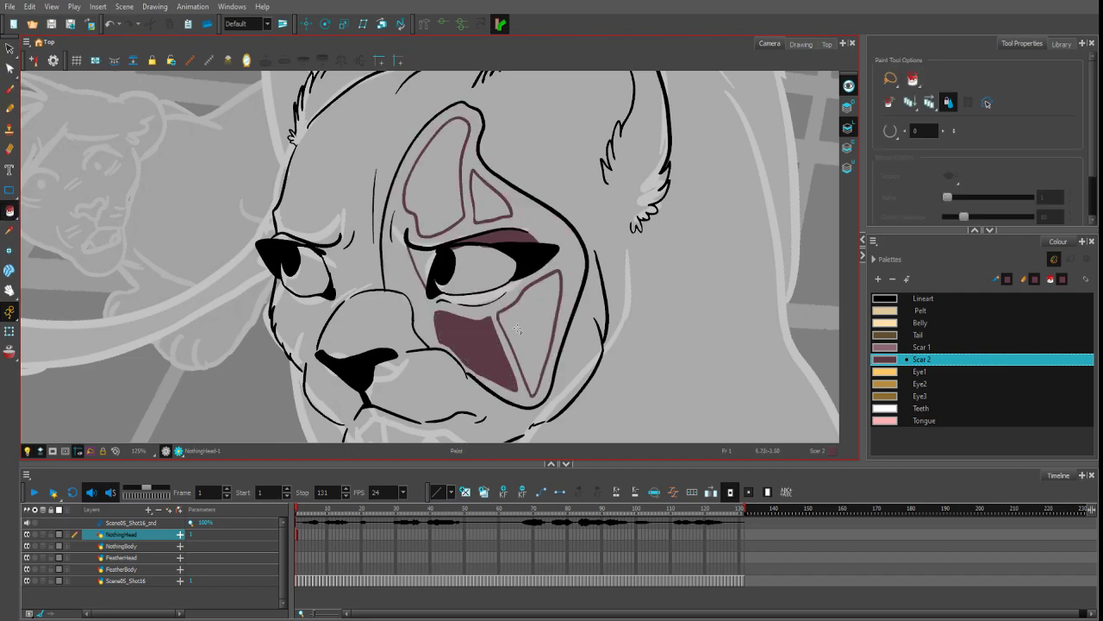
pyautogui.click(518, 328)
pyautogui.click(443, 194)
pyautogui.click(500, 209)
pyautogui.press('1')
pyautogui.press('1')
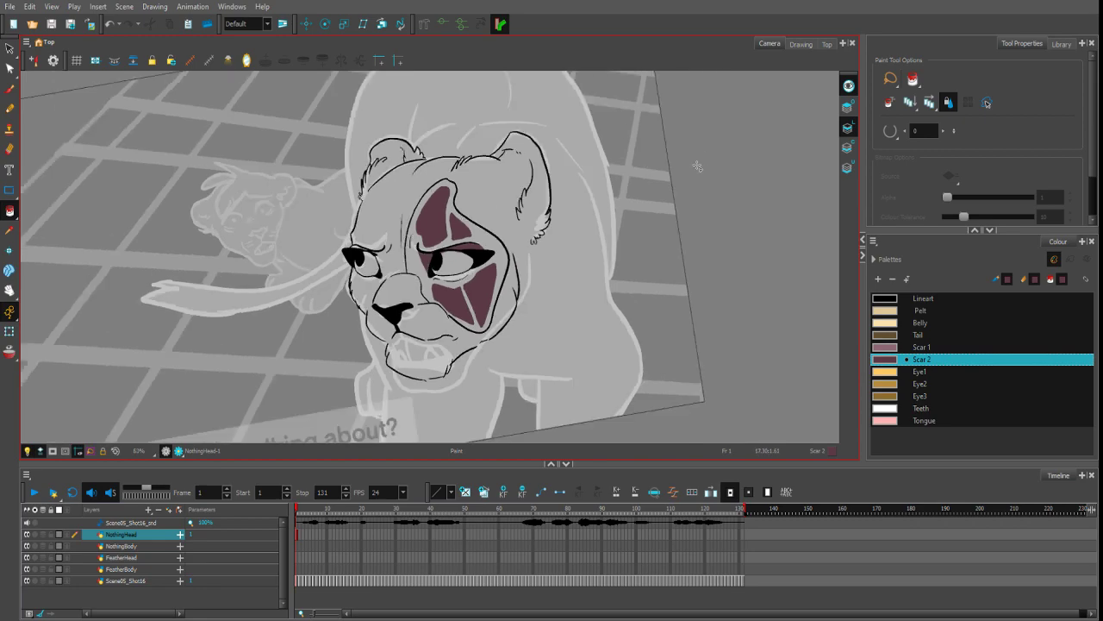
# - Switch to the Colour Art layer and create colour art strokes from the head's line art
pyautogui.moveTo(698, 166); pyautogui.dragTo(699, 212)
pyautogui.click(848, 147)
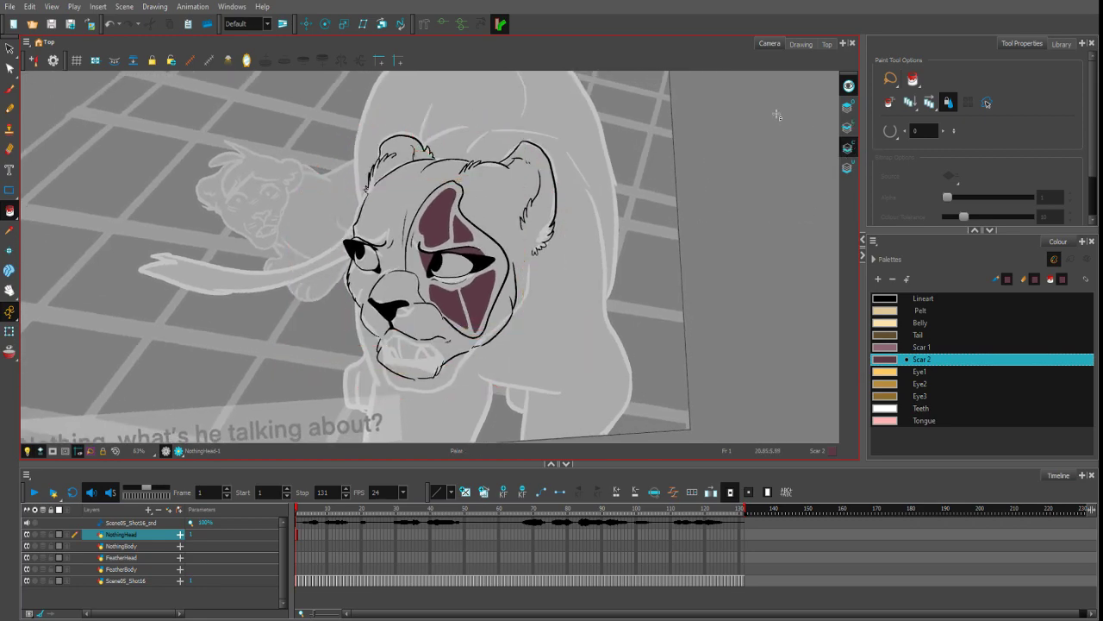
pyautogui.click(114, 60)
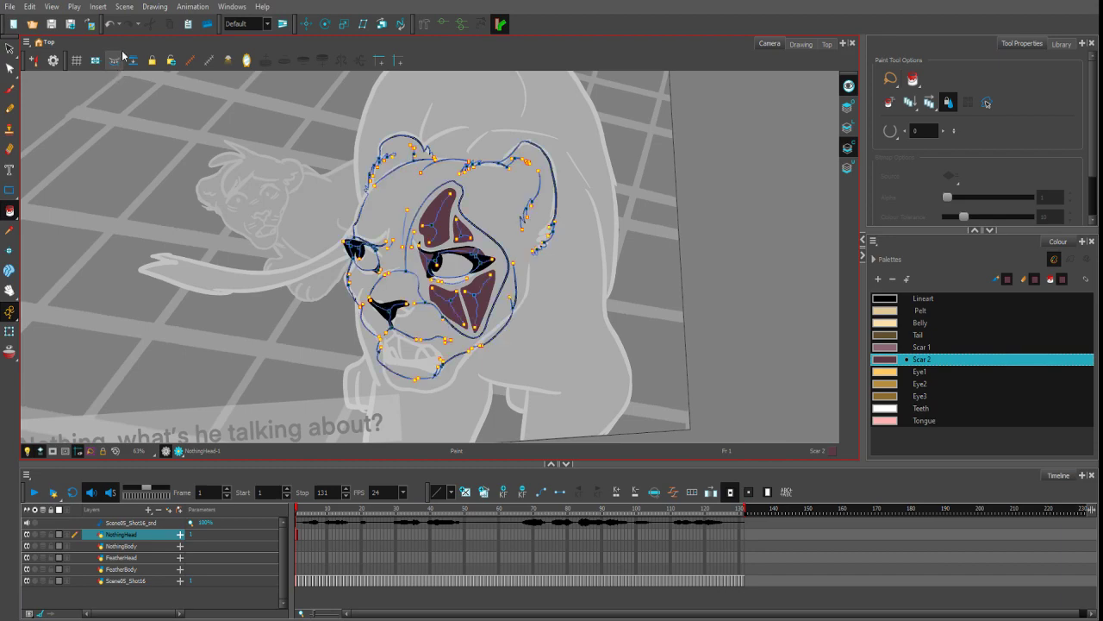
# - Close the outline gaps along the chin, jaw and cheek with the Close Gap tool
pyautogui.hotkey('alt', 'c')
pyautogui.moveTo(565, 268); pyautogui.dragTo(542, 216)
pyautogui.press('2')
pyautogui.press('2')
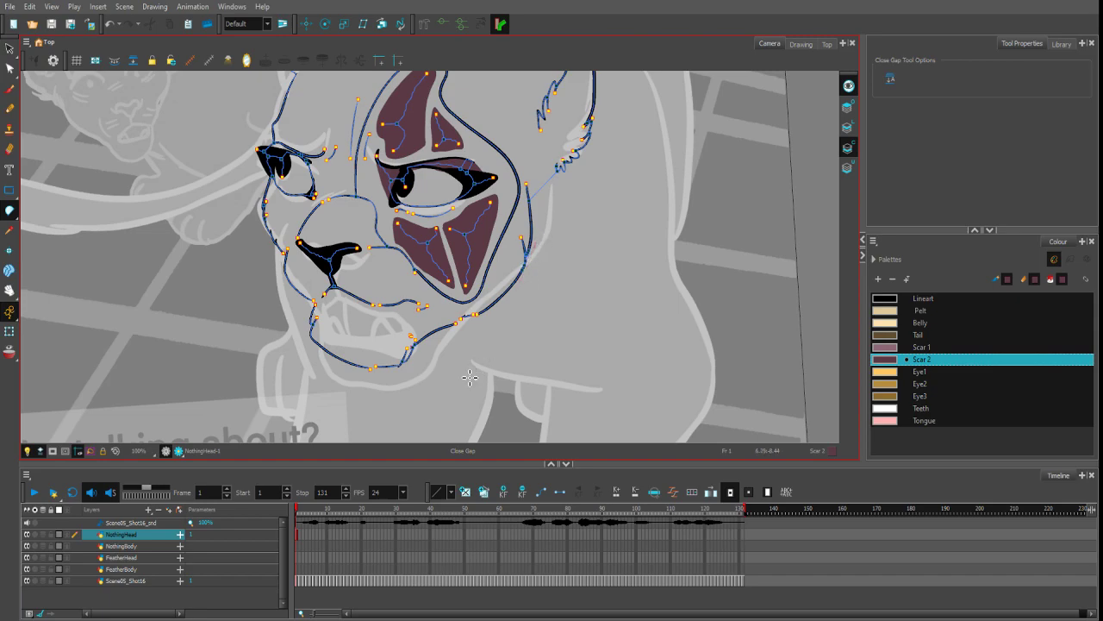
pyautogui.moveTo(470, 377); pyautogui.dragTo(417, 373)
pyautogui.moveTo(338, 382); pyautogui.dragTo(436, 381)
pyautogui.scroll(3, 293, 148)
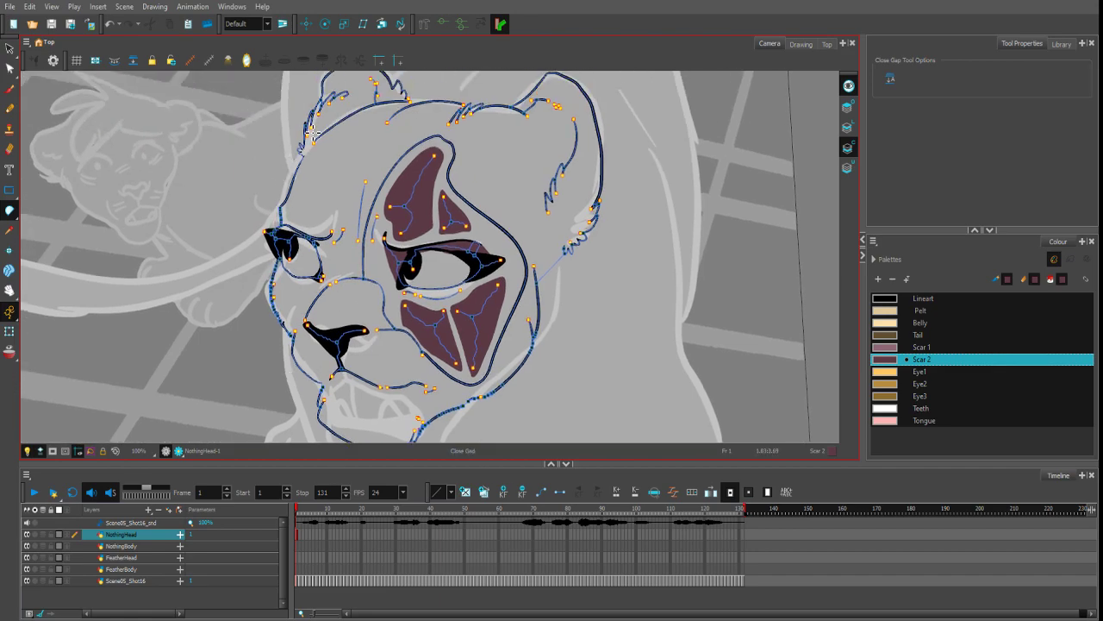
pyautogui.moveTo(588, 252)
pyautogui.mouseDown()
pyautogui.moveTo(623, 161)
pyautogui.moveTo(615, 209)
pyautogui.mouseUp()
# - Choose the Pelt colour and close the remaining outline gaps around the ears and muzzle
pyautogui.click(920, 311)
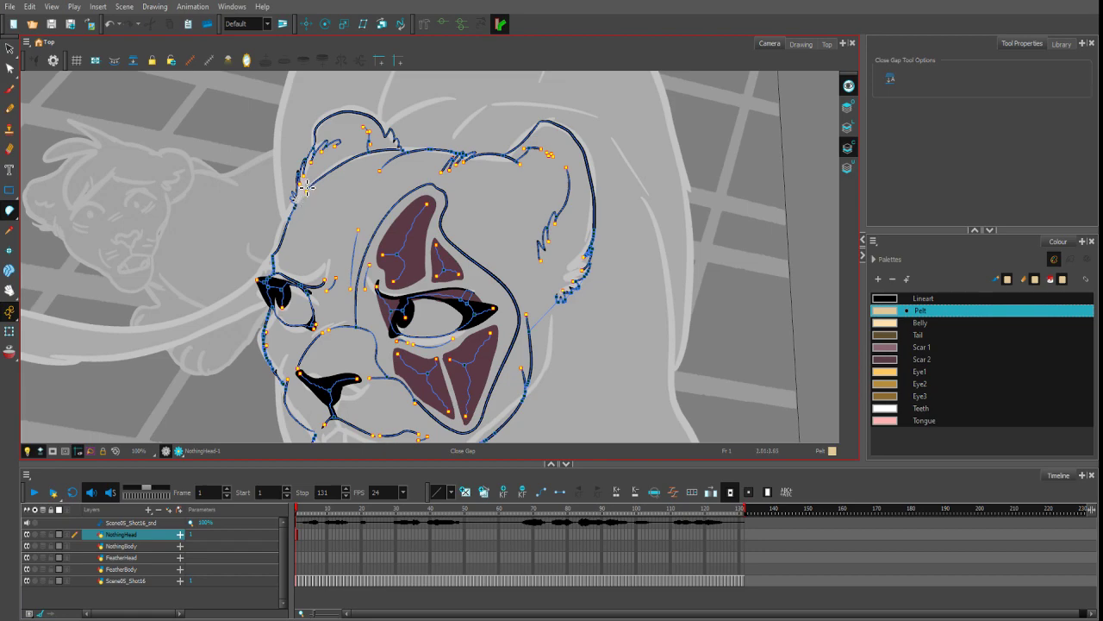
pyautogui.moveTo(304, 194); pyautogui.dragTo(318, 155)
pyautogui.moveTo(570, 306); pyautogui.dragTo(546, 339)
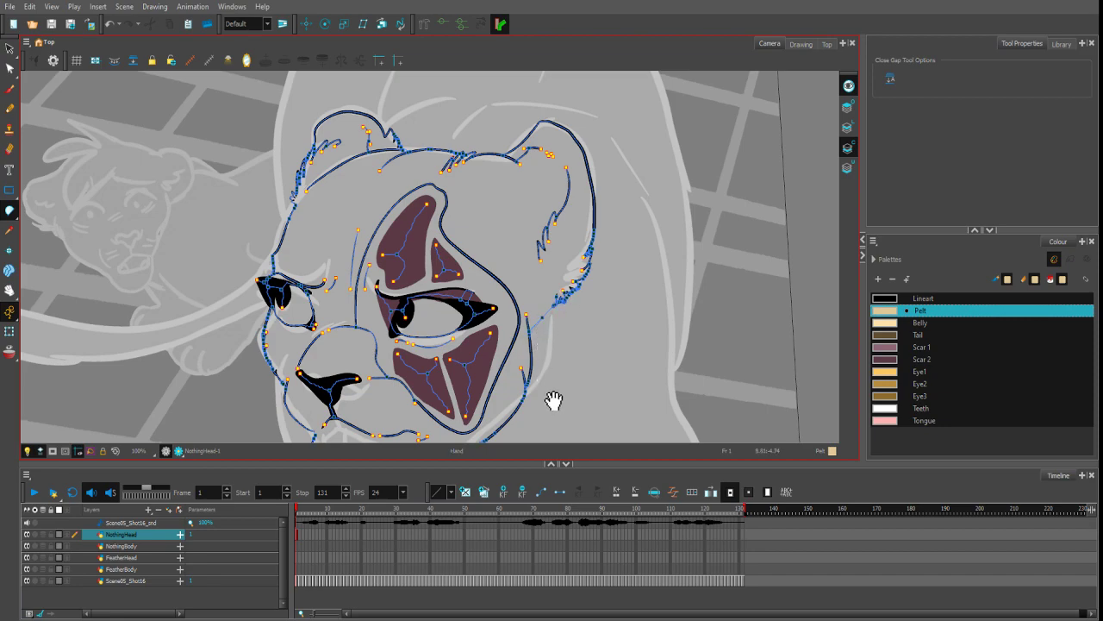
pyautogui.scroll(-2, 551, 402)
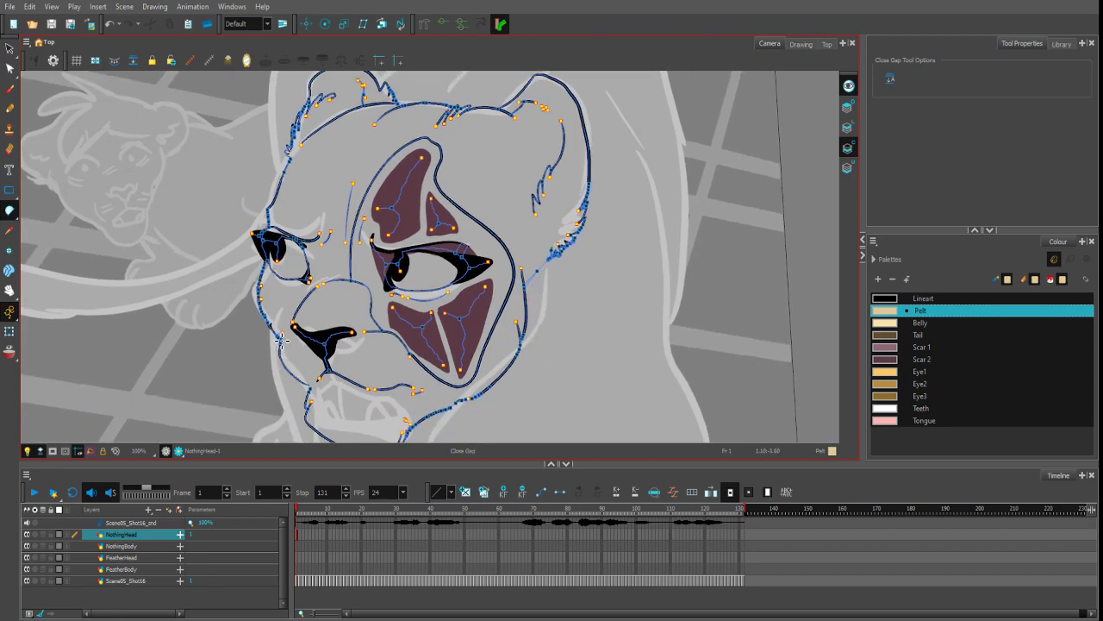
pyautogui.moveTo(327, 442); pyautogui.dragTo(316, 381)
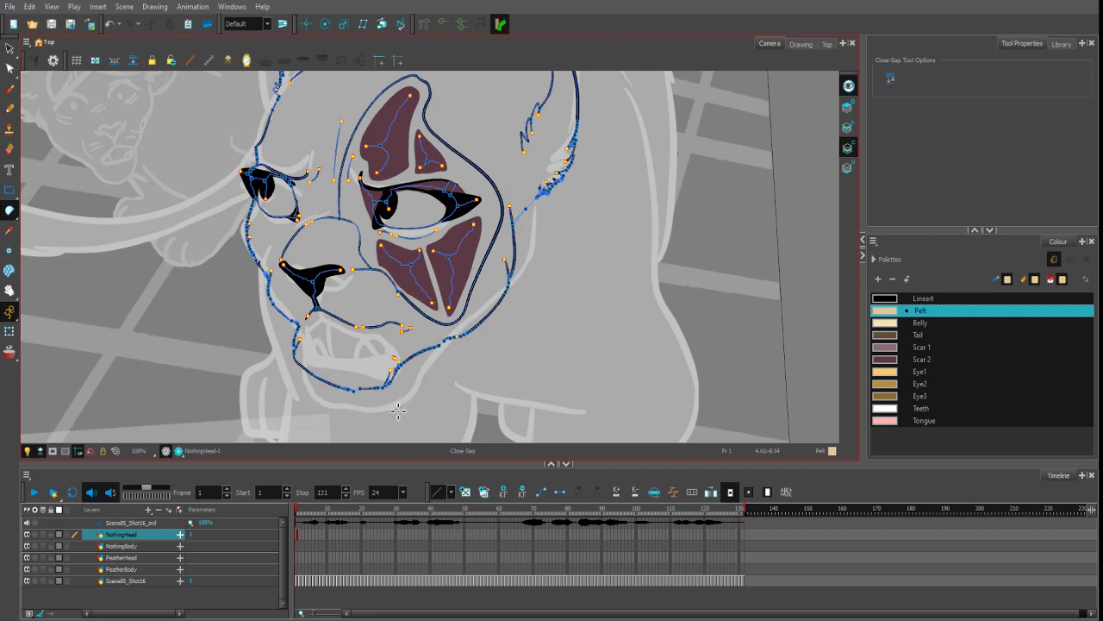
# - Fill the head and muzzle around the scar marking with the Pelt colour using the Paint tool
pyautogui.click(8, 215)
pyautogui.hotkey('alt', 'i')
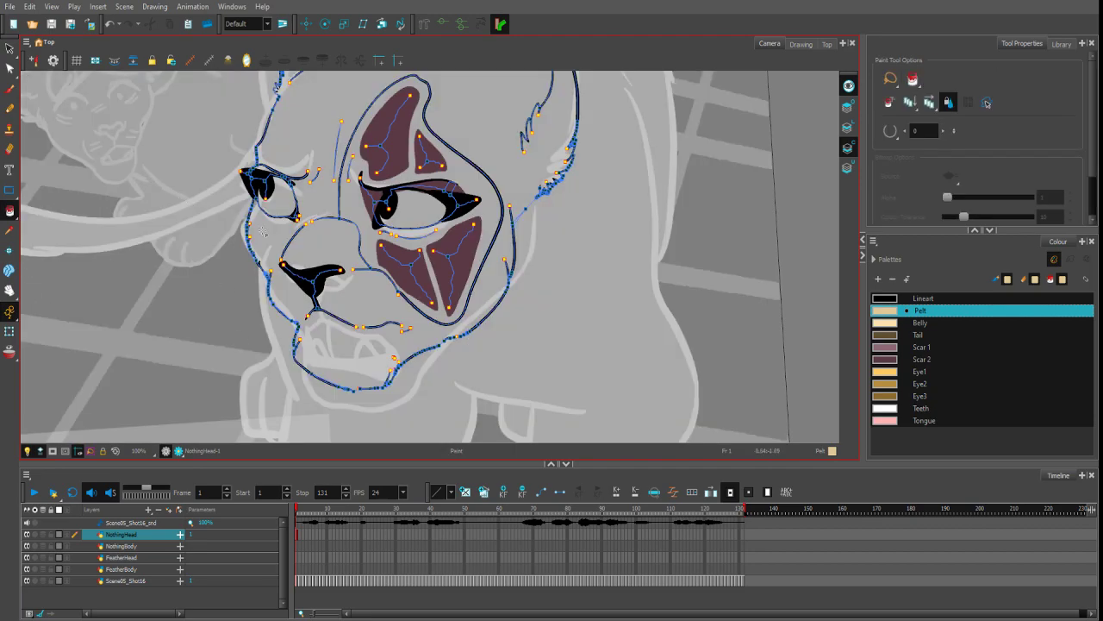
pyautogui.click(360, 341)
pyautogui.moveTo(548, 173); pyautogui.dragTo(543, 293)
pyautogui.scroll(-1, 394, 245)
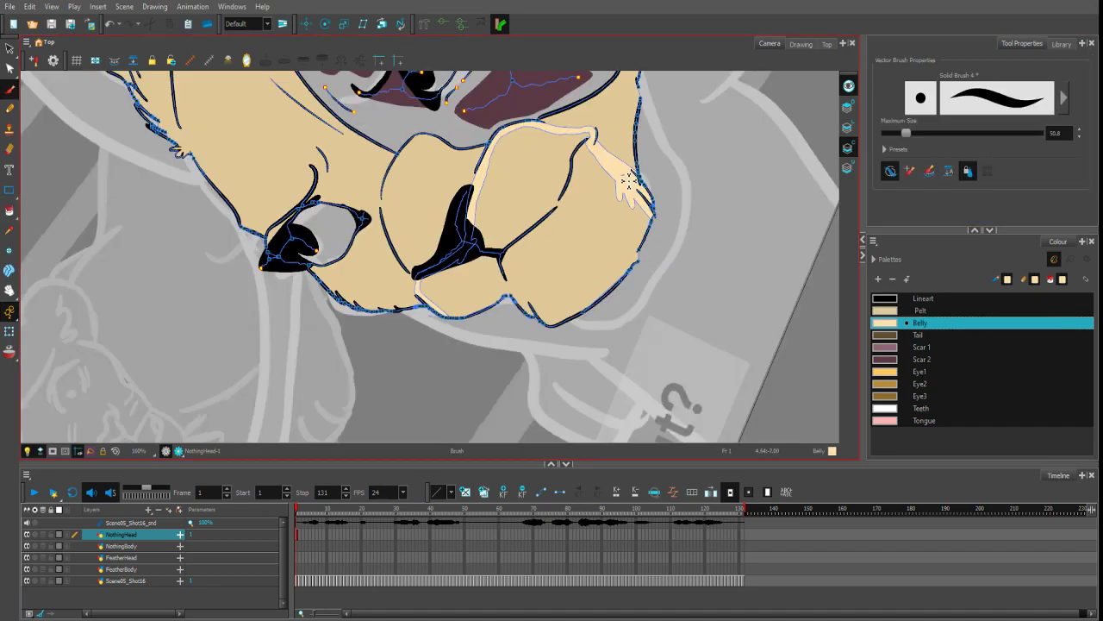
# - Turn on Repaint Brush mode, trace the muzzle and chin edges in the Belly colour, and fill the enclosed area with it
pyautogui.click(909, 171)
pyautogui.moveTo(616, 284)
pyautogui.mouseDown()
pyautogui.moveTo(653, 230)
pyautogui.moveTo(595, 315)
pyautogui.mouseUp()
pyautogui.moveTo(508, 297); pyautogui.dragTo(568, 343)
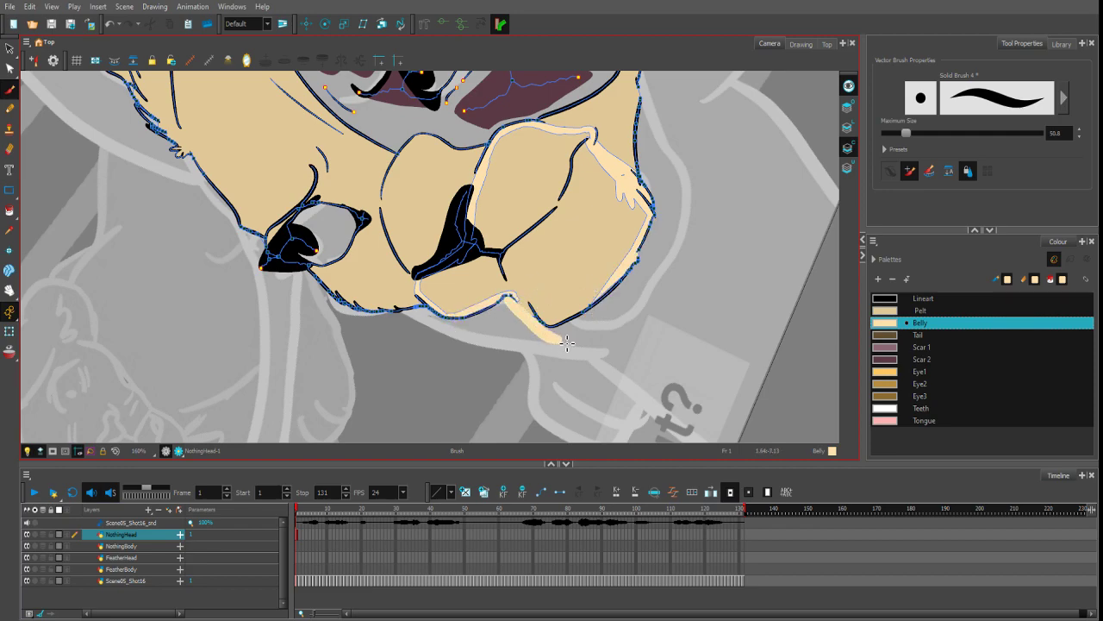
pyautogui.moveTo(518, 311); pyautogui.dragTo(597, 295)
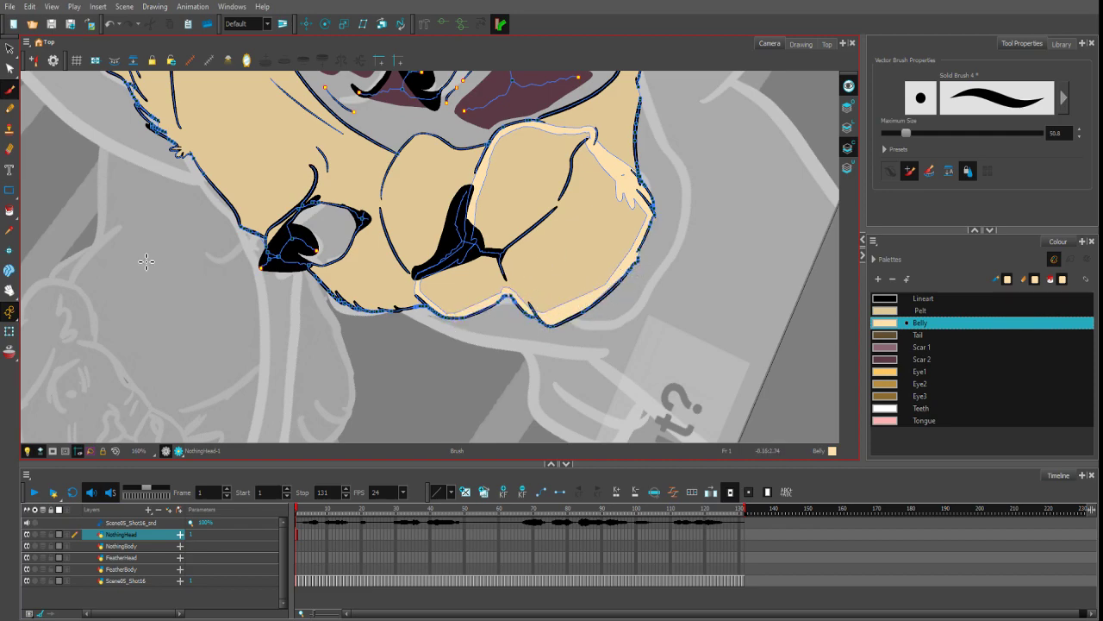
pyautogui.hotkey('alt', 'i')
pyautogui.click(458, 276)
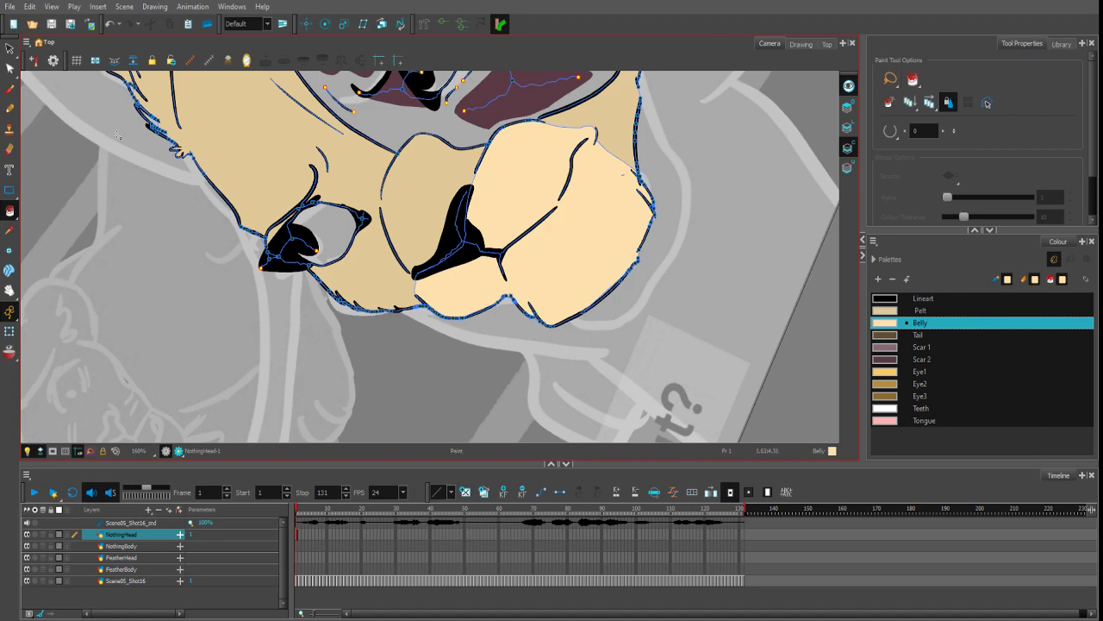
# - Paint Belly-coloured fur above and around the far eye with the repaint brush
pyautogui.hotkey('alt', 'b')
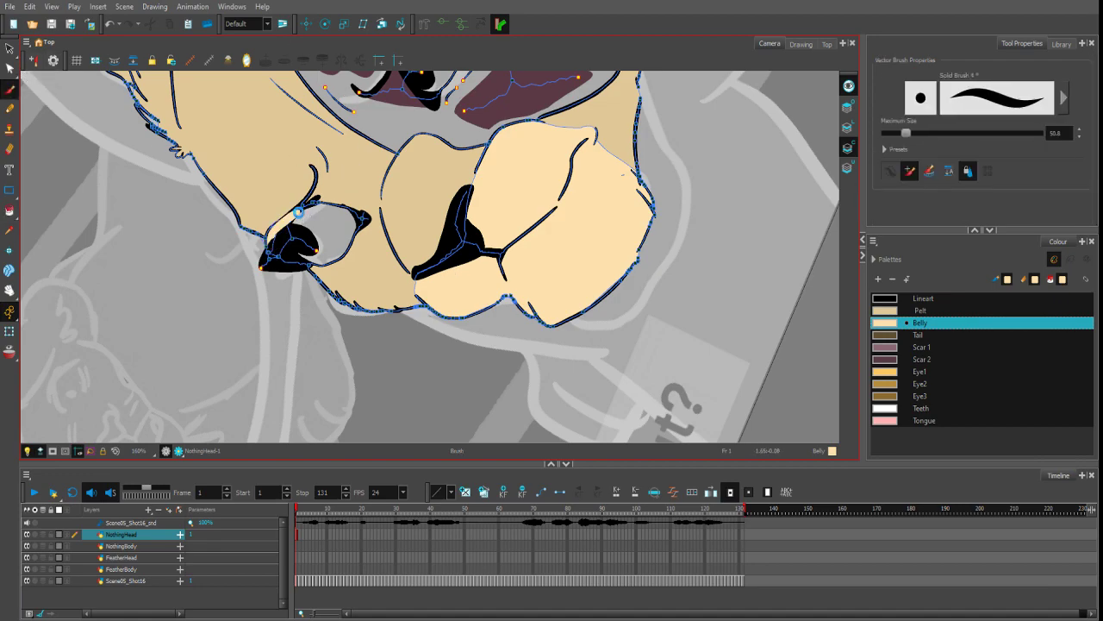
pyautogui.moveTo(298, 211); pyautogui.dragTo(271, 234)
pyautogui.moveTo(318, 175)
pyautogui.mouseDown()
pyautogui.moveTo(319, 204)
pyautogui.moveTo(348, 206)
pyautogui.mouseUp()
pyautogui.hotkey('ctrl', 'z')
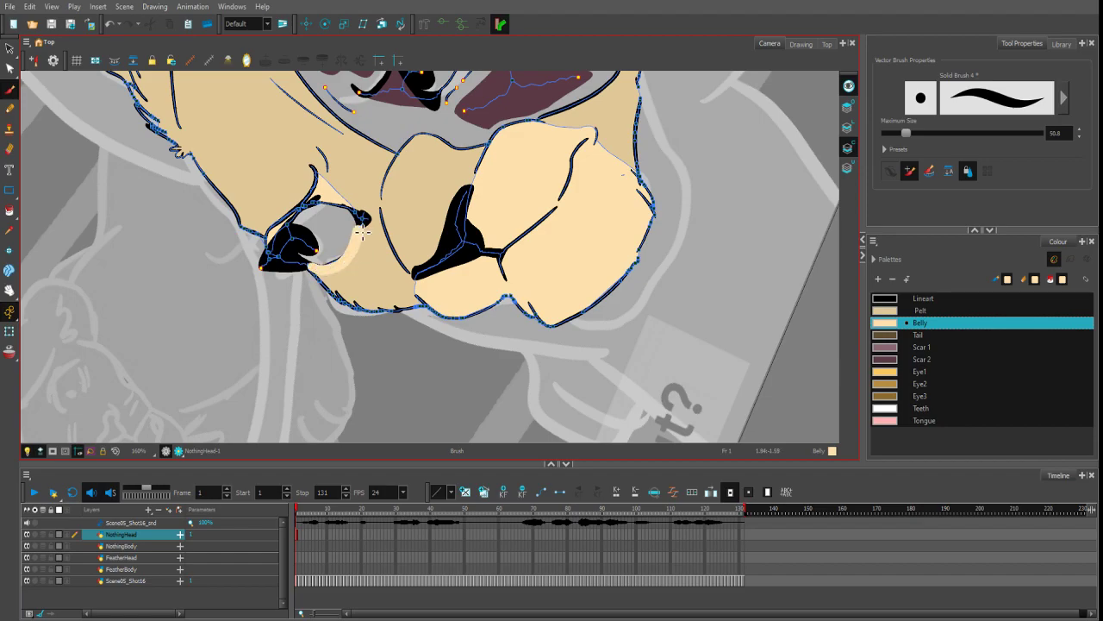
# - Fill the large marking's background around the dark scar patches with the Scar 1 colour
pyautogui.scroll(-3, 407, 189)
pyautogui.keyDown('ctrl'); pyautogui.keyDown('alt'); pyautogui.moveTo(579, 192); pyautogui.dragTo(567, 374); pyautogui.keyUp('alt'); pyautogui.keyUp('ctrl')
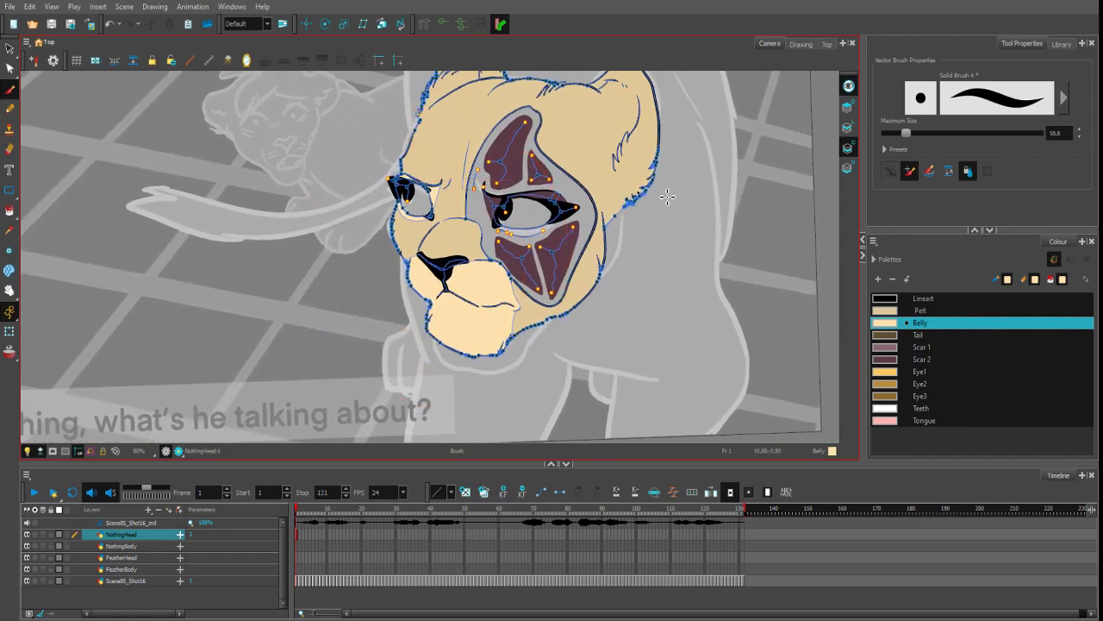
pyautogui.click(9, 211)
pyautogui.click(893, 347)
pyautogui.click(562, 190)
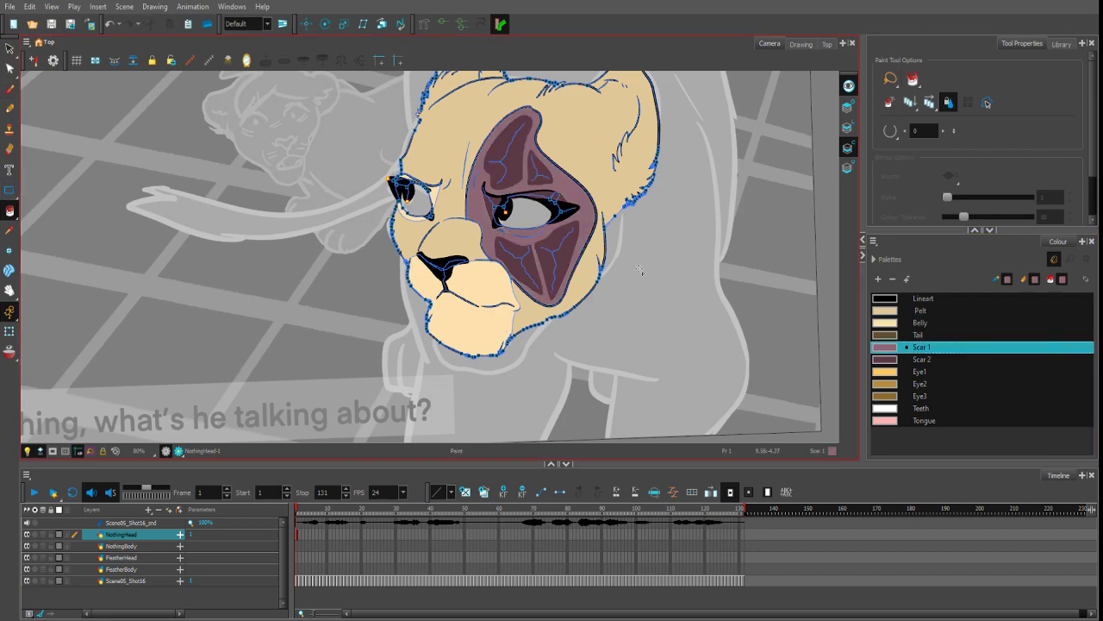
pyautogui.scroll(5, 606, 265)
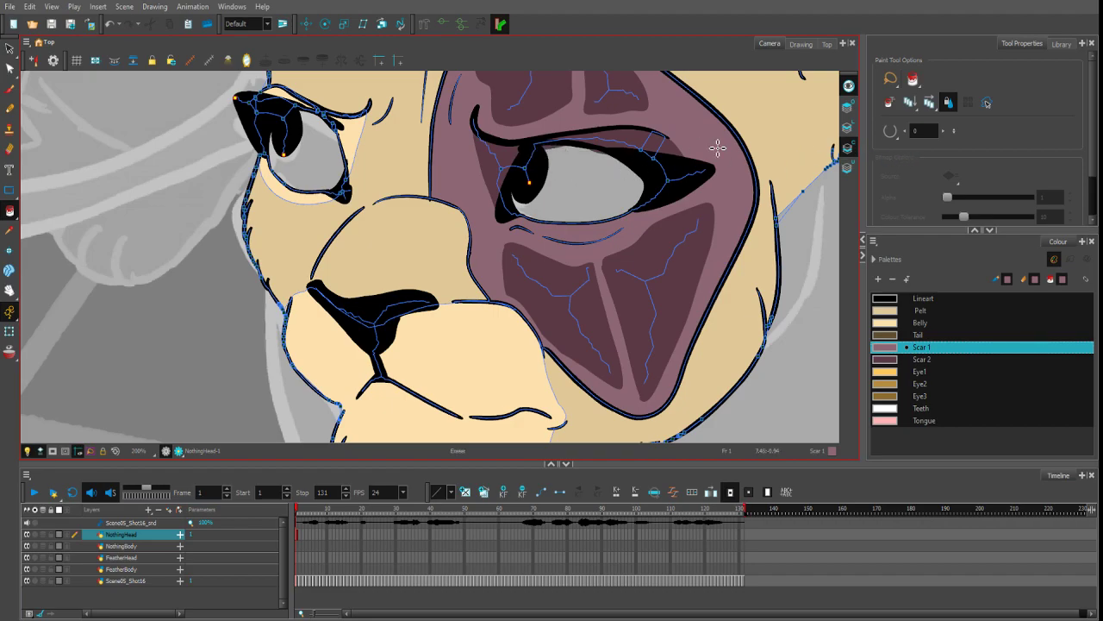
pyautogui.click(849, 109)
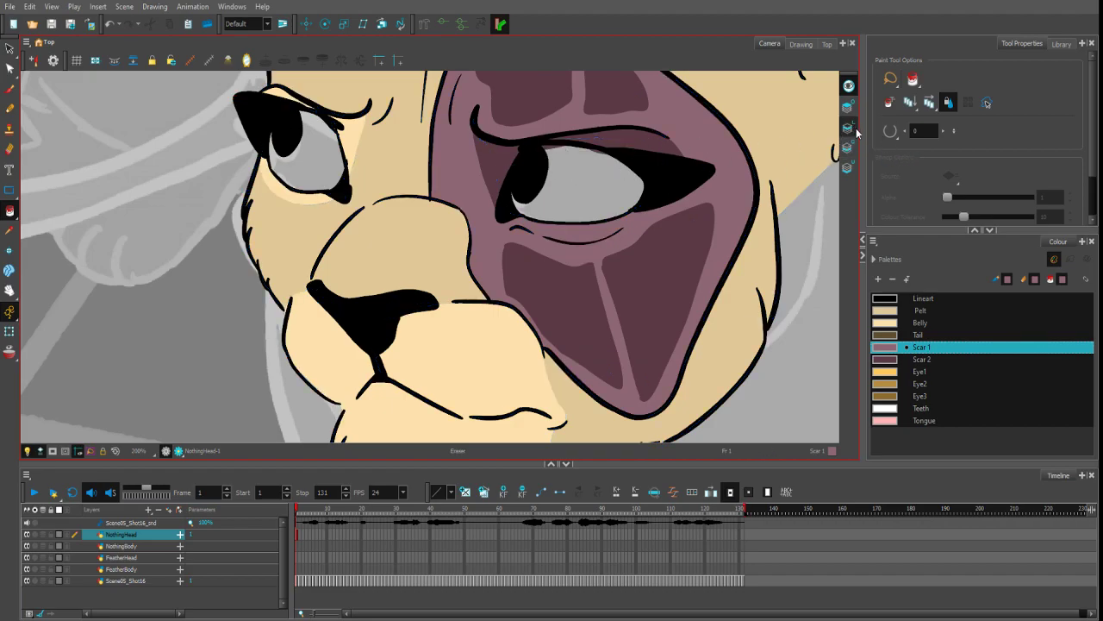
pyautogui.click(11, 47)
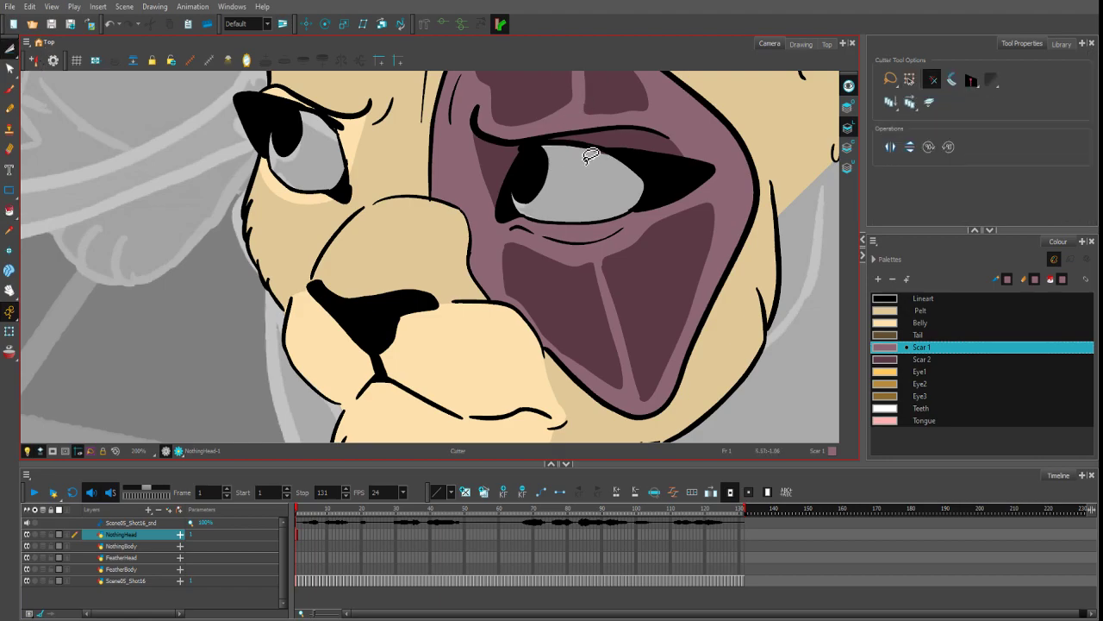
pyautogui.press('2')
pyautogui.press('2')
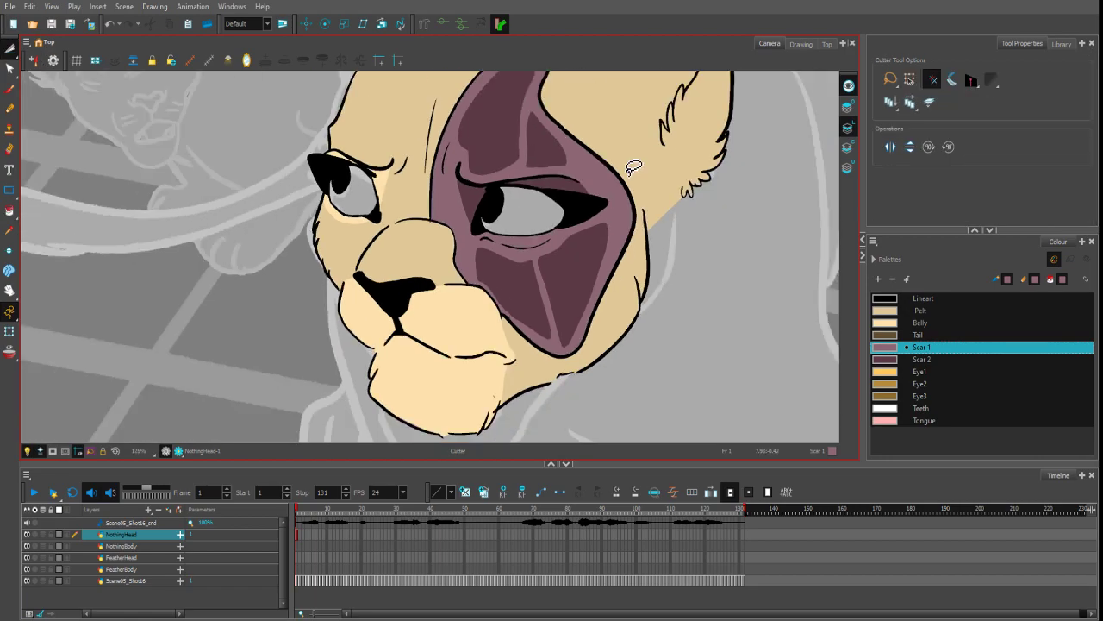
pyautogui.press('2')
pyautogui.press('2')
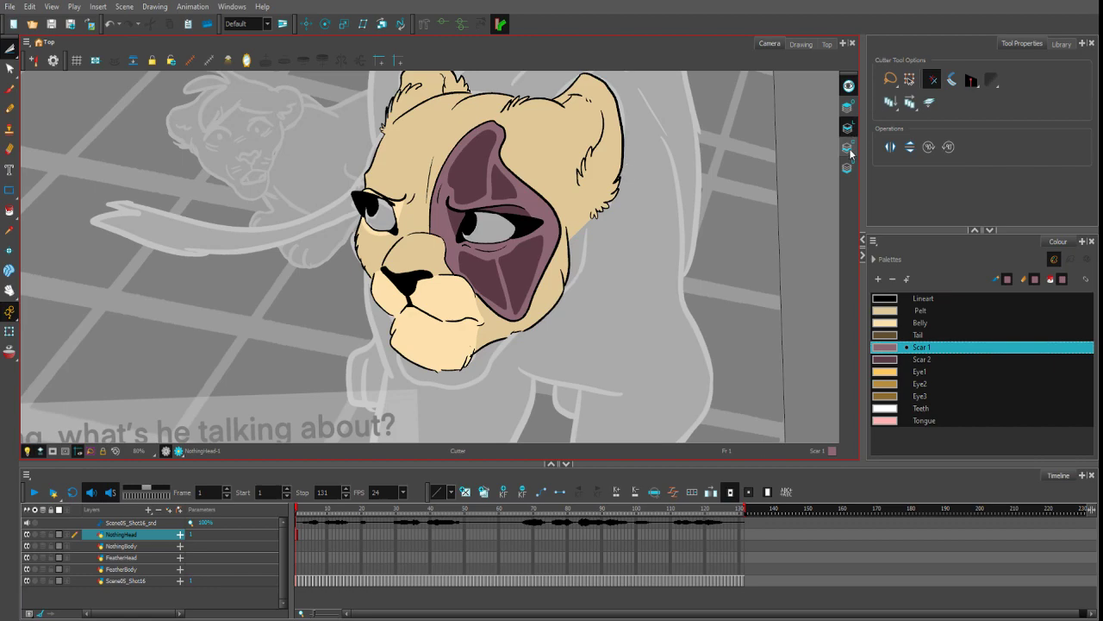
# - On Colour Art, brush Eye1 rings around both pupils and Eye1 crescents along the lower part of each eye, with Repaint Brush mode off
pyautogui.click(848, 149)
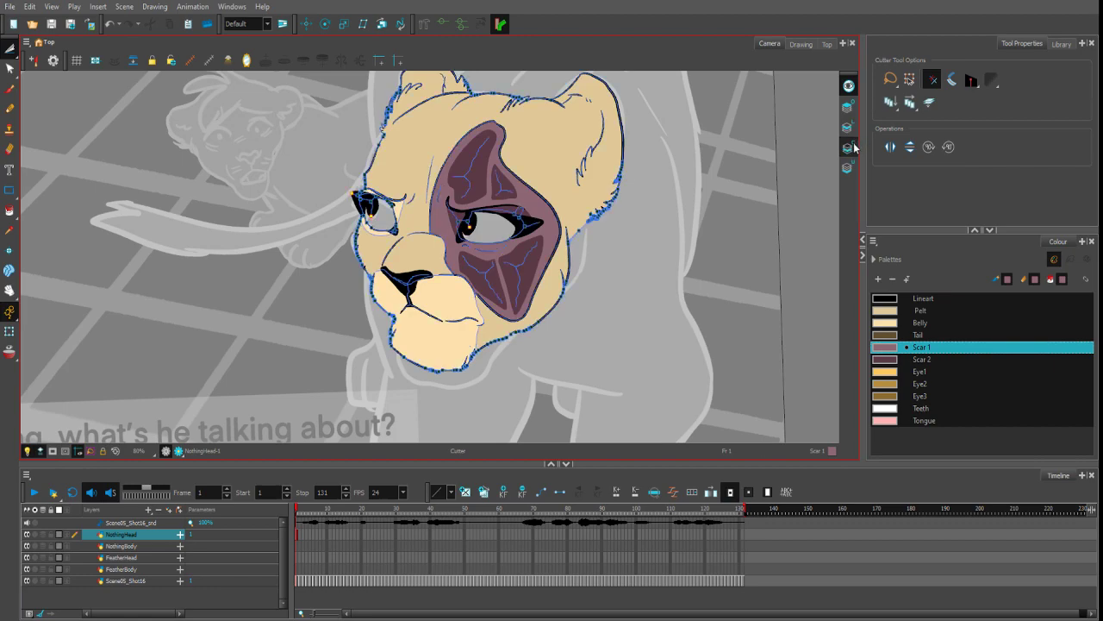
pyautogui.click(9, 89)
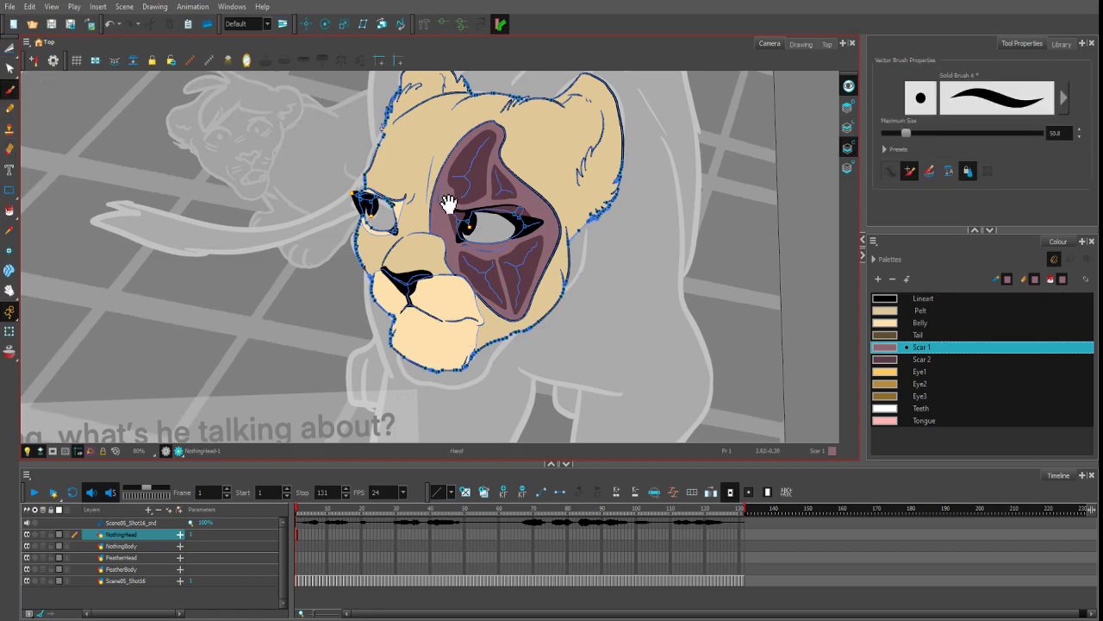
pyautogui.moveTo(448, 205); pyautogui.dragTo(463, 139)
pyautogui.press('2')
pyautogui.click(883, 371)
pyautogui.moveTo(733, 130); pyautogui.dragTo(692, 273)
pyautogui.click(912, 171)
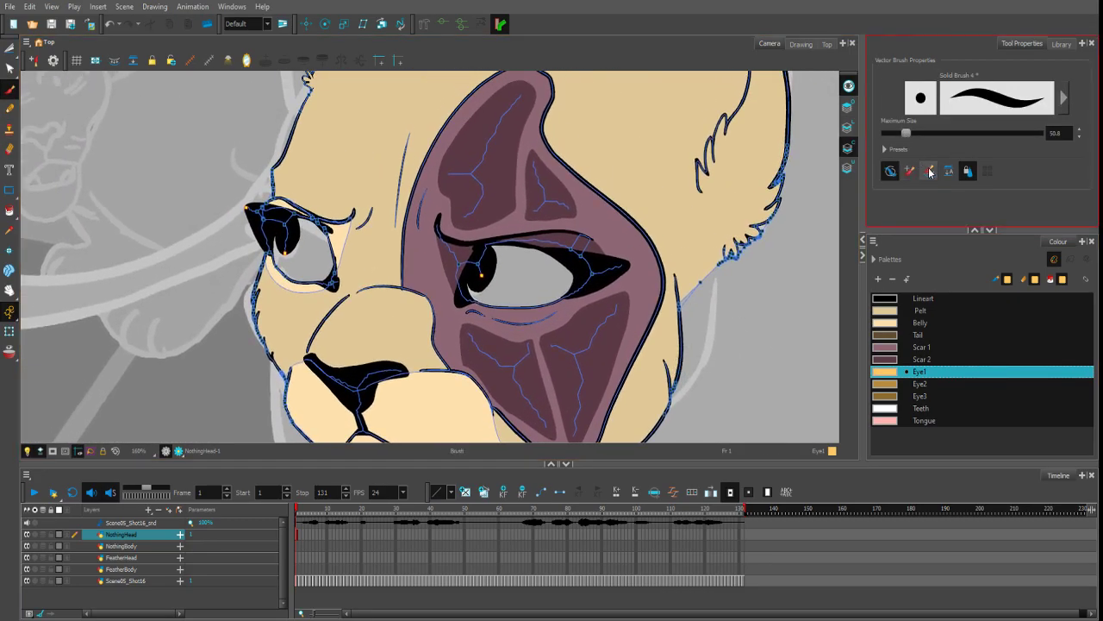
pyautogui.click(889, 174)
pyautogui.moveTo(277, 230)
pyautogui.mouseDown()
pyautogui.moveTo(294, 256)
pyautogui.moveTo(306, 223)
pyautogui.mouseUp()
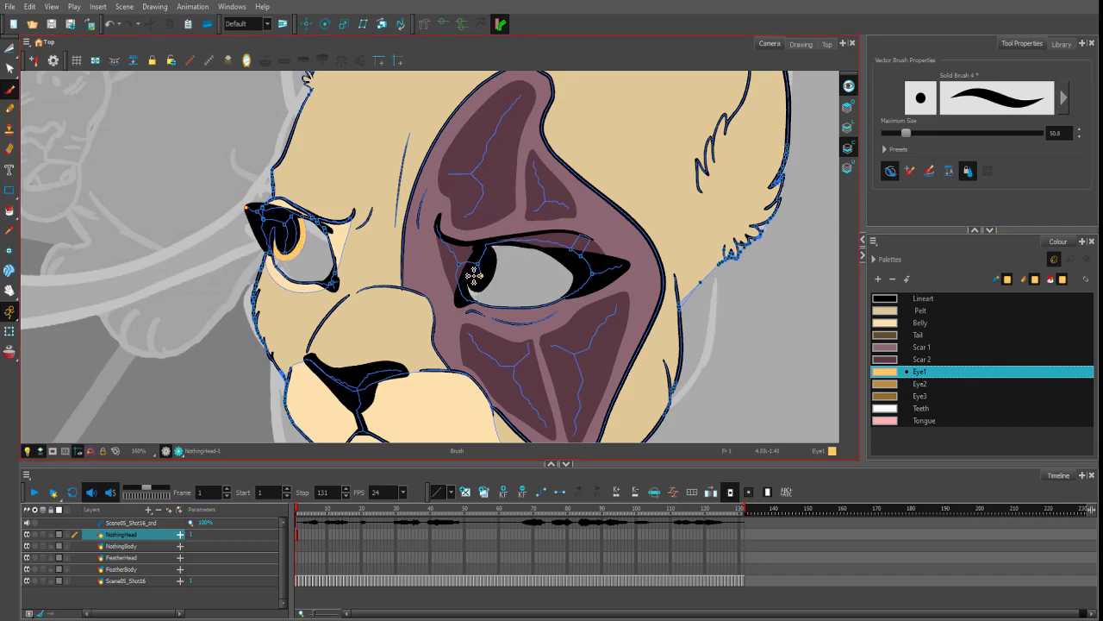
pyautogui.moveTo(471, 273)
pyautogui.mouseDown()
pyautogui.moveTo(473, 299)
pyautogui.moveTo(497, 284)
pyautogui.moveTo(502, 259)
pyautogui.moveTo(482, 244)
pyautogui.mouseUp()
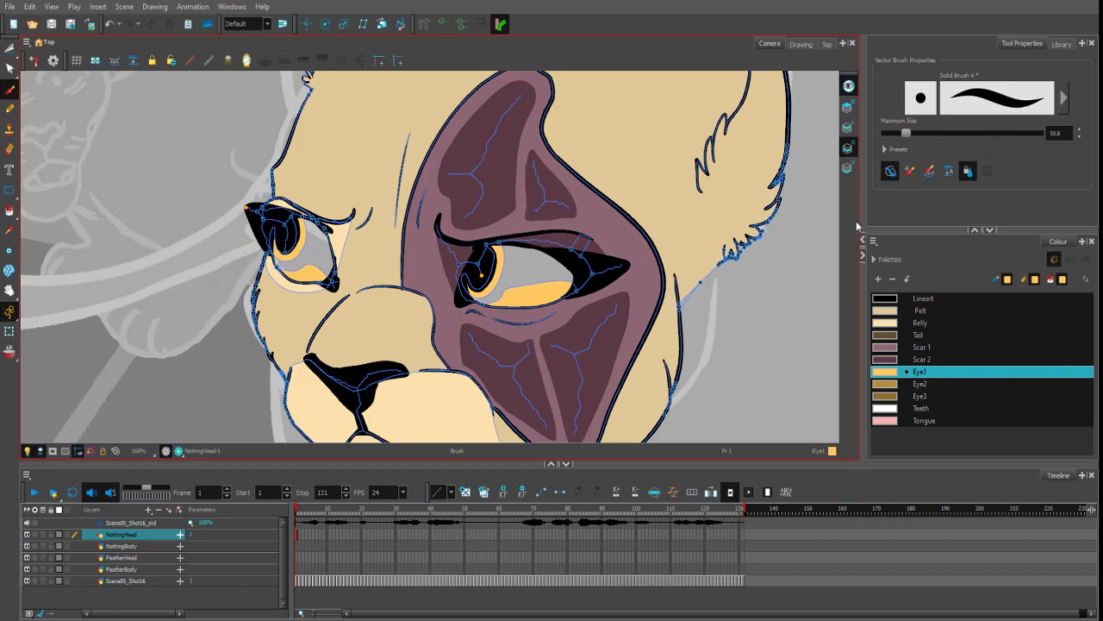
# - Fill the remaining empty area of both eyes with the Eye3 colour using the Paint tool
pyautogui.click(9, 210)
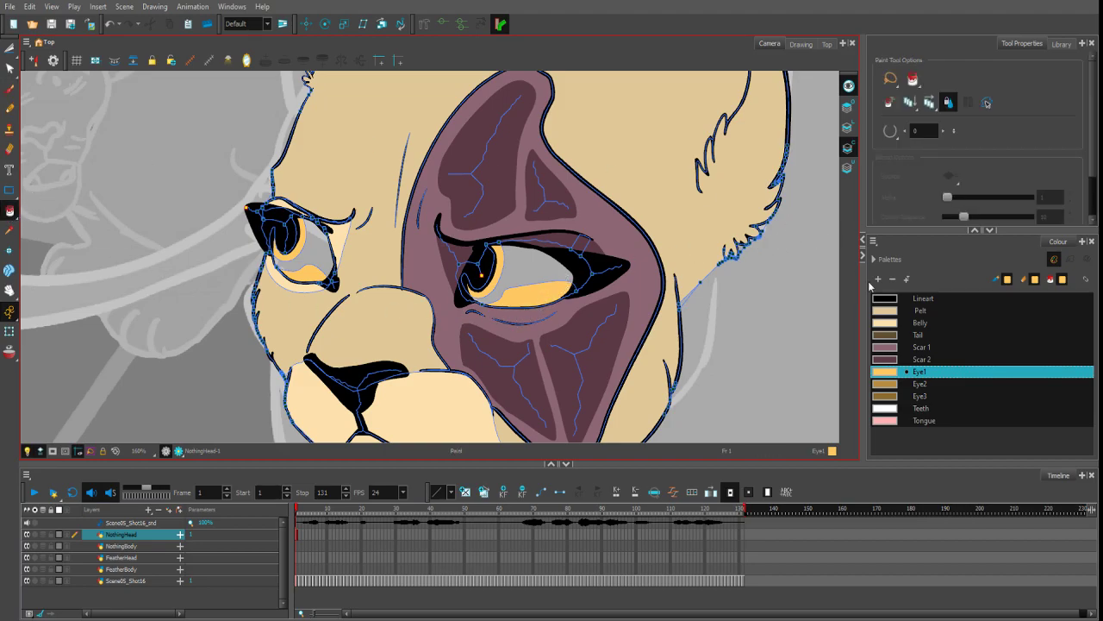
pyautogui.click(888, 395)
pyautogui.click(517, 263)
pyautogui.click(324, 258)
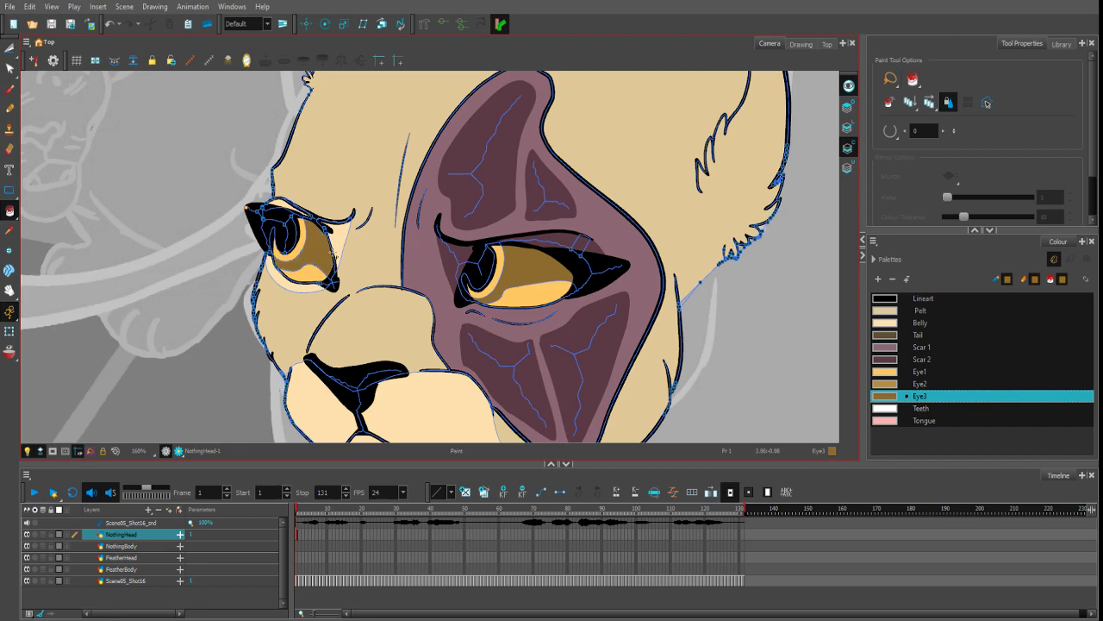
# - Add small Teeth-coloured highlights to the eyes on Overlay Art with a 37.6 brush and Draw Behind off
pyautogui.click(10, 90)
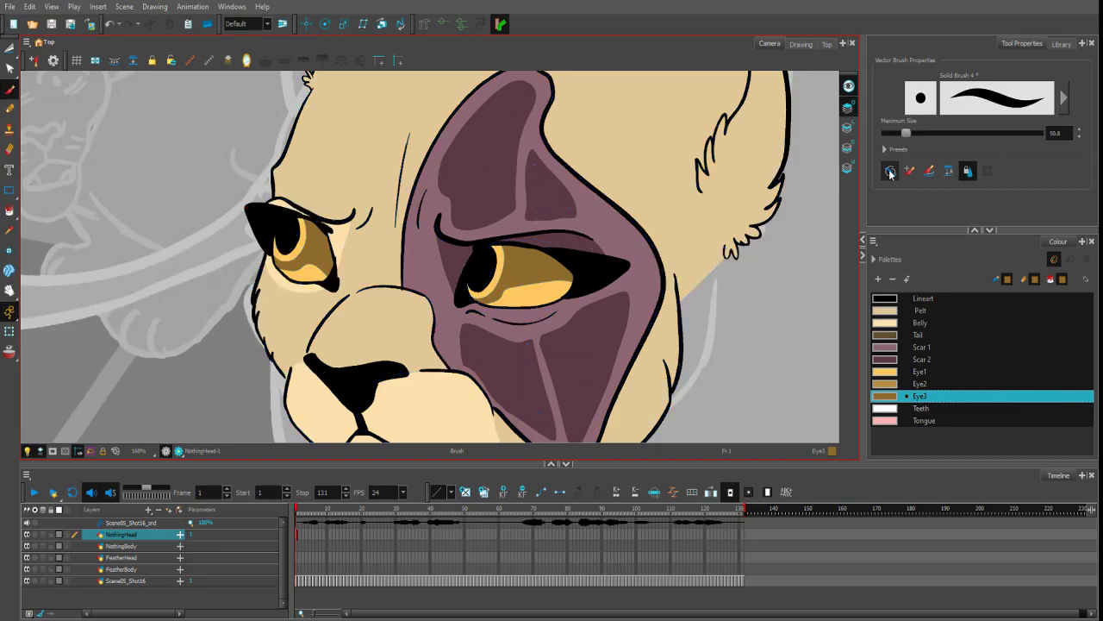
pyautogui.click(906, 136)
pyautogui.moveTo(905, 137)
pyautogui.mouseDown()
pyautogui.moveTo(894, 136)
pyautogui.moveTo(904, 137)
pyautogui.mouseUp()
pyautogui.click(908, 408)
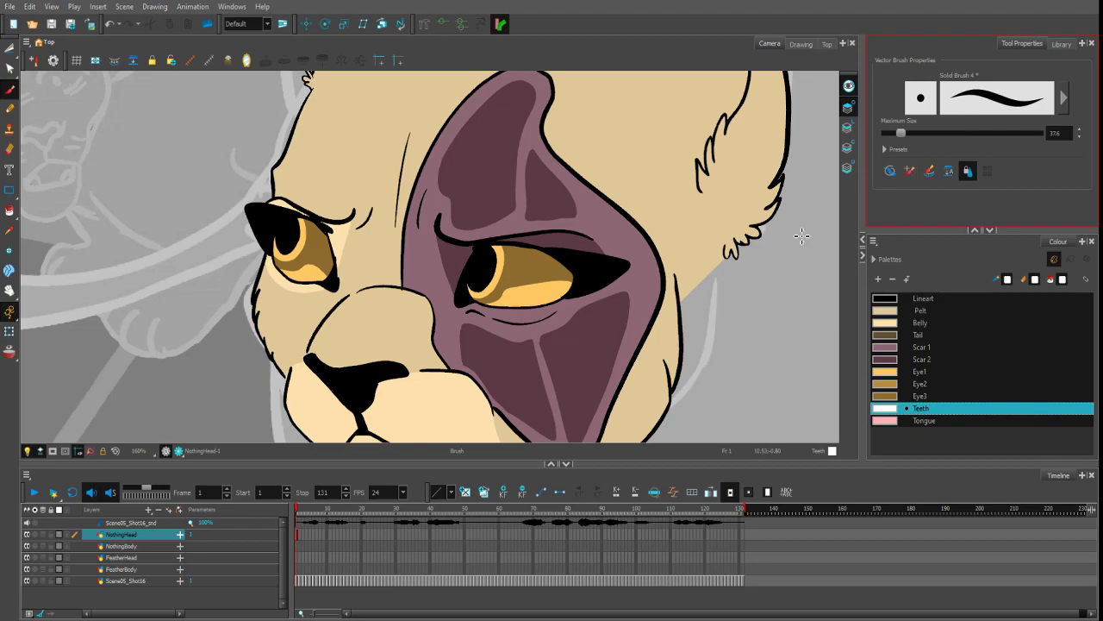
pyautogui.moveTo(799, 236); pyautogui.dragTo(723, 150)
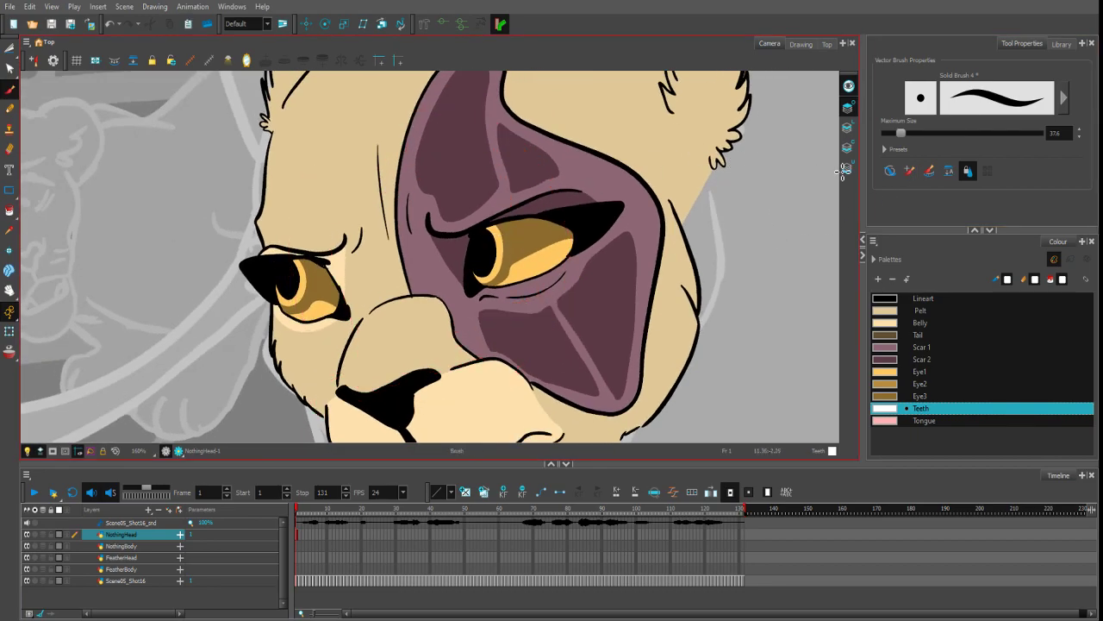
pyautogui.moveTo(490, 244); pyautogui.dragTo(494, 238)
pyautogui.hotkey('ctrl', 'z')
pyautogui.click(485, 250)
# - Examine the coloured head from several zoom levels and angles against the whole shot
pyautogui.press('1')
pyautogui.press('1')
pyautogui.press('1')
pyautogui.press('1')
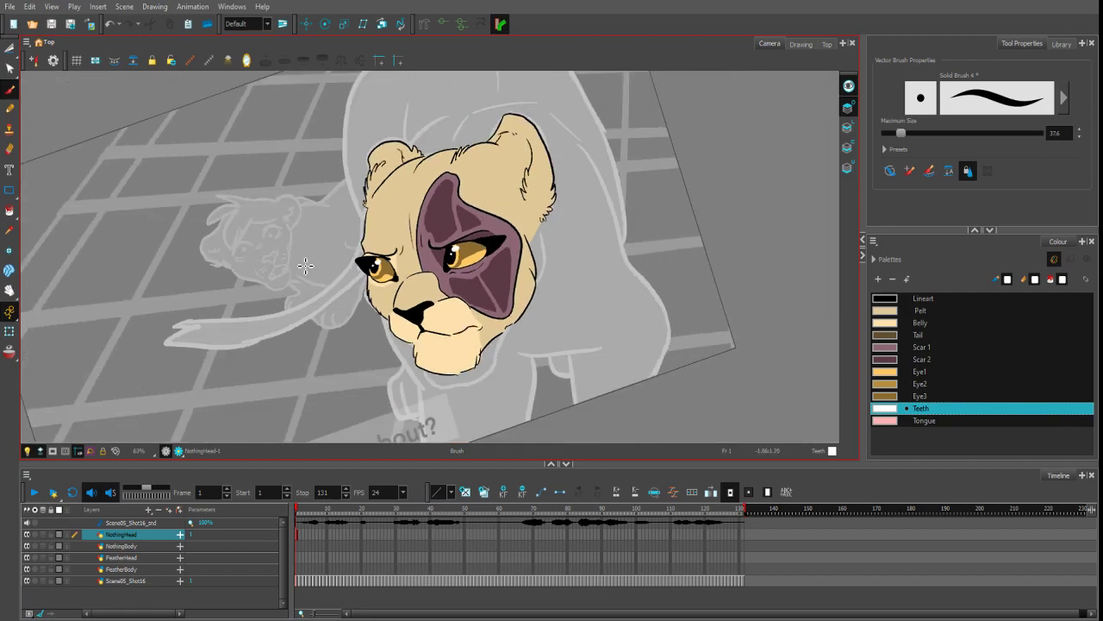
pyautogui.moveTo(651, 213)
pyautogui.mouseDown()
pyautogui.moveTo(661, 311)
pyautogui.moveTo(676, 294)
pyautogui.mouseUp()
pyautogui.press('1')
pyautogui.press('1')
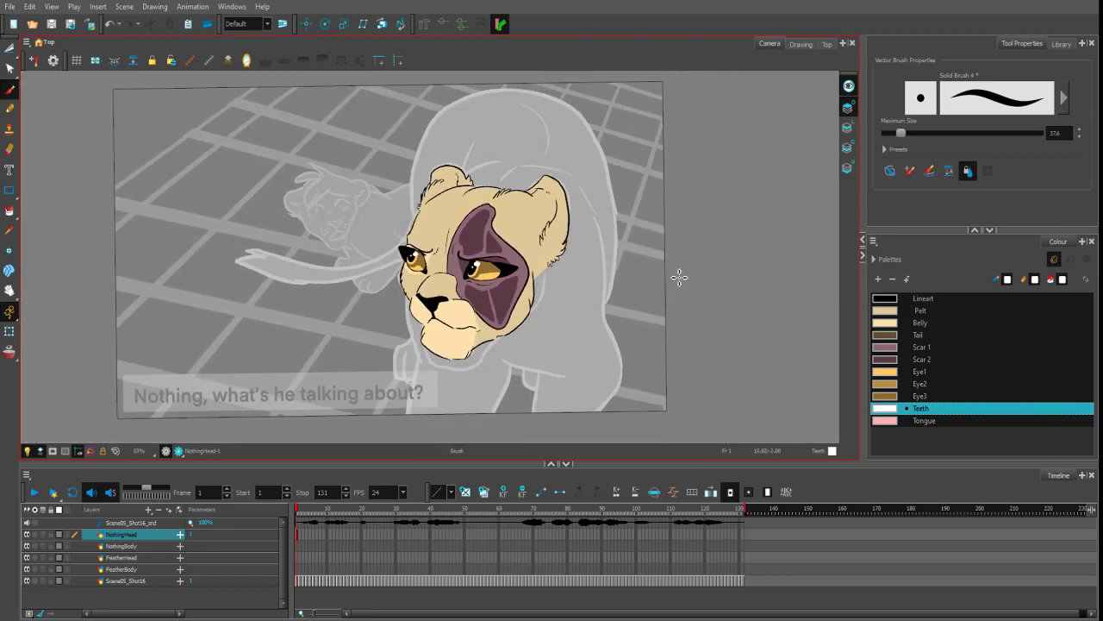
pyautogui.press('2')
pyautogui.press('2')
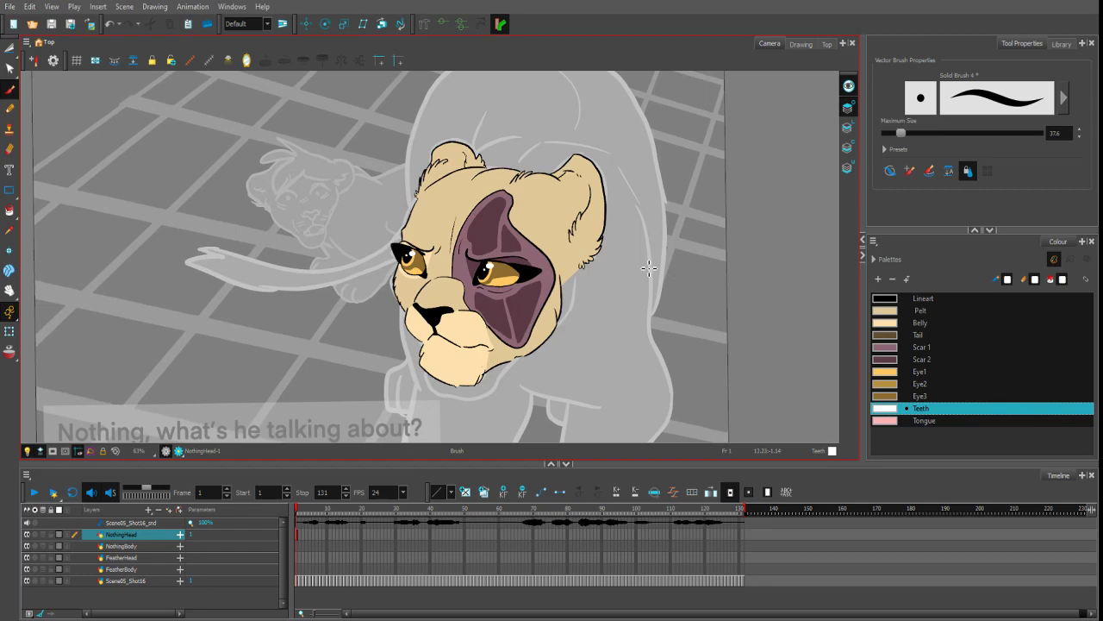
pyautogui.moveTo(688, 257); pyautogui.dragTo(689, 252)
pyautogui.press('1')
pyautogui.press('1')
pyautogui.press('1')
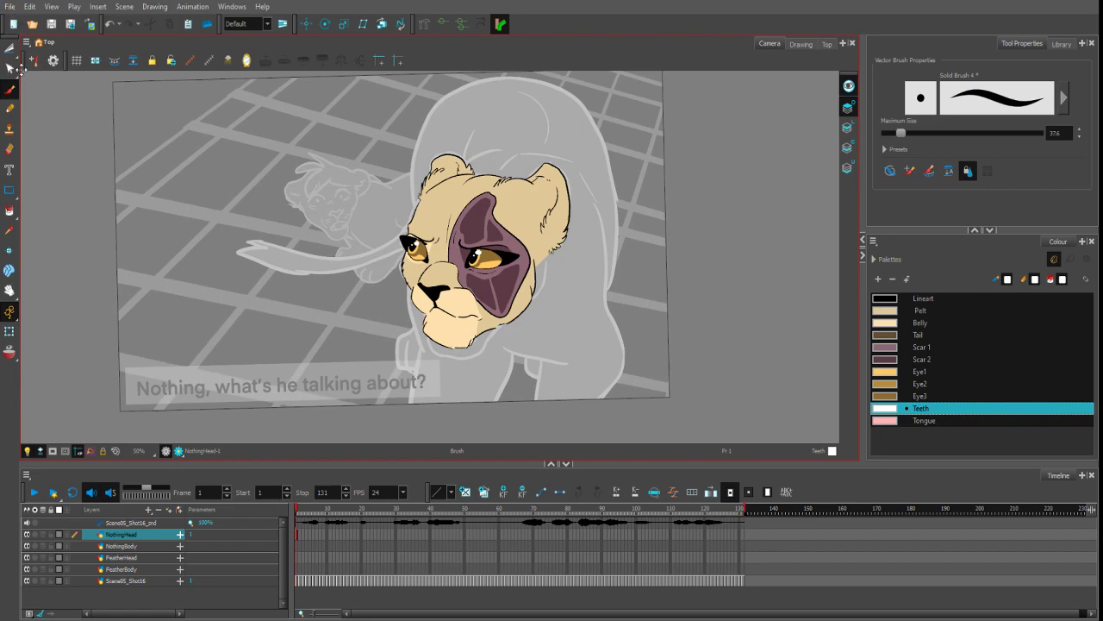
# - Extend the NothingHead drawing's exposure across the scene's 131 frames and select the first frame of NothingBody
pyautogui.click(782, 534)
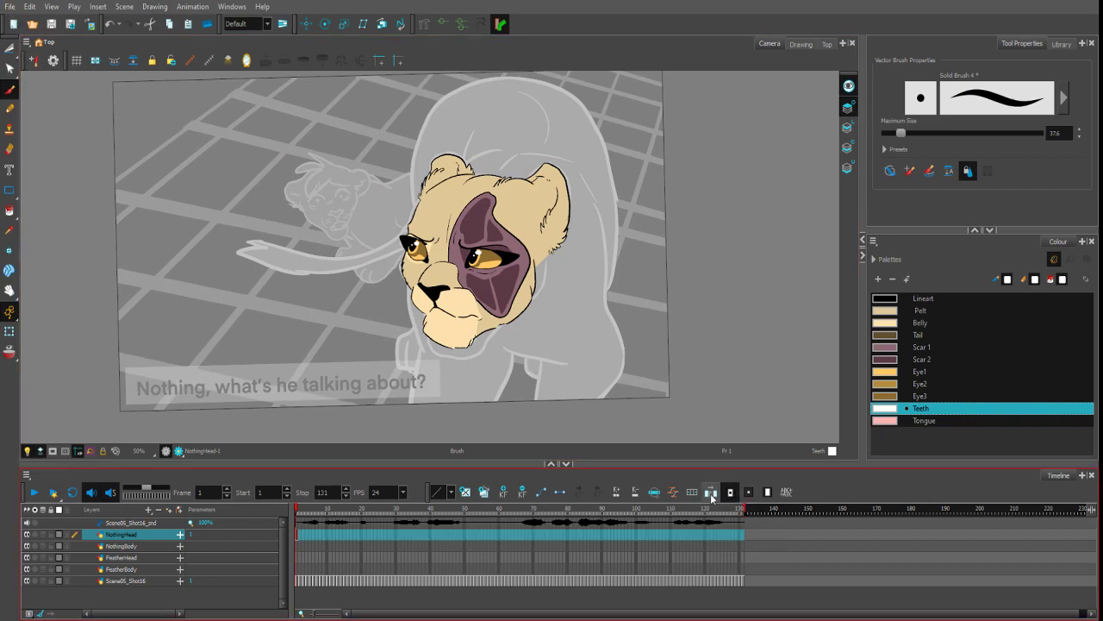
pyautogui.click(302, 547)
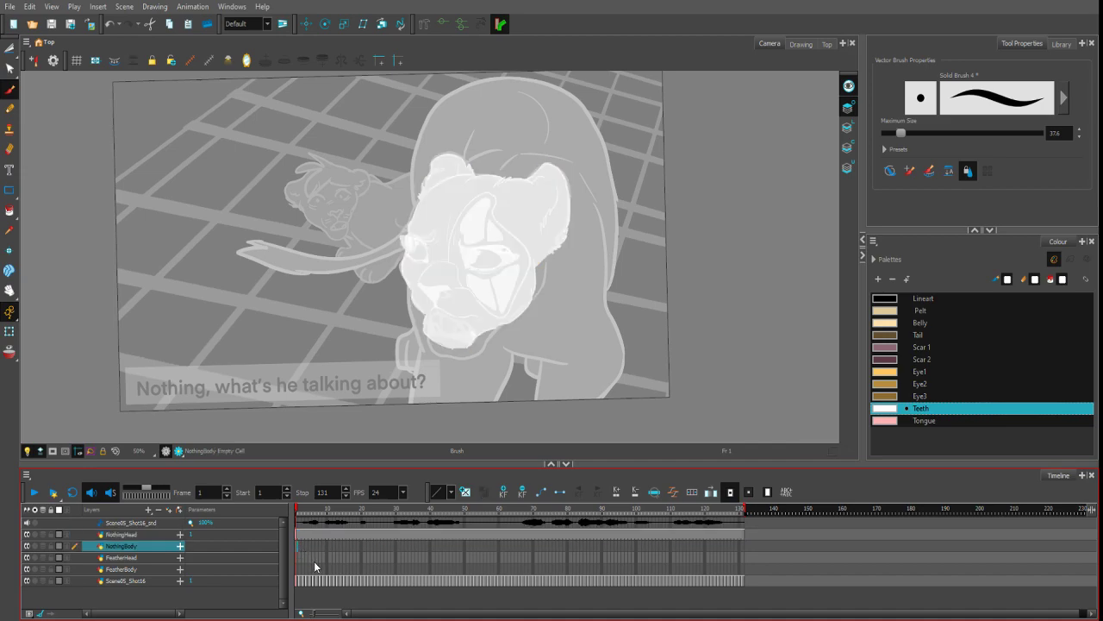
# - On NothingBody's Line Art, ink the far edge of the body beside the face in Lineart with a 44.8 brush and Draw Behind on
pyautogui.click(897, 137)
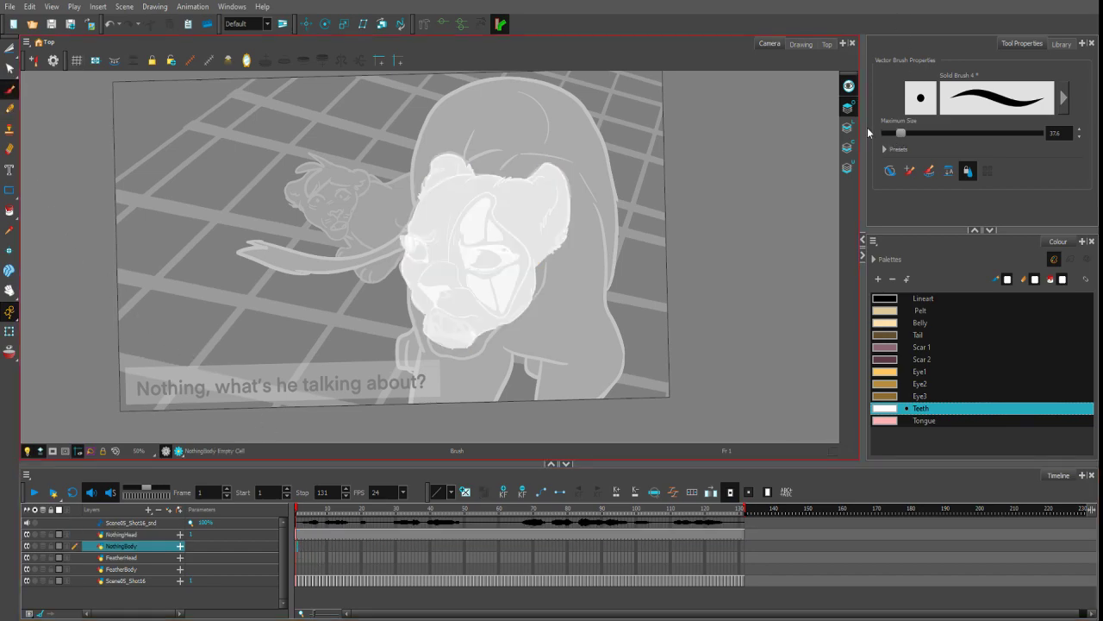
pyautogui.click(848, 127)
pyautogui.click(890, 171)
pyautogui.moveTo(901, 133); pyautogui.dragTo(903, 134)
pyautogui.click(888, 298)
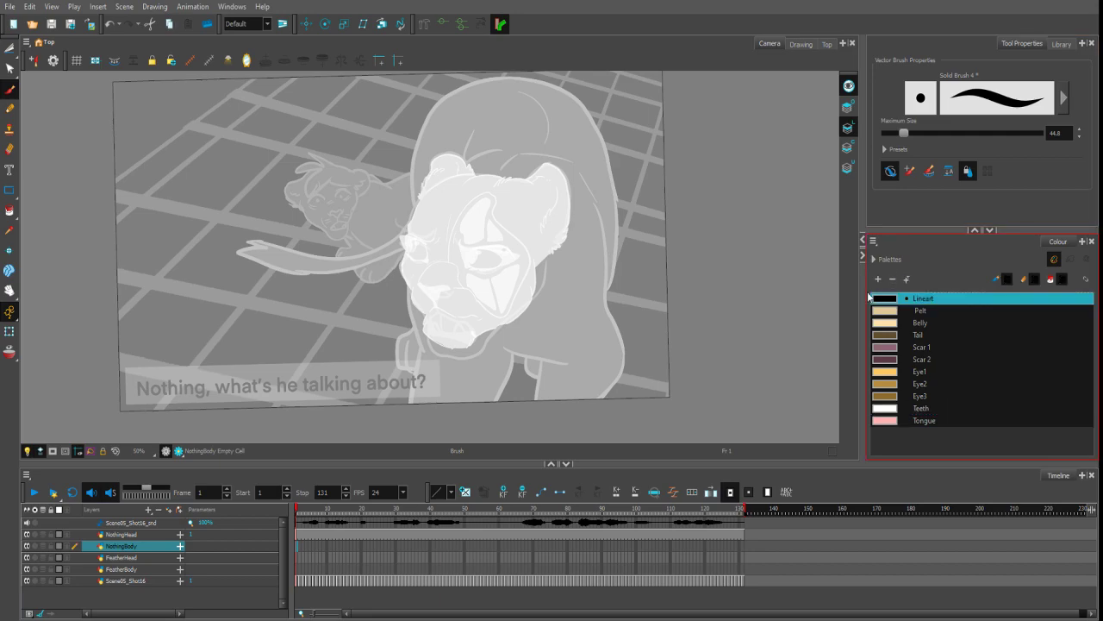
pyautogui.moveTo(579, 246); pyautogui.dragTo(629, 254)
pyautogui.scroll(1, 628, 254)
pyautogui.moveTo(473, 374); pyautogui.dragTo(481, 263)
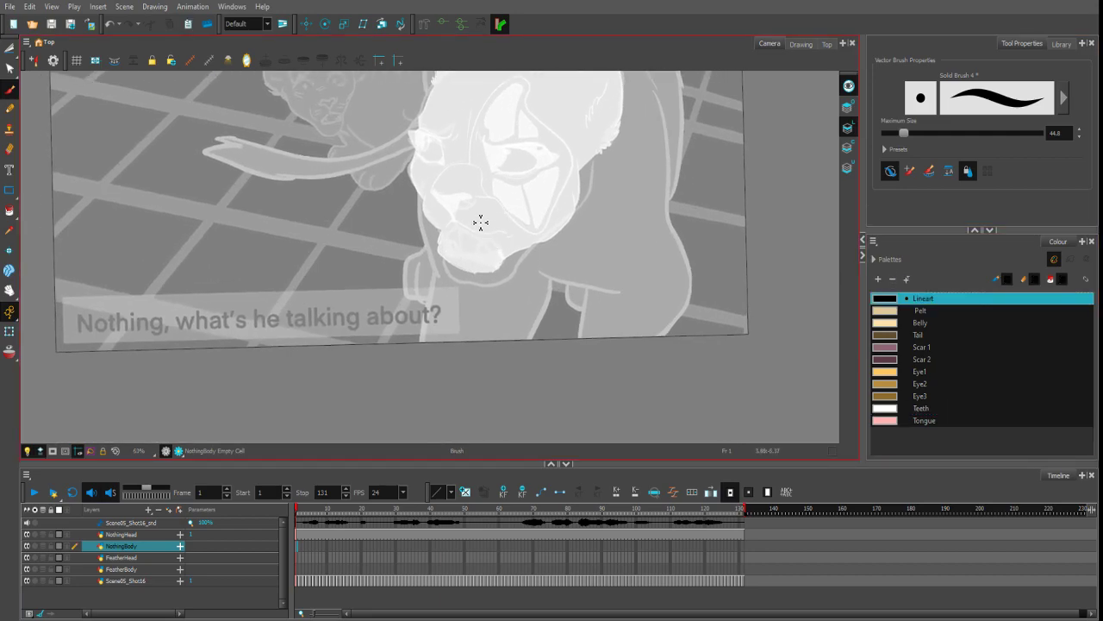
pyautogui.moveTo(418, 148)
pyautogui.mouseDown()
pyautogui.moveTo(419, 193)
pyautogui.moveTo(440, 270)
pyautogui.mouseUp()
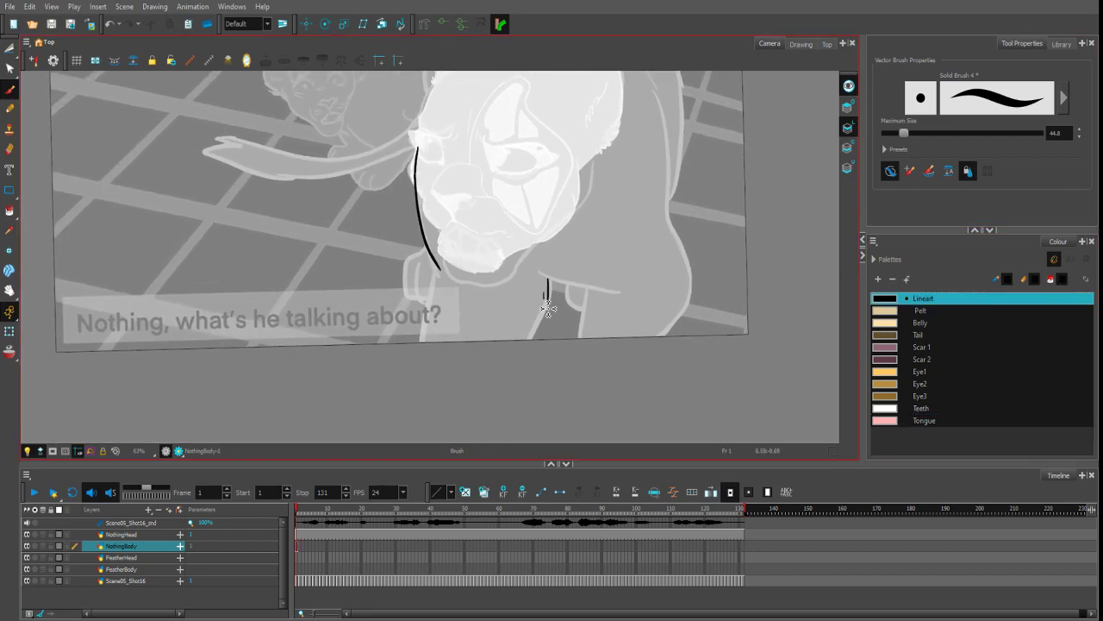
# - Ink the far front leg and the chest curve beneath the chin, closing the leg with a line below the camera frame
pyautogui.moveTo(547, 310); pyautogui.dragTo(514, 377)
pyautogui.hotkey('ctrl', 'z')
pyautogui.moveTo(547, 303); pyautogui.dragTo(515, 395)
pyautogui.moveTo(551, 277); pyautogui.dragTo(546, 298)
pyautogui.moveTo(442, 274)
pyautogui.mouseDown()
pyautogui.moveTo(471, 292)
pyautogui.moveTo(423, 407)
pyautogui.moveTo(566, 399)
pyautogui.mouseUp()
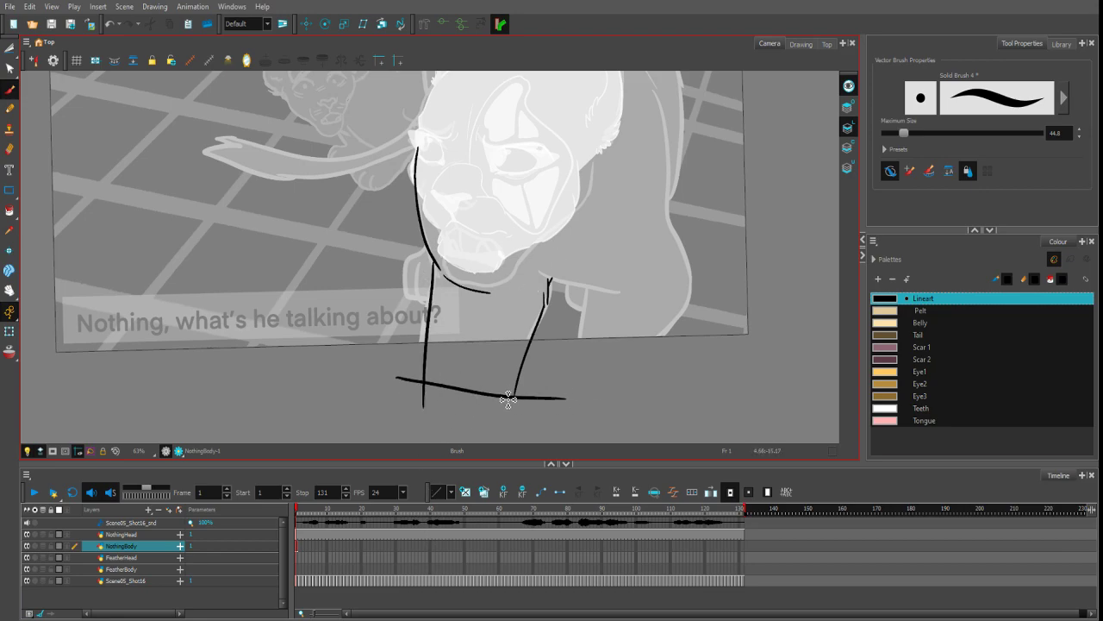
pyautogui.moveTo(523, 257); pyautogui.dragTo(614, 299)
pyautogui.hotkey('ctrl', 'z')
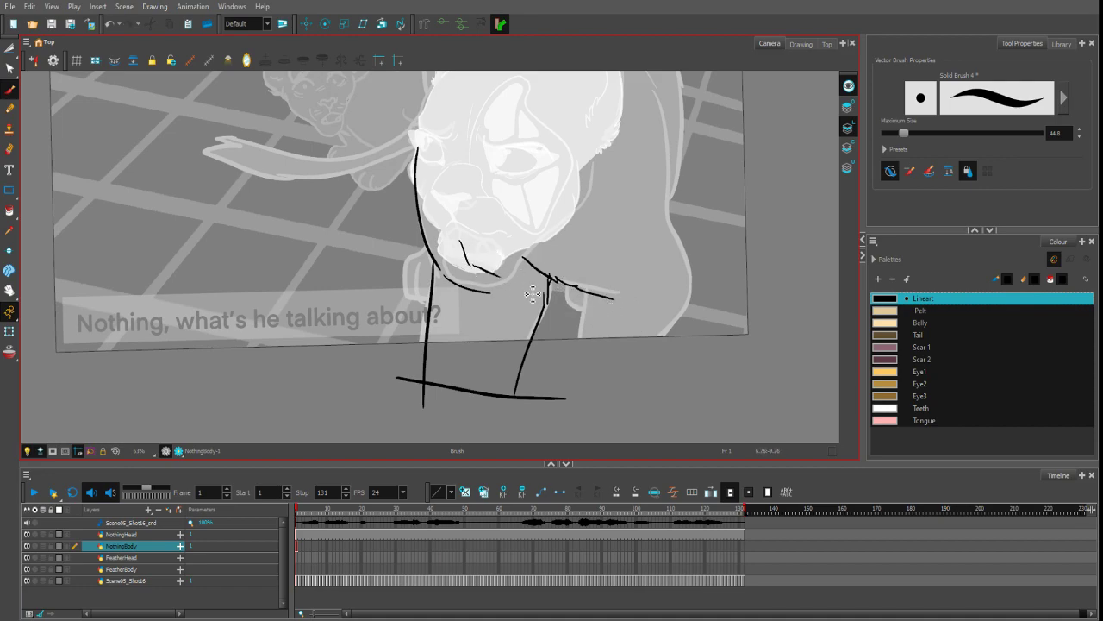
pyautogui.hotkey('ctrl', 'z')
pyautogui.hotkey('ctrl', 'z')
pyautogui.hotkey('ctrl', 'z')
pyautogui.hotkey('ctrl', 'z')
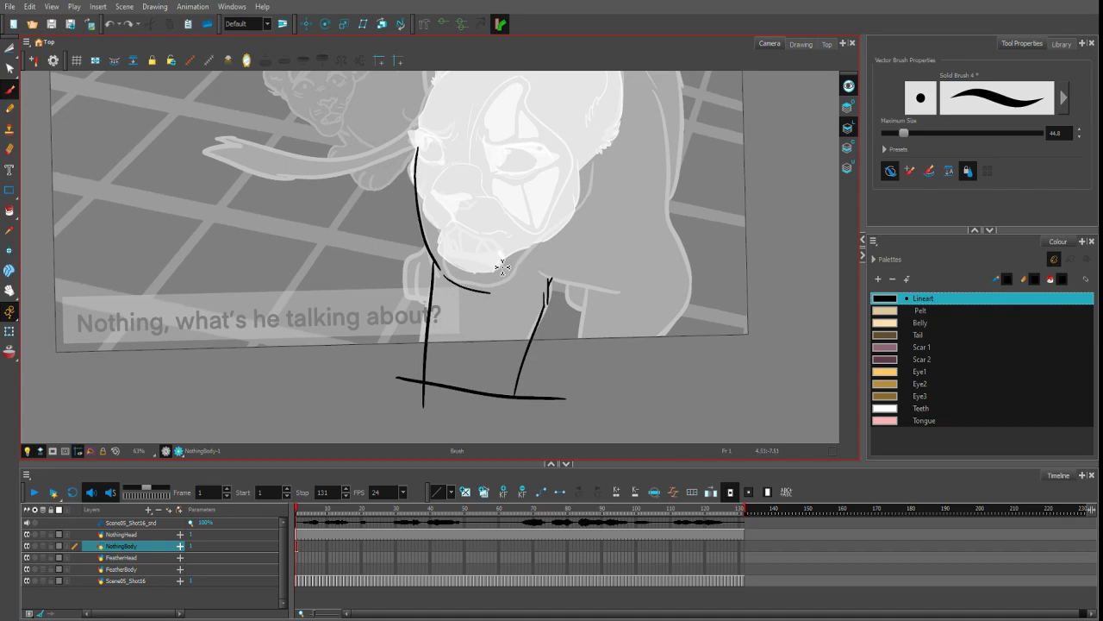
pyautogui.moveTo(496, 278); pyautogui.dragTo(544, 274)
pyautogui.hotkey('ctrl', 'z')
pyautogui.hotkey('ctrl', 'z')
# - Ink the tufted chest line from under the chin across the tops of the front legs
pyautogui.moveTo(481, 258); pyautogui.dragTo(512, 282)
pyautogui.moveTo(505, 273); pyautogui.dragTo(525, 282)
pyautogui.moveTo(517, 277); pyautogui.dragTo(552, 287)
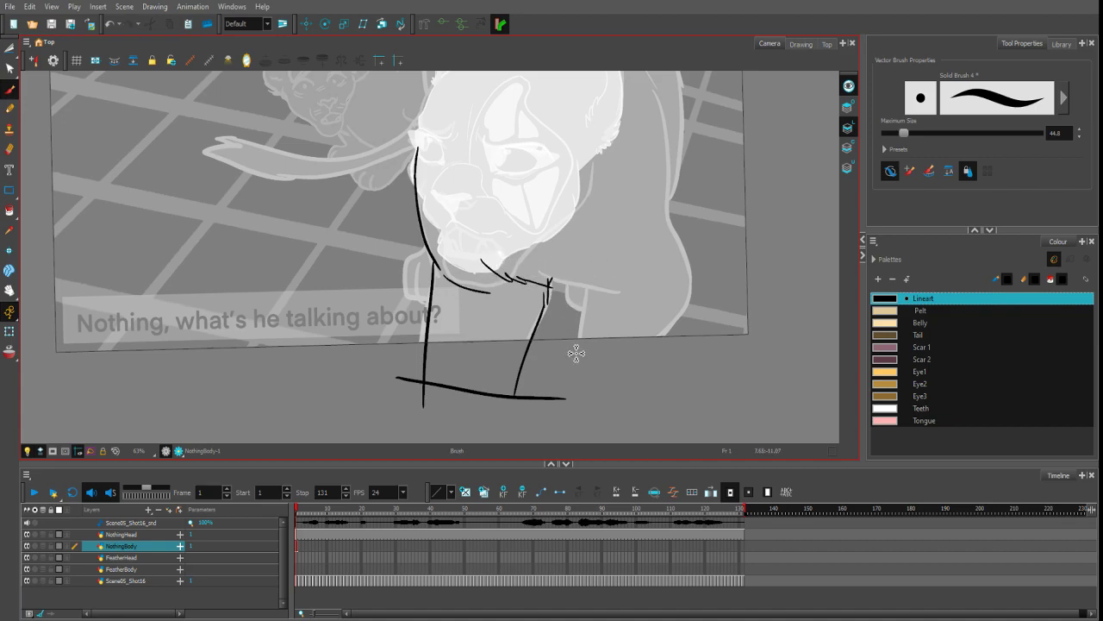
pyautogui.hotkey('alt', 'e')
pyautogui.moveTo(552, 274)
pyautogui.mouseDown()
pyautogui.moveTo(595, 288)
pyautogui.moveTo(545, 277)
pyautogui.moveTo(630, 280)
pyautogui.mouseUp()
pyautogui.hotkey('ctrl', 'z')
pyautogui.hotkey('ctrl', 'shift', 'z')
# - Ink the near side of the body and the near front leg, closing the leg below the camera frame
pyautogui.moveTo(661, 117)
pyautogui.mouseDown()
pyautogui.moveTo(668, 231)
pyautogui.moveTo(687, 303)
pyautogui.mouseUp()
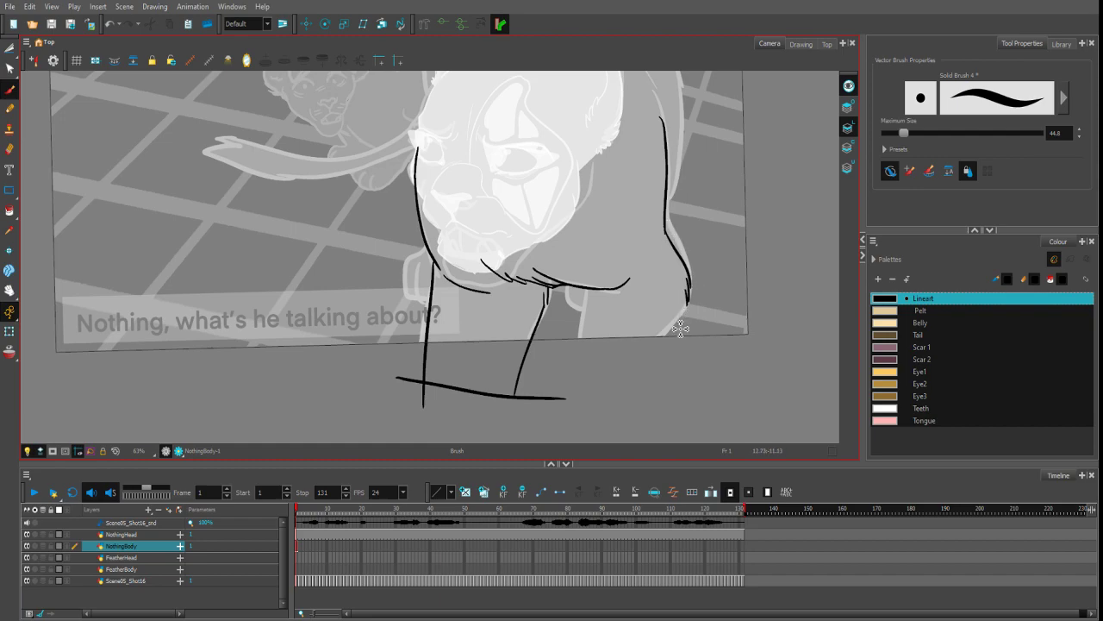
pyautogui.moveTo(590, 288); pyautogui.dragTo(566, 393)
pyautogui.moveTo(687, 306); pyautogui.dragTo(612, 424)
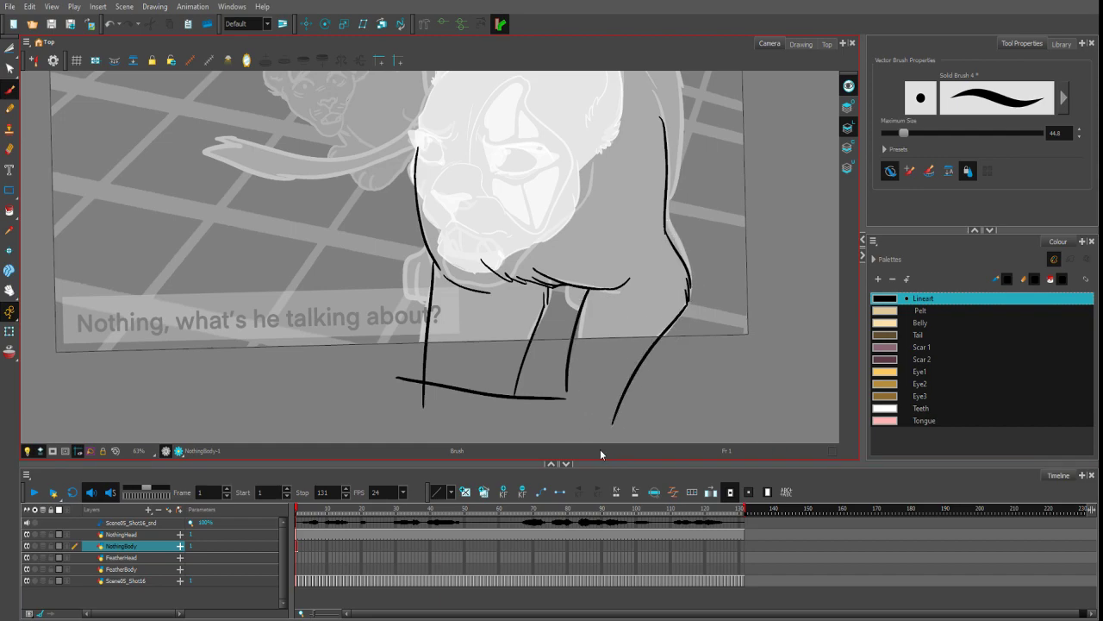
pyautogui.moveTo(565, 389)
pyautogui.mouseDown()
pyautogui.moveTo(655, 414)
pyautogui.moveTo(612, 369)
pyautogui.mouseUp()
# - Ink a row of fur tufts inside the outer edge of the near front leg
pyautogui.moveTo(745, 350)
pyautogui.mouseDown()
pyautogui.moveTo(741, 241)
pyautogui.moveTo(657, 135)
pyautogui.moveTo(629, 222)
pyautogui.moveTo(589, 220)
pyautogui.moveTo(613, 205)
pyautogui.moveTo(596, 211)
pyautogui.moveTo(610, 211)
pyautogui.moveTo(578, 255)
pyautogui.mouseUp()
pyautogui.hotkey('ctrl', 'z')
pyautogui.hotkey('ctrl', 'z')
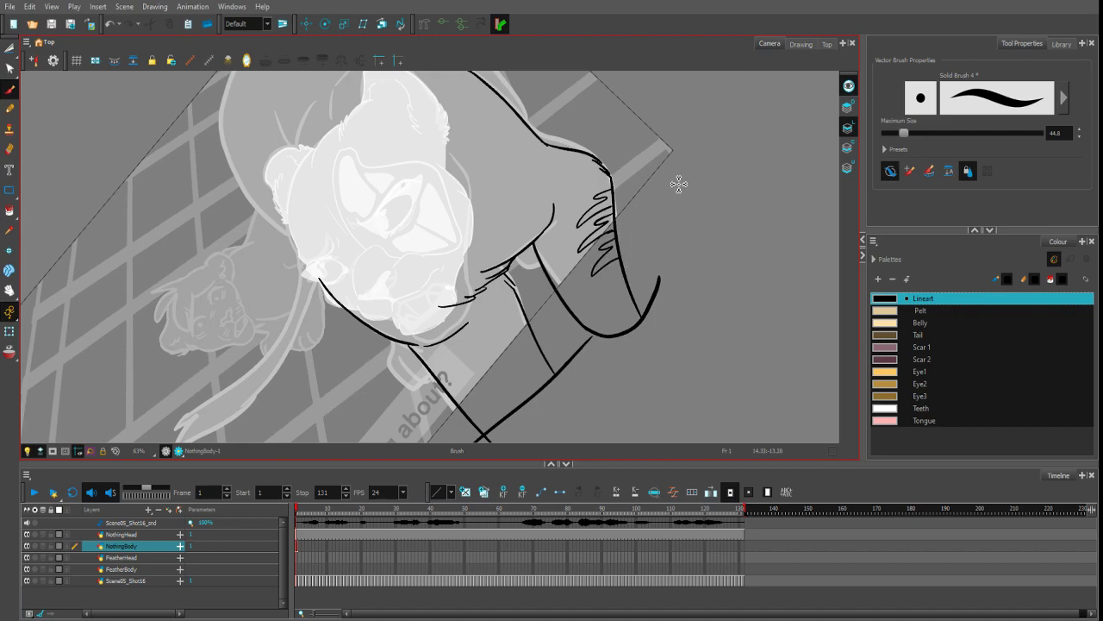
# - Ink the far shoulder curve around the face and the line rising behind the far ear
pyautogui.moveTo(678, 180); pyautogui.dragTo(705, 334)
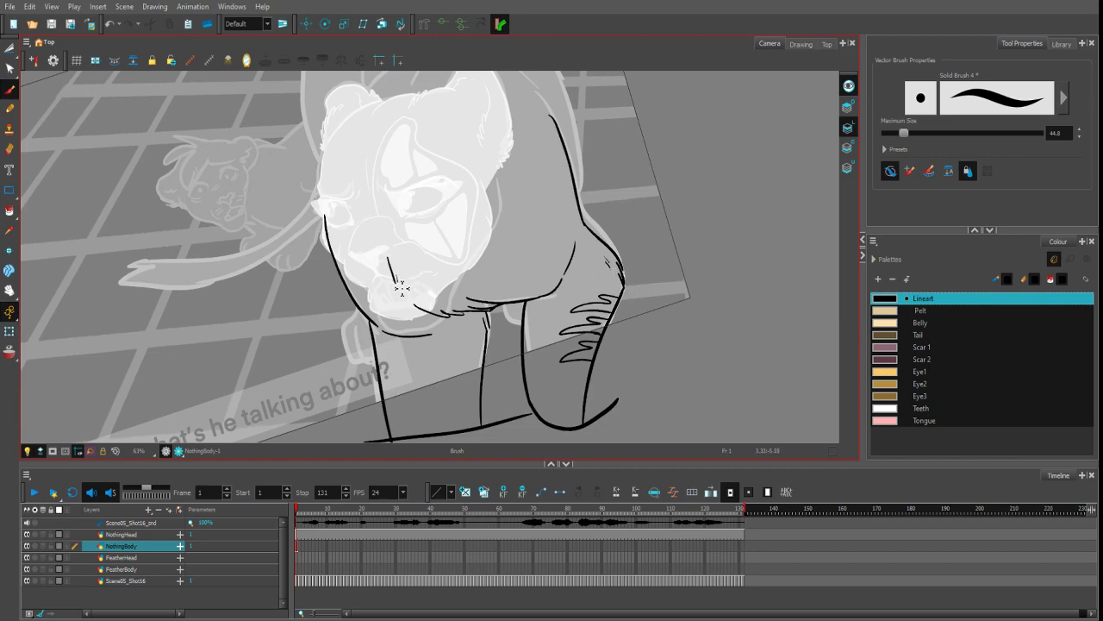
pyautogui.moveTo(603, 179); pyautogui.dragTo(590, 276)
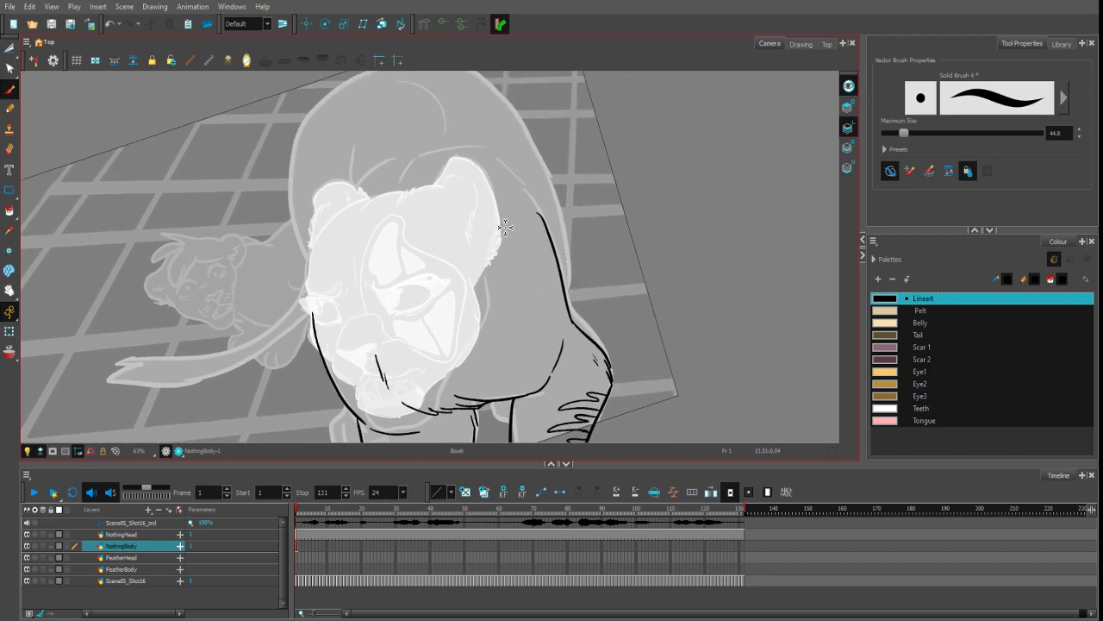
pyautogui.moveTo(317, 326)
pyautogui.mouseDown()
pyautogui.moveTo(340, 253)
pyautogui.moveTo(360, 242)
pyautogui.moveTo(350, 154)
pyautogui.mouseUp()
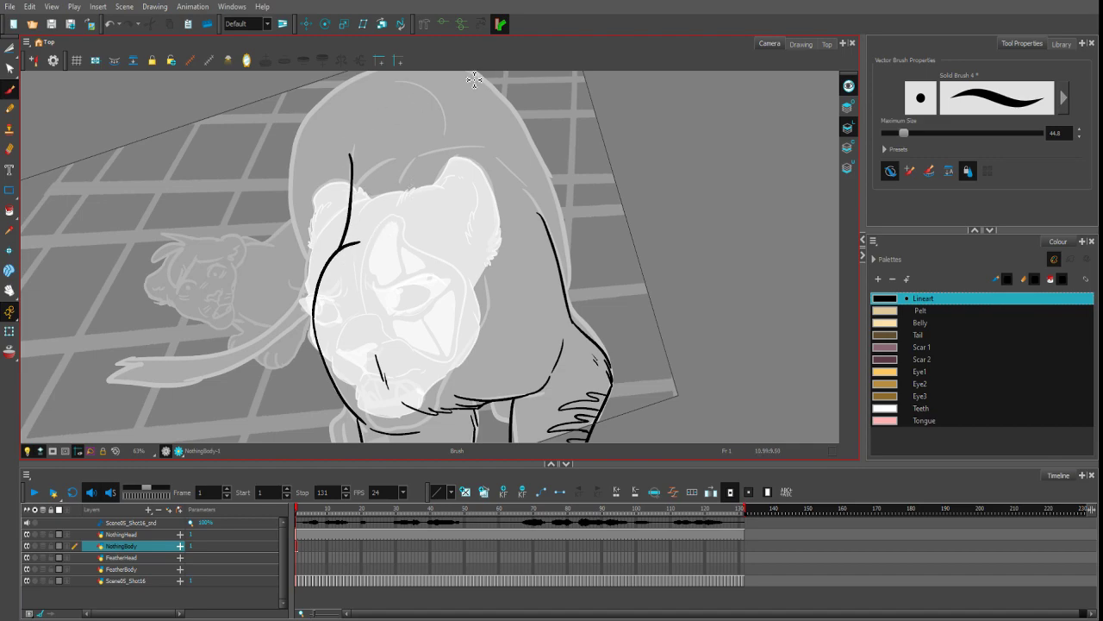
# - Finish the line behind the far ear with small fur ticks, and ink the near shoulder curve with short lines beneath it
pyautogui.moveTo(631, 159); pyautogui.dragTo(606, 270)
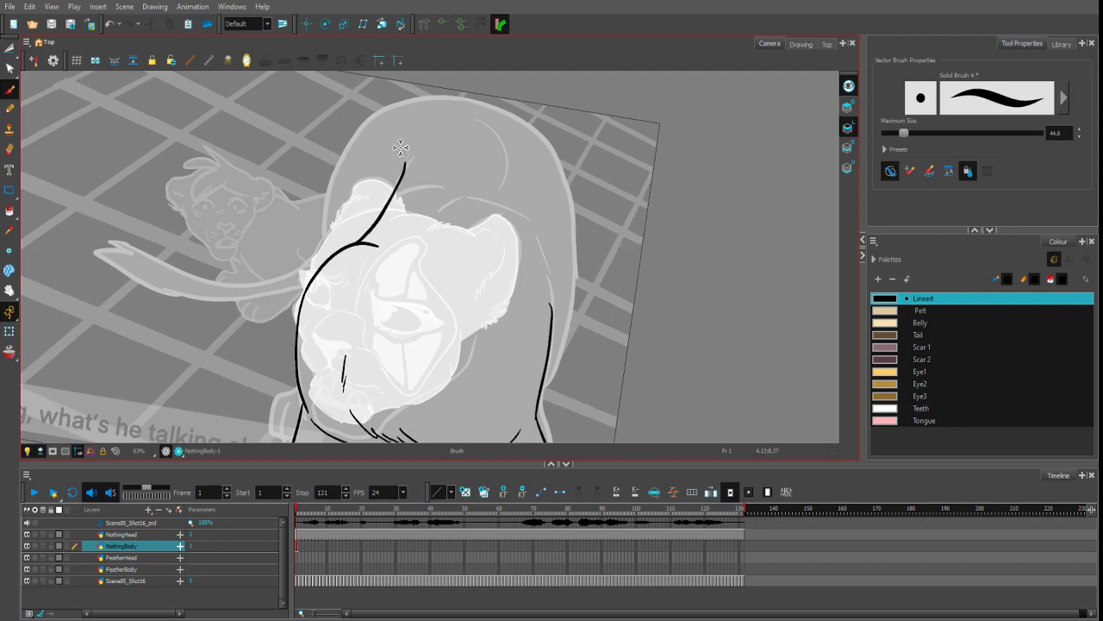
pyautogui.moveTo(396, 142); pyautogui.dragTo(403, 162)
pyautogui.hotkey('ctrl', 'z')
pyautogui.moveTo(539, 282); pyautogui.dragTo(461, 252)
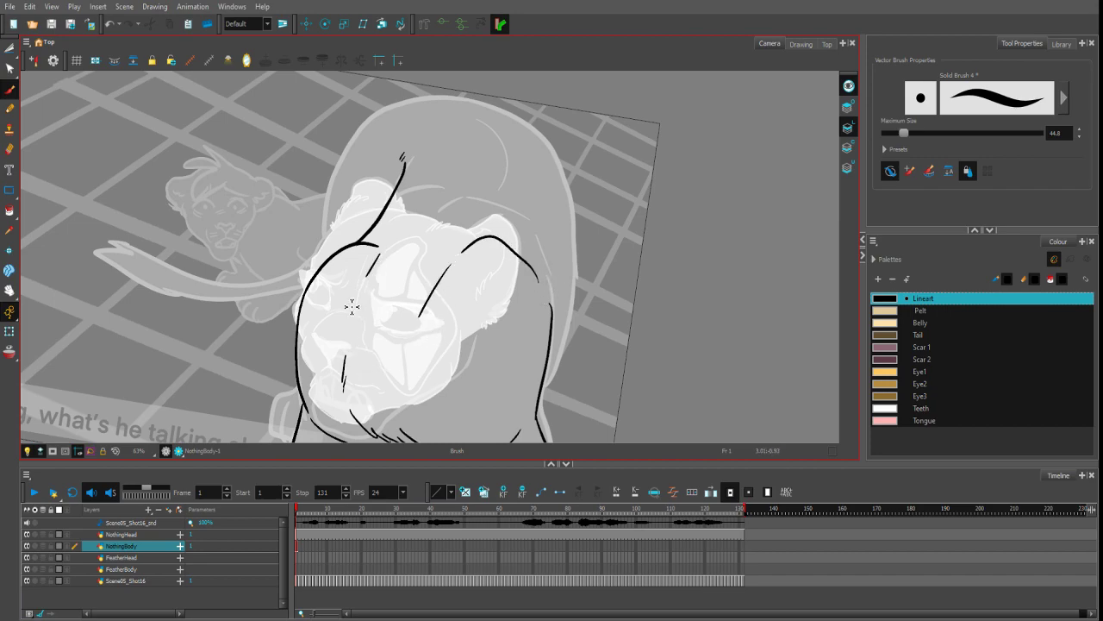
# - Ink the long diagonal line between the ears up onto the back, and the inner curve on the rump
pyautogui.moveTo(385, 297)
pyautogui.mouseDown()
pyautogui.moveTo(431, 229)
pyautogui.moveTo(466, 203)
pyautogui.mouseUp()
pyautogui.hotkey('ctrl', 'z')
pyautogui.moveTo(398, 279)
pyautogui.mouseDown()
pyautogui.moveTo(488, 193)
pyautogui.moveTo(460, 112)
pyautogui.mouseUp()
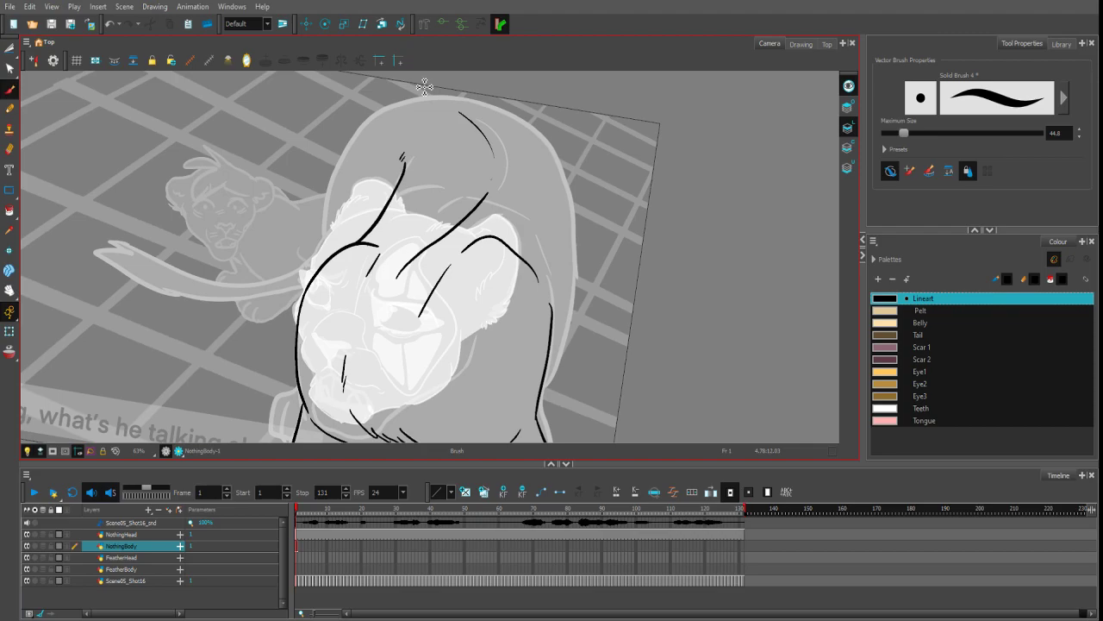
# - Ink the near-side outline of the back, from the near flank up to the top of the rump
pyautogui.moveTo(572, 152)
pyautogui.mouseDown()
pyautogui.moveTo(471, 132)
pyautogui.moveTo(345, 160)
pyautogui.mouseUp()
pyautogui.moveTo(470, 84)
pyautogui.mouseDown()
pyautogui.moveTo(412, 102)
pyautogui.moveTo(285, 210)
pyautogui.moveTo(273, 250)
pyautogui.mouseUp()
pyautogui.hotkey('ctrl', 'z')
pyautogui.moveTo(449, 92)
pyautogui.mouseDown()
pyautogui.moveTo(372, 129)
pyautogui.moveTo(322, 179)
pyautogui.moveTo(297, 228)
pyautogui.moveTo(293, 324)
pyautogui.mouseUp()
pyautogui.moveTo(635, 362); pyautogui.dragTo(529, 260)
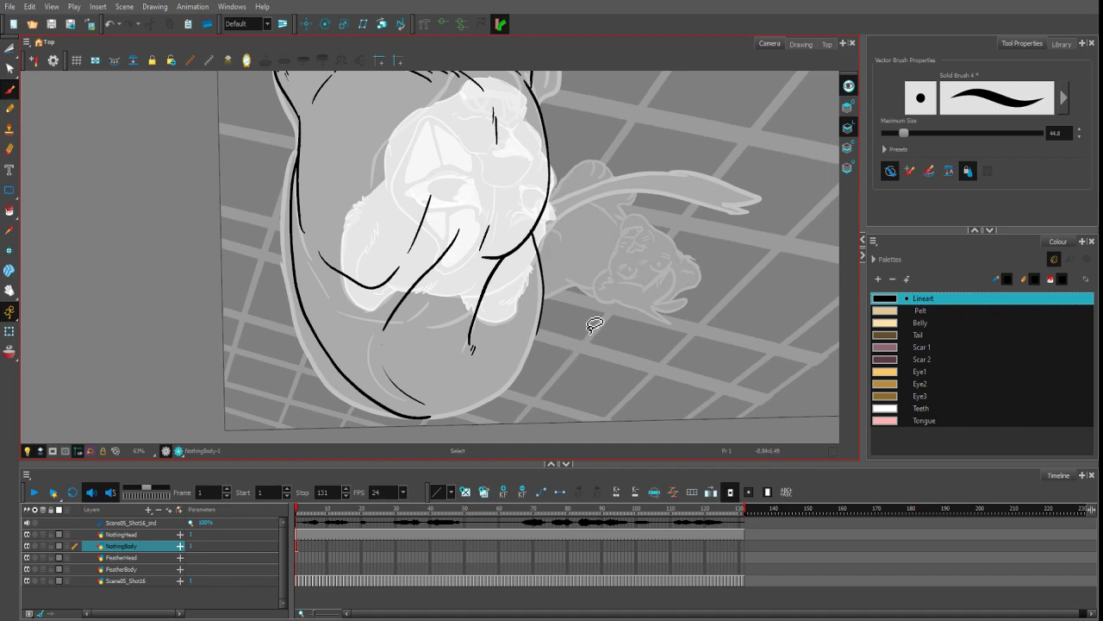
# - Close the rump outline around the far side of the body down to the far shoulder
pyautogui.moveTo(595, 326); pyautogui.dragTo(585, 228)
pyautogui.moveTo(507, 404); pyautogui.dragTo(546, 345)
pyautogui.hotkey('ctrl', 'z')
pyautogui.moveTo(507, 405)
pyautogui.mouseDown()
pyautogui.moveTo(543, 371)
pyautogui.moveTo(562, 303)
pyautogui.mouseUp()
pyautogui.hotkey('ctrl', 'z')
pyautogui.moveTo(559, 264)
pyautogui.mouseDown()
pyautogui.moveTo(566, 313)
pyautogui.moveTo(522, 404)
pyautogui.moveTo(535, 374)
pyautogui.moveTo(506, 403)
pyautogui.moveTo(551, 338)
pyautogui.mouseUp()
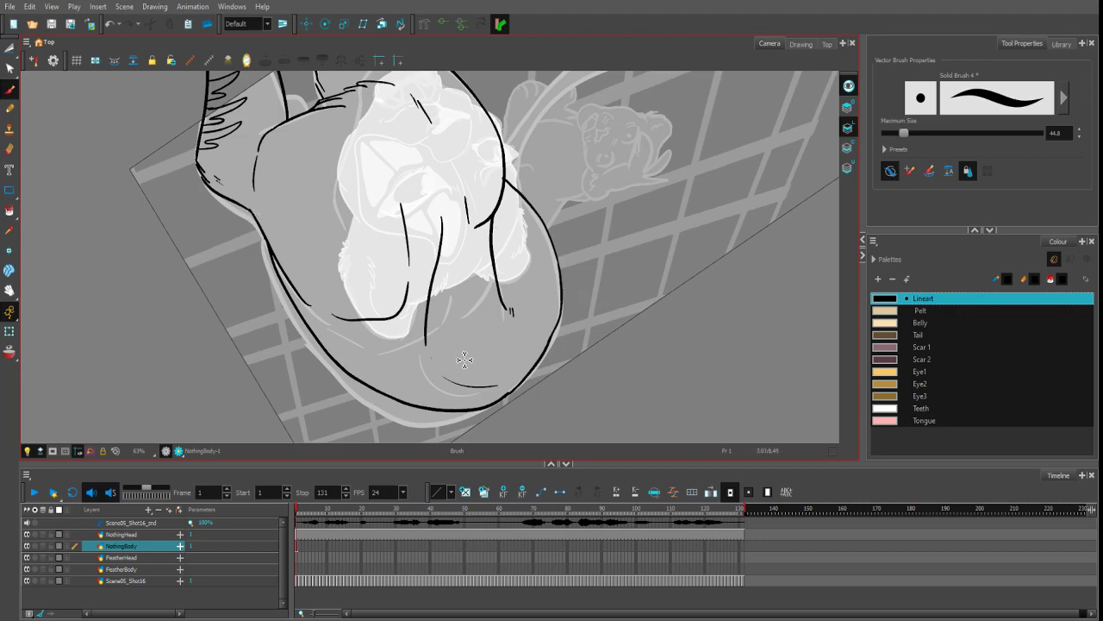
# - Extend the NothingBody drawing's exposure across the whole scene to frame 131
pyautogui.moveTo(564, 96); pyautogui.dragTo(486, 221)
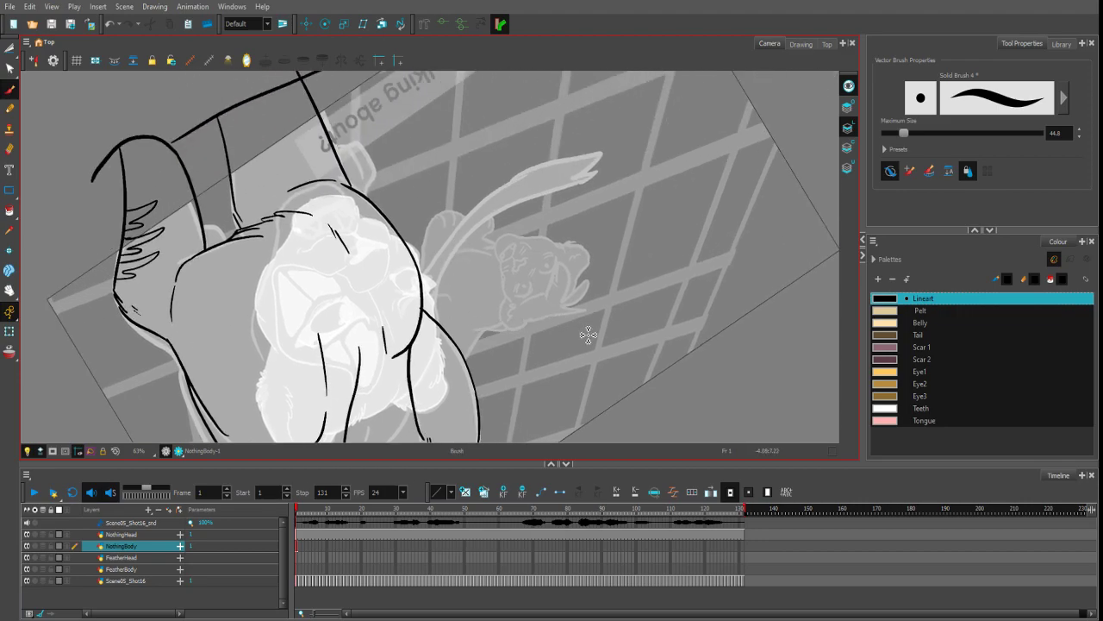
pyautogui.moveTo(589, 336); pyautogui.dragTo(498, 169)
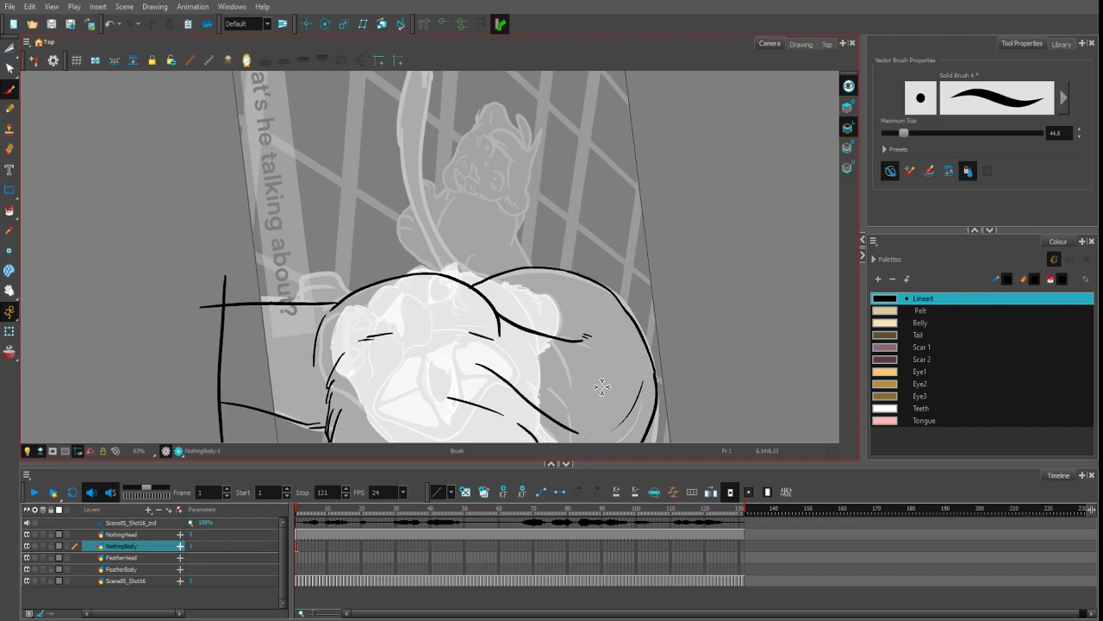
pyautogui.keyDown('shift'); pyautogui.click(742, 546); pyautogui.keyUp('shift')
pyautogui.click(710, 492)
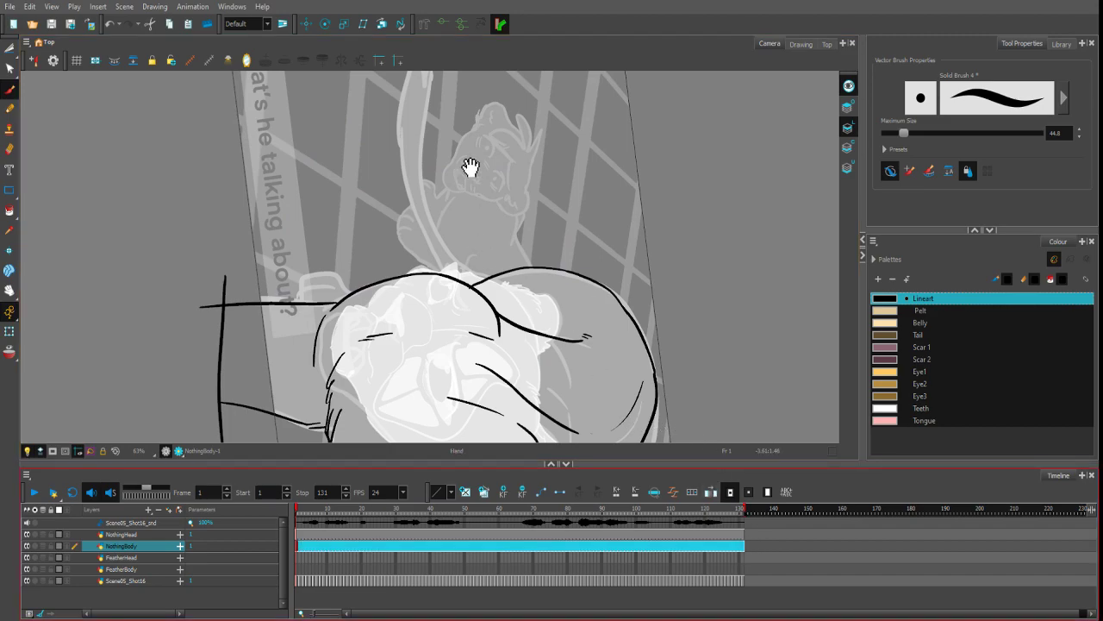
# - Add a drawing layer named NothingTail between NothingBody and FeatherHead
pyautogui.moveTo(470, 168); pyautogui.dragTo(473, 249)
pyautogui.press('2')
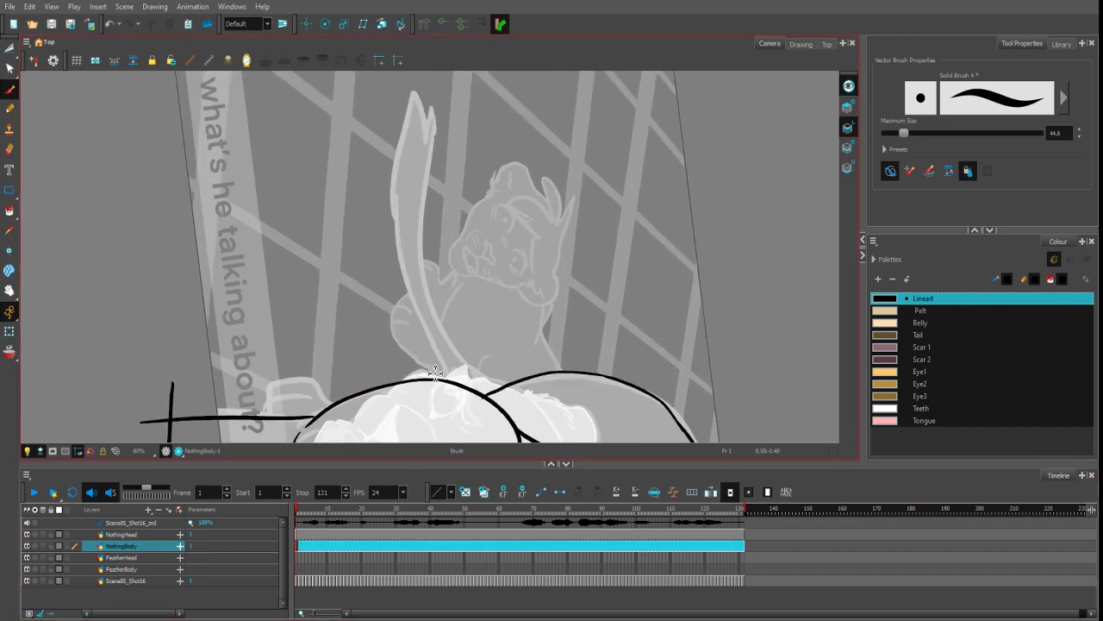
pyautogui.moveTo(576, 404); pyautogui.dragTo(589, 285)
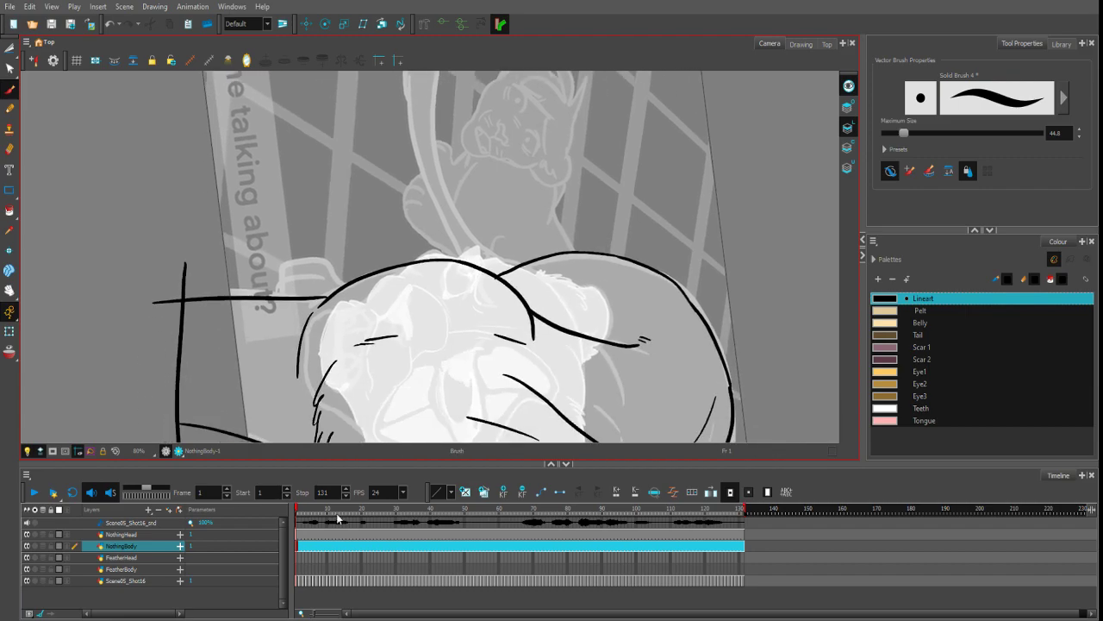
pyautogui.click(147, 548)
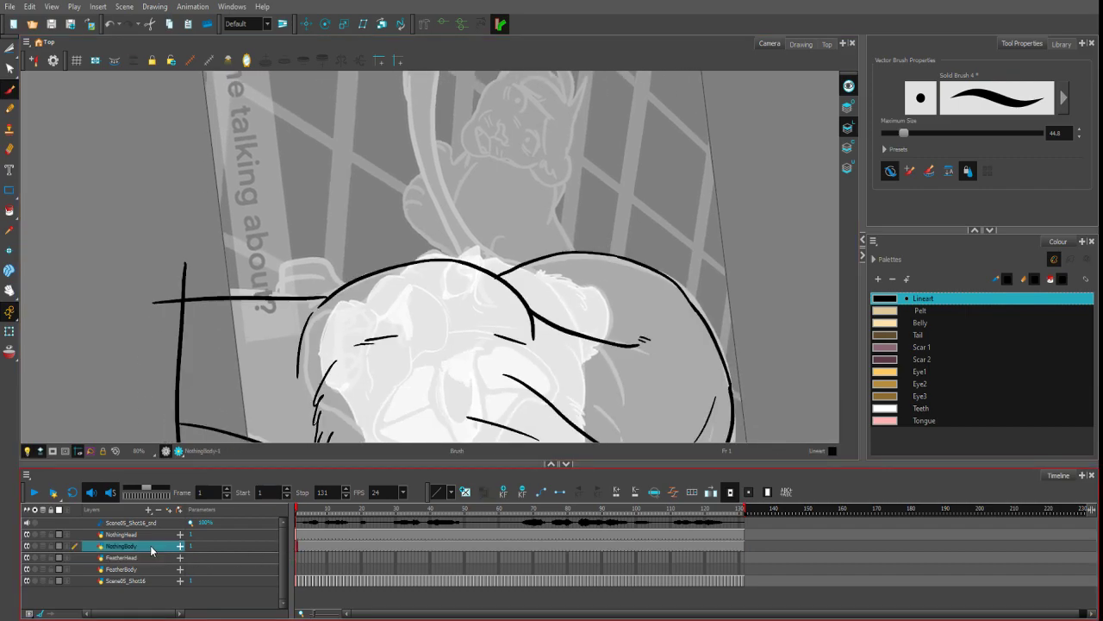
pyautogui.click(147, 558)
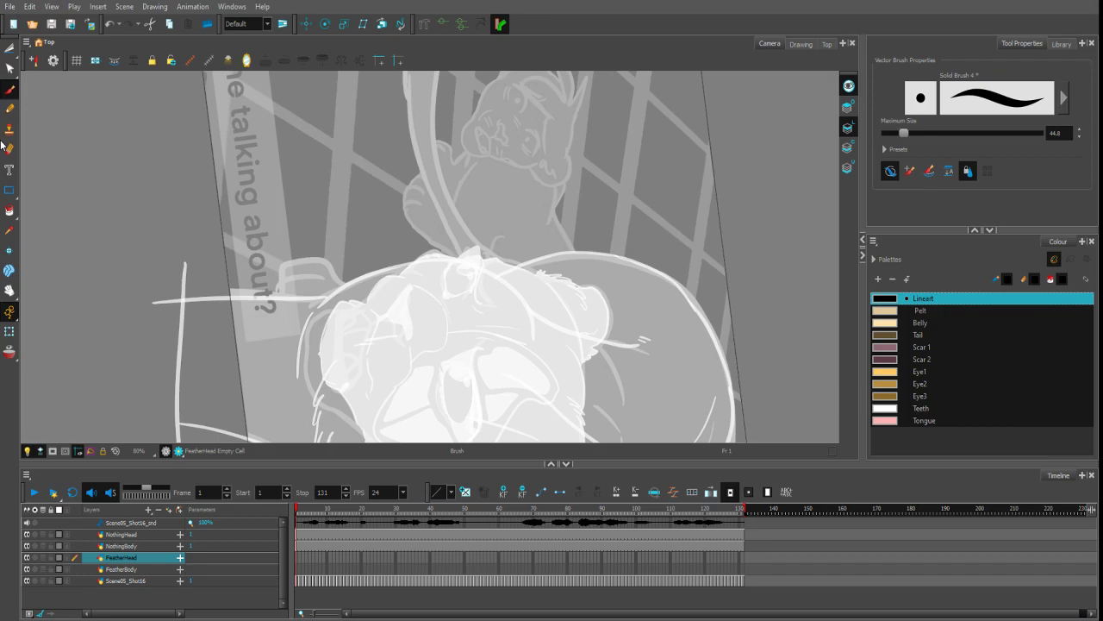
pyautogui.press('Return')
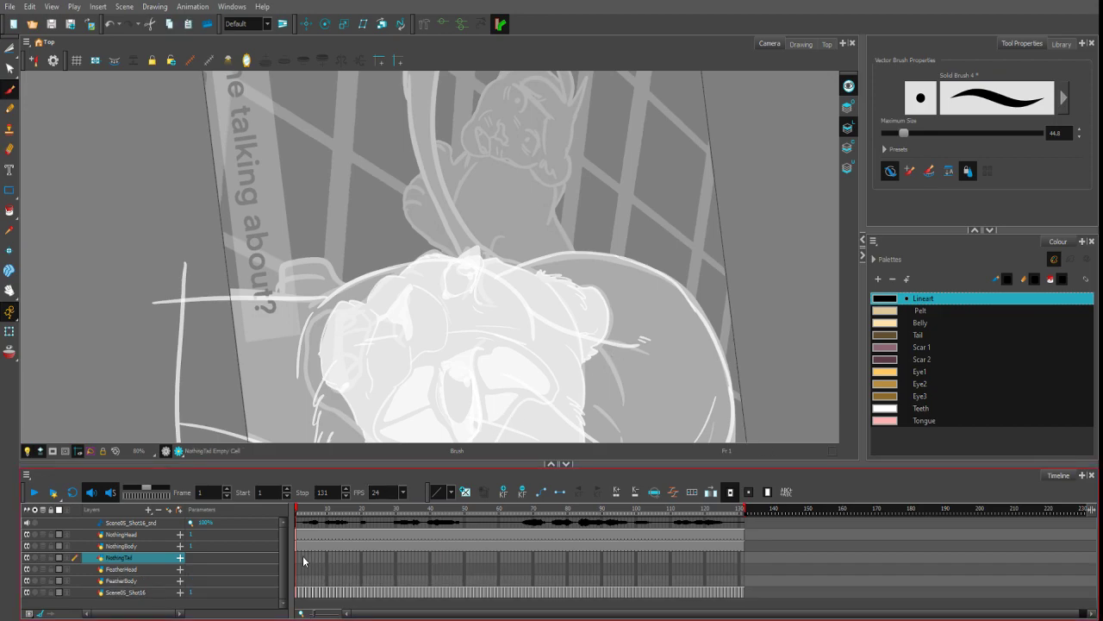
# - Ink the tail's closed outline on NothingTail, curving from behind the head to a jagged, tufted tip
pyautogui.moveTo(431, 298)
pyautogui.mouseDown()
pyautogui.moveTo(439, 432)
pyautogui.moveTo(622, 216)
pyautogui.moveTo(611, 171)
pyautogui.moveTo(559, 233)
pyautogui.mouseUp()
pyautogui.hotkey('ctrl', 'z')
pyautogui.moveTo(593, 175)
pyautogui.mouseDown()
pyautogui.moveTo(515, 250)
pyautogui.moveTo(394, 239)
pyautogui.moveTo(326, 208)
pyautogui.moveTo(278, 224)
pyautogui.moveTo(321, 259)
pyautogui.moveTo(404, 283)
pyautogui.moveTo(545, 262)
pyautogui.moveTo(621, 163)
pyautogui.moveTo(602, 210)
pyautogui.mouseUp()
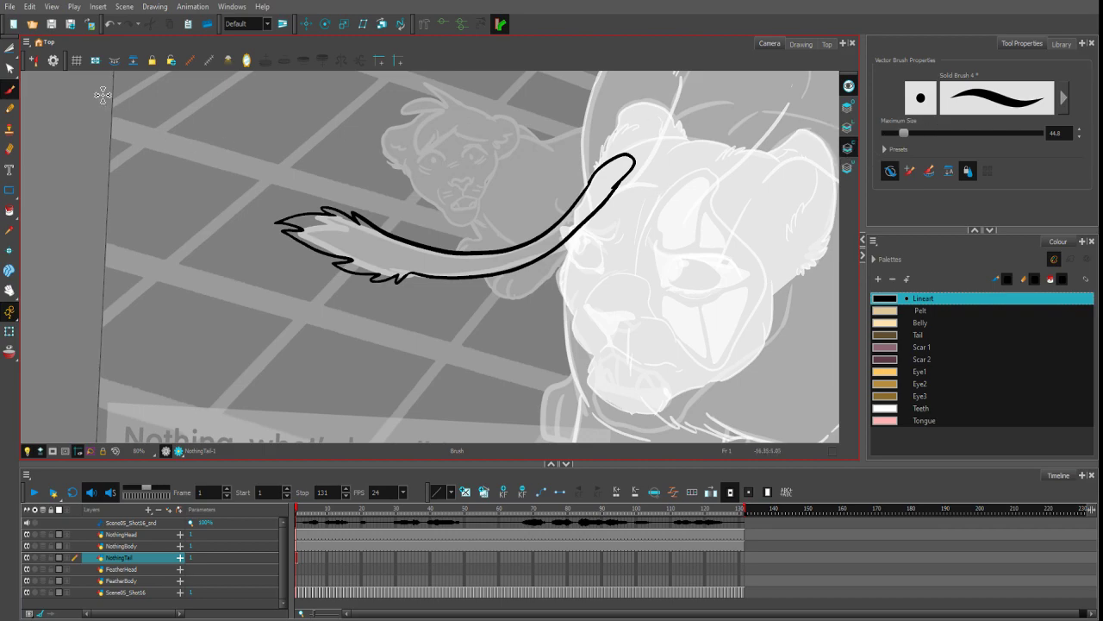
# - Create colour-art strokes from the tail's line art and fill the tail with the Pelt colour
pyautogui.hotkey('alt', 'i')
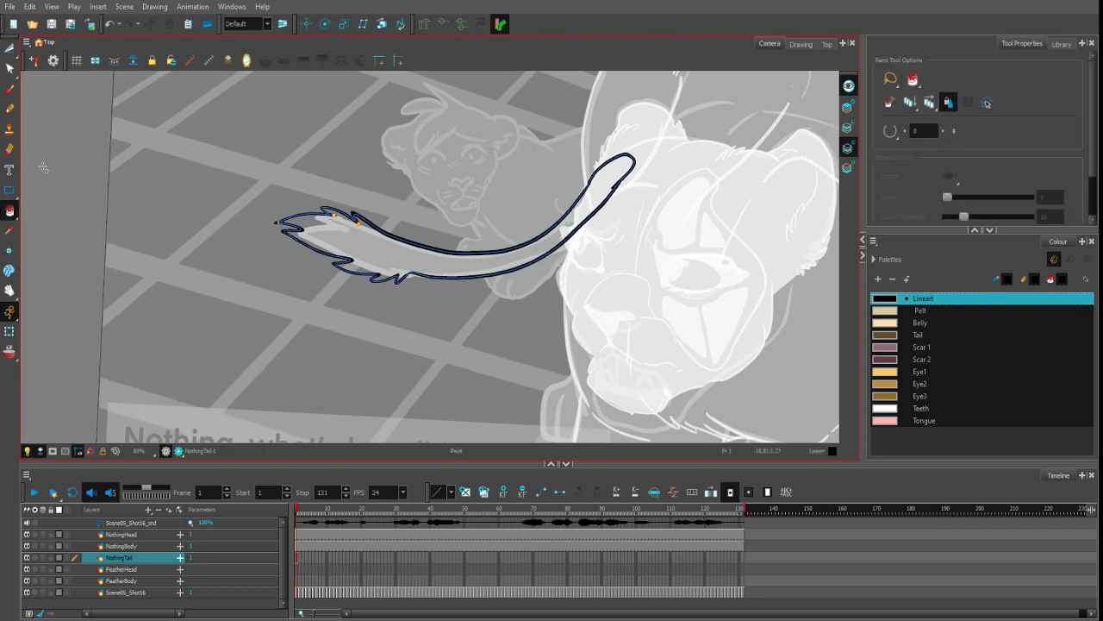
pyautogui.click(921, 311)
pyautogui.click(630, 166)
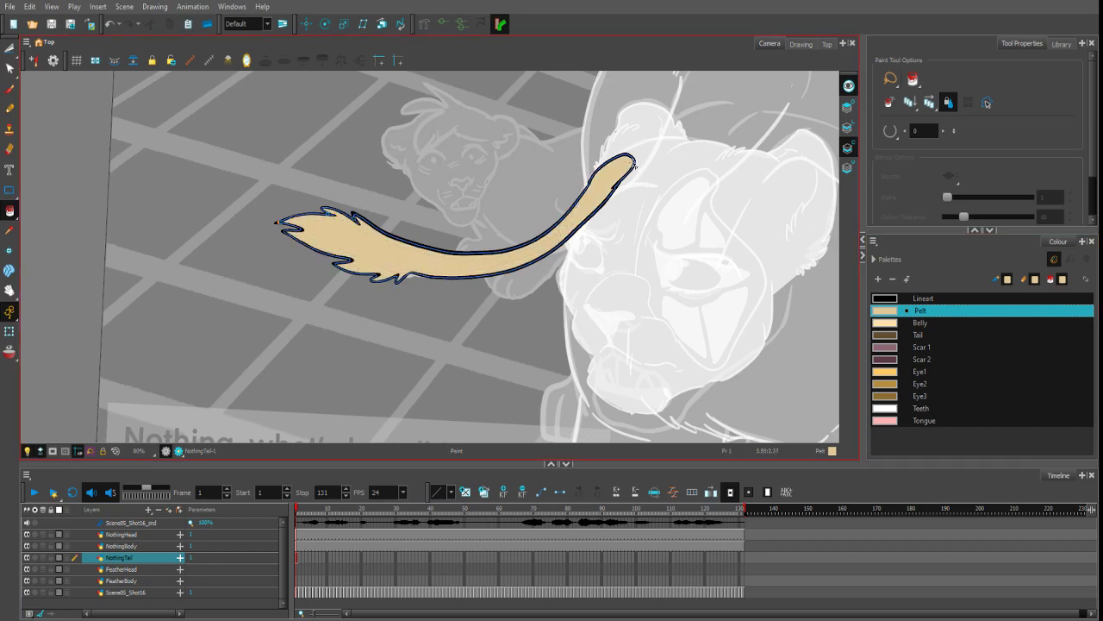
# - Mark off the tail tuft with a size 54 brush line in the Tail colour, and fill the tuft with that colour
pyautogui.hotkey('alt', 'b')
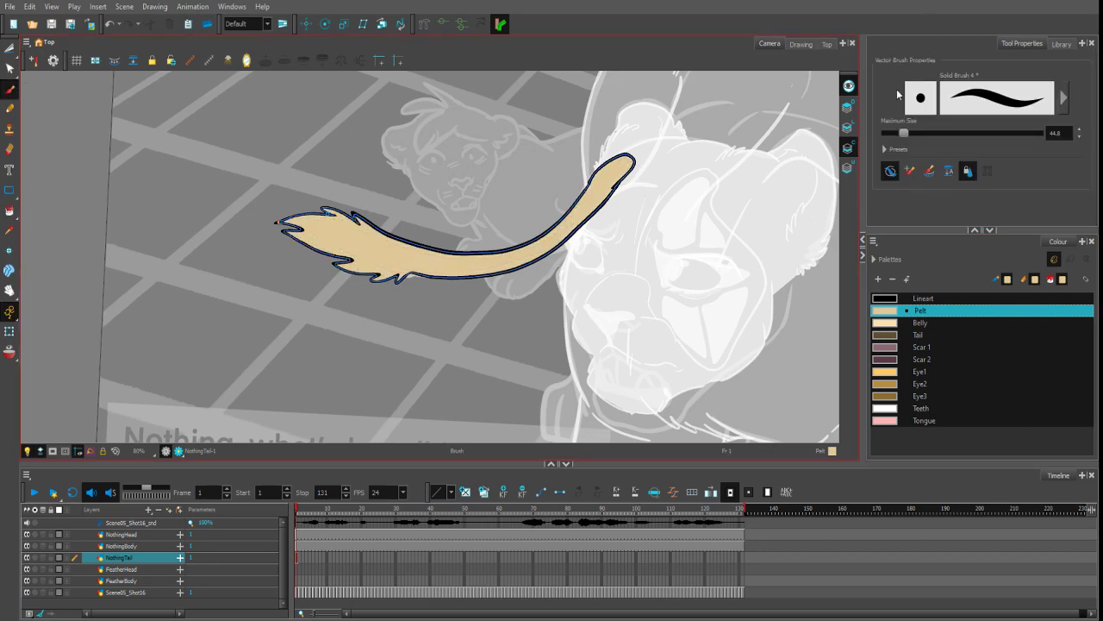
pyautogui.moveTo(905, 132); pyautogui.dragTo(909, 133)
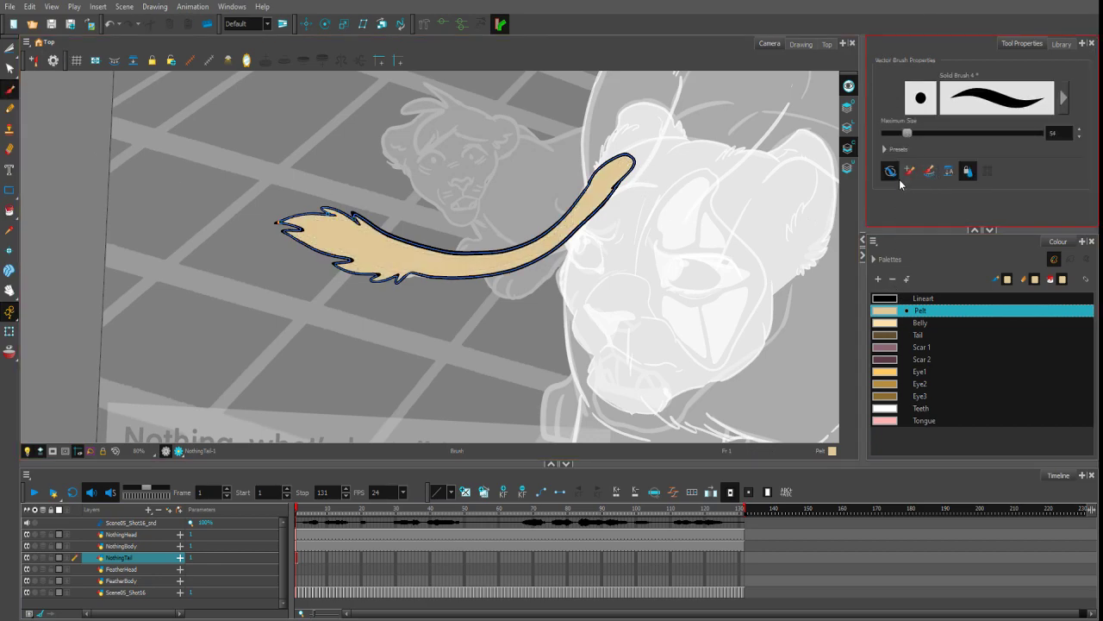
pyautogui.click(910, 171)
pyautogui.click(919, 335)
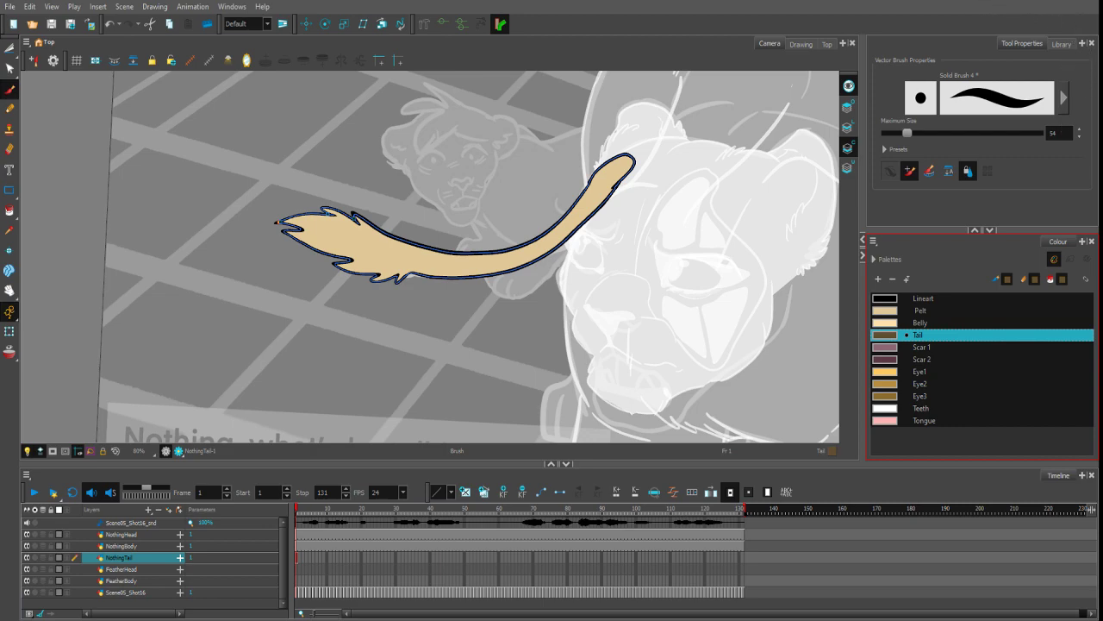
pyautogui.moveTo(1055, 379); pyautogui.dragTo(1015, 379)
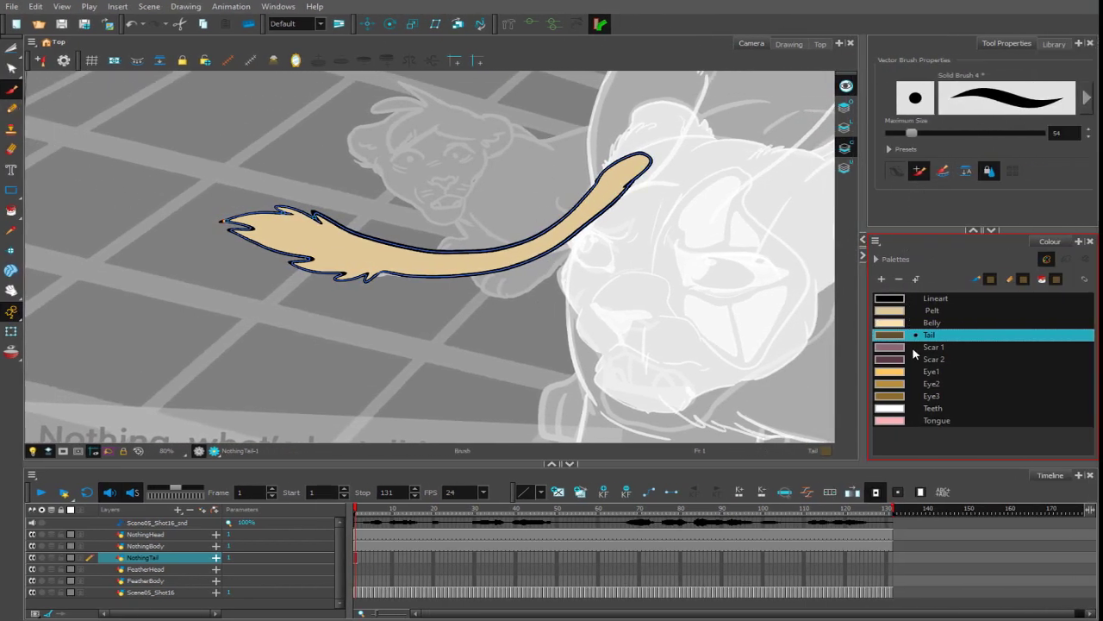
pyautogui.moveTo(371, 238); pyautogui.dragTo(386, 275)
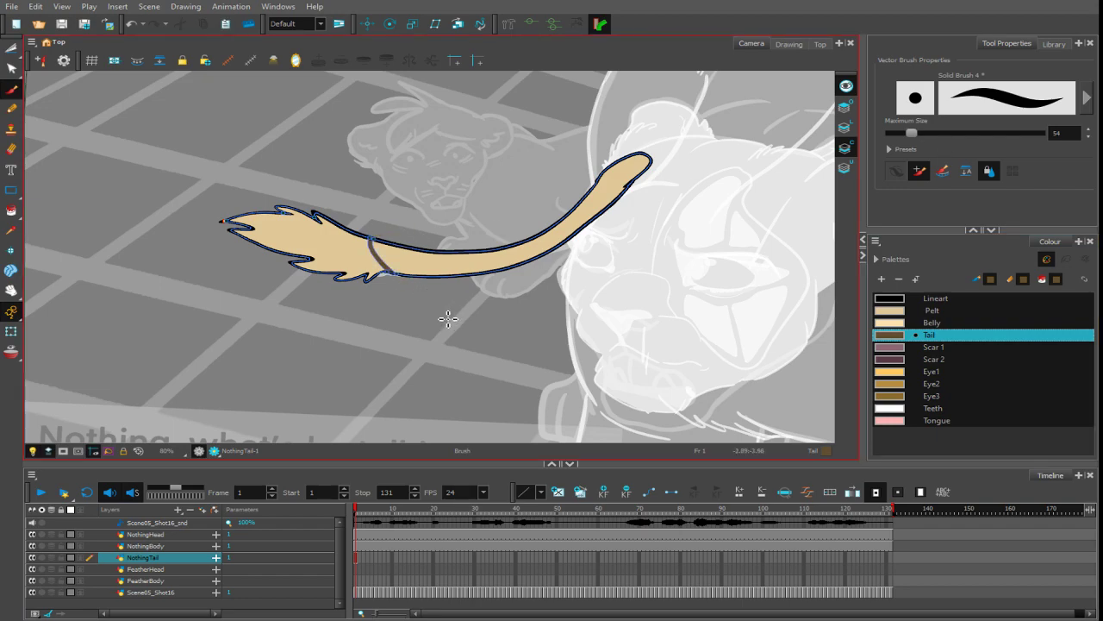
pyautogui.click(11, 208)
pyautogui.click(317, 251)
pyautogui.scroll(-3, 609, 383)
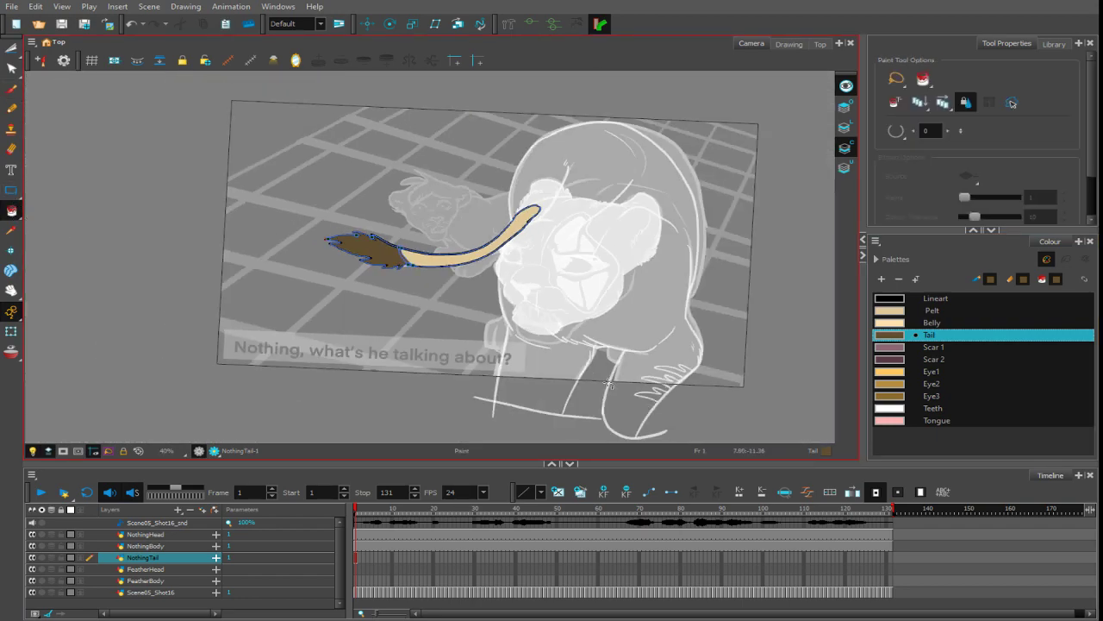
# - Extend the NothingTail drawing's exposure across all frames up to 131
pyautogui.keyDown('shift'); pyautogui.click(944, 568); pyautogui.keyUp('shift')
pyautogui.keyDown('shift'); pyautogui.click(933, 556); pyautogui.keyUp('shift')
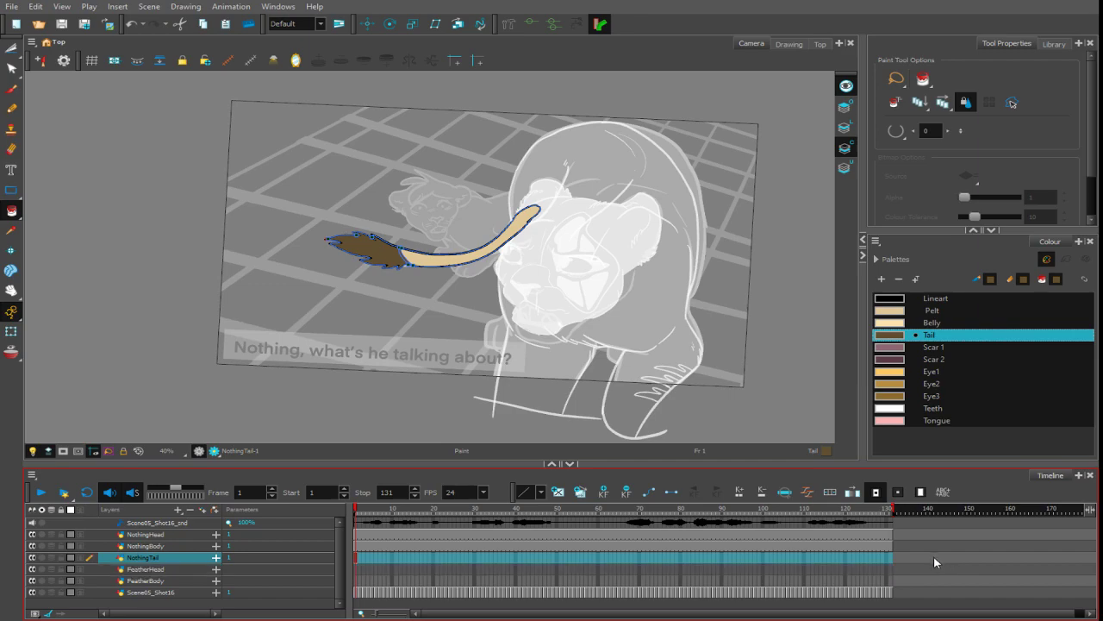
pyautogui.click(852, 492)
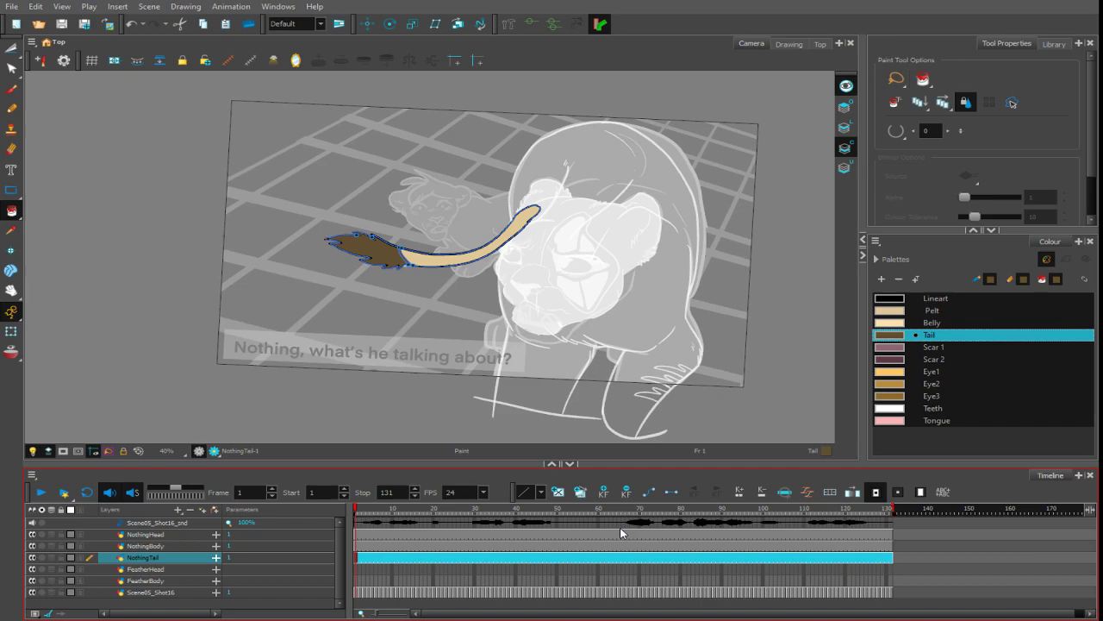
# - Select the NothingBody drawing at frame 6 and switch the brush back to its original drawing mode
pyautogui.click(375, 561)
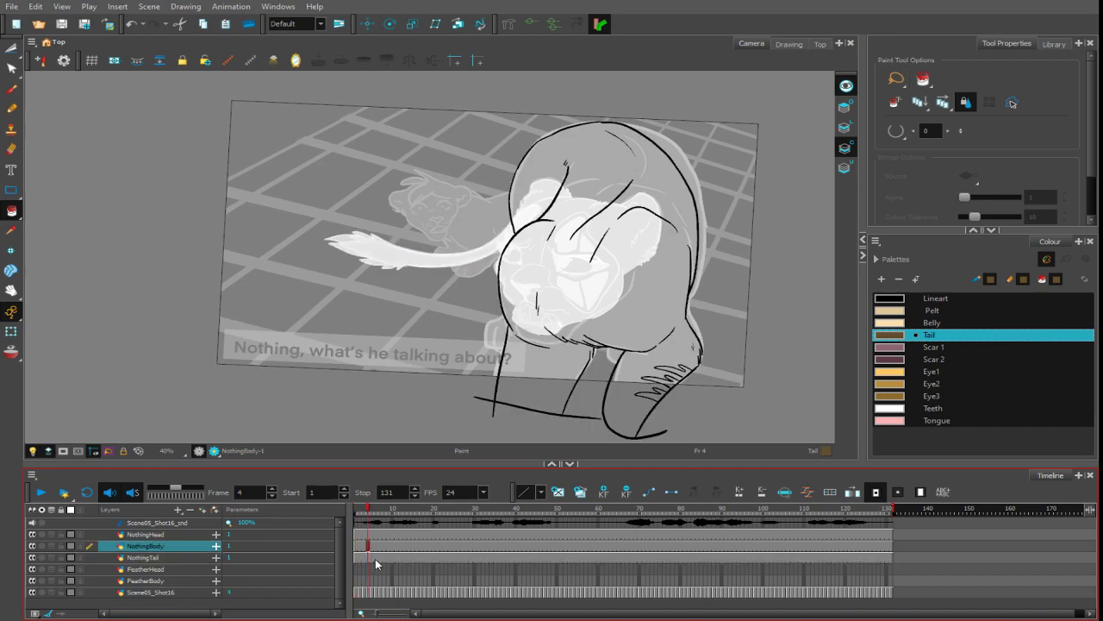
pyautogui.click(375, 545)
pyautogui.hotkey('alt', 'b')
pyautogui.scroll(2, 543, 259)
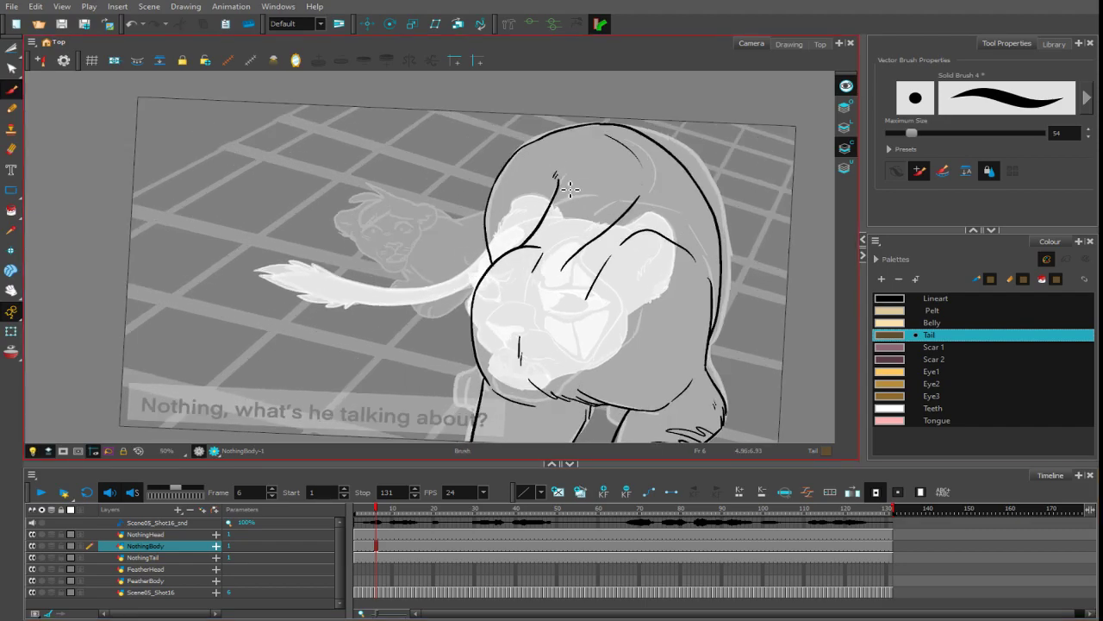
pyautogui.moveTo(479, 353); pyautogui.dragTo(450, 382)
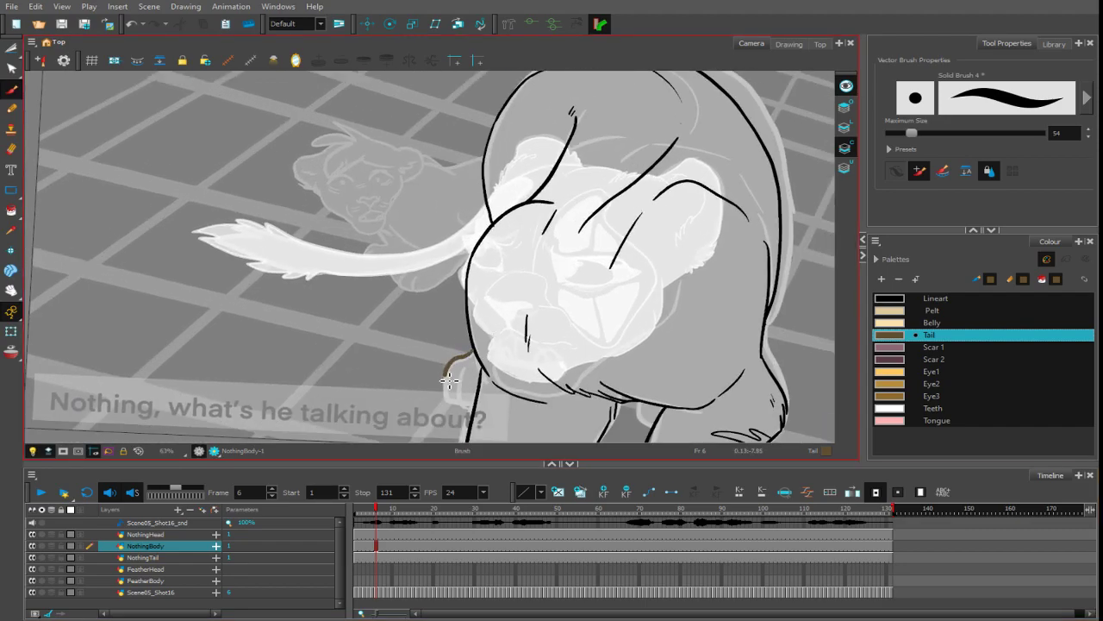
pyautogui.hotkey('ctrl', 'z')
pyautogui.hotkey('alt', 'b')
pyautogui.click(896, 170)
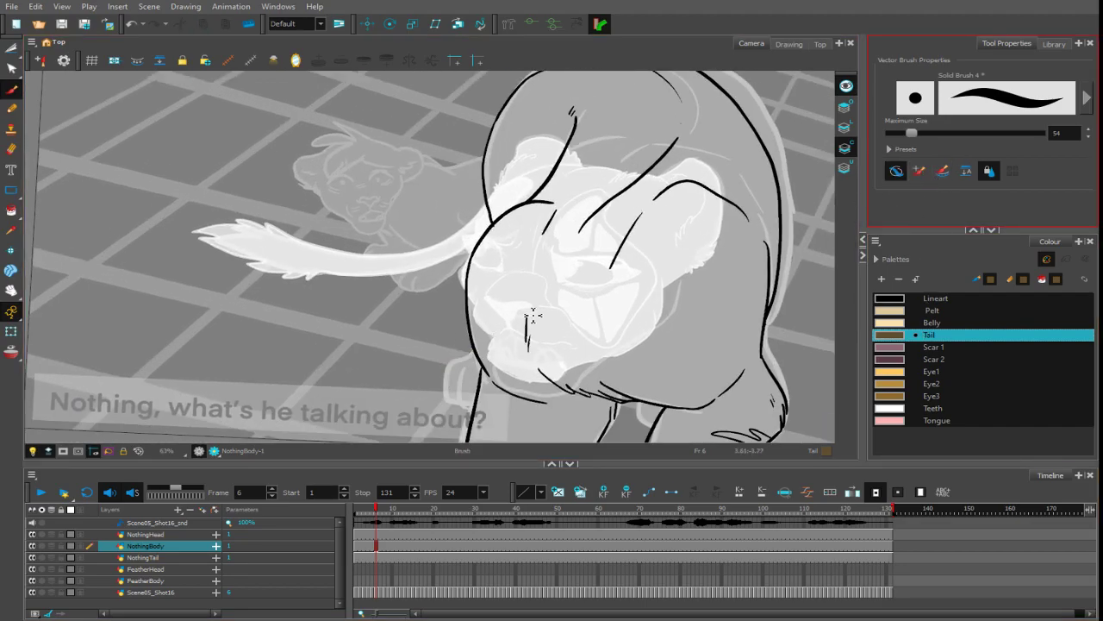
# - Ink the far hind paw showing beside the far front leg in the Lineart colour
pyautogui.moveTo(475, 353)
pyautogui.mouseDown()
pyautogui.moveTo(450, 381)
pyautogui.moveTo(478, 381)
pyautogui.moveTo(478, 352)
pyautogui.moveTo(447, 392)
pyautogui.mouseUp()
pyautogui.hotkey('ctrl', 'z')
pyautogui.click(915, 299)
pyautogui.hotkey('ctrl', 'z')
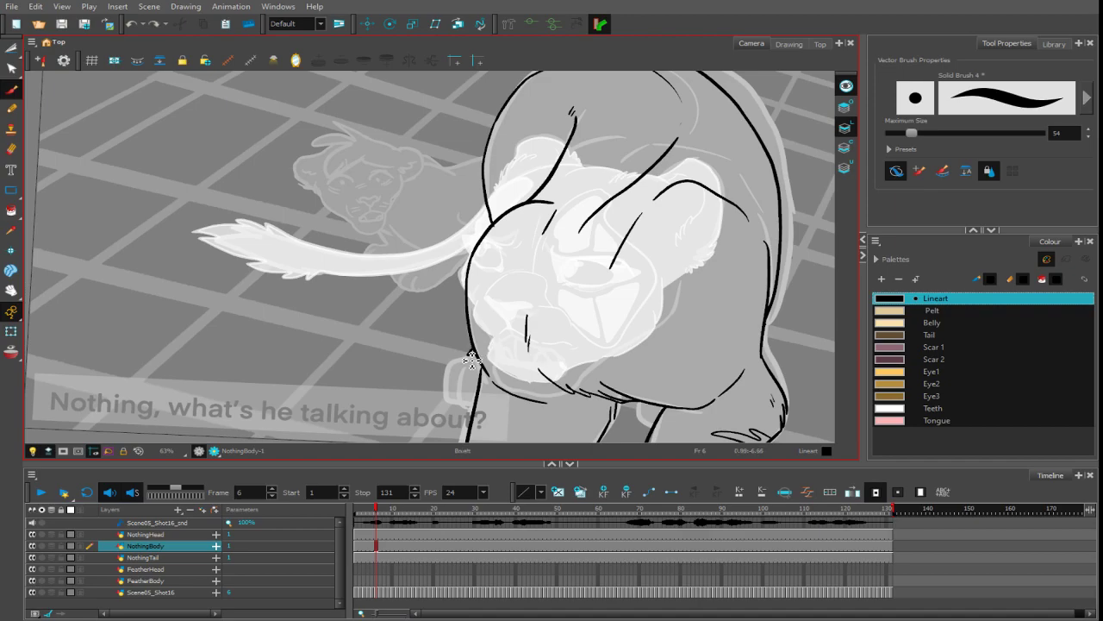
pyautogui.moveTo(474, 349)
pyautogui.mouseDown()
pyautogui.moveTo(449, 393)
pyautogui.moveTo(468, 409)
pyautogui.mouseUp()
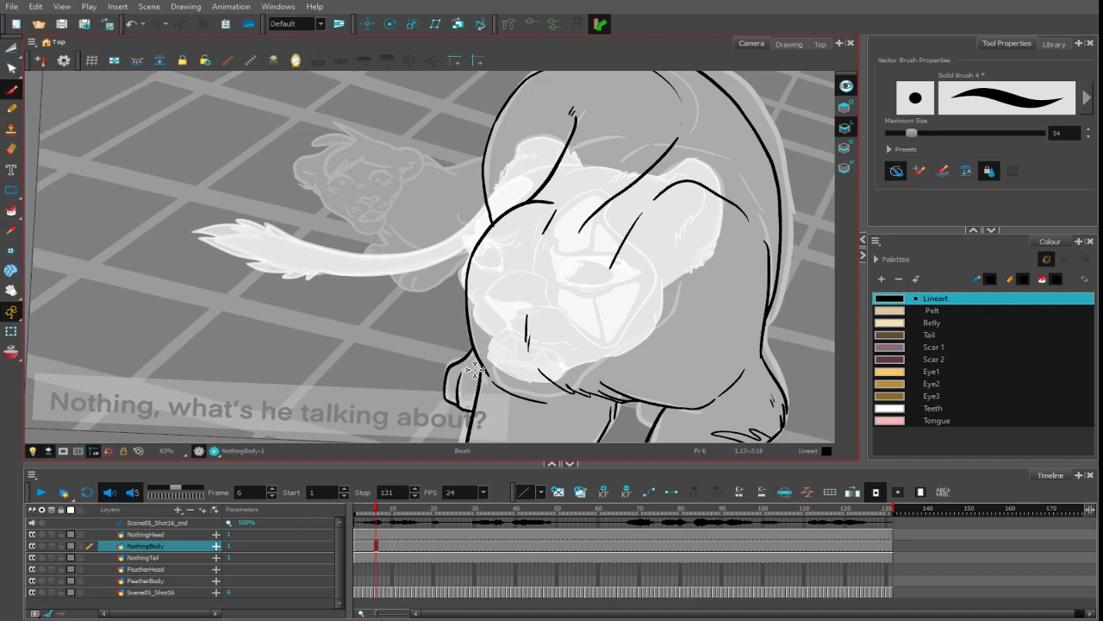
# - Ink the small part of the other hind paw visible between the two front legs
pyautogui.scroll(-2, 474, 369)
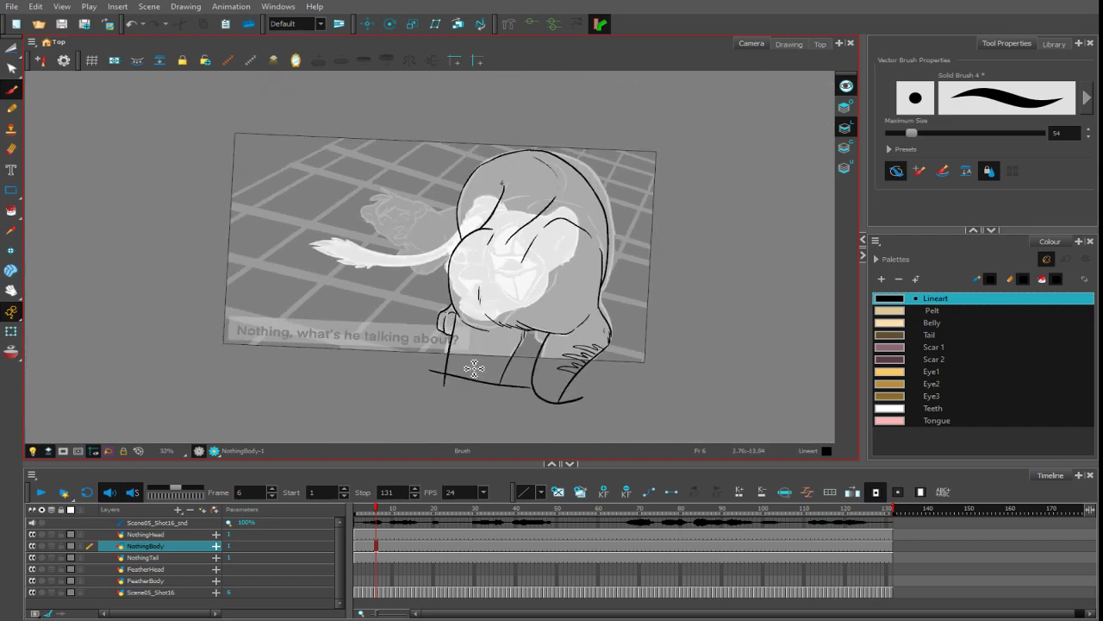
pyautogui.scroll(1, 474, 369)
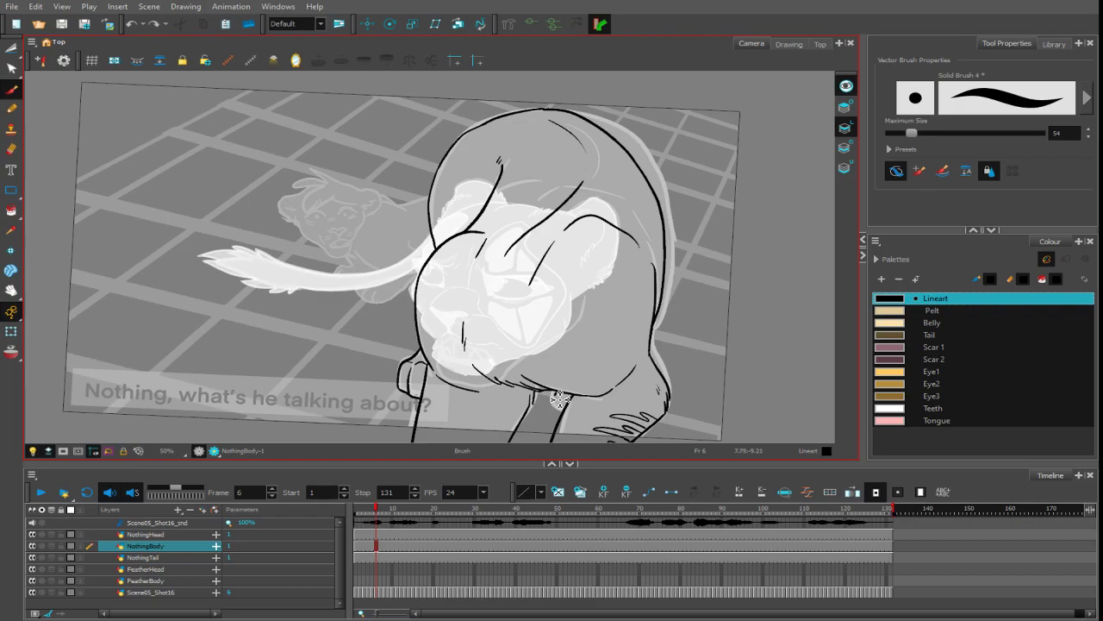
pyautogui.press('2')
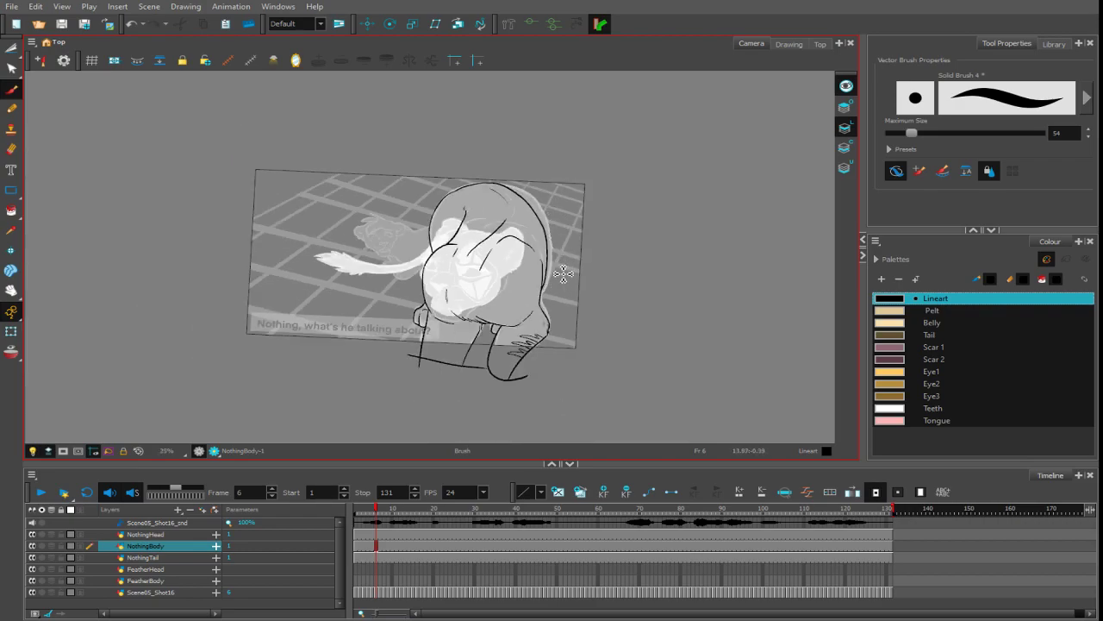
pyautogui.press('1')
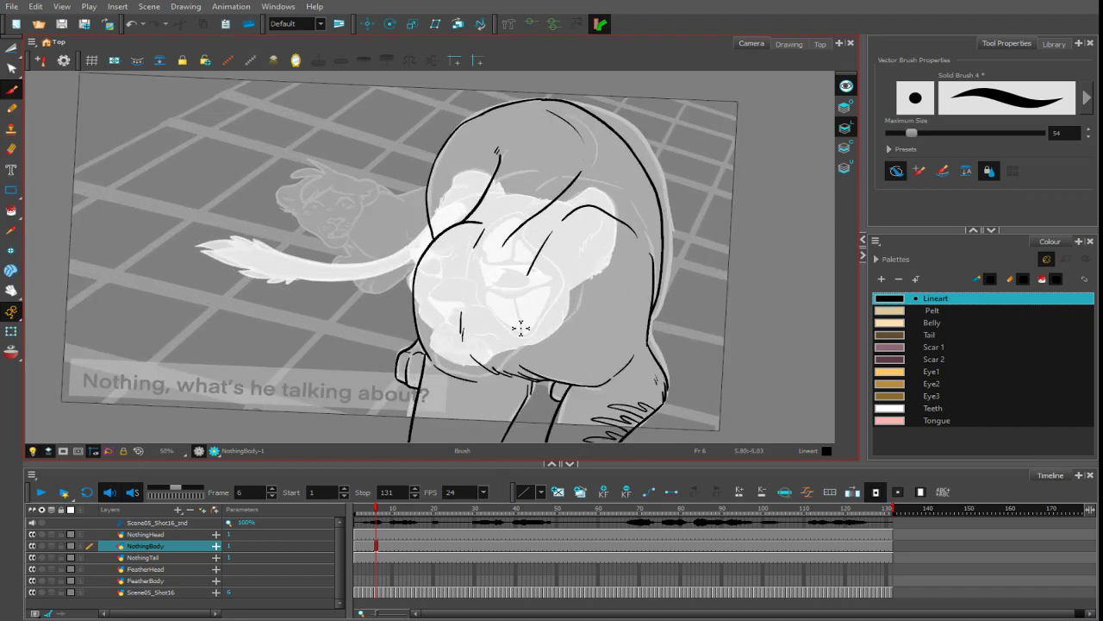
# - Add a short line behind the muzzle above the chest tufts, and create colour-art strokes from the body's line art
pyautogui.moveTo(519, 328); pyautogui.dragTo(515, 346)
pyautogui.hotkey('ctrl', 'a')
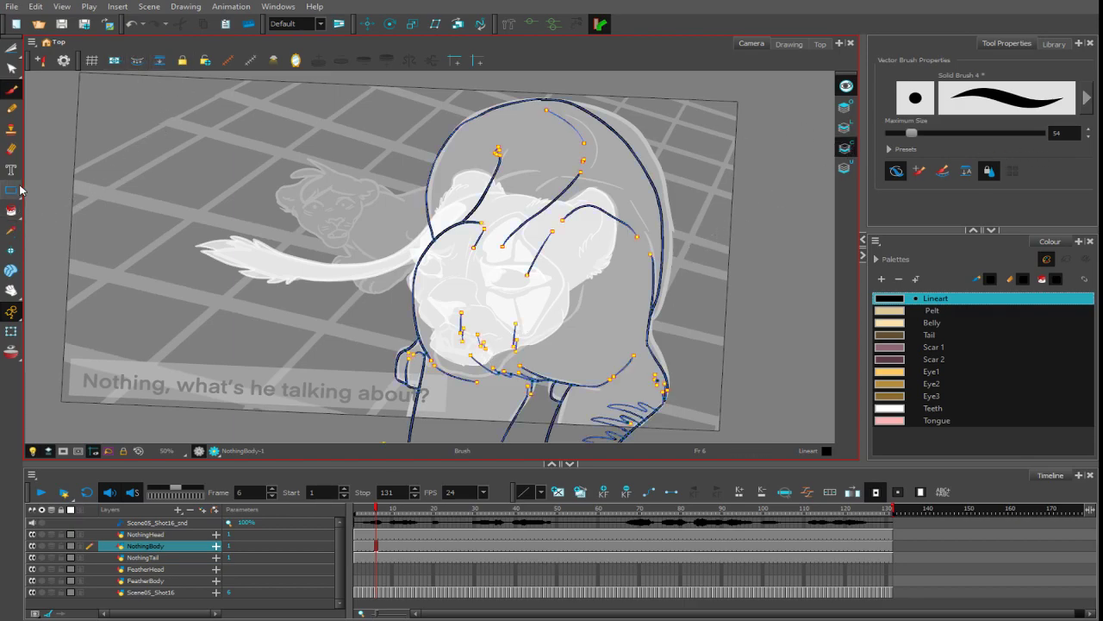
# - Set the paint colour to Pelt and close the gaps in the body outline around the front legs, paws and side
pyautogui.click(11, 210)
pyautogui.click(908, 312)
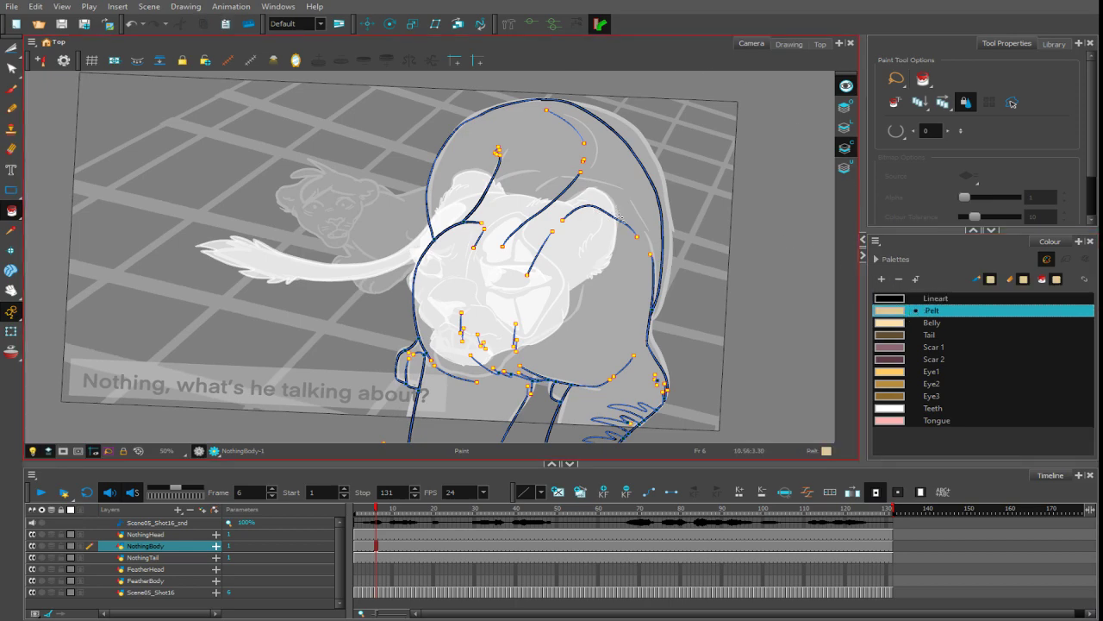
pyautogui.press('space')
pyautogui.moveTo(468, 425); pyautogui.dragTo(486, 341)
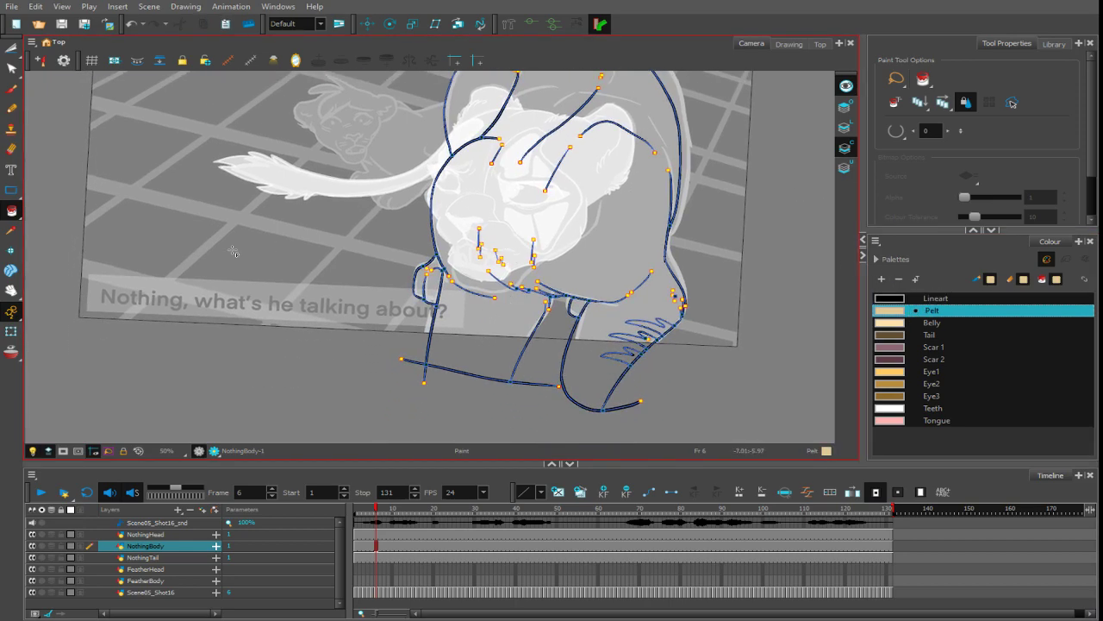
pyautogui.hotkey('alt', 'c')
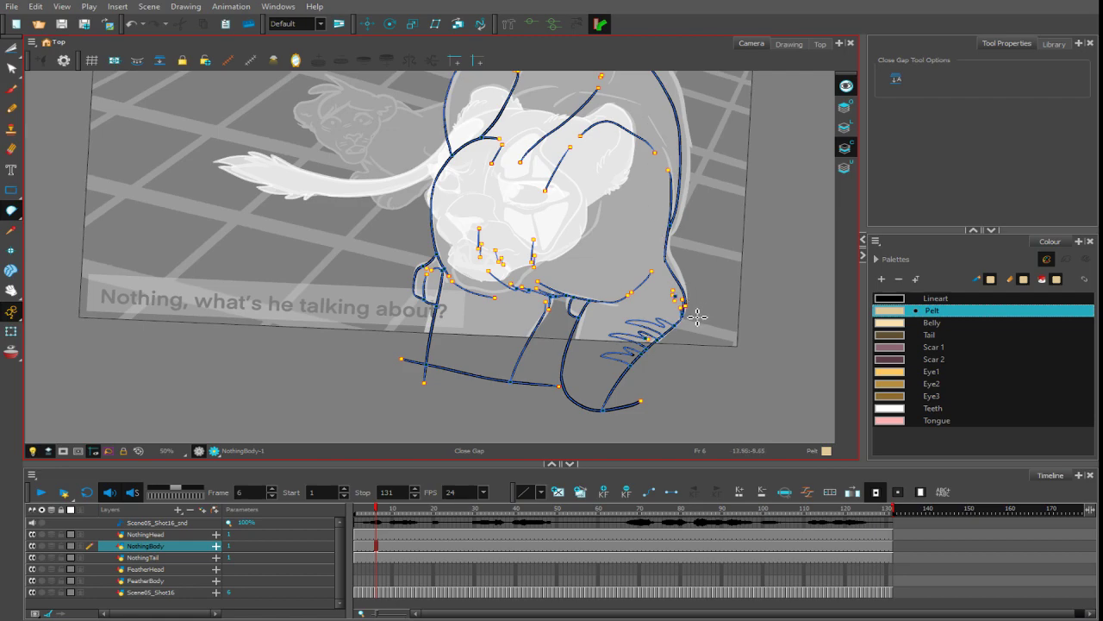
pyautogui.moveTo(697, 317); pyautogui.dragTo(684, 359)
pyautogui.moveTo(702, 323); pyautogui.dragTo(613, 419)
pyautogui.moveTo(676, 253); pyautogui.dragTo(699, 198)
pyautogui.moveTo(553, 301); pyautogui.dragTo(542, 337)
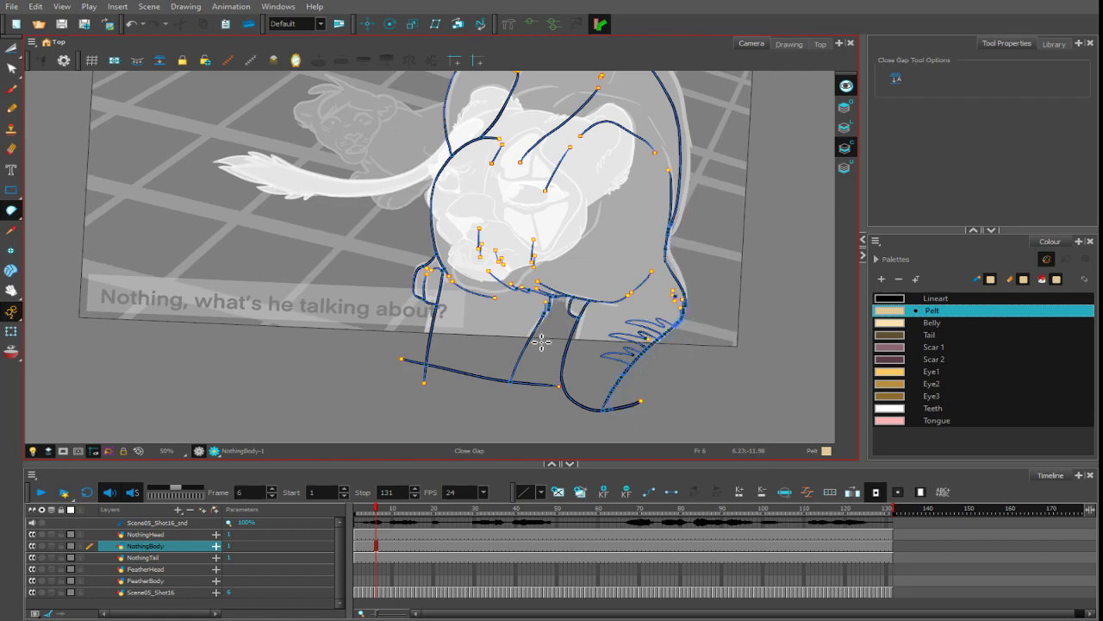
pyautogui.moveTo(651, 394); pyautogui.dragTo(656, 436)
pyautogui.scroll(3, 463, 215)
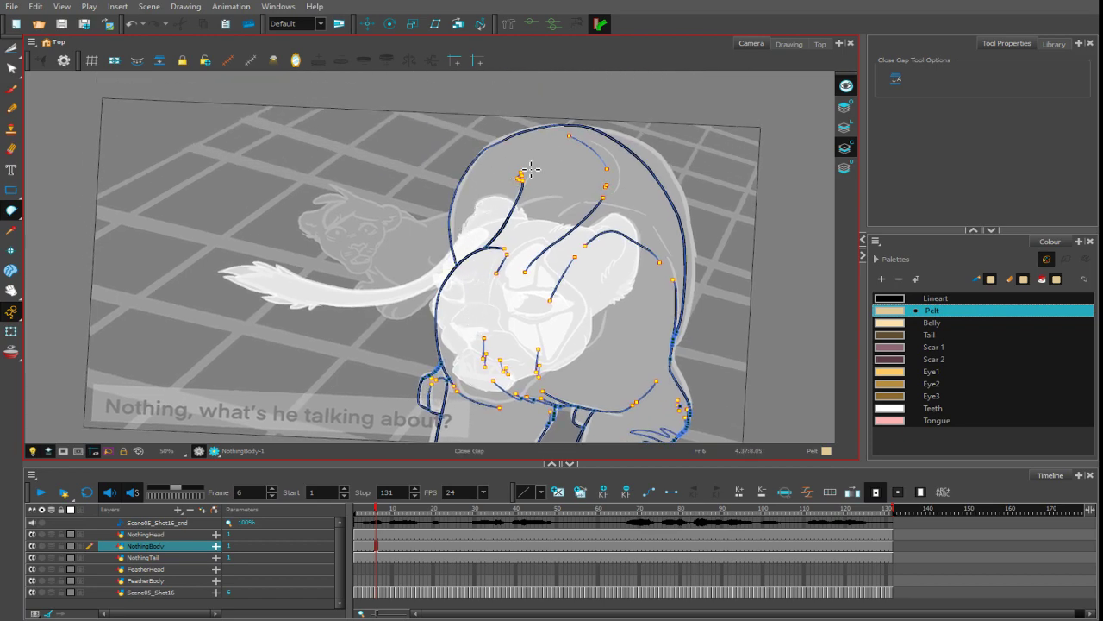
# - Fill the big cat's body with Pelt and the jagged scars on the near front leg with Scar 1
pyautogui.click(14, 211)
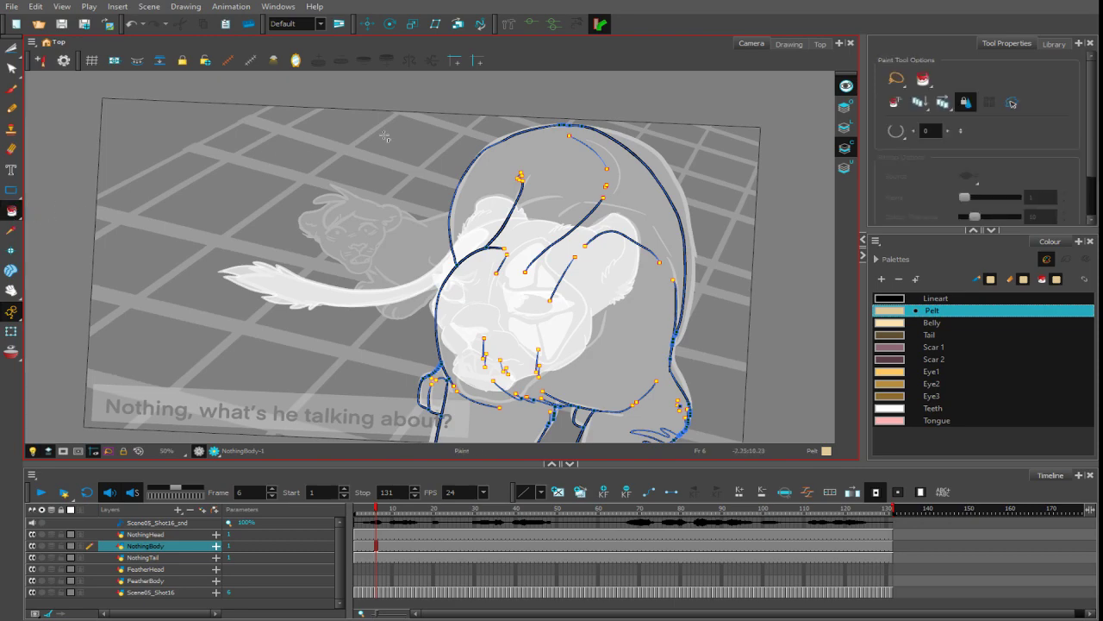
pyautogui.click(604, 311)
pyautogui.scroll(-2, 628, 320)
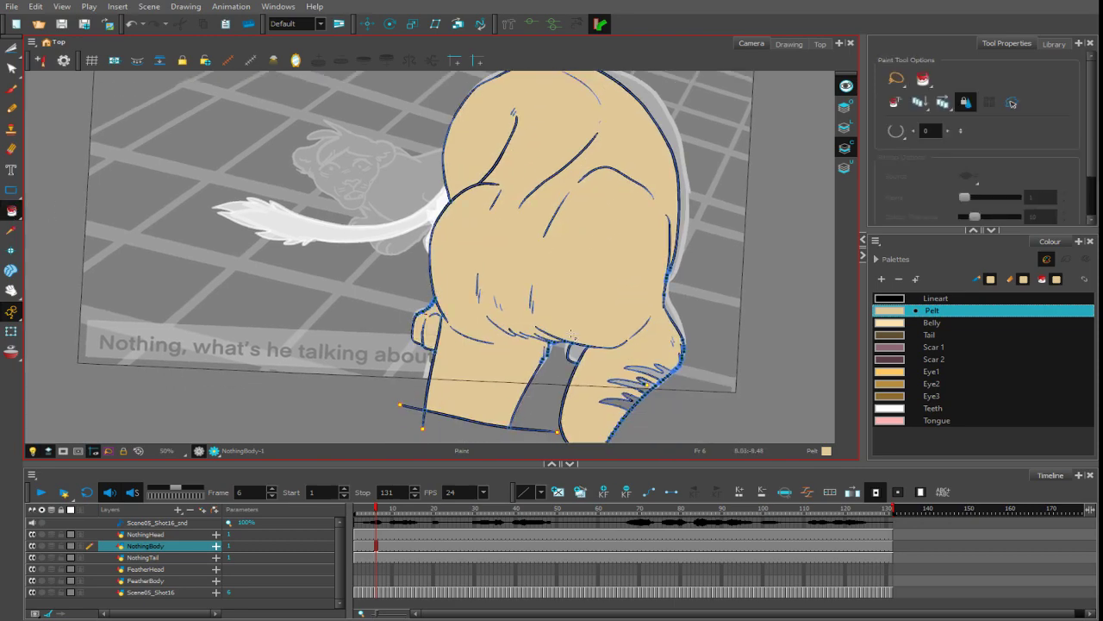
pyautogui.scroll(-1, 753, 226)
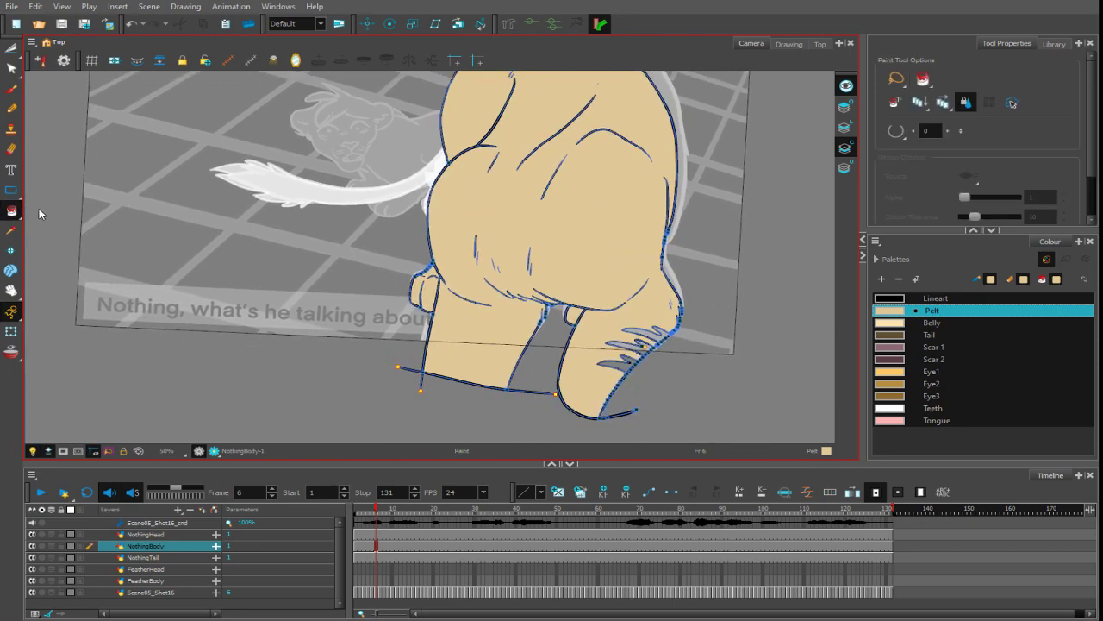
pyautogui.click(931, 346)
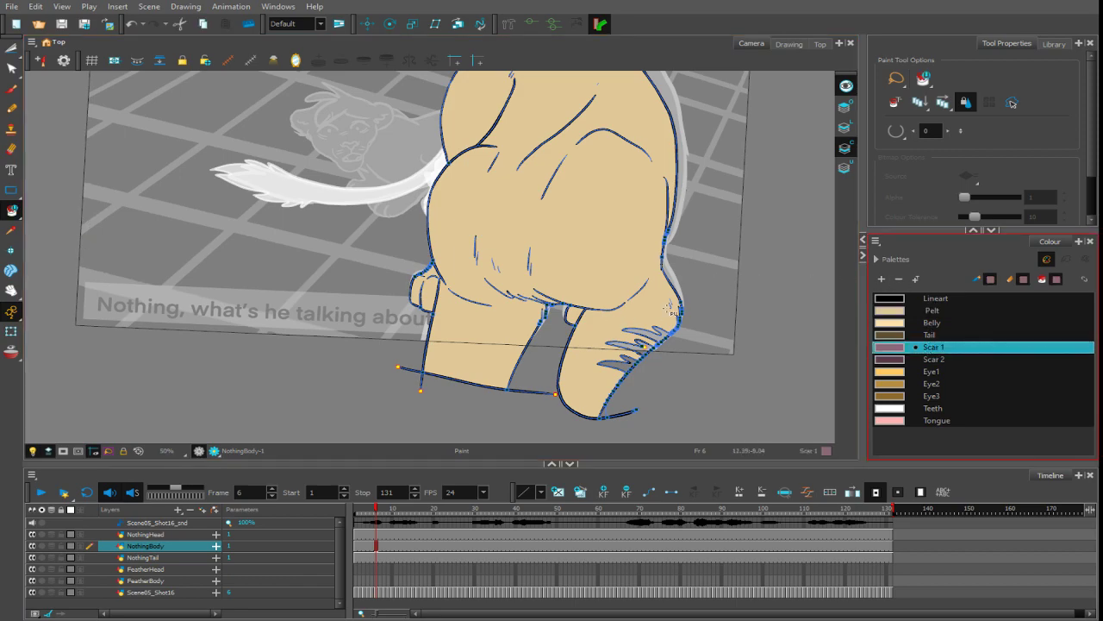
pyautogui.moveTo(667, 314); pyautogui.dragTo(608, 370)
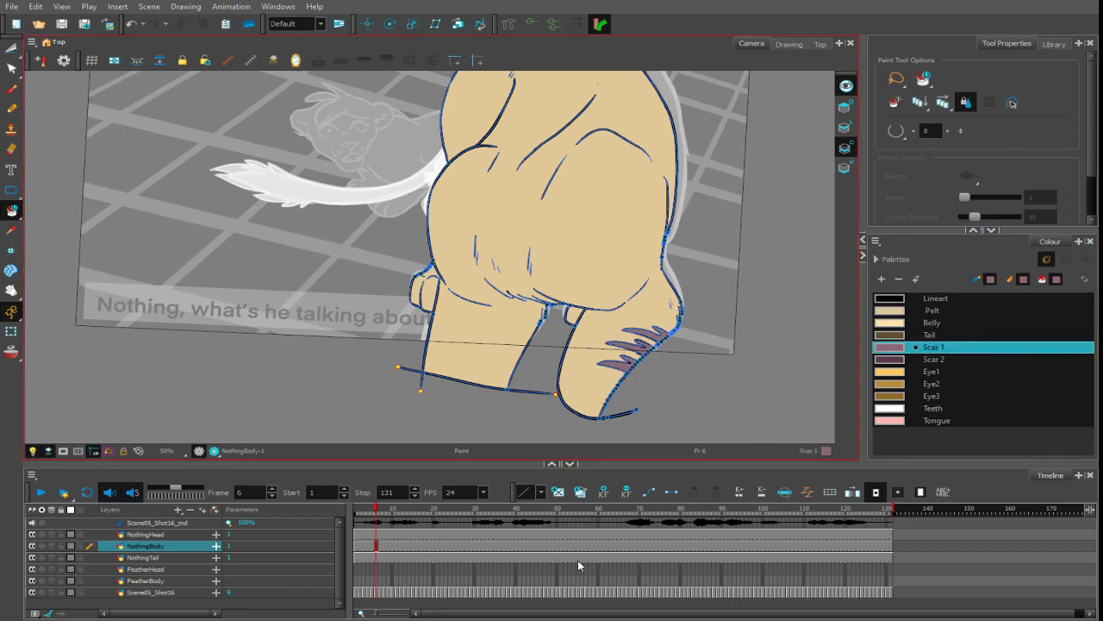
# - Outline a jagged fur patch on the chest in Belly with the repaint brush at size 64.4, and fill it
pyautogui.click(11, 89)
pyautogui.click(920, 169)
pyautogui.moveTo(911, 133); pyautogui.dragTo(916, 133)
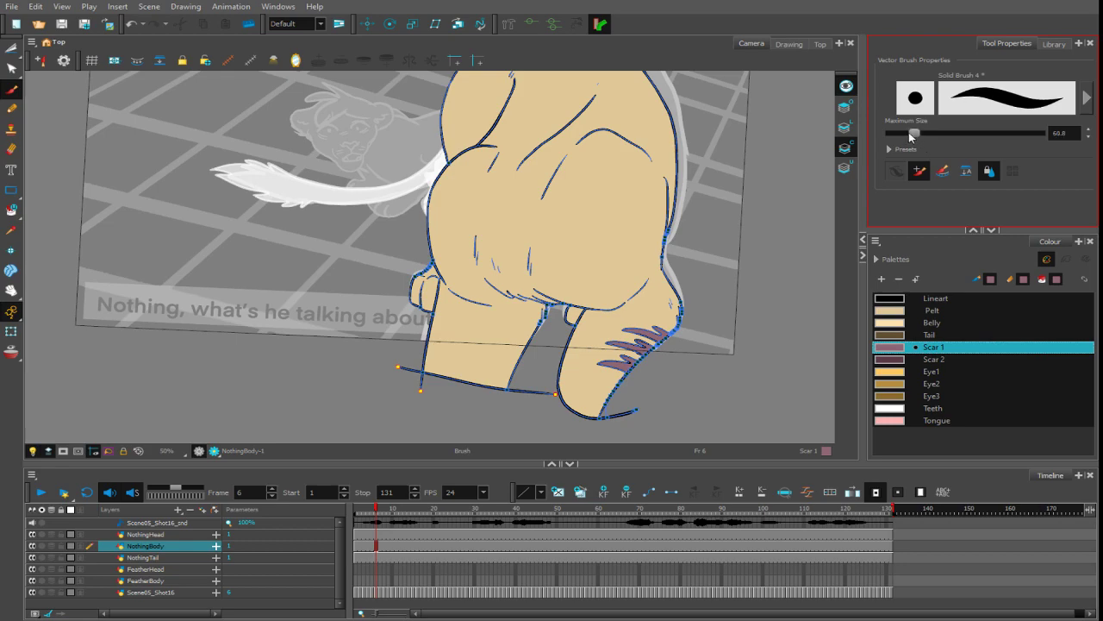
pyautogui.click(910, 327)
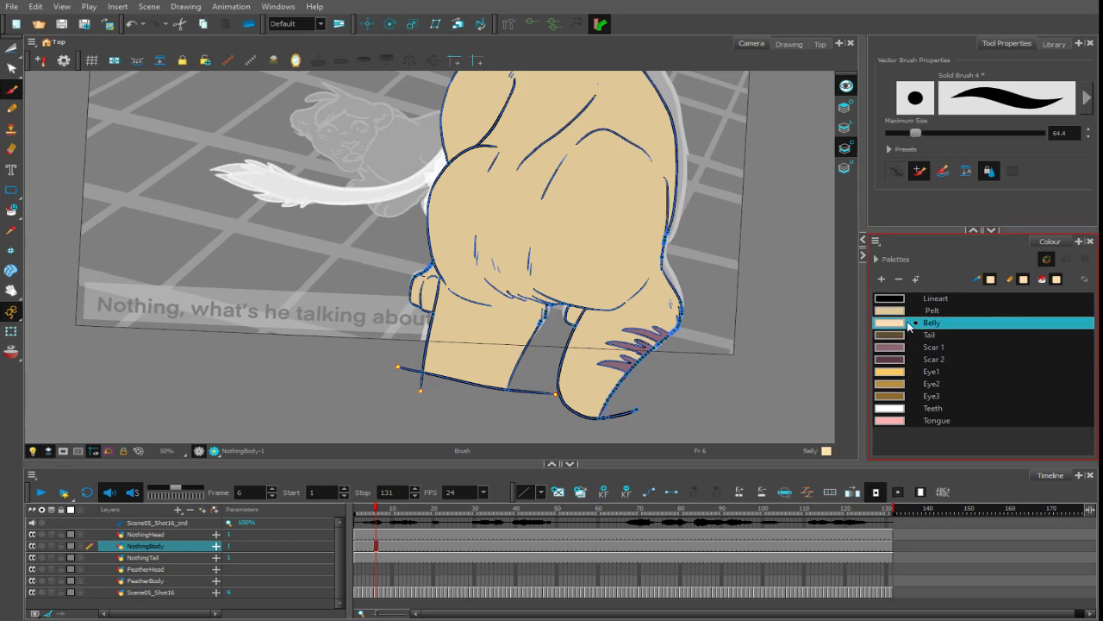
pyautogui.moveTo(493, 282)
pyautogui.mouseDown()
pyautogui.moveTo(485, 246)
pyautogui.moveTo(517, 237)
pyautogui.mouseUp()
pyautogui.scroll(2, 494, 249)
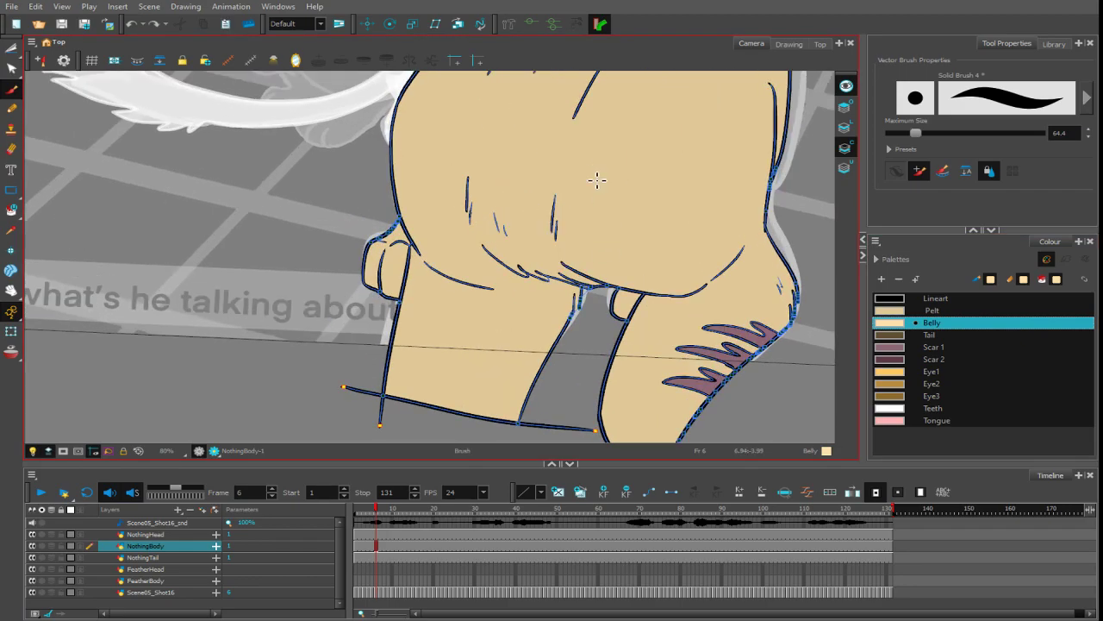
pyautogui.moveTo(622, 264); pyautogui.dragTo(603, 332)
pyautogui.moveTo(485, 263)
pyautogui.mouseDown()
pyautogui.moveTo(543, 187)
pyautogui.moveTo(586, 195)
pyautogui.moveTo(550, 312)
pyautogui.moveTo(551, 285)
pyautogui.moveTo(574, 345)
pyautogui.mouseUp()
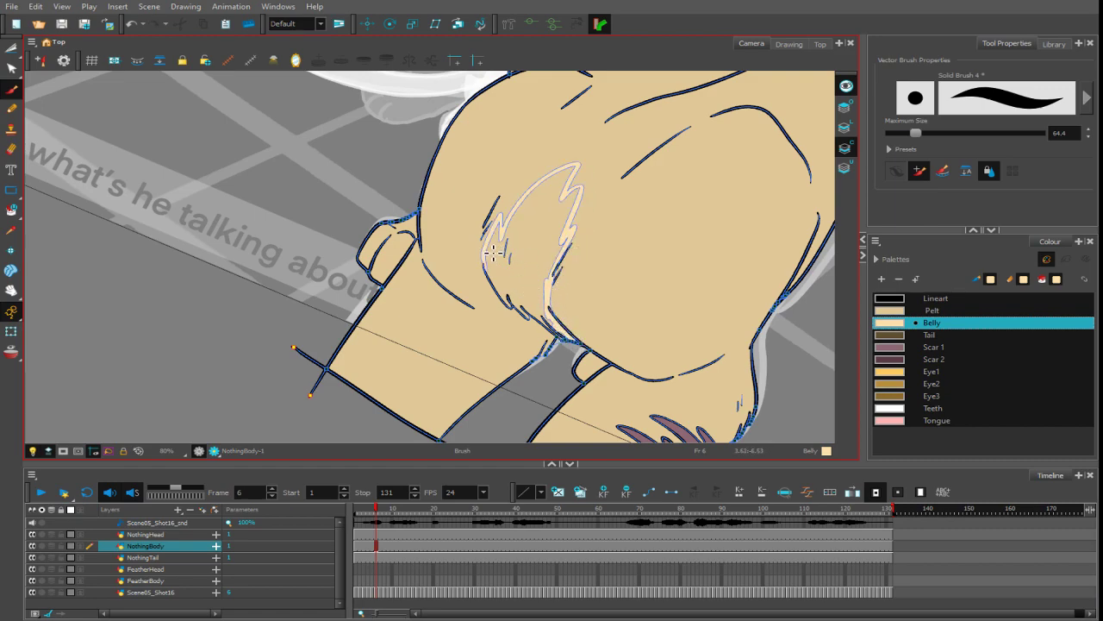
pyautogui.moveTo(492, 263)
pyautogui.mouseDown()
pyautogui.moveTo(513, 312)
pyautogui.moveTo(508, 290)
pyautogui.moveTo(571, 336)
pyautogui.mouseUp()
pyautogui.click(10, 211)
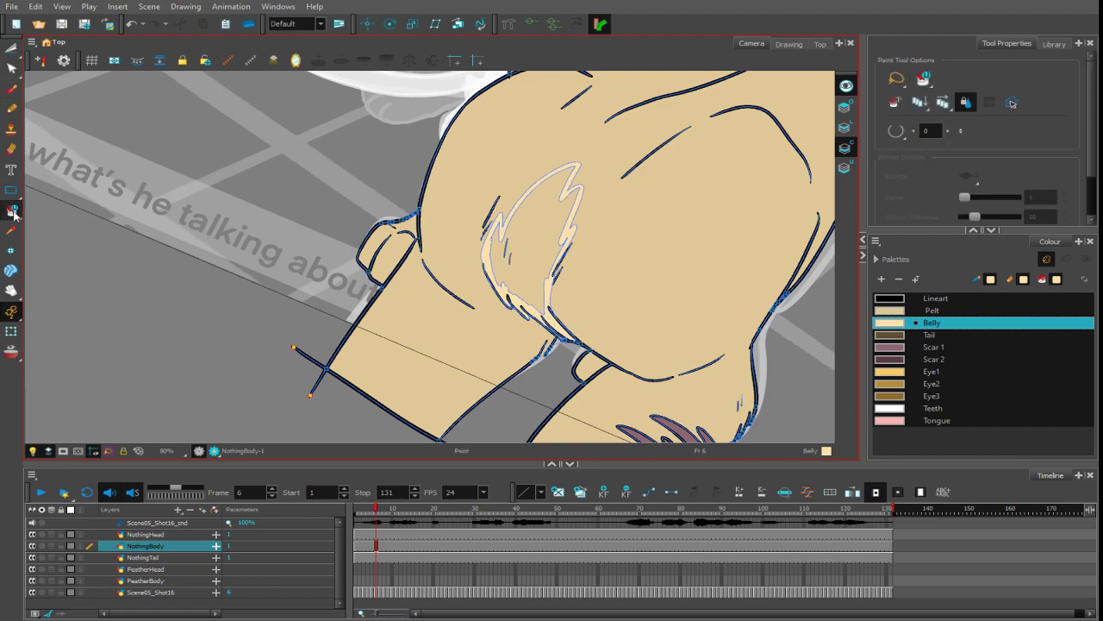
pyautogui.click(568, 194)
pyautogui.moveTo(736, 197)
pyautogui.mouseDown()
pyautogui.moveTo(744, 202)
pyautogui.moveTo(651, 105)
pyautogui.mouseUp()
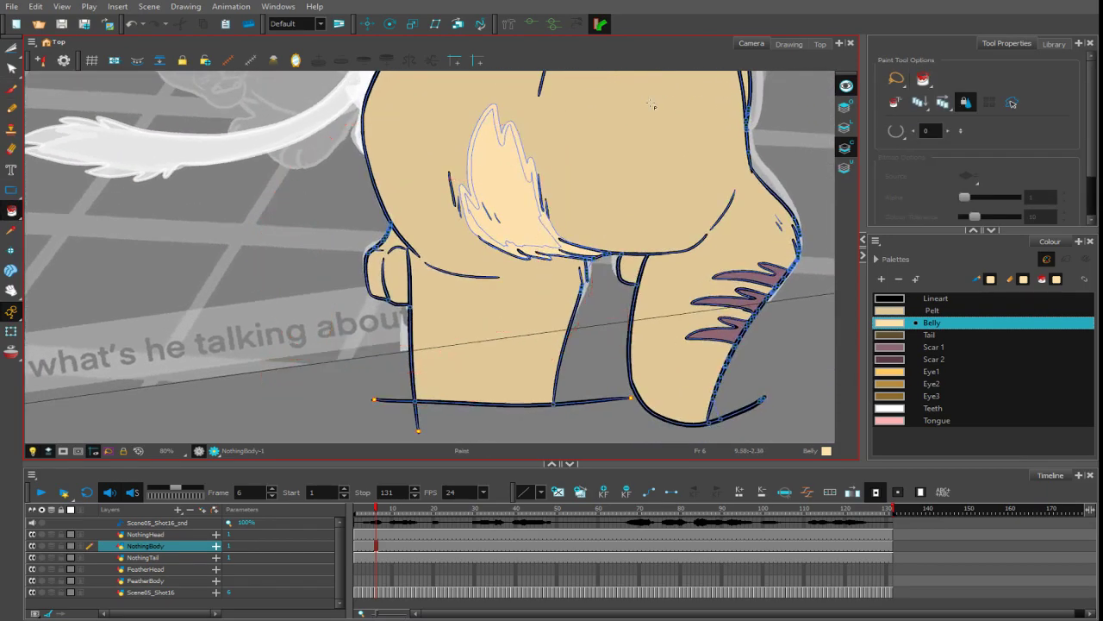
# - Recolour the two visible parts of the hind paws in Belly
pyautogui.click(10, 88)
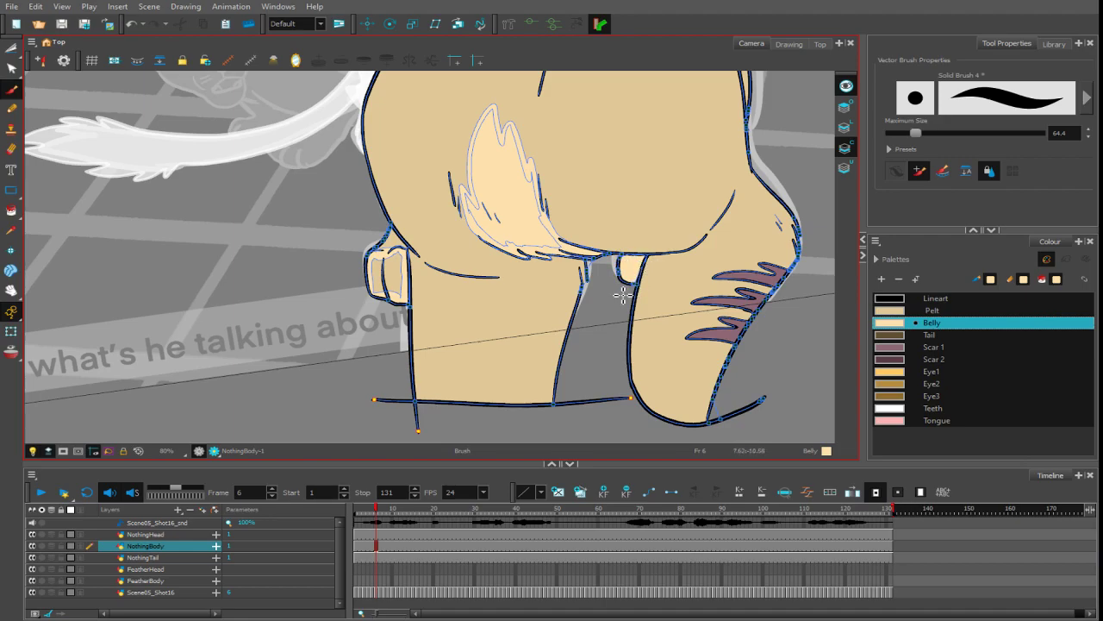
pyautogui.click(10, 210)
pyautogui.click(397, 277)
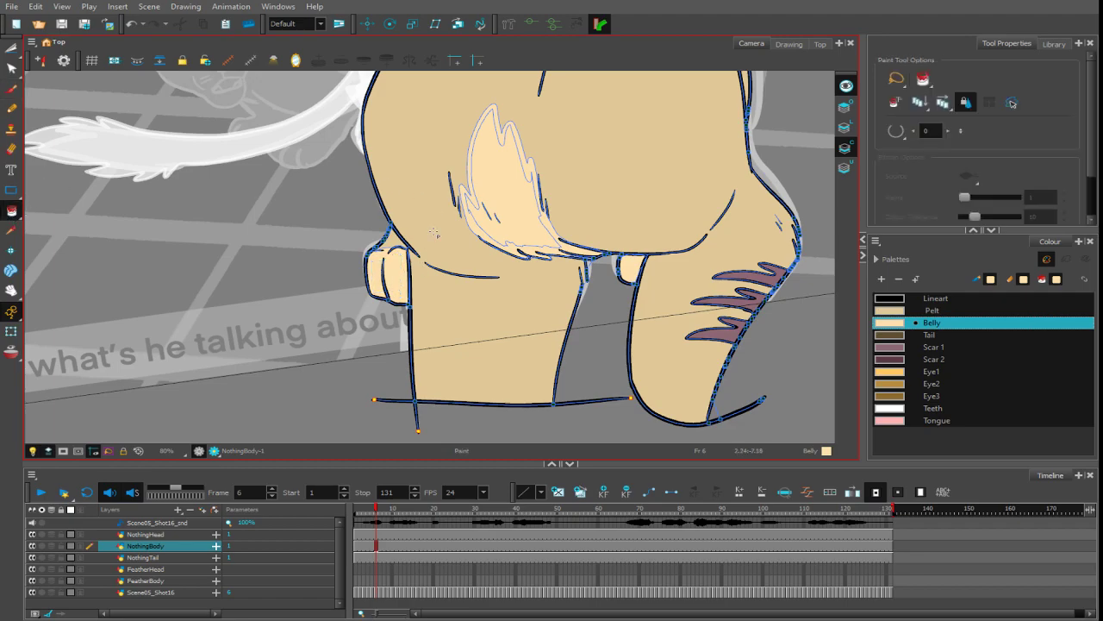
# - Extend the chest fur patch towards the near front leg with a second jagged outline in Belly, and fill it
pyautogui.moveTo(712, 74); pyautogui.dragTo(645, 320)
pyautogui.press('1')
pyautogui.press('1')
pyautogui.press('1')
pyautogui.press('1')
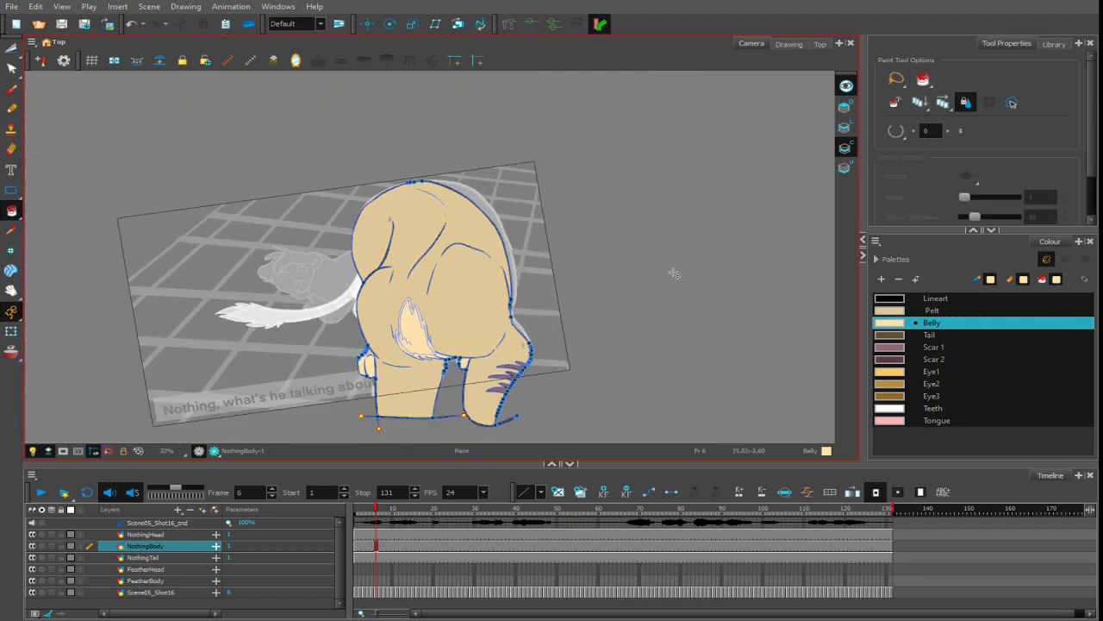
pyautogui.scroll(1, 655, 261)
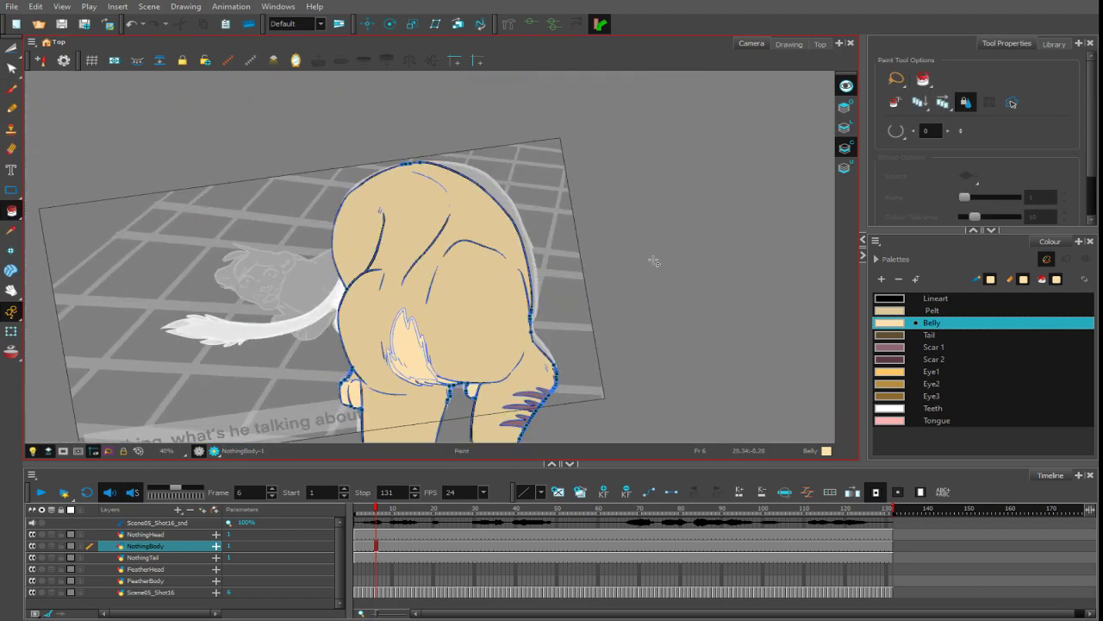
pyautogui.click(12, 90)
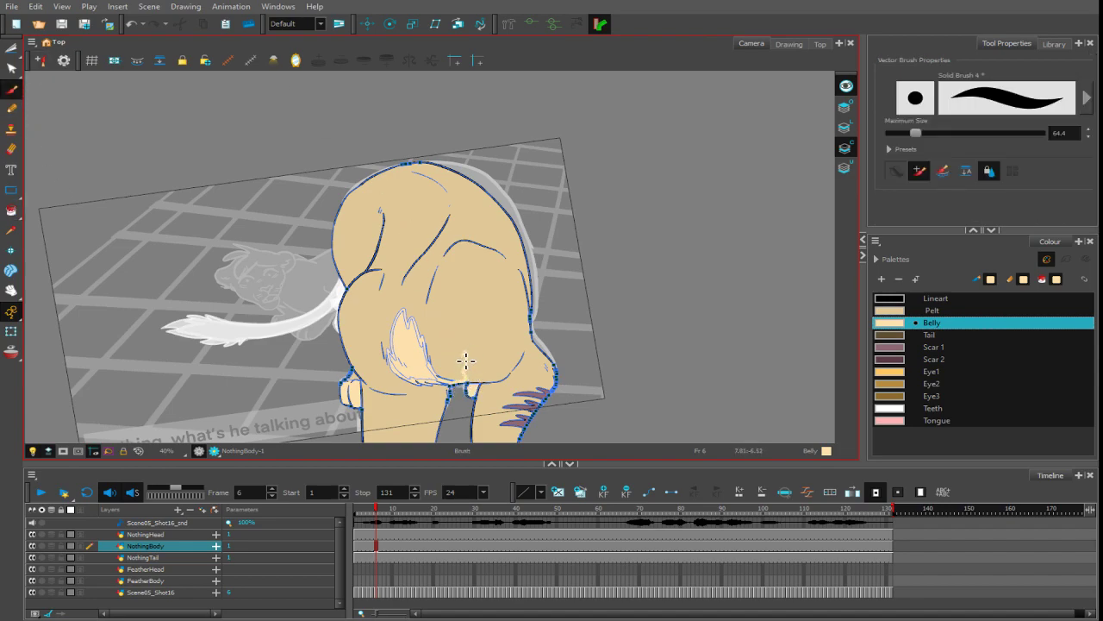
pyautogui.moveTo(465, 360)
pyautogui.mouseDown()
pyautogui.moveTo(406, 316)
pyautogui.moveTo(431, 344)
pyautogui.mouseUp()
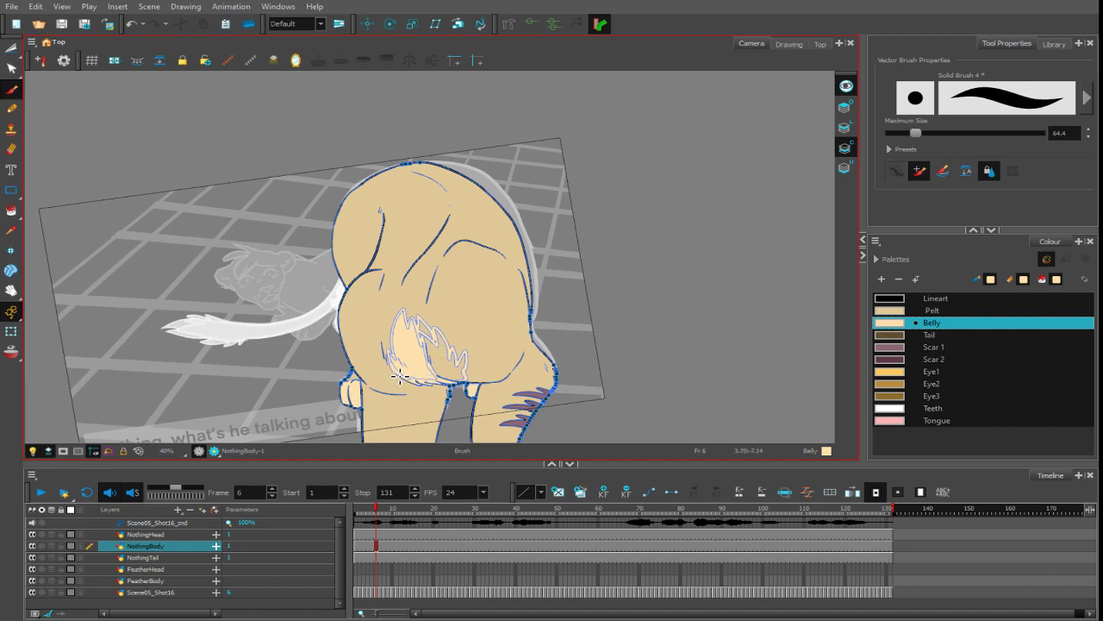
pyautogui.hotkey('alt', 'i')
pyautogui.click(424, 331)
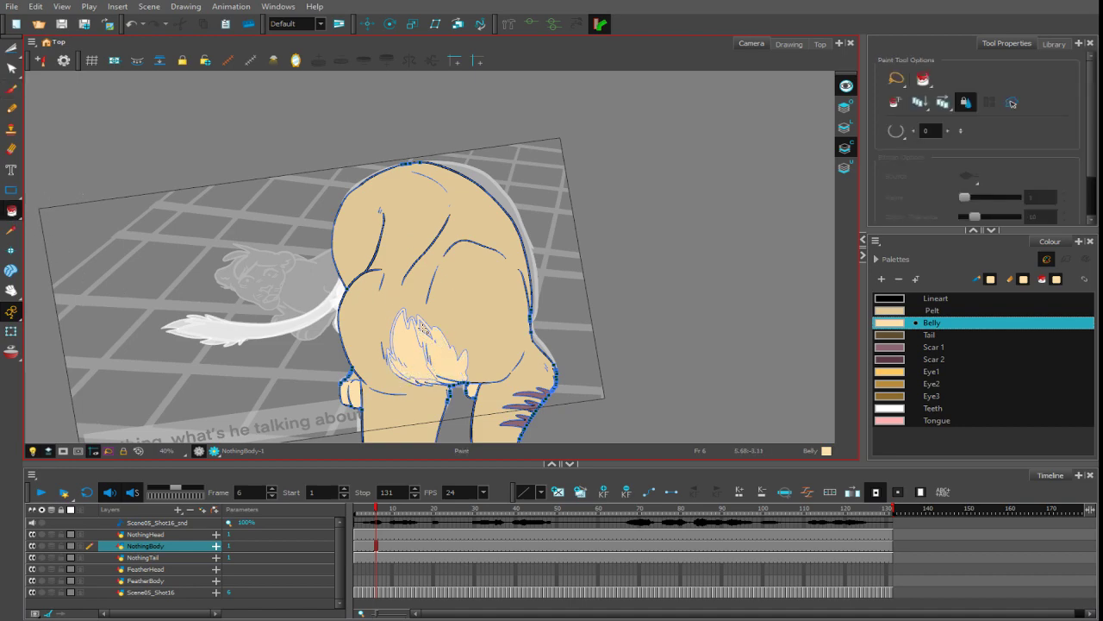
pyautogui.click(437, 350)
pyautogui.click(375, 558)
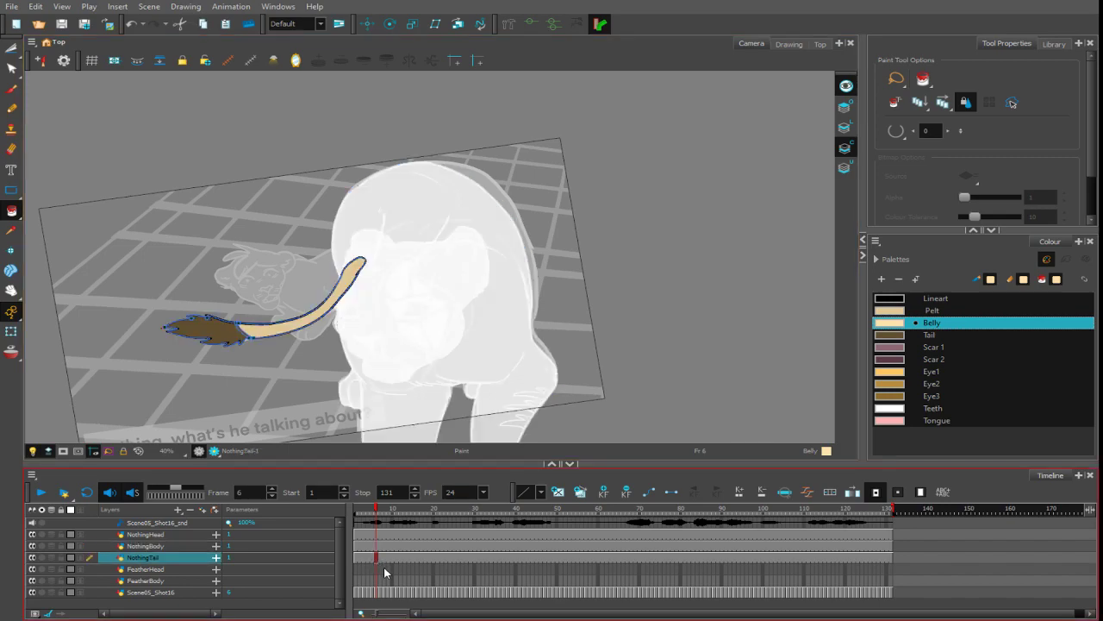
pyautogui.moveTo(664, 331); pyautogui.dragTo(733, 286)
pyautogui.press('1')
pyautogui.press('1')
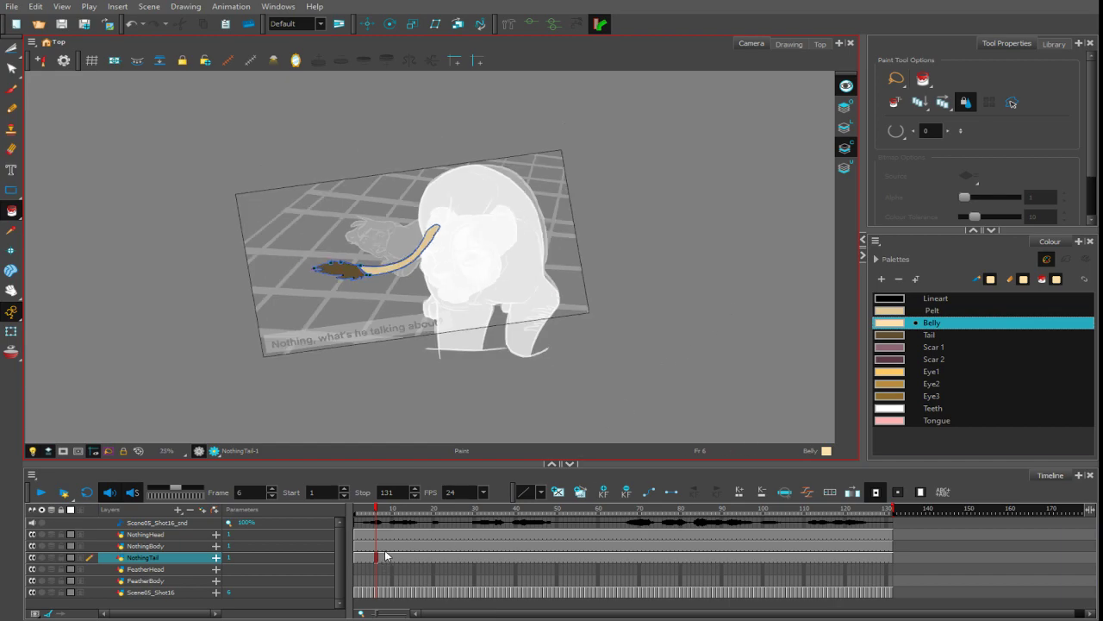
pyautogui.click(386, 548)
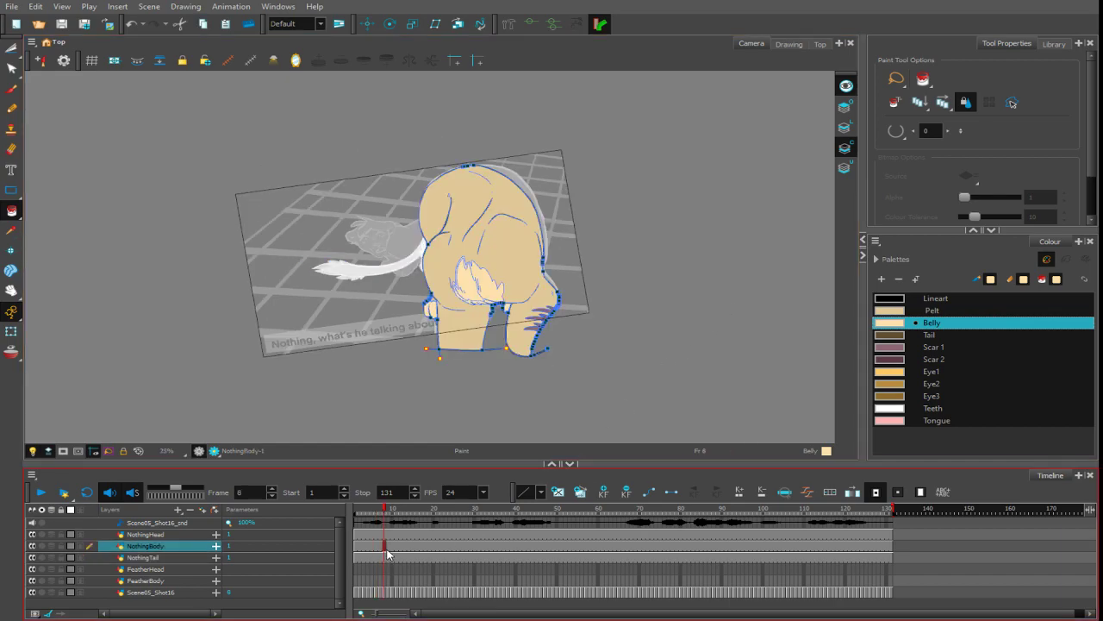
# - Select the empty FeatherHead cell at frame 1 and frame the small cat's head
pyautogui.click(356, 568)
pyautogui.moveTo(594, 227); pyautogui.dragTo(671, 211)
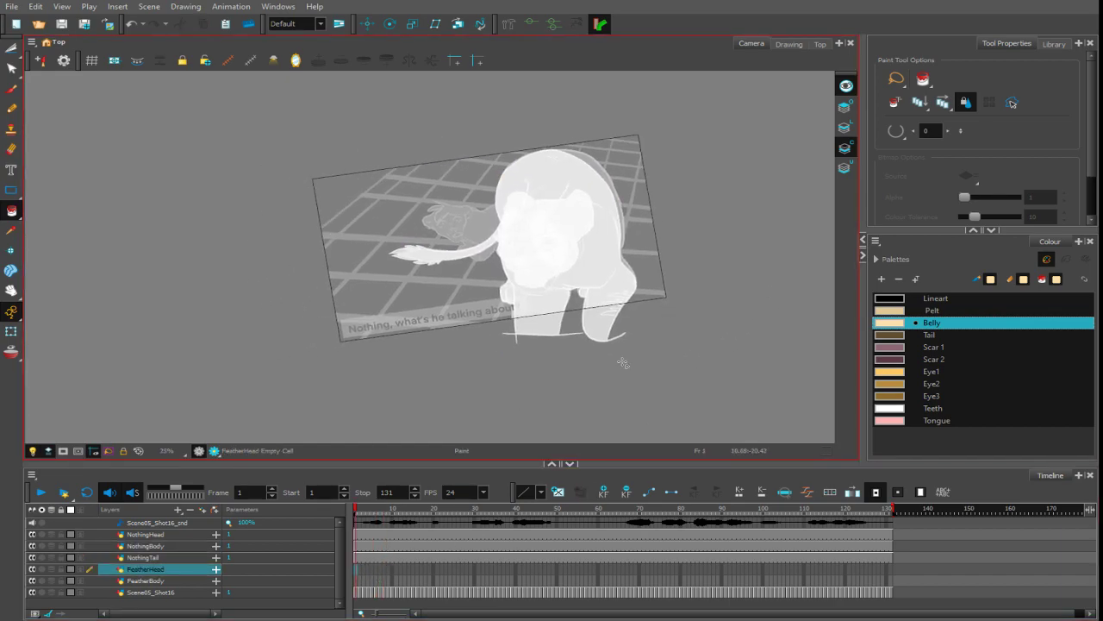
pyautogui.moveTo(771, 256); pyautogui.dragTo(833, 256)
pyautogui.press('2')
pyautogui.press('2')
pyautogui.press('2')
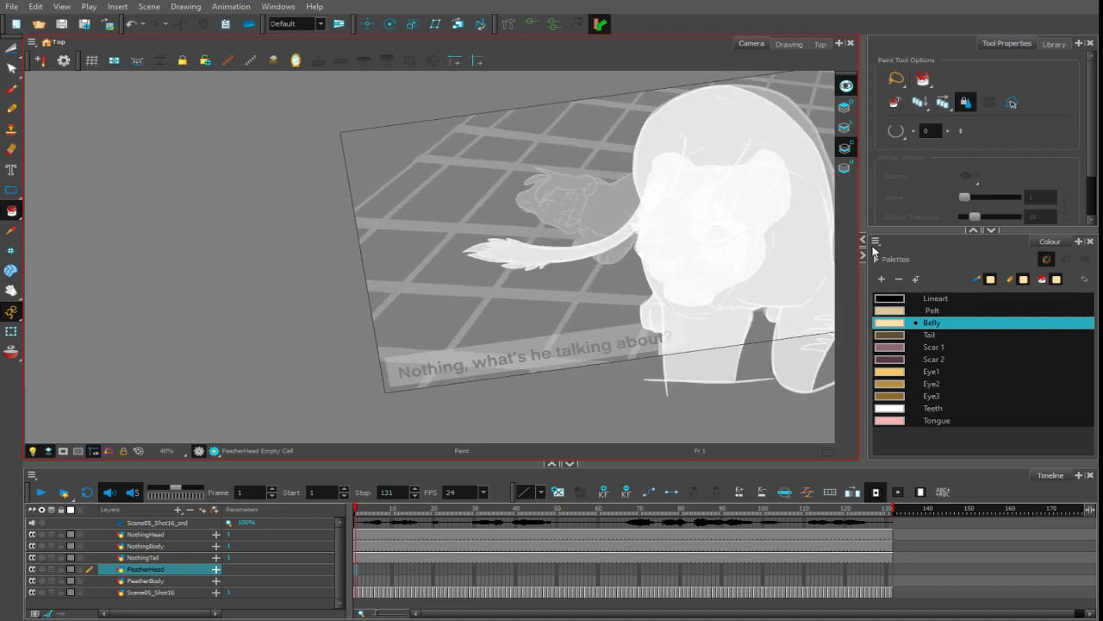
pyautogui.moveTo(671, 349); pyautogui.dragTo(513, 374)
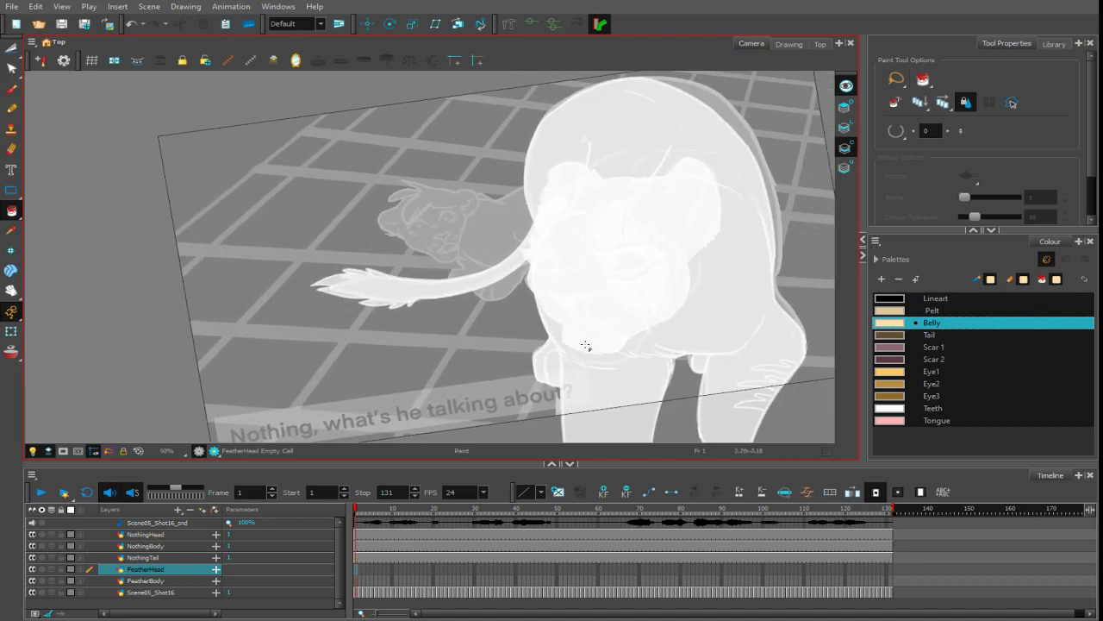
pyautogui.scroll(2, 585, 346)
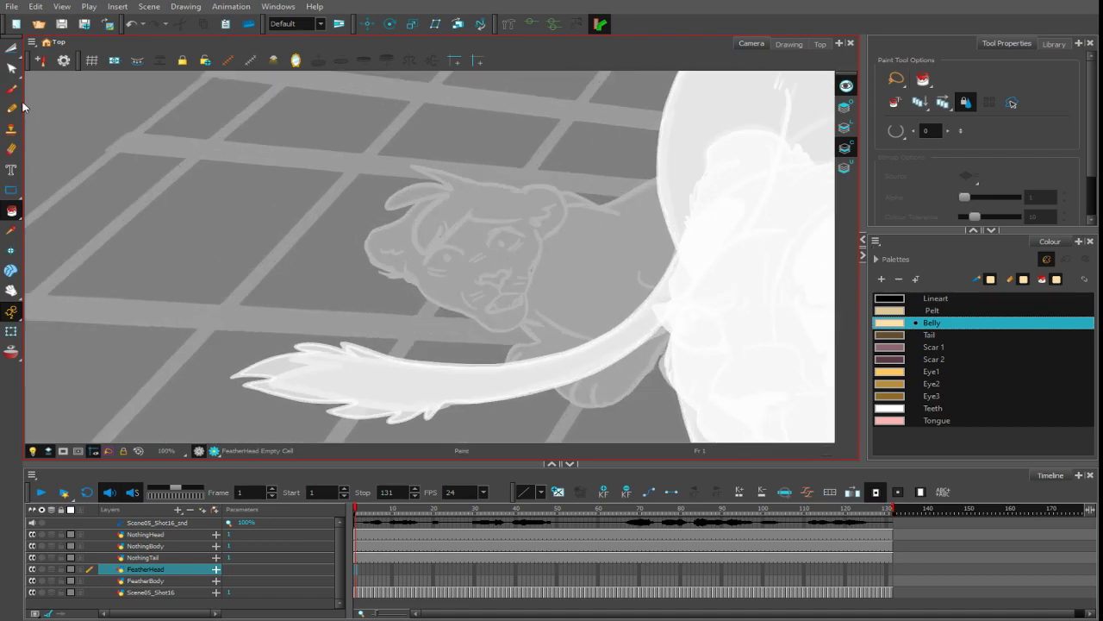
# - Set the brush to normal drawing on the line art layer at size 40.4, using the Feather palette's Lineart colour
pyautogui.click(11, 89)
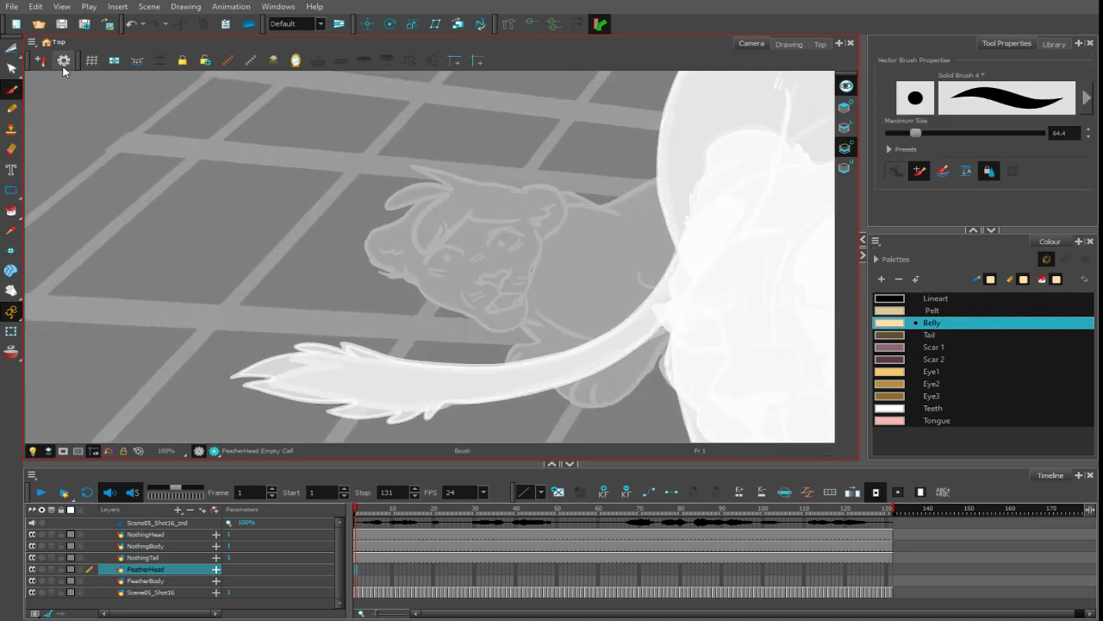
pyautogui.moveTo(917, 133); pyautogui.dragTo(907, 133)
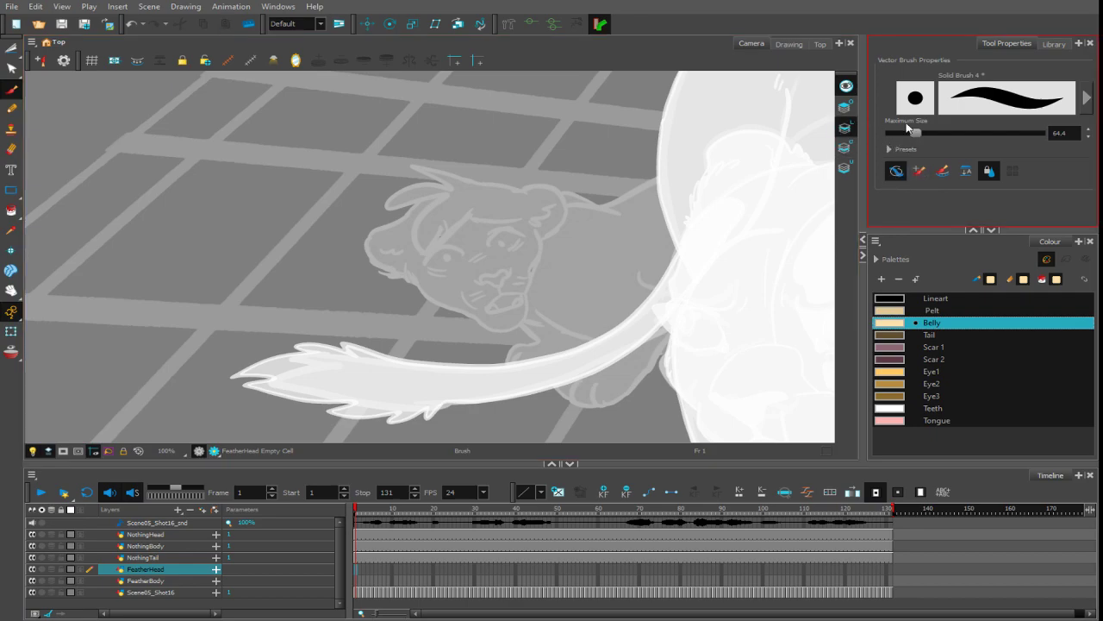
pyautogui.click(915, 298)
pyautogui.scroll(3, 645, 308)
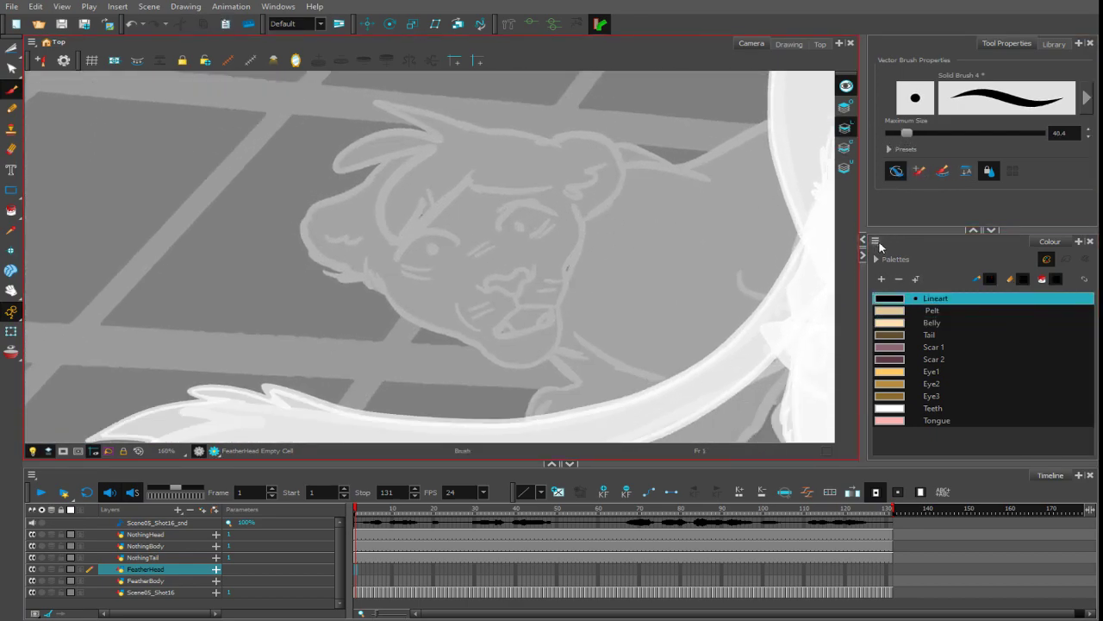
pyautogui.click(876, 258)
pyautogui.click(919, 299)
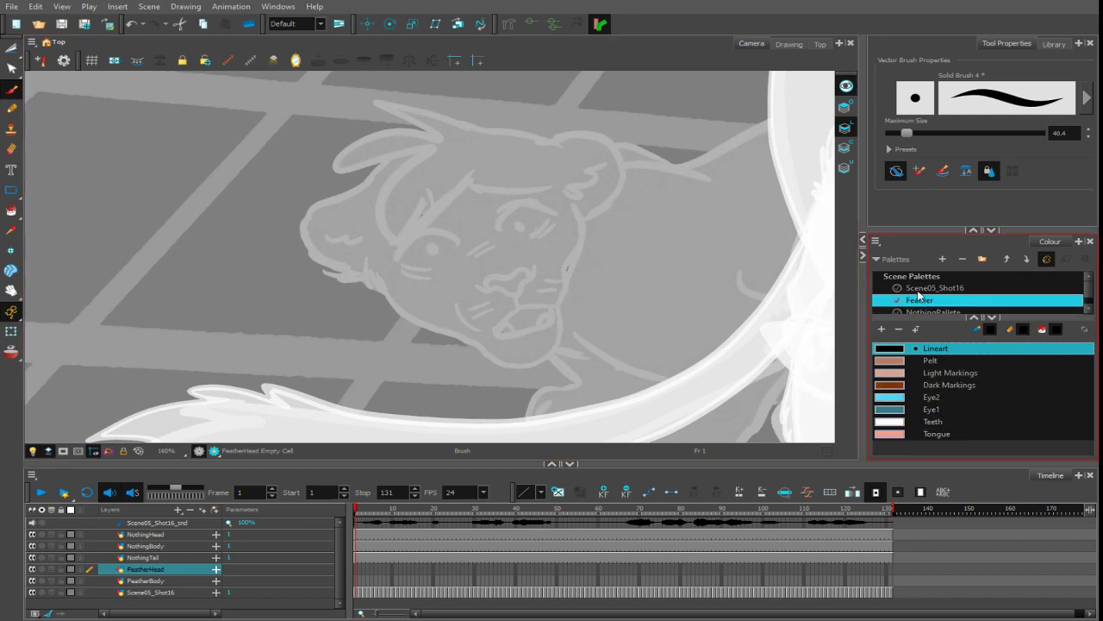
pyautogui.click(875, 259)
pyautogui.moveTo(614, 319); pyautogui.dragTo(624, 337)
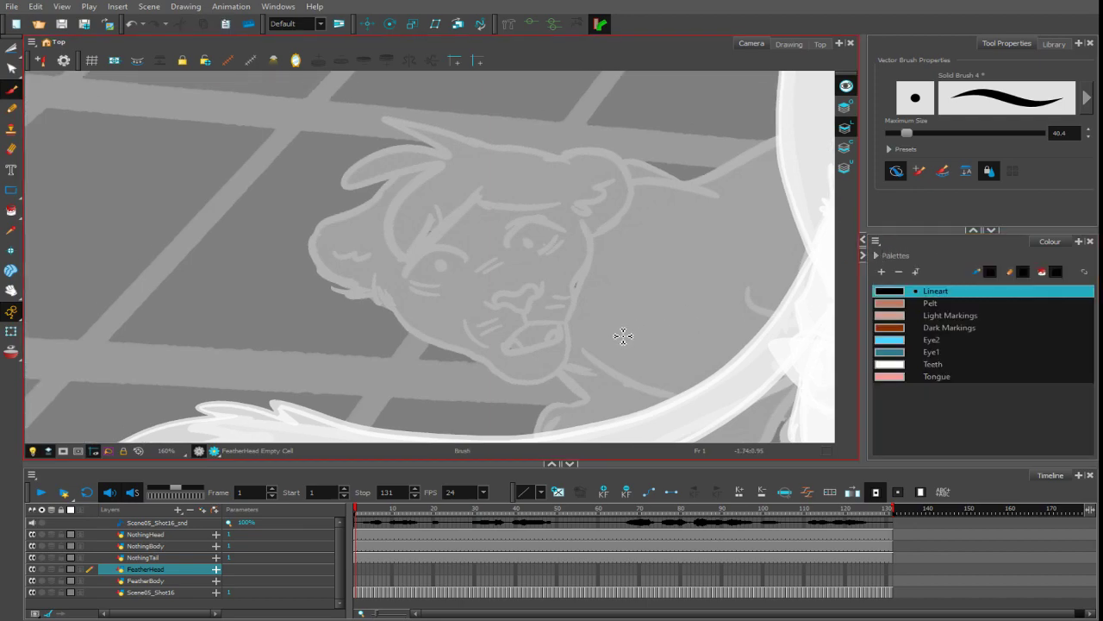
pyautogui.moveTo(635, 466)
pyautogui.mouseDown()
pyautogui.moveTo(639, 506)
pyautogui.moveTo(648, 452)
pyautogui.mouseUp()
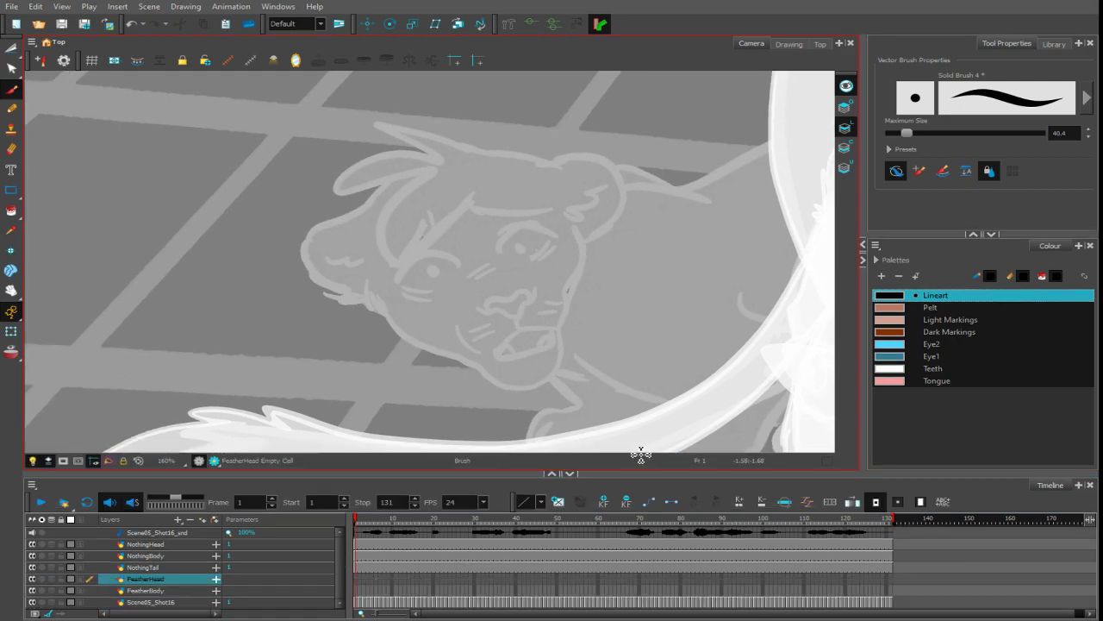
pyautogui.scroll(-2, 617, 268)
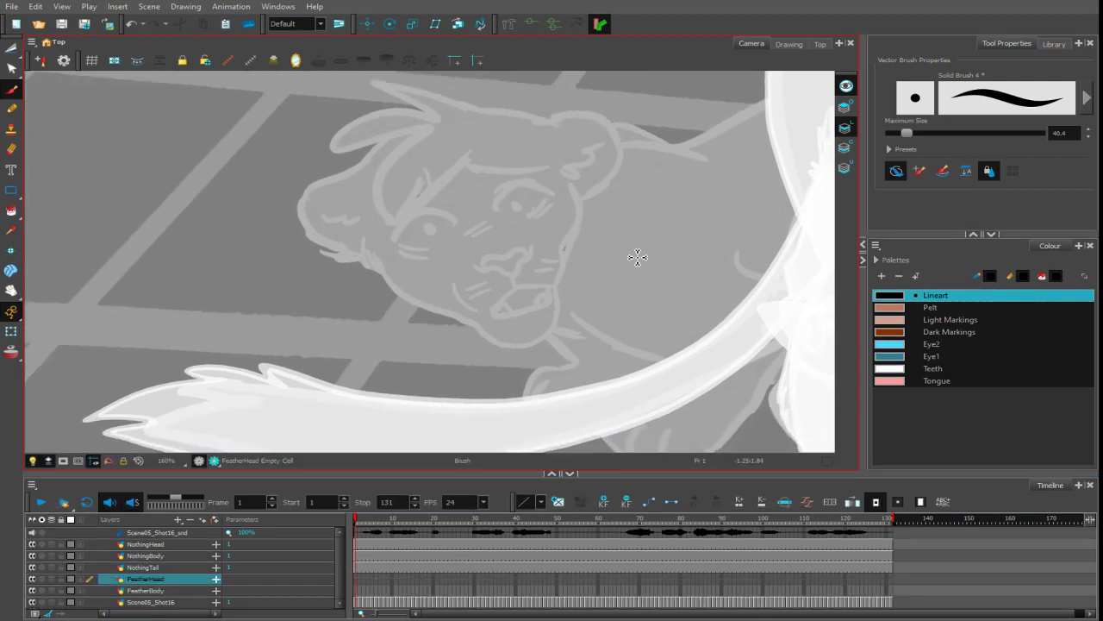
pyautogui.scroll(-6, 638, 257)
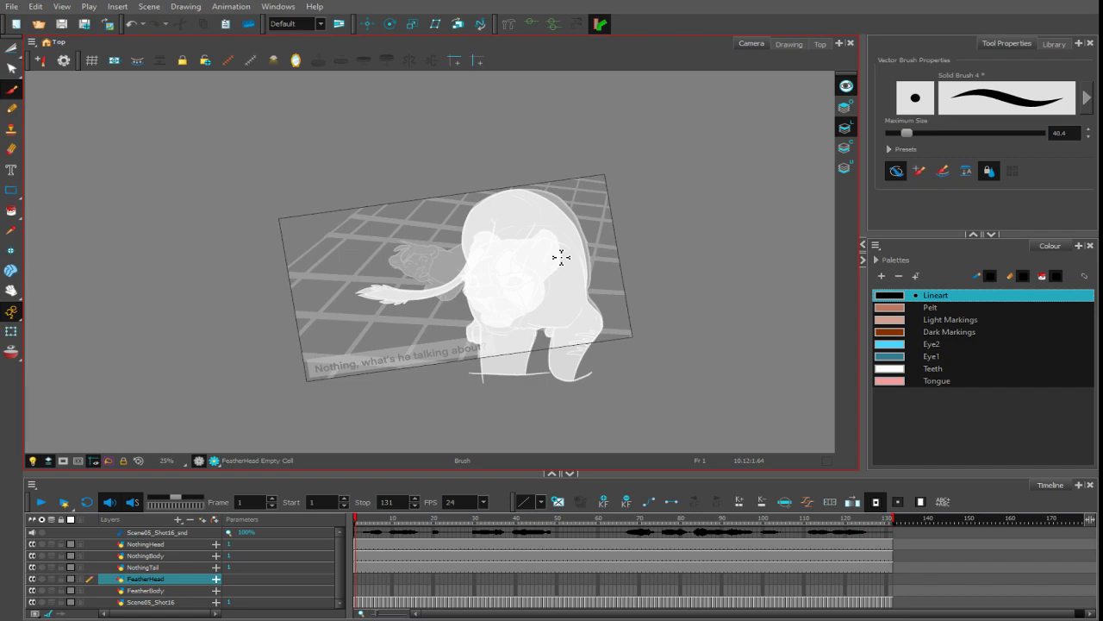
pyautogui.scroll(1, 561, 257)
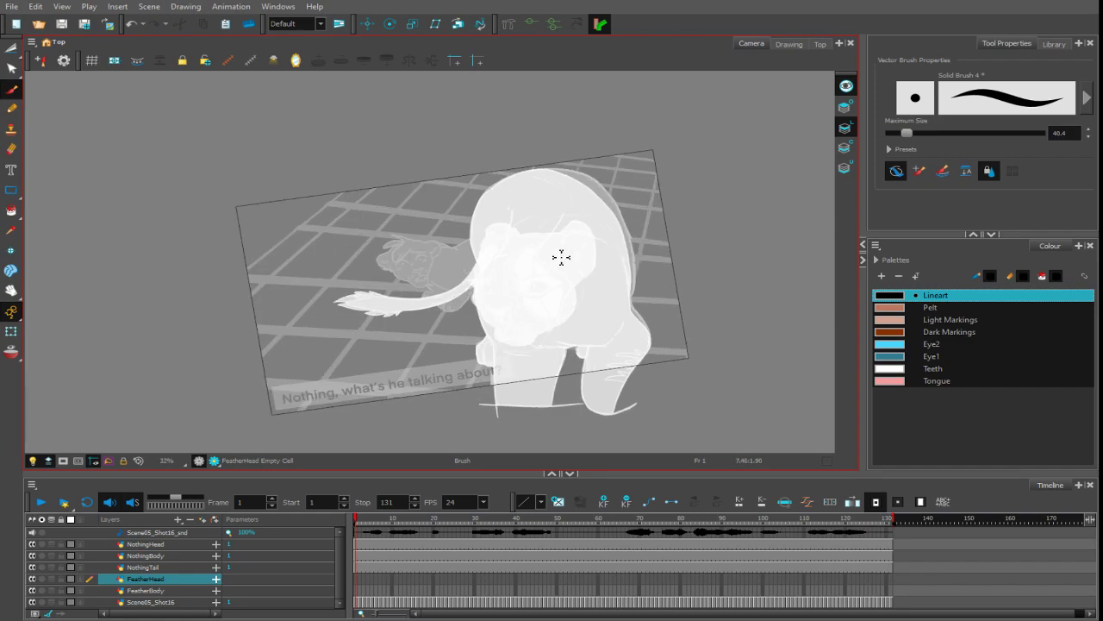
pyautogui.scroll(4, 561, 257)
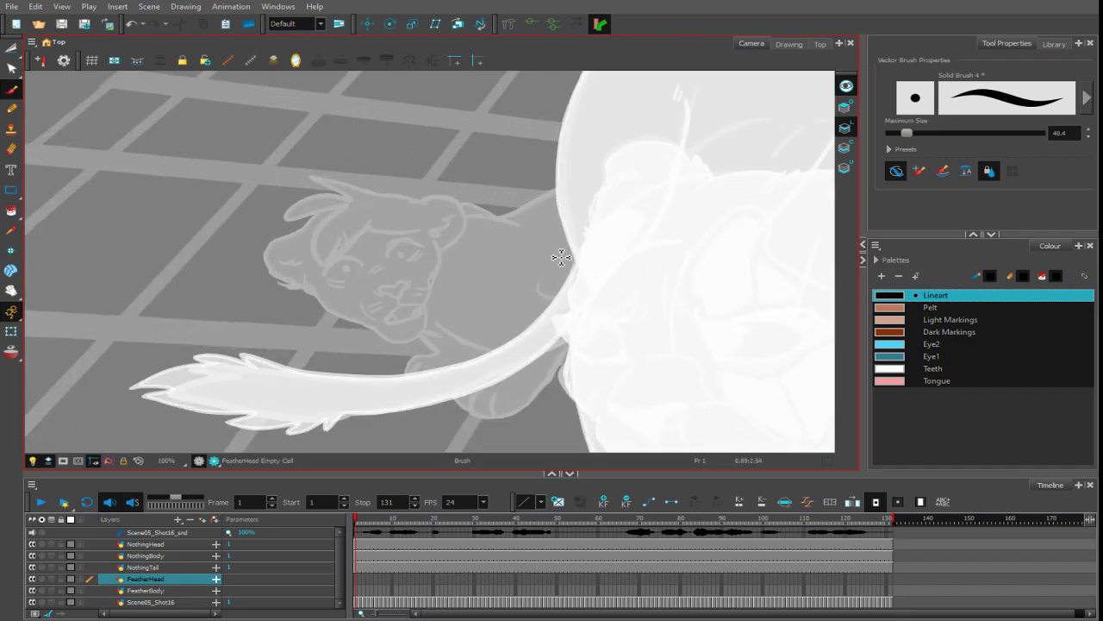
# - Reduce the brush size to 18.4 and ink the upper and lower lids of the eye nearer the big cat
pyautogui.press('space')
pyautogui.moveTo(542, 276); pyautogui.dragTo(574, 261)
pyautogui.scroll(4, 574, 261)
pyautogui.moveTo(517, 177); pyautogui.dragTo(672, 158)
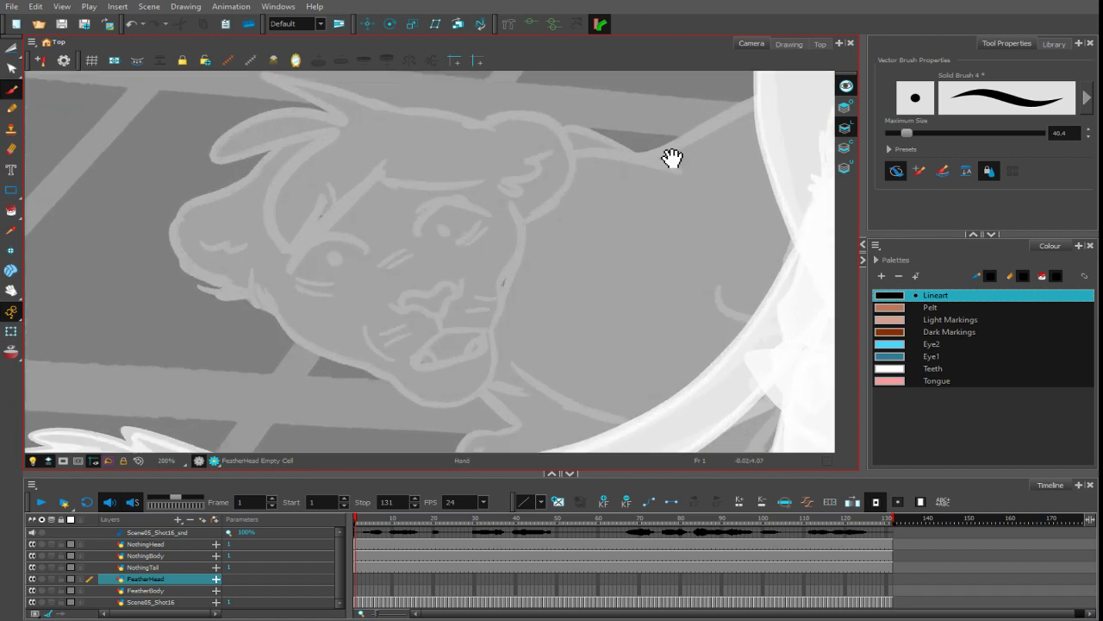
pyautogui.moveTo(482, 229)
pyautogui.mouseDown()
pyautogui.moveTo(485, 265)
pyautogui.moveTo(502, 240)
pyautogui.moveTo(561, 244)
pyautogui.mouseUp()
pyautogui.hotkey('ctrl', 'z')
pyautogui.moveTo(907, 134); pyautogui.dragTo(899, 135)
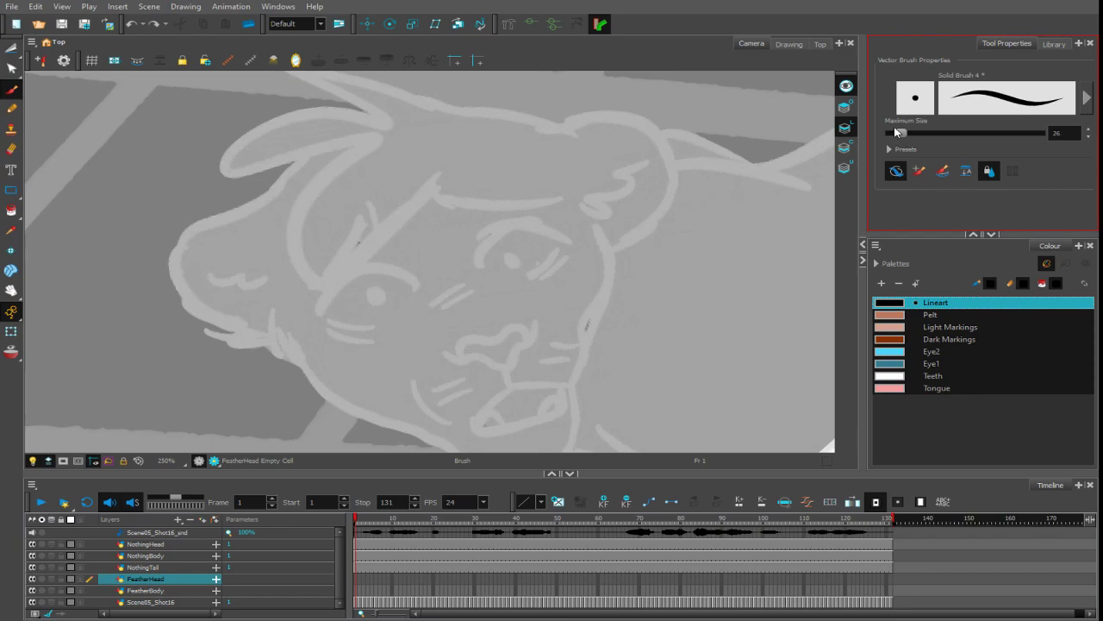
pyautogui.moveTo(481, 269)
pyautogui.mouseDown()
pyautogui.moveTo(507, 233)
pyautogui.moveTo(554, 233)
pyautogui.moveTo(522, 282)
pyautogui.moveTo(490, 281)
pyautogui.mouseUp()
pyautogui.hotkey('ctrl', 'z')
pyautogui.moveTo(902, 136); pyautogui.dragTo(898, 135)
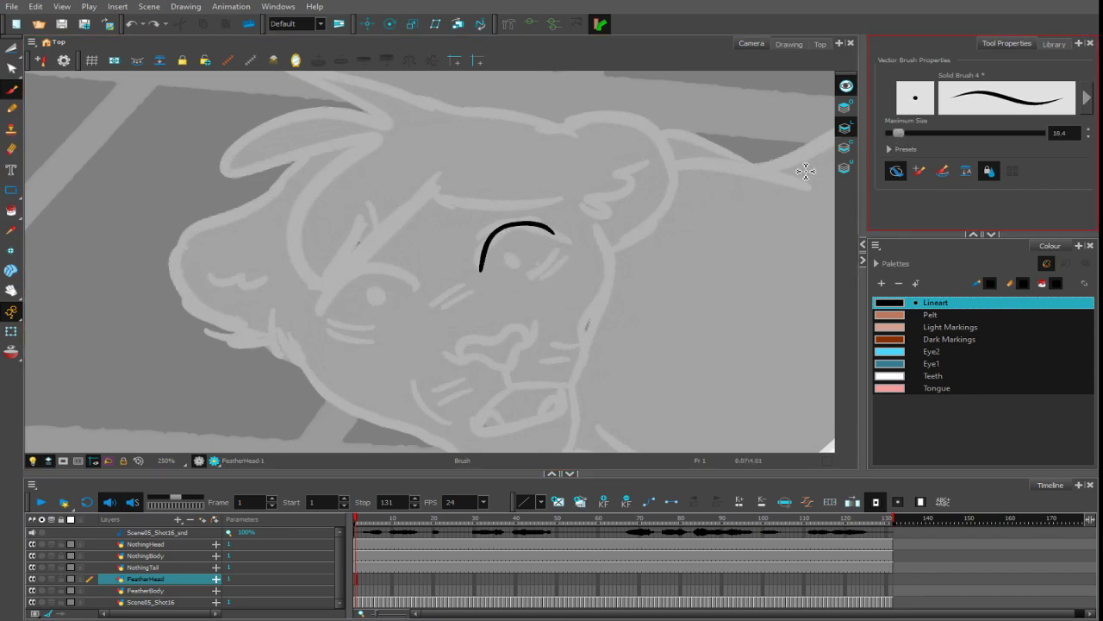
pyautogui.moveTo(496, 277)
pyautogui.mouseDown()
pyautogui.moveTo(543, 274)
pyautogui.moveTo(554, 234)
pyautogui.mouseUp()
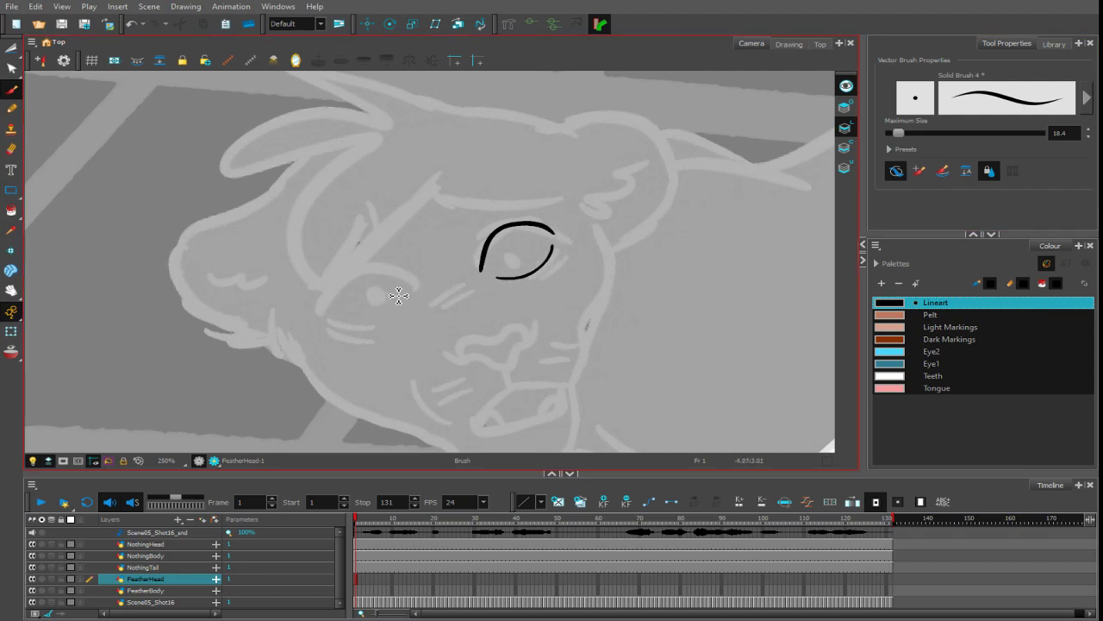
# - Ink the lids of the small cat's other eye, both slanted brows and a round pupil outline in each eye
pyautogui.moveTo(420, 292)
pyautogui.mouseDown()
pyautogui.moveTo(347, 274)
pyautogui.moveTo(331, 317)
pyautogui.moveTo(373, 234)
pyautogui.mouseUp()
pyautogui.hotkey('ctrl', 'z')
pyautogui.moveTo(309, 294); pyautogui.dragTo(388, 226)
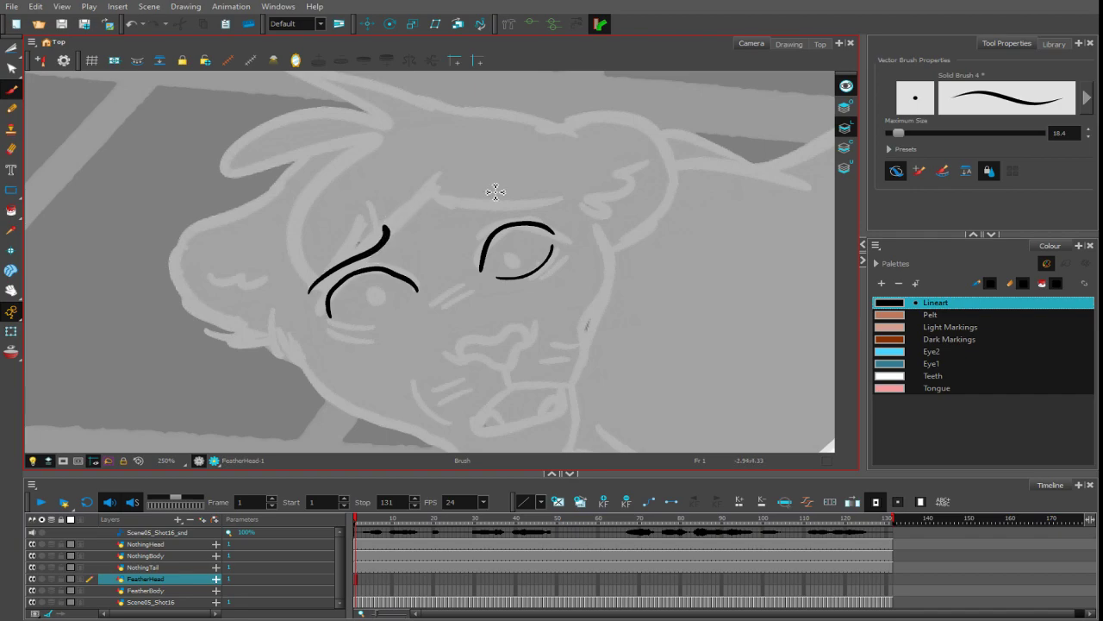
pyautogui.moveTo(558, 218); pyautogui.dragTo(449, 222)
pyautogui.moveTo(379, 284)
pyautogui.mouseDown()
pyautogui.moveTo(377, 313)
pyautogui.moveTo(379, 281)
pyautogui.mouseUp()
pyautogui.moveTo(504, 265)
pyautogui.mouseDown()
pyautogui.moveTo(515, 241)
pyautogui.moveTo(515, 259)
pyautogui.mouseUp()
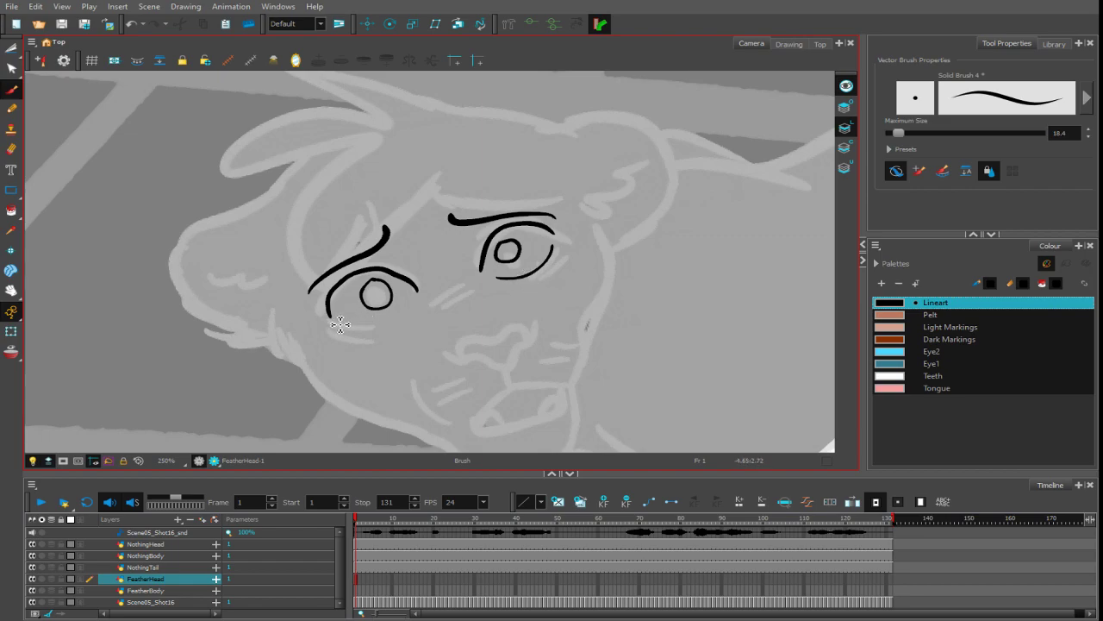
pyautogui.moveTo(340, 324)
pyautogui.mouseDown()
pyautogui.moveTo(392, 321)
pyautogui.moveTo(418, 298)
pyautogui.mouseUp()
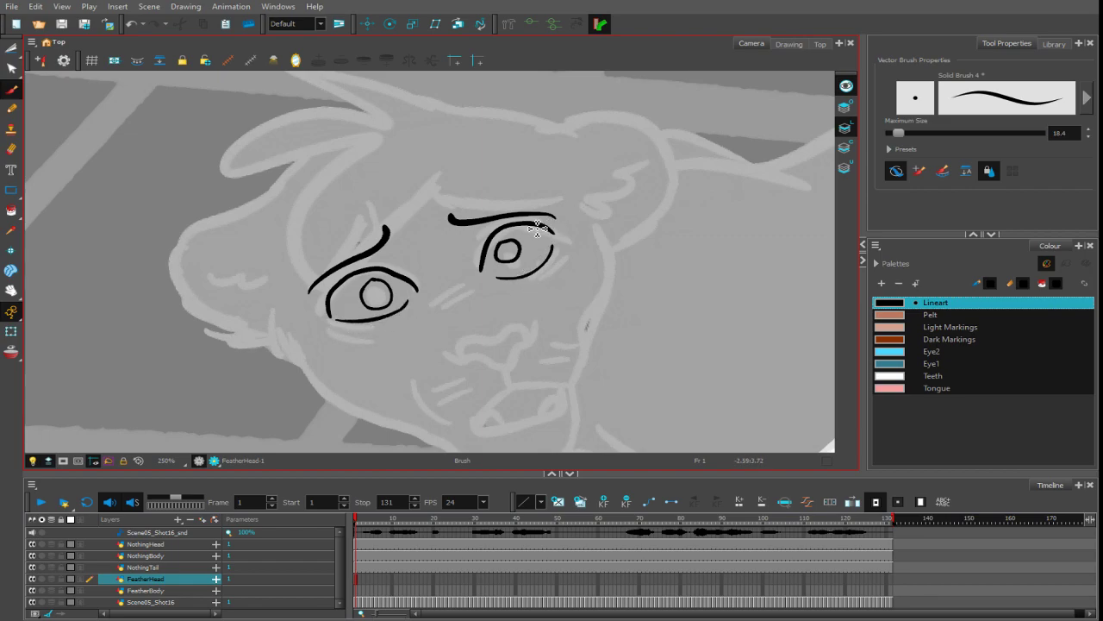
# - Outline the small corner shapes at the inner and outer ends of both eyes
pyautogui.moveTo(556, 232); pyautogui.dragTo(573, 234)
pyautogui.moveTo(486, 272); pyautogui.dragTo(515, 276)
pyautogui.hotkey('ctrl', 'z')
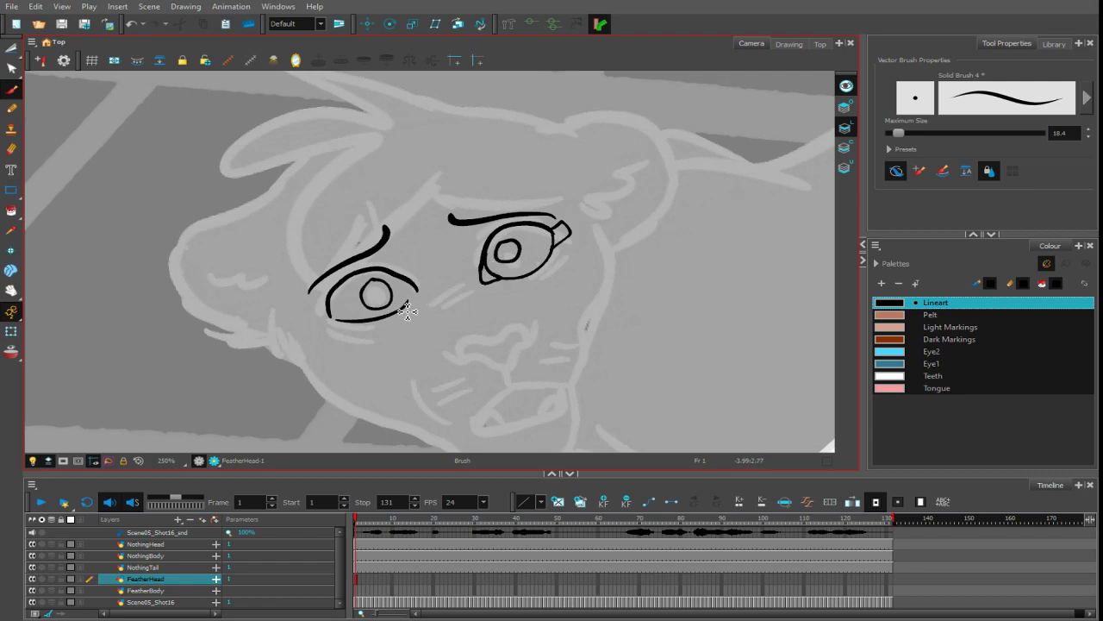
pyautogui.moveTo(407, 312); pyautogui.dragTo(415, 287)
pyautogui.moveTo(319, 321); pyautogui.dragTo(344, 321)
pyautogui.hotkey('ctrl', 'z')
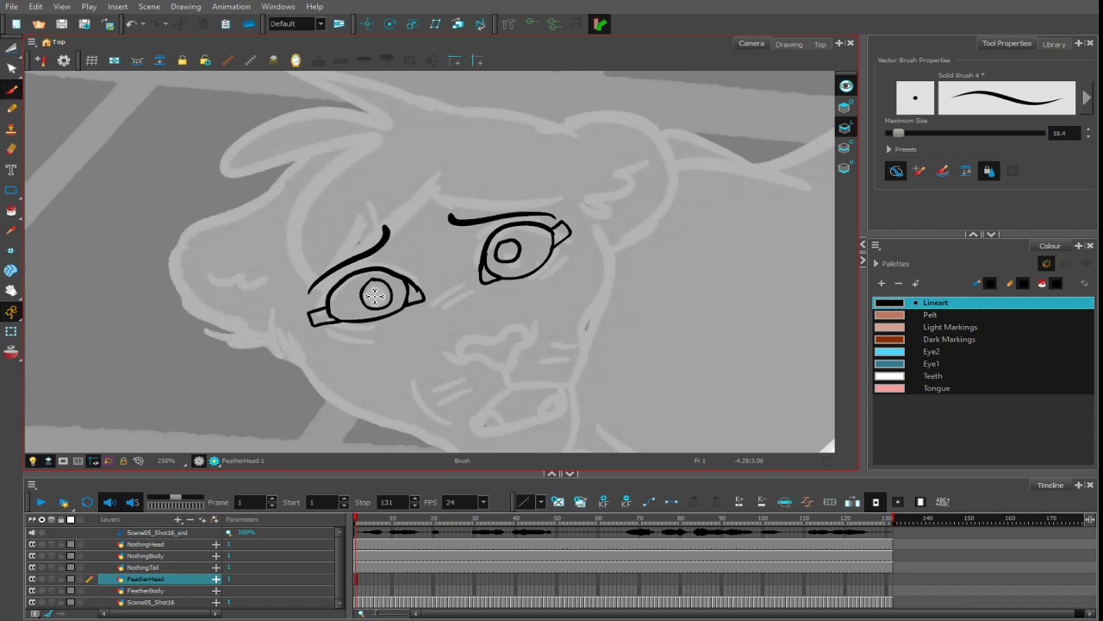
# - Ink the frown creases between the brows and a short curved line on the nose bridge
pyautogui.moveTo(401, 224)
pyautogui.mouseDown()
pyautogui.moveTo(400, 238)
pyautogui.moveTo(444, 235)
pyautogui.mouseUp()
pyautogui.moveTo(418, 198)
pyautogui.mouseDown()
pyautogui.moveTo(431, 246)
pyautogui.moveTo(474, 229)
pyautogui.mouseUp()
pyautogui.scroll(1, 519, 230)
pyautogui.scroll(1, 519, 230)
# - Outline the nose, add the second bridge line above it and start the short lines below it
pyautogui.moveTo(529, 296)
pyautogui.mouseDown()
pyautogui.moveTo(470, 304)
pyautogui.moveTo(500, 328)
pyautogui.moveTo(515, 299)
pyautogui.moveTo(495, 343)
pyautogui.mouseUp()
pyautogui.hotkey('ctrl', 'z')
pyautogui.moveTo(550, 286)
pyautogui.mouseDown()
pyautogui.moveTo(522, 353)
pyautogui.moveTo(498, 343)
pyautogui.mouseUp()
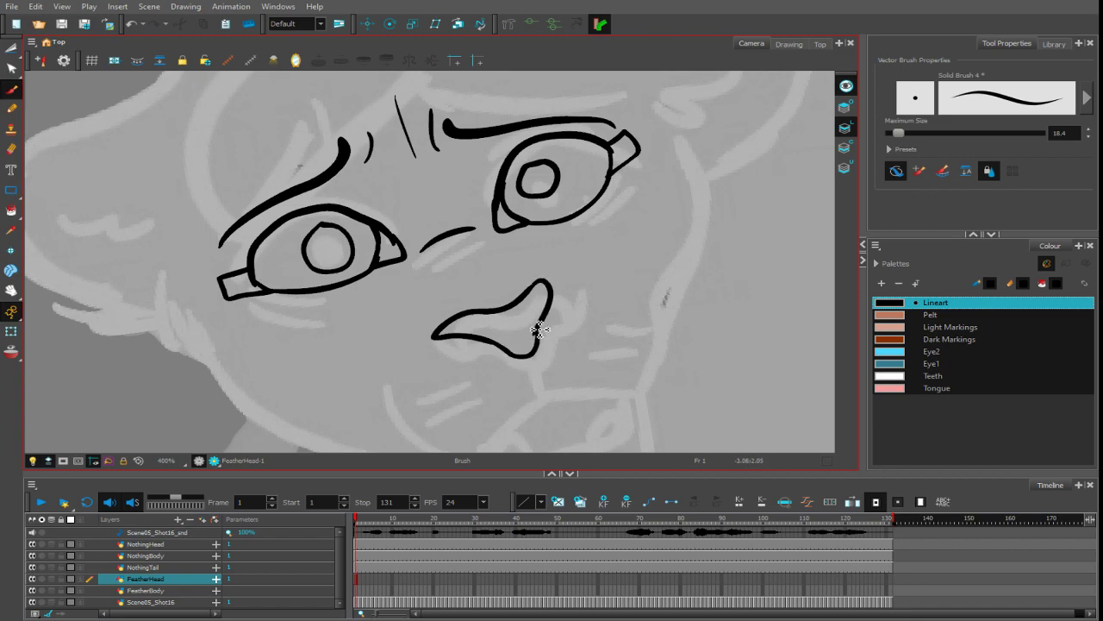
pyautogui.moveTo(482, 231); pyautogui.dragTo(539, 272)
pyautogui.moveTo(593, 319); pyautogui.dragTo(576, 226)
pyautogui.moveTo(508, 282); pyautogui.dragTo(513, 304)
pyautogui.moveTo(517, 280)
pyautogui.mouseDown()
pyautogui.moveTo(522, 310)
pyautogui.moveTo(536, 303)
pyautogui.moveTo(492, 382)
pyautogui.mouseUp()
pyautogui.hotkey('ctrl', 'z')
pyautogui.hotkey('ctrl', 'z')
pyautogui.hotkey('ctrl', 'z')
pyautogui.hotkey('ctrl', 'z')
pyautogui.hotkey('ctrl', 'z')
pyautogui.hotkey('ctrl', 'z')
pyautogui.hotkey('ctrl', 'z')
# - Ink the open mouth's outline with two upper lip lines running from under the nose and a closing lower edge
pyautogui.moveTo(519, 311); pyautogui.dragTo(486, 395)
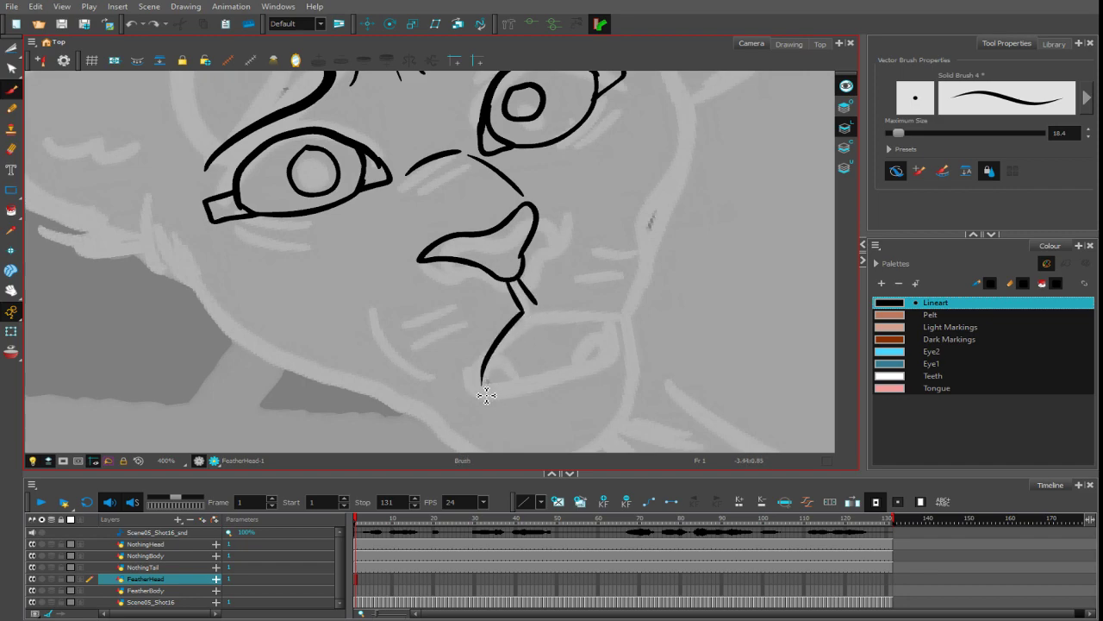
pyautogui.moveTo(531, 301); pyautogui.dragTo(605, 365)
pyautogui.hotkey('ctrl', 'z')
pyautogui.moveTo(529, 300); pyautogui.dragTo(610, 338)
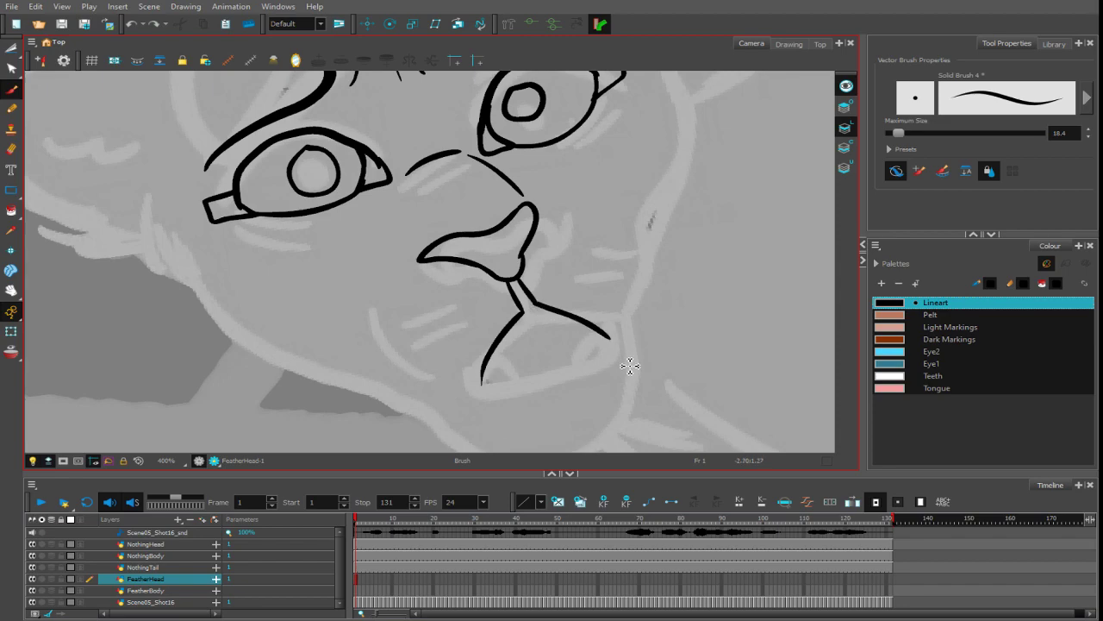
pyautogui.moveTo(485, 378)
pyautogui.mouseDown()
pyautogui.moveTo(495, 390)
pyautogui.moveTo(613, 339)
pyautogui.mouseUp()
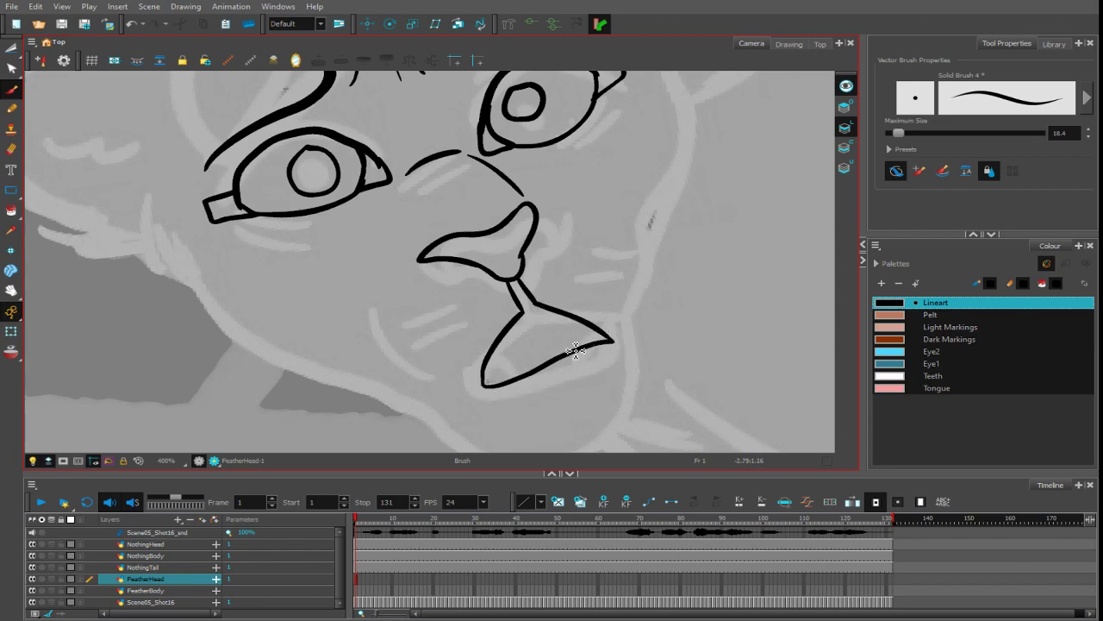
# - Draw the teeth and inner lines inside the mouth, and outline the lower lip beneath it
pyautogui.moveTo(500, 384)
pyautogui.mouseDown()
pyautogui.moveTo(508, 353)
pyautogui.moveTo(528, 372)
pyautogui.moveTo(578, 343)
pyautogui.moveTo(524, 356)
pyautogui.moveTo(541, 360)
pyautogui.moveTo(584, 336)
pyautogui.mouseUp()
pyautogui.hotkey('ctrl', 'z')
pyautogui.hotkey('ctrl', 'z')
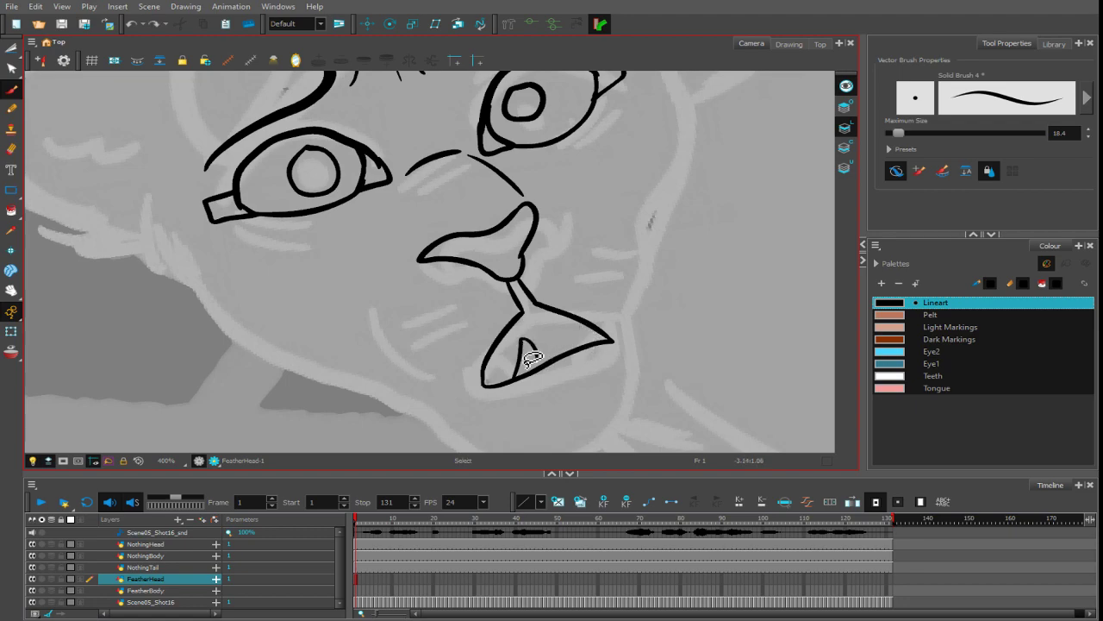
pyautogui.moveTo(516, 379)
pyautogui.mouseDown()
pyautogui.moveTo(522, 348)
pyautogui.moveTo(534, 361)
pyautogui.moveTo(585, 349)
pyautogui.moveTo(575, 323)
pyautogui.moveTo(603, 341)
pyautogui.mouseUp()
pyautogui.moveTo(501, 373); pyautogui.dragTo(484, 380)
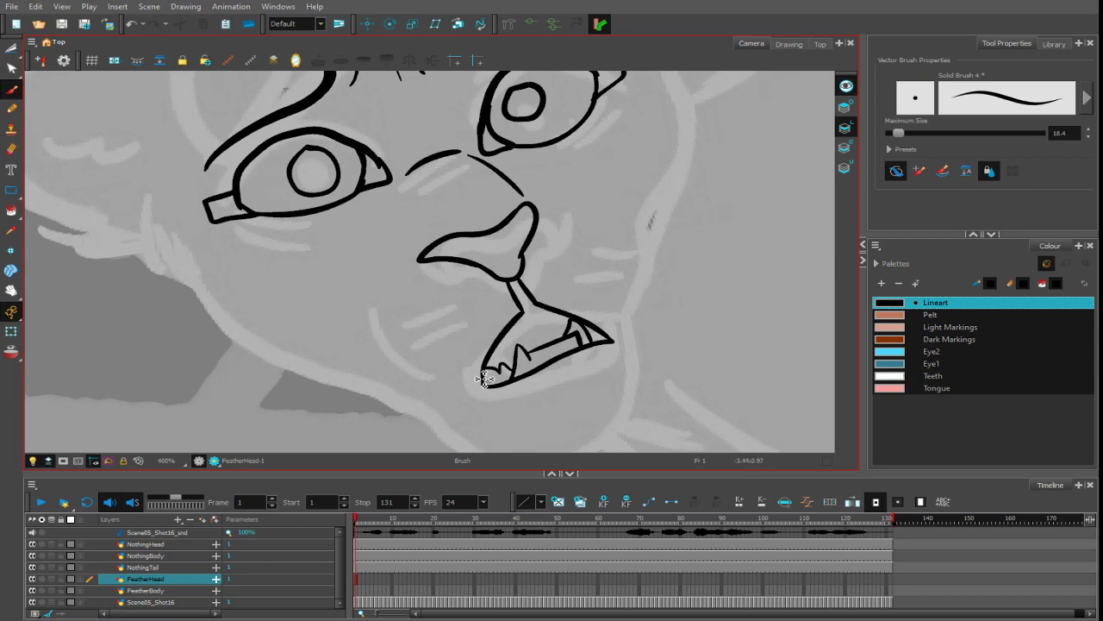
pyautogui.moveTo(516, 337)
pyautogui.mouseDown()
pyautogui.moveTo(548, 343)
pyautogui.moveTo(569, 324)
pyautogui.mouseUp()
pyautogui.moveTo(620, 354)
pyautogui.mouseDown()
pyautogui.moveTo(534, 393)
pyautogui.moveTo(485, 388)
pyautogui.mouseUp()
# - Fill the nose, the dark mouth interior and the lower lip with the Lineart colour
pyautogui.hotkey('alt', 'i')
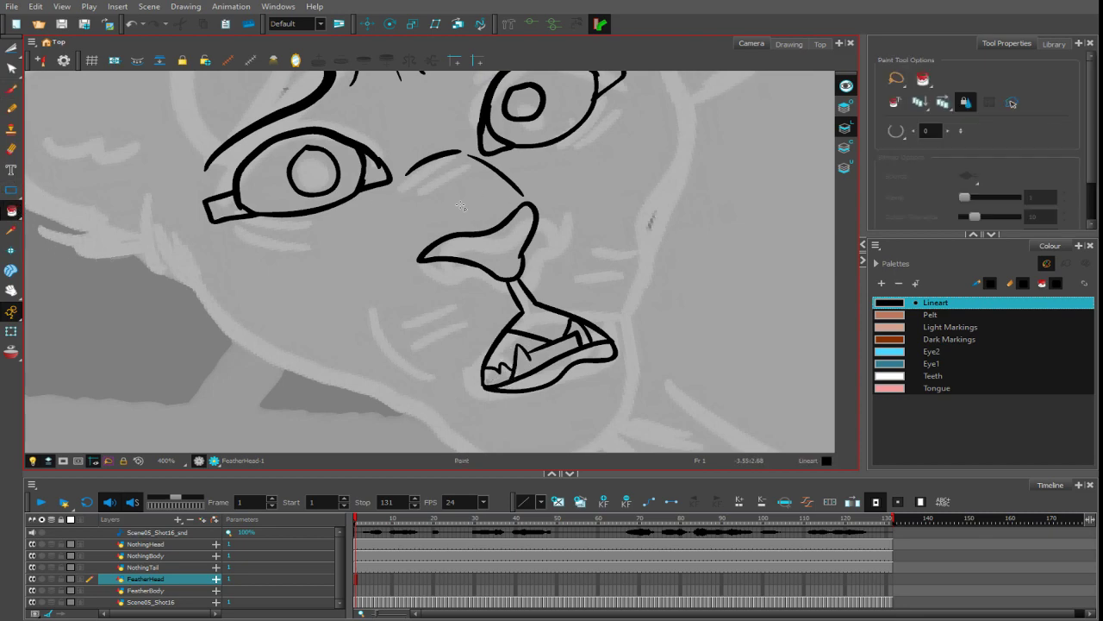
pyautogui.click(504, 253)
pyautogui.click(548, 317)
pyautogui.click(580, 362)
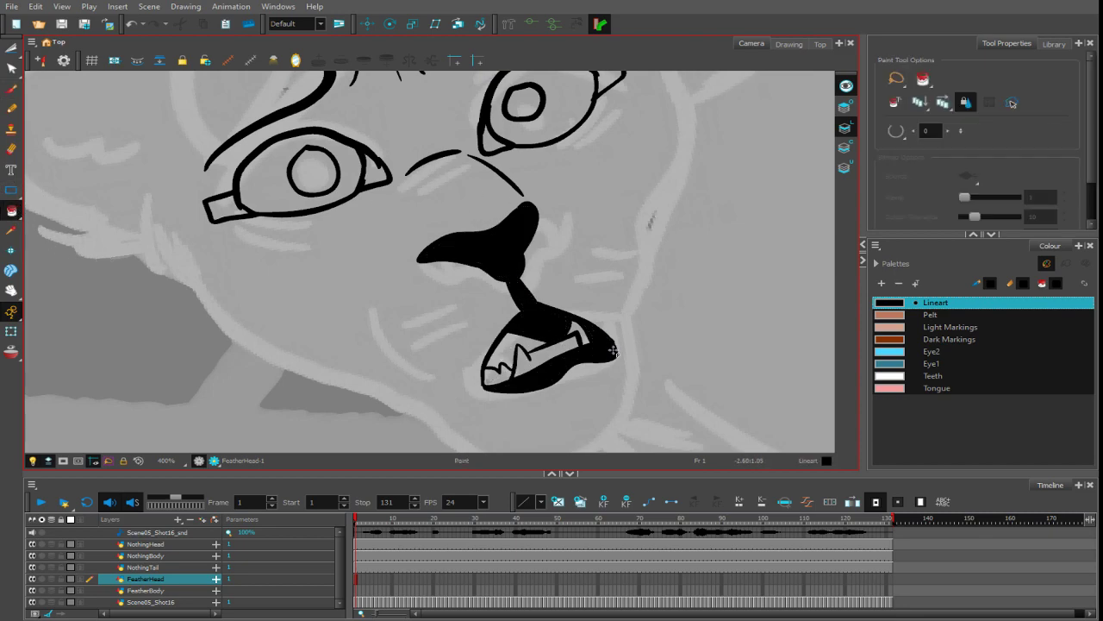
# - Ink a curved muzzle contour on each side of the nose and mouth with the brush
pyautogui.press('2')
pyautogui.press('2')
pyautogui.moveTo(640, 247); pyautogui.dragTo(626, 271)
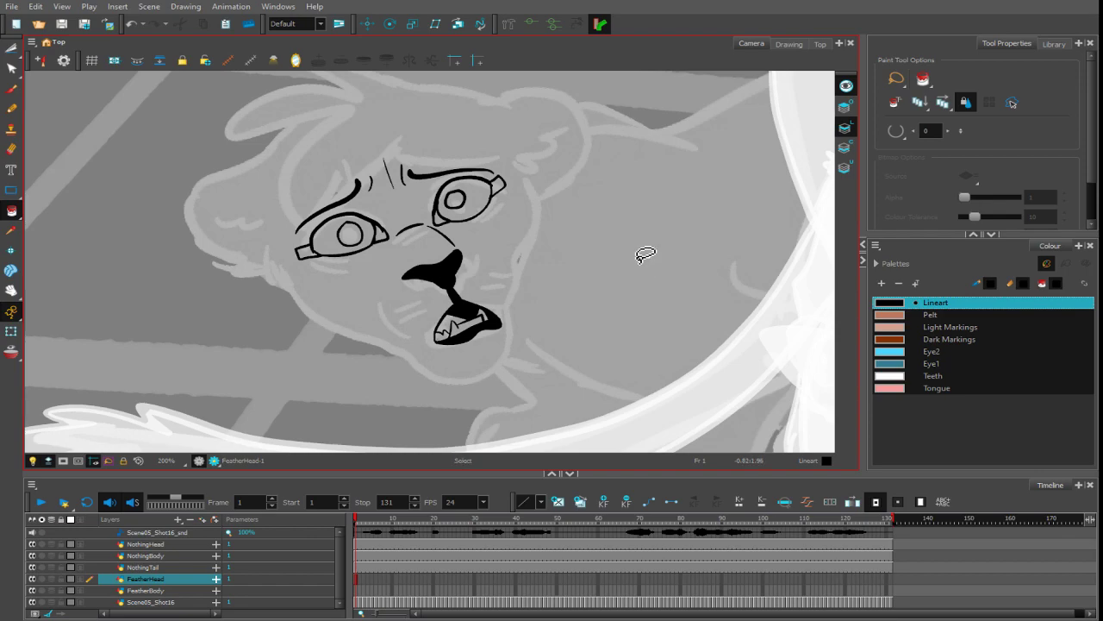
pyautogui.press('1')
pyautogui.press('1')
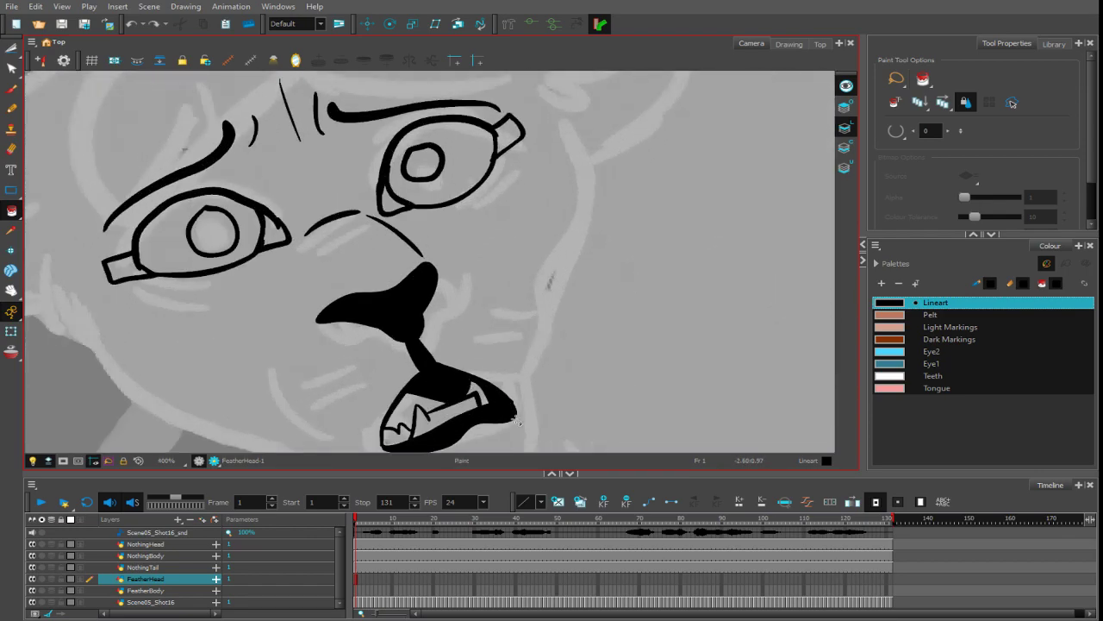
pyautogui.click(11, 90)
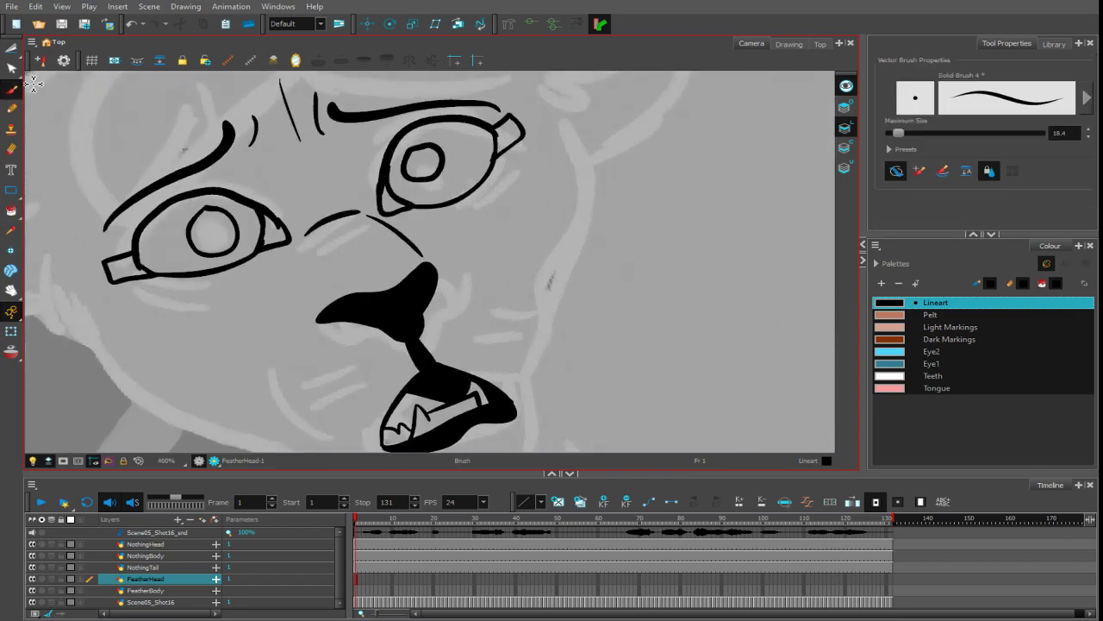
pyautogui.moveTo(326, 362)
pyautogui.mouseDown()
pyautogui.moveTo(354, 289)
pyautogui.moveTo(355, 361)
pyautogui.mouseUp()
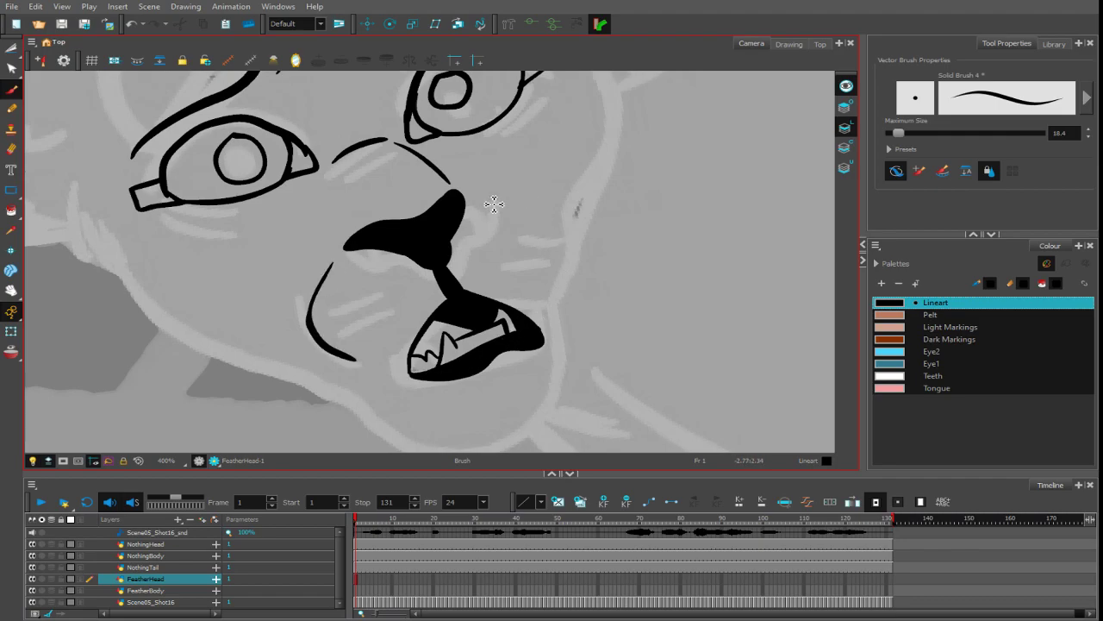
pyautogui.scroll(-5, 560, 323)
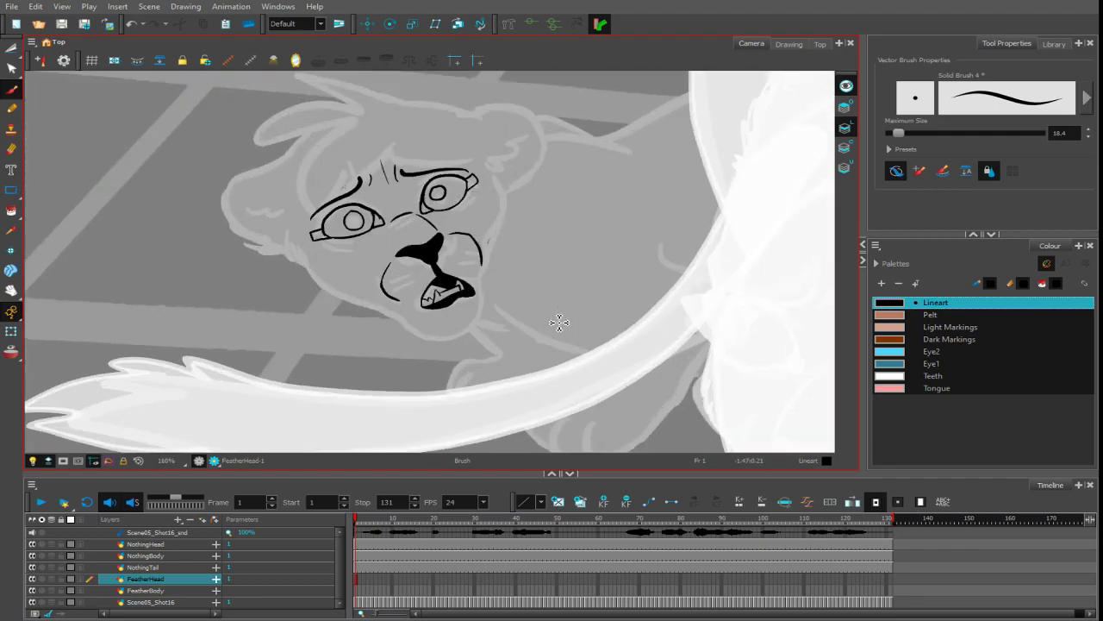
# - Fill both pupils and the corner shapes of both eyes with the Lineart colour
pyautogui.scroll(2, 559, 322)
pyautogui.click(11, 210)
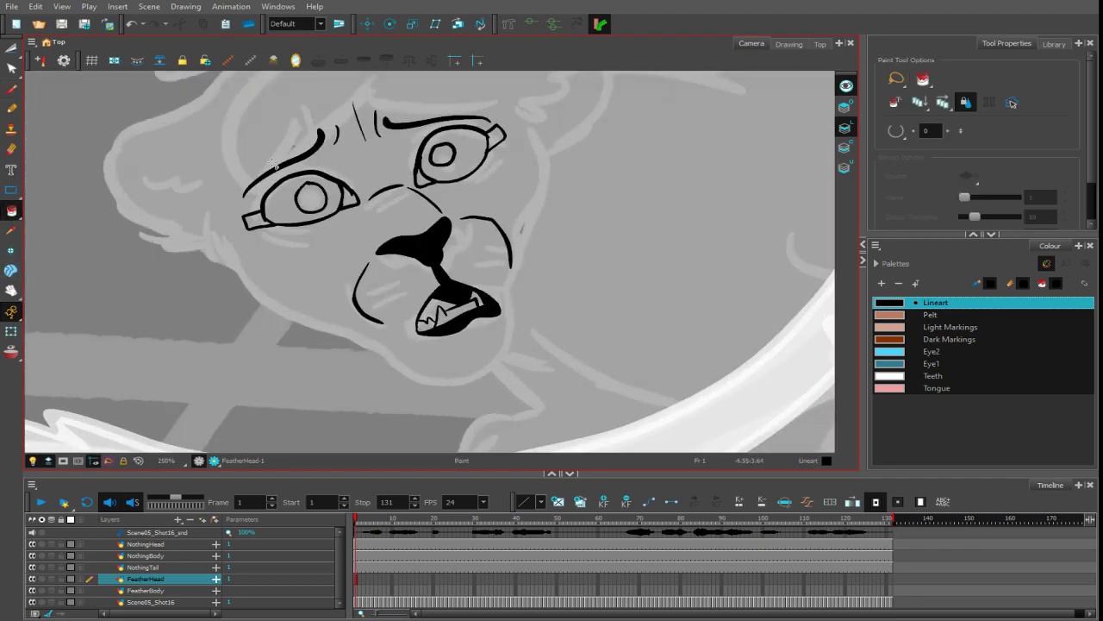
pyautogui.click(302, 204)
pyautogui.click(445, 155)
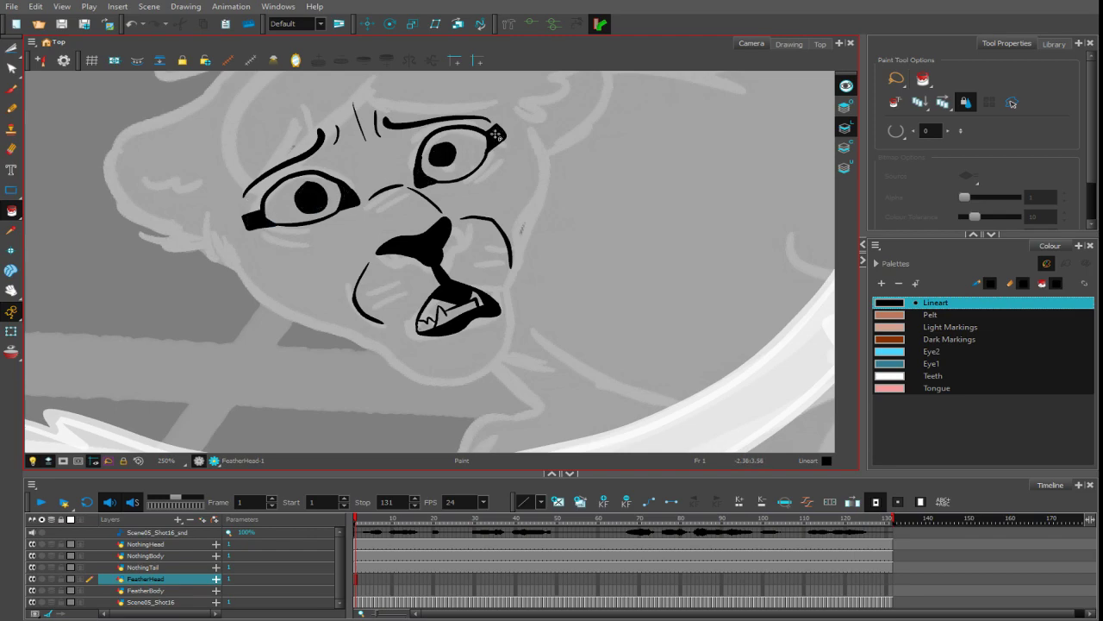
pyautogui.scroll(-4, 492, 138)
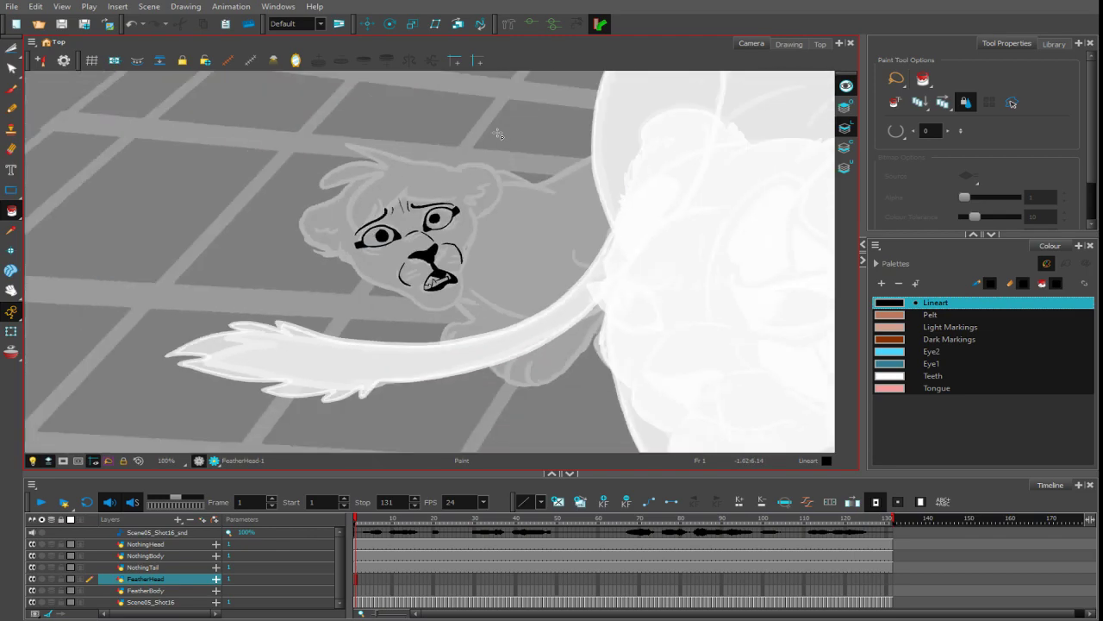
# - Ink the cheek contours on both sides of the small cat's face with overlapping fur strokes
pyautogui.scroll(4, 498, 134)
pyautogui.hotkey('alt', 'b')
pyautogui.scroll(1, 566, 124)
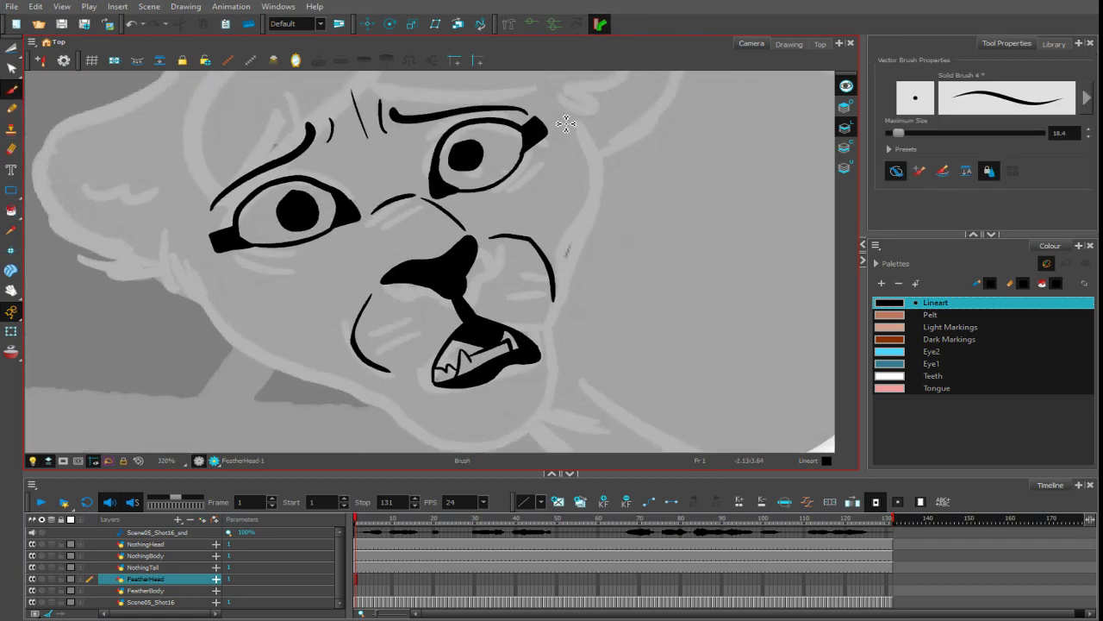
pyautogui.moveTo(566, 124)
pyautogui.mouseDown()
pyautogui.moveTo(605, 201)
pyautogui.moveTo(608, 234)
pyautogui.moveTo(557, 298)
pyautogui.mouseUp()
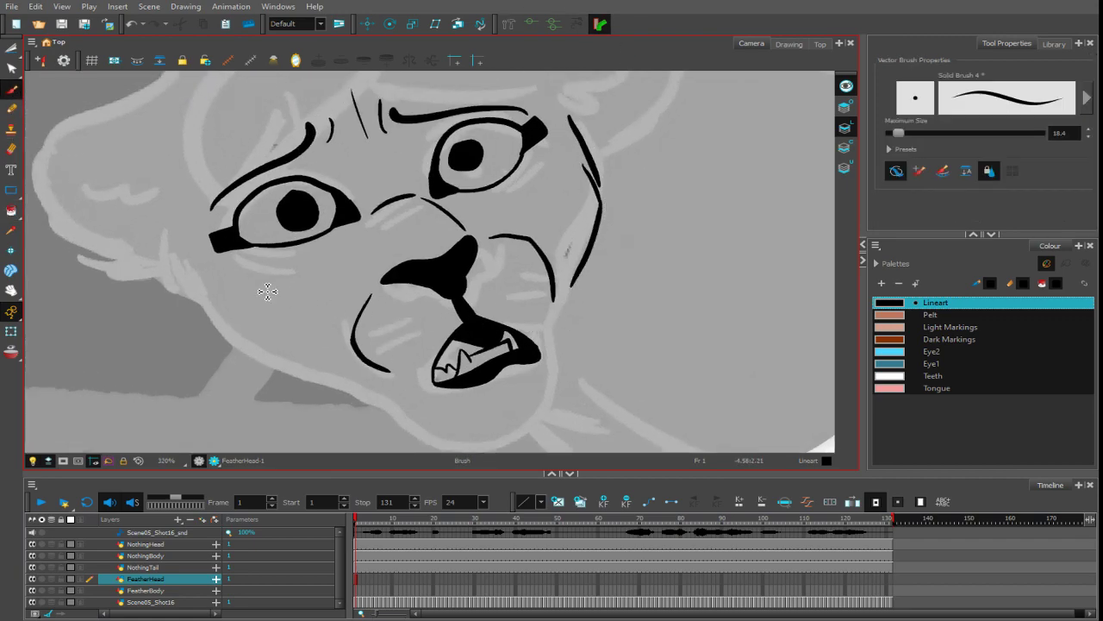
pyautogui.moveTo(191, 260)
pyautogui.mouseDown()
pyautogui.moveTo(261, 372)
pyautogui.moveTo(252, 350)
pyautogui.moveTo(271, 376)
pyautogui.moveTo(357, 394)
pyautogui.mouseUp()
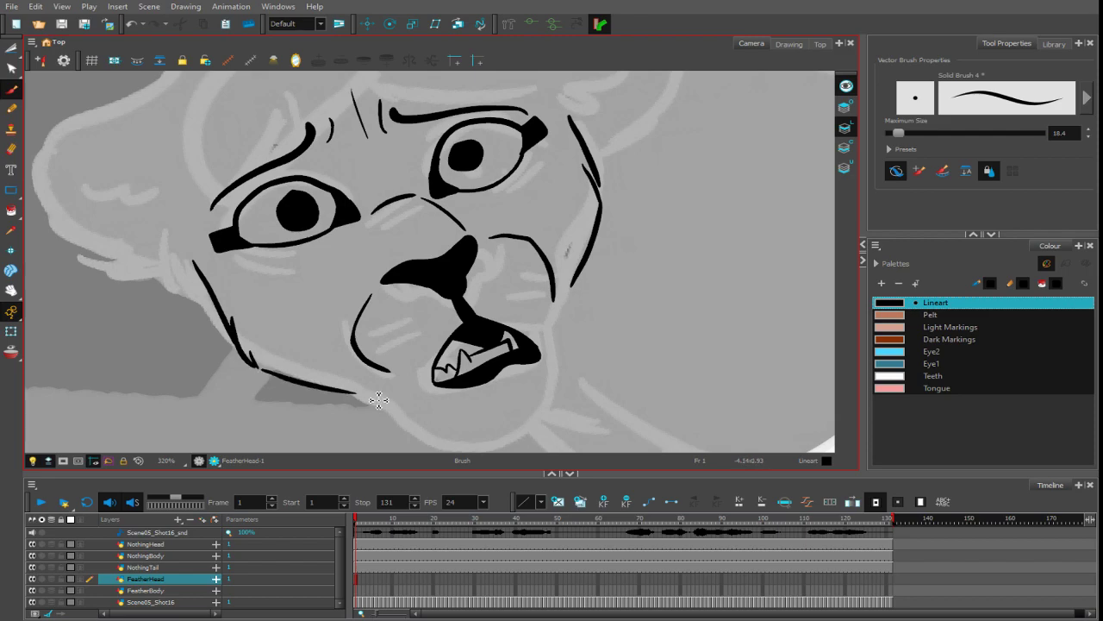
# - Ink the chin outline and the short jaw strokes linking it to the cheeks
pyautogui.moveTo(566, 399)
pyautogui.mouseDown()
pyautogui.moveTo(544, 340)
pyautogui.moveTo(559, 384)
pyautogui.mouseUp()
pyautogui.moveTo(420, 387)
pyautogui.mouseDown()
pyautogui.moveTo(432, 411)
pyautogui.moveTo(536, 401)
pyautogui.mouseUp()
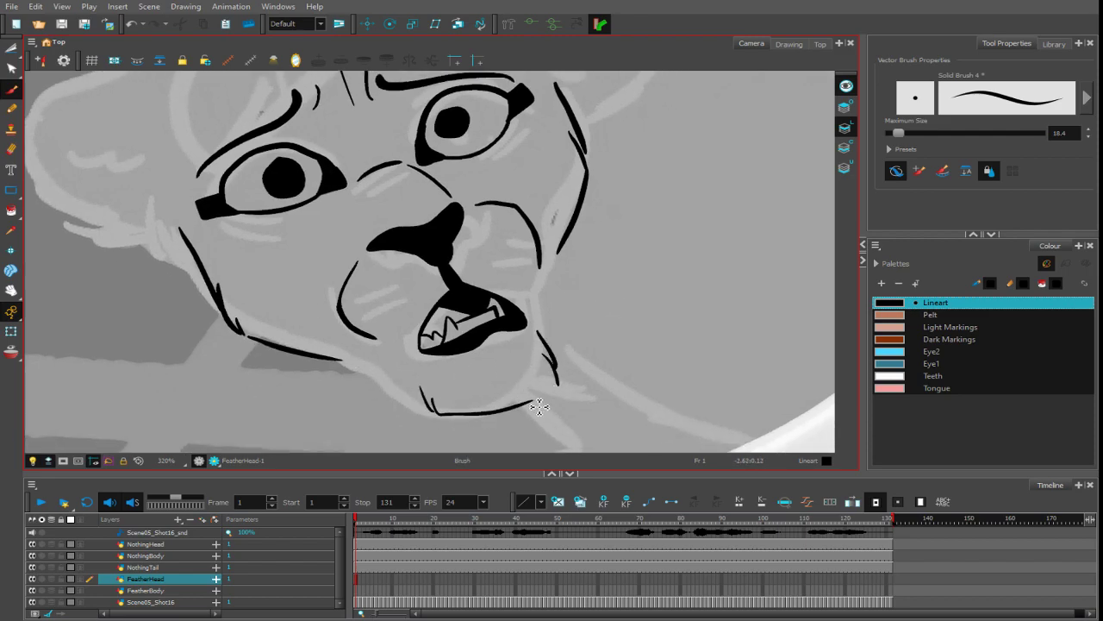
pyautogui.moveTo(557, 276); pyautogui.dragTo(551, 306)
pyautogui.hotkey('ctrl', 'z')
pyautogui.moveTo(349, 366); pyautogui.dragTo(403, 384)
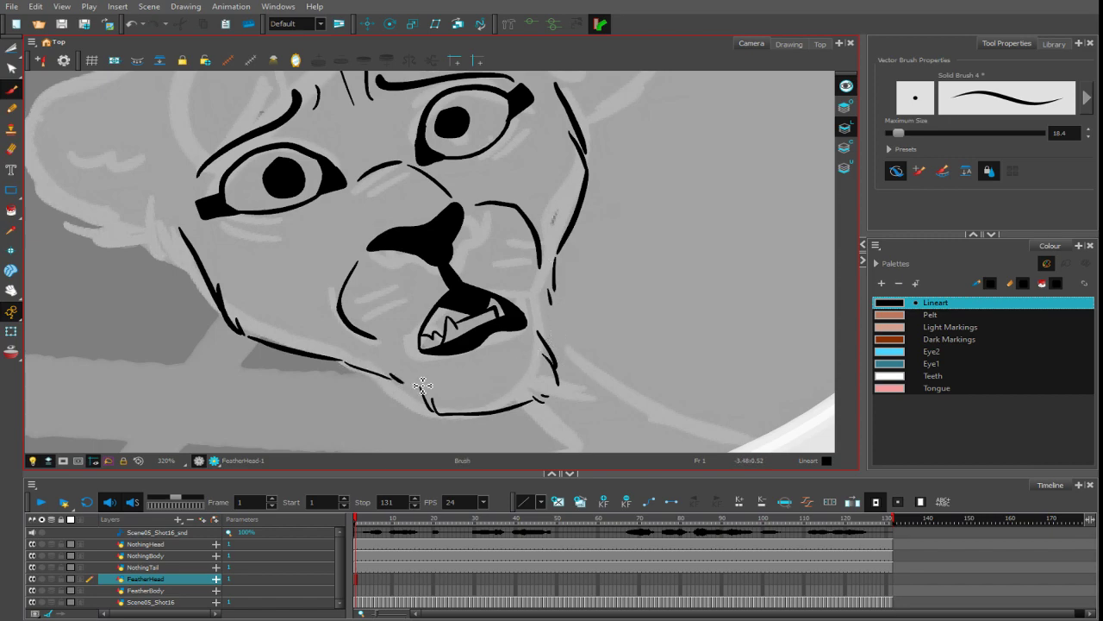
# - Ink the outline of the small cat's right-hand ear, with fur tufts where it meets the head
pyautogui.press('1')
pyautogui.press('1')
pyautogui.moveTo(611, 266); pyautogui.dragTo(628, 324)
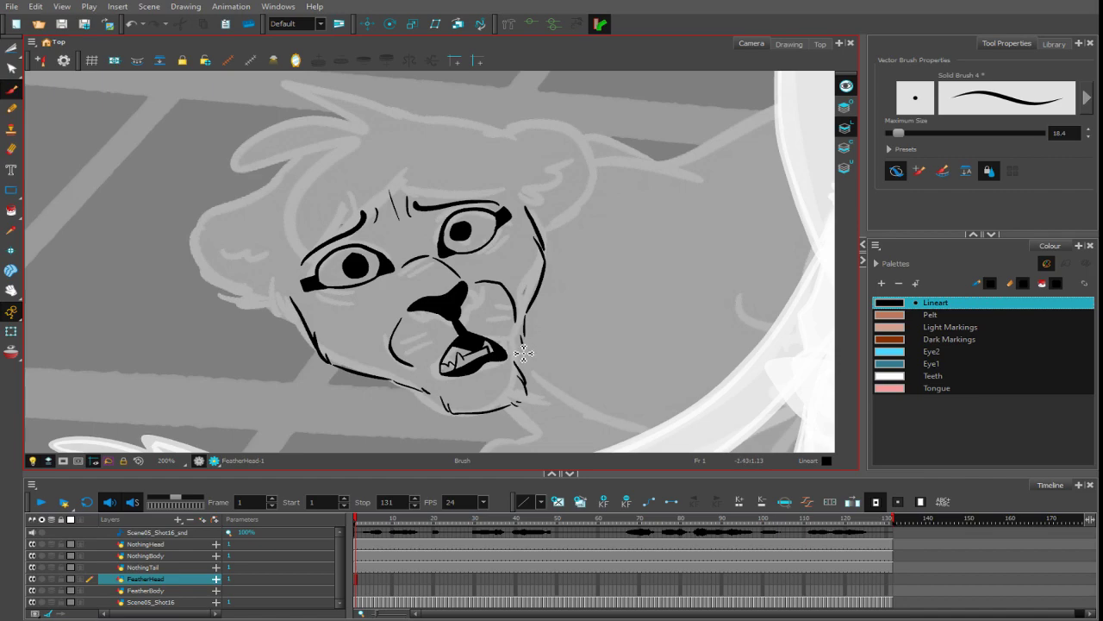
pyautogui.scroll(4, 532, 368)
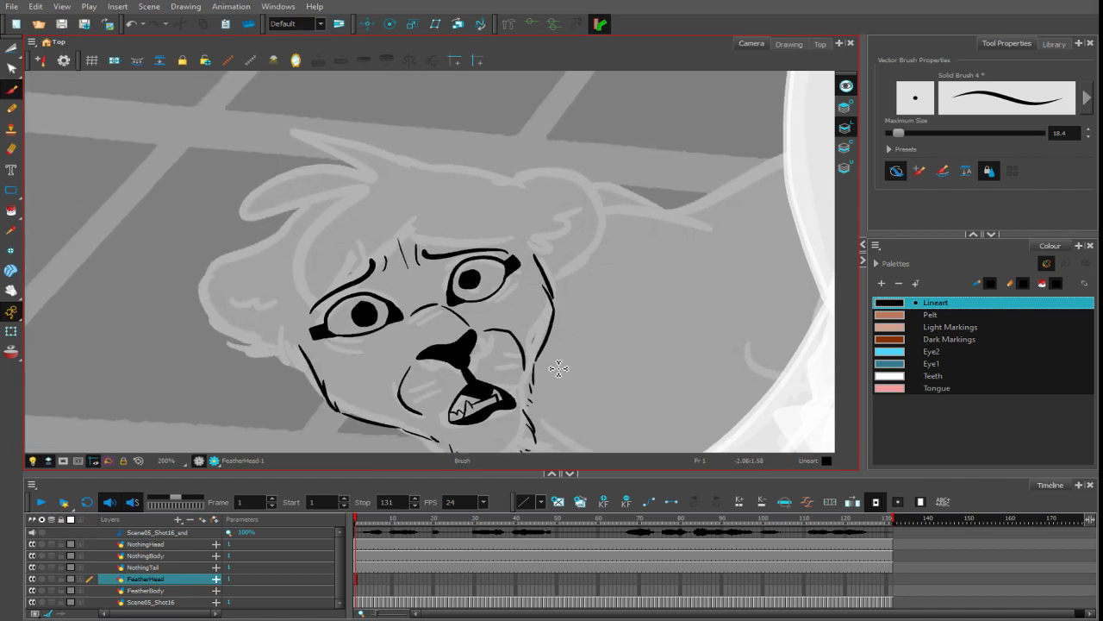
pyautogui.moveTo(499, 190); pyautogui.dragTo(636, 168)
pyautogui.hotkey('ctrl', 'z')
pyautogui.moveTo(549, 173)
pyautogui.mouseDown()
pyautogui.moveTo(709, 222)
pyautogui.moveTo(671, 329)
pyautogui.mouseUp()
pyautogui.hotkey('ctrl', 'z')
pyautogui.moveTo(567, 185)
pyautogui.mouseDown()
pyautogui.moveTo(595, 164)
pyautogui.moveTo(646, 166)
pyautogui.moveTo(697, 284)
pyautogui.moveTo(612, 369)
pyautogui.mouseUp()
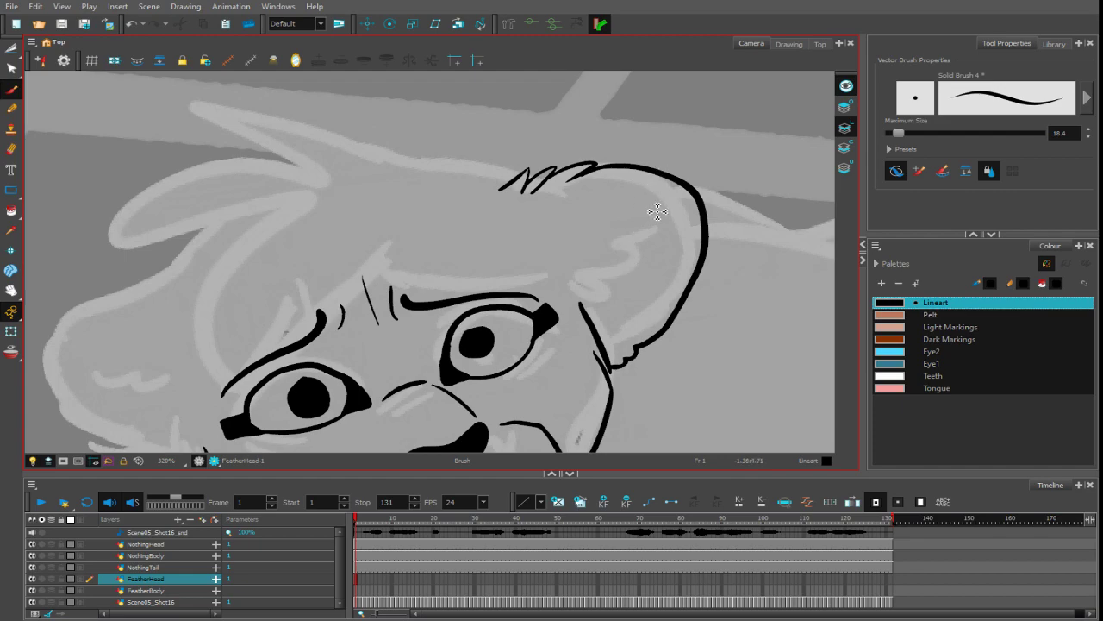
# - Ink the scalloped inner-ear fur and the short fur strokes beside it in the right-hand ear
pyautogui.moveTo(665, 233)
pyautogui.mouseDown()
pyautogui.moveTo(636, 226)
pyautogui.moveTo(584, 276)
pyautogui.moveTo(610, 306)
pyautogui.mouseUp()
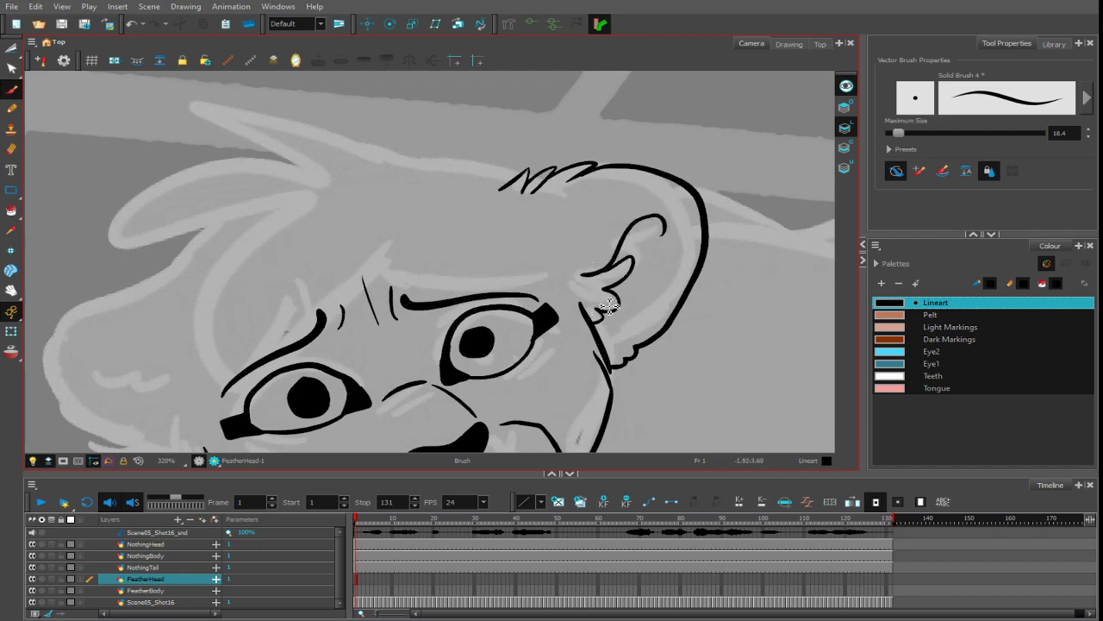
pyautogui.moveTo(666, 240)
pyautogui.mouseDown()
pyautogui.moveTo(666, 283)
pyautogui.moveTo(631, 338)
pyautogui.moveTo(608, 348)
pyautogui.mouseUp()
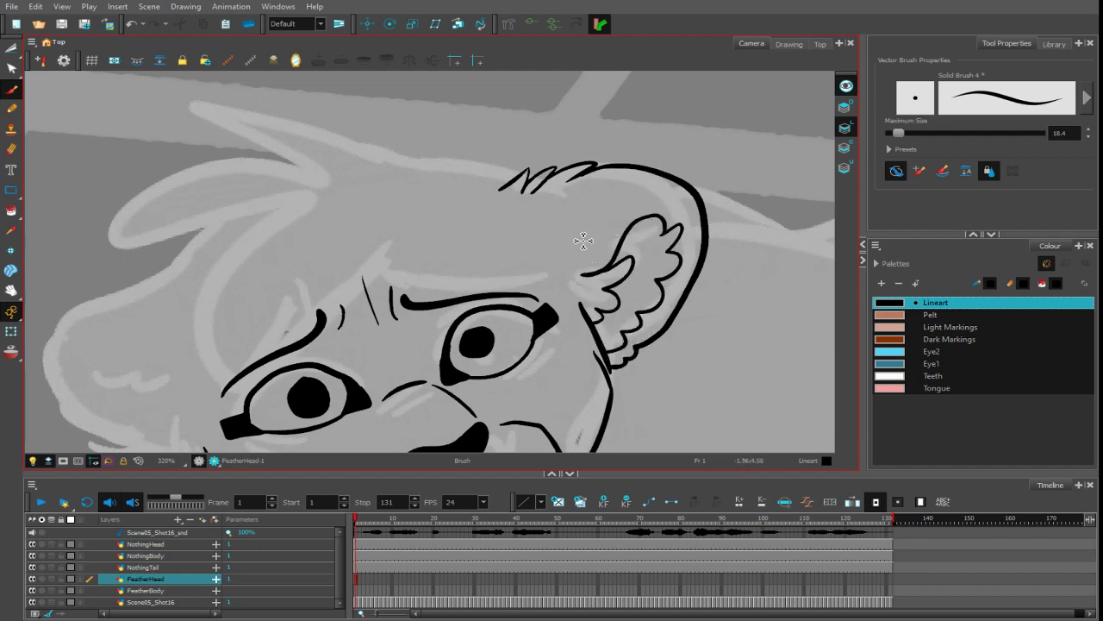
pyautogui.moveTo(566, 267)
pyautogui.mouseDown()
pyautogui.moveTo(577, 240)
pyautogui.moveTo(622, 212)
pyautogui.mouseUp()
pyautogui.moveTo(554, 182)
pyautogui.mouseDown()
pyautogui.moveTo(779, 187)
pyautogui.moveTo(696, 155)
pyautogui.moveTo(607, 159)
pyautogui.mouseUp()
pyautogui.hotkey('ctrl', 'z')
pyautogui.moveTo(739, 176)
pyautogui.mouseDown()
pyautogui.moveTo(431, 118)
pyautogui.moveTo(521, 192)
pyautogui.mouseUp()
pyautogui.hotkey('ctrl', 'z')
pyautogui.moveTo(686, 166)
pyautogui.mouseDown()
pyautogui.moveTo(479, 128)
pyautogui.moveTo(554, 179)
pyautogui.moveTo(350, 253)
pyautogui.moveTo(505, 274)
pyautogui.moveTo(407, 416)
pyautogui.moveTo(569, 298)
pyautogui.mouseUp()
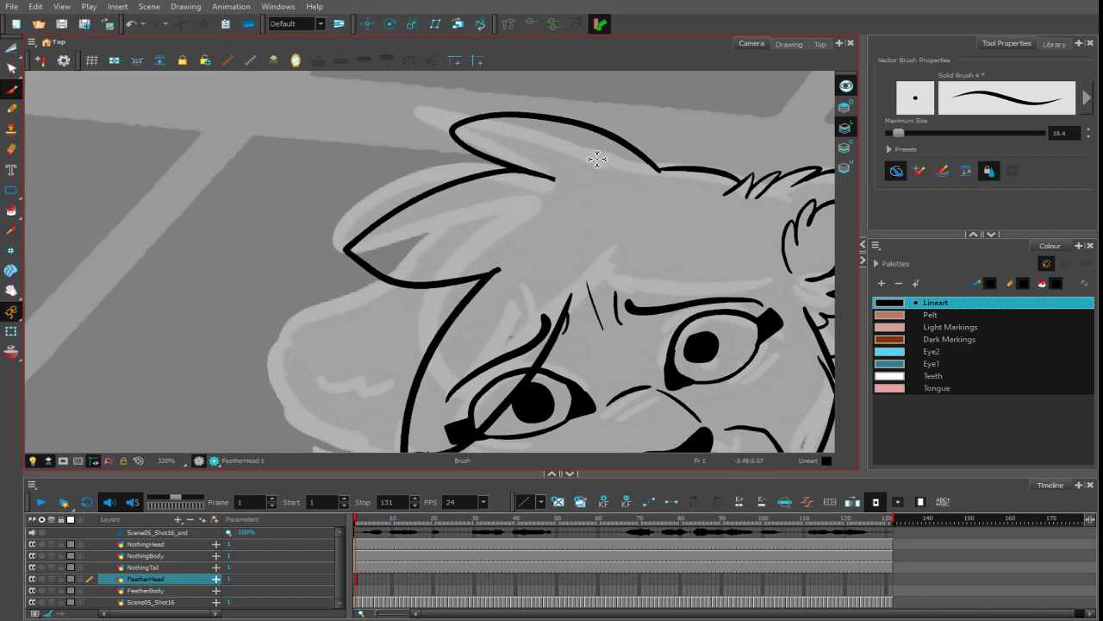
pyautogui.press('1')
pyautogui.press('1')
pyautogui.hotkey('ctrl', 'z')
pyautogui.hotkey('ctrl', 'z')
pyautogui.hotkey('ctrl', 'z')
pyautogui.hotkey('ctrl', 'z')
pyautogui.press('2')
pyautogui.press('2')
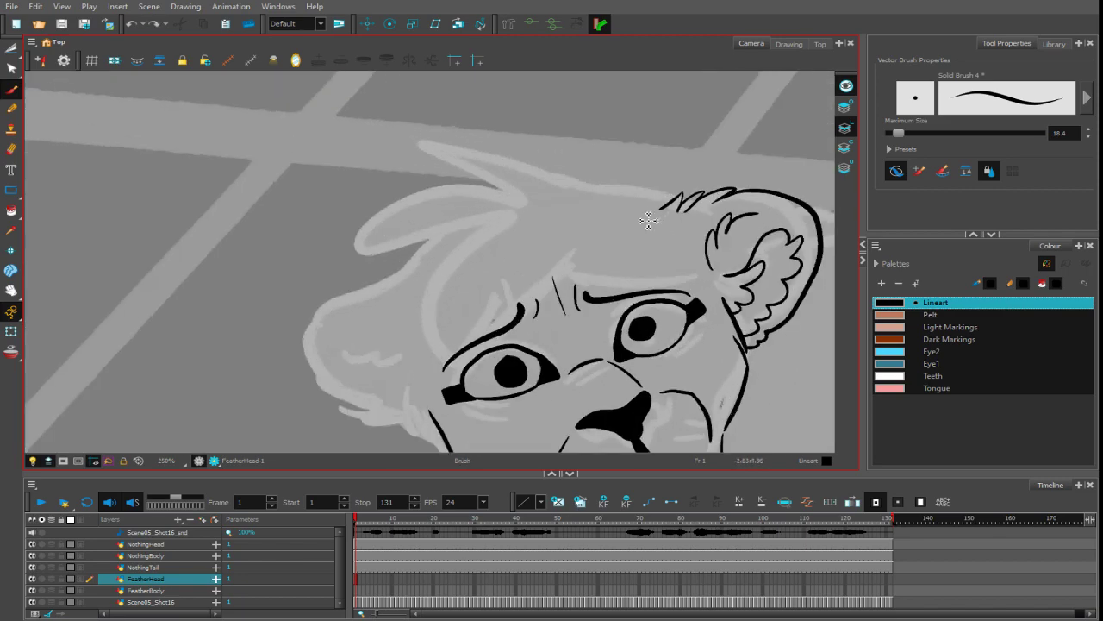
pyautogui.moveTo(632, 188)
pyautogui.mouseDown()
pyautogui.moveTo(592, 152)
pyautogui.moveTo(497, 168)
pyautogui.moveTo(434, 296)
pyautogui.moveTo(546, 326)
pyautogui.mouseUp()
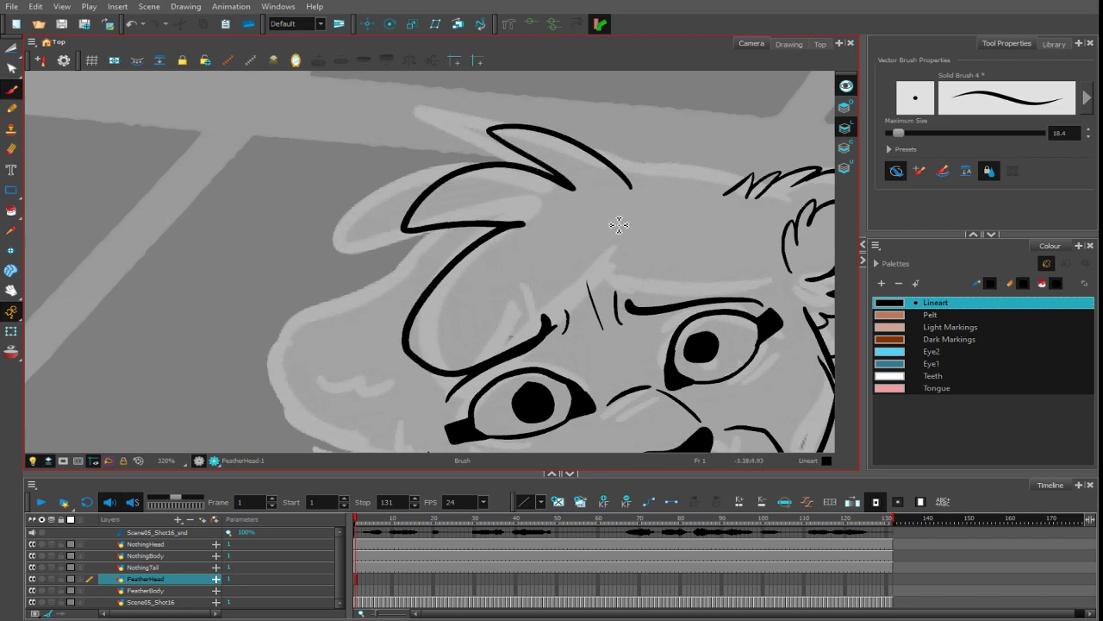
pyautogui.hotkey('ctrl', 'z')
# - Ink the hair tufts on top of the small cat's head and the fringe sweeping down above the left-hand eye
pyautogui.moveTo(647, 169)
pyautogui.mouseDown()
pyautogui.moveTo(531, 191)
pyautogui.moveTo(551, 185)
pyautogui.moveTo(564, 296)
pyautogui.moveTo(575, 281)
pyautogui.mouseUp()
pyautogui.press('1')
pyautogui.press('1')
pyautogui.press('1')
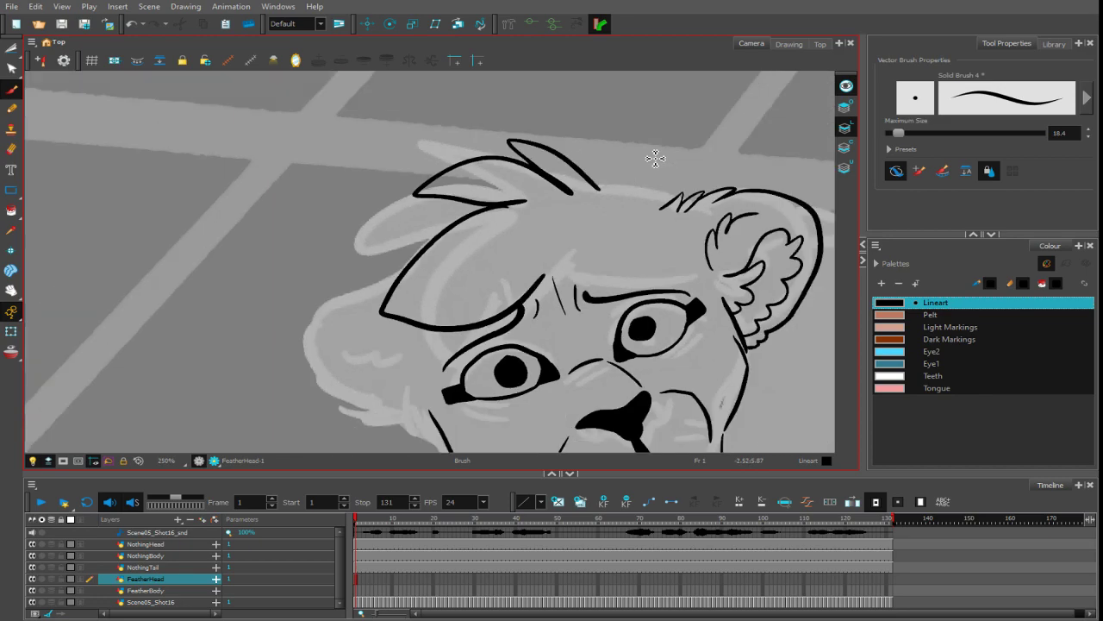
# - Select the new hair tuft strokes and enlarge them slightly to fit the head
pyautogui.click(12, 49)
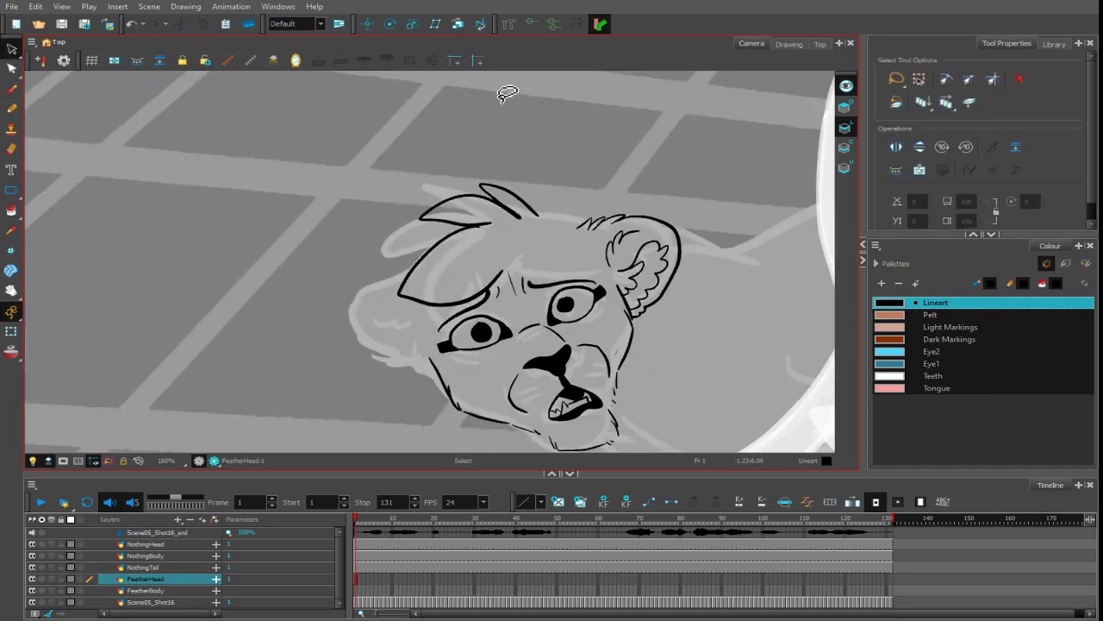
pyautogui.click(465, 227)
pyautogui.moveTo(557, 172); pyautogui.dragTo(574, 164)
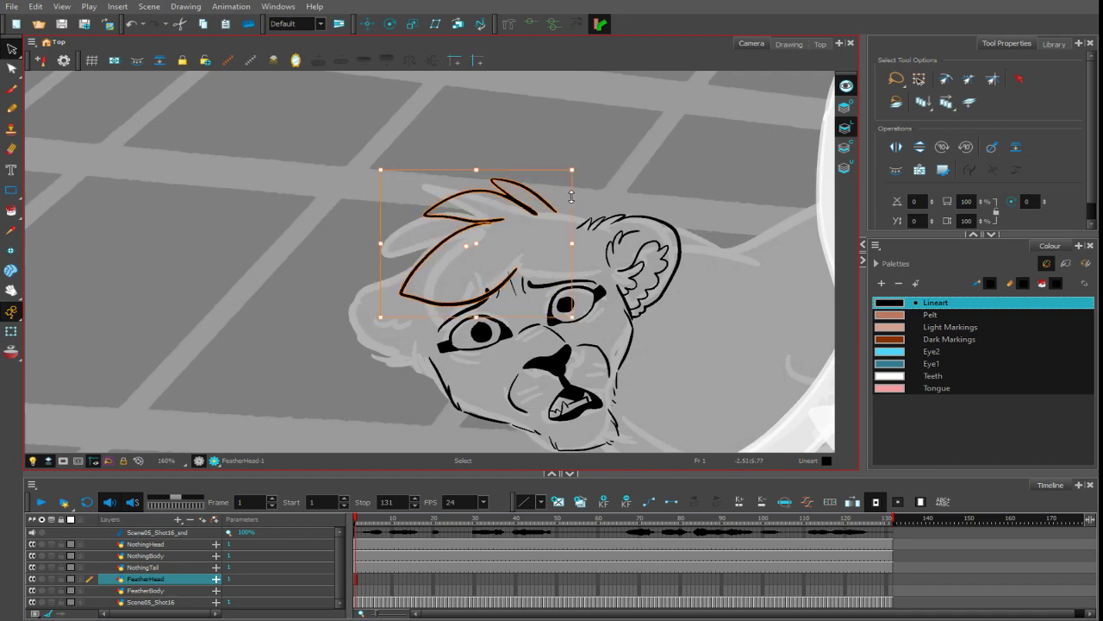
pyautogui.press('1')
pyautogui.press('1')
pyautogui.click(670, 241)
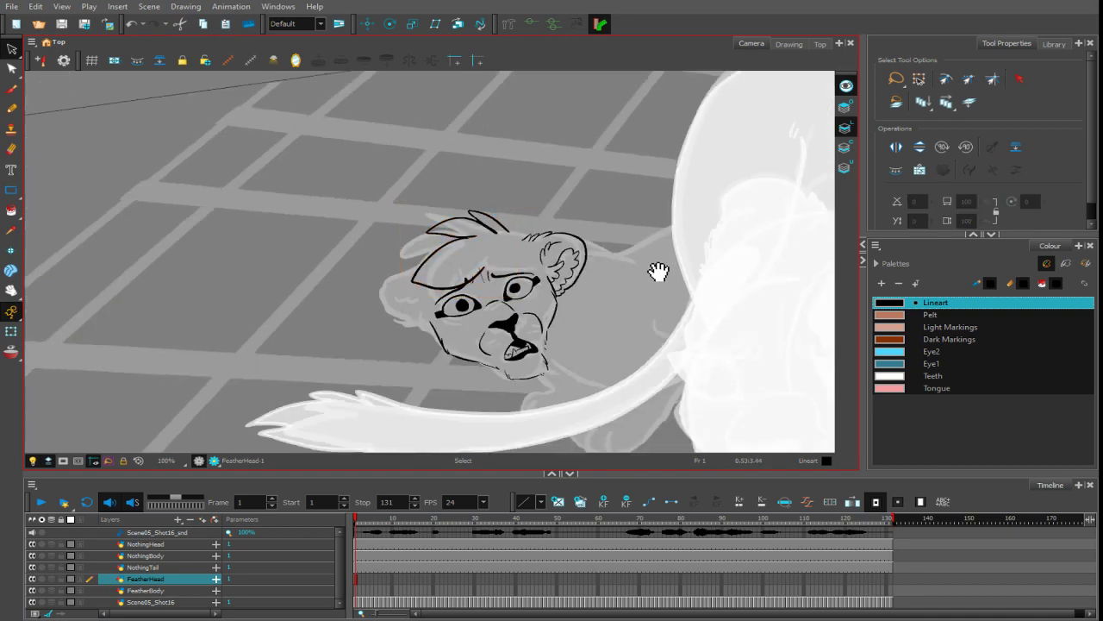
pyautogui.moveTo(658, 270); pyautogui.dragTo(611, 260)
# - Cut away the part of the left-hand eyebrow that overlaps the fringe line with the Cutter
pyautogui.press('2')
pyautogui.press('2')
pyautogui.press('2')
pyautogui.press('2')
pyautogui.press('2')
pyautogui.moveTo(11, 49); pyautogui.dragTo(56, 74)
pyautogui.moveTo(376, 299); pyautogui.dragTo(450, 252)
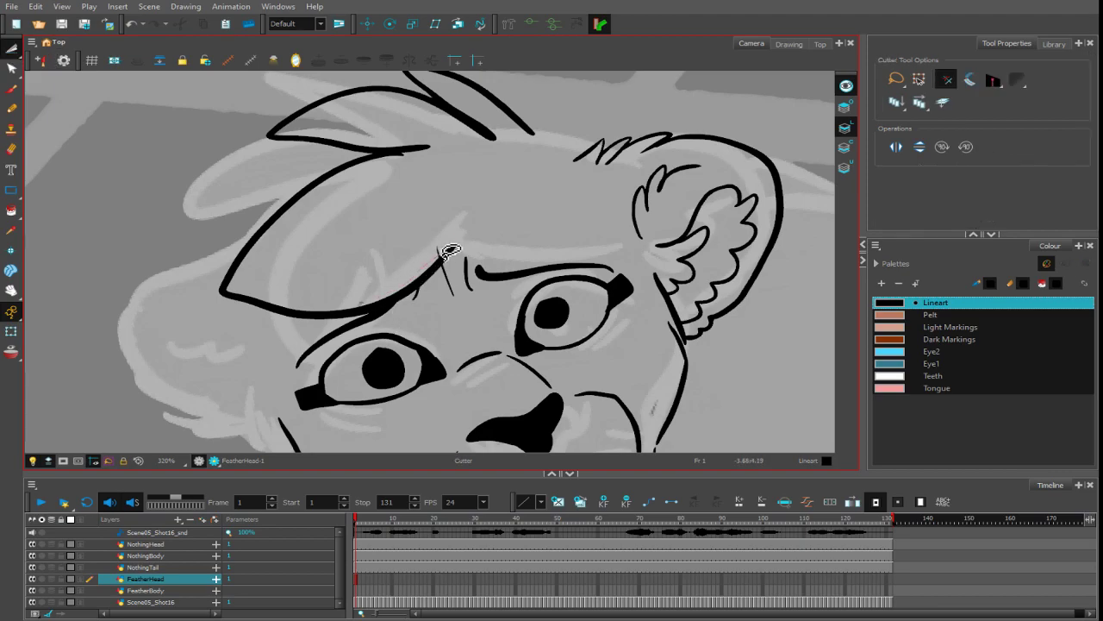
# - Ink the top of the head with the brush, joining the hair tufts to the right-hand ear's fur
pyautogui.click(11, 89)
pyautogui.moveTo(704, 302)
pyautogui.mouseDown()
pyautogui.moveTo(690, 179)
pyautogui.moveTo(362, 124)
pyautogui.mouseUp()
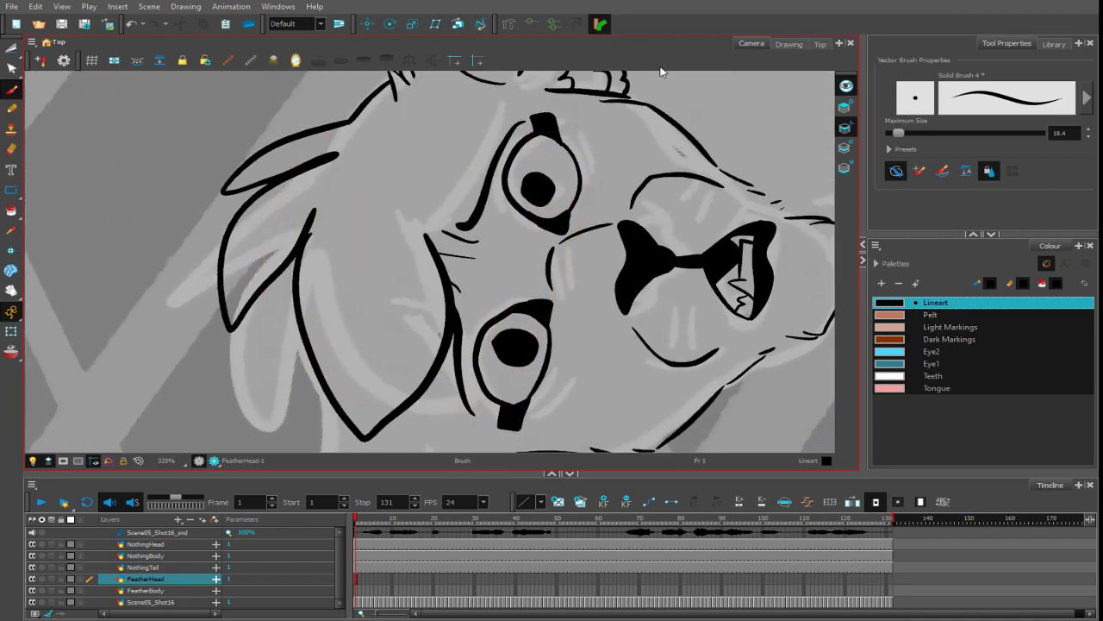
pyautogui.moveTo(665, 129); pyautogui.dragTo(592, 355)
pyautogui.moveTo(371, 263); pyautogui.dragTo(600, 249)
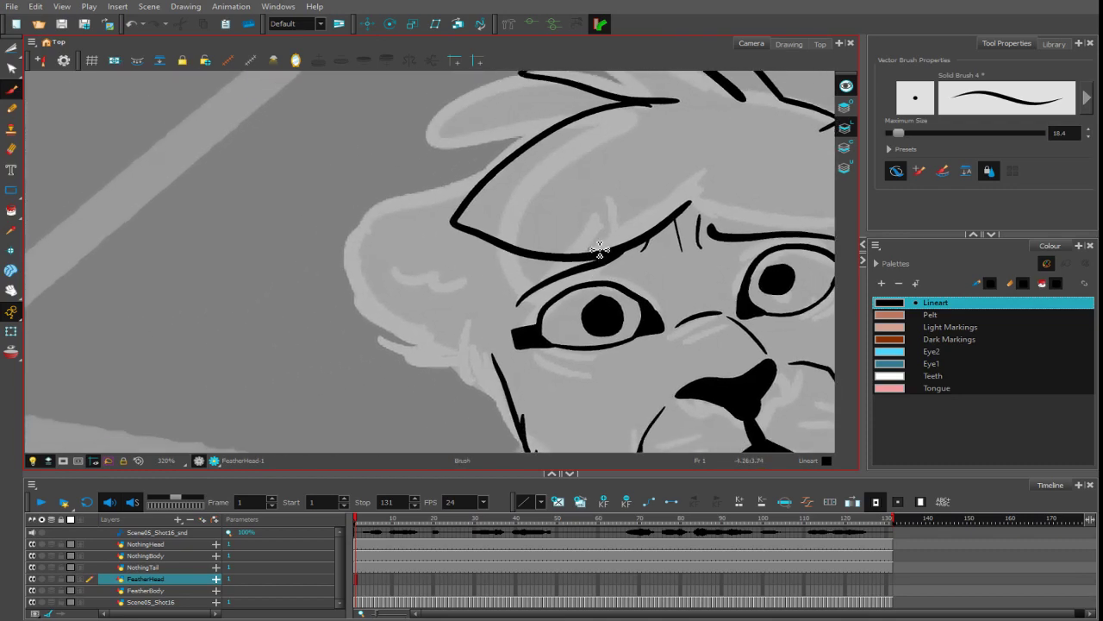
# - Ink the left-hand ear's outline with fur tufts at its base and scalloped fur inside it
pyautogui.moveTo(510, 170)
pyautogui.mouseDown()
pyautogui.moveTo(349, 255)
pyautogui.moveTo(470, 377)
pyautogui.mouseUp()
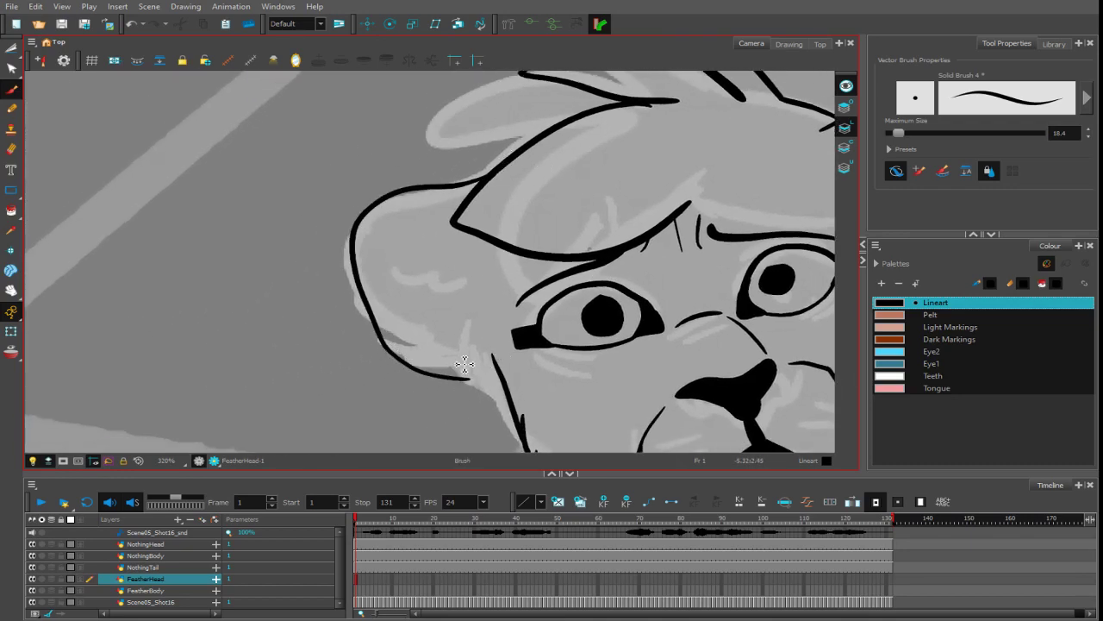
pyautogui.hotkey('ctrl', 'z')
pyautogui.moveTo(488, 179); pyautogui.dragTo(448, 198)
pyautogui.moveTo(392, 352)
pyautogui.mouseDown()
pyautogui.moveTo(488, 357)
pyautogui.moveTo(458, 386)
pyautogui.moveTo(498, 385)
pyautogui.mouseUp()
pyautogui.moveTo(392, 276)
pyautogui.mouseDown()
pyautogui.moveTo(506, 305)
pyautogui.moveTo(464, 326)
pyautogui.moveTo(495, 367)
pyautogui.moveTo(396, 280)
pyautogui.moveTo(381, 292)
pyautogui.moveTo(404, 329)
pyautogui.moveTo(473, 367)
pyautogui.mouseUp()
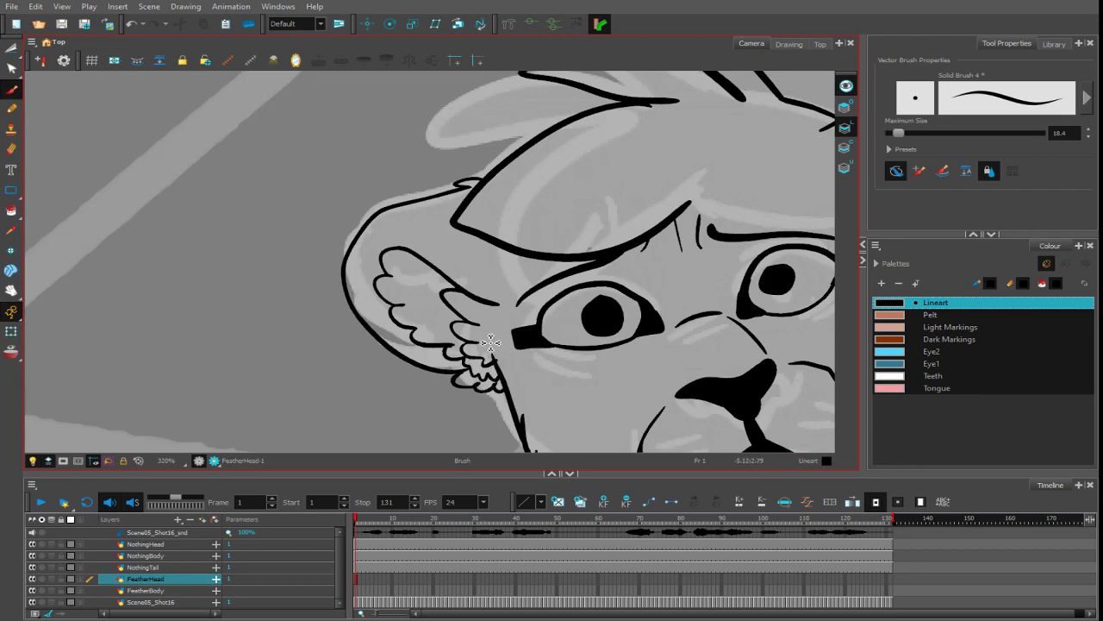
# - Ink short fur strokes between the left-hand ear and the fringe
pyautogui.moveTo(516, 280)
pyautogui.mouseDown()
pyautogui.moveTo(463, 240)
pyautogui.moveTo(507, 251)
pyautogui.moveTo(485, 265)
pyautogui.moveTo(450, 239)
pyautogui.mouseUp()
pyautogui.press('1')
pyautogui.hotkey('ctrl', 'z')
pyautogui.hotkey('ctrl', 'z')
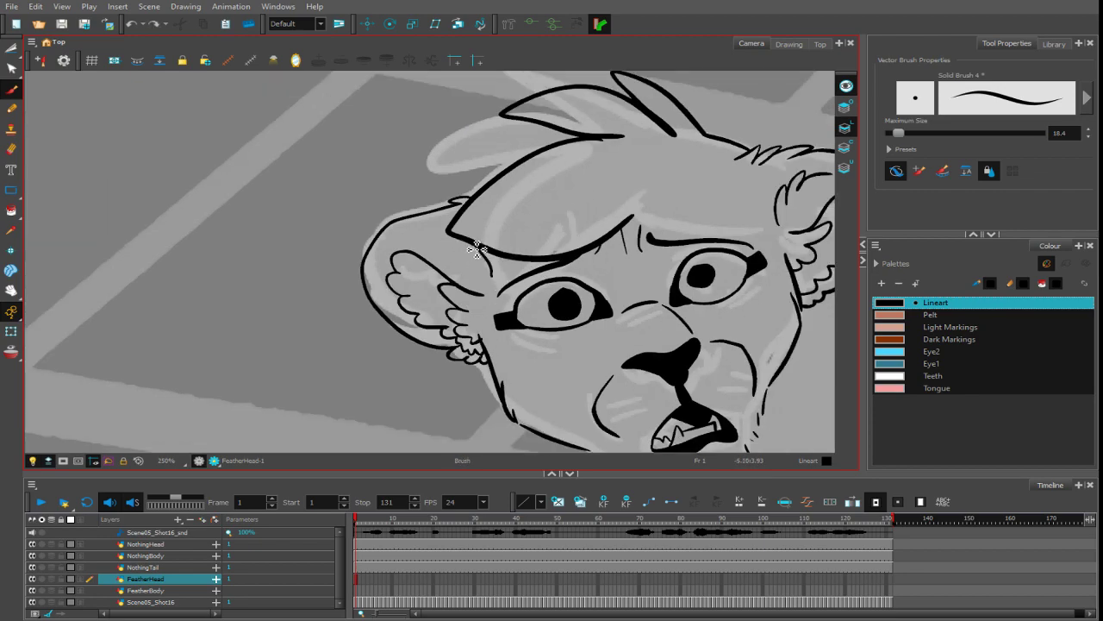
# - Switch to the Colour Art layer of FeatherHead and create colour art from the head's line art
pyautogui.scroll(-2, 457, 257)
pyautogui.scroll(-2, 718, 238)
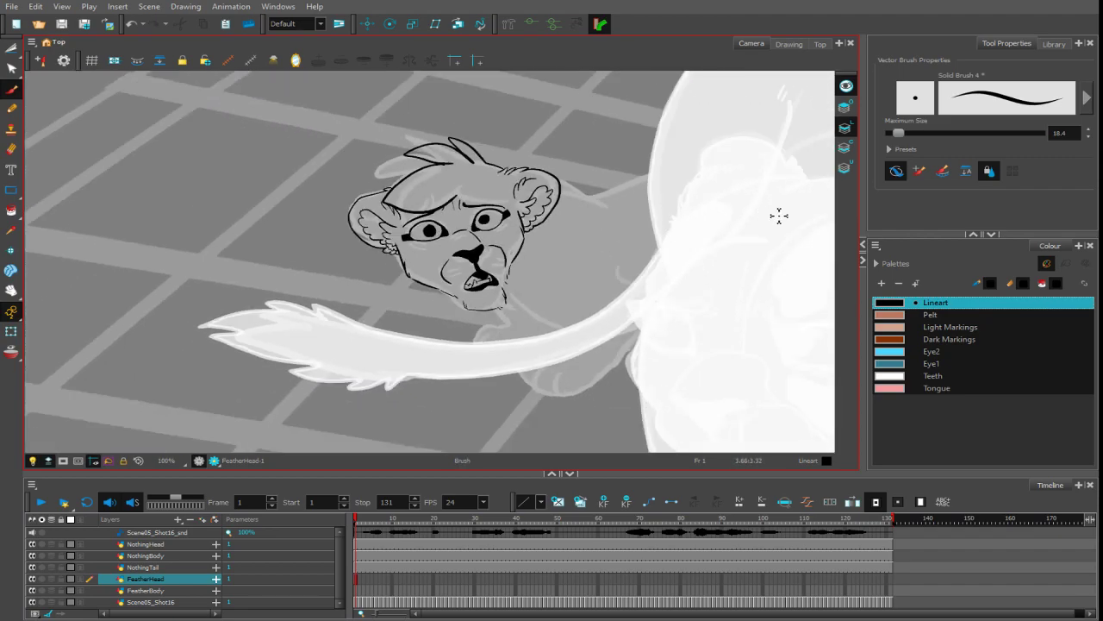
pyautogui.moveTo(743, 258); pyautogui.dragTo(677, 265)
pyautogui.press('2')
pyautogui.press('2')
pyautogui.press('2')
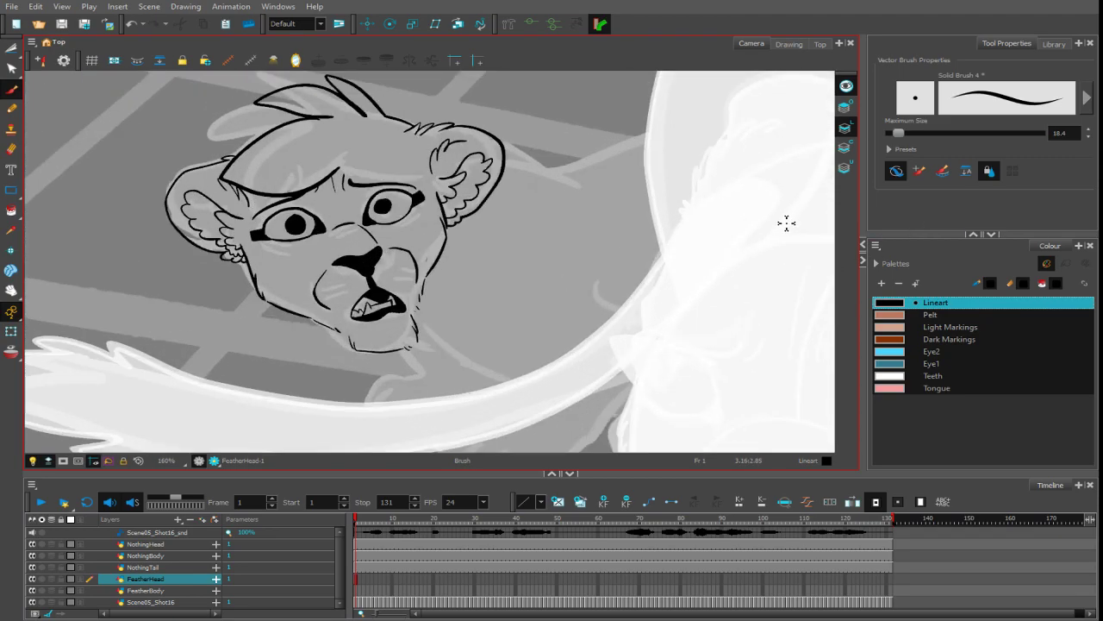
pyautogui.click(849, 147)
pyautogui.click(160, 62)
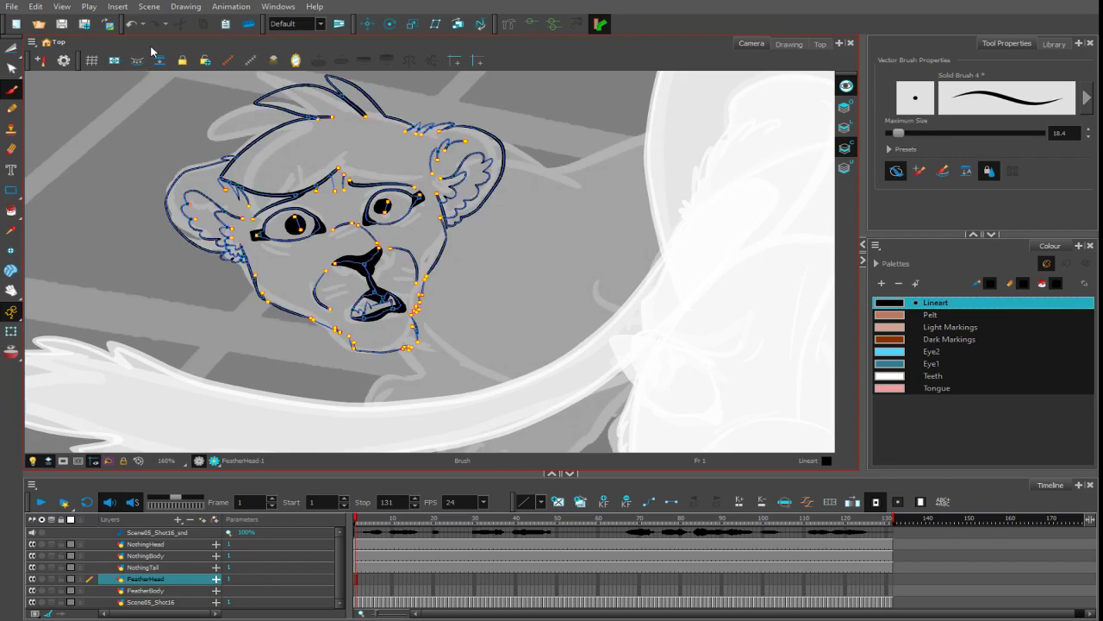
# - Close the gaps in the head outline along the jaw, chin, cheek and base of the right-hand ear with the Close Gap tool
pyautogui.hotkey('alt', 'c')
pyautogui.moveTo(428, 316); pyautogui.dragTo(466, 323)
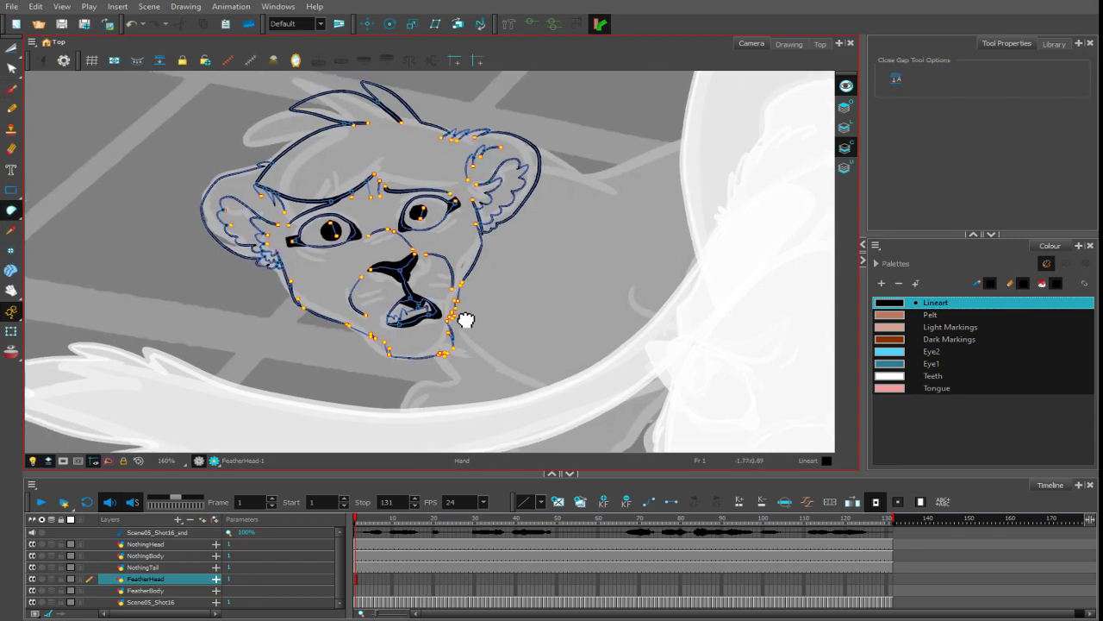
pyautogui.press('2')
pyautogui.press('2')
pyautogui.moveTo(297, 367); pyautogui.dragTo(393, 426)
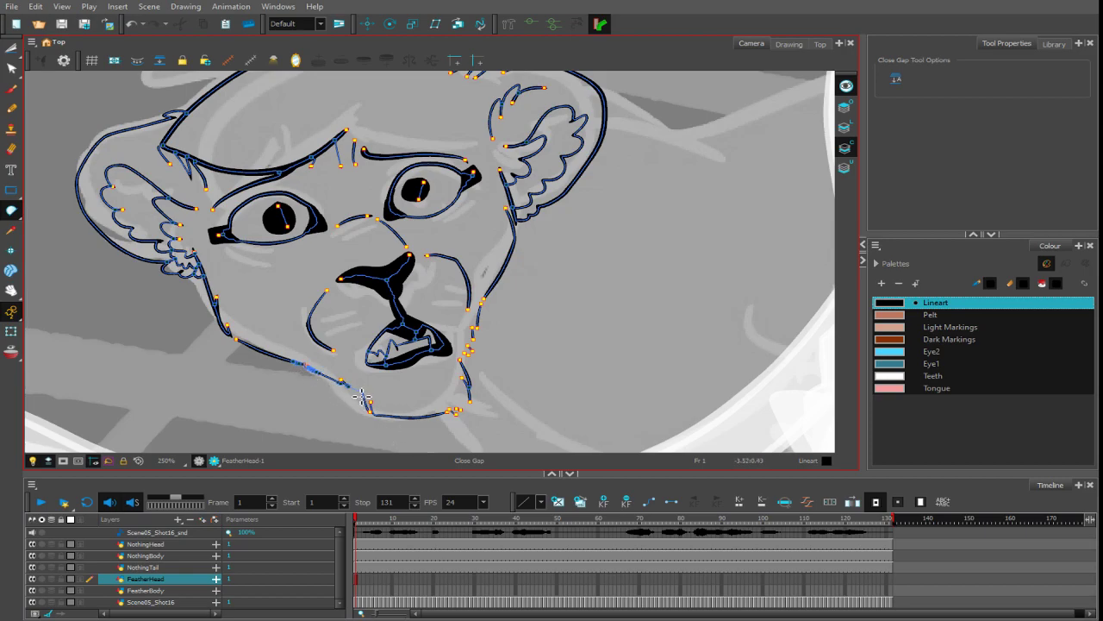
pyautogui.moveTo(362, 396); pyautogui.dragTo(373, 414)
pyautogui.moveTo(479, 410); pyautogui.dragTo(487, 340)
pyautogui.moveTo(477, 378)
pyautogui.mouseDown()
pyautogui.moveTo(496, 312)
pyautogui.moveTo(489, 322)
pyautogui.moveTo(524, 270)
pyautogui.mouseUp()
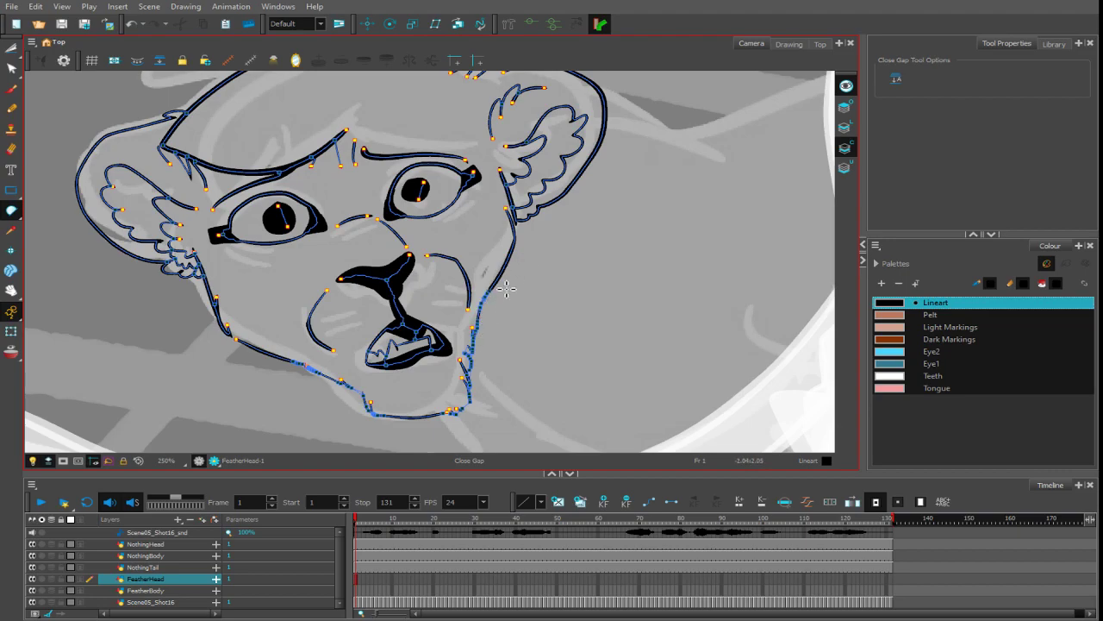
pyautogui.moveTo(525, 222)
pyautogui.mouseDown()
pyautogui.moveTo(539, 223)
pyautogui.moveTo(556, 320)
pyautogui.mouseUp()
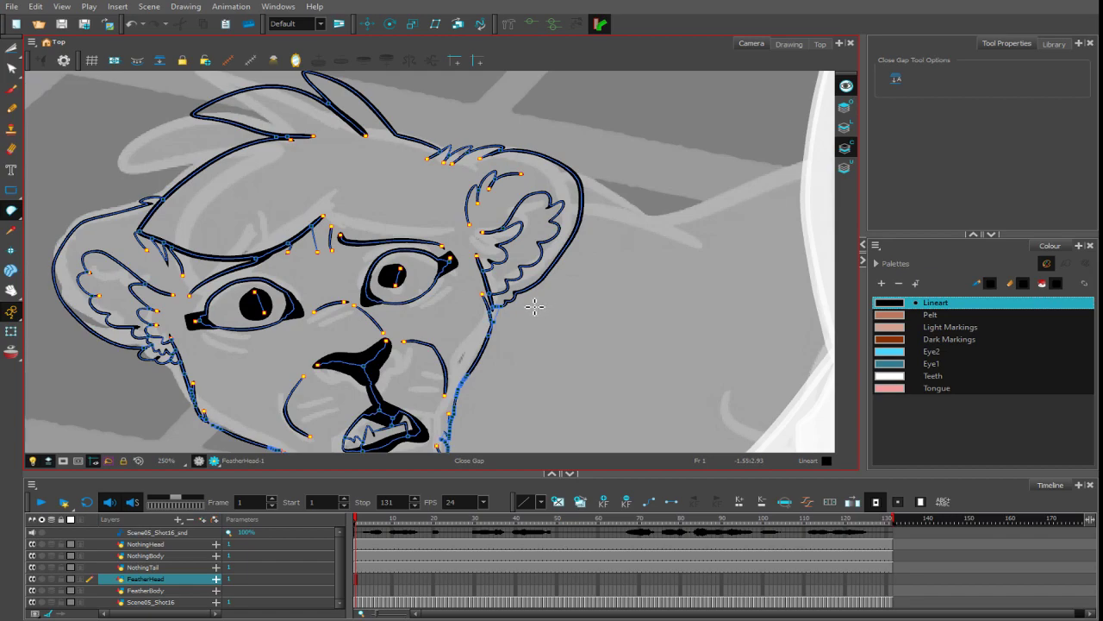
# - Fill the small cat's face, hair tufts and outer ears with the Pelt colour
pyautogui.hotkey('alt', 'i')
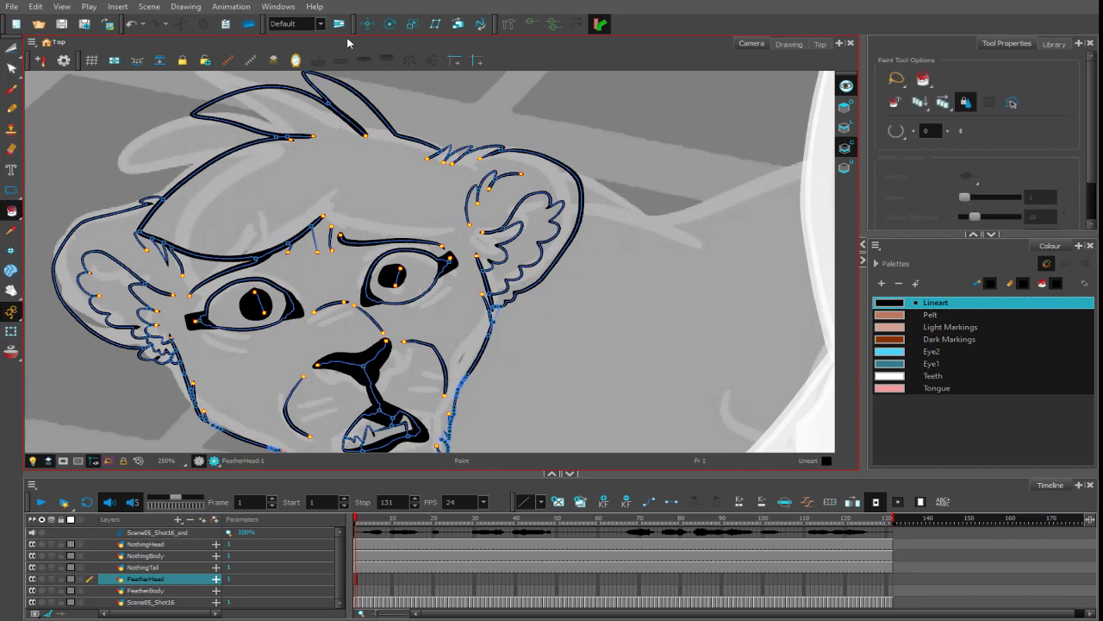
pyautogui.click(983, 316)
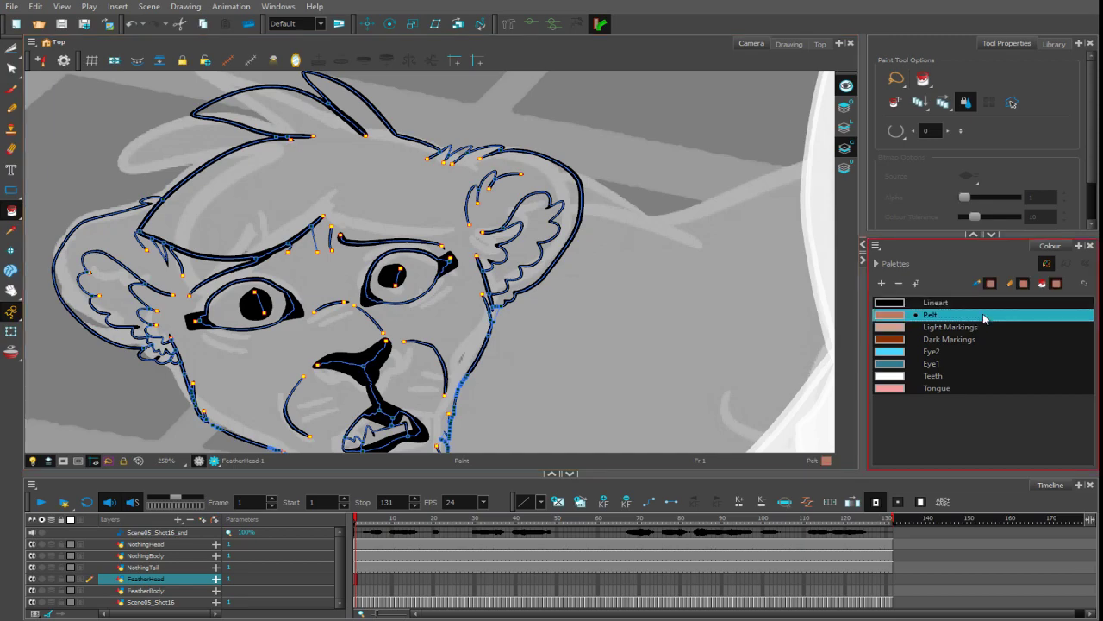
pyautogui.click(391, 212)
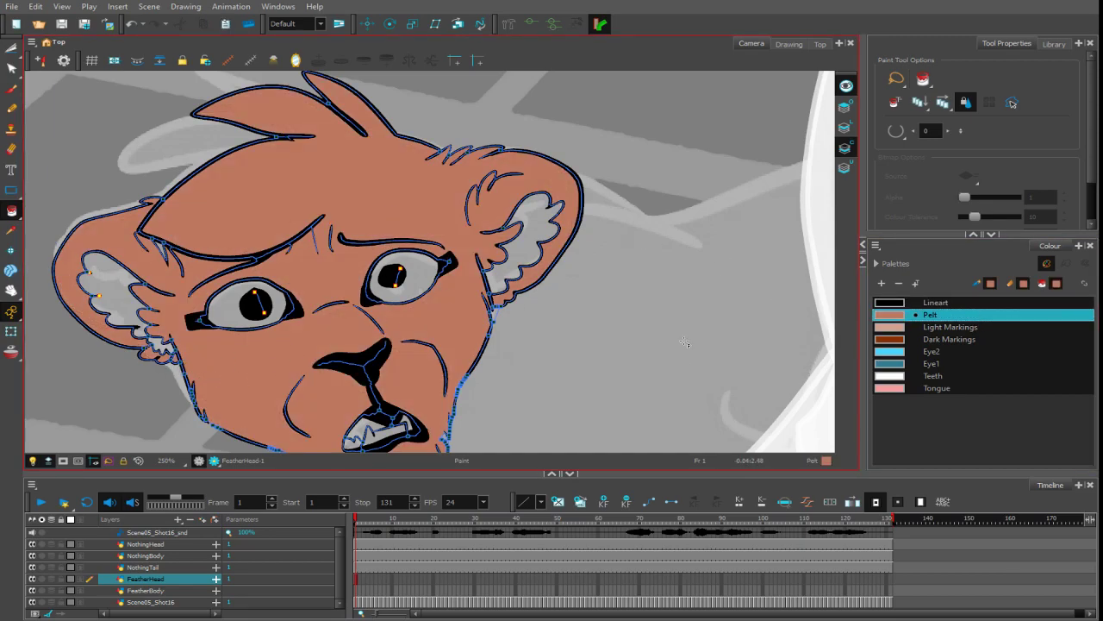
pyautogui.scroll(-1, 684, 343)
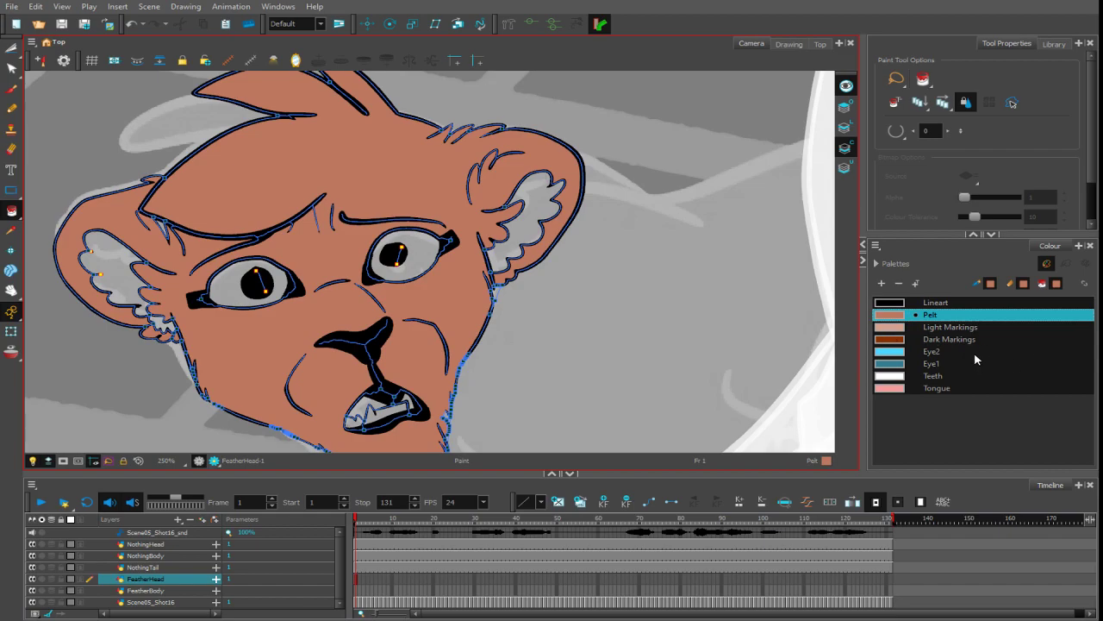
# - Fill the inside of both ears with Light Markings and move that colour above Pelt in the palette
pyautogui.click(949, 328)
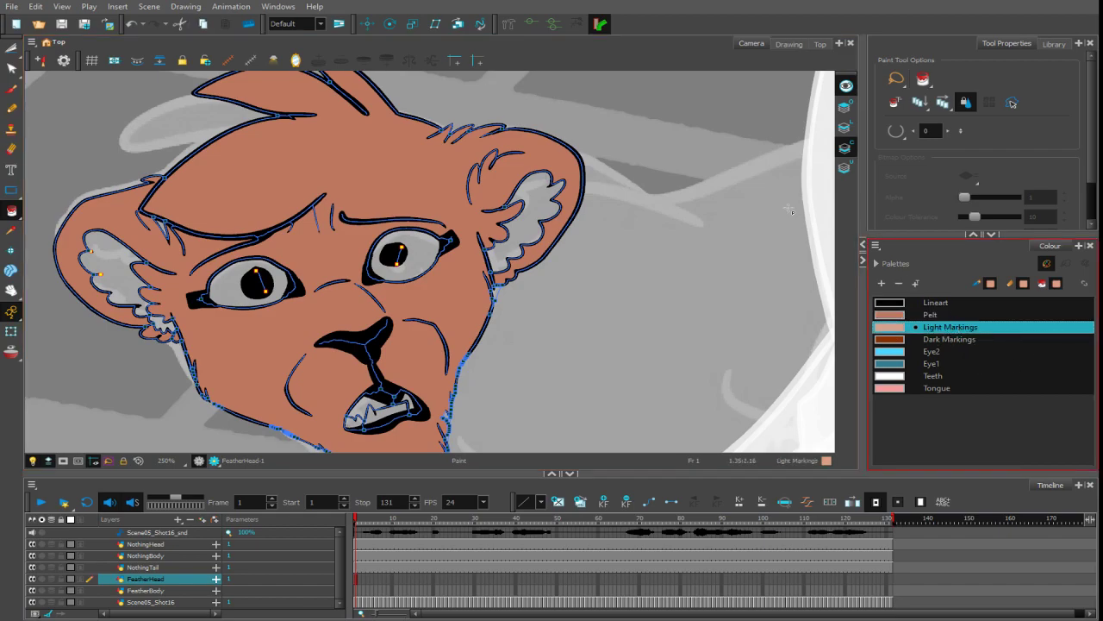
pyautogui.click(537, 188)
pyautogui.click(110, 265)
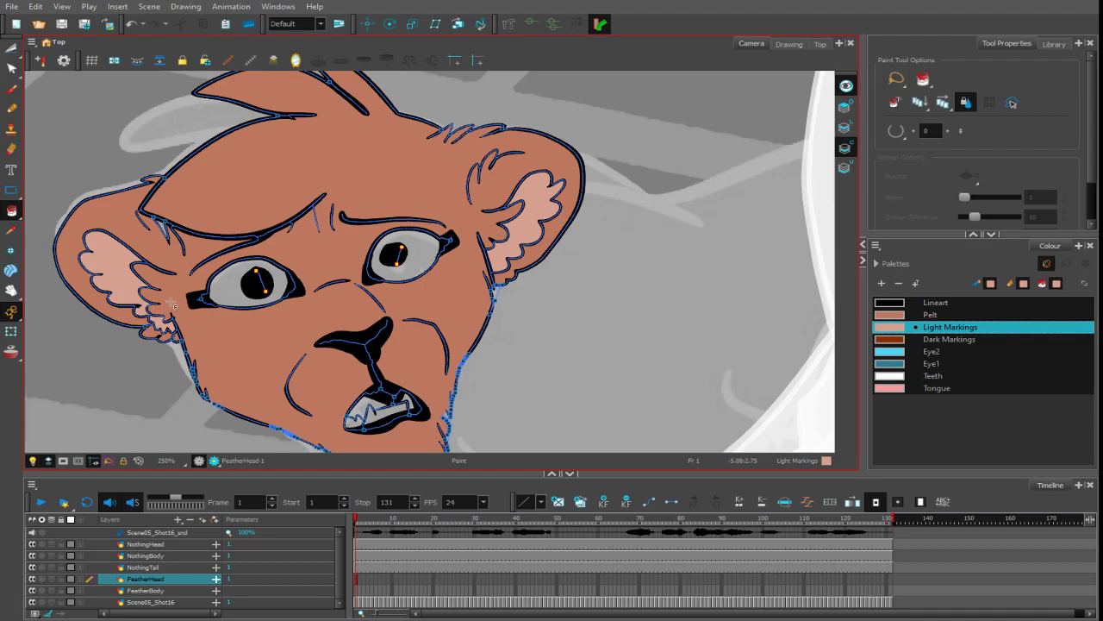
pyautogui.moveTo(935, 326); pyautogui.dragTo(926, 309)
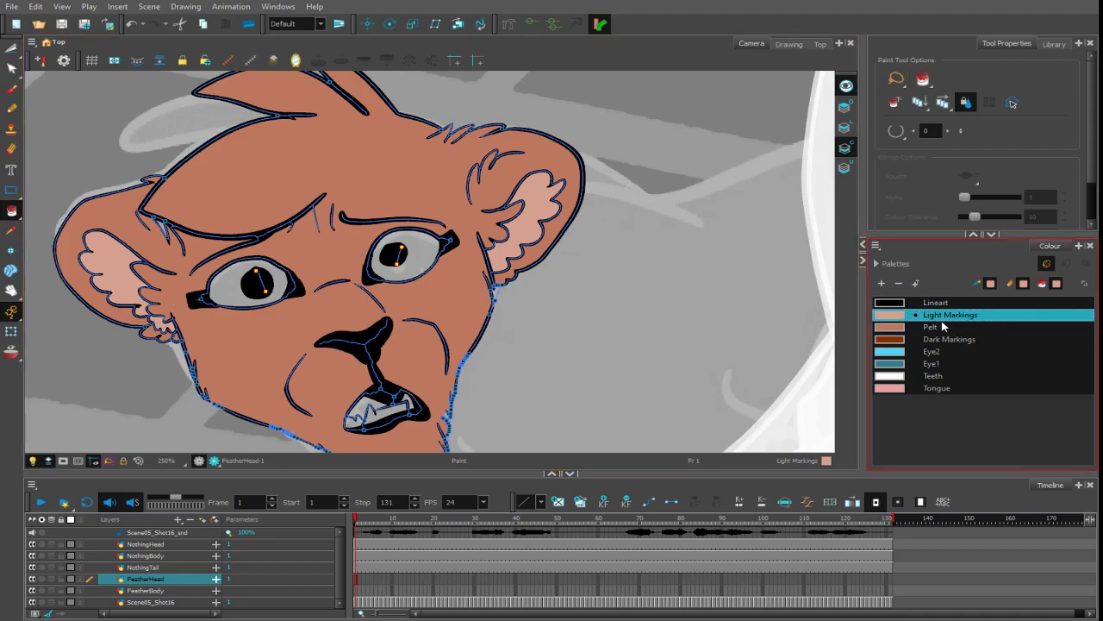
pyautogui.click(943, 327)
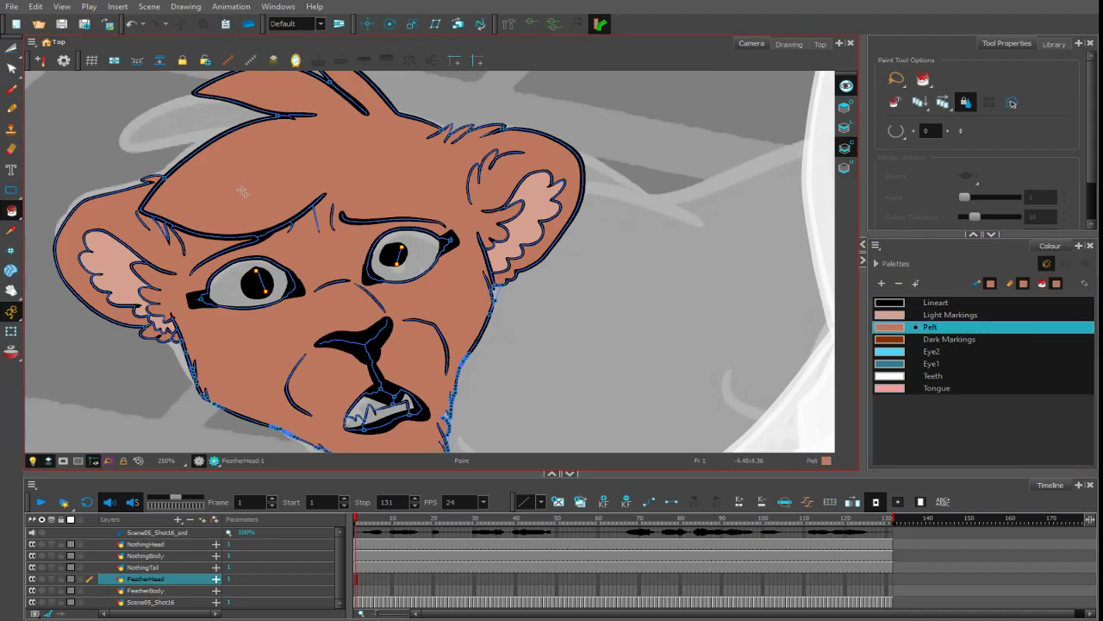
# - Paint a pointed Light Markings tuft on the forehead between the brows with an 18.4 brush and fill its inside
pyautogui.click(12, 89)
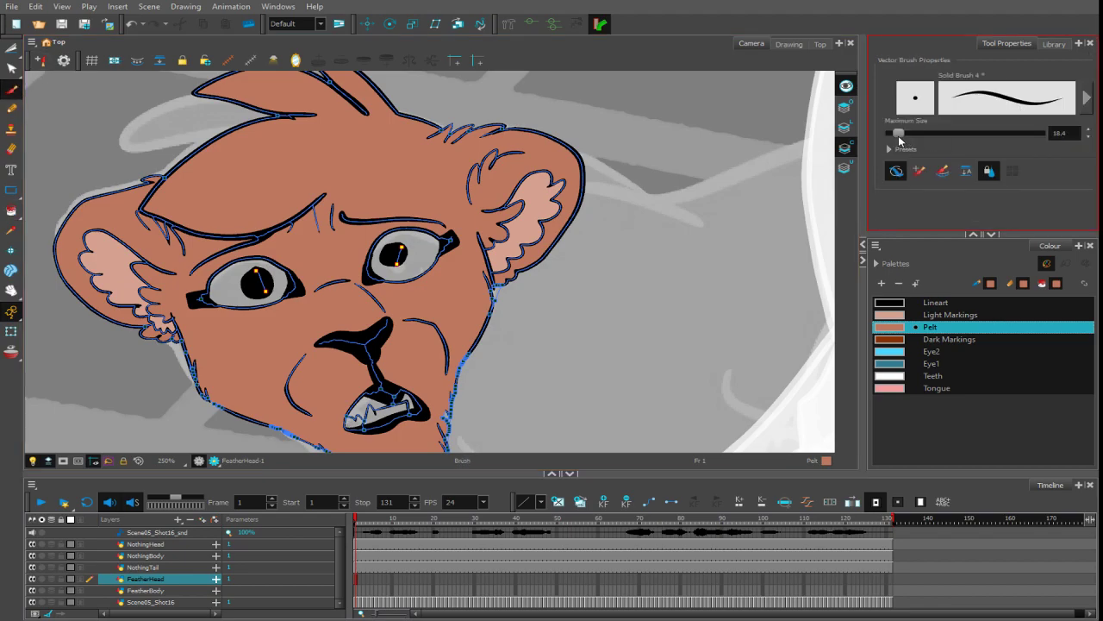
pyautogui.click(920, 173)
pyautogui.click(912, 316)
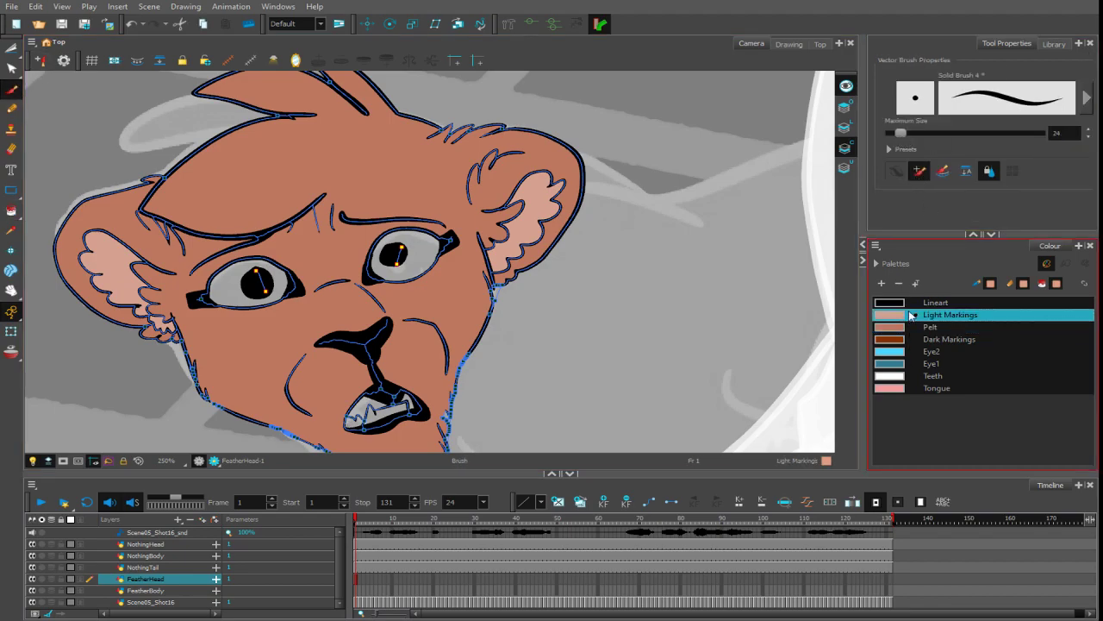
pyautogui.moveTo(901, 134); pyautogui.dragTo(898, 133)
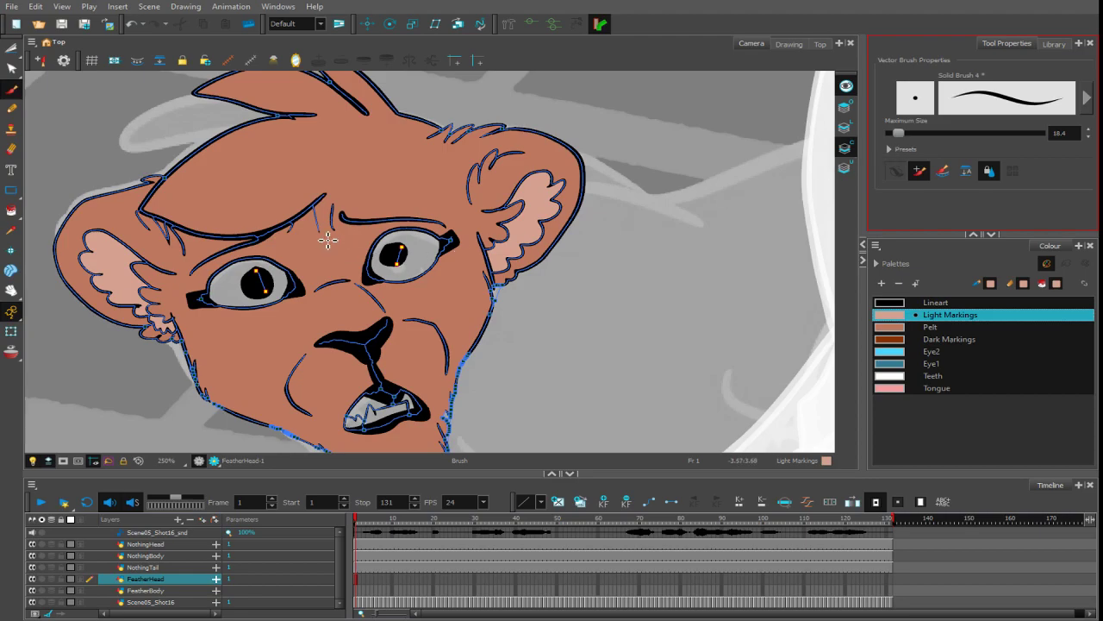
pyautogui.moveTo(312, 241)
pyautogui.mouseDown()
pyautogui.moveTo(325, 206)
pyautogui.moveTo(332, 228)
pyautogui.moveTo(338, 218)
pyautogui.moveTo(338, 254)
pyautogui.moveTo(312, 236)
pyautogui.mouseUp()
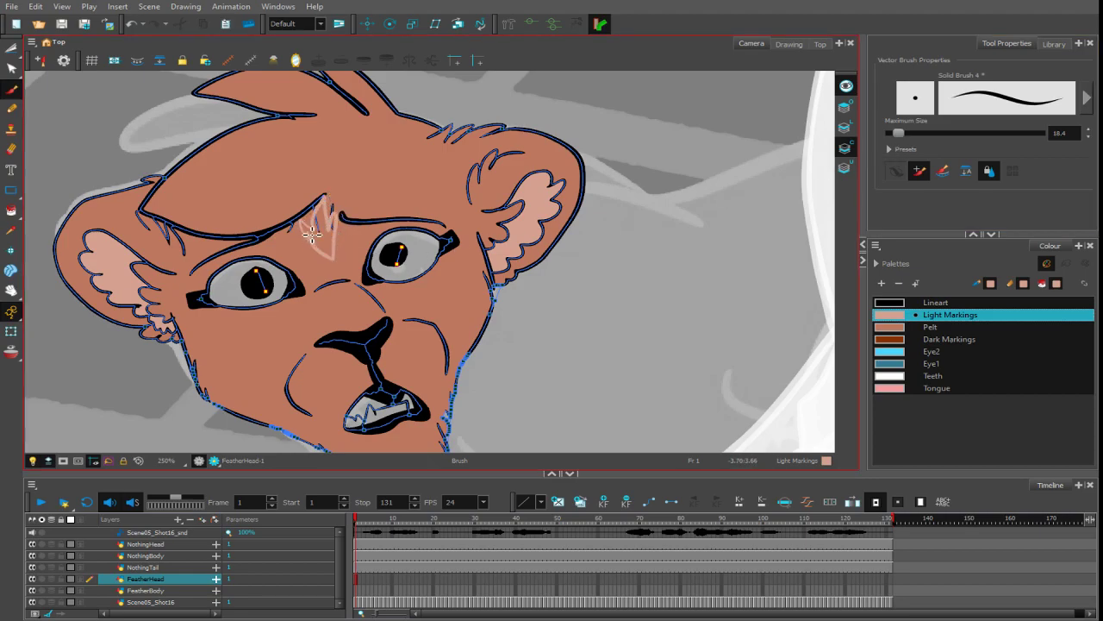
pyautogui.click(12, 214)
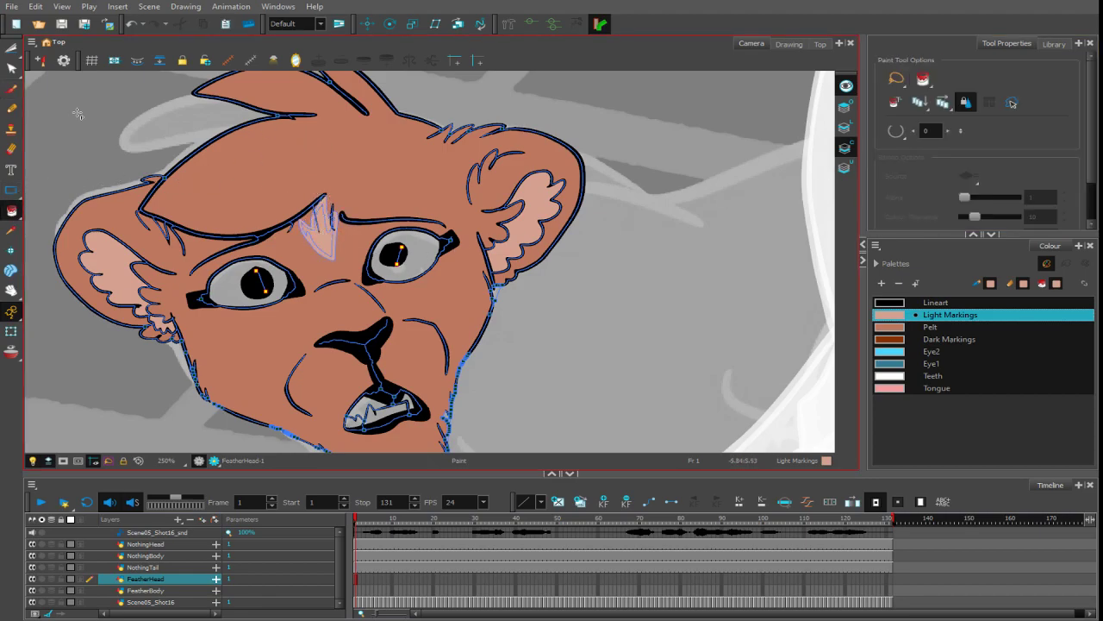
# - Paint Light Markings along the underside of both eyes with the brush's maximum size at 33.2
pyautogui.click(9, 106)
pyautogui.click(11, 89)
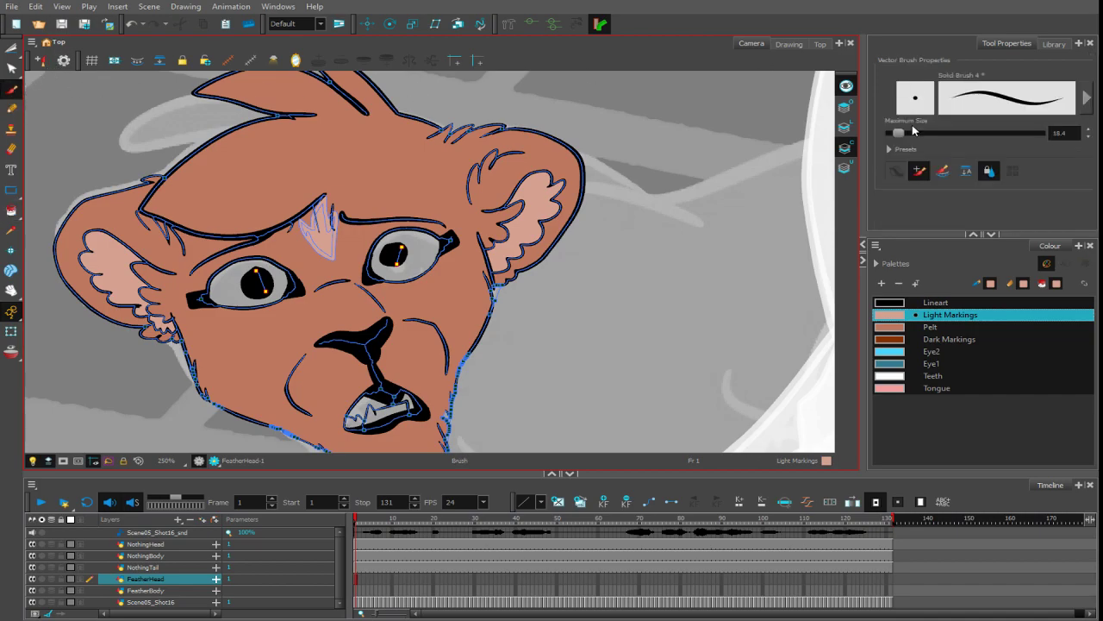
pyautogui.click(913, 131)
pyautogui.moveTo(373, 282)
pyautogui.mouseDown()
pyautogui.moveTo(423, 288)
pyautogui.moveTo(448, 250)
pyautogui.mouseUp()
pyautogui.moveTo(574, 342); pyautogui.dragTo(440, 155)
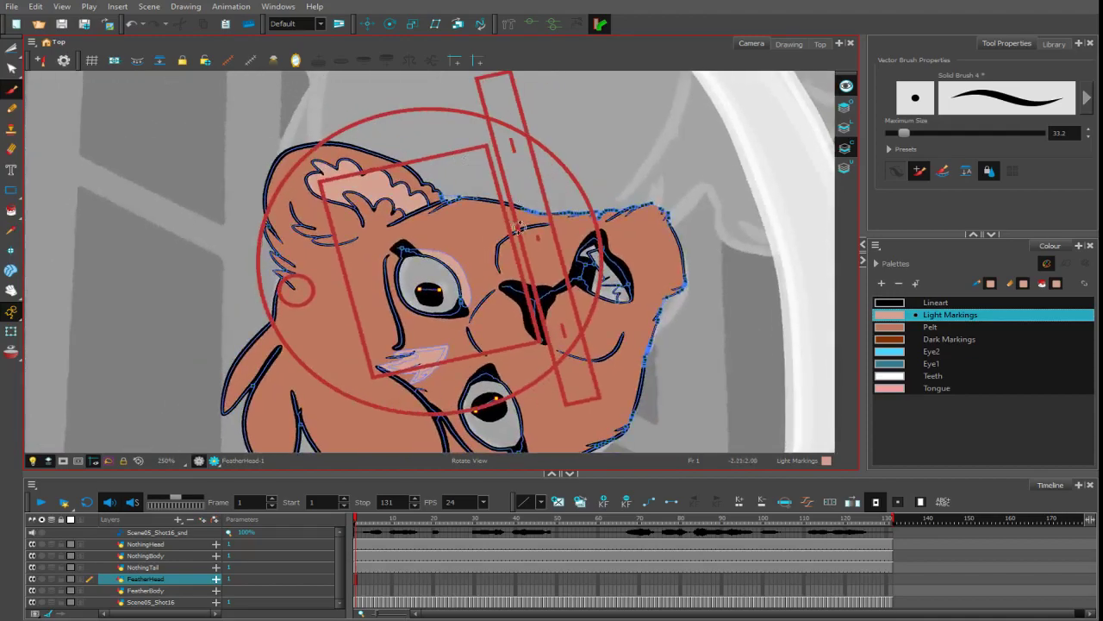
pyautogui.moveTo(601, 352); pyautogui.dragTo(446, 290)
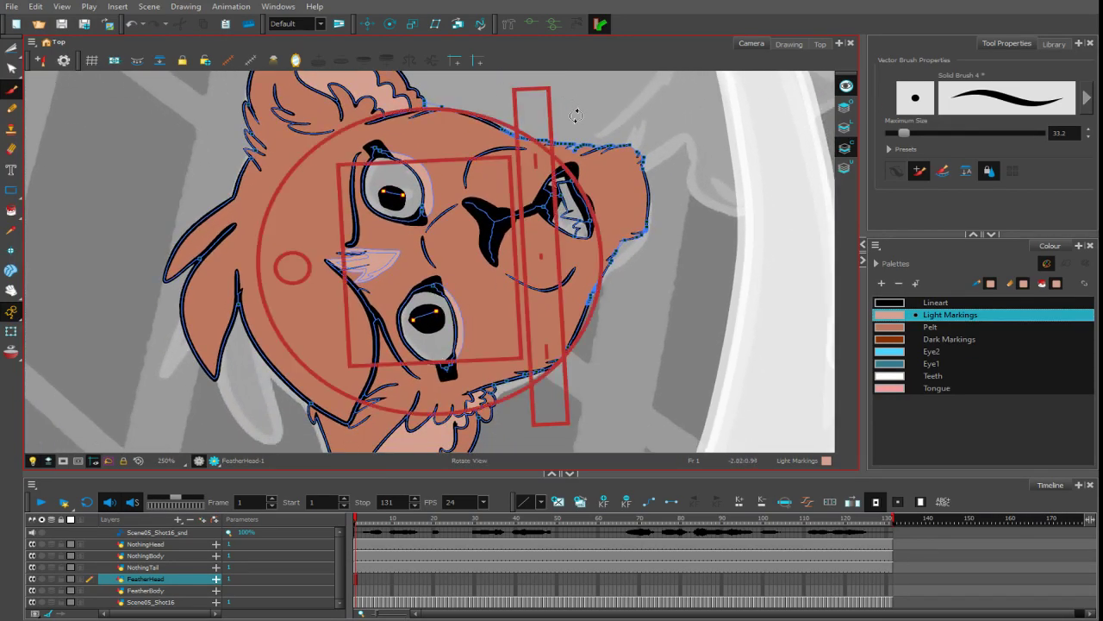
pyautogui.moveTo(531, 203)
pyautogui.mouseDown()
pyautogui.moveTo(502, 396)
pyautogui.moveTo(552, 353)
pyautogui.mouseUp()
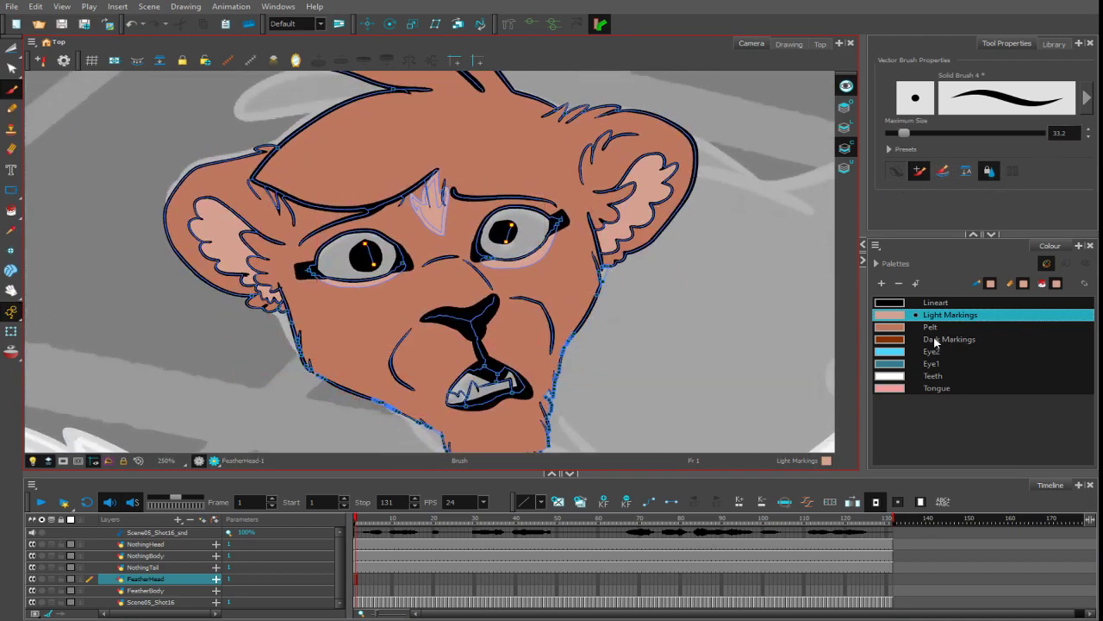
# - Outline the hair tuft along its lower edge and across the scalp in Dark Markings, and fill the hair with that colour
pyautogui.click(927, 338)
pyautogui.moveTo(758, 225)
pyautogui.mouseDown()
pyautogui.moveTo(643, 138)
pyautogui.moveTo(512, 90)
pyautogui.mouseUp()
pyautogui.moveTo(263, 179); pyautogui.dragTo(262, 318)
pyautogui.moveTo(251, 222)
pyautogui.mouseDown()
pyautogui.moveTo(263, 346)
pyautogui.moveTo(290, 336)
pyautogui.moveTo(272, 347)
pyautogui.moveTo(306, 335)
pyautogui.moveTo(351, 250)
pyautogui.moveTo(328, 134)
pyautogui.moveTo(336, 96)
pyautogui.moveTo(297, 83)
pyautogui.mouseUp()
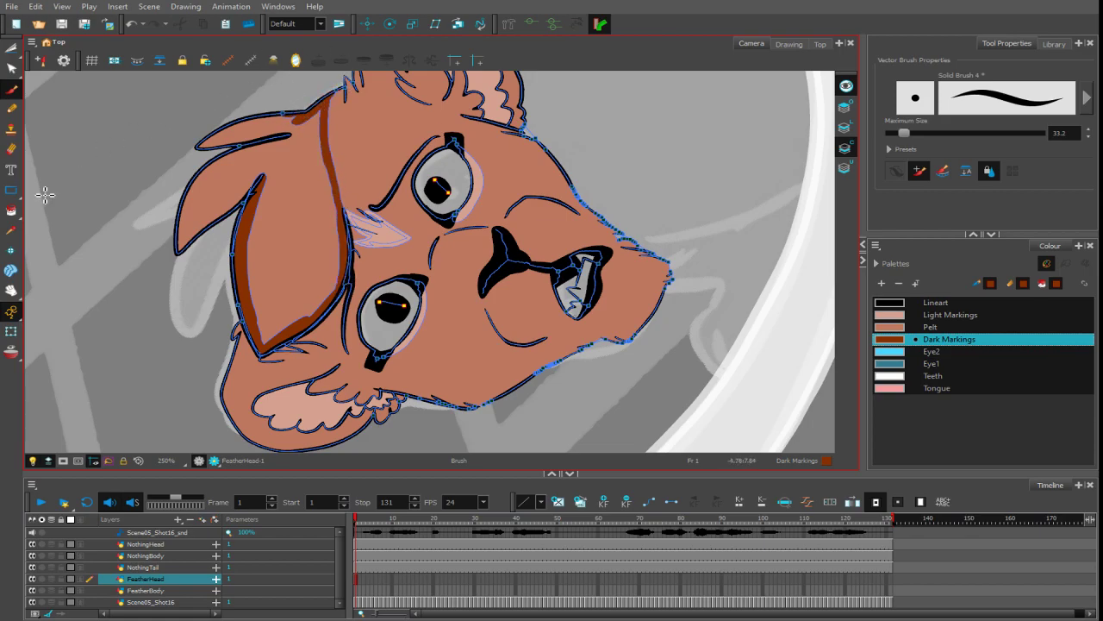
pyautogui.click(11, 210)
pyautogui.click(261, 183)
pyautogui.moveTo(525, 89)
pyautogui.mouseDown()
pyautogui.moveTo(551, 379)
pyautogui.moveTo(567, 360)
pyautogui.mouseUp()
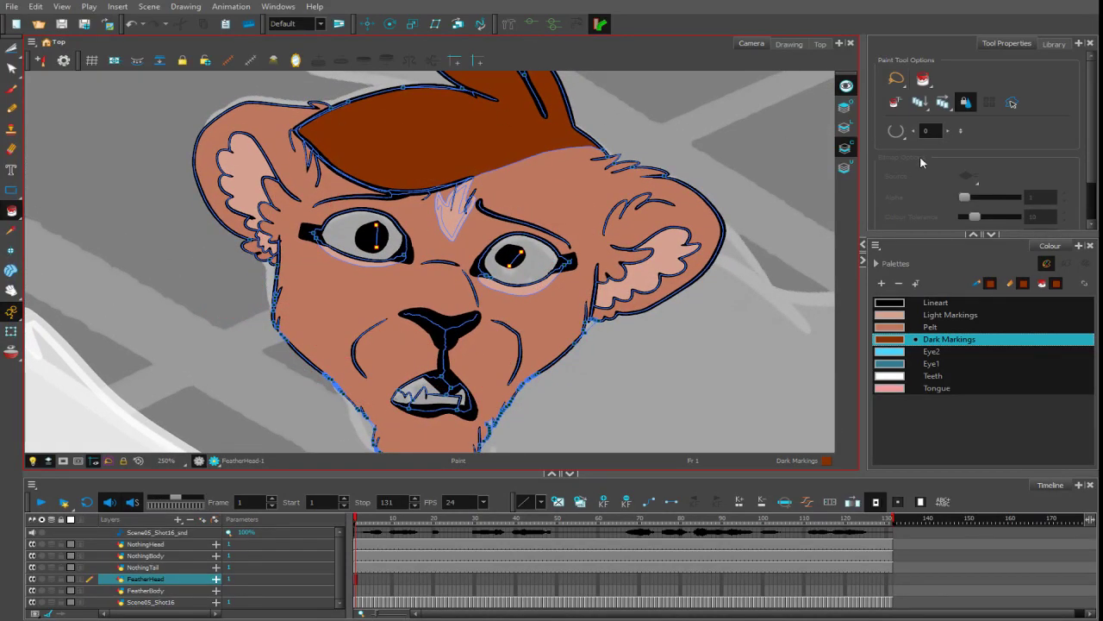
# - On the Colour Art layer, fill the teeth with the Teeth colour and the inside of the mouth with Tongue
pyautogui.click(845, 128)
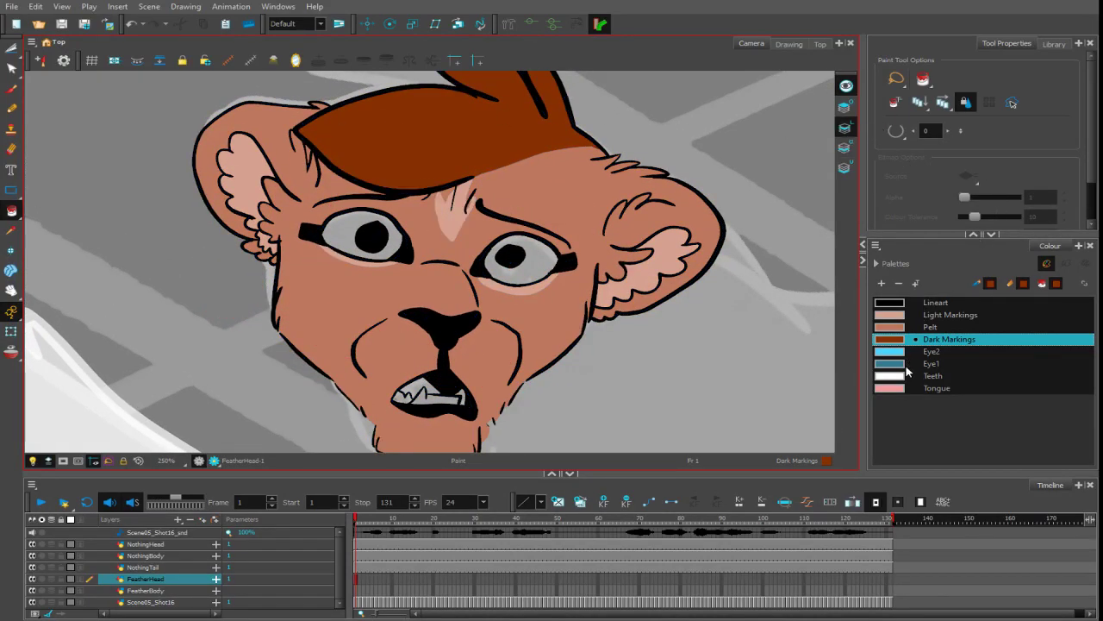
pyautogui.click(905, 376)
pyautogui.click(845, 147)
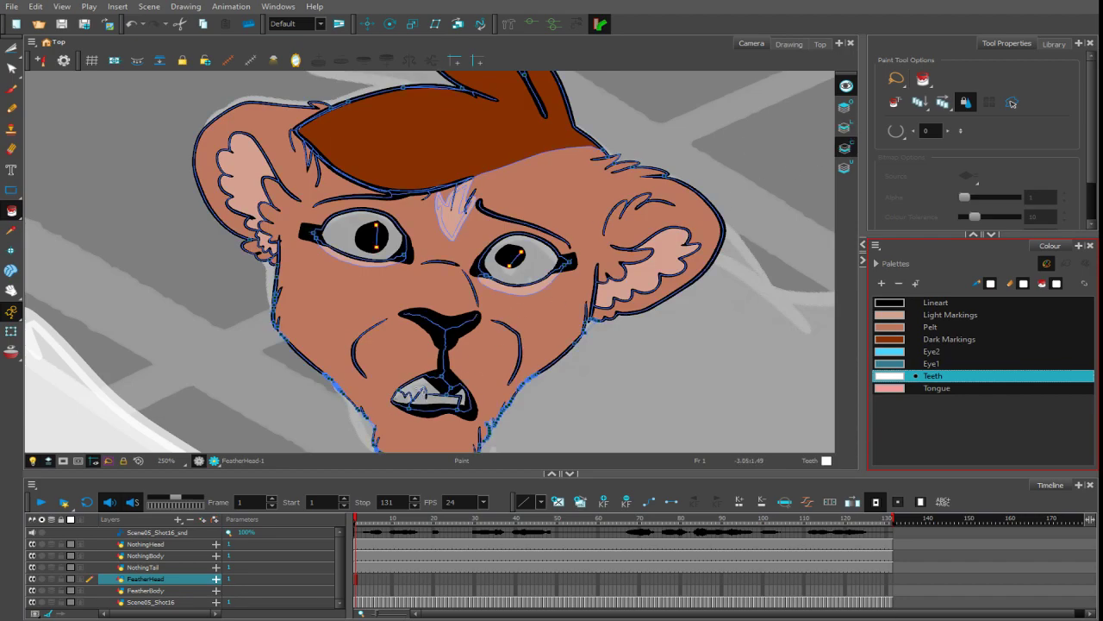
pyautogui.click(402, 399)
pyautogui.click(424, 402)
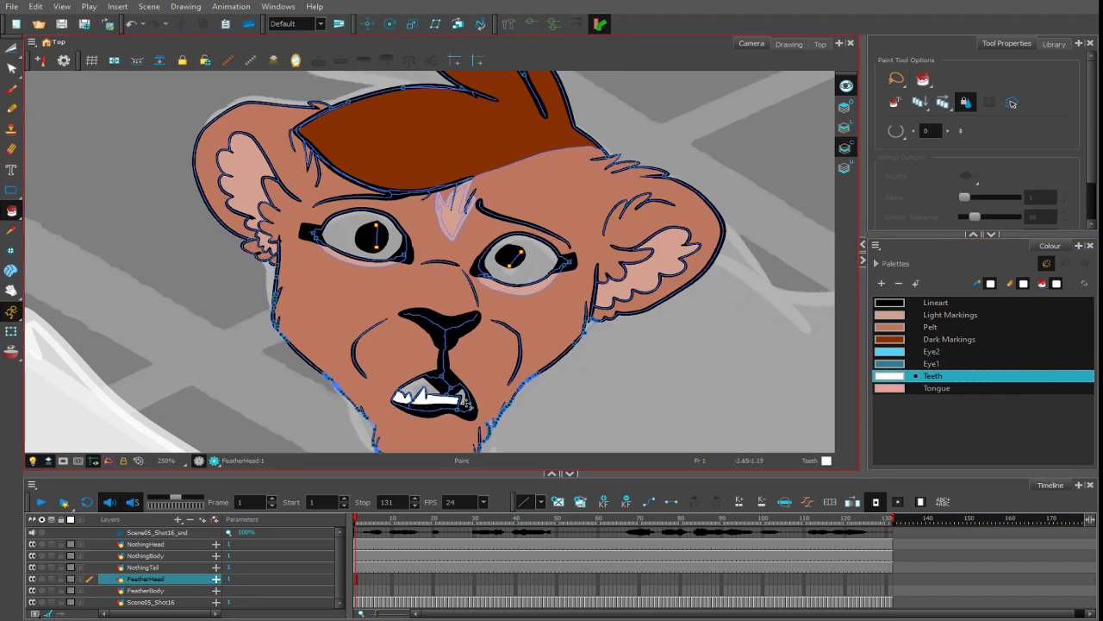
pyautogui.click(905, 388)
pyautogui.moveTo(421, 382); pyautogui.dragTo(460, 390)
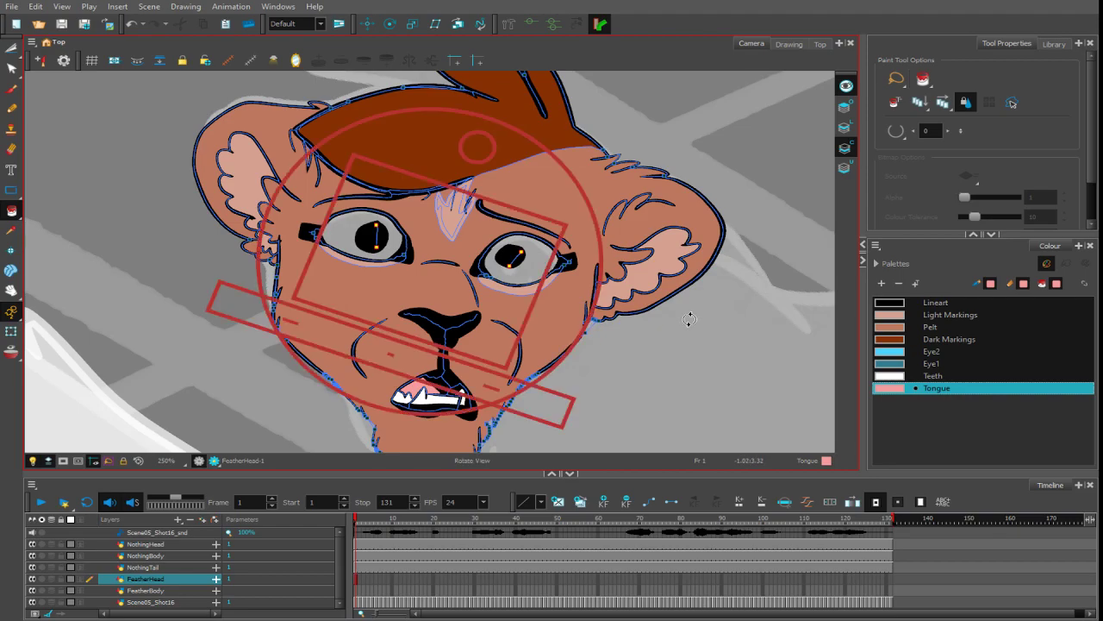
# - Paint the areas between the brows and both eyes with the Dark Markings colour
pyautogui.moveTo(689, 321); pyautogui.dragTo(696, 283)
pyautogui.click(11, 88)
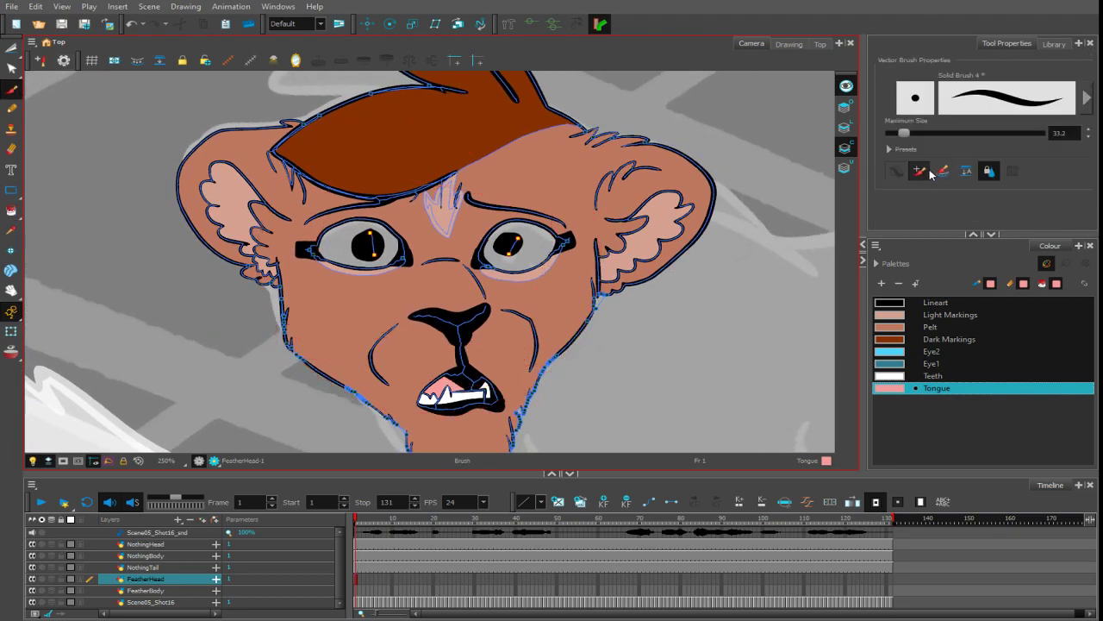
pyautogui.click(909, 338)
pyautogui.moveTo(465, 199); pyautogui.dragTo(480, 247)
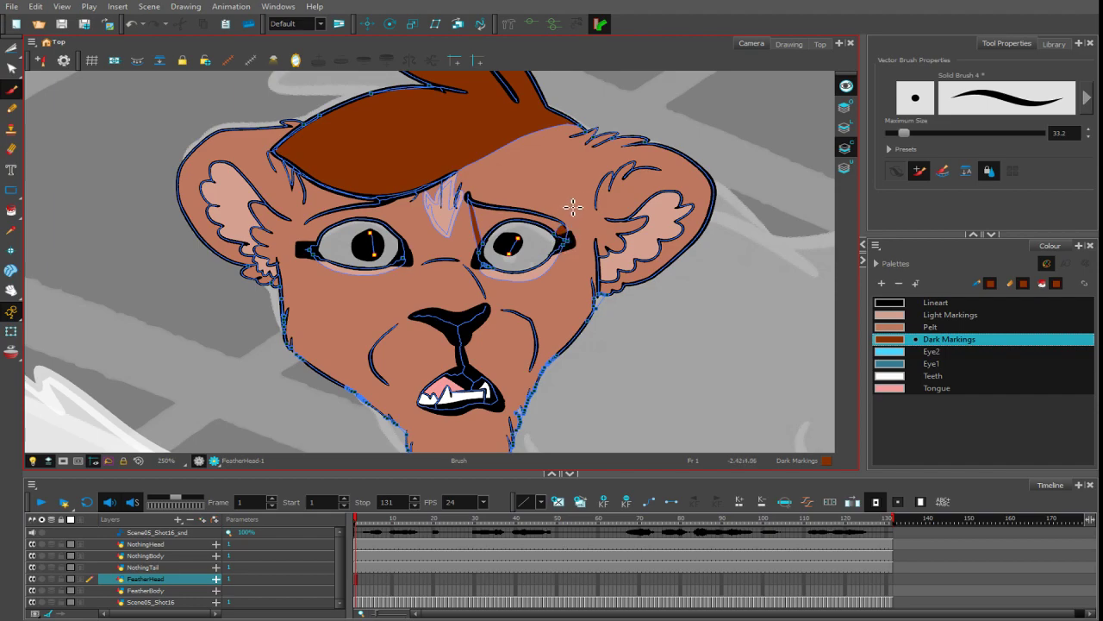
pyautogui.moveTo(311, 233)
pyautogui.mouseDown()
pyautogui.moveTo(407, 189)
pyautogui.moveTo(399, 246)
pyautogui.mouseUp()
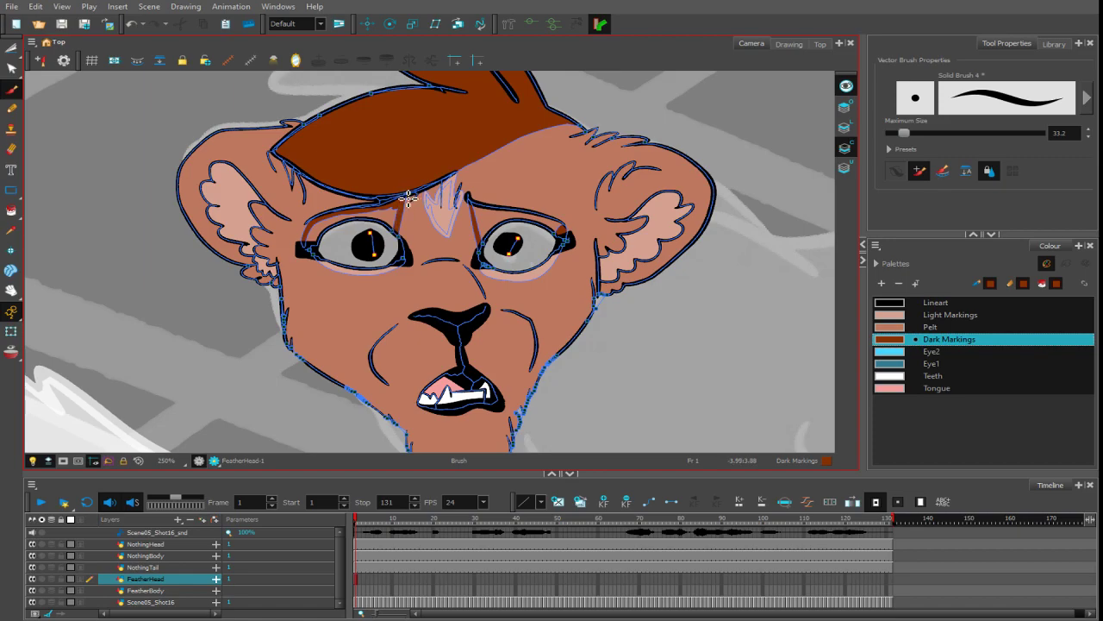
pyautogui.moveTo(405, 199); pyautogui.dragTo(403, 254)
pyautogui.moveTo(408, 201)
pyautogui.mouseDown()
pyautogui.moveTo(398, 231)
pyautogui.moveTo(393, 217)
pyautogui.moveTo(419, 195)
pyautogui.moveTo(387, 217)
pyautogui.moveTo(305, 244)
pyautogui.mouseUp()
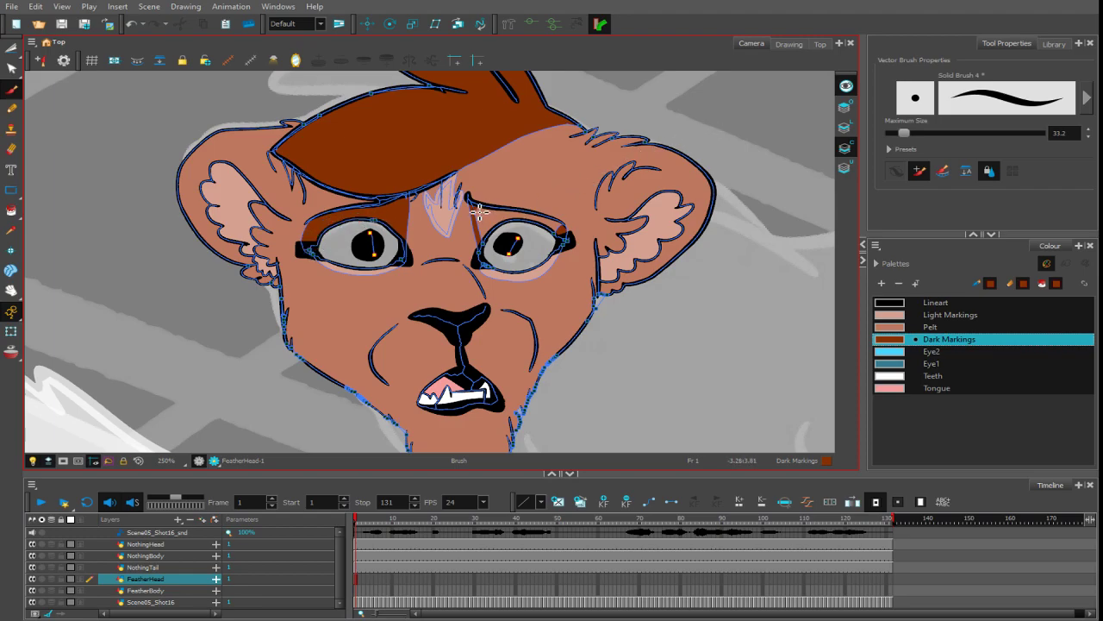
pyautogui.moveTo(480, 212); pyautogui.dragTo(505, 217)
pyautogui.moveTo(659, 260); pyautogui.dragTo(491, 63)
pyautogui.moveTo(395, 205)
pyautogui.mouseDown()
pyautogui.moveTo(418, 148)
pyautogui.moveTo(426, 164)
pyautogui.moveTo(409, 204)
pyautogui.moveTo(666, 357)
pyautogui.moveTo(539, 404)
pyautogui.mouseUp()
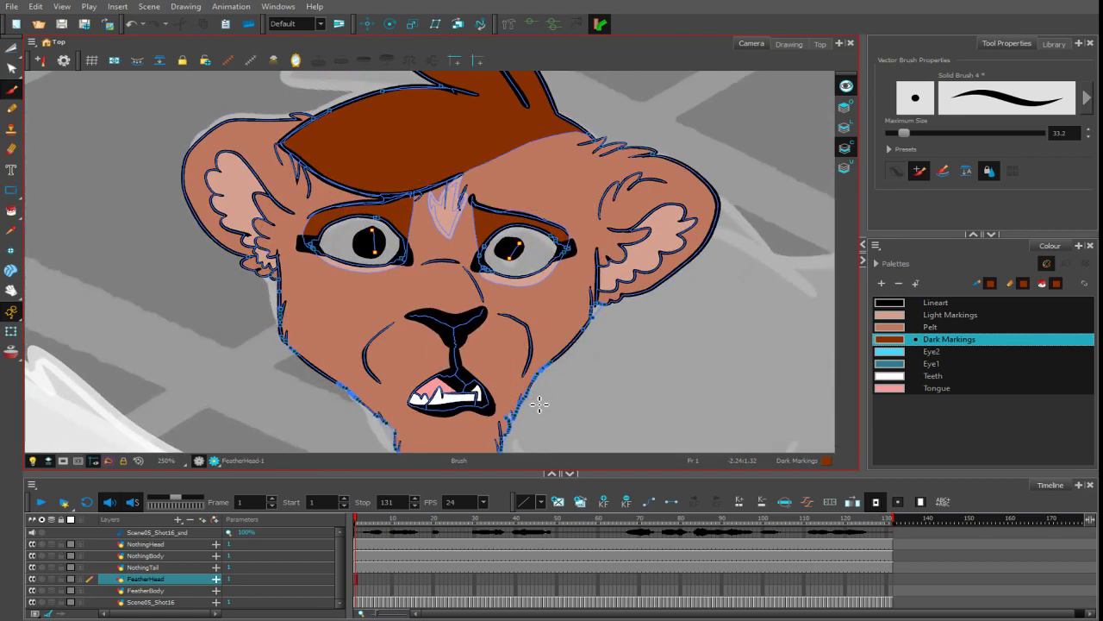
# - Brush Eye2 rings around the pupils and along the lower eye rims in draw-behind mode, and paint the remaining eye area in Eye1
pyautogui.click(891, 352)
pyautogui.click(897, 170)
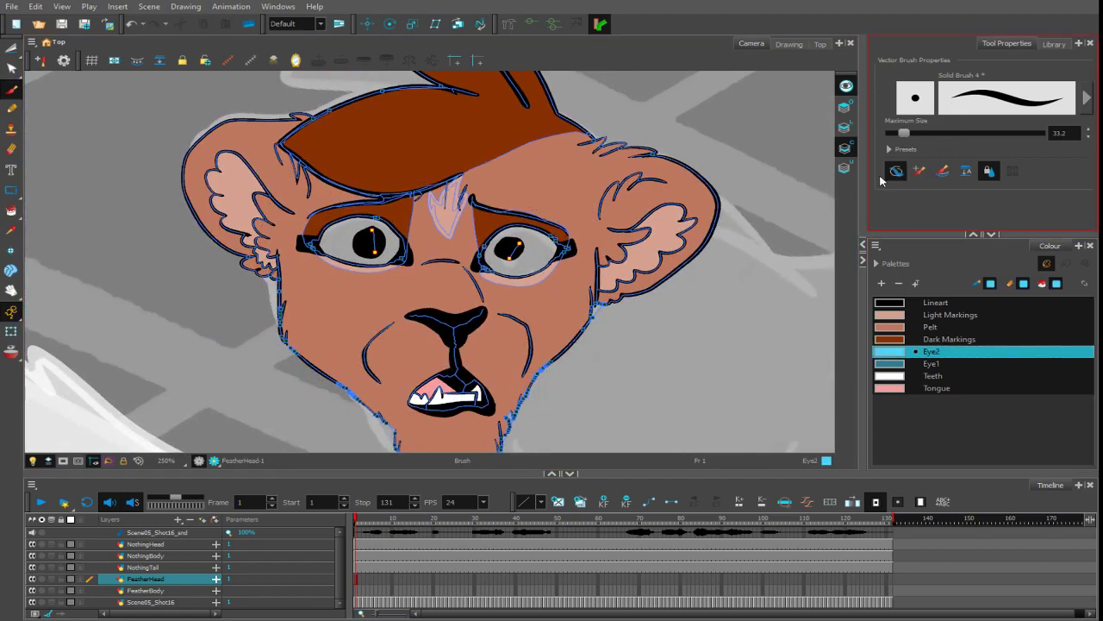
pyautogui.moveTo(505, 240)
pyautogui.mouseDown()
pyautogui.moveTo(510, 269)
pyautogui.moveTo(531, 257)
pyautogui.moveTo(526, 246)
pyautogui.moveTo(500, 261)
pyautogui.mouseUp()
pyautogui.moveTo(365, 235)
pyautogui.mouseDown()
pyautogui.moveTo(386, 257)
pyautogui.moveTo(385, 233)
pyautogui.moveTo(355, 231)
pyautogui.mouseUp()
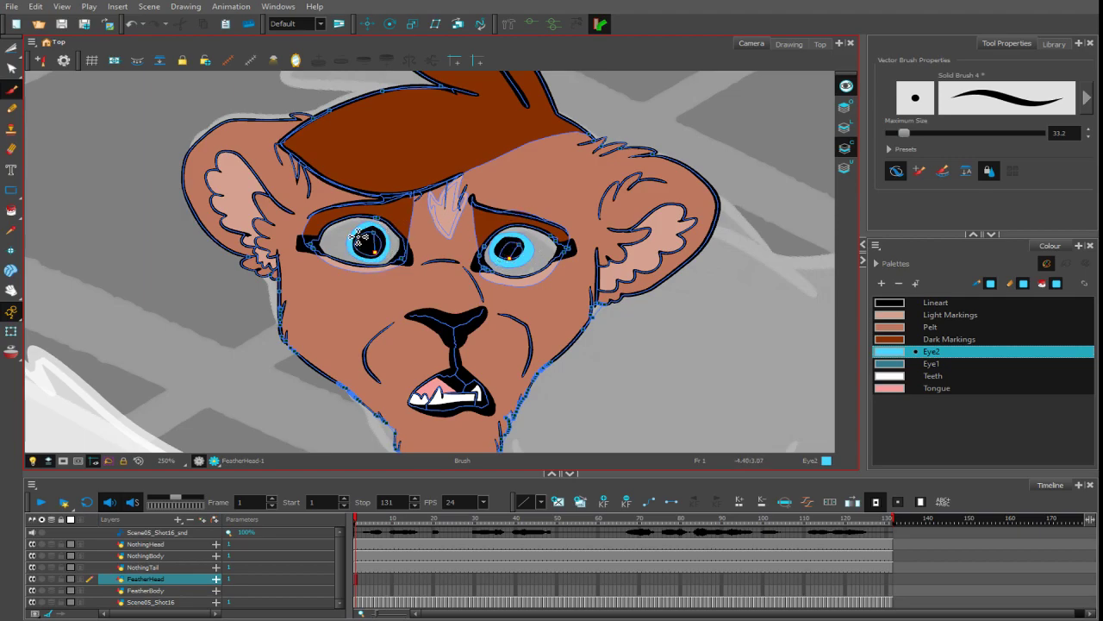
pyautogui.moveTo(532, 265); pyautogui.dragTo(559, 250)
pyautogui.moveTo(348, 268); pyautogui.dragTo(323, 230)
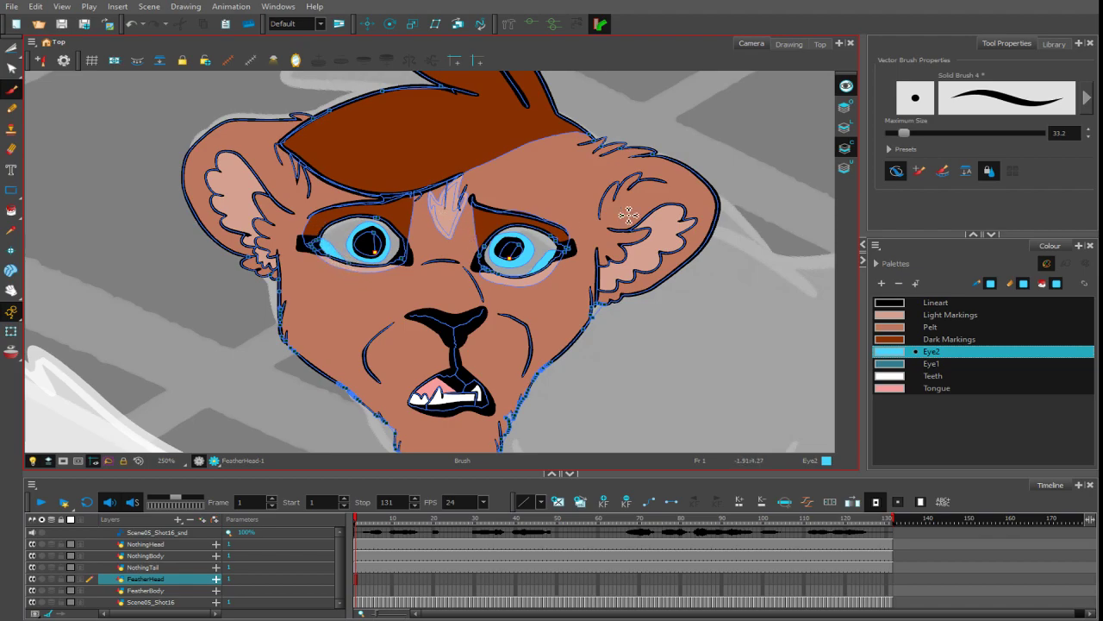
pyautogui.click(919, 365)
pyautogui.moveTo(557, 256)
pyautogui.mouseDown()
pyautogui.moveTo(524, 271)
pyautogui.moveTo(536, 238)
pyautogui.moveTo(503, 243)
pyautogui.mouseUp()
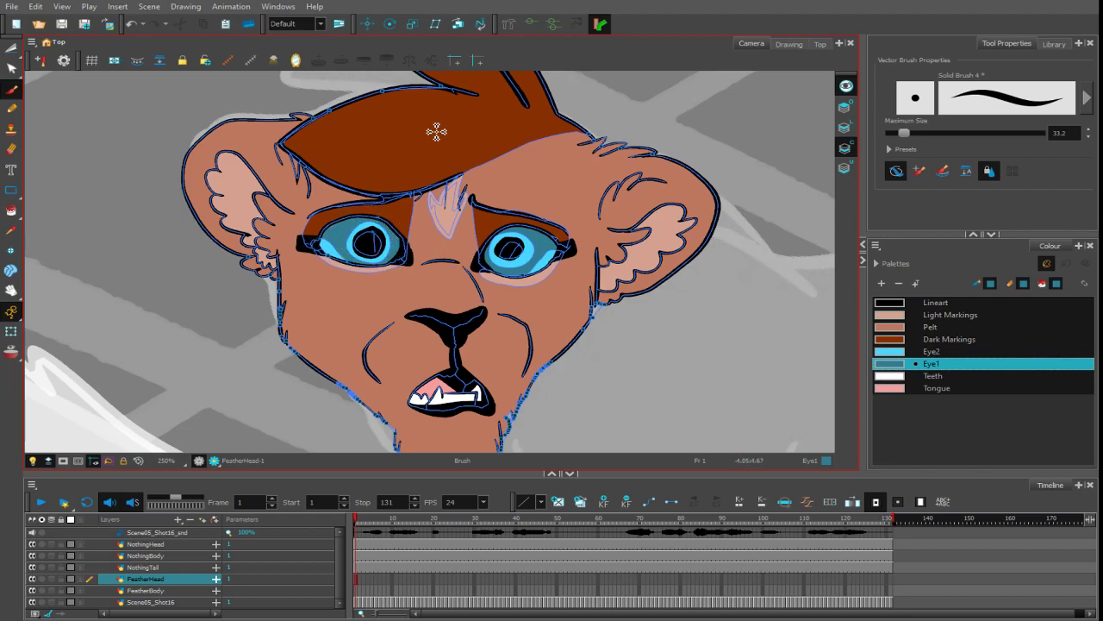
# - On the Overlay layer, paint highlights in both eyes with the Teeth colour
pyautogui.click(845, 107)
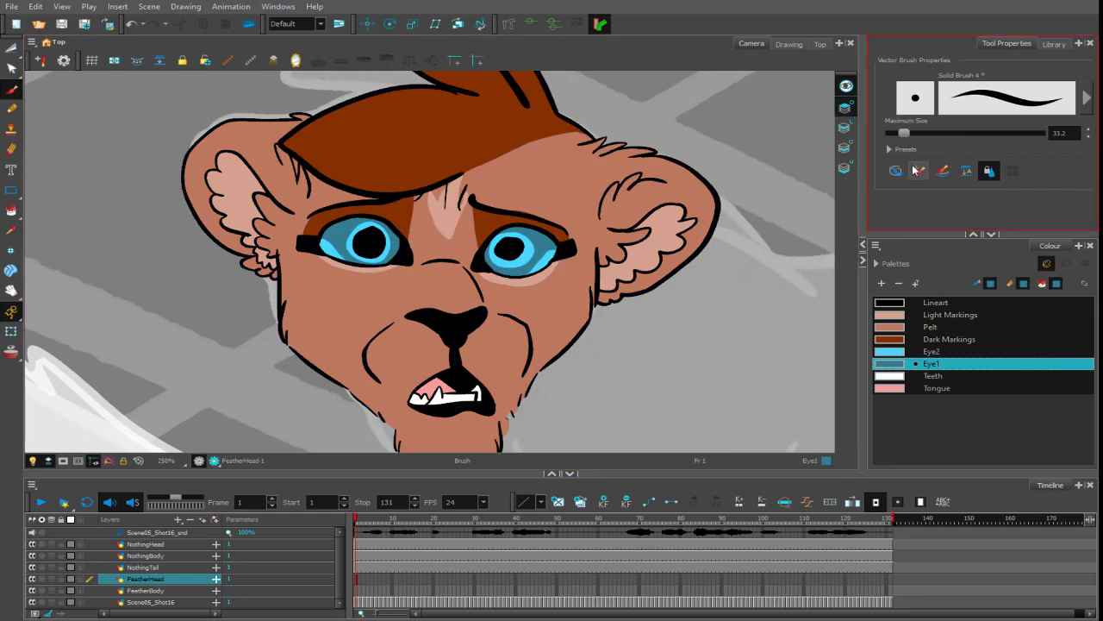
pyautogui.click(917, 376)
pyautogui.moveTo(355, 237); pyautogui.dragTo(365, 235)
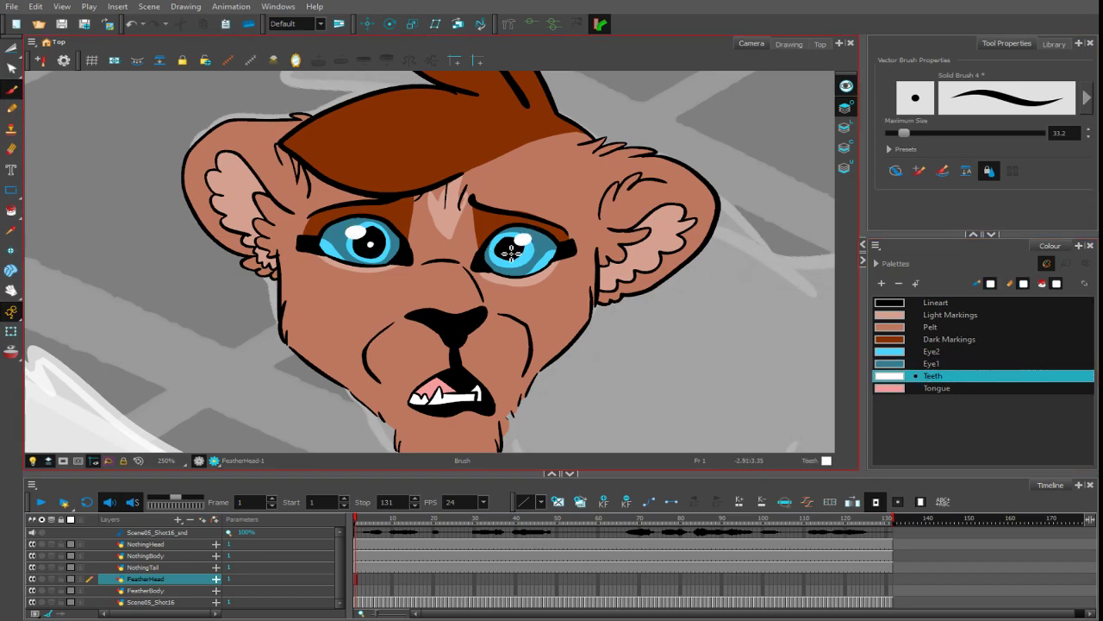
# - Examine the coloured head within the whole shot and up close
pyautogui.press('1')
pyautogui.press('1')
pyautogui.press('1')
pyautogui.press('1')
pyautogui.press('1')
pyautogui.press('1')
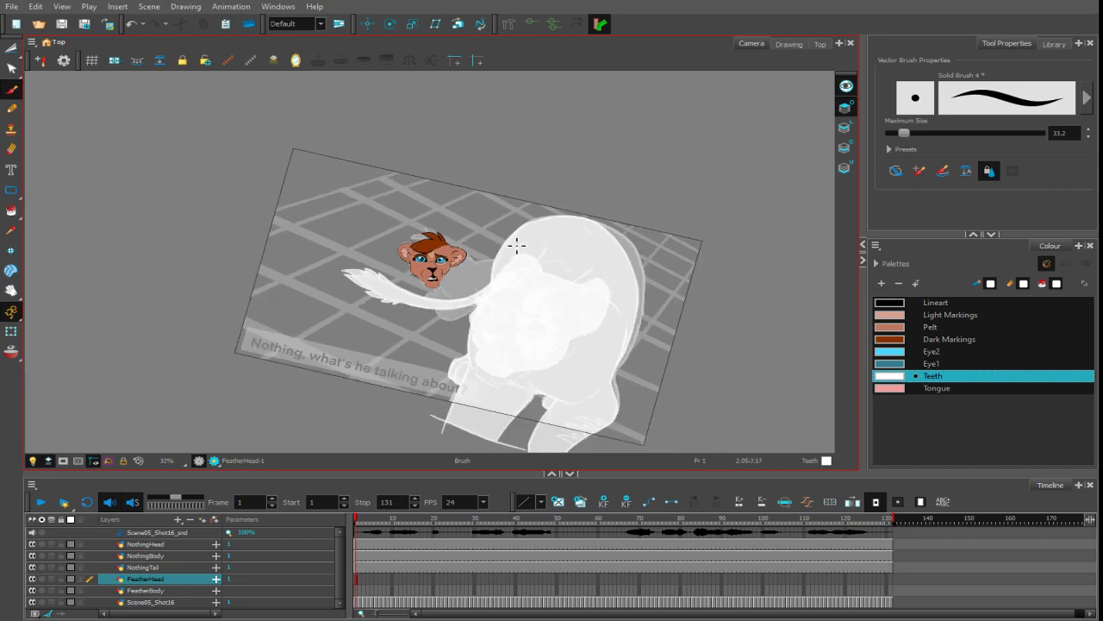
pyautogui.moveTo(655, 286); pyautogui.dragTo(695, 234)
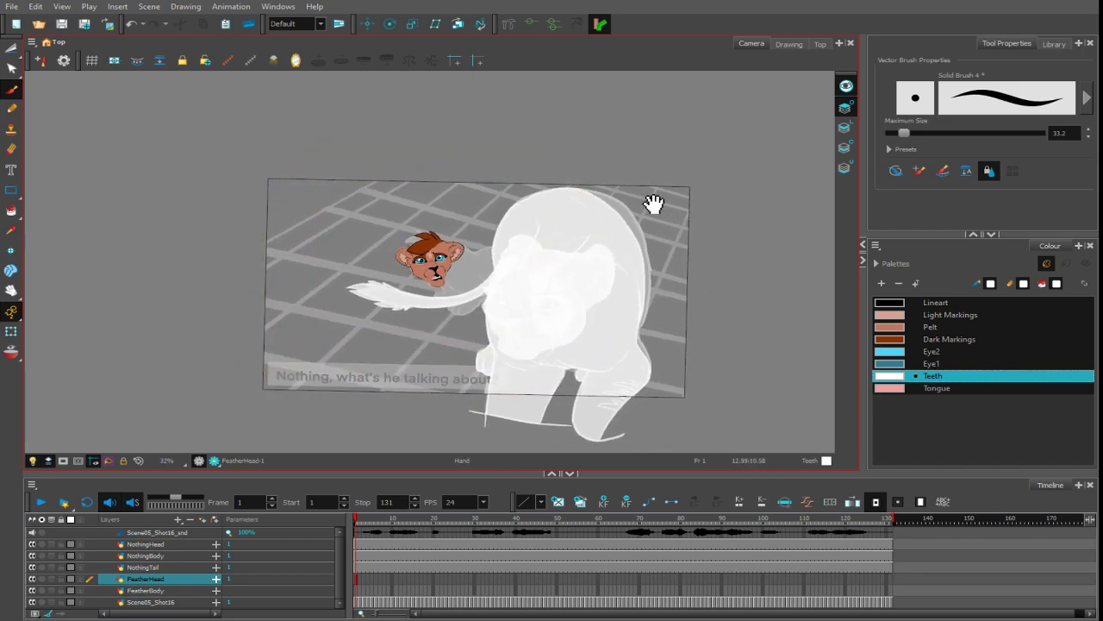
pyautogui.moveTo(654, 203); pyautogui.dragTo(660, 215)
pyautogui.press('2')
pyautogui.press('2')
pyautogui.scroll(2, 668, 221)
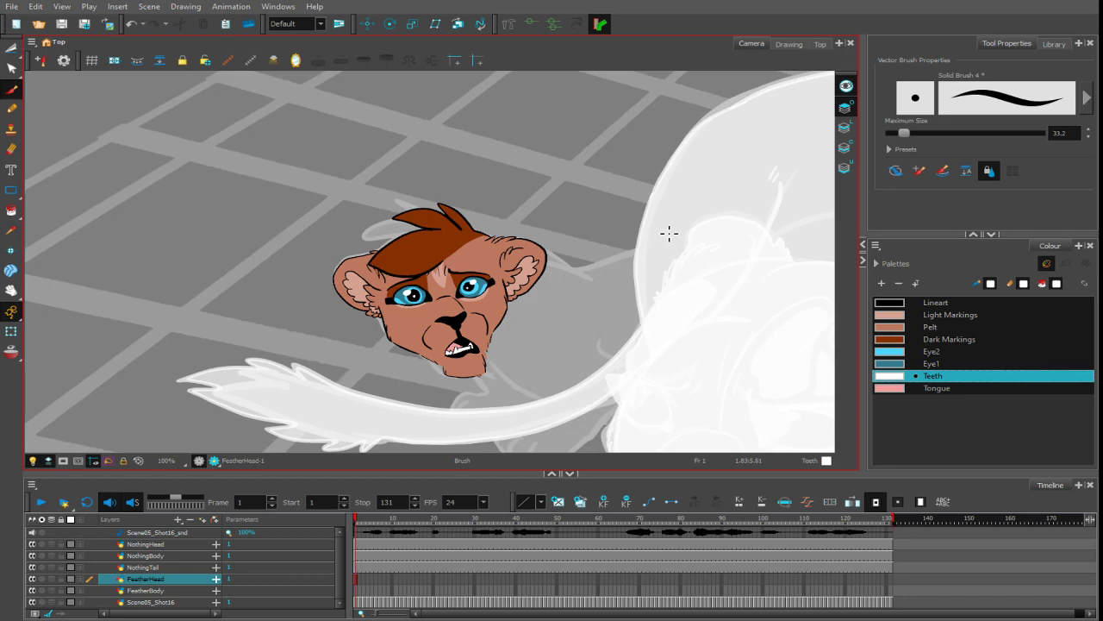
pyautogui.press('space')
pyautogui.moveTo(606, 368); pyautogui.dragTo(593, 332)
pyautogui.scroll(3, 593, 332)
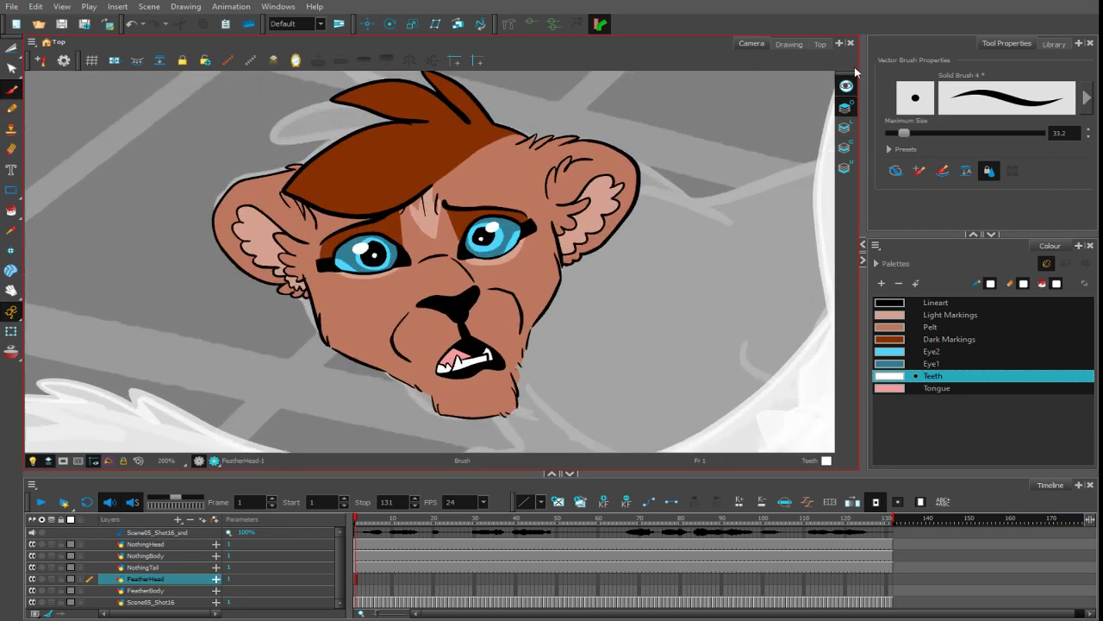
# - Show only FeatherHead's line art in the Drawing view and erase the mouth, lower jaw and chin lines
pyautogui.click(802, 46)
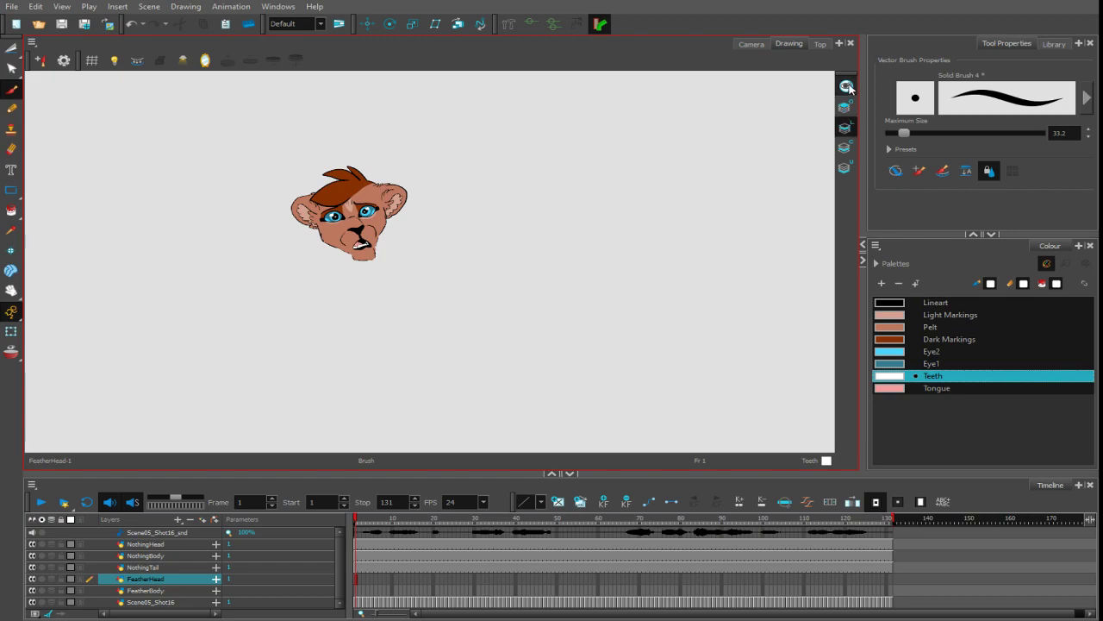
pyautogui.scroll(2, 746, 284)
pyautogui.scroll(2, 629, 301)
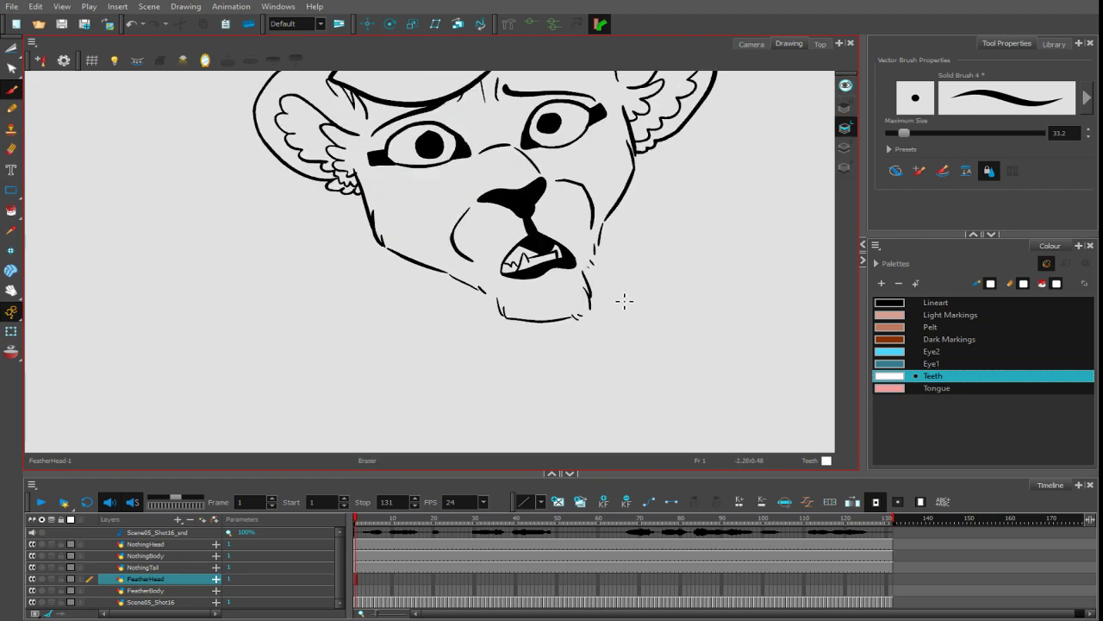
pyautogui.moveTo(572, 303)
pyautogui.mouseDown()
pyautogui.moveTo(492, 323)
pyautogui.moveTo(478, 315)
pyautogui.moveTo(588, 251)
pyautogui.moveTo(518, 265)
pyautogui.mouseUp()
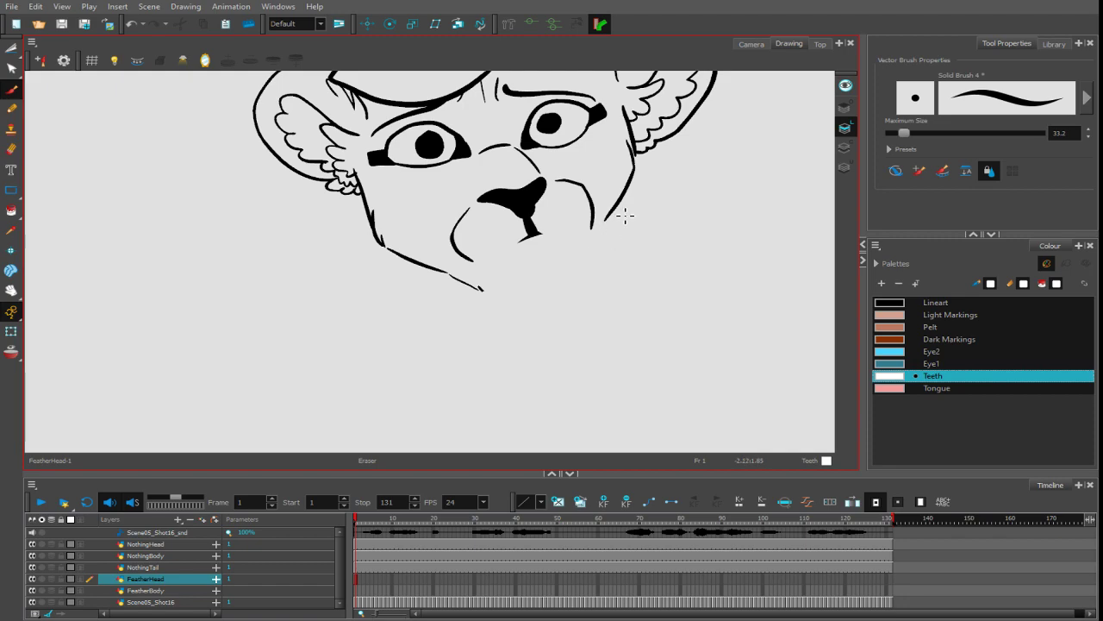
# - Set the brush to size 14.8 in Lineart with auto-flatten on, and erase the leftover lip strokes beneath the nose
pyautogui.click(12, 352)
pyautogui.moveTo(680, 216); pyautogui.dragTo(540, 246)
pyautogui.press('2')
pyautogui.press('2')
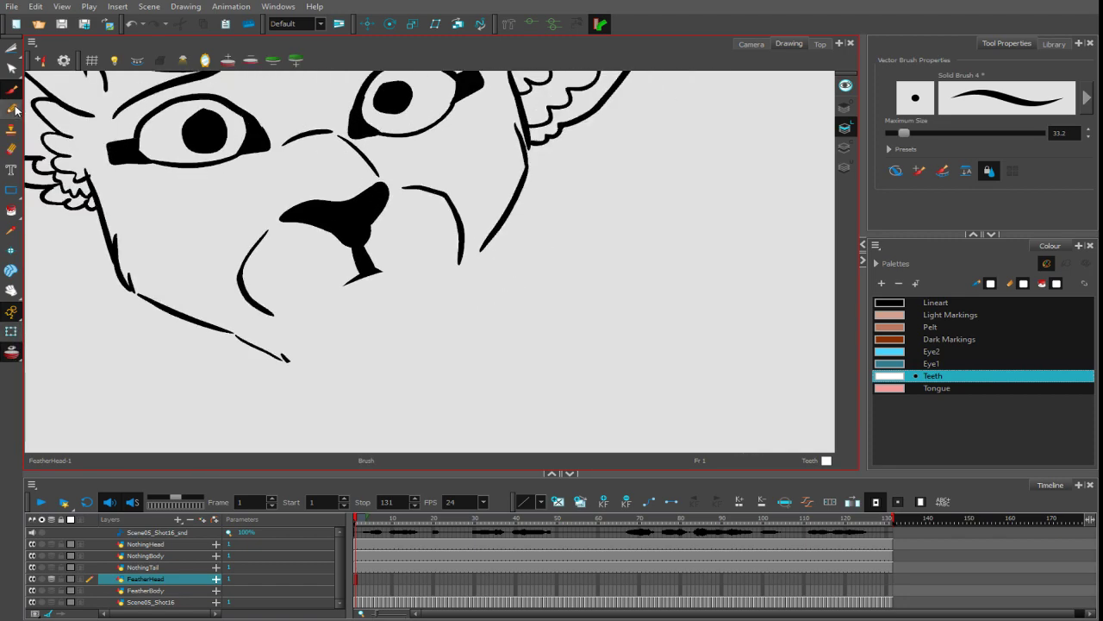
pyautogui.moveTo(903, 136); pyautogui.dragTo(897, 136)
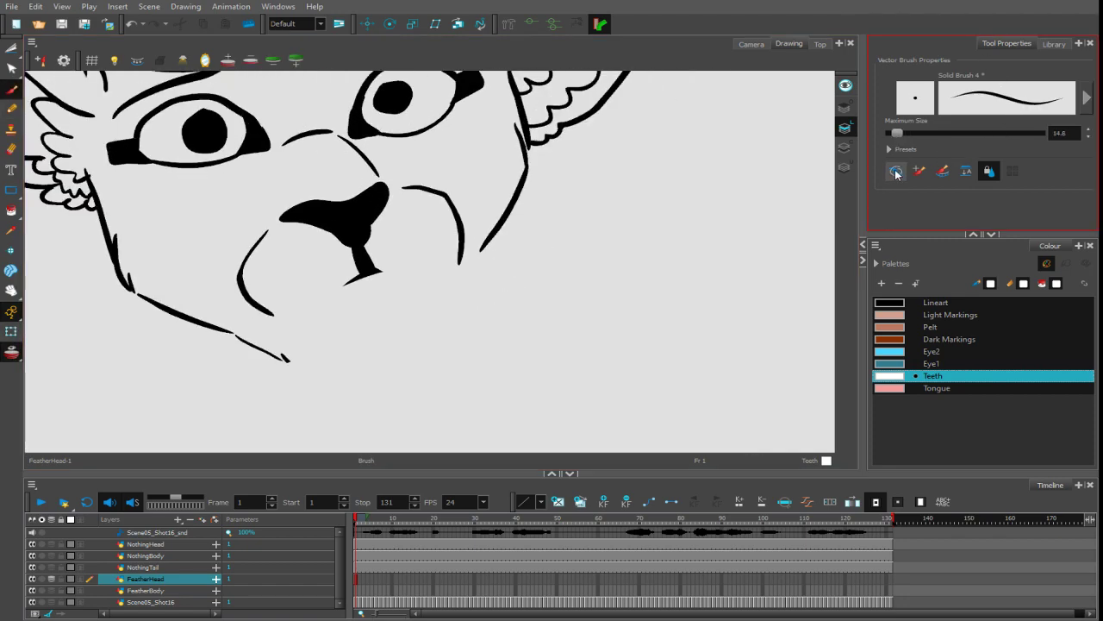
pyautogui.click(900, 303)
pyautogui.hotkey('ctrl', 'z')
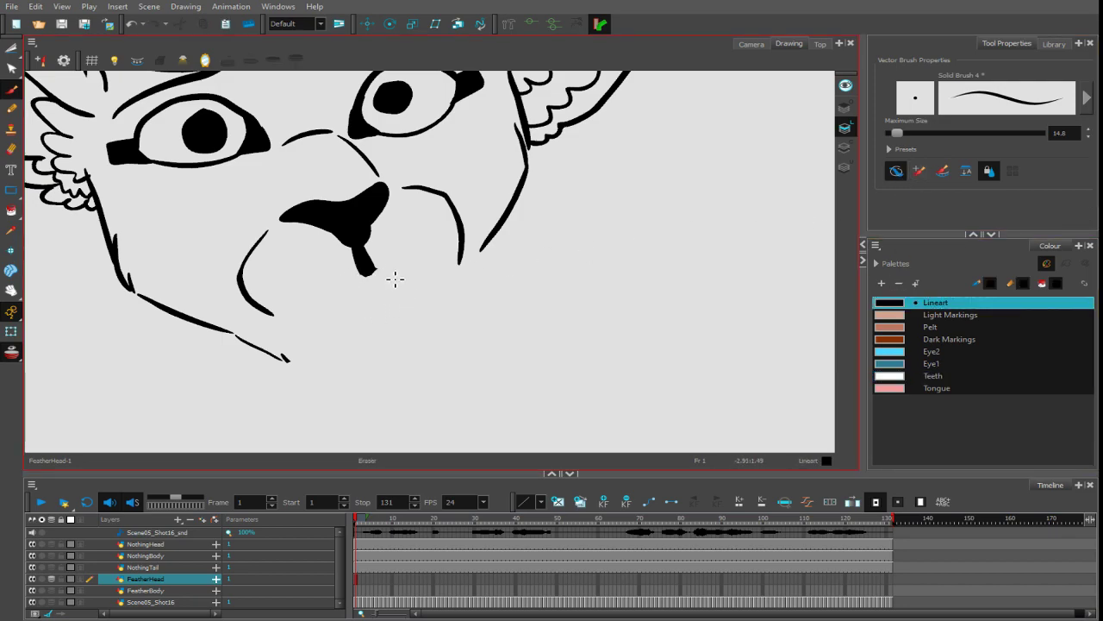
# - Try a small open mouth beneath the nose, with short upper lip lines, a teeth line and a thick lower lip
pyautogui.moveTo(364, 279); pyautogui.dragTo(345, 299)
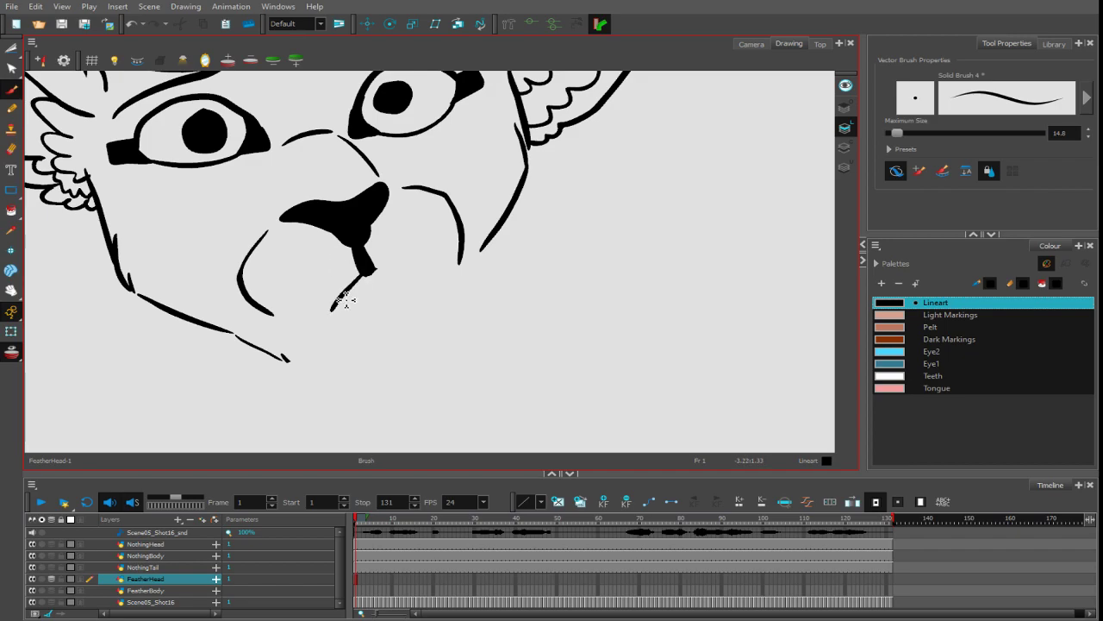
pyautogui.moveTo(524, 308)
pyautogui.keyDown('ctrl'); pyautogui.keyDown('alt'); pyautogui.mouseDown()
pyautogui.moveTo(485, 164)
pyautogui.moveTo(417, 157)
pyautogui.mouseUp(); pyautogui.keyUp('alt'); pyautogui.keyUp('ctrl')
pyautogui.moveTo(469, 308); pyautogui.dragTo(466, 238)
pyautogui.moveTo(547, 98)
pyautogui.keyDown('ctrl'); pyautogui.keyDown('alt'); pyautogui.mouseDown()
pyautogui.moveTo(505, 389)
pyautogui.moveTo(514, 353)
pyautogui.mouseUp(); pyautogui.keyUp('alt'); pyautogui.keyUp('ctrl')
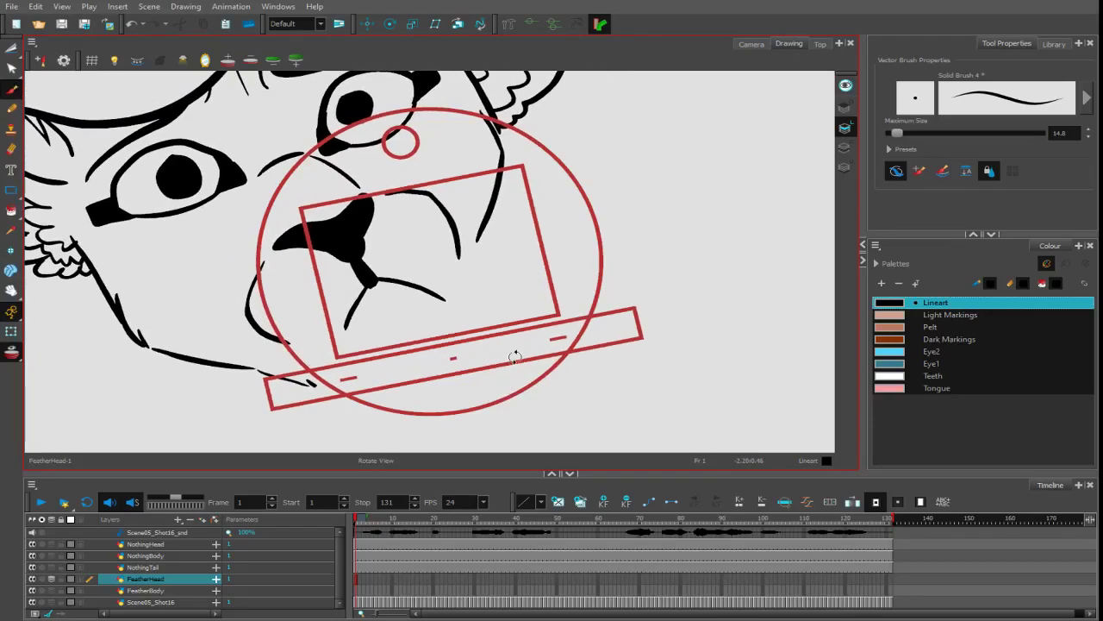
pyautogui.hotkey('ctrl', 'z')
pyautogui.hotkey('ctrl', 'z')
pyautogui.hotkey('ctrl', 'z')
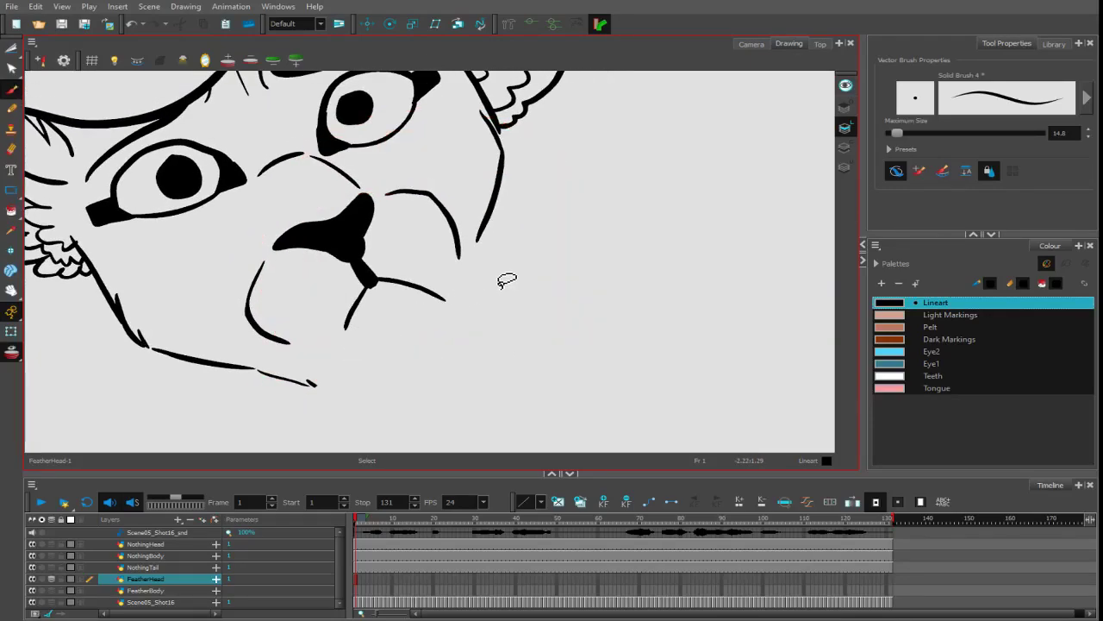
pyautogui.moveTo(346, 327)
pyautogui.mouseDown()
pyautogui.moveTo(394, 293)
pyautogui.moveTo(360, 307)
pyautogui.mouseUp()
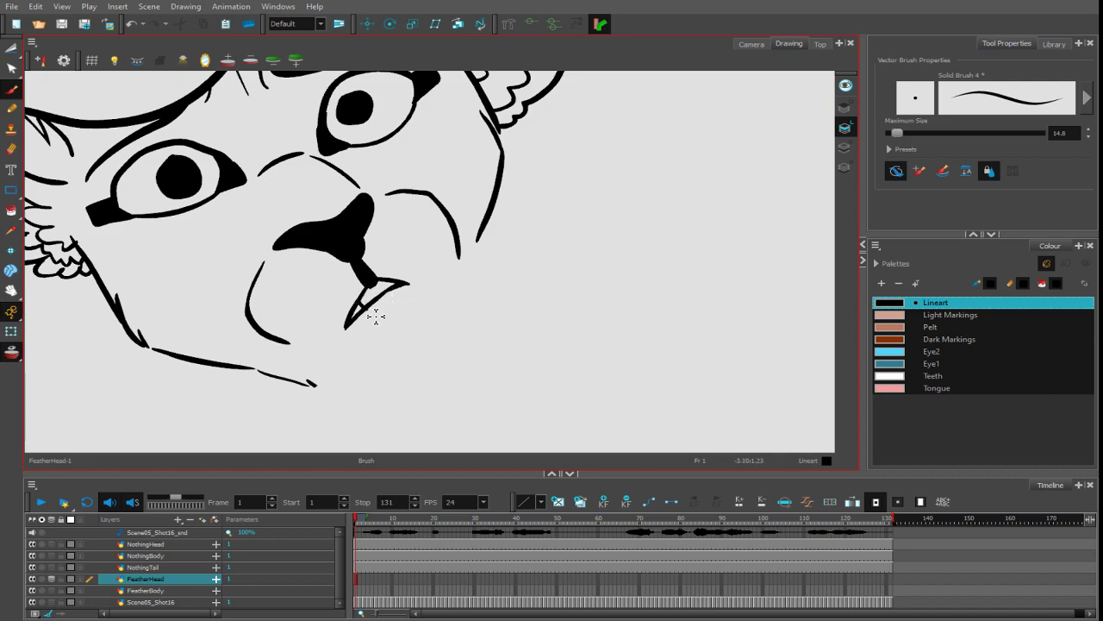
pyautogui.moveTo(352, 330); pyautogui.dragTo(412, 288)
pyautogui.hotkey('ctrl', 'z')
pyautogui.moveTo(368, 318); pyautogui.dragTo(410, 273)
pyautogui.hotkey('ctrl', 'z')
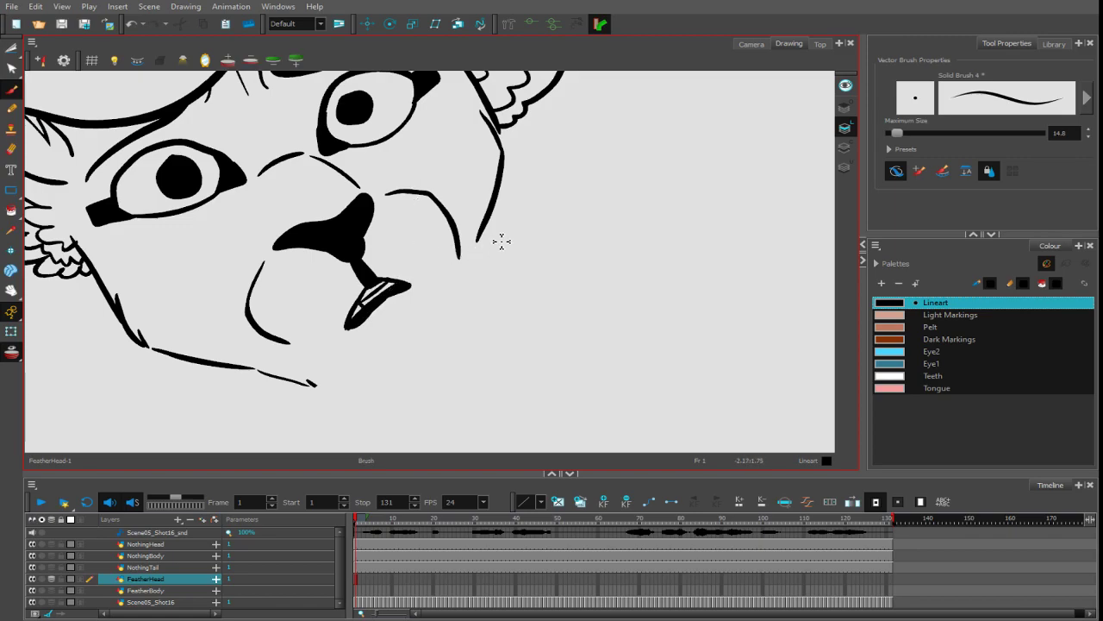
# - Compare the small open mouth with the whole head and erase it
pyautogui.moveTo(502, 242); pyautogui.dragTo(609, 318)
pyautogui.press('1')
pyautogui.press('1')
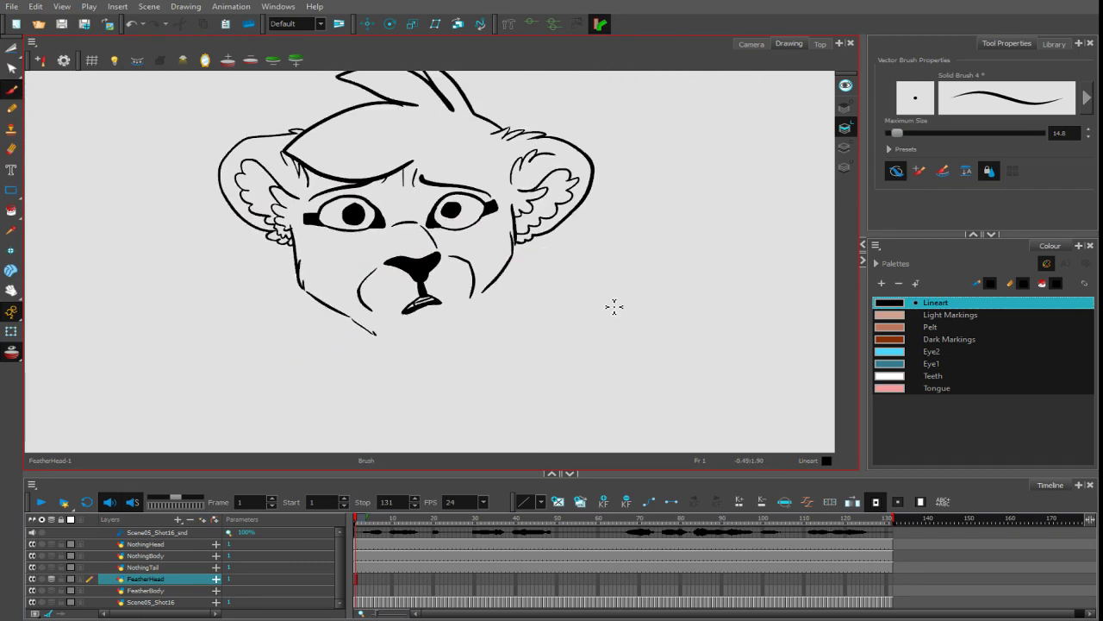
pyautogui.scroll(-2, 614, 306)
pyautogui.scroll(5, 613, 307)
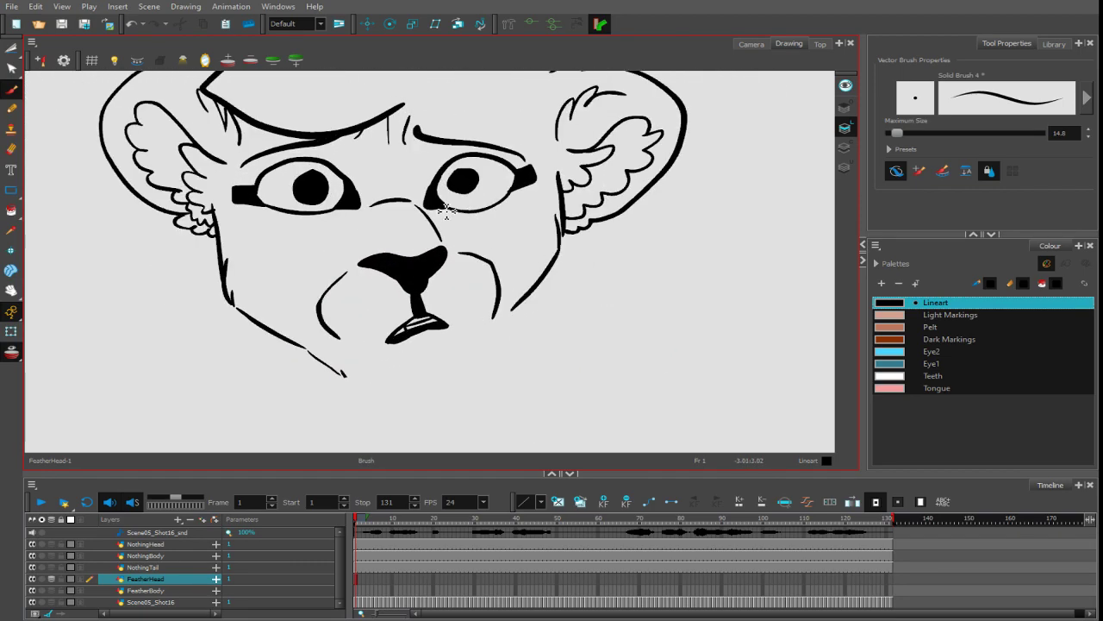
pyautogui.scroll(-4, 524, 186)
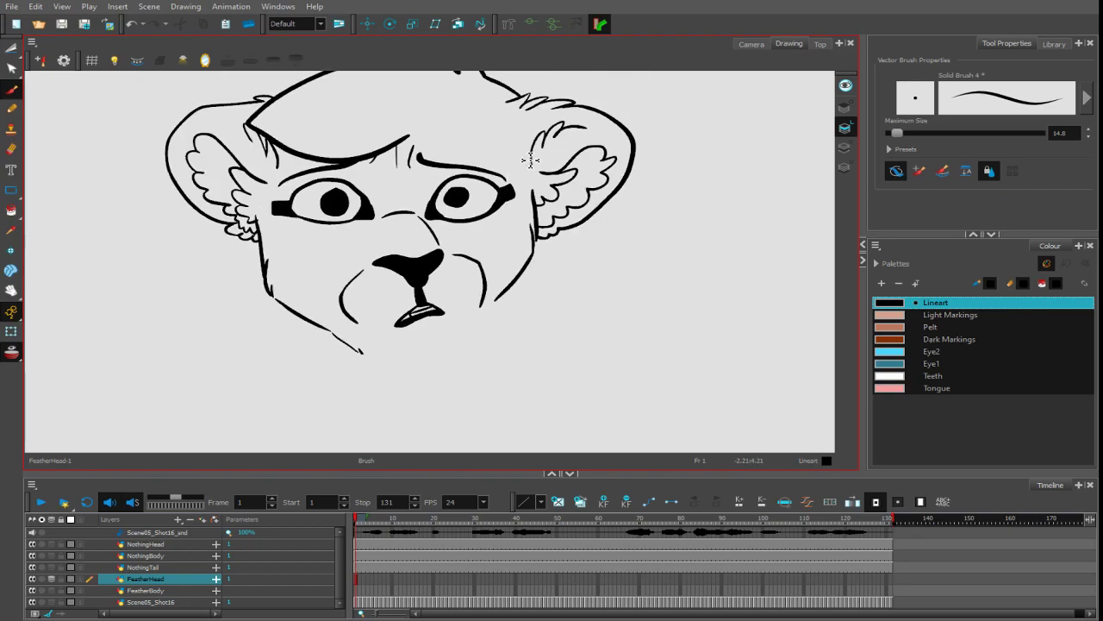
pyautogui.scroll(4, 530, 160)
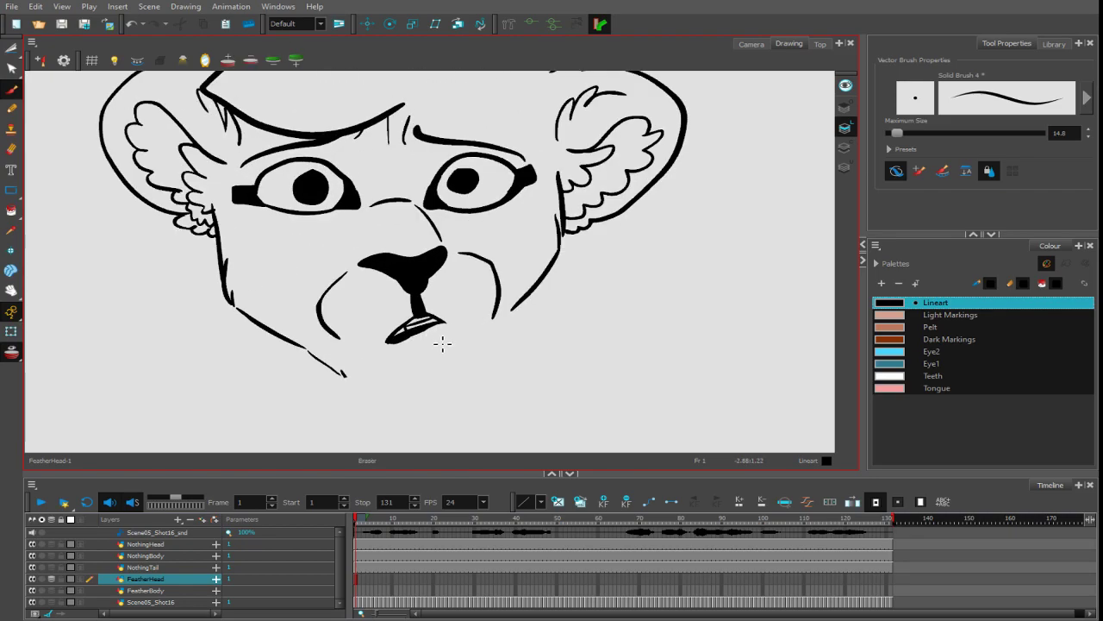
pyautogui.moveTo(442, 344); pyautogui.dragTo(413, 345)
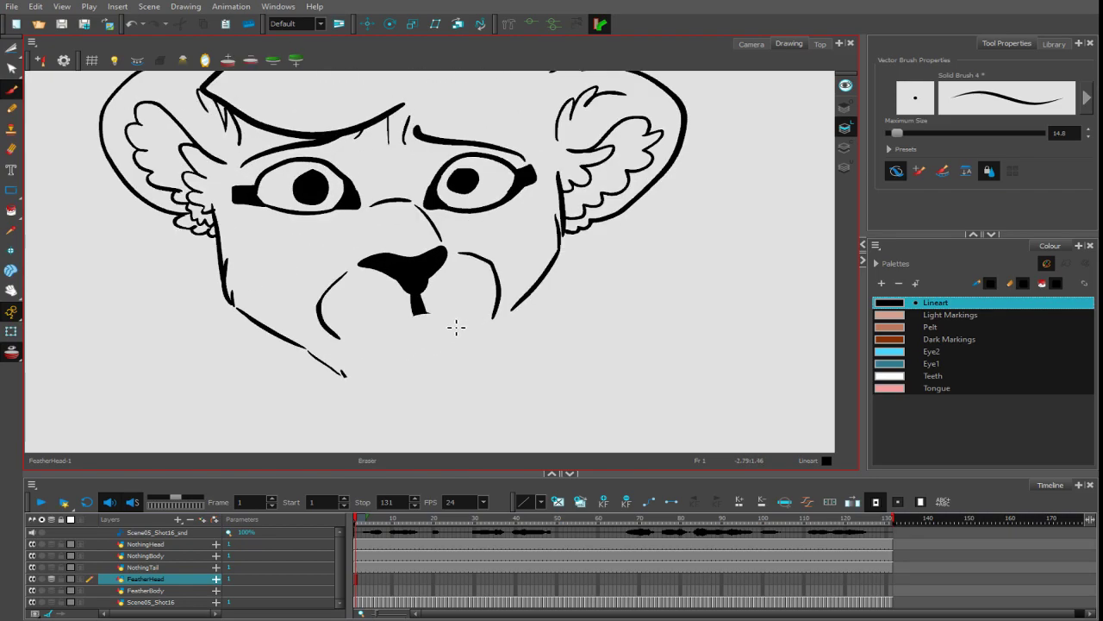
# - Draw the mouth line on the far side of the nose base and redraw that side's muzzle curve slightly higher
pyautogui.moveTo(416, 316)
pyautogui.mouseDown()
pyautogui.moveTo(385, 331)
pyautogui.moveTo(482, 319)
pyautogui.mouseUp()
pyautogui.hotkey('alt', 'e')
pyautogui.moveTo(461, 250)
pyautogui.mouseDown()
pyautogui.moveTo(498, 278)
pyautogui.moveTo(508, 322)
pyautogui.mouseUp()
pyautogui.hotkey('alt', 'b')
pyautogui.moveTo(458, 241)
pyautogui.mouseDown()
pyautogui.moveTo(510, 274)
pyautogui.moveTo(497, 303)
pyautogui.mouseUp()
# - Erase the near-side muzzle curve, draw the other half of the closed mouth line, and redraw the curve rounder
pyautogui.hotkey('alt', 'e')
pyautogui.moveTo(340, 338)
pyautogui.mouseDown()
pyautogui.moveTo(330, 328)
pyautogui.moveTo(347, 288)
pyautogui.mouseUp()
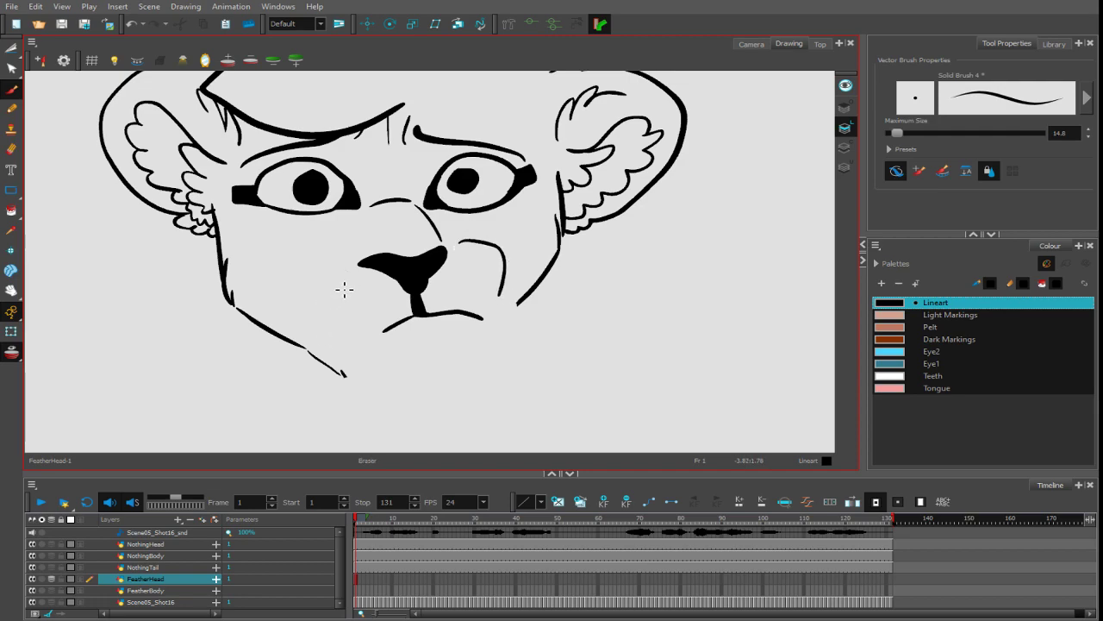
pyautogui.hotkey('alt', 'b')
pyautogui.moveTo(417, 308); pyautogui.dragTo(413, 323)
pyautogui.moveTo(407, 321); pyautogui.dragTo(374, 336)
pyautogui.moveTo(347, 275); pyautogui.dragTo(345, 338)
# - Draw a short rounded chin with small fur ticks below the closed mouth
pyautogui.moveTo(481, 326); pyautogui.dragTo(489, 357)
pyautogui.moveTo(361, 362)
pyautogui.mouseDown()
pyautogui.moveTo(402, 395)
pyautogui.moveTo(436, 393)
pyautogui.mouseUp()
pyautogui.moveTo(488, 362); pyautogui.dragTo(447, 392)
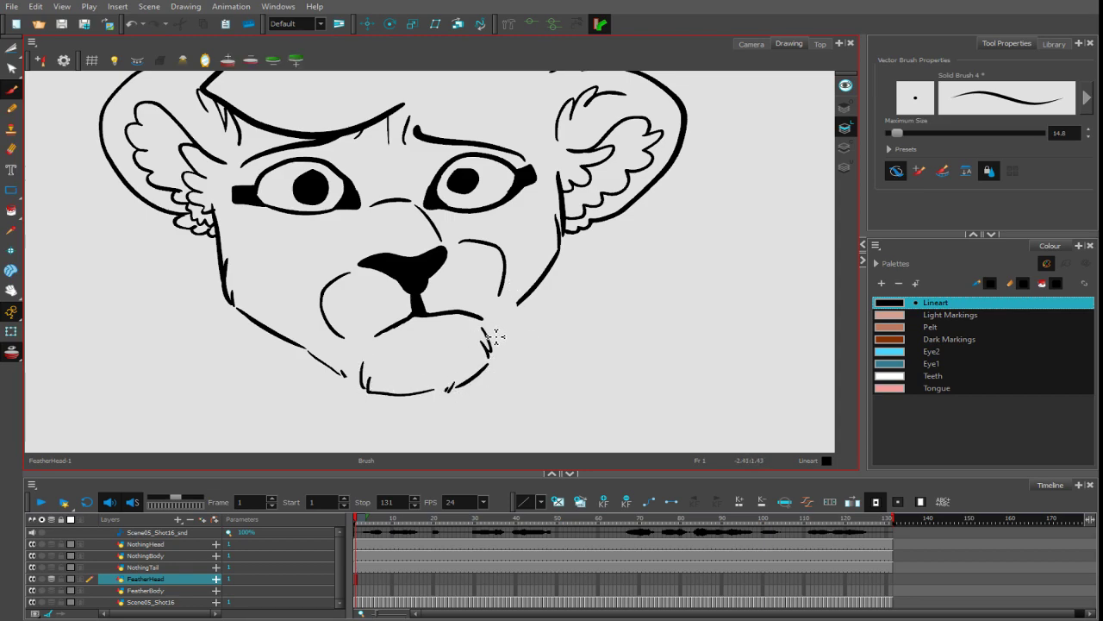
pyautogui.scroll(-4, 367, 376)
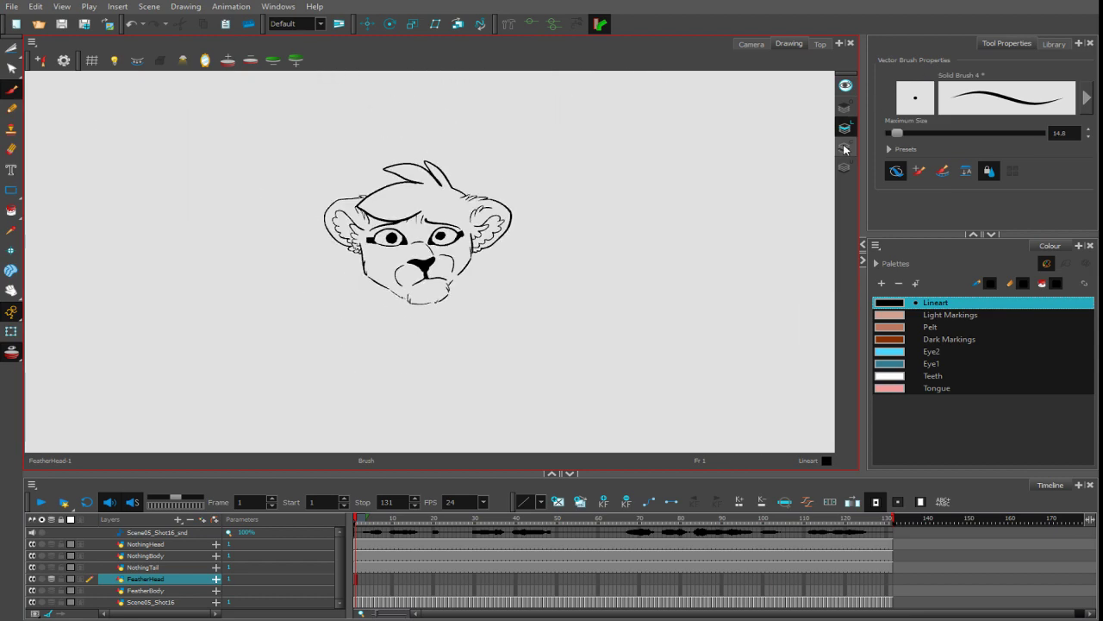
# - Show all art layers and, on the Colour Art layer, erase the pelt colour spilling outside the new chin and jaw
pyautogui.click(846, 86)
pyautogui.moveTo(665, 299); pyautogui.dragTo(677, 262)
pyautogui.press('2')
pyautogui.press('2')
pyautogui.press('2')
pyautogui.press('2')
pyautogui.press('2')
pyautogui.press('2')
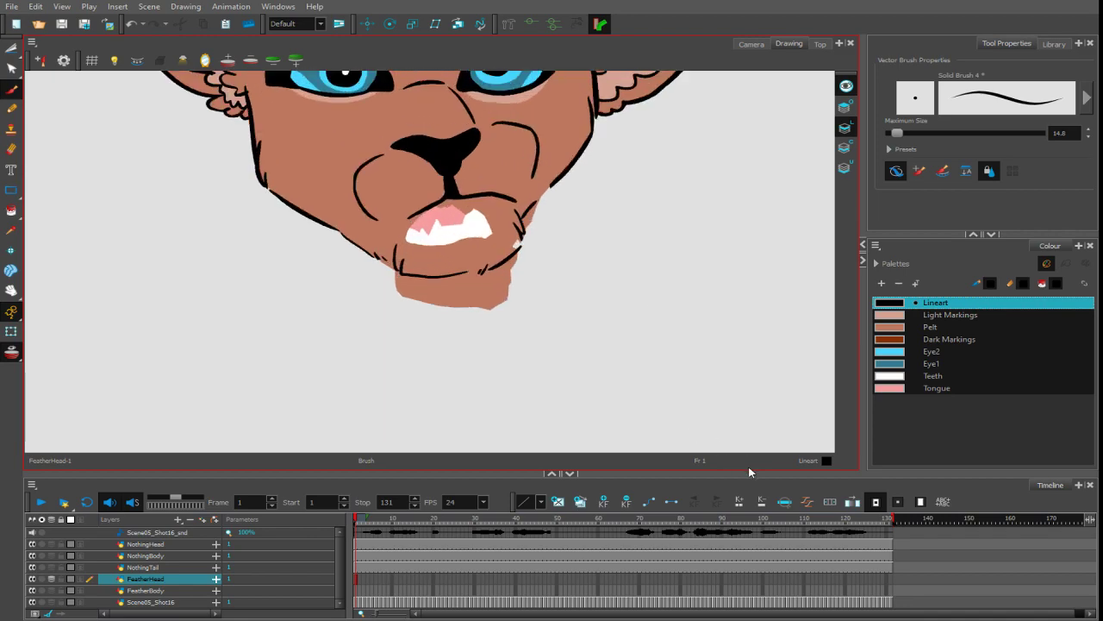
pyautogui.click(846, 148)
pyautogui.moveTo(393, 312)
pyautogui.mouseDown()
pyautogui.moveTo(401, 318)
pyautogui.moveTo(377, 290)
pyautogui.moveTo(394, 301)
pyautogui.moveTo(546, 288)
pyautogui.mouseUp()
pyautogui.moveTo(430, 317)
pyautogui.mouseDown()
pyautogui.moveTo(563, 272)
pyautogui.moveTo(600, 245)
pyautogui.moveTo(522, 286)
pyautogui.moveTo(565, 247)
pyautogui.mouseUp()
pyautogui.moveTo(522, 309); pyautogui.dragTo(455, 330)
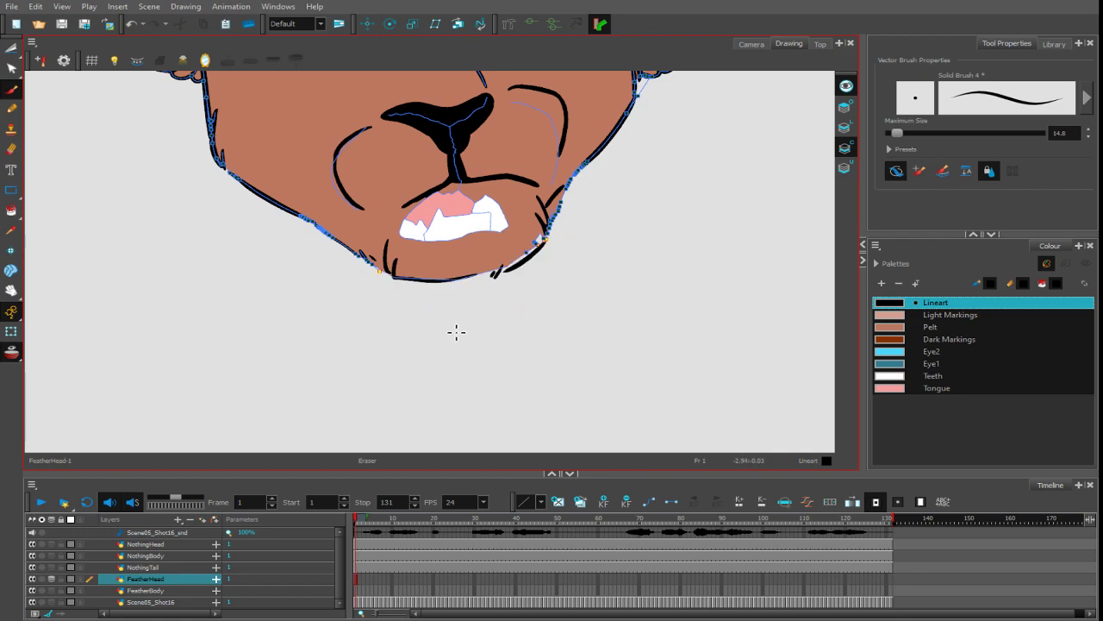
pyautogui.moveTo(561, 241); pyautogui.dragTo(581, 204)
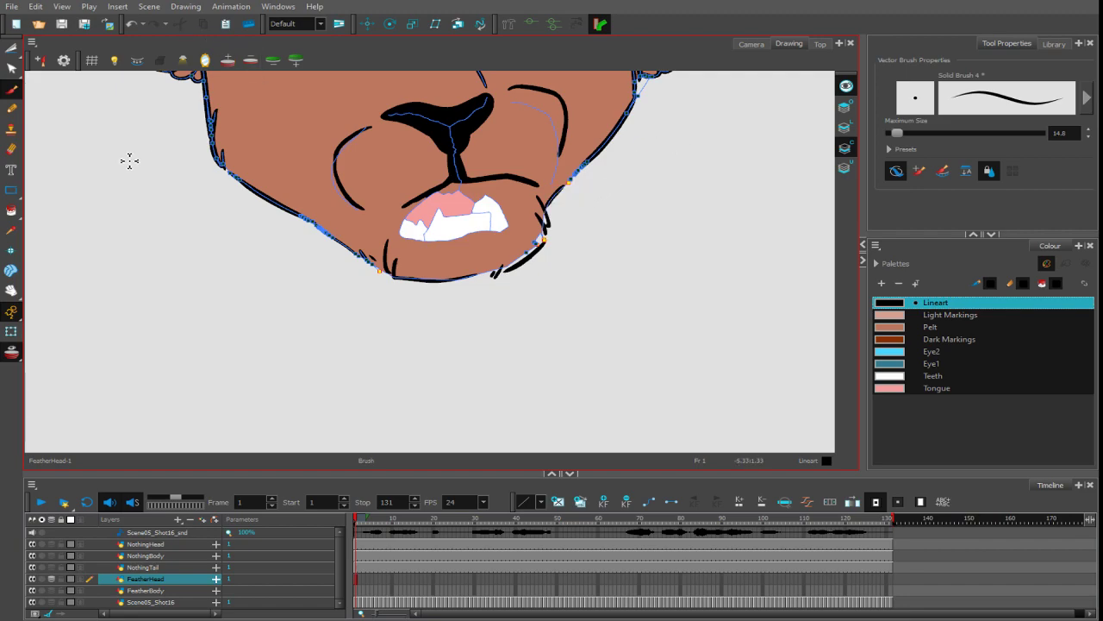
# - With a size 35.2 Pelt brush and auto-flatten off, paint over the old teeth and tongue and fill the chin gaps
pyautogui.click(13, 89)
pyautogui.click(905, 327)
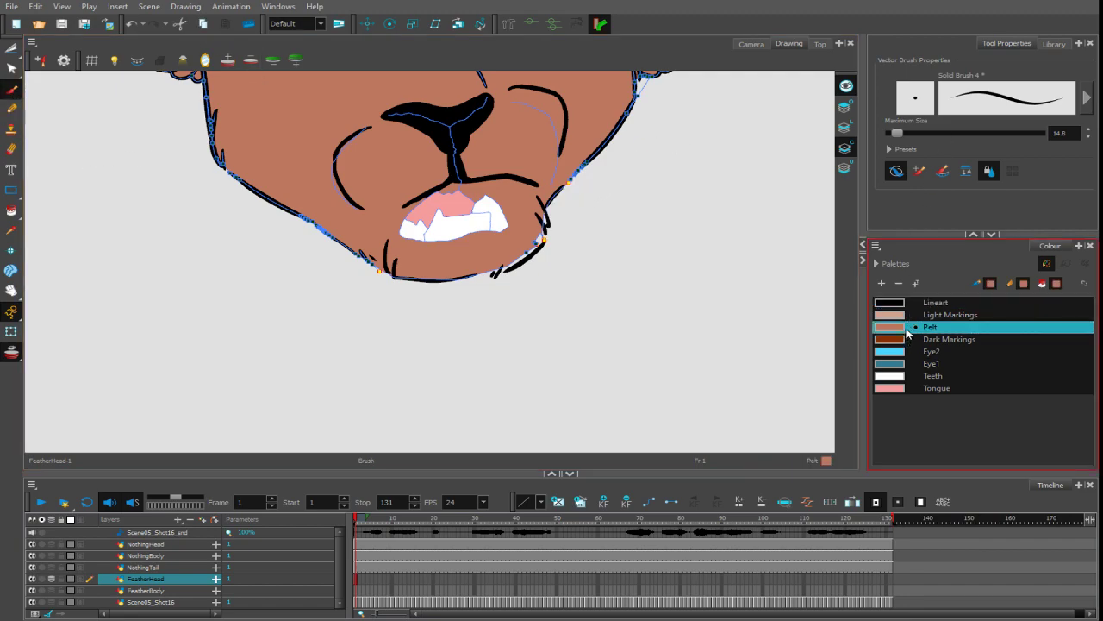
pyautogui.moveTo(898, 133); pyautogui.dragTo(916, 123)
pyautogui.moveTo(758, 307)
pyautogui.mouseDown()
pyautogui.moveTo(764, 232)
pyautogui.moveTo(733, 116)
pyautogui.mouseUp()
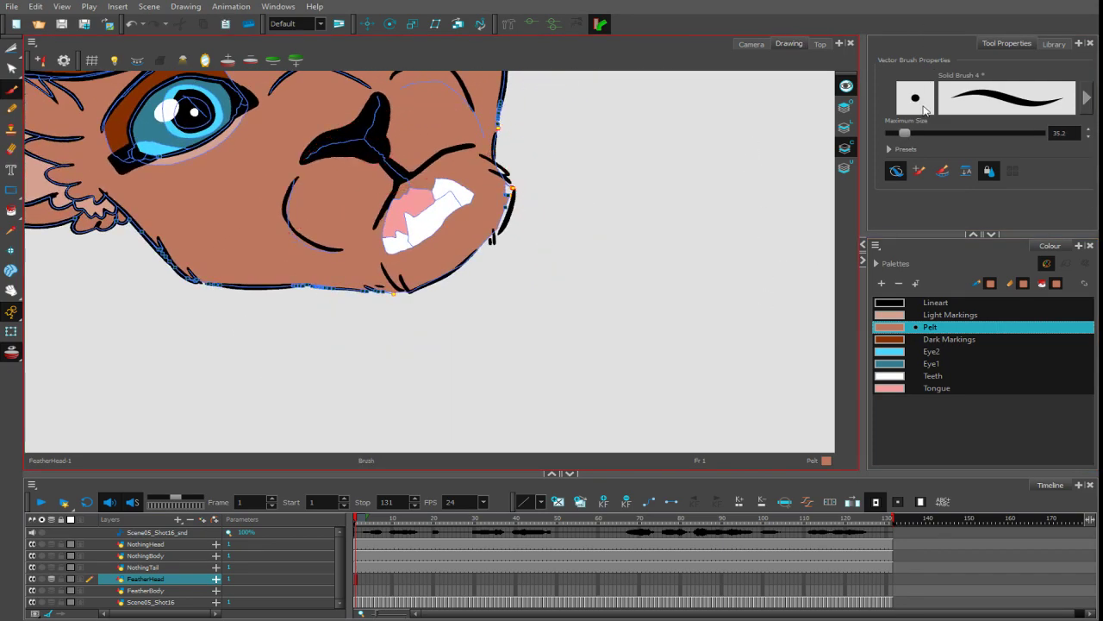
pyautogui.click(898, 171)
pyautogui.moveTo(390, 242)
pyautogui.mouseDown()
pyautogui.moveTo(403, 208)
pyautogui.moveTo(442, 179)
pyautogui.moveTo(396, 250)
pyautogui.moveTo(436, 233)
pyautogui.mouseUp()
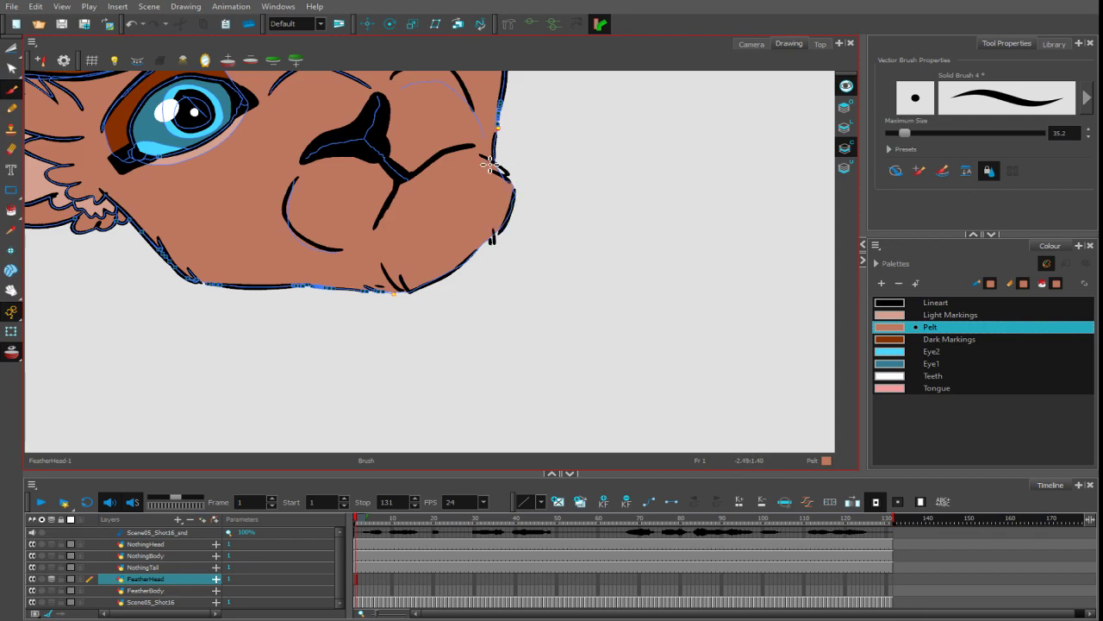
pyautogui.moveTo(490, 165); pyautogui.dragTo(505, 176)
pyautogui.press('1')
pyautogui.press('1')
pyautogui.press('1')
pyautogui.press('1')
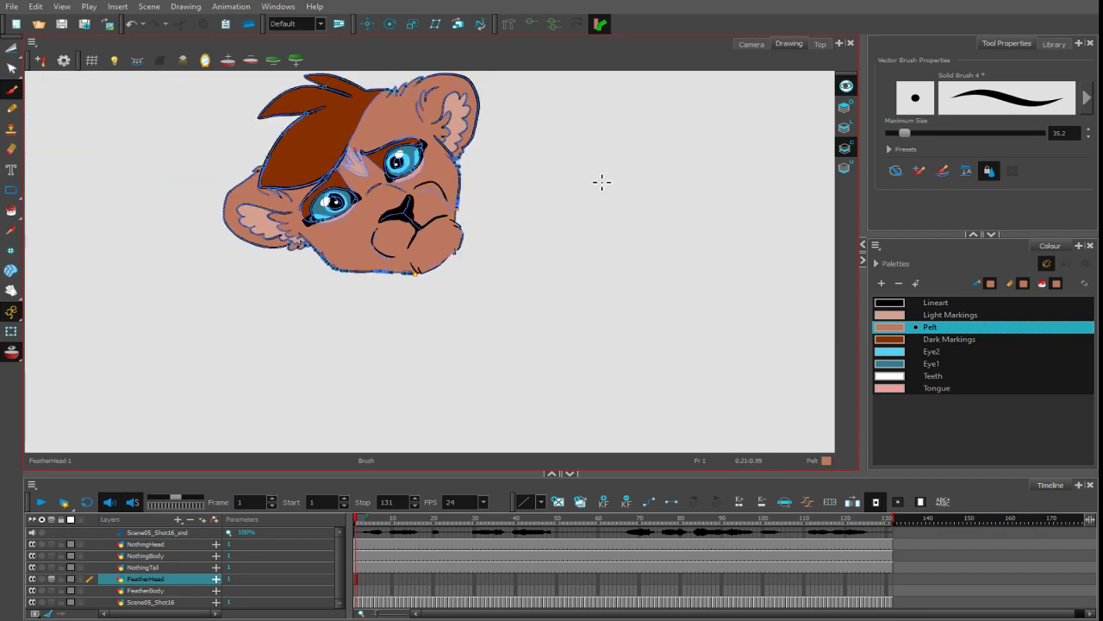
pyautogui.moveTo(618, 192); pyautogui.dragTo(626, 321)
pyautogui.hotkey('ctrl', 'z')
pyautogui.moveTo(657, 261); pyautogui.dragTo(635, 355)
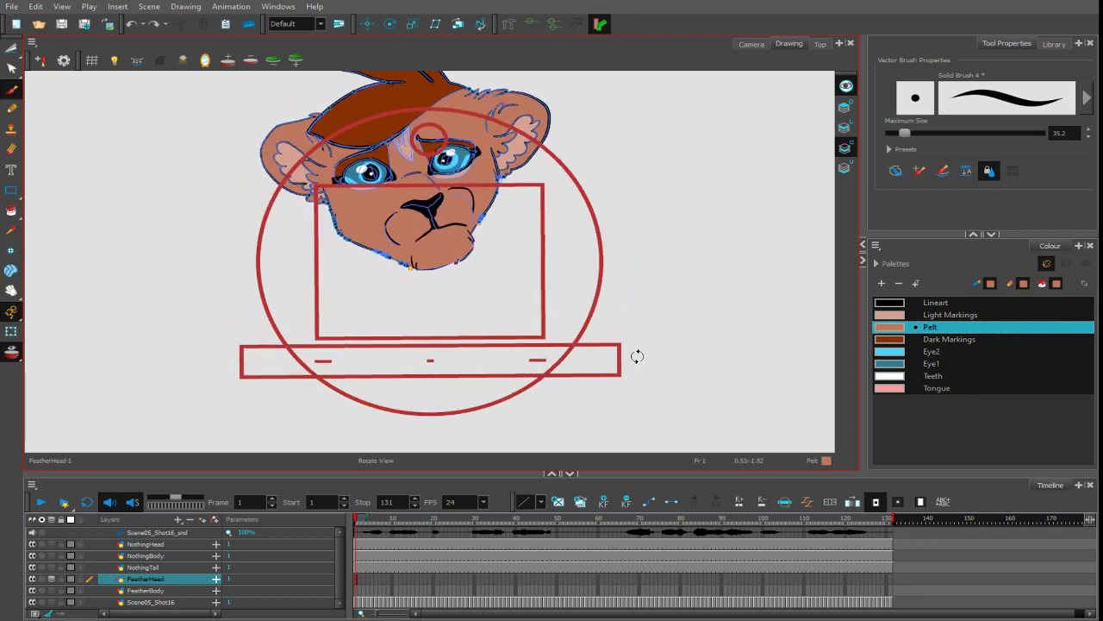
# - Select FeatherBody's cell at frame 1 and show the whole shot in the Camera view
pyautogui.click(909, 579)
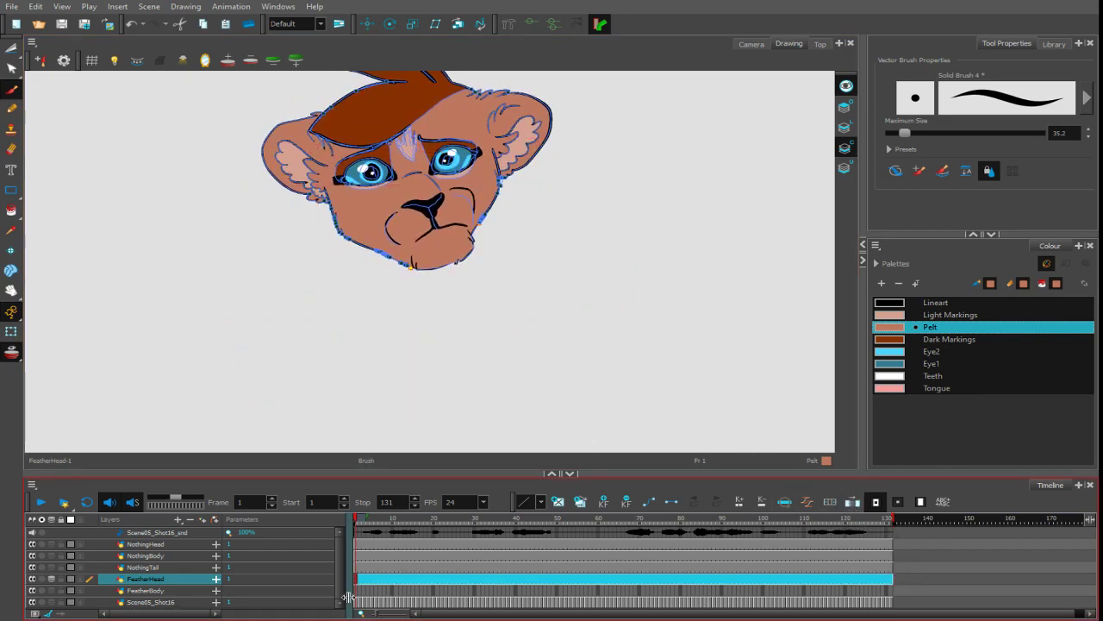
pyautogui.click(357, 591)
pyautogui.click(748, 49)
pyautogui.press('1')
pyautogui.press('1')
pyautogui.press('1')
pyautogui.press('1')
pyautogui.press('1')
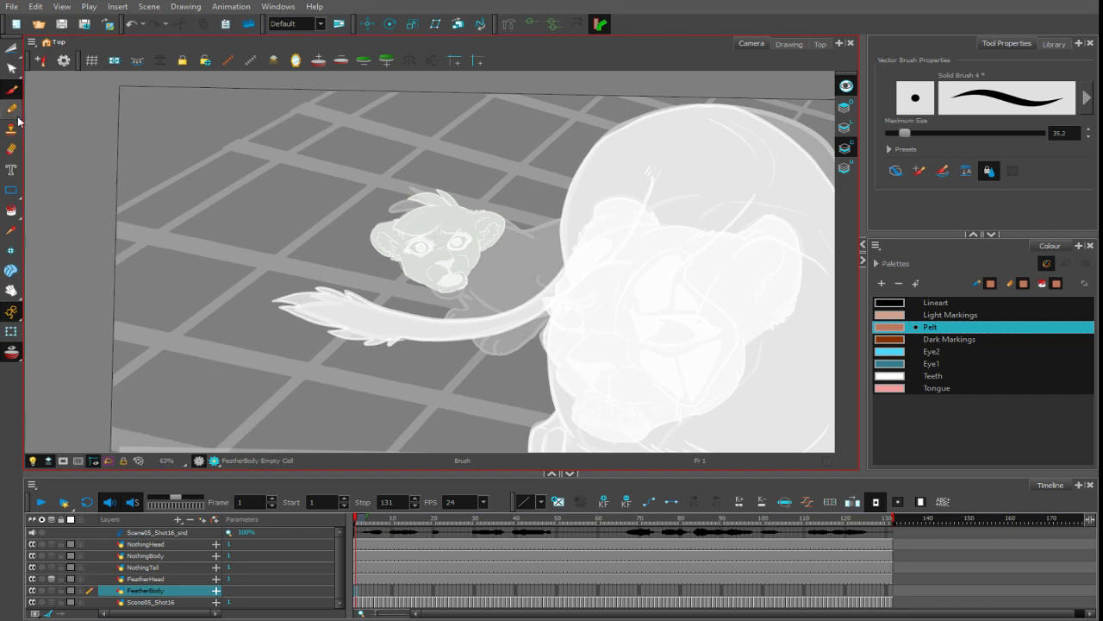
# - Prepare to ink on the Line Art layer with a size 20.4 Lineart brush and auto-flatten on
pyautogui.press('2')
pyautogui.press('2')
pyautogui.press('2')
pyautogui.press('2')
pyautogui.click(927, 303)
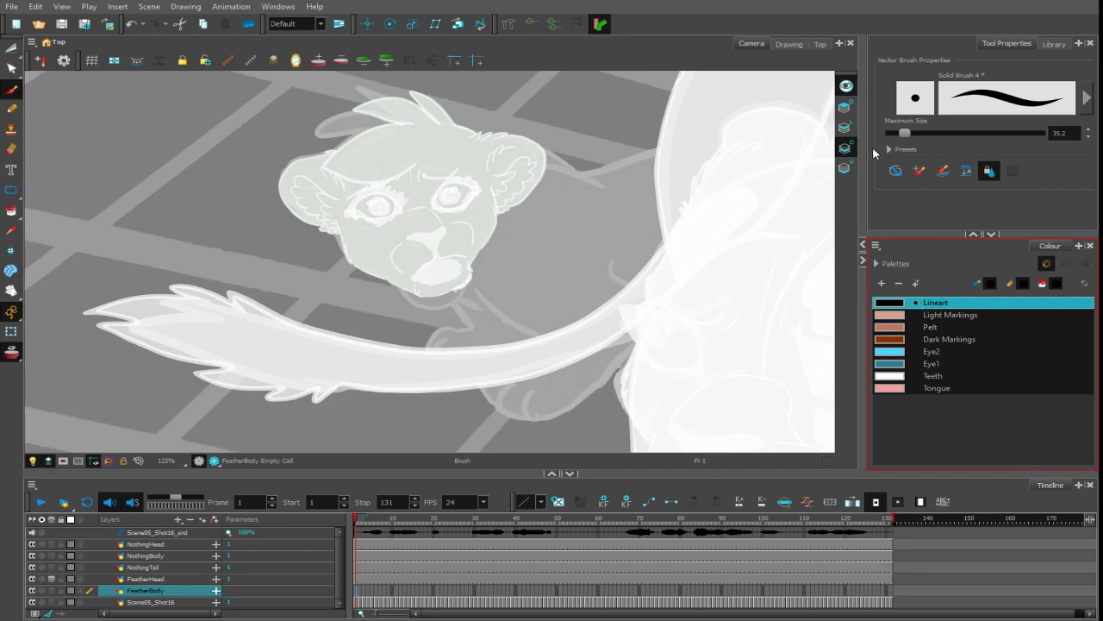
pyautogui.click(895, 170)
pyautogui.moveTo(717, 301); pyautogui.dragTo(697, 108)
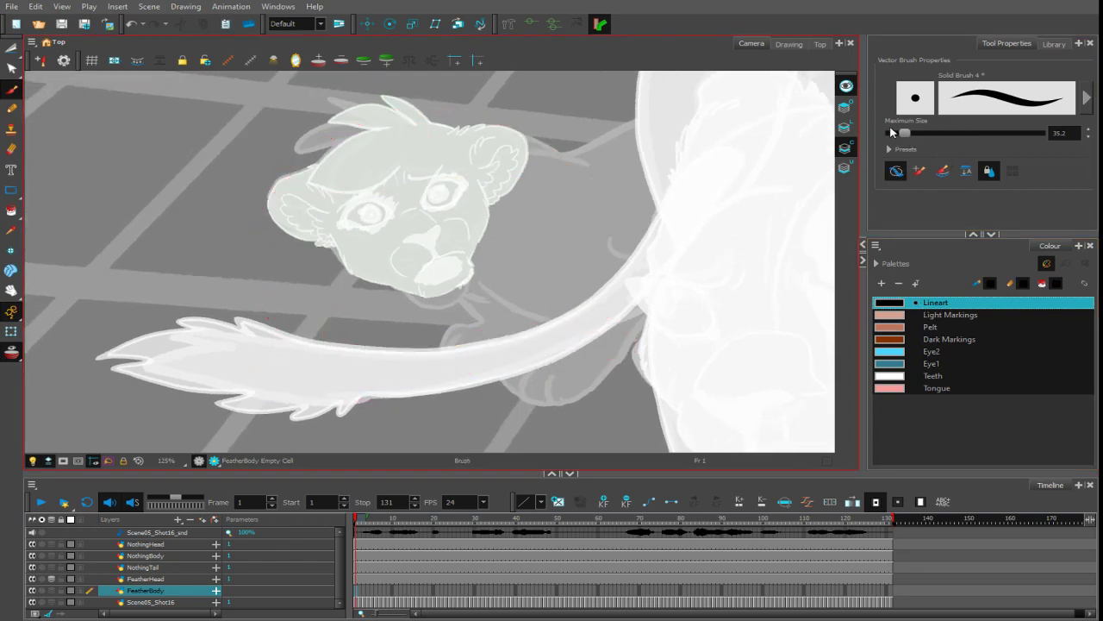
pyautogui.click(844, 127)
pyautogui.moveTo(905, 133); pyautogui.dragTo(899, 135)
pyautogui.press('space')
pyautogui.press('2')
pyautogui.moveTo(650, 222)
pyautogui.mouseDown()
pyautogui.moveTo(680, 241)
pyautogui.moveTo(635, 184)
pyautogui.mouseUp()
pyautogui.moveTo(488, 146); pyautogui.dragTo(582, 114)
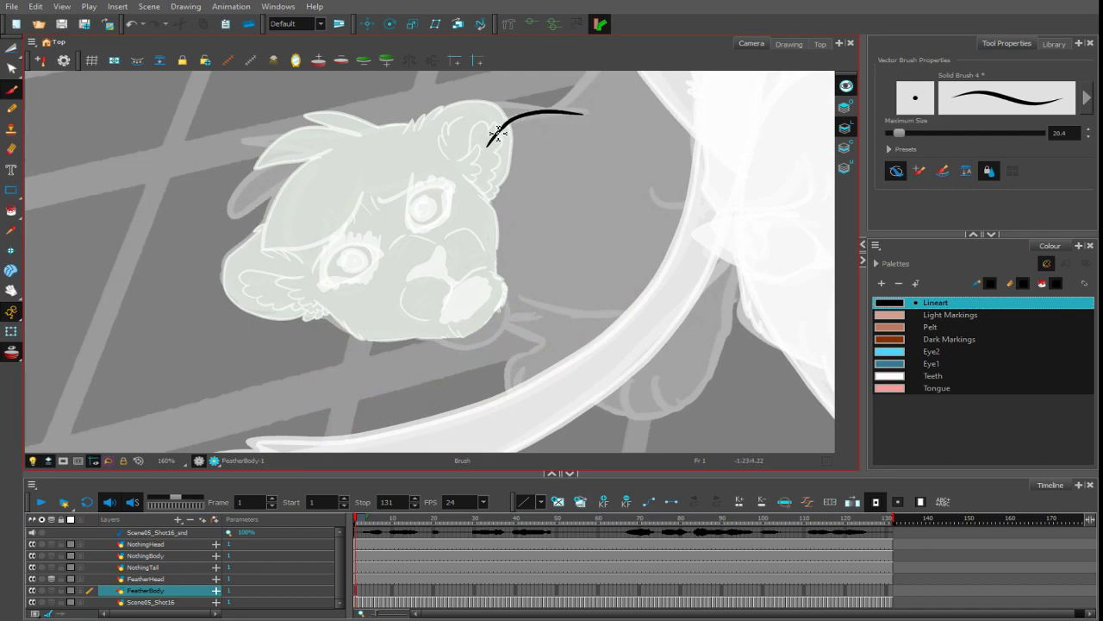
pyautogui.moveTo(455, 126); pyautogui.dragTo(536, 112)
pyautogui.moveTo(607, 117); pyautogui.dragTo(550, 229)
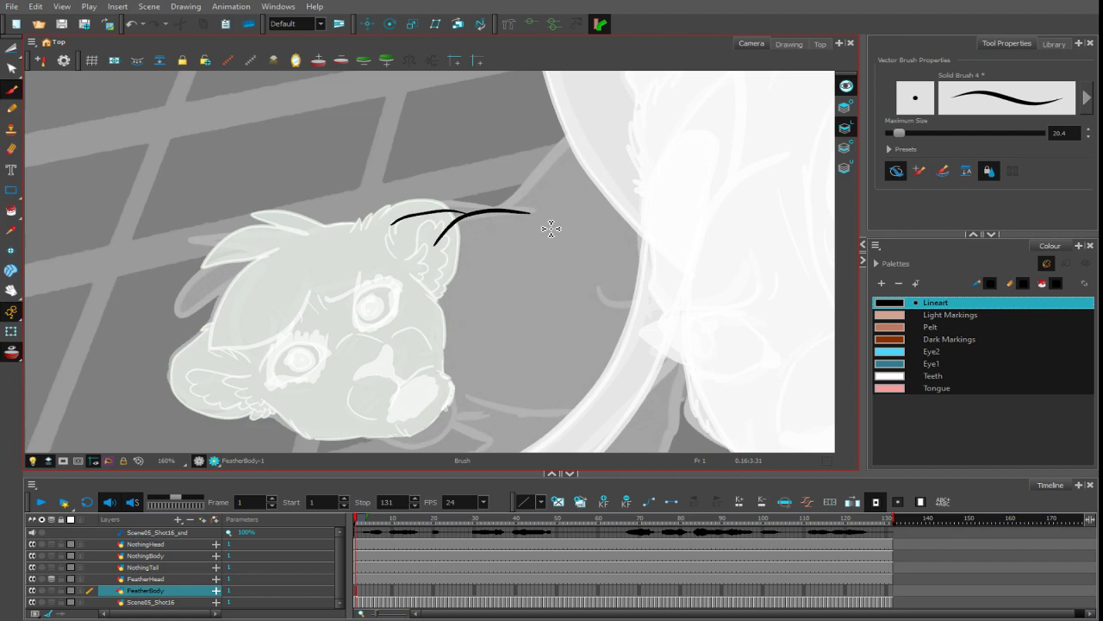
pyautogui.hotkey('ctrl', 'z')
pyautogui.hotkey('ctrl', 'z')
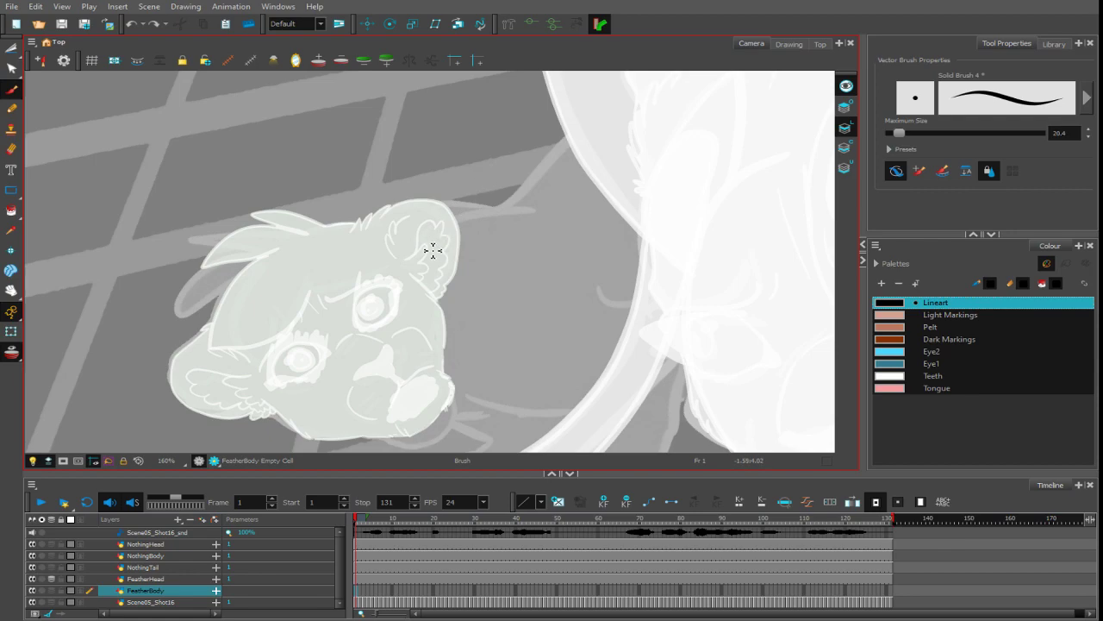
# - Ink FeatherBody's shoulder and back lines behind the ear and the long chest curve, raising the brush size to 26
pyautogui.moveTo(431, 244)
pyautogui.mouseDown()
pyautogui.moveTo(481, 218)
pyautogui.moveTo(548, 215)
pyautogui.moveTo(593, 115)
pyautogui.mouseUp()
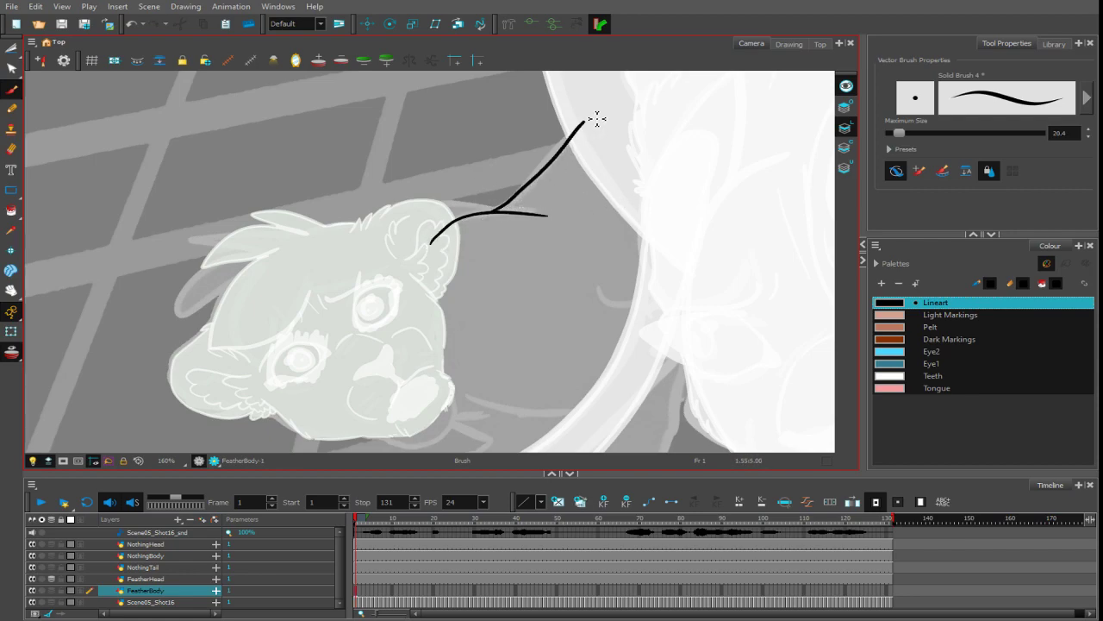
pyautogui.moveTo(899, 133); pyautogui.dragTo(902, 133)
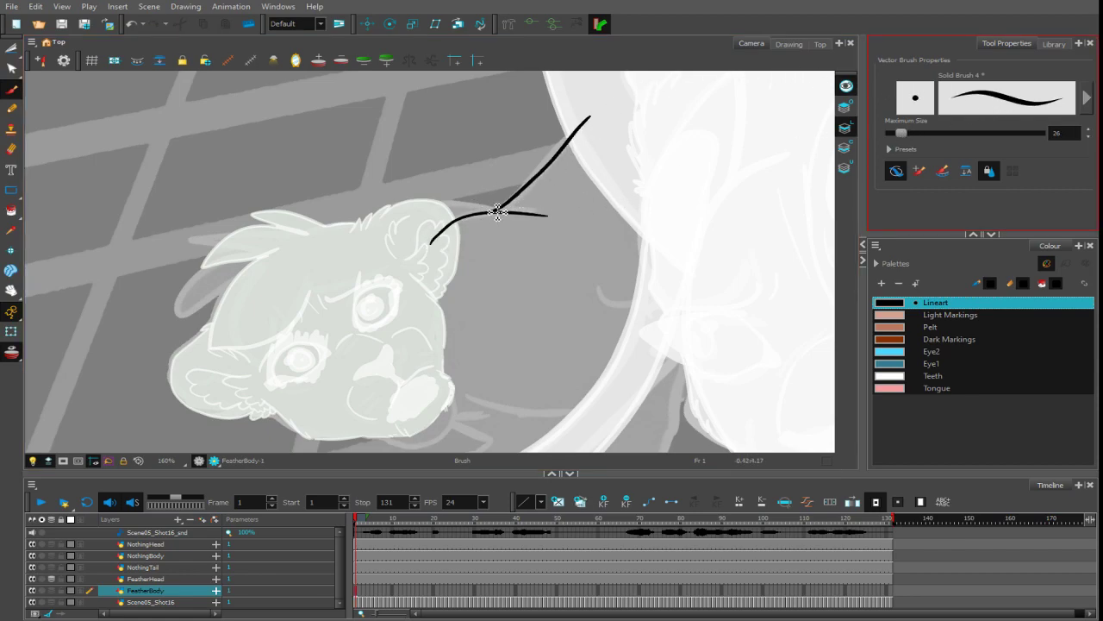
pyautogui.moveTo(493, 210); pyautogui.dragTo(412, 207)
pyautogui.hotkey('ctrl', 'z')
pyautogui.moveTo(505, 212)
pyautogui.mouseDown()
pyautogui.moveTo(569, 172)
pyautogui.moveTo(431, 204)
pyautogui.moveTo(366, 258)
pyautogui.mouseUp()
pyautogui.moveTo(615, 204)
pyautogui.mouseDown()
pyautogui.moveTo(672, 238)
pyautogui.moveTo(551, 344)
pyautogui.moveTo(530, 281)
pyautogui.mouseUp()
pyautogui.moveTo(397, 245)
pyautogui.mouseDown()
pyautogui.moveTo(397, 323)
pyautogui.moveTo(444, 373)
pyautogui.moveTo(501, 382)
pyautogui.moveTo(565, 364)
pyautogui.mouseUp()
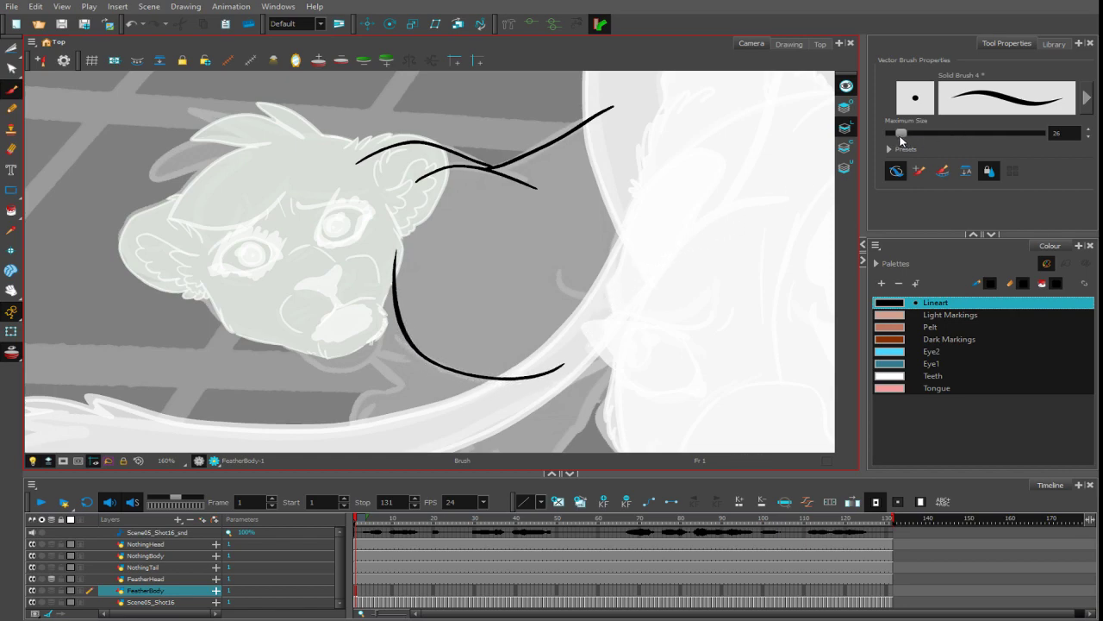
# - Set the brush size to 24 and ink the foreleg from the elbow ticks down to the paw, including the toe lines
pyautogui.moveTo(900, 136); pyautogui.dragTo(898, 138)
pyautogui.moveTo(565, 264)
pyautogui.mouseDown()
pyautogui.moveTo(562, 277)
pyautogui.moveTo(601, 312)
pyautogui.mouseUp()
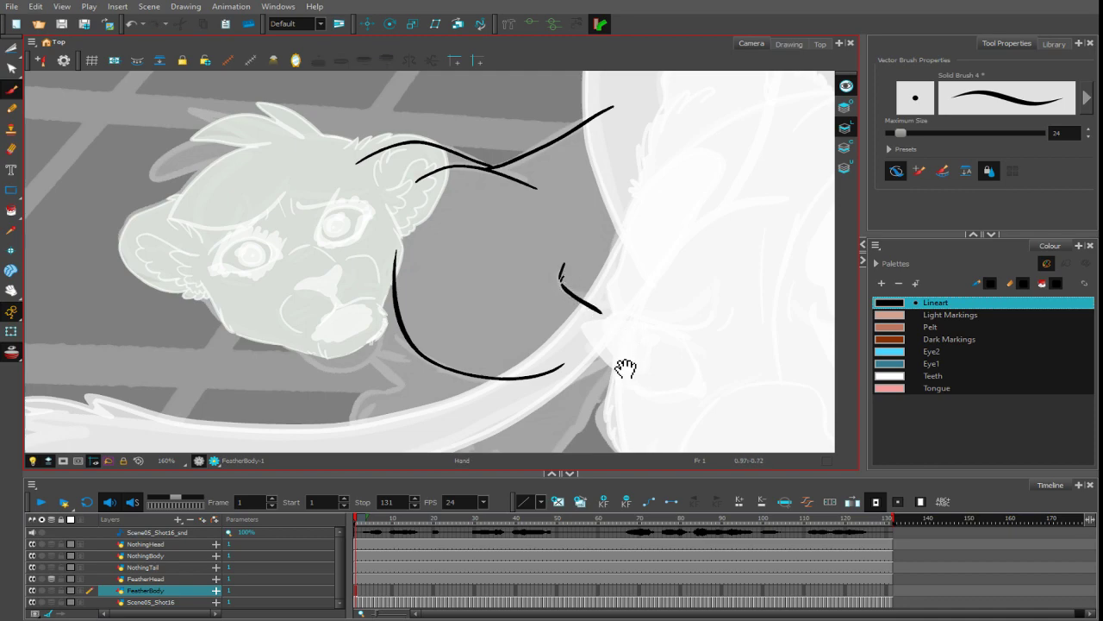
pyautogui.scroll(-2, 530, 365)
pyautogui.moveTo(517, 292)
pyautogui.mouseDown()
pyautogui.moveTo(435, 367)
pyautogui.moveTo(502, 395)
pyautogui.moveTo(538, 388)
pyautogui.mouseUp()
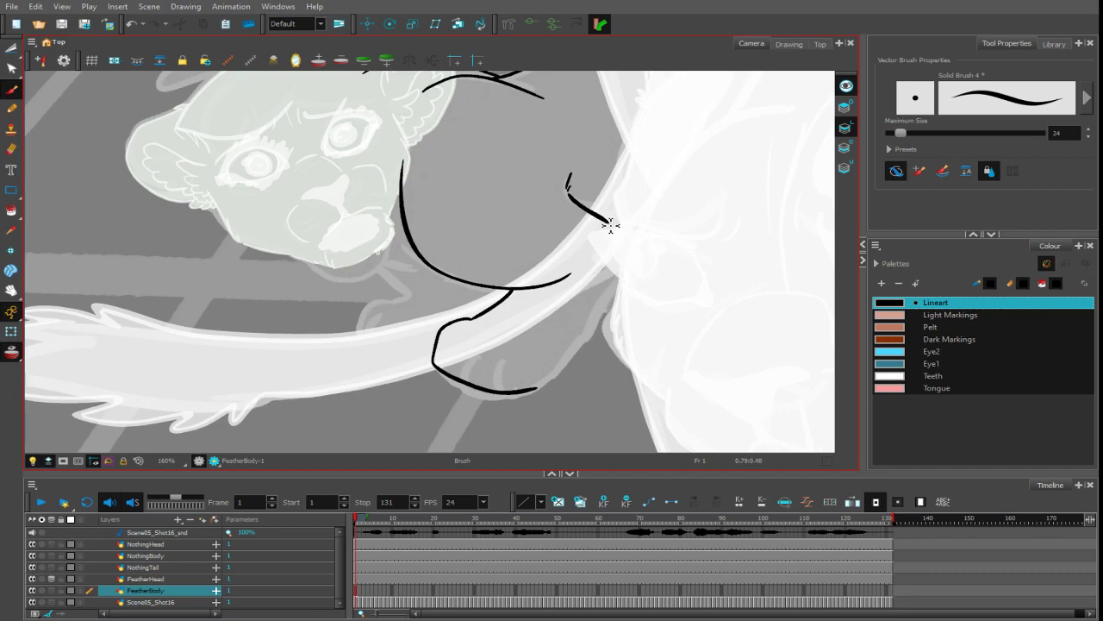
pyautogui.moveTo(612, 226)
pyautogui.mouseDown()
pyautogui.moveTo(624, 267)
pyautogui.moveTo(568, 380)
pyautogui.moveTo(517, 389)
pyautogui.mouseUp()
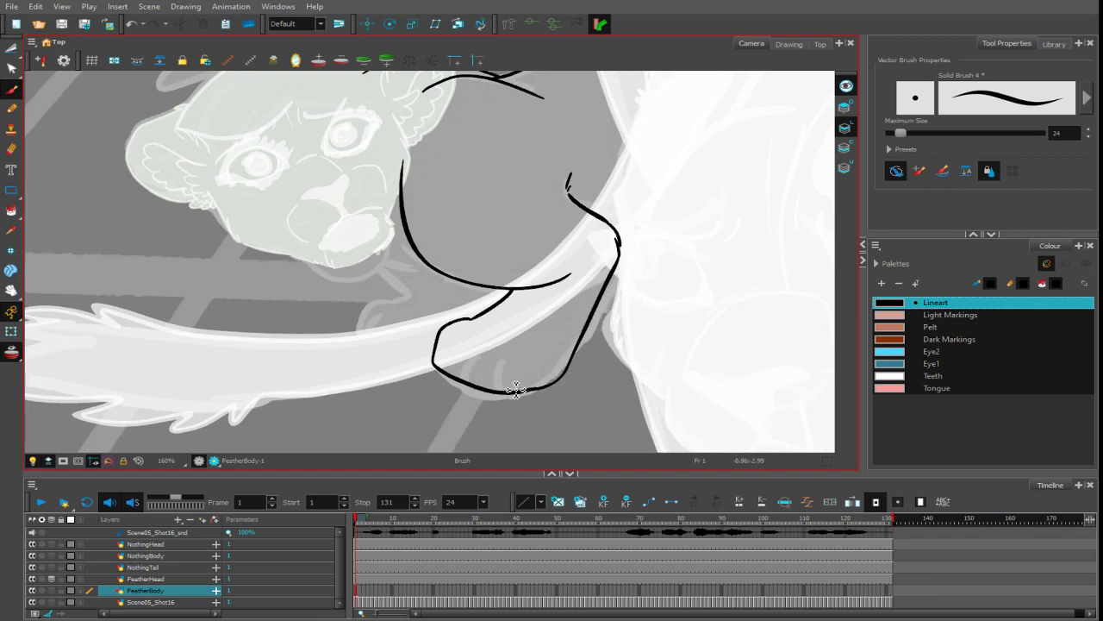
pyautogui.moveTo(439, 370); pyautogui.dragTo(464, 323)
pyautogui.moveTo(466, 383); pyautogui.dragTo(498, 340)
pyautogui.moveTo(498, 390)
pyautogui.mouseDown()
pyautogui.moveTo(508, 360)
pyautogui.moveTo(528, 350)
pyautogui.mouseUp()
# - Ink the fur tufts at the nape and a rounded outline beneath the head that curves down to the chest line
pyautogui.moveTo(466, 209); pyautogui.dragTo(521, 275)
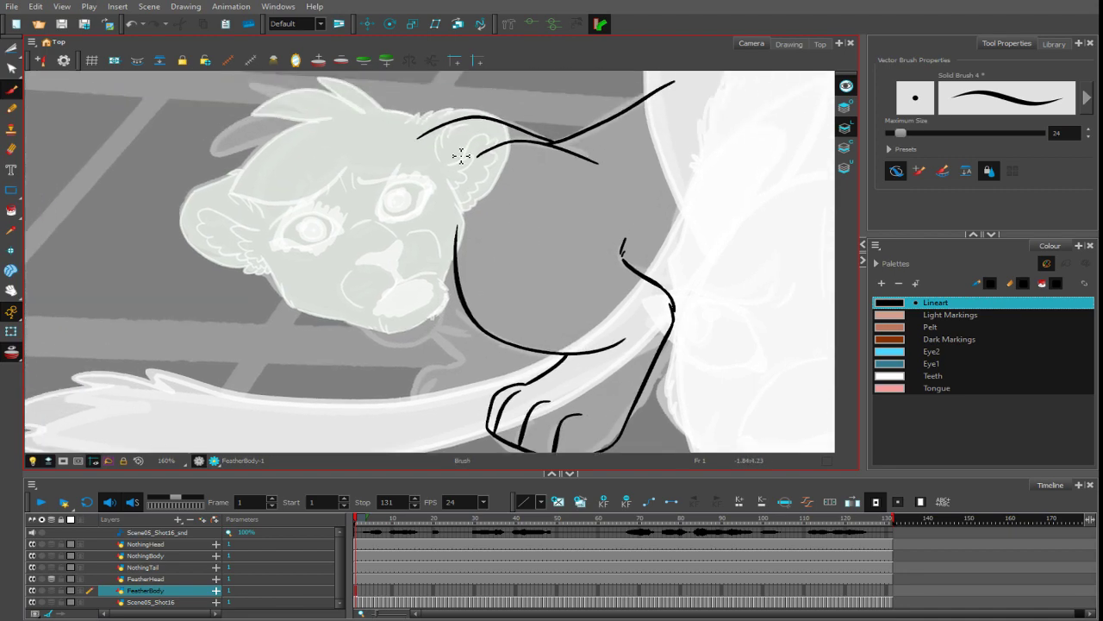
pyautogui.moveTo(386, 139); pyautogui.dragTo(472, 145)
pyautogui.hotkey('ctrl', 'z')
pyautogui.moveTo(386, 139); pyautogui.dragTo(489, 154)
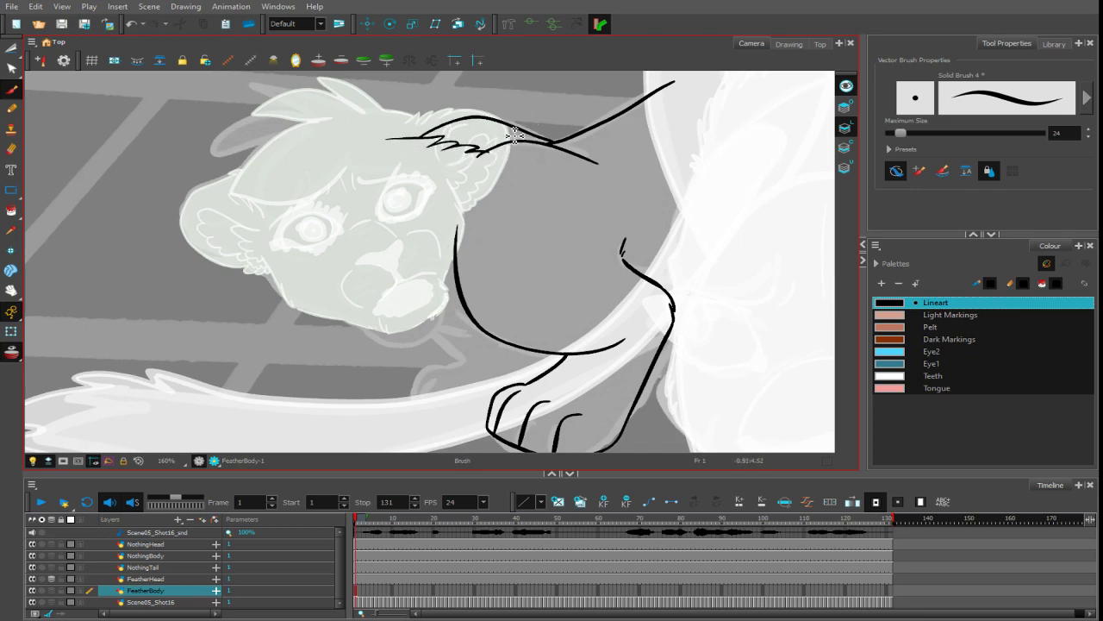
pyautogui.moveTo(396, 140)
pyautogui.mouseDown()
pyautogui.moveTo(334, 194)
pyautogui.moveTo(342, 250)
pyautogui.moveTo(374, 292)
pyautogui.moveTo(442, 342)
pyautogui.moveTo(539, 355)
pyautogui.mouseUp()
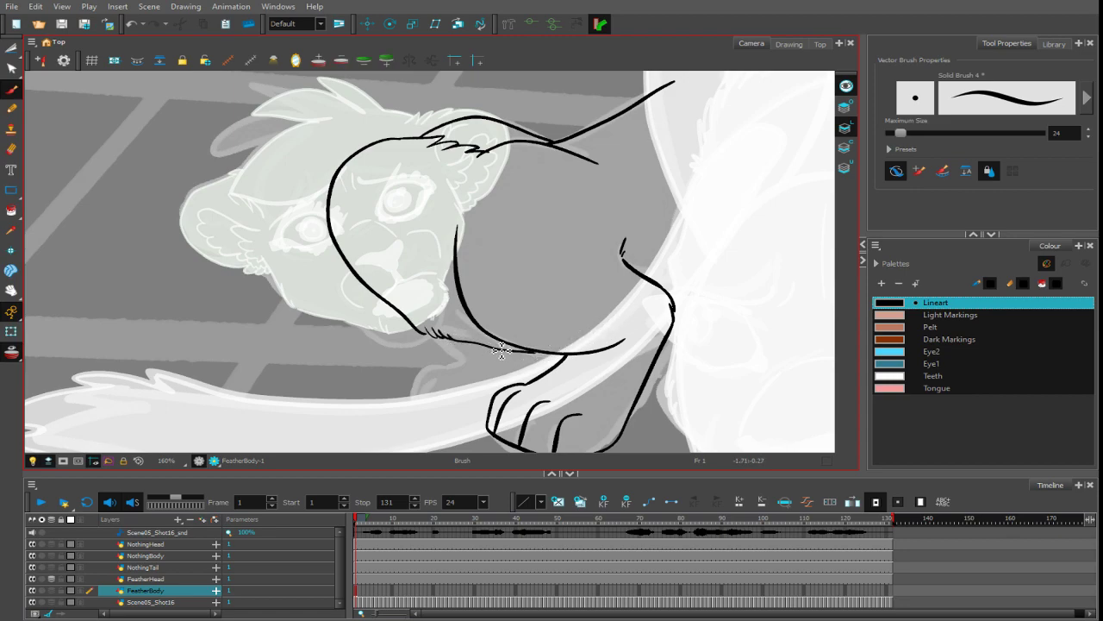
# - Draw the far front leg line art, with elbow fur and toes on the paw, in the Lineart colour
pyautogui.moveTo(390, 309)
pyautogui.mouseDown()
pyautogui.moveTo(441, 355)
pyautogui.moveTo(405, 341)
pyautogui.moveTo(302, 352)
pyautogui.moveTo(263, 383)
pyautogui.moveTo(376, 407)
pyautogui.moveTo(469, 372)
pyautogui.moveTo(482, 349)
pyautogui.mouseUp()
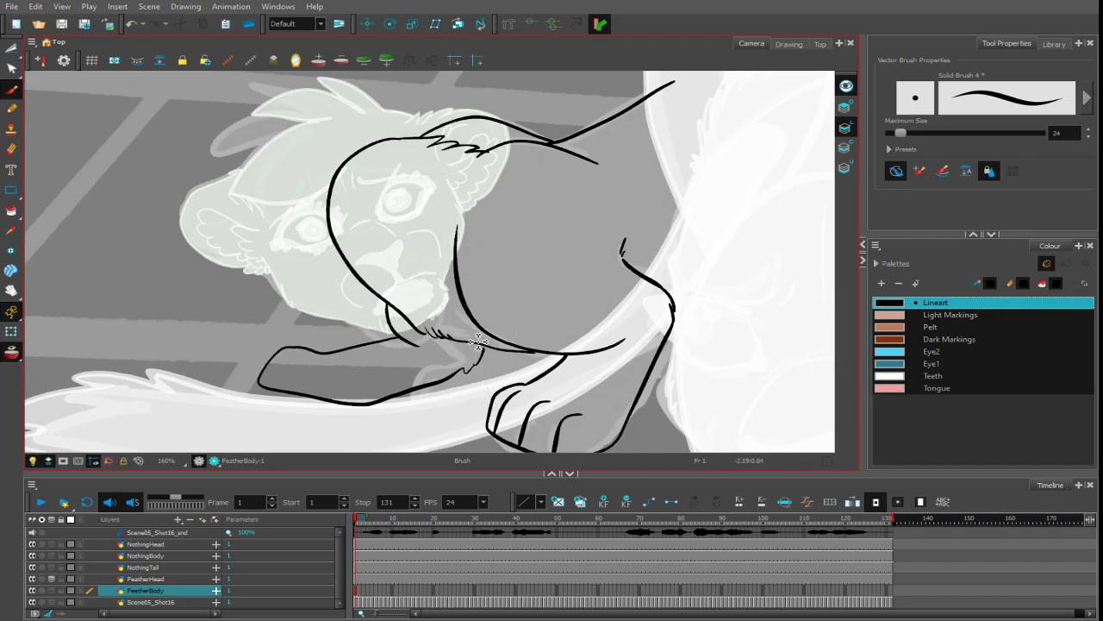
pyautogui.moveTo(481, 360); pyautogui.dragTo(492, 349)
pyautogui.moveTo(283, 387)
pyautogui.mouseDown()
pyautogui.moveTo(322, 363)
pyautogui.moveTo(373, 385)
pyautogui.mouseUp()
# - Draw the lines of the lower back, belly and rounded haunch to close the body outline
pyautogui.scroll(-3, 445, 322)
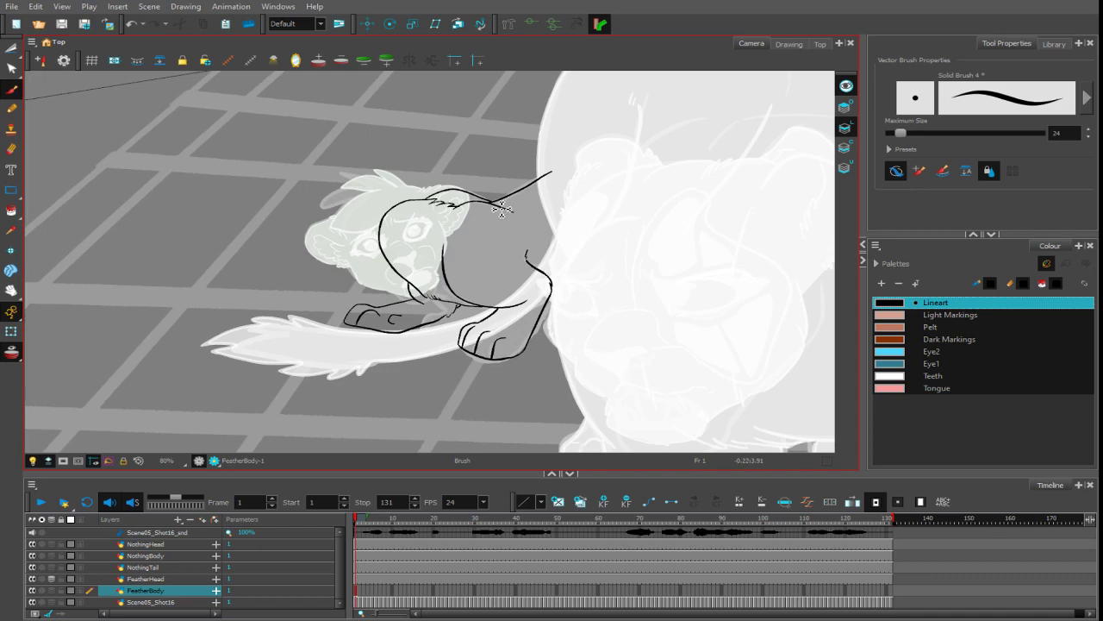
pyautogui.moveTo(515, 213); pyautogui.dragTo(541, 189)
pyautogui.moveTo(548, 307); pyautogui.dragTo(618, 241)
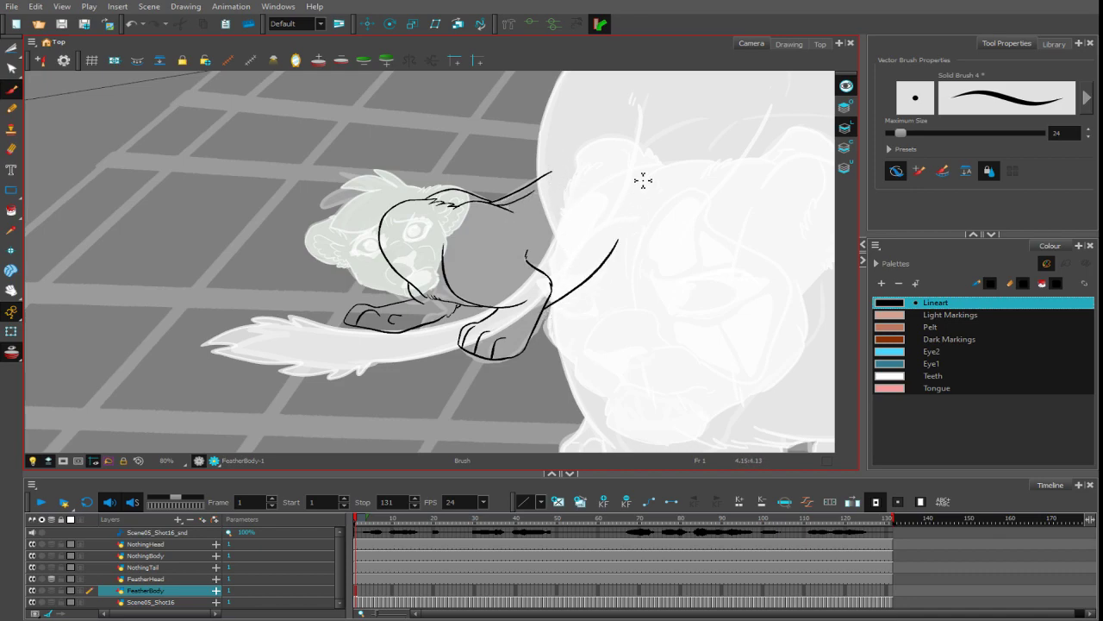
pyautogui.moveTo(583, 201); pyautogui.dragTo(612, 225)
pyautogui.hotkey('ctrl', 'z')
pyautogui.moveTo(590, 214); pyautogui.dragTo(652, 246)
pyautogui.moveTo(541, 177)
pyautogui.mouseDown()
pyautogui.moveTo(600, 160)
pyautogui.moveTo(691, 196)
pyautogui.moveTo(652, 246)
pyautogui.mouseUp()
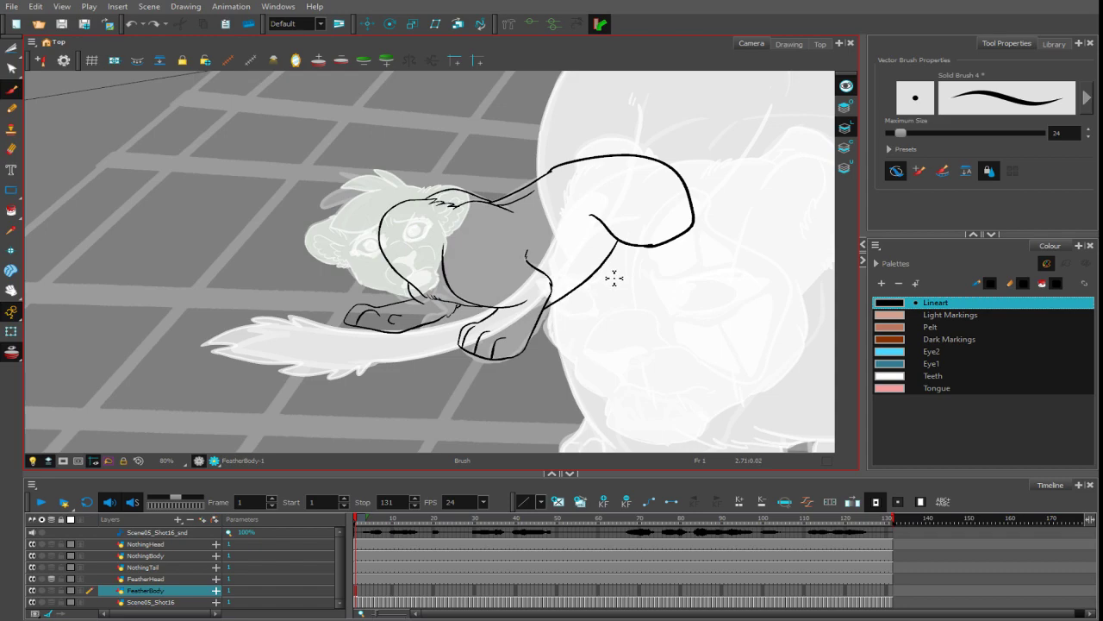
# - Generate the colour art from the line art, close the gap at the far elbow, and fill the body and legs with Pelt
pyautogui.click(845, 147)
pyautogui.click(136, 60)
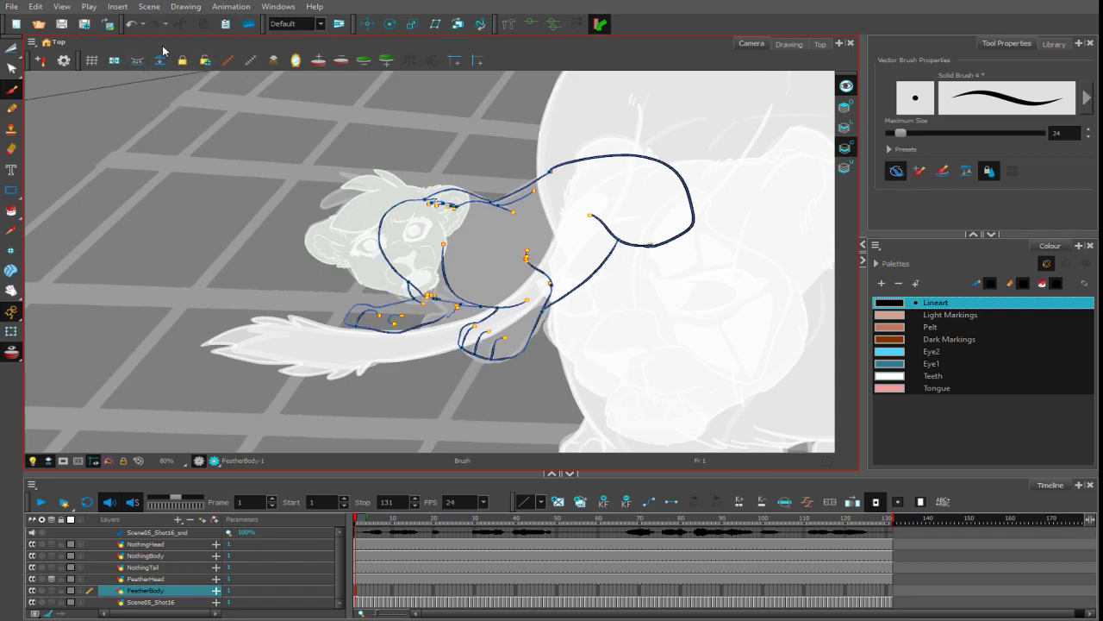
pyautogui.click(11, 210)
pyautogui.click(918, 315)
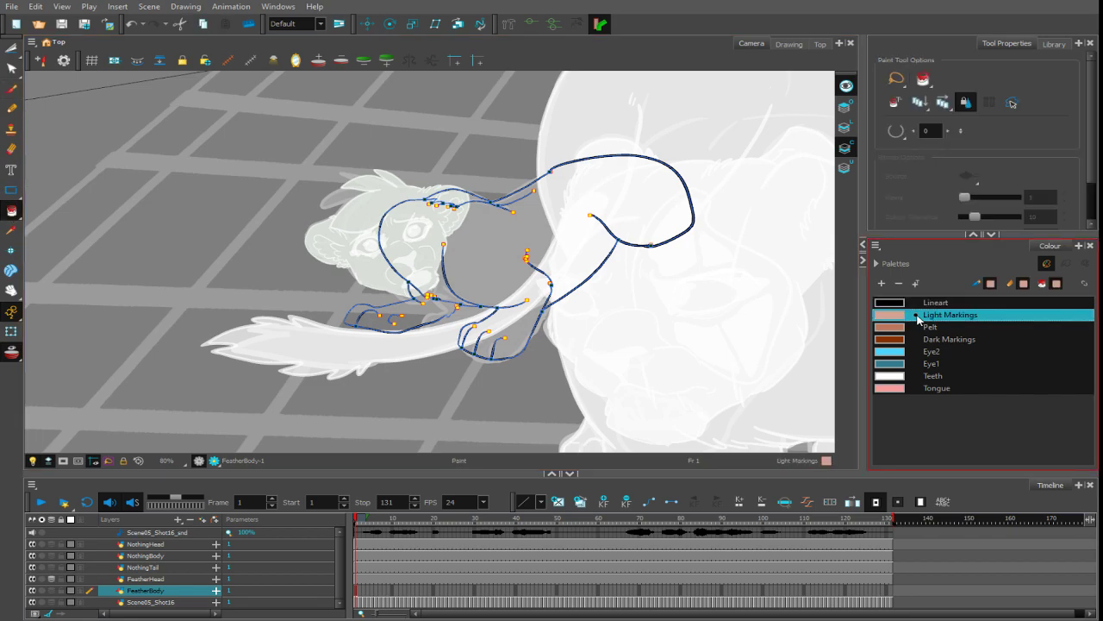
pyautogui.click(919, 328)
pyautogui.moveTo(417, 315); pyautogui.dragTo(424, 324)
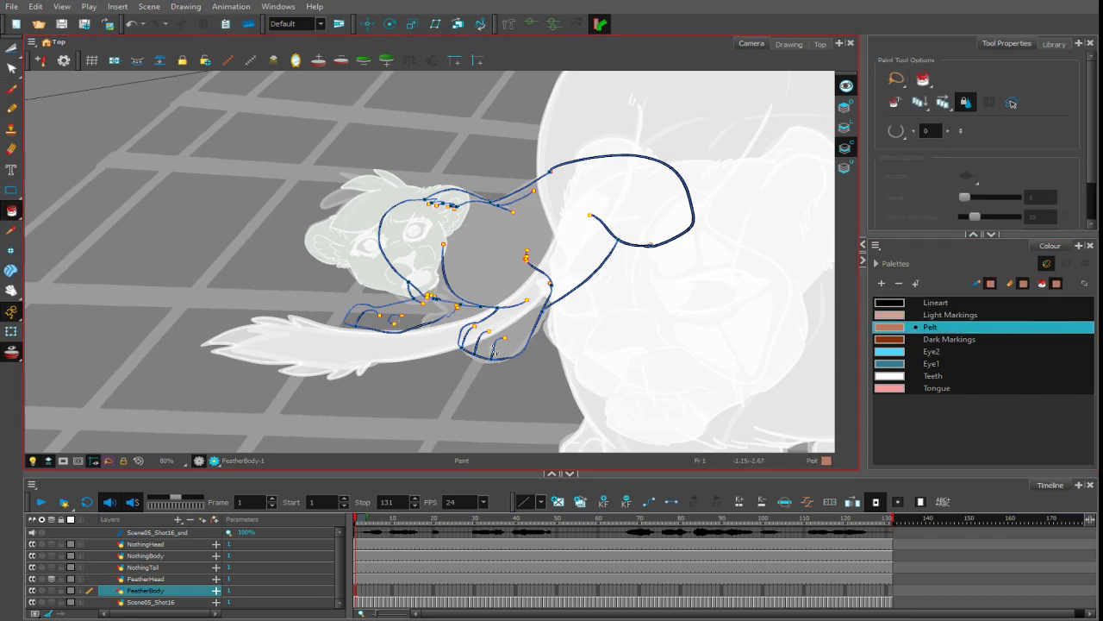
pyautogui.hotkey('alt', 'c')
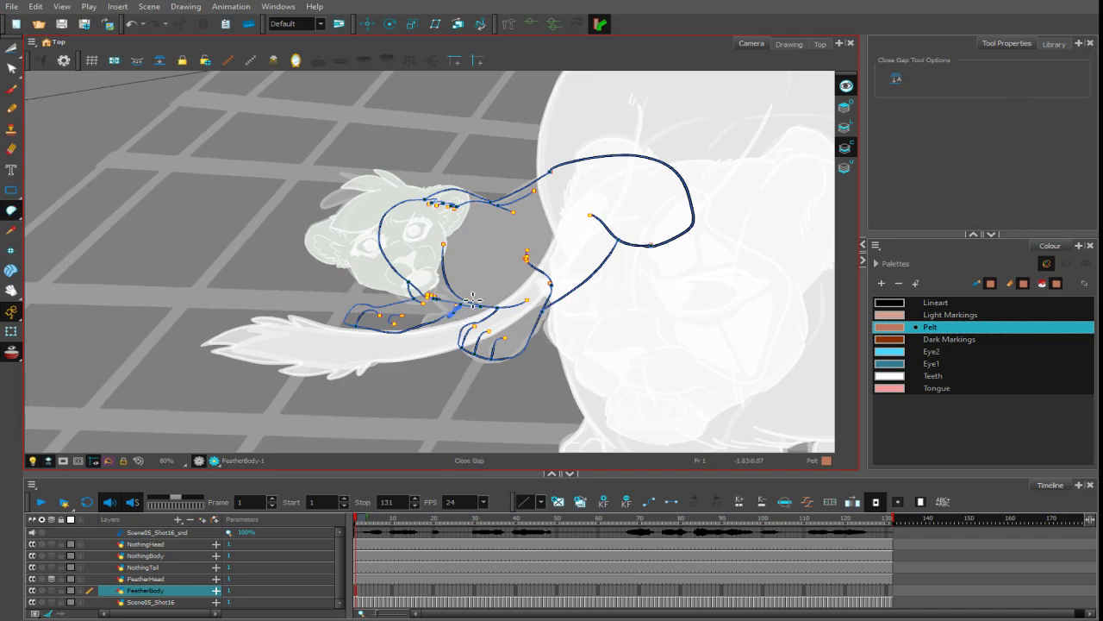
pyautogui.hotkey('alt', 'i')
pyautogui.click(510, 222)
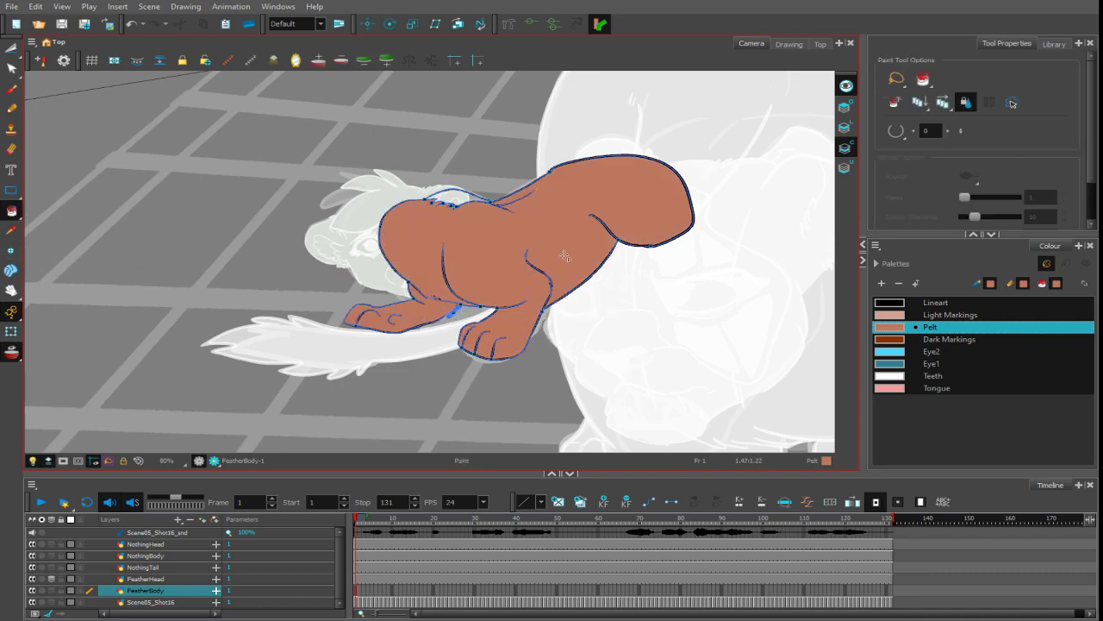
# - Configure the brush with a maximum size of 36.8, repaint mode and the Light Markings colour
pyautogui.hotkey('alt', 'b')
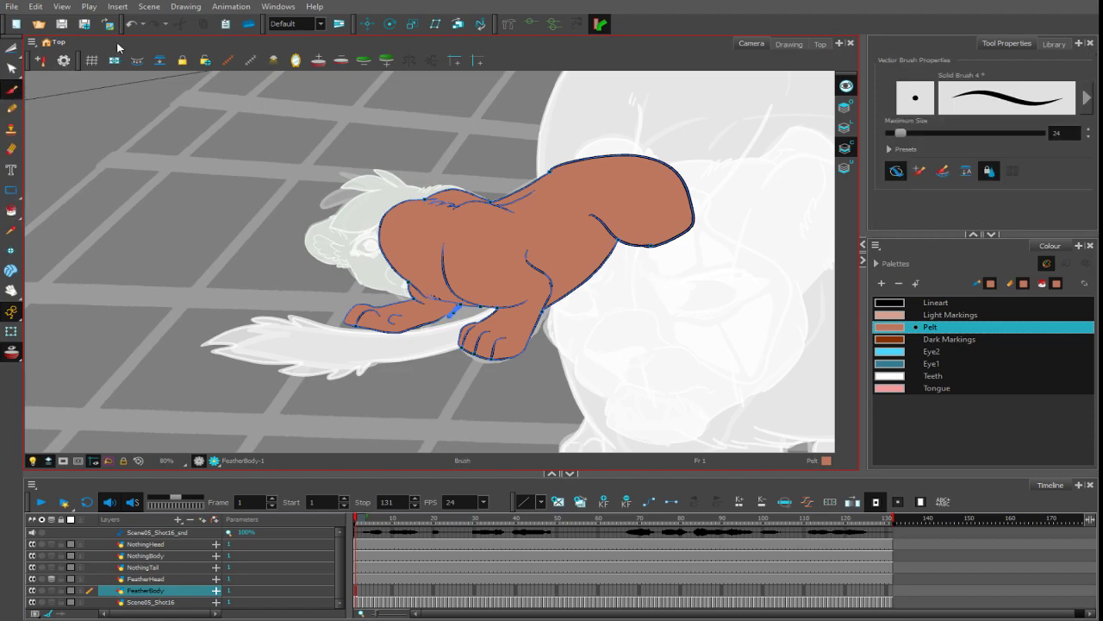
pyautogui.moveTo(901, 132); pyautogui.dragTo(905, 132)
pyautogui.click(919, 171)
pyautogui.click(928, 316)
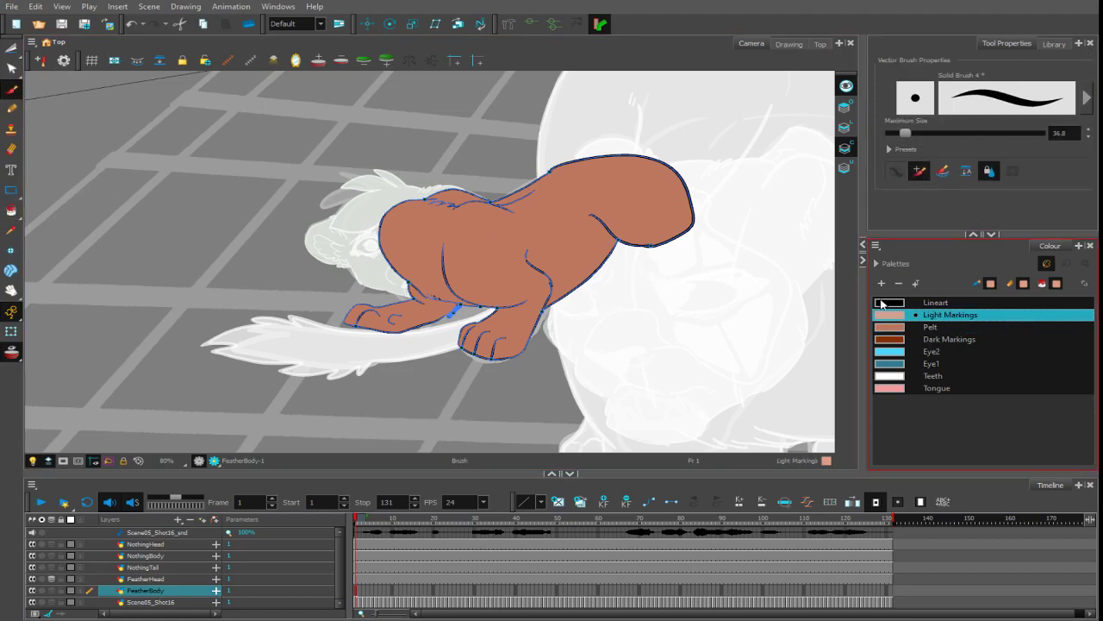
# - Outline a jagged light marking on the chest, from the far elbow along the lower front edge of the body
pyautogui.moveTo(668, 286)
pyautogui.mouseDown()
pyautogui.moveTo(637, 138)
pyautogui.moveTo(509, 91)
pyautogui.mouseUp()
pyautogui.moveTo(520, 288); pyautogui.dragTo(594, 251)
pyautogui.press('2')
pyautogui.press('2')
pyautogui.press('2')
pyautogui.press('2')
pyautogui.press('2')
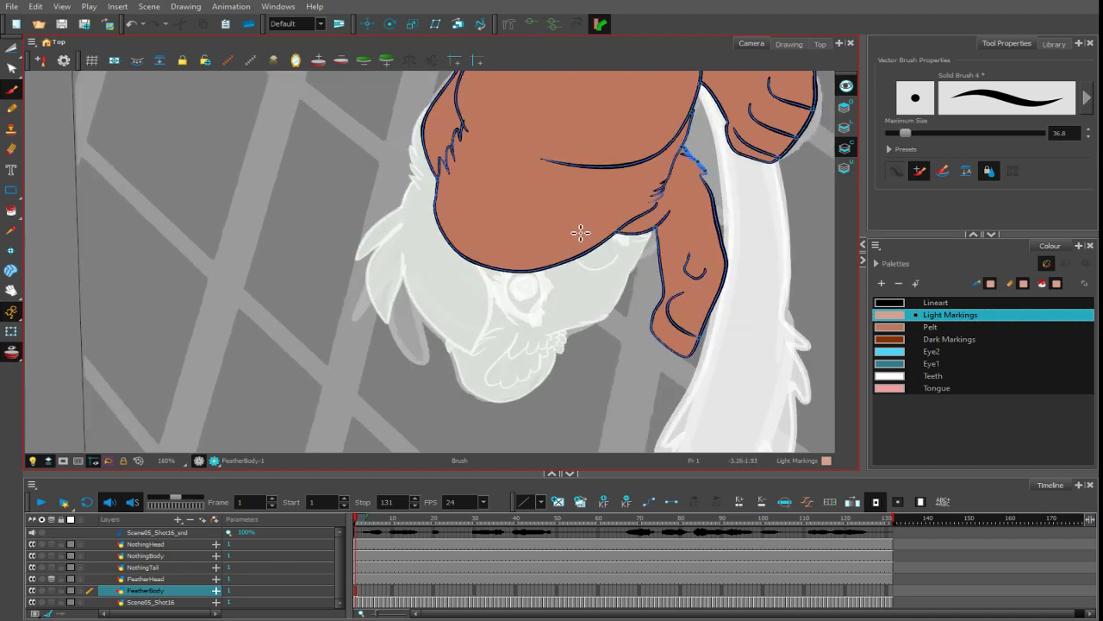
pyautogui.moveTo(664, 192)
pyautogui.mouseDown()
pyautogui.moveTo(522, 234)
pyautogui.moveTo(456, 291)
pyautogui.moveTo(389, 420)
pyautogui.mouseUp()
pyautogui.moveTo(518, 222)
pyautogui.mouseDown()
pyautogui.moveTo(601, 210)
pyautogui.moveTo(638, 181)
pyautogui.moveTo(653, 133)
pyautogui.mouseUp()
pyautogui.moveTo(616, 228)
pyautogui.mouseDown()
pyautogui.moveTo(597, 271)
pyautogui.moveTo(617, 260)
pyautogui.moveTo(523, 324)
pyautogui.mouseUp()
pyautogui.moveTo(575, 288)
pyautogui.mouseDown()
pyautogui.moveTo(467, 364)
pyautogui.moveTo(480, 350)
pyautogui.moveTo(395, 374)
pyautogui.mouseUp()
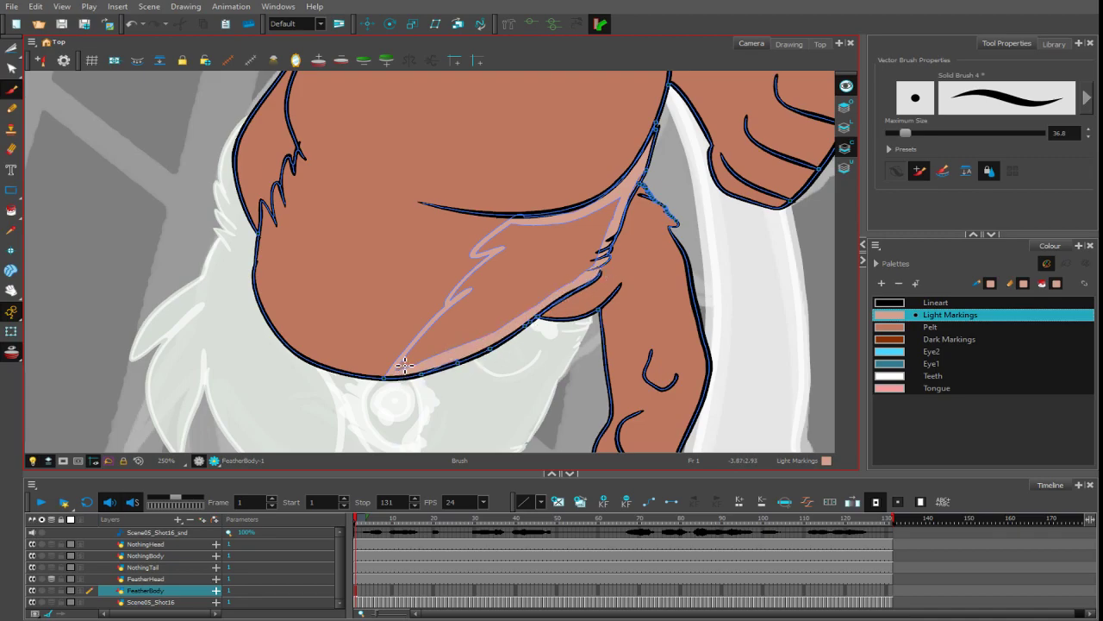
# - Outline the light marking around the toes of the far front paw
pyautogui.moveTo(660, 343); pyautogui.dragTo(642, 244)
pyautogui.moveTo(569, 376)
pyautogui.mouseDown()
pyautogui.moveTo(603, 335)
pyautogui.moveTo(647, 310)
pyautogui.moveTo(665, 341)
pyautogui.moveTo(631, 390)
pyautogui.mouseUp()
pyautogui.moveTo(655, 343); pyautogui.dragTo(613, 440)
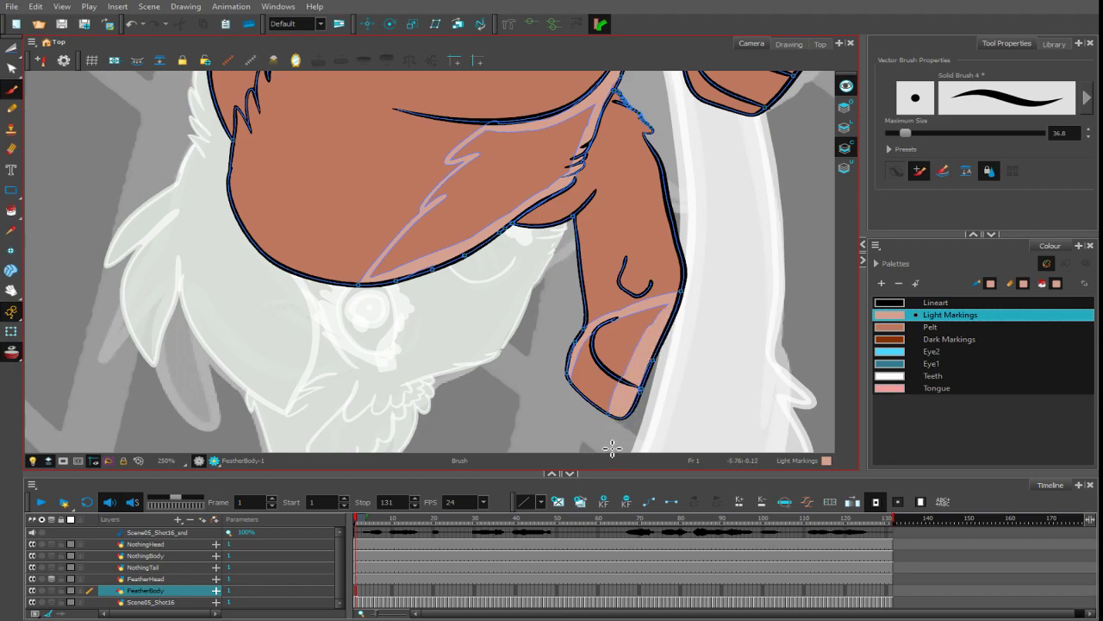
pyautogui.moveTo(572, 362)
pyautogui.mouseDown()
pyautogui.moveTo(642, 434)
pyautogui.moveTo(652, 411)
pyautogui.moveTo(608, 399)
pyautogui.mouseUp()
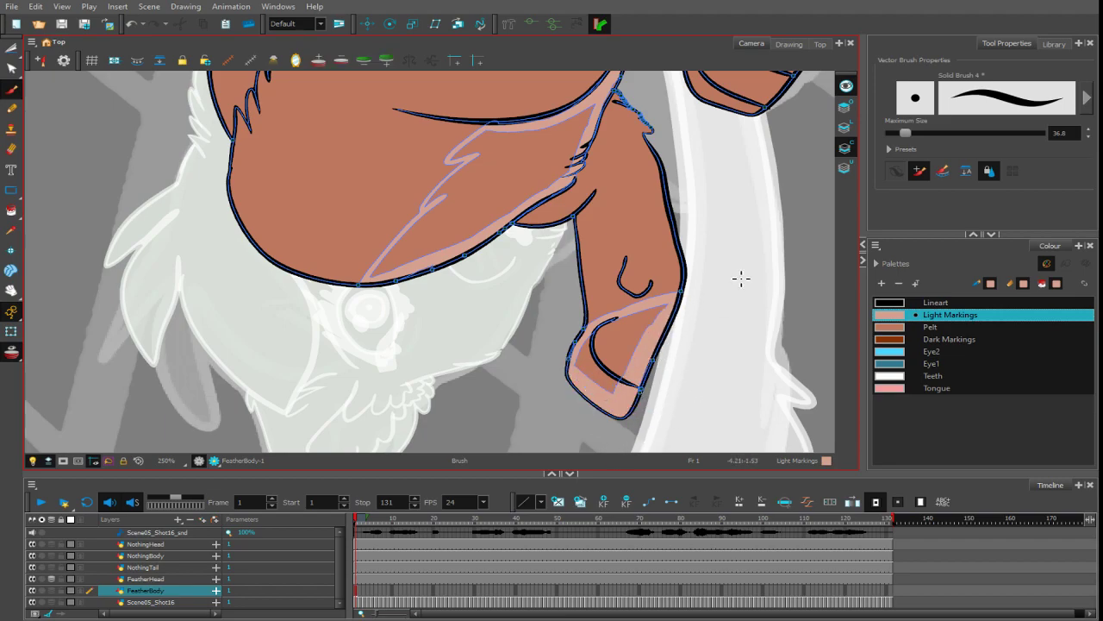
# - Outline the near front paw's light marking with a curved edge above the toes, redoing the first straight stroke
pyautogui.moveTo(823, 73)
pyautogui.mouseDown()
pyautogui.moveTo(631, 242)
pyautogui.moveTo(624, 284)
pyautogui.mouseUp()
pyautogui.moveTo(462, 318); pyautogui.dragTo(587, 180)
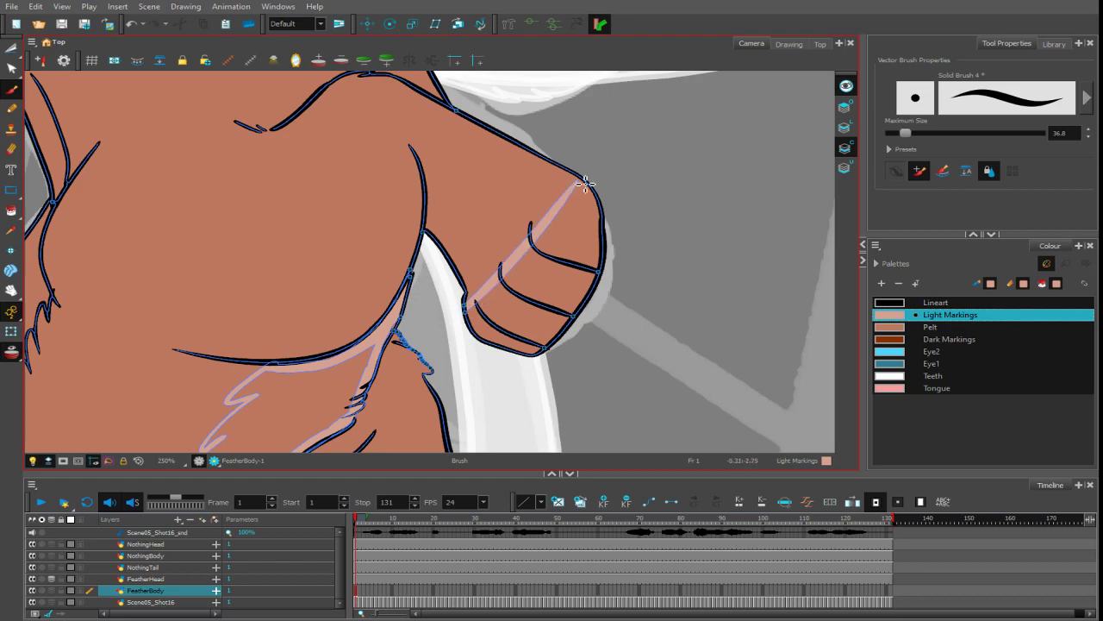
pyautogui.hotkey('ctrl', 'z')
pyautogui.hotkey('ctrl', 'space')
pyautogui.moveTo(476, 302); pyautogui.dragTo(595, 189)
pyautogui.moveTo(470, 312)
pyautogui.mouseDown()
pyautogui.moveTo(587, 325)
pyautogui.moveTo(516, 340)
pyautogui.moveTo(586, 299)
pyautogui.moveTo(599, 200)
pyautogui.mouseUp()
pyautogui.hotkey('ctrl', 'z')
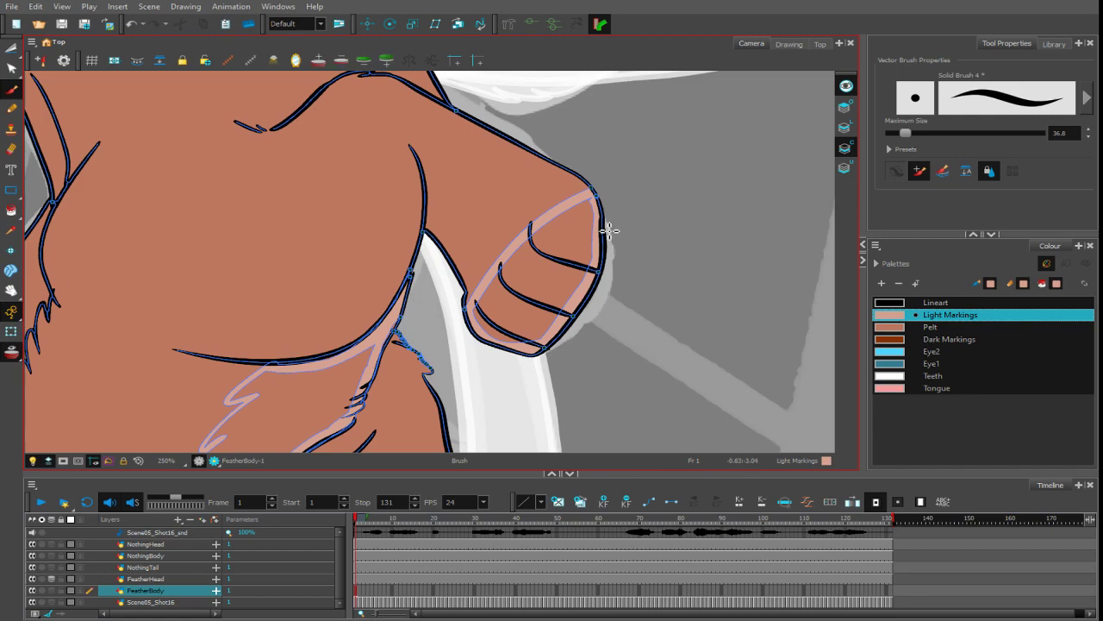
# - Outline a light belly marking with a jagged edge from the haunch crease down behind the near front leg
pyautogui.moveTo(489, 185); pyautogui.dragTo(544, 311)
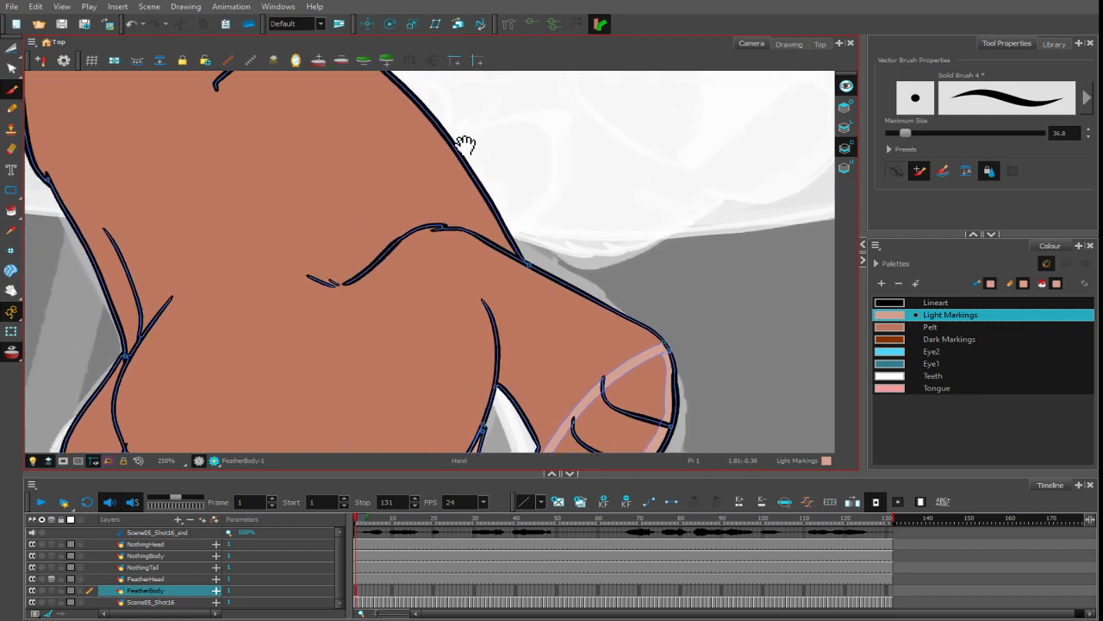
pyautogui.moveTo(465, 146); pyautogui.dragTo(507, 267)
pyautogui.moveTo(399, 373)
pyautogui.mouseDown()
pyautogui.moveTo(383, 284)
pyautogui.moveTo(313, 182)
pyautogui.moveTo(282, 164)
pyautogui.moveTo(349, 123)
pyautogui.mouseUp()
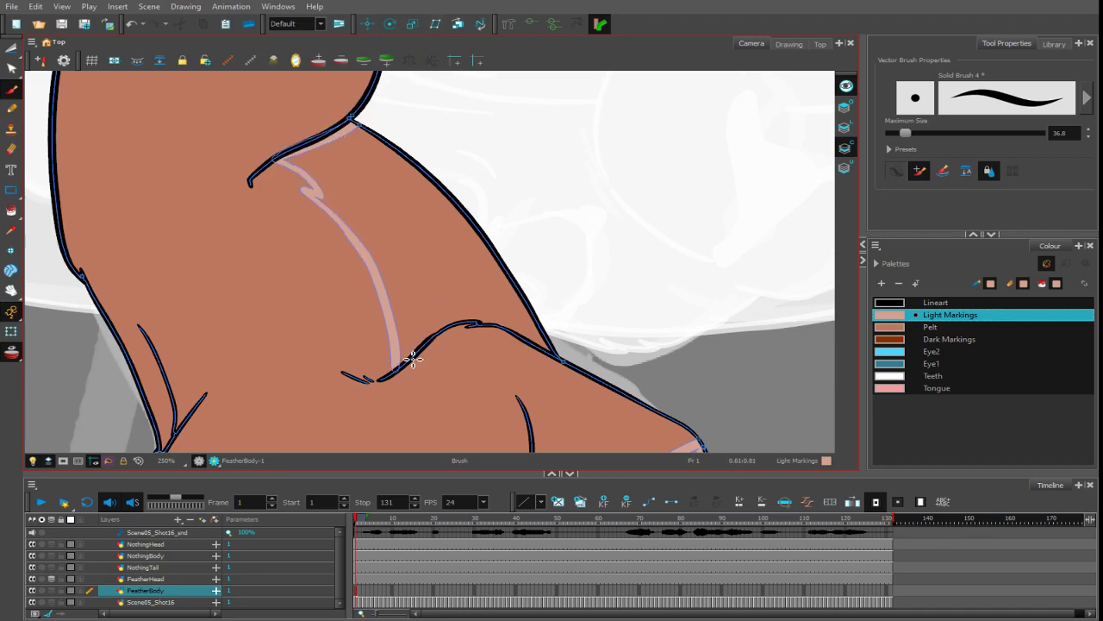
pyautogui.moveTo(402, 371); pyautogui.dragTo(471, 305)
pyautogui.moveTo(590, 203)
pyautogui.mouseDown()
pyautogui.moveTo(613, 356)
pyautogui.moveTo(562, 416)
pyautogui.mouseUp()
pyautogui.moveTo(381, 305); pyautogui.dragTo(395, 377)
# - Fill the outlined belly, chest and both front paw areas with Light Markings
pyautogui.click(11, 209)
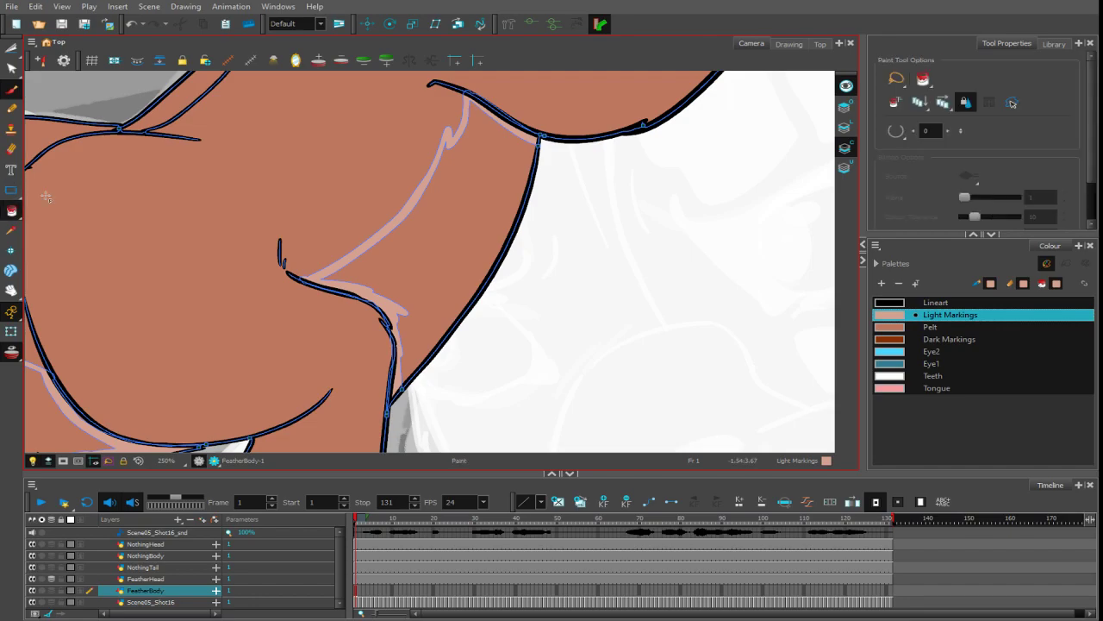
pyautogui.click(448, 222)
pyautogui.moveTo(473, 281); pyautogui.dragTo(699, 90)
pyautogui.click(257, 226)
pyautogui.click(77, 362)
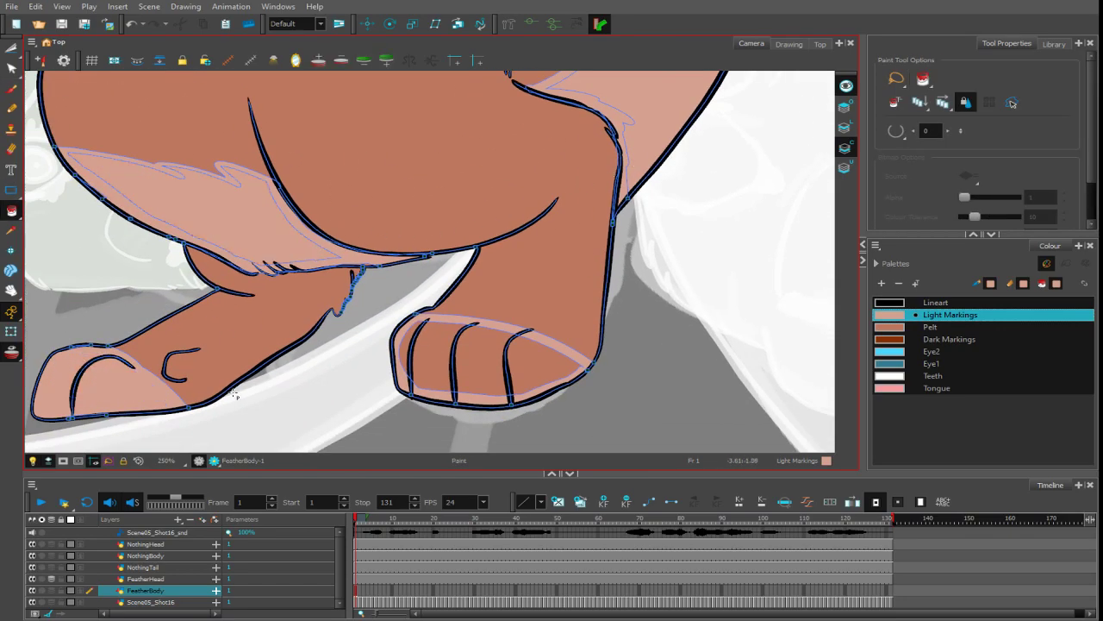
pyautogui.click(422, 357)
pyautogui.click(411, 347)
pyautogui.scroll(-5, 643, 303)
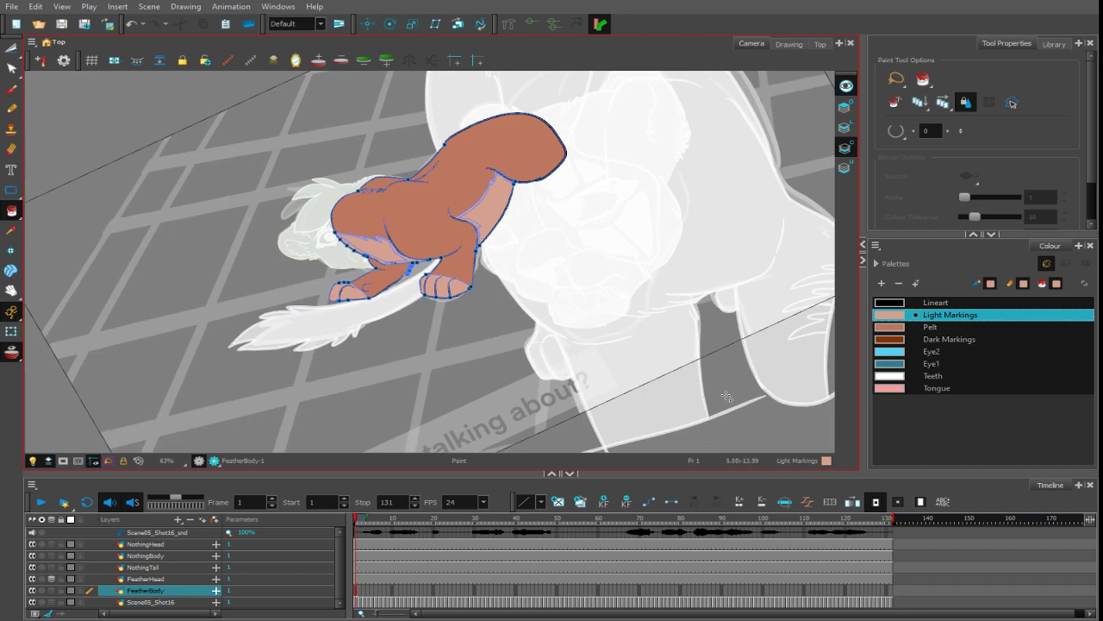
# - Make the underlay art of the FeatherBody drawing active and choose the Stroke tool
pyautogui.click(930, 594)
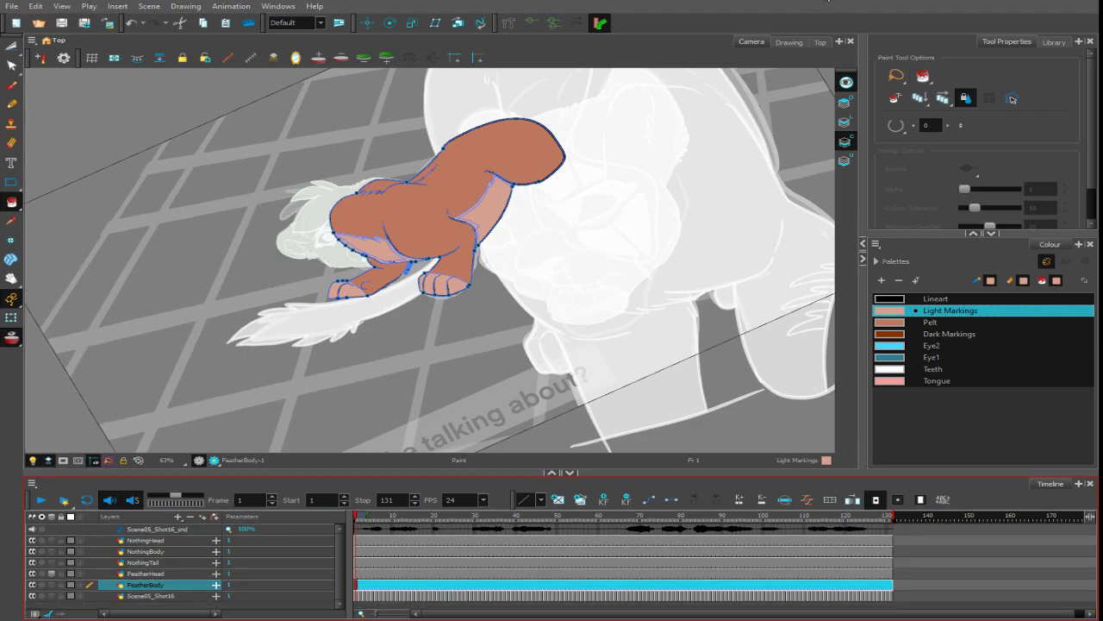
pyautogui.moveTo(527, 177); pyautogui.dragTo(530, 235)
pyautogui.press('1')
pyautogui.press('1')
pyautogui.press('1')
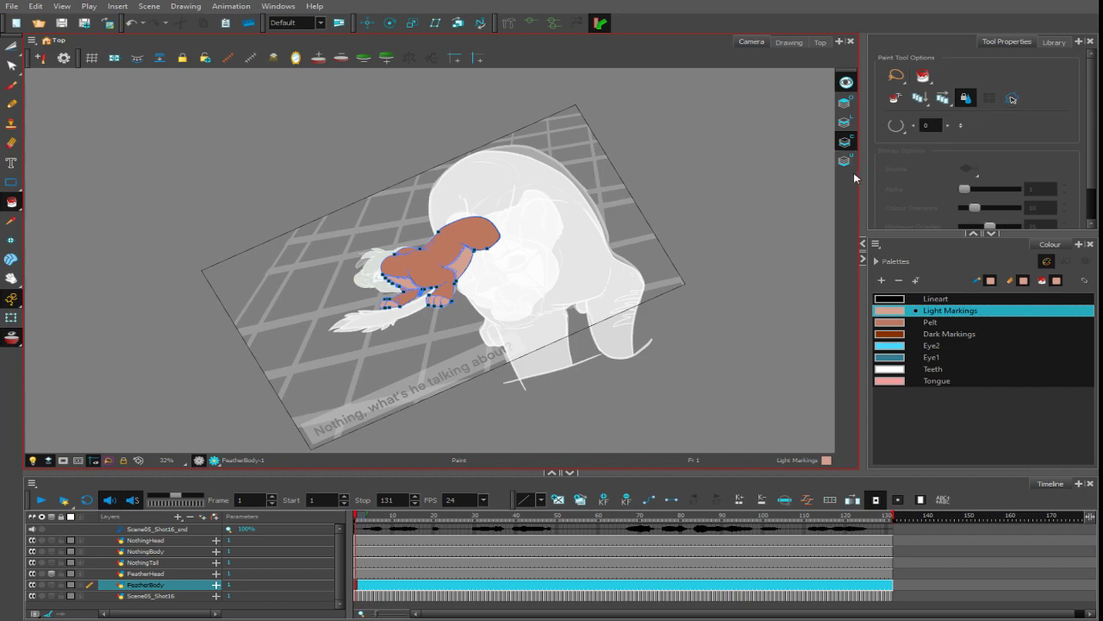
pyautogui.click(845, 162)
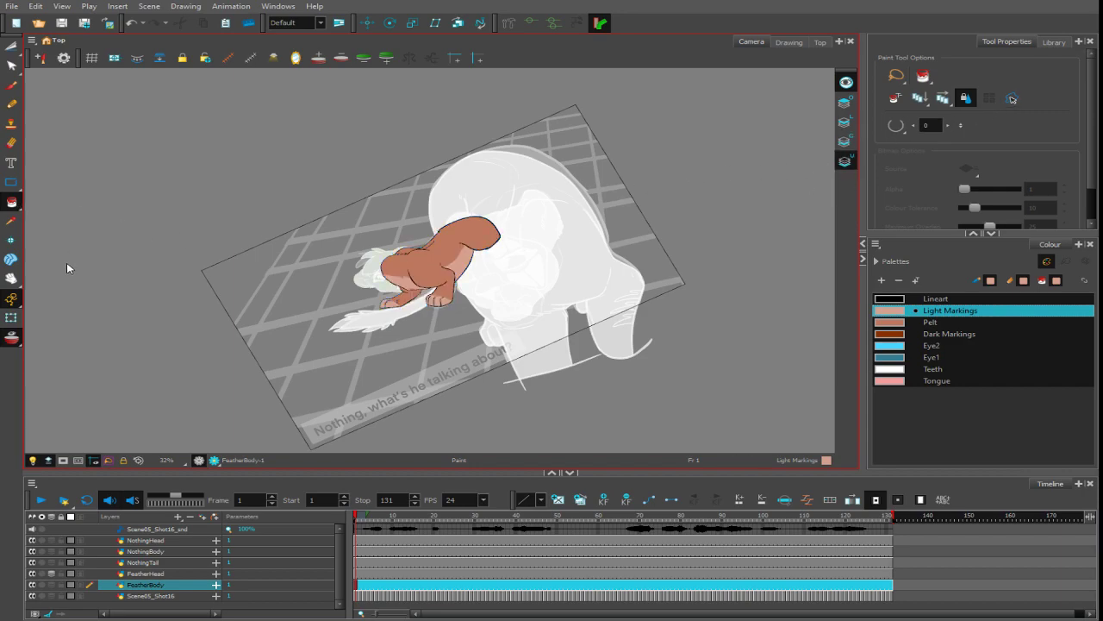
pyautogui.hotkey('alt', 'v')
pyautogui.moveTo(591, 235)
pyautogui.mouseDown()
pyautogui.moveTo(594, 295)
pyautogui.moveTo(759, 267)
pyautogui.mouseUp()
pyautogui.press('2')
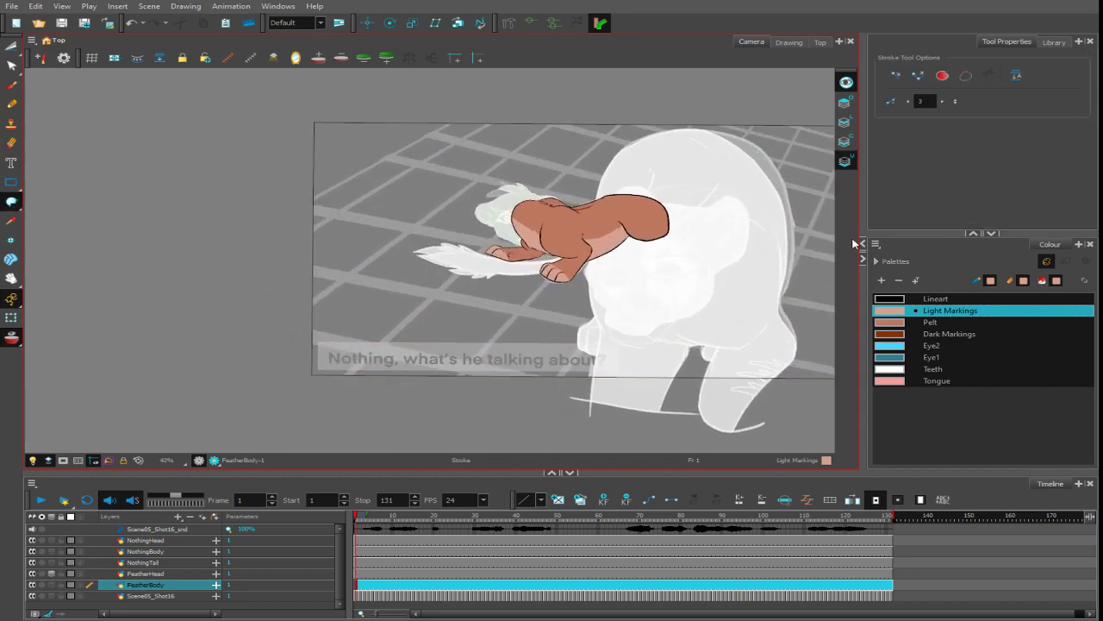
pyautogui.press('2')
pyautogui.press('2')
# - Add a palette colour based on Dark Markings and change it to a semi-transparent near-black for the shadow
pyautogui.click(902, 334)
pyautogui.click(881, 280)
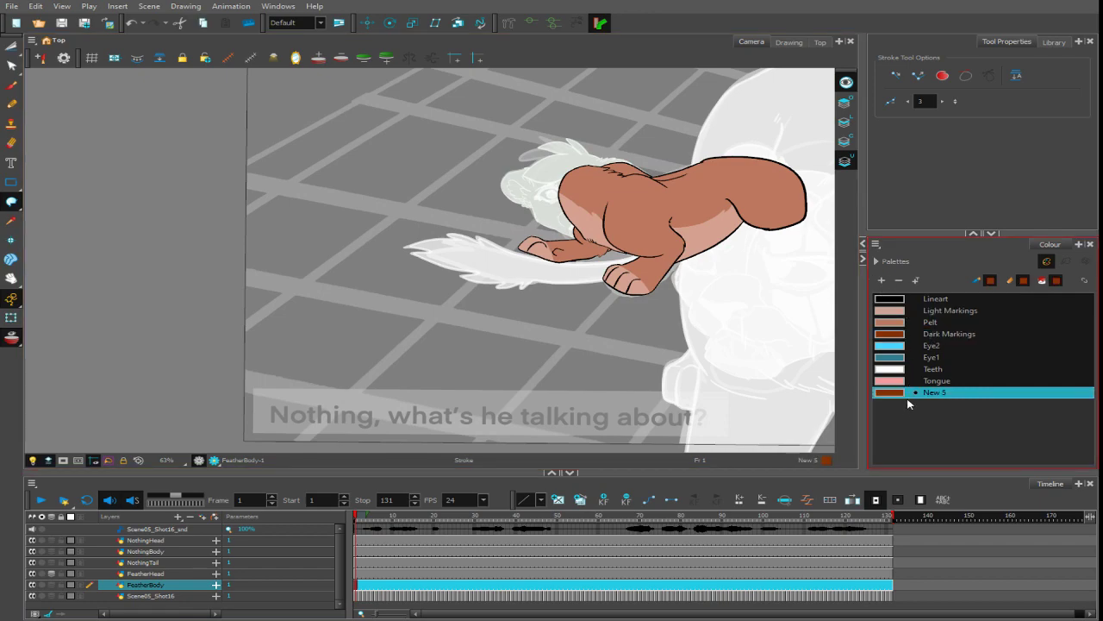
pyautogui.doubleClick(901, 393)
pyautogui.click(670, 338)
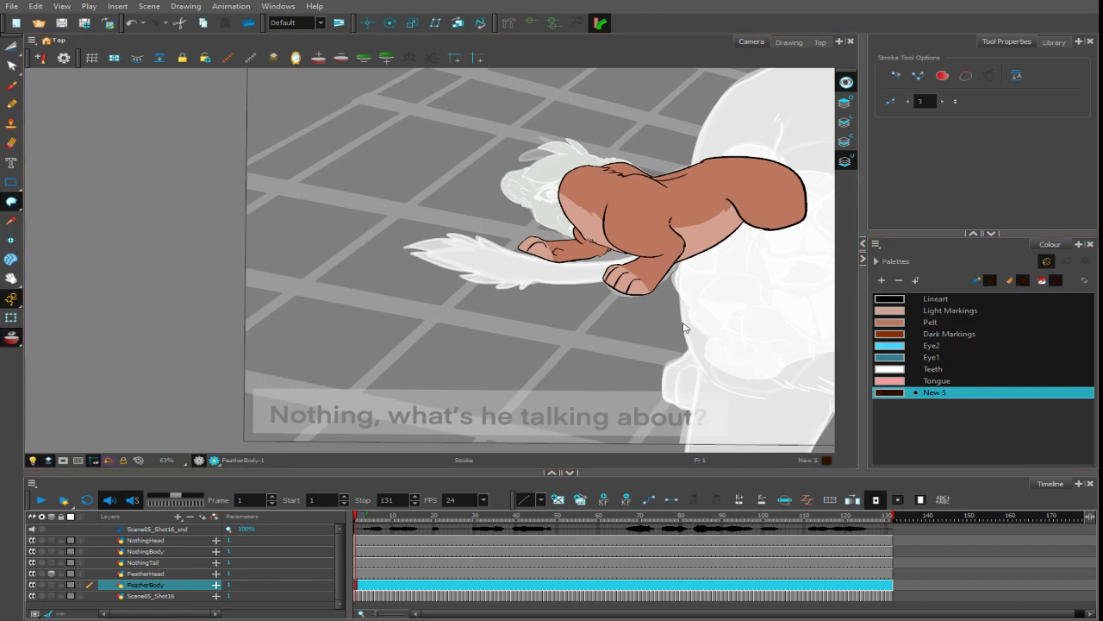
pyautogui.moveTo(784, 308); pyautogui.dragTo(758, 317)
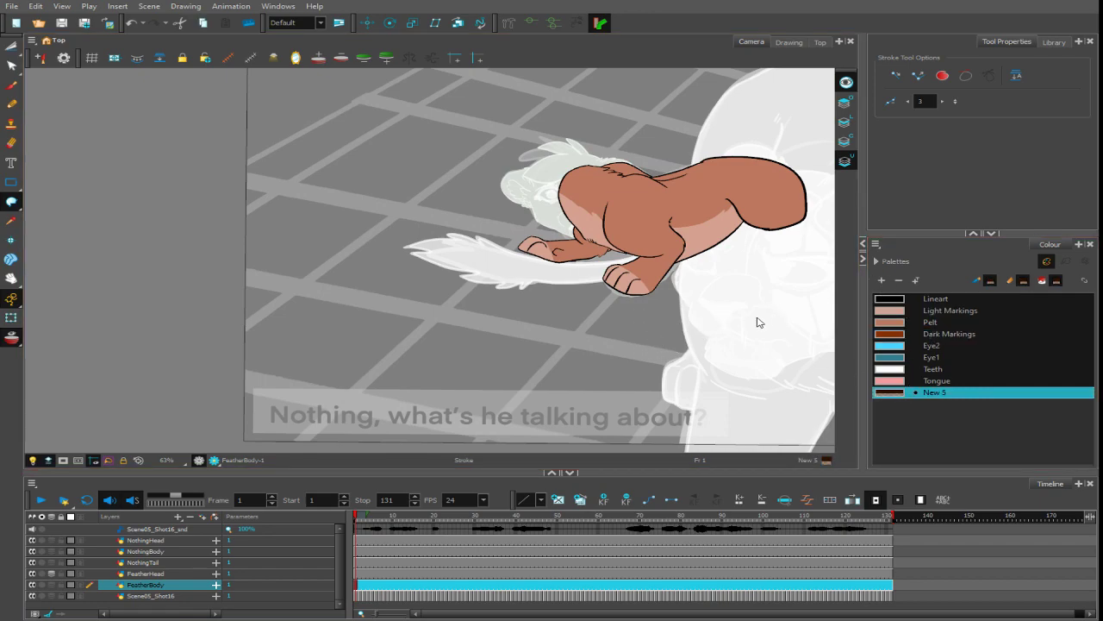
pyautogui.click(793, 198)
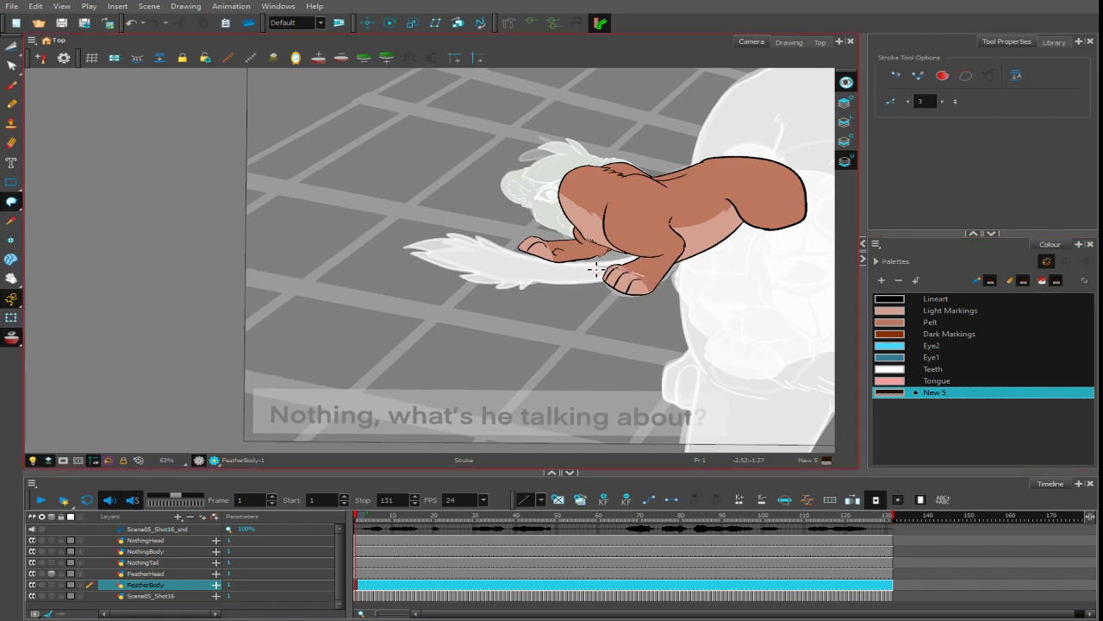
# - Draw a closed ground shadow shape beneath the body and front paws, and fill it with the new shadow colour
pyautogui.moveTo(595, 261)
pyautogui.mouseDown()
pyautogui.moveTo(526, 263)
pyautogui.moveTo(600, 302)
pyautogui.moveTo(705, 320)
pyautogui.mouseUp()
pyautogui.moveTo(791, 283); pyautogui.dragTo(620, 280)
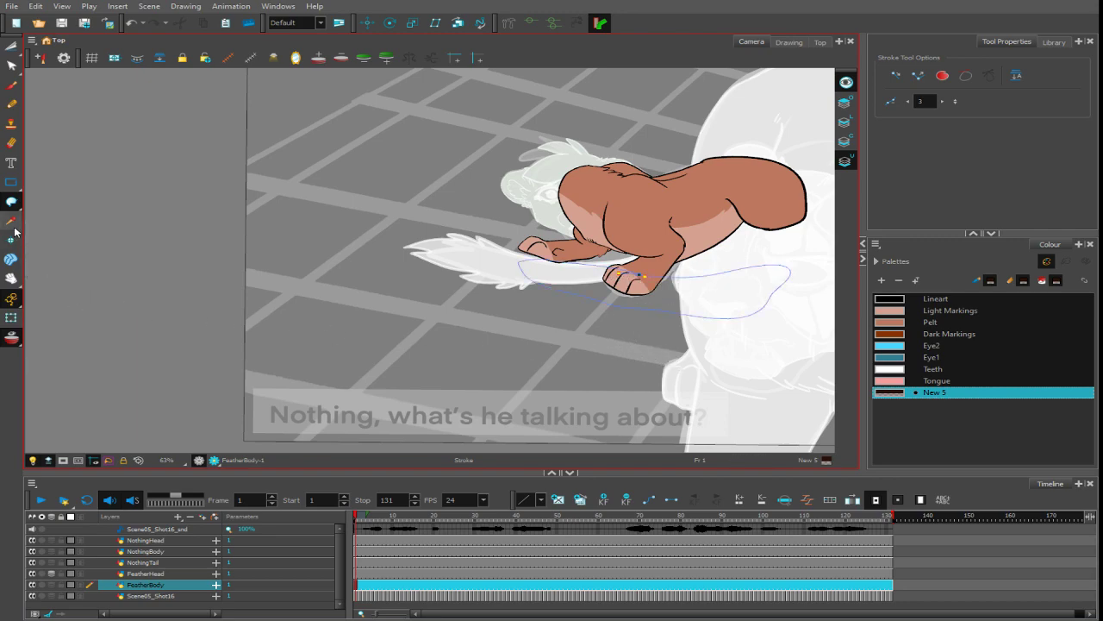
pyautogui.hotkey('alt', 'i')
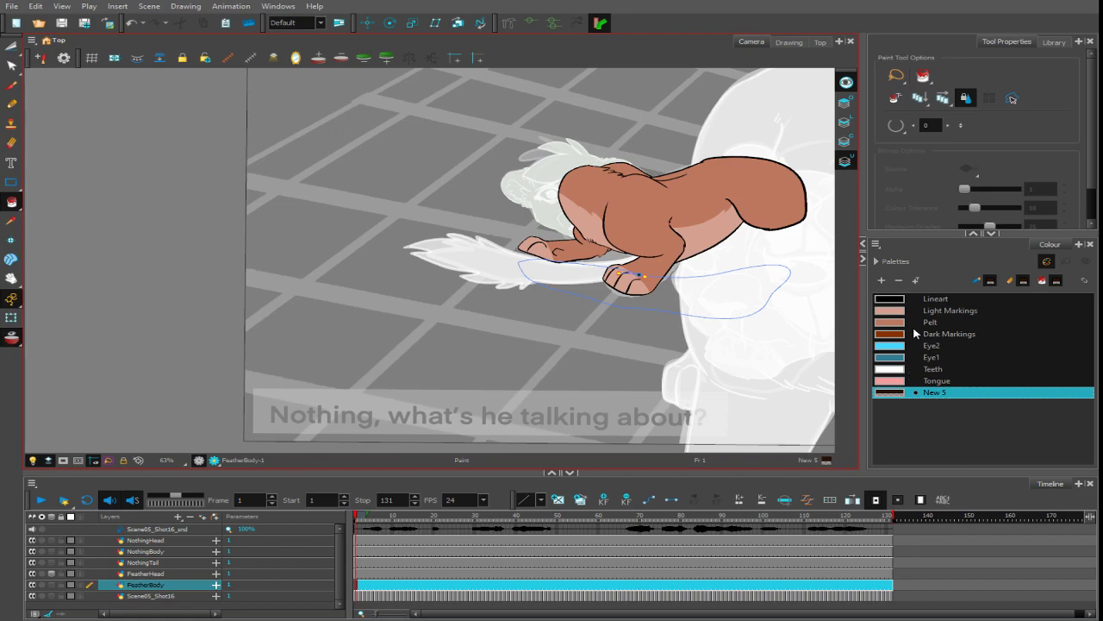
pyautogui.click(701, 278)
pyautogui.scroll(-3, 724, 327)
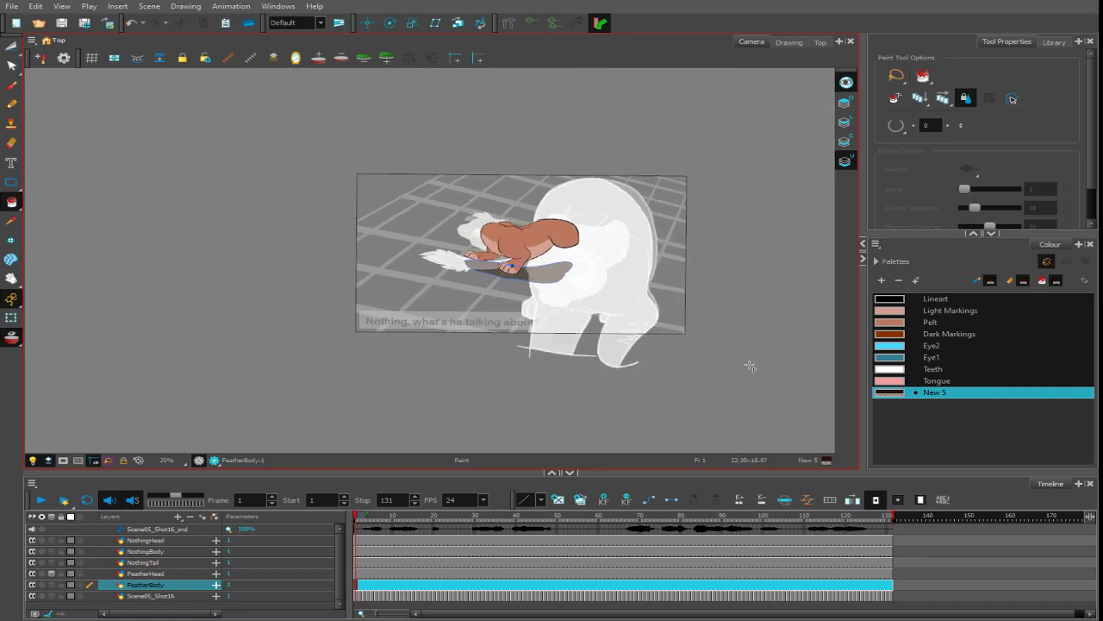
pyautogui.moveTo(712, 385); pyautogui.dragTo(719, 251)
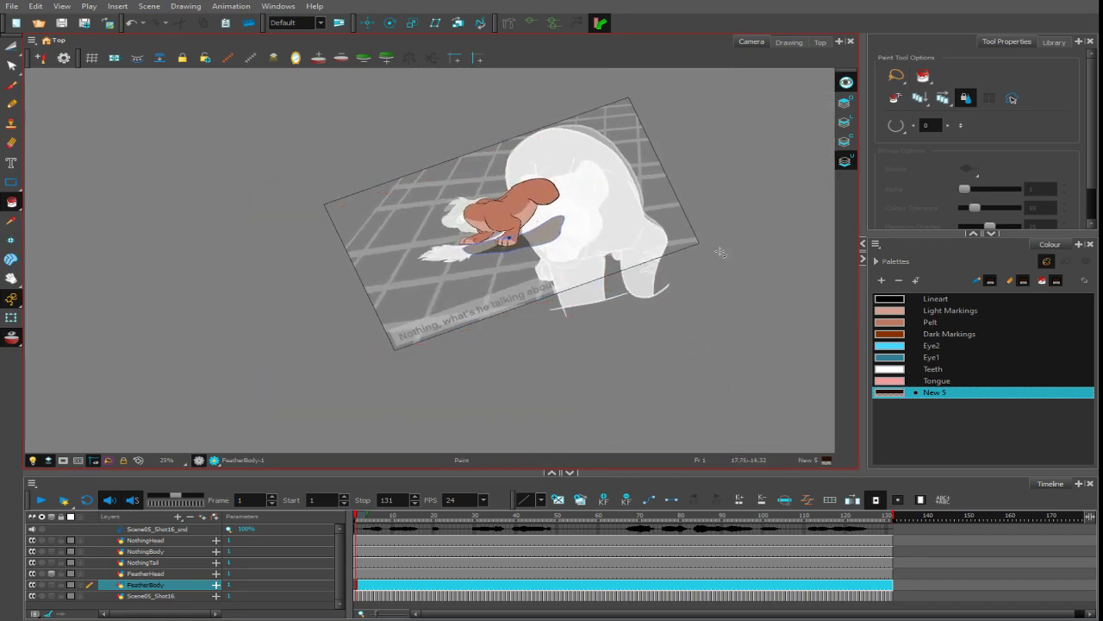
pyautogui.scroll(2, 684, 272)
pyautogui.scroll(2, 685, 272)
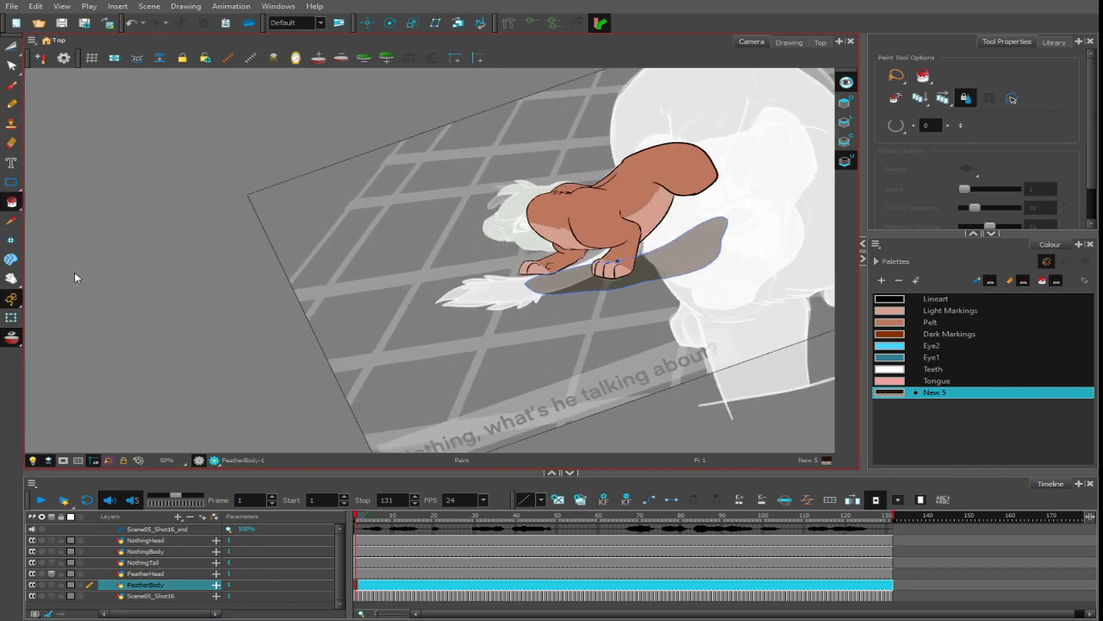
# - Add a shadow outline beneath the far front paw, joined to the existing ground shadow, and fill it with the shadow colour
pyautogui.hotkey('alt', 'v')
pyautogui.moveTo(592, 270)
pyautogui.mouseDown()
pyautogui.moveTo(550, 271)
pyautogui.moveTo(528, 288)
pyautogui.mouseUp()
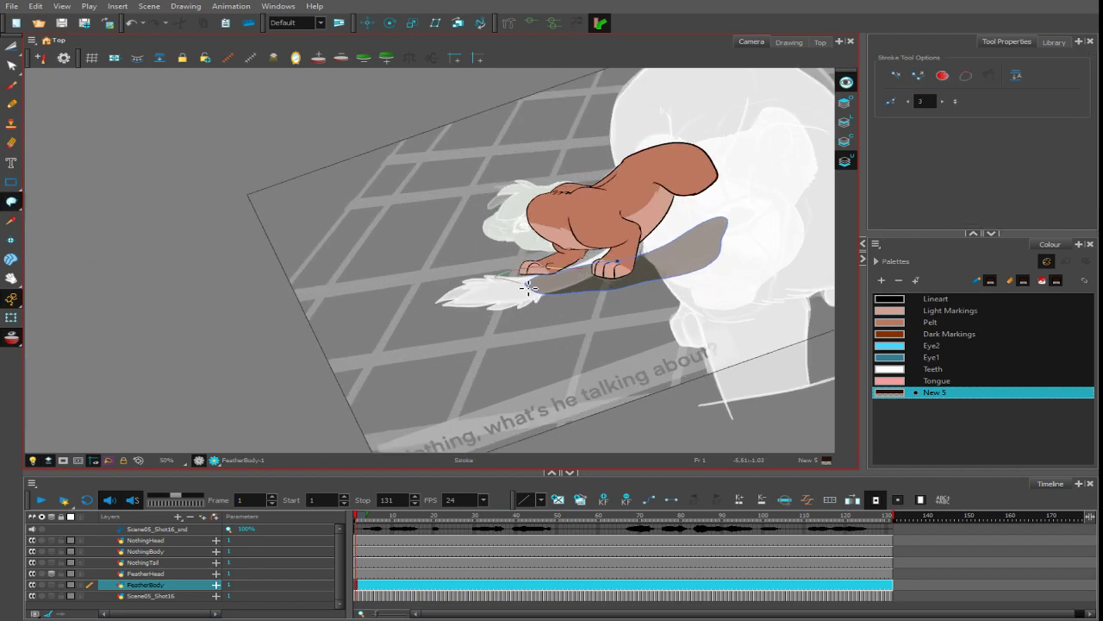
pyautogui.hotkey('alt', 'i')
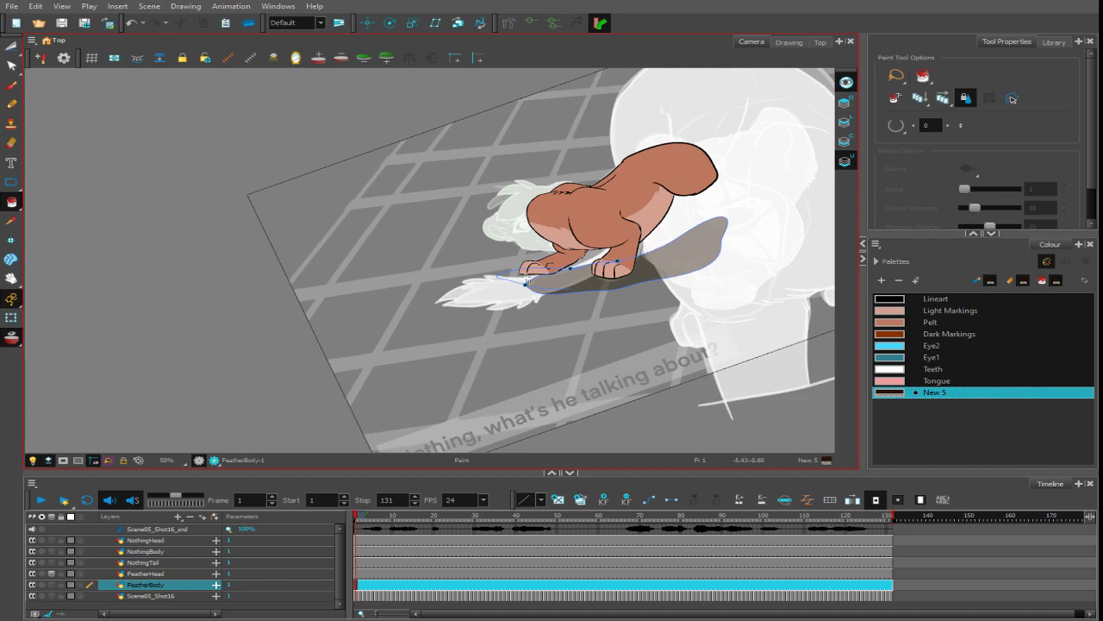
pyautogui.scroll(-2, 527, 281)
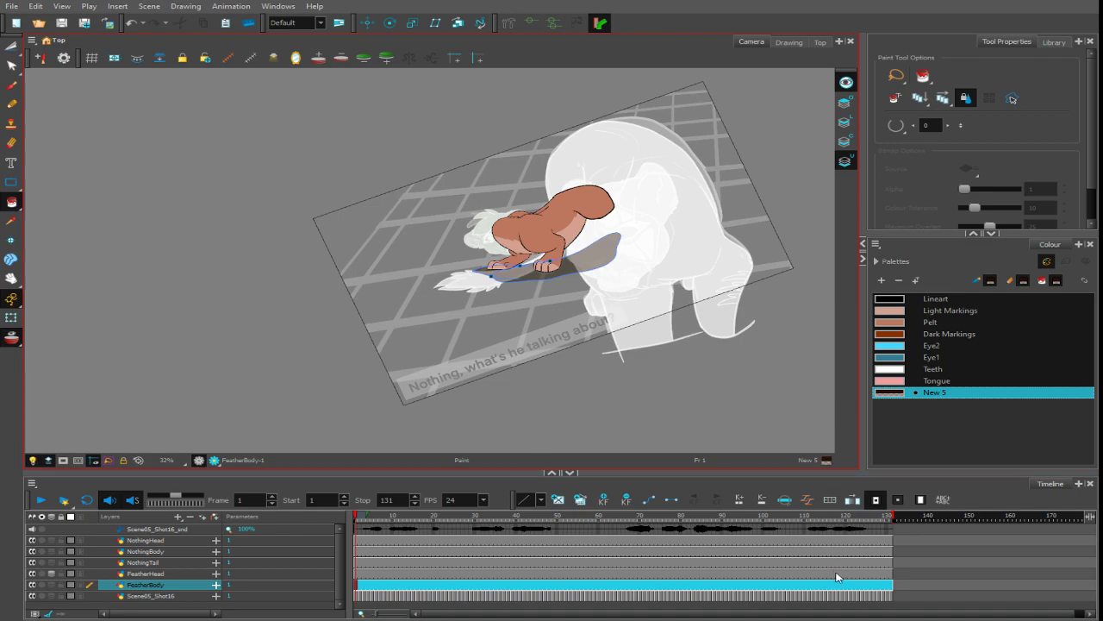
# - Turn off the light table shading with frame 117 shown, and enlarge the timeline area
pyautogui.click(834, 580)
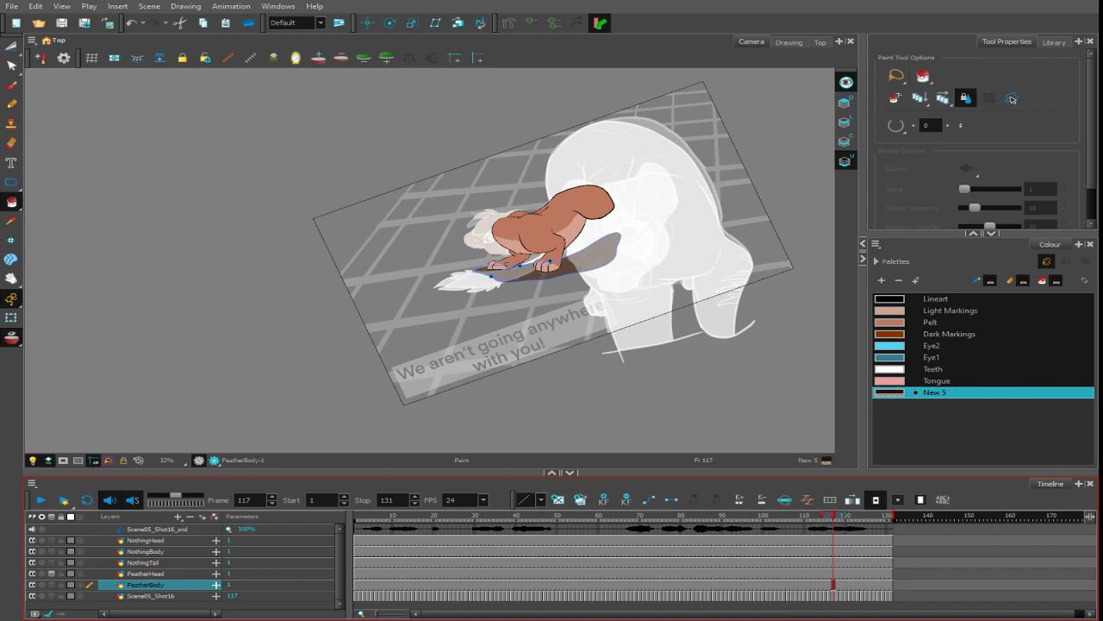
pyautogui.moveTo(762, 234); pyautogui.dragTo(757, 336)
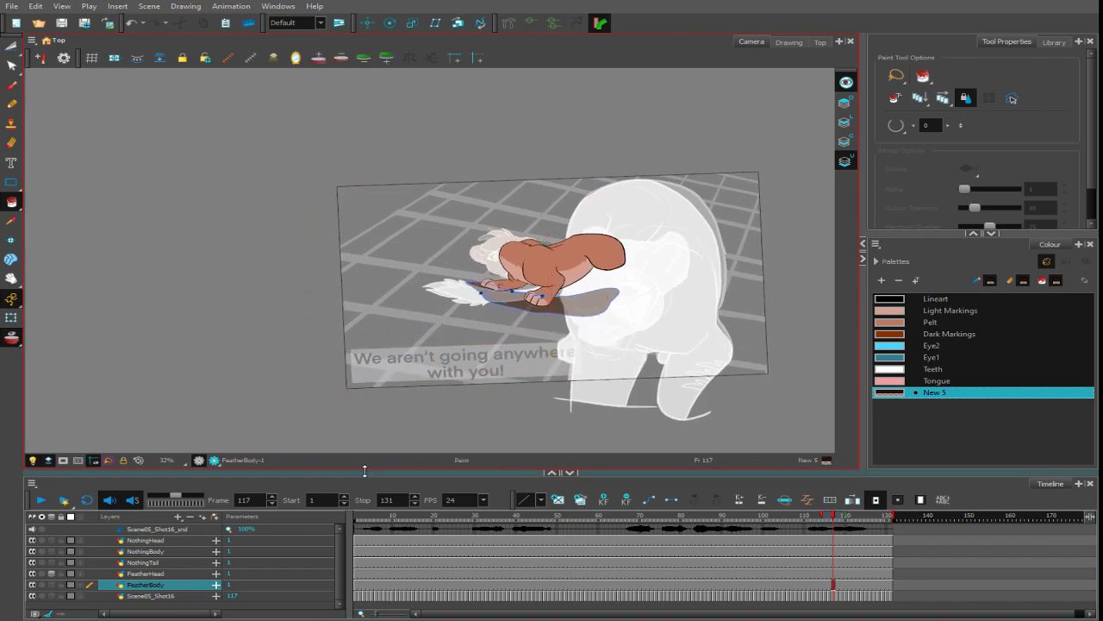
pyautogui.moveTo(365, 470); pyautogui.dragTo(370, 386)
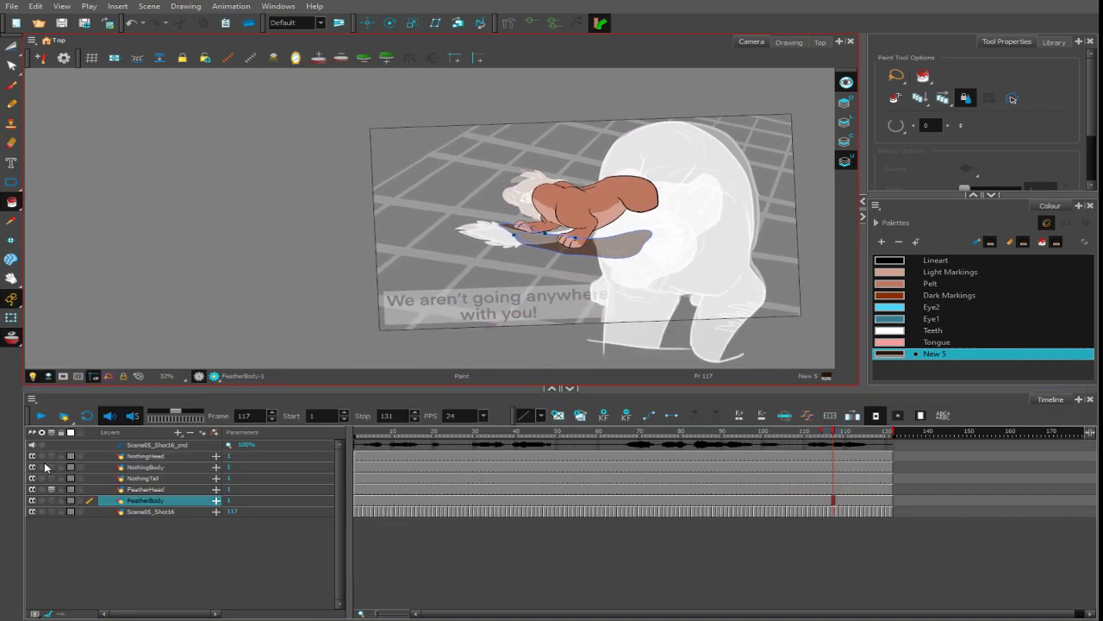
pyautogui.click(33, 376)
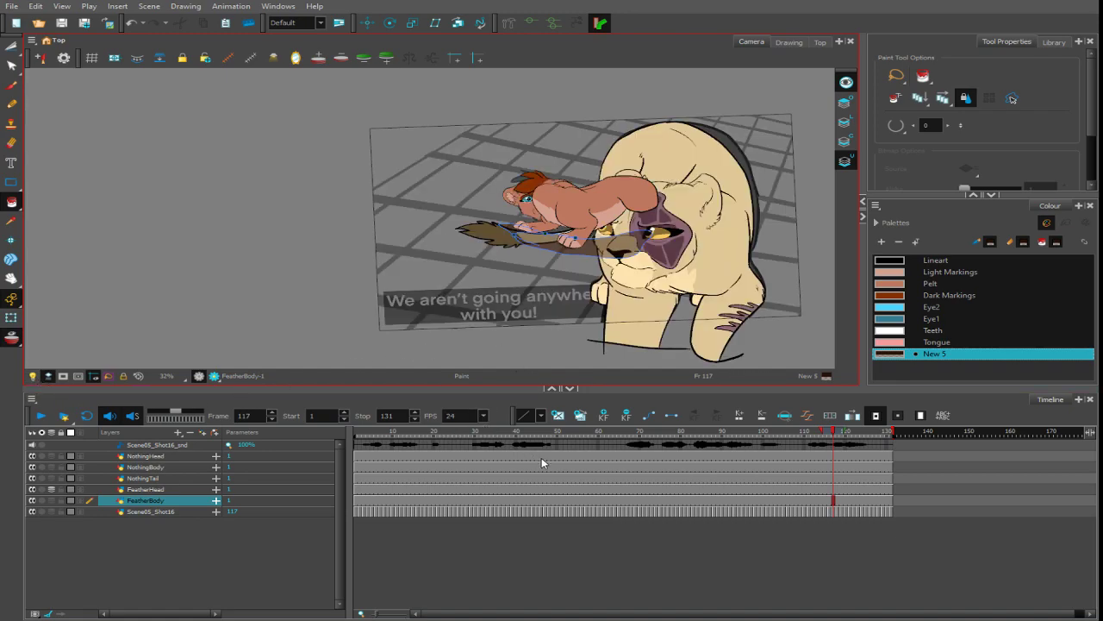
# - Clear the NothingHead layer's drawing exposure from frame 65 to the last frame
pyautogui.click(599, 467)
pyautogui.moveTo(627, 431); pyautogui.dragTo(624, 497)
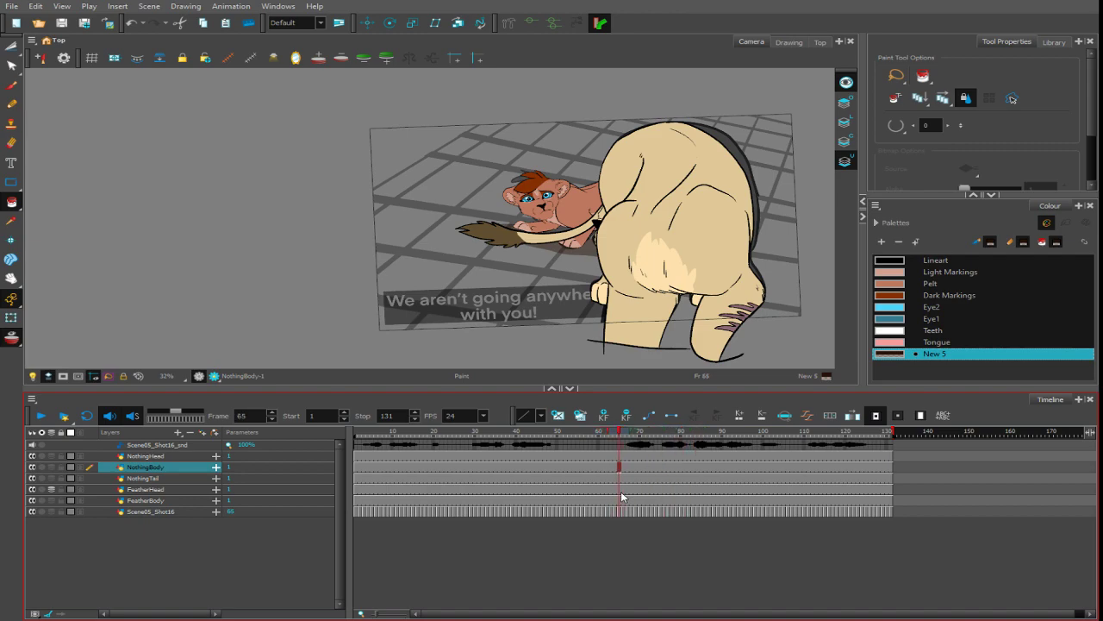
pyautogui.click(624, 457)
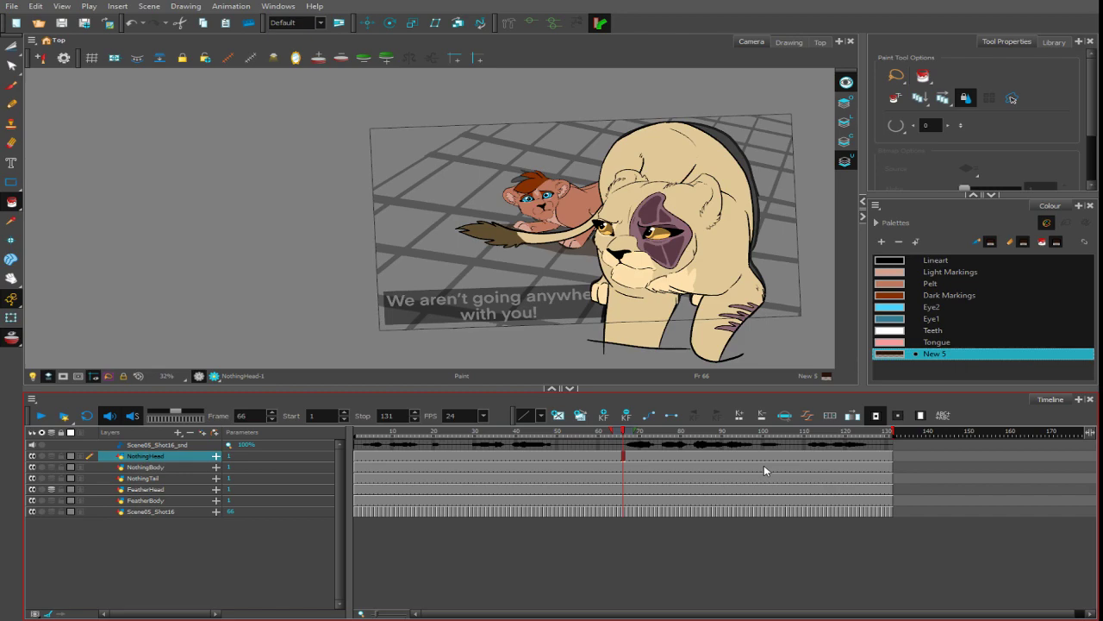
pyautogui.keyDown('shift'); pyautogui.click(890, 461); pyautogui.keyUp('shift')
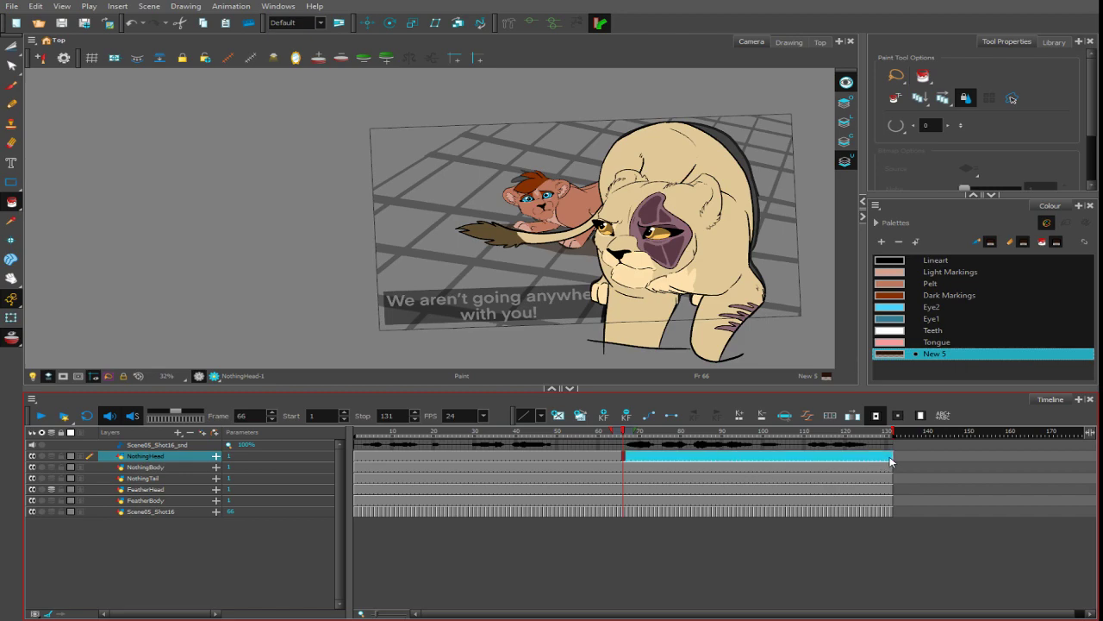
pyautogui.press('Delete')
pyautogui.click(620, 459)
pyautogui.press('Delete')
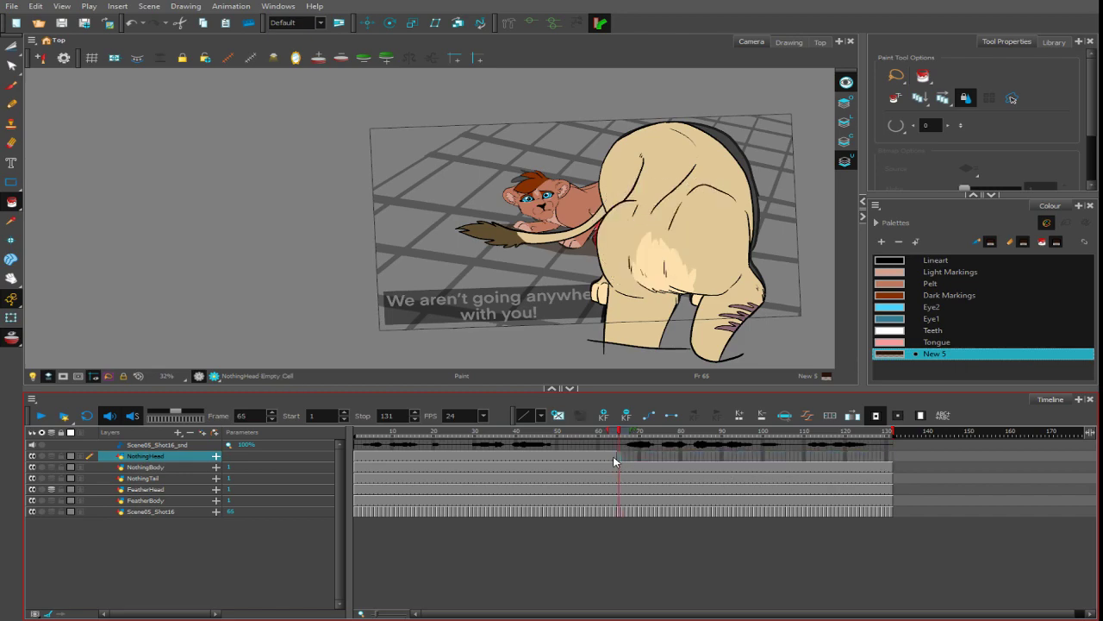
# - Show the empty NothingHead cell at frame 65 in the Drawing view and make its line art layer active
pyautogui.click(613, 456)
pyautogui.click(619, 453)
pyautogui.click(788, 43)
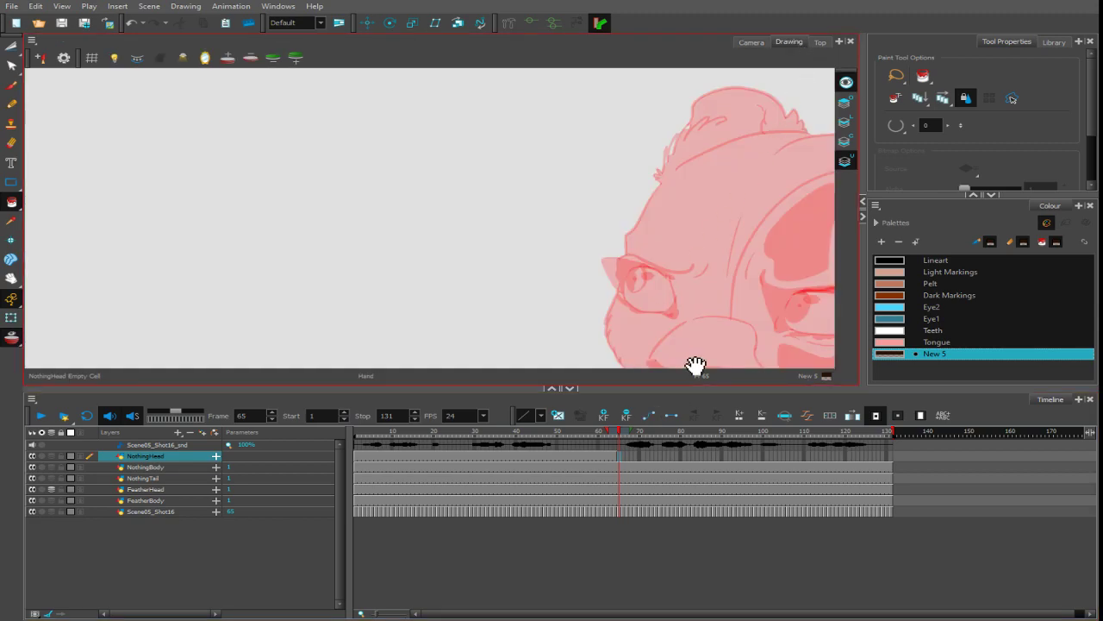
pyautogui.moveTo(695, 367); pyautogui.dragTo(485, 271)
pyautogui.click(846, 121)
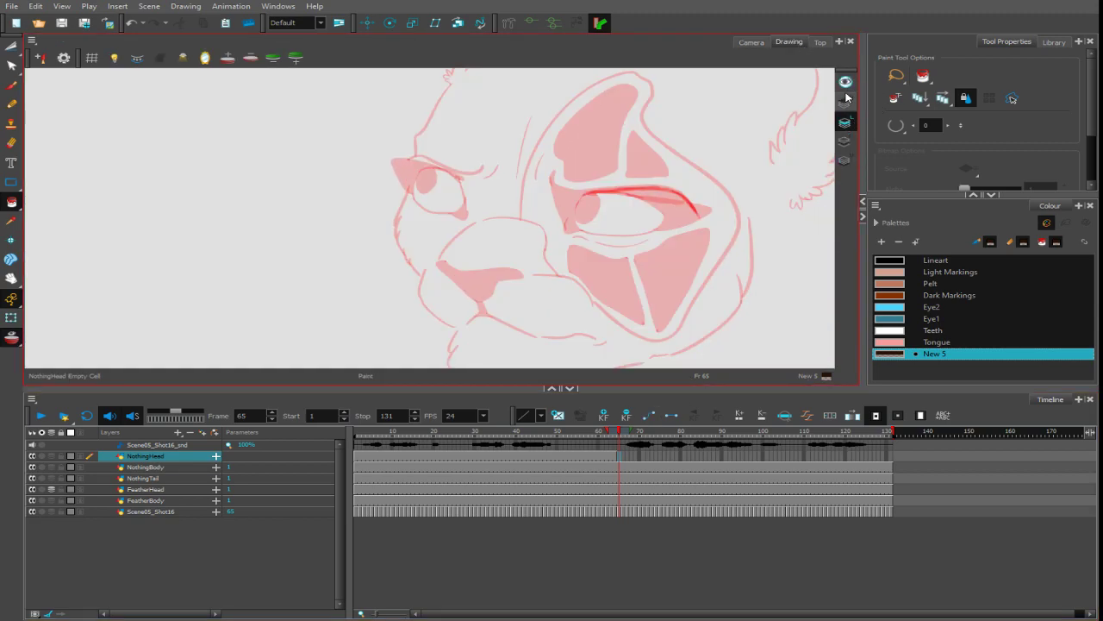
# - Set up the Brush tool with the Lineart colour and a maximum size of 29.6, and enlarge the drawing area
pyautogui.click(11, 83)
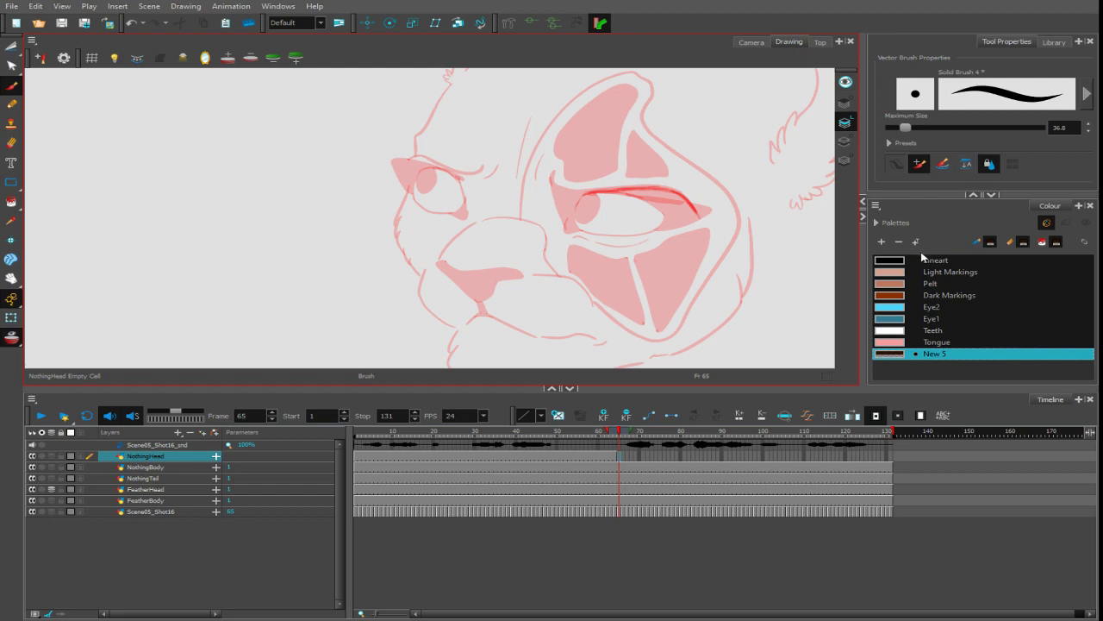
pyautogui.click(922, 260)
pyautogui.click(896, 164)
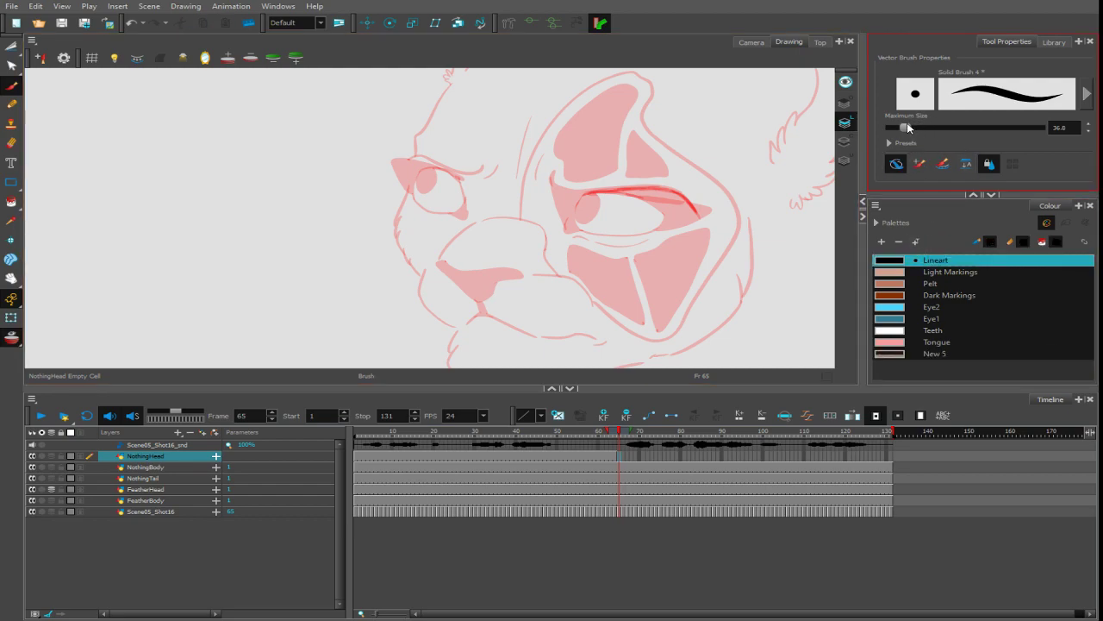
pyautogui.moveTo(908, 127); pyautogui.dragTo(904, 127)
pyautogui.moveTo(725, 296); pyautogui.dragTo(727, 269)
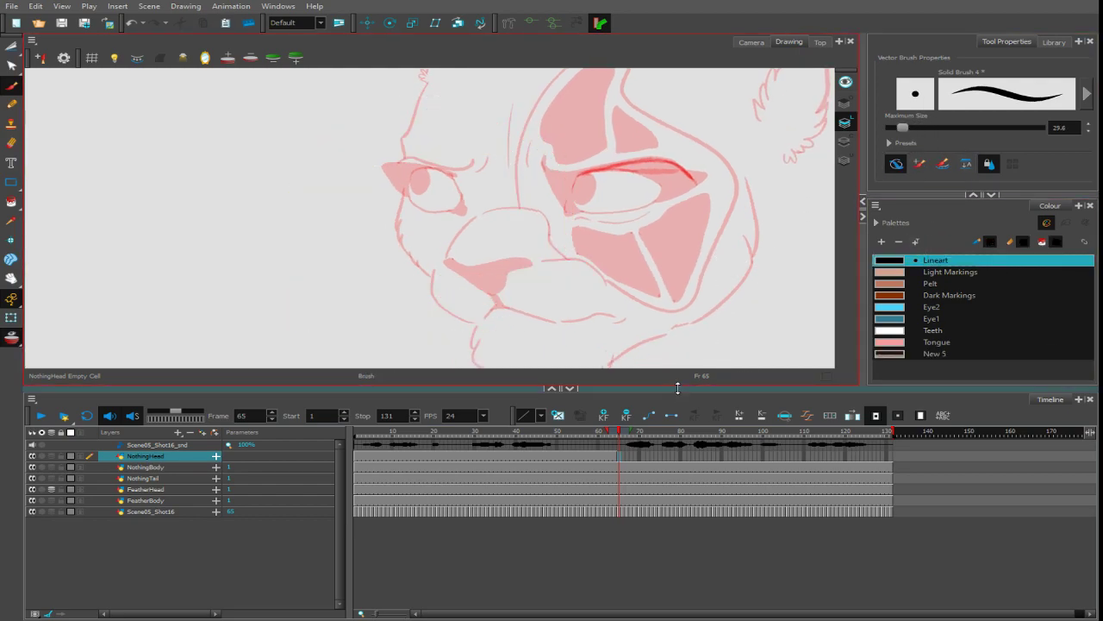
pyautogui.moveTo(677, 388); pyautogui.dragTo(677, 459)
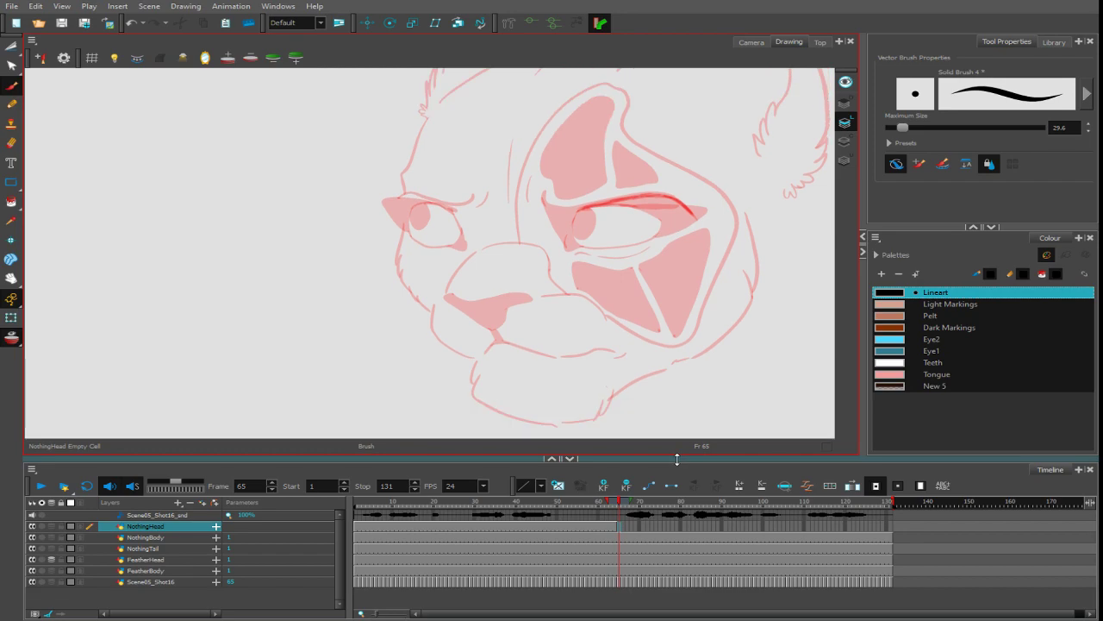
# - Ink the inner edge of the eye inside the face marking, tracing the onion-skinned head
pyautogui.moveTo(583, 255)
pyautogui.mouseDown()
pyautogui.moveTo(603, 310)
pyautogui.moveTo(593, 270)
pyautogui.mouseUp()
pyautogui.scroll(1, 621, 289)
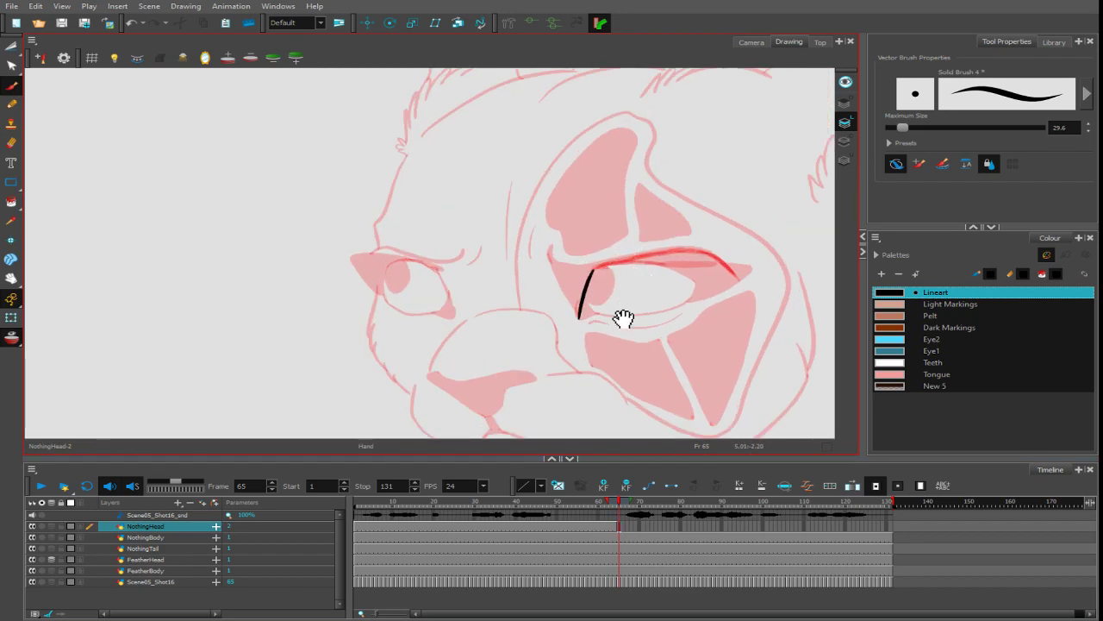
pyautogui.moveTo(694, 323); pyautogui.dragTo(607, 329)
pyautogui.press('2')
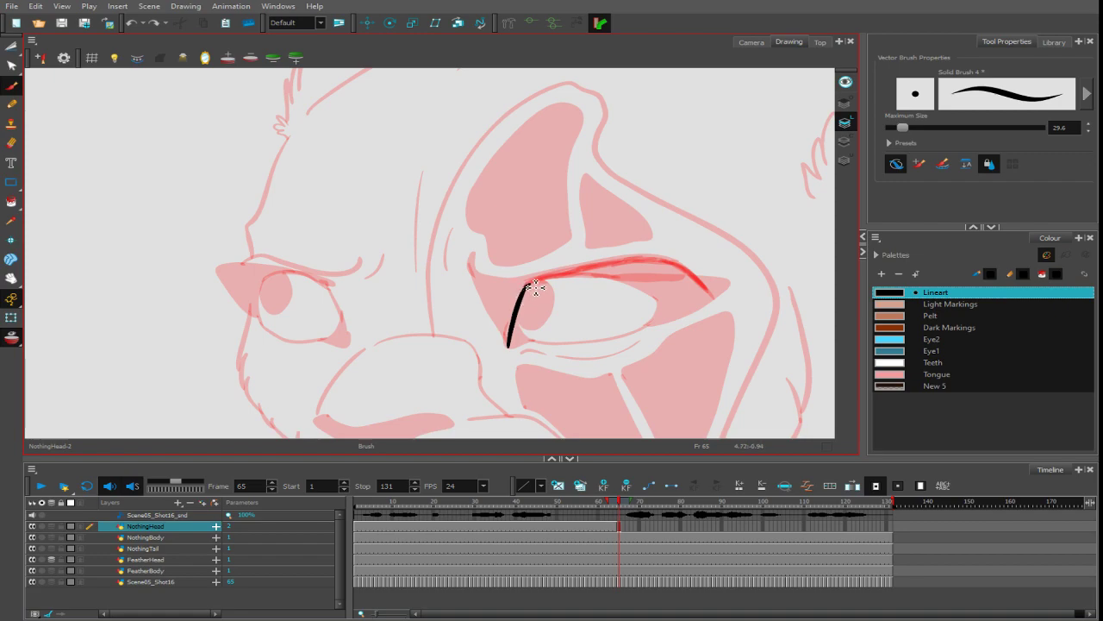
pyautogui.moveTo(535, 287)
pyautogui.mouseDown()
pyautogui.moveTo(655, 282)
pyautogui.moveTo(475, 267)
pyautogui.moveTo(507, 294)
pyautogui.mouseUp()
pyautogui.hotkey('alt', 's')
pyautogui.moveTo(681, 267)
pyautogui.mouseDown()
pyautogui.moveTo(586, 260)
pyautogui.moveTo(454, 278)
pyautogui.moveTo(479, 303)
pyautogui.mouseUp()
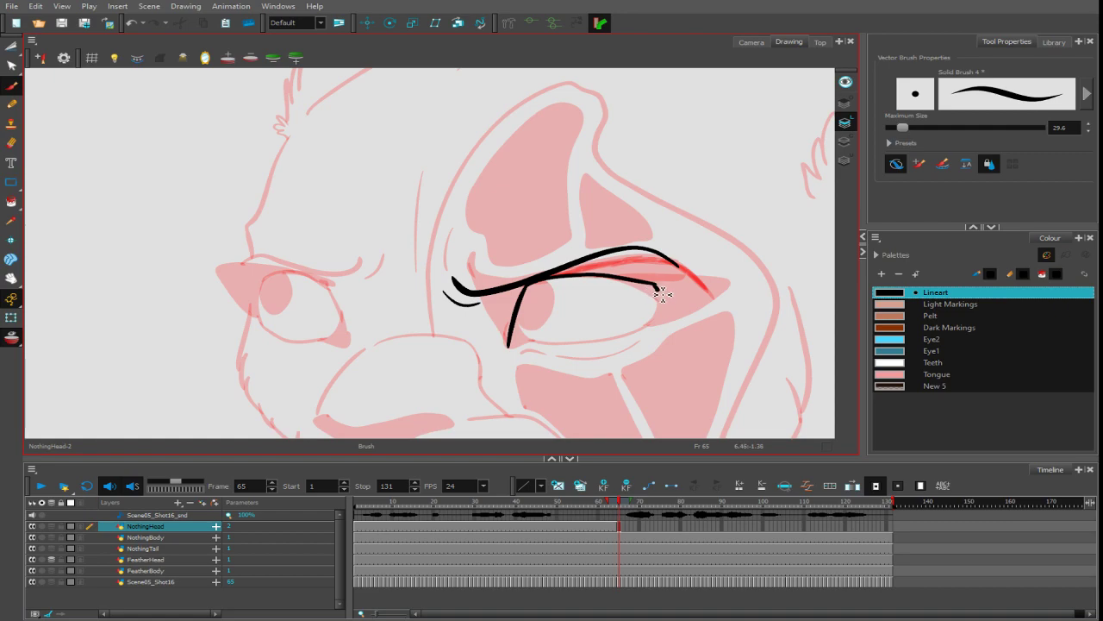
pyautogui.moveTo(694, 362); pyautogui.dragTo(630, 280)
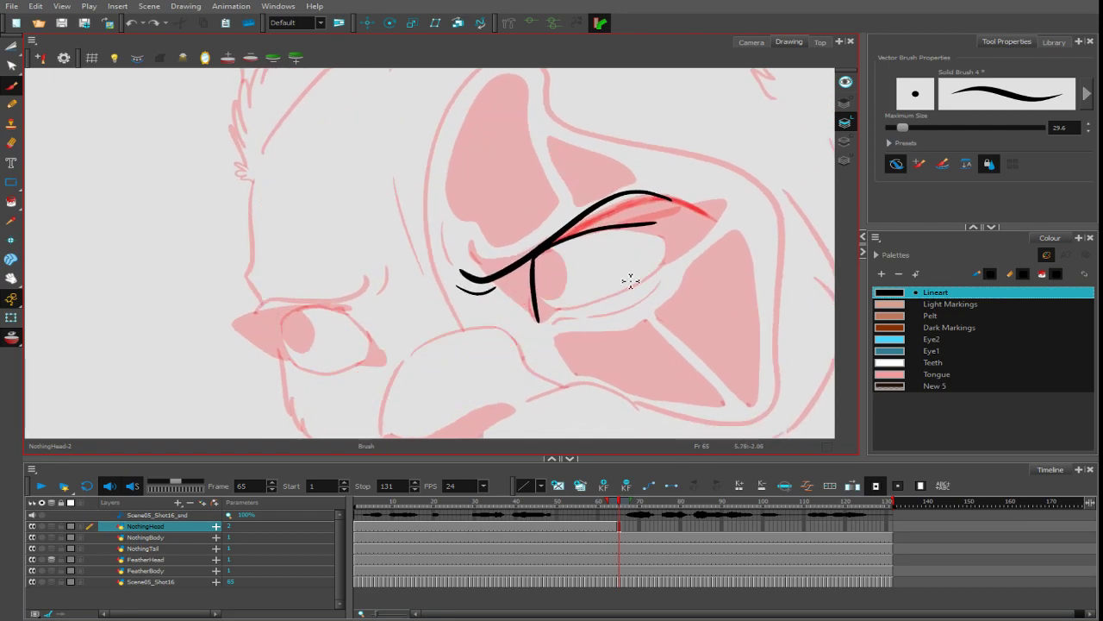
pyautogui.moveTo(540, 320)
pyautogui.mouseDown()
pyautogui.moveTo(640, 290)
pyautogui.moveTo(616, 298)
pyautogui.moveTo(652, 265)
pyautogui.moveTo(655, 223)
pyautogui.mouseUp()
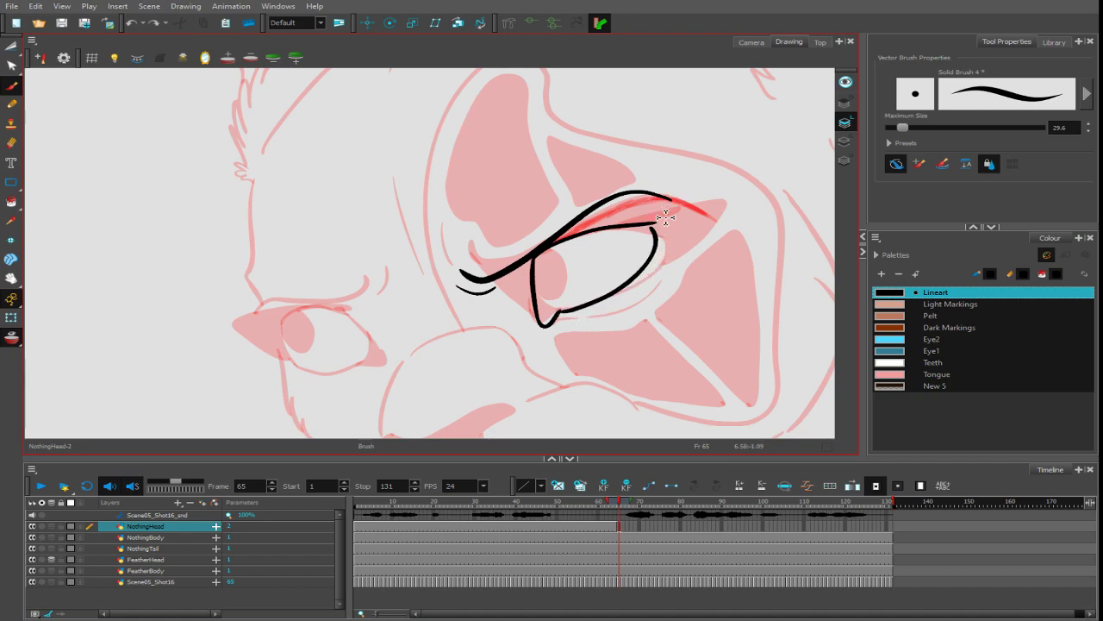
pyautogui.hotkey('ctrl', 'z')
pyautogui.moveTo(564, 312)
pyautogui.mouseDown()
pyautogui.moveTo(657, 273)
pyautogui.moveTo(656, 220)
pyautogui.mouseUp()
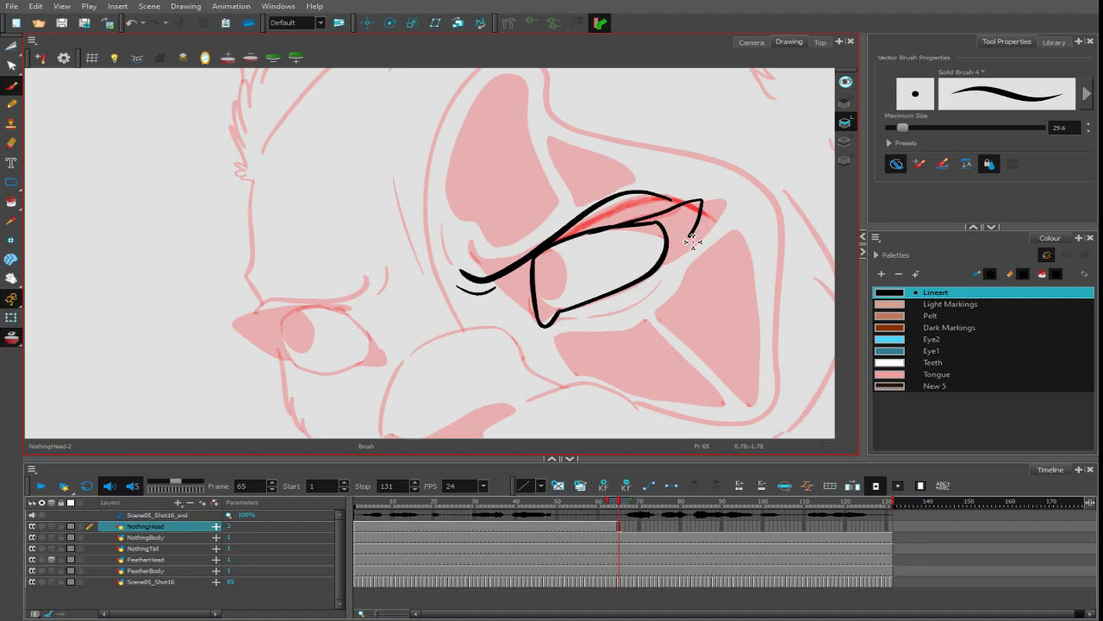
pyautogui.hotkey('ctrl', 'z')
pyautogui.hotkey('ctrl', 'z')
pyautogui.hotkey('ctrl', 'z')
pyautogui.hotkey('ctrl', 'z')
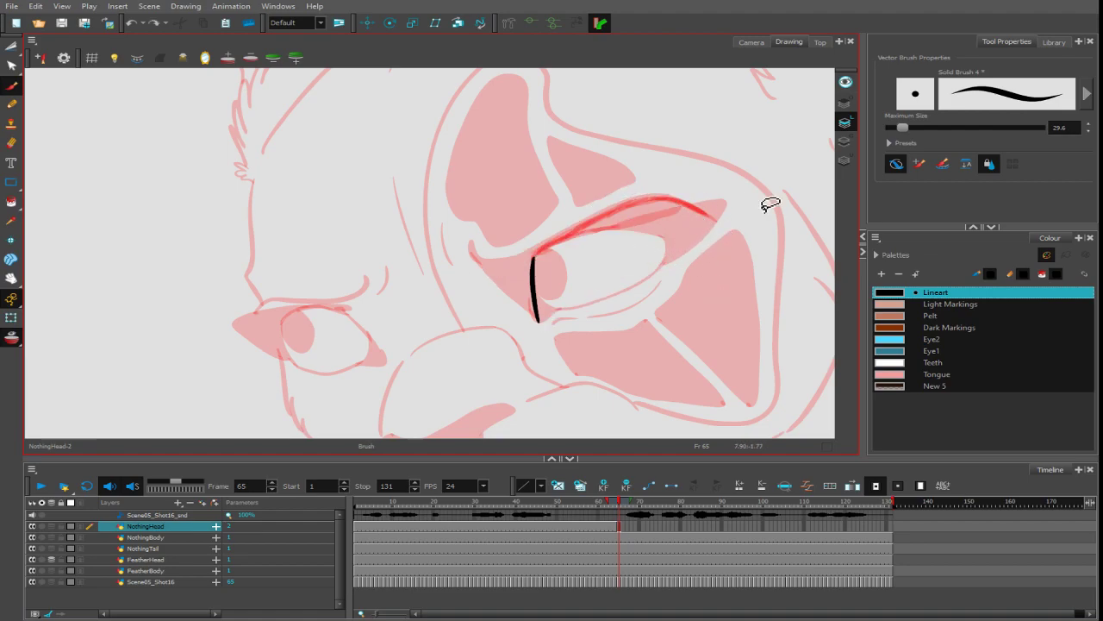
# - Ink the upper and lower outline of the same eye, closing it at the inner corner
pyautogui.moveTo(770, 203); pyautogui.dragTo(696, 207)
pyautogui.moveTo(690, 197); pyautogui.dragTo(626, 230)
pyautogui.press('2')
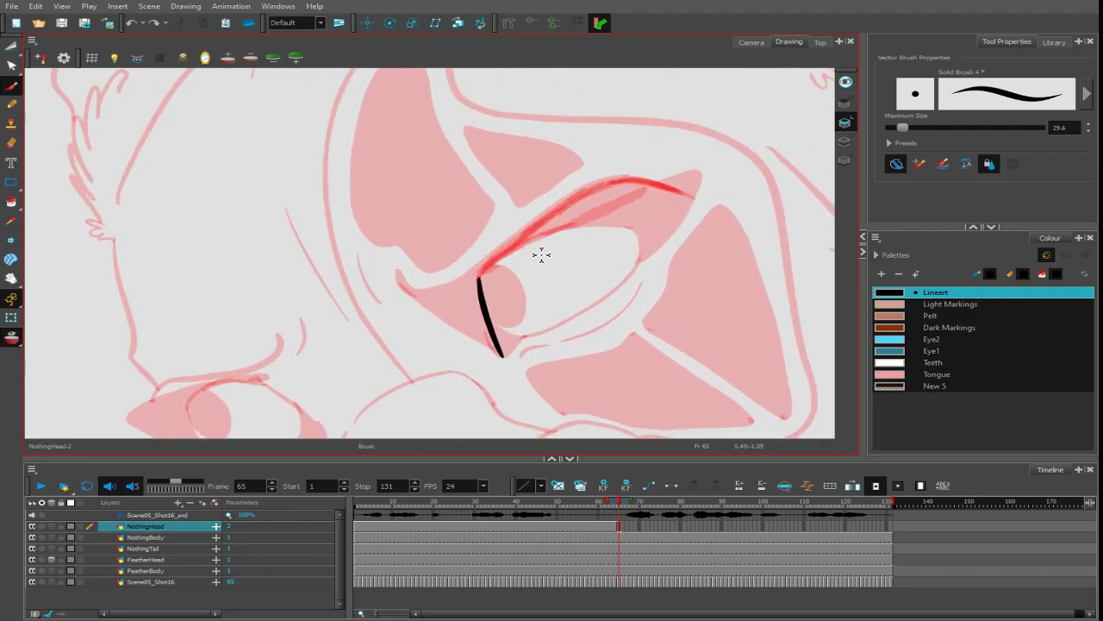
pyautogui.moveTo(480, 285)
pyautogui.mouseDown()
pyautogui.moveTo(564, 235)
pyautogui.moveTo(635, 233)
pyautogui.mouseUp()
pyautogui.hotkey('ctrl', 'z')
pyautogui.moveTo(488, 276)
pyautogui.mouseDown()
pyautogui.moveTo(589, 233)
pyautogui.moveTo(621, 233)
pyautogui.moveTo(644, 255)
pyautogui.moveTo(628, 288)
pyautogui.moveTo(532, 340)
pyautogui.mouseUp()
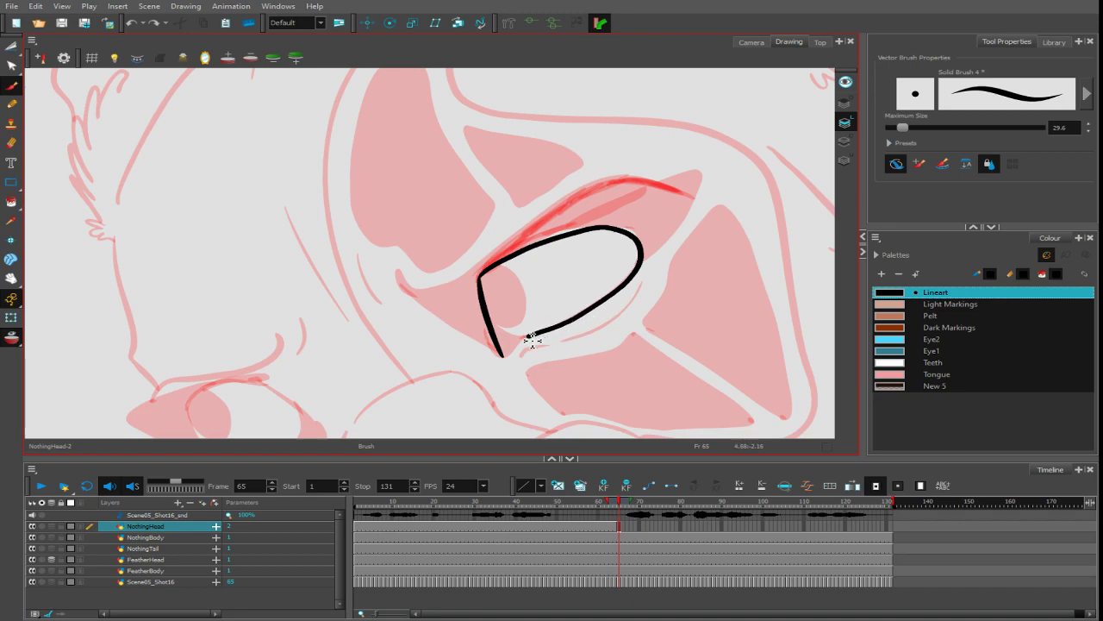
pyautogui.moveTo(483, 307)
pyautogui.mouseDown()
pyautogui.moveTo(516, 337)
pyautogui.moveTo(529, 333)
pyautogui.mouseUp()
pyautogui.moveTo(586, 229)
pyautogui.mouseDown()
pyautogui.moveTo(690, 176)
pyautogui.moveTo(680, 210)
pyautogui.moveTo(638, 257)
pyautogui.mouseUp()
# - Ink the thick upper lid line, the pointed outer corner and the small inner brow creases around the eye
pyautogui.moveTo(628, 183)
pyautogui.mouseDown()
pyautogui.moveTo(588, 187)
pyautogui.moveTo(513, 239)
pyautogui.moveTo(464, 301)
pyautogui.moveTo(421, 314)
pyautogui.moveTo(421, 329)
pyautogui.moveTo(536, 289)
pyautogui.moveTo(511, 263)
pyautogui.mouseUp()
pyautogui.press('1')
pyautogui.press('1')
pyautogui.press('1')
pyautogui.press('1')
pyautogui.press('1')
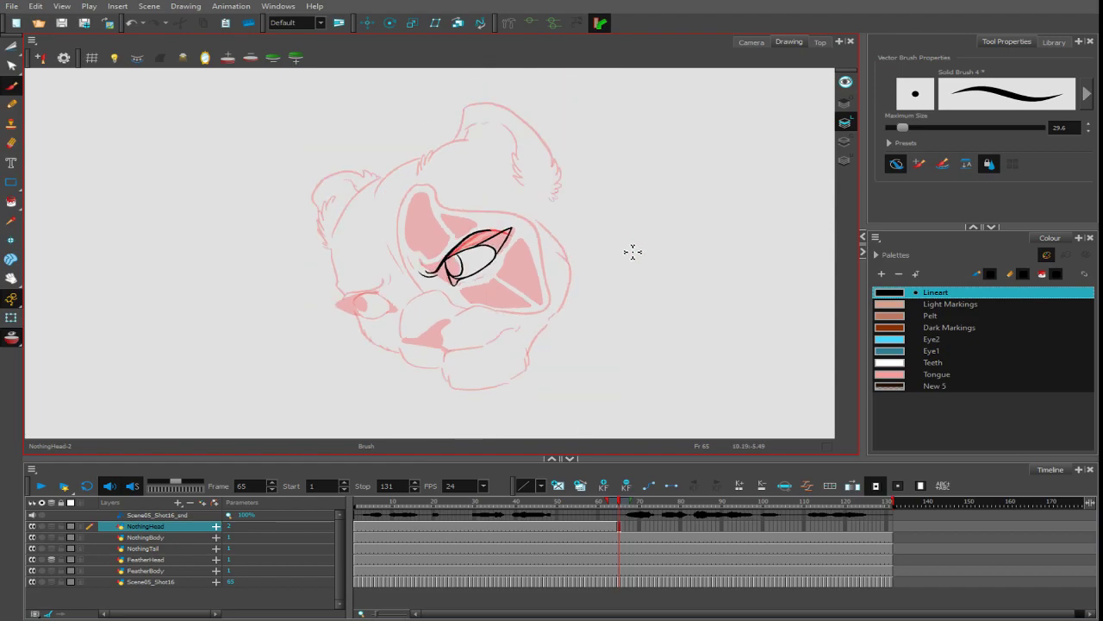
# - Ink a row of short curved wrinkles across the top of the muzzle
pyautogui.moveTo(633, 251)
pyautogui.keyDown('ctrl'); pyautogui.keyDown('alt'); pyautogui.mouseDown()
pyautogui.moveTo(716, 246)
pyautogui.moveTo(736, 381)
pyautogui.mouseUp(); pyautogui.keyUp('alt'); pyautogui.keyUp('ctrl')
pyautogui.press('1')
pyautogui.press('1')
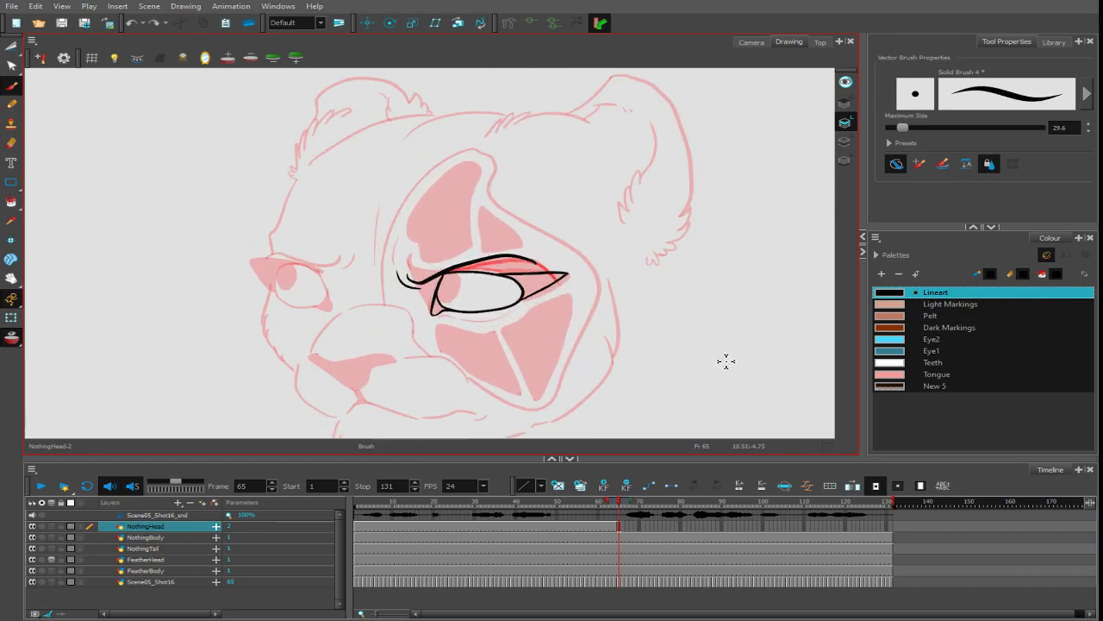
pyautogui.press('2')
pyautogui.moveTo(437, 346)
pyautogui.mouseDown()
pyautogui.moveTo(525, 296)
pyautogui.moveTo(437, 316)
pyautogui.moveTo(403, 307)
pyautogui.mouseUp()
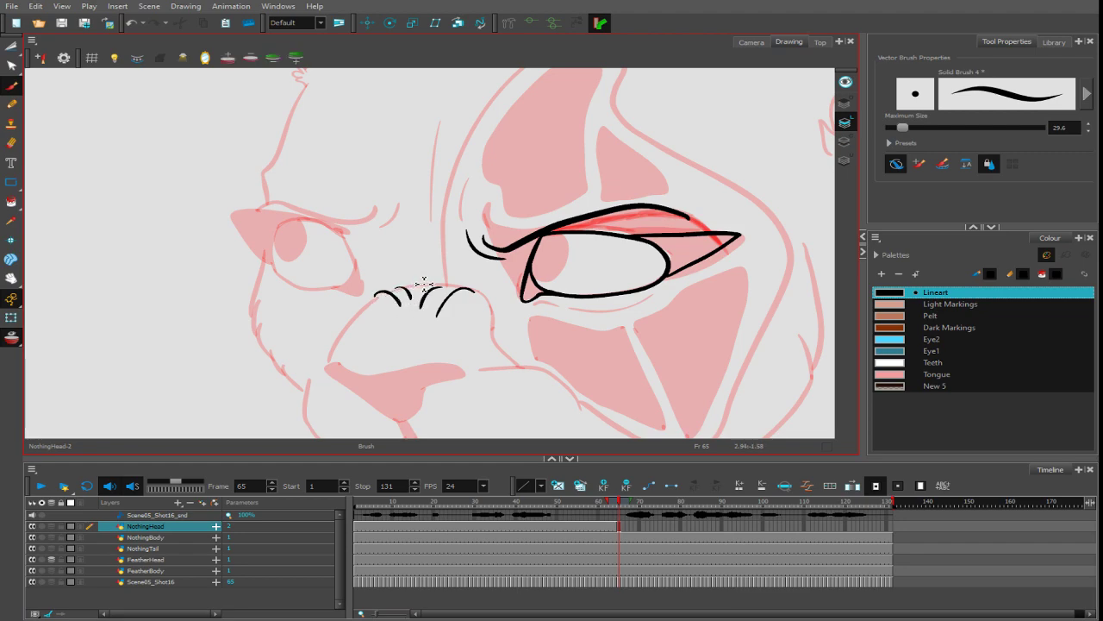
# - Ink a short tick above the muzzle wrinkles and a long curved crease up the forehead, redrawing the crease as needed
pyautogui.moveTo(432, 215); pyautogui.dragTo(441, 78)
pyautogui.hotkey('ctrl', 'z')
pyautogui.moveTo(424, 197); pyautogui.dragTo(460, 68)
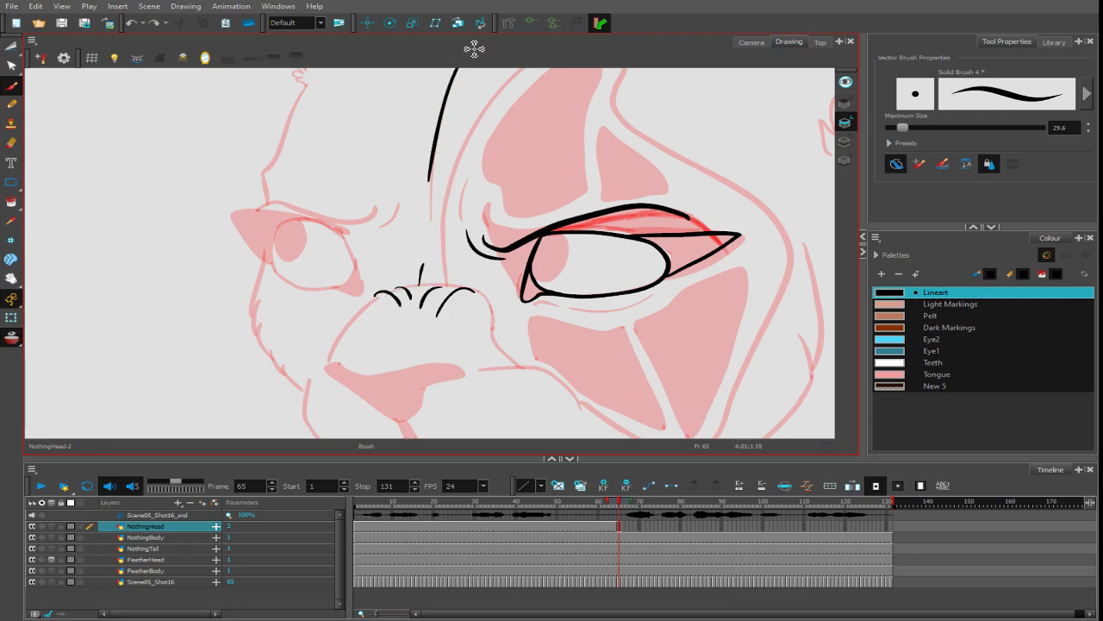
pyautogui.hotkey('ctrl', 'z')
pyautogui.moveTo(435, 179); pyautogui.dragTo(457, 25)
pyautogui.hotkey('ctrl', 'z')
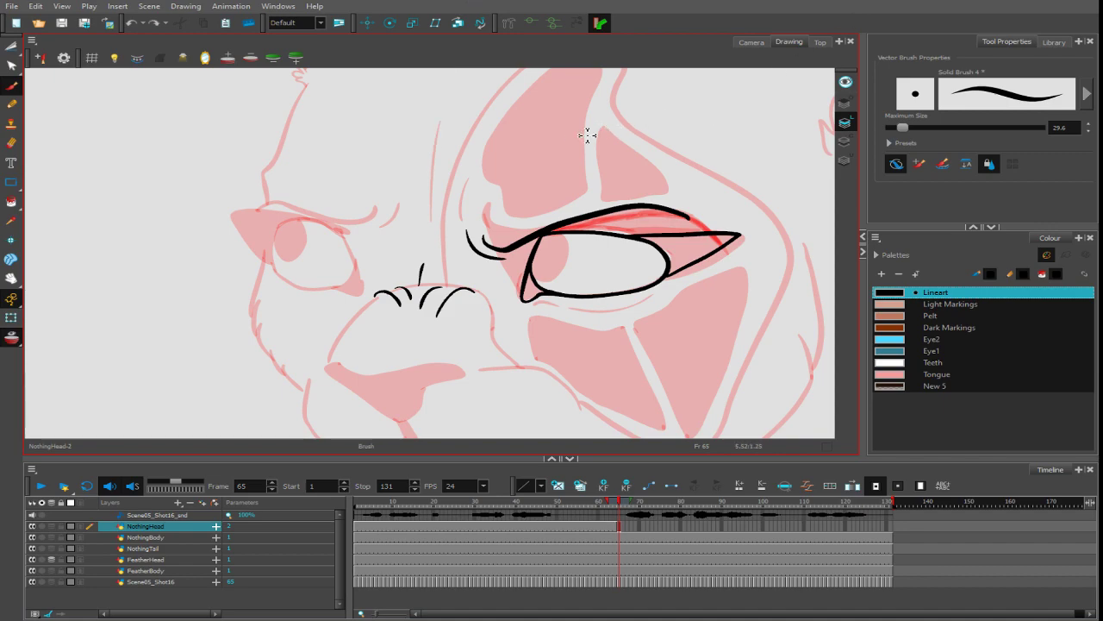
pyautogui.moveTo(586, 135); pyautogui.dragTo(578, 207)
pyautogui.moveTo(444, 179); pyautogui.dragTo(465, 118)
pyautogui.hotkey('ctrl', 'z')
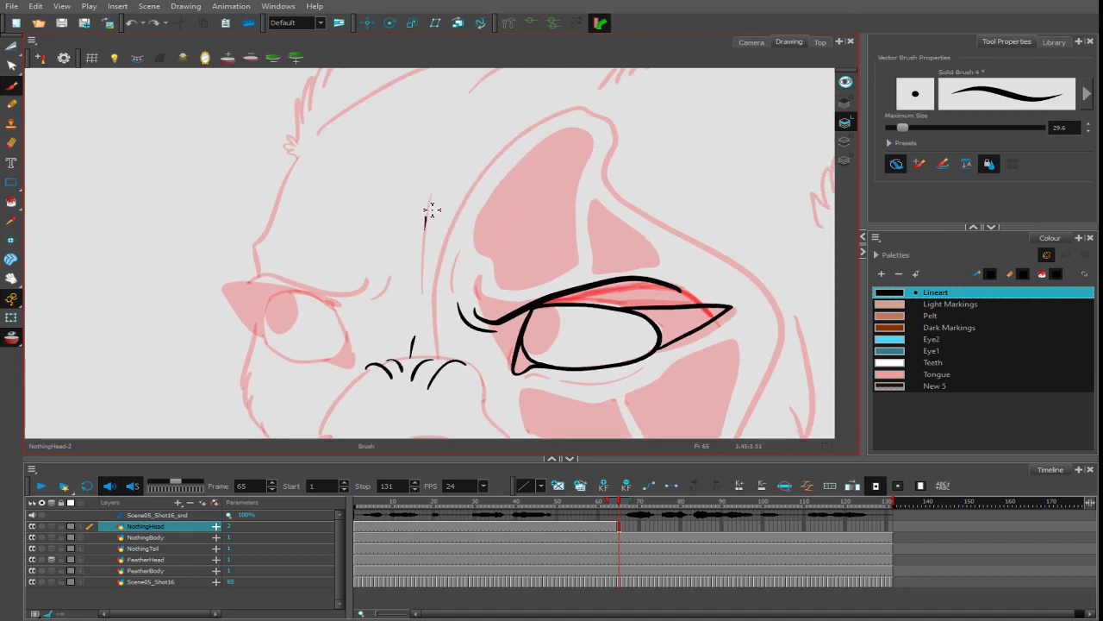
pyautogui.moveTo(425, 227); pyautogui.dragTo(463, 95)
pyautogui.hotkey('ctrl', 'z')
pyautogui.moveTo(425, 237); pyautogui.dragTo(461, 129)
pyautogui.hotkey('ctrl', 'z')
pyautogui.moveTo(420, 234); pyautogui.dragTo(455, 121)
pyautogui.hotkey('ctrl', 'z')
pyautogui.moveTo(426, 224); pyautogui.dragTo(434, 166)
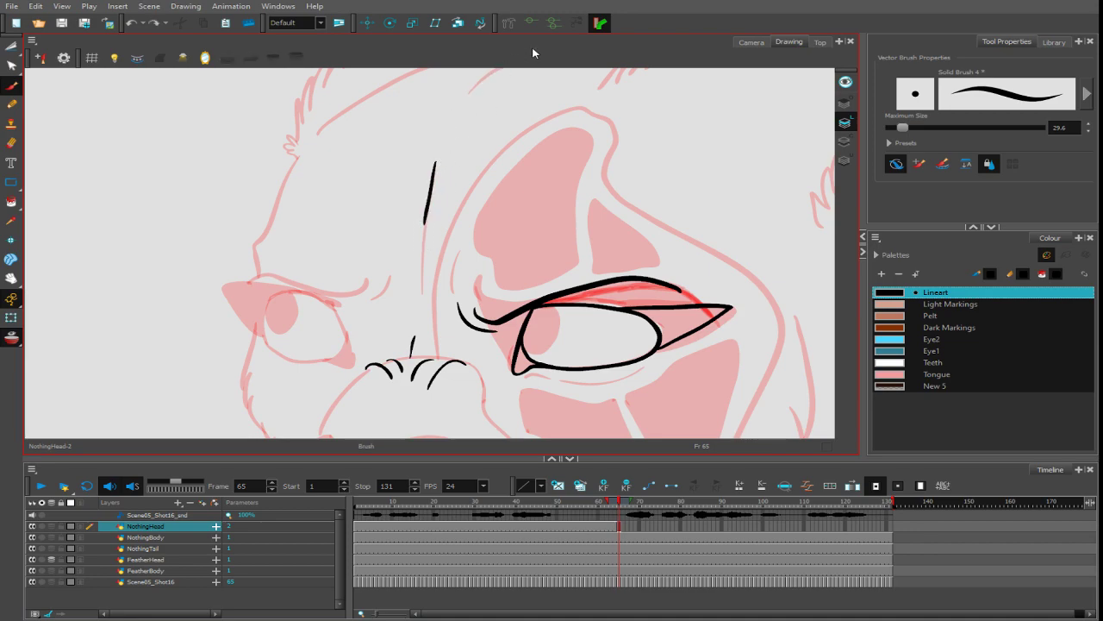
pyautogui.hotkey('ctrl', 'z')
pyautogui.moveTo(424, 229); pyautogui.dragTo(457, 107)
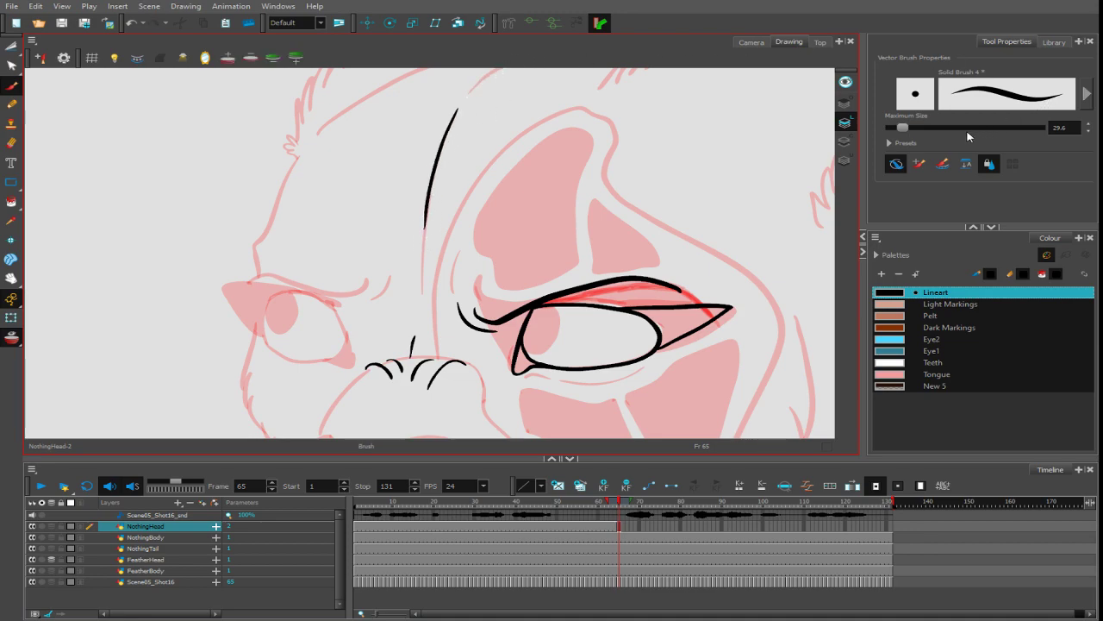
# - Set the brush size to 22 and ink the outline and inner corner of the smaller far eye, redrawing strokes as needed
pyautogui.moveTo(904, 128); pyautogui.dragTo(902, 128)
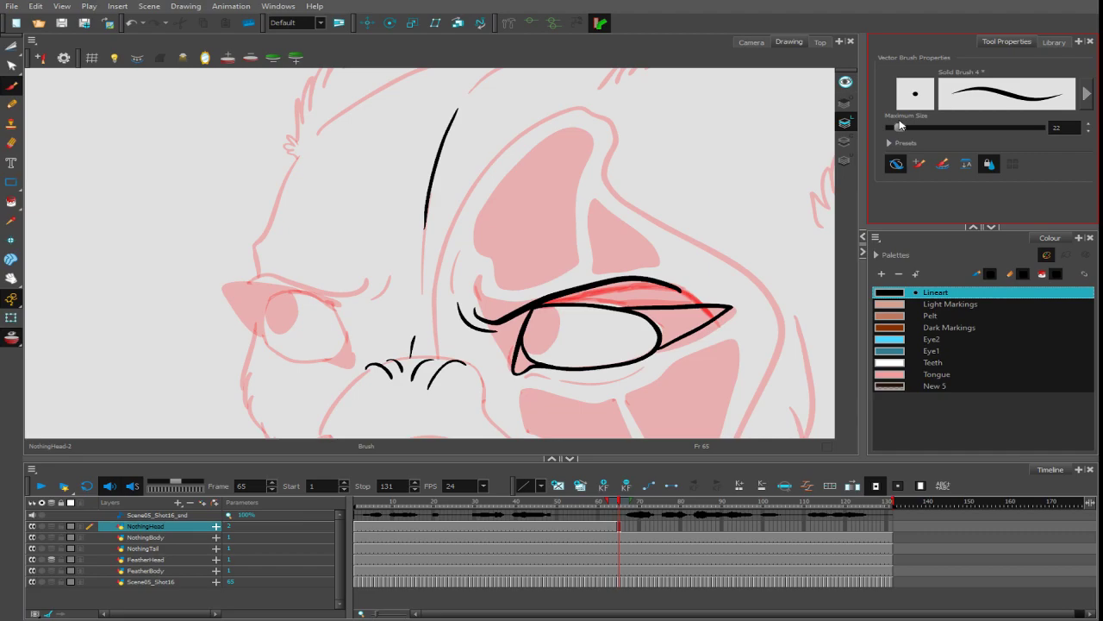
pyautogui.moveTo(461, 328); pyautogui.dragTo(596, 243)
pyautogui.moveTo(714, 224); pyautogui.dragTo(681, 260)
pyautogui.press('2')
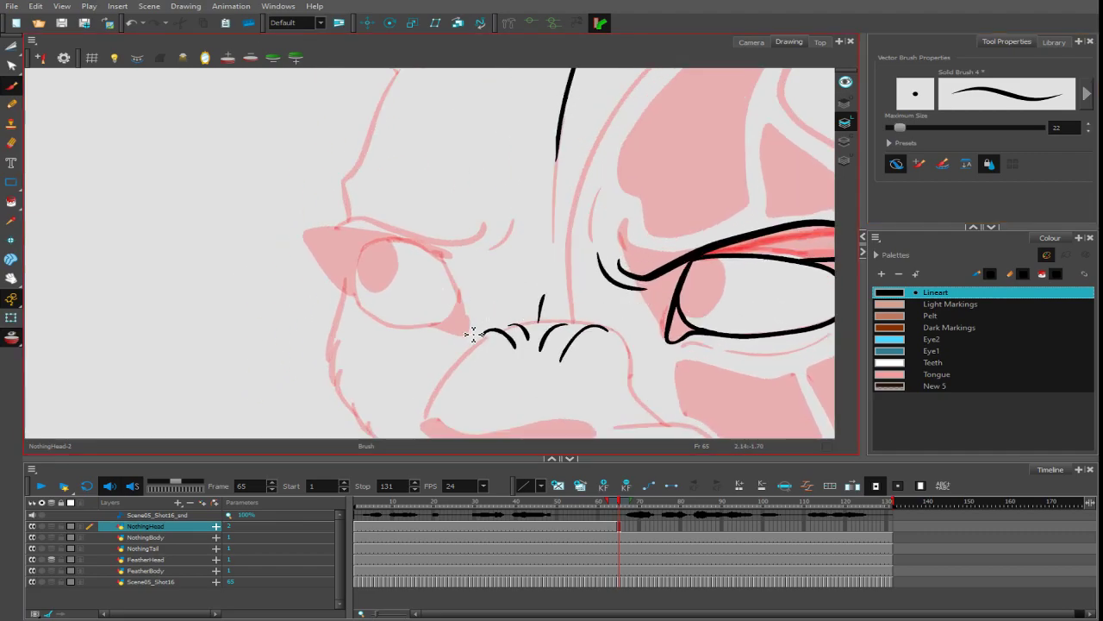
pyautogui.moveTo(534, 332)
pyautogui.mouseDown()
pyautogui.moveTo(426, 175)
pyautogui.moveTo(439, 234)
pyautogui.moveTo(427, 248)
pyautogui.mouseUp()
pyautogui.hotkey('ctrl', 'z')
pyautogui.moveTo(472, 204)
pyautogui.mouseDown()
pyautogui.moveTo(436, 239)
pyautogui.moveTo(430, 286)
pyautogui.moveTo(441, 315)
pyautogui.mouseUp()
pyautogui.moveTo(559, 200); pyautogui.dragTo(495, 370)
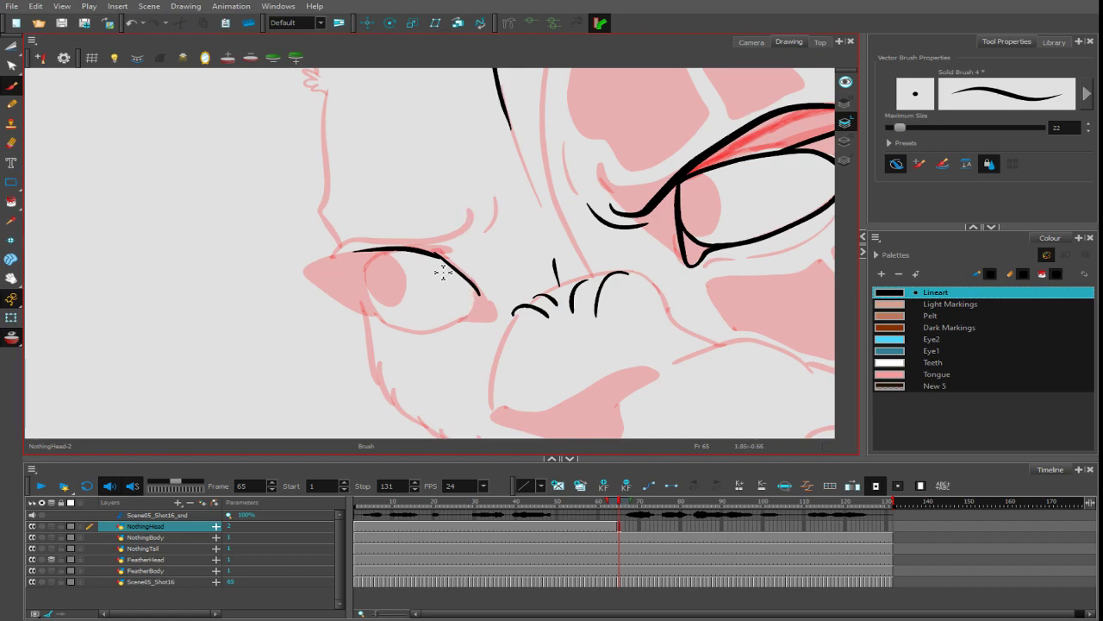
pyautogui.moveTo(390, 252)
pyautogui.mouseDown()
pyautogui.moveTo(373, 284)
pyautogui.moveTo(382, 309)
pyautogui.moveTo(406, 324)
pyautogui.moveTo(492, 316)
pyautogui.moveTo(469, 283)
pyautogui.moveTo(463, 320)
pyautogui.moveTo(473, 287)
pyautogui.mouseUp()
pyautogui.hotkey('ctrl', 'z')
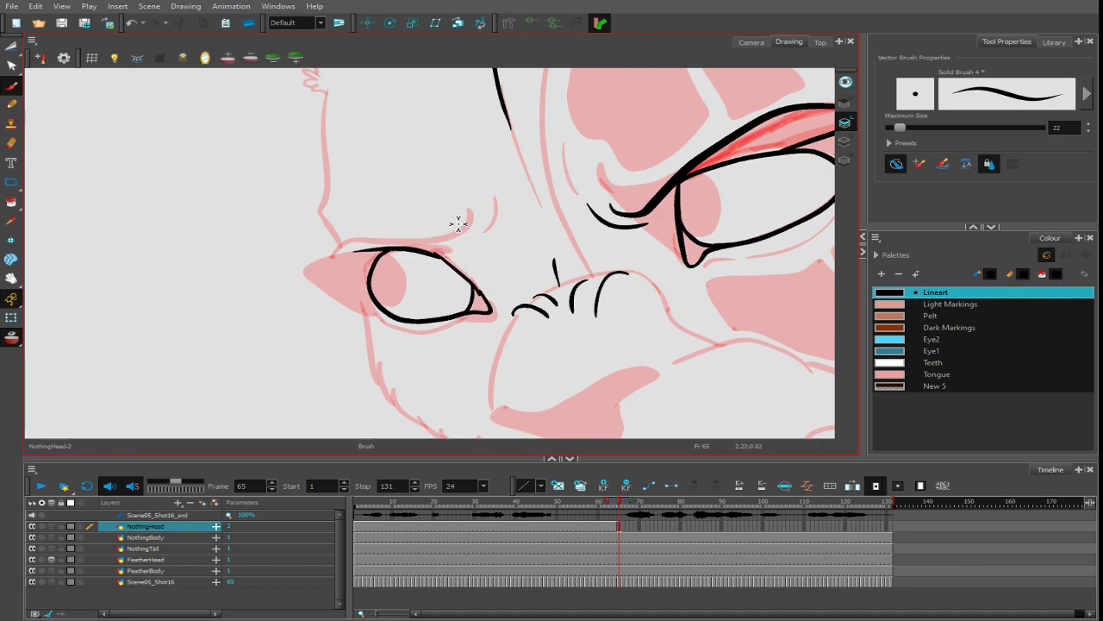
# - Ink the brow line, inner brow creases, pointed outer corner and narrow oval pupil of the far eye
pyautogui.moveTo(329, 229)
pyautogui.mouseDown()
pyautogui.moveTo(357, 228)
pyautogui.moveTo(429, 245)
pyautogui.moveTo(491, 235)
pyautogui.moveTo(496, 219)
pyautogui.moveTo(492, 250)
pyautogui.mouseUp()
pyautogui.moveTo(683, 267); pyautogui.dragTo(672, 323)
pyautogui.moveTo(414, 267)
pyautogui.mouseDown()
pyautogui.moveTo(295, 244)
pyautogui.moveTo(358, 306)
pyautogui.moveTo(369, 304)
pyautogui.moveTo(374, 261)
pyautogui.mouseUp()
pyautogui.press('1')
pyautogui.press('1')
pyautogui.press('1')
pyautogui.press('1')
pyautogui.press('1')
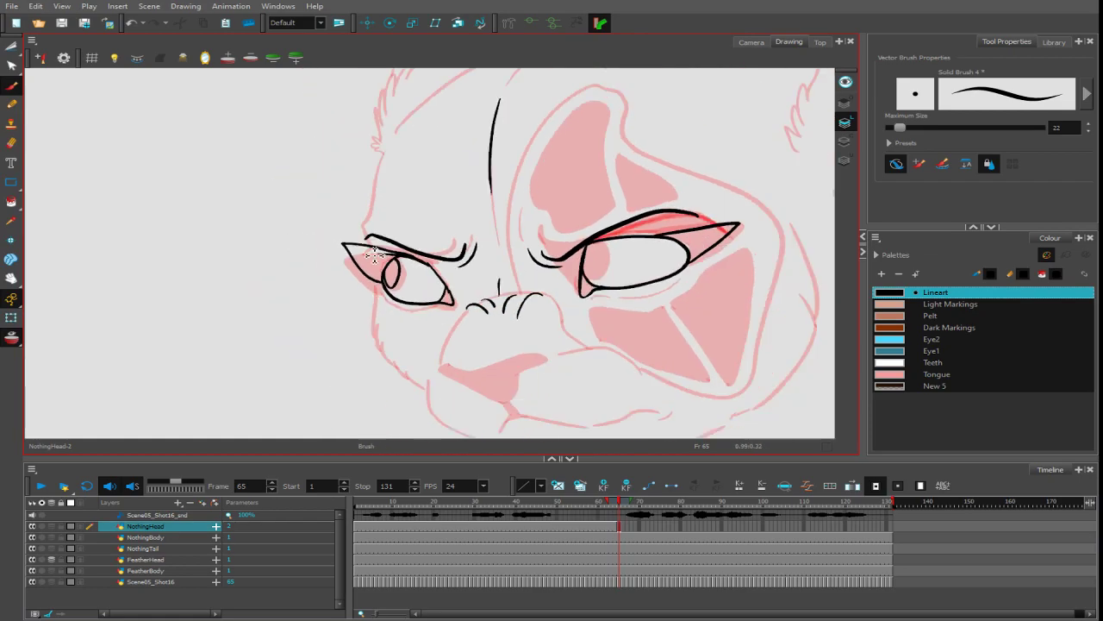
# - Ink the oval pupil against the inner edge of the larger near eye
pyautogui.press('2')
pyautogui.press('2')
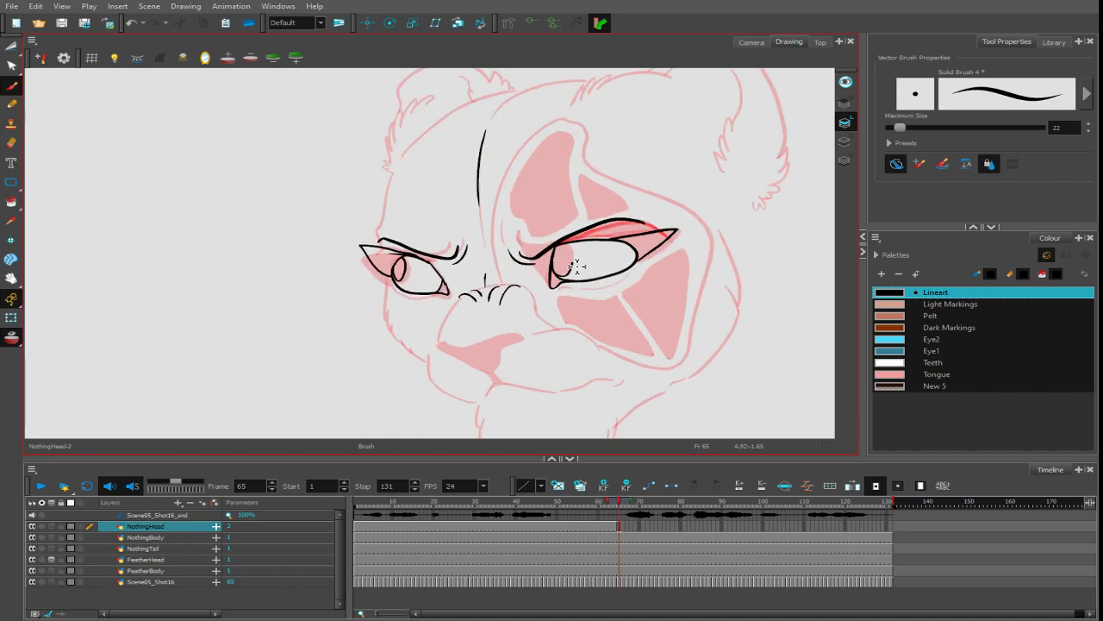
pyautogui.scroll(-3, 566, 236)
pyautogui.scroll(4, 567, 236)
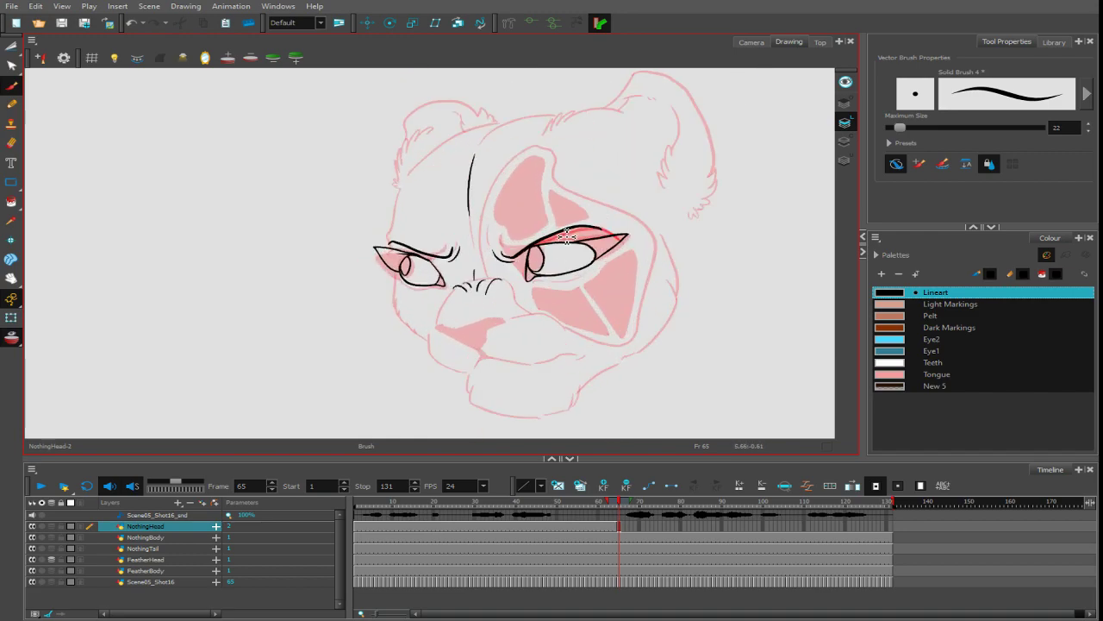
# - Select the far eye's pupil outline and adjust its placement slightly within the eye
pyautogui.click(12, 47)
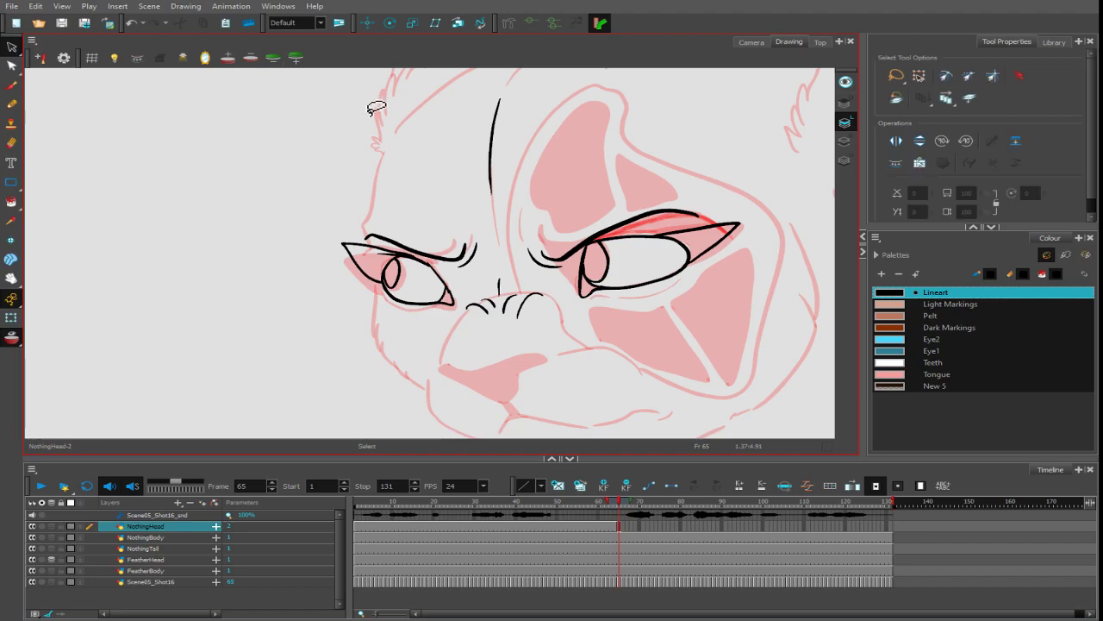
pyautogui.click(409, 270)
pyautogui.scroll(2, 409, 269)
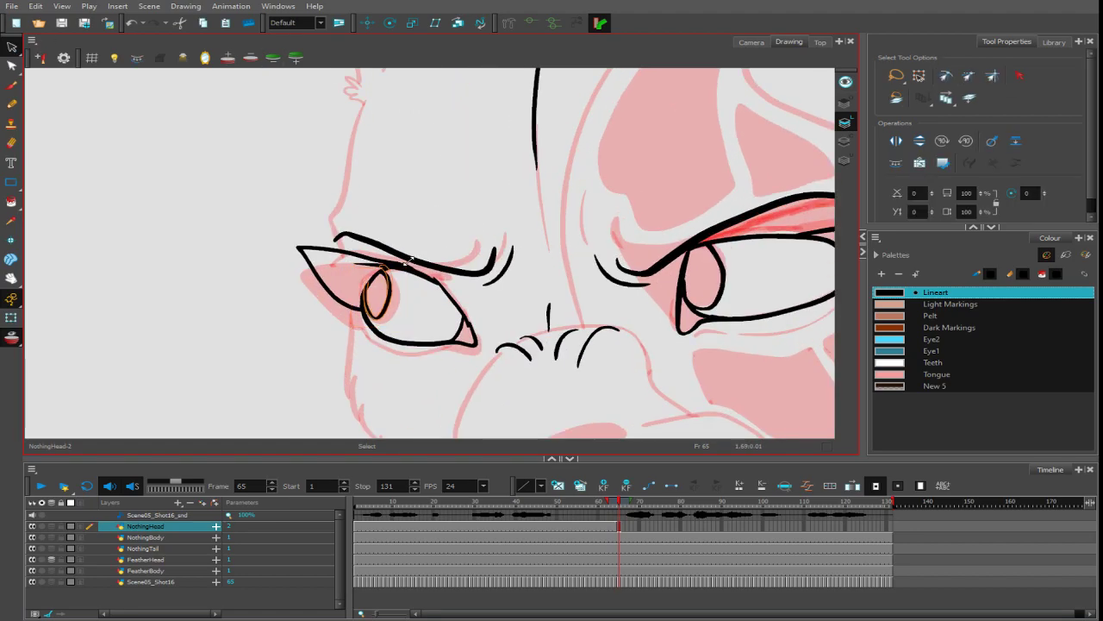
pyautogui.moveTo(415, 264); pyautogui.dragTo(425, 257)
pyautogui.click(486, 198)
pyautogui.press('1')
pyautogui.press('1')
pyautogui.press('1')
pyautogui.press('1')
pyautogui.press('1')
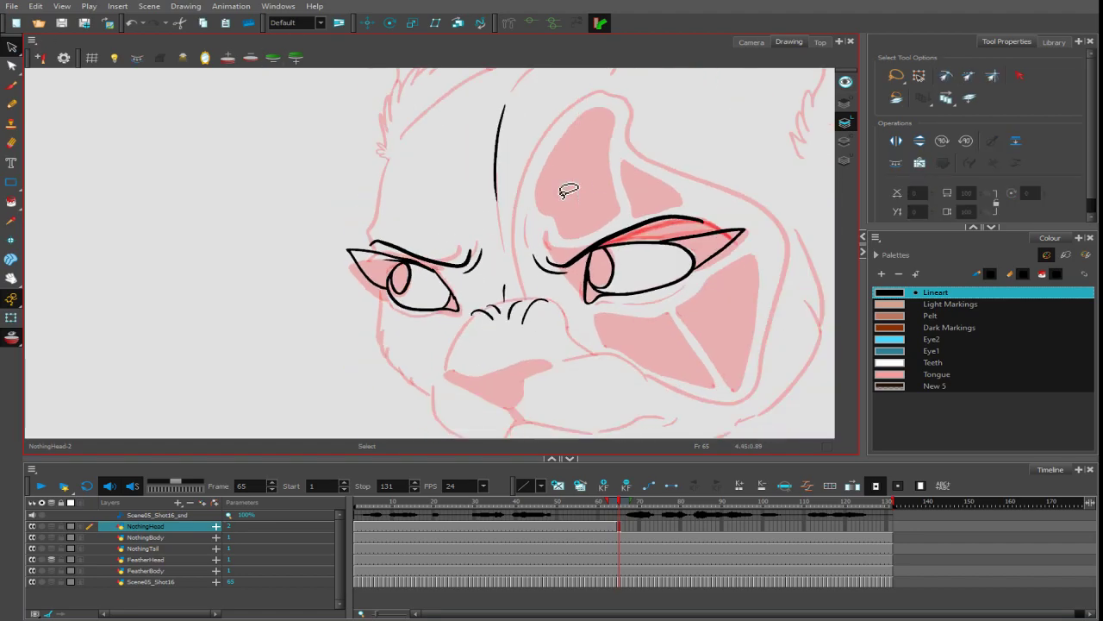
pyautogui.scroll(2, 709, 185)
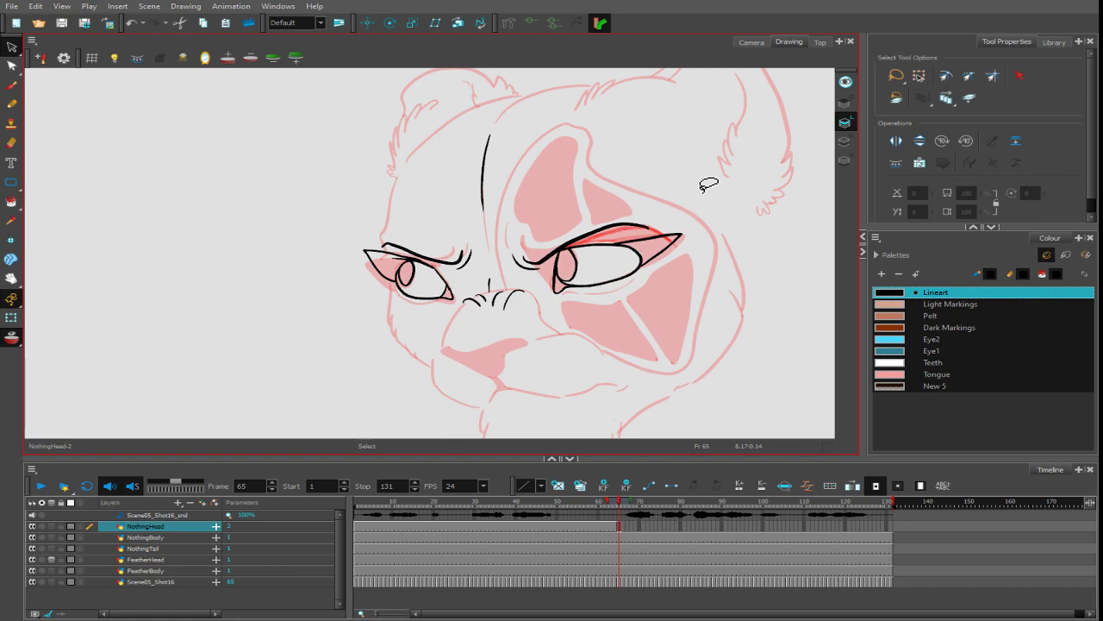
# - Fill the corners and pupils of both eyes with the Lineart colour
pyautogui.click(11, 201)
pyautogui.click(387, 262)
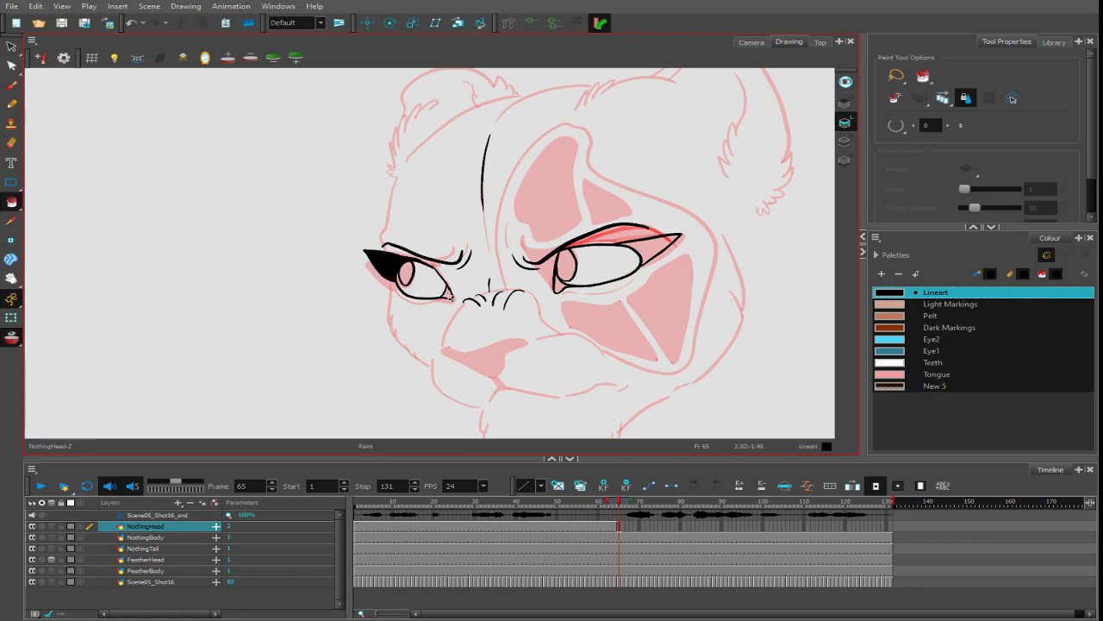
pyautogui.click(413, 275)
pyautogui.click(569, 277)
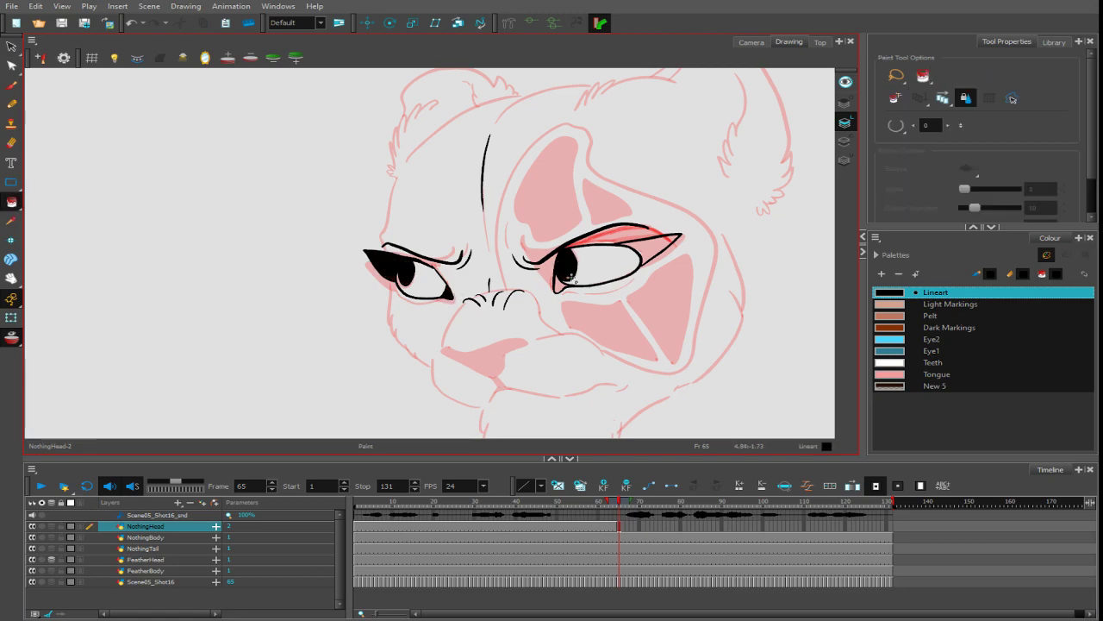
pyautogui.click(658, 249)
# - Set the brush size to 40.4 and thicken the upper eyelid edge with the Lineart colour
pyautogui.hotkey('alt', 'b')
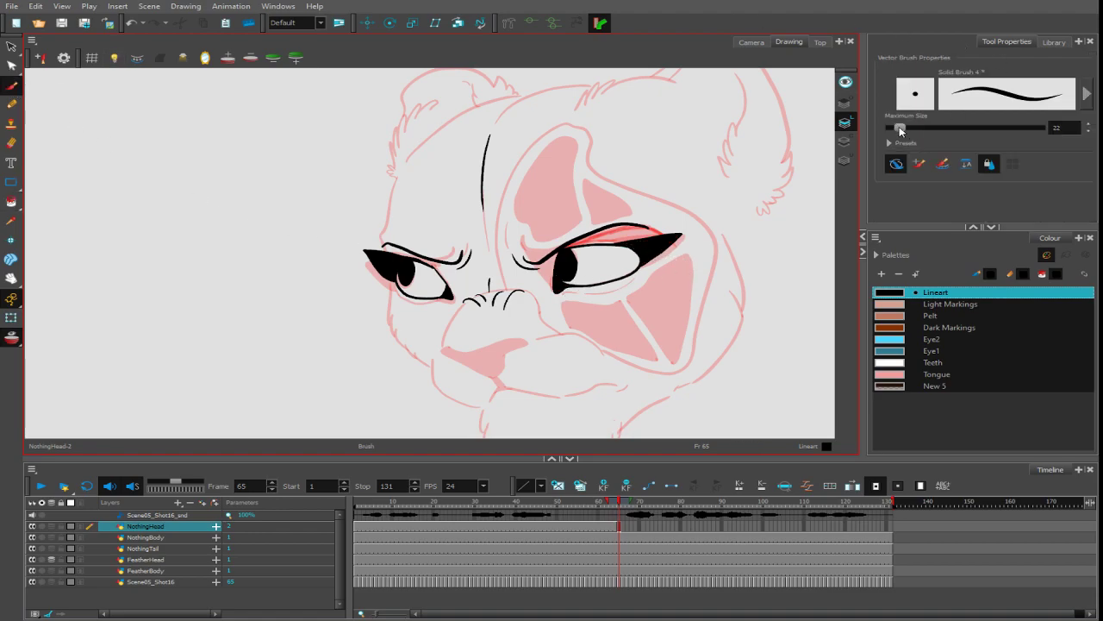
pyautogui.moveTo(900, 129); pyautogui.dragTo(907, 128)
pyautogui.keyDown('ctrl'); pyautogui.keyDown('alt'); pyautogui.moveTo(678, 303); pyautogui.dragTo(629, 148); pyautogui.keyUp('alt'); pyautogui.keyUp('ctrl')
pyautogui.moveTo(526, 273); pyautogui.dragTo(589, 230)
pyautogui.press('2')
pyautogui.press('2')
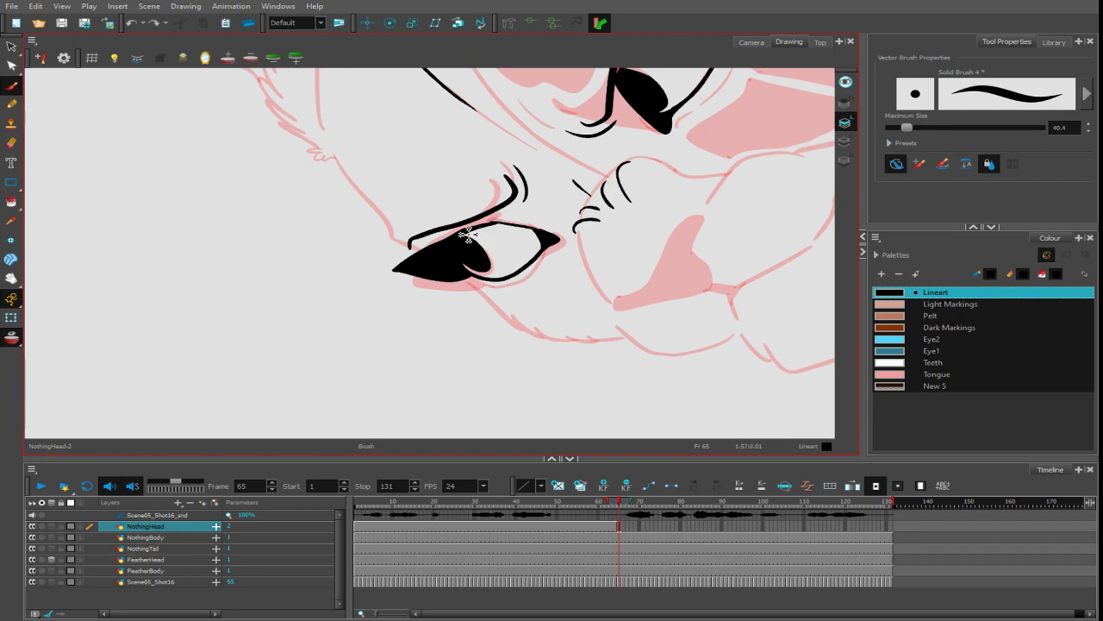
pyautogui.moveTo(610, 190); pyautogui.dragTo(489, 299)
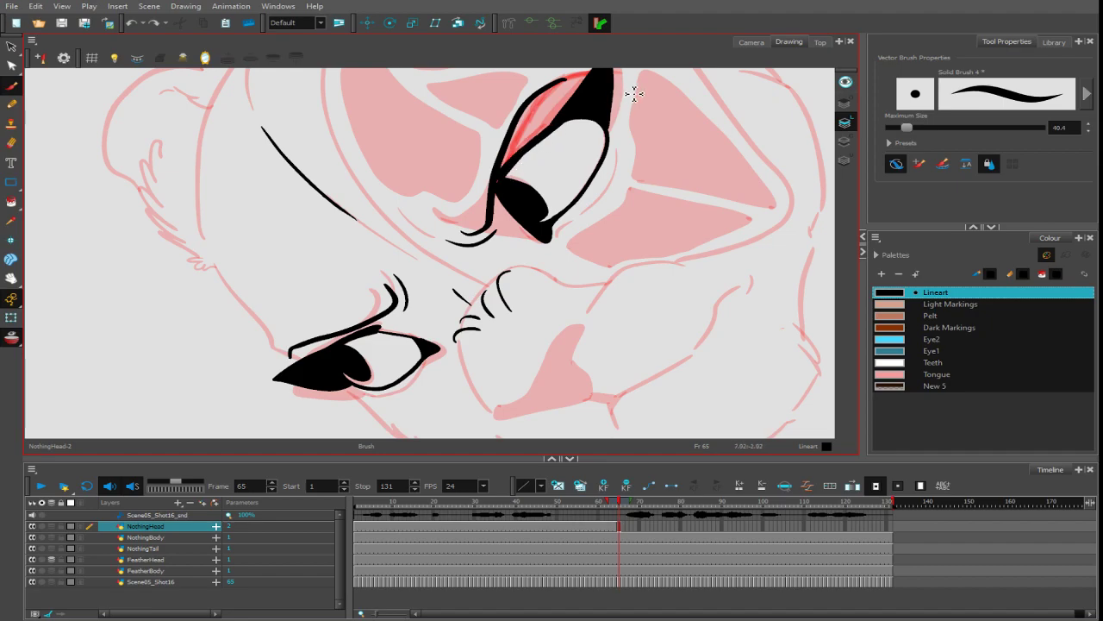
pyautogui.press('2')
pyautogui.moveTo(692, 158); pyautogui.dragTo(627, 267)
# - Reduce the brush size slightly, then ink the far side of the muzzle bridge and the nose outline
pyautogui.moveTo(905, 125); pyautogui.dragTo(904, 126)
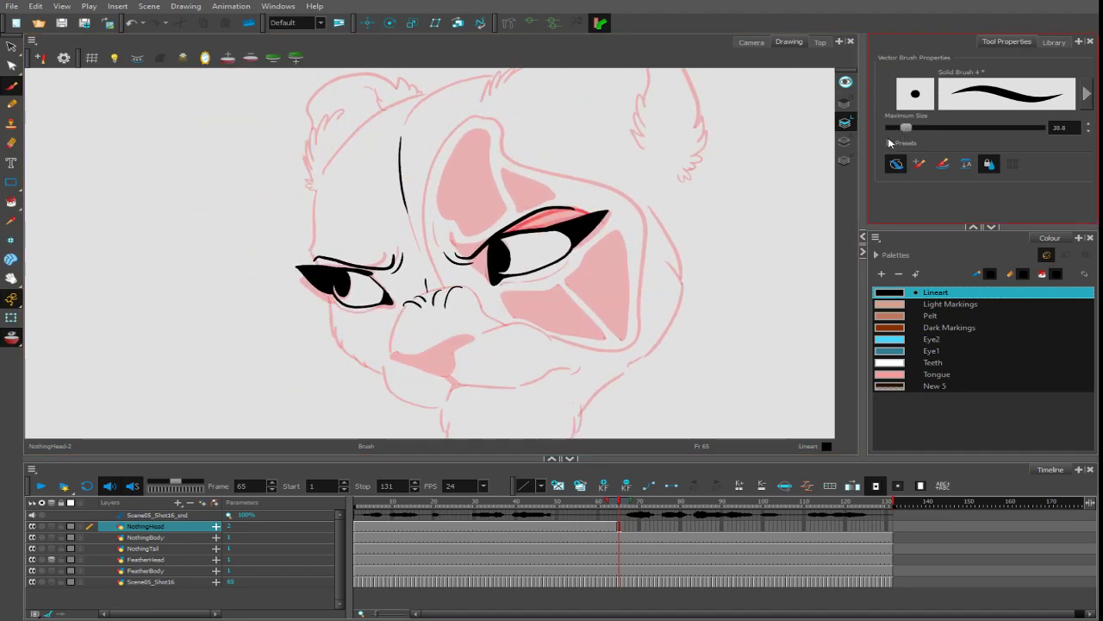
pyautogui.scroll(3, 433, 269)
pyautogui.moveTo(440, 259)
pyautogui.mouseDown()
pyautogui.moveTo(430, 343)
pyautogui.moveTo(430, 333)
pyautogui.moveTo(496, 323)
pyautogui.mouseUp()
pyautogui.hotkey('ctrl', 'z')
pyautogui.moveTo(421, 330)
pyautogui.mouseDown()
pyautogui.moveTo(561, 320)
pyautogui.moveTo(526, 331)
pyautogui.moveTo(530, 357)
pyautogui.moveTo(515, 371)
pyautogui.moveTo(431, 352)
pyautogui.moveTo(485, 362)
pyautogui.mouseUp()
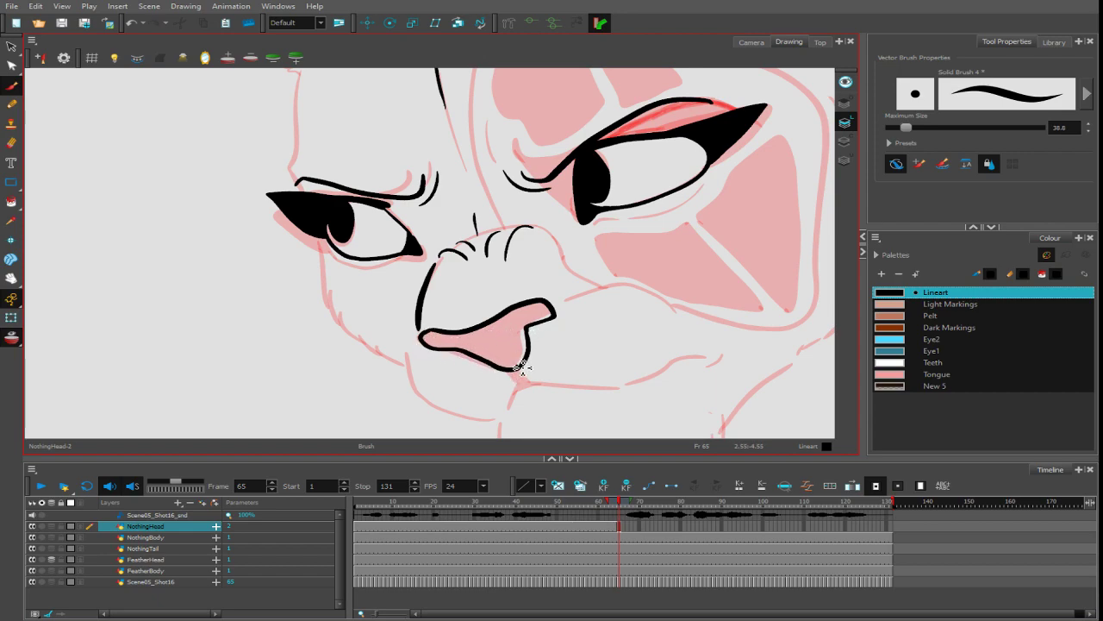
# - Set the brush size to 27.6 and ink the mouth line from below the nose to its back corner, plus the curved muzzle top
pyautogui.moveTo(906, 127); pyautogui.dragTo(901, 128)
pyautogui.moveTo(515, 372)
pyautogui.mouseDown()
pyautogui.moveTo(464, 313)
pyautogui.moveTo(461, 327)
pyautogui.moveTo(485, 321)
pyautogui.moveTo(438, 352)
pyautogui.moveTo(686, 255)
pyautogui.mouseUp()
pyautogui.hotkey('ctrl', 'z')
pyautogui.moveTo(510, 243)
pyautogui.mouseDown()
pyautogui.moveTo(522, 215)
pyautogui.moveTo(601, 208)
pyautogui.mouseUp()
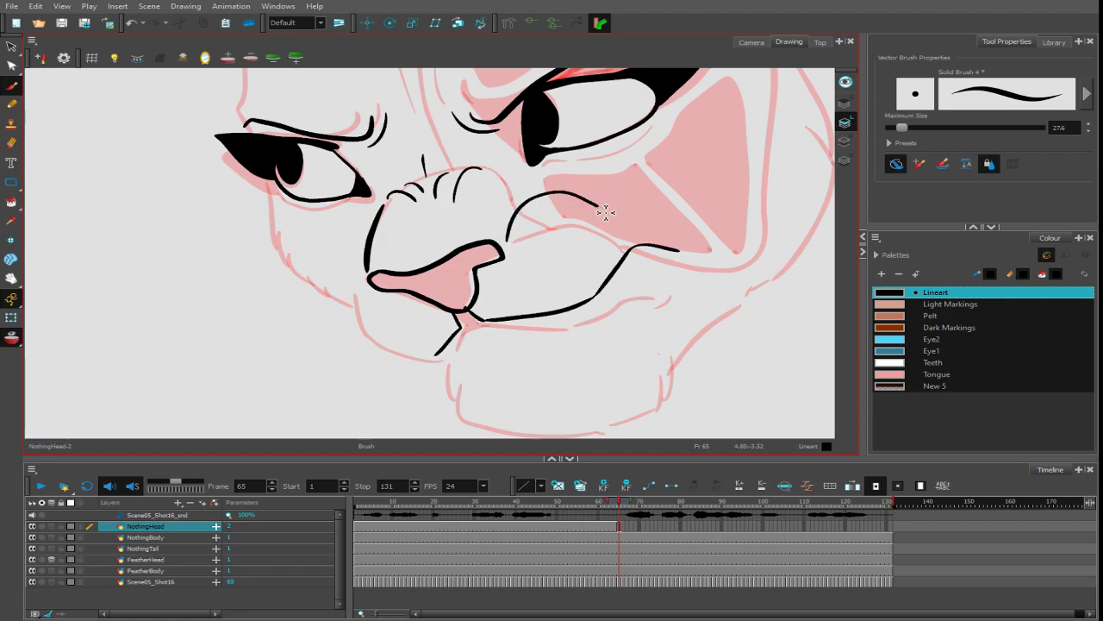
# - Ink the far side of the upper lip and the long front fang, redrawing the fang
pyautogui.moveTo(351, 289)
pyautogui.mouseDown()
pyautogui.moveTo(377, 350)
pyautogui.moveTo(435, 361)
pyautogui.moveTo(458, 341)
pyautogui.moveTo(573, 317)
pyautogui.mouseUp()
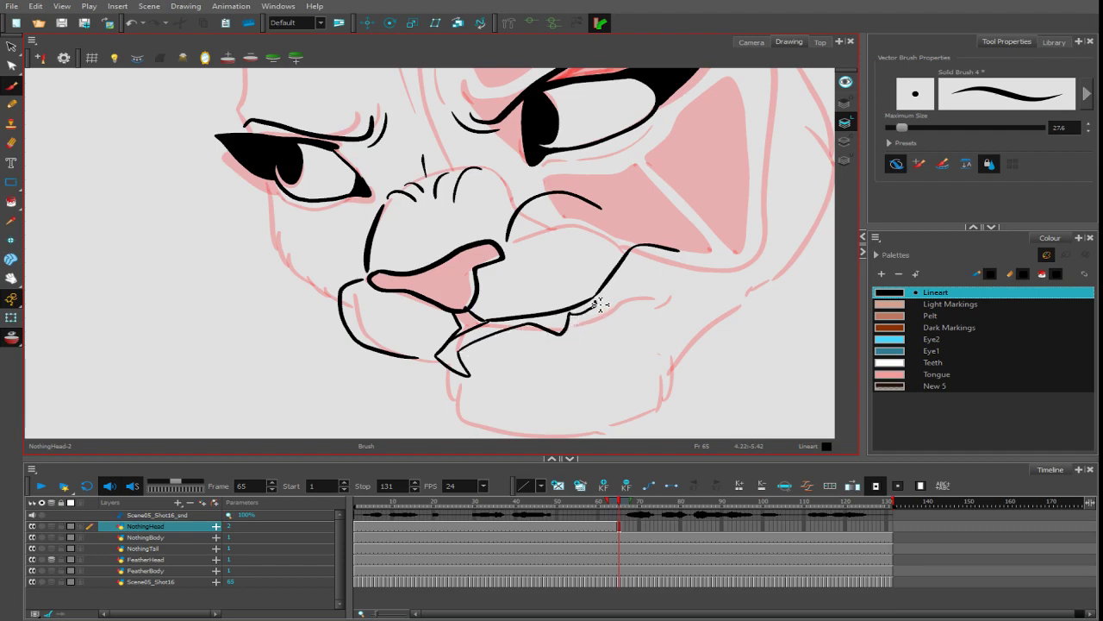
pyautogui.hotkey('ctrl', 'z')
pyautogui.moveTo(438, 355); pyautogui.dragTo(495, 345)
pyautogui.hotkey('ctrl', 'z')
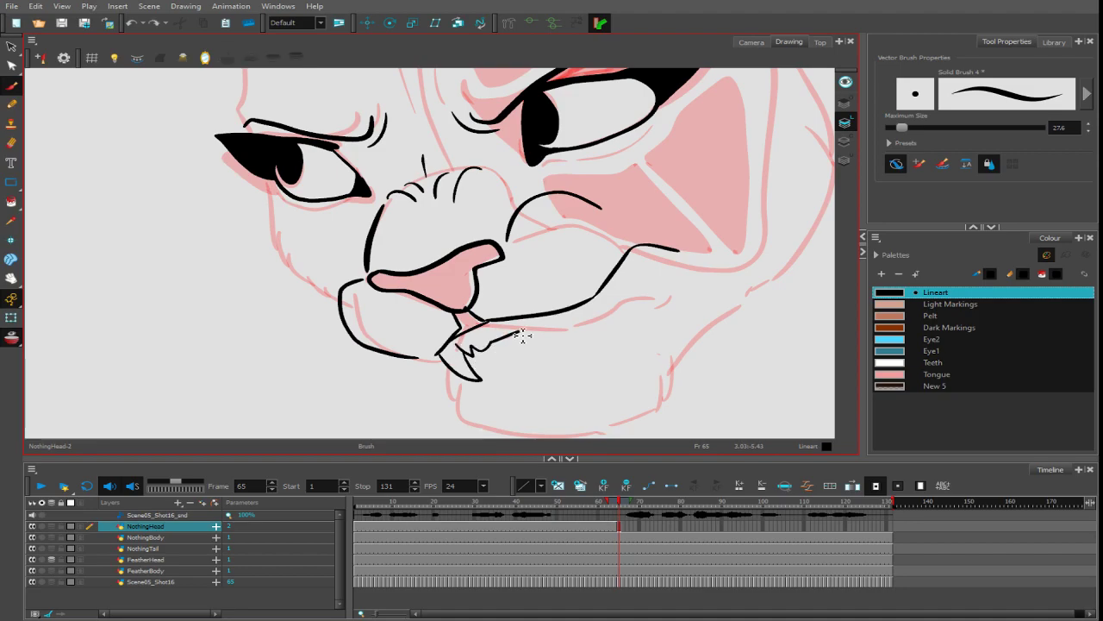
pyautogui.hotkey('ctrl', 'z')
pyautogui.hotkey('alt', 's')
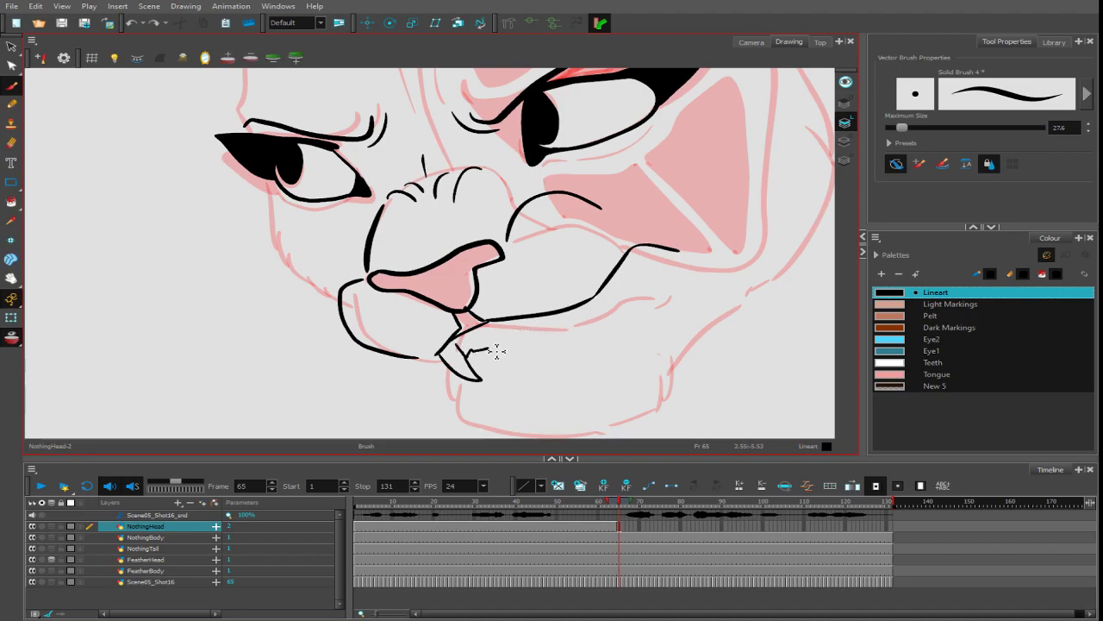
pyautogui.hotkey('ctrl', 'z')
pyautogui.moveTo(527, 338); pyautogui.dragTo(556, 324)
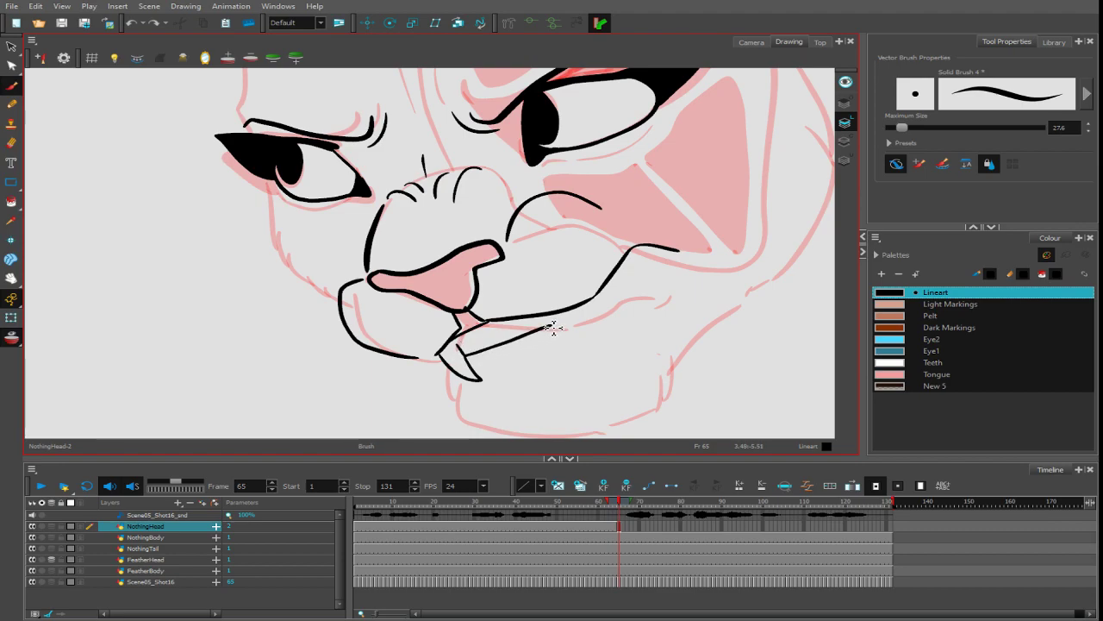
pyautogui.hotkey('ctrl', 'z')
pyautogui.moveTo(463, 350); pyautogui.dragTo(536, 327)
pyautogui.hotkey('ctrl', 'z')
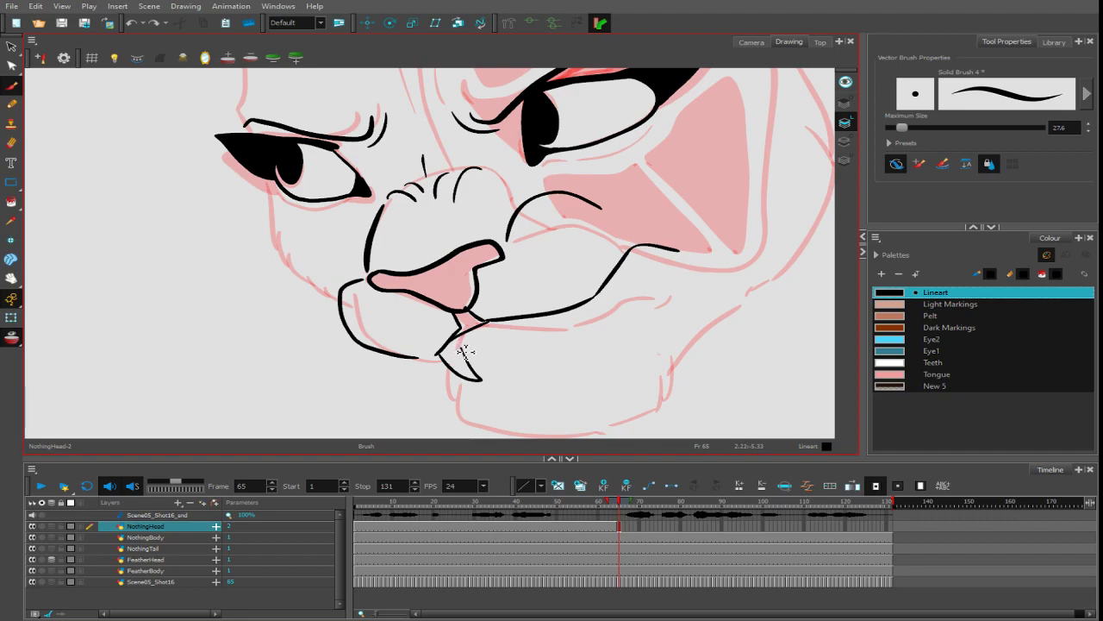
# - Ink the upper tooth line behind the front fang, with a second fang and small pointed back teeth
pyautogui.moveTo(459, 342)
pyautogui.mouseDown()
pyautogui.moveTo(559, 318)
pyautogui.moveTo(583, 333)
pyautogui.moveTo(609, 281)
pyautogui.mouseUp()
pyautogui.press('1')
pyautogui.press('1')
pyautogui.press('1')
pyautogui.press('2')
pyautogui.press('2')
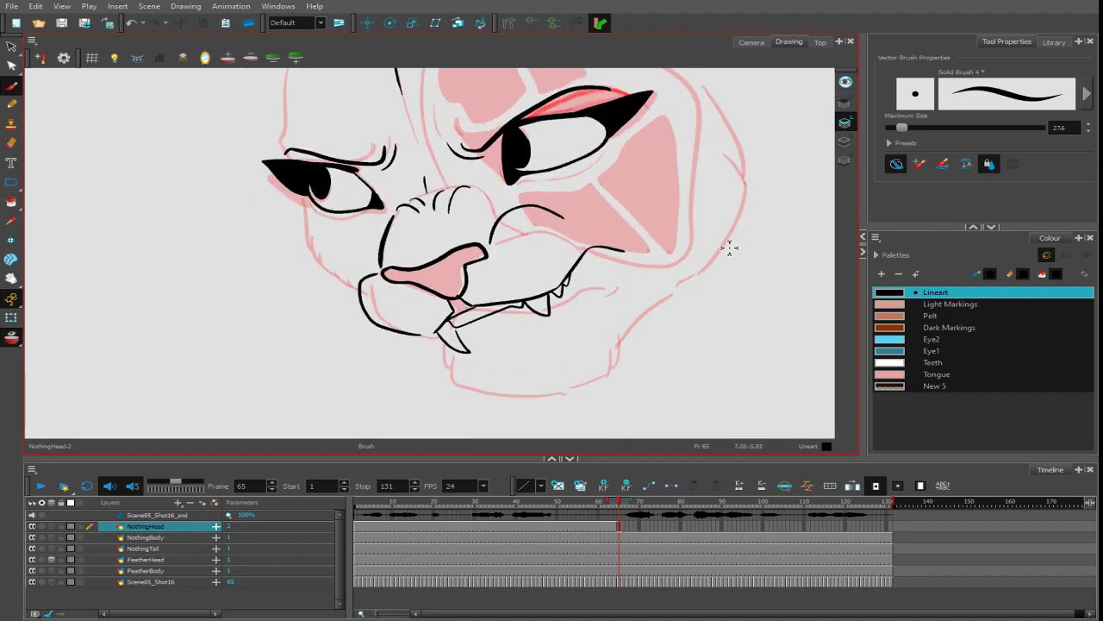
# - Trim the loose end of the mouth line at its back corner
pyautogui.press('e')
pyautogui.moveTo(631, 245)
pyautogui.mouseDown()
pyautogui.moveTo(607, 248)
pyautogui.moveTo(603, 318)
pyautogui.mouseUp()
pyautogui.hotkey('ctrl', 'z')
pyautogui.moveTo(603, 248)
pyautogui.mouseDown()
pyautogui.moveTo(586, 334)
pyautogui.moveTo(462, 369)
pyautogui.mouseUp()
pyautogui.hotkey('ctrl', 'z')
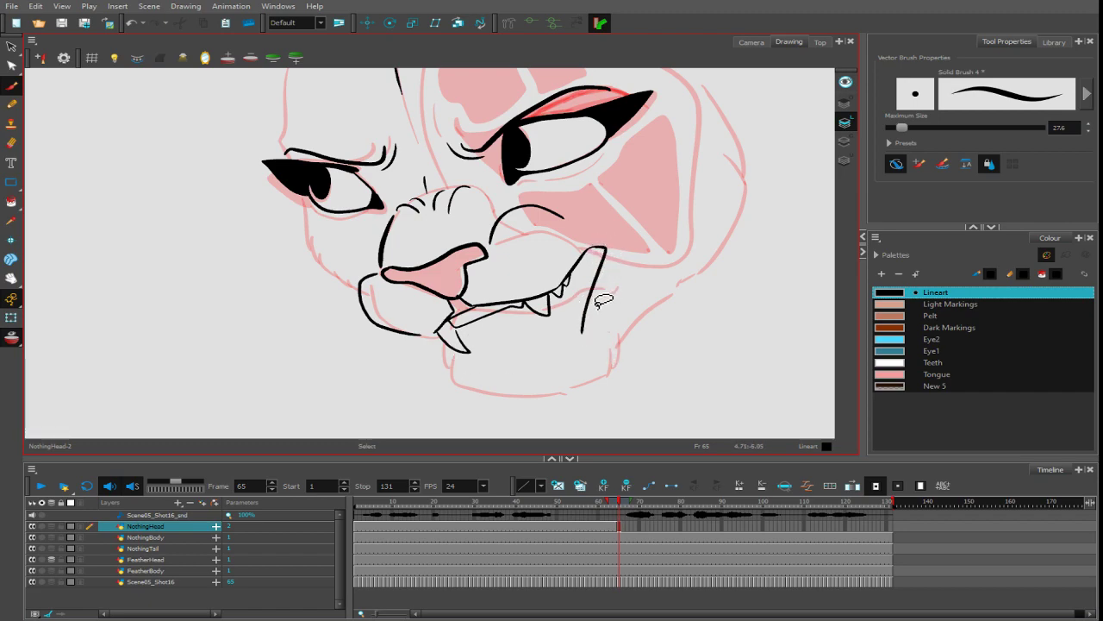
pyautogui.hotkey('ctrl', 'z')
pyautogui.moveTo(601, 248)
pyautogui.mouseDown()
pyautogui.moveTo(591, 299)
pyautogui.moveTo(556, 348)
pyautogui.mouseUp()
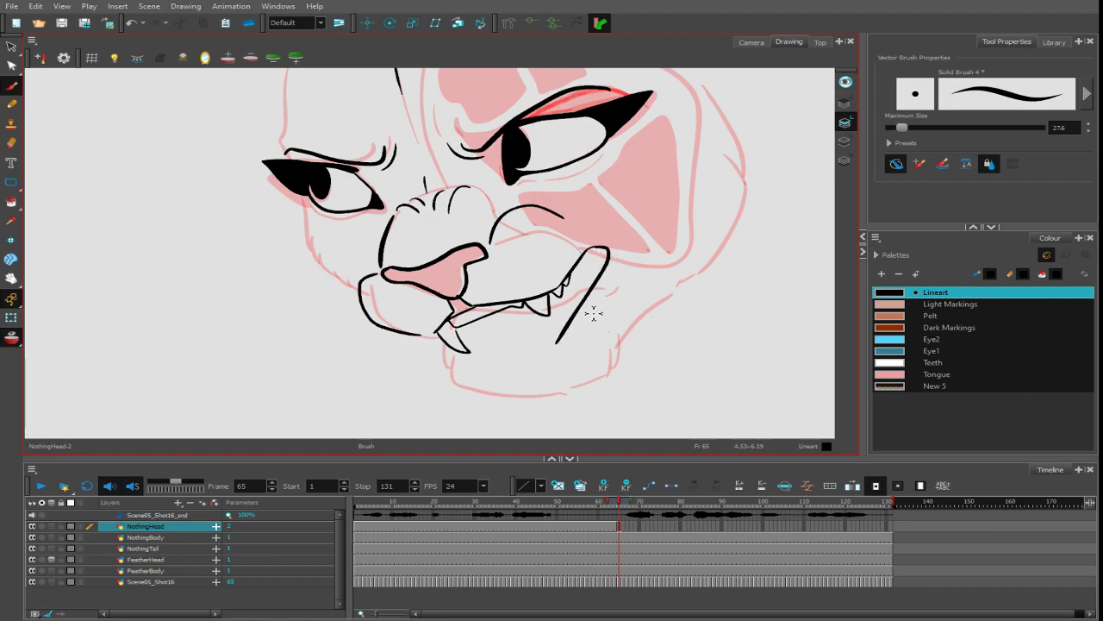
pyautogui.hotkey('ctrl', 'z')
pyautogui.moveTo(608, 249)
pyautogui.mouseDown()
pyautogui.moveTo(587, 344)
pyautogui.moveTo(486, 378)
pyautogui.mouseUp()
pyautogui.hotkey('ctrl', 'z')
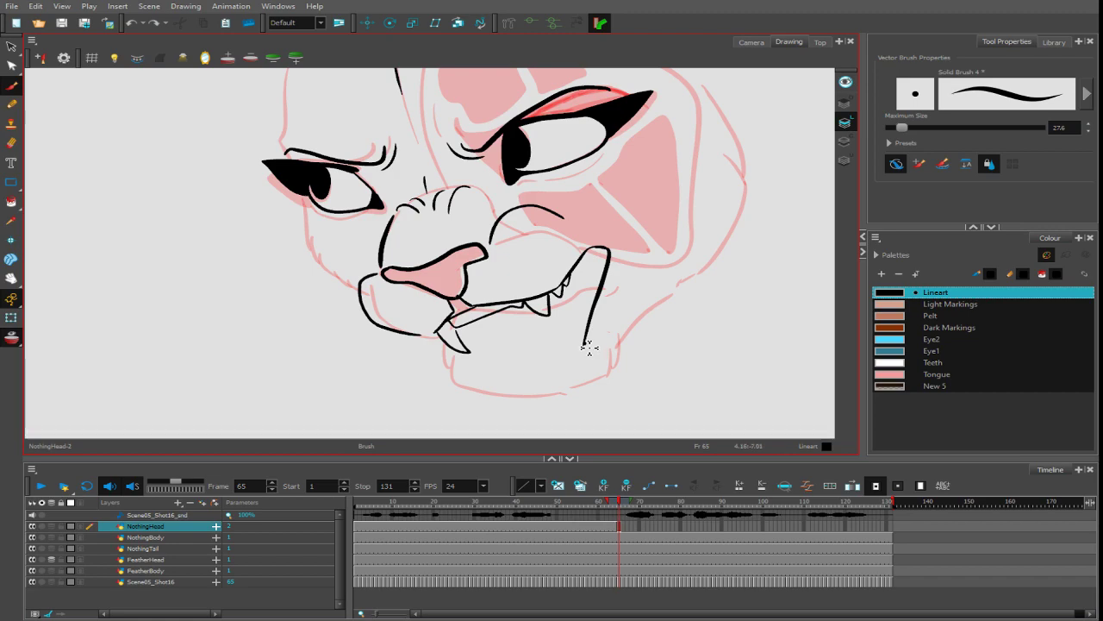
pyautogui.moveTo(588, 346); pyautogui.dragTo(470, 384)
pyautogui.hotkey('ctrl', 'z')
pyautogui.moveTo(588, 345); pyautogui.dragTo(497, 401)
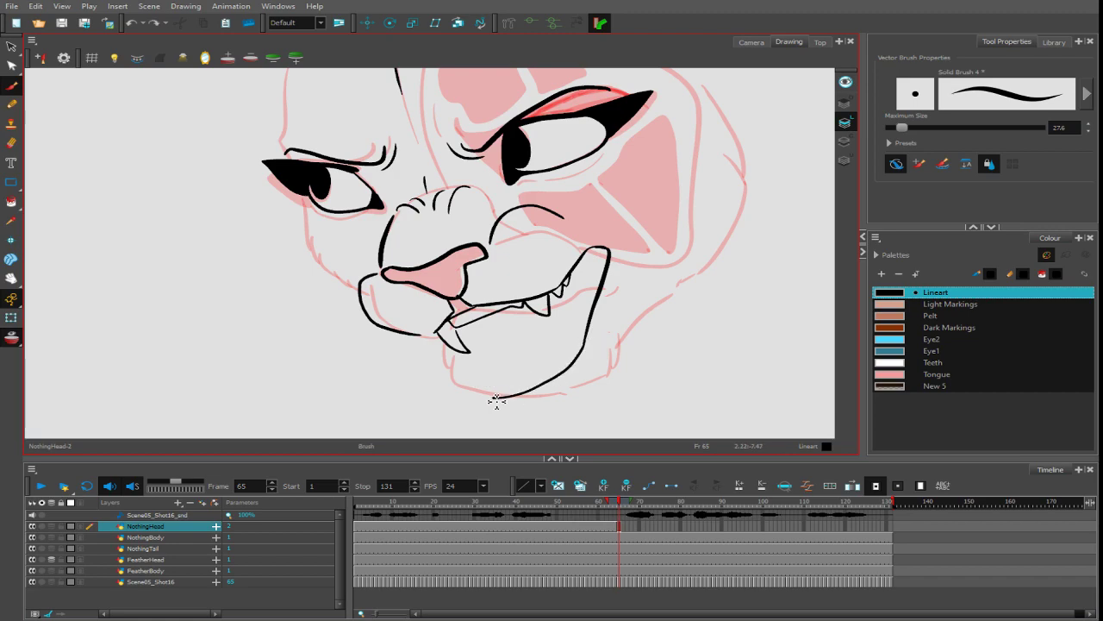
pyautogui.press('2')
pyautogui.press('2')
pyautogui.press('2')
pyautogui.hotkey('alt', 's')
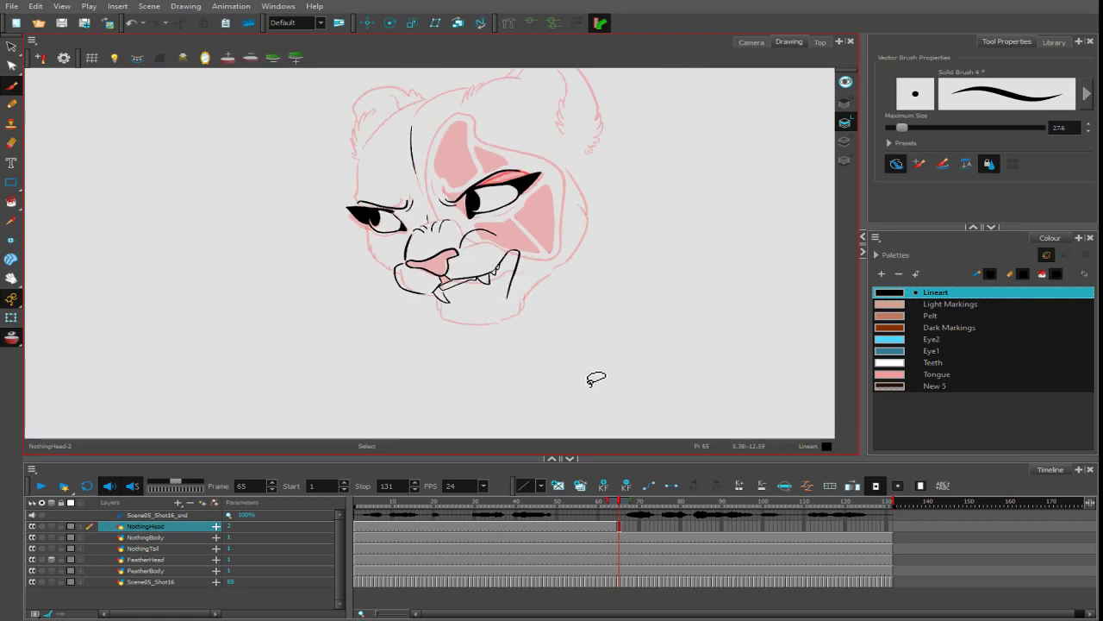
pyautogui.hotkey('ctrl', 'z')
# - Ink the inner lower mouth line from the front fang to the back corner and thicken that corner in black
pyautogui.press('1')
pyautogui.press('1')
pyautogui.press('1')
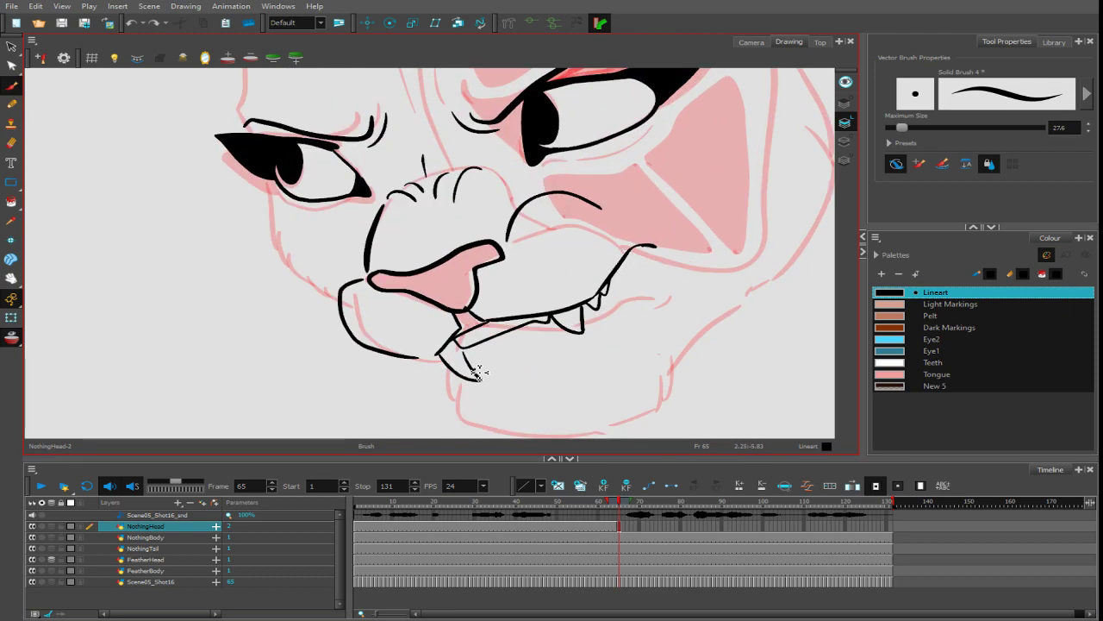
pyautogui.moveTo(478, 373)
pyautogui.mouseDown()
pyautogui.moveTo(604, 317)
pyautogui.moveTo(656, 249)
pyautogui.mouseUp()
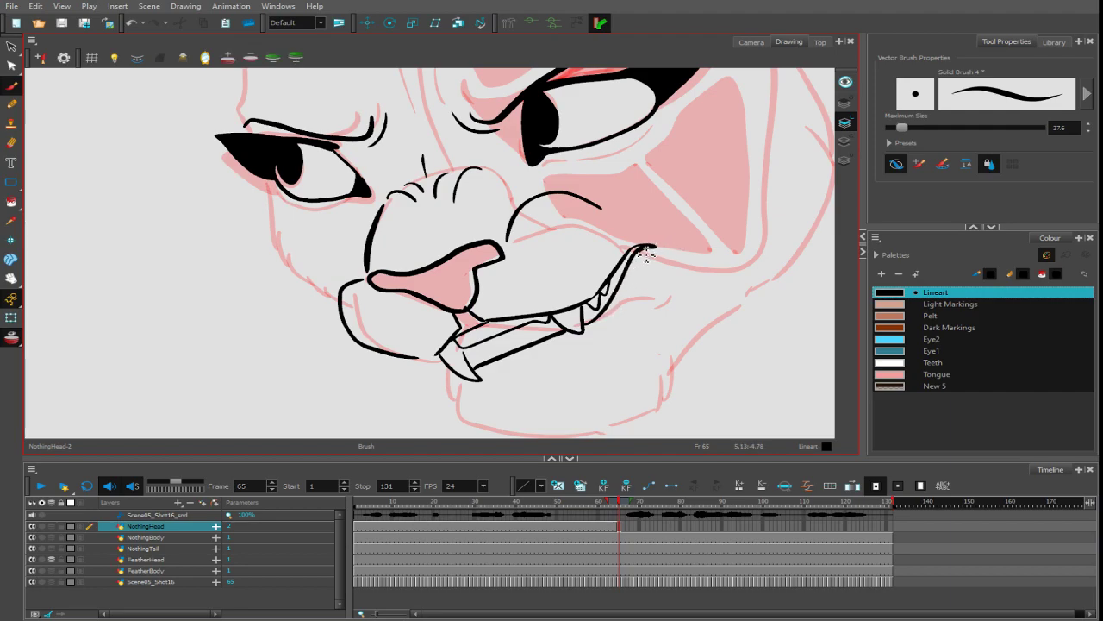
pyautogui.moveTo(642, 255)
pyautogui.mouseDown()
pyautogui.moveTo(603, 292)
pyautogui.moveTo(631, 263)
pyautogui.moveTo(624, 271)
pyautogui.mouseUp()
pyautogui.moveTo(603, 350); pyautogui.dragTo(624, 325)
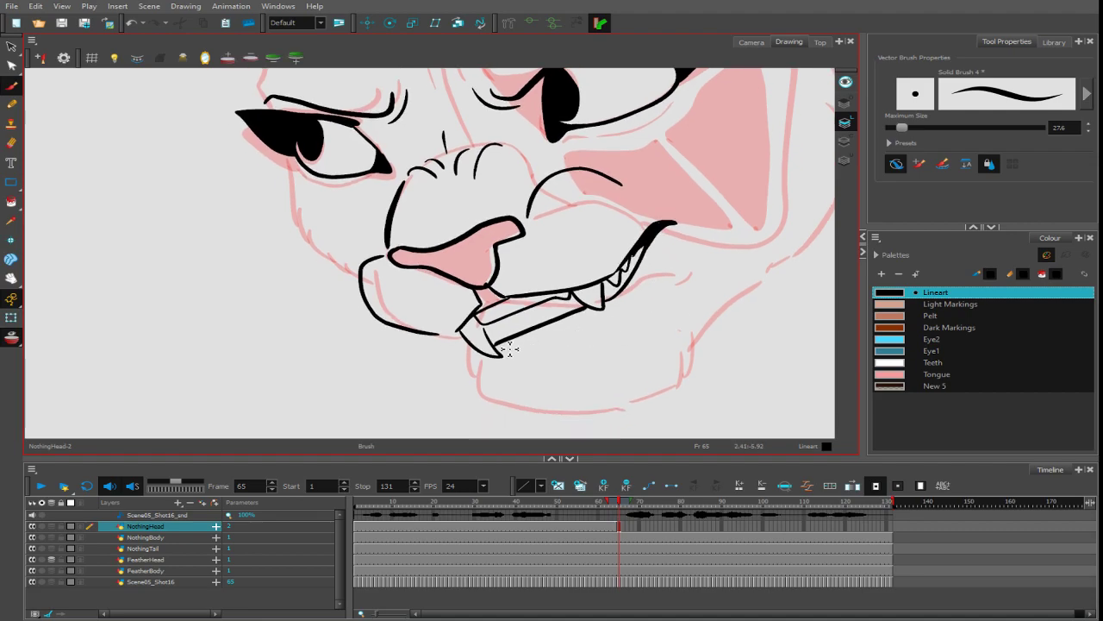
# - Ink the lower lip from the mouth corner forward to the front fang, redrawing it until it follows the mouth closely
pyautogui.moveTo(541, 336); pyautogui.dragTo(620, 293)
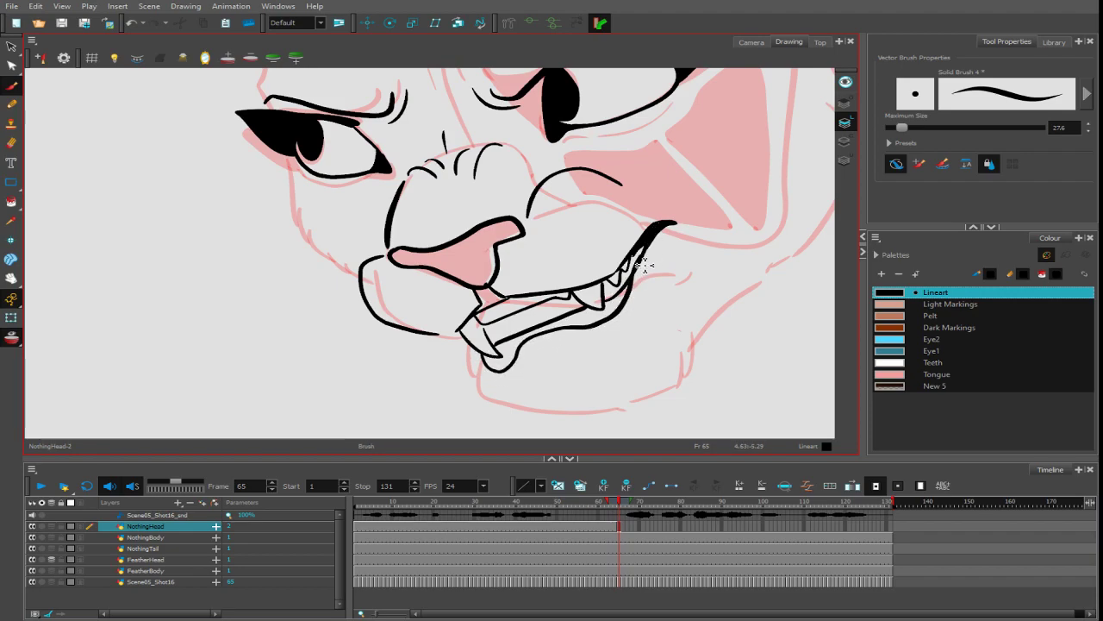
pyautogui.hotkey('ctrl', 'z')
pyautogui.moveTo(645, 250)
pyautogui.mouseDown()
pyautogui.moveTo(602, 325)
pyautogui.moveTo(532, 353)
pyautogui.mouseUp()
pyautogui.hotkey('ctrl', 'z')
pyautogui.moveTo(648, 257)
pyautogui.mouseDown()
pyautogui.moveTo(620, 303)
pyautogui.moveTo(517, 351)
pyautogui.moveTo(487, 345)
pyautogui.mouseUp()
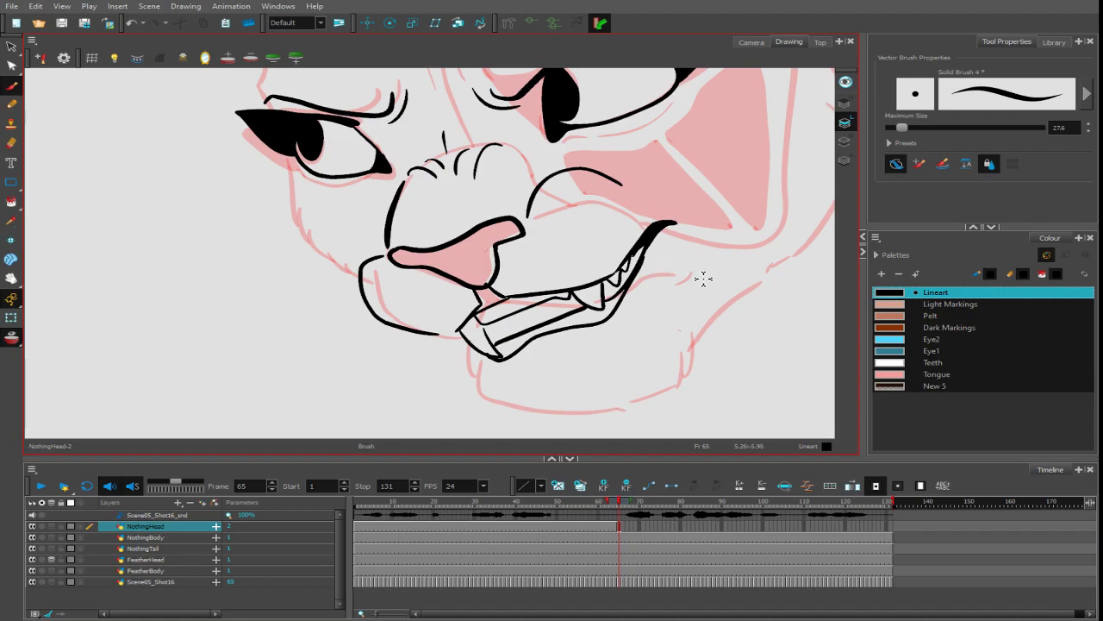
# - Ink small wrinkle marks down the middle of the muzzle above the nose
pyautogui.moveTo(674, 291)
pyautogui.mouseDown()
pyautogui.moveTo(667, 325)
pyautogui.moveTo(642, 258)
pyautogui.mouseUp()
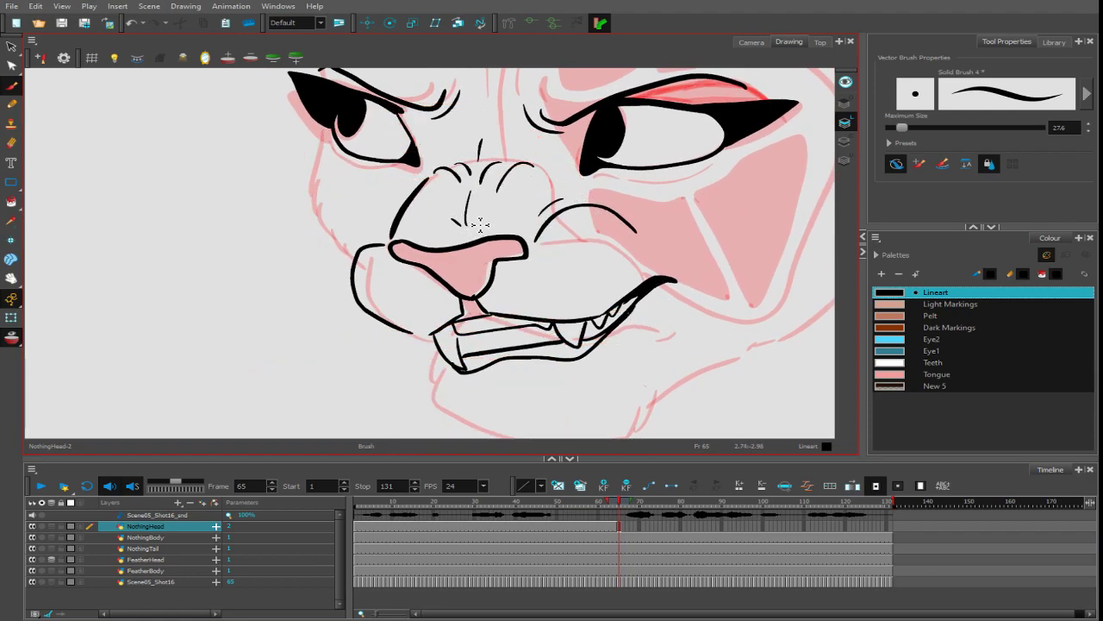
pyautogui.scroll(-10, 483, 226)
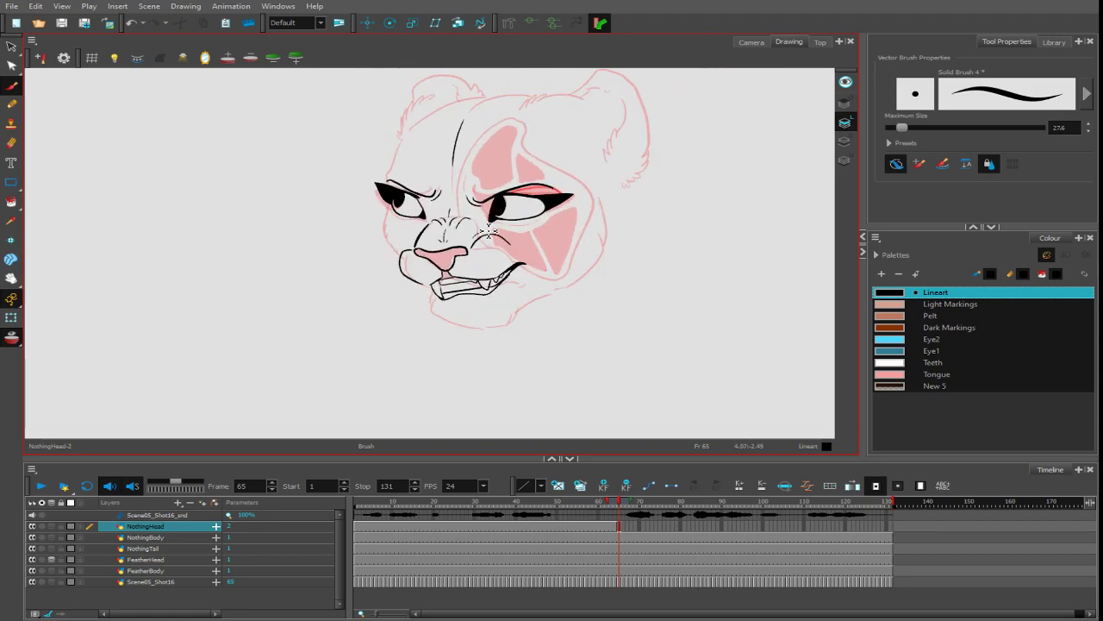
pyautogui.scroll(4, 488, 231)
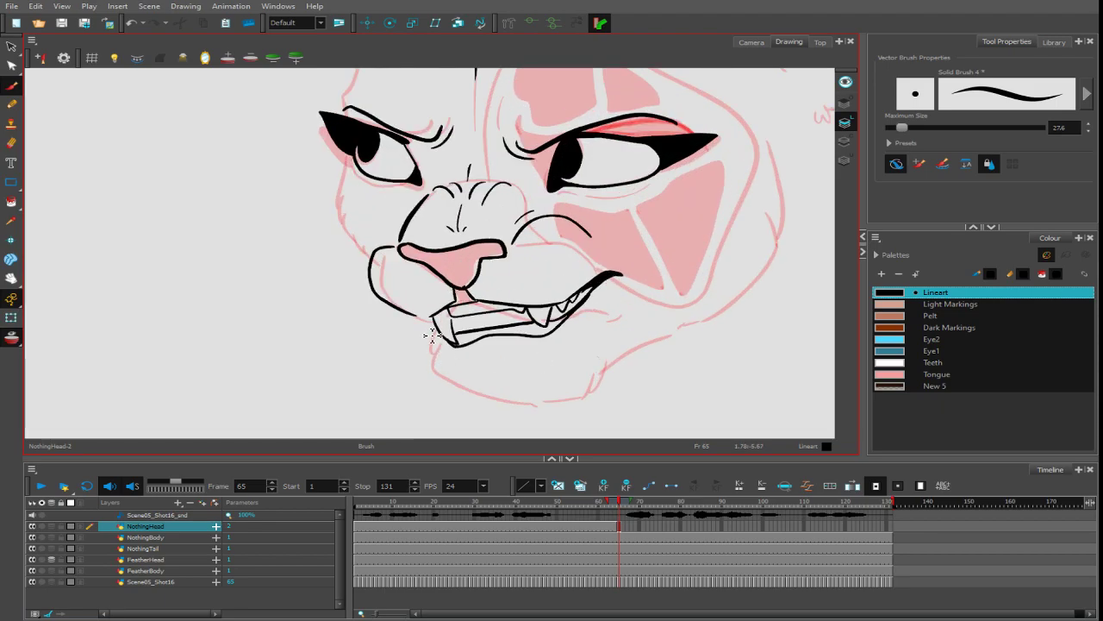
# - Ink the short curve in front of the fang and try a chin contour reaching below the onion-skinned jaw
pyautogui.moveTo(428, 326); pyautogui.dragTo(433, 393)
pyautogui.moveTo(492, 419); pyautogui.dragTo(460, 385)
pyautogui.moveTo(399, 349); pyautogui.dragTo(564, 378)
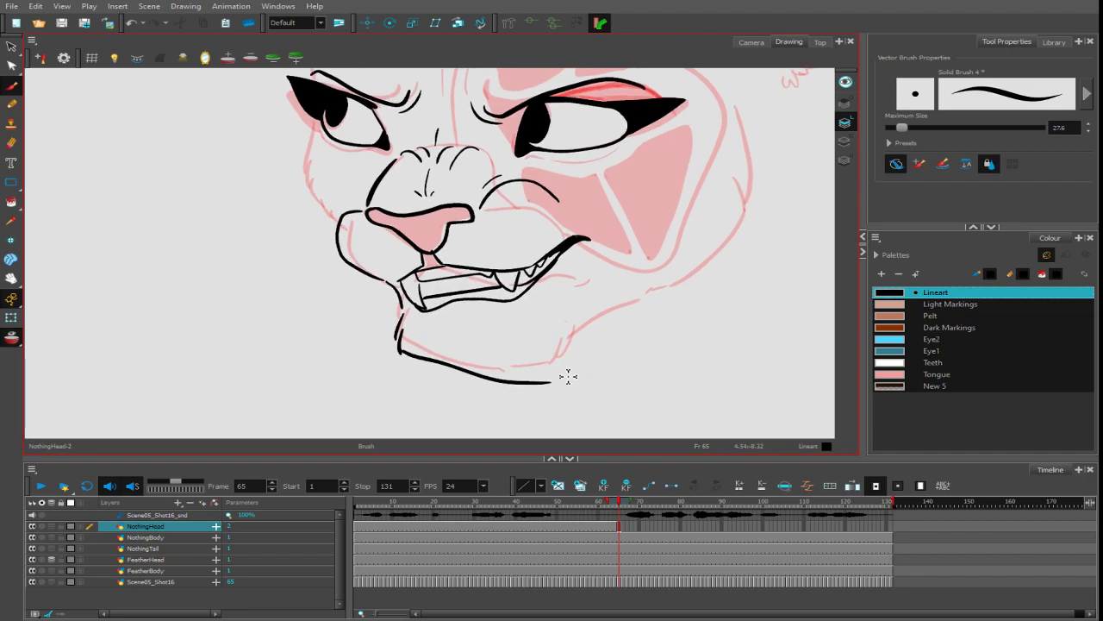
pyautogui.hotkey('ctrl', 'z')
pyautogui.moveTo(400, 349)
pyautogui.mouseDown()
pyautogui.moveTo(449, 364)
pyautogui.moveTo(557, 352)
pyautogui.mouseUp()
pyautogui.moveTo(558, 362); pyautogui.dragTo(626, 295)
pyautogui.hotkey('ctrl', 'z')
pyautogui.hotkey('ctrl', 'z')
pyautogui.hotkey('ctrl', 'z')
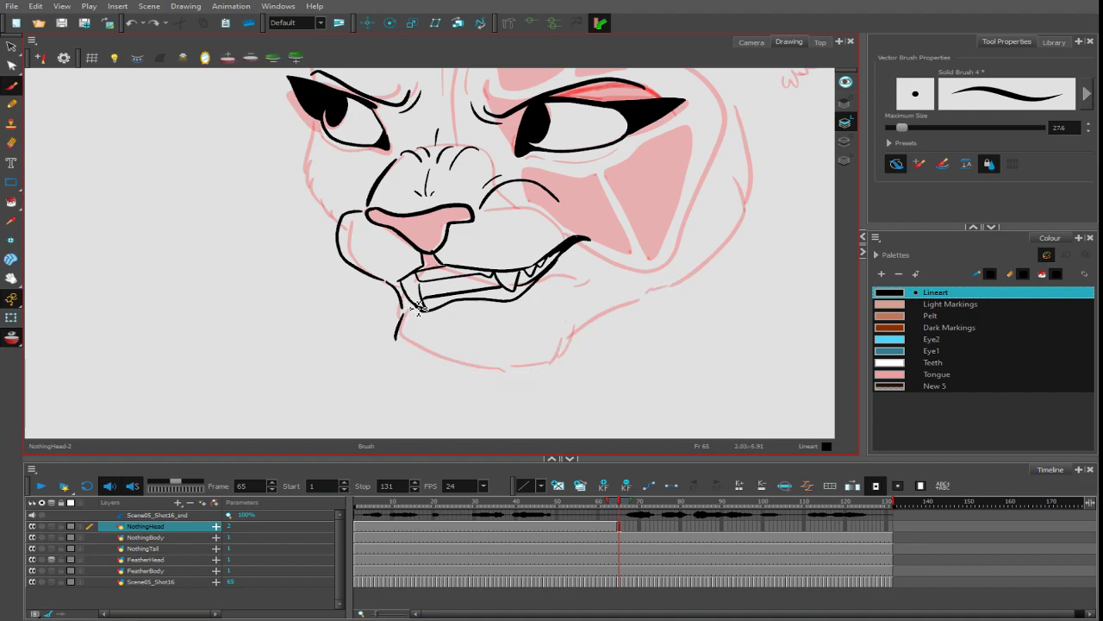
pyautogui.hotkey('ctrl', 'z')
pyautogui.hotkey('ctrl', 'z')
pyautogui.hotkey('ctrl', 'z')
# - Ink the chin contour close to the onion-skinned jaw, with fur strokes at both ends, and add small crease marks around the mouth corner
pyautogui.moveTo(409, 317)
pyautogui.mouseDown()
pyautogui.moveTo(414, 350)
pyautogui.moveTo(518, 374)
pyautogui.mouseUp()
pyautogui.hotkey('ctrl', 'z')
pyautogui.moveTo(406, 321); pyautogui.dragTo(413, 348)
pyautogui.moveTo(412, 343)
pyautogui.mouseDown()
pyautogui.moveTo(554, 356)
pyautogui.moveTo(569, 328)
pyautogui.mouseUp()
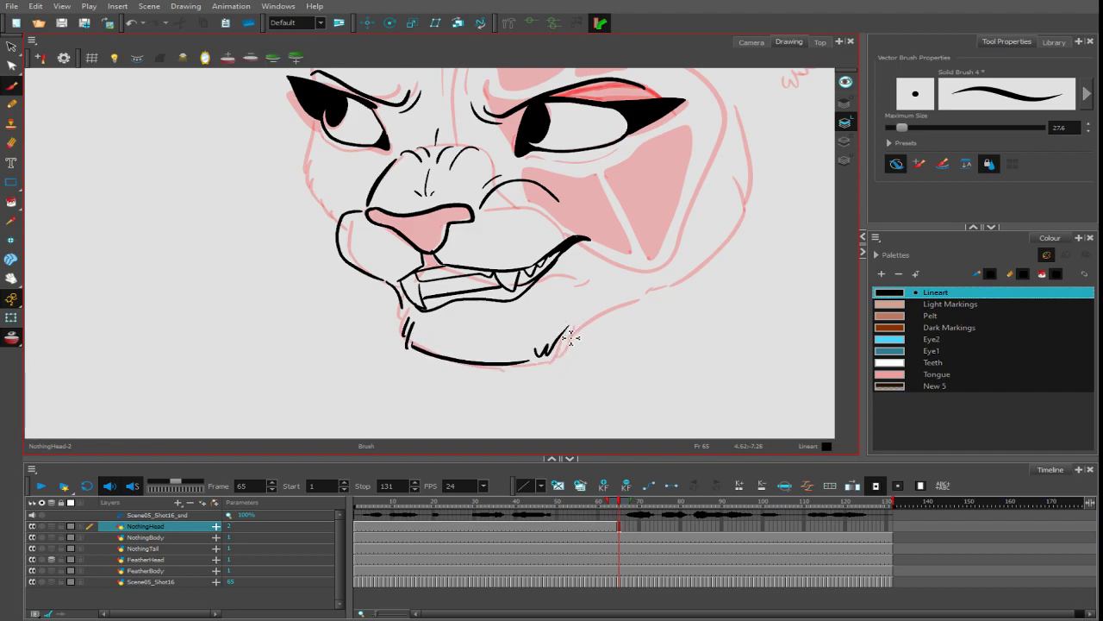
pyautogui.hotkey('ctrl', 'z')
pyautogui.moveTo(600, 246); pyautogui.dragTo(591, 257)
# - Select the mouth, teeth and chin lines and stretch them downward, slightly narrowing and skewing them to suit the snarl
pyautogui.hotkey('alt', 's')
pyautogui.moveTo(622, 300)
pyautogui.mouseDown()
pyautogui.moveTo(559, 229)
pyautogui.moveTo(448, 291)
pyautogui.moveTo(528, 371)
pyautogui.mouseUp()
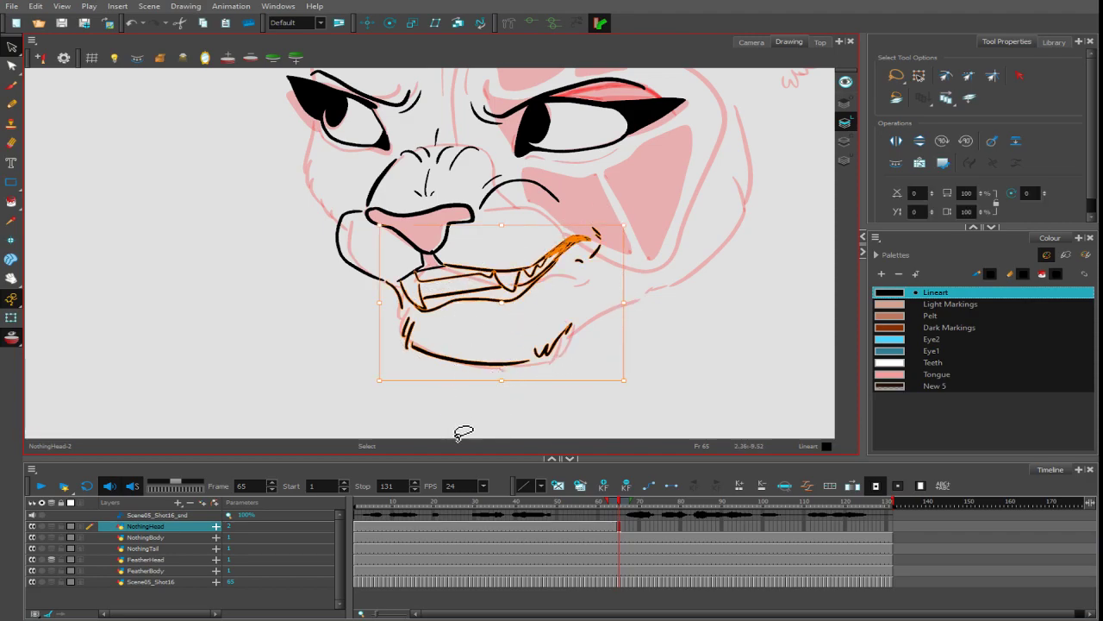
pyautogui.moveTo(501, 379); pyautogui.dragTo(502, 397)
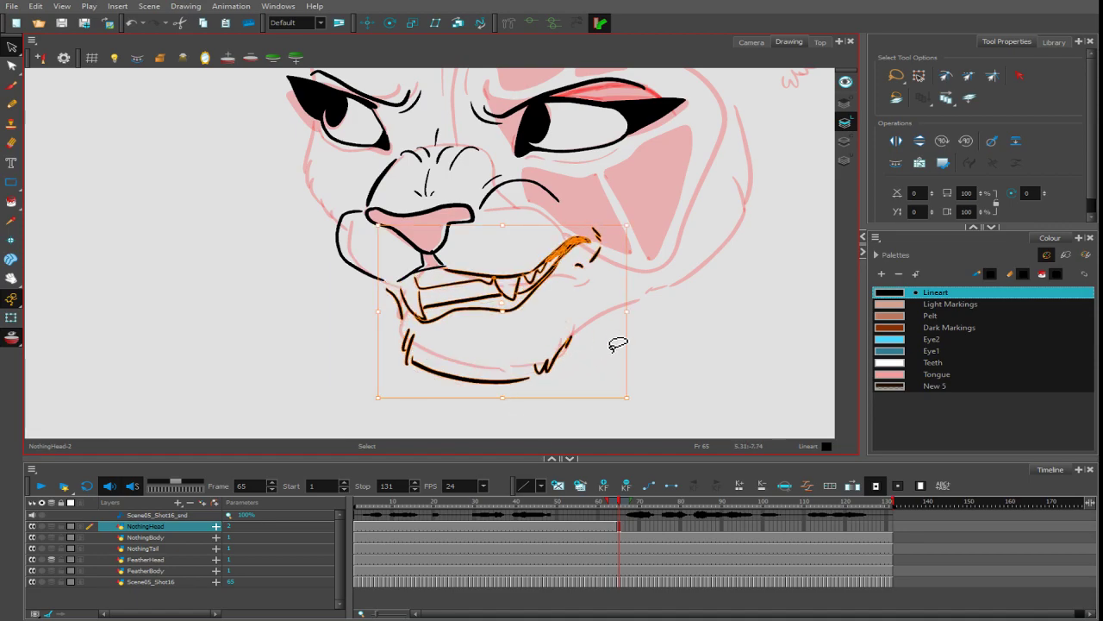
pyautogui.moveTo(376, 312); pyautogui.dragTo(382, 312)
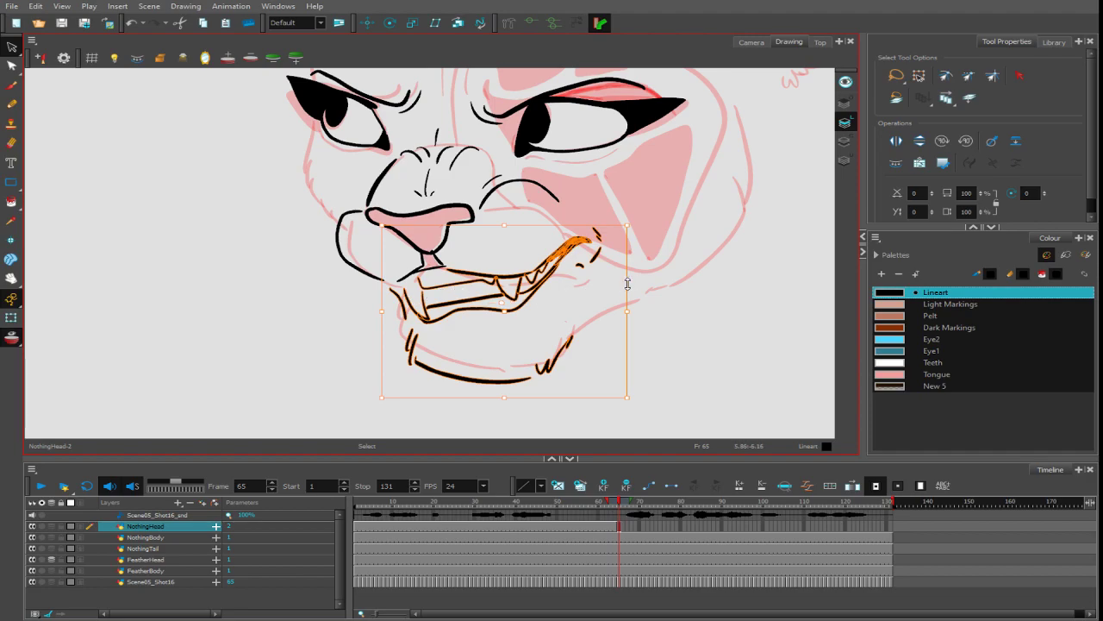
pyautogui.moveTo(628, 285); pyautogui.dragTo(627, 276)
pyautogui.click(699, 302)
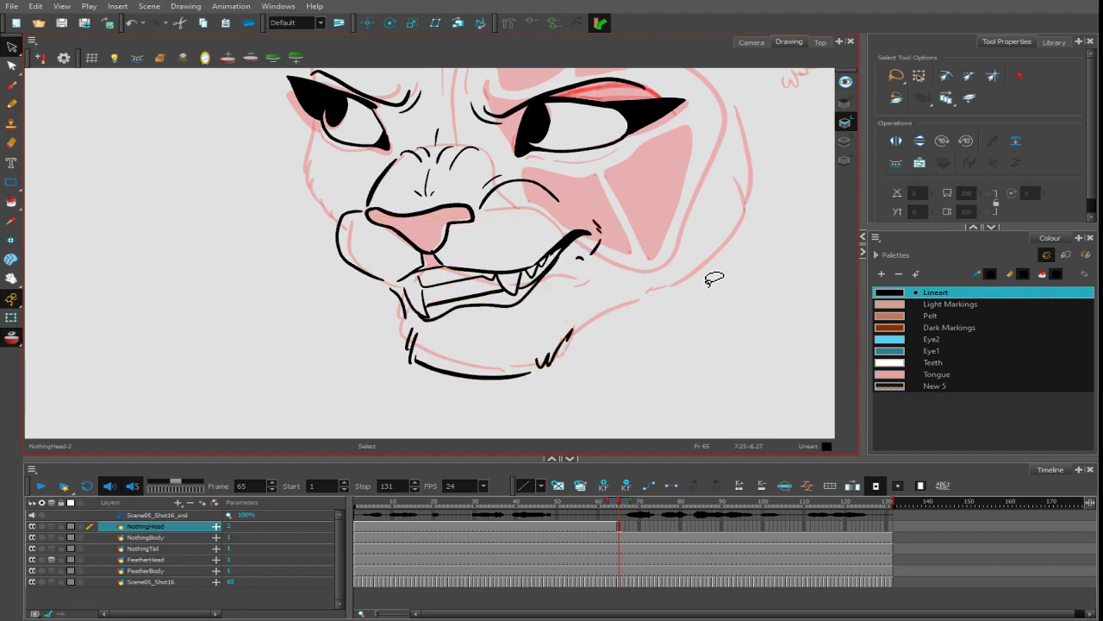
# - Select the front fang's outline and nudge it slightly up and forward, away from the lower lip
pyautogui.press('1')
pyautogui.press('1')
pyautogui.press('1')
pyautogui.press('1')
pyautogui.press('1')
pyautogui.press('1')
pyautogui.press('2')
pyautogui.press('2')
pyautogui.press('2')
pyautogui.press('2')
pyautogui.press('2')
pyautogui.press('2')
pyautogui.press('2')
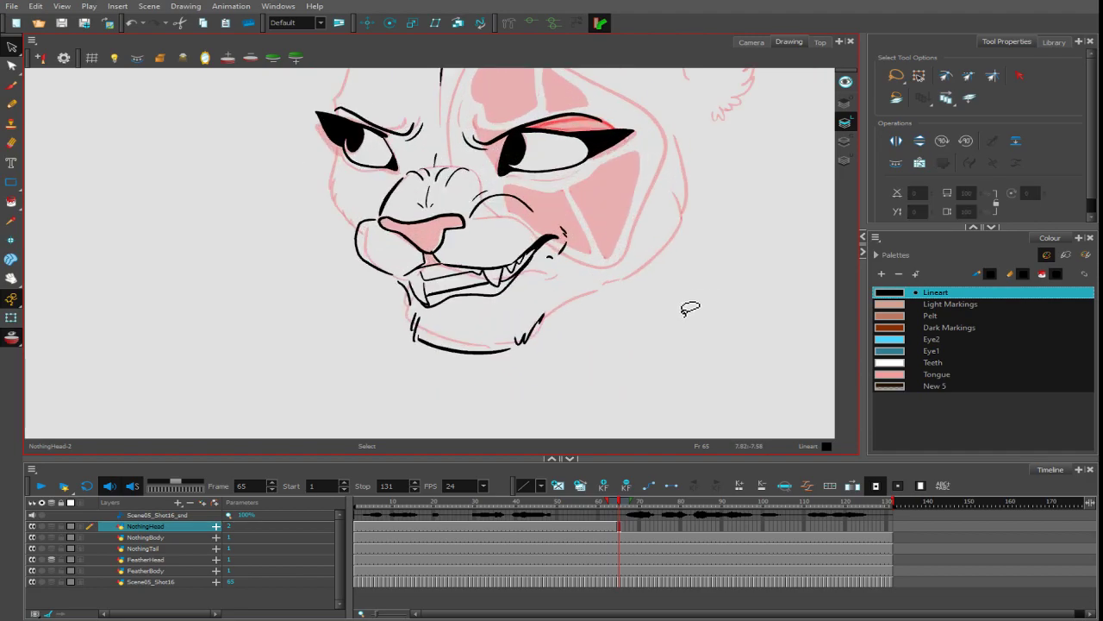
pyautogui.click(428, 332)
pyautogui.moveTo(428, 335); pyautogui.dragTo(422, 330)
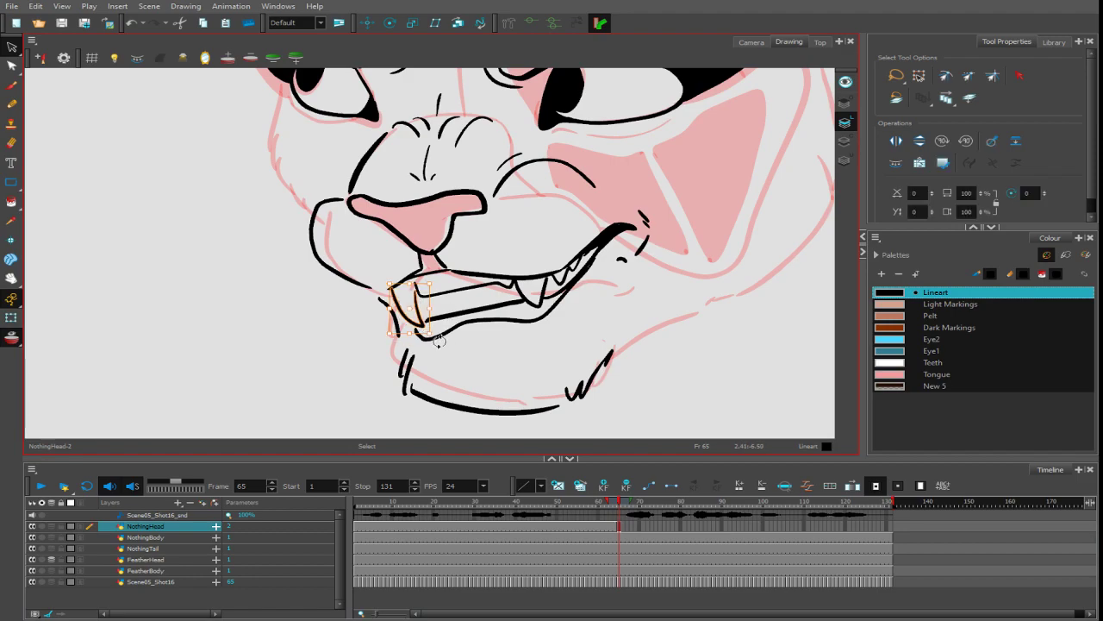
pyautogui.click(609, 312)
# - Connect the lower mouth lines to the front fang with the brush and add small fur ticks along the front of the chin
pyautogui.press('1')
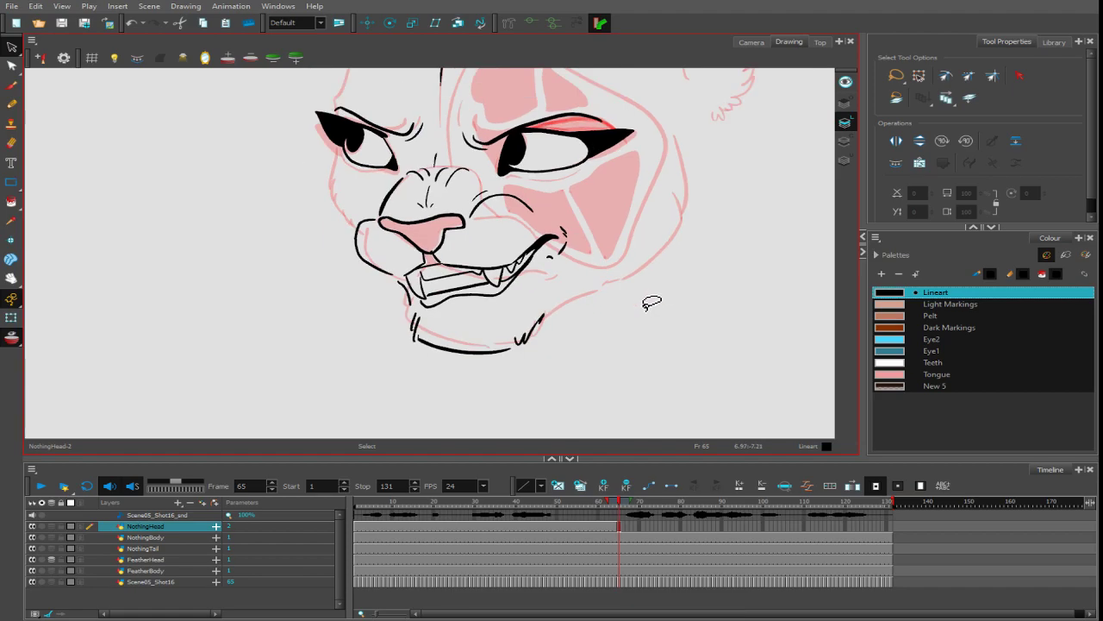
pyautogui.press('1')
pyautogui.press('2')
pyautogui.press('2')
pyautogui.hotkey('alt', 'b')
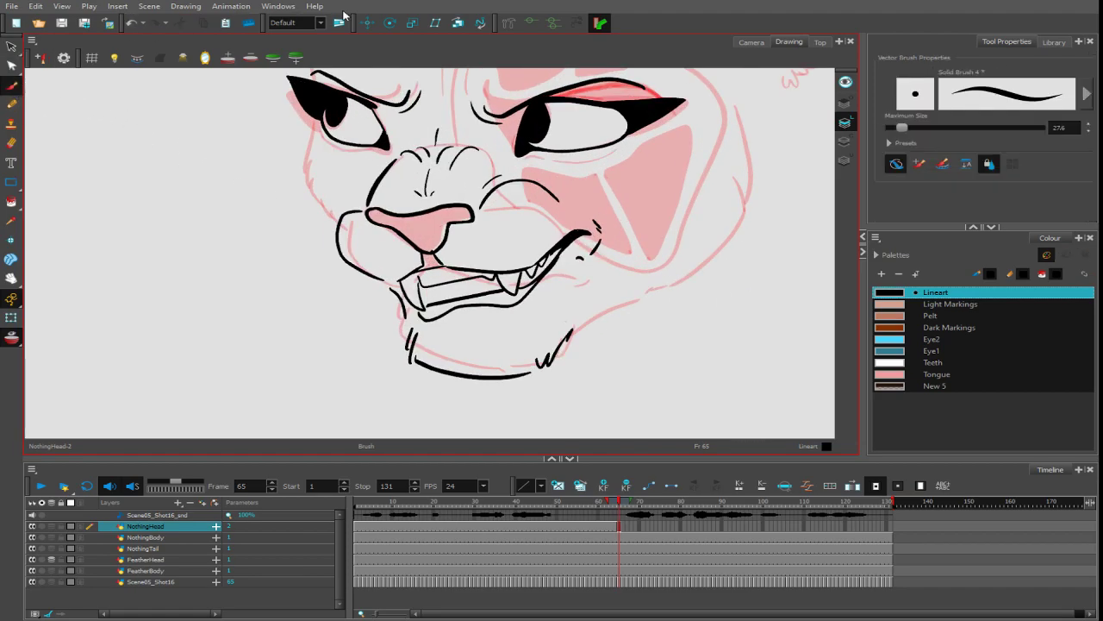
pyautogui.press('2')
pyautogui.press('2')
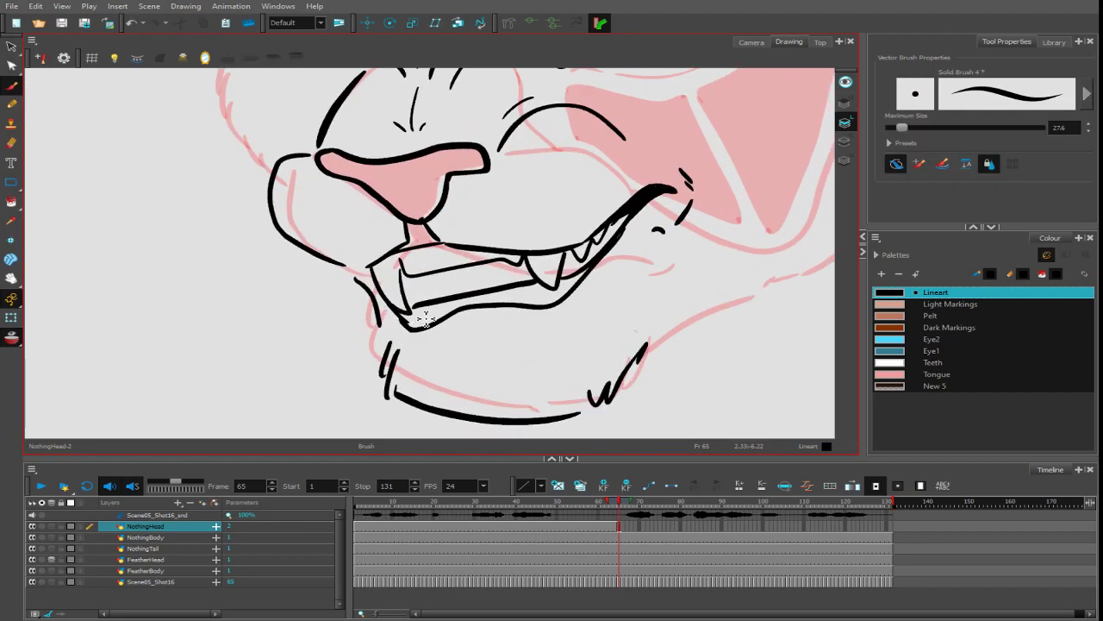
pyautogui.moveTo(428, 302); pyautogui.dragTo(410, 307)
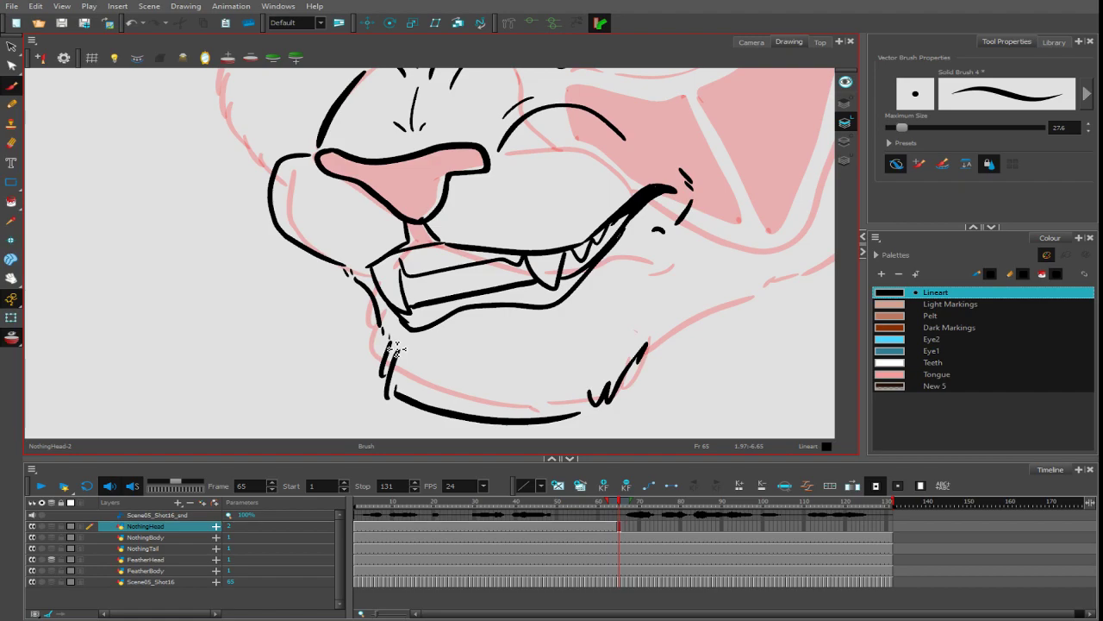
# - Ink the far cheek contour from the far eye down to the muzzle, redrawing it along the onion-skinned cheek
pyautogui.moveTo(571, 305); pyautogui.dragTo(560, 401)
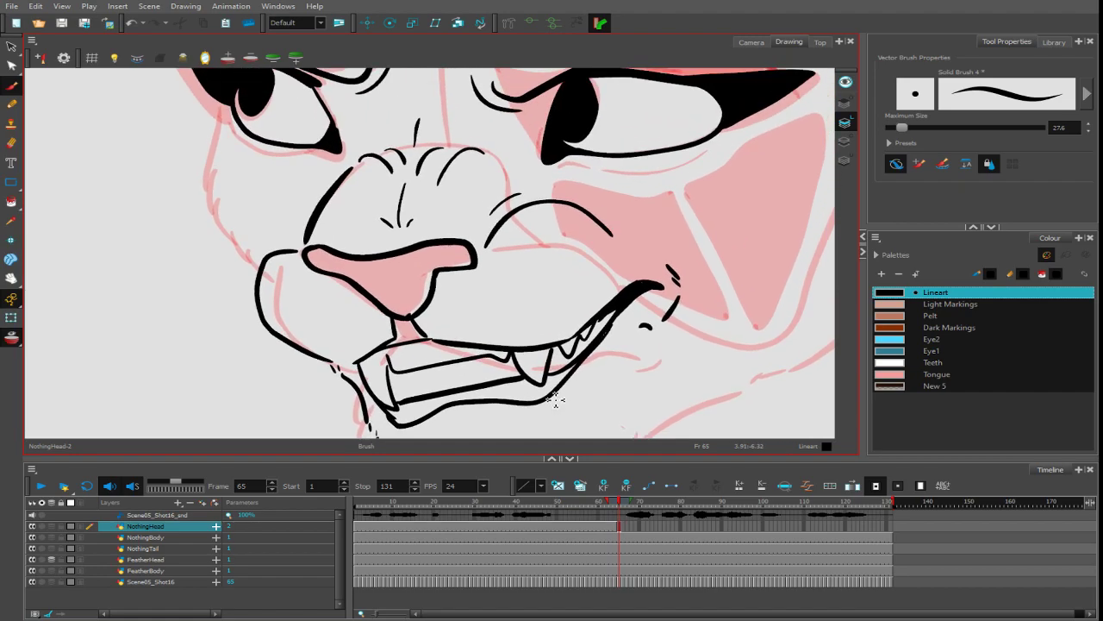
pyautogui.moveTo(674, 286); pyautogui.dragTo(581, 364)
pyautogui.scroll(3, 544, 352)
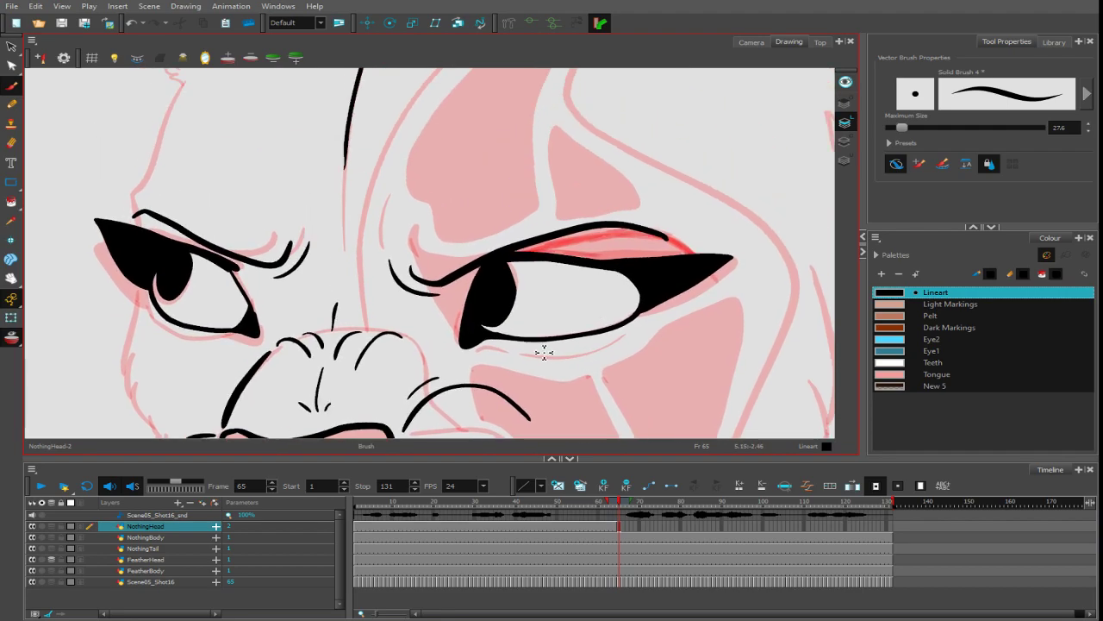
pyautogui.scroll(-3, 478, 369)
pyautogui.hscroll(-3, 368, 194)
pyautogui.moveTo(275, 171); pyautogui.dragTo(256, 262)
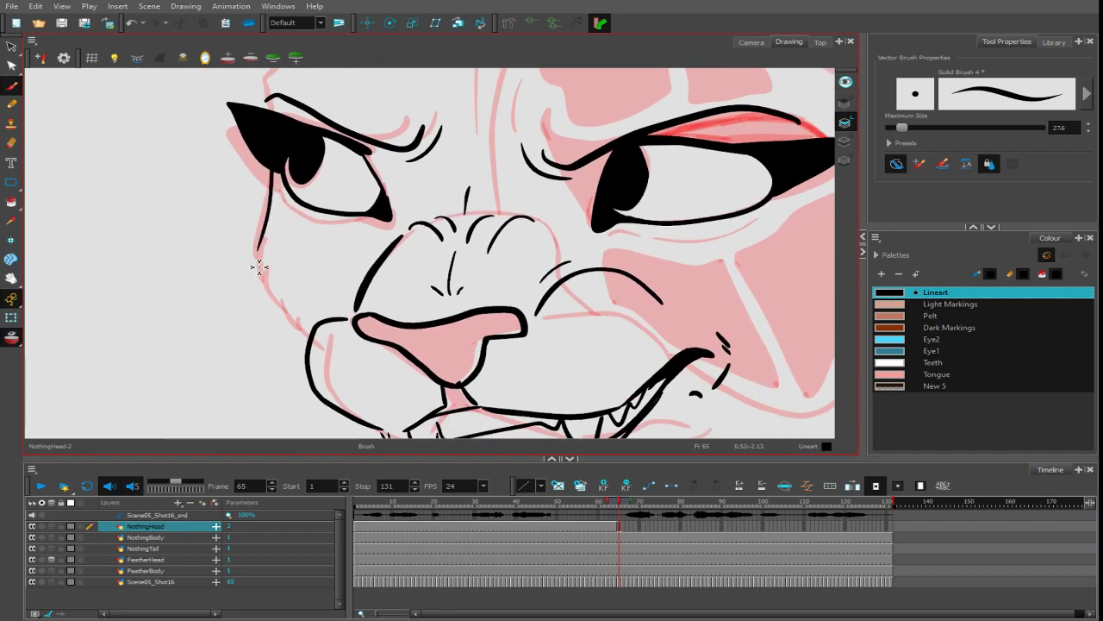
pyautogui.hotkey('ctrl', 'z')
pyautogui.moveTo(274, 170)
pyautogui.mouseDown()
pyautogui.moveTo(259, 265)
pyautogui.moveTo(262, 250)
pyautogui.moveTo(277, 303)
pyautogui.moveTo(311, 337)
pyautogui.mouseUp()
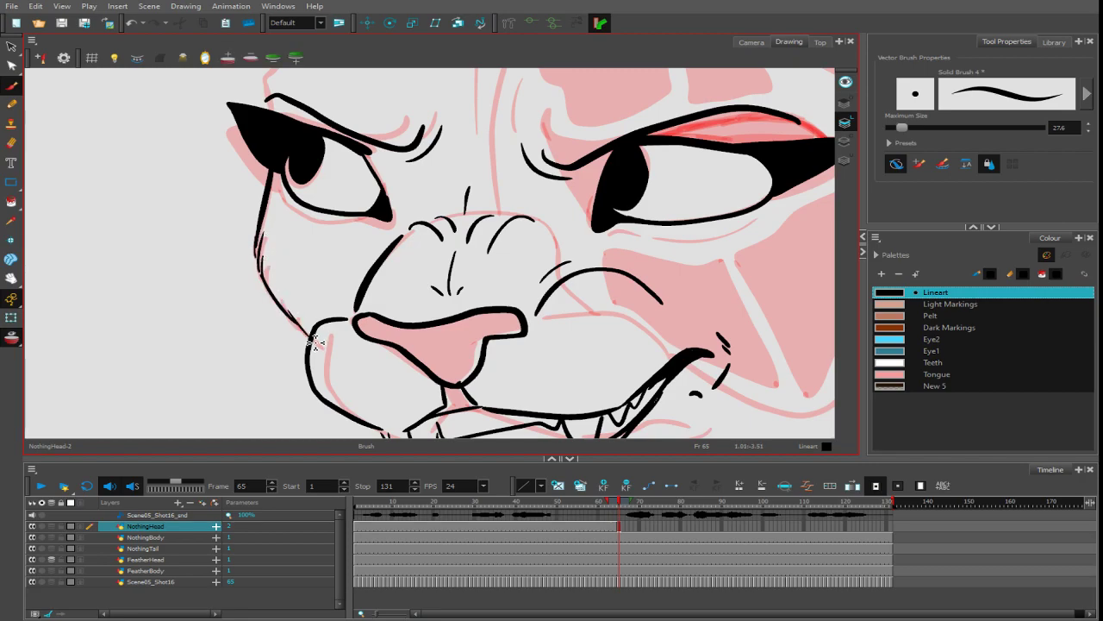
# - Ink short wrinkle ticks on the near side of the muzzle bridge, replacing the first attempt
pyautogui.press('space')
pyautogui.moveTo(660, 340)
pyautogui.mouseDown()
pyautogui.moveTo(664, 226)
pyautogui.moveTo(594, 340)
pyautogui.moveTo(462, 360)
pyautogui.mouseUp()
pyautogui.press('space')
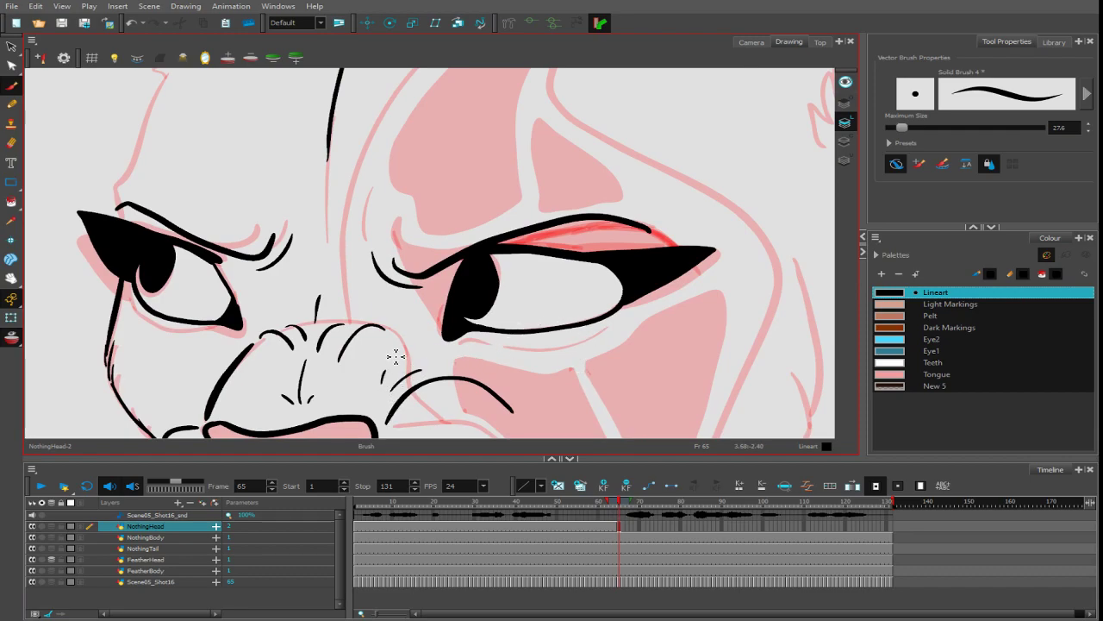
pyautogui.hotkey('ctrl', 'z')
pyautogui.hotkey('ctrl', 'z')
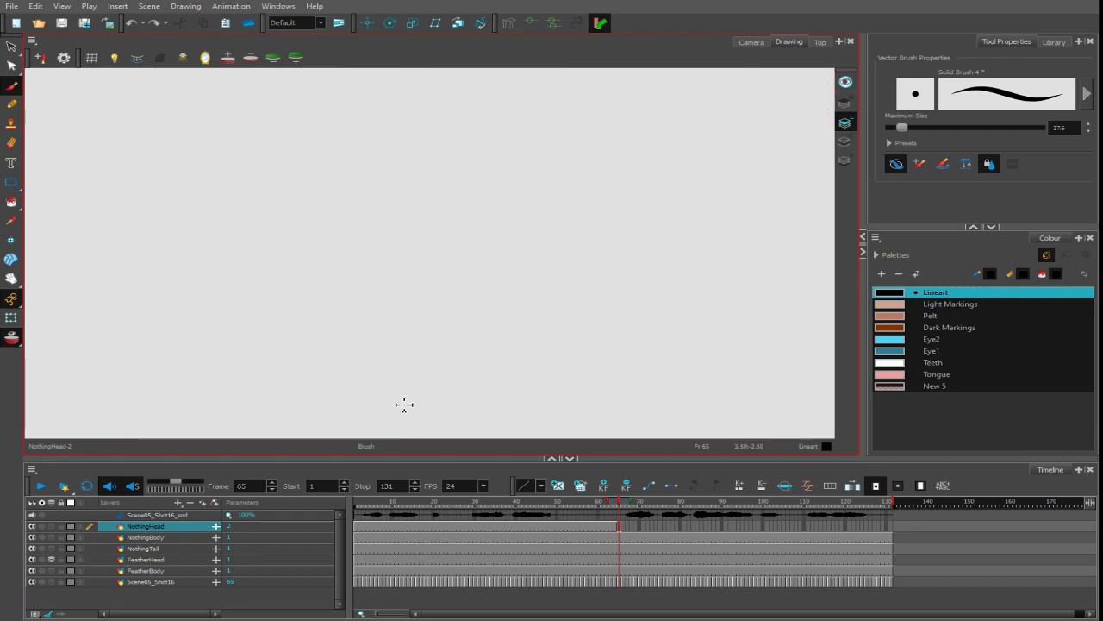
pyautogui.press('1')
pyautogui.press('1')
pyautogui.press('1')
pyautogui.press('1')
pyautogui.press('1')
pyautogui.press('1')
pyautogui.press('1')
pyautogui.press('1')
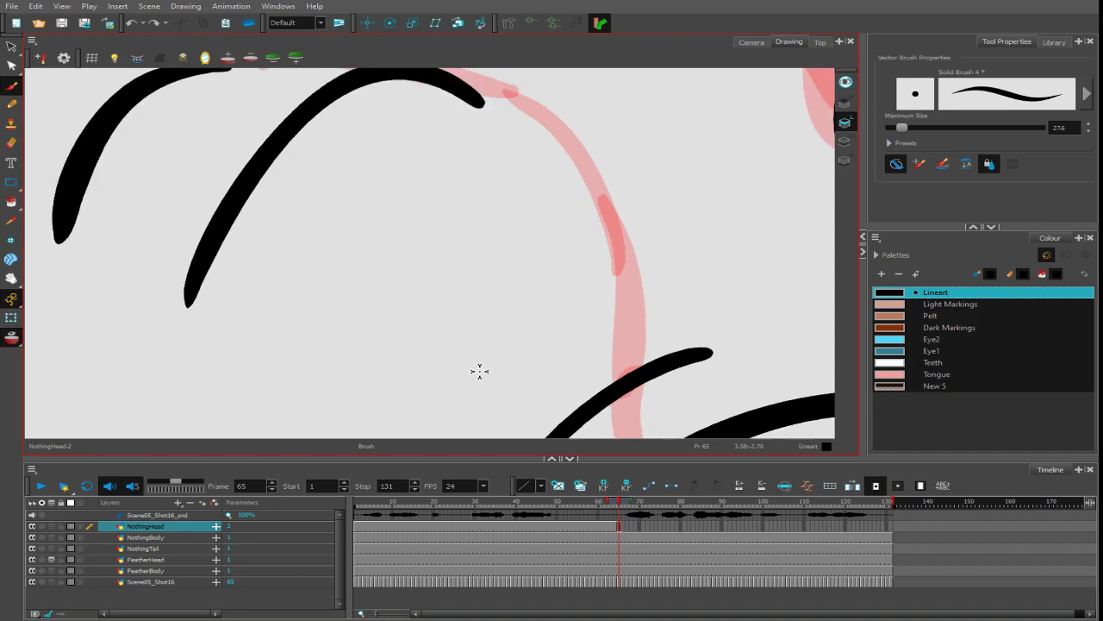
pyautogui.scroll(4, 436, 251)
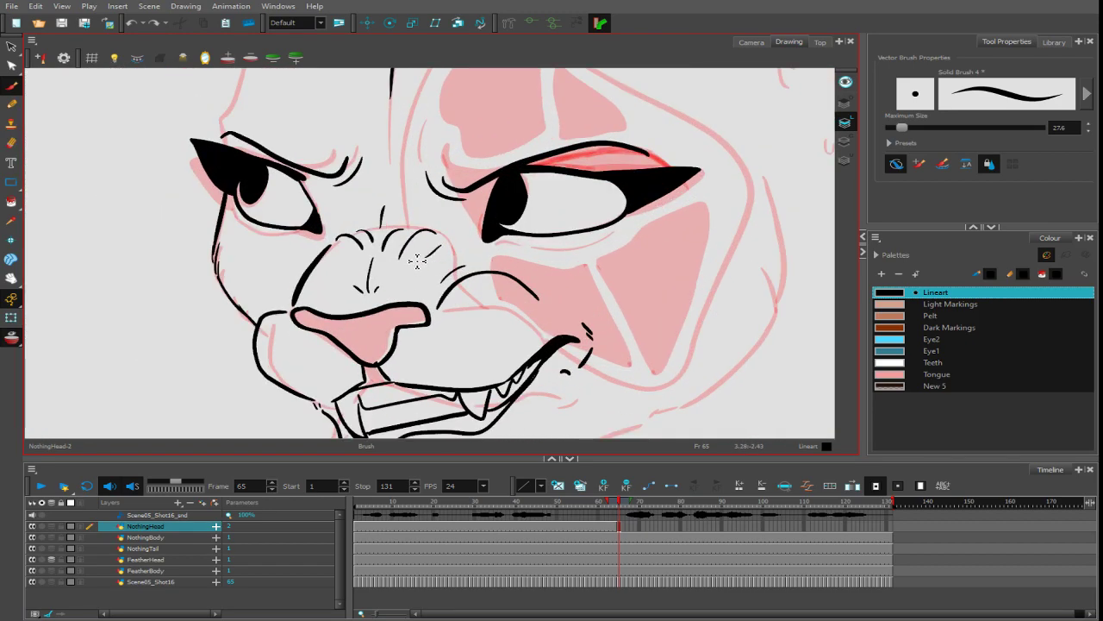
# - Ink the far brow contour above the far eye and the top of the head as two overlapping curves
pyautogui.moveTo(377, 121); pyautogui.dragTo(349, 274)
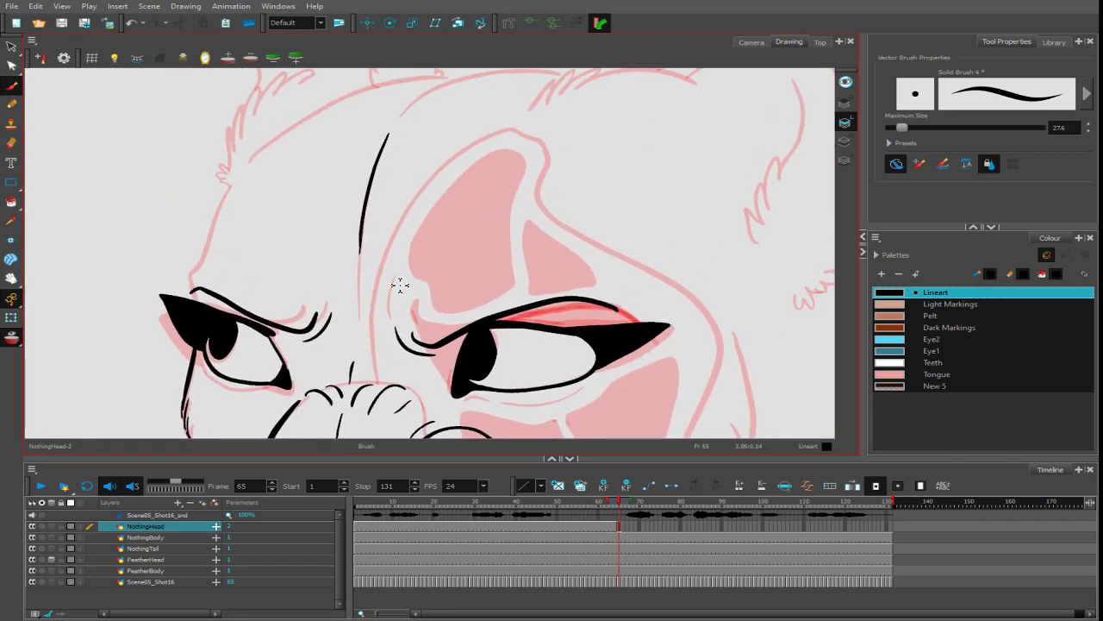
pyautogui.moveTo(370, 203); pyautogui.dragTo(367, 252)
pyautogui.moveTo(205, 350)
pyautogui.mouseDown()
pyautogui.moveTo(196, 324)
pyautogui.moveTo(198, 332)
pyautogui.moveTo(280, 181)
pyautogui.moveTo(365, 139)
pyautogui.mouseUp()
pyautogui.hotkey('ctrl', 'z')
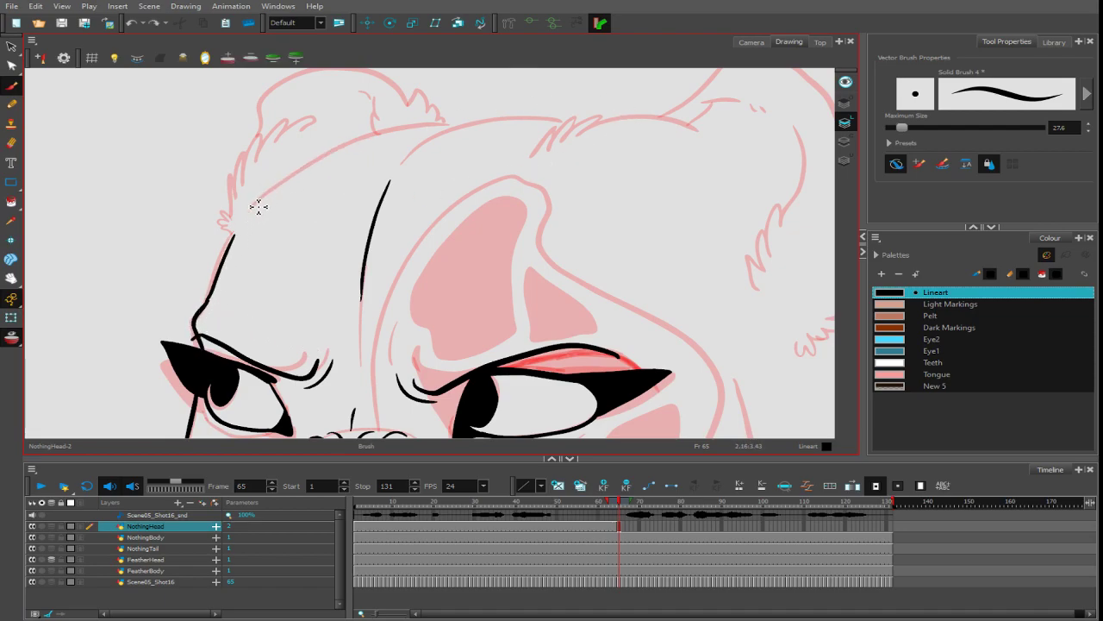
pyautogui.moveTo(248, 207)
pyautogui.mouseDown()
pyautogui.moveTo(333, 155)
pyautogui.moveTo(459, 123)
pyautogui.mouseUp()
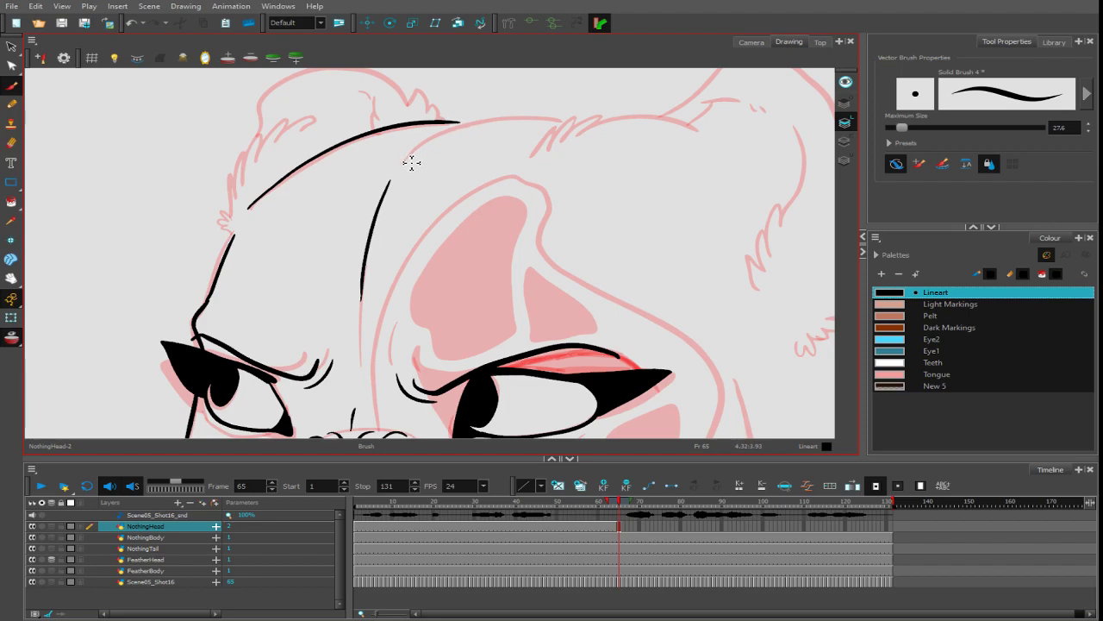
pyautogui.moveTo(409, 161)
pyautogui.mouseDown()
pyautogui.moveTo(502, 115)
pyautogui.moveTo(561, 118)
pyautogui.mouseUp()
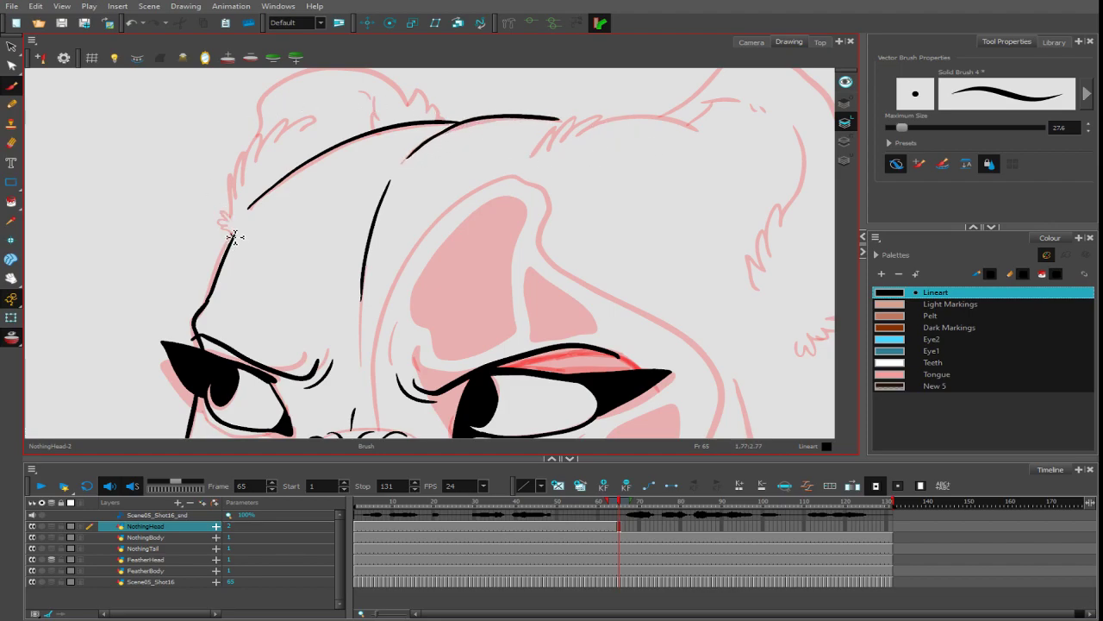
# - Ink the far ear with fur tufts along its front edge, a rounded outer contour and small inner ear marks
pyautogui.moveTo(222, 224); pyautogui.dragTo(248, 143)
pyautogui.moveTo(242, 181)
pyautogui.mouseDown()
pyautogui.moveTo(272, 131)
pyautogui.moveTo(291, 119)
pyautogui.moveTo(310, 130)
pyautogui.moveTo(334, 122)
pyautogui.mouseUp()
pyautogui.moveTo(424, 143); pyautogui.dragTo(365, 266)
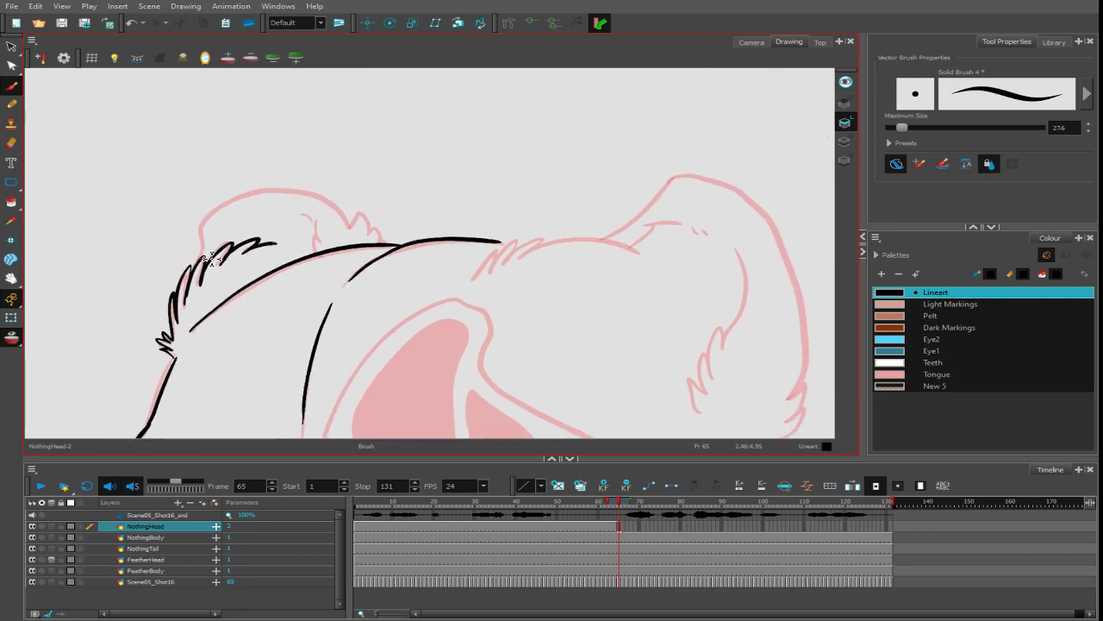
pyautogui.moveTo(209, 258)
pyautogui.mouseDown()
pyautogui.moveTo(243, 203)
pyautogui.moveTo(362, 212)
pyautogui.mouseUp()
pyautogui.hotkey('ctrl', 'z')
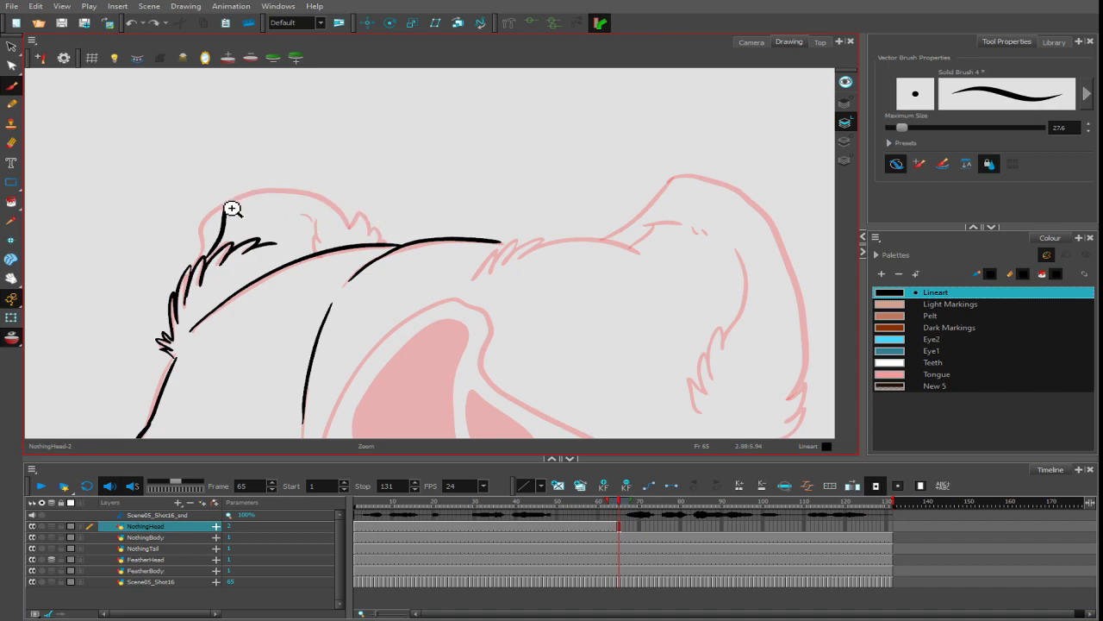
pyautogui.moveTo(225, 209)
pyautogui.mouseDown()
pyautogui.moveTo(262, 196)
pyautogui.moveTo(337, 199)
pyautogui.moveTo(380, 246)
pyautogui.mouseUp()
pyautogui.moveTo(314, 233); pyautogui.dragTo(321, 244)
# - Ink the fur tuft on top of the head, the crown line behind it and the forked base of the near ear
pyautogui.press('space')
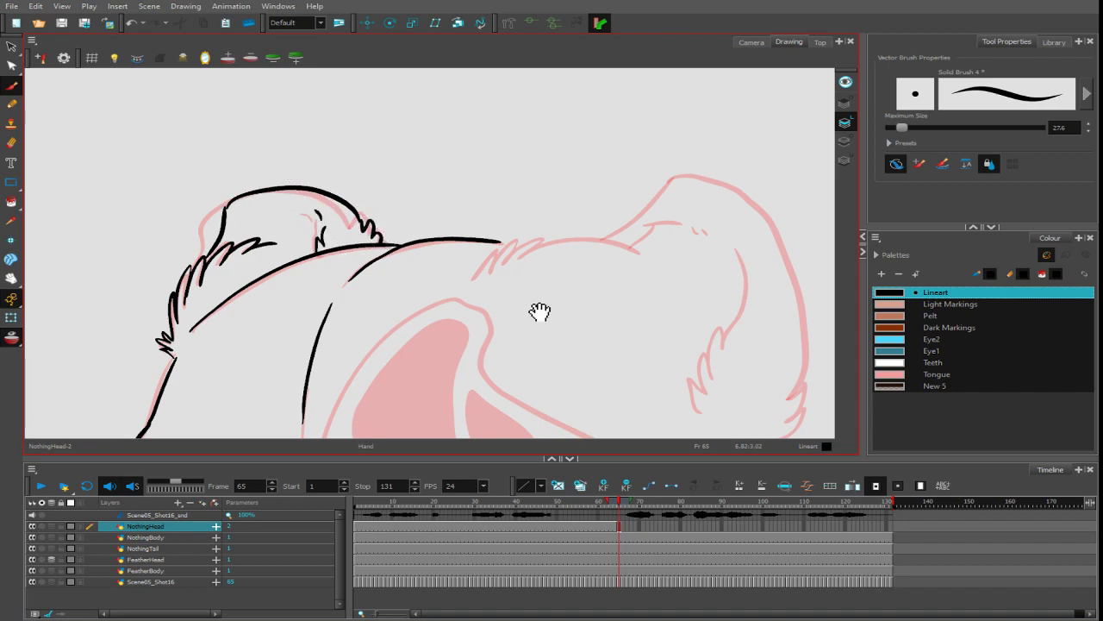
pyautogui.moveTo(564, 353)
pyautogui.mouseDown()
pyautogui.moveTo(520, 288)
pyautogui.moveTo(450, 368)
pyautogui.mouseUp()
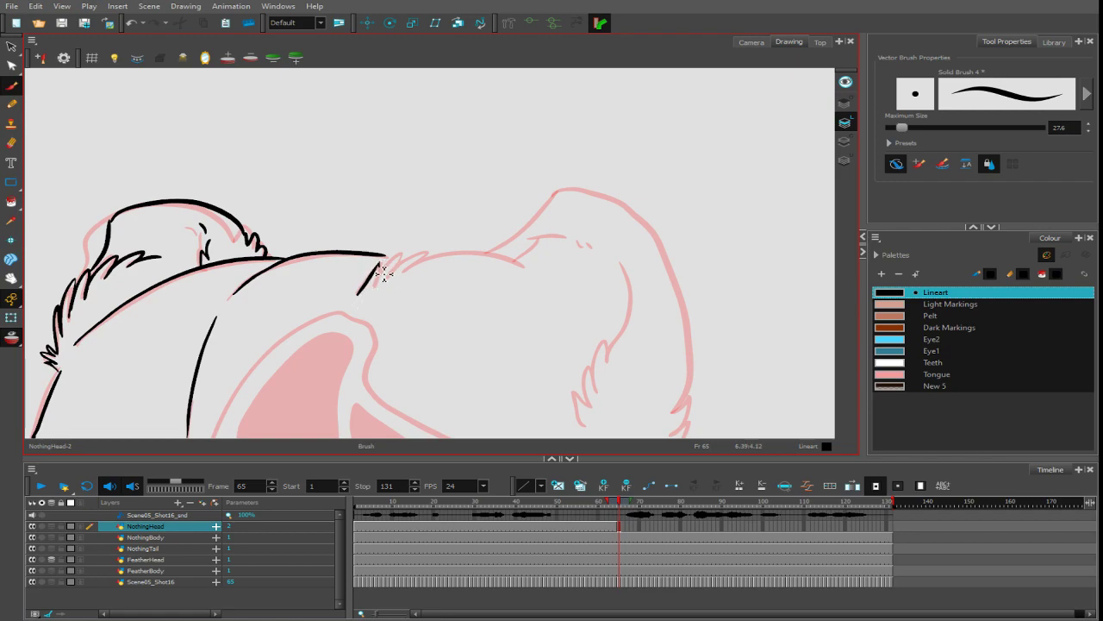
pyautogui.moveTo(369, 293); pyautogui.dragTo(402, 252)
pyautogui.moveTo(382, 291)
pyautogui.mouseDown()
pyautogui.moveTo(429, 252)
pyautogui.moveTo(519, 283)
pyautogui.mouseUp()
pyautogui.hotkey('ctrl', 'z')
pyautogui.moveTo(405, 265)
pyautogui.mouseDown()
pyautogui.moveTo(499, 274)
pyautogui.moveTo(580, 302)
pyautogui.moveTo(546, 278)
pyautogui.moveTo(564, 232)
pyautogui.mouseUp()
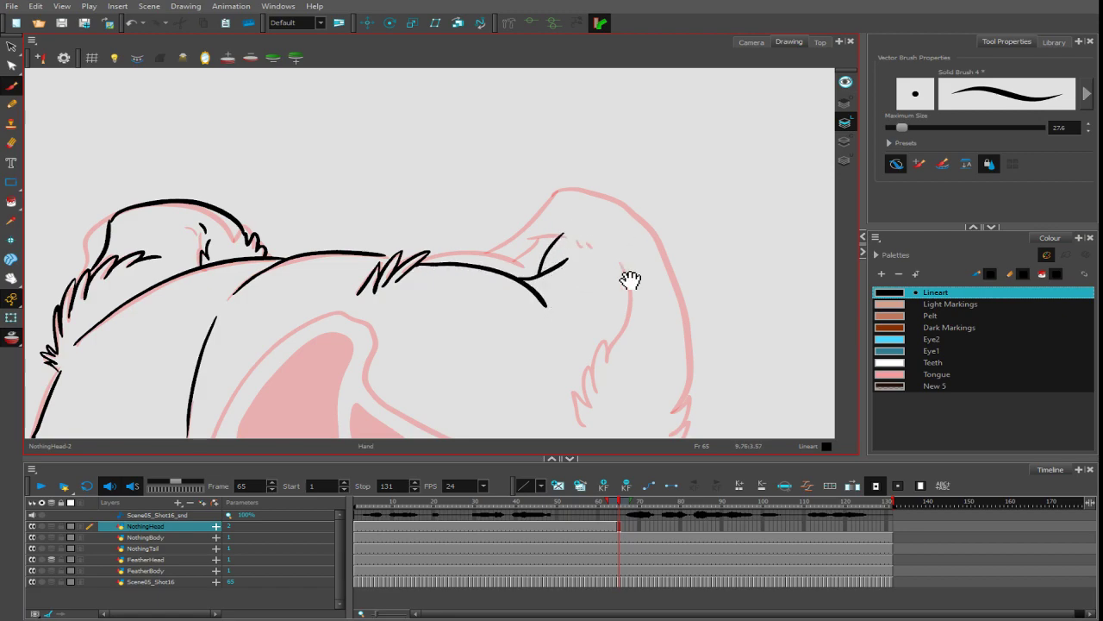
# - Ink the near ear's outer contour down to its tufted lower edge, with inner fur strokes and small marks near its top
pyautogui.moveTo(631, 280); pyautogui.dragTo(605, 195)
pyautogui.moveTo(535, 150)
pyautogui.mouseDown()
pyautogui.moveTo(576, 139)
pyautogui.moveTo(687, 262)
pyautogui.moveTo(680, 321)
pyautogui.mouseUp()
pyautogui.moveTo(665, 357)
pyautogui.mouseDown()
pyautogui.moveTo(718, 216)
pyautogui.moveTo(730, 226)
pyautogui.moveTo(693, 289)
pyautogui.moveTo(699, 302)
pyautogui.moveTo(654, 329)
pyautogui.moveTo(586, 298)
pyautogui.moveTo(645, 219)
pyautogui.mouseUp()
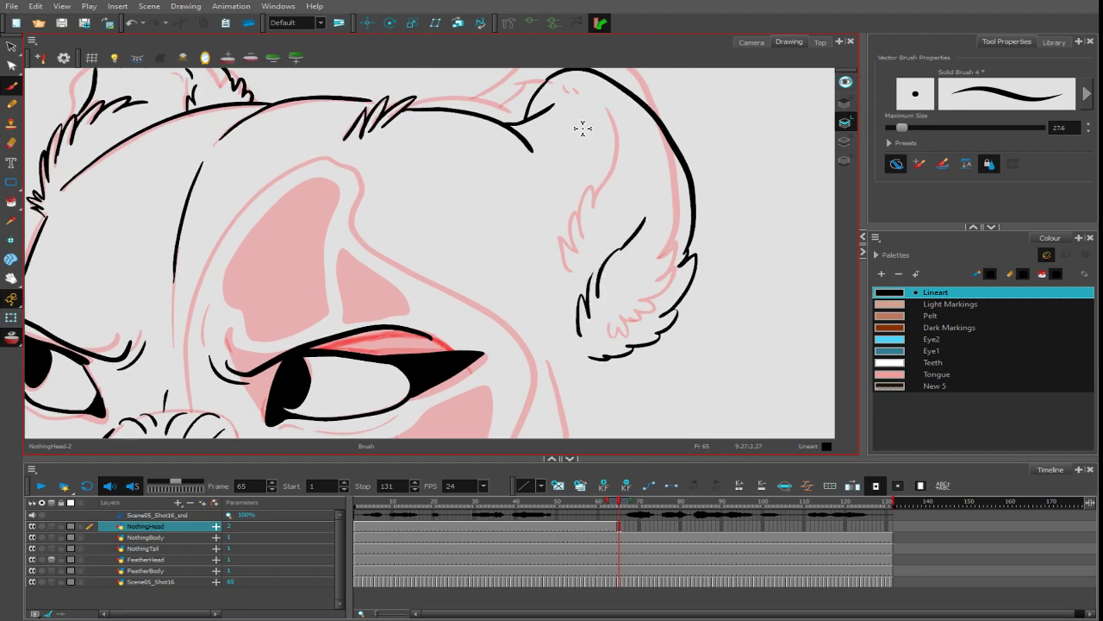
pyautogui.moveTo(563, 99); pyautogui.dragTo(601, 111)
pyautogui.moveTo(595, 311); pyautogui.dragTo(578, 179)
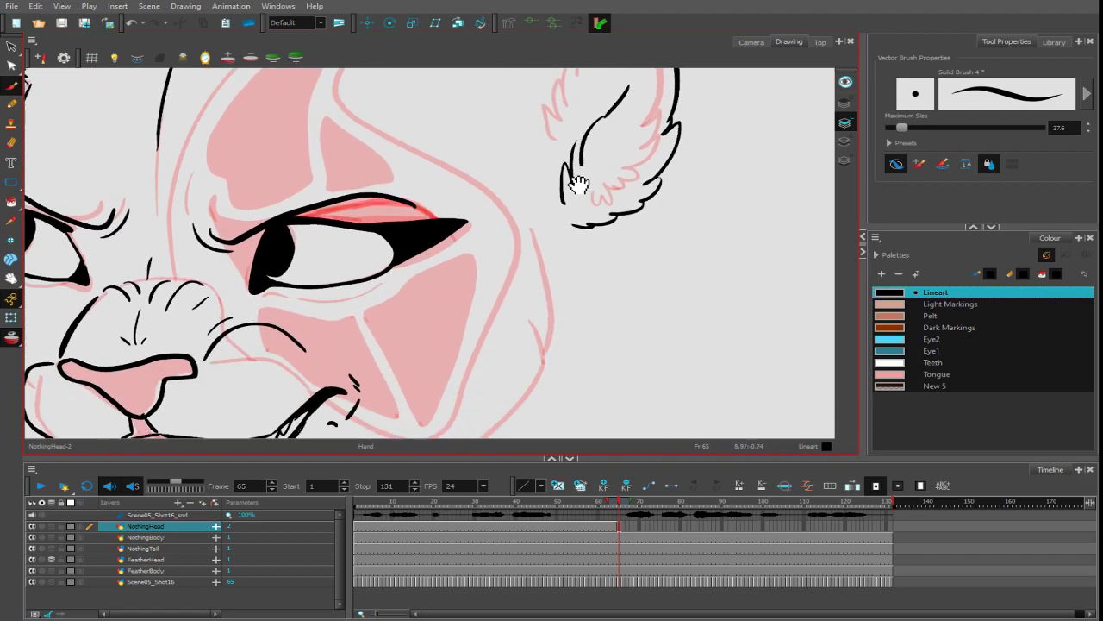
# - Ink the rear cheek outline from below the near ear down to the jaw, with a fur notch and small tufts at its end
pyautogui.moveTo(540, 243); pyautogui.dragTo(545, 354)
pyautogui.moveTo(555, 337)
pyautogui.mouseDown()
pyautogui.moveTo(555, 186)
pyautogui.moveTo(537, 176)
pyautogui.moveTo(545, 231)
pyautogui.moveTo(491, 293)
pyautogui.moveTo(437, 317)
pyautogui.mouseUp()
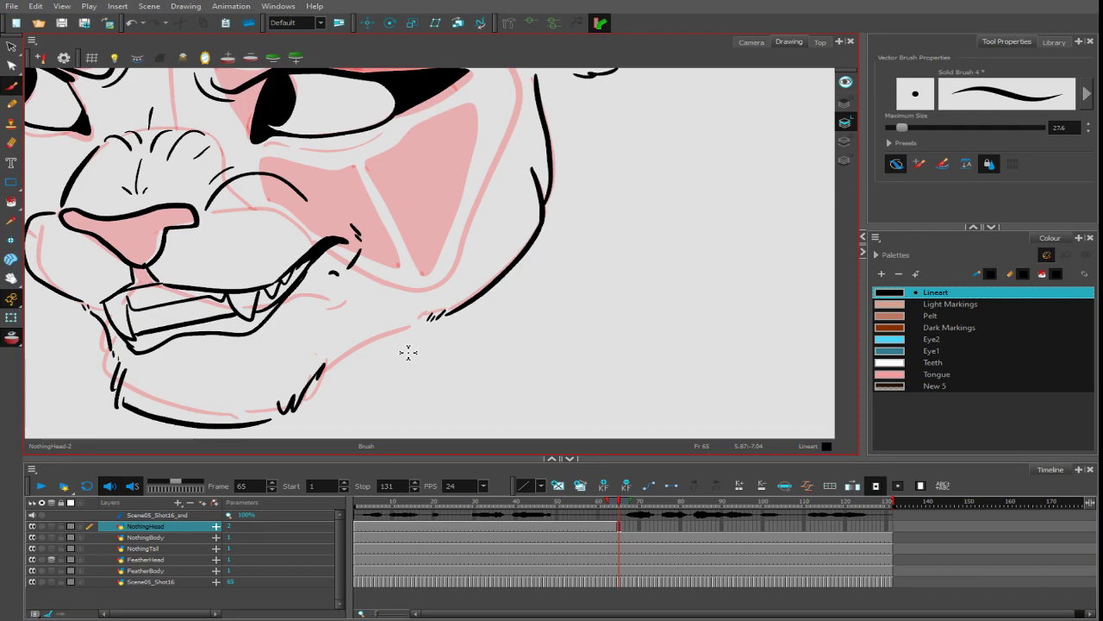
pyautogui.moveTo(467, 289); pyautogui.dragTo(566, 343)
pyautogui.moveTo(352, 265); pyautogui.dragTo(466, 375)
pyautogui.moveTo(756, 210)
pyautogui.mouseDown()
pyautogui.moveTo(679, 342)
pyautogui.moveTo(693, 178)
pyautogui.mouseUp()
pyautogui.moveTo(543, 263); pyautogui.dragTo(537, 403)
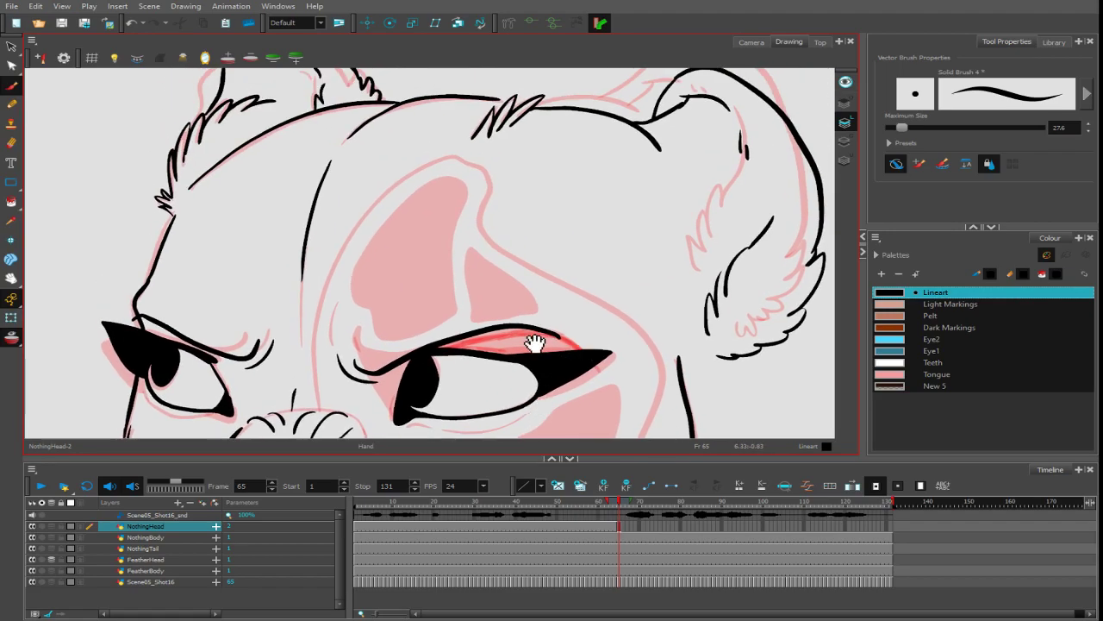
# - Ink the scar patch's outer contour from the nose bridge over the near brow, around the cheek and back to the muzzle
pyautogui.scroll(-2, 529, 345)
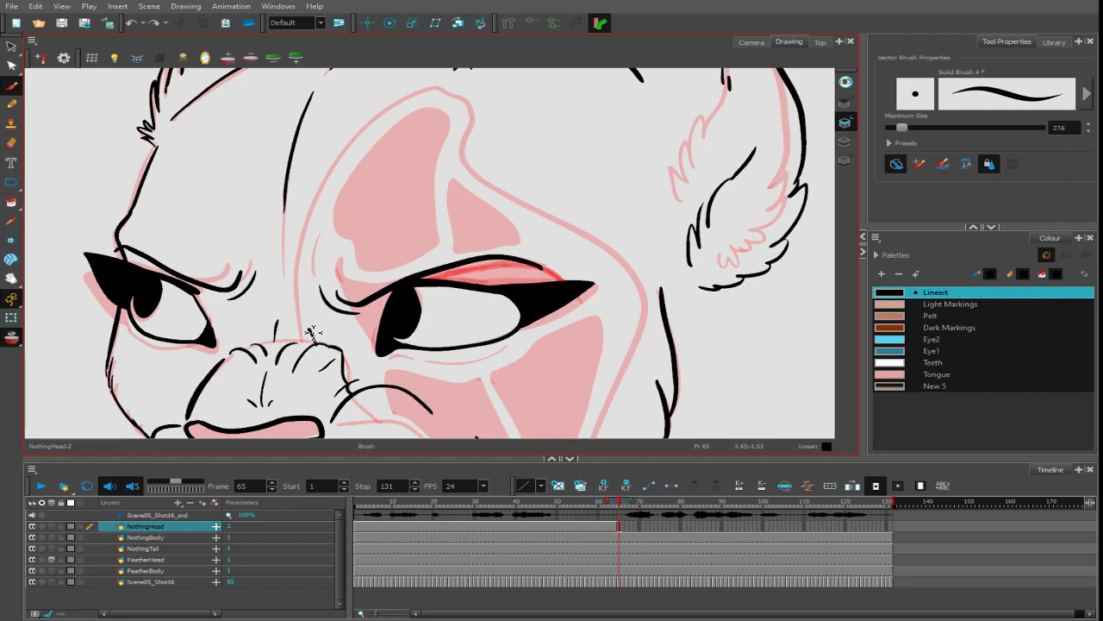
pyautogui.moveTo(312, 333)
pyautogui.mouseDown()
pyautogui.moveTo(359, 158)
pyautogui.moveTo(461, 157)
pyautogui.moveTo(467, 183)
pyautogui.mouseUp()
pyautogui.hotkey('ctrl', 'z')
pyautogui.moveTo(319, 345)
pyautogui.mouseDown()
pyautogui.moveTo(295, 231)
pyautogui.moveTo(431, 111)
pyautogui.moveTo(455, 186)
pyautogui.moveTo(591, 254)
pyautogui.moveTo(655, 315)
pyautogui.mouseUp()
pyautogui.moveTo(626, 387); pyautogui.dragTo(641, 265)
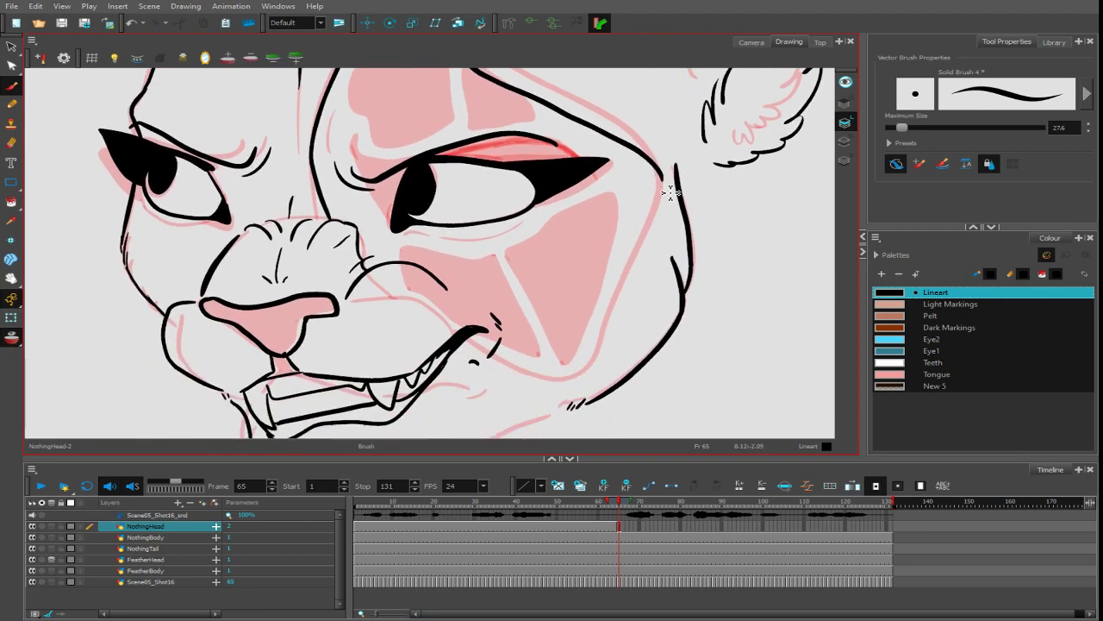
pyautogui.moveTo(671, 191)
pyautogui.mouseDown()
pyautogui.moveTo(595, 355)
pyautogui.moveTo(444, 290)
pyautogui.mouseUp()
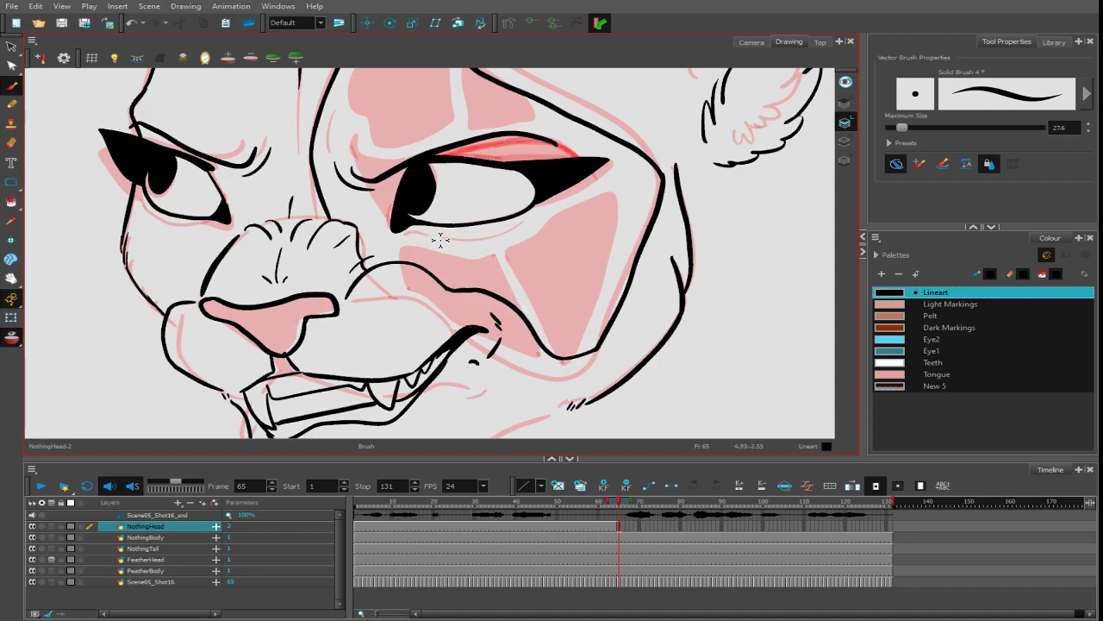
# - Ink a thin crease curve beneath the near eye and a small mark at its inner end
pyautogui.moveTo(431, 233); pyautogui.dragTo(531, 222)
pyautogui.hotkey('ctrl', 'z')
pyautogui.moveTo(432, 235); pyautogui.dragTo(529, 221)
pyautogui.hotkey('ctrl', 'z')
pyautogui.moveTo(434, 234); pyautogui.dragTo(526, 220)
pyautogui.moveTo(446, 289)
pyautogui.mouseDown()
pyautogui.moveTo(459, 316)
pyautogui.moveTo(450, 290)
pyautogui.mouseUp()
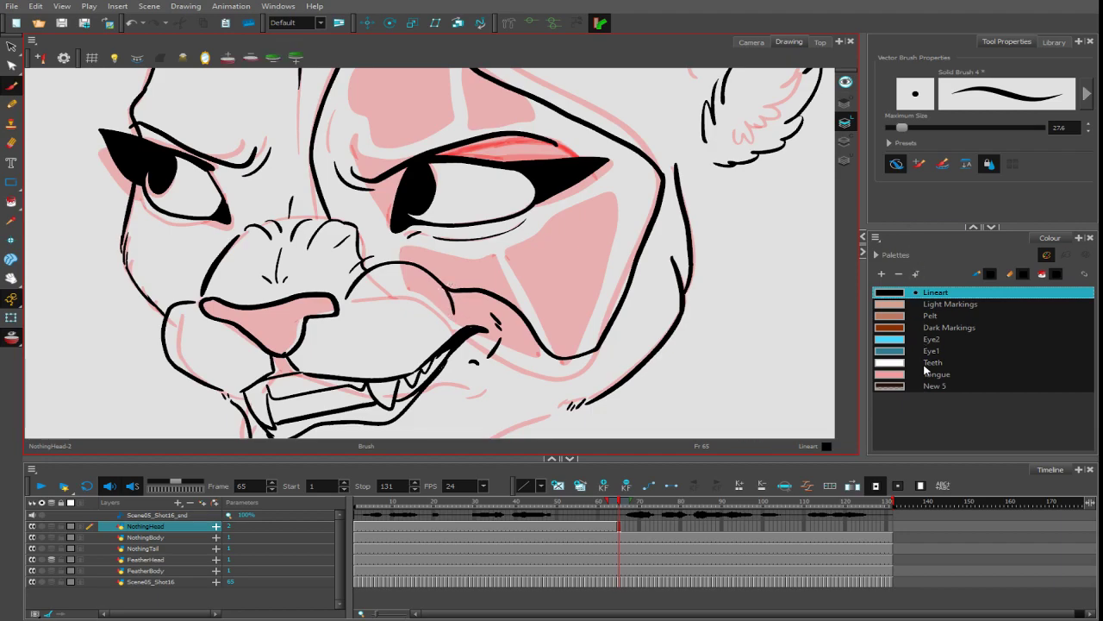
# - Switch to the NothingPallete palette and pick the Scar 2 colour
pyautogui.click(877, 255)
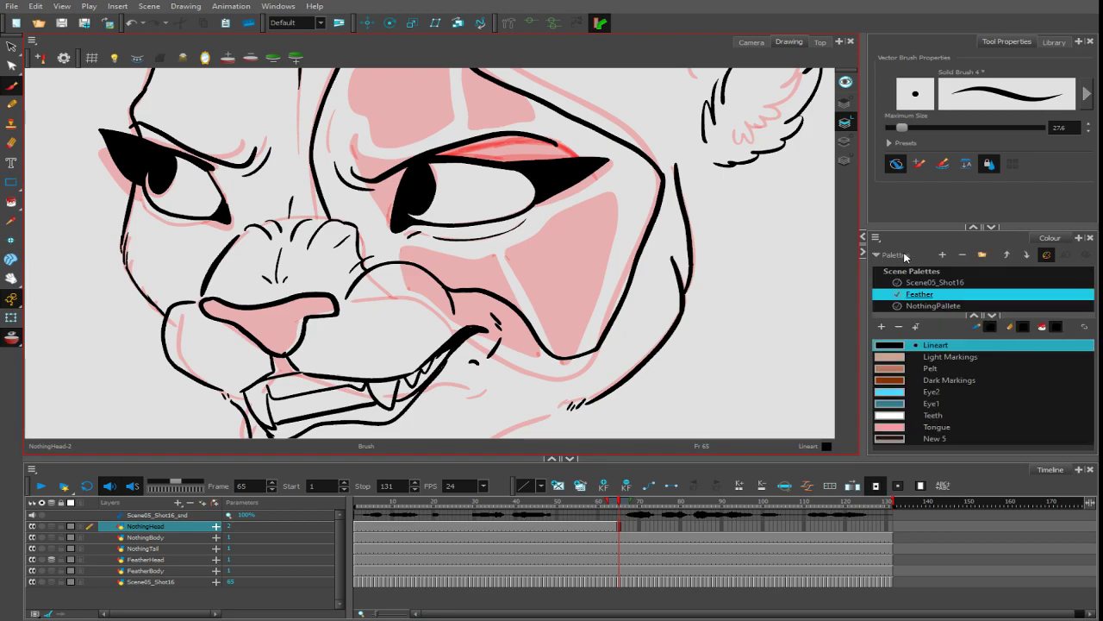
pyautogui.click(918, 305)
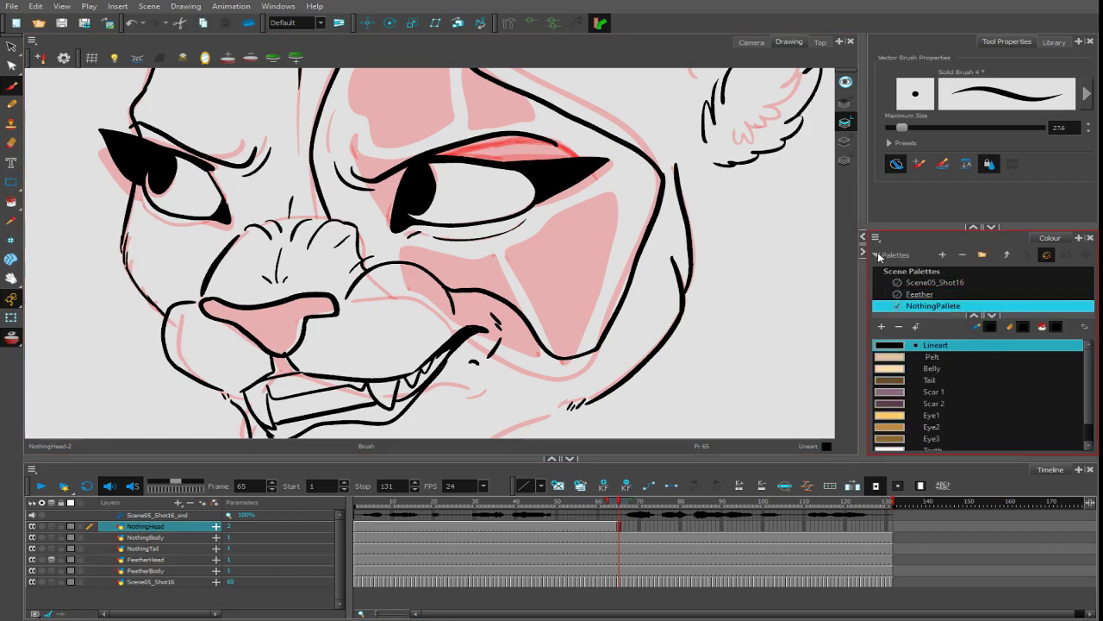
pyautogui.click(877, 256)
pyautogui.click(913, 349)
pyautogui.click(922, 337)
pyautogui.click(889, 348)
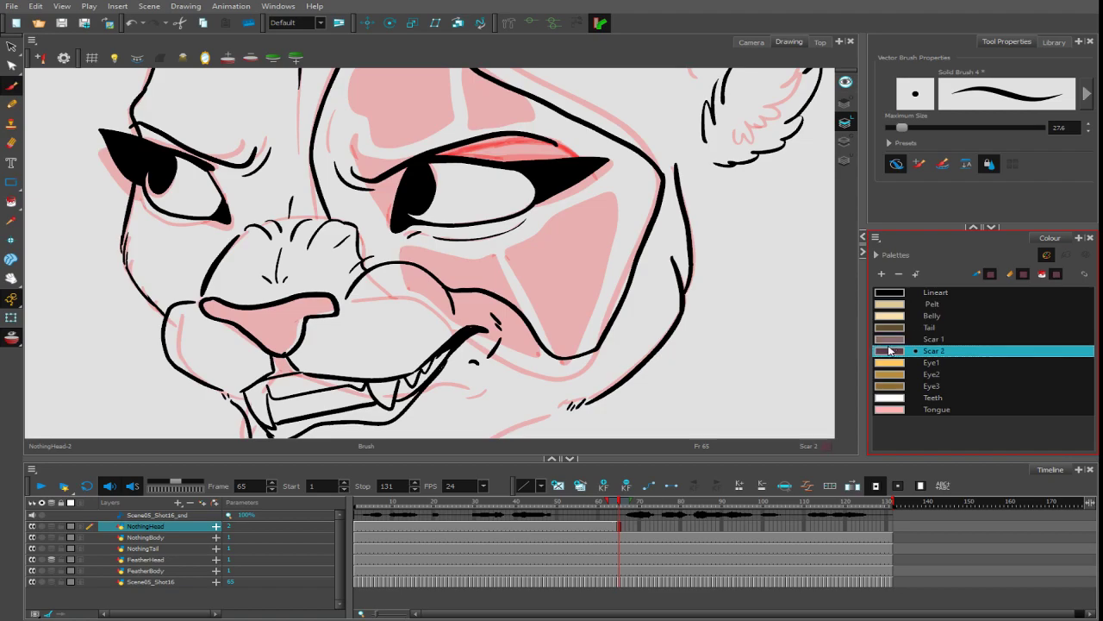
# - Outline the two scar patches below the near eye in Scar 2, a large one on the cheek and a narrow one beside the muzzle
pyautogui.moveTo(646, 271); pyautogui.dragTo(659, 285)
pyautogui.scroll(2, 442, 291)
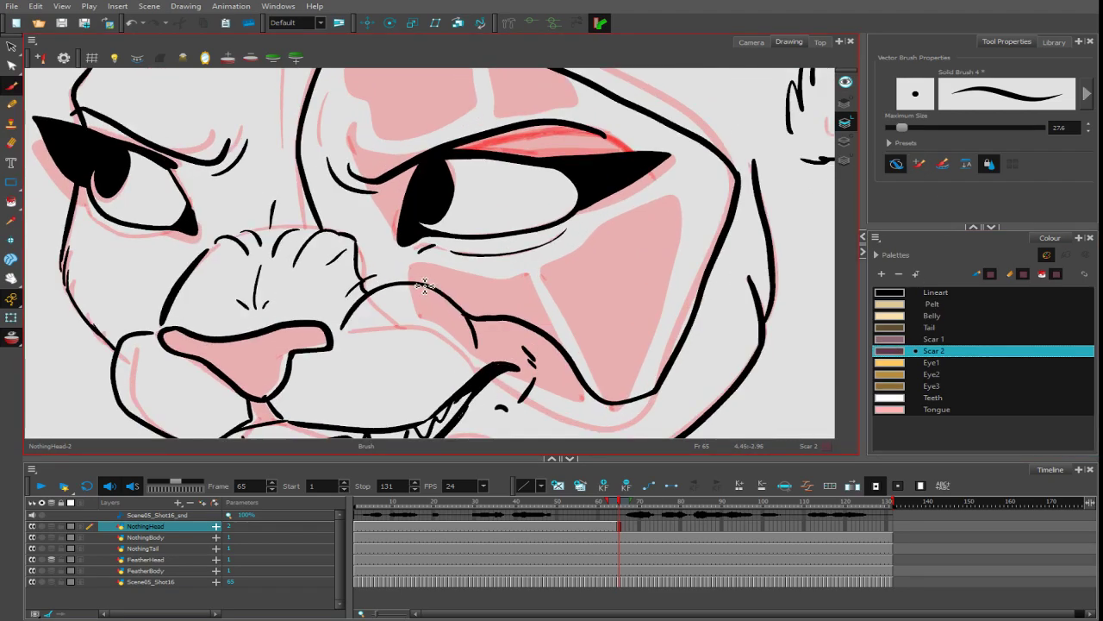
pyautogui.moveTo(466, 277); pyautogui.dragTo(529, 278)
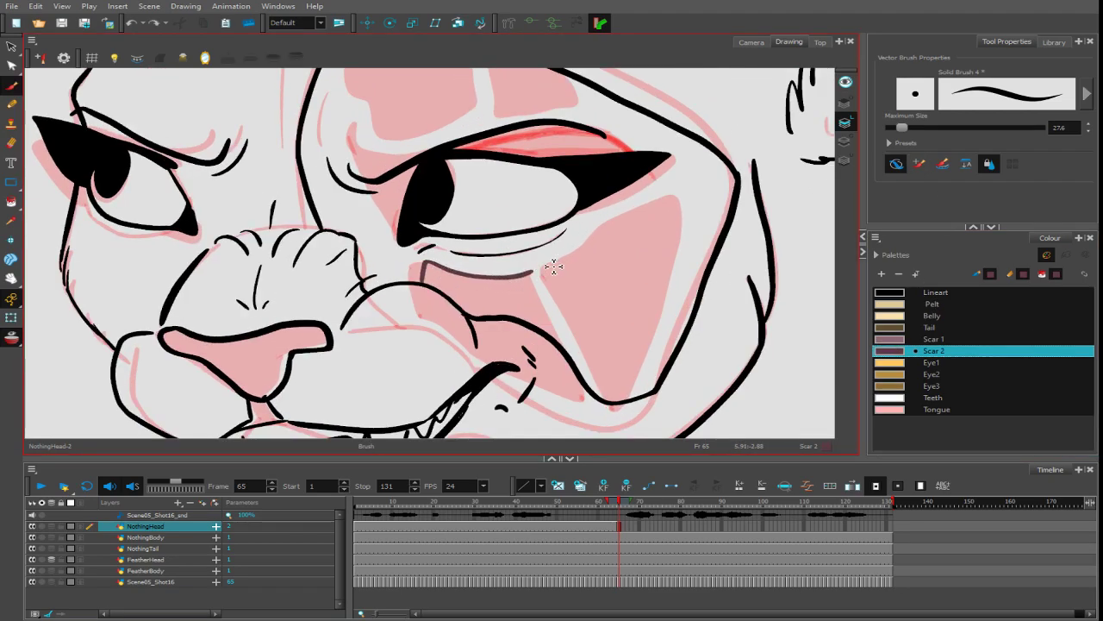
pyautogui.hotkey('ctrl', 'z')
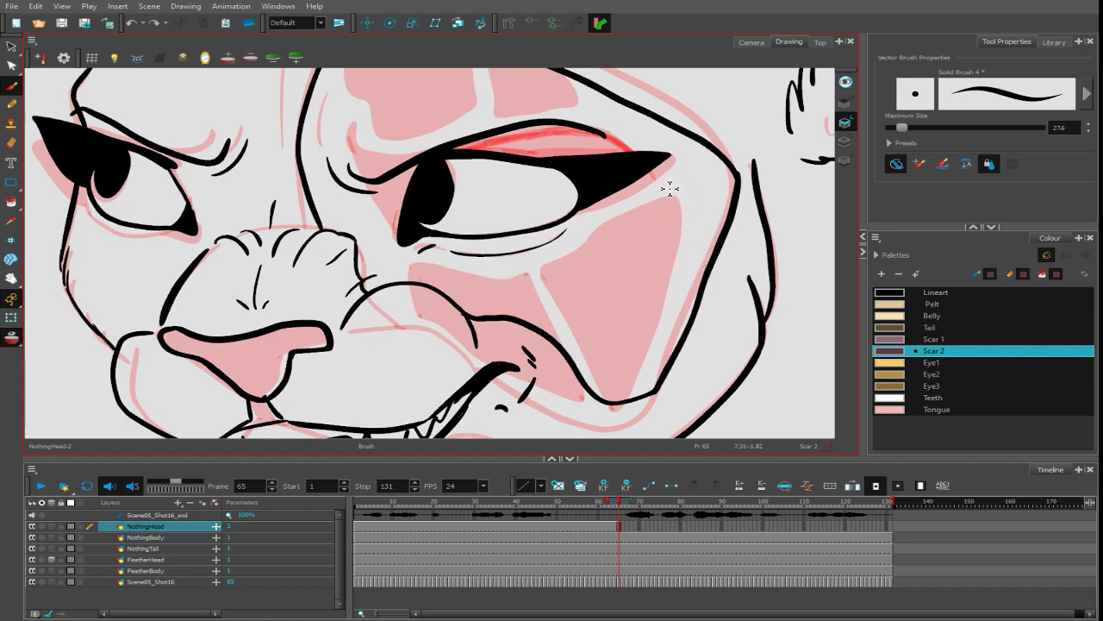
pyautogui.moveTo(662, 190)
pyautogui.mouseDown()
pyautogui.moveTo(547, 277)
pyautogui.moveTo(571, 318)
pyautogui.mouseUp()
pyautogui.hotkey('ctrl', 'z')
pyautogui.moveTo(679, 196)
pyautogui.mouseDown()
pyautogui.moveTo(595, 237)
pyautogui.moveTo(549, 275)
pyautogui.moveTo(618, 395)
pyautogui.moveTo(649, 390)
pyautogui.moveTo(663, 351)
pyautogui.moveTo(655, 380)
pyautogui.moveTo(707, 197)
pyautogui.mouseUp()
pyautogui.hotkey('ctrl', 'z')
pyautogui.moveTo(652, 381)
pyautogui.mouseDown()
pyautogui.moveTo(715, 207)
pyautogui.moveTo(646, 207)
pyautogui.mouseUp()
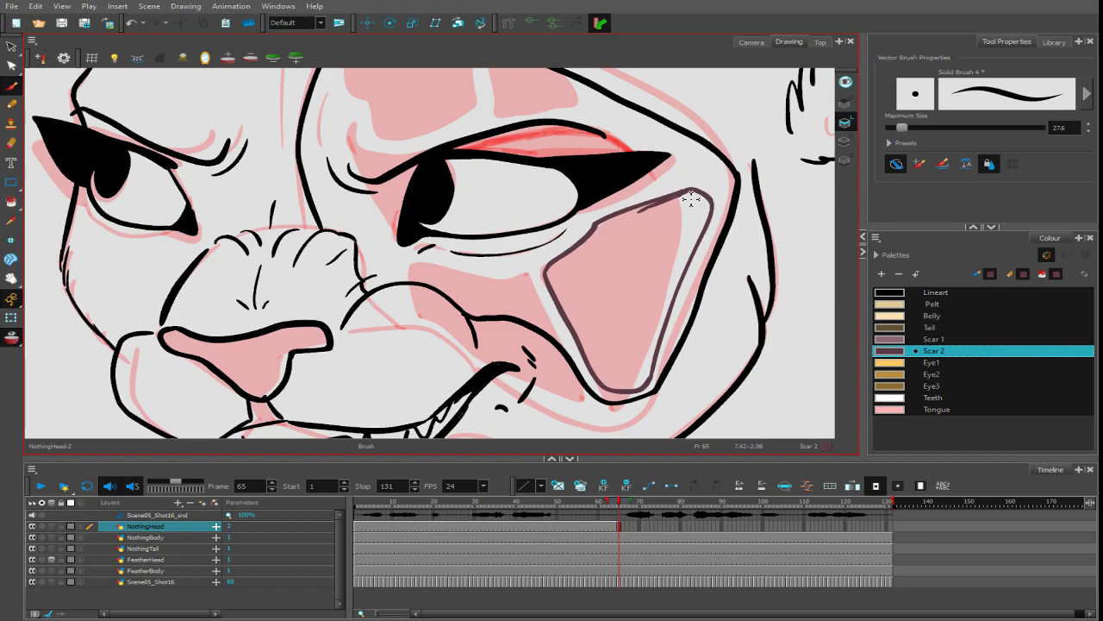
pyautogui.moveTo(555, 325)
pyautogui.mouseDown()
pyautogui.moveTo(536, 281)
pyautogui.moveTo(434, 267)
pyautogui.moveTo(491, 304)
pyautogui.moveTo(529, 308)
pyautogui.moveTo(558, 335)
pyautogui.mouseUp()
pyautogui.moveTo(630, 215)
pyautogui.mouseDown()
pyautogui.moveTo(645, 276)
pyautogui.moveTo(691, 288)
pyautogui.mouseUp()
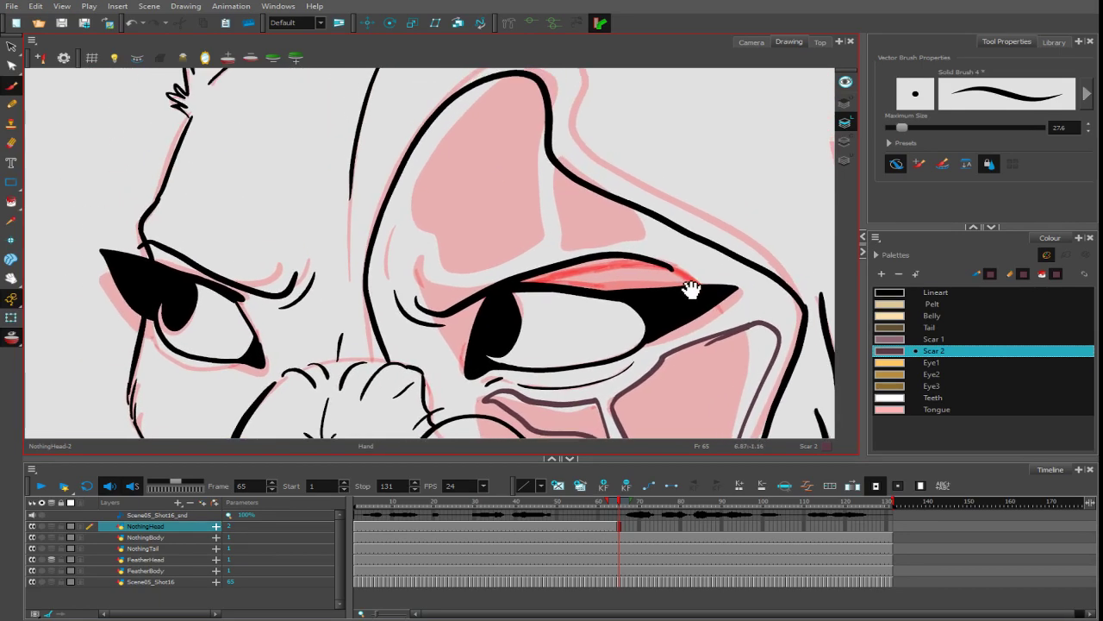
# - Close off the scar areas at the near eye's inner corner and above its upper lid with short Scar 2 lines
pyautogui.moveTo(441, 318); pyautogui.dragTo(468, 364)
pyautogui.hotkey('ctrl', 'z')
pyautogui.moveTo(430, 314); pyautogui.dragTo(440, 326)
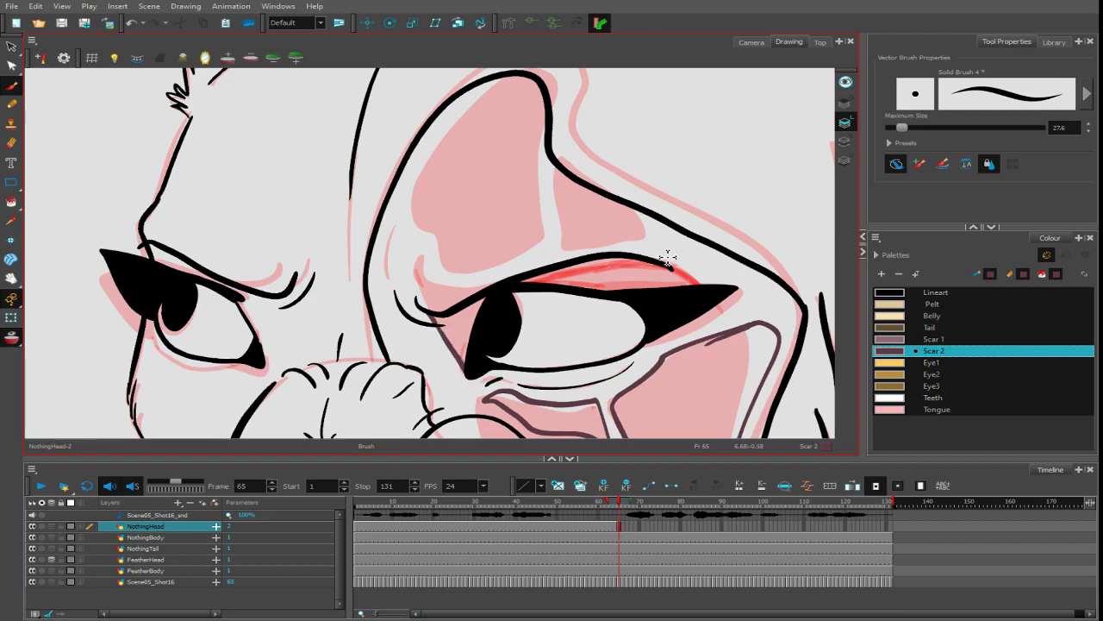
pyautogui.hotkey('alt', 's')
pyautogui.hotkey('alt', 'b')
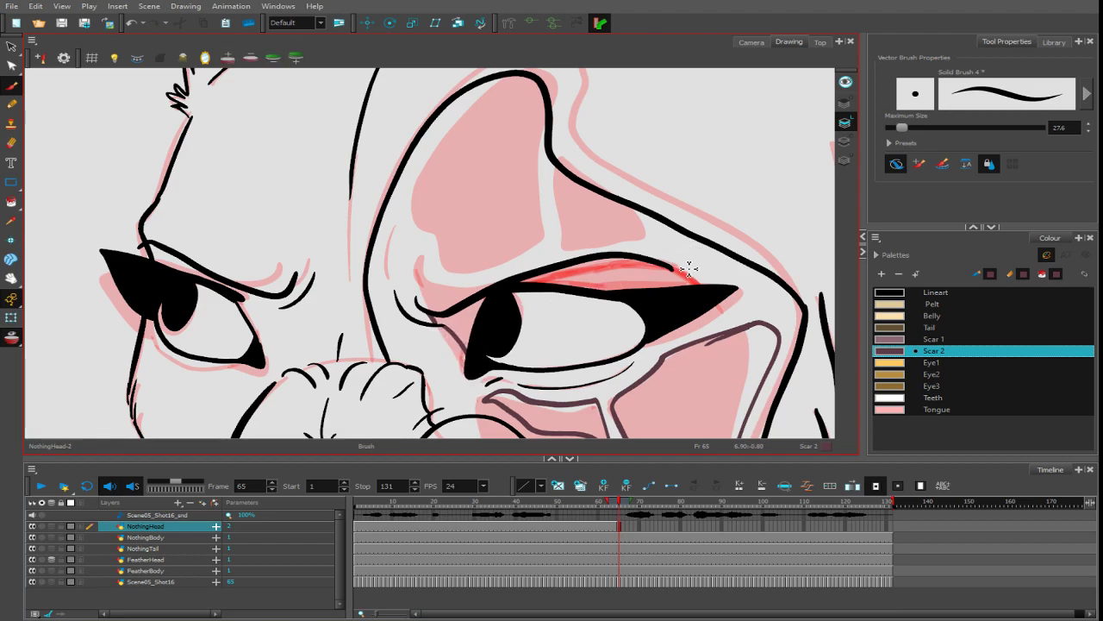
pyautogui.moveTo(670, 268)
pyautogui.mouseDown()
pyautogui.moveTo(698, 295)
pyautogui.moveTo(726, 279)
pyautogui.moveTo(670, 269)
pyautogui.moveTo(724, 303)
pyautogui.mouseUp()
pyautogui.hotkey('ctrl', 'z')
pyautogui.moveTo(662, 265); pyautogui.dragTo(719, 301)
# - Outline the two scar patches above the near brow in Scar 2, a tall rounded one and a small triangular one
pyautogui.moveTo(410, 289)
pyautogui.mouseDown()
pyautogui.moveTo(410, 236)
pyautogui.moveTo(441, 155)
pyautogui.moveTo(484, 102)
pyautogui.moveTo(520, 91)
pyautogui.moveTo(531, 116)
pyautogui.moveTo(515, 188)
pyautogui.moveTo(522, 253)
pyautogui.moveTo(448, 288)
pyautogui.moveTo(420, 284)
pyautogui.mouseUp()
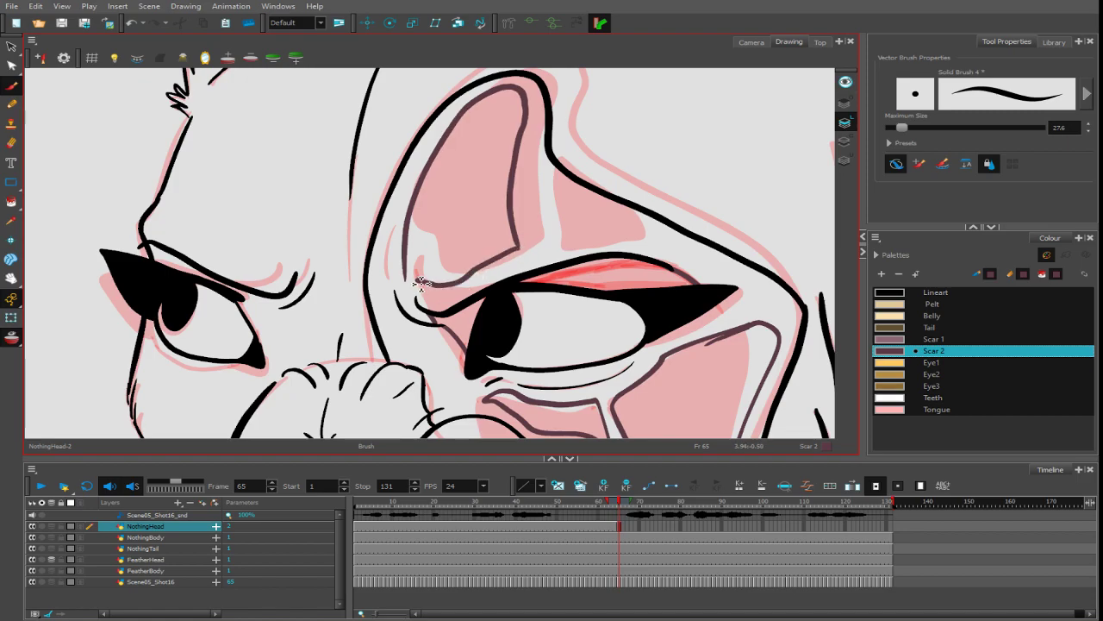
pyautogui.moveTo(543, 243); pyautogui.dragTo(535, 170)
pyautogui.moveTo(586, 130)
pyautogui.mouseDown()
pyautogui.moveTo(626, 49)
pyautogui.moveTo(389, 126)
pyautogui.moveTo(396, 249)
pyautogui.mouseUp()
pyautogui.moveTo(290, 376)
pyautogui.mouseDown()
pyautogui.moveTo(274, 219)
pyautogui.moveTo(273, 277)
pyautogui.moveTo(268, 269)
pyautogui.moveTo(347, 324)
pyautogui.mouseUp()
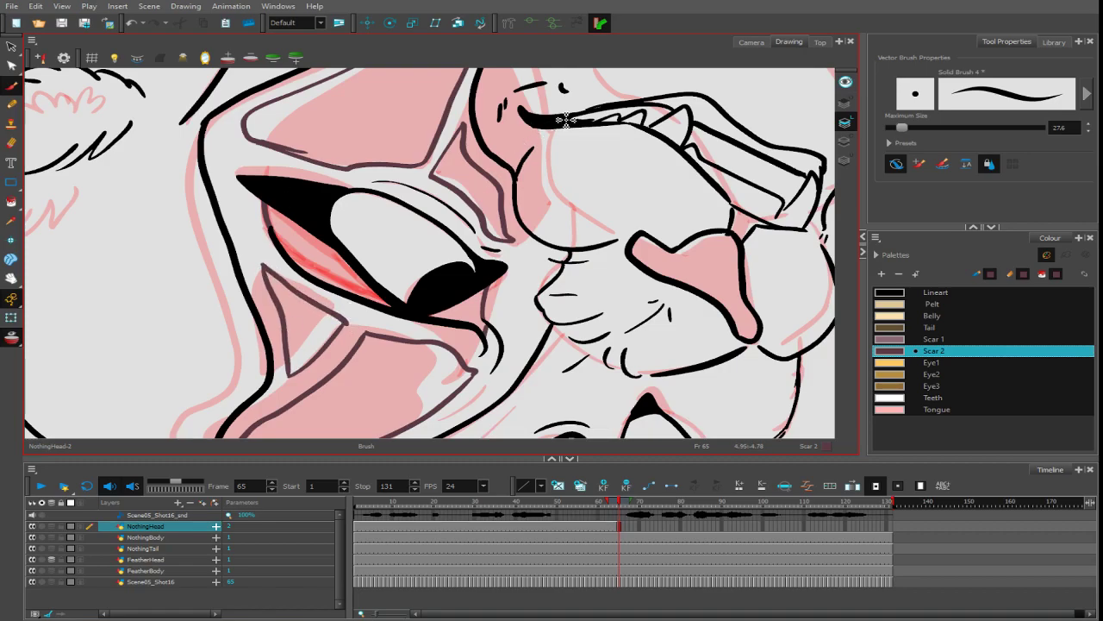
pyautogui.moveTo(567, 120); pyautogui.dragTo(333, 417)
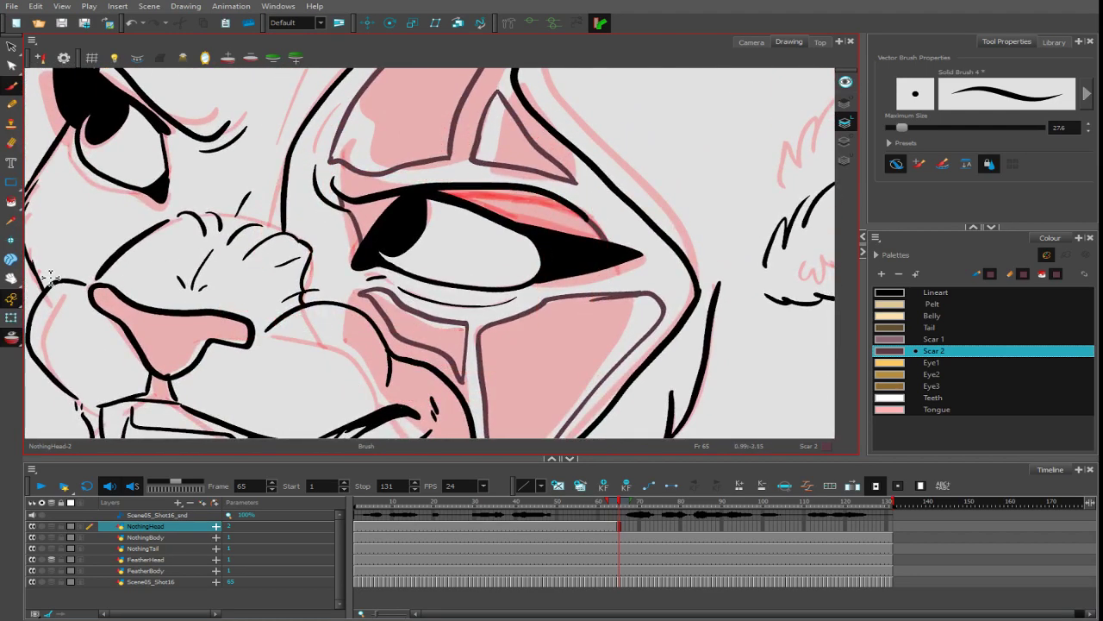
# - Fill the brow, eye-corner, eyelid, cheek and under-eye scar patches with Scar 2
pyautogui.hotkey('alt', 'i')
pyautogui.click(422, 121)
pyautogui.click(494, 143)
pyautogui.click(384, 210)
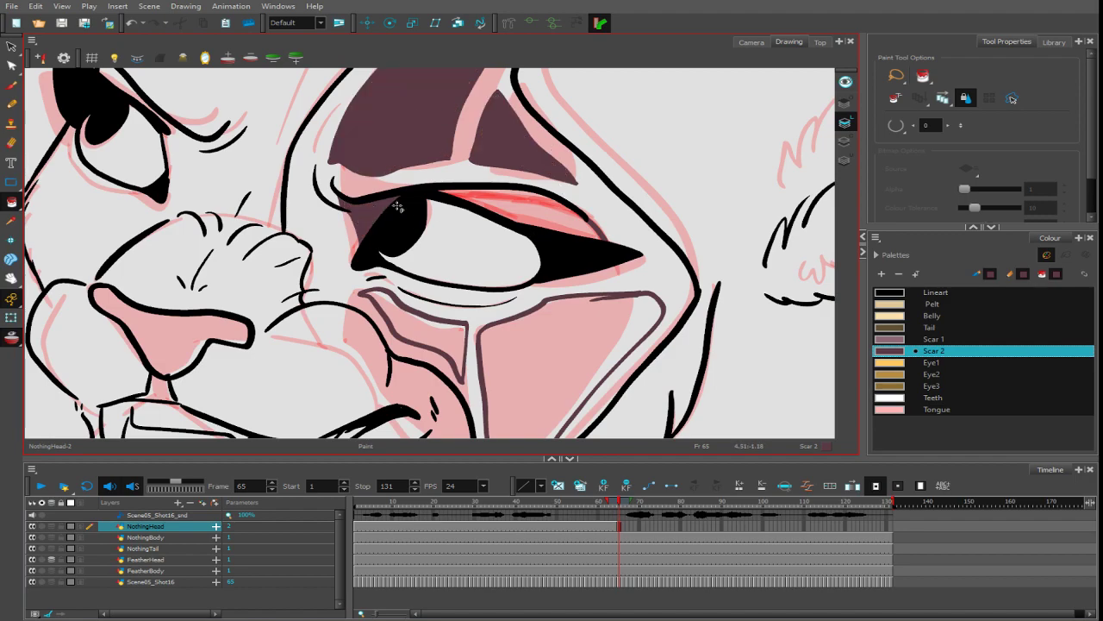
pyautogui.click(506, 200)
pyautogui.click(562, 313)
pyautogui.click(447, 334)
# - Fill the nose with the Lineart colour
pyautogui.press('1')
pyautogui.press('1')
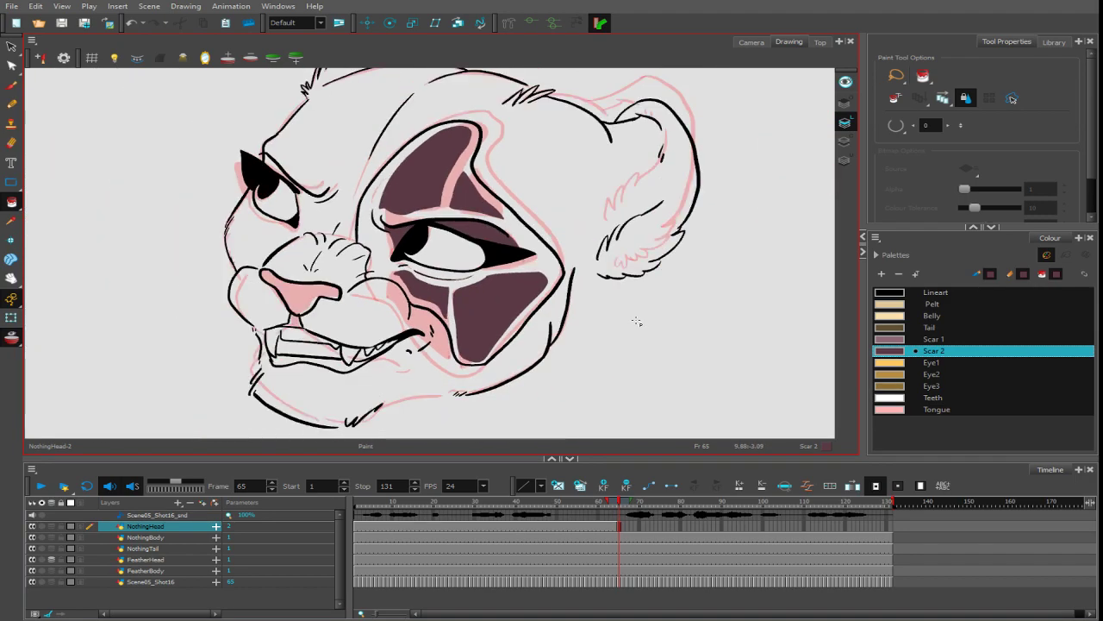
pyautogui.moveTo(638, 322); pyautogui.dragTo(635, 274)
pyautogui.click(928, 293)
pyautogui.click(326, 336)
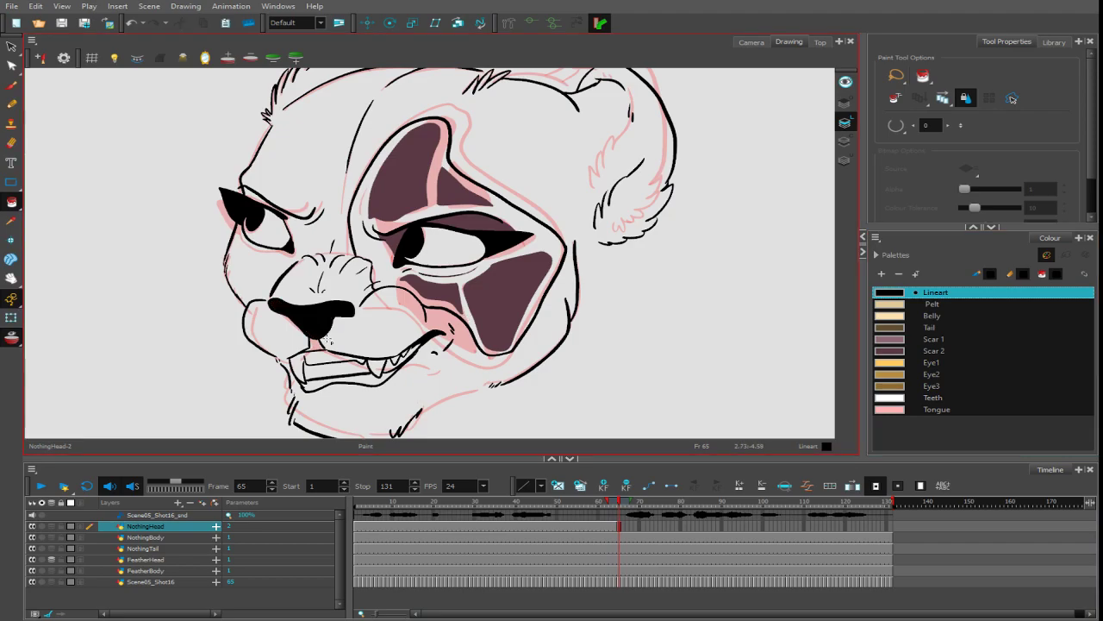
# - Fill the philtrum below the nose and the lower lip with the Lineart colour
pyautogui.click(12, 85)
pyautogui.moveTo(542, 340); pyautogui.dragTo(545, 225)
pyautogui.scroll(3, 480, 396)
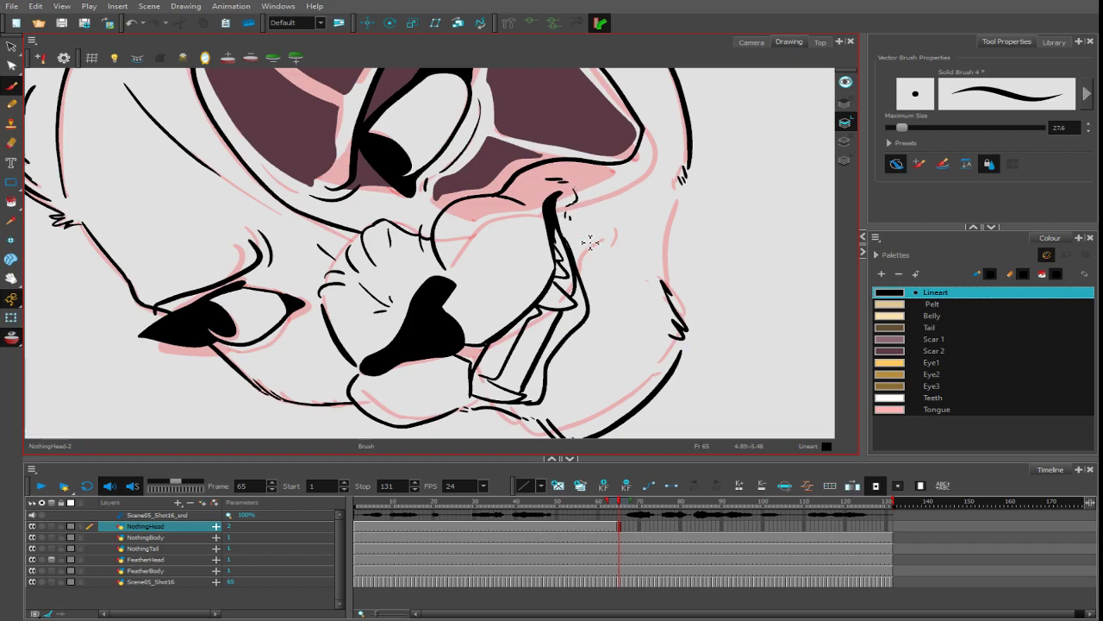
pyautogui.click(12, 202)
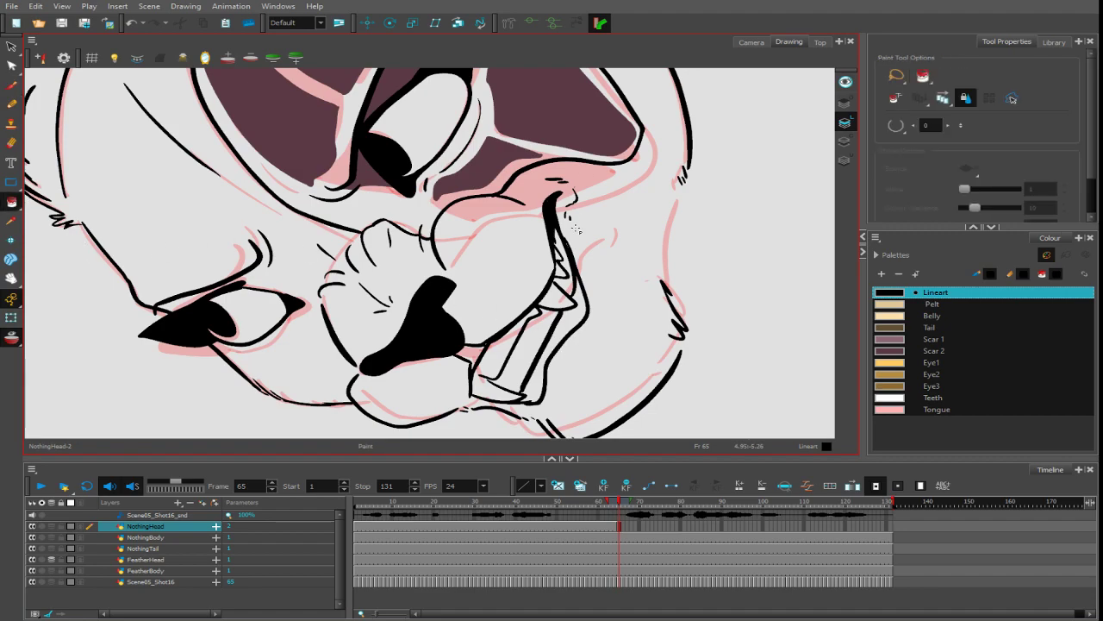
pyautogui.click(471, 348)
pyautogui.click(551, 348)
pyautogui.moveTo(659, 198); pyautogui.dragTo(628, 401)
pyautogui.click(12, 47)
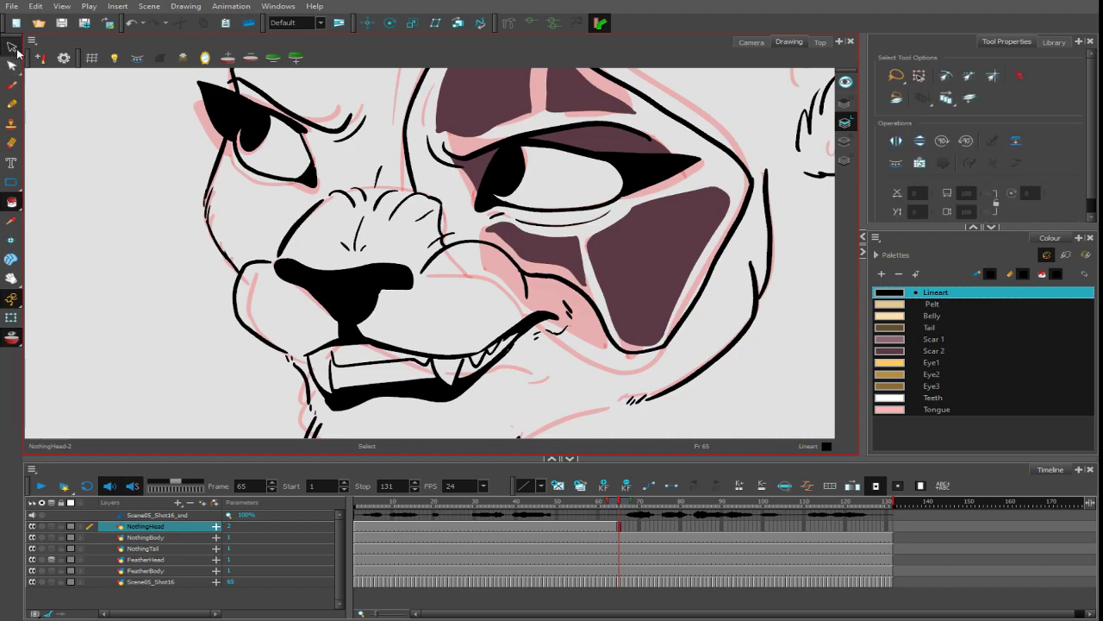
pyautogui.moveTo(559, 305)
pyautogui.mouseDown()
pyautogui.moveTo(536, 354)
pyautogui.moveTo(571, 312)
pyautogui.mouseUp()
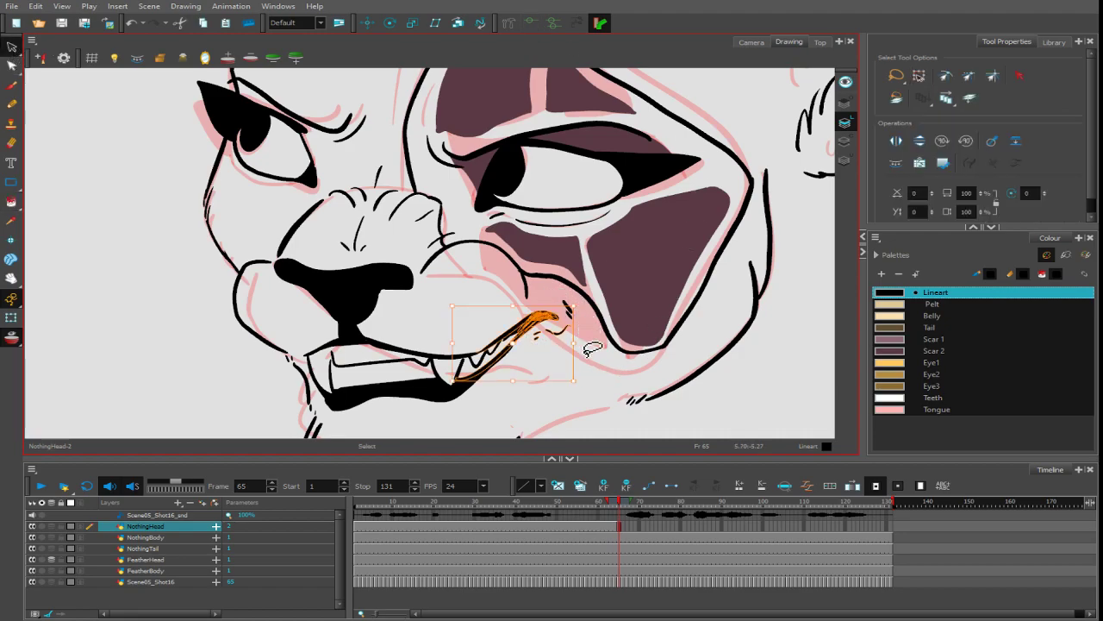
pyautogui.keyDown('shift'); pyautogui.click(569, 314); pyautogui.keyUp('shift')
pyautogui.moveTo(578, 349); pyautogui.dragTo(582, 369)
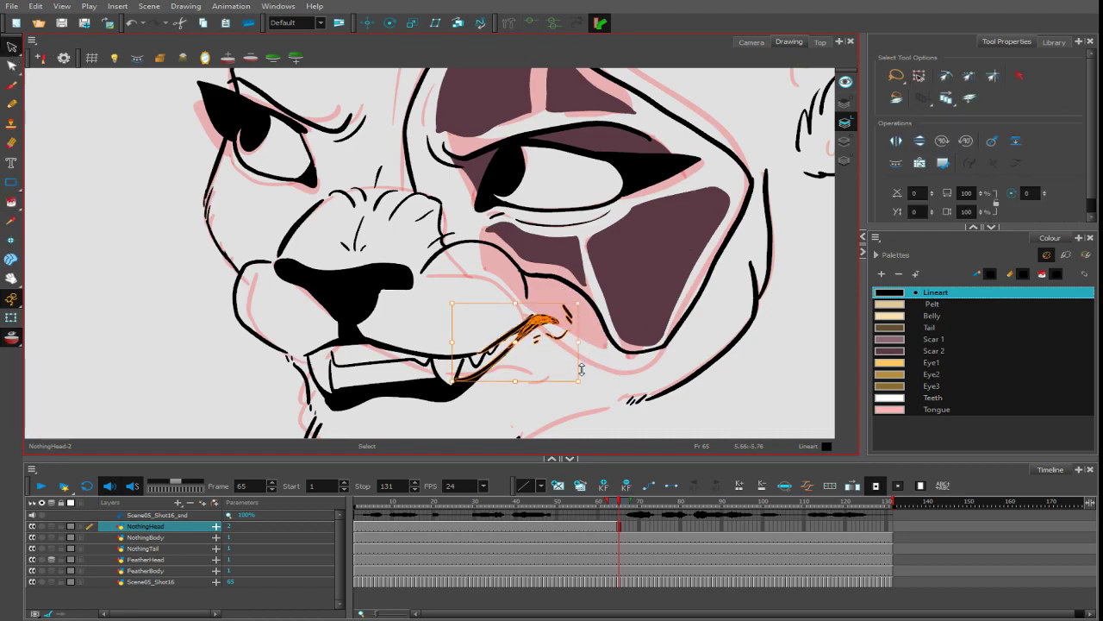
pyautogui.click(605, 374)
pyautogui.hotkey('ctrl', 'z')
pyautogui.hotkey('ctrl', 'z')
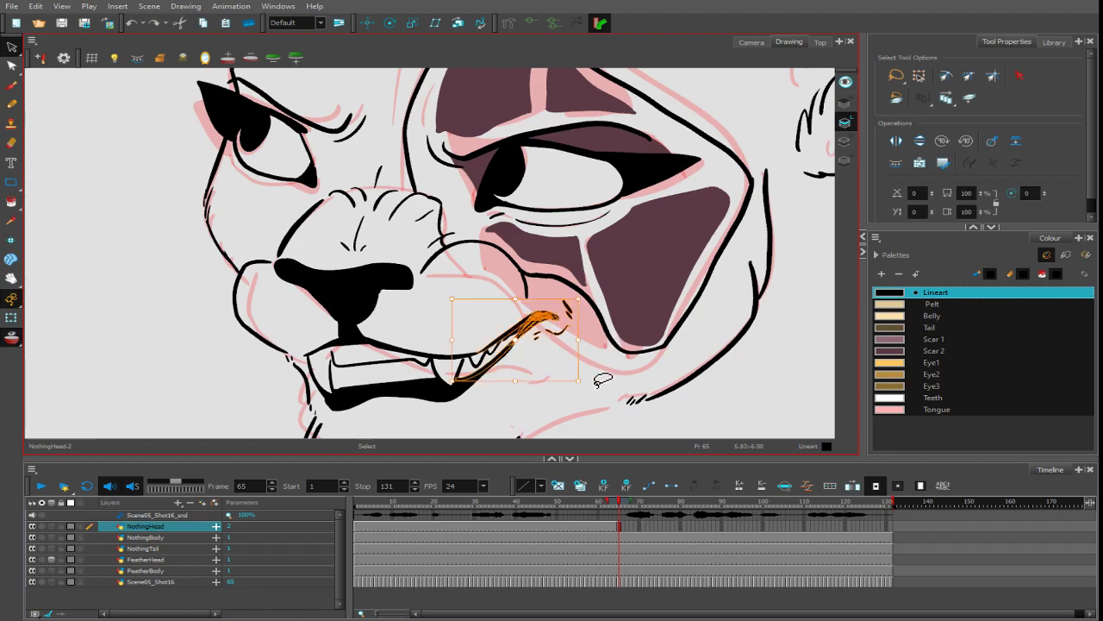
pyautogui.click(602, 381)
pyautogui.scroll(-5, 604, 383)
pyautogui.scroll(3, 601, 365)
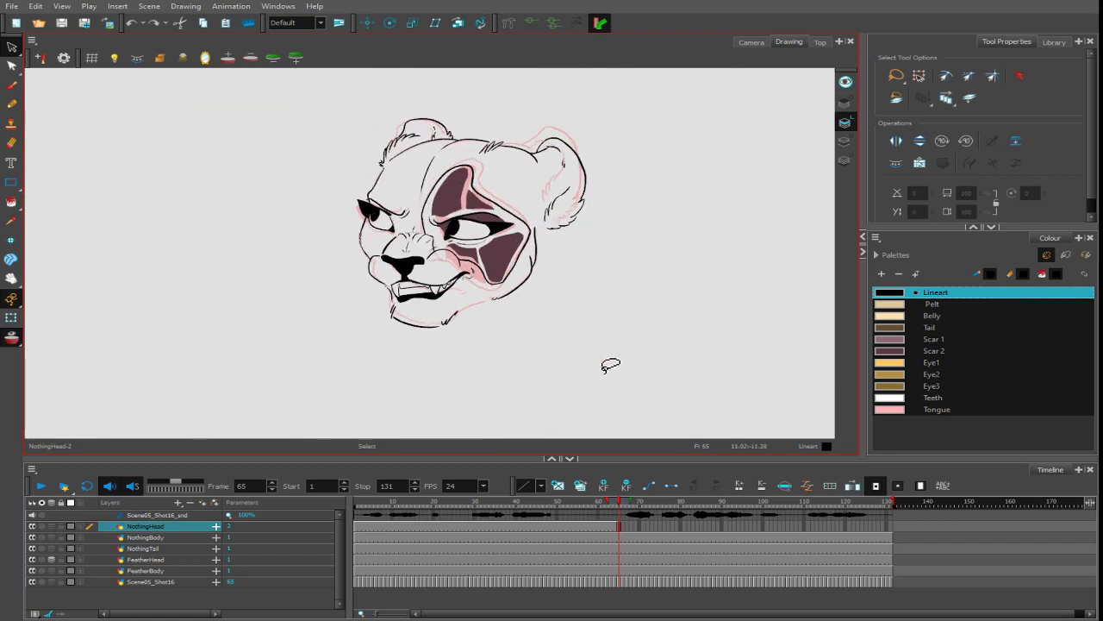
pyautogui.scroll(1, 610, 365)
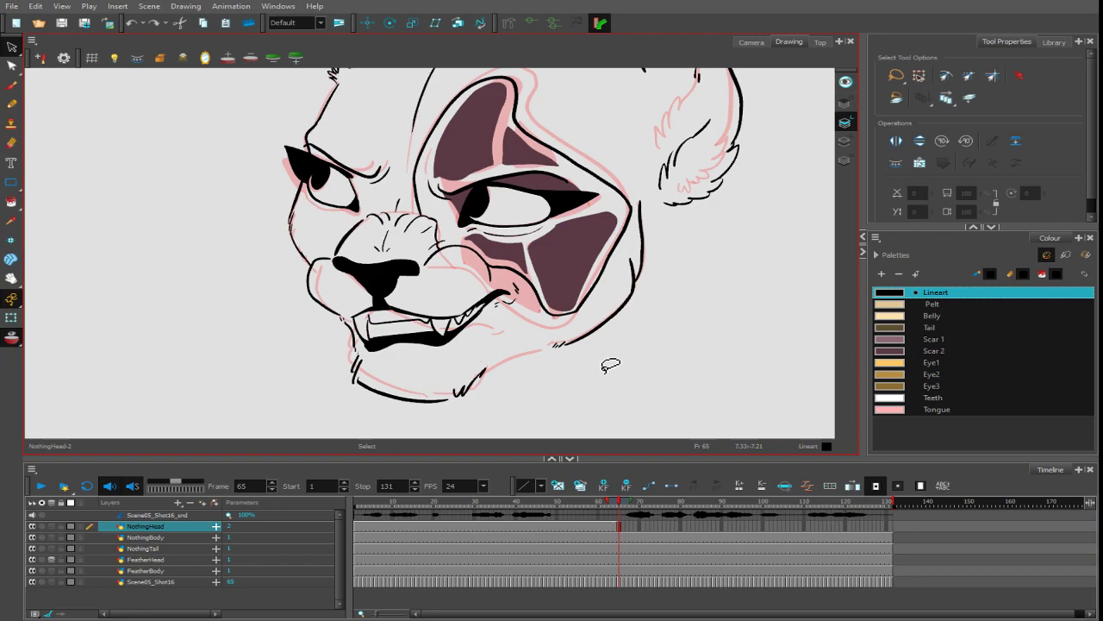
pyautogui.click(11, 85)
pyautogui.scroll(2, 260, 254)
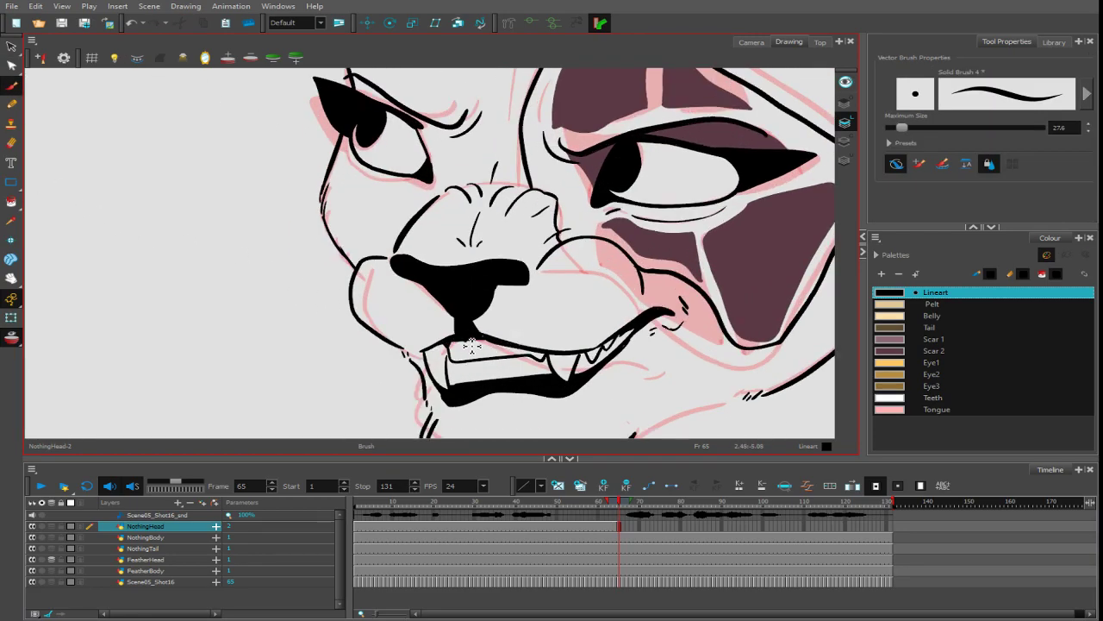
pyautogui.scroll(-5, 504, 320)
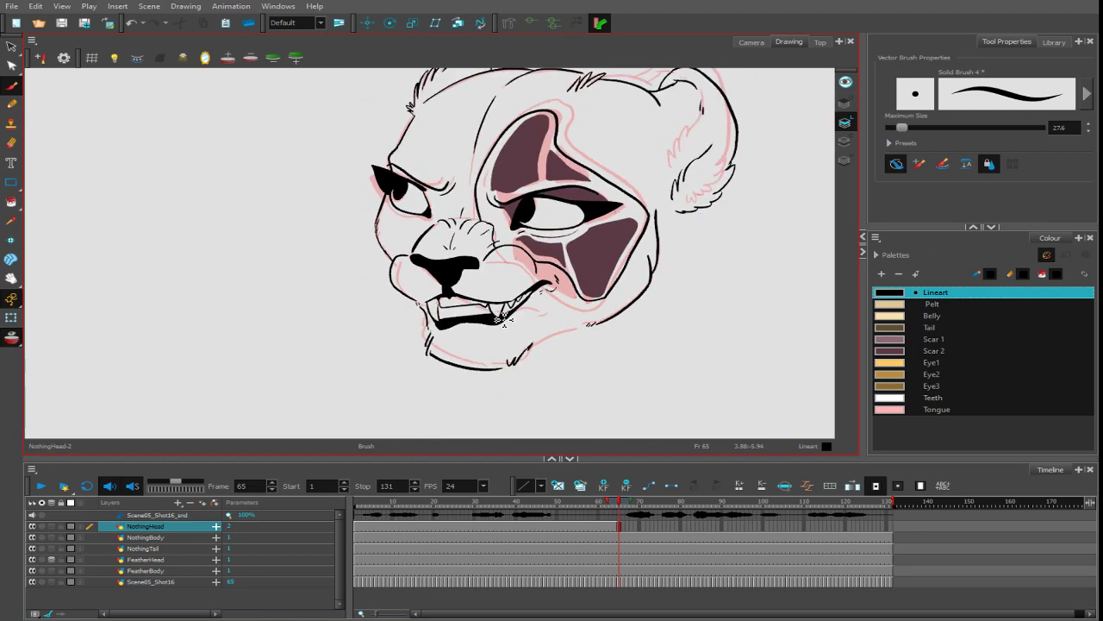
pyautogui.scroll(2, 504, 320)
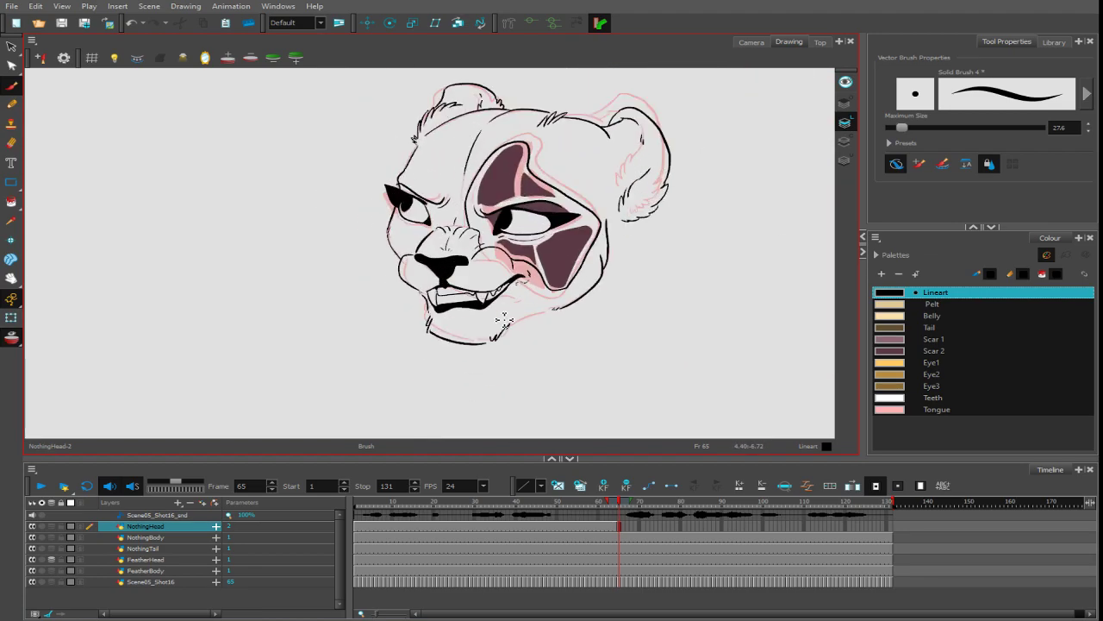
# - Extend the new head drawing's exposure to frame 131 and clear the NothingHead cell at frame 63
pyautogui.doubleClick(848, 526)
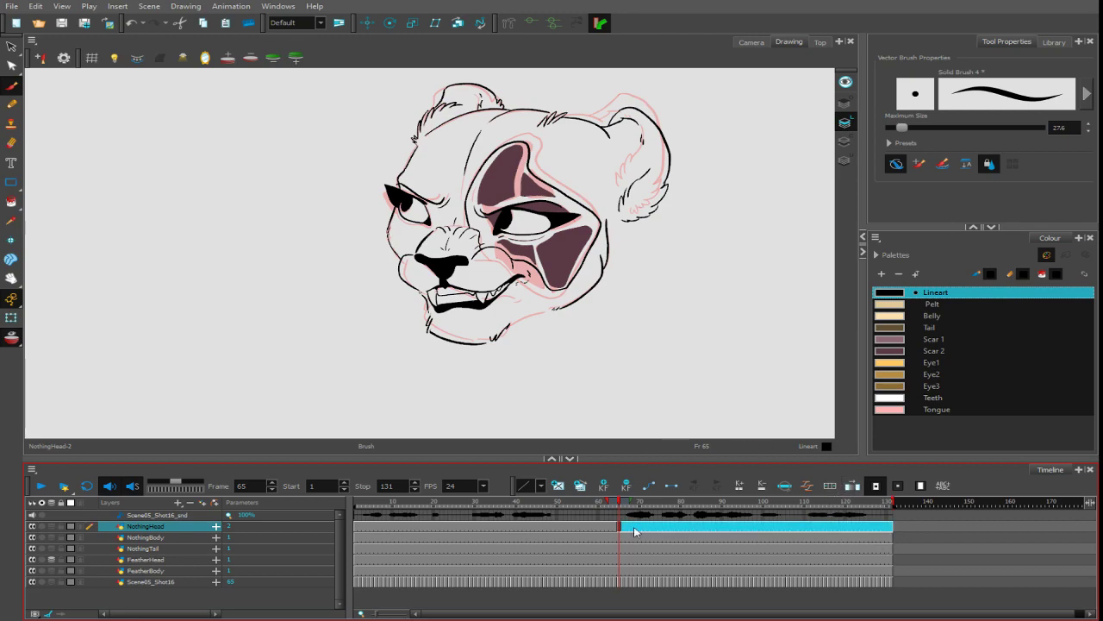
pyautogui.press('Delete')
pyautogui.click(612, 527)
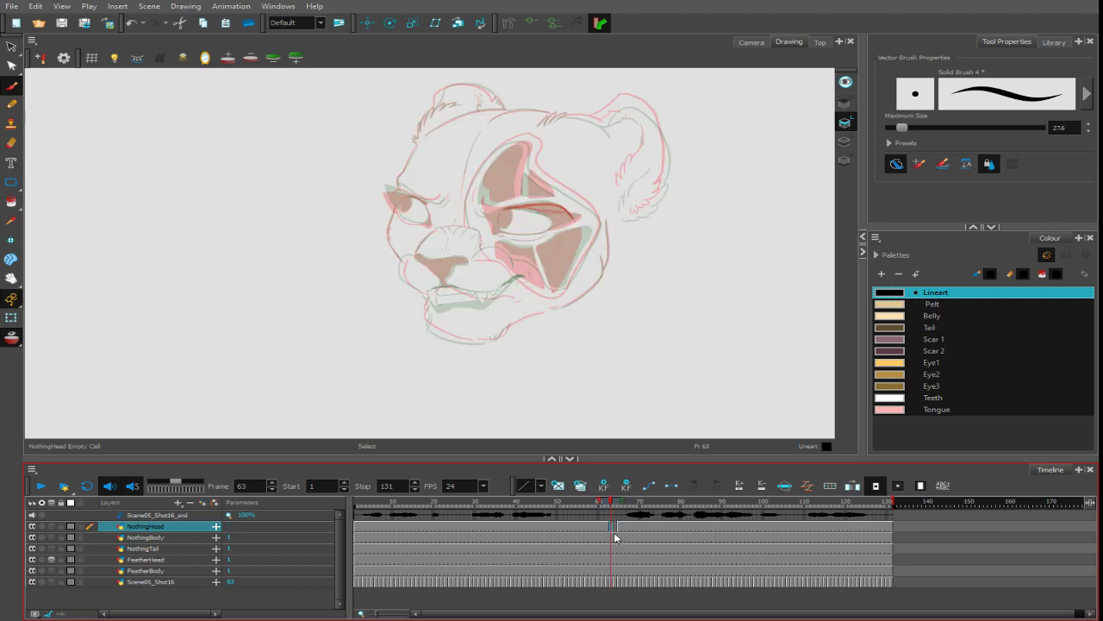
# - Copy the whole head artwork from frame 61 into the empty NothingHead cell at frame 64
pyautogui.click(602, 515)
pyautogui.click(12, 46)
pyautogui.moveTo(333, 320)
pyautogui.mouseDown()
pyautogui.moveTo(751, 198)
pyautogui.moveTo(745, 259)
pyautogui.mouseUp()
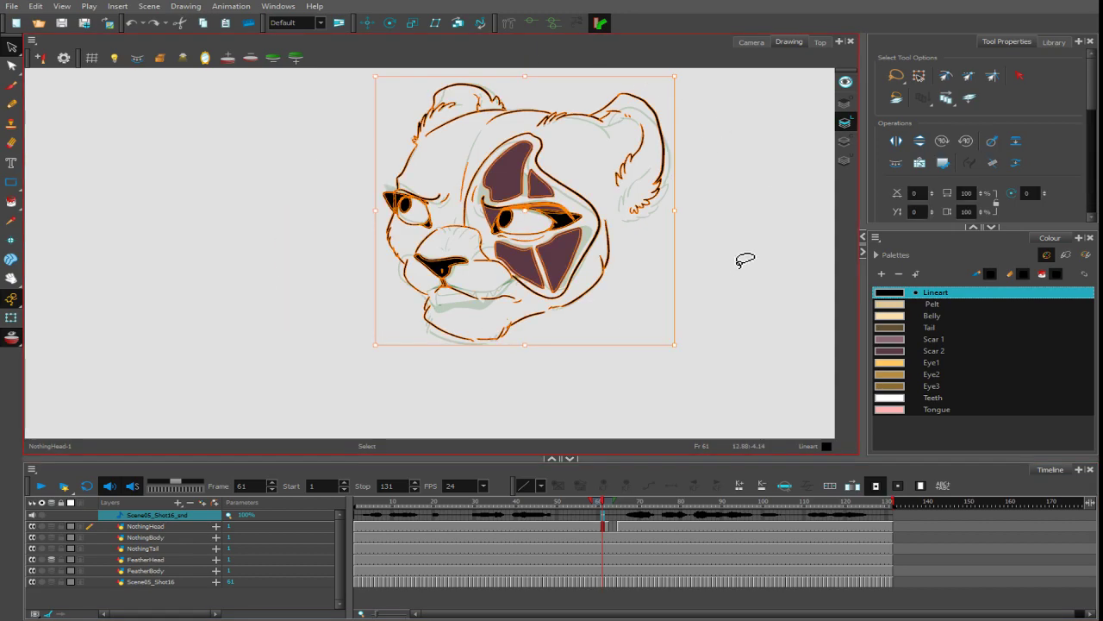
pyautogui.click(610, 527)
pyautogui.click(614, 528)
pyautogui.press(',')
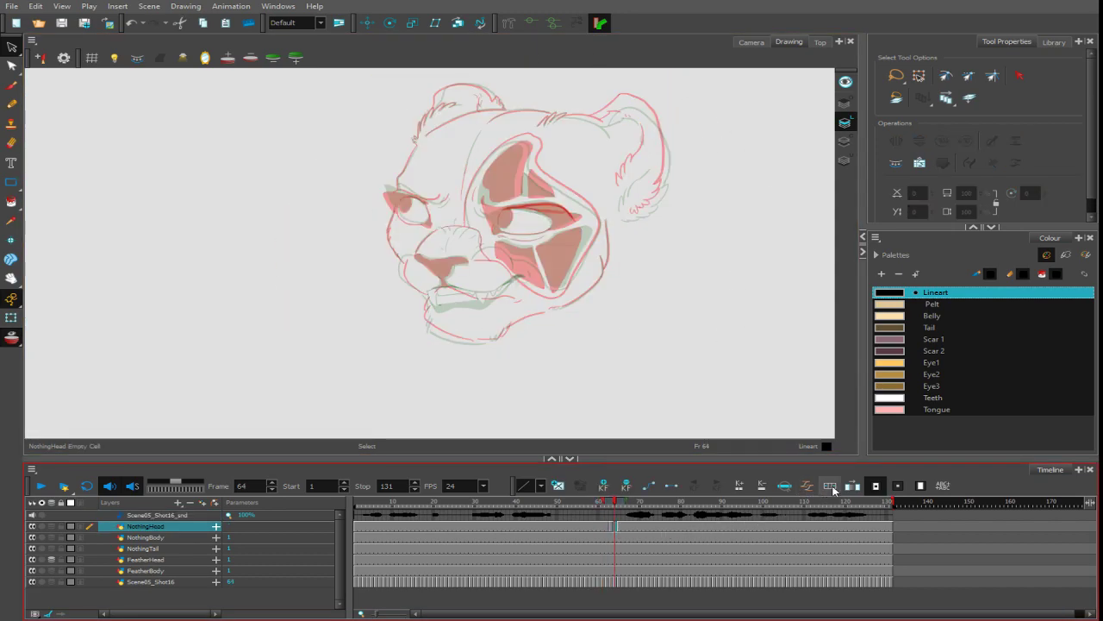
pyautogui.press('.')
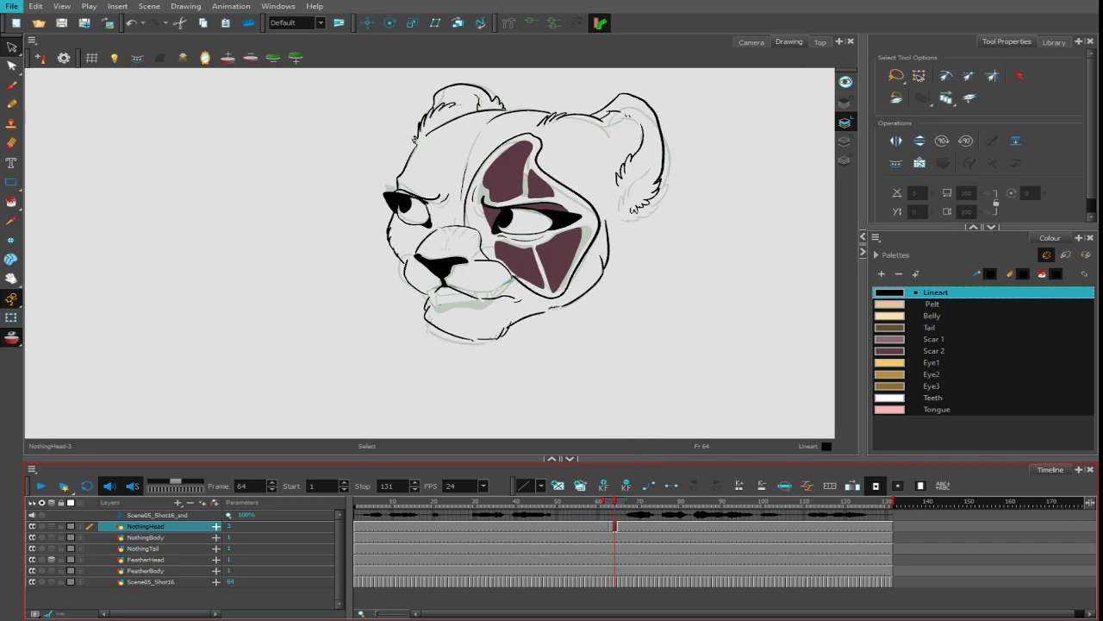
# - Delete the copied head artwork from the NothingHead drawing at frame 63 and activate the Brush tool
pyautogui.click(683, 504)
pyautogui.click(611, 528)
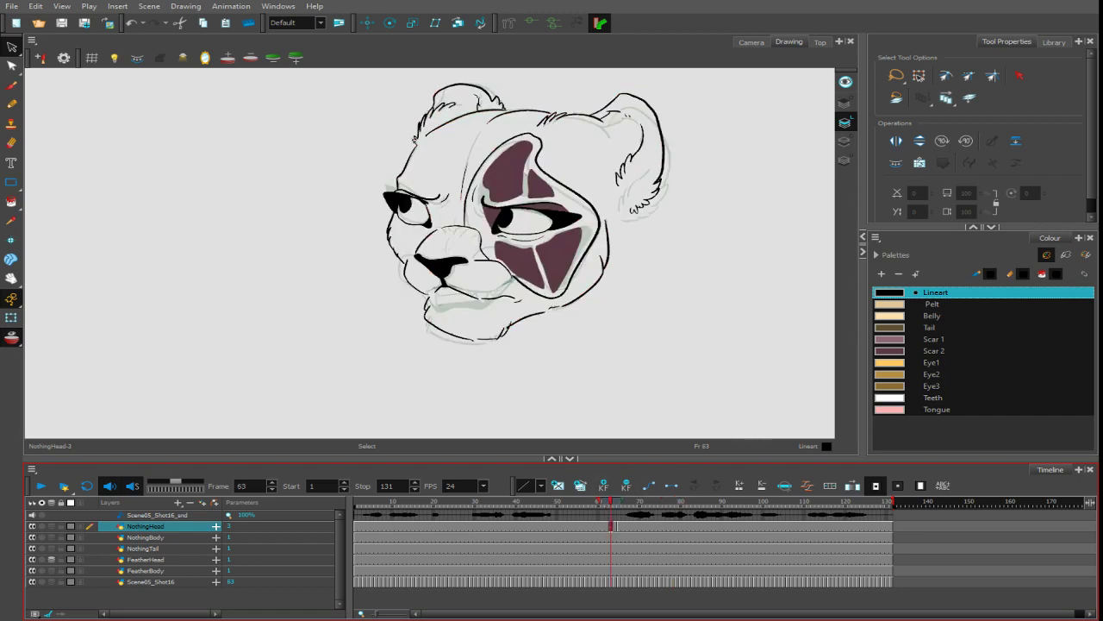
pyautogui.moveTo(222, 263); pyautogui.dragTo(207, 302)
pyautogui.press('Delete')
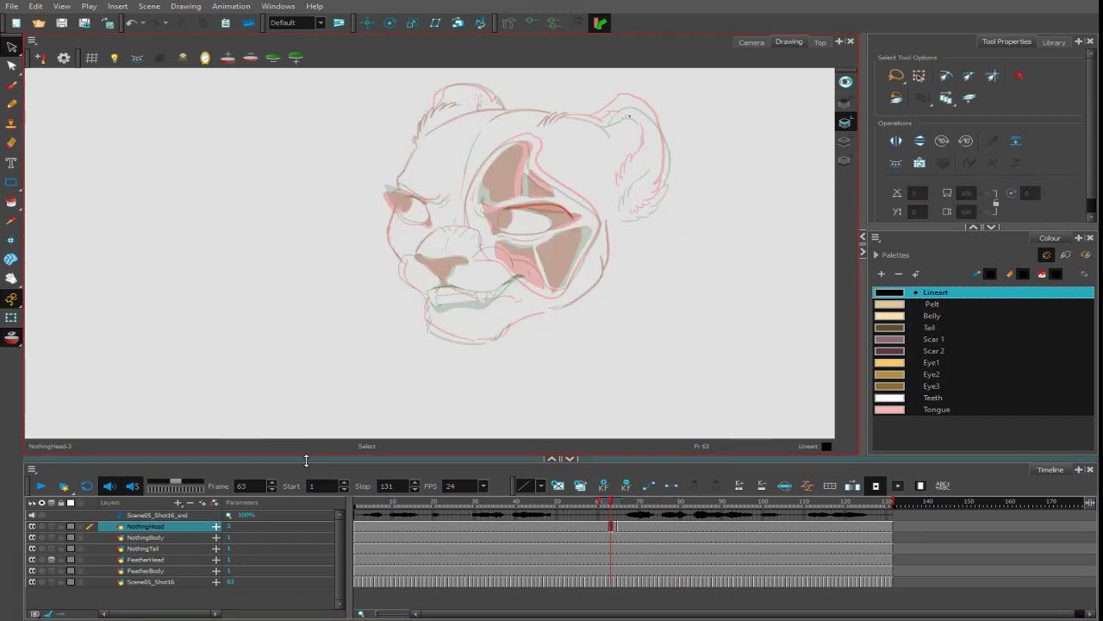
pyautogui.click(11, 87)
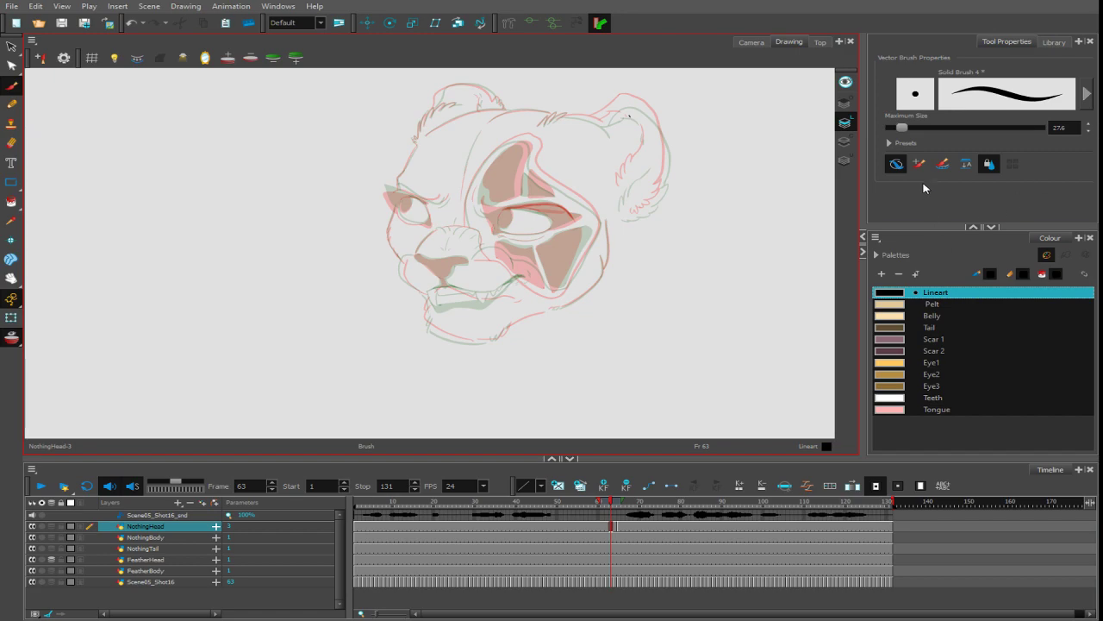
pyautogui.moveTo(903, 127); pyautogui.dragTo(905, 127)
pyautogui.scroll(6, 655, 307)
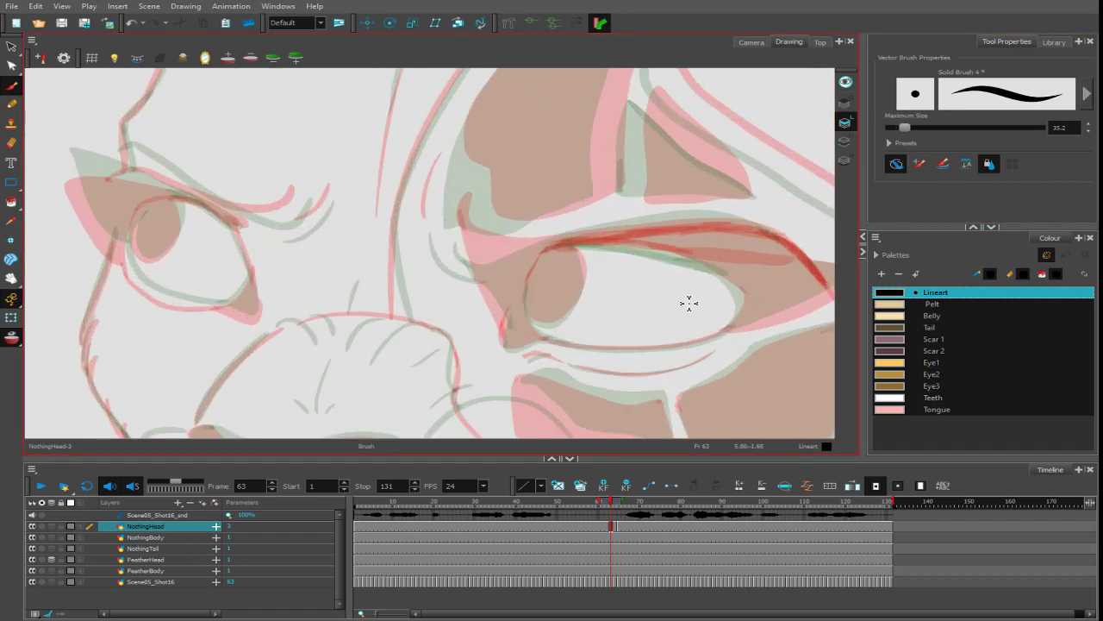
pyautogui.moveTo(736, 383); pyautogui.dragTo(694, 308)
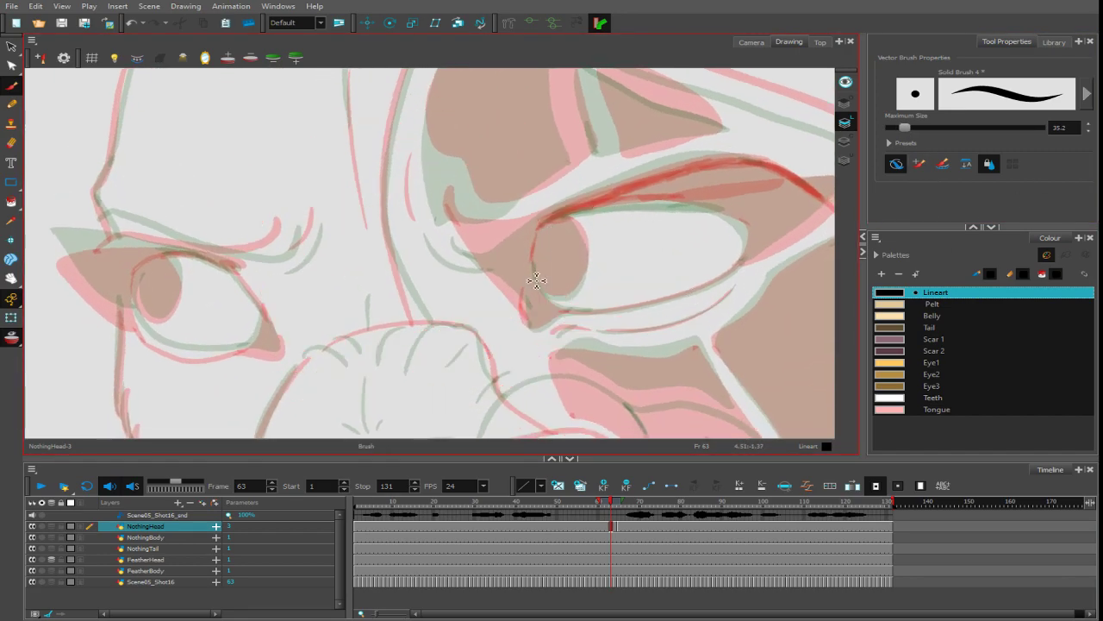
pyautogui.moveTo(625, 263); pyautogui.dragTo(538, 322)
pyautogui.moveTo(466, 382); pyautogui.dragTo(462, 290)
pyautogui.hotkey('ctrl', 'z')
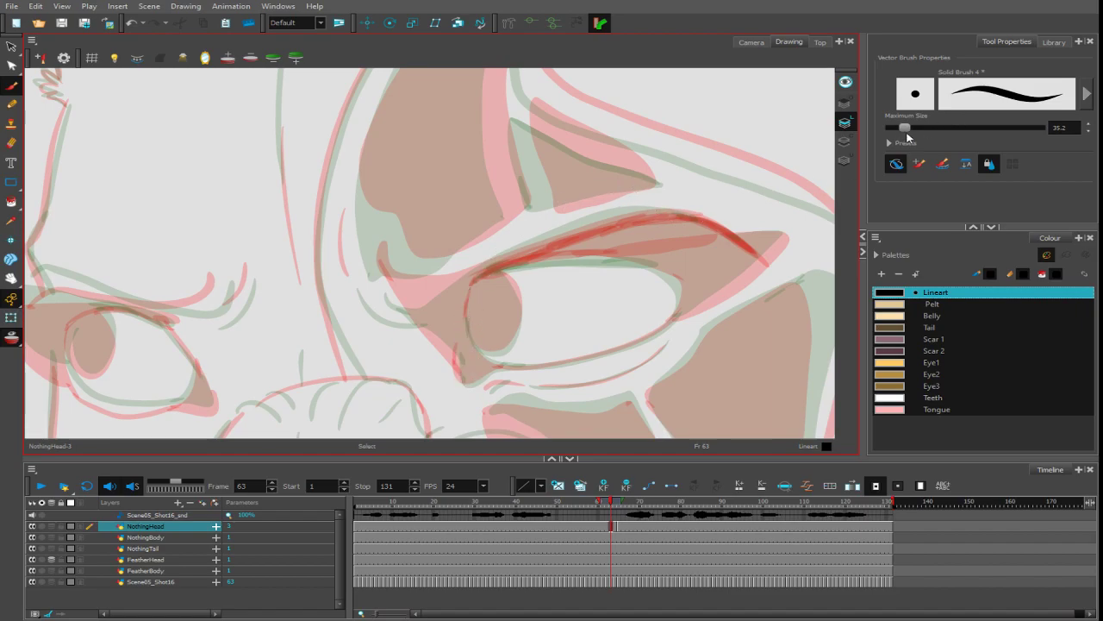
pyautogui.moveTo(904, 127); pyautogui.dragTo(901, 127)
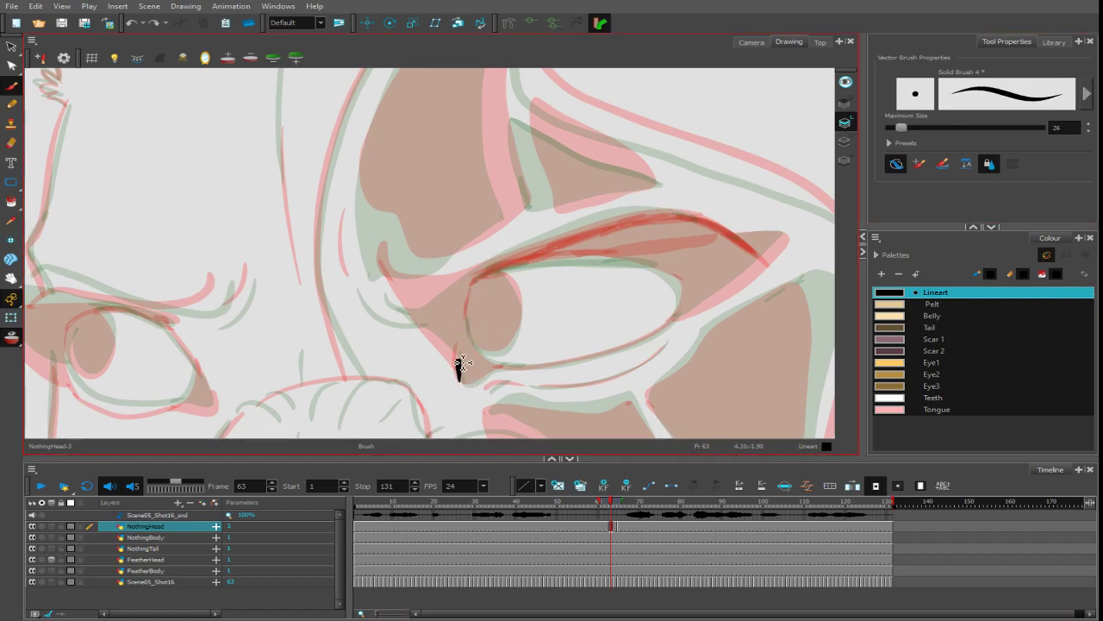
pyautogui.moveTo(457, 372); pyautogui.dragTo(466, 291)
pyautogui.hotkey('ctrl', 'z')
pyautogui.moveTo(461, 384); pyautogui.dragTo(465, 291)
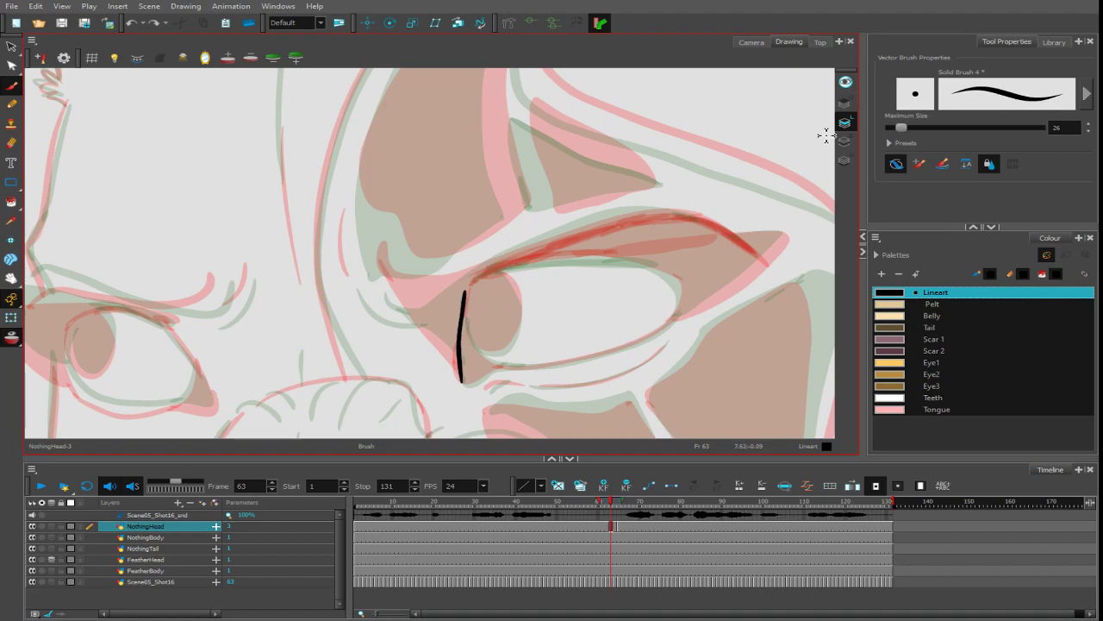
pyautogui.hotkey('ctrl', 'z')
pyautogui.moveTo(901, 127); pyautogui.dragTo(895, 127)
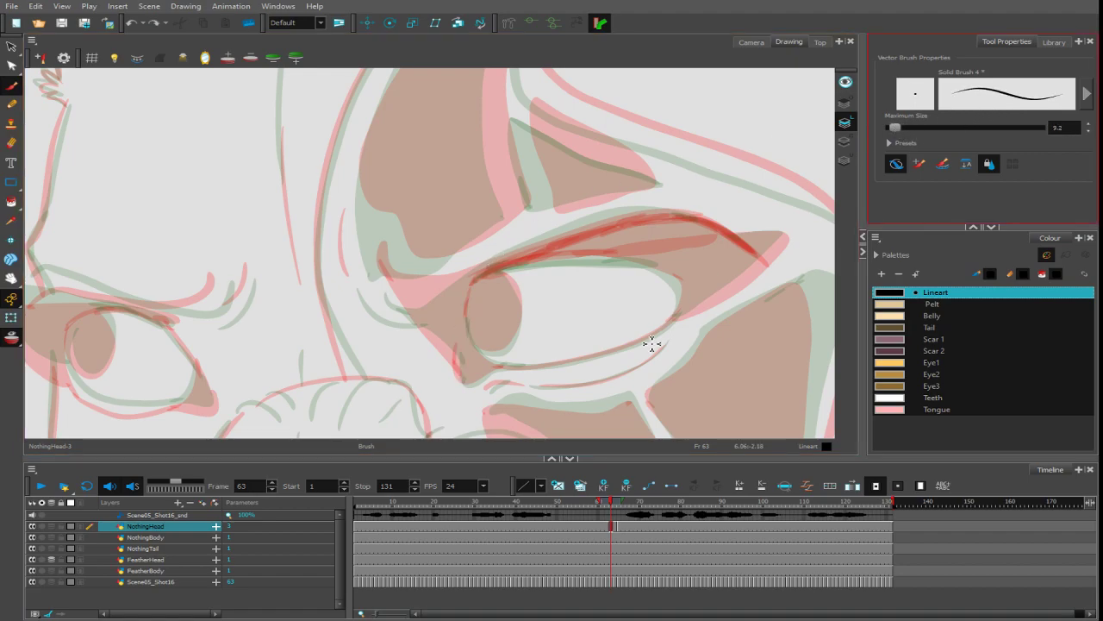
pyautogui.moveTo(652, 342); pyautogui.dragTo(613, 259)
pyautogui.moveTo(515, 362); pyautogui.dragTo(489, 268)
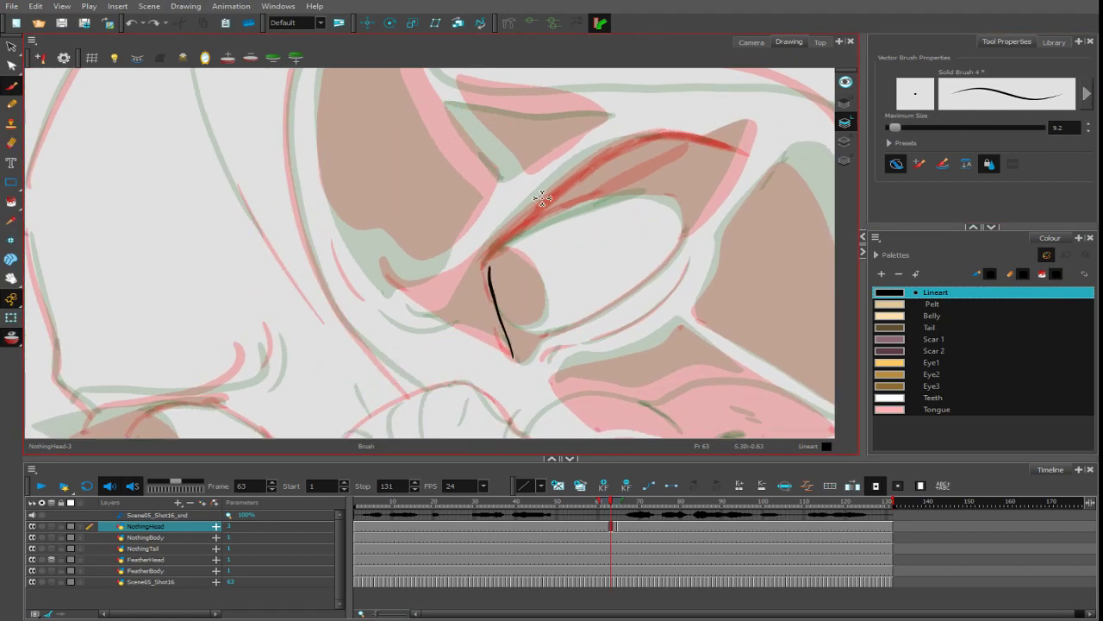
pyautogui.hotkey('ctrl', 'z')
# - Set the brush size to 20.4 and ink the near eye's outline, its pointed inner corner and the pupil
pyautogui.moveTo(892, 126); pyautogui.dragTo(899, 127)
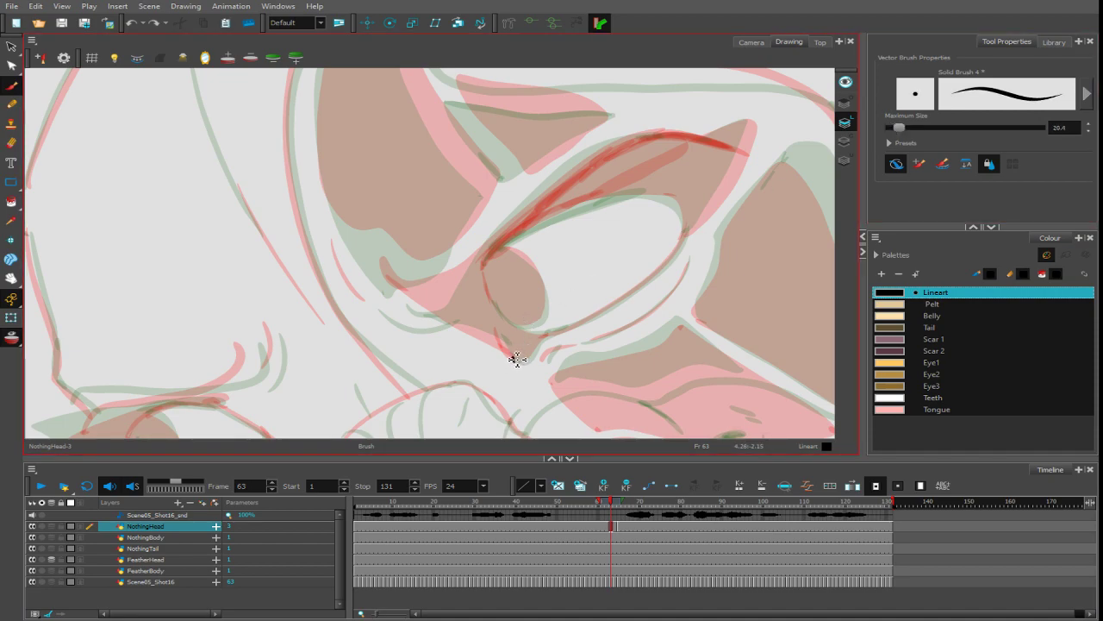
pyautogui.moveTo(513, 360)
pyautogui.mouseDown()
pyautogui.moveTo(483, 258)
pyautogui.moveTo(492, 274)
pyautogui.moveTo(513, 243)
pyautogui.moveTo(568, 211)
pyautogui.moveTo(628, 197)
pyautogui.moveTo(654, 196)
pyautogui.moveTo(691, 220)
pyautogui.mouseUp()
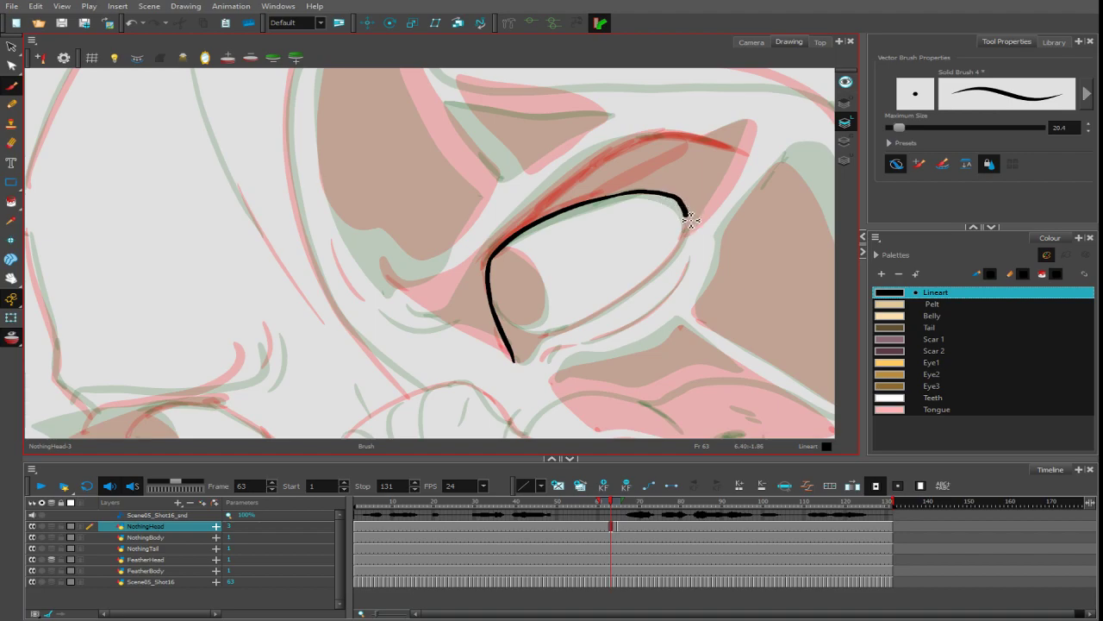
pyautogui.moveTo(675, 263); pyautogui.dragTo(552, 340)
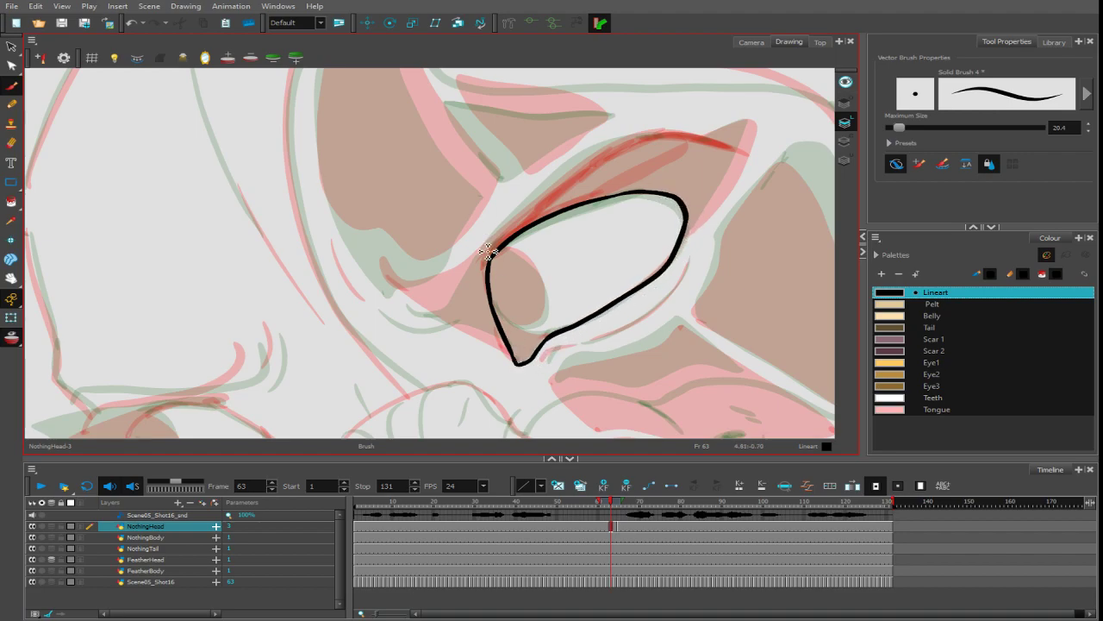
pyautogui.moveTo(494, 302)
pyautogui.mouseDown()
pyautogui.moveTo(527, 338)
pyautogui.moveTo(544, 336)
pyautogui.mouseUp()
pyautogui.moveTo(496, 307)
pyautogui.mouseDown()
pyautogui.moveTo(522, 336)
pyautogui.moveTo(543, 276)
pyautogui.moveTo(512, 251)
pyautogui.moveTo(548, 304)
pyautogui.moveTo(521, 332)
pyautogui.moveTo(498, 313)
pyautogui.mouseUp()
pyautogui.hotkey('ctrl', 'z')
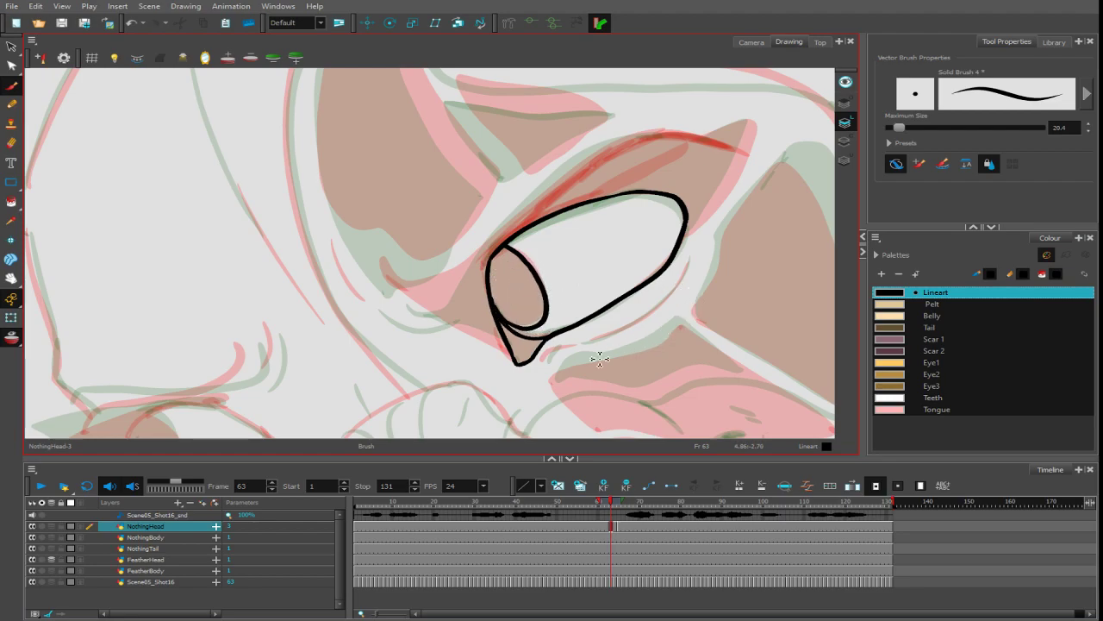
# - Ink the near eye's under-eye crease, heavy upper lid line, inner brow crease and pointed outer corner
pyautogui.moveTo(641, 326); pyautogui.dragTo(689, 260)
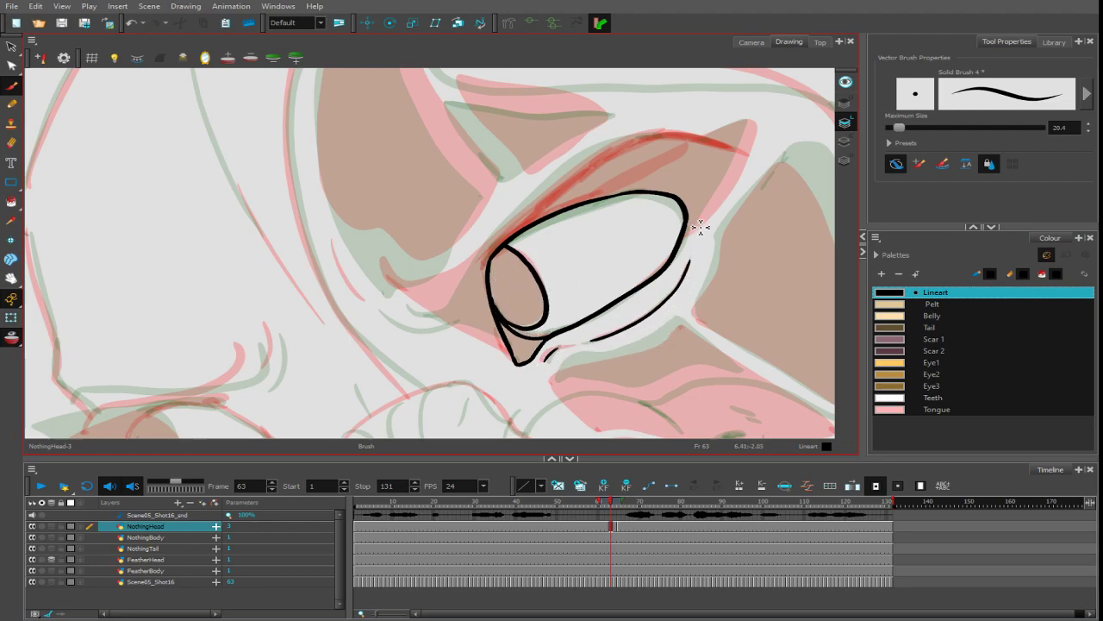
pyautogui.moveTo(738, 154)
pyautogui.mouseDown()
pyautogui.moveTo(654, 140)
pyautogui.moveTo(594, 161)
pyautogui.moveTo(454, 287)
pyautogui.moveTo(430, 320)
pyautogui.mouseUp()
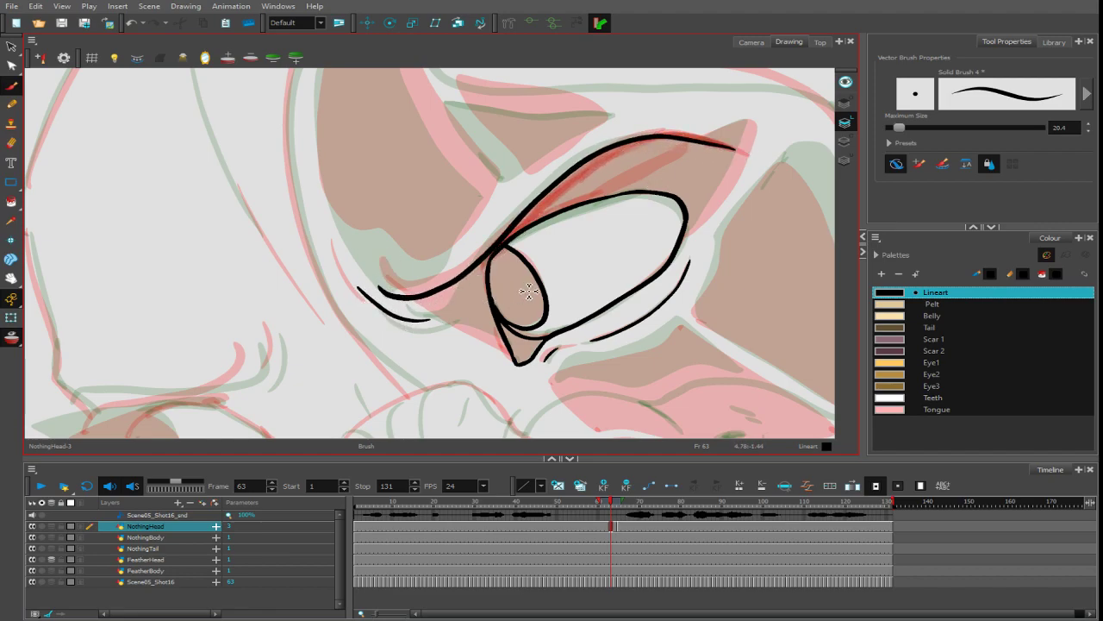
pyautogui.moveTo(678, 265)
pyautogui.mouseDown()
pyautogui.moveTo(689, 284)
pyautogui.moveTo(666, 263)
pyautogui.moveTo(787, 247)
pyautogui.mouseUp()
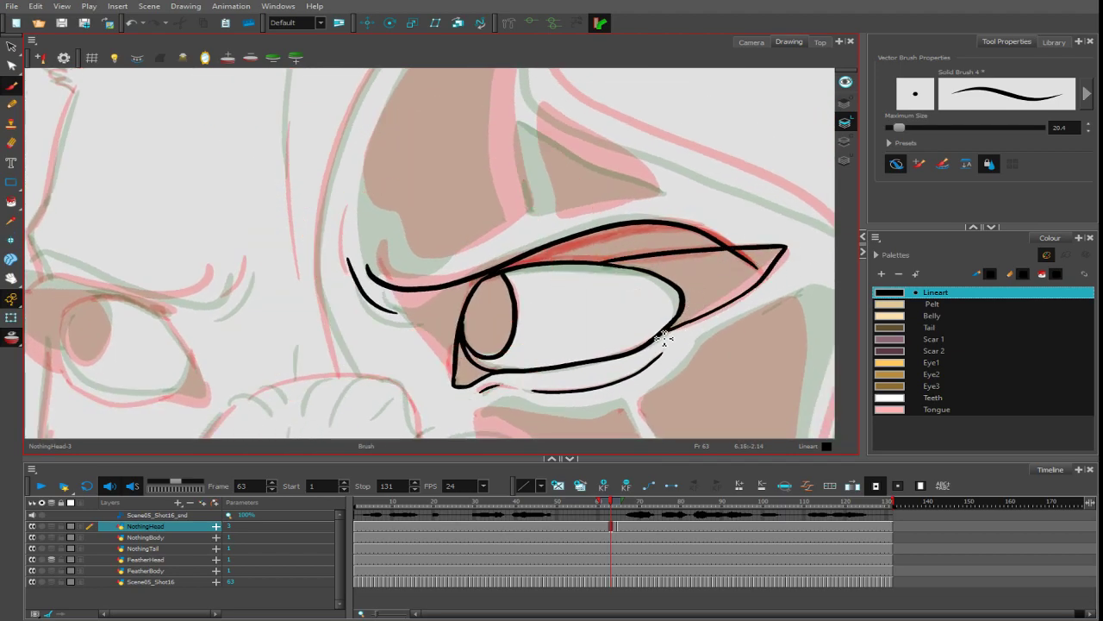
pyautogui.moveTo(612, 259); pyautogui.dragTo(470, 282)
# - Ink the philtrum sides and the upper lip line out to the mouth corner, with small folds at its end
pyautogui.scroll(-1, 532, 257)
pyautogui.scroll(-3, 468, 345)
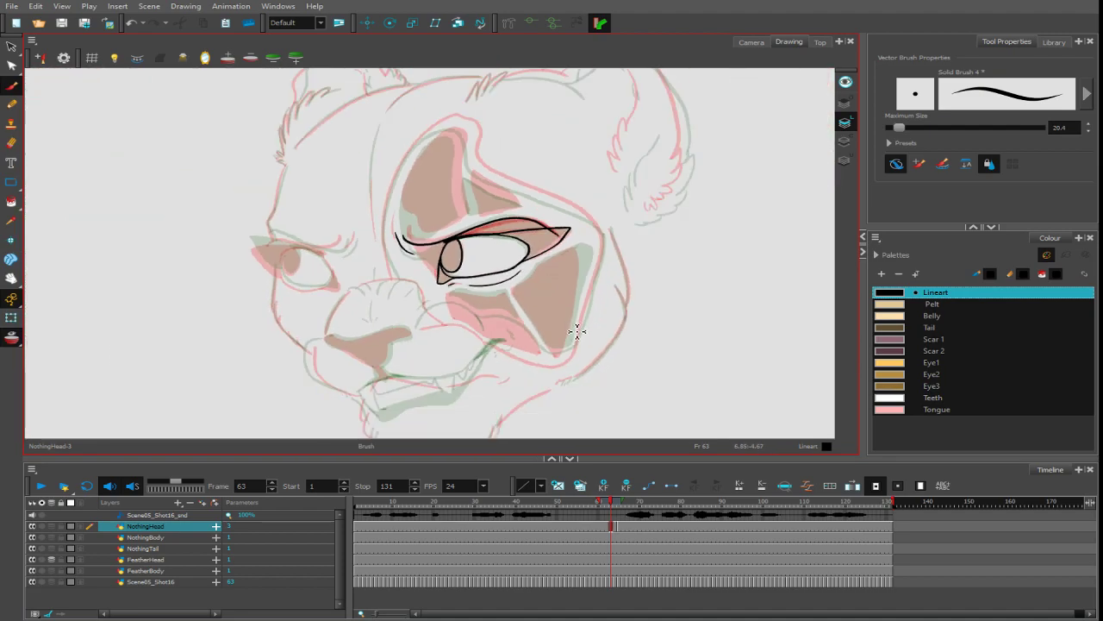
pyautogui.moveTo(577, 330); pyautogui.dragTo(610, 259)
pyautogui.scroll(4, 567, 316)
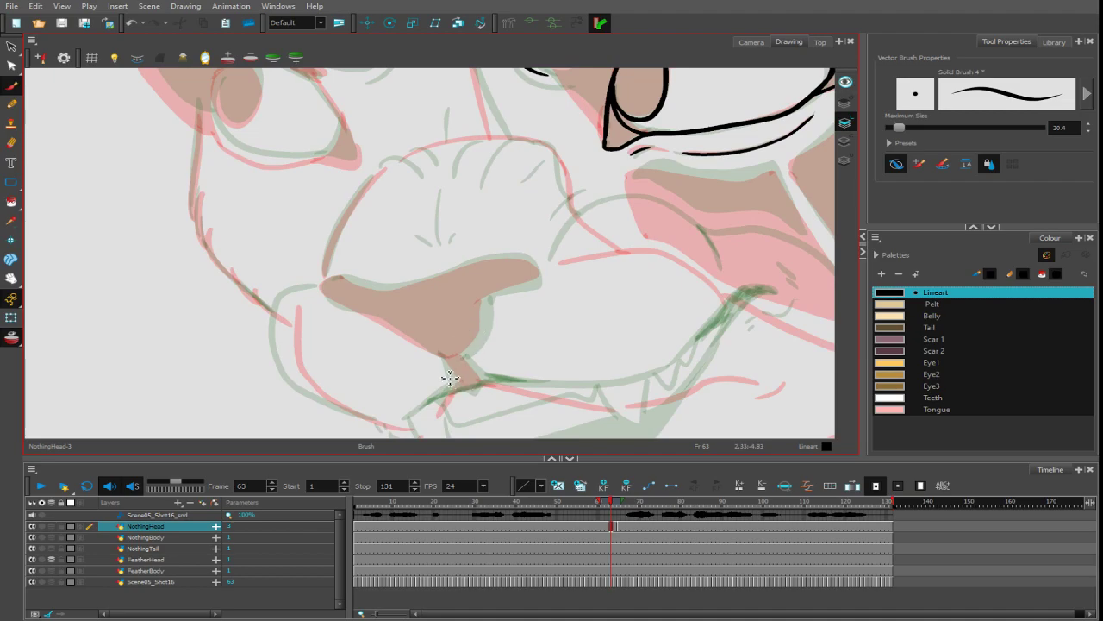
pyautogui.moveTo(441, 357)
pyautogui.mouseDown()
pyautogui.moveTo(458, 387)
pyautogui.moveTo(407, 416)
pyautogui.mouseUp()
pyautogui.moveTo(463, 354)
pyautogui.mouseDown()
pyautogui.moveTo(493, 381)
pyautogui.moveTo(614, 393)
pyautogui.moveTo(713, 340)
pyautogui.moveTo(767, 346)
pyautogui.moveTo(664, 382)
pyautogui.moveTo(746, 339)
pyautogui.moveTo(767, 370)
pyautogui.mouseUp()
pyautogui.hotkey('ctrl', 'z')
pyautogui.moveTo(727, 419); pyautogui.dragTo(732, 366)
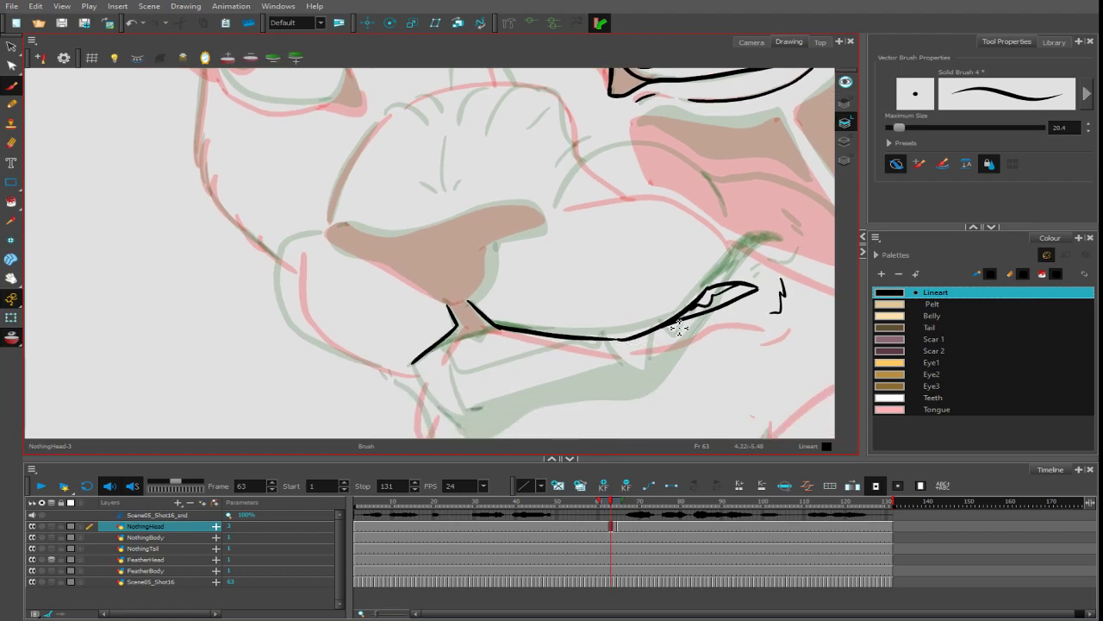
# - Ink the lower edge of the mouth opening and the thin teeth line inside its front
pyautogui.moveTo(679, 328)
pyautogui.mouseDown()
pyautogui.moveTo(552, 365)
pyautogui.moveTo(417, 365)
pyautogui.moveTo(515, 333)
pyautogui.mouseUp()
pyautogui.moveTo(429, 354)
pyautogui.mouseDown()
pyautogui.moveTo(452, 368)
pyautogui.moveTo(495, 328)
pyautogui.moveTo(519, 333)
pyautogui.mouseUp()
pyautogui.hotkey('ctrl', 'z')
pyautogui.hotkey('ctrl', 'z')
pyautogui.moveTo(416, 362); pyautogui.dragTo(530, 348)
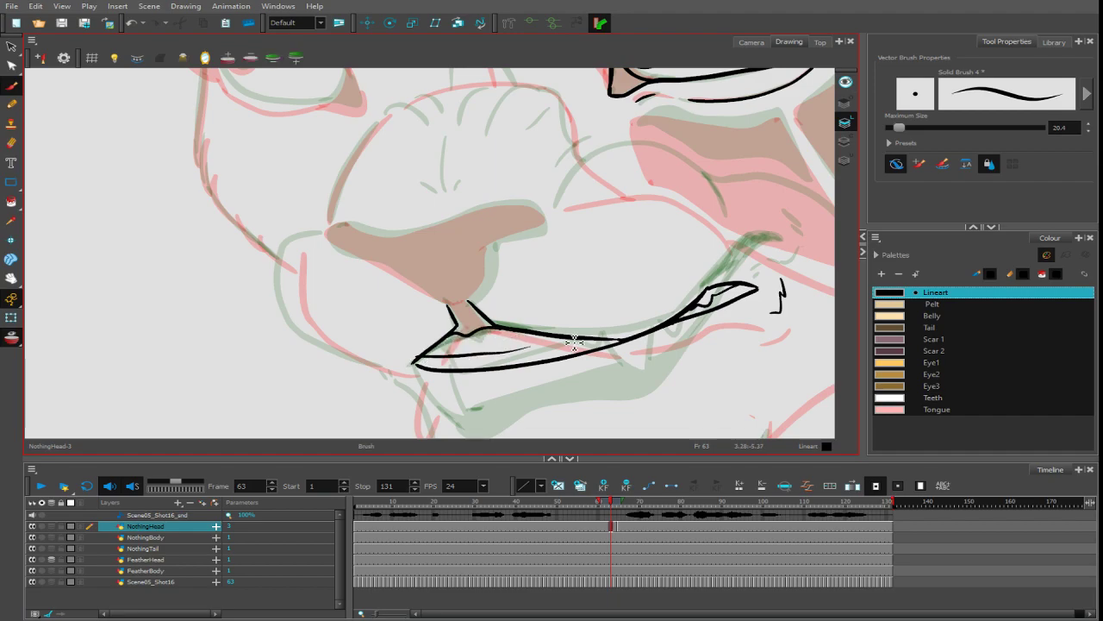
# - Add small tooth marks inside the mouth and ink the lower lip contour beneath the opening
pyautogui.scroll(8, 586, 336)
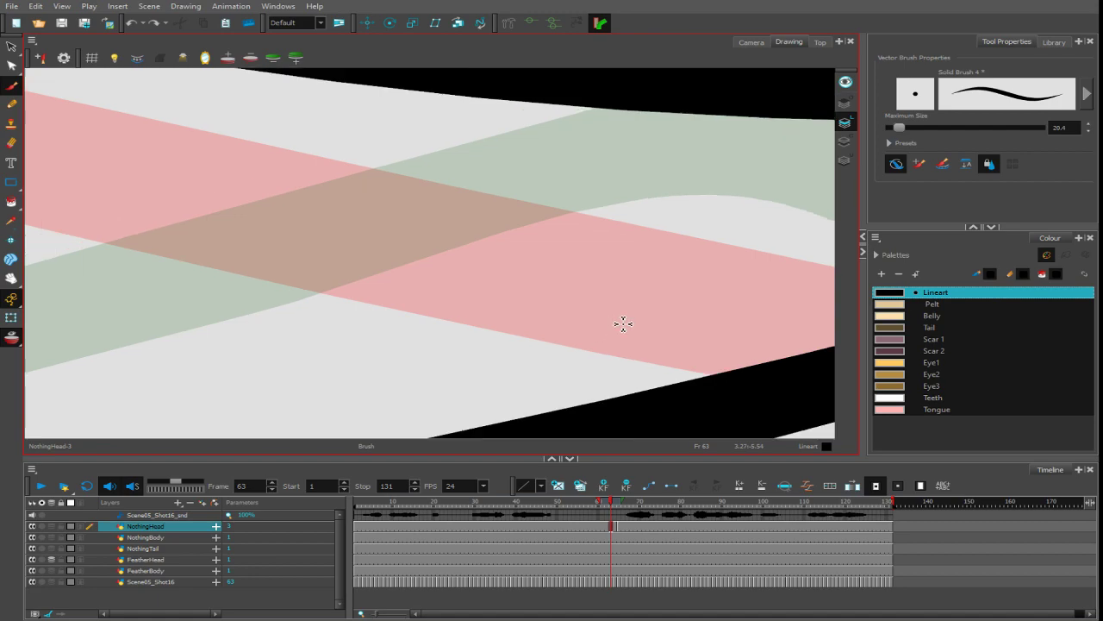
pyautogui.scroll(-7, 622, 326)
pyautogui.scroll(3, 452, 263)
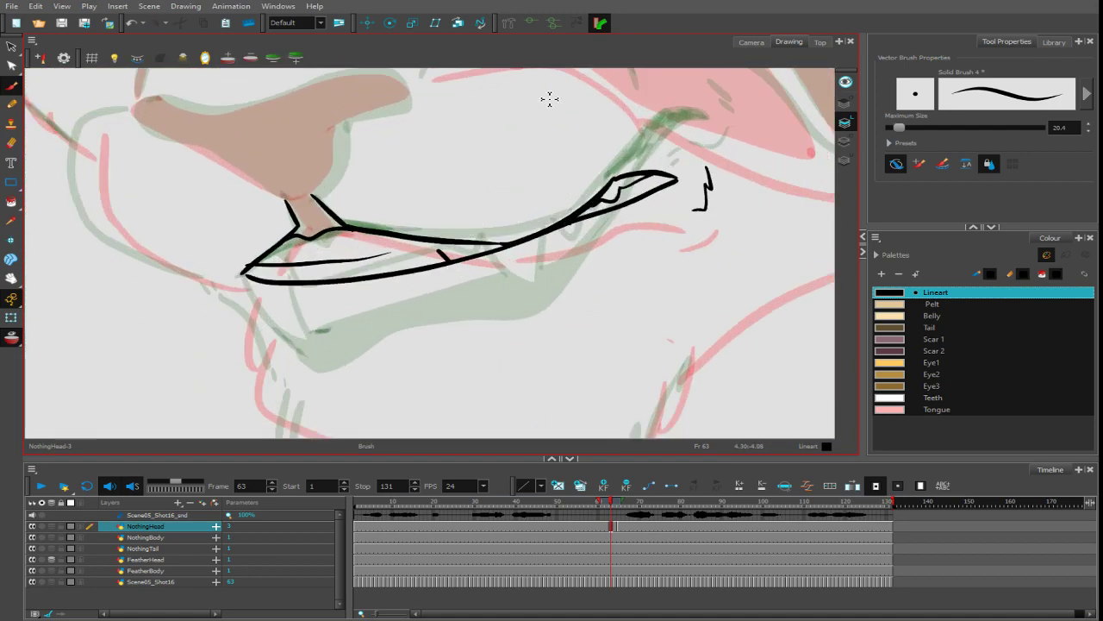
pyautogui.scroll(-5, 439, 216)
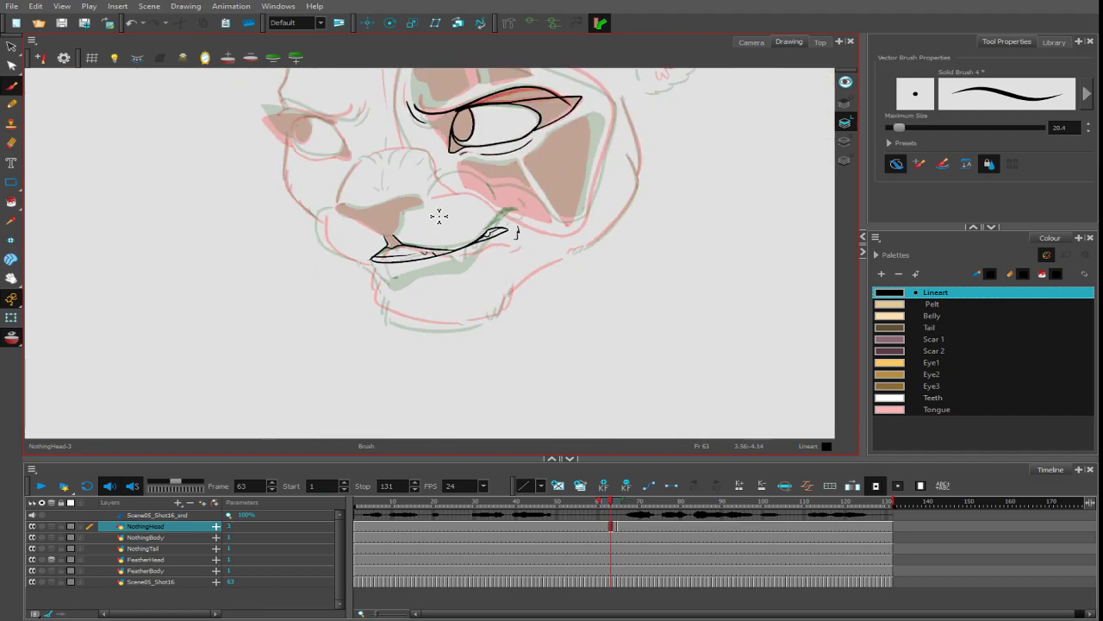
pyautogui.scroll(2, 580, 166)
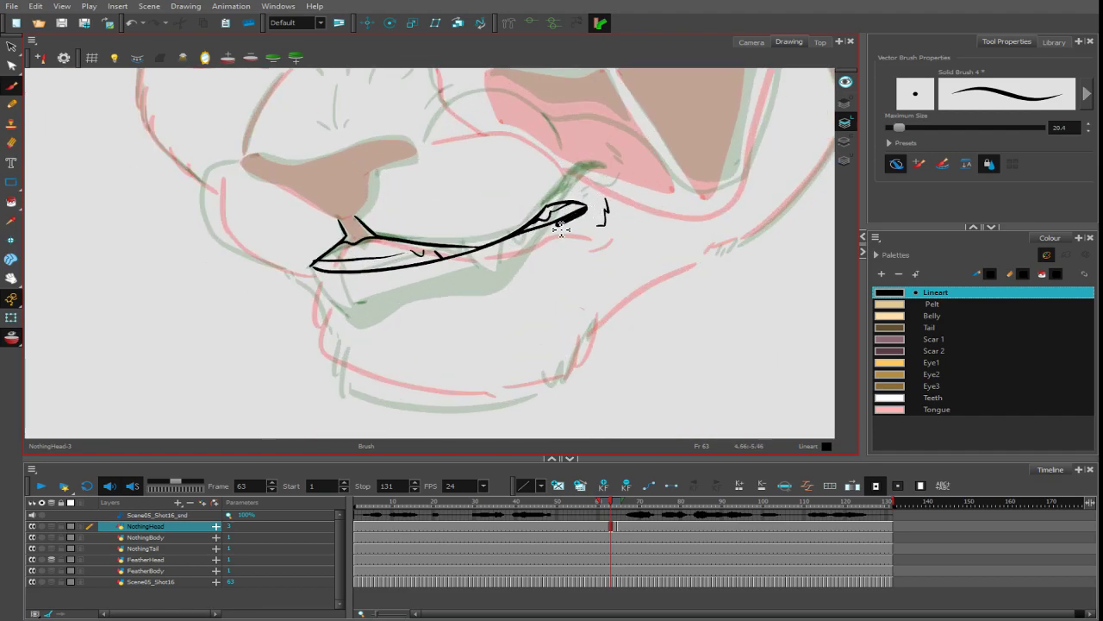
pyautogui.moveTo(560, 229)
pyautogui.mouseDown()
pyautogui.moveTo(419, 276)
pyautogui.moveTo(340, 287)
pyautogui.moveTo(316, 272)
pyautogui.mouseUp()
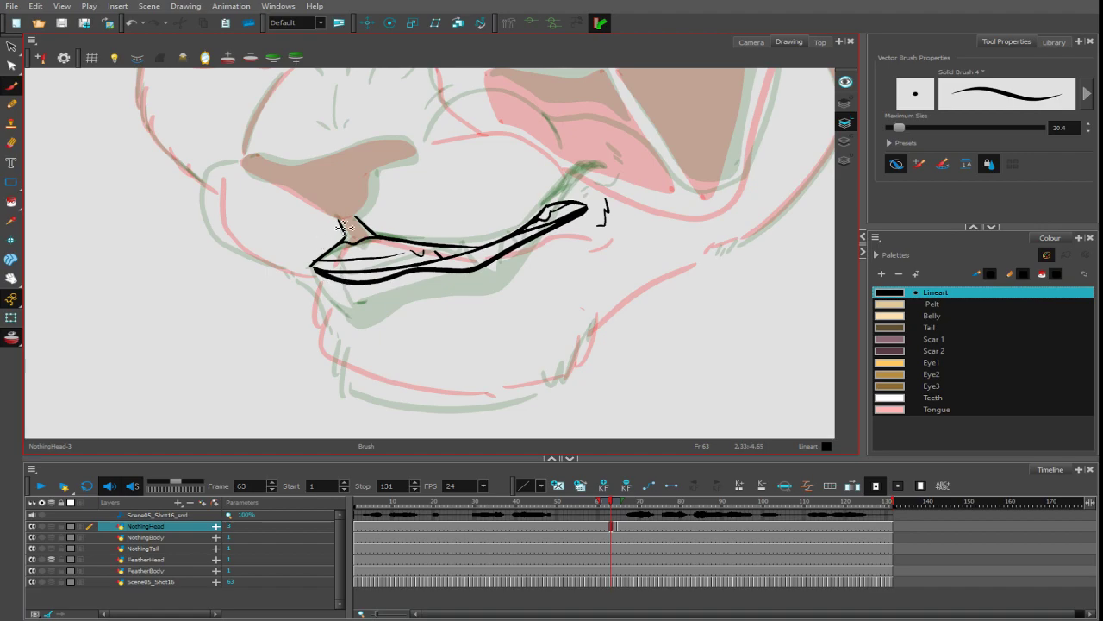
# - Ink the nose outline and the far-side muzzle curve down to the front of the mouth
pyautogui.moveTo(369, 200); pyautogui.dragTo(375, 267)
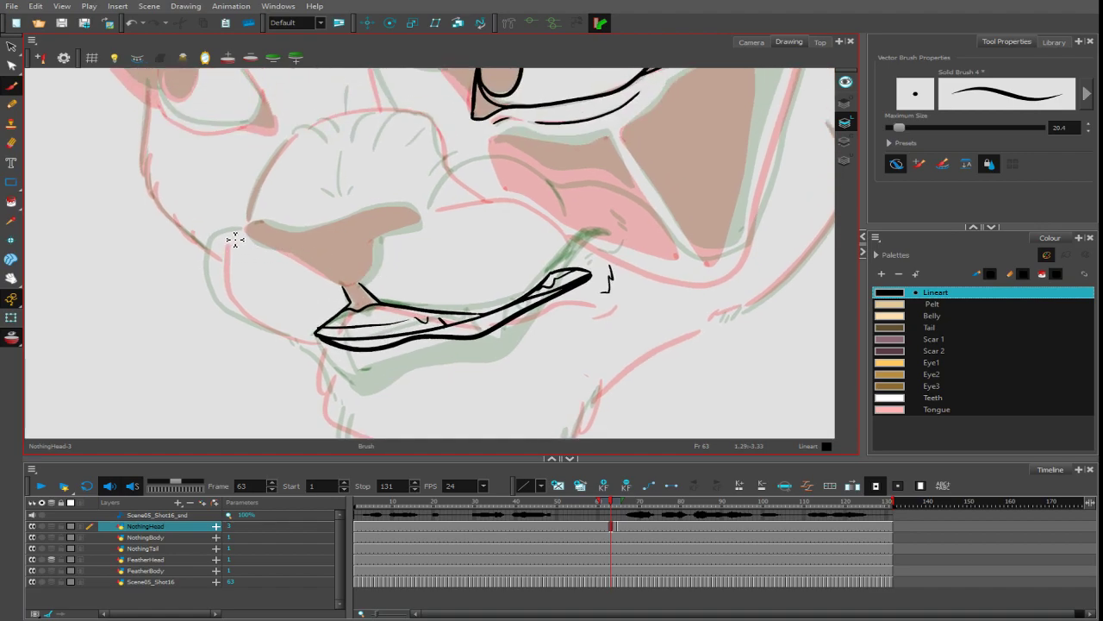
pyautogui.moveTo(222, 259); pyautogui.dragTo(243, 318)
pyautogui.moveTo(506, 283)
pyautogui.mouseDown()
pyautogui.moveTo(583, 259)
pyautogui.moveTo(613, 345)
pyautogui.mouseUp()
pyautogui.moveTo(597, 283)
pyautogui.mouseDown()
pyautogui.moveTo(575, 155)
pyautogui.moveTo(551, 298)
pyautogui.moveTo(437, 369)
pyautogui.moveTo(378, 254)
pyautogui.moveTo(426, 225)
pyautogui.moveTo(414, 232)
pyautogui.moveTo(410, 213)
pyautogui.moveTo(249, 247)
pyautogui.moveTo(494, 254)
pyautogui.moveTo(422, 170)
pyautogui.moveTo(531, 395)
pyautogui.moveTo(520, 280)
pyautogui.mouseUp()
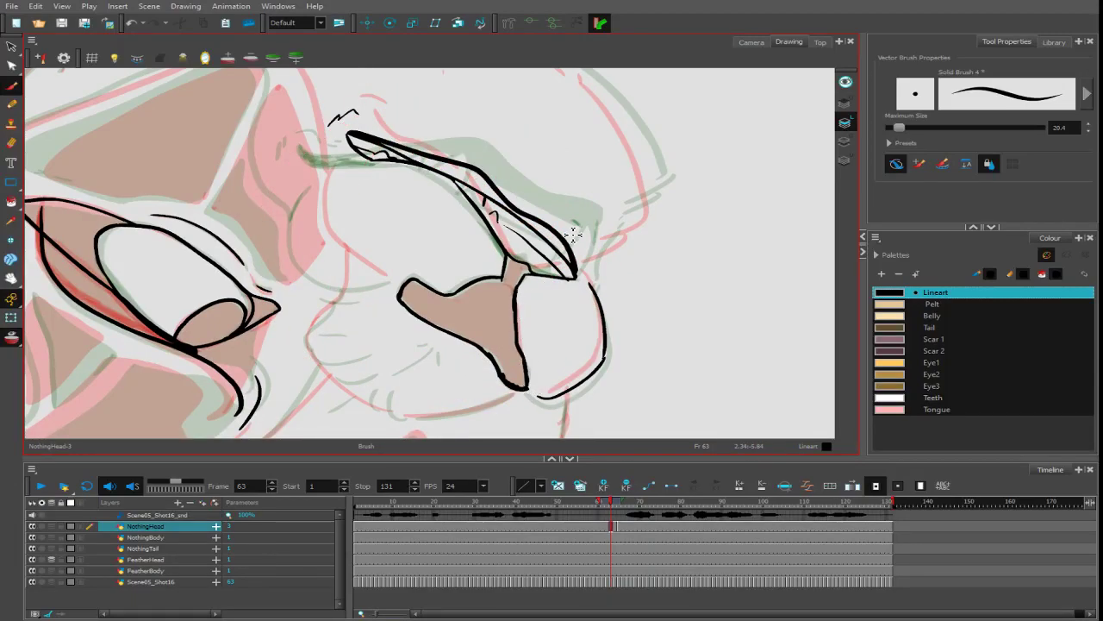
# - Ink the near-side muzzle contour arching from beside the nose toward the mouth corner
pyautogui.moveTo(571, 227)
pyautogui.mouseDown()
pyautogui.moveTo(636, 221)
pyautogui.moveTo(415, 370)
pyautogui.mouseUp()
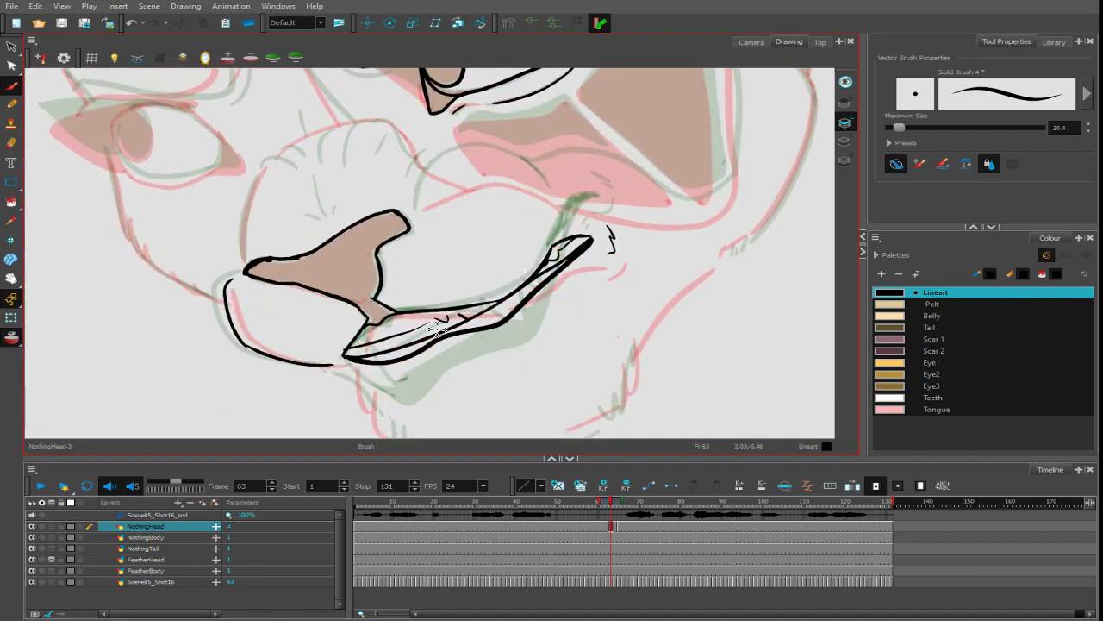
pyautogui.moveTo(589, 269); pyautogui.dragTo(571, 200)
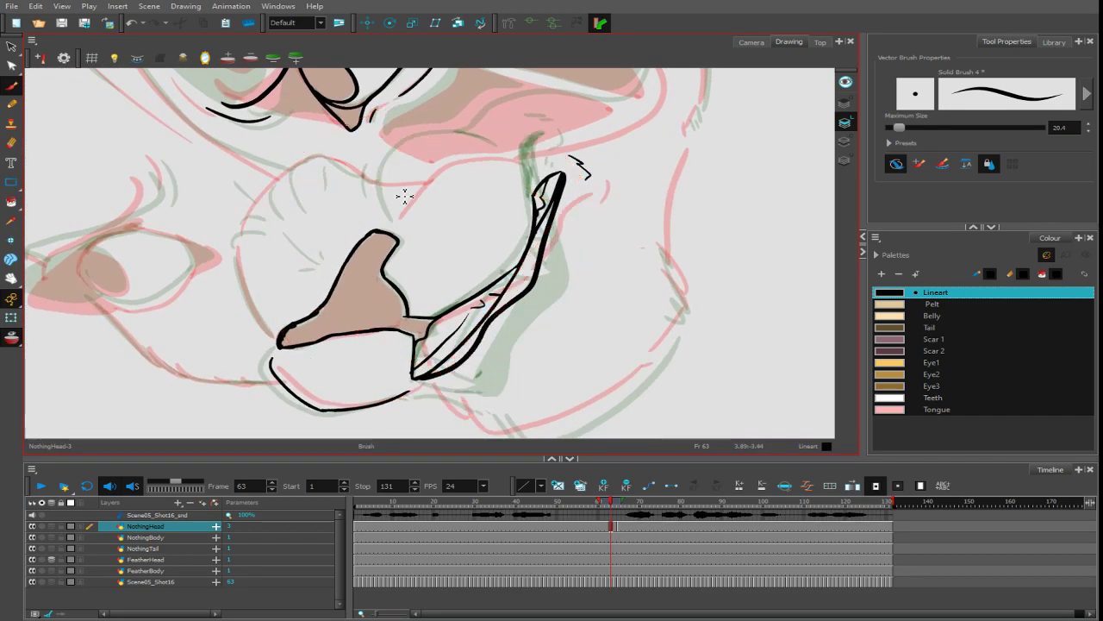
pyautogui.moveTo(395, 208)
pyautogui.mouseDown()
pyautogui.moveTo(416, 148)
pyautogui.moveTo(501, 151)
pyautogui.mouseUp()
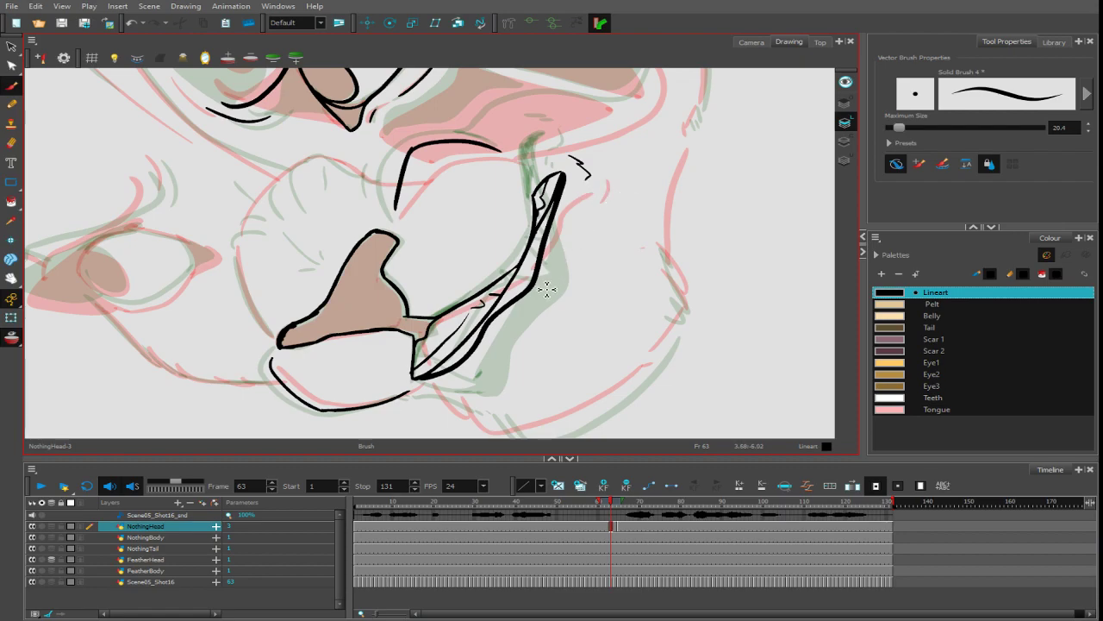
pyautogui.moveTo(417, 382)
pyautogui.mouseDown()
pyautogui.moveTo(499, 321)
pyautogui.moveTo(463, 362)
pyautogui.mouseUp()
pyautogui.hotkey('ctrl', 'z')
pyautogui.moveTo(431, 231); pyautogui.dragTo(492, 305)
pyautogui.press('2')
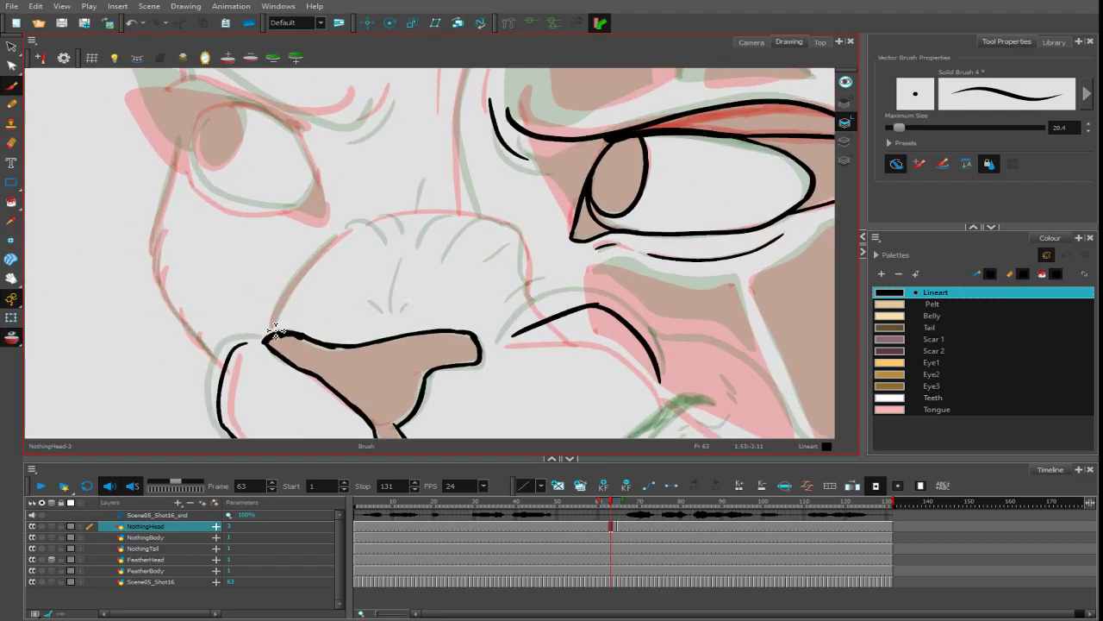
# - Ink the far-side snout contour above the nose and the short wrinkle strokes across the snout
pyautogui.moveTo(274, 331); pyautogui.dragTo(333, 242)
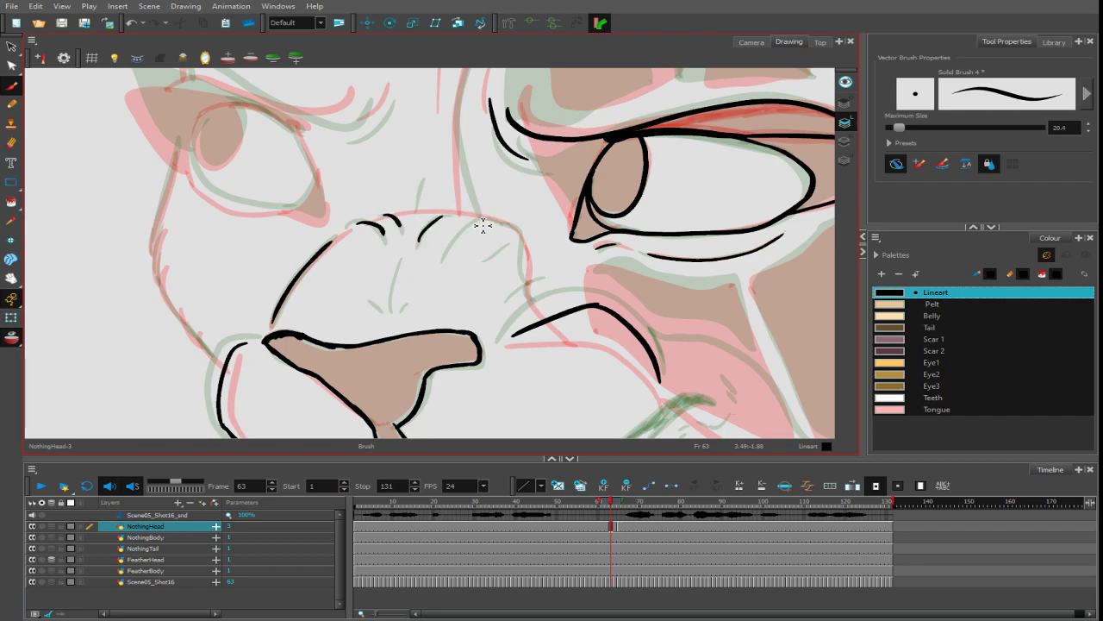
pyautogui.moveTo(448, 249); pyautogui.dragTo(473, 220)
pyautogui.moveTo(395, 290); pyautogui.dragTo(390, 296)
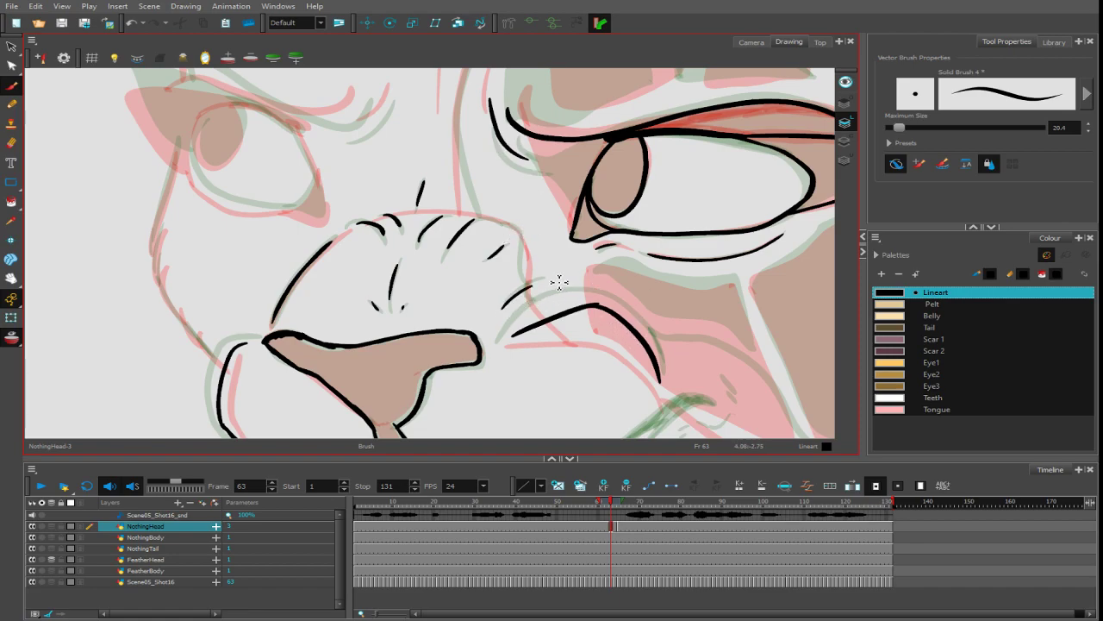
# - Ink the chin from below the front of the mouth, along its underside, to the fur tuft at its back
pyautogui.press('1')
pyautogui.press('1')
pyautogui.press('1')
pyautogui.press('1')
pyautogui.moveTo(598, 357); pyautogui.dragTo(606, 298)
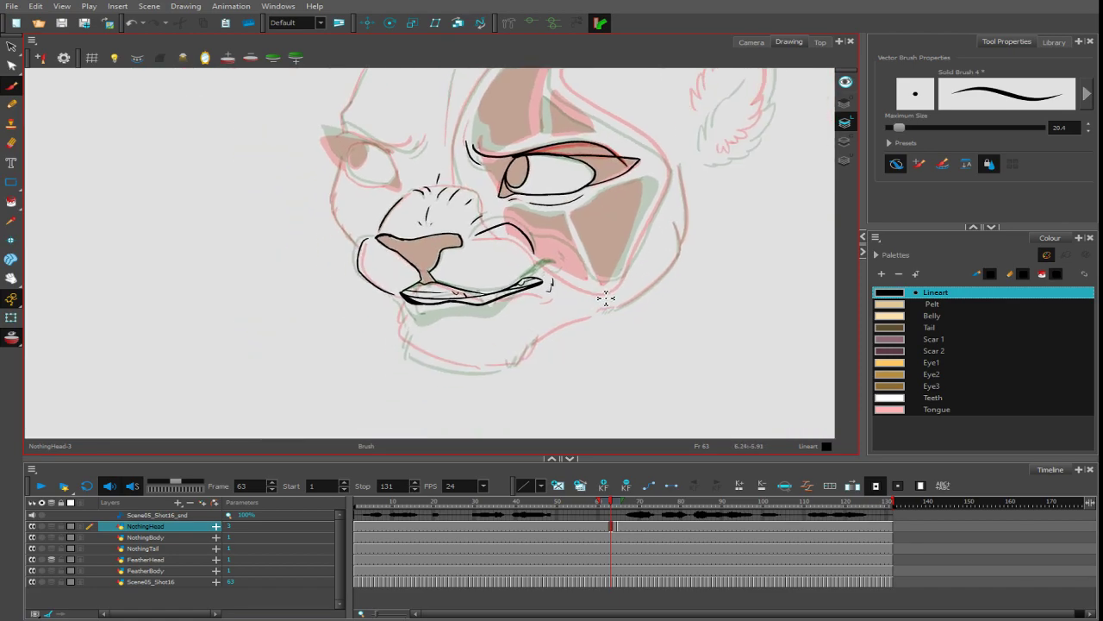
pyautogui.press('2')
pyautogui.press('2')
pyautogui.moveTo(528, 355); pyautogui.dragTo(516, 296)
pyautogui.moveTo(368, 268)
pyautogui.mouseDown()
pyautogui.moveTo(380, 355)
pyautogui.moveTo(414, 366)
pyautogui.mouseUp()
pyautogui.moveTo(613, 319)
pyautogui.mouseDown()
pyautogui.moveTo(581, 360)
pyautogui.moveTo(580, 342)
pyautogui.moveTo(562, 376)
pyautogui.moveTo(431, 370)
pyautogui.mouseUp()
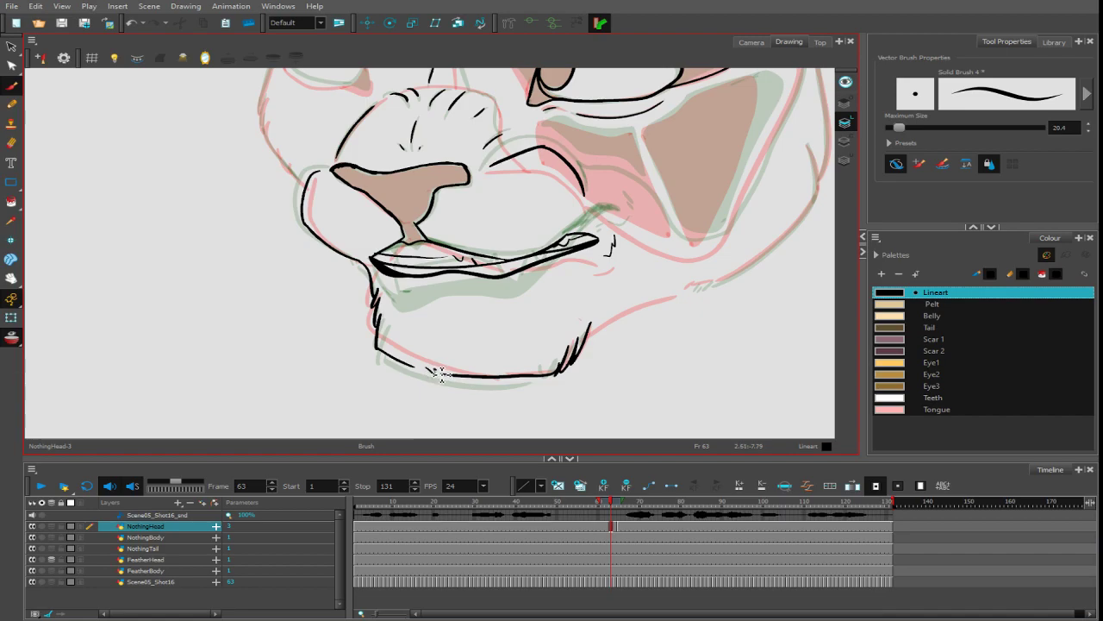
# - Ink the jaw line rising from the chin's rear fur tuft toward the cheek
pyautogui.hscroll(2, 616, 353)
pyautogui.moveTo(523, 346); pyautogui.dragTo(622, 291)
pyautogui.hotkey('ctrl', 'z')
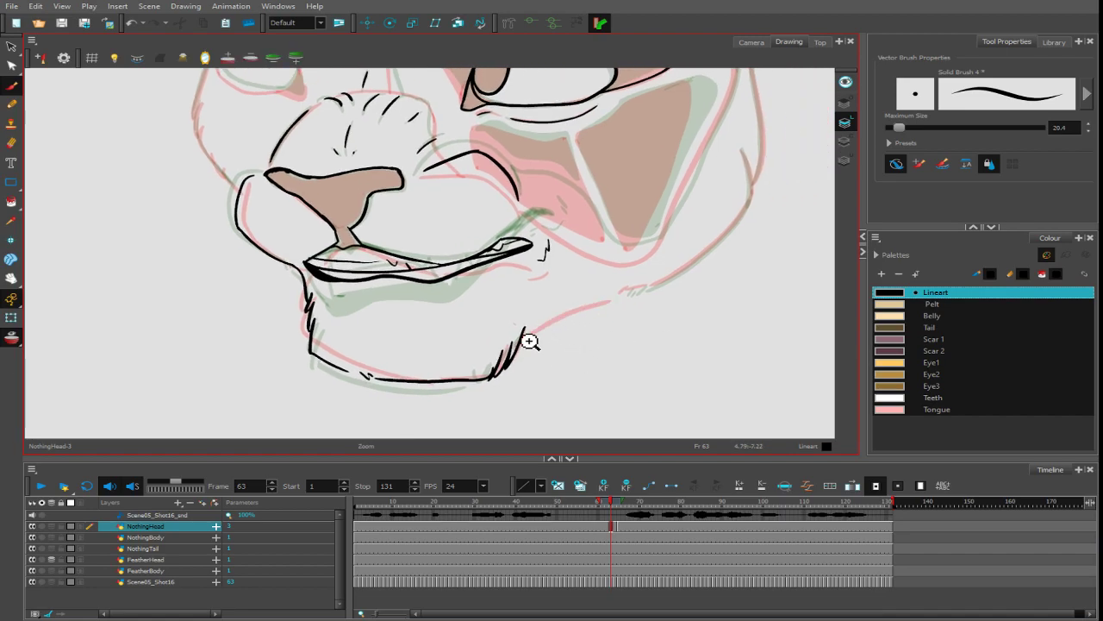
pyautogui.moveTo(522, 343); pyautogui.dragTo(626, 291)
pyautogui.hotkey('ctrl', 'z')
pyautogui.moveTo(521, 336); pyautogui.dragTo(608, 301)
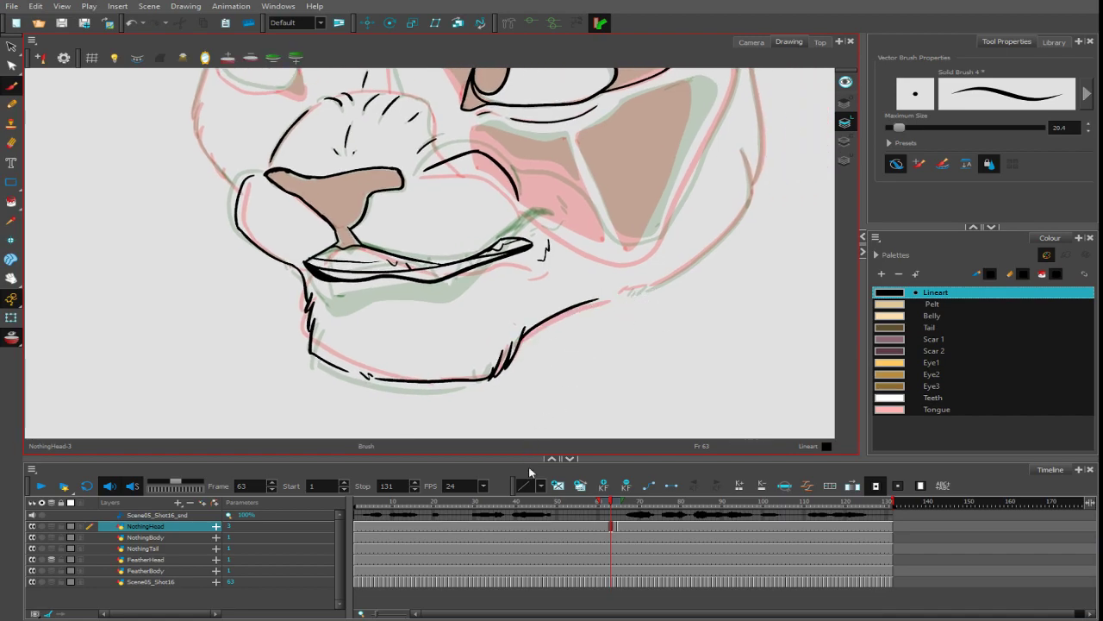
# - Redraw the jaw line behind the chin on the snarling NothingHead drawing at frame 67
pyautogui.click(625, 530)
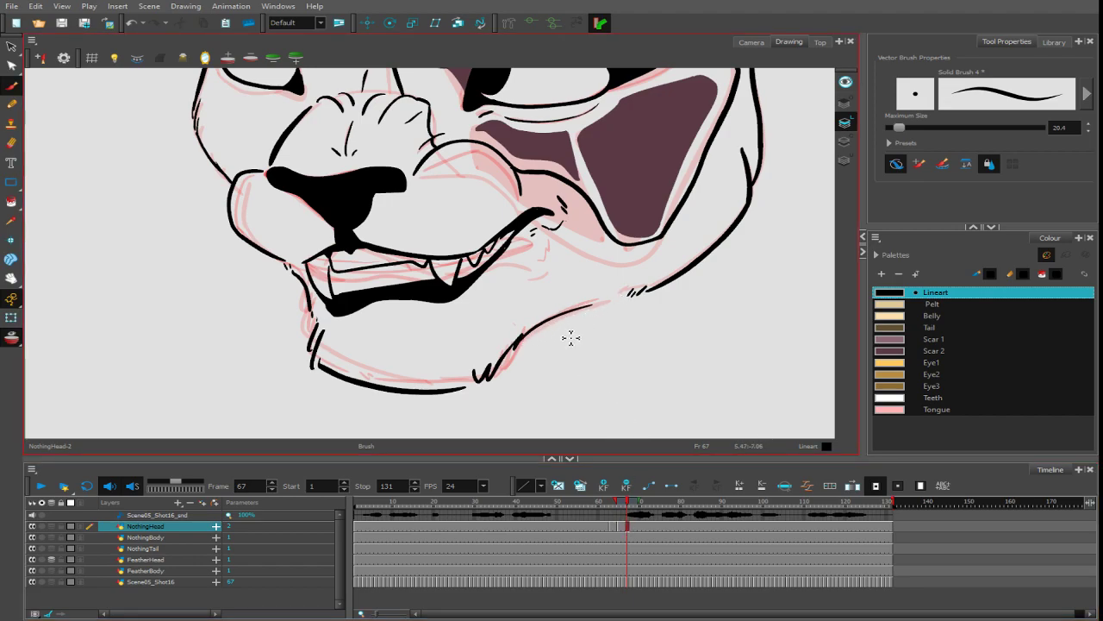
pyautogui.hotkey('ctrl', 'z')
pyautogui.moveTo(522, 337); pyautogui.dragTo(597, 299)
pyautogui.hotkey('ctrl', 'z')
pyautogui.moveTo(520, 340); pyautogui.dragTo(595, 301)
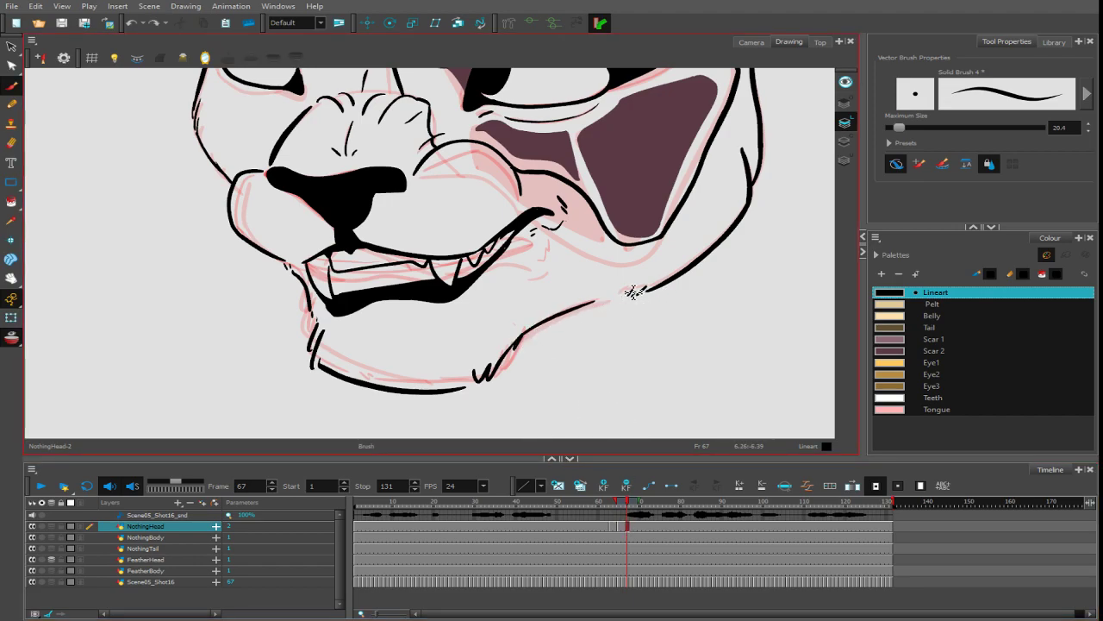
# - Return to the in-between drawing at frame 64 and ink the far cheek contour from the eye down to the muzzle
pyautogui.click(615, 522)
pyautogui.moveTo(644, 160)
pyautogui.mouseDown()
pyautogui.moveTo(695, 217)
pyautogui.moveTo(684, 276)
pyautogui.mouseUp()
pyautogui.moveTo(497, 169); pyautogui.dragTo(593, 179)
pyautogui.moveTo(412, 210); pyautogui.dragTo(495, 279)
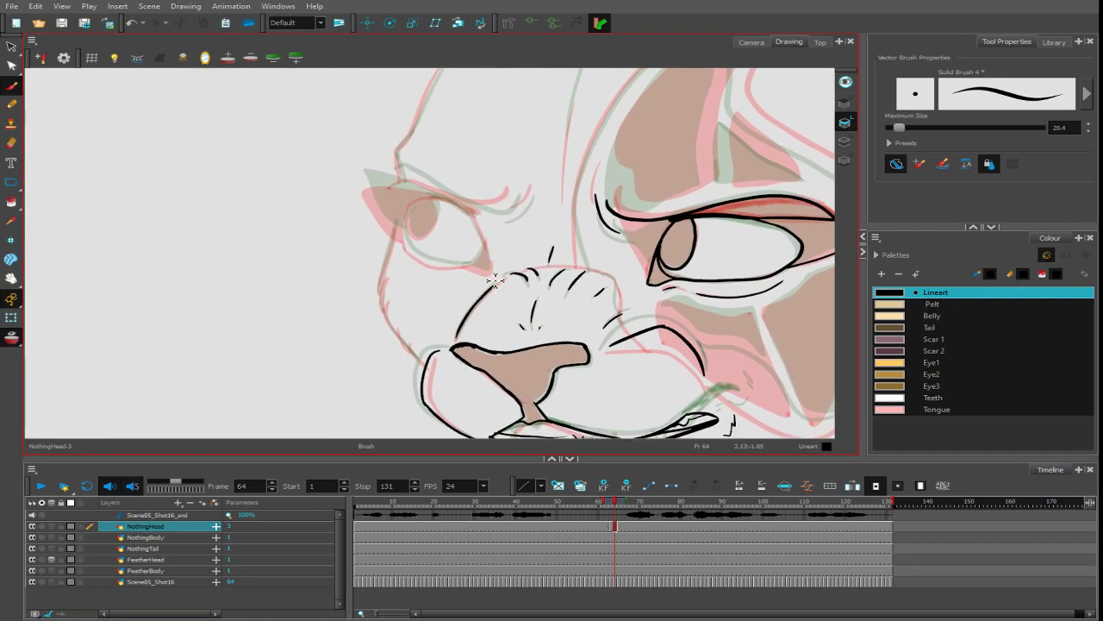
pyautogui.press('2')
pyautogui.press('2')
pyautogui.moveTo(376, 202)
pyautogui.mouseDown()
pyautogui.moveTo(355, 322)
pyautogui.moveTo(362, 357)
pyautogui.moveTo(421, 426)
pyautogui.mouseUp()
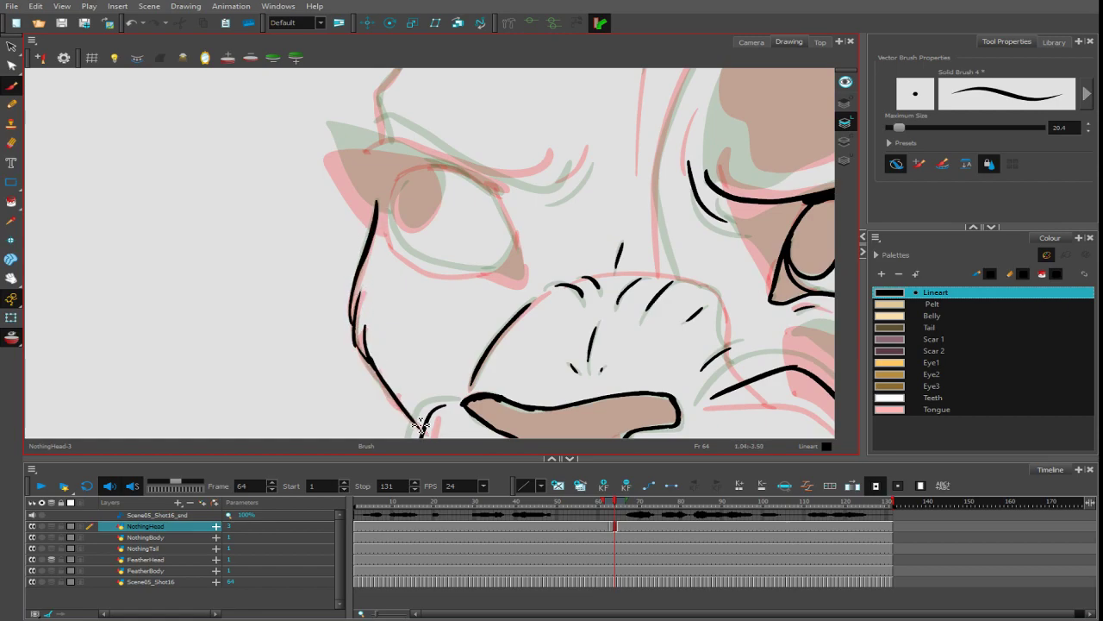
# - Ink the far eye with its iris and pointed outer marking, plus the brow lines above it
pyautogui.moveTo(527, 275)
pyautogui.mouseDown()
pyautogui.moveTo(527, 356)
pyautogui.moveTo(541, 382)
pyautogui.mouseUp()
pyautogui.press('2')
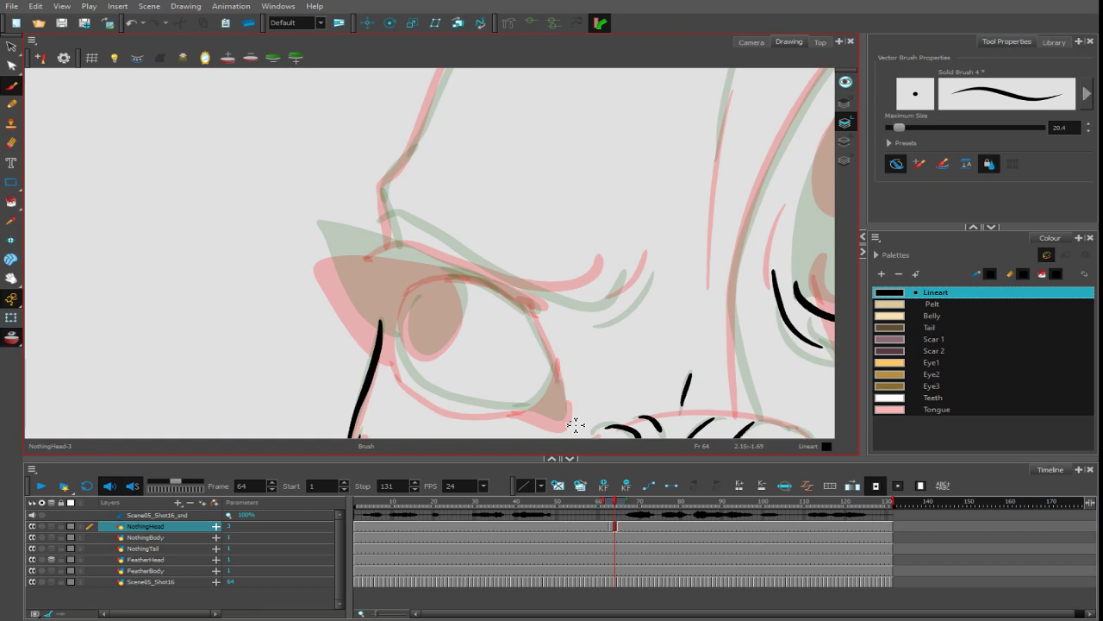
pyautogui.moveTo(575, 424)
pyautogui.mouseDown()
pyautogui.moveTo(531, 310)
pyautogui.moveTo(494, 290)
pyautogui.moveTo(433, 288)
pyautogui.moveTo(399, 341)
pyautogui.moveTo(411, 387)
pyautogui.moveTo(441, 408)
pyautogui.moveTo(563, 433)
pyautogui.moveTo(541, 426)
pyautogui.moveTo(569, 431)
pyautogui.moveTo(572, 406)
pyautogui.moveTo(521, 417)
pyautogui.moveTo(559, 365)
pyautogui.mouseUp()
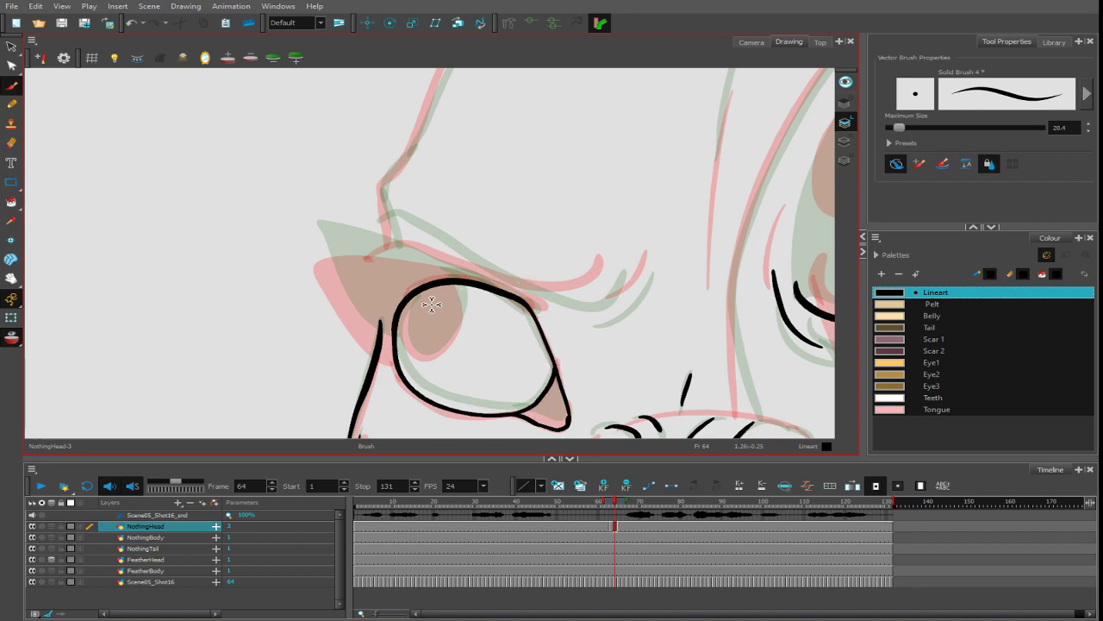
pyautogui.moveTo(414, 305)
pyautogui.mouseDown()
pyautogui.moveTo(412, 353)
pyautogui.moveTo(434, 367)
pyautogui.mouseUp()
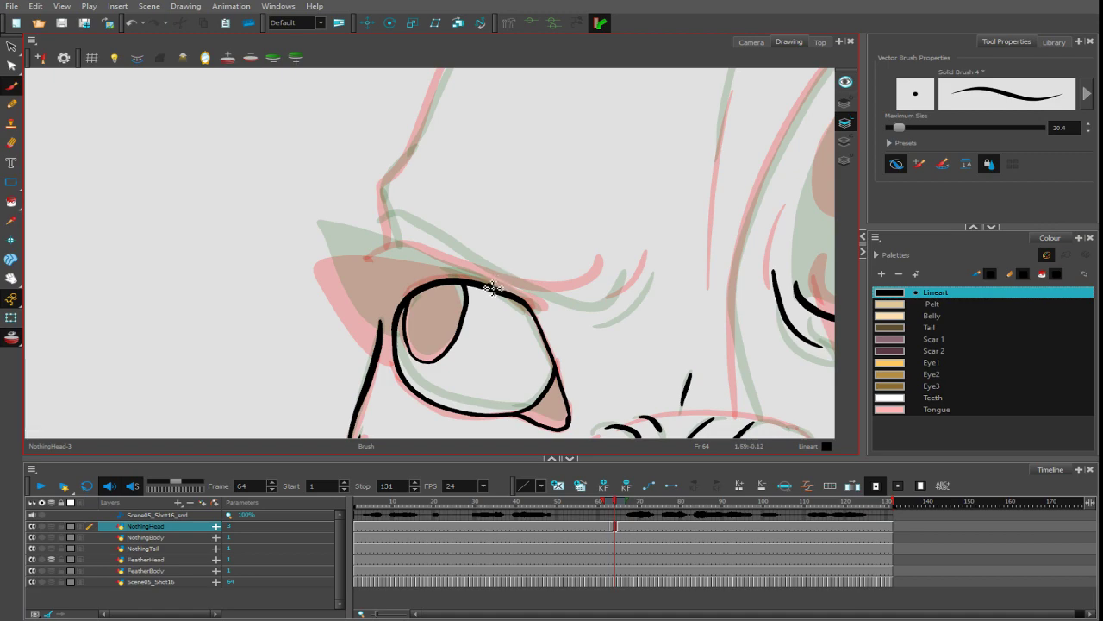
pyautogui.moveTo(493, 288)
pyautogui.mouseDown()
pyautogui.moveTo(323, 239)
pyautogui.moveTo(326, 267)
pyautogui.moveTo(382, 353)
pyautogui.mouseUp()
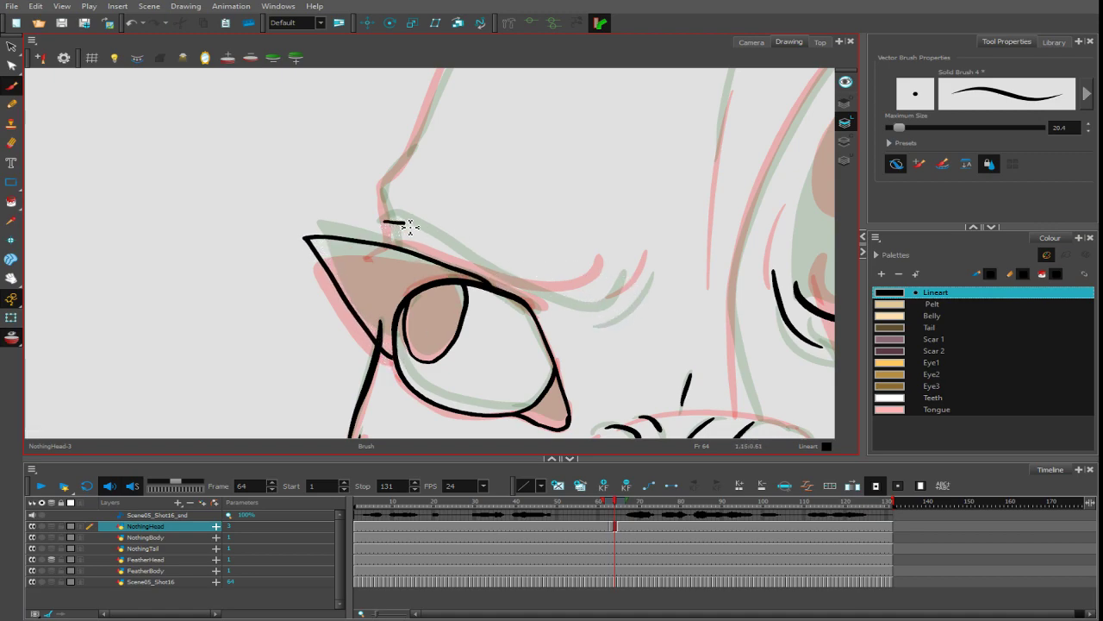
pyautogui.moveTo(410, 226)
pyautogui.mouseDown()
pyautogui.moveTo(496, 280)
pyautogui.moveTo(575, 303)
pyautogui.moveTo(601, 288)
pyautogui.moveTo(622, 303)
pyautogui.moveTo(648, 267)
pyautogui.mouseUp()
# - Ink the far-side forehead contour from the brow up to the base of the far ear
pyautogui.moveTo(396, 245); pyautogui.dragTo(383, 182)
pyautogui.press('space')
pyautogui.moveTo(408, 197)
pyautogui.mouseDown()
pyautogui.moveTo(413, 316)
pyautogui.moveTo(476, 139)
pyautogui.mouseUp()
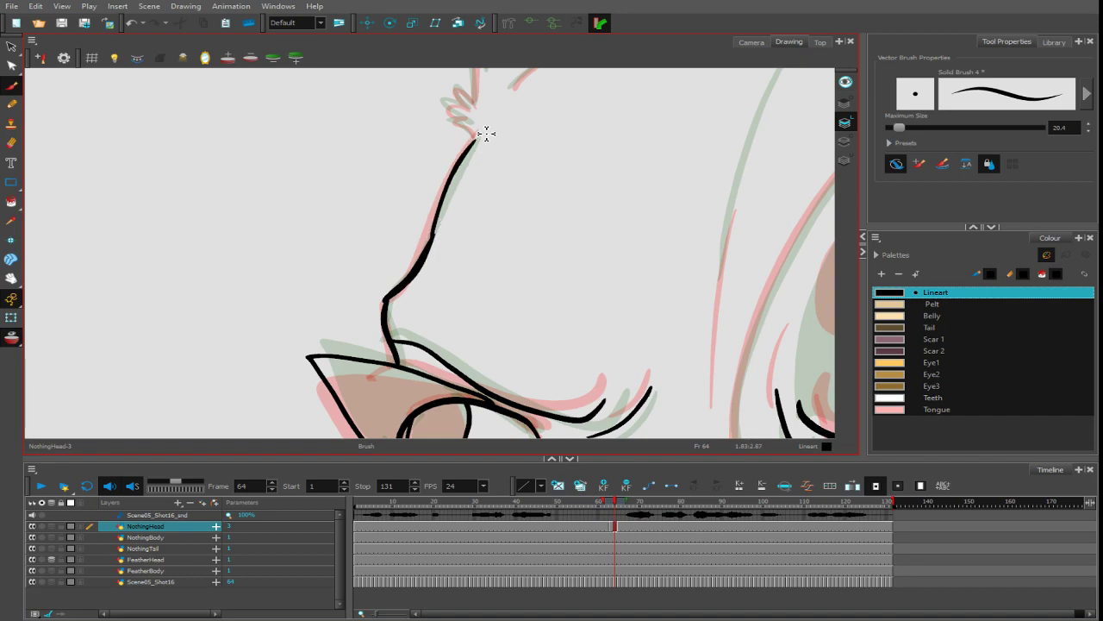
pyautogui.hotkey('ctrl', 'z')
pyautogui.moveTo(429, 248)
pyautogui.mouseDown()
pyautogui.moveTo(492, 132)
pyautogui.moveTo(393, 285)
pyautogui.moveTo(412, 290)
pyautogui.moveTo(383, 262)
pyautogui.moveTo(407, 276)
pyautogui.moveTo(391, 248)
pyautogui.moveTo(412, 265)
pyautogui.mouseUp()
# - Ink the jagged fur tufts running from the far ear's base along its inner front edge
pyautogui.press('space')
pyautogui.press('space')
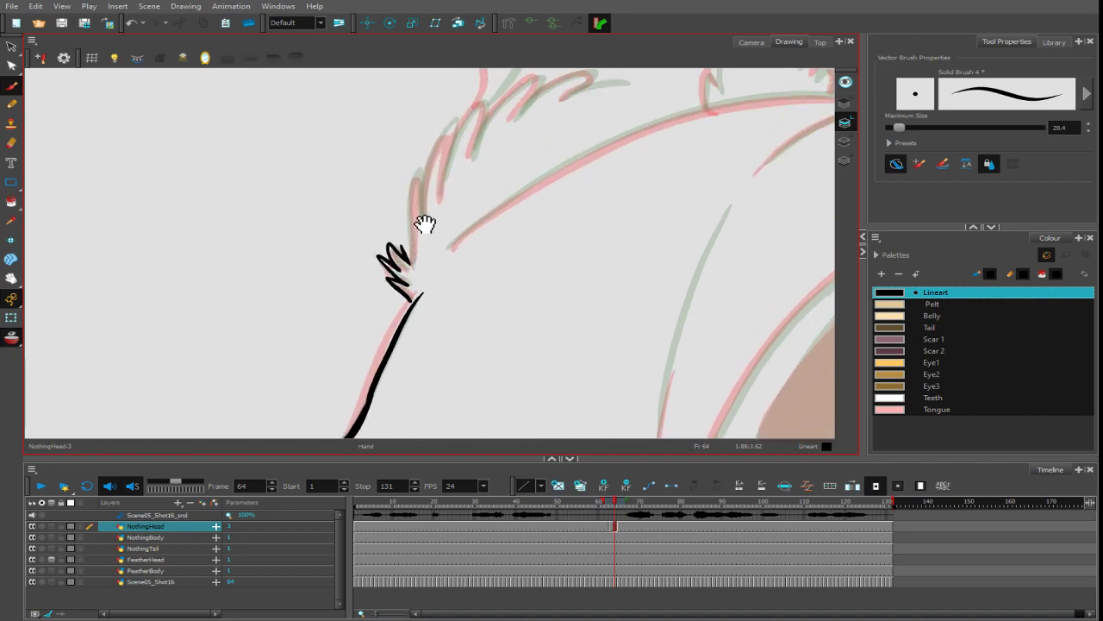
pyautogui.moveTo(424, 224); pyautogui.dragTo(425, 266)
pyautogui.moveTo(412, 305)
pyautogui.mouseDown()
pyautogui.moveTo(427, 216)
pyautogui.moveTo(428, 271)
pyautogui.mouseUp()
pyautogui.press('space')
pyautogui.moveTo(450, 244); pyautogui.dragTo(438, 307)
pyautogui.moveTo(415, 306)
pyautogui.mouseDown()
pyautogui.moveTo(421, 288)
pyautogui.moveTo(437, 307)
pyautogui.mouseUp()
pyautogui.moveTo(450, 239)
pyautogui.mouseDown()
pyautogui.moveTo(475, 208)
pyautogui.moveTo(463, 265)
pyautogui.moveTo(532, 185)
pyautogui.moveTo(511, 221)
pyautogui.moveTo(589, 184)
pyautogui.moveTo(554, 212)
pyautogui.moveTo(615, 190)
pyautogui.moveTo(597, 252)
pyautogui.mouseUp()
# - Ink the far ear's outer contour from the fur tufts up and over its rounded top
pyautogui.press('space')
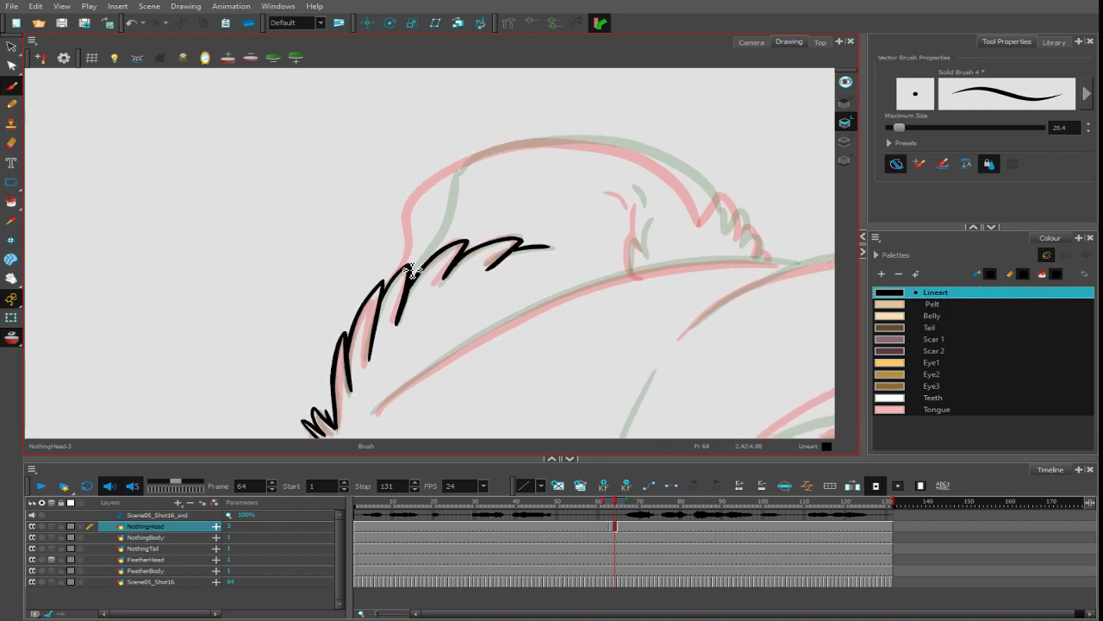
pyautogui.moveTo(410, 269); pyautogui.dragTo(438, 200)
pyautogui.hotkey('ctrl', 'alt')
pyautogui.moveTo(561, 276); pyautogui.dragTo(551, 223)
pyautogui.moveTo(415, 217); pyautogui.dragTo(413, 168)
pyautogui.press('space')
pyautogui.moveTo(462, 185)
pyautogui.mouseDown()
pyautogui.moveTo(439, 313)
pyautogui.moveTo(458, 247)
pyautogui.moveTo(600, 220)
pyautogui.mouseUp()
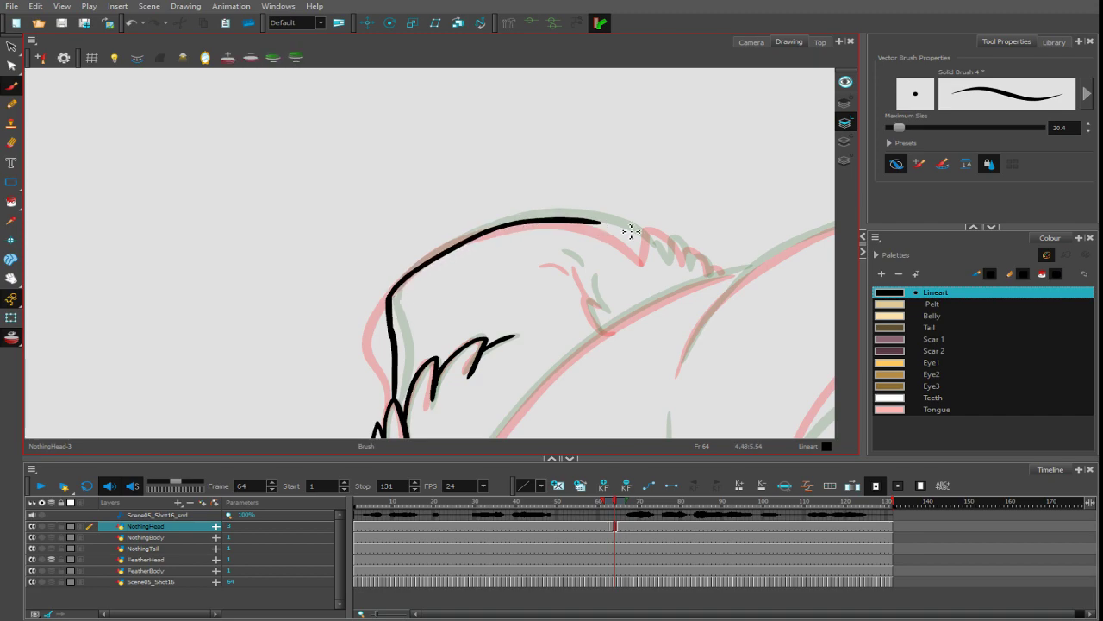
# - Ink the back edge of the far ear, ending in scalloped fur tufts where it meets the head
pyautogui.hotkey('ctrl', 'alt')
pyautogui.moveTo(731, 292)
pyautogui.mouseDown()
pyautogui.moveTo(696, 224)
pyautogui.moveTo(520, 59)
pyautogui.mouseUp()
pyautogui.press('space')
pyautogui.moveTo(493, 145); pyautogui.dragTo(453, 296)
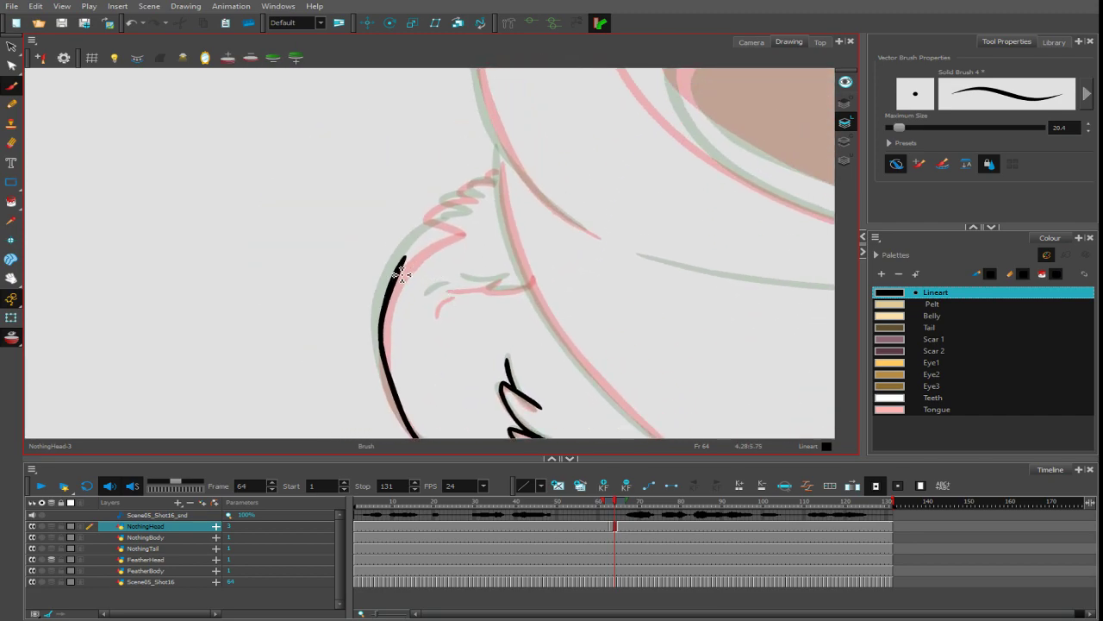
pyautogui.moveTo(400, 272)
pyautogui.mouseDown()
pyautogui.moveTo(457, 233)
pyautogui.moveTo(502, 172)
pyautogui.mouseUp()
# - Ink the small fur strokes inside the far ear near its rear base
pyautogui.hotkey('ctrl', 'alt')
pyautogui.moveTo(562, 126)
pyautogui.mouseDown()
pyautogui.moveTo(564, 226)
pyautogui.moveTo(364, 362)
pyautogui.moveTo(432, 312)
pyautogui.mouseUp()
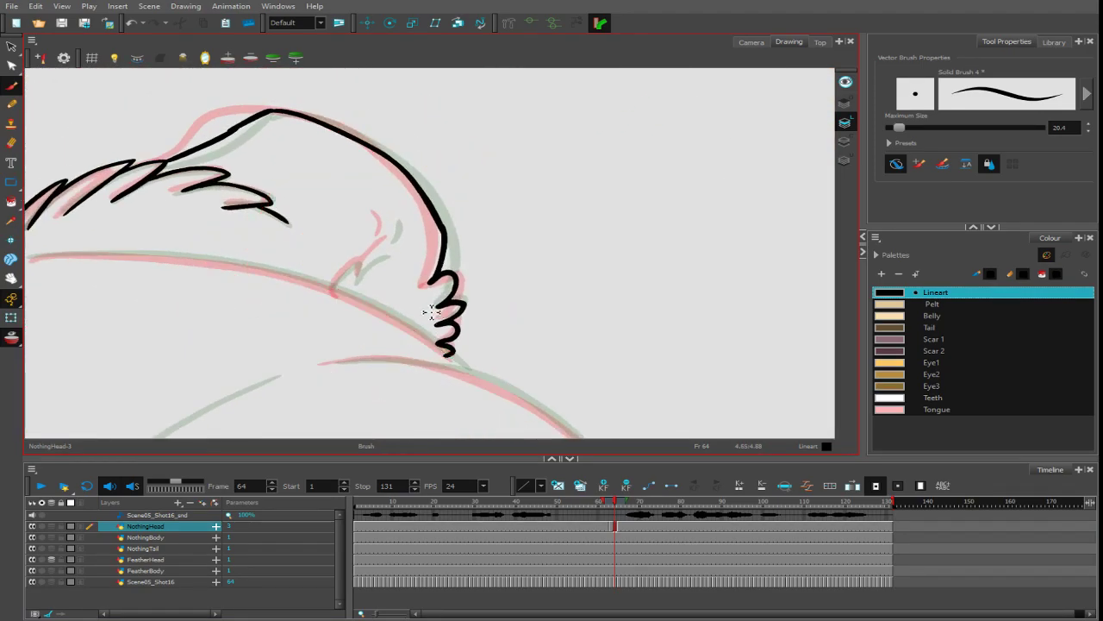
pyautogui.moveTo(342, 276); pyautogui.dragTo(393, 226)
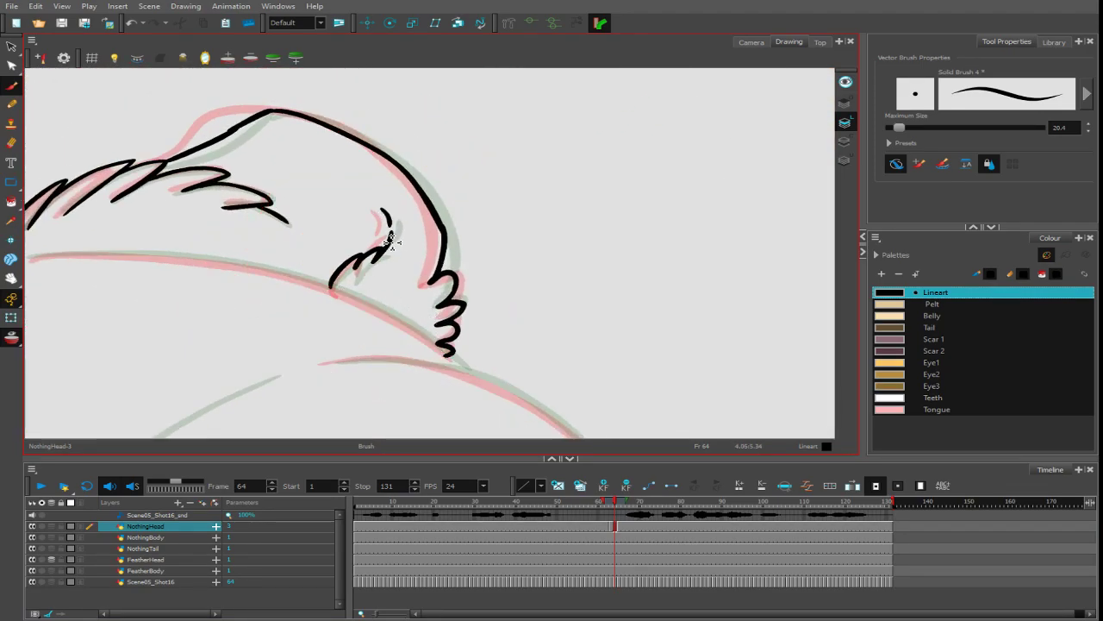
# - Ink the head line beneath the far ear and the curved crown line extending toward the near ear
pyautogui.press('space')
pyautogui.moveTo(512, 296); pyautogui.dragTo(721, 224)
pyautogui.moveTo(262, 278)
pyautogui.mouseDown()
pyautogui.moveTo(591, 229)
pyautogui.moveTo(426, 244)
pyautogui.moveTo(276, 371)
pyautogui.moveTo(340, 256)
pyautogui.moveTo(439, 163)
pyautogui.moveTo(561, 104)
pyautogui.moveTo(648, 77)
pyautogui.mouseUp()
pyautogui.moveTo(648, 77); pyautogui.dragTo(354, 307)
pyautogui.moveTo(273, 376)
pyautogui.mouseDown()
pyautogui.moveTo(301, 332)
pyautogui.moveTo(394, 249)
pyautogui.moveTo(540, 205)
pyautogui.mouseUp()
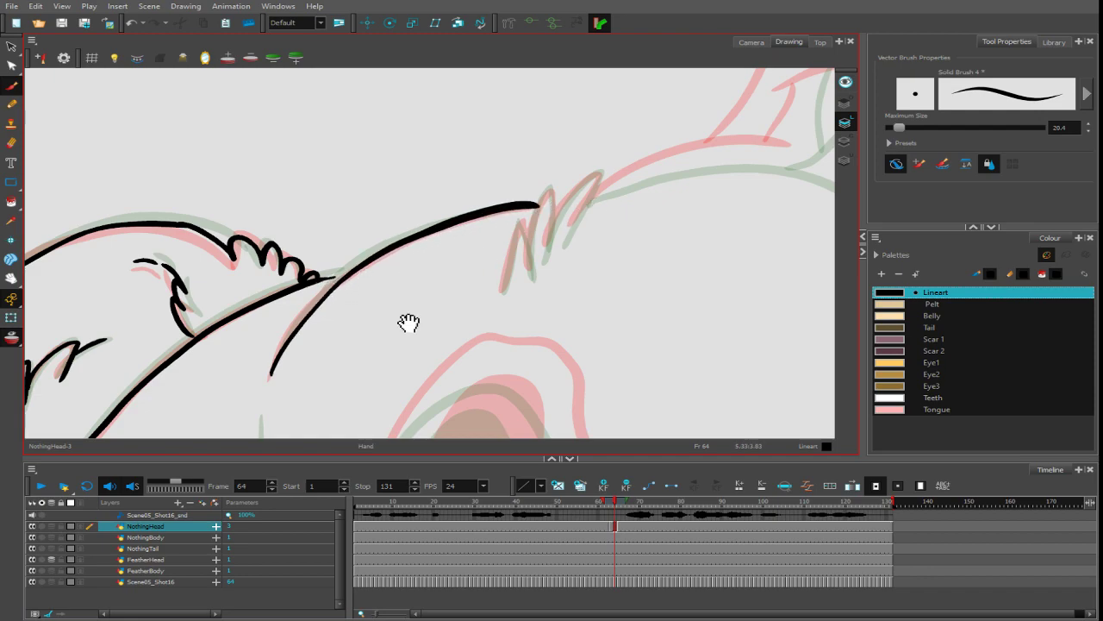
# - Ink the long curved crease running down the forehead toward the snout
pyautogui.moveTo(411, 322); pyautogui.dragTo(464, 181)
pyautogui.moveTo(383, 339); pyautogui.dragTo(417, 190)
pyautogui.moveTo(421, 362); pyautogui.dragTo(401, 225)
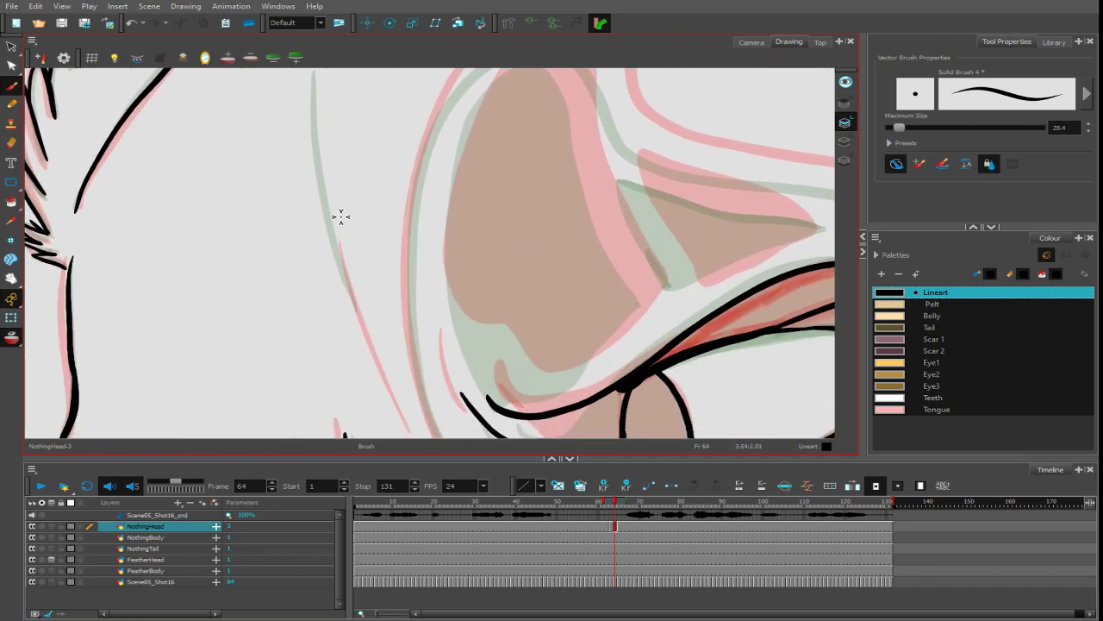
pyautogui.moveTo(315, 136)
pyautogui.mouseDown()
pyautogui.moveTo(330, 219)
pyautogui.moveTo(387, 382)
pyautogui.mouseUp()
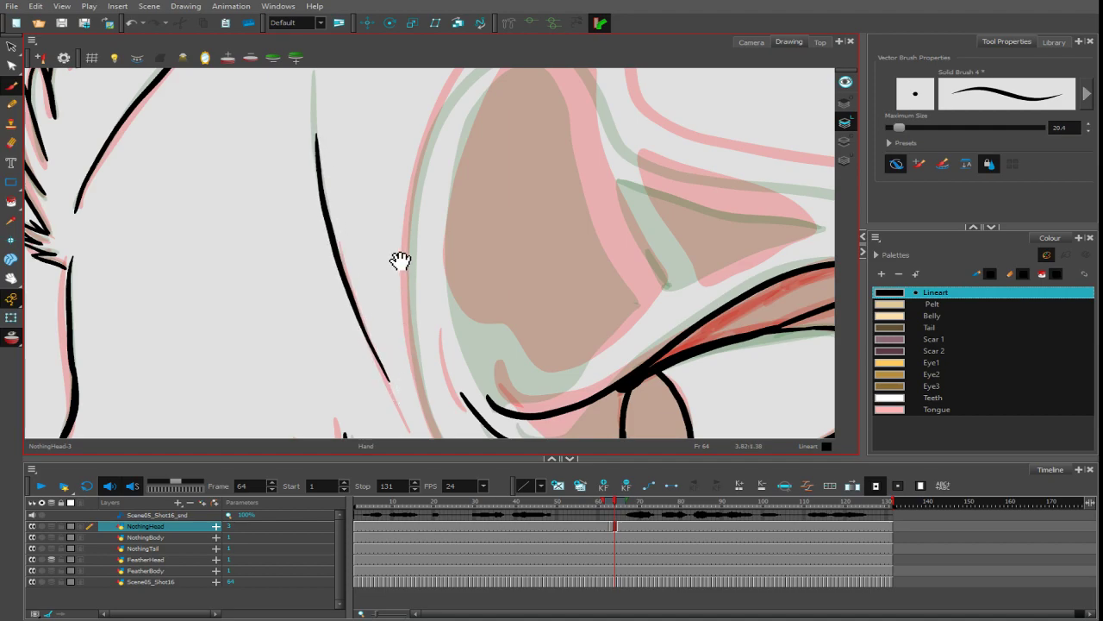
# - Ink the pointed fur tufts at the end of the crown line
pyautogui.moveTo(401, 258); pyautogui.dragTo(378, 374)
pyautogui.moveTo(418, 104)
pyautogui.mouseDown()
pyautogui.moveTo(402, 231)
pyautogui.moveTo(350, 343)
pyautogui.mouseUp()
pyautogui.moveTo(439, 311)
pyautogui.mouseDown()
pyautogui.moveTo(449, 290)
pyautogui.moveTo(488, 278)
pyautogui.moveTo(499, 205)
pyautogui.moveTo(493, 276)
pyautogui.moveTo(558, 184)
pyautogui.moveTo(508, 267)
pyautogui.mouseUp()
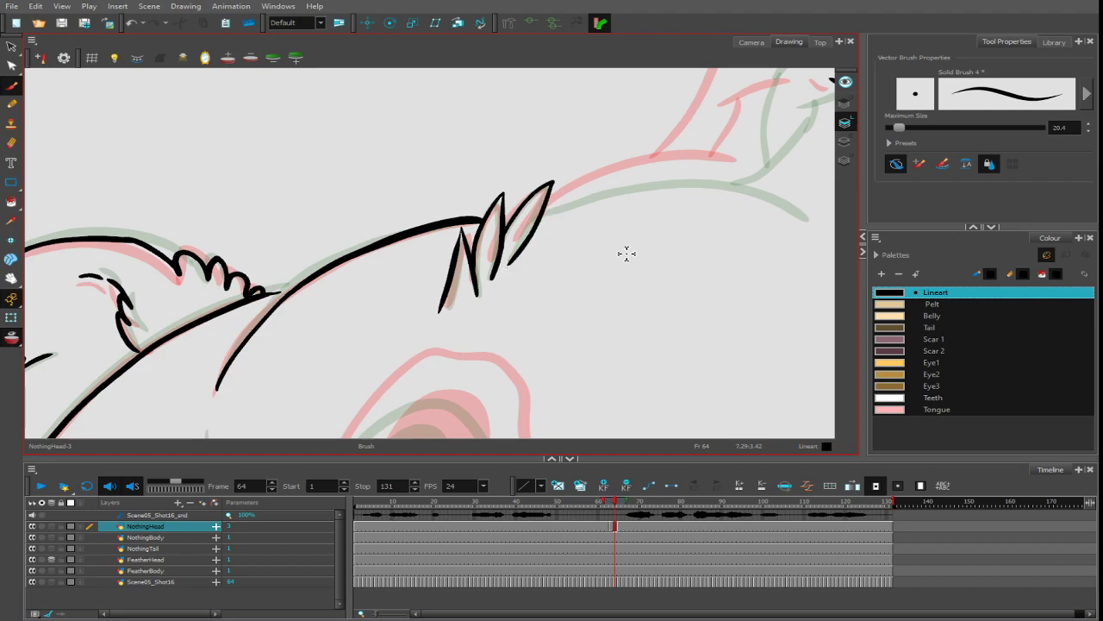
# - Ink the head line up to the near ear and the ear's outer contour, with fur tufts down to its tip
pyautogui.moveTo(667, 271); pyautogui.dragTo(668, 263)
pyautogui.moveTo(685, 203); pyautogui.dragTo(503, 261)
pyautogui.press('1')
pyautogui.press('1')
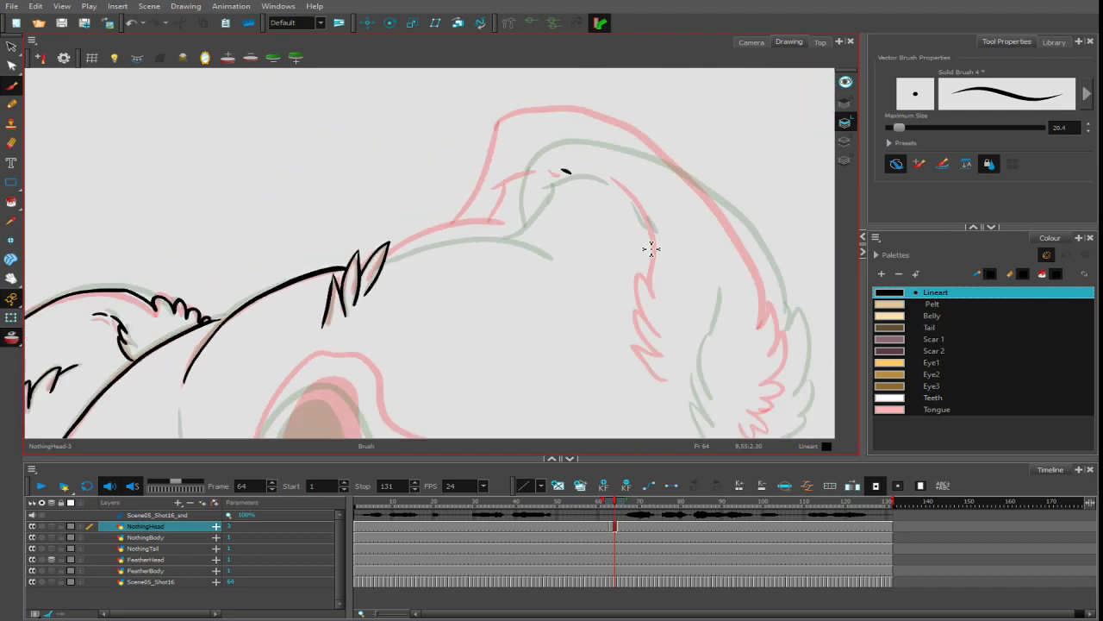
pyautogui.moveTo(657, 203); pyautogui.dragTo(646, 155)
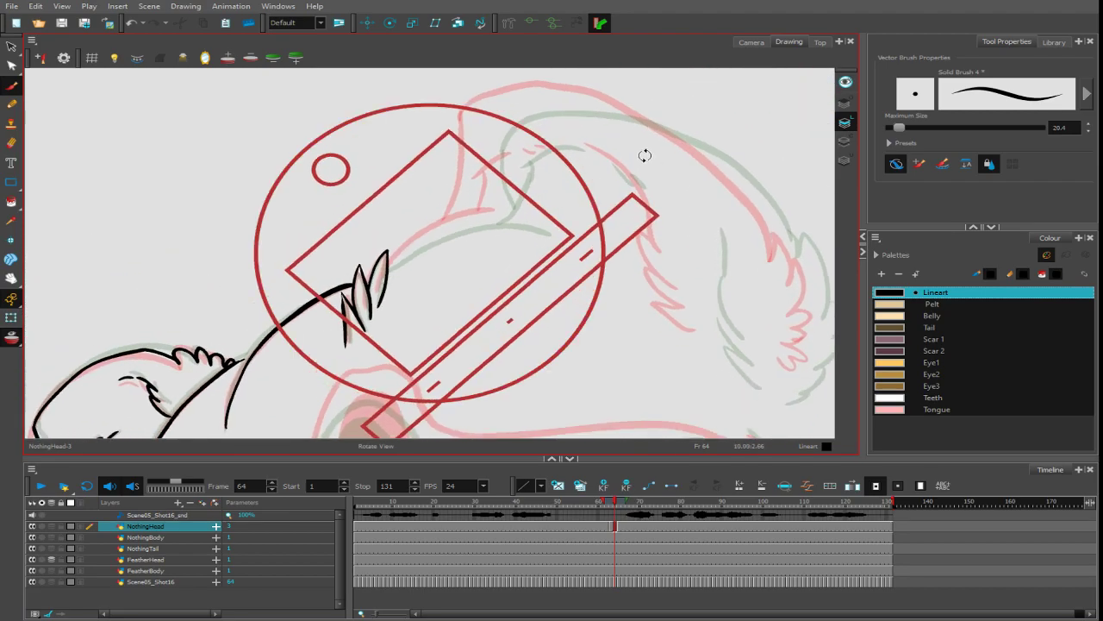
pyautogui.moveTo(388, 263)
pyautogui.mouseDown()
pyautogui.moveTo(514, 219)
pyautogui.moveTo(506, 163)
pyautogui.mouseUp()
pyautogui.moveTo(463, 215)
pyautogui.mouseDown()
pyautogui.moveTo(472, 147)
pyautogui.moveTo(527, 153)
pyautogui.moveTo(631, 110)
pyautogui.moveTo(690, 143)
pyautogui.moveTo(771, 238)
pyautogui.mouseUp()
pyautogui.moveTo(770, 238)
pyautogui.mouseDown()
pyautogui.moveTo(714, 246)
pyautogui.moveTo(663, 197)
pyautogui.moveTo(717, 263)
pyautogui.moveTo(690, 332)
pyautogui.mouseUp()
# - Ink the inner fur edge of the near ear and the short strokes along its upper rim
pyautogui.moveTo(601, 303); pyautogui.dragTo(574, 157)
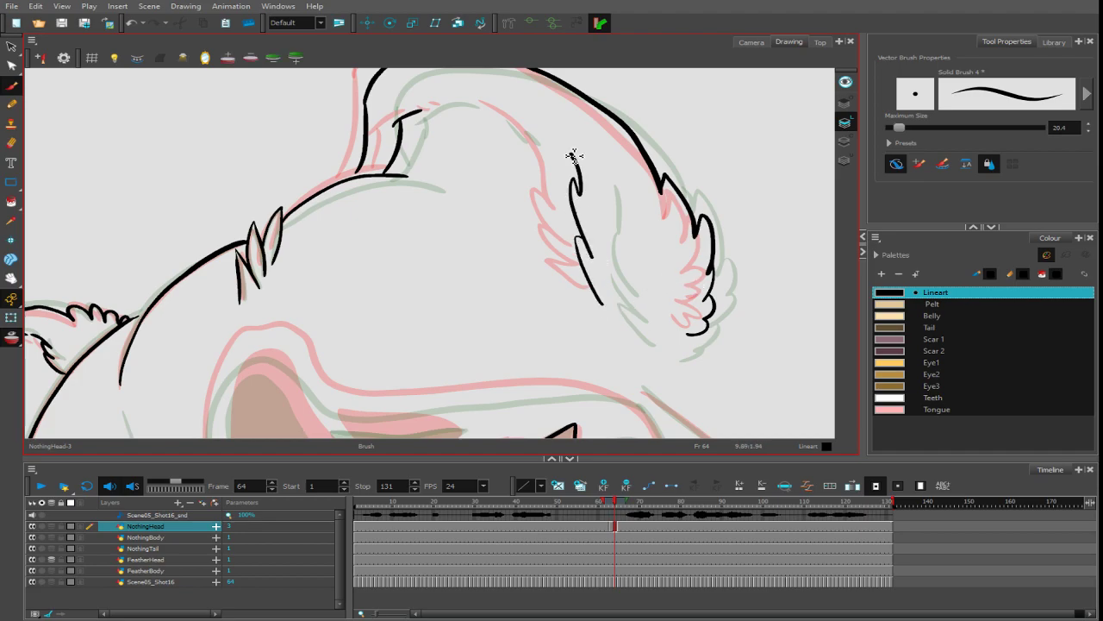
pyautogui.moveTo(579, 194); pyautogui.dragTo(551, 136)
pyautogui.moveTo(435, 105); pyautogui.dragTo(491, 116)
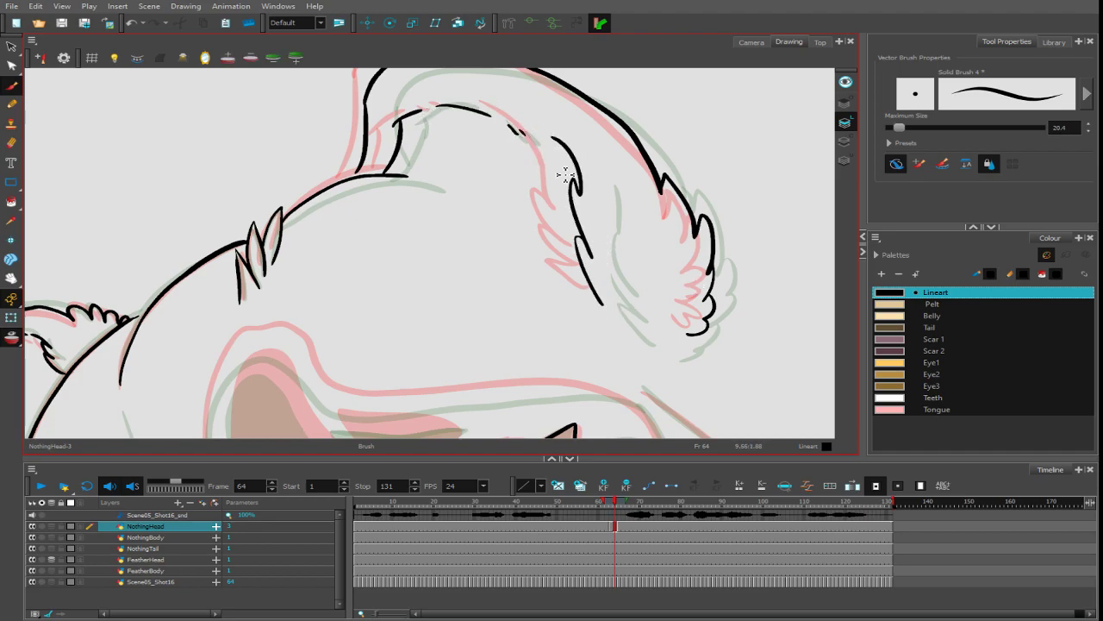
# - Ink the near cheek contour with its overlapping tuft, curving down to short fur strokes at the jaw
pyautogui.scroll(-3, 603, 190)
pyautogui.moveTo(663, 264); pyautogui.dragTo(650, 148)
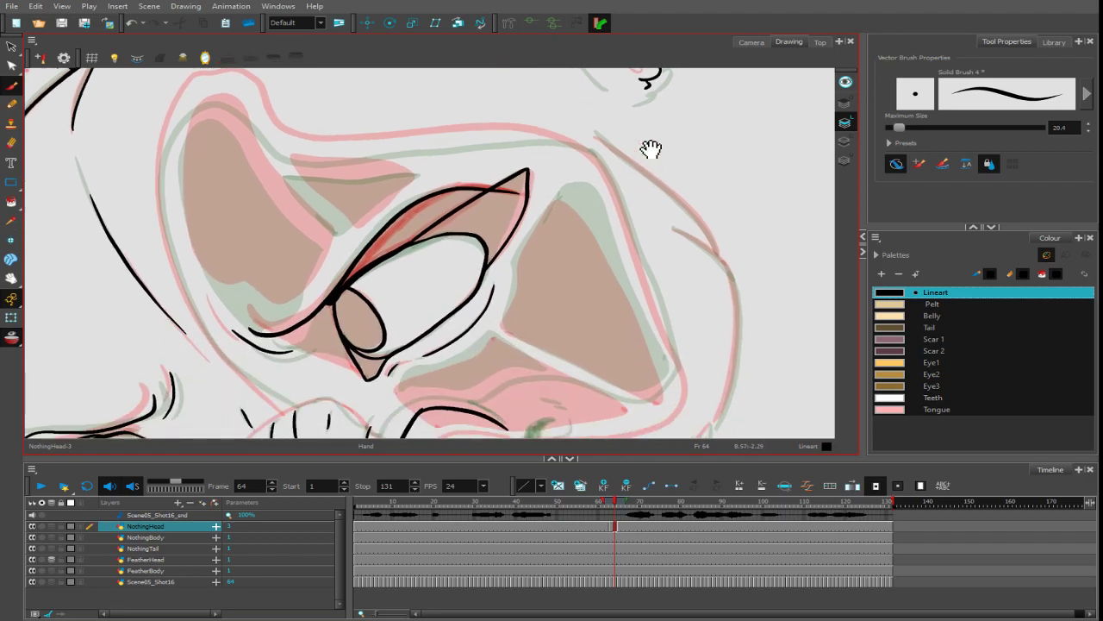
pyautogui.moveTo(645, 222); pyautogui.dragTo(522, 190)
pyautogui.moveTo(522, 121); pyautogui.dragTo(596, 243)
pyautogui.moveTo(599, 306); pyautogui.dragTo(646, 219)
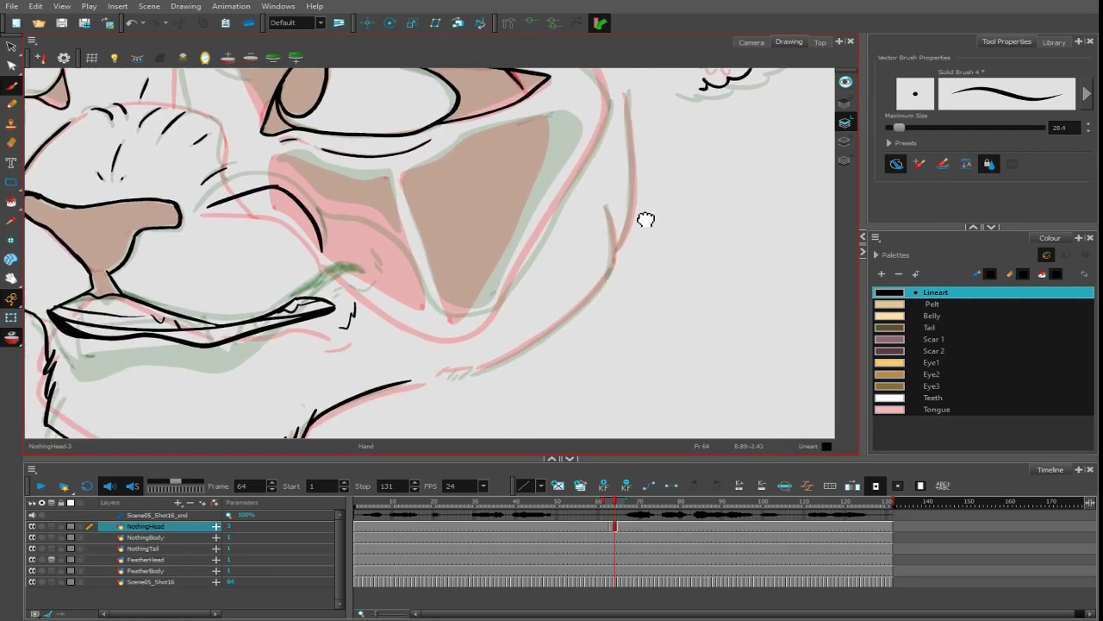
pyautogui.press('2')
pyautogui.press('1')
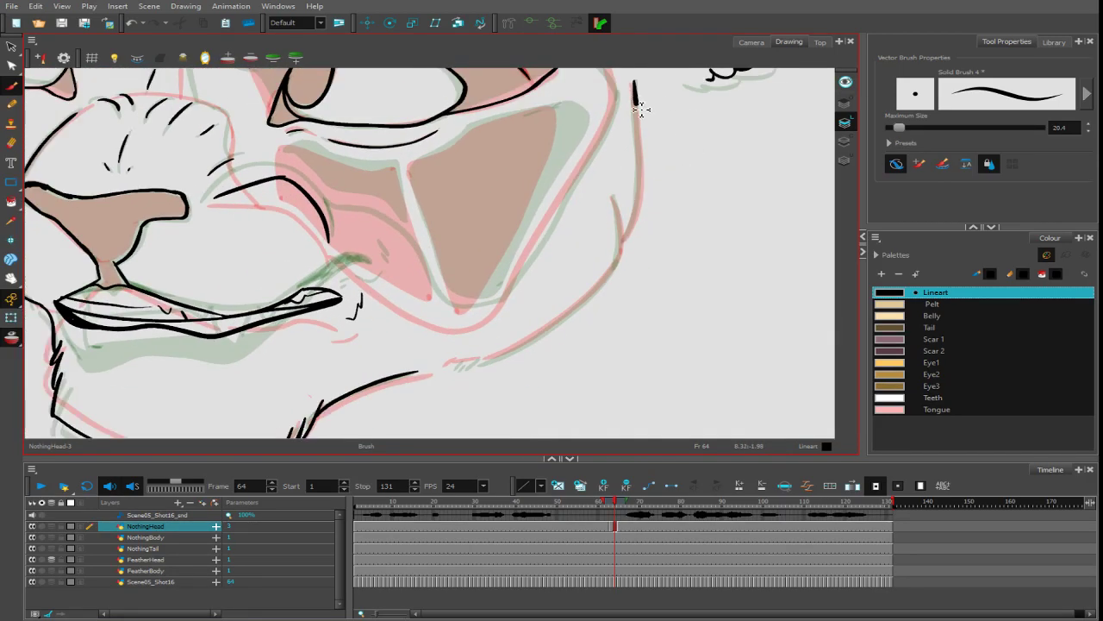
pyautogui.moveTo(642, 109)
pyautogui.mouseDown()
pyautogui.moveTo(648, 163)
pyautogui.moveTo(635, 239)
pyautogui.moveTo(619, 263)
pyautogui.mouseUp()
pyautogui.hotkey('ctrl', 'z')
pyautogui.moveTo(638, 85)
pyautogui.mouseDown()
pyautogui.moveTo(646, 195)
pyautogui.moveTo(633, 233)
pyautogui.moveTo(581, 313)
pyautogui.moveTo(481, 363)
pyautogui.mouseUp()
# - Ink the facial marking outline from the muzzle curve around the triangular cheek patch and up its outer side
pyautogui.scroll(3, 508, 312)
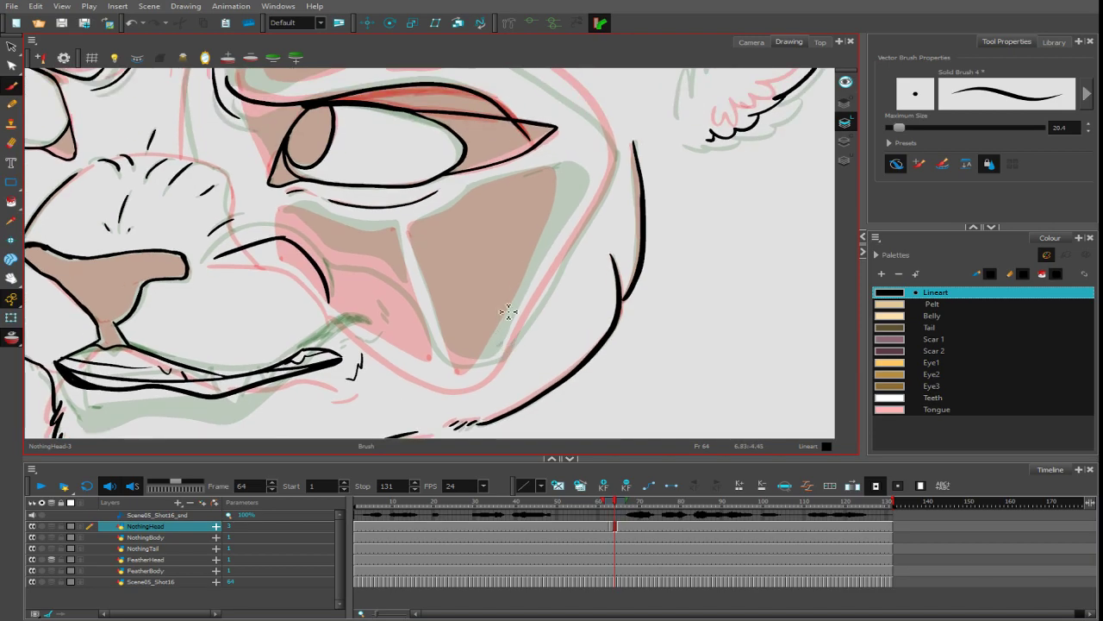
pyautogui.moveTo(355, 329)
pyautogui.mouseDown()
pyautogui.moveTo(402, 362)
pyautogui.moveTo(466, 376)
pyautogui.mouseUp()
pyautogui.moveTo(612, 163)
pyautogui.mouseDown()
pyautogui.moveTo(514, 341)
pyautogui.moveTo(438, 351)
pyautogui.mouseUp()
# - Ink the near-side snout contour from the muzzle curve up to the wrinkles on top of the snout
pyautogui.moveTo(433, 247); pyautogui.dragTo(487, 351)
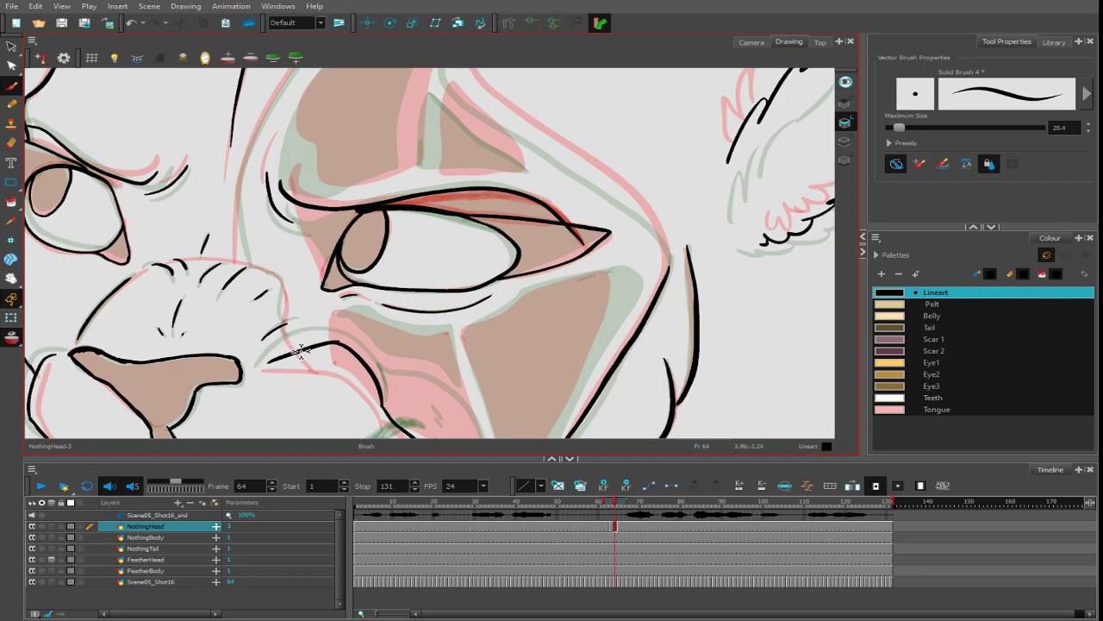
pyautogui.moveTo(289, 329)
pyautogui.mouseDown()
pyautogui.moveTo(281, 282)
pyautogui.moveTo(222, 255)
pyautogui.mouseUp()
pyautogui.press('space')
pyautogui.hotkey('ctrl', 'z')
pyautogui.moveTo(288, 298)
pyautogui.mouseDown()
pyautogui.moveTo(269, 265)
pyautogui.moveTo(240, 260)
pyautogui.mouseUp()
pyautogui.press('space')
pyautogui.moveTo(265, 253); pyautogui.dragTo(271, 315)
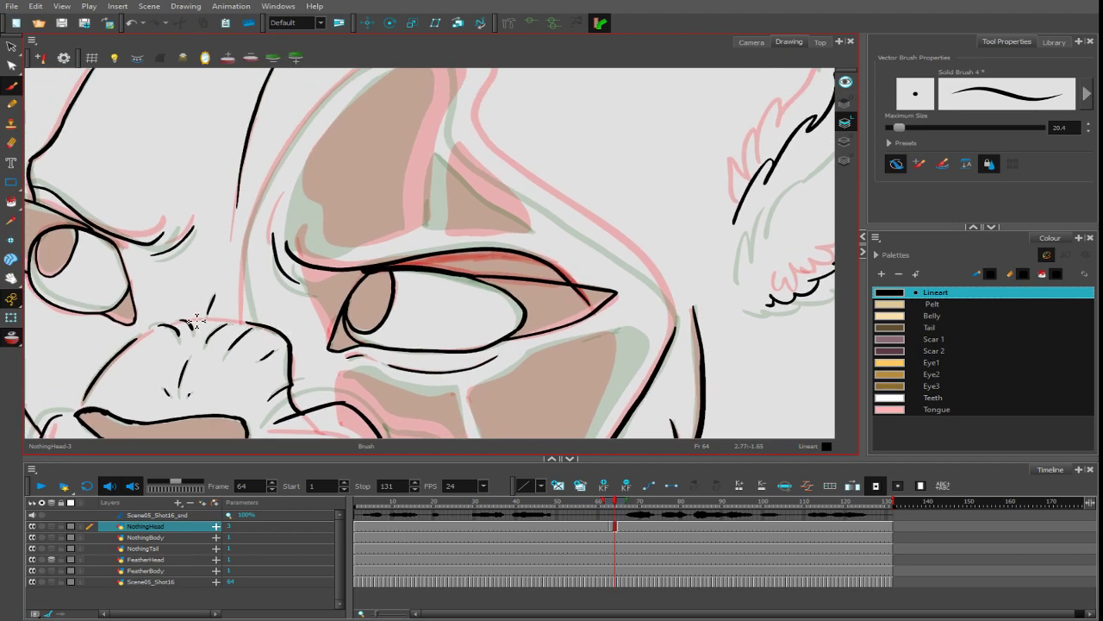
# - Ink the facial marking outline from beside the snout up past the near brow and around its rounded top on the forehead
pyautogui.press('1')
pyautogui.press('1')
pyautogui.press('1')
pyautogui.press('1')
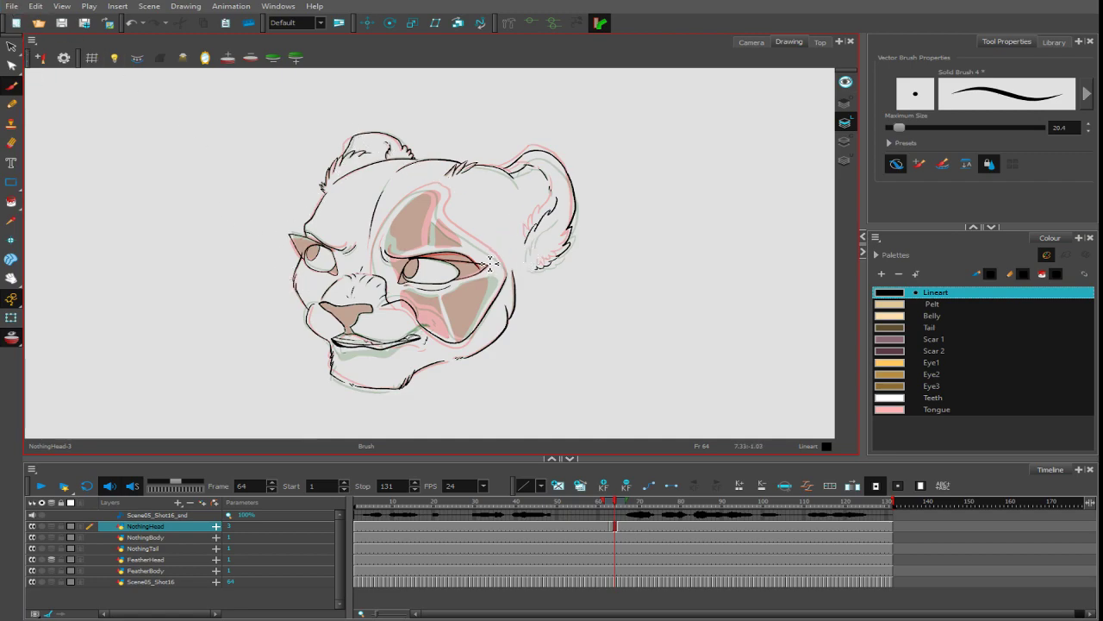
pyautogui.scroll(2, 457, 239)
pyautogui.scroll(2, 427, 258)
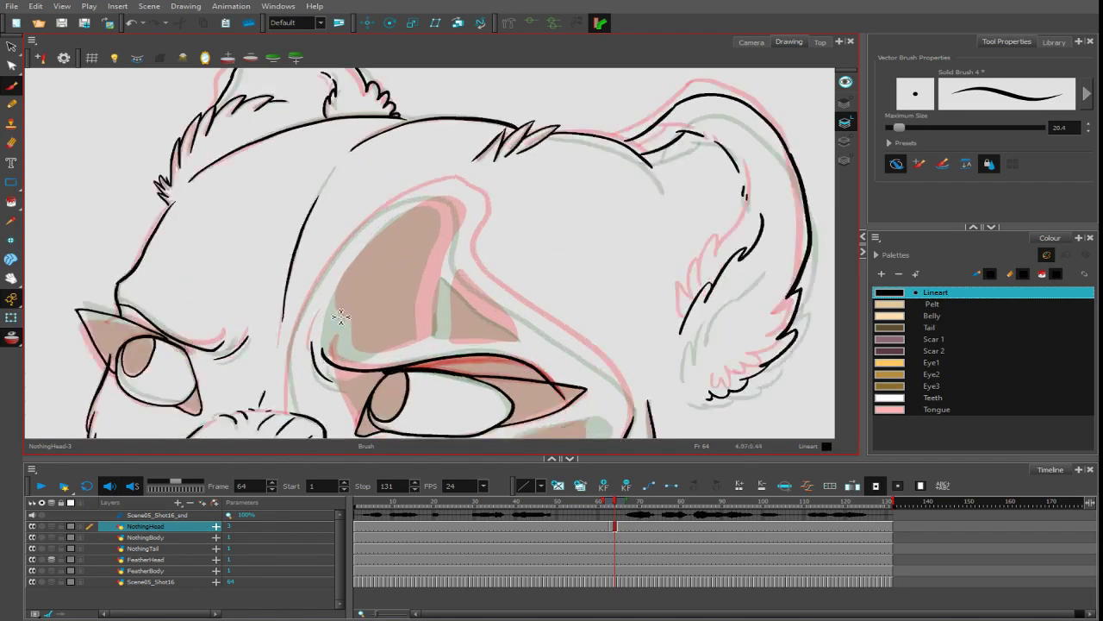
pyautogui.moveTo(295, 416)
pyautogui.mouseDown()
pyautogui.moveTo(284, 315)
pyautogui.moveTo(365, 233)
pyautogui.mouseUp()
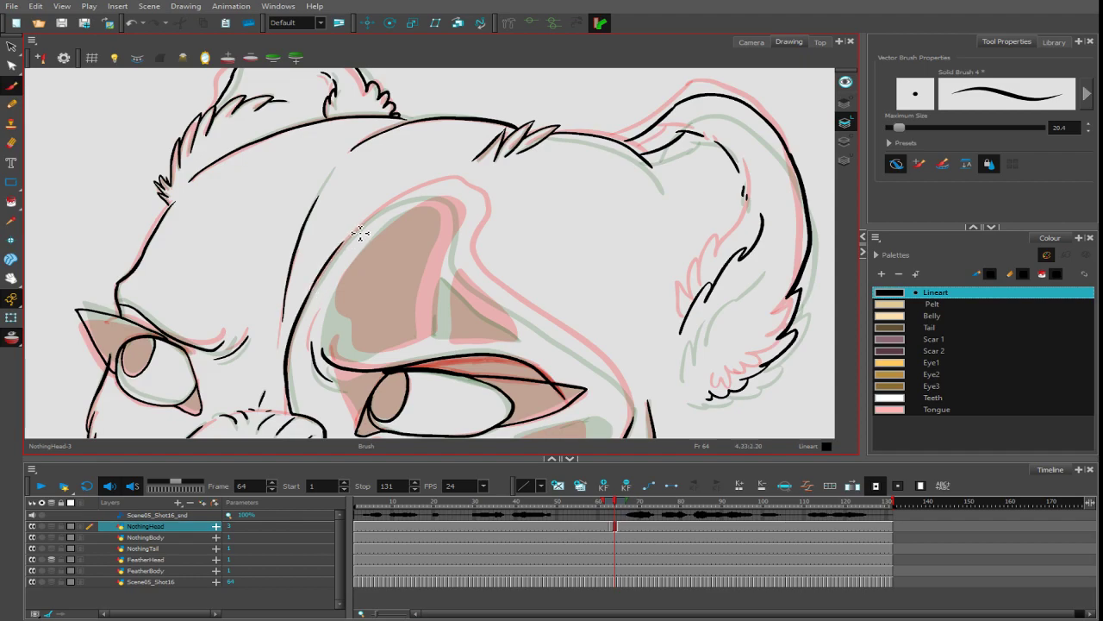
pyautogui.hotkey('ctrl', 'z')
pyautogui.moveTo(317, 290)
pyautogui.mouseDown()
pyautogui.moveTo(369, 226)
pyautogui.moveTo(404, 207)
pyautogui.moveTo(489, 193)
pyautogui.mouseUp()
pyautogui.moveTo(420, 207)
pyautogui.mouseDown()
pyautogui.moveTo(419, 195)
pyautogui.moveTo(457, 184)
pyautogui.moveTo(475, 202)
pyautogui.moveTo(470, 268)
pyautogui.mouseUp()
# - Ink the outer edge of the facial marking from the forehead down past the near eye to join the cheek outline
pyautogui.moveTo(628, 315)
pyautogui.keyDown('ctrl'); pyautogui.keyDown('alt'); pyautogui.mouseDown()
pyautogui.moveTo(559, 125)
pyautogui.moveTo(538, 126)
pyautogui.mouseUp(); pyautogui.keyUp('alt'); pyautogui.keyUp('ctrl')
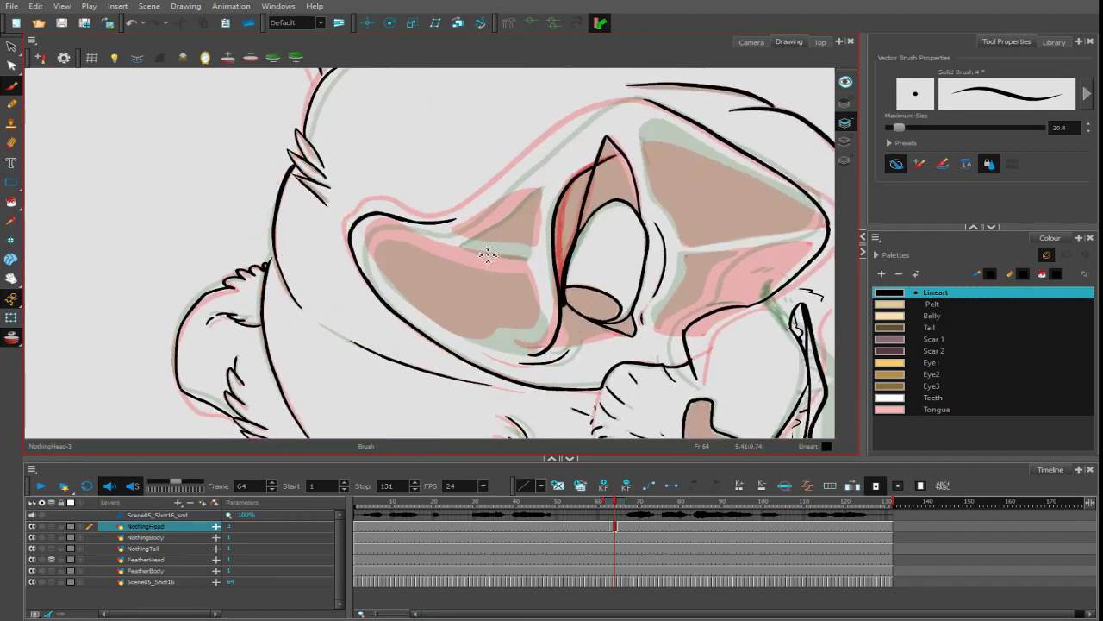
pyautogui.moveTo(584, 244); pyautogui.dragTo(539, 303)
pyautogui.moveTo(407, 281); pyautogui.dragTo(548, 171)
pyautogui.hotkey('ctrl', 'z')
pyautogui.hotkey('ctrl', 'z')
pyautogui.moveTo(489, 213); pyautogui.dragTo(569, 161)
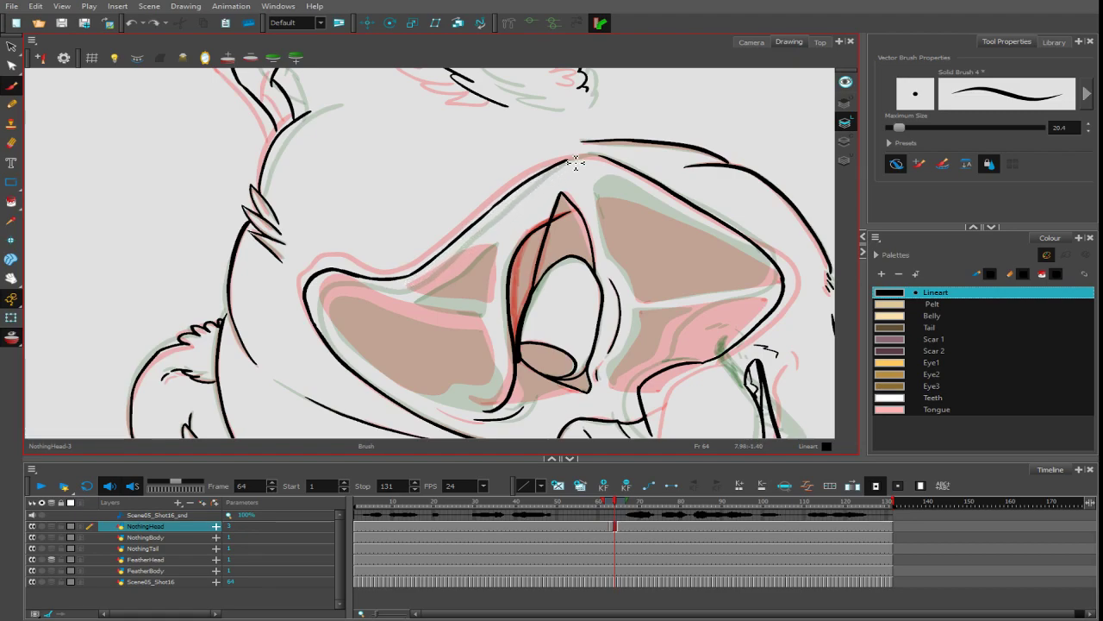
pyautogui.moveTo(660, 198)
pyautogui.mouseDown()
pyautogui.moveTo(686, 123)
pyautogui.moveTo(500, 267)
pyautogui.mouseUp()
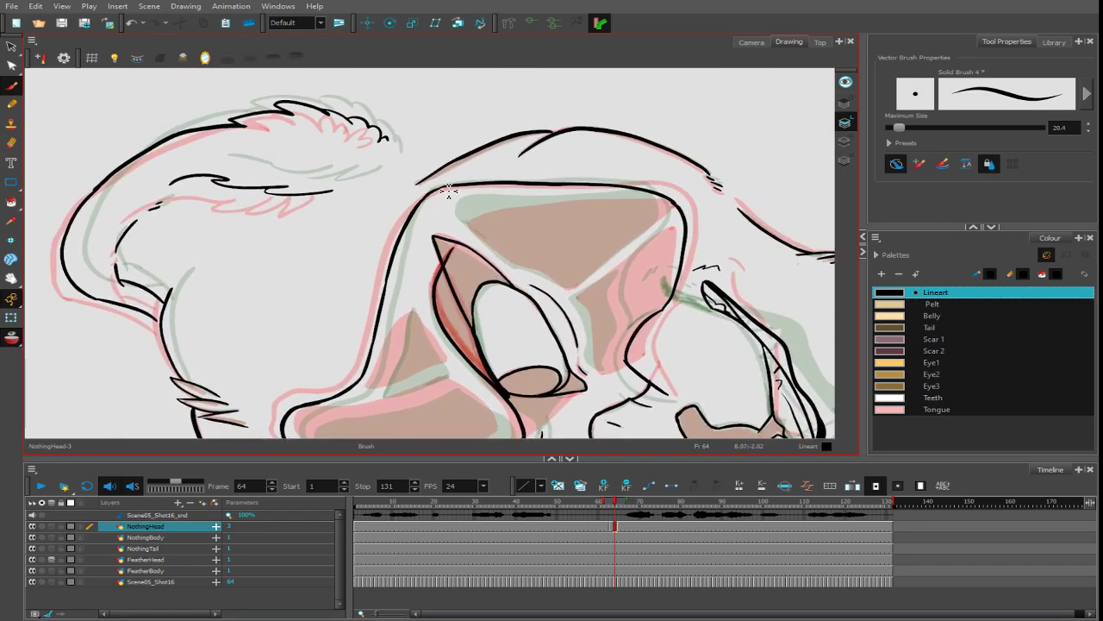
pyautogui.moveTo(443, 192)
pyautogui.mouseDown()
pyautogui.moveTo(635, 118)
pyautogui.moveTo(307, 337)
pyautogui.moveTo(475, 355)
pyautogui.moveTo(619, 292)
pyautogui.mouseUp()
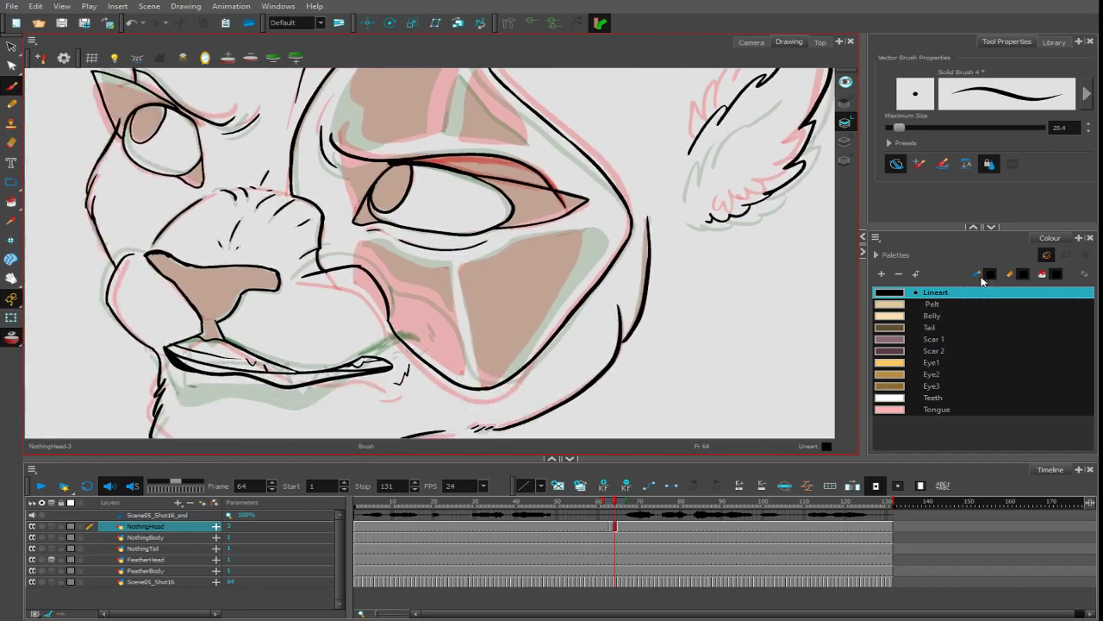
# - Outline the inner cheek scar patch below the near eye in the Scar 2 colour
pyautogui.click(908, 350)
pyautogui.scroll(3, 562, 301)
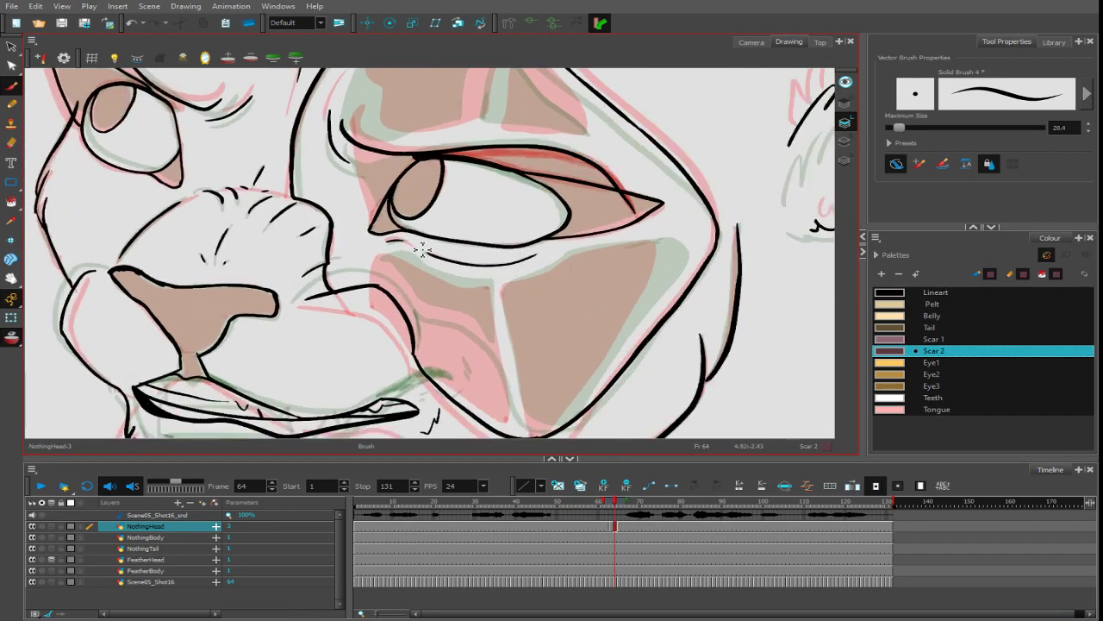
pyautogui.moveTo(510, 423)
pyautogui.mouseDown()
pyautogui.moveTo(497, 287)
pyautogui.moveTo(507, 418)
pyautogui.mouseUp()
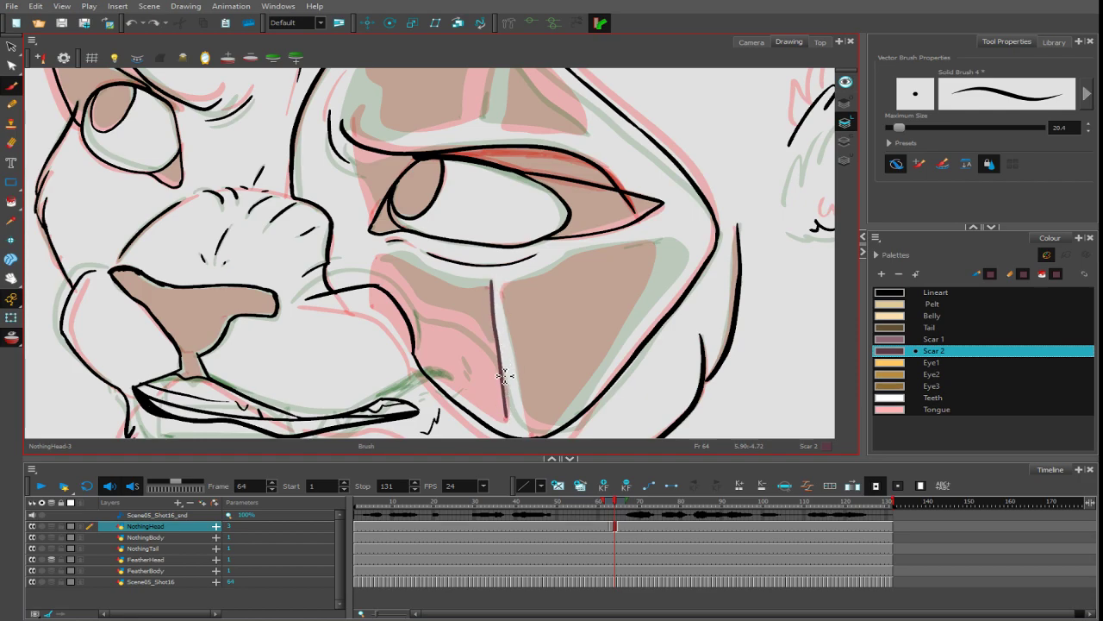
pyautogui.moveTo(492, 280)
pyautogui.mouseDown()
pyautogui.moveTo(381, 263)
pyautogui.moveTo(461, 390)
pyautogui.moveTo(506, 419)
pyautogui.moveTo(531, 381)
pyautogui.moveTo(500, 293)
pyautogui.moveTo(509, 253)
pyautogui.moveTo(564, 222)
pyautogui.mouseUp()
# - Outline the larger triangular outer cheek scar patch beneath the near eye in Scar 2
pyautogui.moveTo(695, 301)
pyautogui.keyDown('ctrl'); pyautogui.keyDown('alt'); pyautogui.mouseDown()
pyautogui.moveTo(692, 199)
pyautogui.moveTo(590, 117)
pyautogui.mouseUp(); pyautogui.keyUp('alt'); pyautogui.keyUp('ctrl')
pyautogui.moveTo(579, 128); pyautogui.dragTo(552, 276)
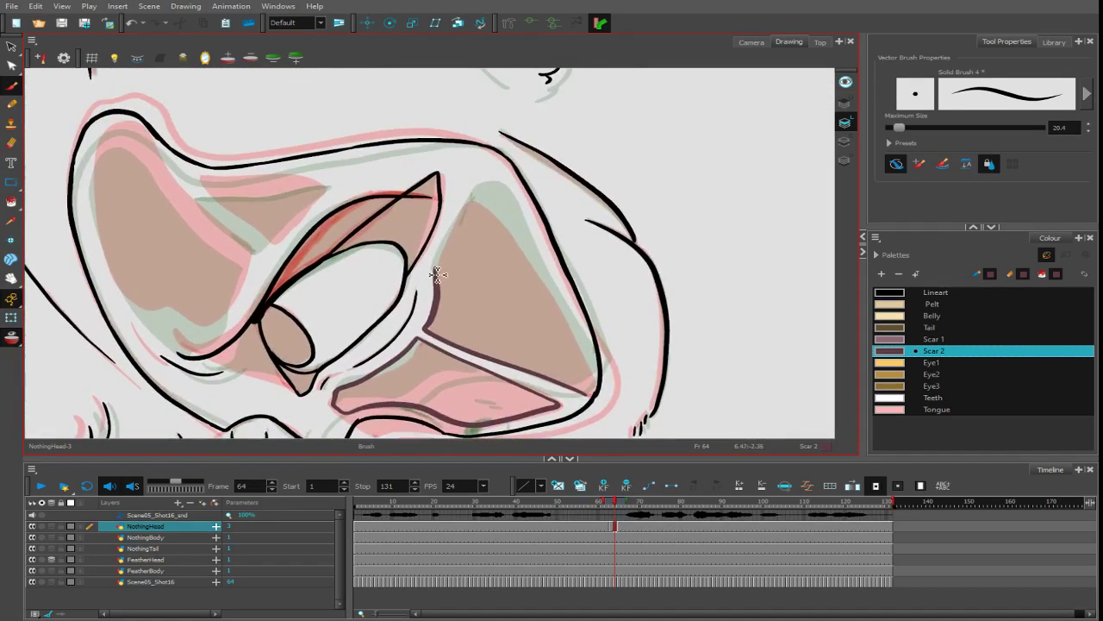
pyautogui.moveTo(436, 273)
pyautogui.mouseDown()
pyautogui.moveTo(485, 190)
pyautogui.moveTo(492, 197)
pyautogui.moveTo(478, 199)
pyautogui.moveTo(512, 207)
pyautogui.moveTo(604, 387)
pyautogui.mouseUp()
pyautogui.hotkey('ctrl', 'z')
pyautogui.moveTo(477, 194)
pyautogui.mouseDown()
pyautogui.moveTo(513, 220)
pyautogui.moveTo(595, 397)
pyautogui.mouseUp()
# - Outline the scar edge at the near eye's inner corner and the two scar patches above the eye in Scar 2
pyautogui.moveTo(510, 303); pyautogui.dragTo(669, 278)
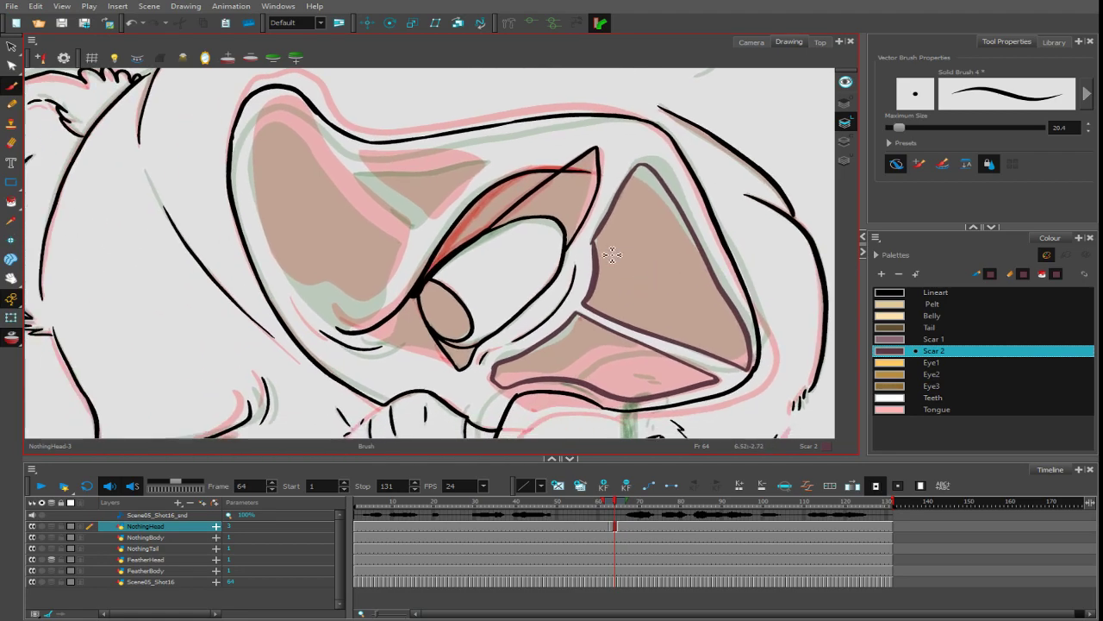
pyautogui.moveTo(349, 332); pyautogui.dragTo(469, 376)
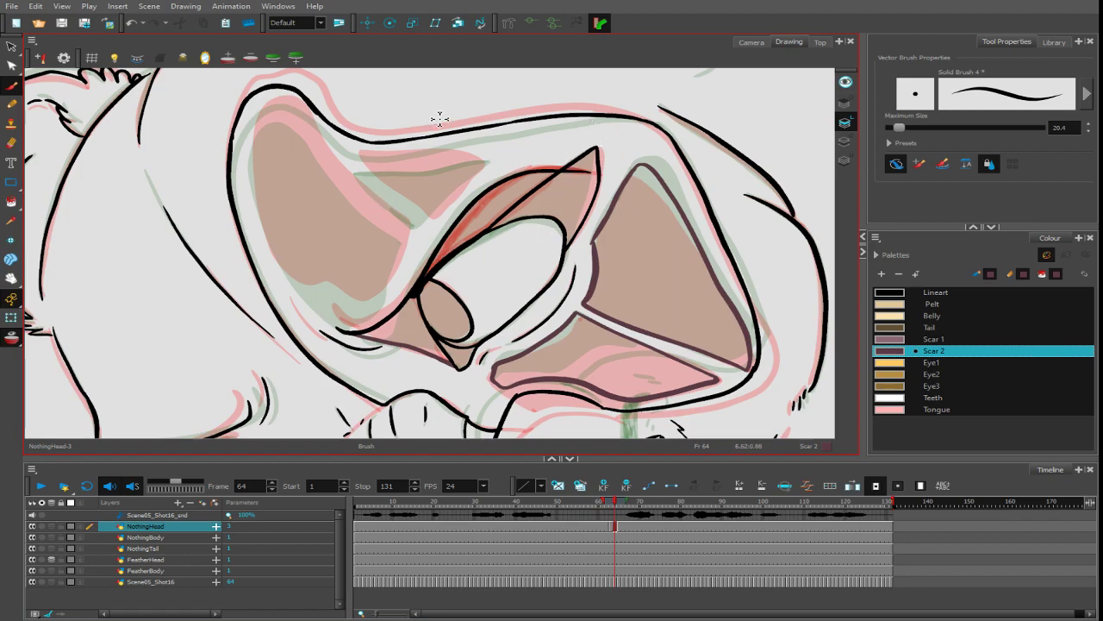
pyautogui.moveTo(440, 119); pyautogui.dragTo(505, 232)
pyautogui.moveTo(385, 146); pyautogui.dragTo(423, 247)
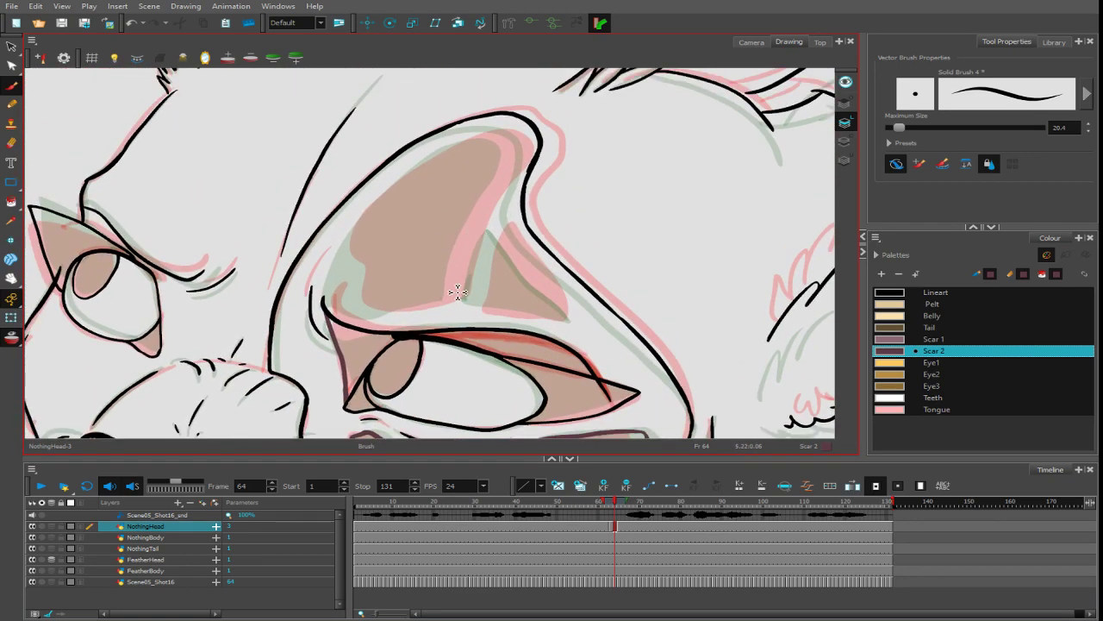
pyautogui.moveTo(457, 292)
pyautogui.mouseDown()
pyautogui.moveTo(507, 129)
pyautogui.moveTo(370, 231)
pyautogui.moveTo(351, 295)
pyautogui.moveTo(394, 313)
pyautogui.moveTo(449, 307)
pyautogui.moveTo(479, 227)
pyautogui.mouseUp()
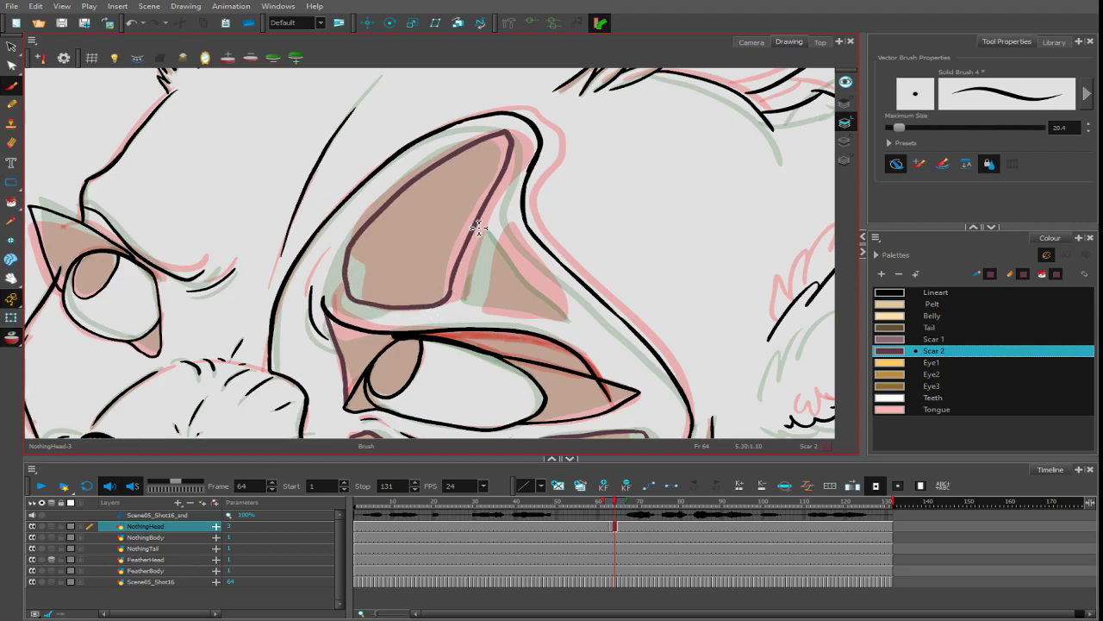
pyautogui.moveTo(483, 308)
pyautogui.mouseDown()
pyautogui.moveTo(494, 238)
pyautogui.moveTo(512, 231)
pyautogui.moveTo(565, 322)
pyautogui.moveTo(487, 315)
pyautogui.moveTo(496, 260)
pyautogui.mouseUp()
# - Fill the forehead patches, the scarred areas around the near eye and both cheek patches with Scar 2
pyautogui.click(11, 201)
pyautogui.click(422, 224)
pyautogui.click(517, 276)
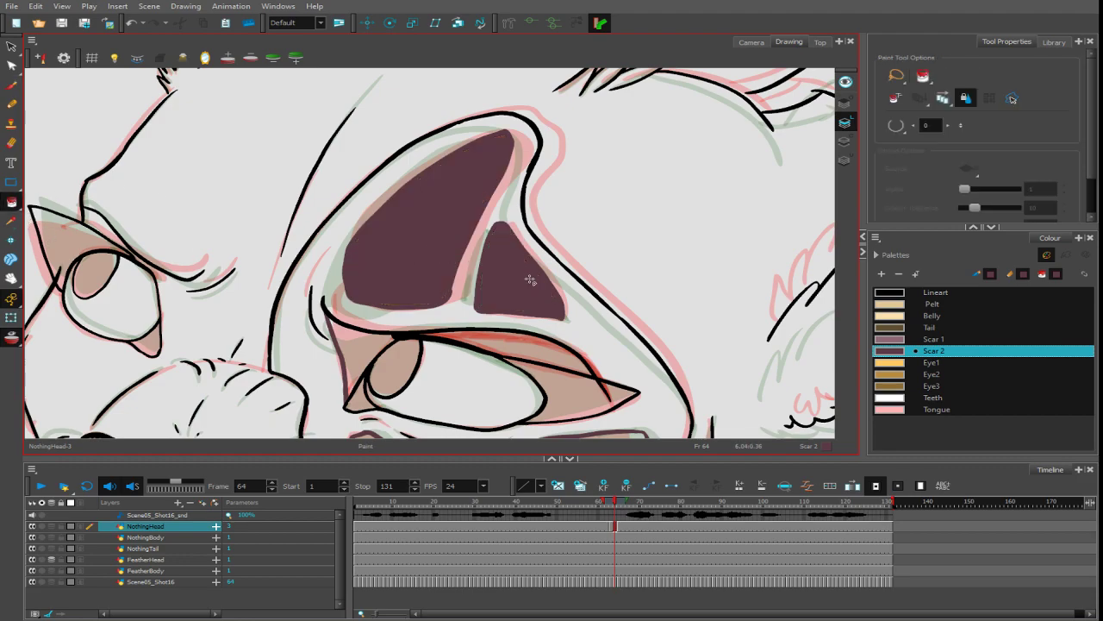
pyautogui.click(345, 349)
pyautogui.click(517, 350)
pyautogui.moveTo(642, 337); pyautogui.dragTo(569, 255)
pyautogui.press('1')
pyautogui.press('1')
pyautogui.click(443, 371)
pyautogui.click(510, 348)
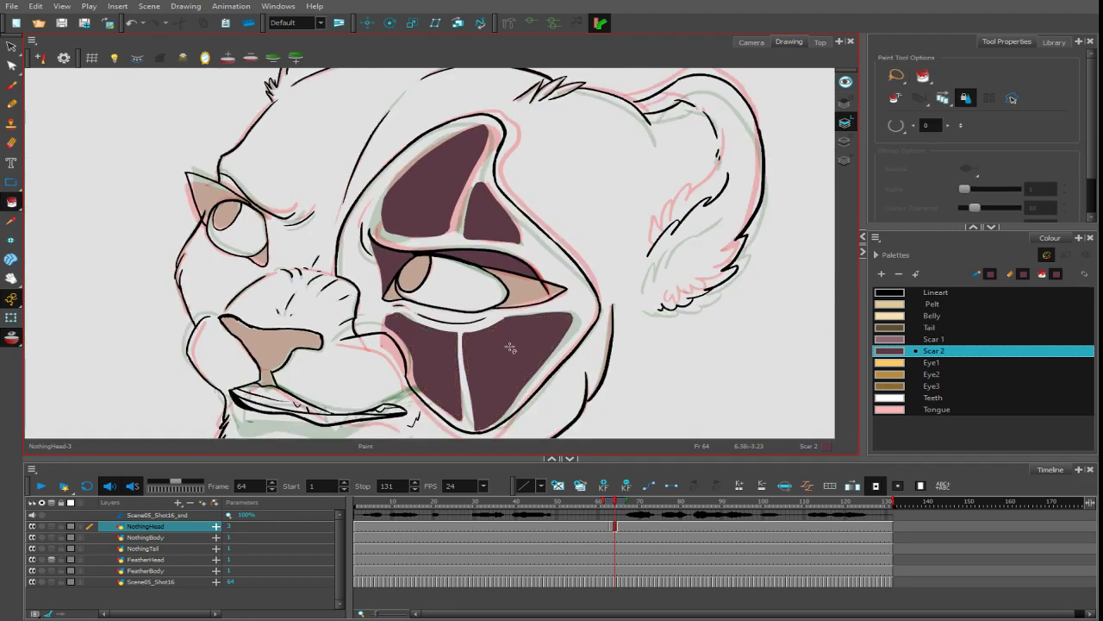
# - Fill the near eye's pupil and its inner and outer corners with the Lineart colour
pyautogui.click(909, 294)
pyautogui.click(397, 293)
pyautogui.click(414, 274)
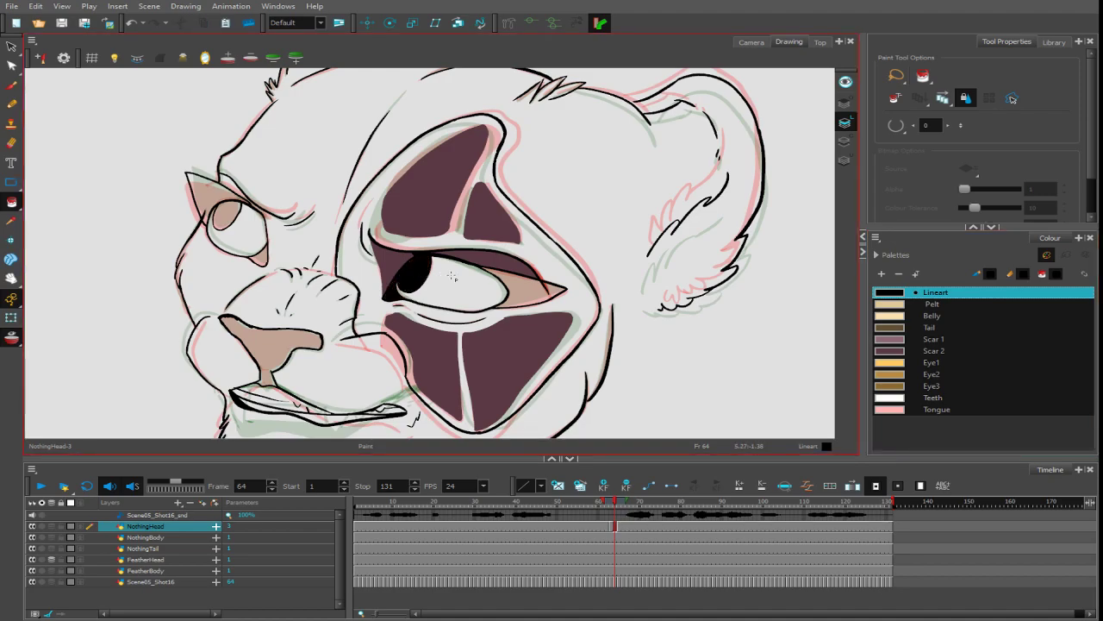
pyautogui.click(536, 293)
# - Fill the far eye's pupil and corners, the nose and the dark mouth opening with Lineart
pyautogui.moveTo(646, 294); pyautogui.dragTo(648, 255)
pyautogui.click(222, 255)
pyautogui.click(188, 230)
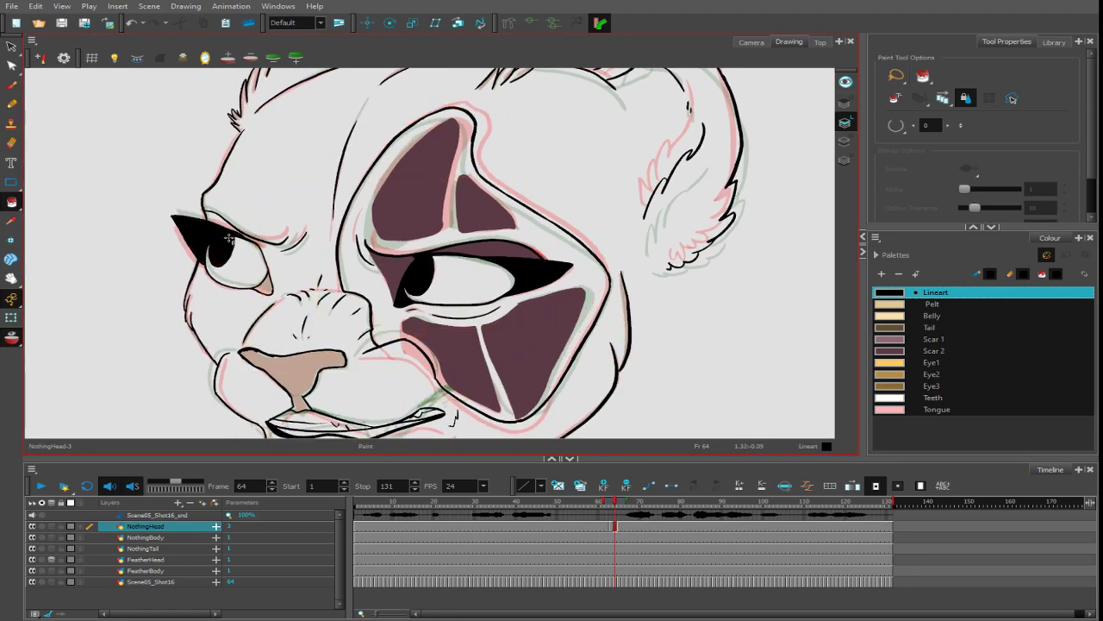
pyautogui.click(263, 284)
pyautogui.click(293, 362)
pyautogui.hotkey('shift', 'x')
pyautogui.click(406, 398)
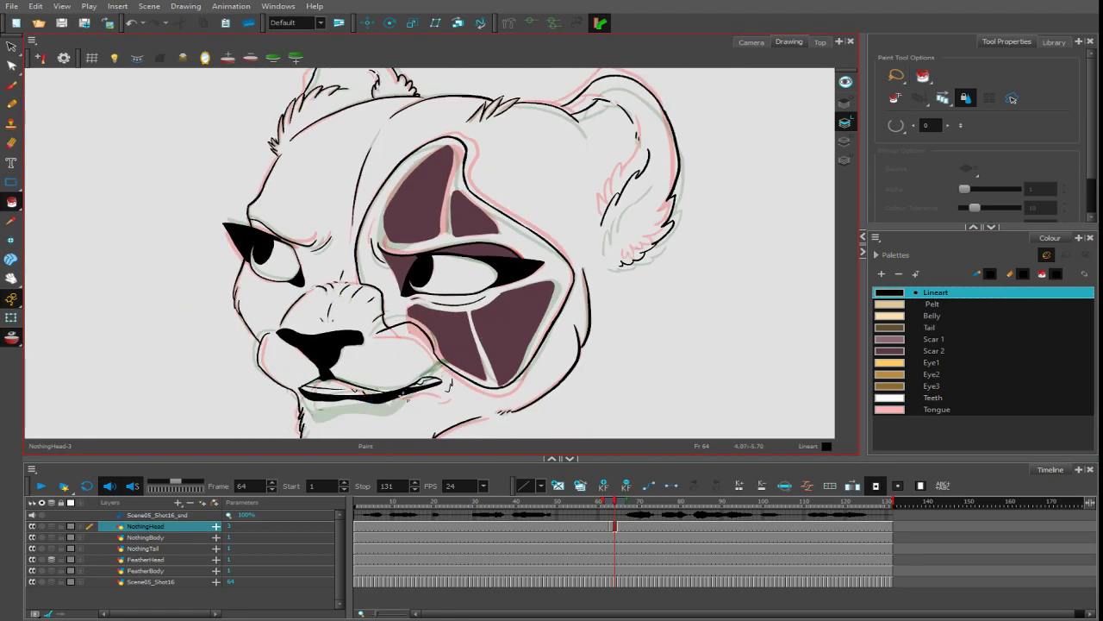
# - Review the head drawings at frames 63, 40 and 61 against the onion skin, with and without the art layer preview
pyautogui.press('2')
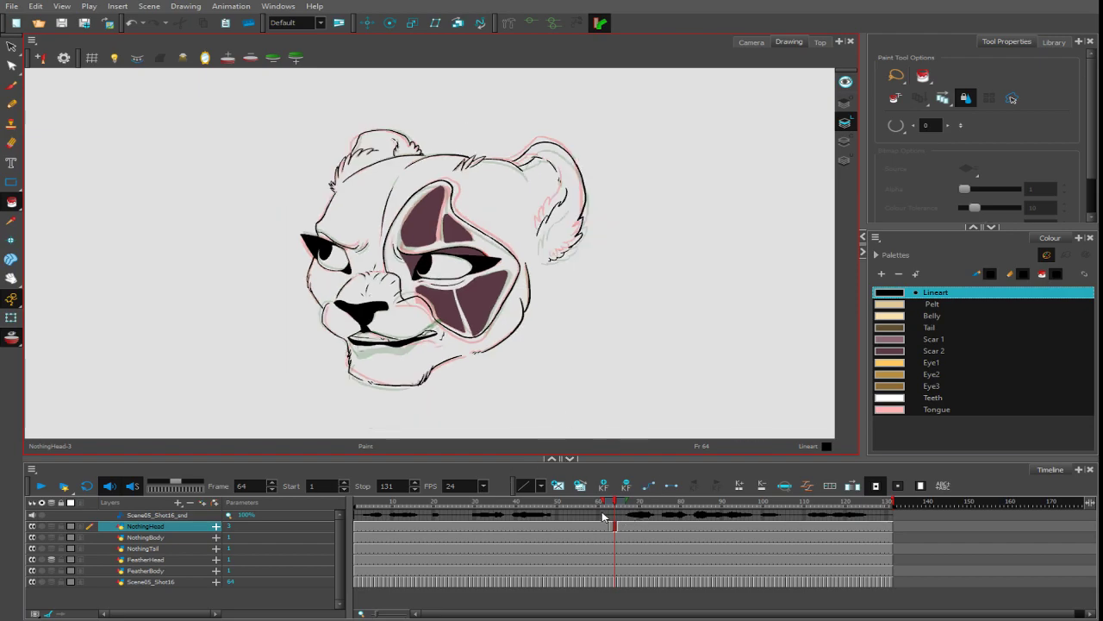
pyautogui.moveTo(603, 515)
pyautogui.mouseDown()
pyautogui.moveTo(598, 506)
pyautogui.moveTo(629, 509)
pyautogui.moveTo(611, 504)
pyautogui.mouseUp()
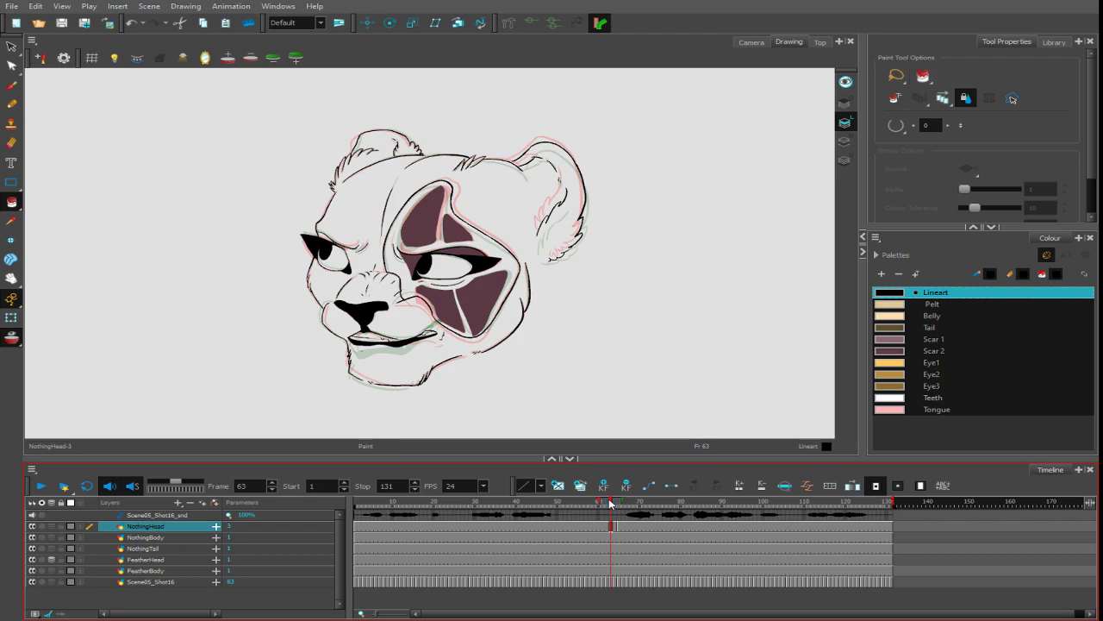
pyautogui.moveTo(606, 291); pyautogui.dragTo(705, 264)
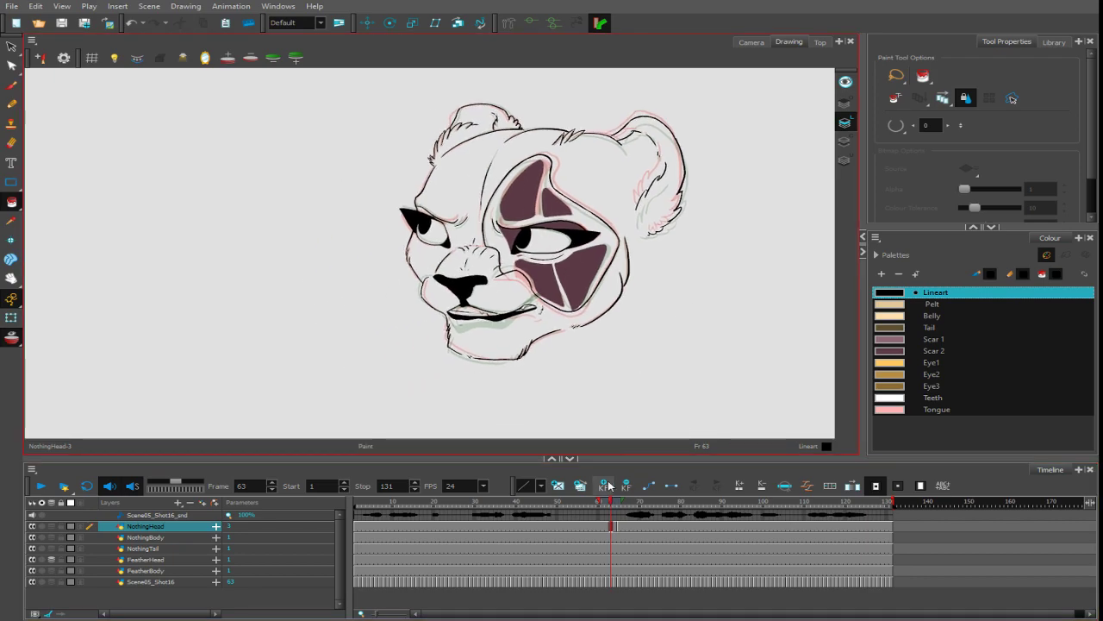
pyautogui.moveTo(611, 503)
pyautogui.mouseDown()
pyautogui.moveTo(599, 504)
pyautogui.moveTo(623, 505)
pyautogui.moveTo(594, 503)
pyautogui.moveTo(636, 505)
pyautogui.moveTo(624, 527)
pyautogui.moveTo(576, 523)
pyautogui.mouseUp()
pyautogui.click(519, 523)
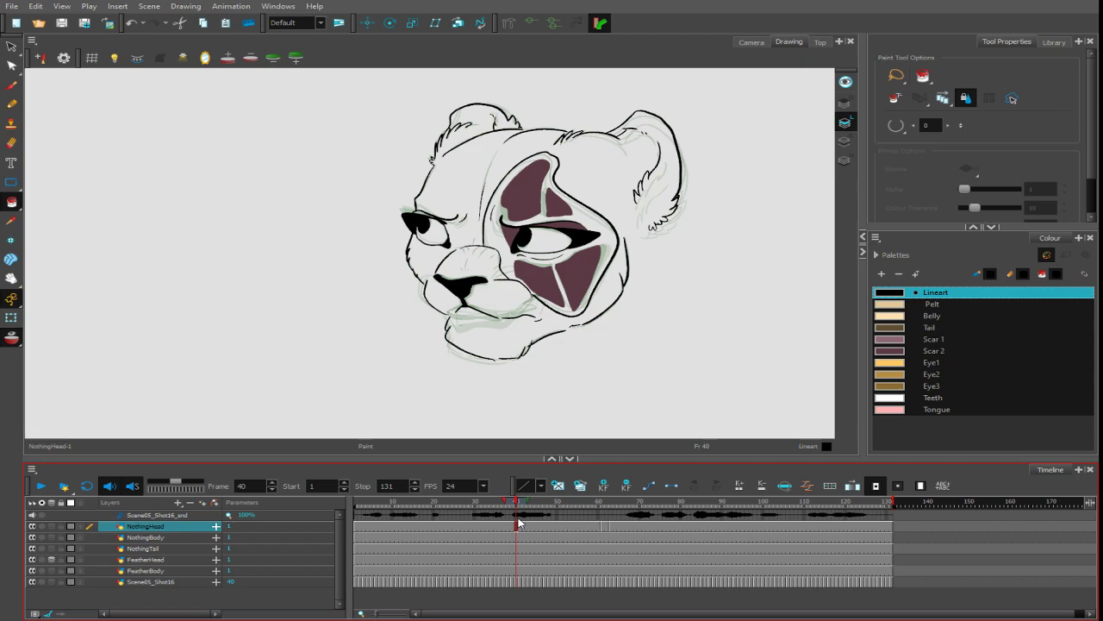
pyautogui.moveTo(506, 175); pyautogui.dragTo(457, 204)
pyautogui.press('1')
pyautogui.press('1')
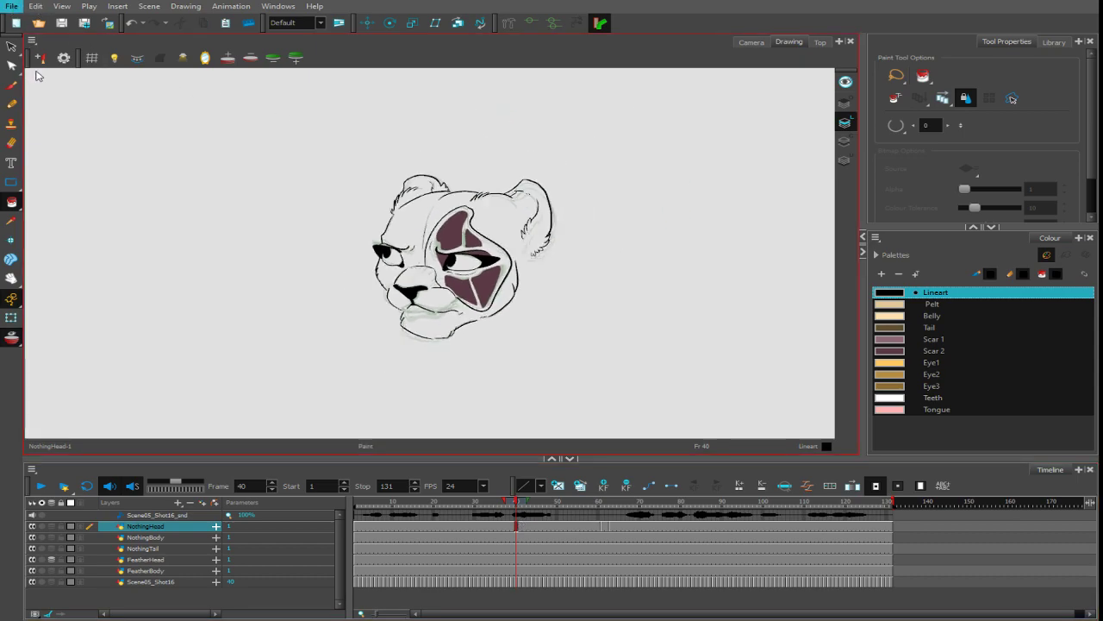
pyautogui.click(844, 81)
pyautogui.click(601, 526)
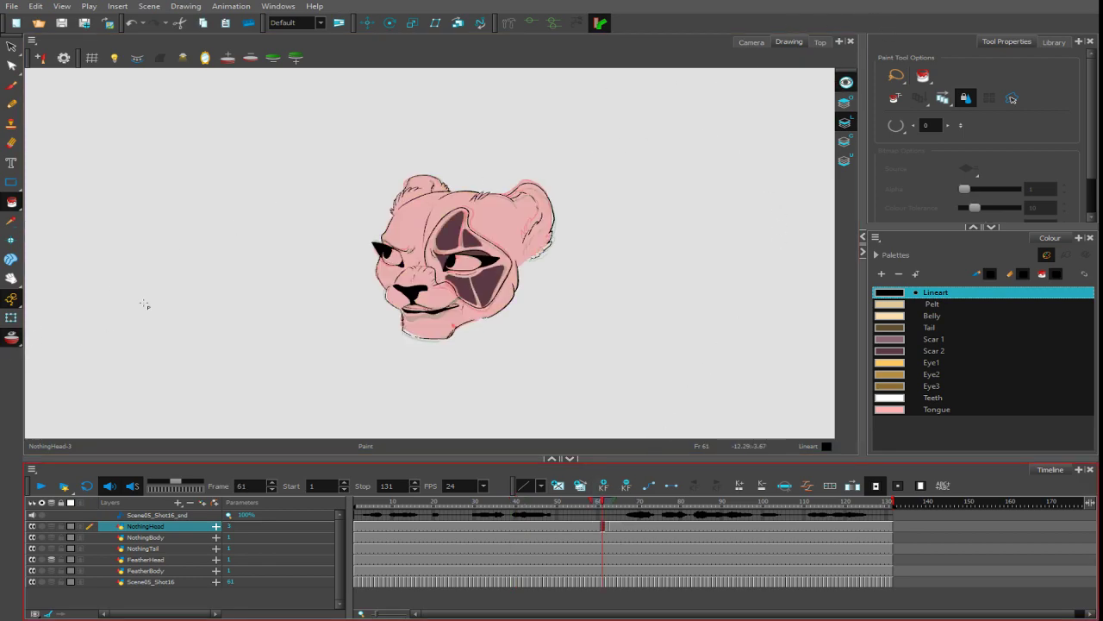
pyautogui.click(845, 82)
pyautogui.moveTo(677, 256); pyautogui.dragTo(702, 216)
pyautogui.press('2')
pyautogui.press('2')
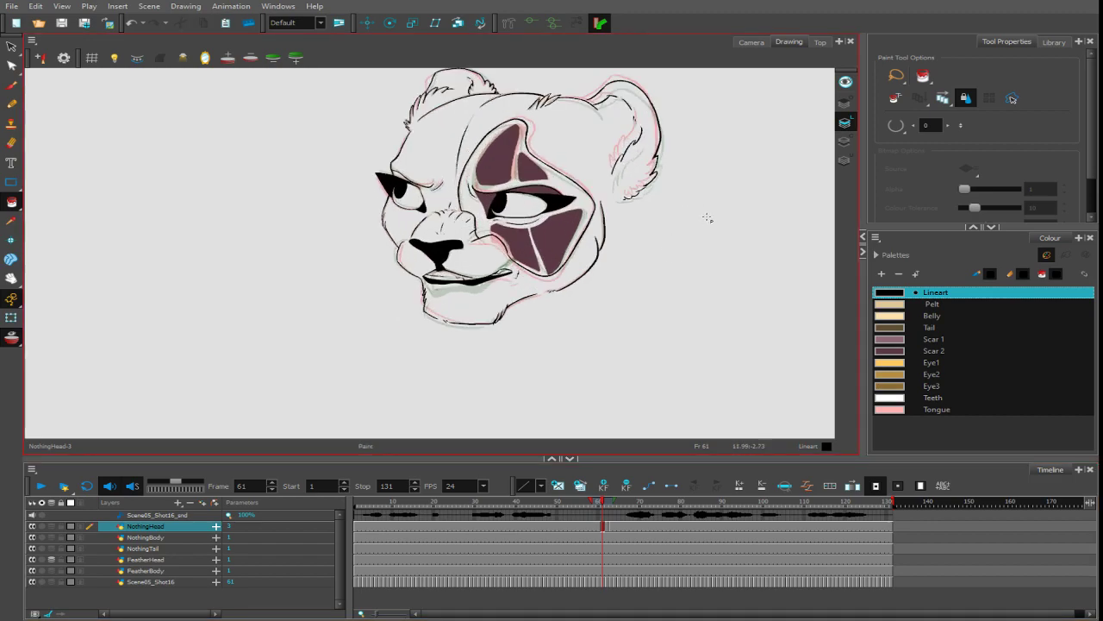
pyautogui.scroll(2, 707, 217)
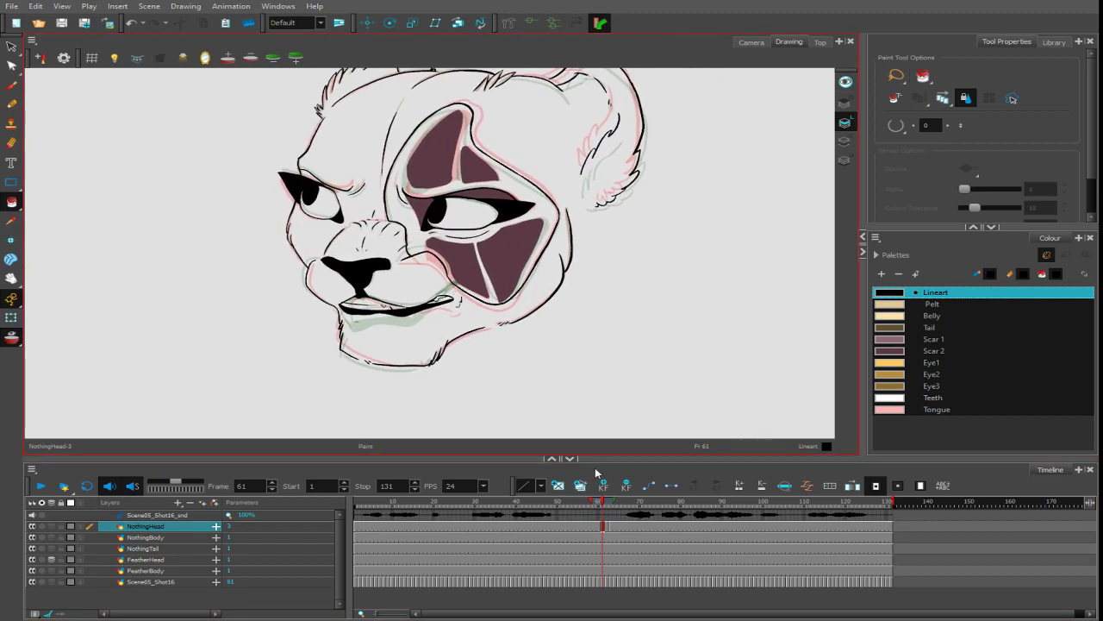
# - Prepare the frame 68 head drawing for colouring by previewing all art layers, hiding the onion skin and activating the Colour Art layer
pyautogui.click(631, 526)
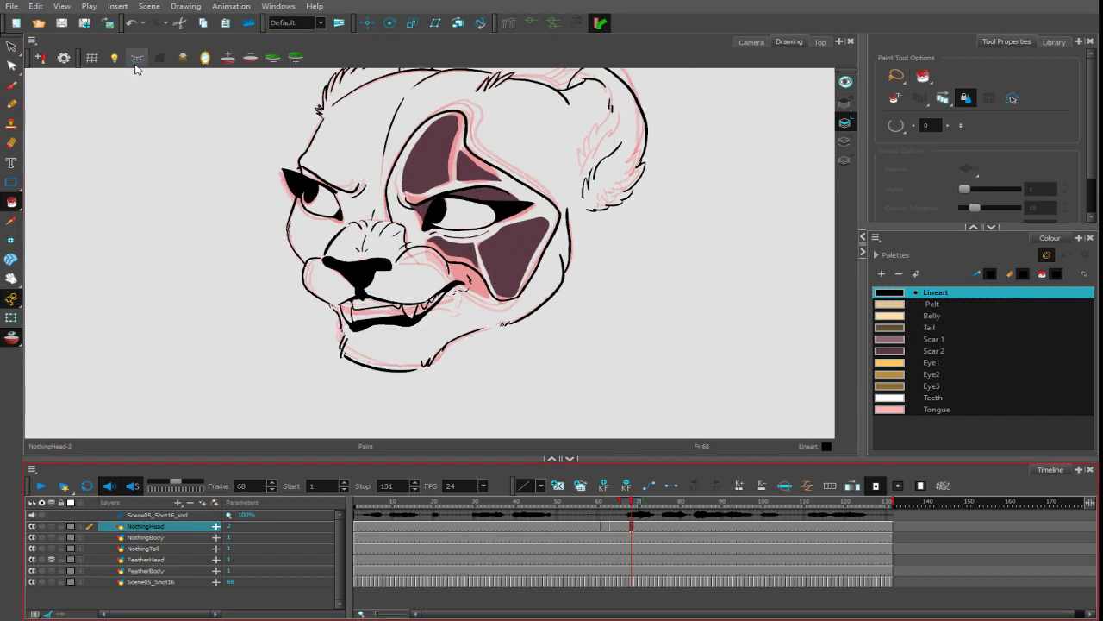
pyautogui.click(846, 82)
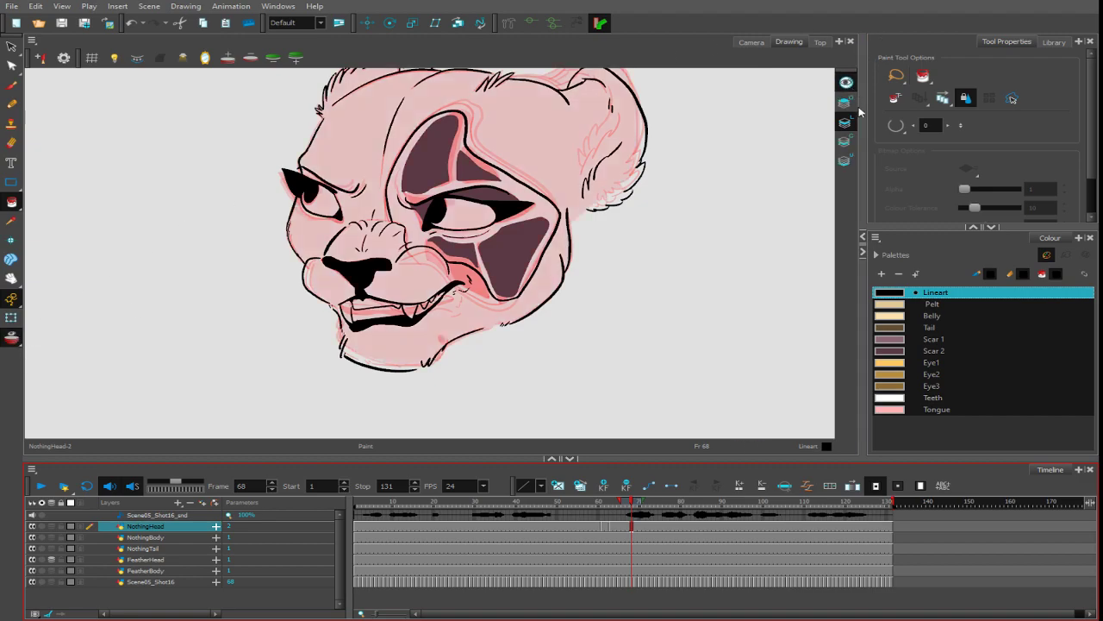
pyautogui.click(17, 338)
pyautogui.click(849, 140)
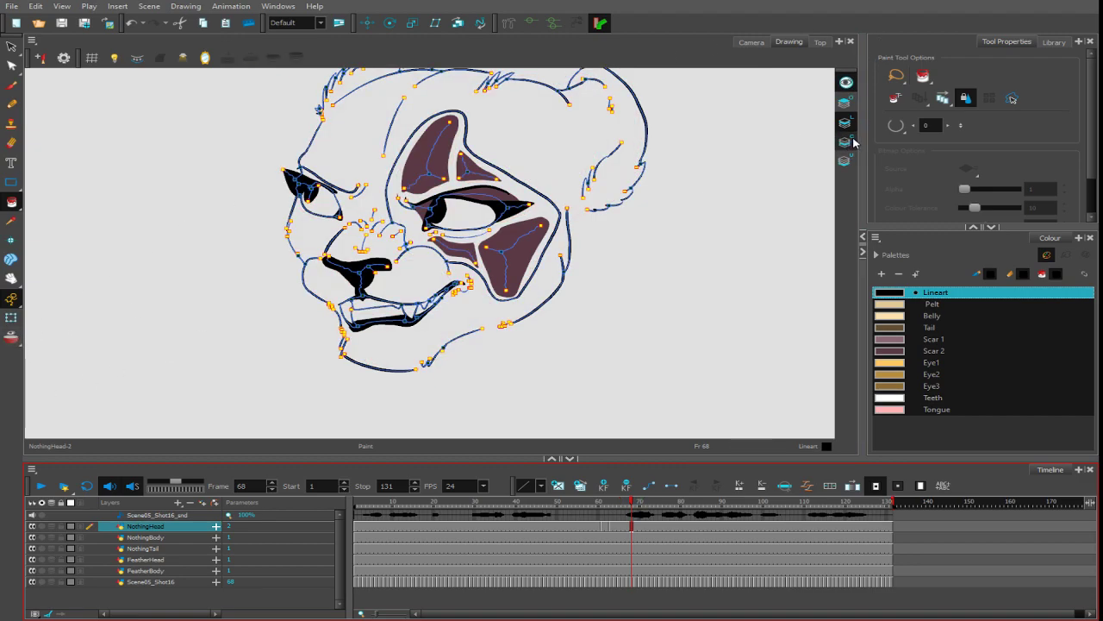
# - Close the outline gaps along the near cheek, jaw and chin with the Close Gap tool, including the gap below the near ear
pyautogui.click(13, 203)
pyautogui.hotkey('alt', 'c')
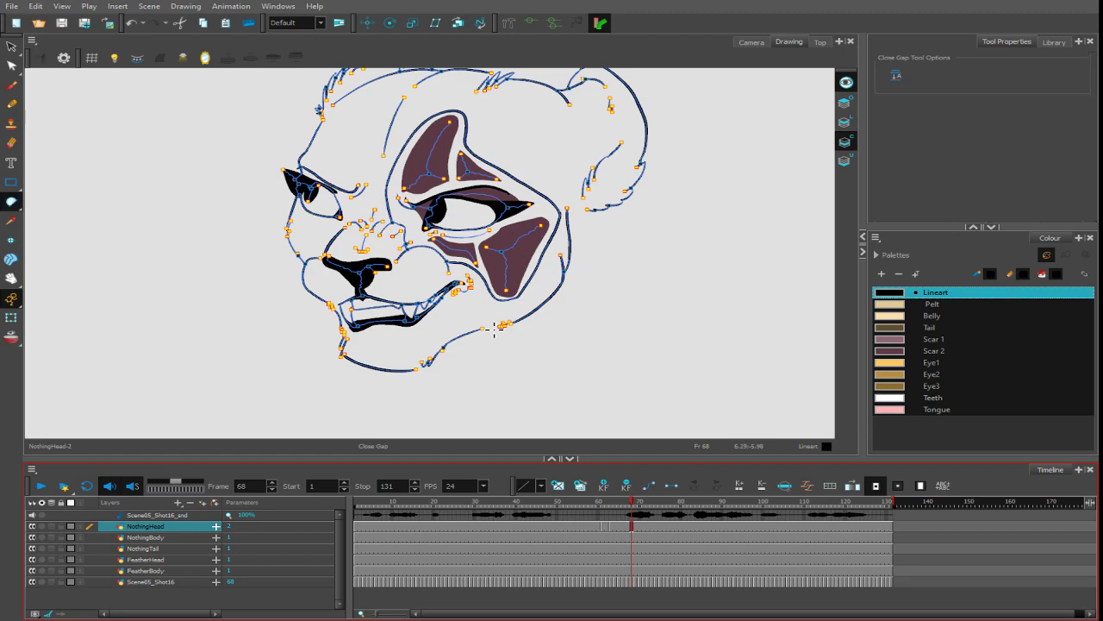
pyautogui.moveTo(450, 353); pyautogui.dragTo(535, 319)
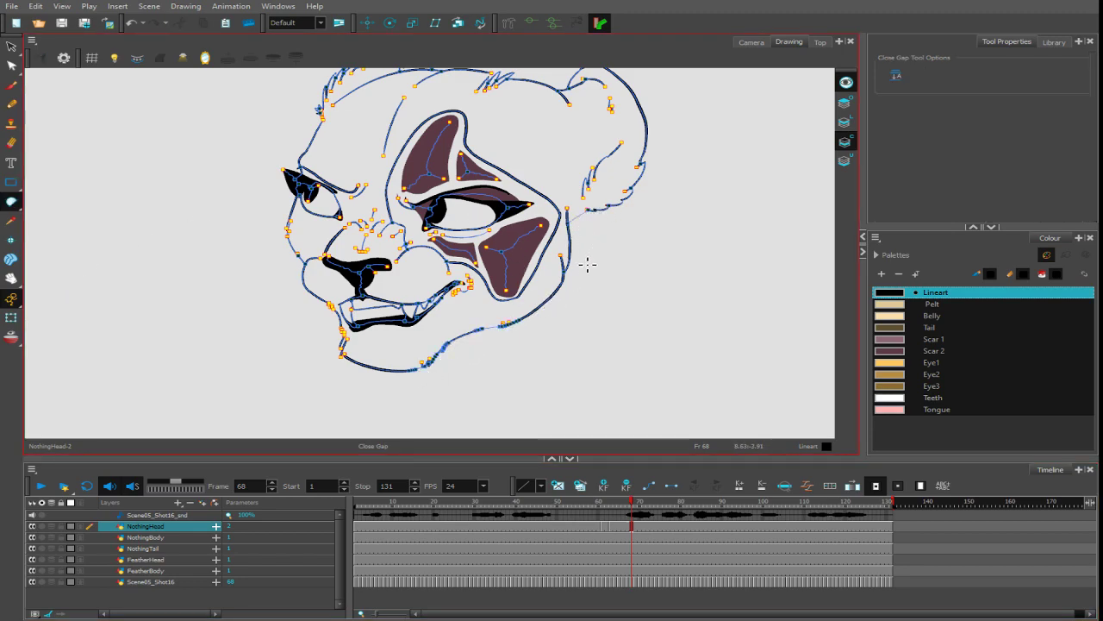
pyautogui.moveTo(341, 330); pyautogui.dragTo(429, 383)
# - Close the outline gaps along the far cheek, muzzle, forehead and the fur tuft atop the head with the Close Gap tool
pyautogui.press('2')
pyautogui.press('2')
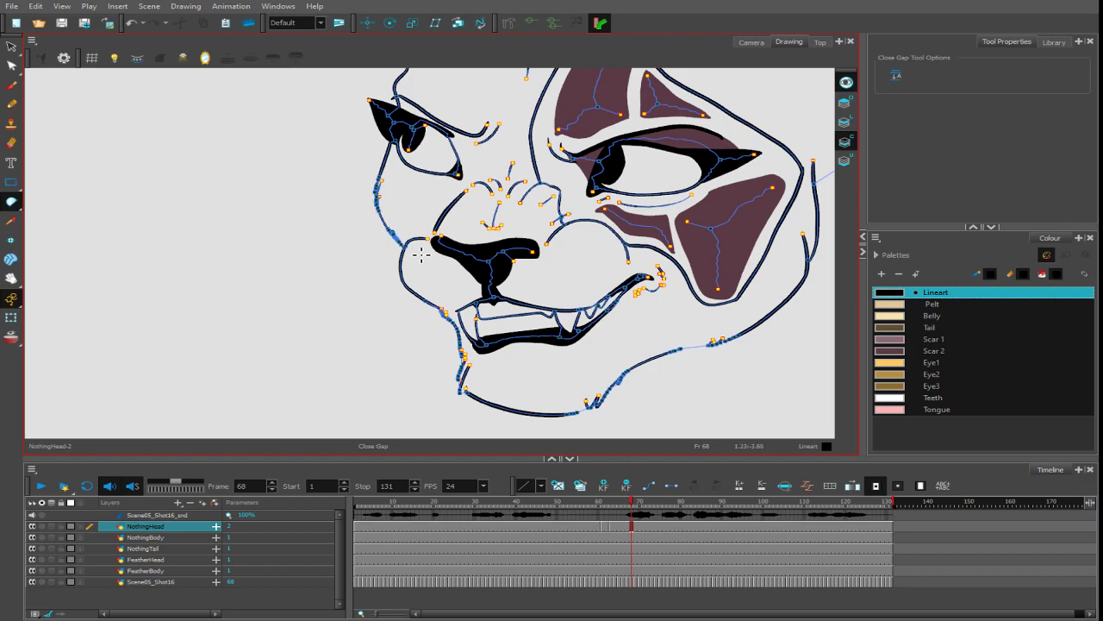
pyautogui.moveTo(423, 294); pyautogui.dragTo(394, 401)
pyautogui.moveTo(415, 149); pyautogui.dragTo(397, 241)
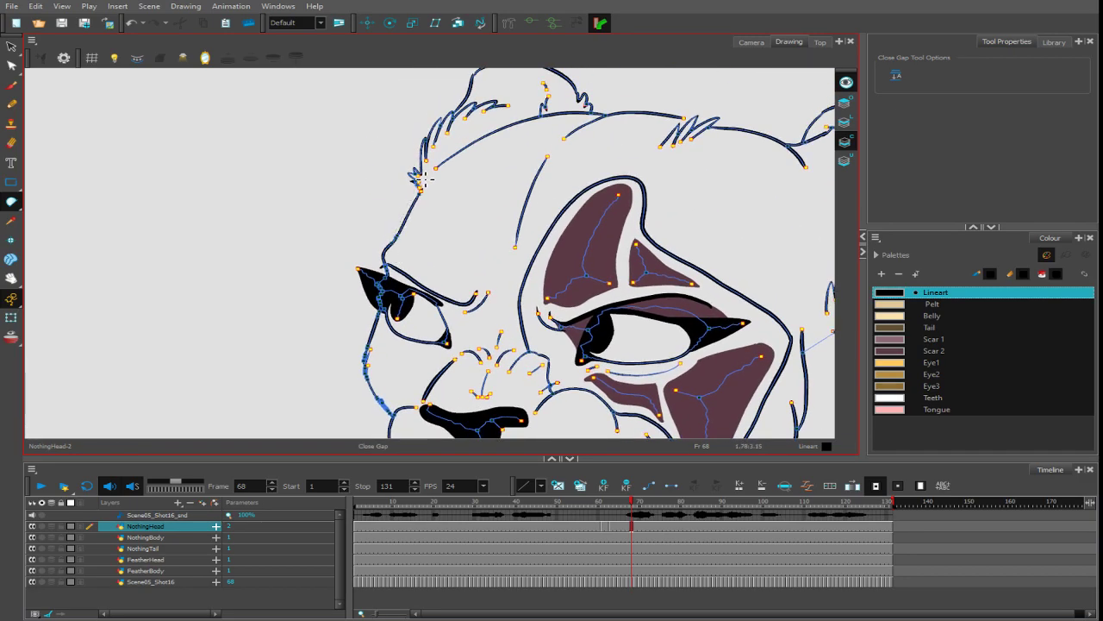
pyautogui.moveTo(686, 166); pyautogui.dragTo(630, 215)
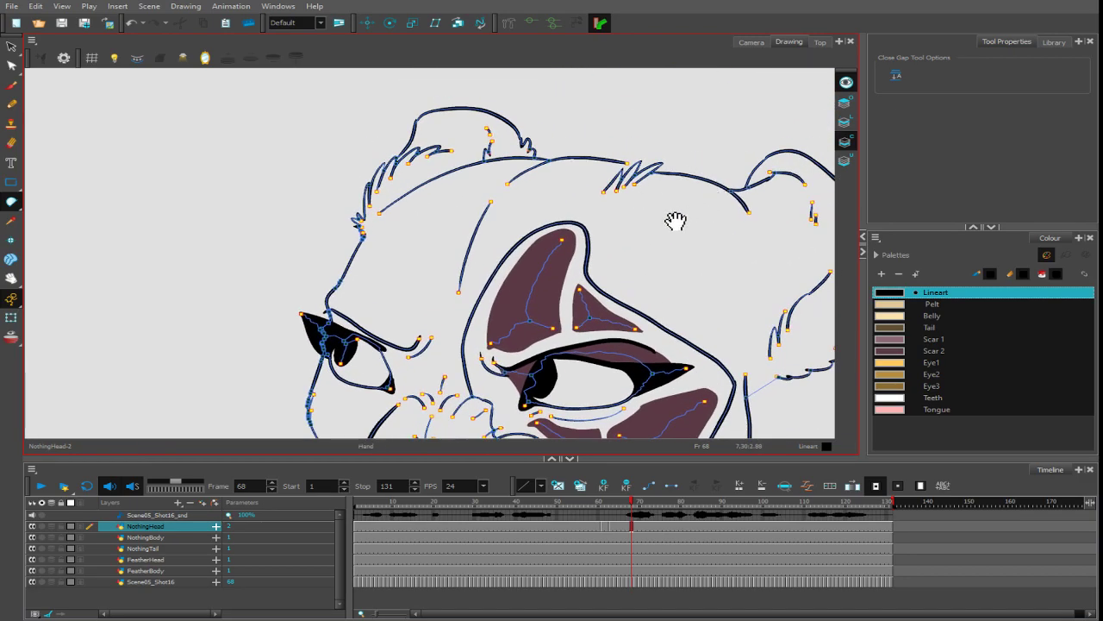
pyautogui.moveTo(716, 224); pyautogui.dragTo(582, 192)
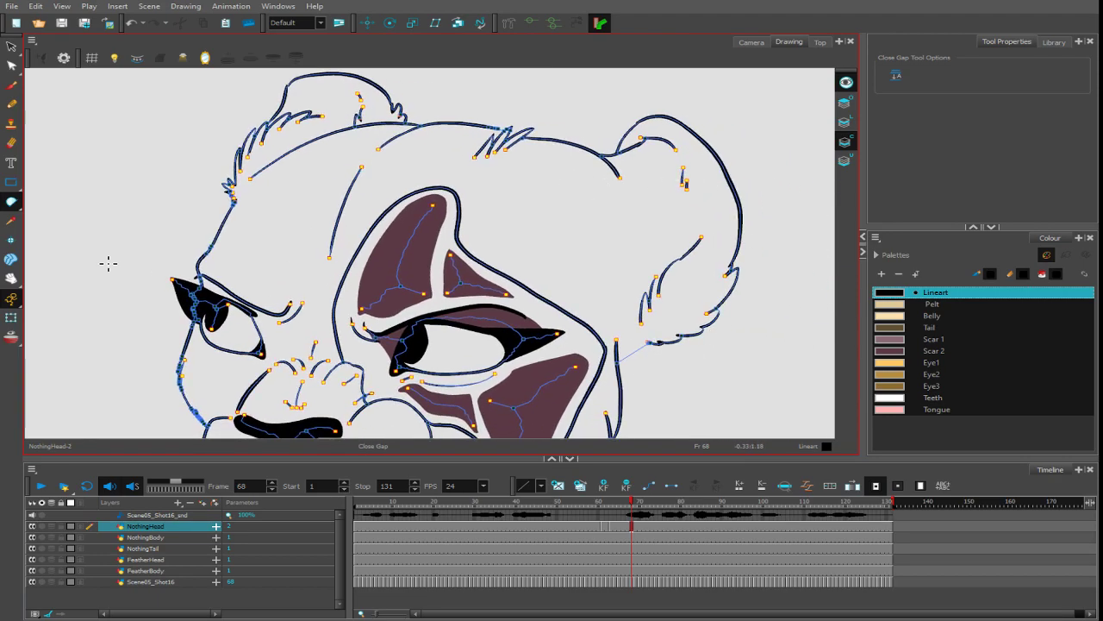
# - Fill the head, ears, muzzle and jaw with the Pelt colour using the Paint tool
pyautogui.moveTo(12, 201); pyautogui.dragTo(57, 207)
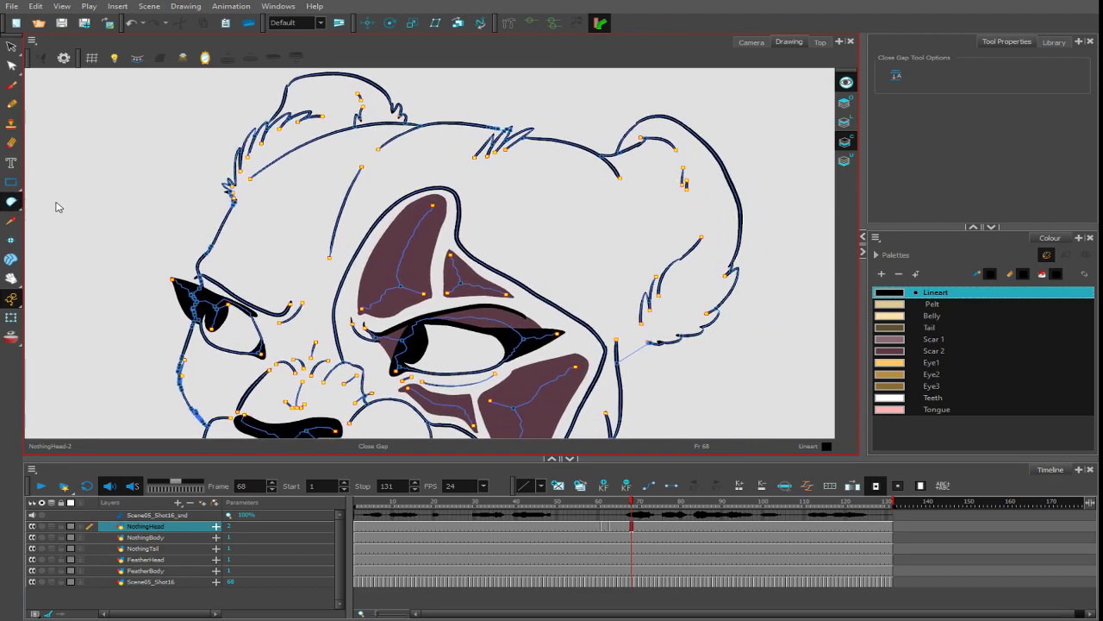
pyautogui.click(954, 304)
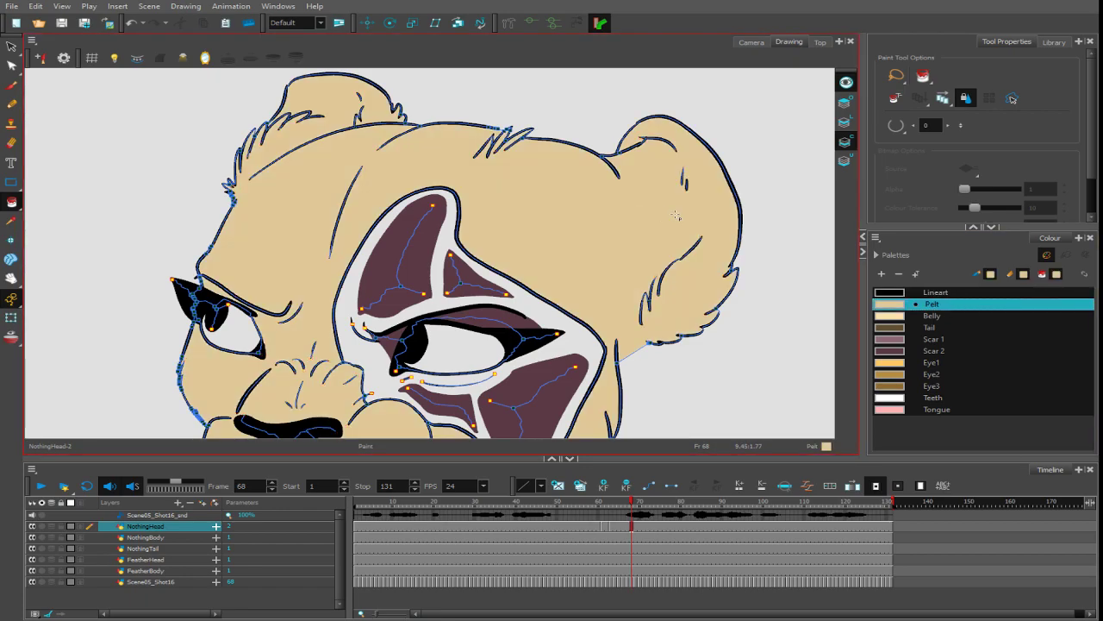
pyautogui.scroll(-4, 646, 361)
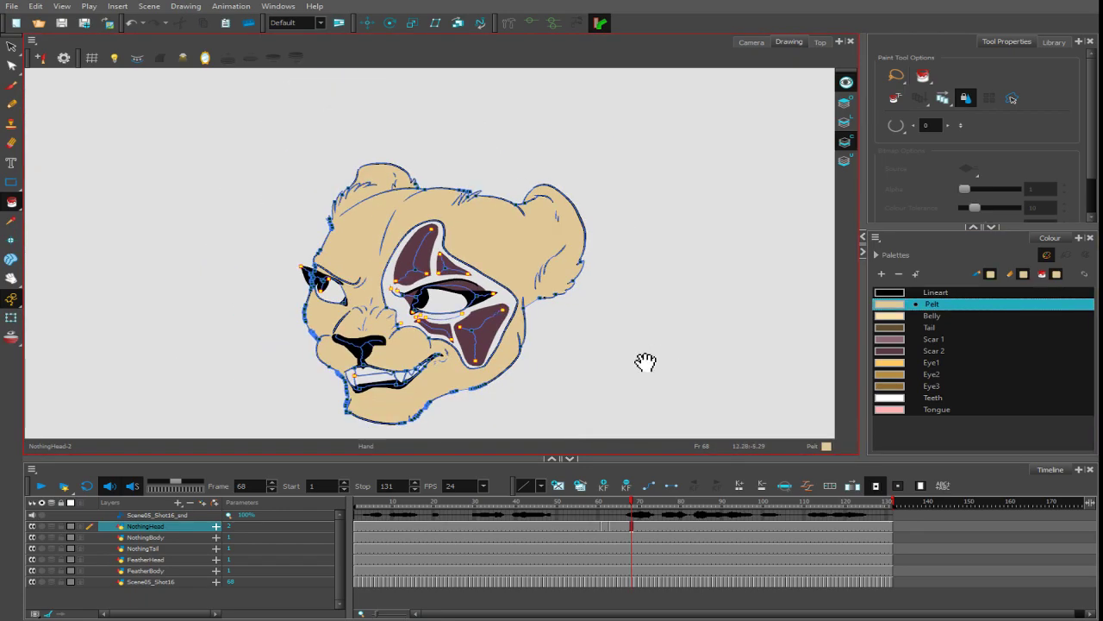
# - Fill all the teeth between the lips with the Teeth colour
pyautogui.moveTo(645, 361); pyautogui.dragTo(732, 267)
pyautogui.scroll(3, 732, 268)
pyautogui.click(902, 396)
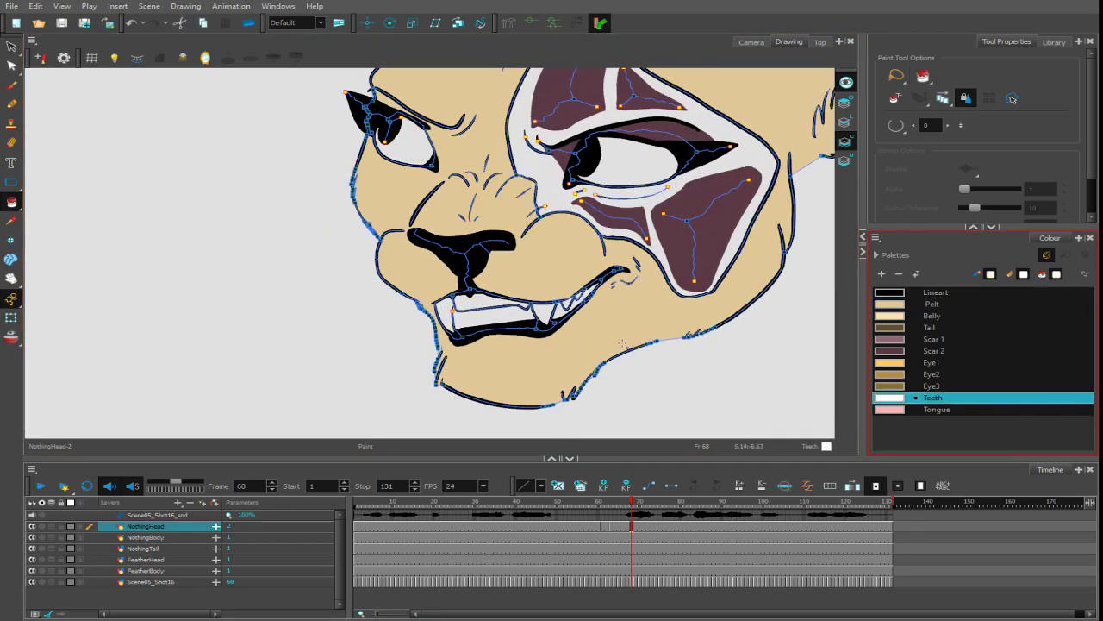
pyautogui.click(484, 321)
pyautogui.click(490, 301)
pyautogui.click(547, 320)
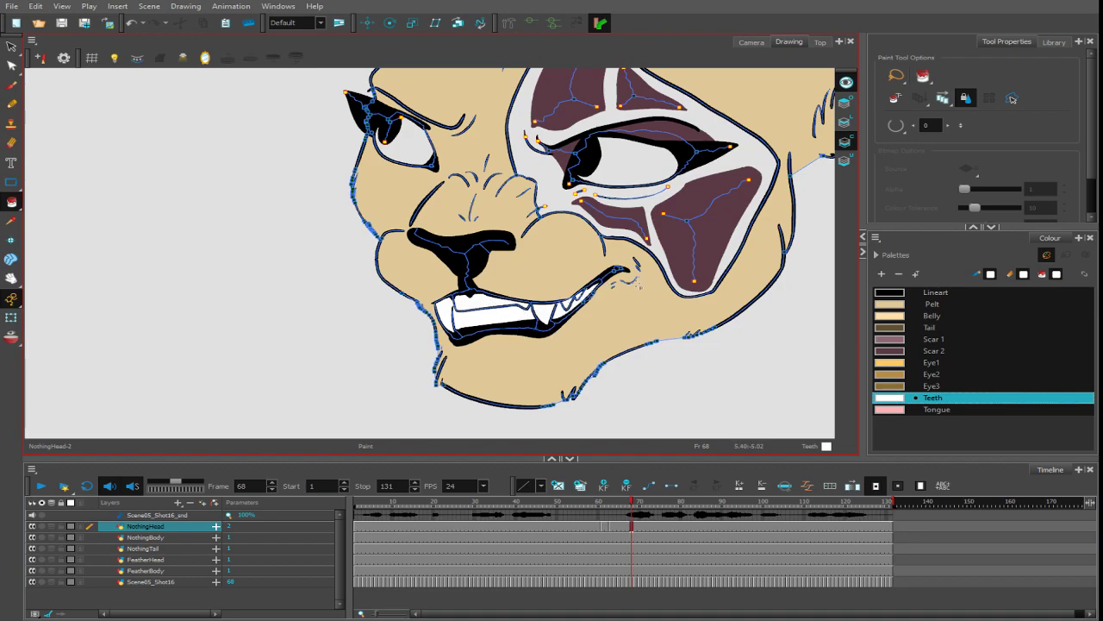
pyautogui.scroll(-3, 643, 284)
pyautogui.scroll(2, 697, 282)
# - Brush the Belly colour along the muzzle's upper edge beside the nose in Repaint Brush mode, raising the maximum size from 35.2 to 60.8
pyautogui.click(11, 86)
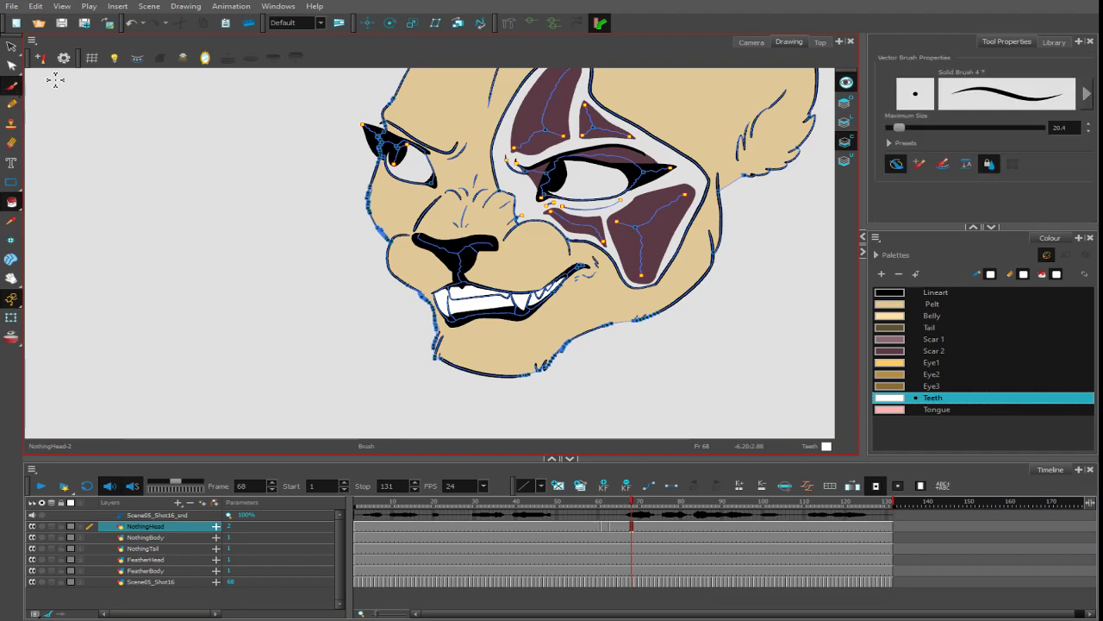
pyautogui.moveTo(899, 128); pyautogui.dragTo(905, 127)
pyautogui.click(919, 164)
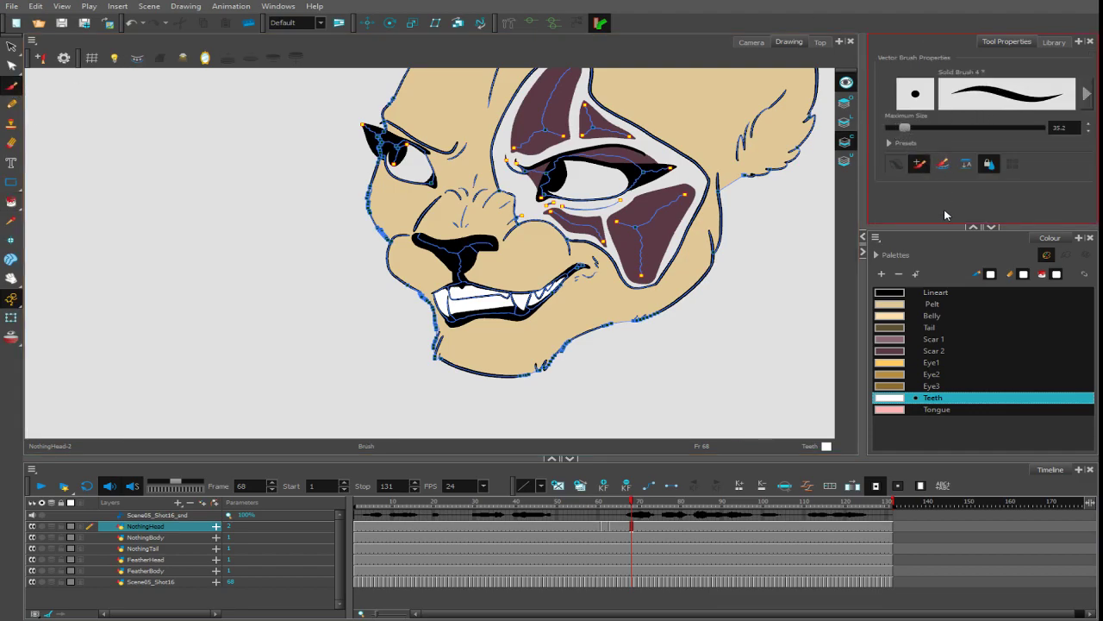
pyautogui.click(888, 316)
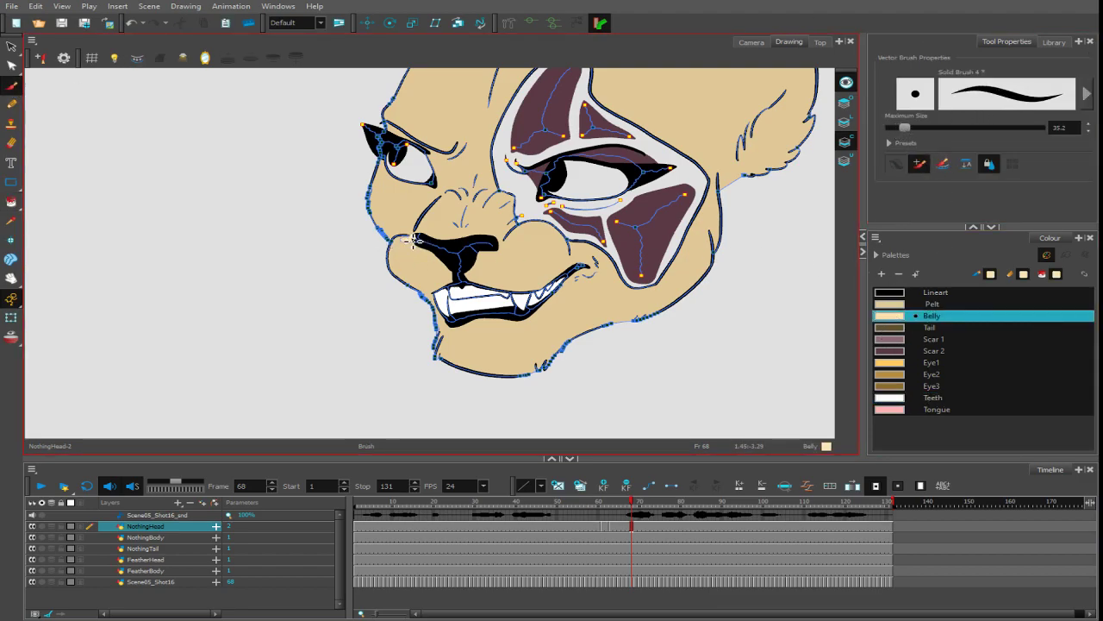
pyautogui.moveTo(400, 242); pyautogui.dragTo(394, 266)
pyautogui.moveTo(907, 127); pyautogui.dragTo(916, 128)
pyautogui.moveTo(544, 199)
pyautogui.mouseDown()
pyautogui.moveTo(515, 176)
pyautogui.moveTo(418, 159)
pyautogui.mouseUp()
pyautogui.moveTo(423, 257)
pyautogui.mouseDown()
pyautogui.moveTo(437, 324)
pyautogui.moveTo(467, 257)
pyautogui.mouseUp()
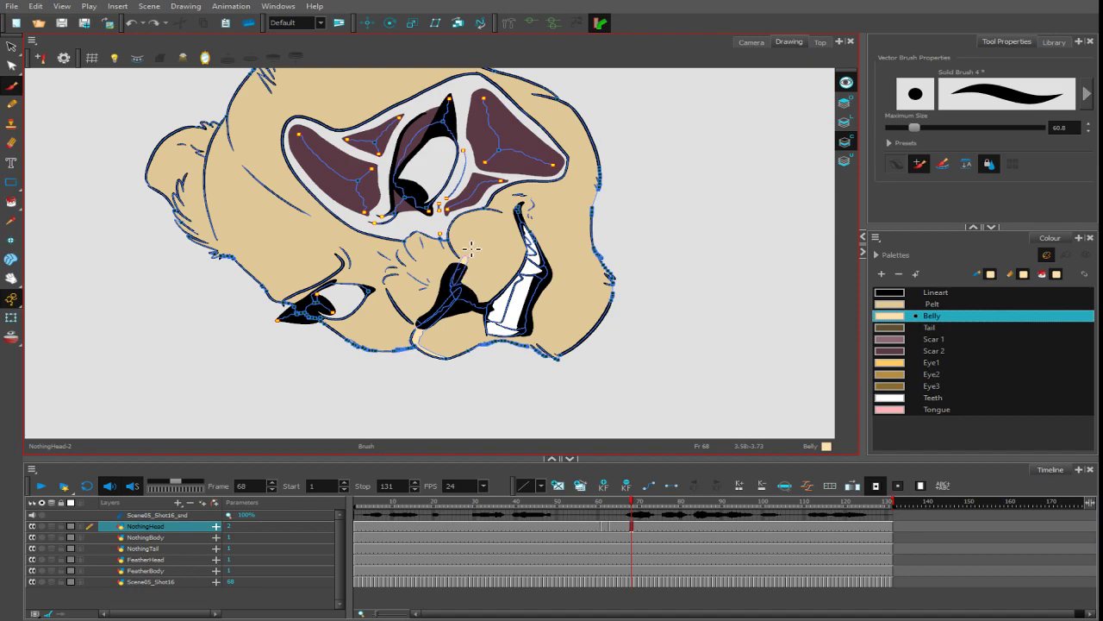
pyautogui.moveTo(462, 302); pyautogui.dragTo(468, 258)
pyautogui.moveTo(464, 254); pyautogui.dragTo(463, 242)
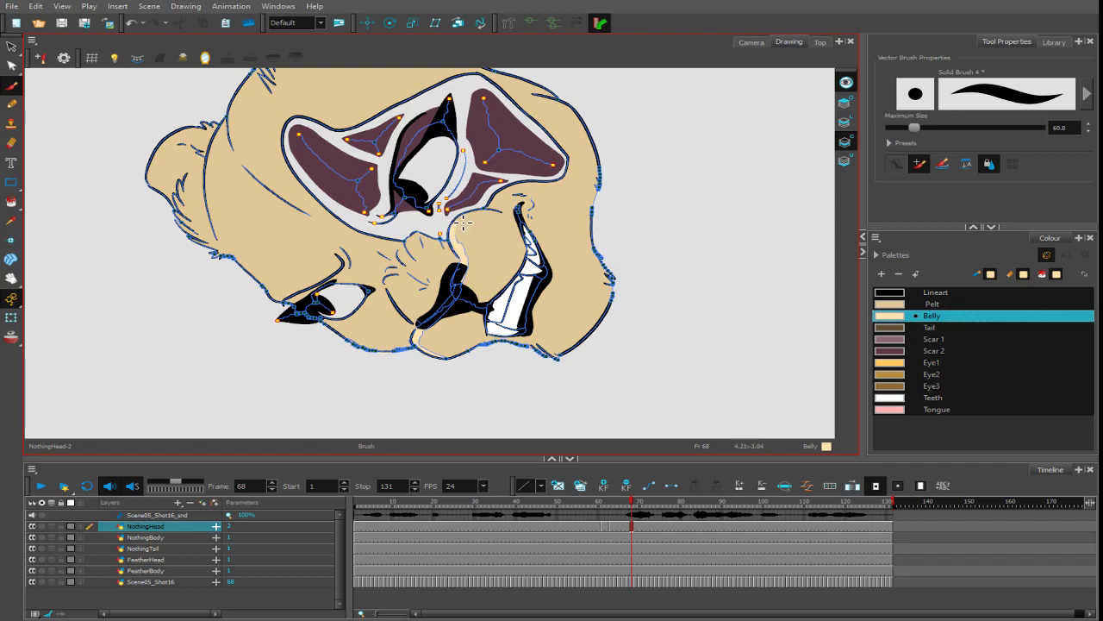
# - Brush the Belly edge around the mouth corner and across the jaw to the underside of the chin
pyautogui.moveTo(505, 205)
pyautogui.mouseDown()
pyautogui.moveTo(608, 164)
pyautogui.moveTo(444, 86)
pyautogui.mouseUp()
pyautogui.moveTo(397, 231); pyautogui.dragTo(390, 193)
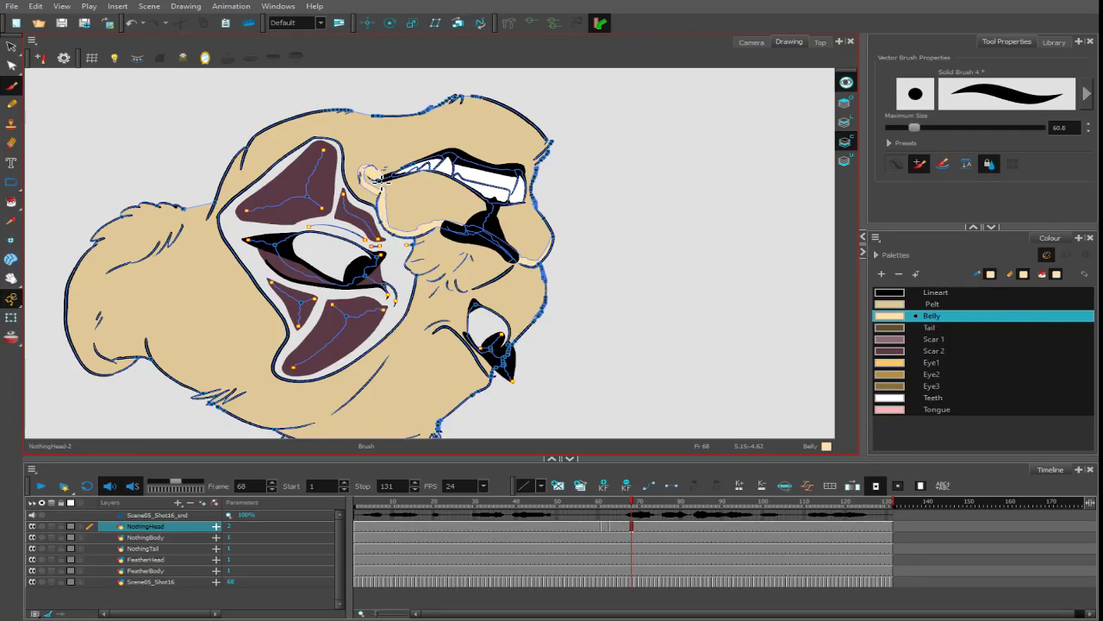
pyautogui.moveTo(368, 175)
pyautogui.mouseDown()
pyautogui.moveTo(401, 175)
pyautogui.moveTo(437, 120)
pyautogui.moveTo(495, 103)
pyautogui.mouseUp()
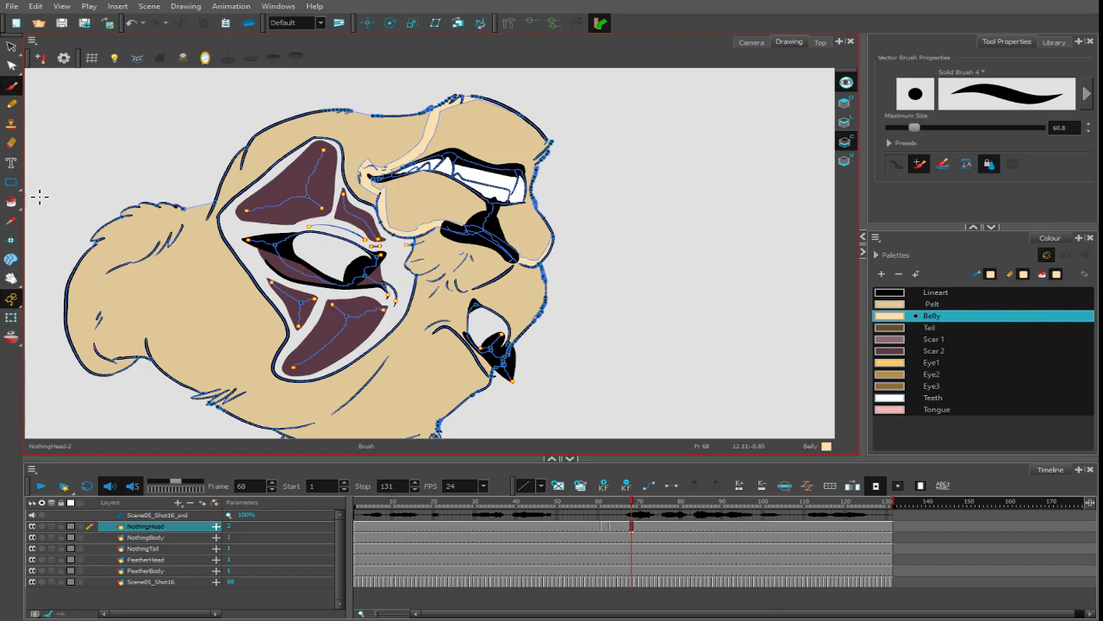
# - Fill the outlined muzzle and chin areas with the Belly colour
pyautogui.click(11, 201)
pyautogui.click(491, 138)
pyautogui.click(460, 204)
pyautogui.moveTo(615, 147)
pyautogui.mouseDown()
pyautogui.moveTo(633, 250)
pyautogui.moveTo(379, 369)
pyautogui.moveTo(438, 327)
pyautogui.mouseUp()
# - Brush Belly-coloured markings around the far eye with the maximum brush size set to 38.8
pyautogui.click(11, 86)
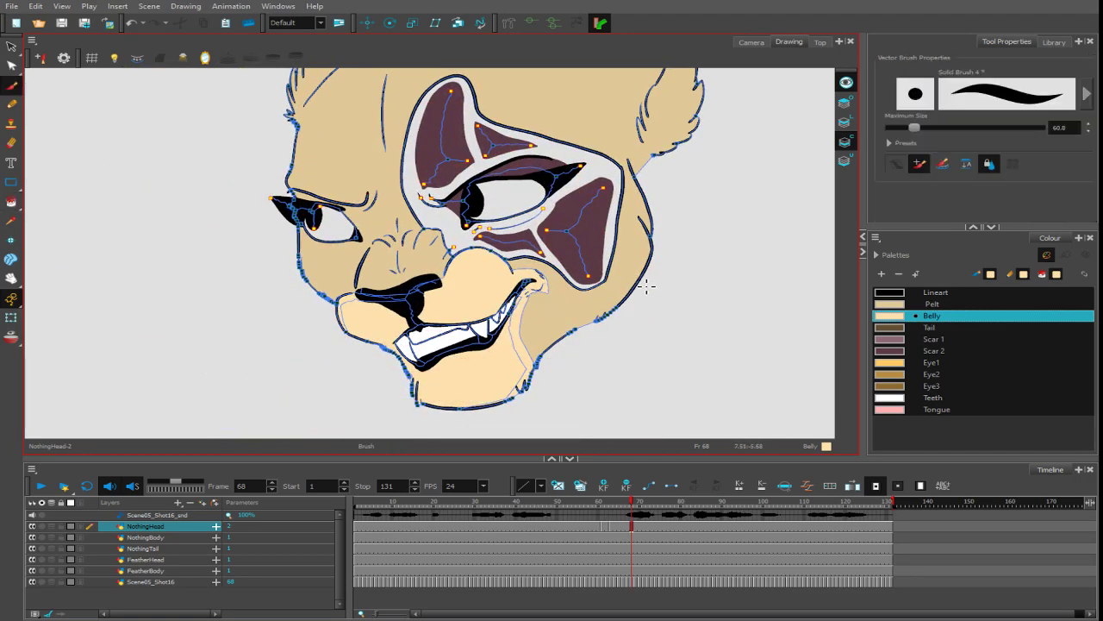
pyautogui.moveTo(646, 286); pyautogui.dragTo(571, 113)
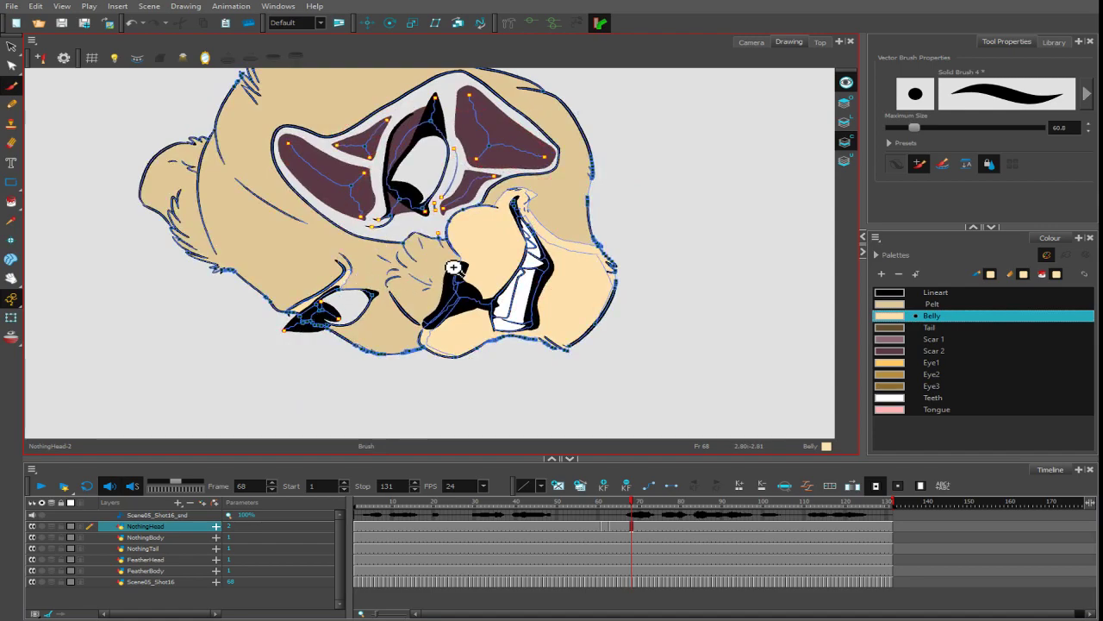
pyautogui.moveTo(918, 127); pyautogui.dragTo(906, 128)
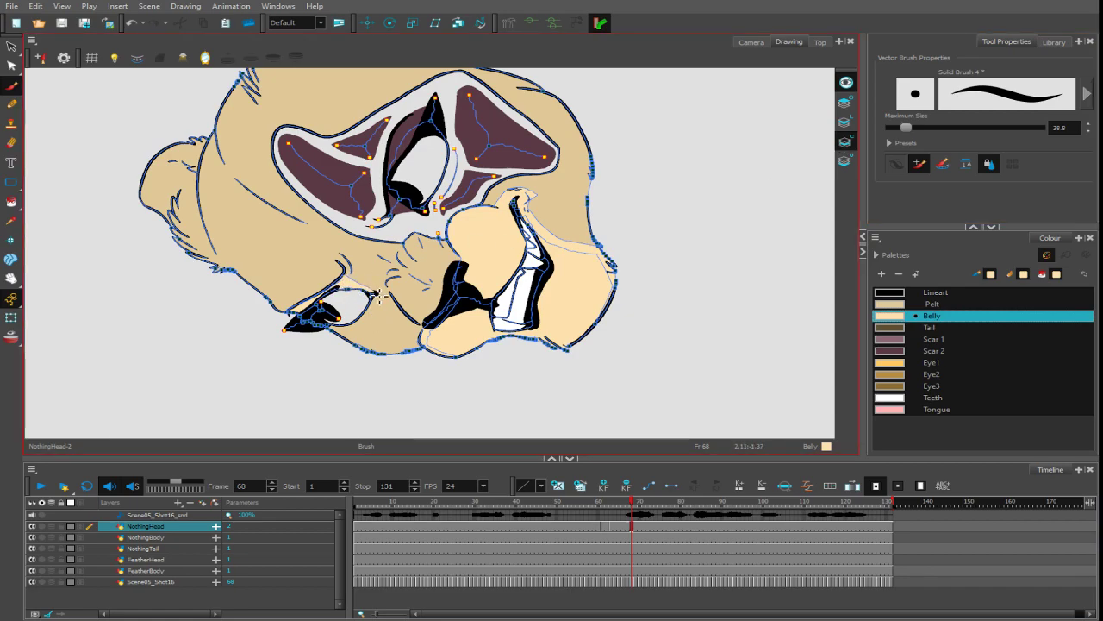
pyautogui.moveTo(345, 334)
pyautogui.mouseDown()
pyautogui.moveTo(379, 292)
pyautogui.moveTo(367, 322)
pyautogui.mouseUp()
pyautogui.moveTo(659, 126)
pyautogui.mouseDown()
pyautogui.moveTo(620, 360)
pyautogui.moveTo(592, 365)
pyautogui.mouseUp()
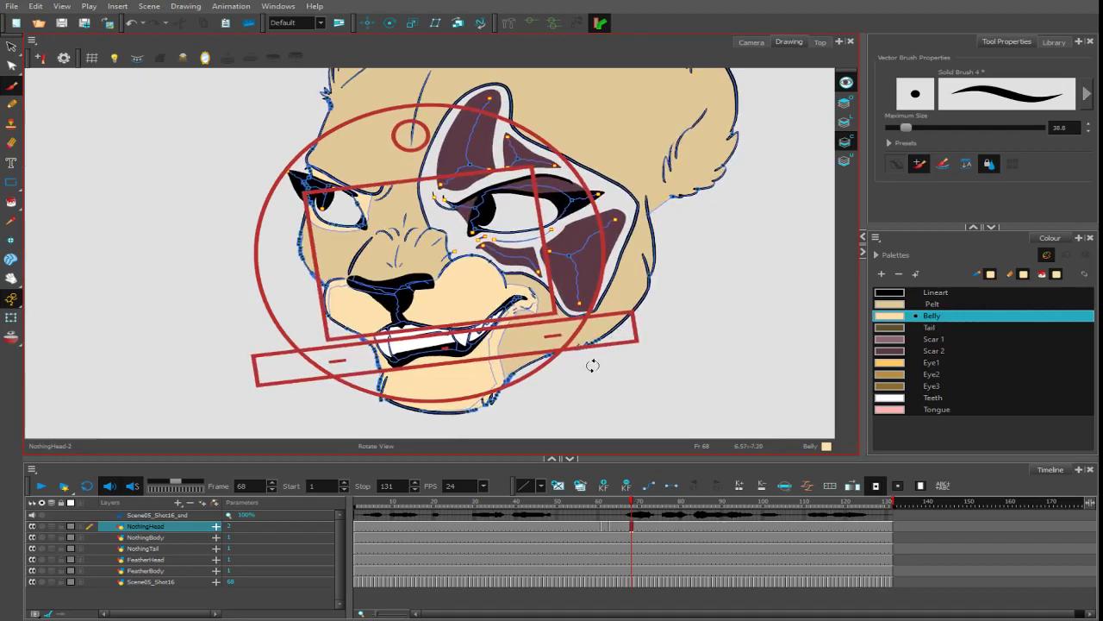
# - Fill the scar area surrounding the dark patches and near eye with Scar 1
pyautogui.click(13, 201)
pyautogui.click(933, 339)
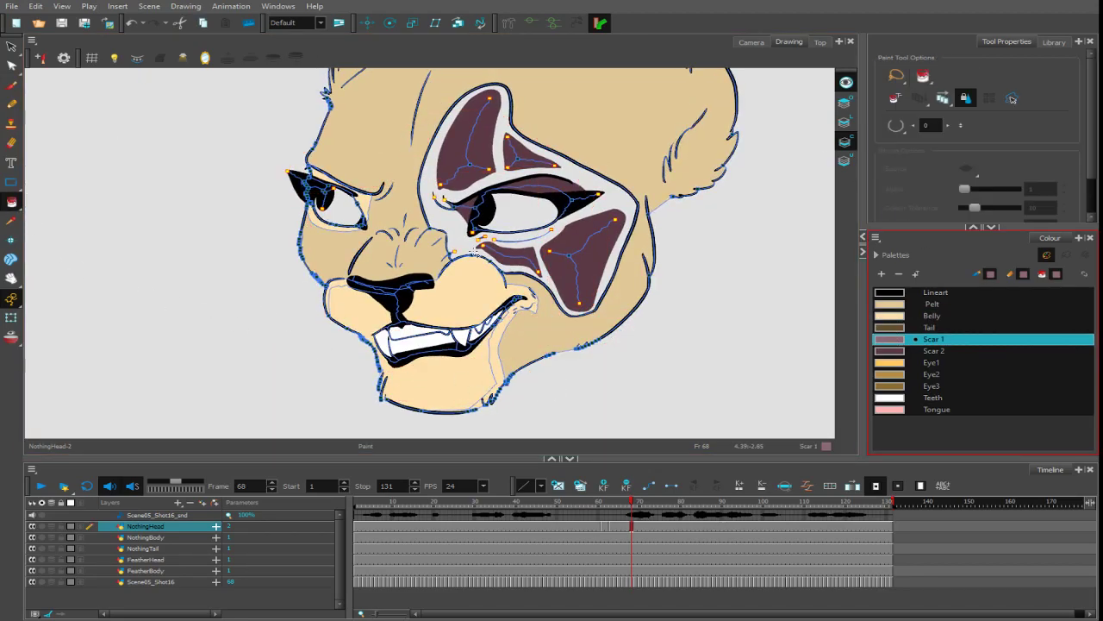
pyautogui.click(488, 241)
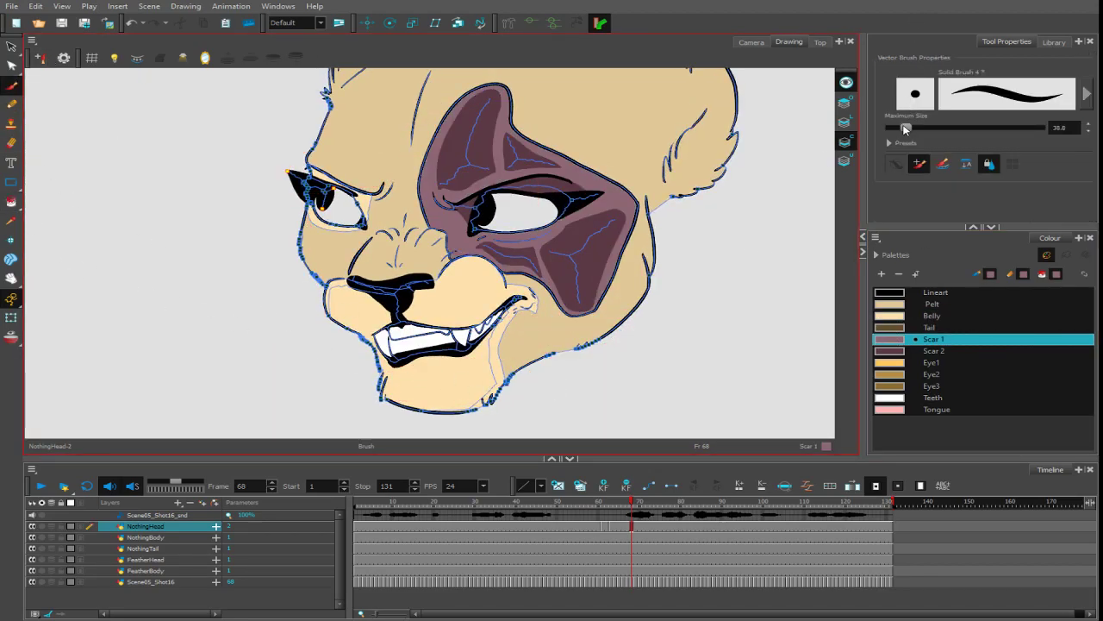
# - Paint the pupil rims and lower irises of both eyes with Eye1, drawing behind the linework at a maximum brush size of 60.8
pyautogui.moveTo(906, 127); pyautogui.dragTo(914, 127)
pyautogui.click(896, 163)
pyautogui.click(894, 368)
pyautogui.scroll(1, 556, 238)
pyautogui.moveTo(556, 238); pyautogui.dragTo(608, 298)
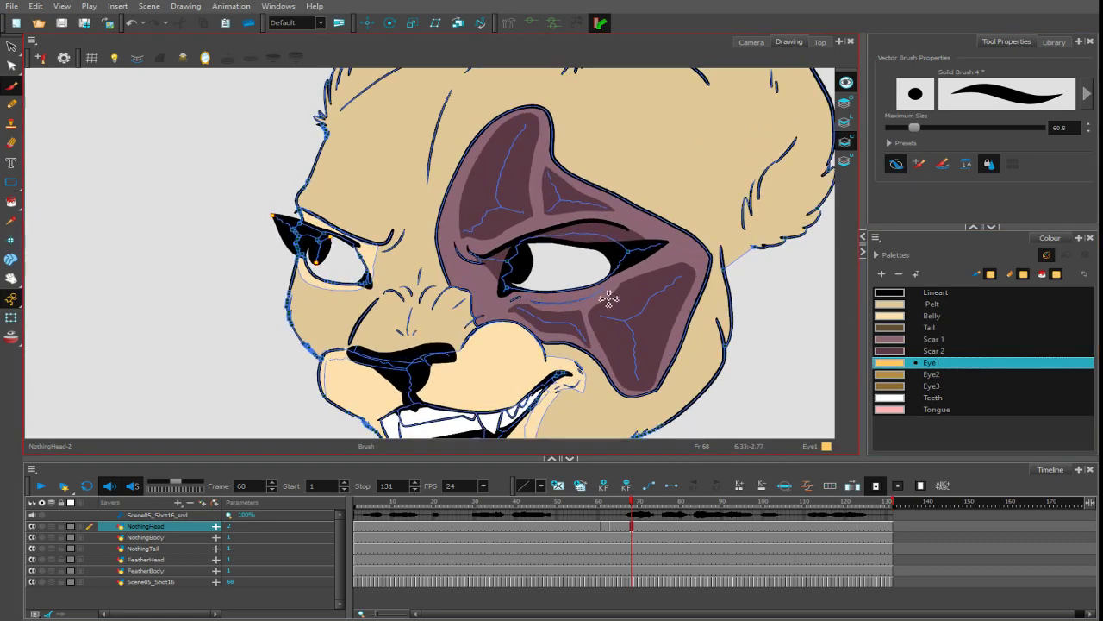
pyautogui.moveTo(316, 232)
pyautogui.mouseDown()
pyautogui.moveTo(319, 270)
pyautogui.moveTo(332, 243)
pyautogui.mouseUp()
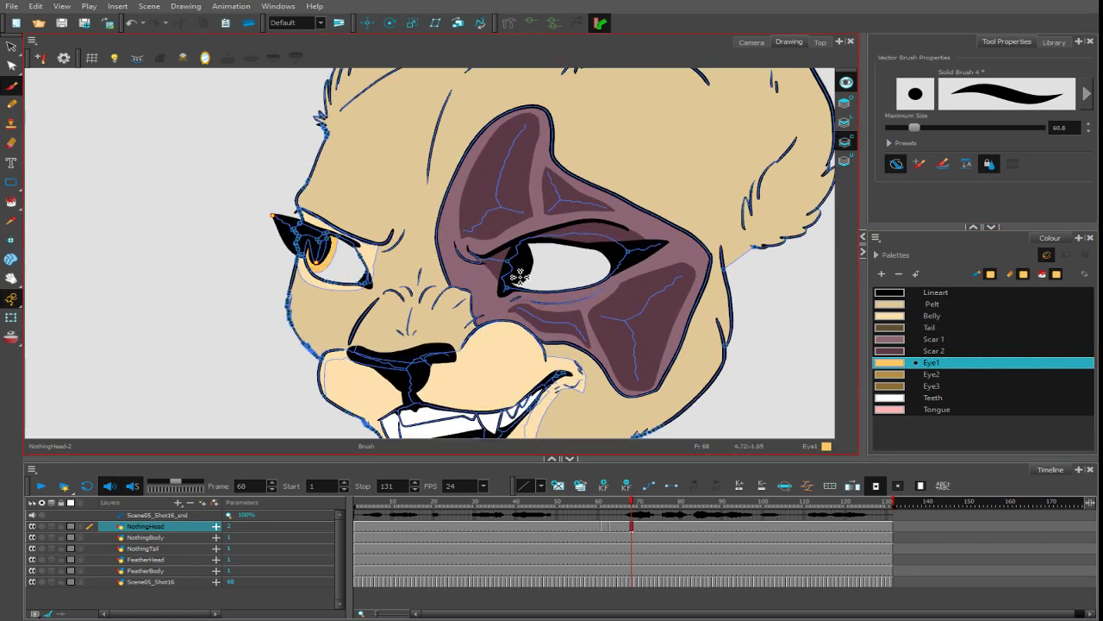
pyautogui.moveTo(520, 283); pyautogui.dragTo(537, 245)
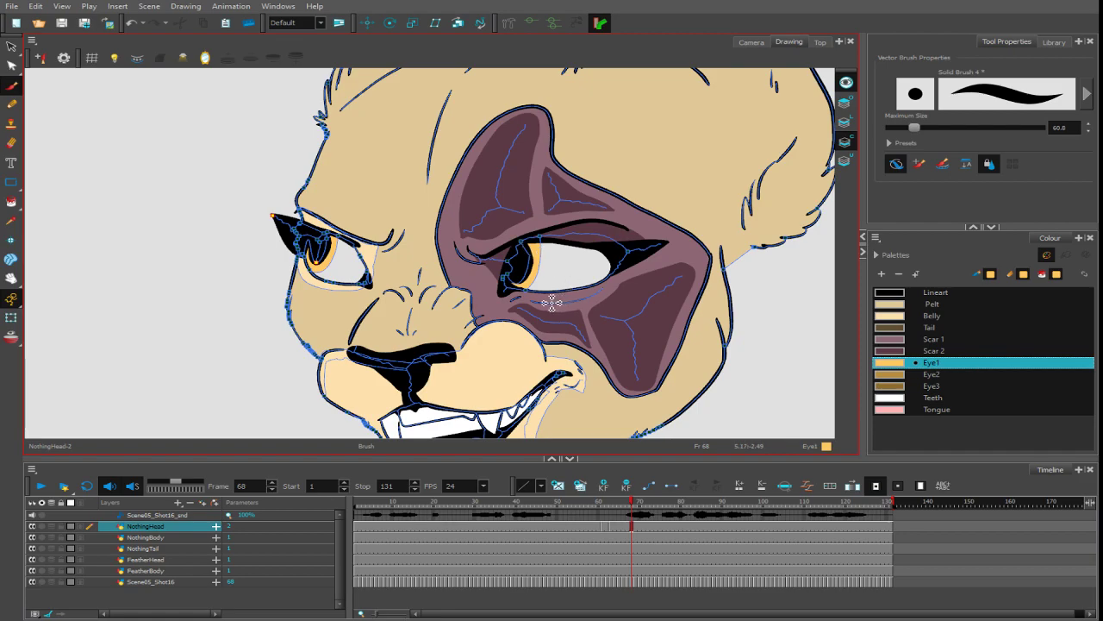
pyautogui.moveTo(552, 310)
pyautogui.mouseDown()
pyautogui.moveTo(566, 275)
pyautogui.moveTo(618, 275)
pyautogui.moveTo(575, 277)
pyautogui.mouseUp()
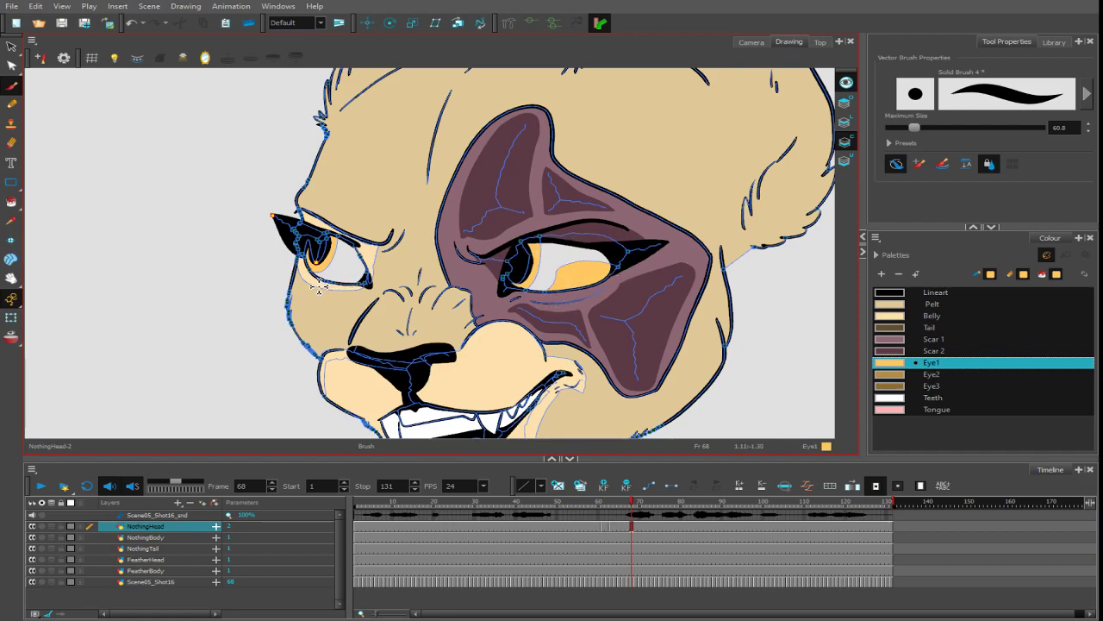
pyautogui.moveTo(319, 287)
pyautogui.mouseDown()
pyautogui.moveTo(347, 270)
pyautogui.moveTo(372, 258)
pyautogui.mouseUp()
pyautogui.press('1')
pyautogui.press('1')
pyautogui.press('1')
pyautogui.press('1')
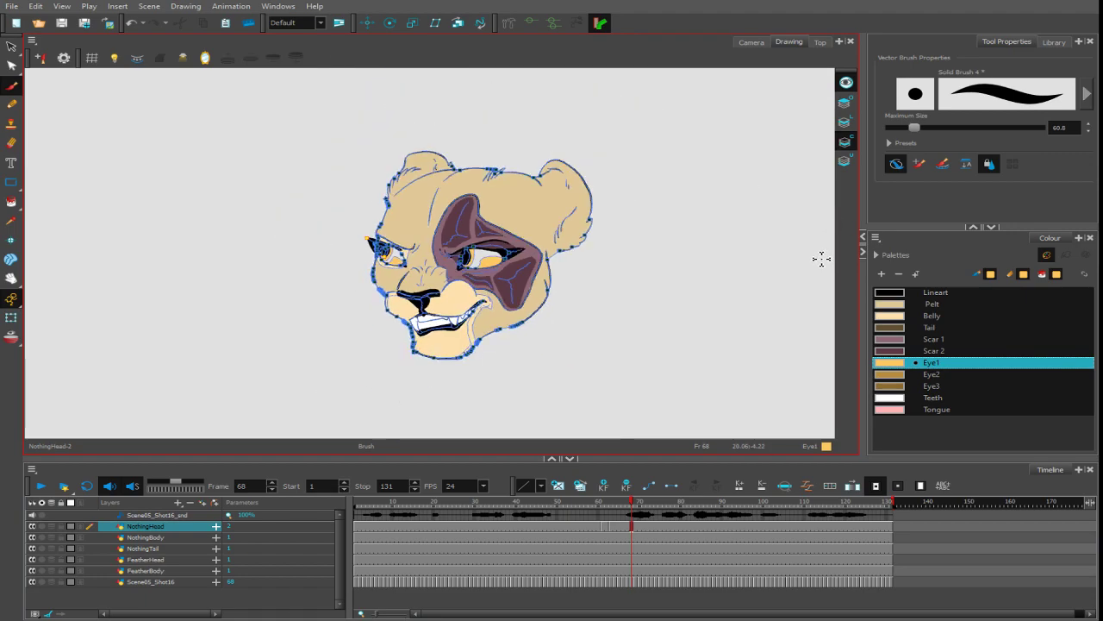
# - Fill the remaining blank areas of both eyes with Eye3
pyautogui.press('2')
pyautogui.press('2')
pyautogui.hotkey('alt', 'i')
pyautogui.click(903, 386)
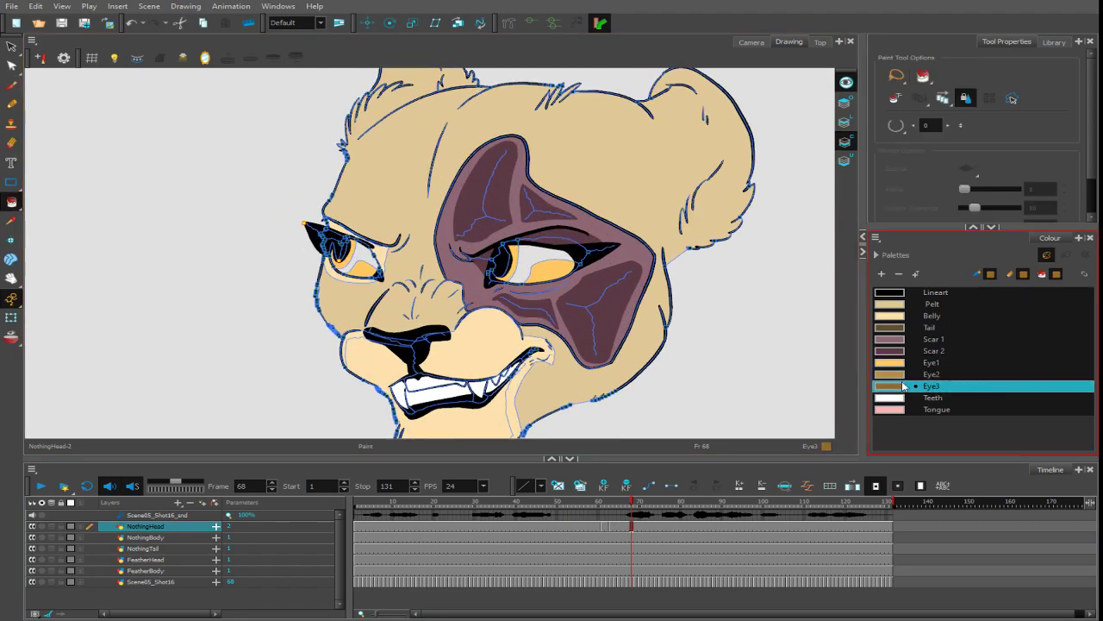
# - Paint white eye highlights on the Overlay Art layer with the Teeth colour, draw-behind off and a maximum brush size of 35.2
pyautogui.hotkey('alt', 'b')
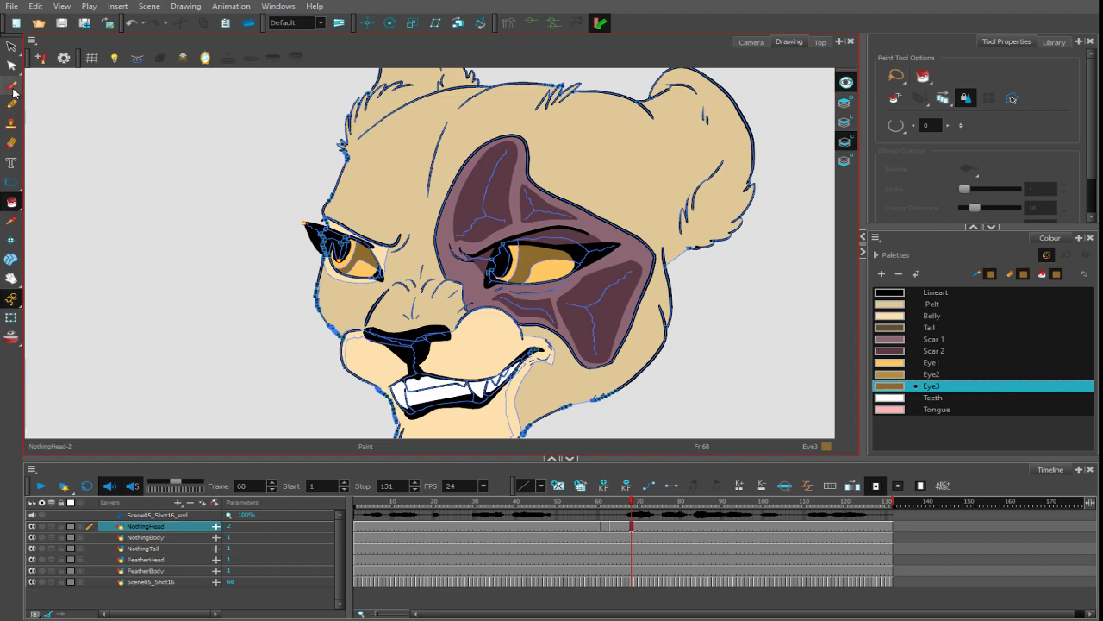
pyautogui.click(845, 102)
pyautogui.click(846, 83)
pyautogui.click(847, 83)
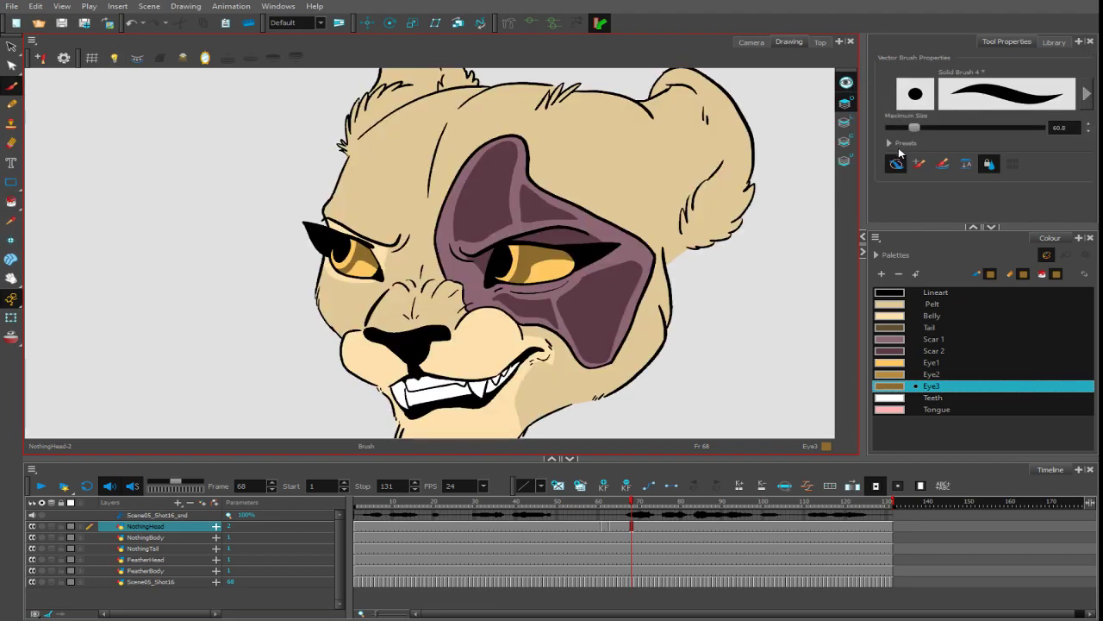
pyautogui.click(897, 163)
pyautogui.moveTo(916, 132); pyautogui.dragTo(904, 128)
pyautogui.click(922, 397)
pyautogui.press('2')
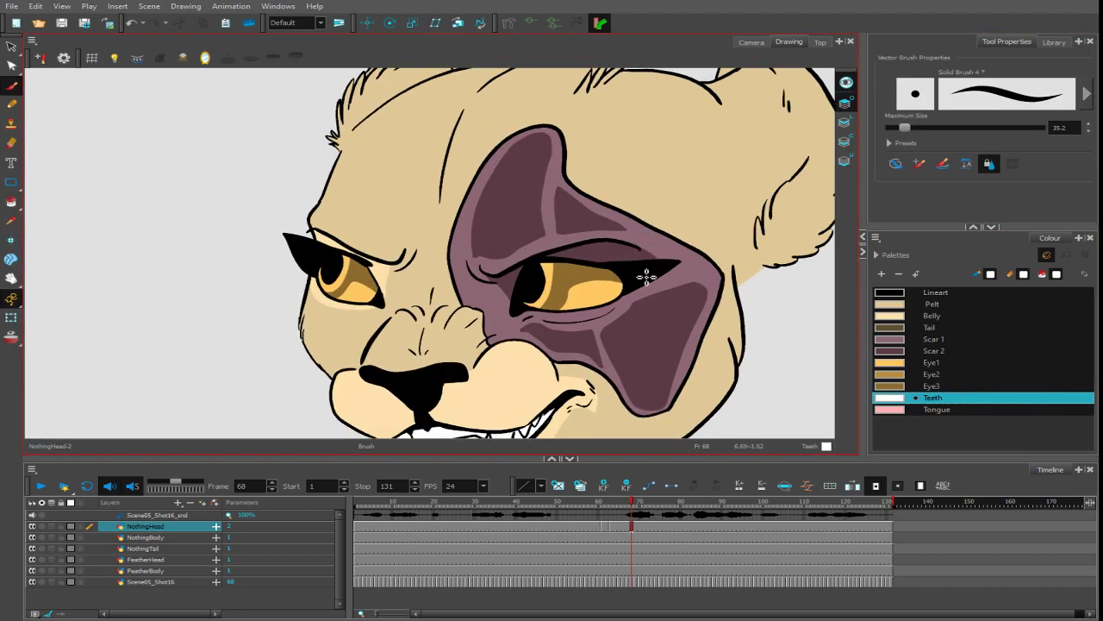
pyautogui.moveTo(583, 281)
pyautogui.mouseDown()
pyautogui.moveTo(573, 276)
pyautogui.moveTo(566, 295)
pyautogui.mouseUp()
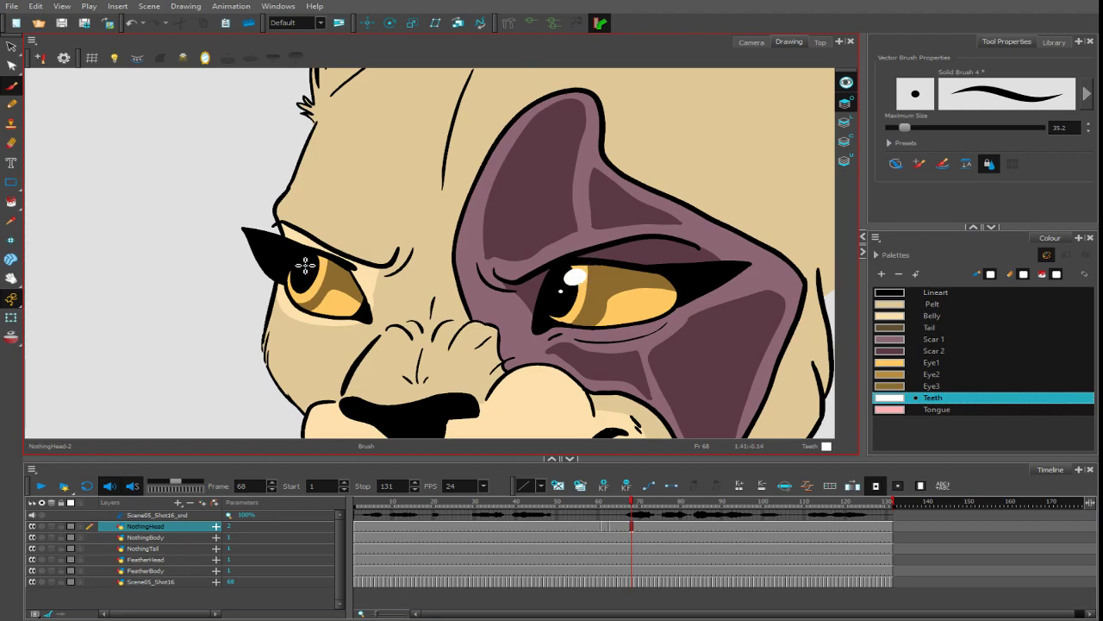
pyautogui.press('1')
pyautogui.press('1')
pyautogui.press('1')
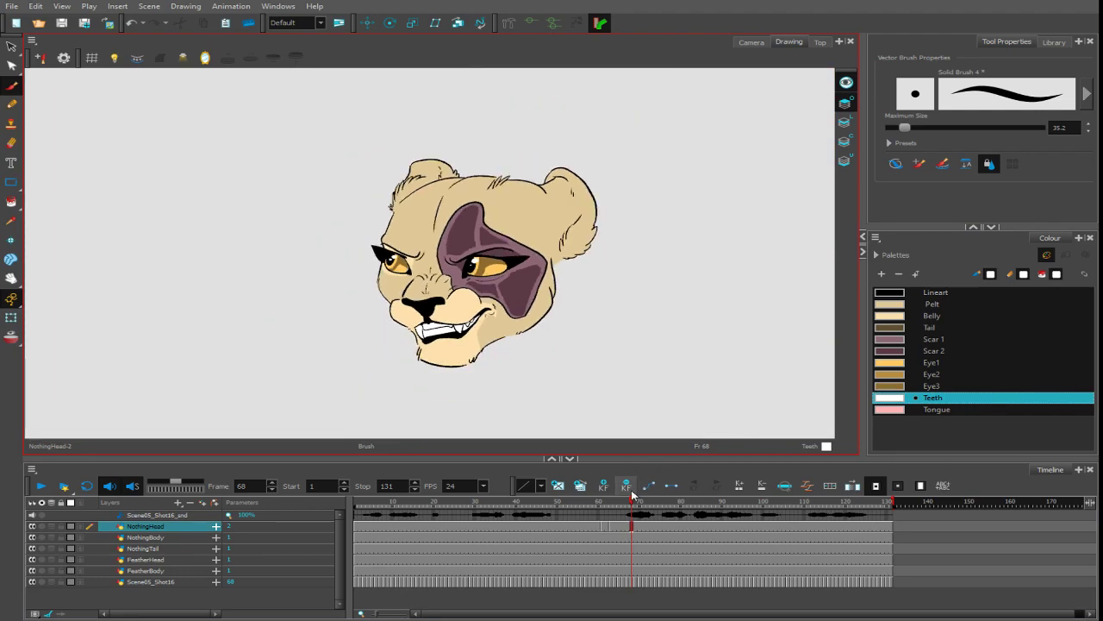
pyautogui.moveTo(630, 503)
pyautogui.mouseDown()
pyautogui.moveTo(576, 511)
pyautogui.moveTo(619, 511)
pyautogui.mouseUp()
pyautogui.hotkey('alt', 's')
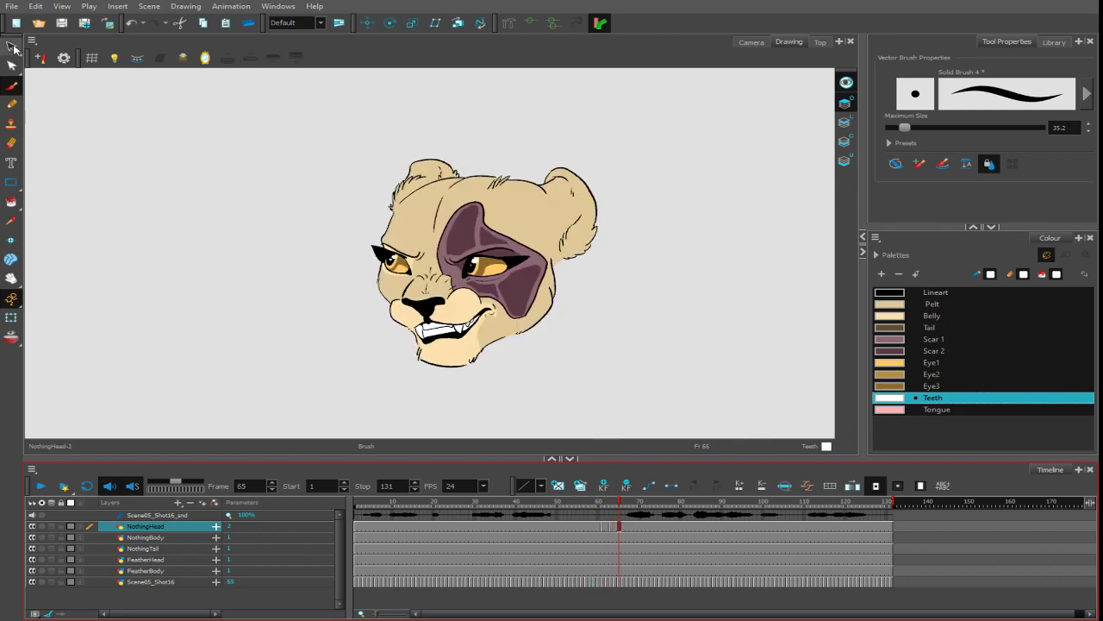
pyautogui.click(690, 253)
pyautogui.hotkey('ctrl', 'v')
pyautogui.press('Escape')
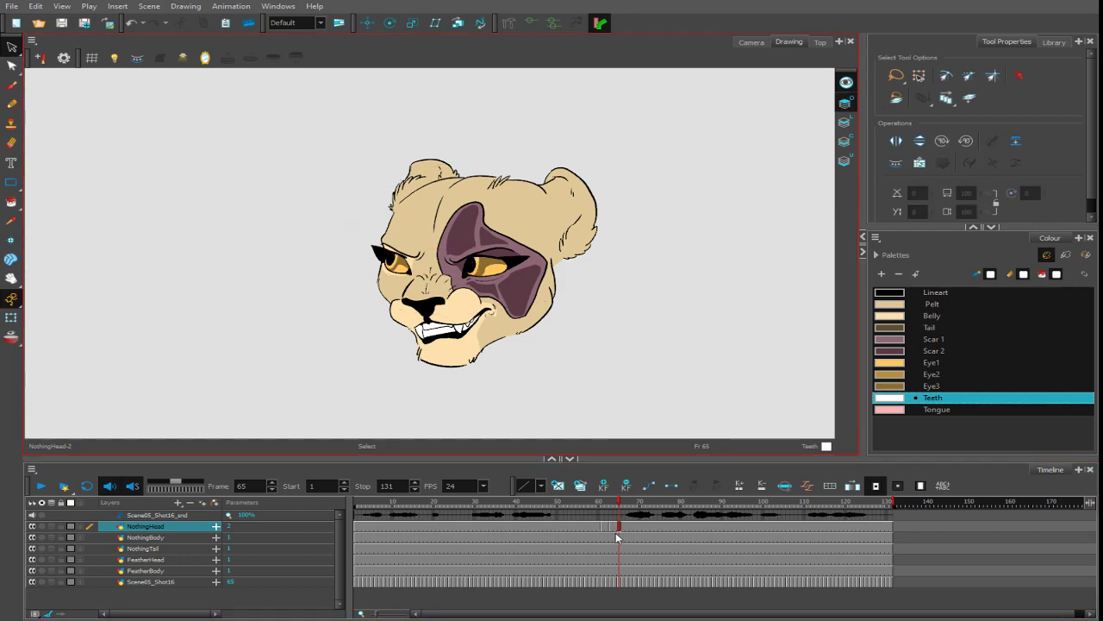
# - Copy the eye highlights from the frame 57 drawing, paste them onto the frame 61 drawing and nudge them slightly down
pyautogui.click(586, 525)
pyautogui.click(742, 259)
pyautogui.hotkey('ctrl', 'v')
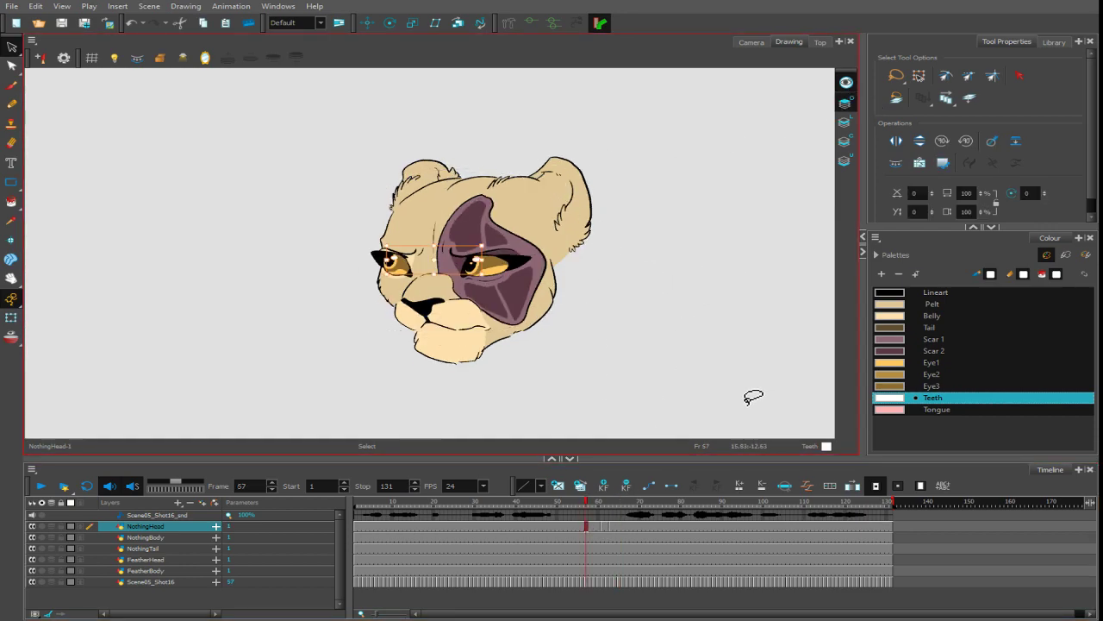
pyautogui.click(604, 528)
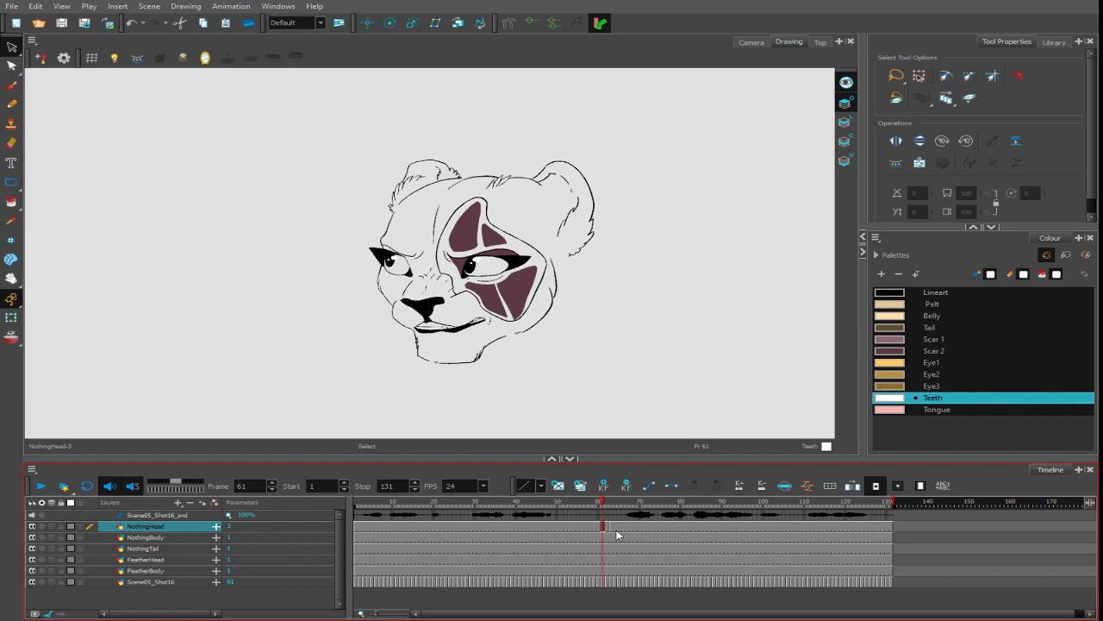
pyautogui.click(543, 235)
pyautogui.hotkey('ctrl', 'v')
pyautogui.scroll(3, 543, 226)
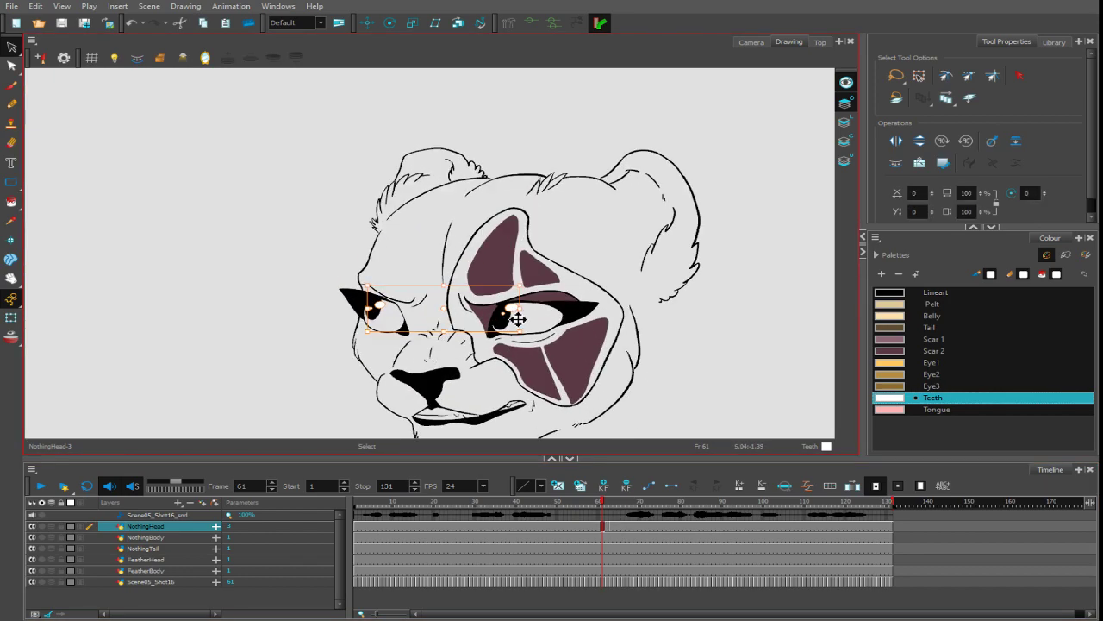
pyautogui.moveTo(521, 317); pyautogui.dragTo(521, 320)
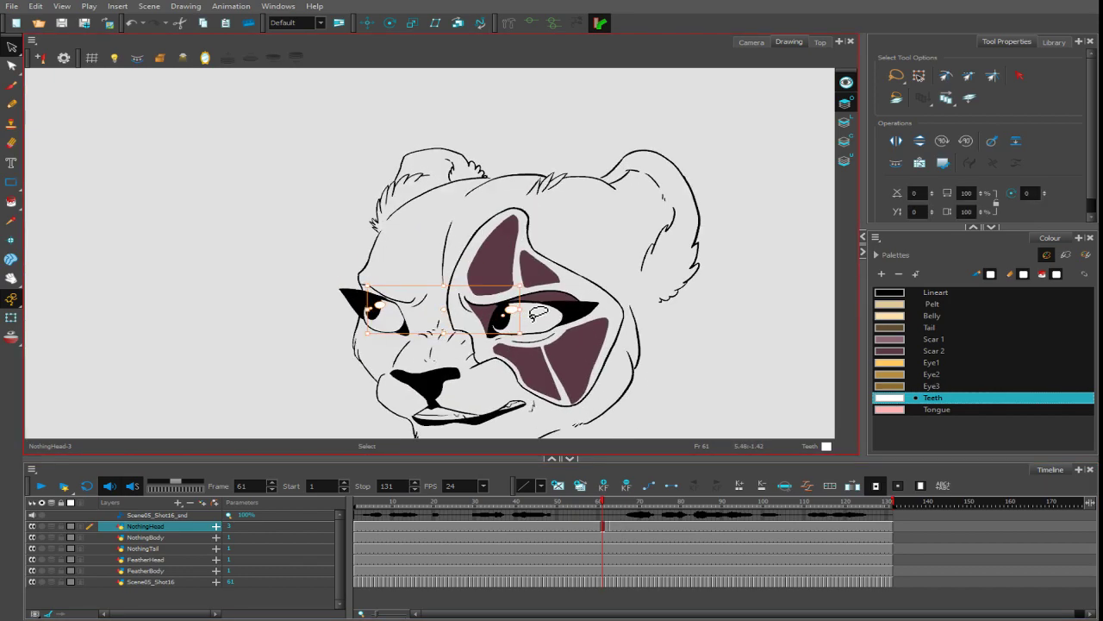
# - Paste the selected eye highlights onto the NothingHead drawing at frame 64 and place them over both pupils
pyautogui.click(590, 514)
pyautogui.moveTo(592, 504)
pyautogui.mouseDown()
pyautogui.moveTo(614, 506)
pyautogui.moveTo(620, 494)
pyautogui.mouseUp()
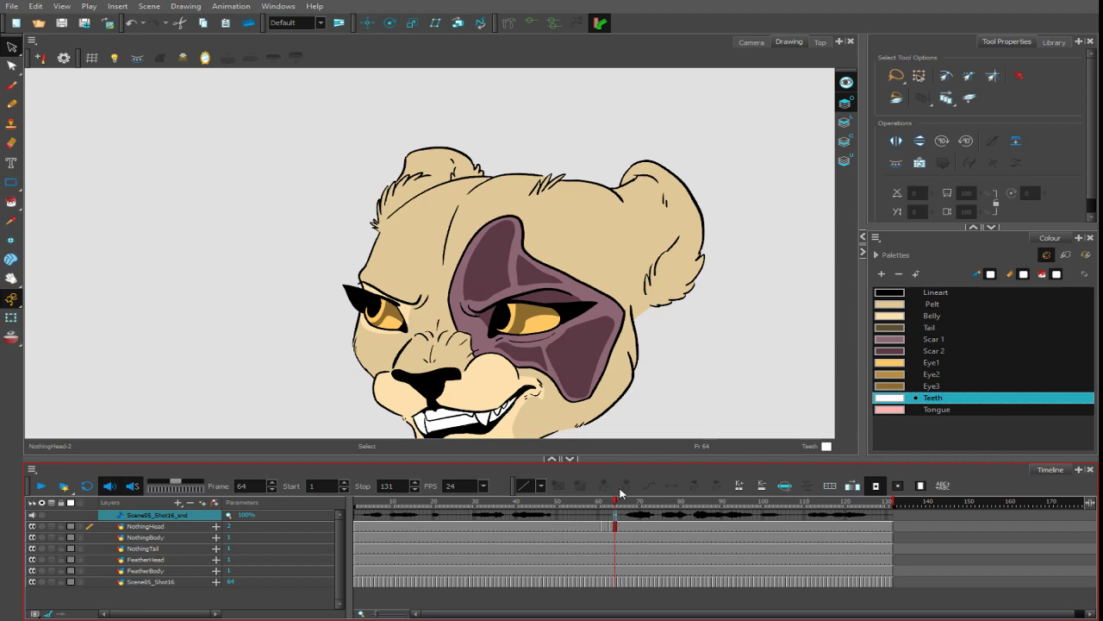
pyautogui.moveTo(532, 249)
pyautogui.mouseDown()
pyautogui.moveTo(424, 369)
pyautogui.moveTo(593, 298)
pyautogui.mouseUp()
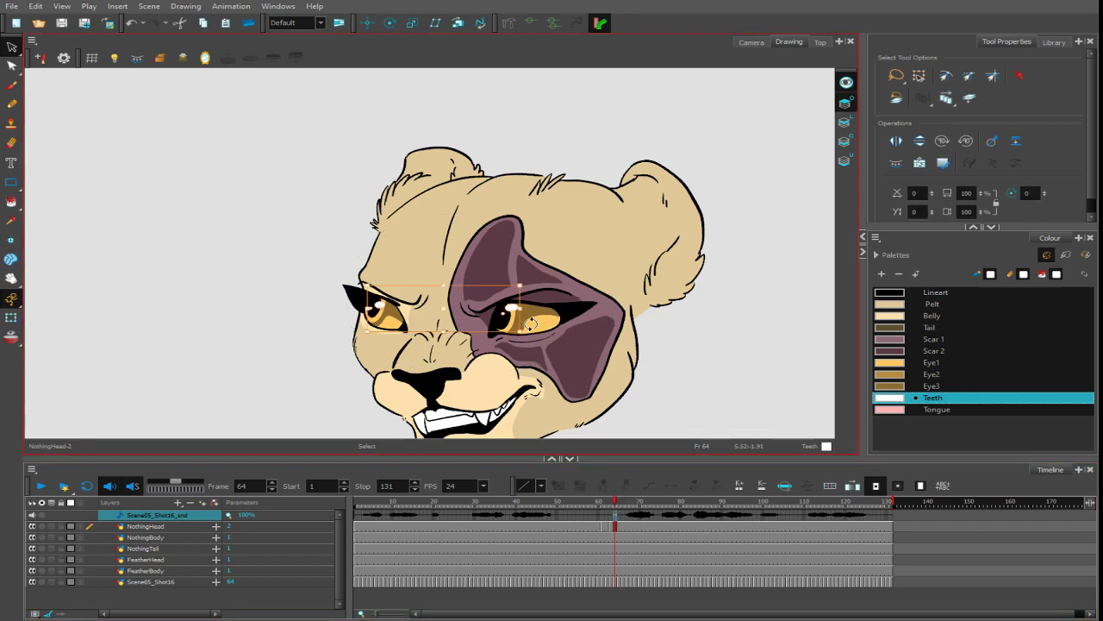
pyautogui.moveTo(522, 321); pyautogui.dragTo(523, 327)
pyautogui.press('Escape')
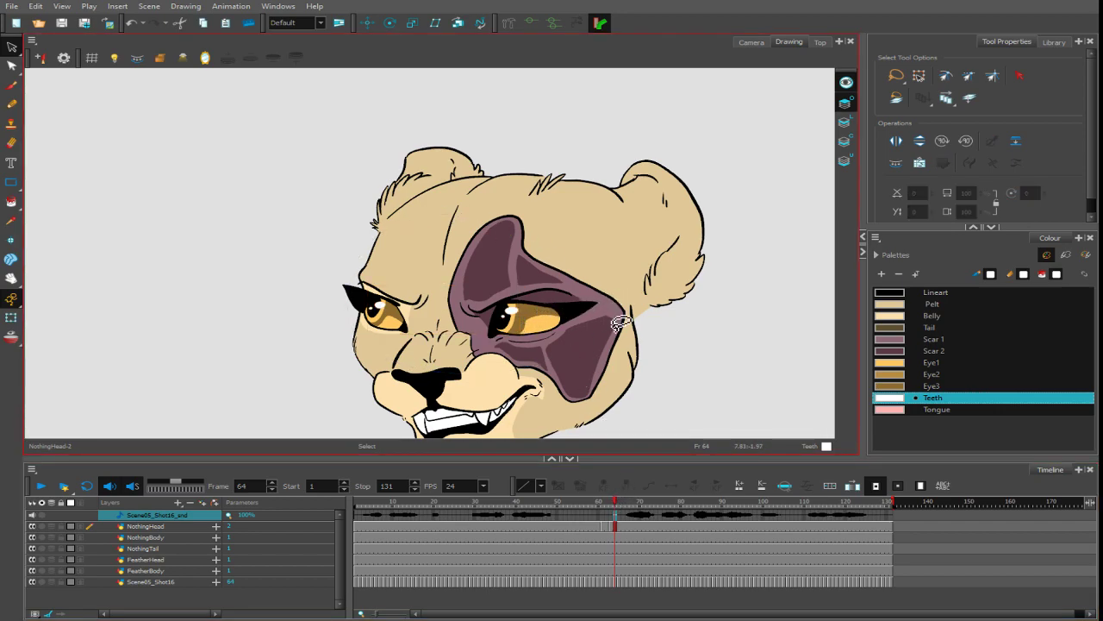
# - Select the far eye's highlight on the head drawings at frames 63 and 60 to compare its placement
pyautogui.moveTo(617, 509)
pyautogui.mouseDown()
pyautogui.moveTo(592, 502)
pyautogui.moveTo(617, 500)
pyautogui.moveTo(599, 504)
pyautogui.moveTo(611, 508)
pyautogui.mouseUp()
pyautogui.click(388, 310)
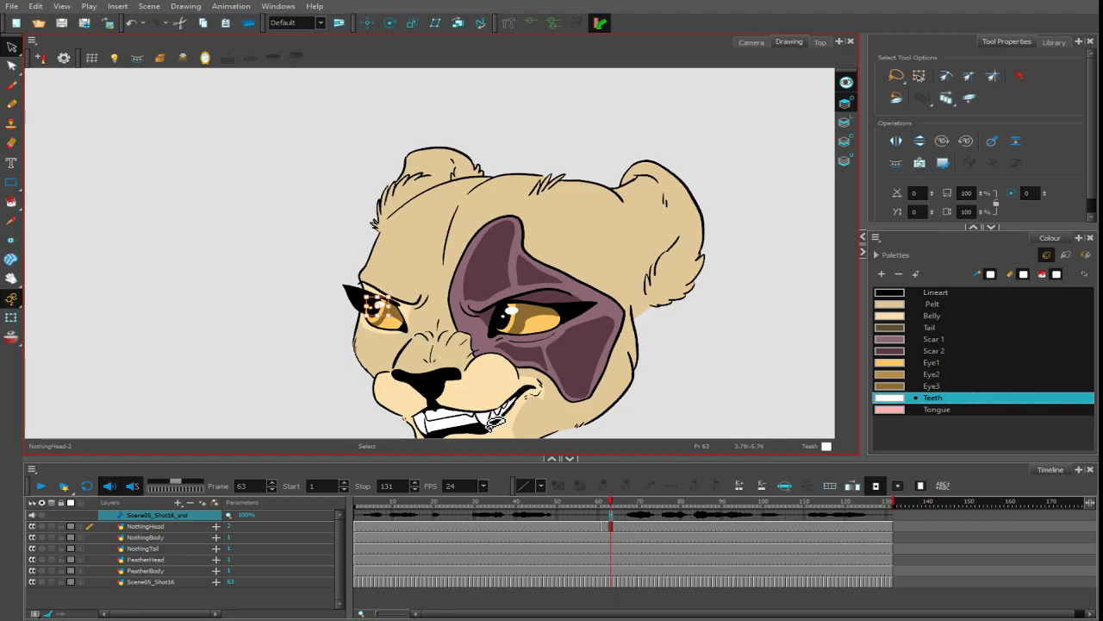
pyautogui.click(599, 510)
pyautogui.moveTo(599, 509)
pyautogui.mouseDown()
pyautogui.moveTo(615, 510)
pyautogui.moveTo(591, 510)
pyautogui.moveTo(609, 519)
pyautogui.moveTo(598, 517)
pyautogui.mouseUp()
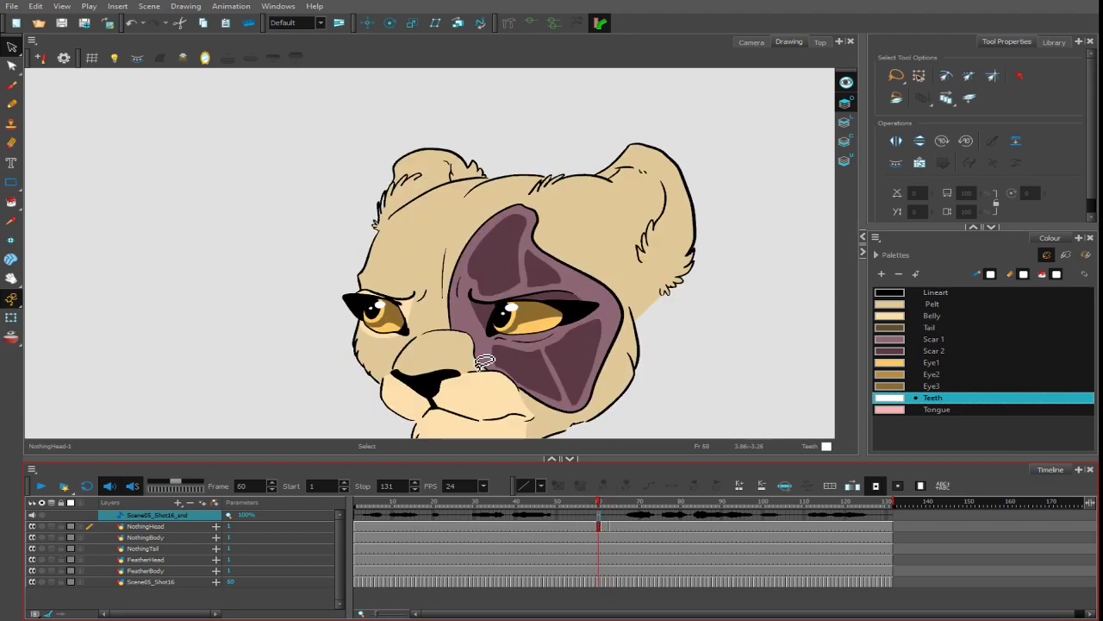
pyautogui.moveTo(387, 315); pyautogui.dragTo(372, 280)
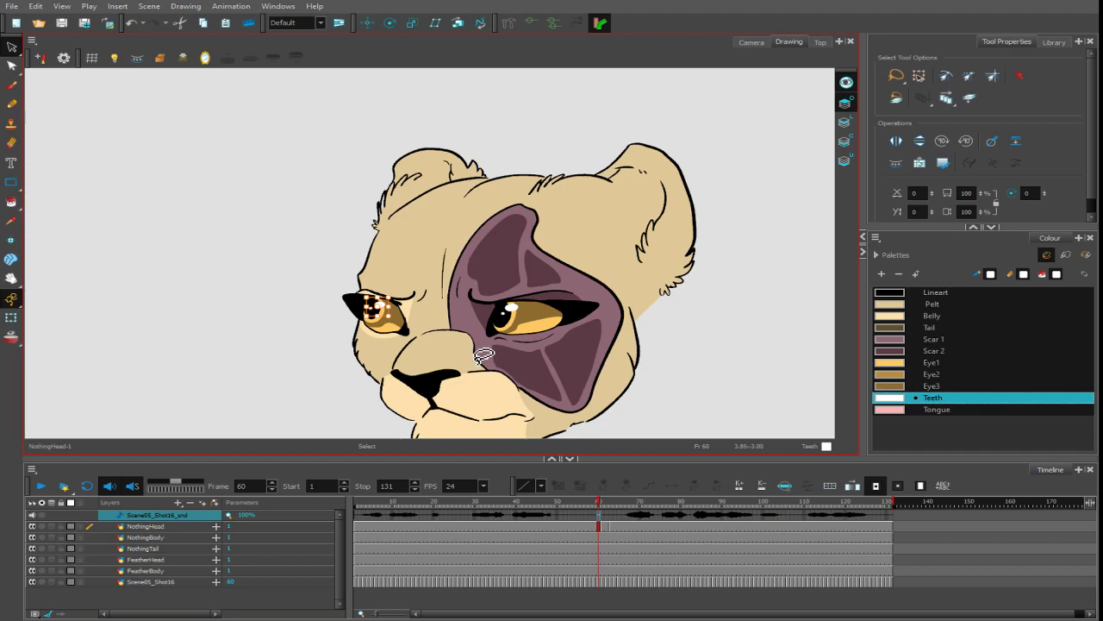
# - Close the line gaps along the chin and jaw on the colour art layer of the head drawing at frame 62
pyautogui.moveTo(602, 506)
pyautogui.mouseDown()
pyautogui.moveTo(584, 509)
pyautogui.moveTo(620, 509)
pyautogui.moveTo(582, 509)
pyautogui.moveTo(606, 509)
pyautogui.mouseUp()
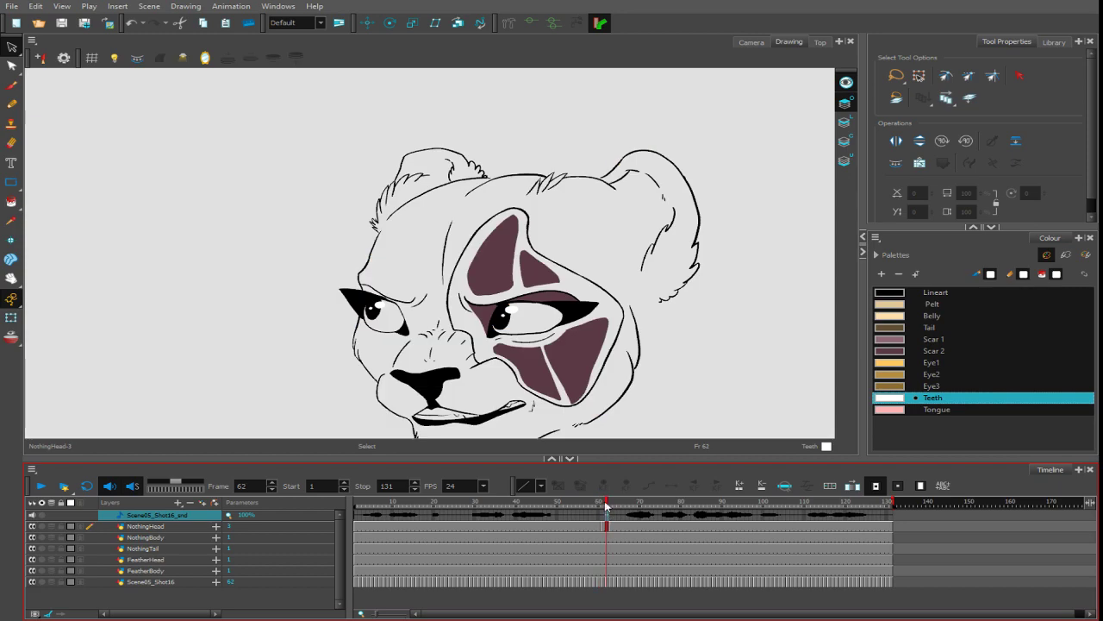
pyautogui.click(847, 141)
pyautogui.moveTo(722, 259); pyautogui.dragTo(707, 228)
pyautogui.press('2')
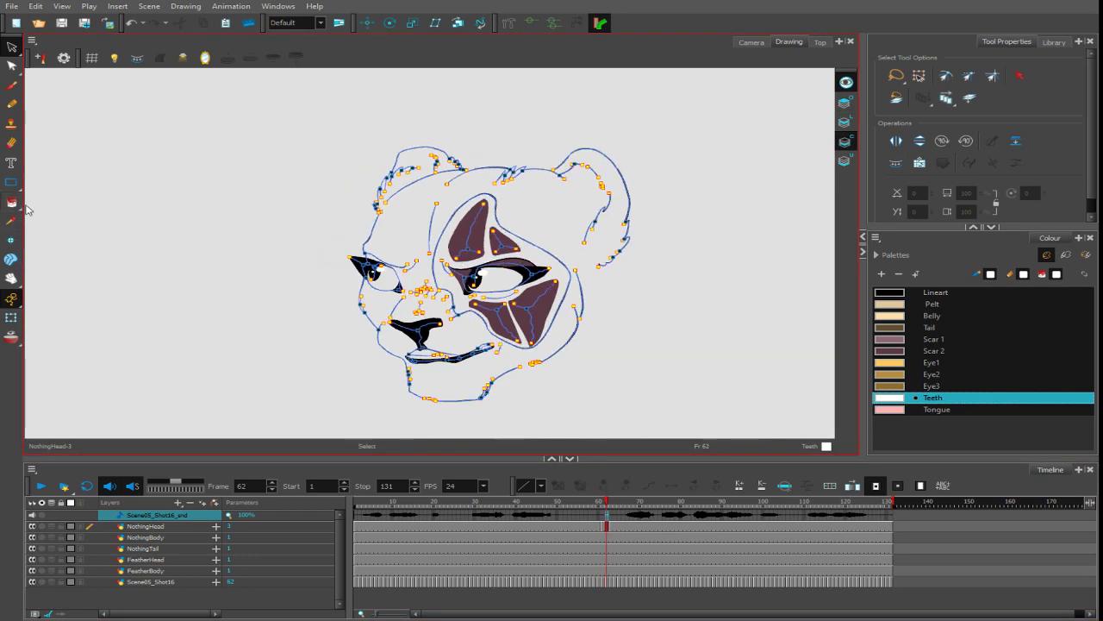
pyautogui.hotkey('alt', 'c')
pyautogui.scroll(3, 589, 322)
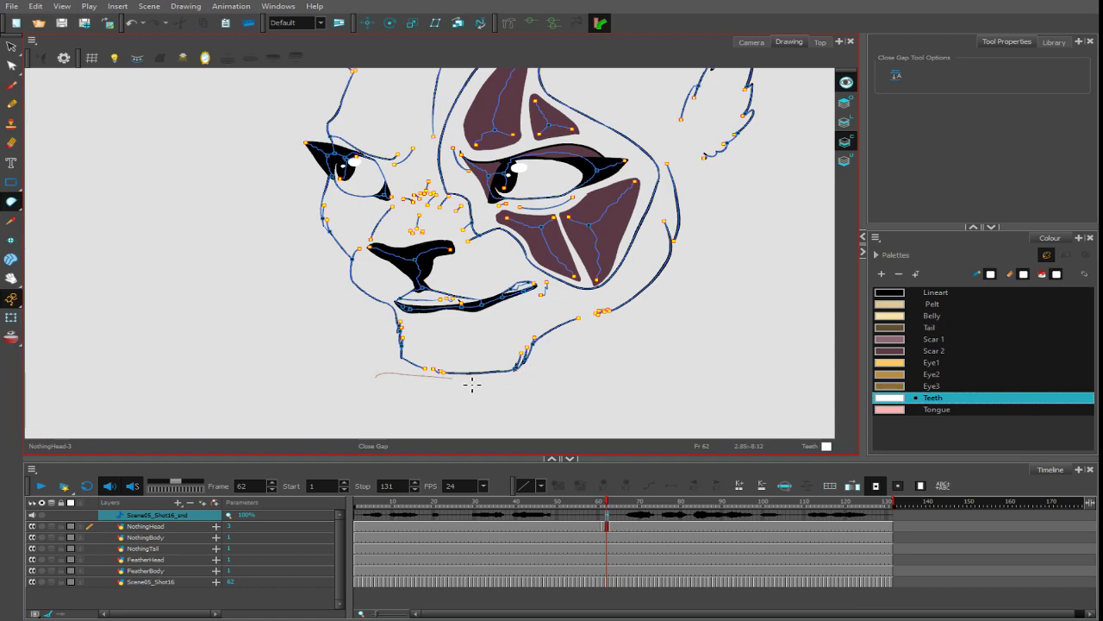
pyautogui.moveTo(417, 376); pyautogui.dragTo(419, 375)
pyautogui.moveTo(545, 352); pyautogui.dragTo(576, 320)
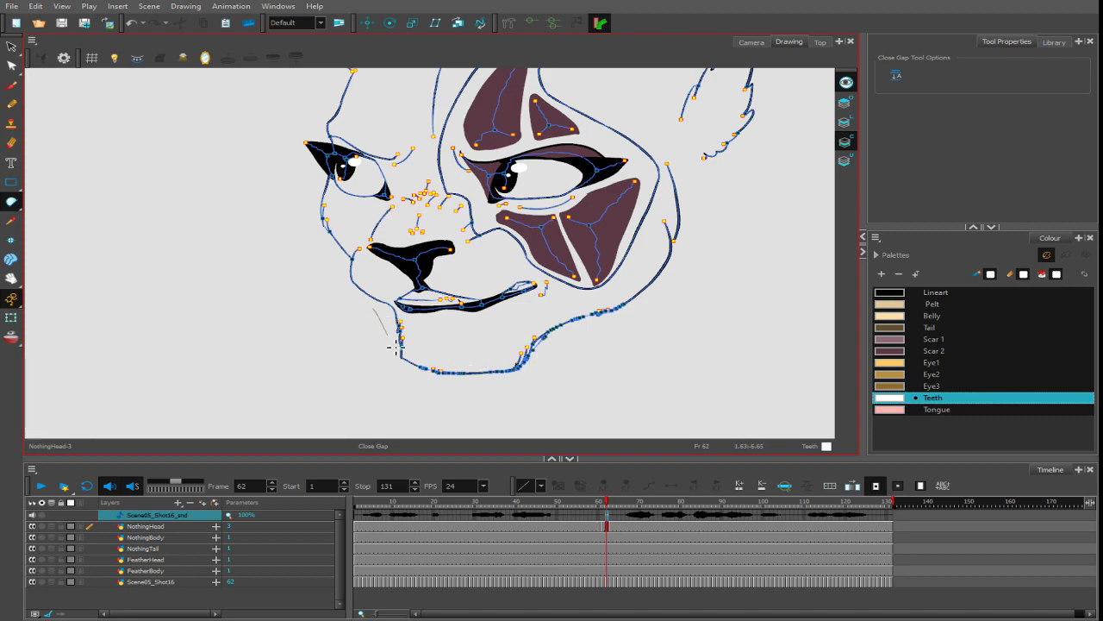
pyautogui.moveTo(396, 344); pyautogui.dragTo(399, 343)
# - Close the gap between the back of the cheek and the near ear's fur, and those along the ear's outer edge
pyautogui.press('space')
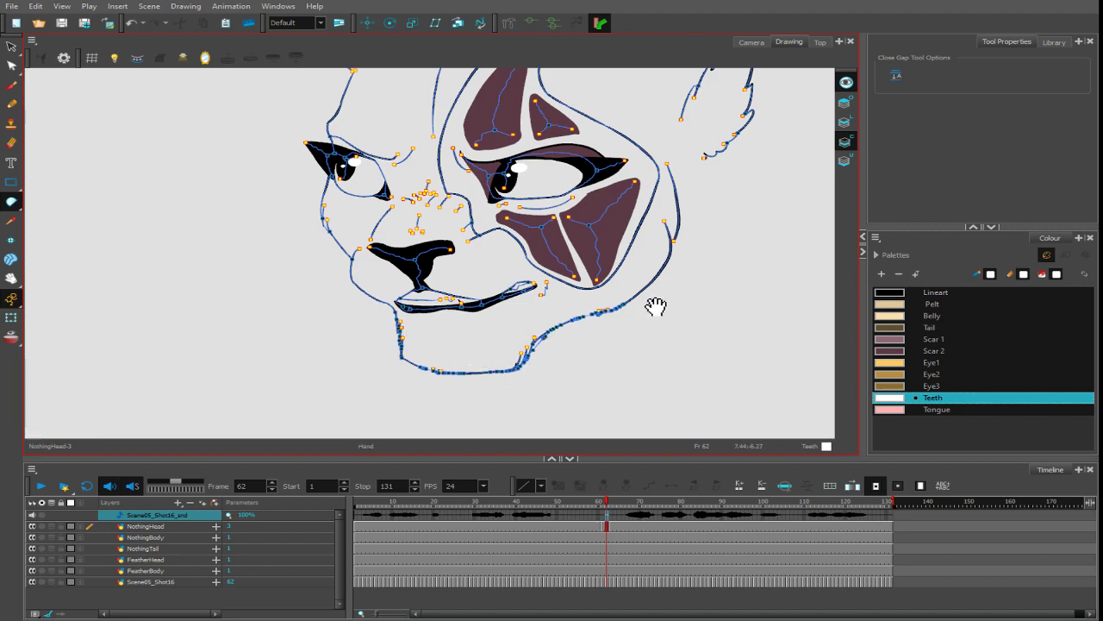
pyautogui.moveTo(656, 306); pyautogui.dragTo(631, 359)
pyautogui.press('space')
pyautogui.moveTo(665, 271); pyautogui.dragTo(638, 322)
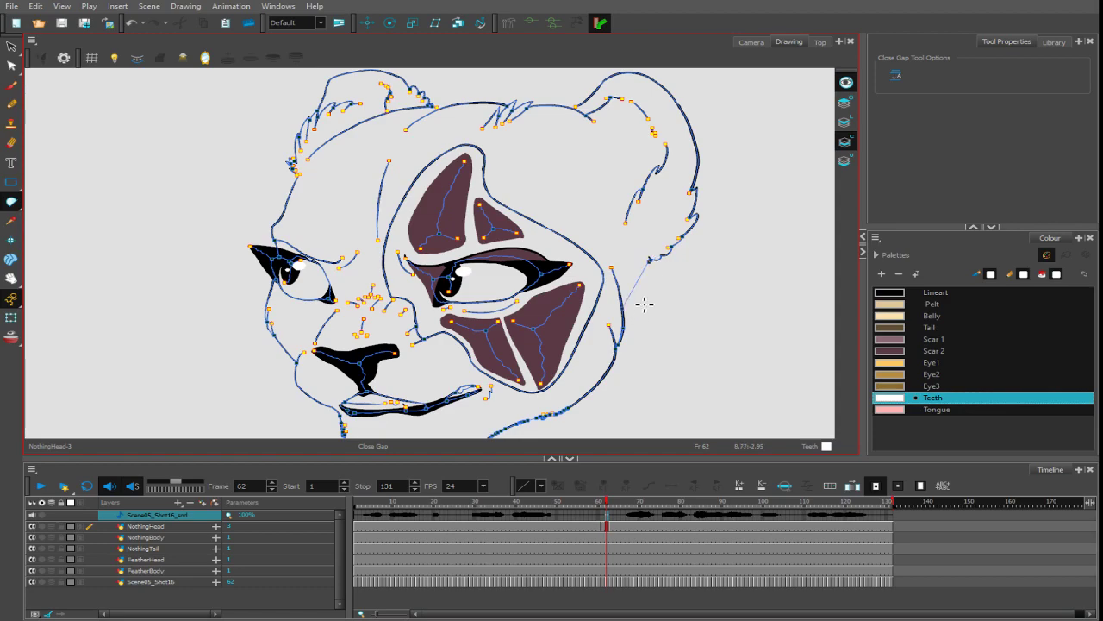
pyautogui.moveTo(666, 262); pyautogui.dragTo(686, 245)
# - Close the remaining outline gaps down the far side of the face, from the forehead to the muzzle
pyautogui.press('space')
pyautogui.moveTo(593, 160); pyautogui.dragTo(698, 196)
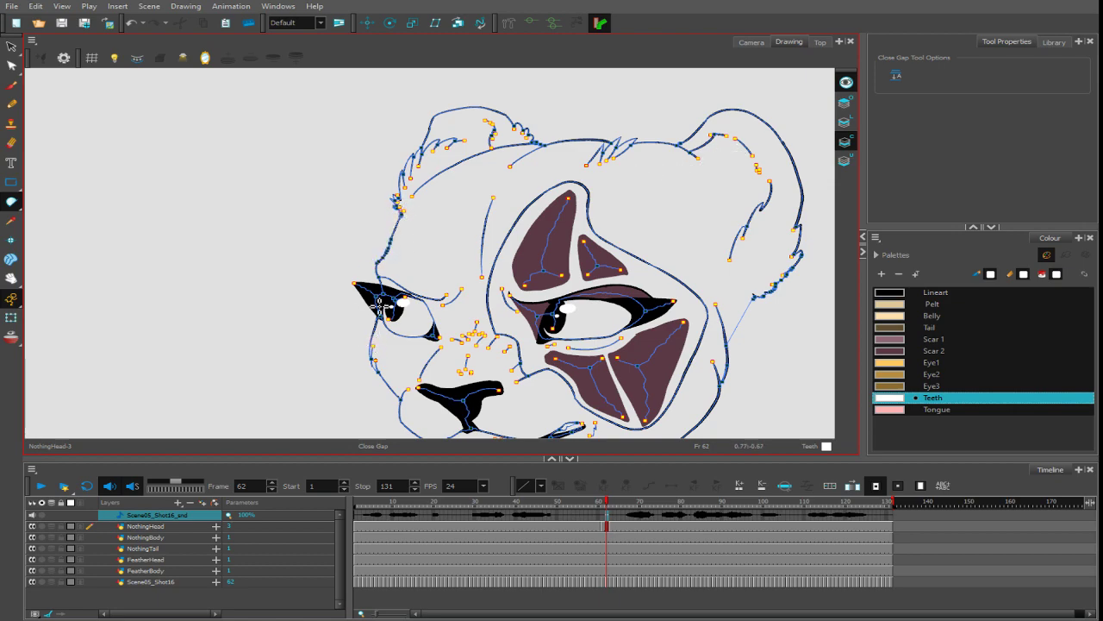
pyautogui.moveTo(393, 399); pyautogui.dragTo(404, 402)
pyautogui.press('space')
pyautogui.moveTo(406, 403); pyautogui.dragTo(381, 313)
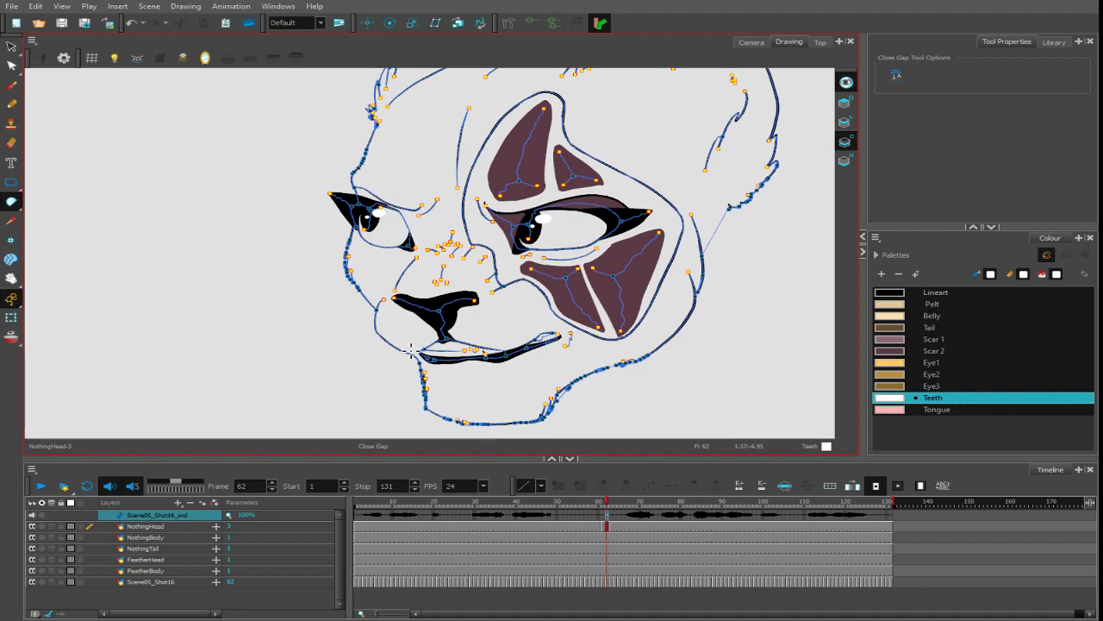
# - Fill the head and ears with the Pelt colour
pyautogui.hotkey('alt', 'i')
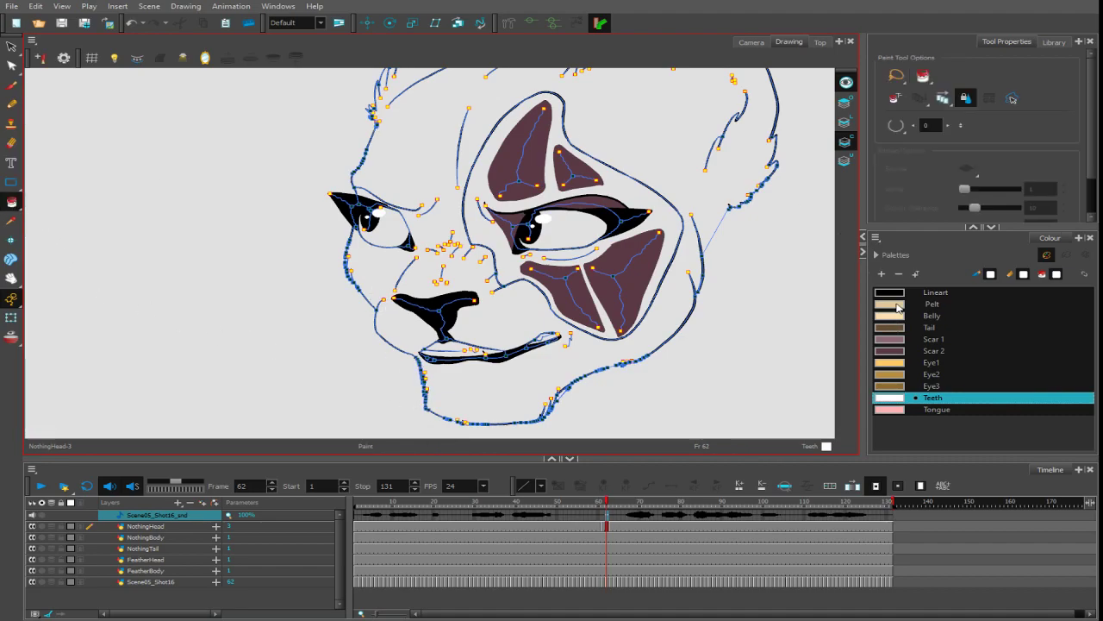
pyautogui.click(896, 307)
pyautogui.click(673, 250)
# - Brush the Teeth colour into the corner of the mouth and fill the front teeth with it
pyautogui.scroll(-2, 679, 247)
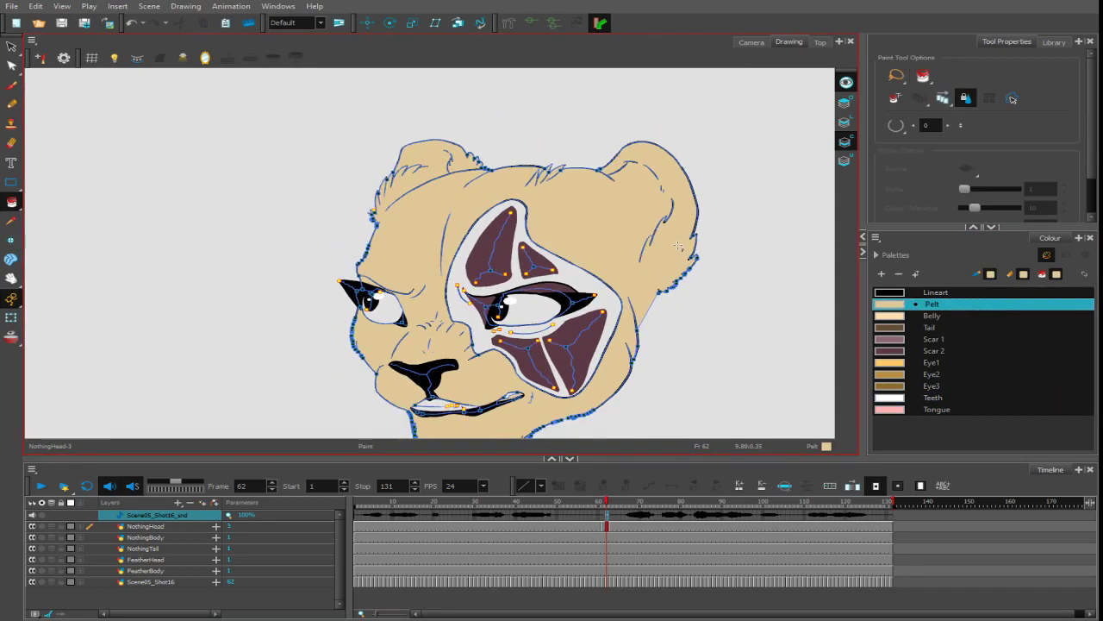
pyautogui.press('space')
pyautogui.moveTo(655, 360); pyautogui.dragTo(666, 228)
pyautogui.press('2')
pyautogui.press('2')
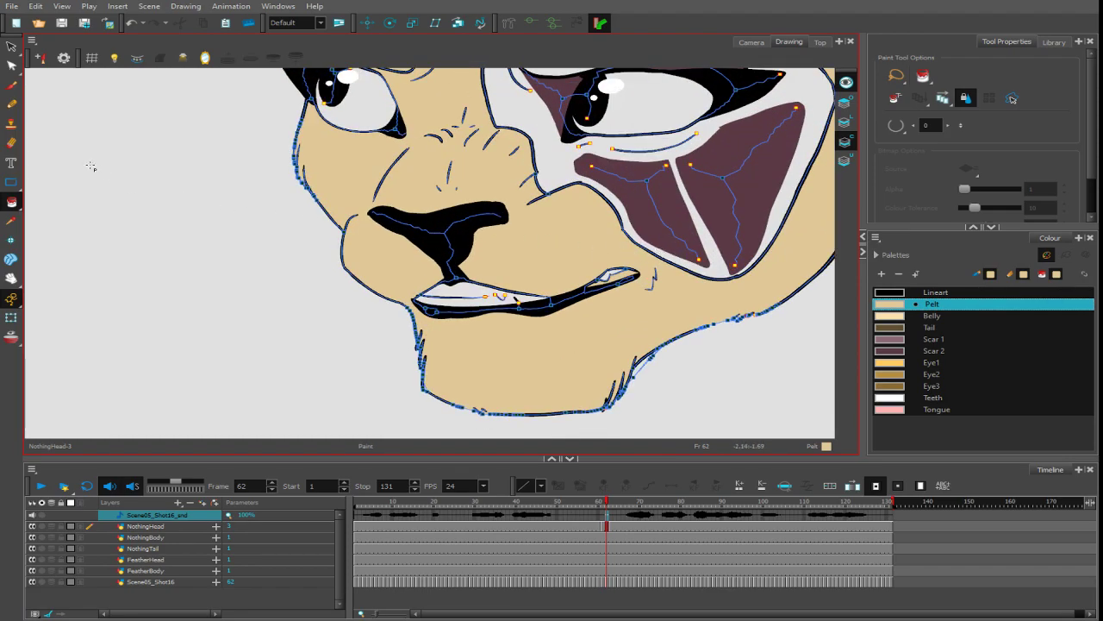
pyautogui.hotkey('alt', 'b')
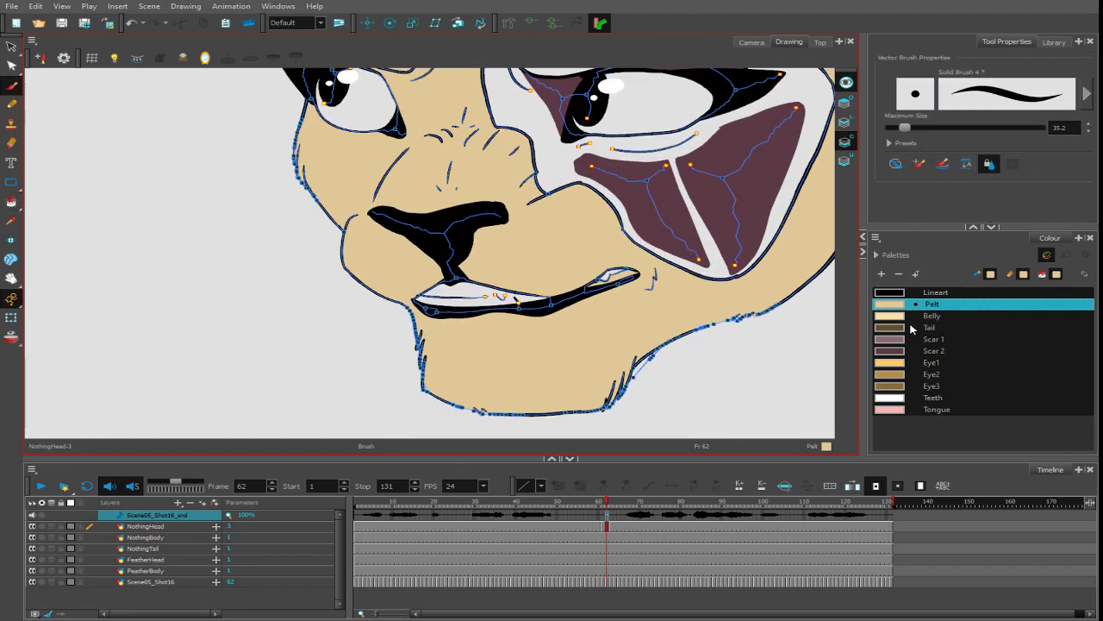
pyautogui.click(901, 398)
pyautogui.moveTo(593, 291); pyautogui.dragTo(621, 281)
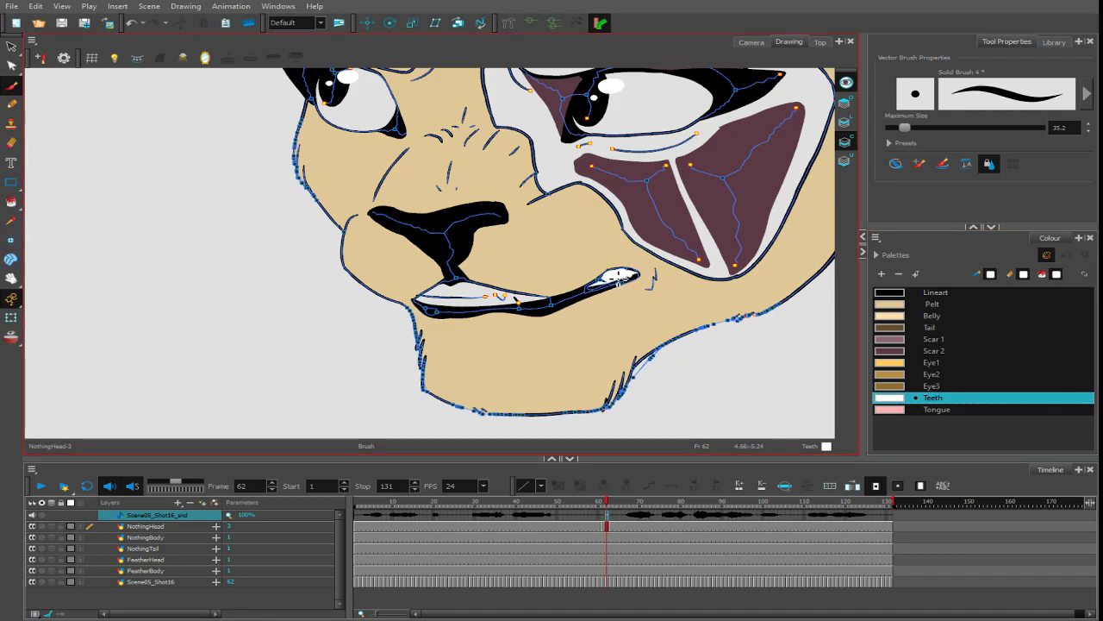
pyautogui.hotkey('alt', 'i')
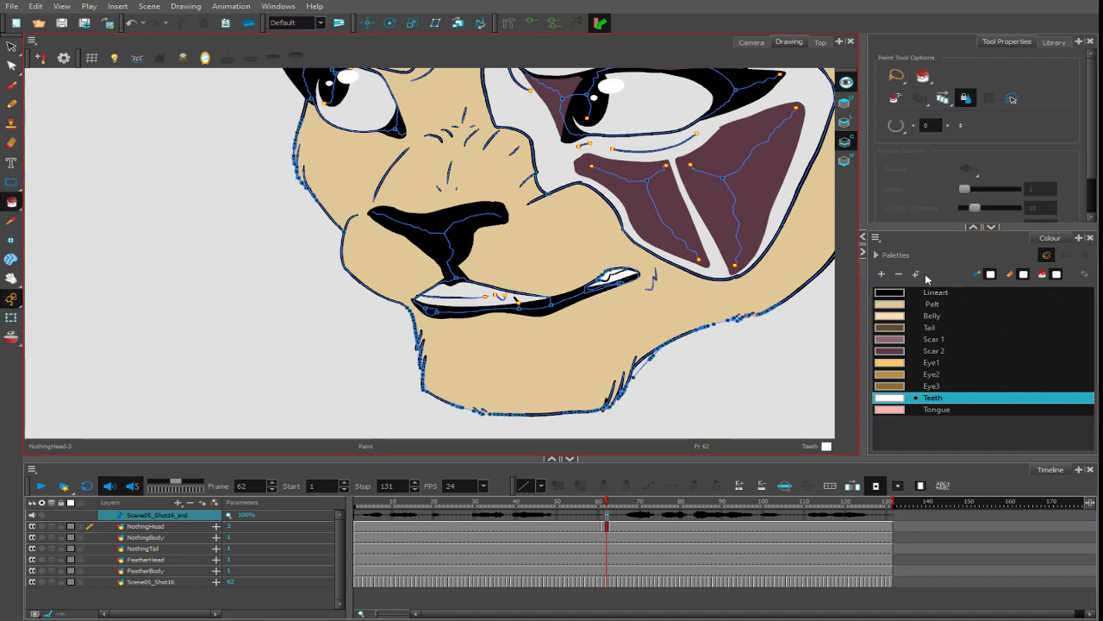
pyautogui.click(483, 301)
# - Brush the Belly colour along the far side of the muzzle and chin, raising the maximum brush size to 58.8
pyautogui.press('1')
pyautogui.press('1')
pyautogui.press('1')
pyautogui.press('2')
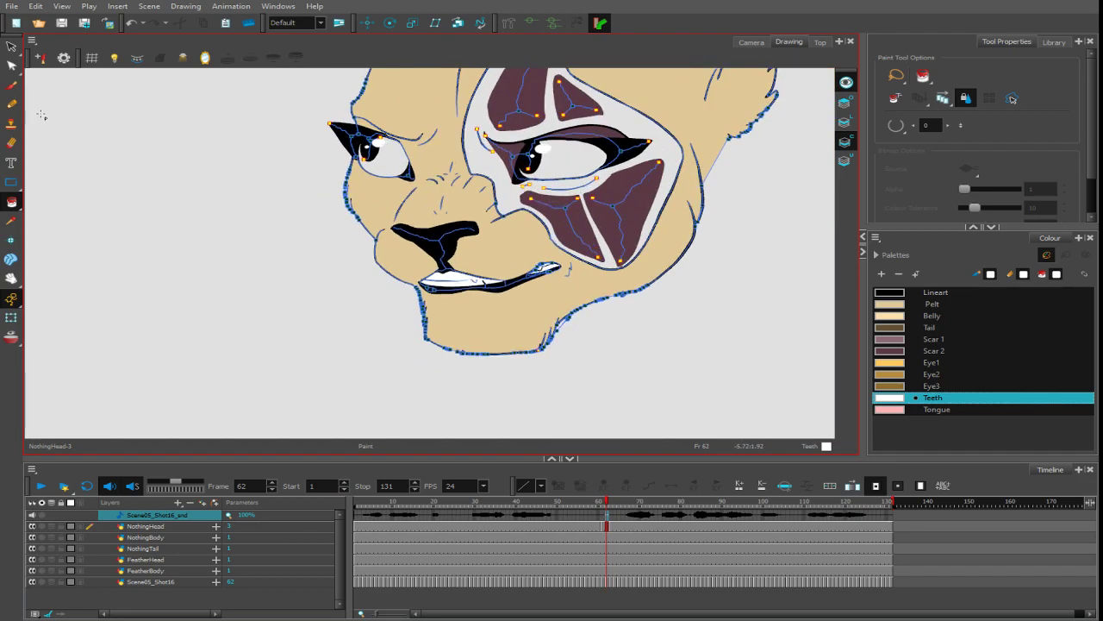
pyautogui.click(12, 85)
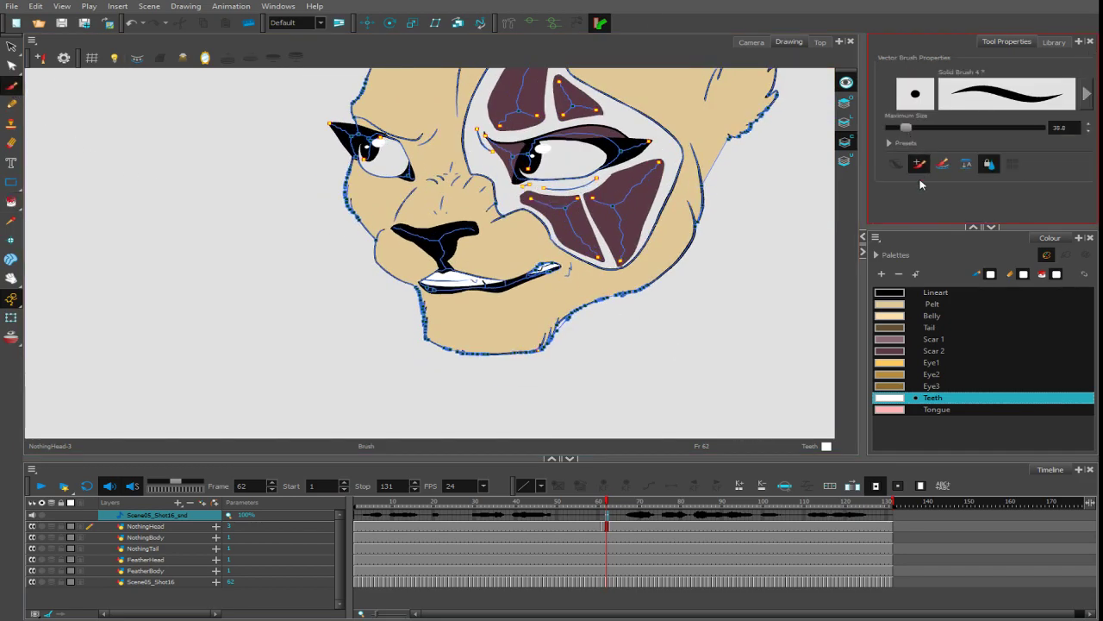
pyautogui.click(909, 316)
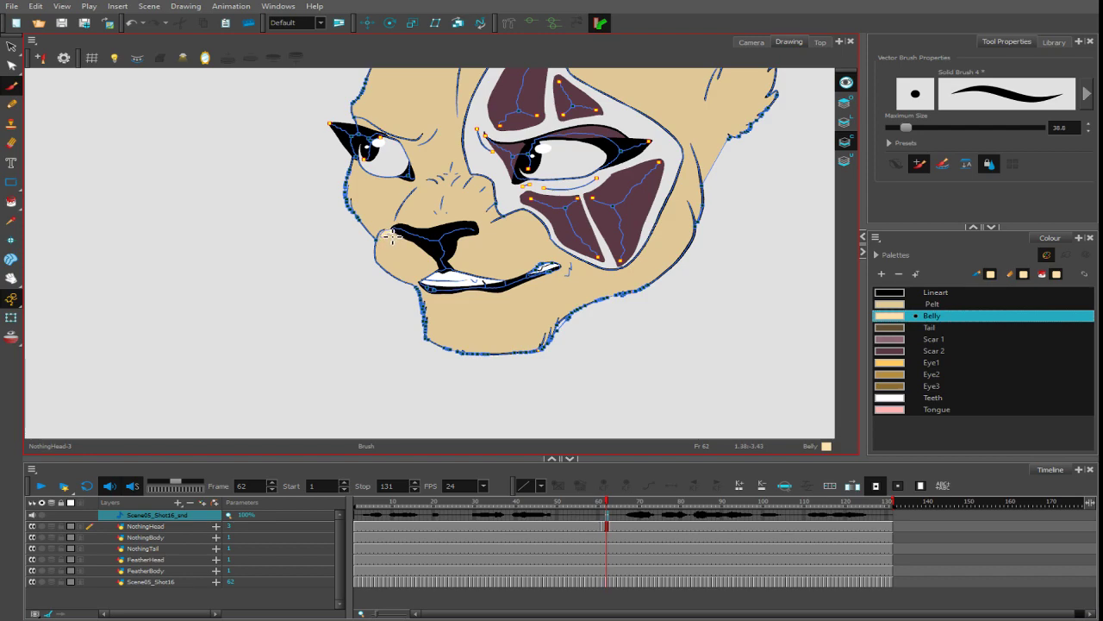
pyautogui.moveTo(379, 256); pyautogui.dragTo(379, 269)
pyautogui.click(912, 130)
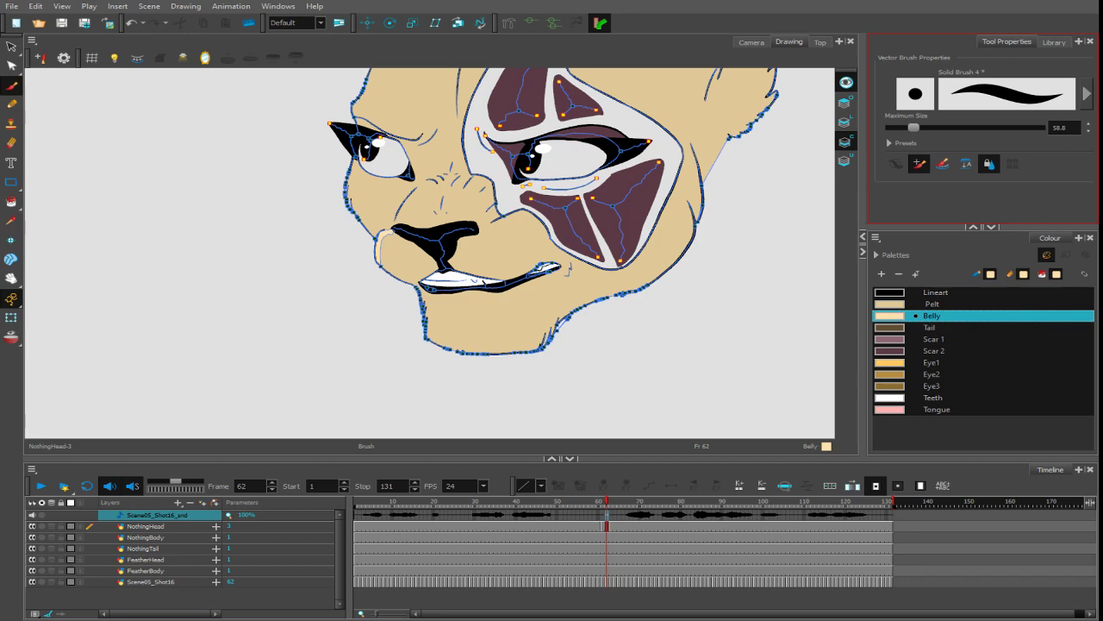
pyautogui.moveTo(397, 238)
pyautogui.mouseDown()
pyautogui.moveTo(427, 293)
pyautogui.moveTo(412, 289)
pyautogui.moveTo(445, 343)
pyautogui.moveTo(433, 317)
pyautogui.mouseUp()
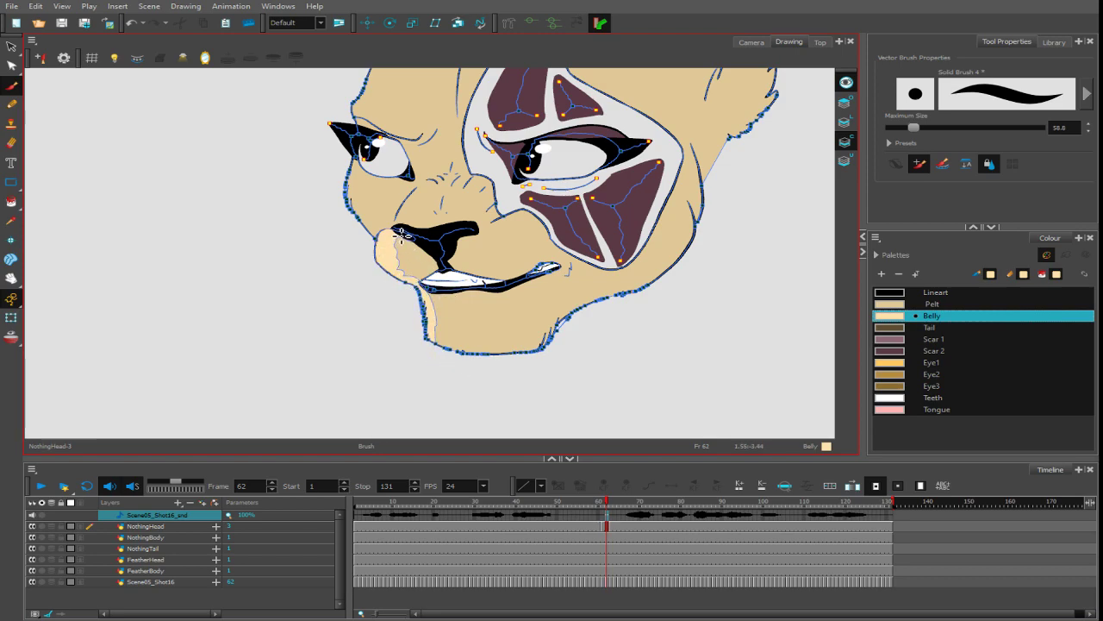
# - Outline the rest of the muzzle and chin with the Belly colour and fill the enclosed areas with it
pyautogui.moveTo(402, 235)
pyautogui.mouseDown()
pyautogui.moveTo(481, 244)
pyautogui.moveTo(443, 252)
pyautogui.moveTo(575, 201)
pyautogui.moveTo(522, 219)
pyautogui.moveTo(554, 242)
pyautogui.mouseUp()
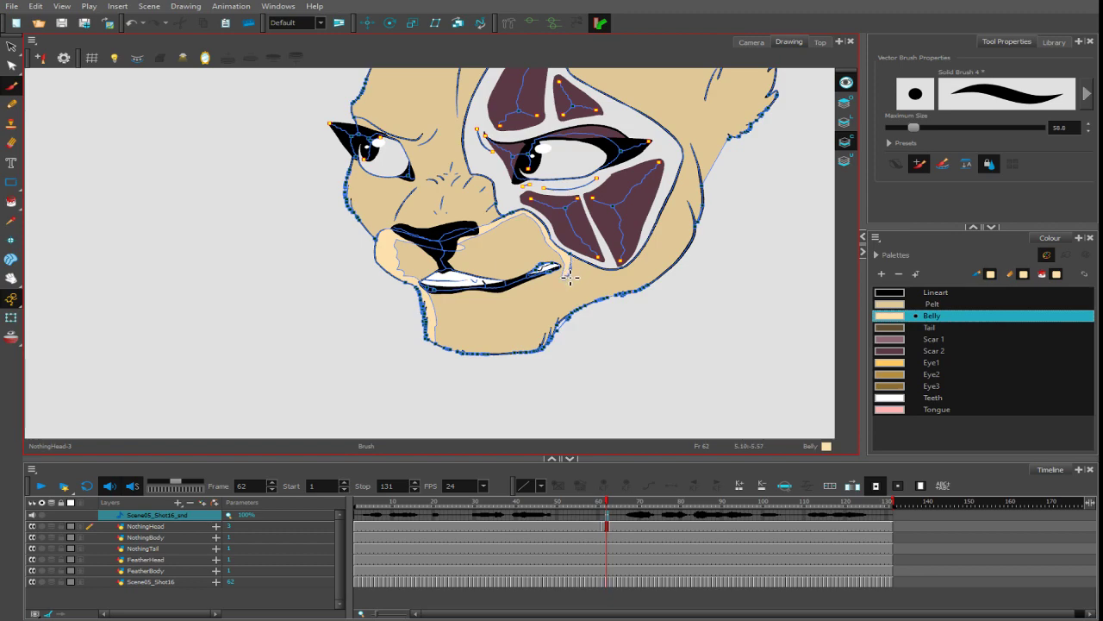
pyautogui.moveTo(565, 275)
pyautogui.mouseDown()
pyautogui.moveTo(541, 386)
pyautogui.moveTo(545, 345)
pyautogui.moveTo(483, 372)
pyautogui.moveTo(520, 335)
pyautogui.moveTo(448, 355)
pyautogui.moveTo(475, 347)
pyautogui.mouseUp()
pyautogui.click(12, 202)
pyautogui.moveTo(511, 311); pyautogui.dragTo(416, 255)
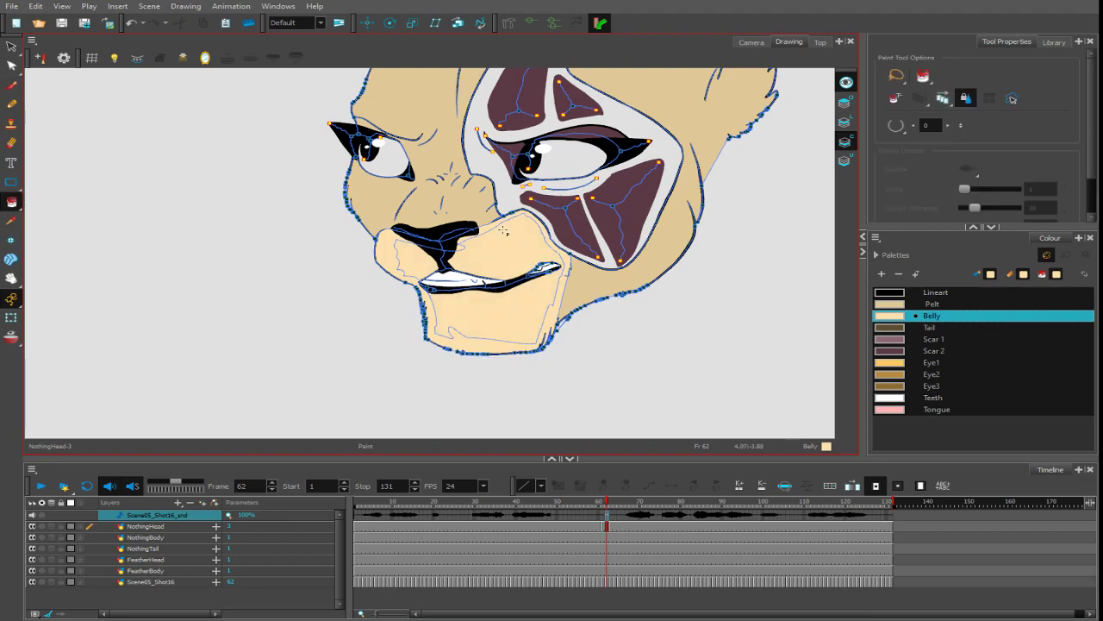
# - Brush Belly-coloured patches around the far eye, below its lower lid and beside its inner corner
pyautogui.press('1')
pyautogui.press('1')
pyautogui.scroll(3, 434, 237)
pyautogui.hotkey('alt', 'b')
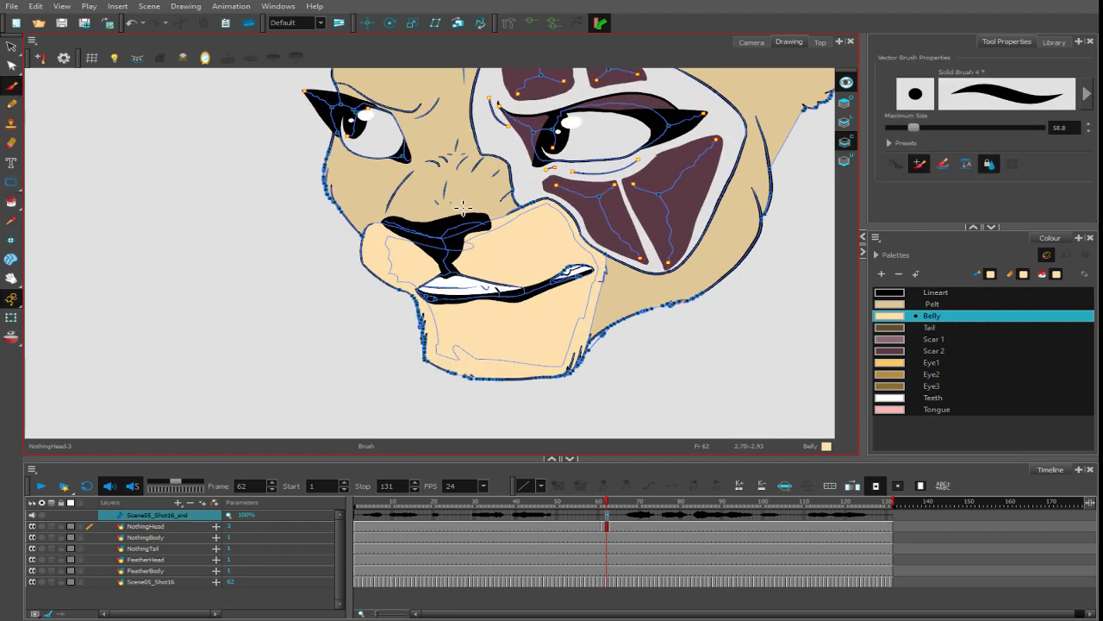
pyautogui.moveTo(388, 173)
pyautogui.mouseDown()
pyautogui.moveTo(324, 240)
pyautogui.moveTo(326, 275)
pyautogui.mouseUp()
pyautogui.moveTo(275, 312); pyautogui.dragTo(327, 266)
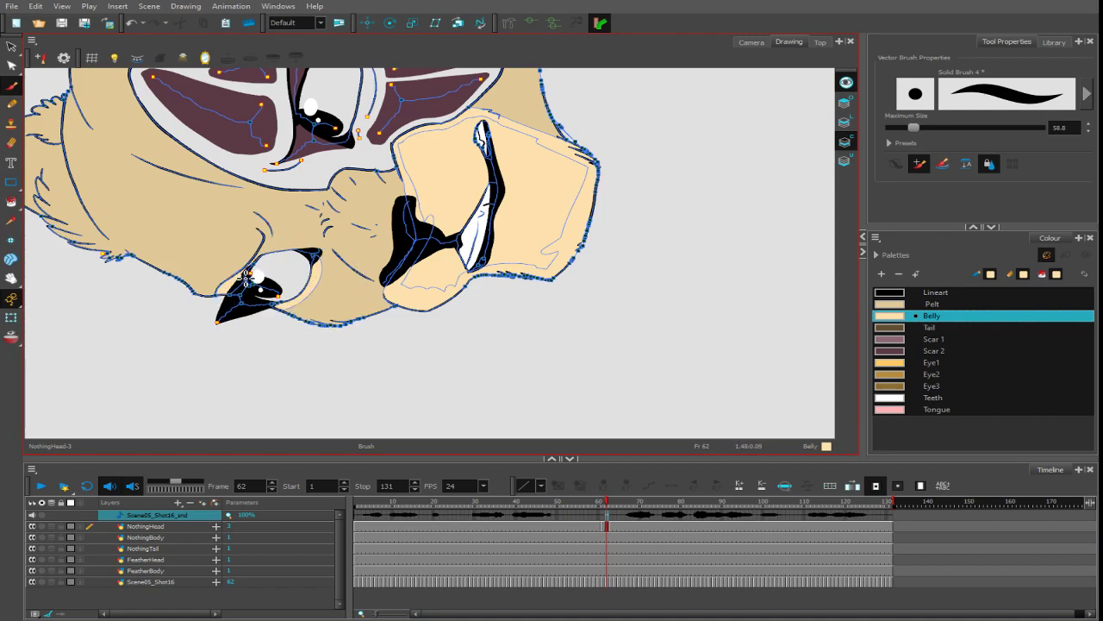
pyautogui.moveTo(388, 237)
pyautogui.mouseDown()
pyautogui.moveTo(414, 175)
pyautogui.moveTo(584, 288)
pyautogui.mouseUp()
pyautogui.moveTo(515, 381)
pyautogui.mouseDown()
pyautogui.moveTo(510, 322)
pyautogui.moveTo(525, 369)
pyautogui.mouseUp()
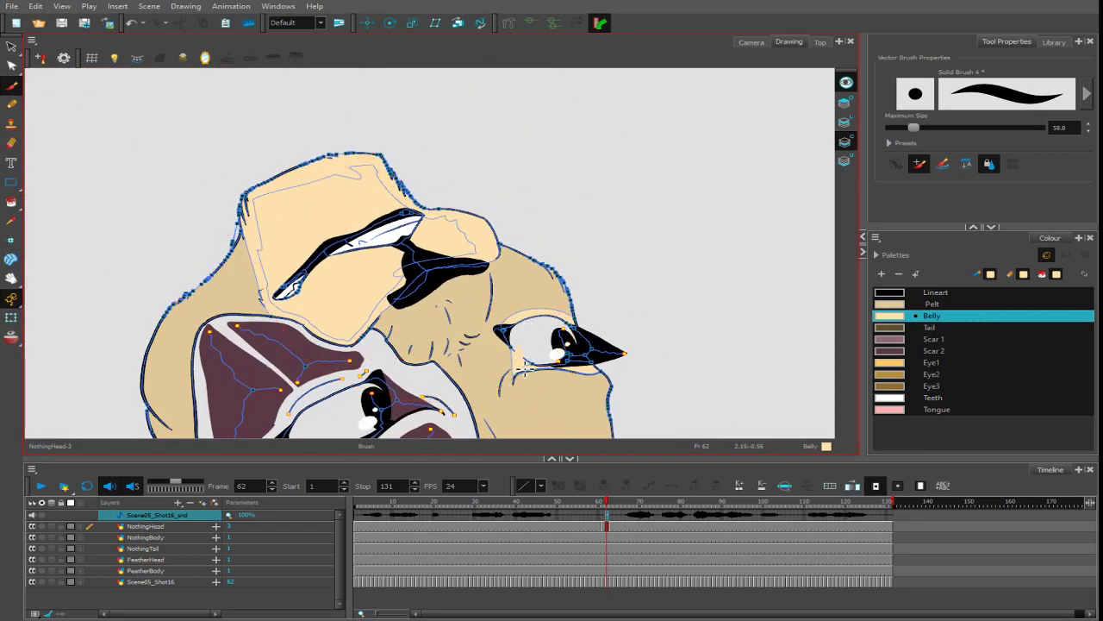
# - Fill the pale scar area around the near eye with the Scar 1 colour
pyautogui.moveTo(608, 320)
pyautogui.mouseDown()
pyautogui.moveTo(294, 197)
pyautogui.moveTo(299, 184)
pyautogui.mouseUp()
pyautogui.moveTo(613, 250); pyautogui.dragTo(571, 337)
pyautogui.press('1')
pyautogui.press('1')
pyautogui.press('1')
pyautogui.press('1')
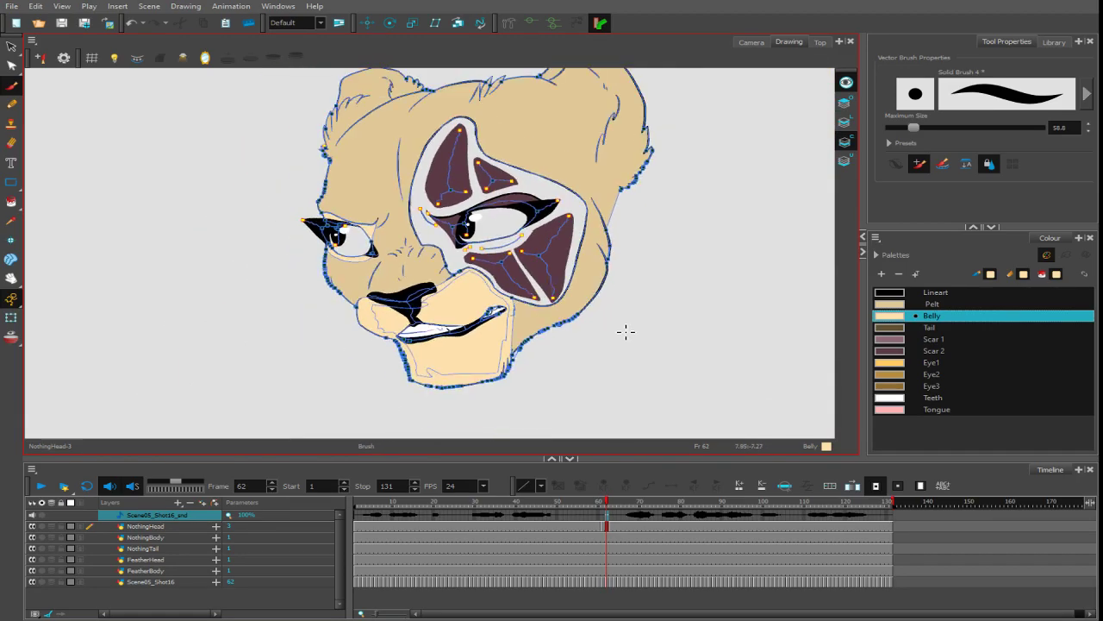
pyautogui.moveTo(660, 318)
pyautogui.mouseDown()
pyautogui.moveTo(684, 342)
pyautogui.moveTo(677, 366)
pyautogui.mouseUp()
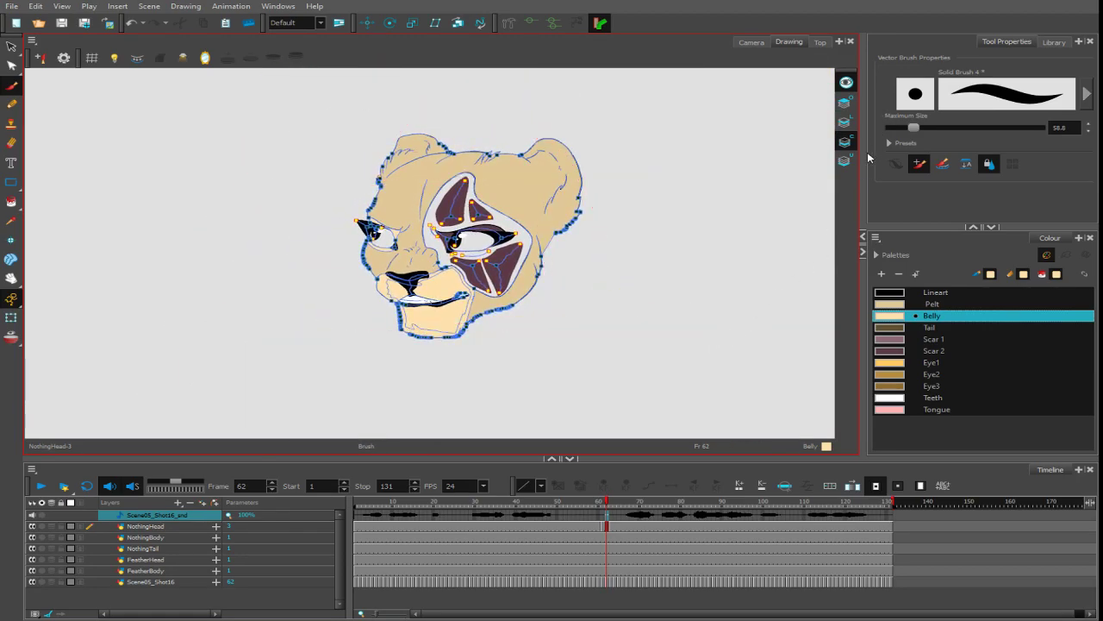
pyautogui.hotkey('alt', 'i')
pyautogui.click(926, 337)
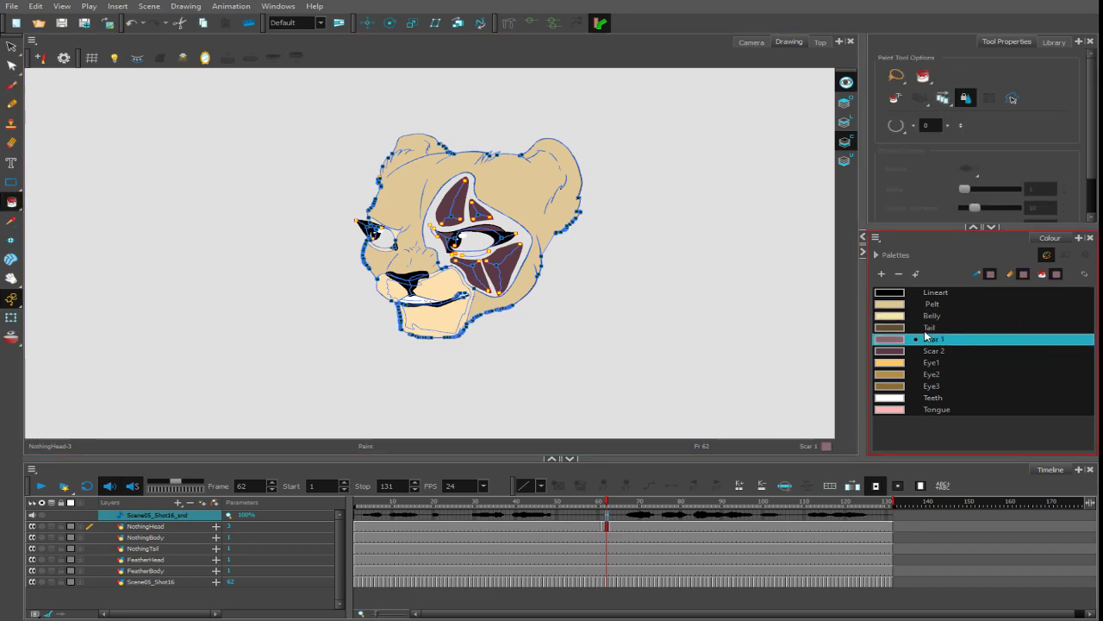
pyautogui.click(468, 187)
# - Brush Eye1-coloured irises around the pupils of both eyes on the frame 62 head drawing
pyautogui.scroll(5, 790, 258)
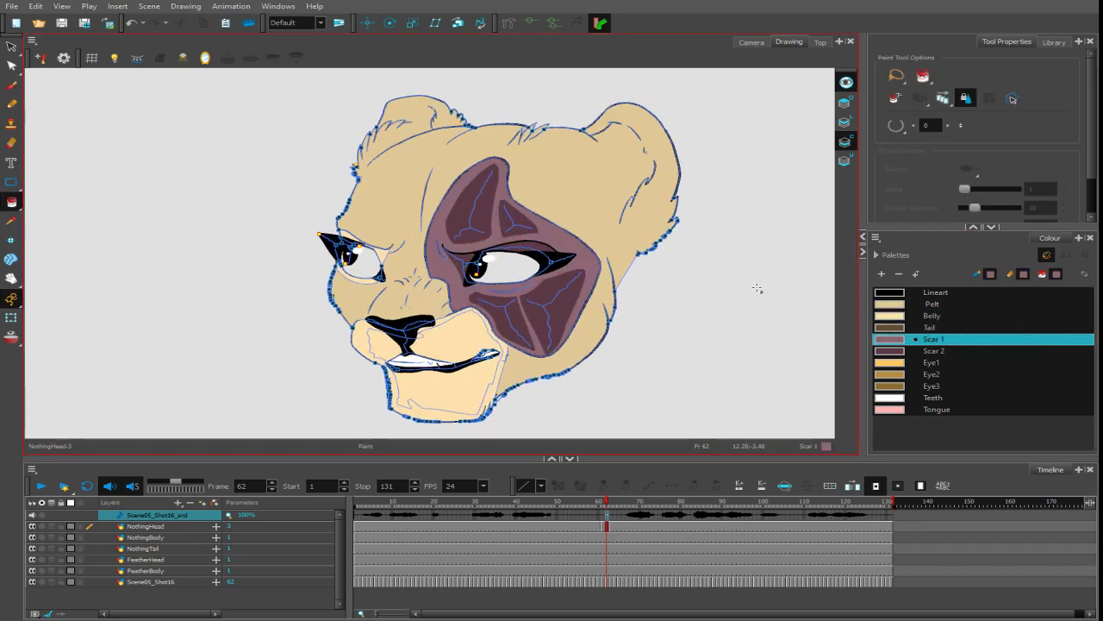
pyautogui.hotkey('alt', 'b')
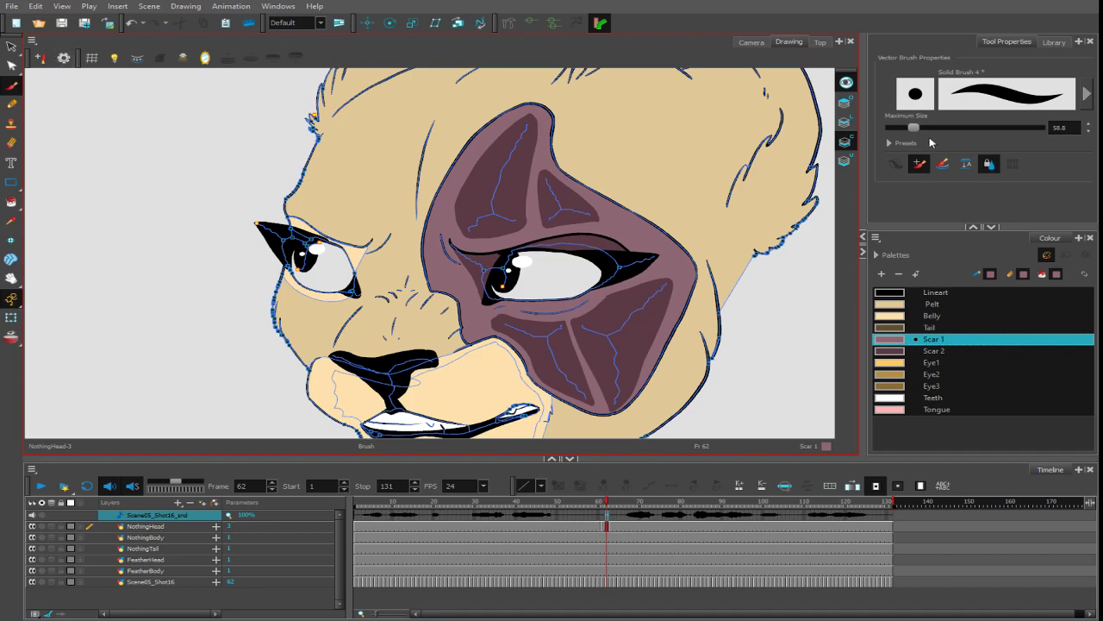
pyautogui.click(931, 362)
pyautogui.scroll(3, 624, 281)
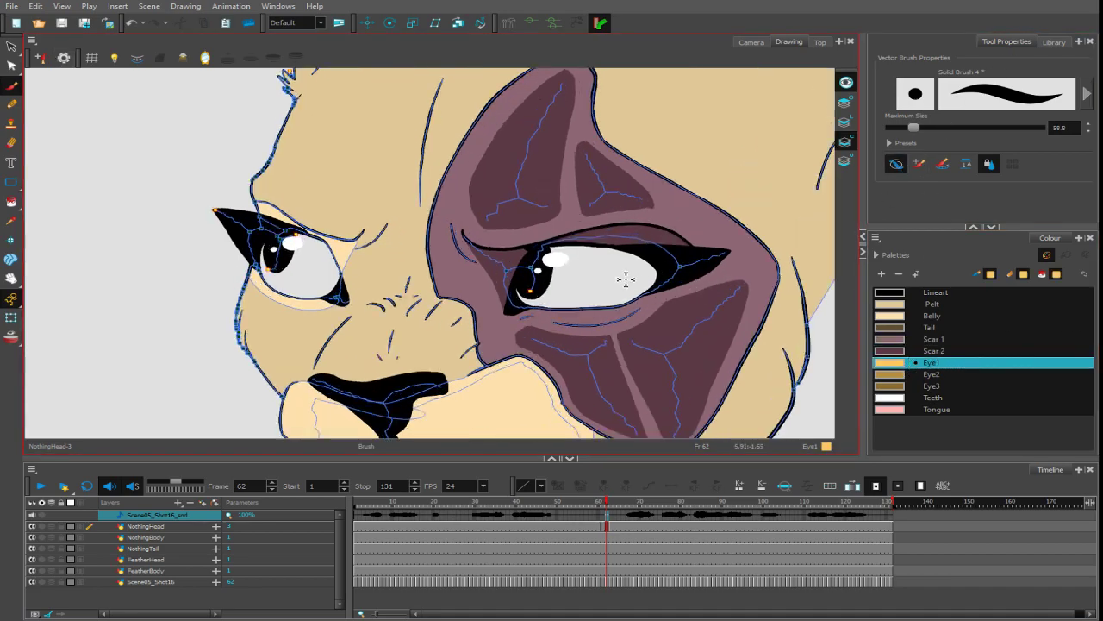
pyautogui.moveTo(228, 249)
pyautogui.mouseDown()
pyautogui.moveTo(240, 282)
pyautogui.moveTo(269, 245)
pyautogui.mouseUp()
pyautogui.moveTo(537, 293)
pyautogui.mouseDown()
pyautogui.moveTo(550, 312)
pyautogui.moveTo(576, 303)
pyautogui.mouseUp()
pyautogui.moveTo(591, 262); pyautogui.dragTo(594, 251)
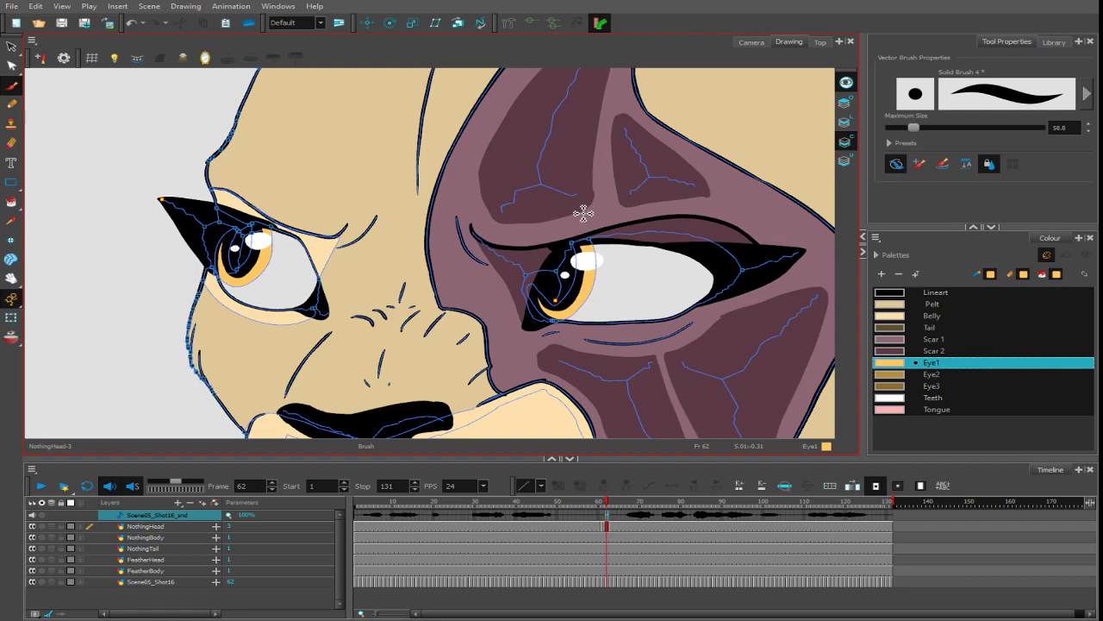
pyautogui.moveTo(724, 301); pyautogui.dragTo(683, 314)
pyautogui.press('2')
pyautogui.press('2')
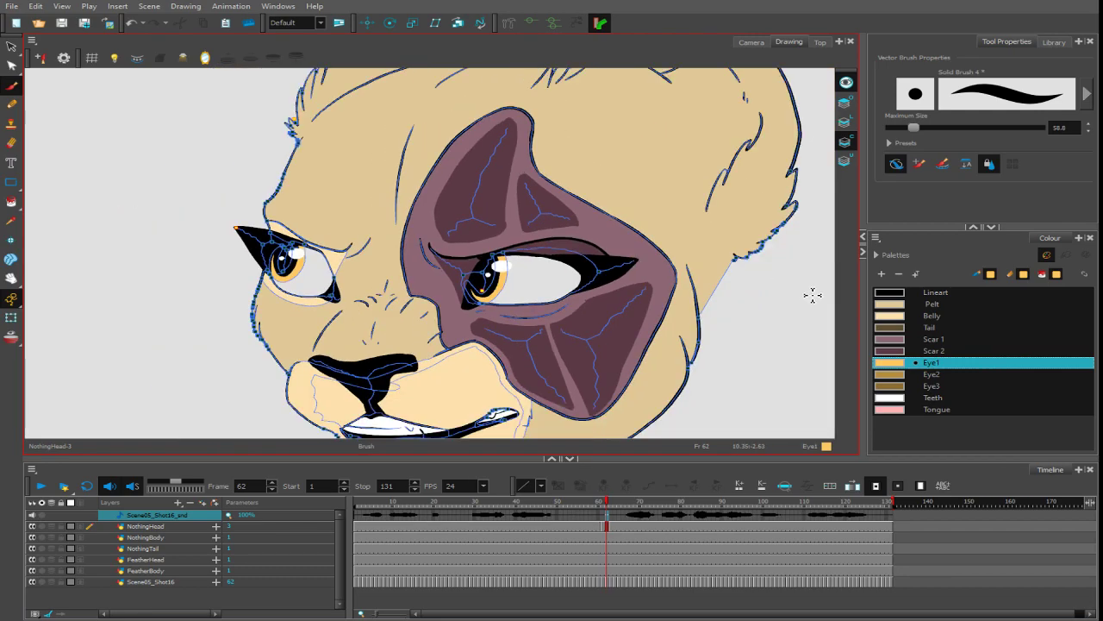
# - Compare the neighbouring frames and brush Eye1-coloured patches along the lower part of both eyes on the NothingHead-3 drawing
pyautogui.press(',')
pyautogui.press(',')
pyautogui.press('.')
pyautogui.press('.')
pyautogui.press('.')
pyautogui.press(',')
pyautogui.press('.')
pyautogui.press(',')
pyautogui.press(',')
pyautogui.press(',')
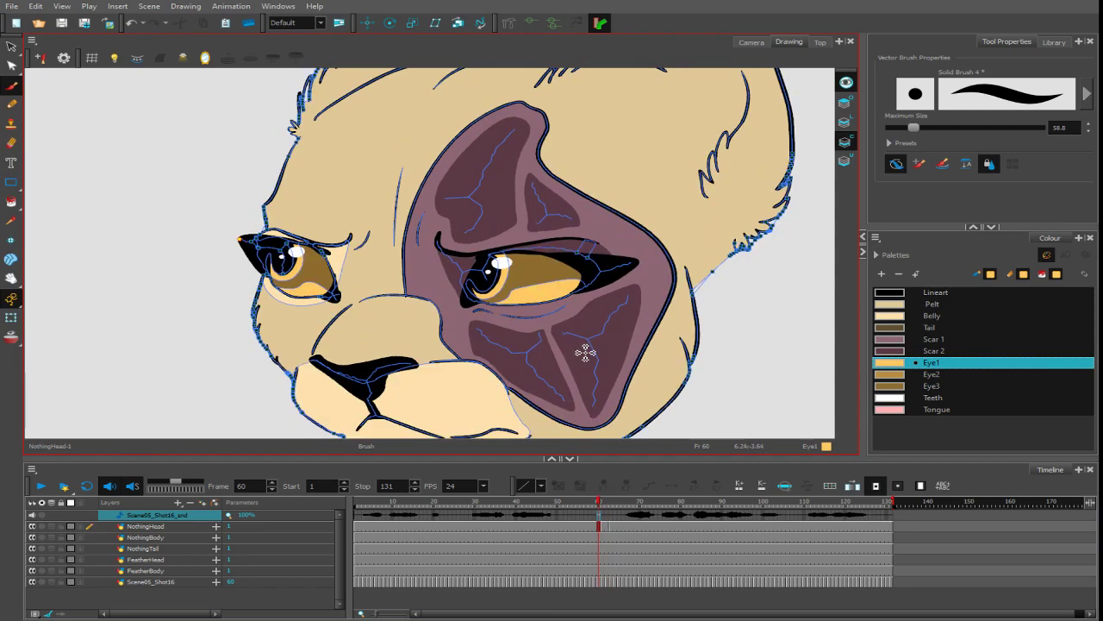
pyautogui.press('.')
pyautogui.moveTo(496, 312)
pyautogui.mouseDown()
pyautogui.moveTo(521, 294)
pyautogui.moveTo(570, 288)
pyautogui.moveTo(534, 306)
pyautogui.moveTo(594, 277)
pyautogui.mouseUp()
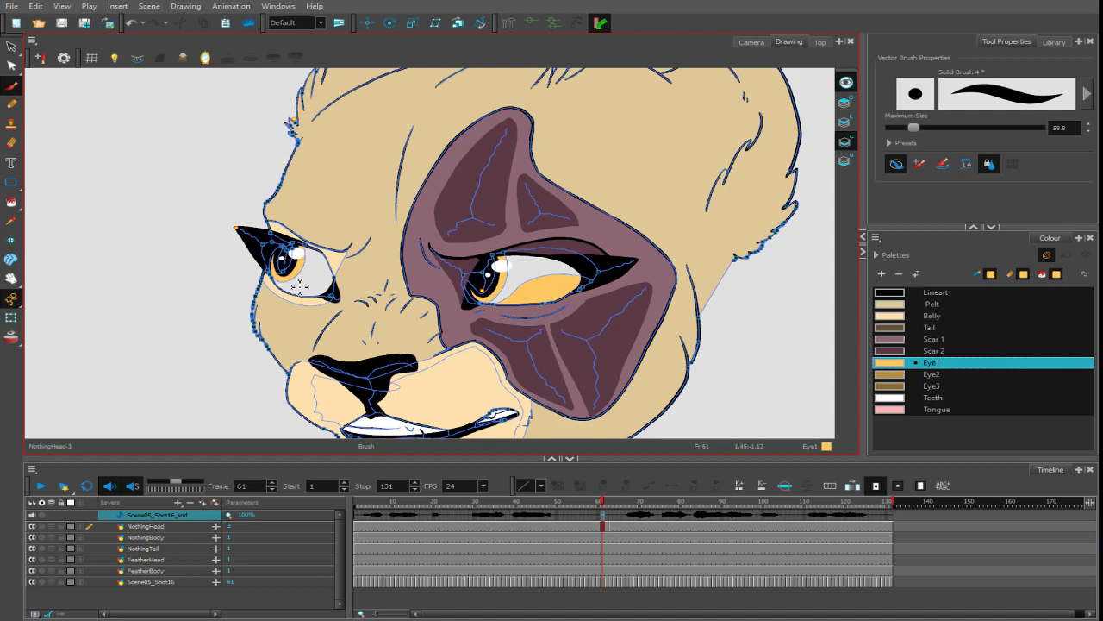
pyautogui.moveTo(278, 296); pyautogui.dragTo(332, 287)
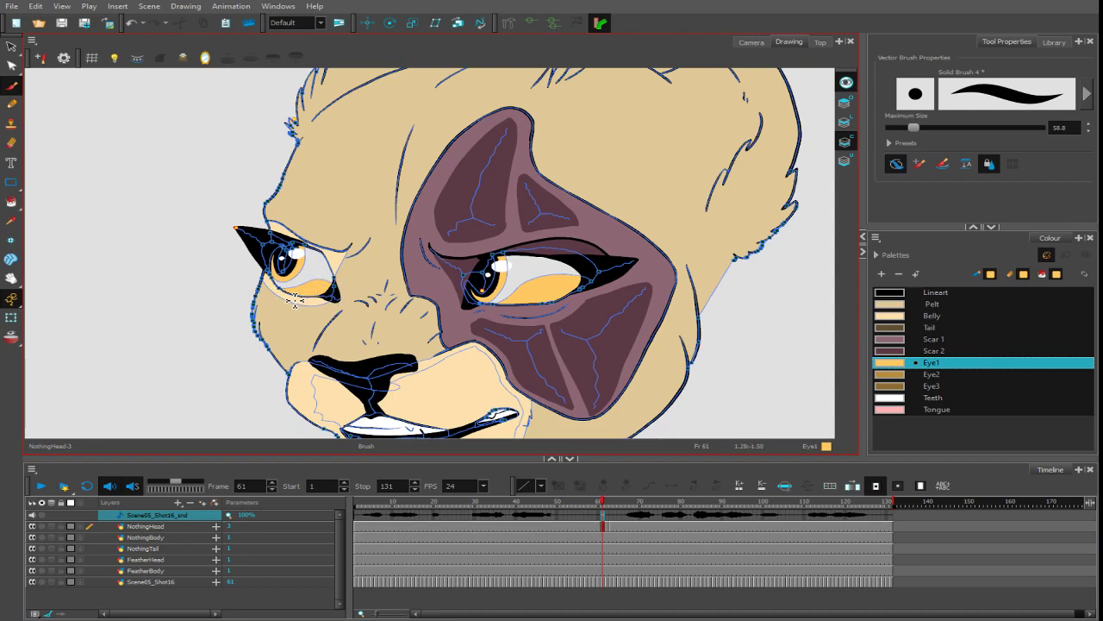
# - On frame 63, turn off the brush's Draw Behind mode and extend the Eye1 patch in the near eye towards the iris
pyautogui.press(',')
pyautogui.press(',')
pyautogui.press(',')
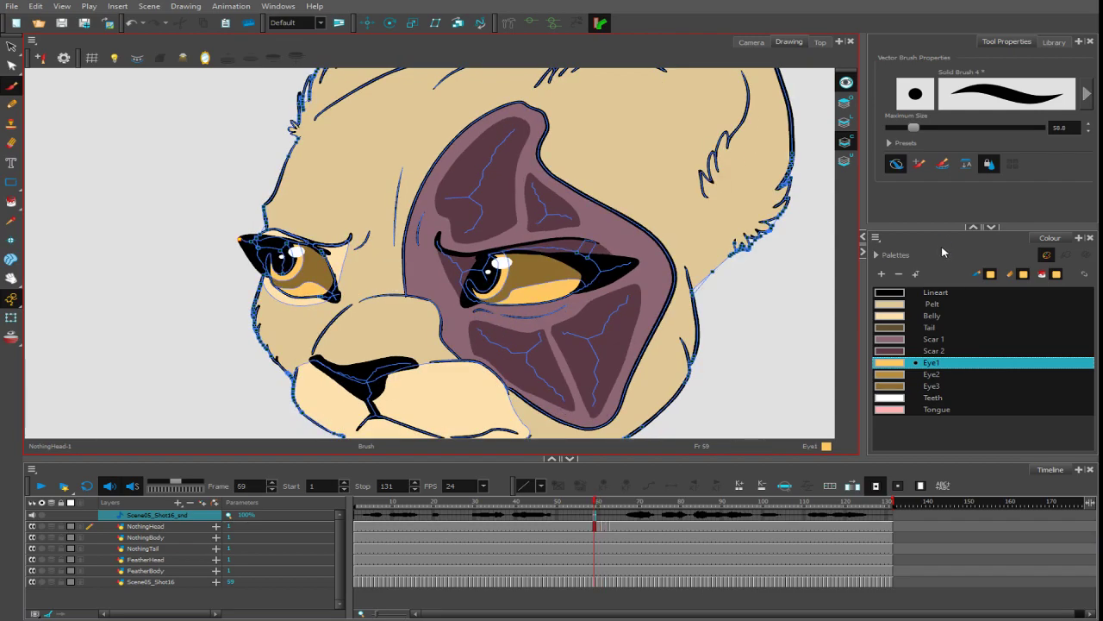
pyautogui.press('.')
pyautogui.press('.')
pyautogui.press('.')
pyautogui.press('.')
pyautogui.press('.')
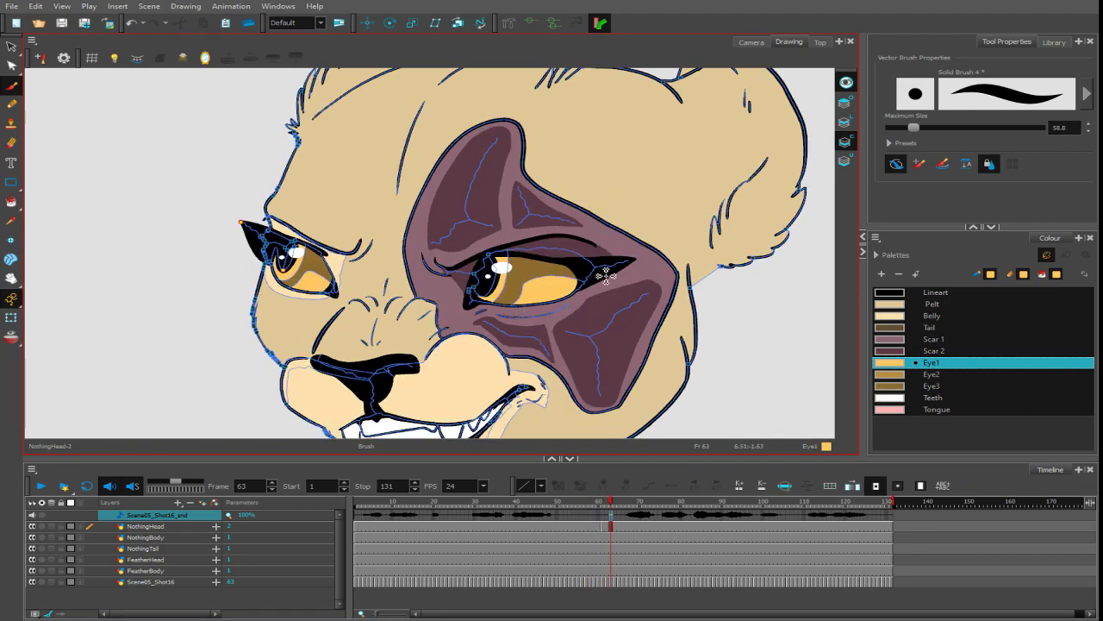
pyautogui.click(895, 166)
pyautogui.moveTo(507, 311)
pyautogui.mouseDown()
pyautogui.moveTo(556, 291)
pyautogui.moveTo(592, 295)
pyautogui.mouseUp()
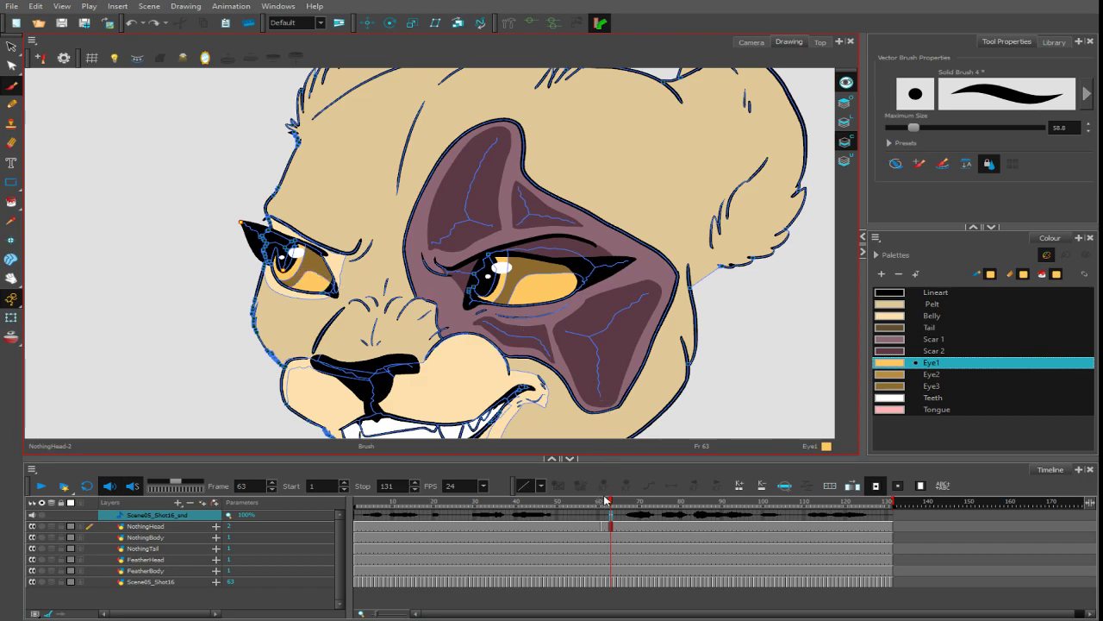
# - Return to frame 62 and fill the remaining pale areas of both eyes with the Eye3 colour
pyautogui.moveTo(610, 502); pyautogui.dragTo(607, 502)
pyautogui.hotkey('alt', 'i')
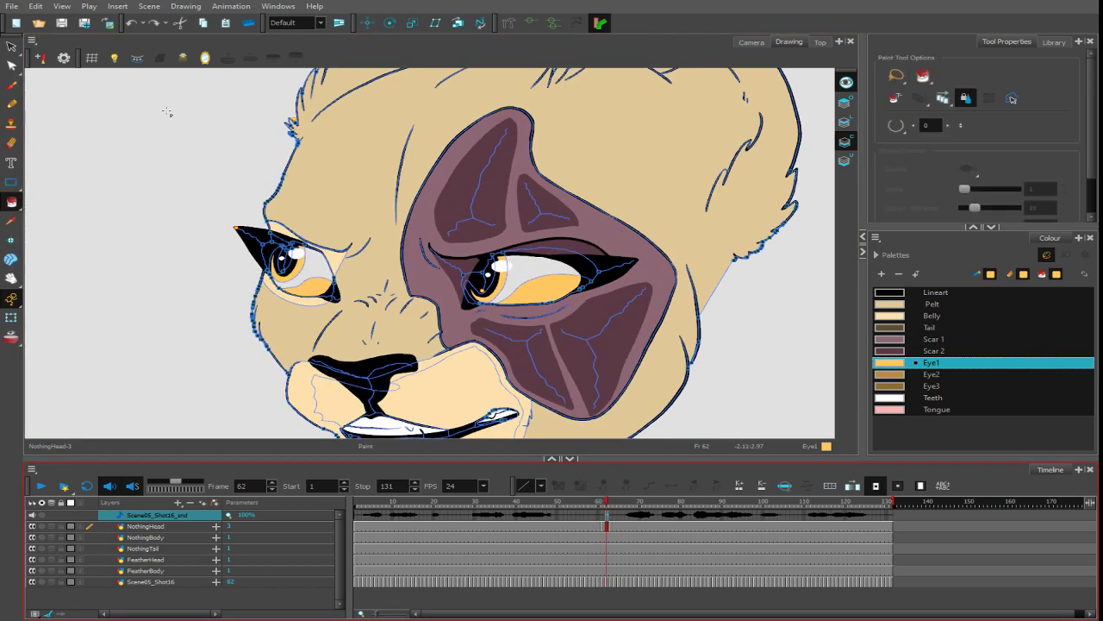
pyautogui.click(905, 387)
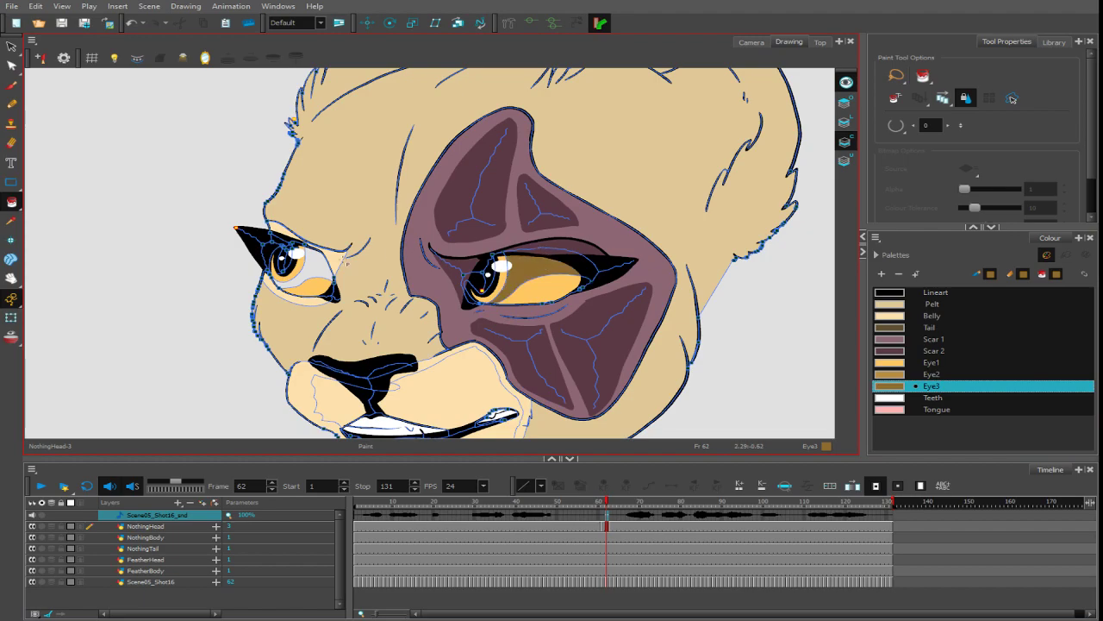
pyautogui.press('2')
pyautogui.press('1')
pyautogui.press('1')
pyautogui.press('1')
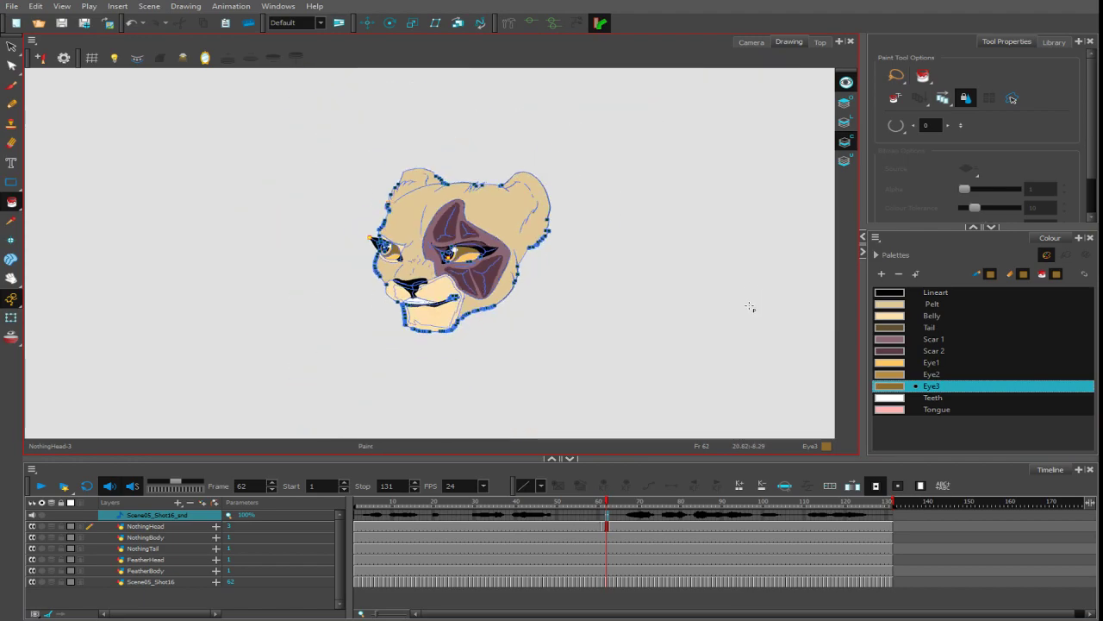
# - Make the Line Art layer active and review the whole shot in the Camera view at frames 113 and 4
pyautogui.click(845, 123)
pyautogui.moveTo(607, 506)
pyautogui.mouseDown()
pyautogui.moveTo(598, 507)
pyautogui.moveTo(623, 505)
pyautogui.moveTo(414, 505)
pyautogui.moveTo(636, 514)
pyautogui.moveTo(817, 495)
pyautogui.mouseUp()
pyautogui.scroll(-3, 722, 345)
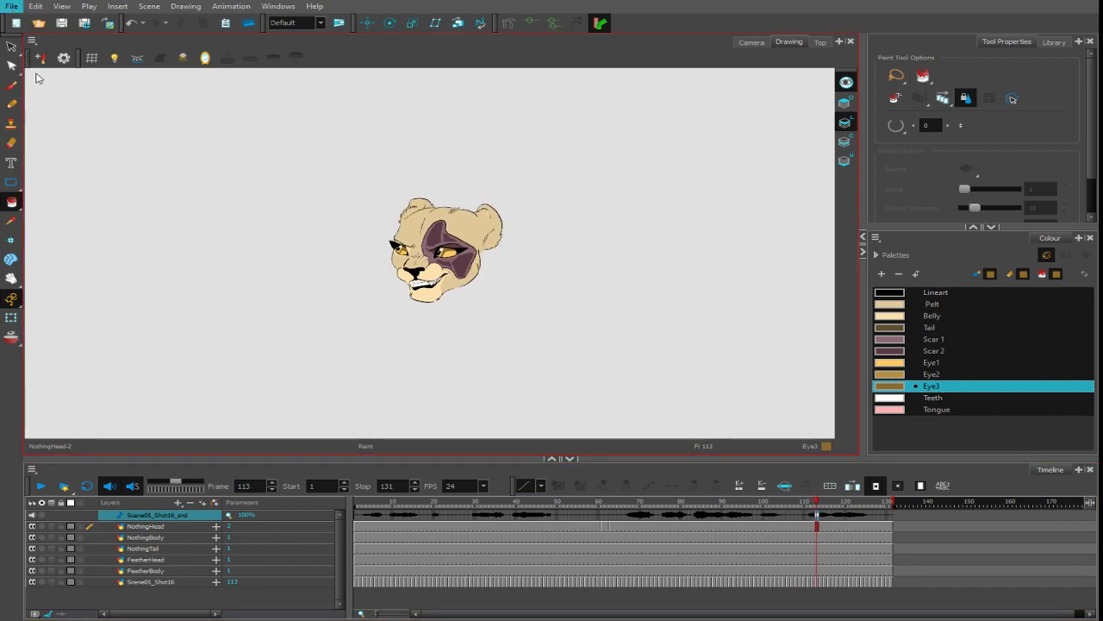
pyautogui.click(751, 42)
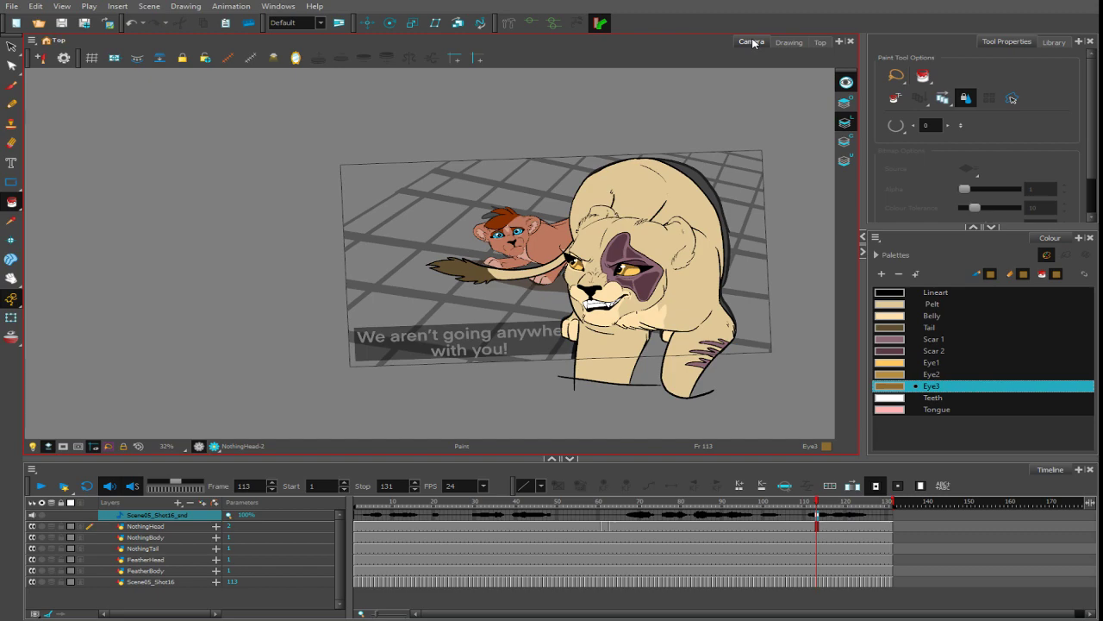
pyautogui.moveTo(683, 141); pyautogui.dragTo(684, 181)
pyautogui.press('1')
pyautogui.press('1')
pyautogui.press('1')
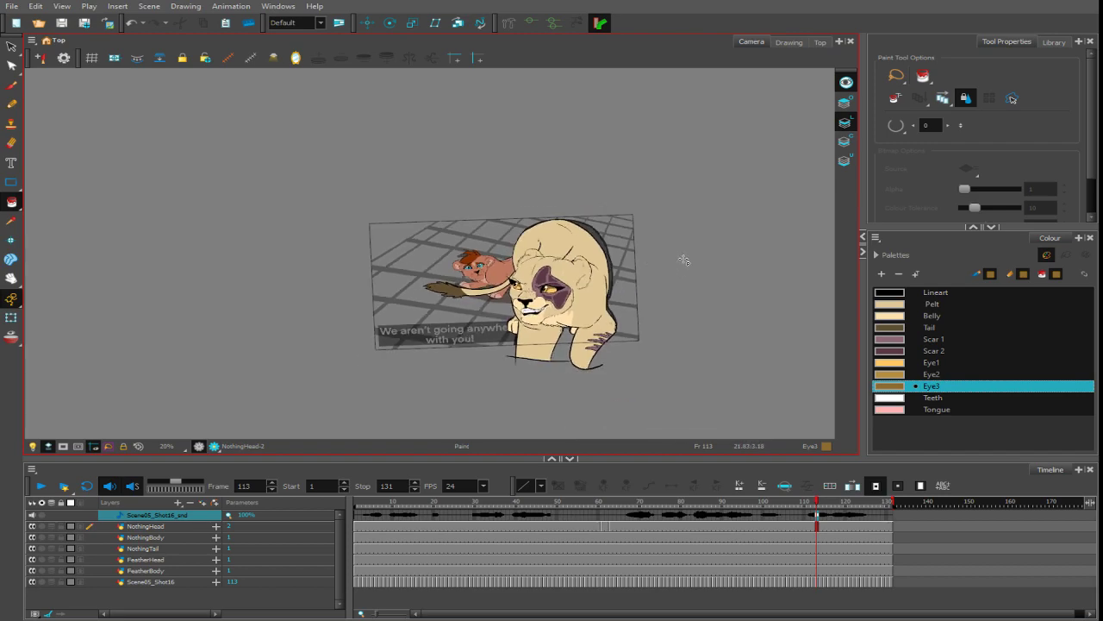
pyautogui.click(368, 502)
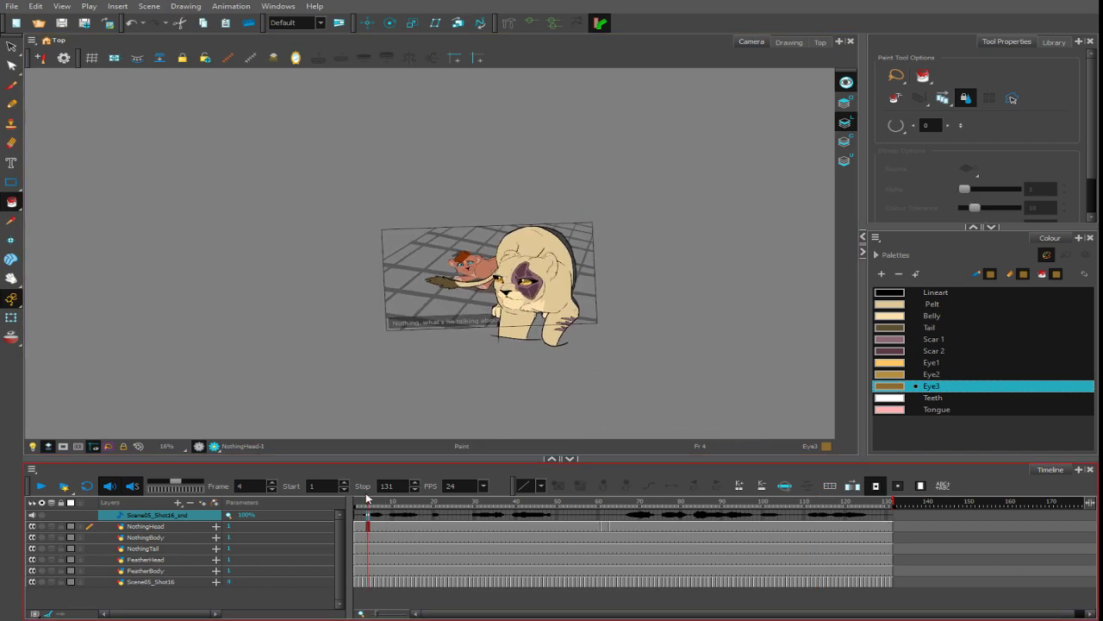
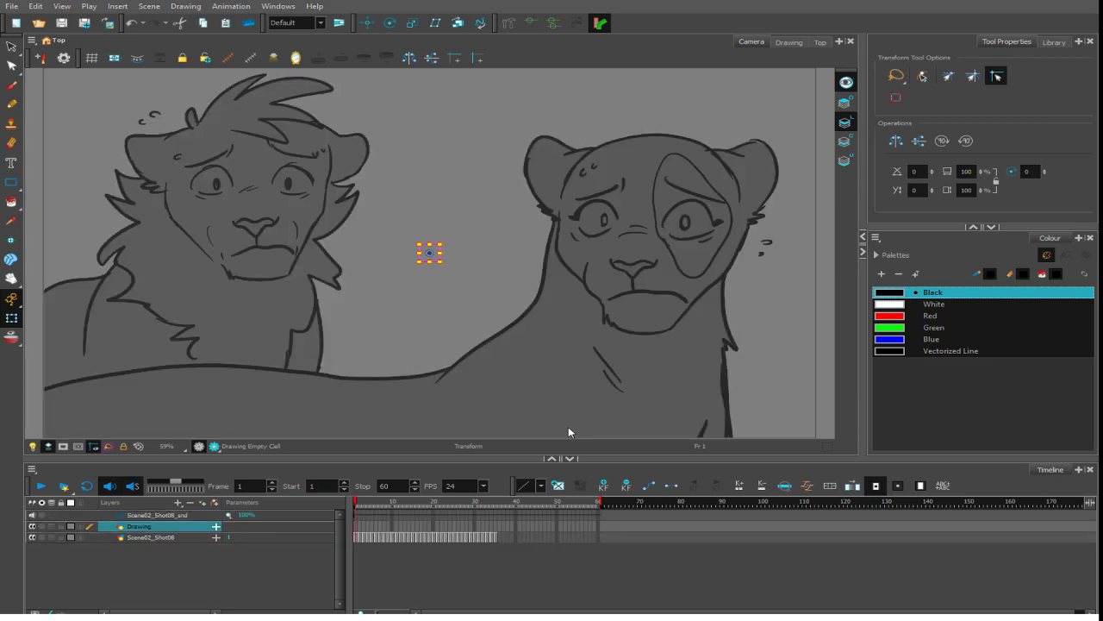
# - Load the NothingPallete and FirePallete colour palettes into the Scene02_Shot08 scene
pyautogui.click(878, 242)
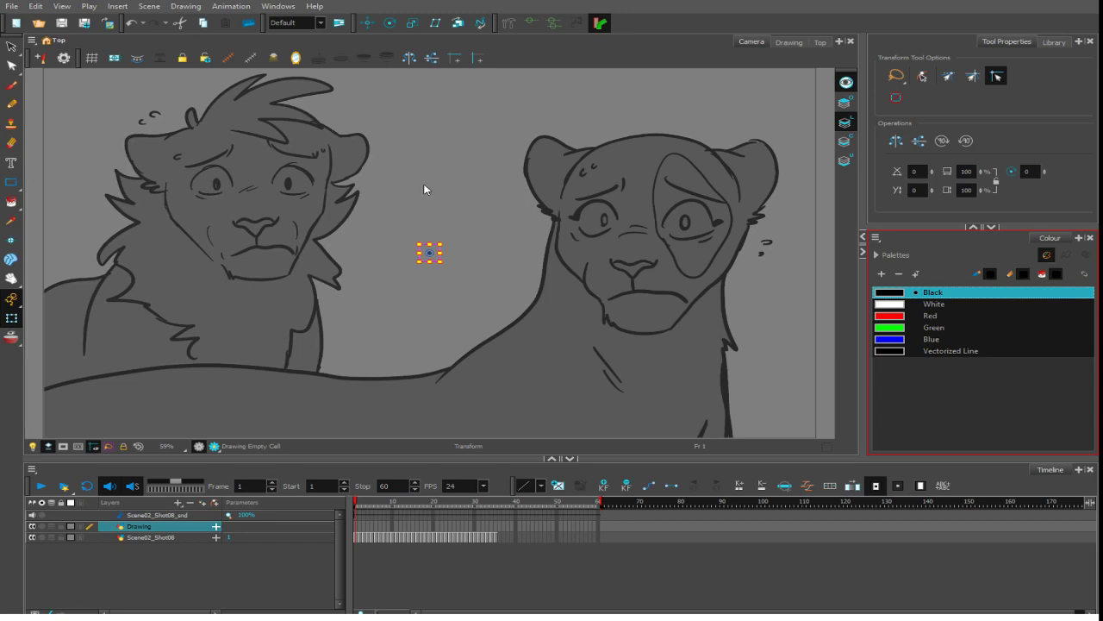
pyautogui.click(540, 318)
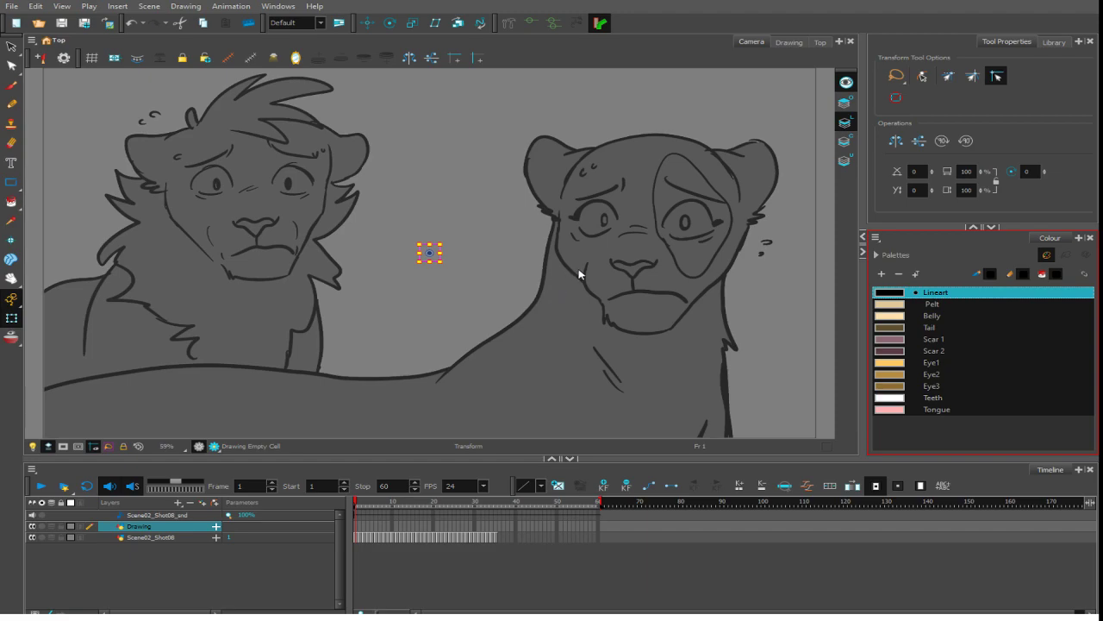
pyautogui.click(556, 330)
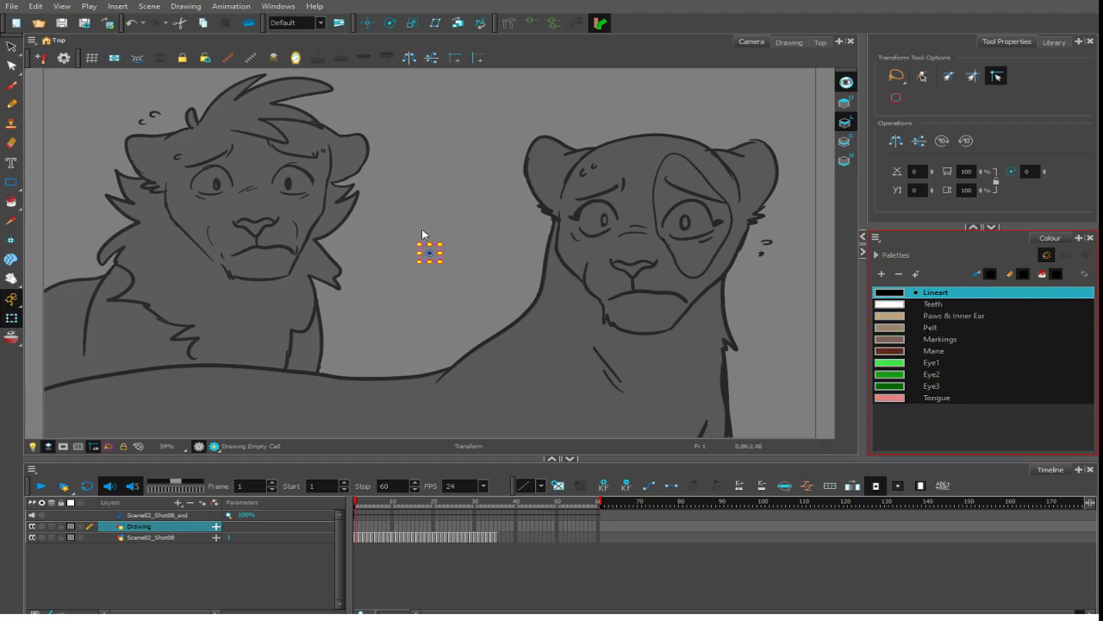
# - Rename the existing Drawing layer as NothingBod
pyautogui.click(126, 529)
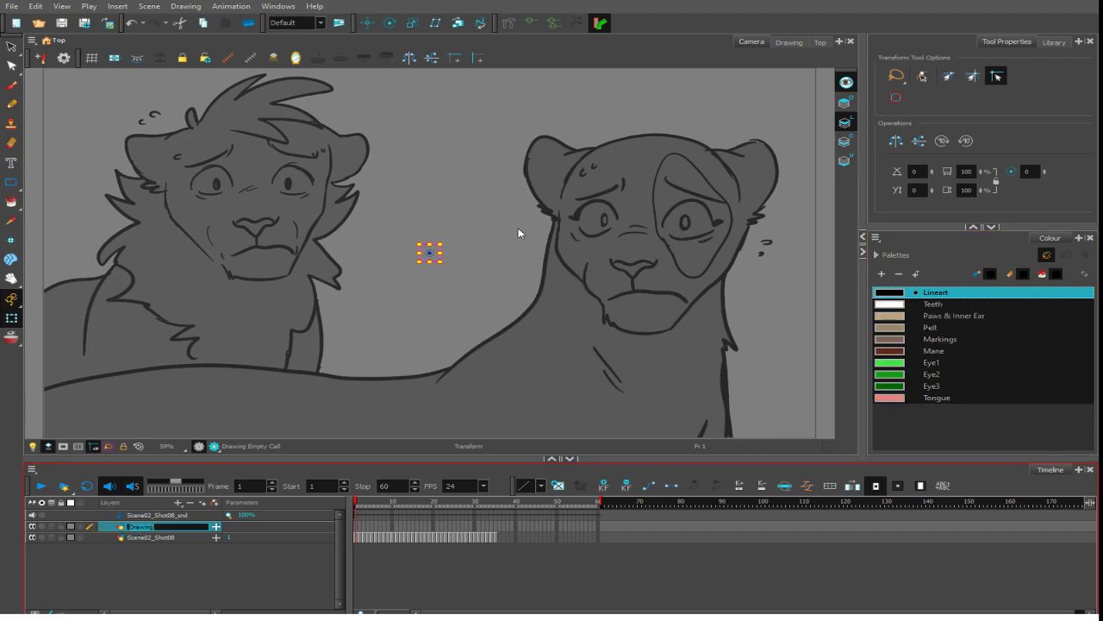
pyautogui.doubleClick(145, 525)
pyautogui.write('NothingBod')
pyautogui.press('Return')
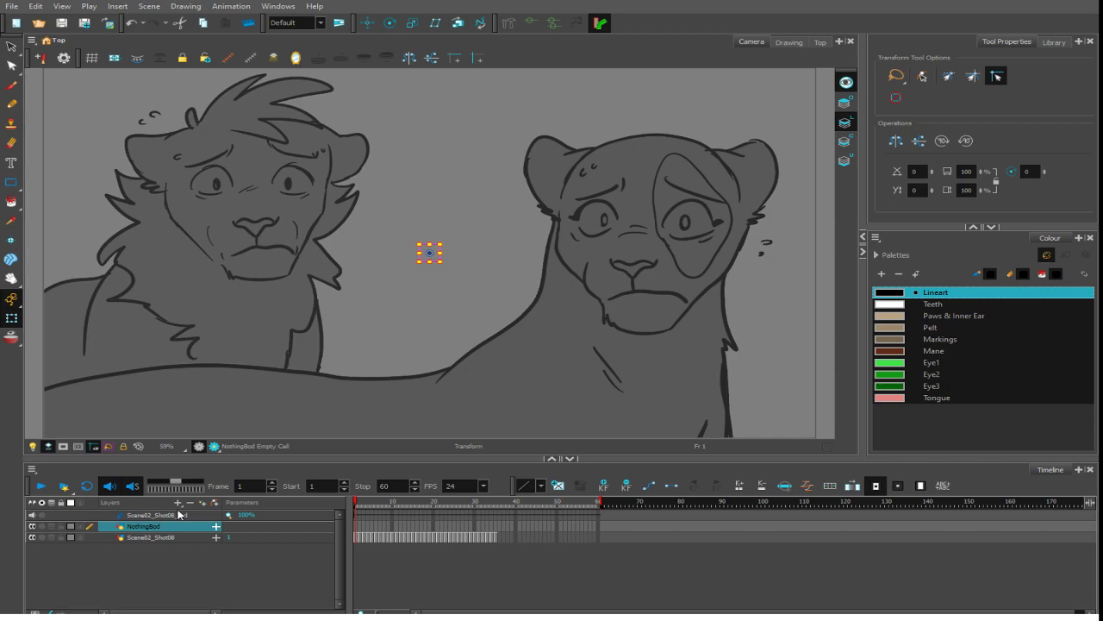
# - Add three drawing layers named NothingHead, FireBod and FireHead above the NothingBod layer
pyautogui.hotkey('ctrl', 'r')
pyautogui.write('NothingHead')
pyautogui.press('Return')
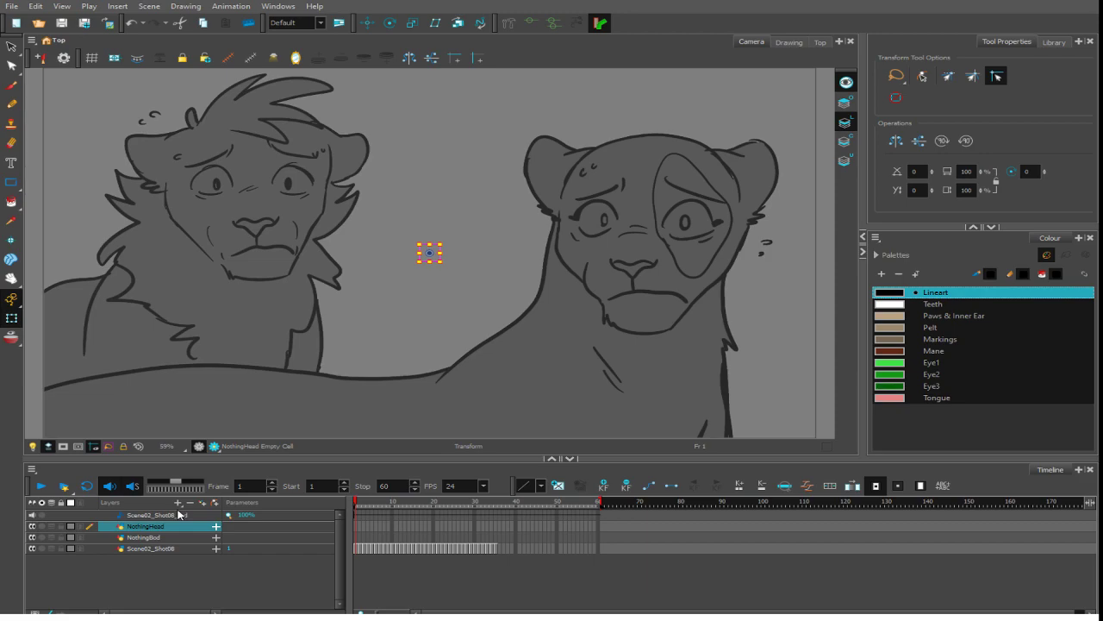
pyautogui.press('Return')
pyautogui.press('Return')
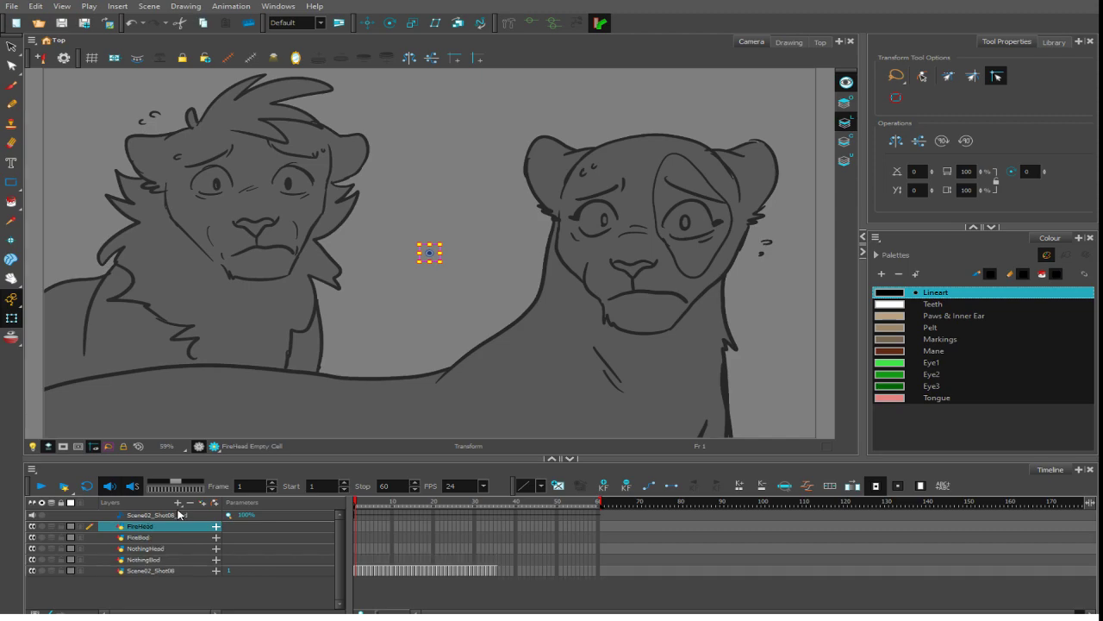
# - Move the NothingHead and NothingBod layers together above the FireHead and FireBod layers
pyautogui.click(164, 549)
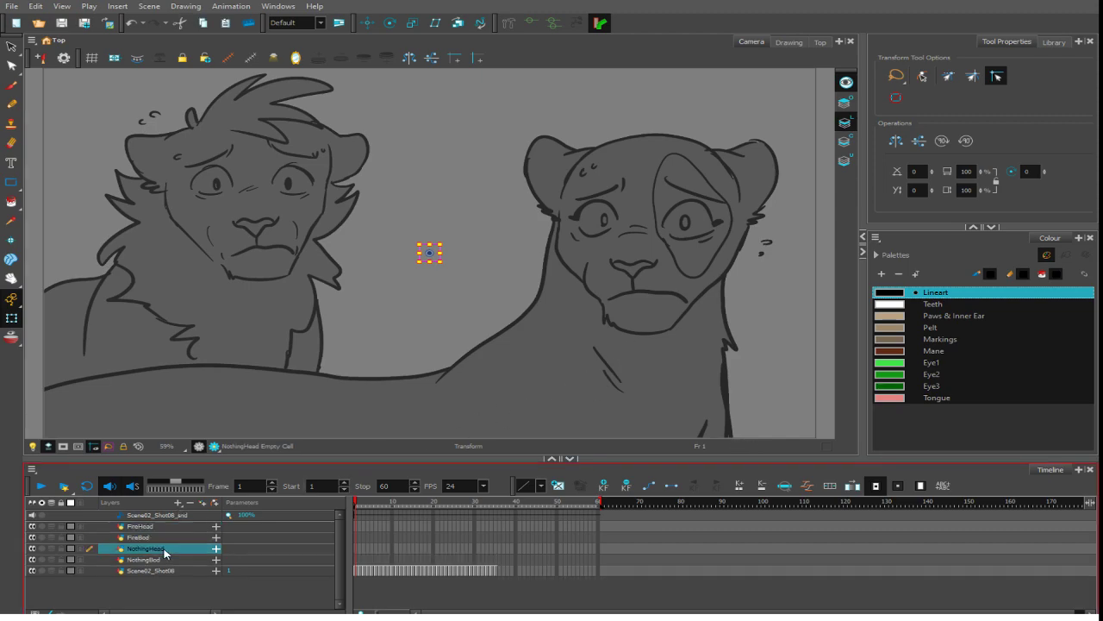
pyautogui.keyDown('shift'); pyautogui.click(167, 563); pyautogui.keyUp('shift')
pyautogui.moveTo(167, 562); pyautogui.dragTo(170, 518)
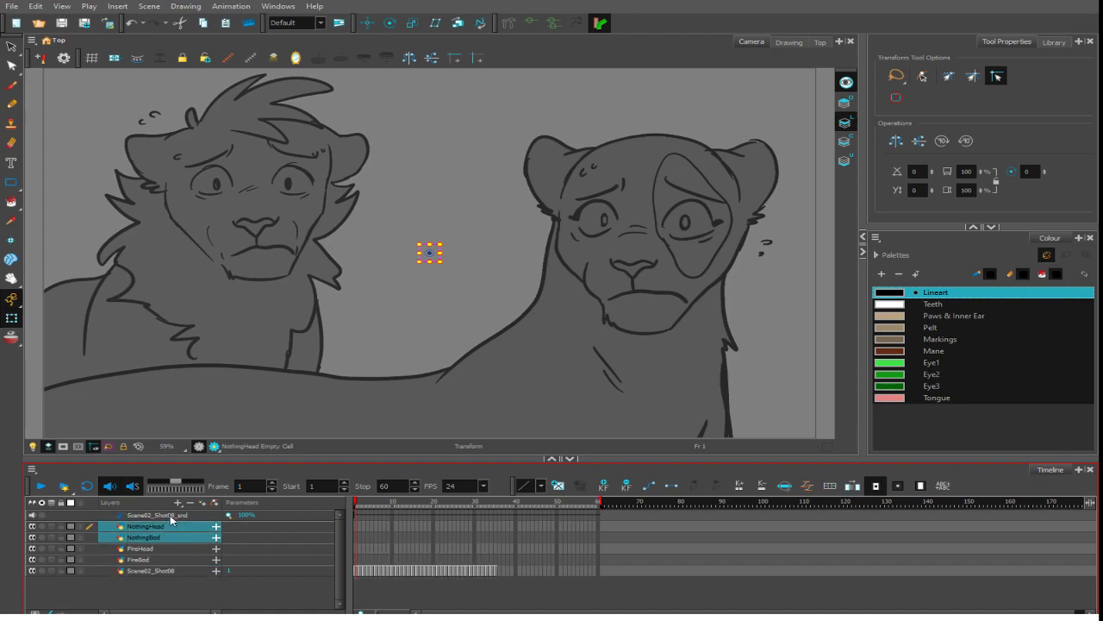
pyautogui.click(371, 517)
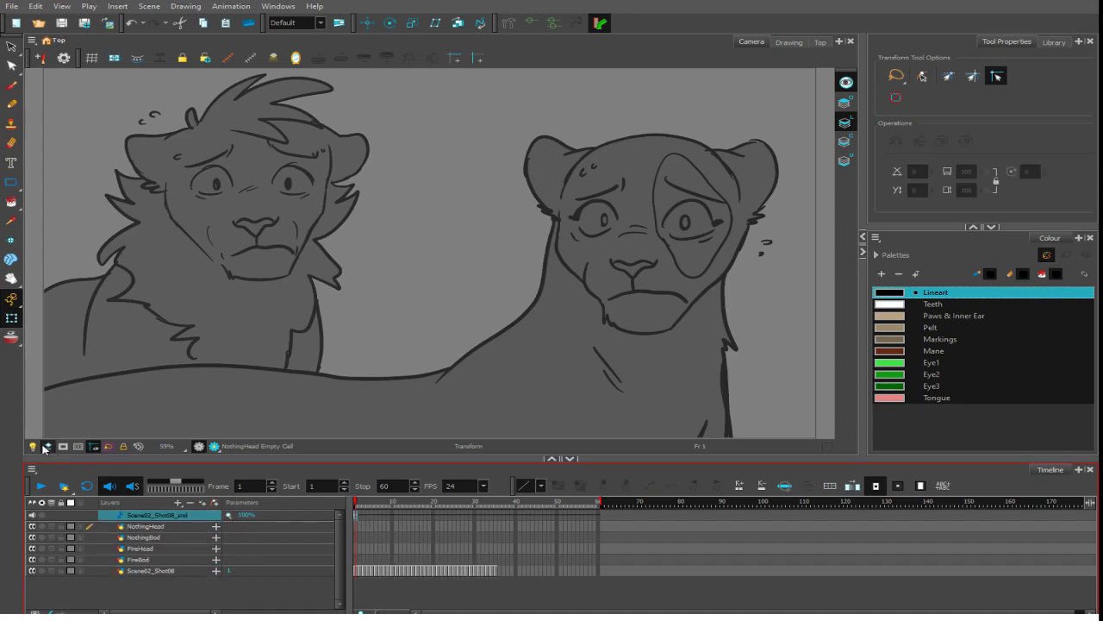
# - Brush the upper eyelid line of the lioness's scar-side eye on NothingHead frame 1, using the NothingPallete Lineart colour at size 25
pyautogui.click(42, 407)
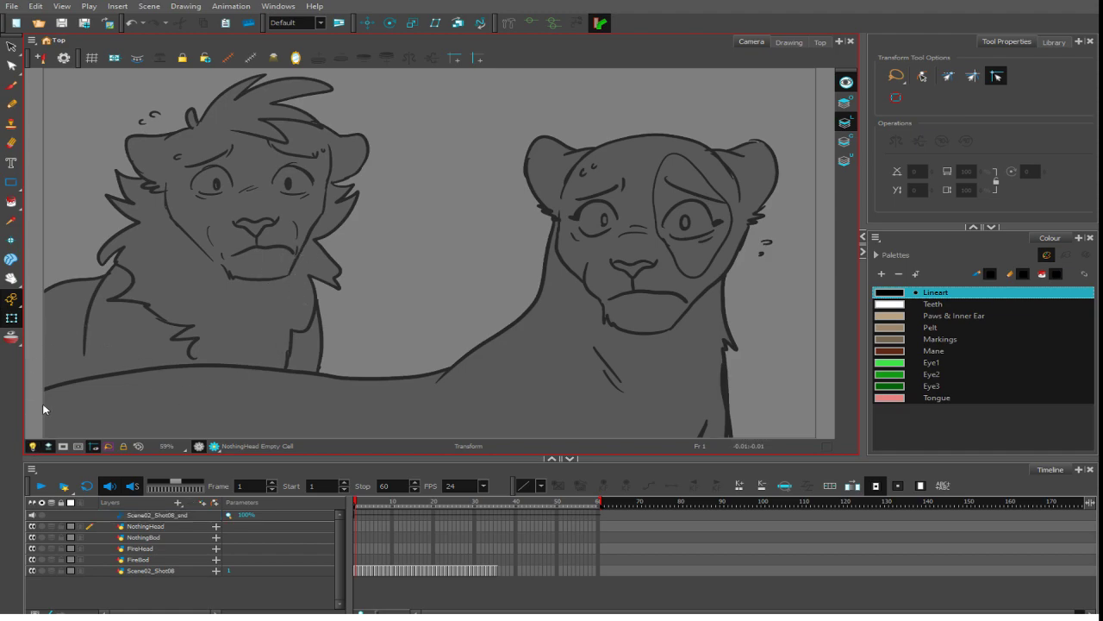
pyautogui.click(12, 85)
pyautogui.click(13, 86)
pyautogui.click(924, 294)
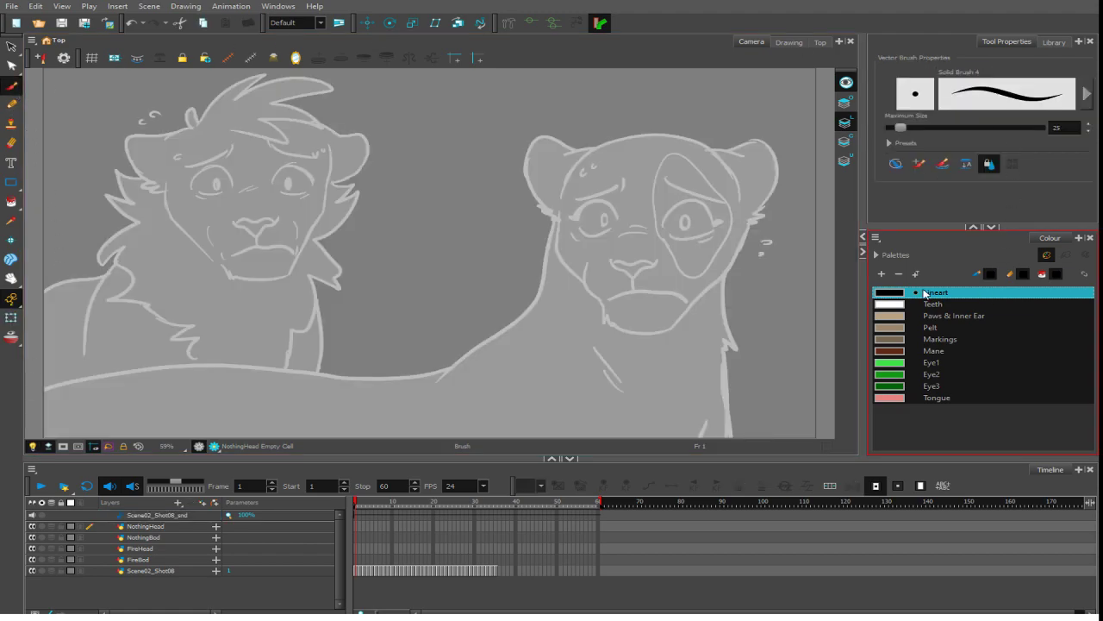
pyautogui.click(875, 255)
pyautogui.click(925, 296)
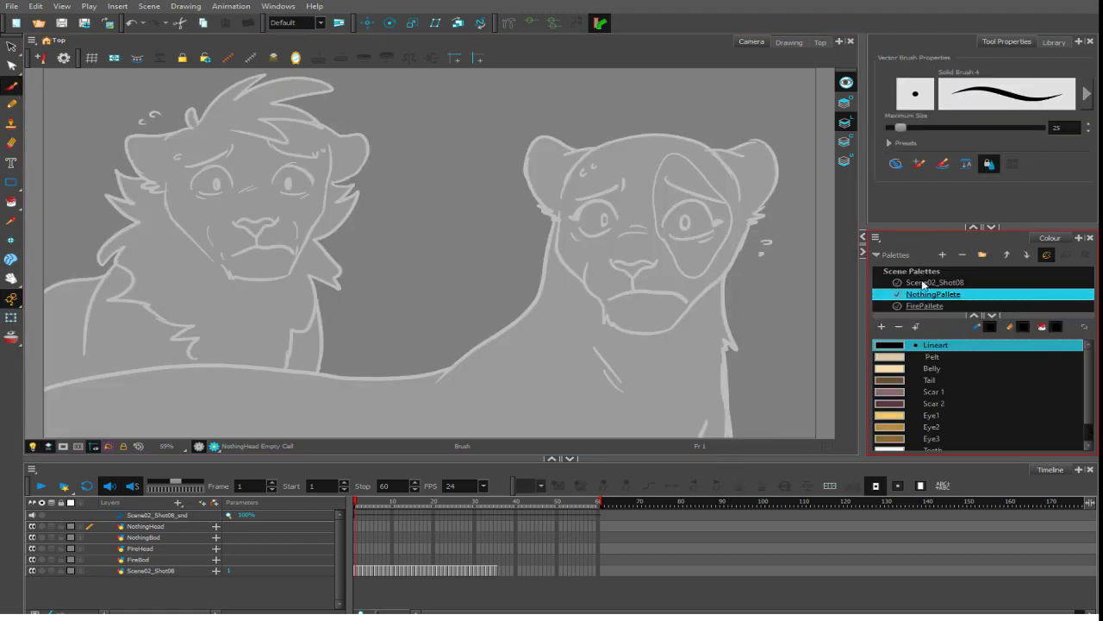
pyautogui.click(878, 255)
pyautogui.scroll(3, 747, 265)
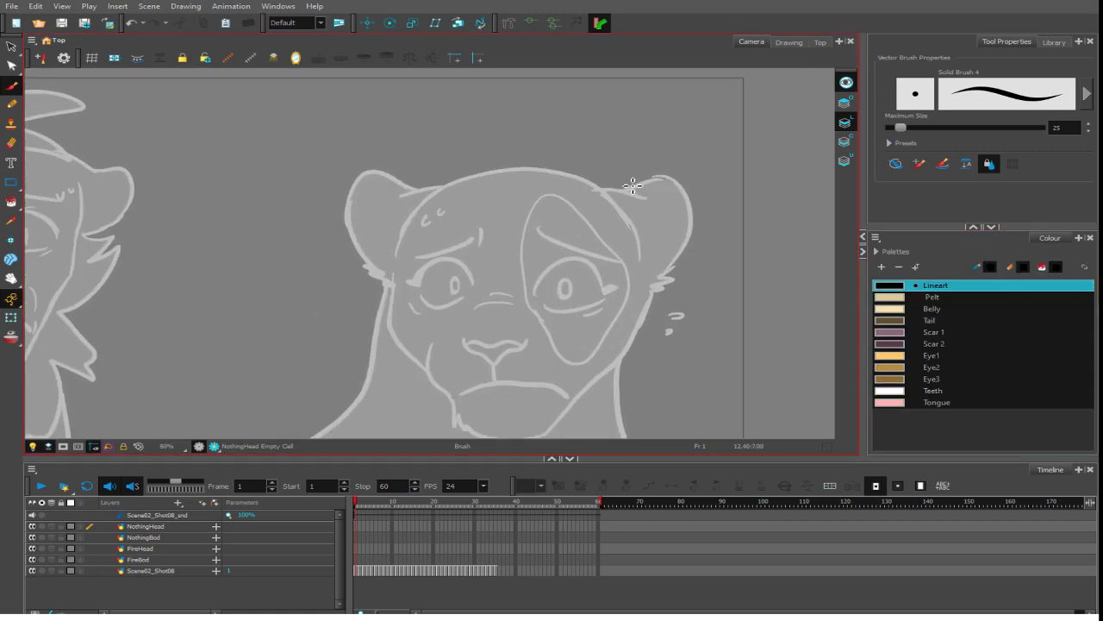
pyautogui.scroll(4, 623, 241)
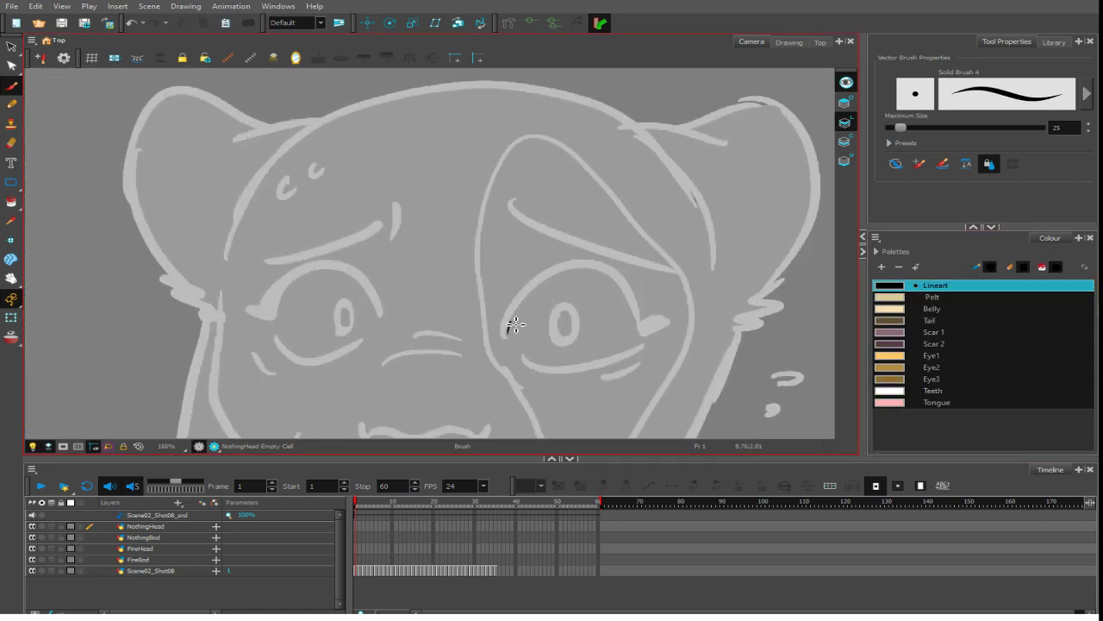
pyautogui.moveTo(508, 333)
pyautogui.mouseDown()
pyautogui.moveTo(536, 293)
pyautogui.moveTo(598, 276)
pyautogui.moveTo(625, 292)
pyautogui.moveTo(638, 325)
pyautogui.mouseUp()
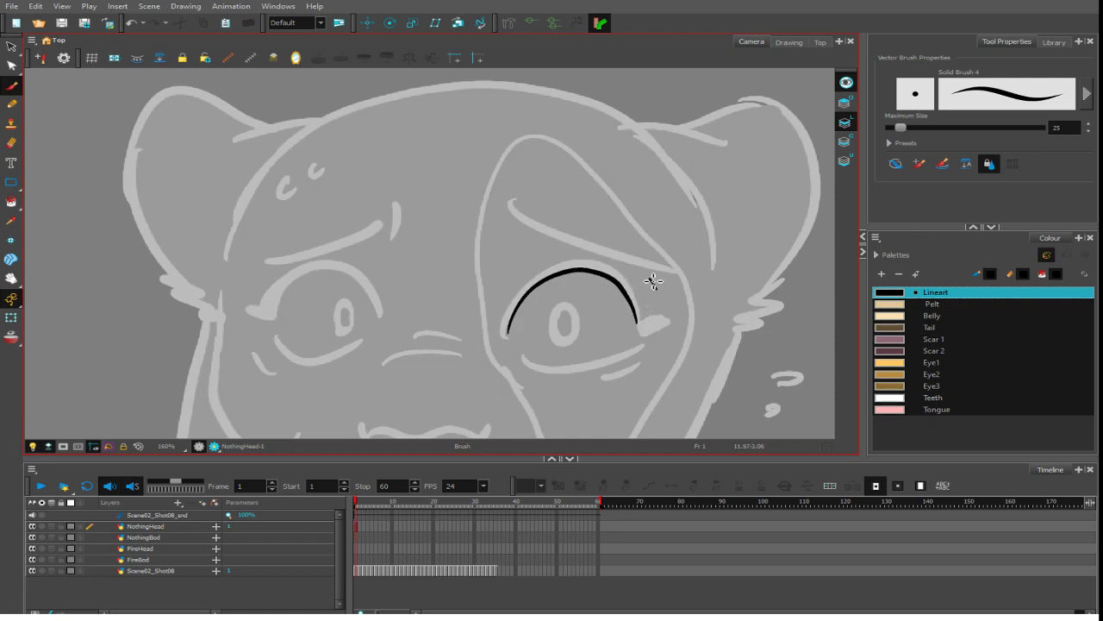
# - Brush both worried brow lines and the upper eyelid of the lioness's unscarred eye over the sketch
pyautogui.moveTo(656, 287)
pyautogui.mouseDown()
pyautogui.moveTo(536, 243)
pyautogui.moveTo(514, 222)
pyautogui.mouseUp()
pyautogui.moveTo(379, 331)
pyautogui.mouseDown()
pyautogui.moveTo(380, 302)
pyautogui.moveTo(356, 273)
pyautogui.moveTo(314, 271)
pyautogui.moveTo(272, 320)
pyautogui.mouseUp()
pyautogui.moveTo(259, 272)
pyautogui.mouseDown()
pyautogui.moveTo(339, 250)
pyautogui.moveTo(388, 213)
pyautogui.mouseUp()
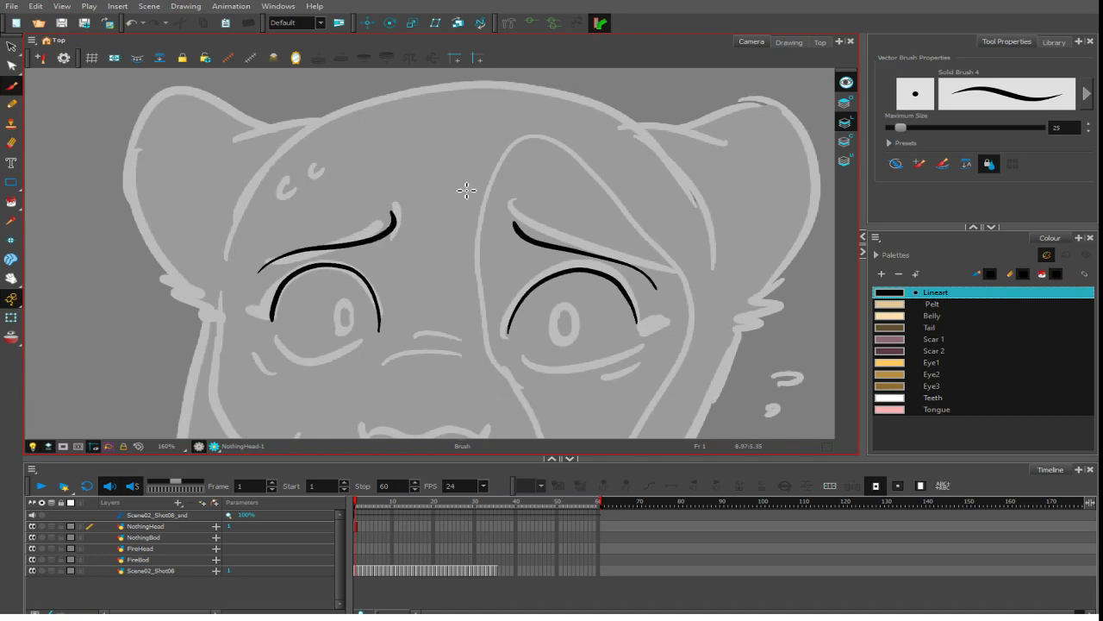
pyautogui.hotkey('ctrl', 'z')
pyautogui.moveTo(269, 274); pyautogui.dragTo(405, 214)
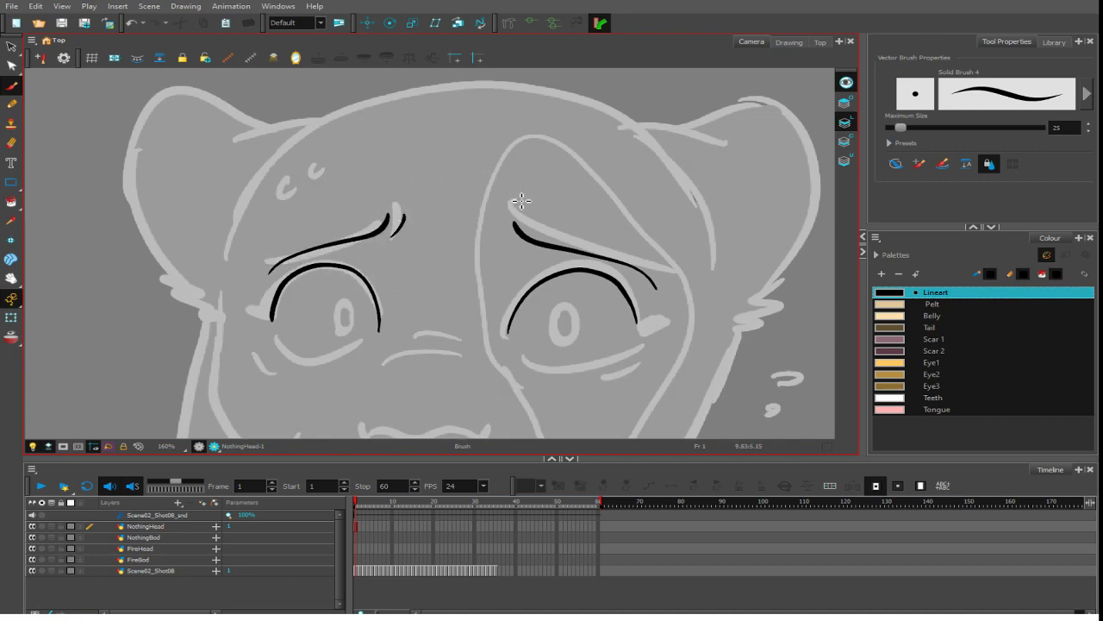
# - Brush a short forehead line between the brows and a small oval pupil in each eye
pyautogui.moveTo(507, 240); pyautogui.dragTo(485, 127)
pyautogui.hotkey('ctrl', 'z')
pyautogui.moveTo(454, 225); pyautogui.dragTo(486, 127)
pyautogui.moveTo(337, 294)
pyautogui.mouseDown()
pyautogui.moveTo(349, 319)
pyautogui.moveTo(352, 299)
pyautogui.moveTo(340, 294)
pyautogui.moveTo(341, 320)
pyautogui.moveTo(341, 286)
pyautogui.mouseUp()
pyautogui.hotkey('ctrl', 'space')
pyautogui.hotkey('ctrl', 'z')
pyautogui.moveTo(556, 294)
pyautogui.mouseDown()
pyautogui.moveTo(549, 314)
pyautogui.moveTo(565, 302)
pyautogui.moveTo(555, 293)
pyautogui.mouseUp()
# - Examine the inked brows, eyelids and pupils against the whole two-lion sketch and up close
pyautogui.press('1')
pyautogui.press('1')
pyautogui.press('1')
pyautogui.press('1')
pyautogui.press('2')
pyautogui.press('2')
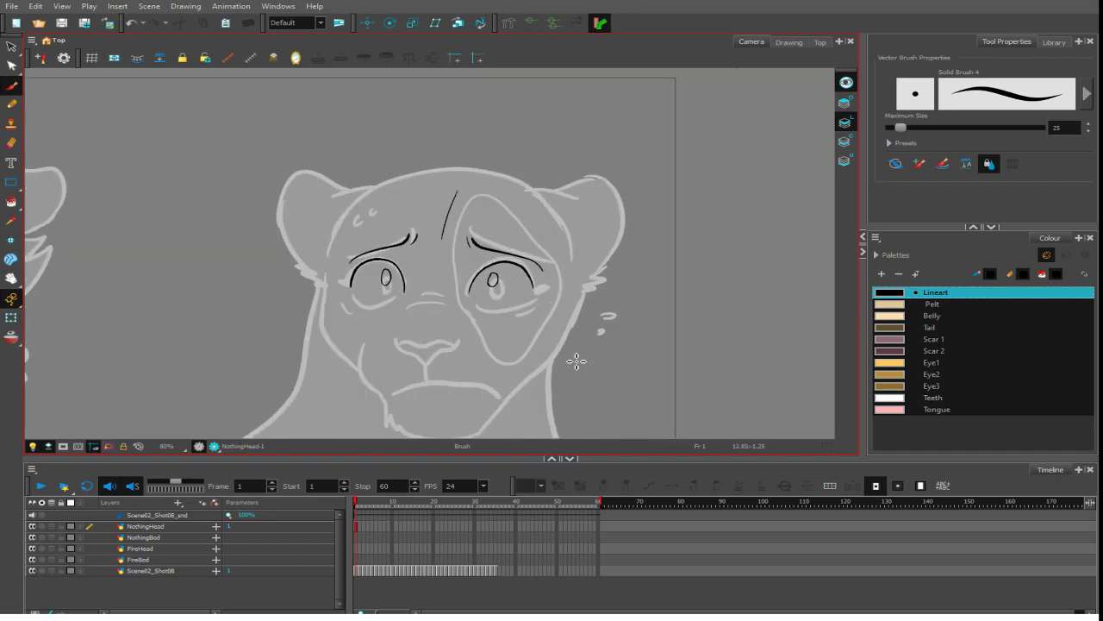
pyautogui.moveTo(599, 339); pyautogui.dragTo(655, 250)
pyautogui.press('1')
pyautogui.press('1')
pyautogui.press('1')
pyautogui.press('1')
pyautogui.press('1')
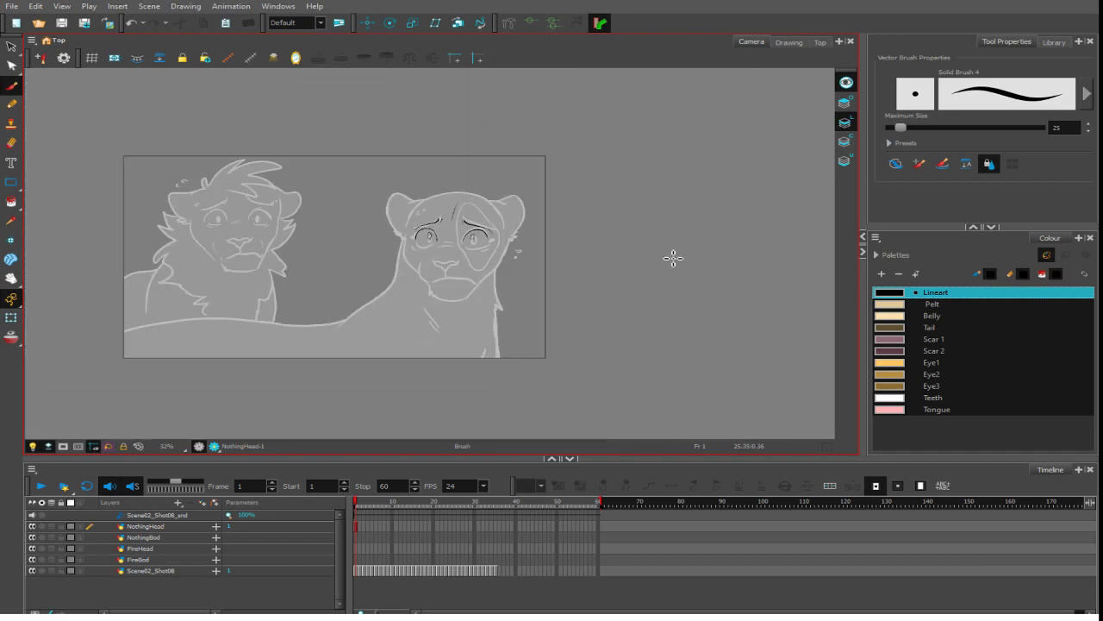
pyautogui.press('2')
pyautogui.press('2')
pyautogui.press('2')
pyautogui.press('2')
pyautogui.press('2')
pyautogui.press('2')
pyautogui.press('2')
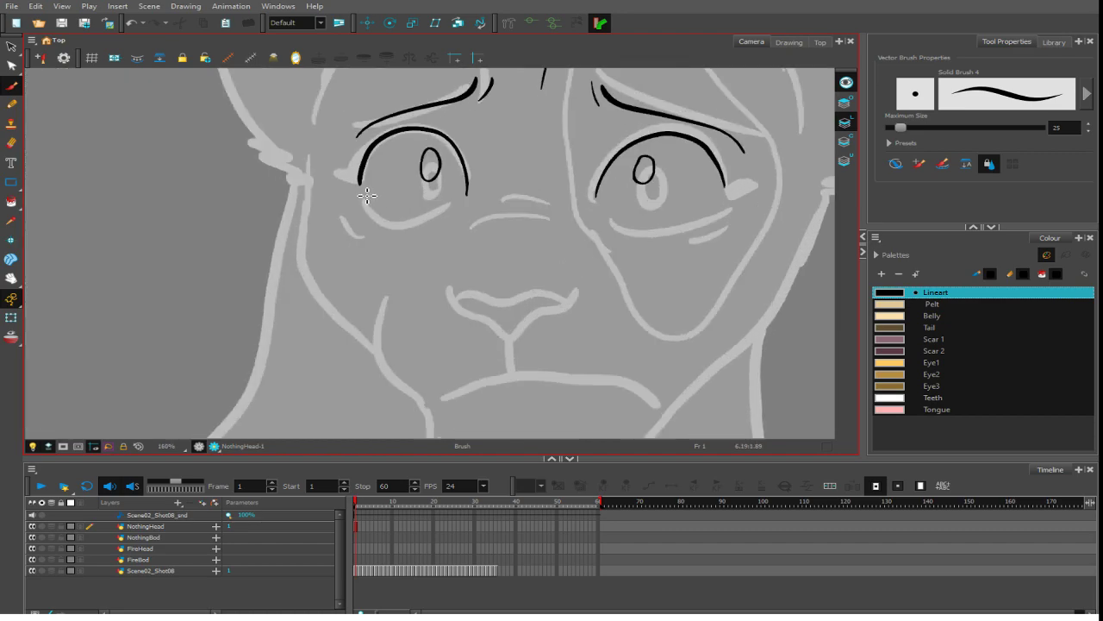
# - Brush the lower eyelid line under each of the lioness's eyes
pyautogui.moveTo(360, 191); pyautogui.dragTo(447, 202)
pyautogui.hotkey('ctrl', 'z')
pyautogui.moveTo(365, 197)
pyautogui.mouseDown()
pyautogui.moveTo(395, 214)
pyautogui.moveTo(453, 209)
pyautogui.mouseUp()
pyautogui.moveTo(605, 211)
pyautogui.mouseDown()
pyautogui.moveTo(673, 223)
pyautogui.moveTo(708, 209)
pyautogui.mouseUp()
pyautogui.hotkey('ctrl', 'z')
pyautogui.moveTo(609, 205)
pyautogui.mouseDown()
pyautogui.moveTo(653, 216)
pyautogui.moveTo(716, 197)
pyautogui.mouseUp()
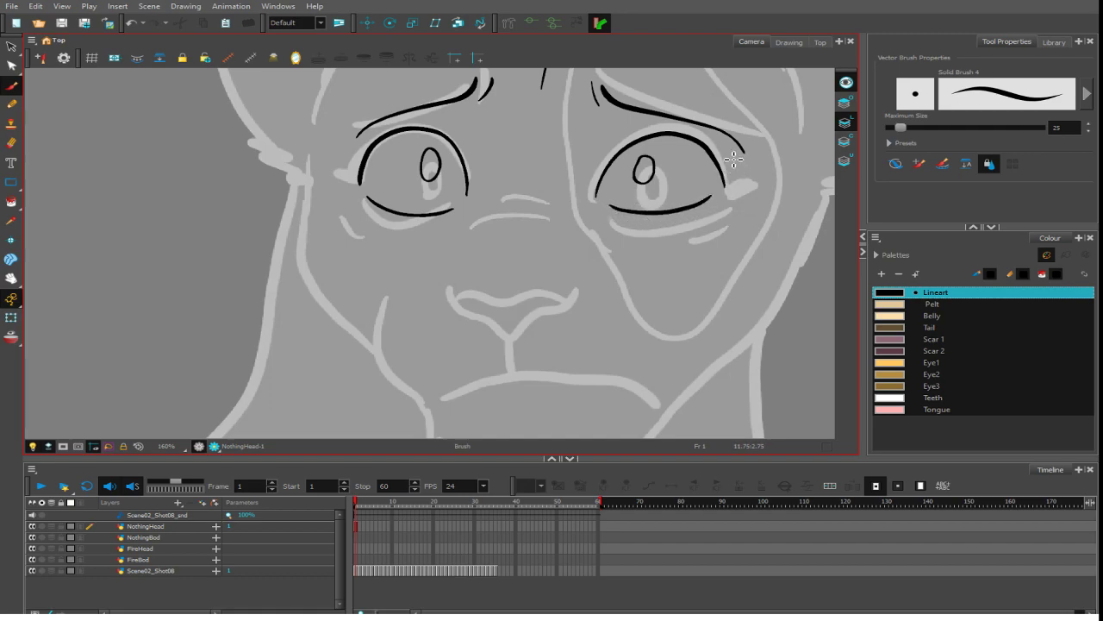
# - Brush the pointed outer corner of the scar-side eye and the small tear-duct corners of both eyes
pyautogui.moveTo(722, 147)
pyautogui.mouseDown()
pyautogui.moveTo(769, 173)
pyautogui.moveTo(734, 206)
pyautogui.moveTo(702, 209)
pyautogui.moveTo(720, 176)
pyautogui.mouseUp()
pyautogui.moveTo(596, 199); pyautogui.dragTo(612, 213)
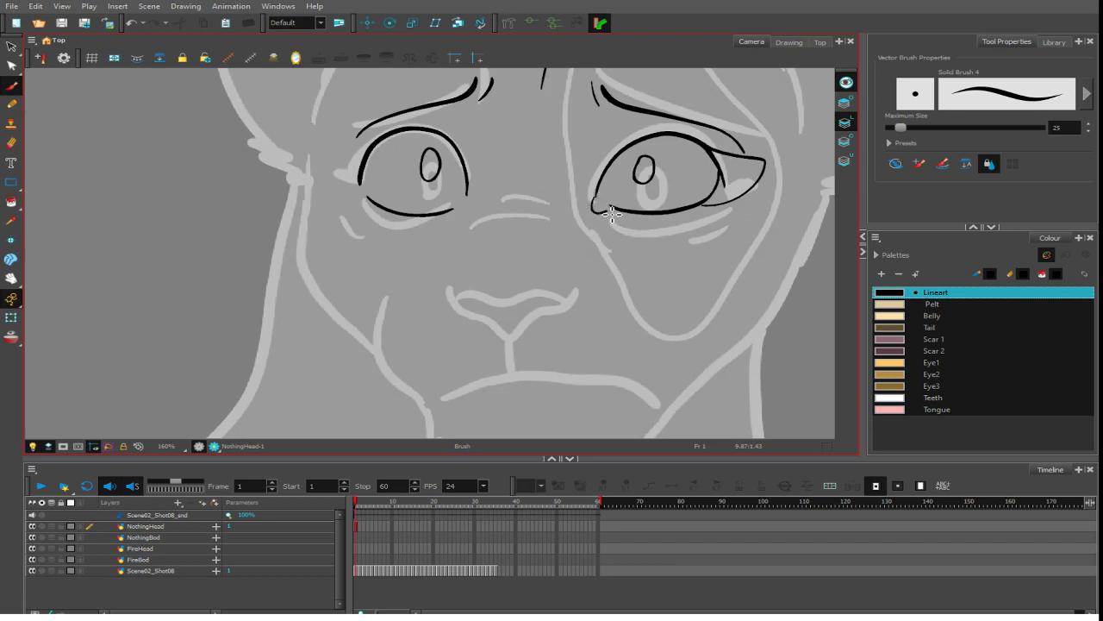
pyautogui.hotkey('ctrl', 'z')
pyautogui.moveTo(598, 193)
pyautogui.mouseDown()
pyautogui.moveTo(603, 220)
pyautogui.moveTo(611, 208)
pyautogui.moveTo(603, 221)
pyautogui.moveTo(612, 208)
pyautogui.mouseUp()
pyautogui.hotkey('ctrl', 'z')
pyautogui.press('1')
pyautogui.press('1')
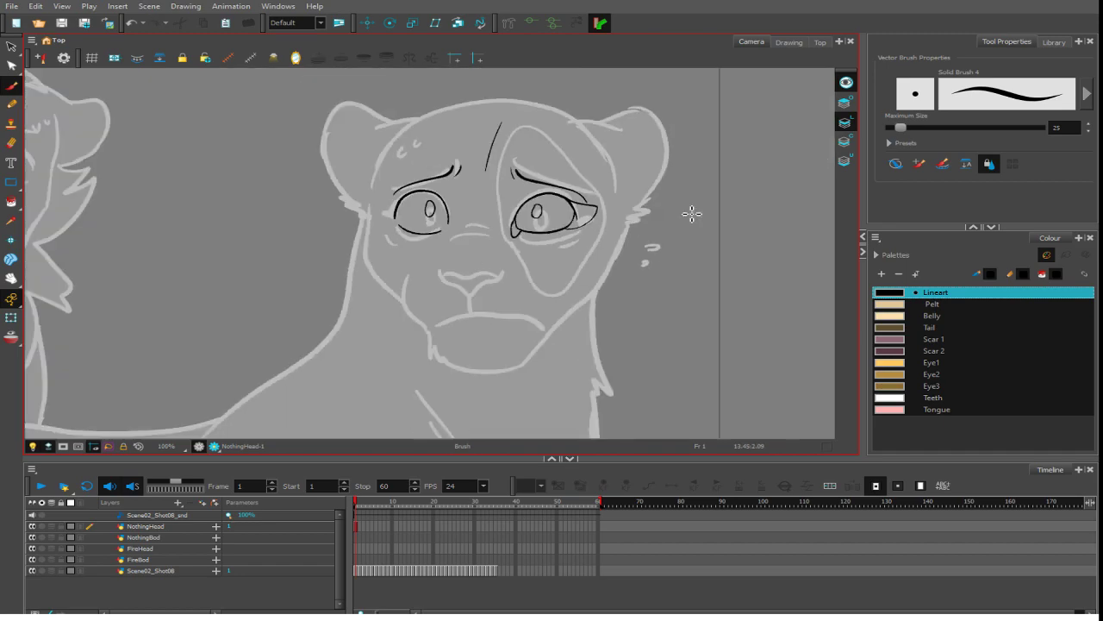
pyautogui.press('2')
pyautogui.press('2')
pyautogui.press('2')
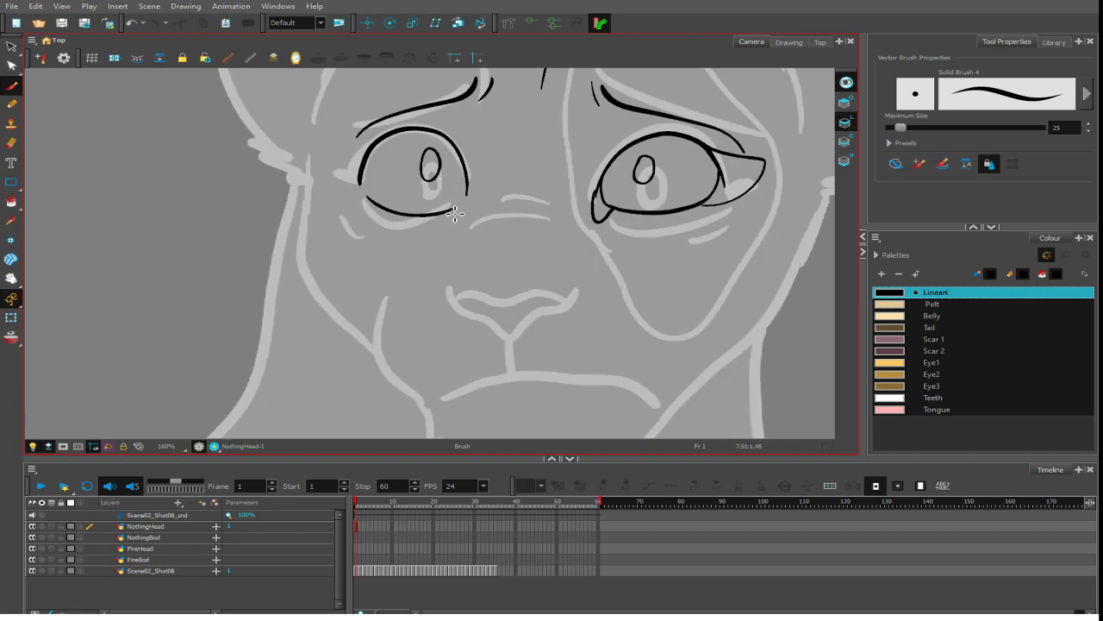
pyautogui.moveTo(454, 213); pyautogui.dragTo(469, 197)
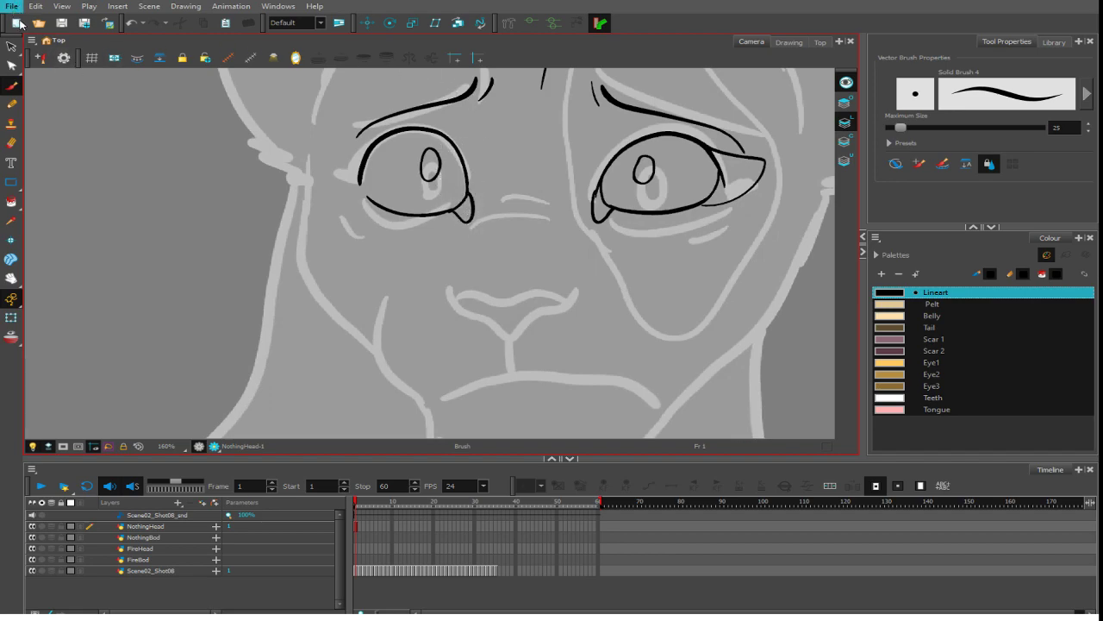
# - Shift the unscarred eye's lid outlines slightly outward and reduce their height, adjusting its tear-duct corner to fit
pyautogui.hotkey('ctrl', 'alt')
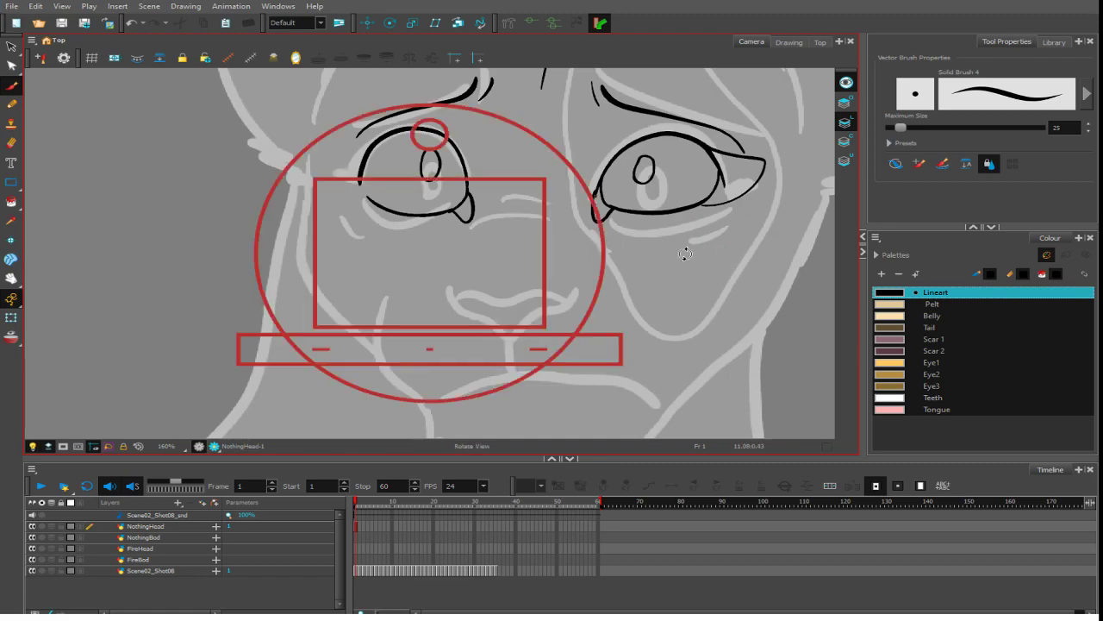
pyautogui.moveTo(682, 247); pyautogui.dragTo(706, 212)
pyautogui.hotkey('alt', 's')
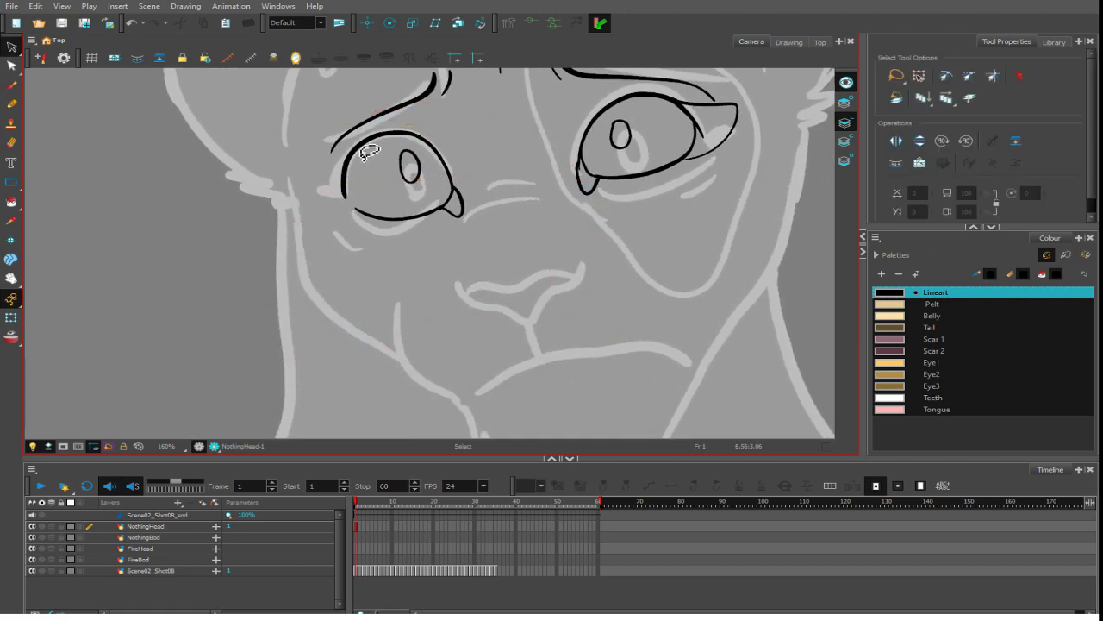
pyautogui.moveTo(366, 148); pyautogui.dragTo(384, 238)
pyautogui.moveTo(326, 178); pyautogui.dragTo(319, 164)
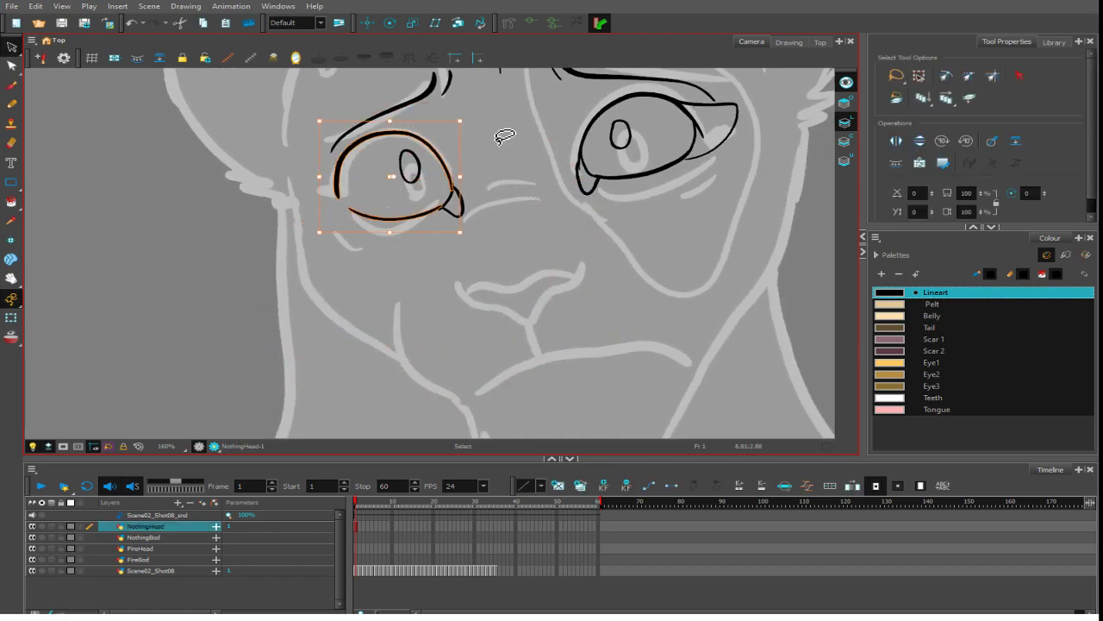
pyautogui.moveTo(389, 120); pyautogui.dragTo(390, 125)
pyautogui.moveTo(390, 236); pyautogui.dragTo(390, 231)
pyautogui.click(517, 214)
pyautogui.moveTo(472, 191)
pyautogui.mouseDown()
pyautogui.moveTo(435, 233)
pyautogui.moveTo(457, 222)
pyautogui.moveTo(472, 235)
pyautogui.mouseUp()
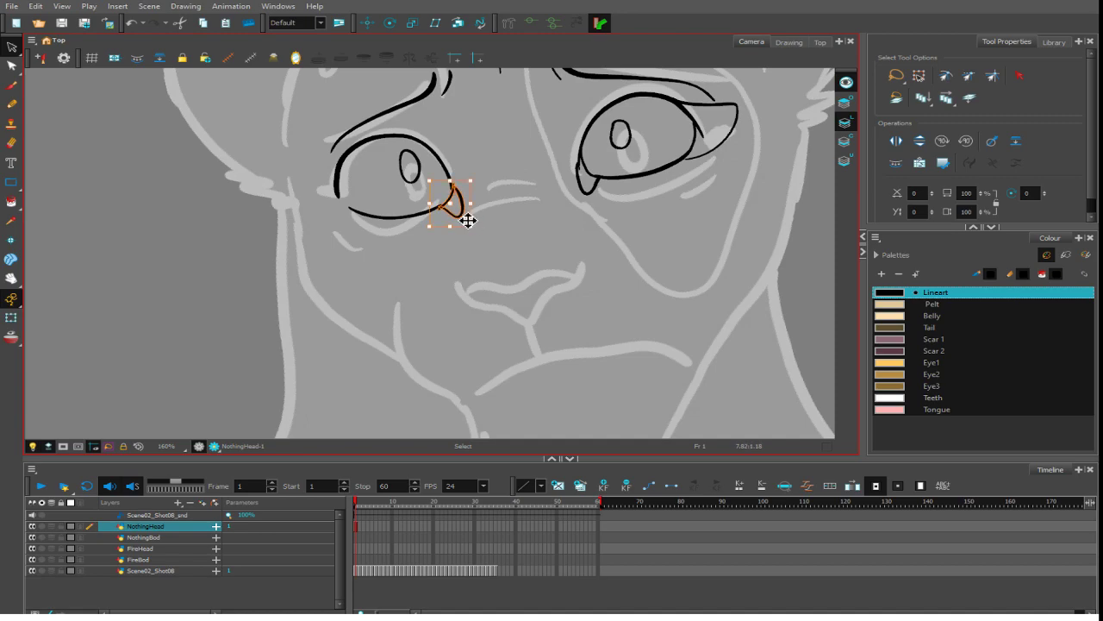
pyautogui.click(514, 175)
pyautogui.hotkey('shift', 'z')
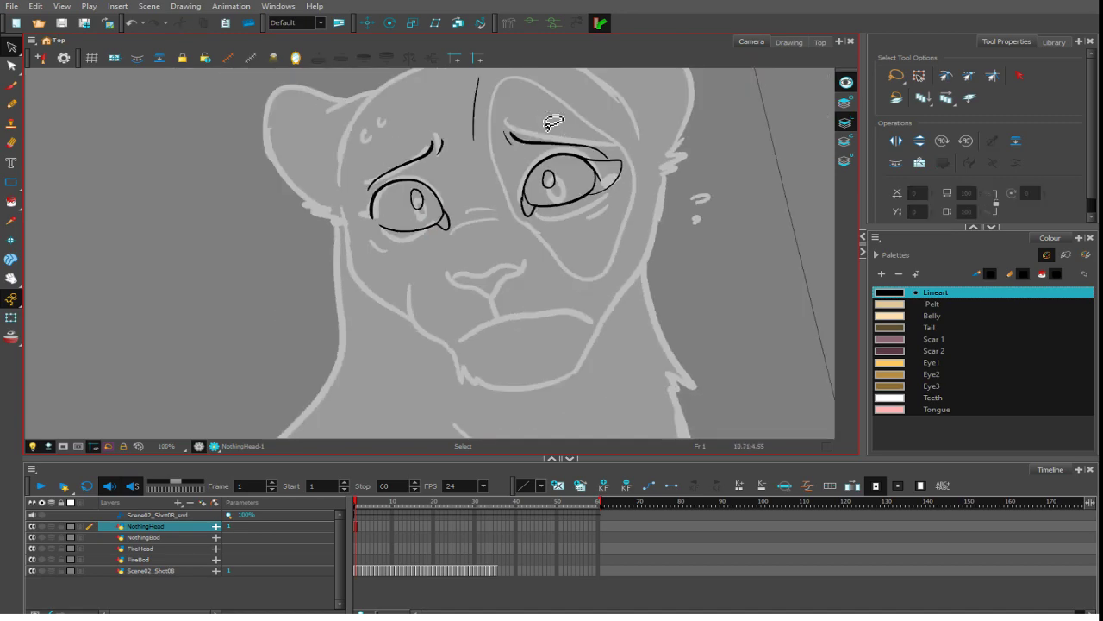
pyautogui.press('1')
pyautogui.press('1')
pyautogui.press('2')
pyautogui.press('2')
pyautogui.press('2')
pyautogui.press('2')
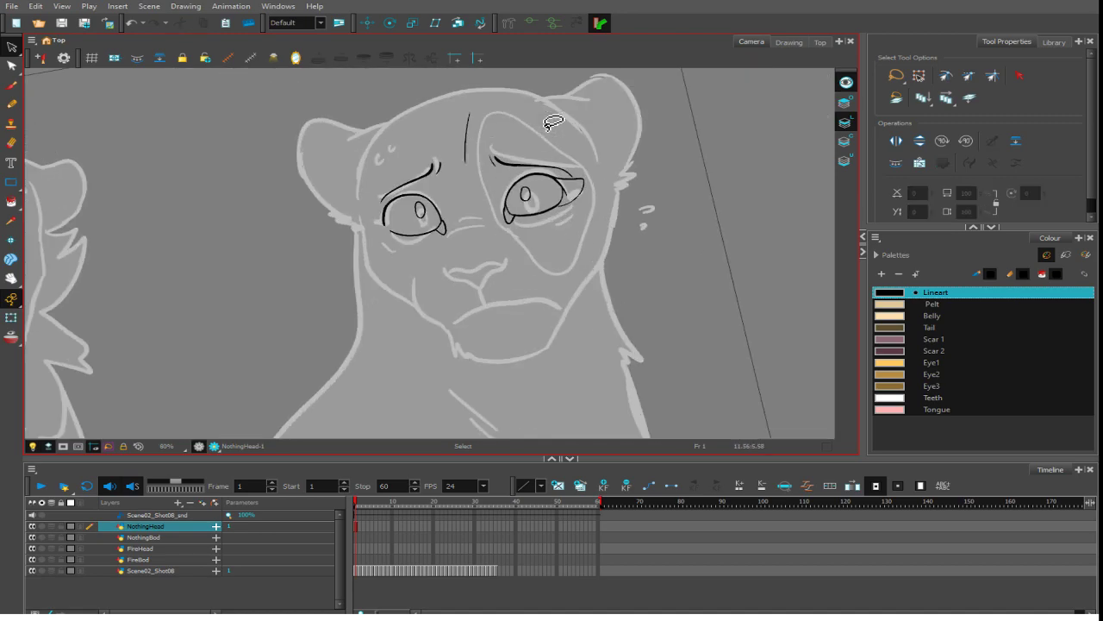
# - Brush the pointed outer corner of the unscarred eye so it joins the upper and lower lids
pyautogui.click(12, 86)
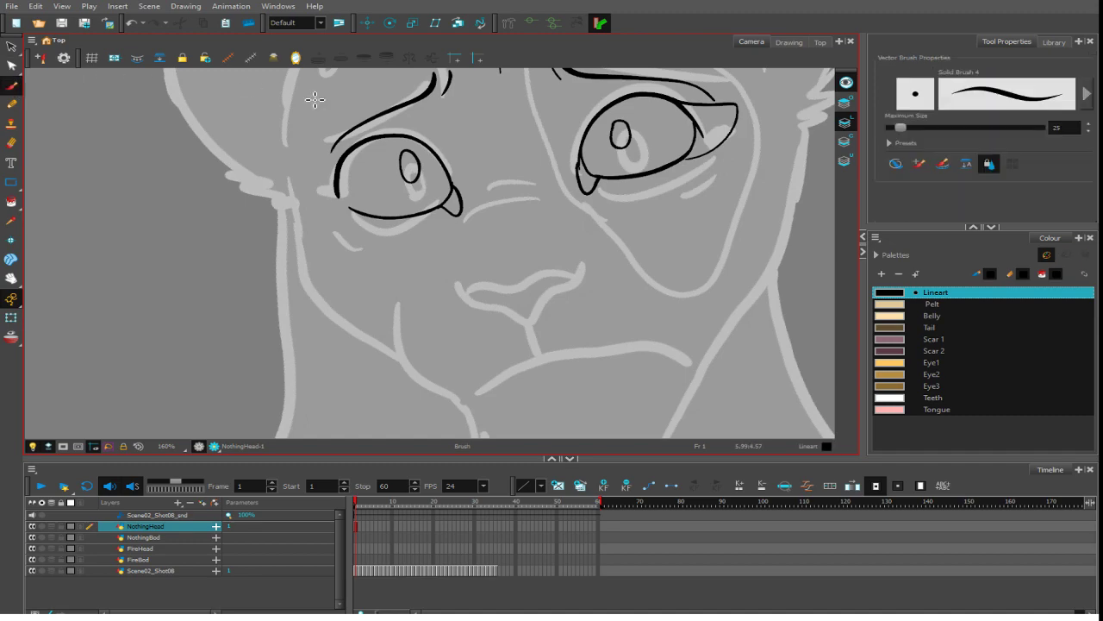
pyautogui.keyDown('ctrl'); pyautogui.keyDown('alt'); pyautogui.moveTo(315, 100); pyautogui.dragTo(253, 183); pyautogui.keyUp('alt'); pyautogui.keyUp('ctrl')
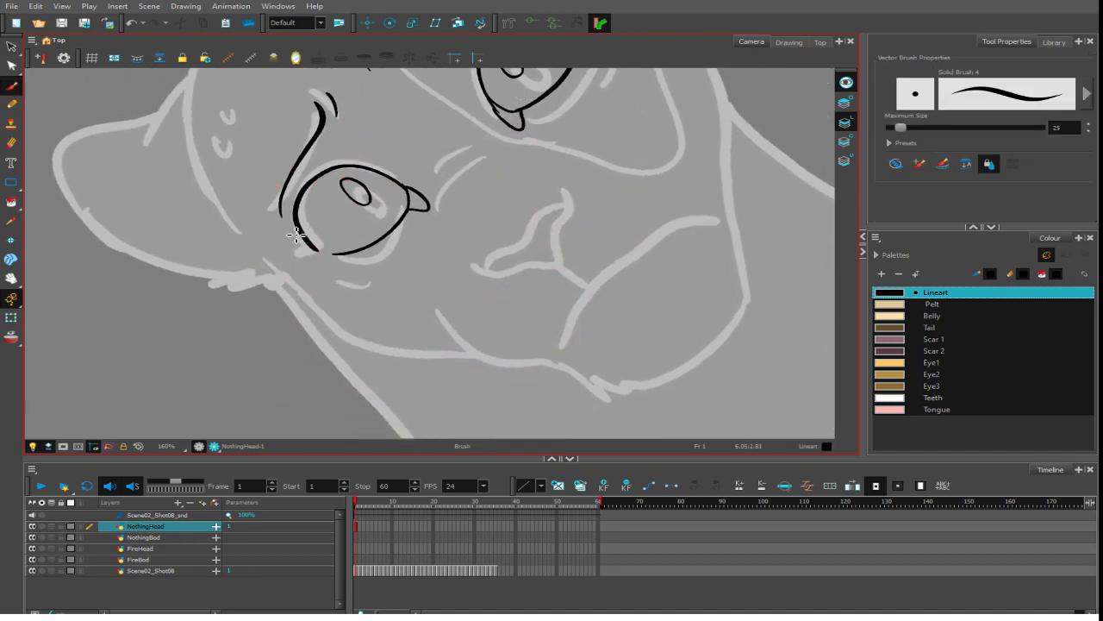
pyautogui.moveTo(296, 227)
pyautogui.mouseDown()
pyautogui.moveTo(291, 243)
pyautogui.moveTo(337, 275)
pyautogui.mouseUp()
pyautogui.hotkey('ctrl', 'z')
pyautogui.moveTo(302, 234)
pyautogui.mouseDown()
pyautogui.moveTo(285, 283)
pyautogui.moveTo(377, 250)
pyautogui.mouseUp()
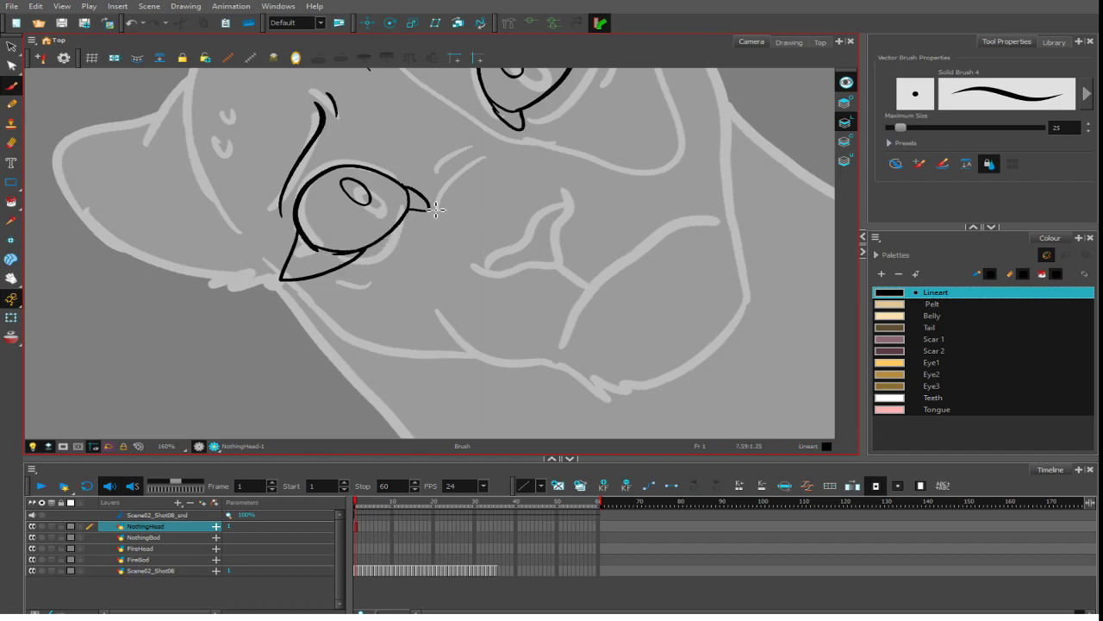
# - Brush two short curved wrinkle lines across the nose bridge between the eyes
pyautogui.hotkey('ctrl', 'alt')
pyautogui.keyDown('ctrl'); pyautogui.keyDown('alt'); pyautogui.moveTo(555, 150); pyautogui.dragTo(589, 279); pyautogui.keyUp('alt'); pyautogui.keyUp('ctrl')
pyautogui.press('space')
pyautogui.moveTo(646, 234); pyautogui.dragTo(569, 260)
pyautogui.moveTo(466, 276)
pyautogui.mouseDown()
pyautogui.moveTo(544, 283)
pyautogui.moveTo(531, 268)
pyautogui.mouseUp()
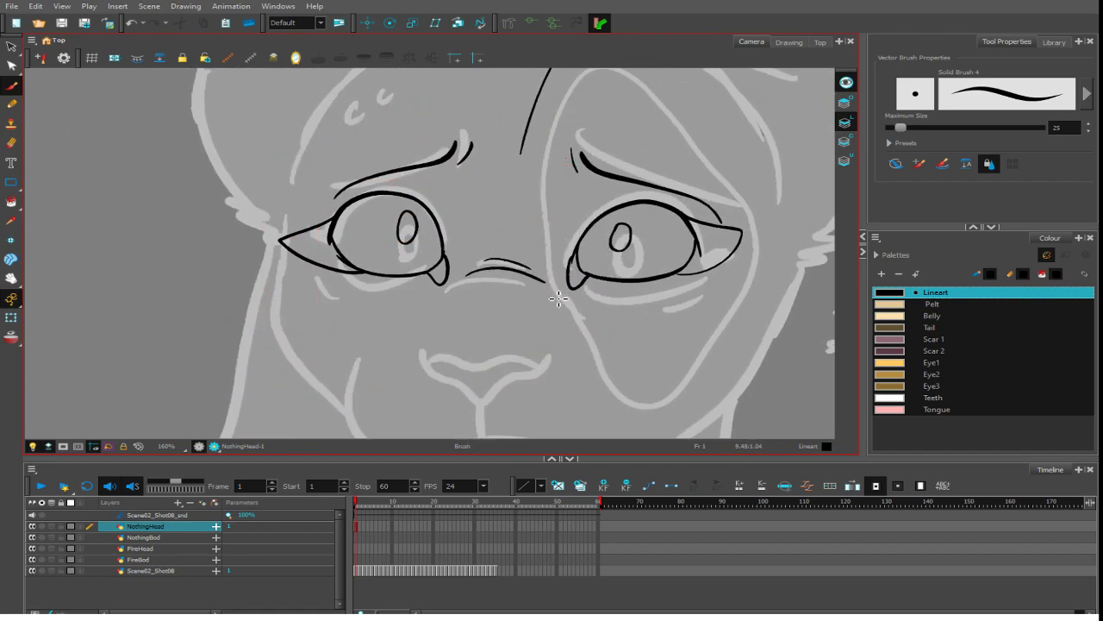
# - Brush the side line of the nose bridge on the unscarred side, from the wrinkles down towards the nose
pyautogui.press('space')
pyautogui.moveTo(450, 313)
pyautogui.mouseDown()
pyautogui.moveTo(455, 221)
pyautogui.moveTo(444, 220)
pyautogui.moveTo(434, 254)
pyautogui.mouseUp()
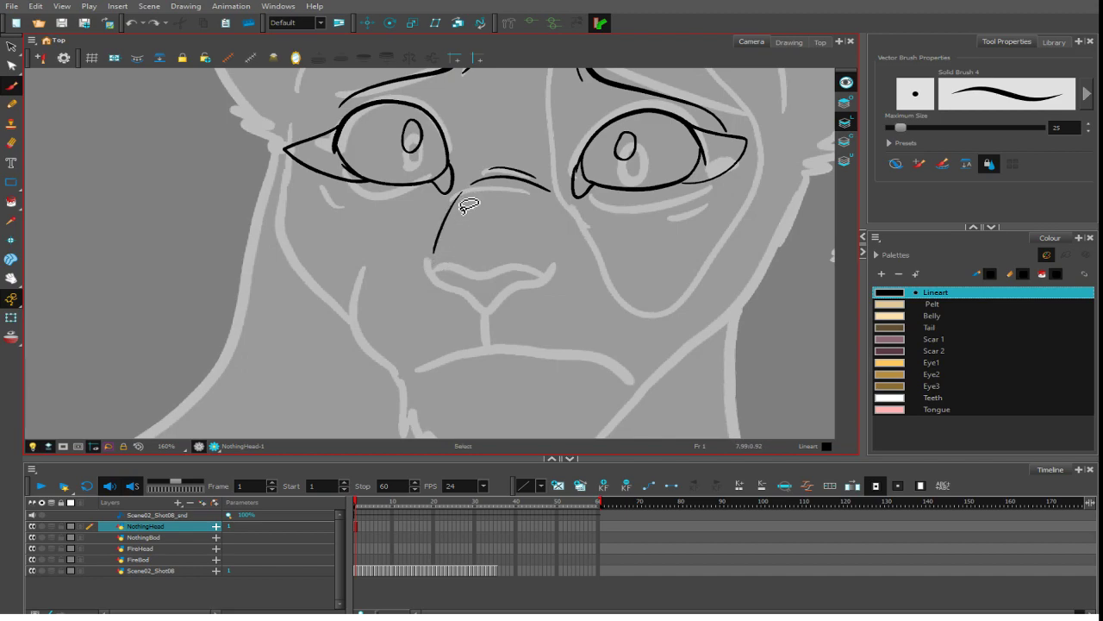
pyautogui.hotkey('ctrl', 'z')
pyautogui.moveTo(463, 189)
pyautogui.mouseDown()
pyautogui.moveTo(493, 258)
pyautogui.moveTo(560, 266)
pyautogui.mouseUp()
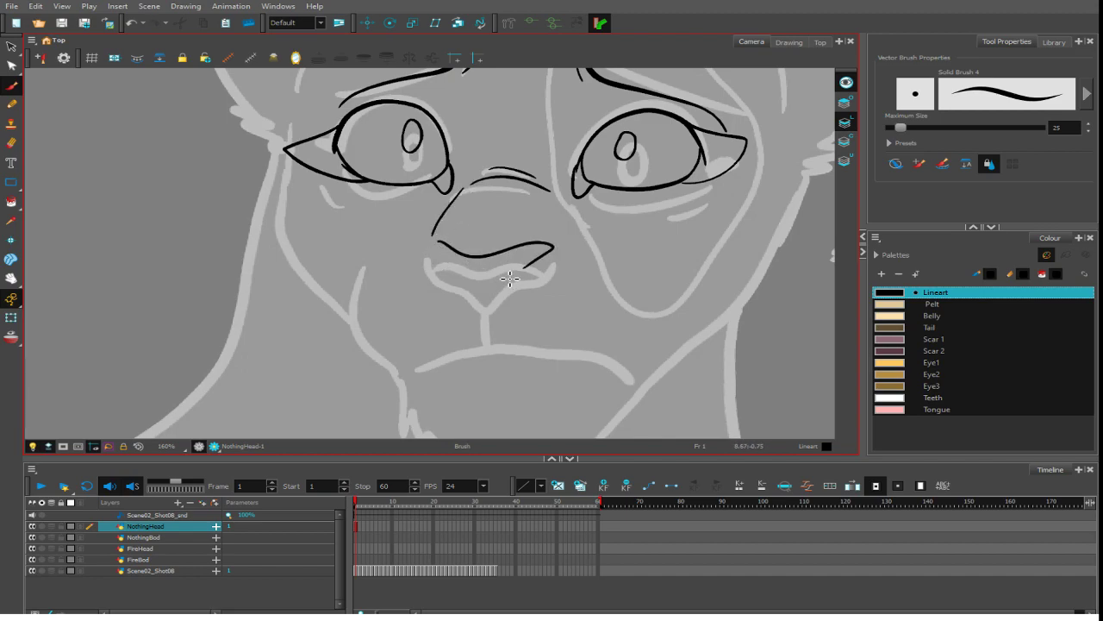
pyautogui.hotkey('ctrl', 'z')
pyautogui.moveTo(441, 244)
pyautogui.mouseDown()
pyautogui.moveTo(547, 258)
pyautogui.moveTo(468, 283)
pyautogui.moveTo(477, 286)
pyautogui.mouseUp()
pyautogui.moveTo(534, 258); pyautogui.dragTo(513, 298)
pyautogui.hotkey('ctrl', 'z')
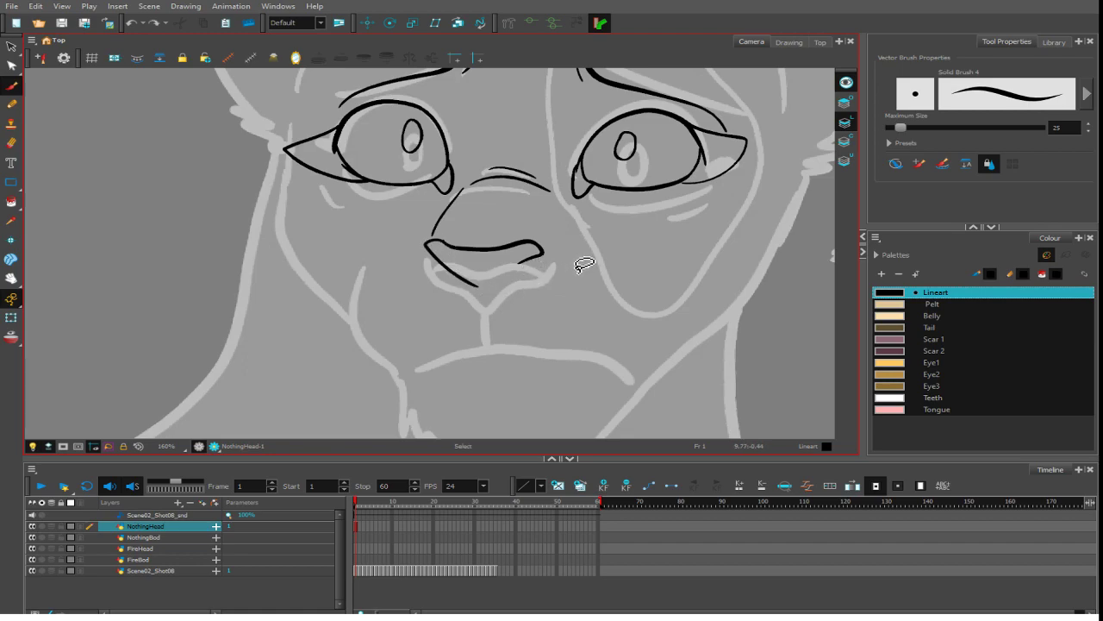
pyautogui.moveTo(538, 246)
pyautogui.mouseDown()
pyautogui.moveTo(558, 274)
pyautogui.moveTo(527, 261)
pyautogui.moveTo(503, 309)
pyautogui.mouseUp()
pyautogui.hotkey('ctrl', 'z')
pyautogui.hotkey('ctrl', 'z')
pyautogui.hotkey('ctrl', 'z')
pyautogui.hotkey('ctrl', 'z')
pyautogui.hotkey('ctrl', 'z')
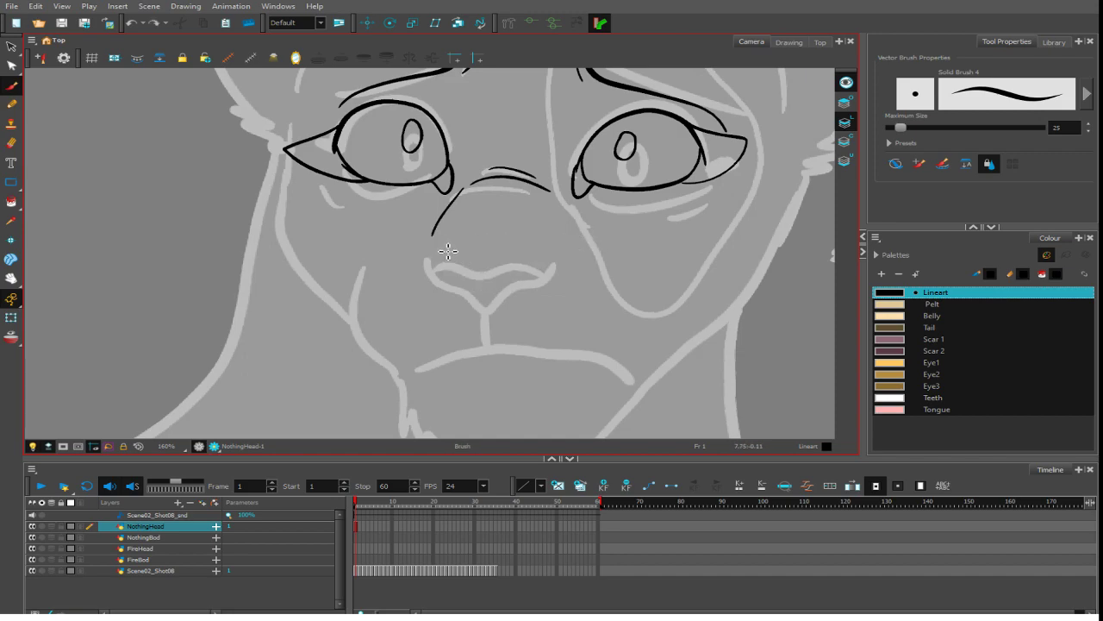
pyautogui.moveTo(445, 251)
pyautogui.mouseDown()
pyautogui.moveTo(550, 249)
pyautogui.moveTo(530, 271)
pyautogui.moveTo(487, 257)
pyautogui.moveTo(549, 252)
pyautogui.moveTo(545, 274)
pyautogui.moveTo(442, 242)
pyautogui.moveTo(443, 268)
pyautogui.moveTo(483, 291)
pyautogui.moveTo(535, 272)
pyautogui.mouseUp()
pyautogui.hotkey('ctrl', 'z')
pyautogui.hotkey('ctrl', 'z')
pyautogui.hotkey('ctrl', 'z')
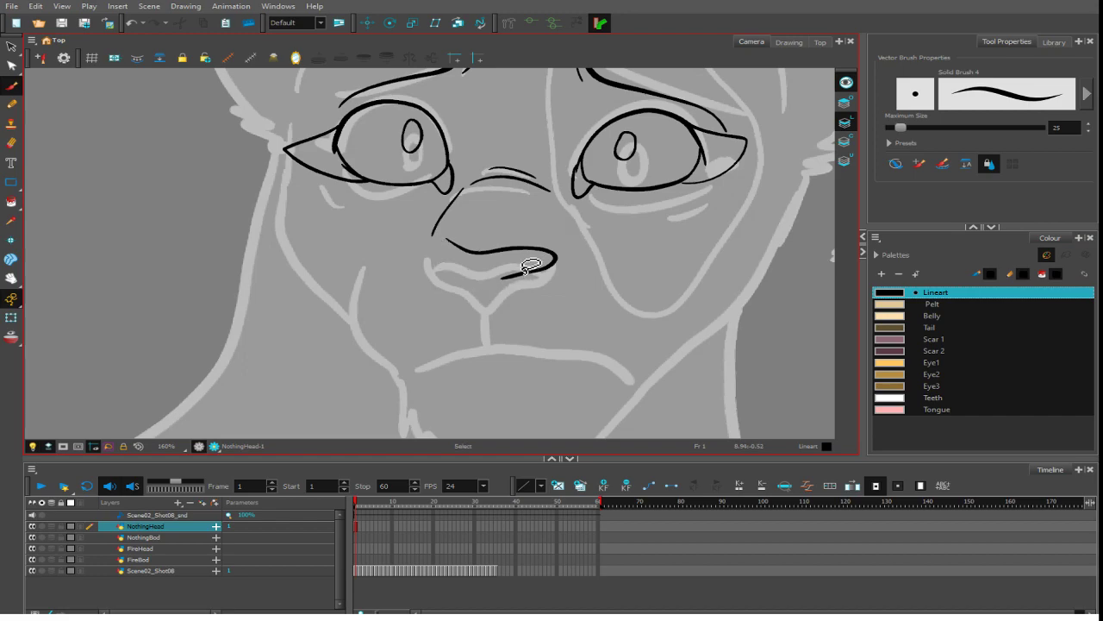
pyautogui.moveTo(461, 240)
pyautogui.mouseDown()
pyautogui.moveTo(527, 246)
pyautogui.moveTo(556, 265)
pyautogui.mouseUp()
pyautogui.hotkey('ctrl', 'z')
pyautogui.moveTo(443, 241)
pyautogui.mouseDown()
pyautogui.moveTo(517, 247)
pyautogui.moveTo(516, 274)
pyautogui.mouseUp()
pyautogui.moveTo(444, 243)
pyautogui.mouseDown()
pyautogui.moveTo(447, 270)
pyautogui.moveTo(481, 290)
pyautogui.mouseUp()
pyautogui.hotkey('ctrl', 'z')
pyautogui.hotkey('ctrl', 'z')
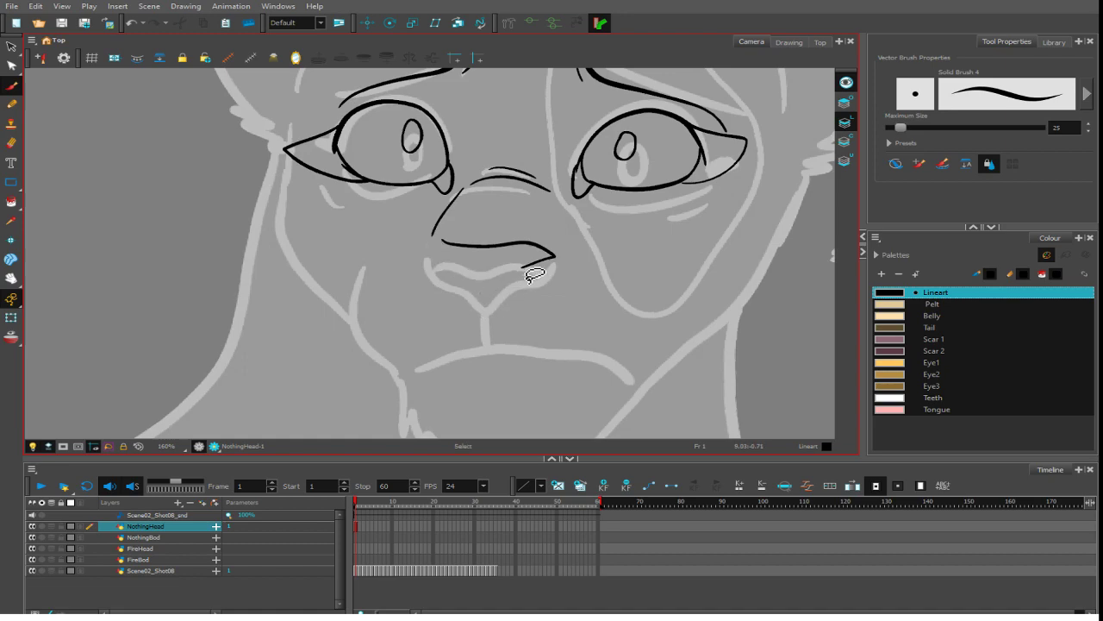
pyautogui.hotkey('ctrl', 'z')
# - Brush the nose outline with a short philtrum below it, and the scar-side line of the nose bridge
pyautogui.moveTo(443, 241)
pyautogui.mouseDown()
pyautogui.moveTo(518, 244)
pyautogui.moveTo(526, 263)
pyautogui.mouseUp()
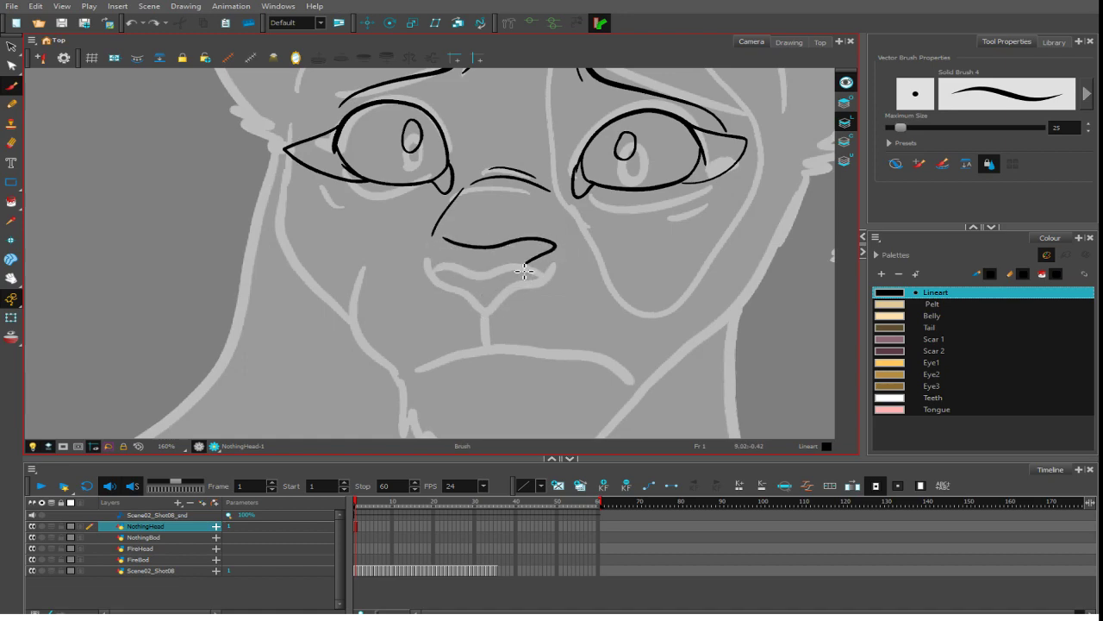
pyautogui.moveTo(444, 240)
pyautogui.mouseDown()
pyautogui.moveTo(419, 244)
pyautogui.moveTo(470, 286)
pyautogui.mouseUp()
pyautogui.hotkey('ctrl', 'z')
pyautogui.moveTo(531, 262)
pyautogui.mouseDown()
pyautogui.moveTo(517, 296)
pyautogui.moveTo(532, 278)
pyautogui.moveTo(526, 292)
pyautogui.moveTo(488, 300)
pyautogui.mouseUp()
pyautogui.hotkey('ctrl', 'z')
pyautogui.hotkey('ctrl', 'z')
pyautogui.scroll(-5, 523, 270)
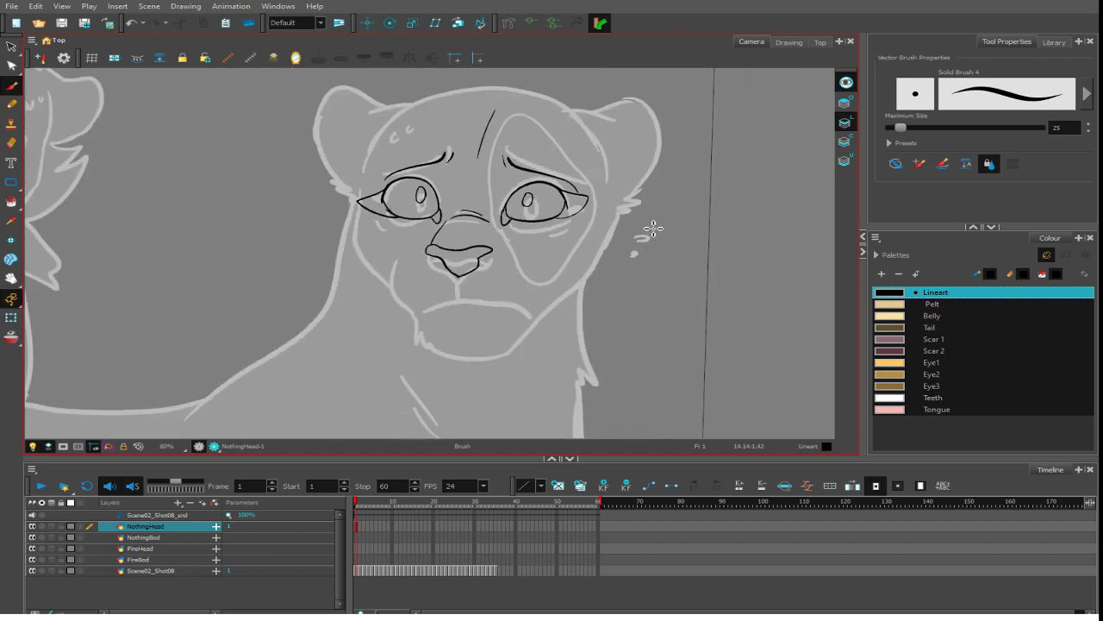
pyautogui.scroll(3, 523, 219)
pyautogui.scroll(-3, 552, 242)
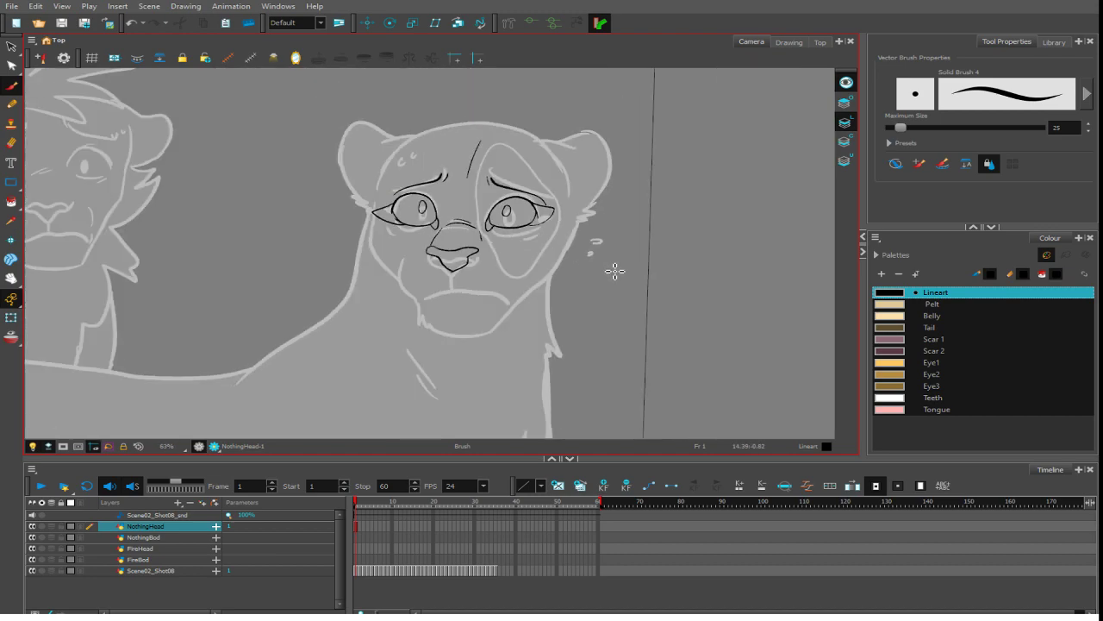
pyautogui.scroll(4, 494, 317)
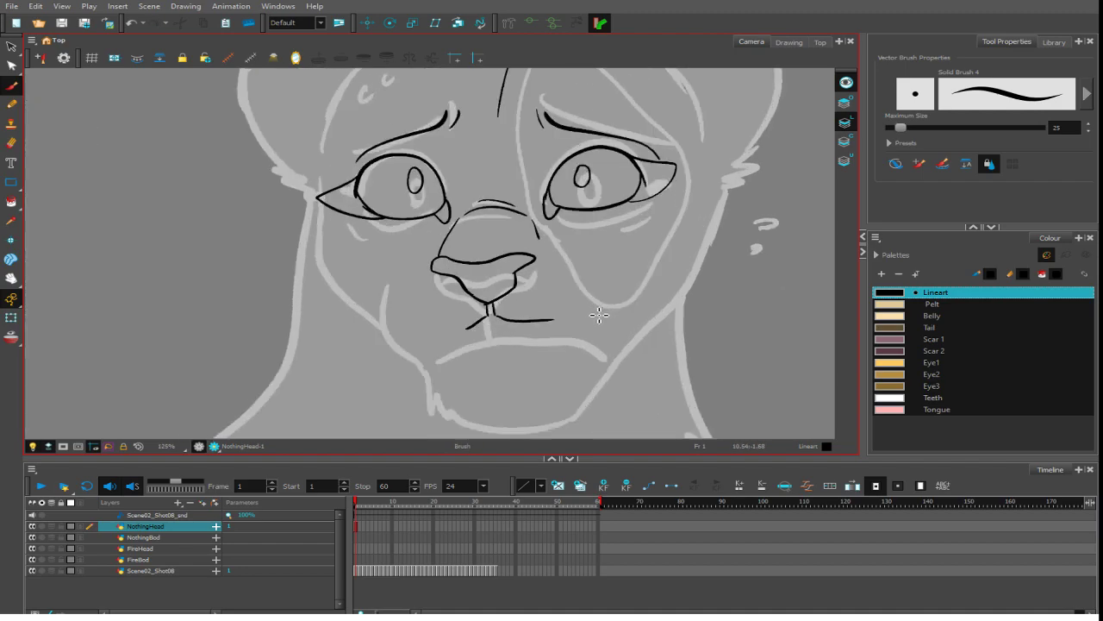
# - Brush the mouth line out to both sides of the philtrum and a curved muzzle line on each cheek
pyautogui.hotkey('ctrl', 'z')
pyautogui.hotkey('ctrl', 'z')
pyautogui.moveTo(488, 315)
pyautogui.mouseDown()
pyautogui.moveTo(454, 343)
pyautogui.moveTo(561, 329)
pyautogui.mouseUp()
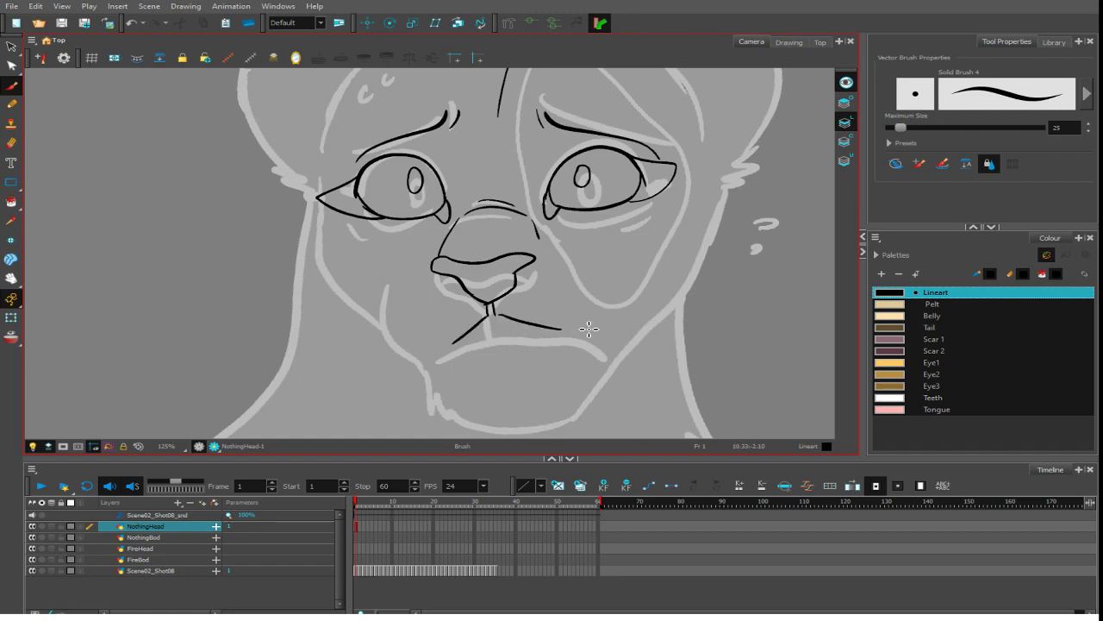
pyautogui.hotkey('ctrl', 'z')
pyautogui.hotkey('ctrl', 'z')
pyautogui.hotkey('ctrl', 'z')
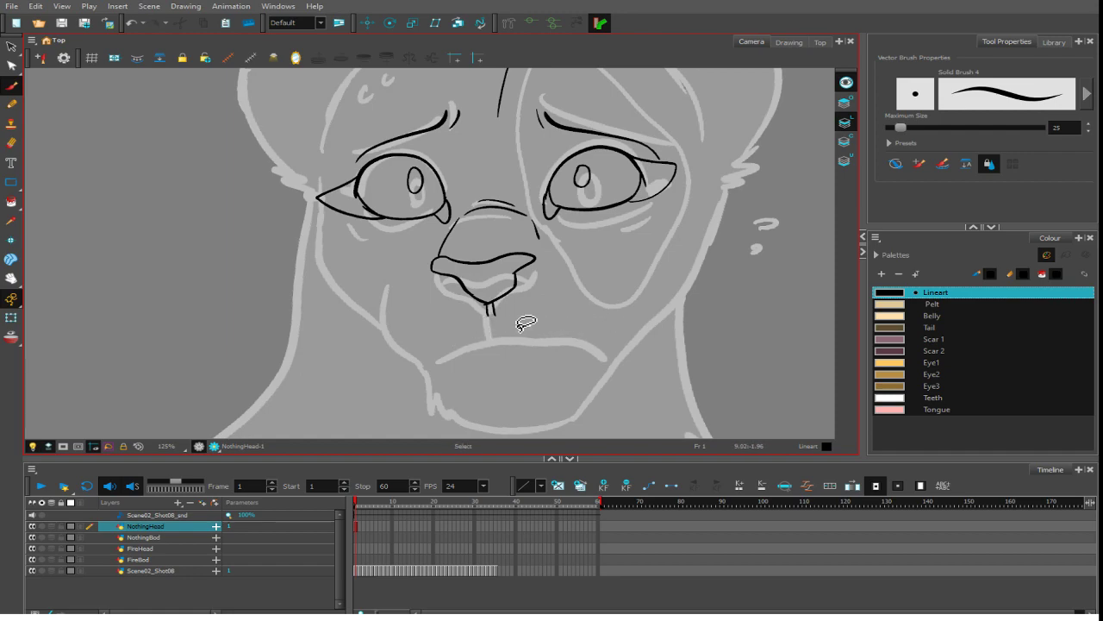
pyautogui.moveTo(487, 313)
pyautogui.mouseDown()
pyautogui.moveTo(438, 337)
pyautogui.moveTo(431, 360)
pyautogui.mouseUp()
pyautogui.hotkey('ctrl', 'z')
pyautogui.hotkey('ctrl', 'z')
pyautogui.moveTo(490, 316)
pyautogui.mouseDown()
pyautogui.moveTo(442, 340)
pyautogui.moveTo(583, 319)
pyautogui.mouseUp()
pyautogui.moveTo(552, 244)
pyautogui.mouseDown()
pyautogui.moveTo(594, 252)
pyautogui.moveTo(598, 286)
pyautogui.mouseUp()
pyautogui.moveTo(413, 274); pyautogui.dragTo(427, 324)
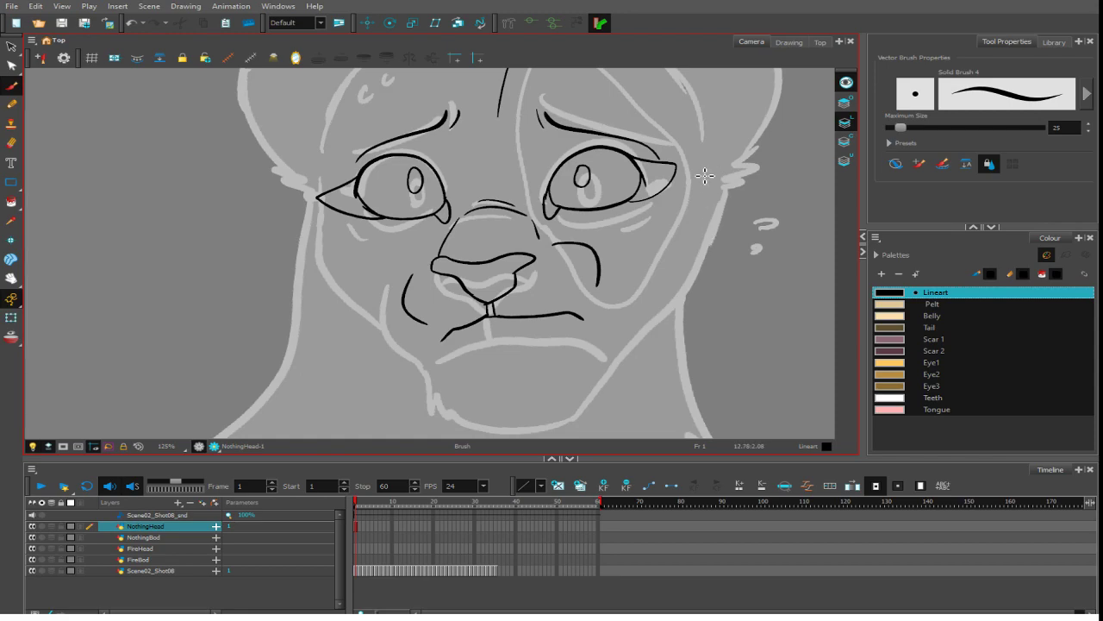
# - Brush the scar-side cheek contour and the chin outline below the mouth
pyautogui.moveTo(702, 159); pyautogui.dragTo(714, 224)
pyautogui.hotkey('ctrl', 'z')
pyautogui.moveTo(702, 150)
pyautogui.mouseDown()
pyautogui.moveTo(708, 211)
pyautogui.moveTo(638, 303)
pyautogui.mouseUp()
pyautogui.moveTo(441, 355)
pyautogui.mouseDown()
pyautogui.moveTo(448, 386)
pyautogui.moveTo(437, 393)
pyautogui.moveTo(498, 408)
pyautogui.mouseUp()
pyautogui.hotkey('ctrl', 'z')
pyautogui.moveTo(589, 348)
pyautogui.mouseDown()
pyautogui.moveTo(589, 385)
pyautogui.moveTo(528, 405)
pyautogui.mouseUp()
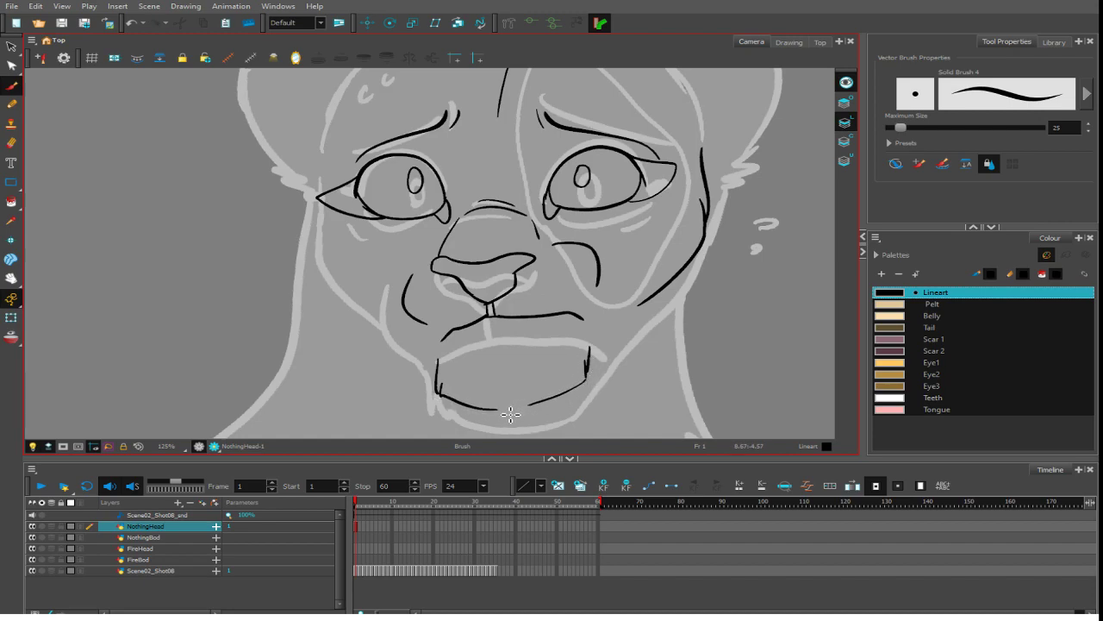
# - Brush the scar-side jaw line up from the chin and the cheek and jaw contour on the unscarred side
pyautogui.moveTo(584, 371); pyautogui.dragTo(621, 324)
pyautogui.hotkey('ctrl', 'z')
pyautogui.moveTo(319, 209)
pyautogui.mouseDown()
pyautogui.moveTo(335, 295)
pyautogui.moveTo(422, 363)
pyautogui.mouseUp()
pyautogui.moveTo(424, 360); pyautogui.dragTo(428, 365)
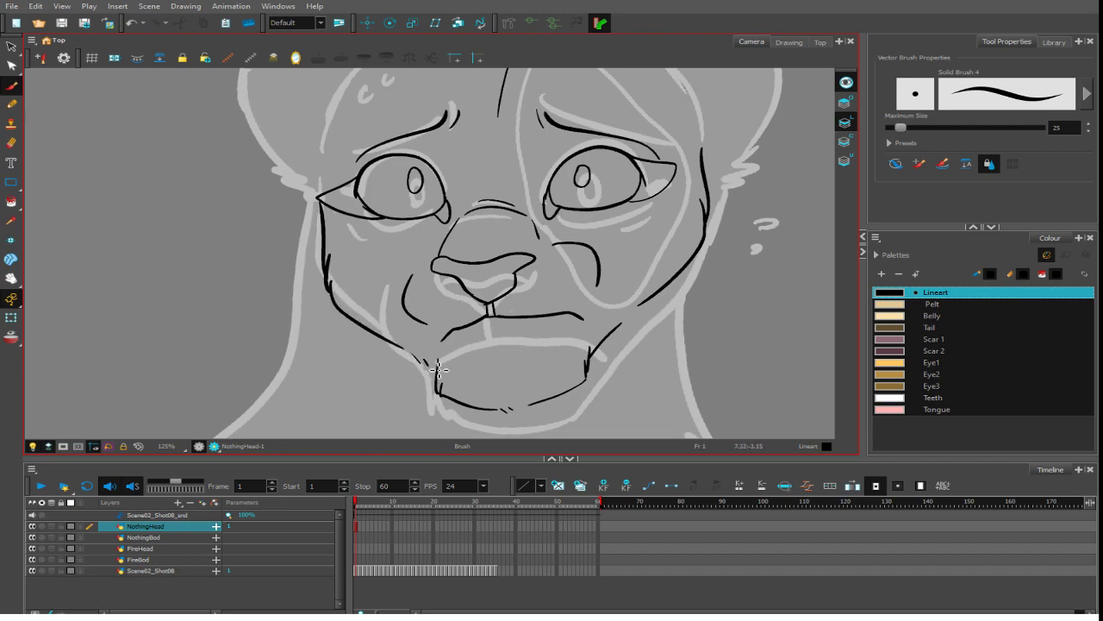
# - Redo the short jaw stroke that meets the chin line on the unscarred side
pyautogui.press('1')
pyautogui.press('1')
pyautogui.press('2')
pyautogui.press('2')
pyautogui.press('2')
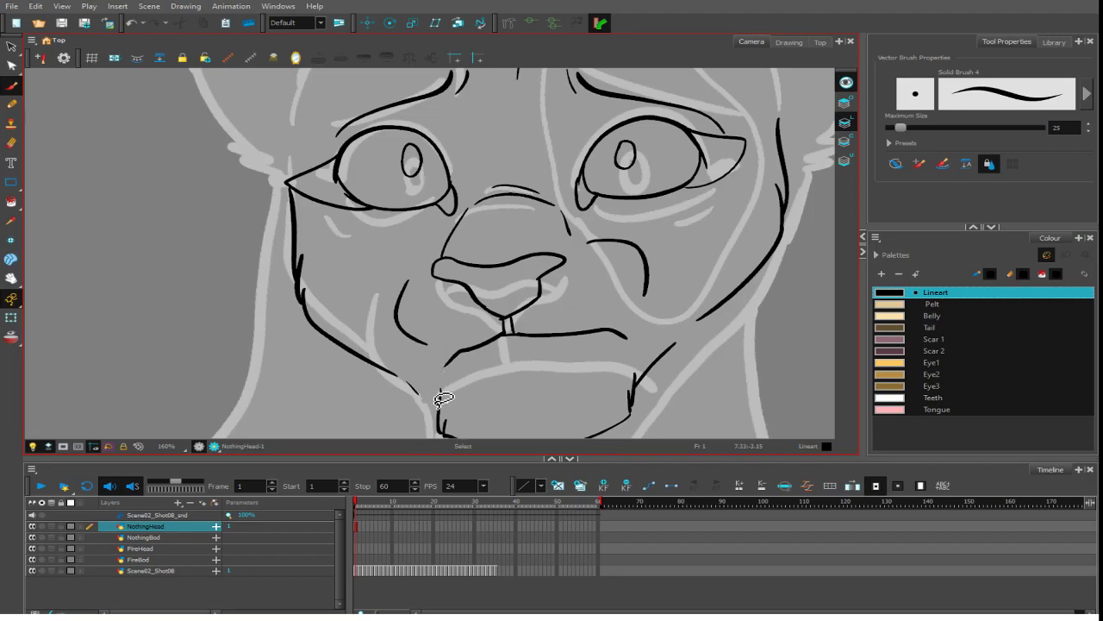
pyautogui.hotkey('ctrl', 'z')
pyautogui.hotkey('ctrl', 'z')
pyautogui.moveTo(438, 412); pyautogui.dragTo(404, 370)
pyautogui.hotkey('ctrl', 'z')
pyautogui.press('1')
pyautogui.press('1')
pyautogui.press('1')
pyautogui.press('1')
pyautogui.press('1')
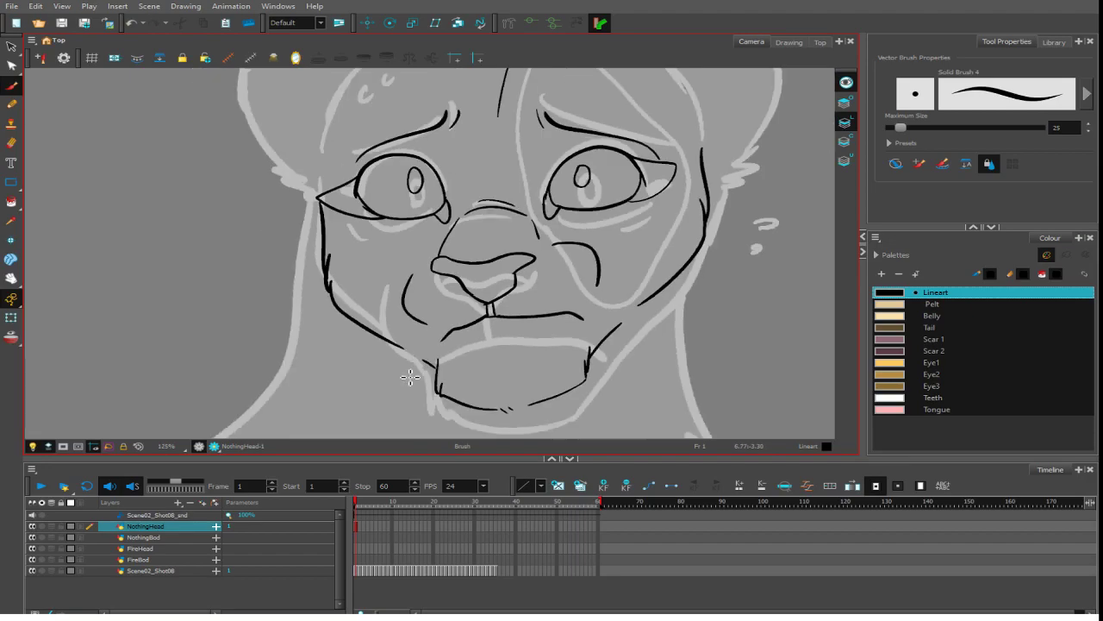
# - Brush the crown of the head as one arc between the two ears
pyautogui.press('2')
pyautogui.press('2')
pyautogui.press('2')
pyautogui.moveTo(627, 265); pyautogui.dragTo(554, 371)
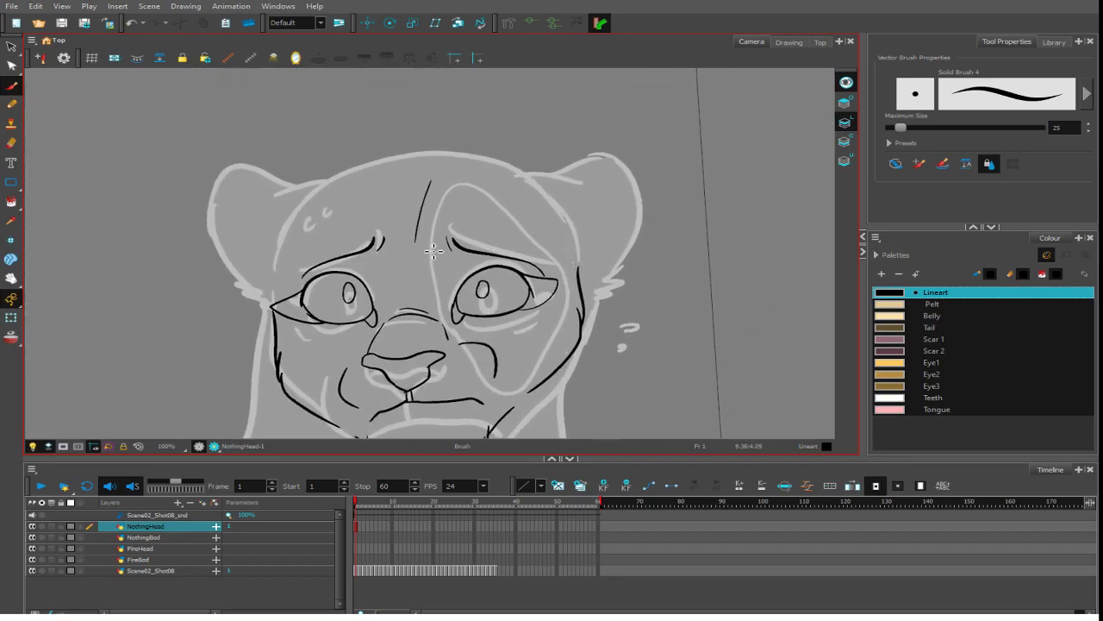
pyautogui.moveTo(288, 235)
pyautogui.mouseDown()
pyautogui.moveTo(358, 171)
pyautogui.moveTo(414, 162)
pyautogui.moveTo(463, 159)
pyautogui.moveTo(546, 191)
pyautogui.mouseUp()
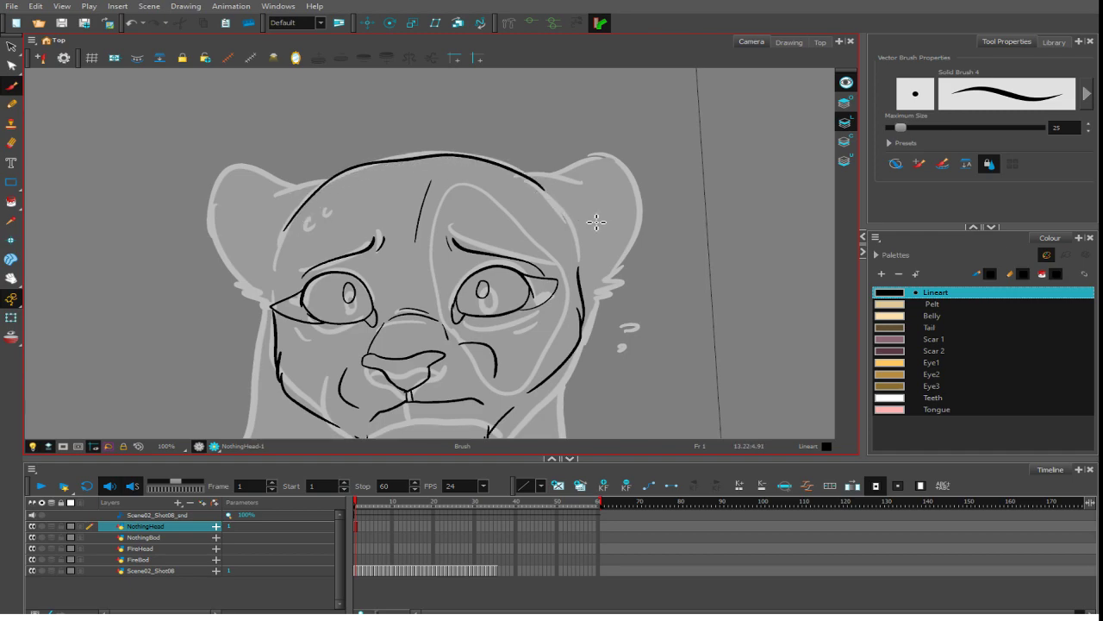
# - Replace the slanted forehead line with a more upright, slightly curved one above the brows
pyautogui.click(11, 47)
pyautogui.click(11, 84)
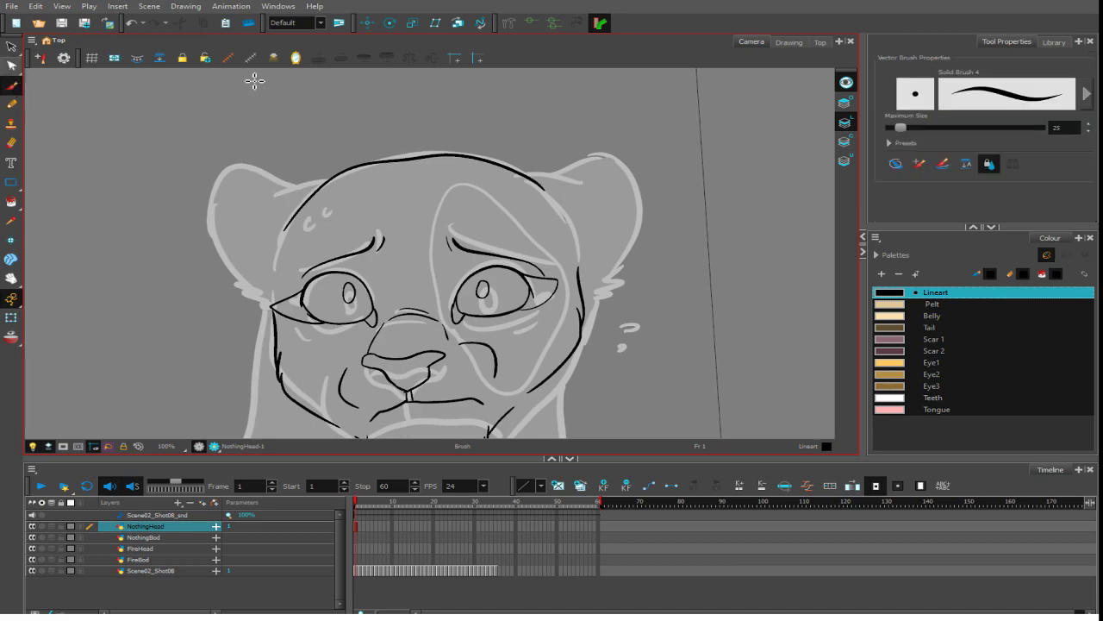
pyautogui.moveTo(407, 240); pyautogui.dragTo(406, 172)
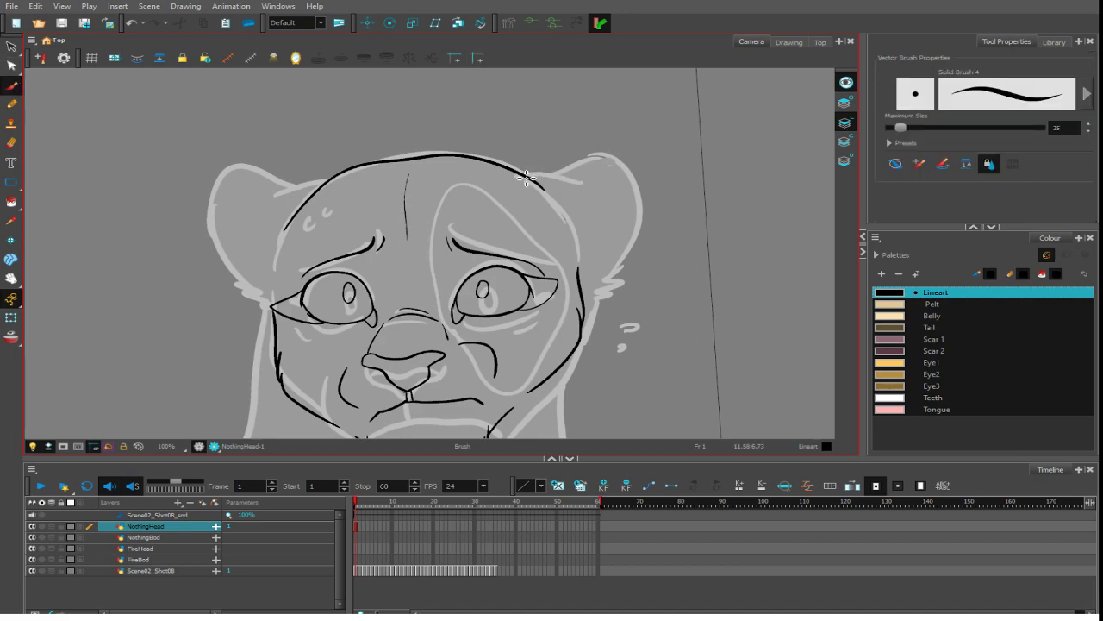
# - Brush the scar-side ear outline with fur tufts at its front base and along its lower back edge
pyautogui.moveTo(527, 176); pyautogui.dragTo(588, 188)
pyautogui.hotkey('ctrl', 'z')
pyautogui.moveTo(762, 251)
pyautogui.mouseDown()
pyautogui.moveTo(679, 147)
pyautogui.moveTo(605, 94)
pyautogui.mouseUp()
pyautogui.moveTo(614, 117); pyautogui.dragTo(594, 246)
pyautogui.press('2')
pyautogui.press('2')
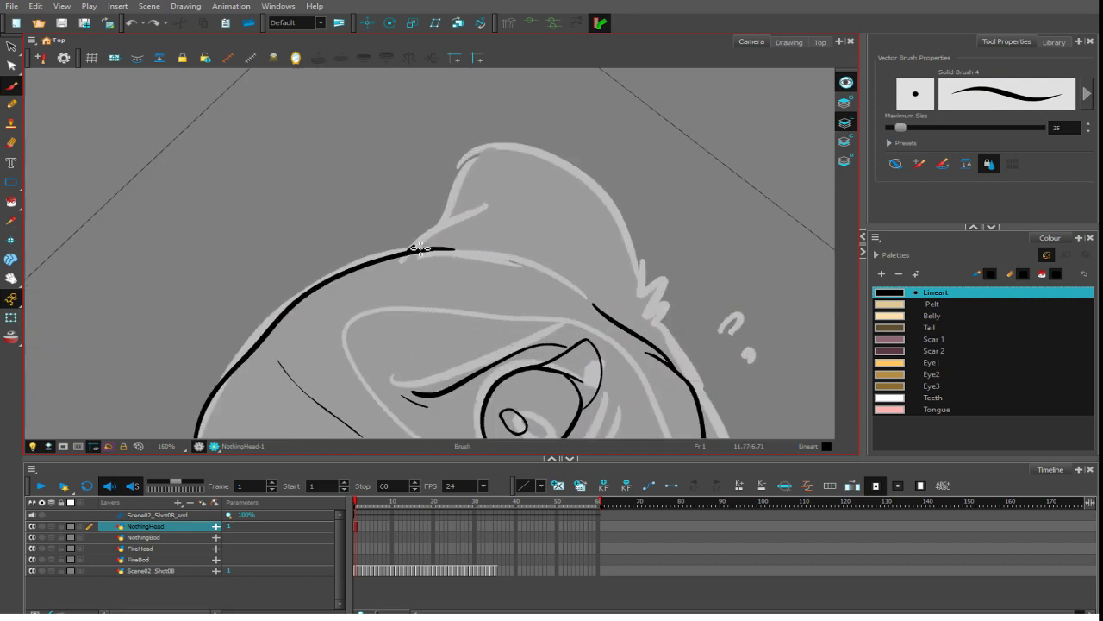
pyautogui.moveTo(410, 250)
pyautogui.mouseDown()
pyautogui.moveTo(457, 210)
pyautogui.moveTo(514, 224)
pyautogui.mouseUp()
pyautogui.hotkey('ctrl', 'z')
pyautogui.hotkey('ctrl', 'z')
pyautogui.moveTo(443, 231)
pyautogui.mouseDown()
pyautogui.moveTo(477, 161)
pyautogui.moveTo(528, 151)
pyautogui.moveTo(590, 176)
pyautogui.moveTo(635, 219)
pyautogui.moveTo(638, 276)
pyautogui.moveTo(658, 298)
pyautogui.moveTo(645, 349)
pyautogui.mouseUp()
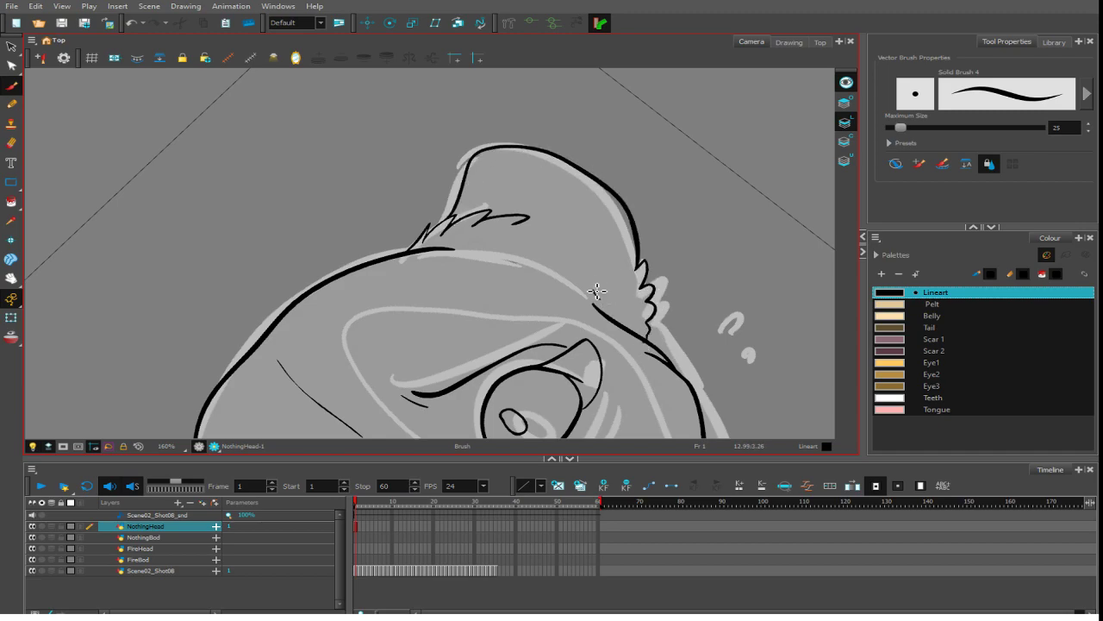
# - Brush the inner fur lines of the scar-side ear
pyautogui.moveTo(597, 292); pyautogui.dragTo(595, 216)
pyautogui.moveTo(485, 209)
pyautogui.mouseDown()
pyautogui.moveTo(495, 183)
pyautogui.moveTo(564, 170)
pyautogui.moveTo(550, 194)
pyautogui.mouseUp()
pyautogui.hotkey('ctrl', 'z')
# - Brush the unscarred-side ear outline with fur tufts at its front base and scalloped fur where it meets the cheek
pyautogui.moveTo(556, 309); pyautogui.dragTo(592, 249)
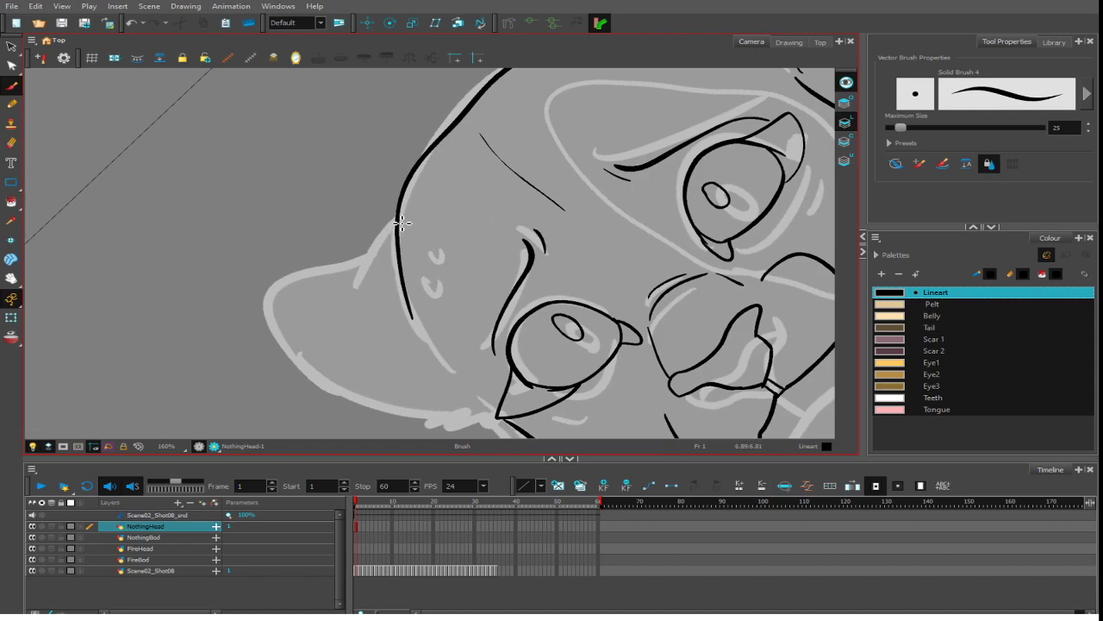
pyautogui.moveTo(396, 215)
pyautogui.mouseDown()
pyautogui.moveTo(361, 269)
pyautogui.moveTo(353, 313)
pyautogui.mouseUp()
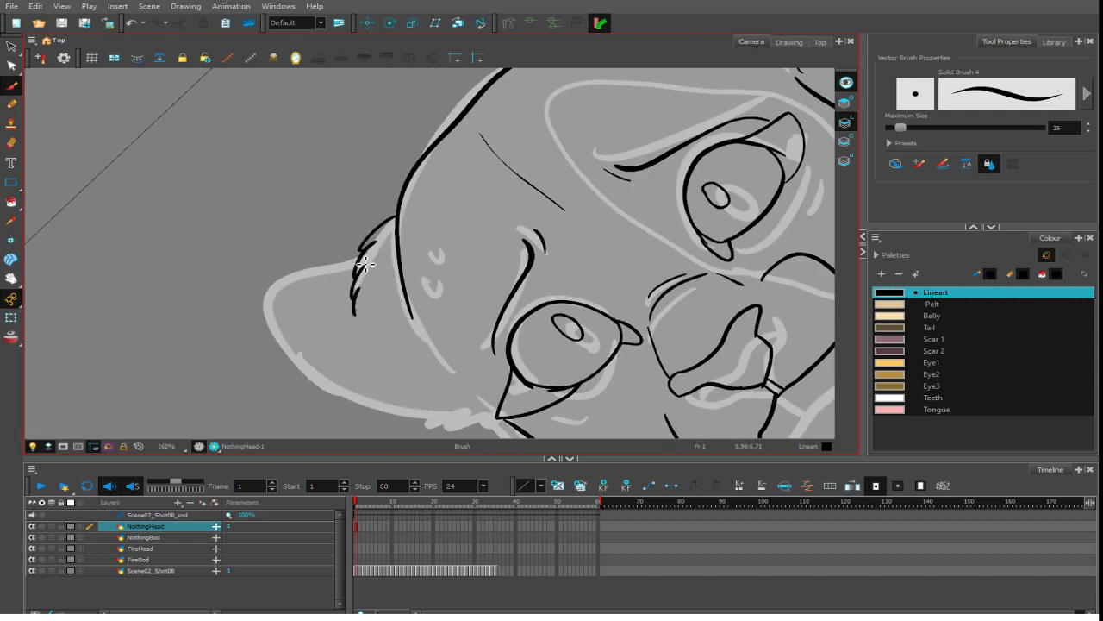
pyautogui.moveTo(358, 266)
pyautogui.mouseDown()
pyautogui.moveTo(301, 322)
pyautogui.moveTo(371, 407)
pyautogui.moveTo(429, 413)
pyautogui.mouseUp()
pyautogui.hotkey('ctrl', 'z')
pyautogui.moveTo(355, 269)
pyautogui.mouseDown()
pyautogui.moveTo(280, 323)
pyautogui.moveTo(310, 374)
pyautogui.moveTo(362, 409)
pyautogui.moveTo(498, 409)
pyautogui.moveTo(435, 402)
pyautogui.moveTo(397, 360)
pyautogui.moveTo(380, 371)
pyautogui.moveTo(470, 376)
pyautogui.mouseUp()
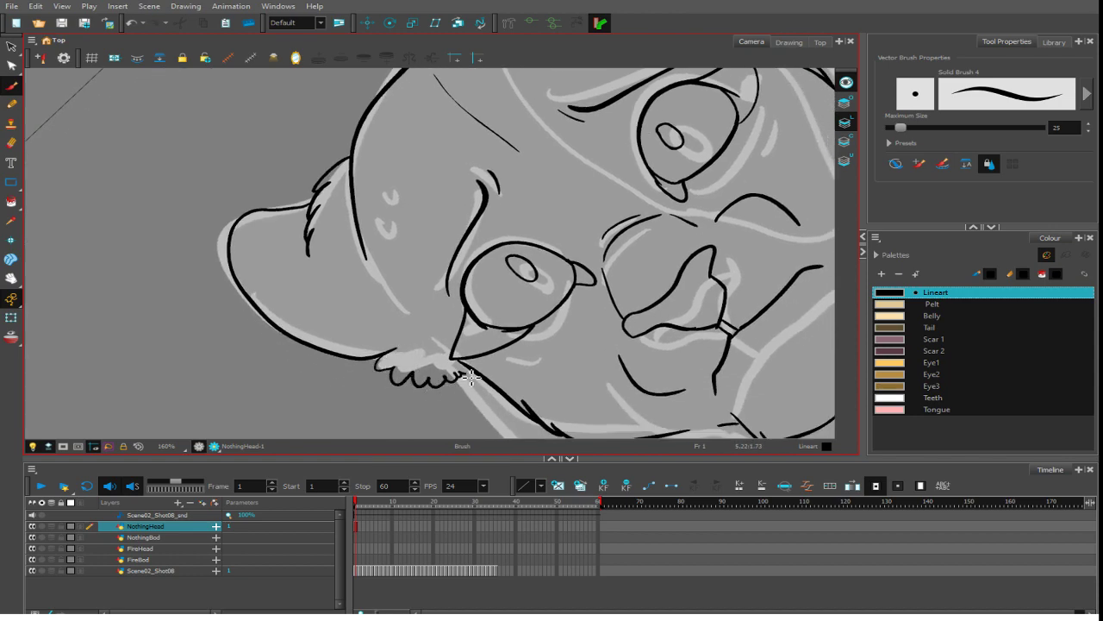
# - Brush the inner fur lines of the unscarred-side ear and extend the cheek line up past the eye corner
pyautogui.moveTo(405, 326)
pyautogui.mouseDown()
pyautogui.moveTo(379, 303)
pyautogui.moveTo(274, 274)
pyautogui.mouseUp()
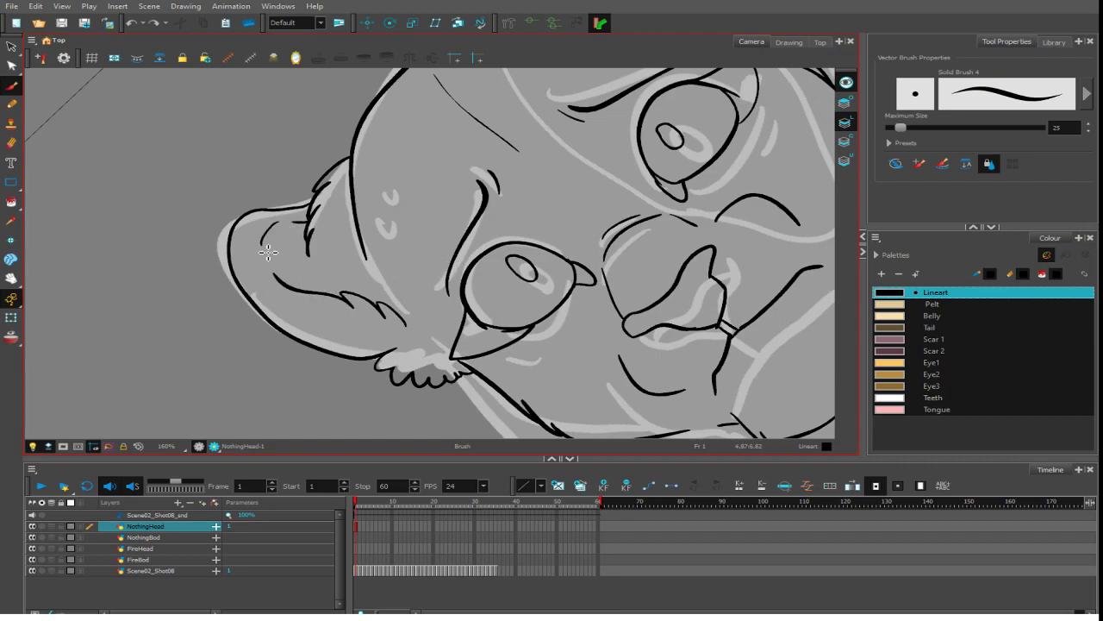
pyautogui.press('1')
pyautogui.press('1')
pyautogui.keyDown('ctrl'); pyautogui.keyDown('alt'); pyautogui.moveTo(607, 232); pyautogui.dragTo(607, 276); pyautogui.keyUp('alt'); pyautogui.keyUp('ctrl')
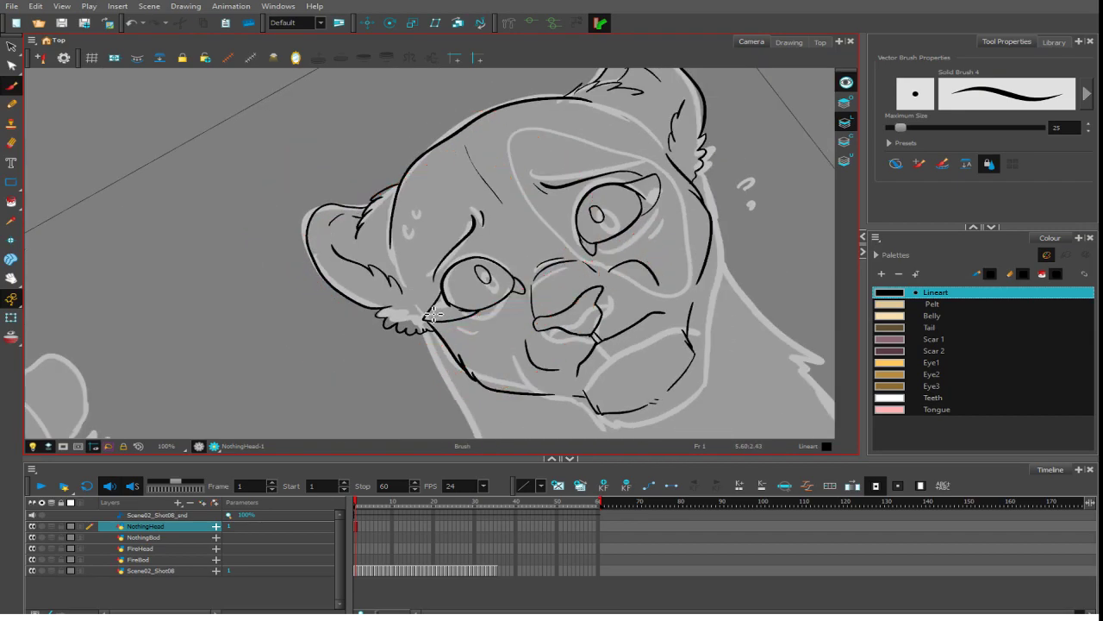
pyautogui.moveTo(432, 325); pyautogui.dragTo(415, 302)
pyautogui.moveTo(618, 224)
pyautogui.mouseDown()
pyautogui.moveTo(661, 173)
pyautogui.moveTo(684, 200)
pyautogui.mouseUp()
# - Set the brush's maximum size to 35.2, enable Draw Behind and brush the closed scar outline around the eye
pyautogui.press('1')
pyautogui.moveTo(768, 271)
pyautogui.keyDown('ctrl'); pyautogui.keyDown('alt'); pyautogui.mouseDown()
pyautogui.moveTo(710, 313)
pyautogui.moveTo(716, 267)
pyautogui.moveTo(667, 285)
pyautogui.mouseUp(); pyautogui.keyUp('alt'); pyautogui.keyUp('ctrl')
pyautogui.press('1')
pyautogui.press('1')
pyautogui.press('1')
pyautogui.press('1')
pyautogui.press('1')
pyautogui.press('2')
pyautogui.press('2')
pyautogui.press('2')
pyautogui.press('2')
pyautogui.press('2')
pyautogui.press('2')
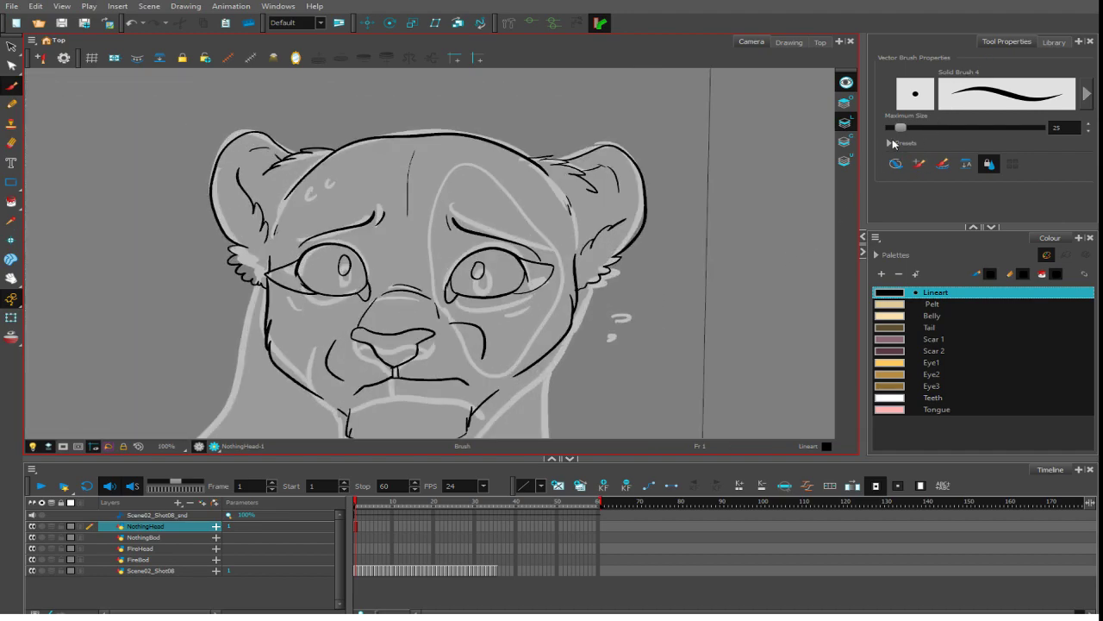
pyautogui.moveTo(901, 128); pyautogui.dragTo(905, 127)
pyautogui.click(895, 165)
pyautogui.keyDown('ctrl'); pyautogui.keyDown('alt'); pyautogui.moveTo(722, 298); pyautogui.dragTo(690, 200); pyautogui.keyUp('alt'); pyautogui.keyUp('ctrl')
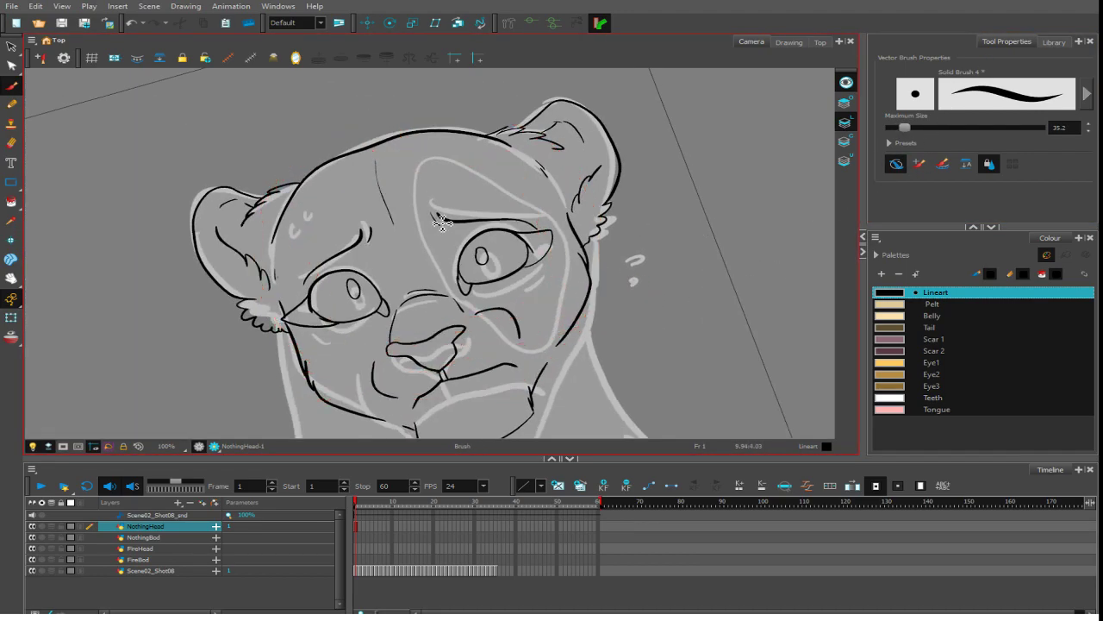
pyautogui.moveTo(423, 231)
pyautogui.mouseDown()
pyautogui.moveTo(514, 200)
pyautogui.moveTo(564, 224)
pyautogui.moveTo(576, 303)
pyautogui.moveTo(545, 358)
pyautogui.moveTo(528, 343)
pyautogui.moveTo(581, 250)
pyautogui.moveTo(514, 263)
pyautogui.mouseUp()
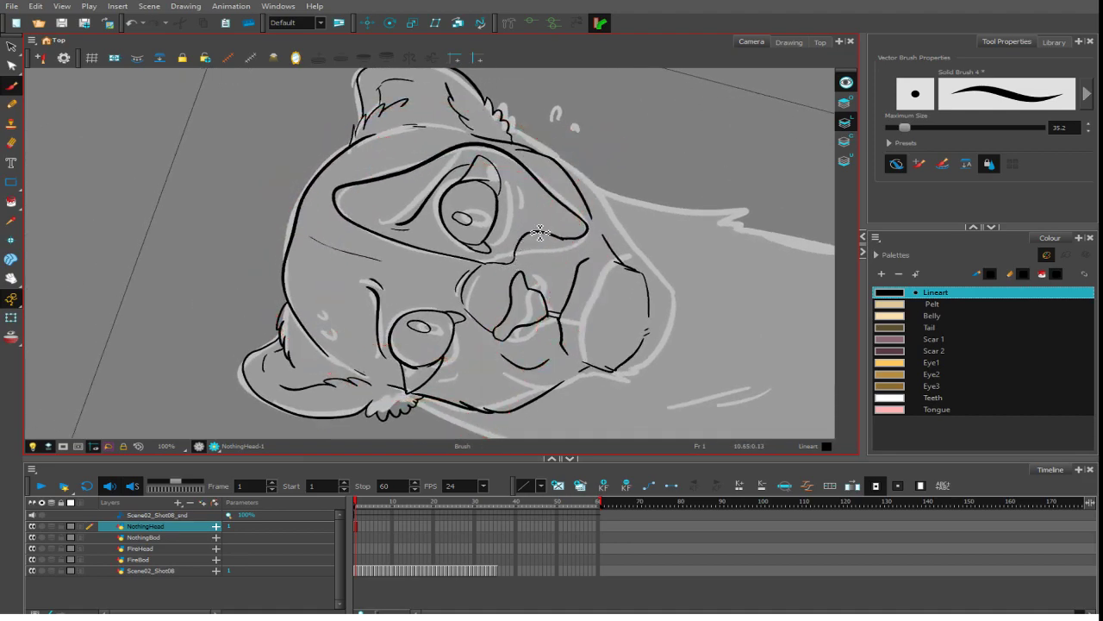
pyautogui.moveTo(598, 164)
pyautogui.mouseDown()
pyautogui.moveTo(601, 272)
pyautogui.moveTo(559, 362)
pyautogui.moveTo(660, 291)
pyautogui.mouseUp()
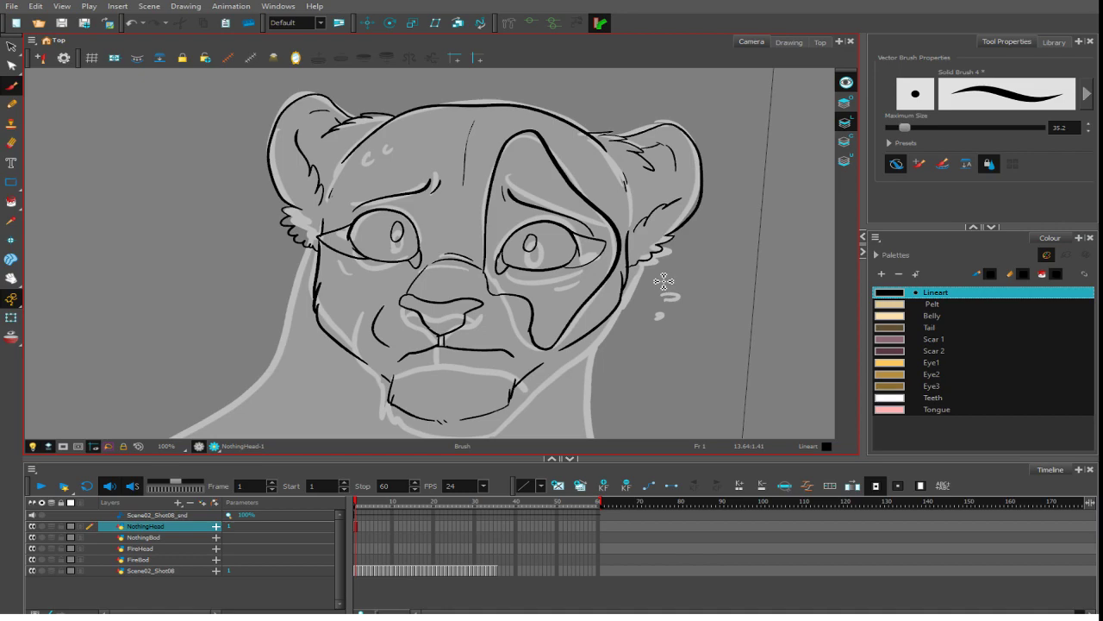
# - Brush the outlines of the inner scar patches above and below the scarred eye in the Scar 2 colour
pyautogui.click(908, 351)
pyautogui.scroll(5, 383, 233)
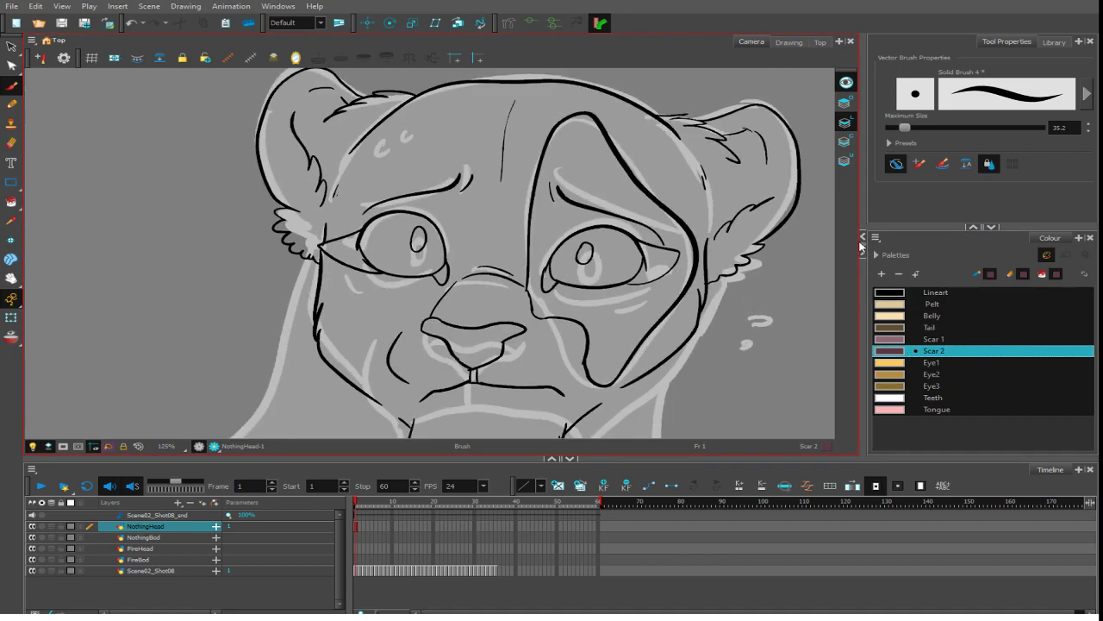
pyautogui.moveTo(636, 153); pyautogui.dragTo(617, 276)
pyautogui.moveTo(829, 219); pyautogui.dragTo(740, 262)
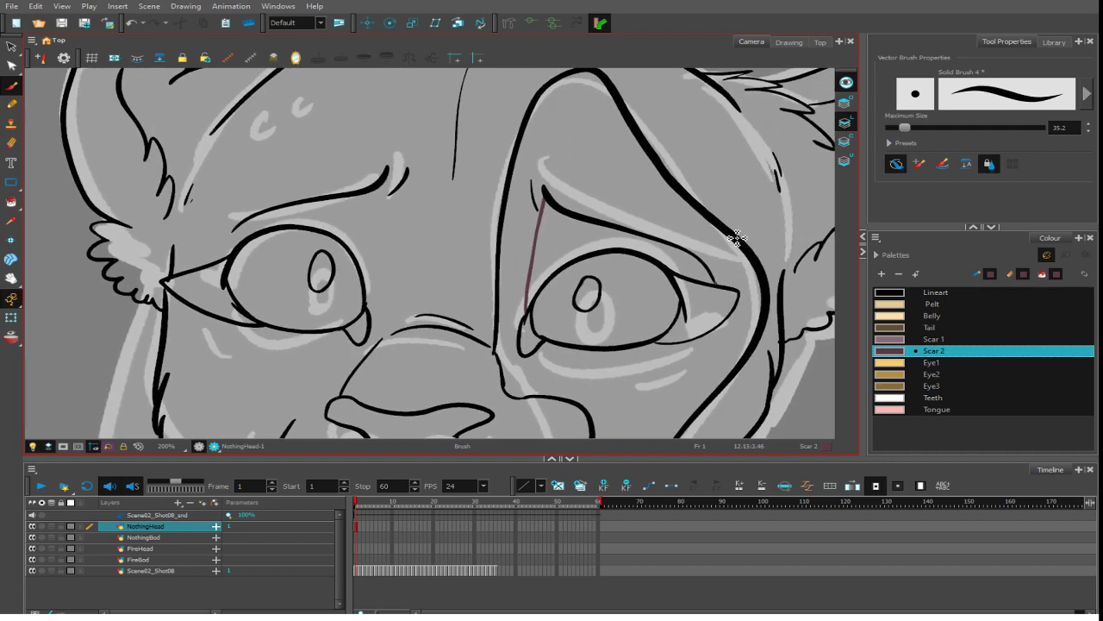
pyautogui.moveTo(571, 135)
pyautogui.mouseDown()
pyautogui.moveTo(547, 210)
pyautogui.moveTo(582, 159)
pyautogui.moveTo(596, 189)
pyautogui.moveTo(594, 267)
pyautogui.moveTo(538, 222)
pyautogui.mouseUp()
pyautogui.moveTo(618, 270)
pyautogui.mouseDown()
pyautogui.moveTo(640, 226)
pyautogui.moveTo(695, 306)
pyautogui.moveTo(616, 274)
pyautogui.mouseUp()
pyautogui.moveTo(626, 323); pyautogui.dragTo(626, 112)
pyautogui.moveTo(529, 236)
pyautogui.mouseDown()
pyautogui.moveTo(627, 226)
pyautogui.moveTo(638, 278)
pyautogui.moveTo(620, 333)
pyautogui.moveTo(606, 324)
pyautogui.moveTo(591, 255)
pyautogui.moveTo(531, 233)
pyautogui.mouseUp()
pyautogui.moveTo(631, 335)
pyautogui.mouseDown()
pyautogui.moveTo(653, 230)
pyautogui.moveTo(691, 214)
pyautogui.moveTo(689, 254)
pyautogui.moveTo(637, 334)
pyautogui.moveTo(662, 272)
pyautogui.moveTo(628, 345)
pyautogui.mouseUp()
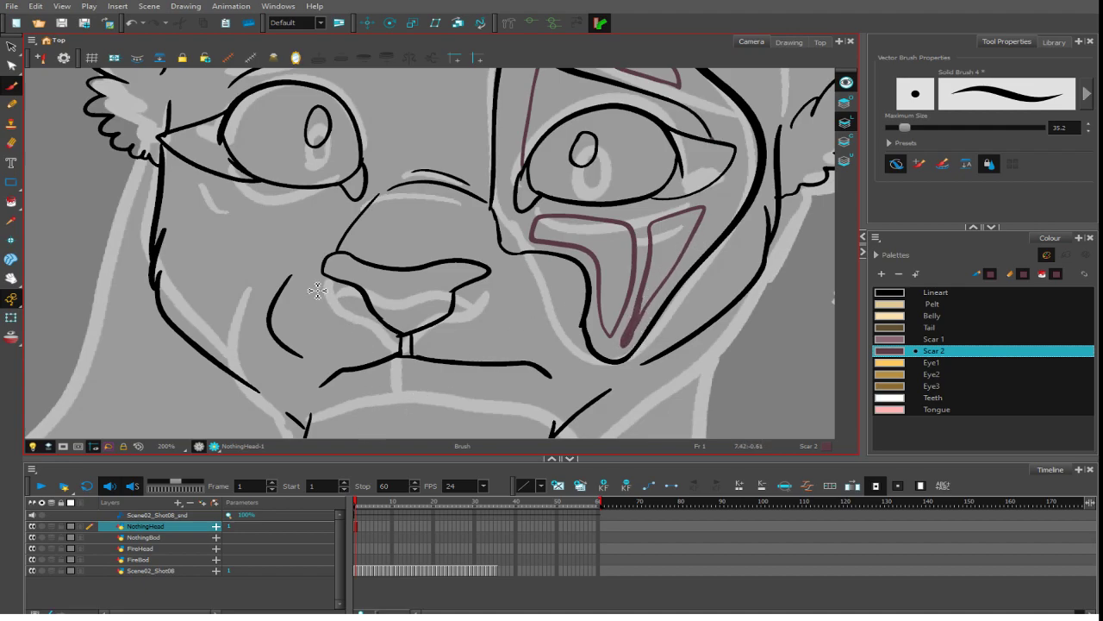
# - Fill the inner scar patches around the eye with Scar 2 using the Paint tool
pyautogui.click(12, 201)
pyautogui.click(617, 242)
pyautogui.click(660, 241)
pyautogui.moveTo(671, 188); pyautogui.dragTo(635, 285)
pyautogui.click(552, 185)
pyautogui.click(537, 130)
pyautogui.click(603, 142)
# - Fill the pupils, the inner and outer corners of both eyes and the nose with the Lineart colour
pyautogui.click(931, 292)
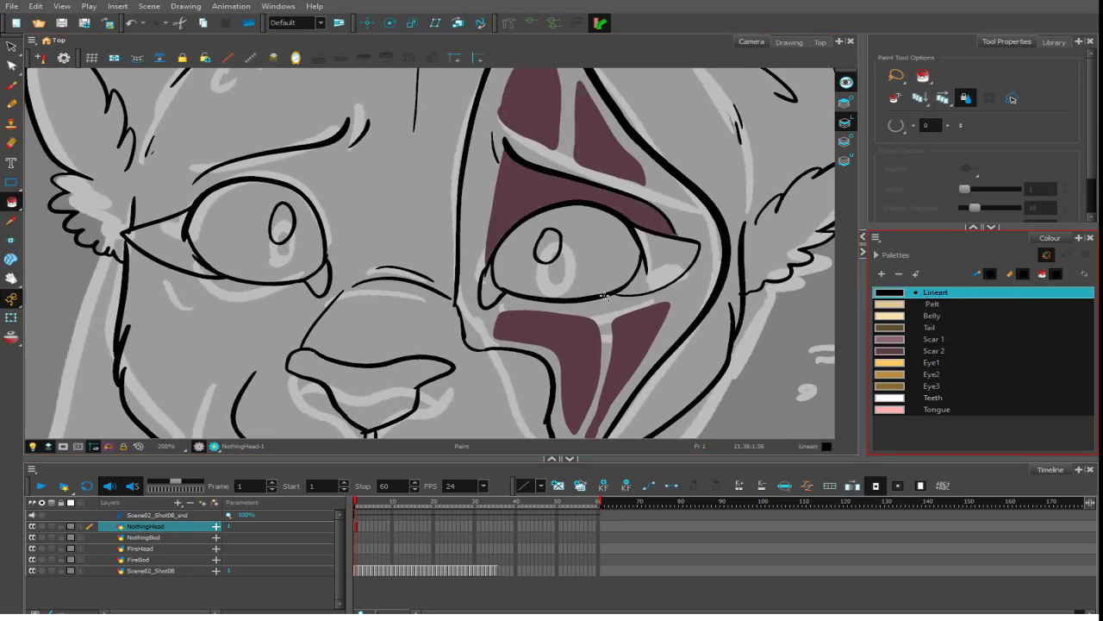
pyautogui.click(484, 292)
pyautogui.click(547, 246)
pyautogui.click(657, 259)
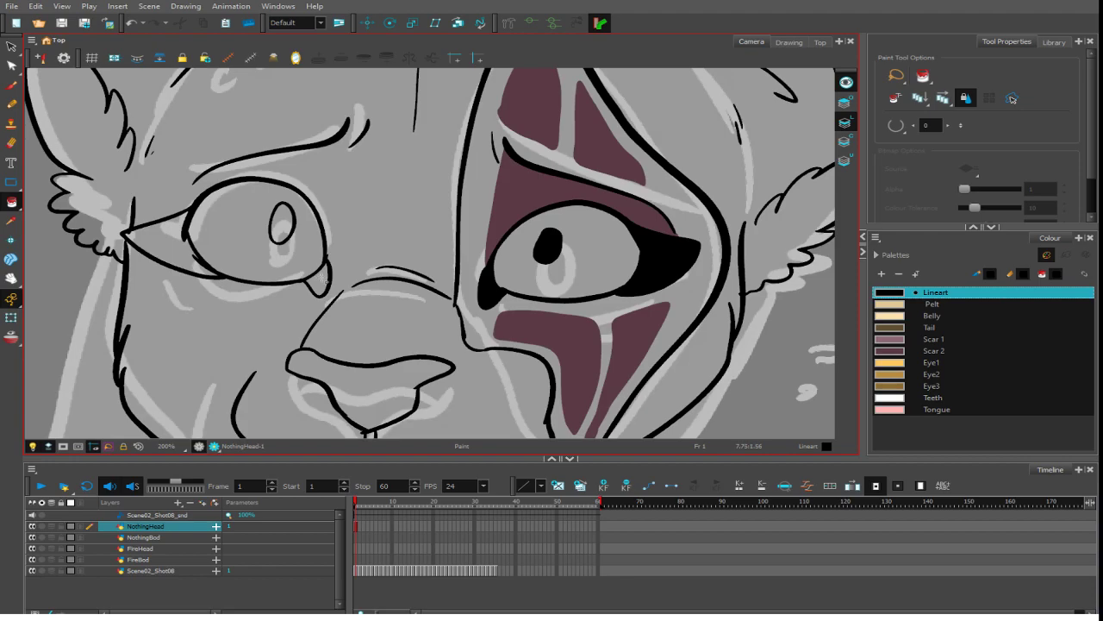
pyautogui.click(322, 279)
pyautogui.click(282, 223)
pyautogui.click(173, 242)
pyautogui.click(376, 365)
# - Switch the NothingHead drawing to its Colour Art level and display the head's strokes
pyautogui.scroll(-2, 399, 333)
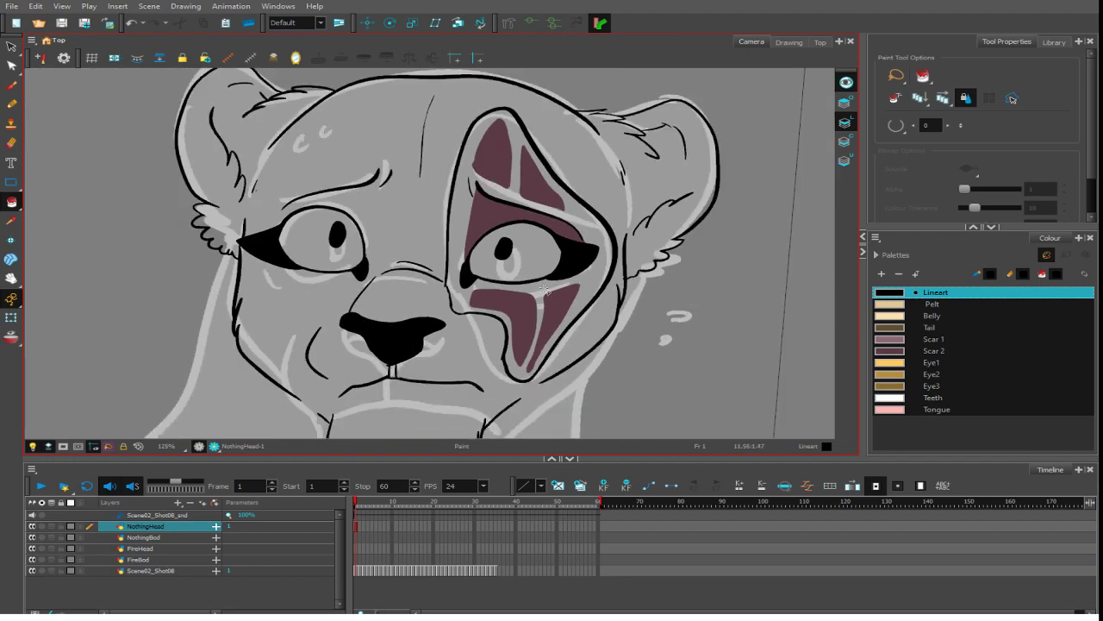
pyautogui.scroll(-2, 608, 275)
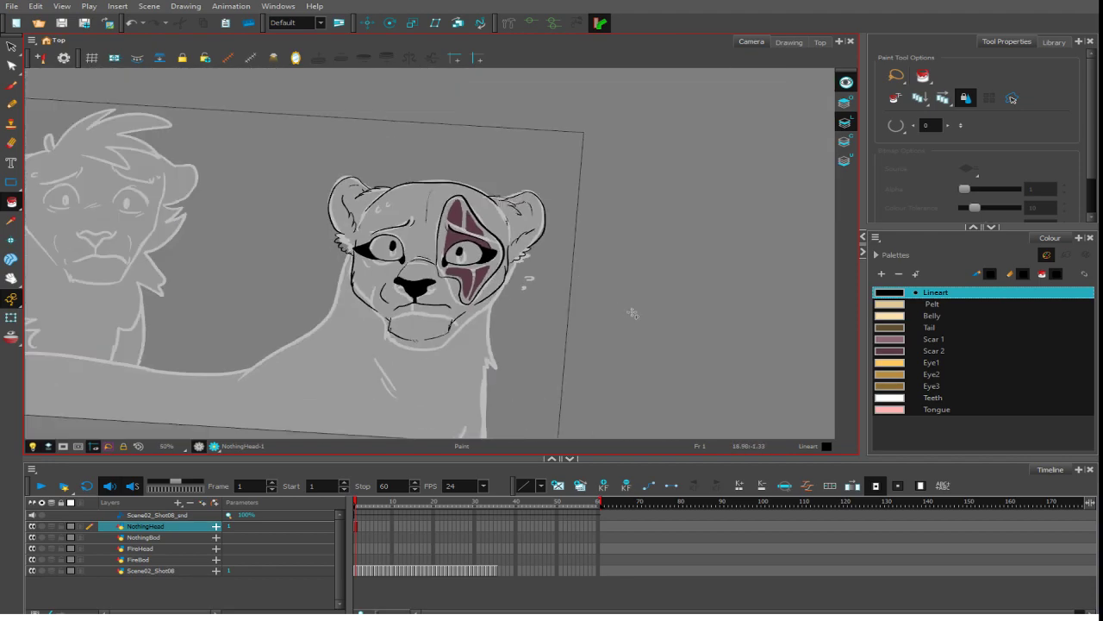
pyautogui.hotkey('ctrl', 'alt')
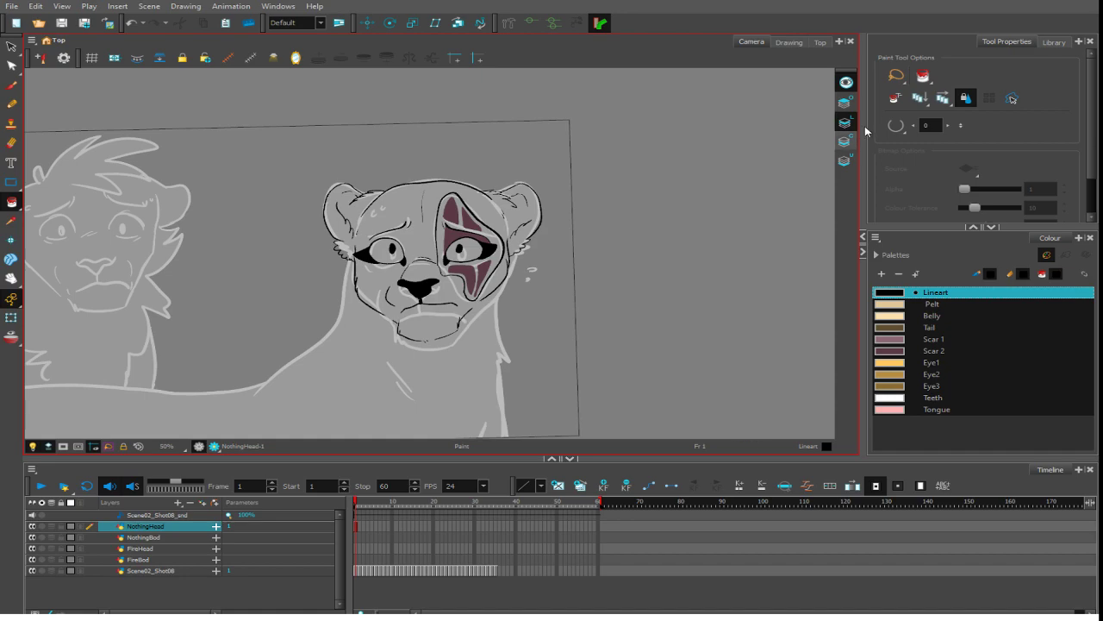
pyautogui.click(845, 141)
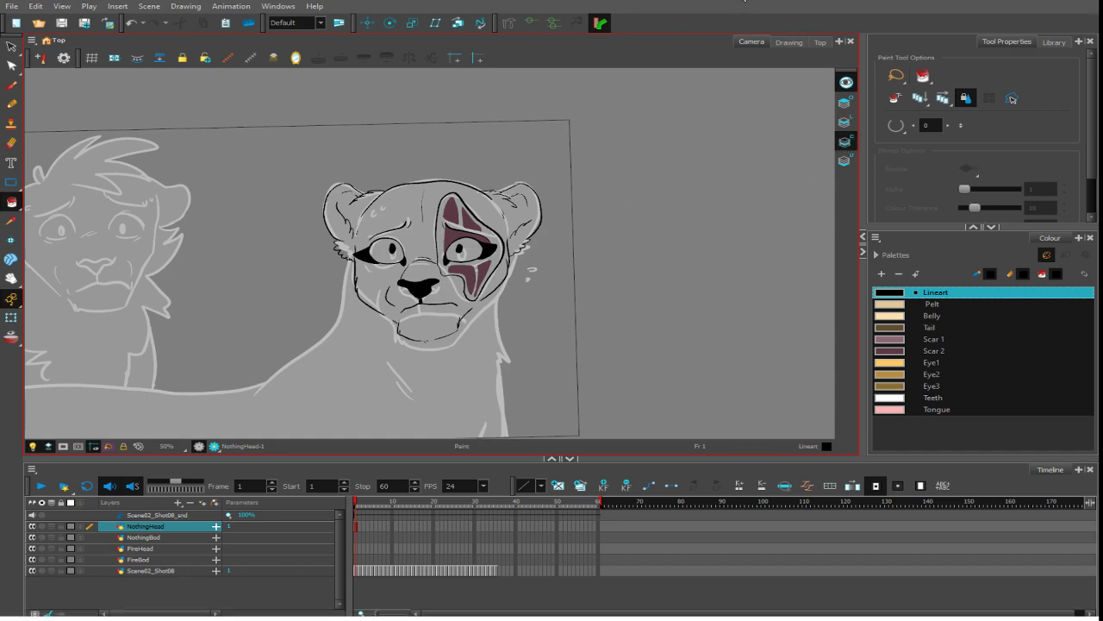
pyautogui.click(138, 59)
pyautogui.press('space')
pyautogui.moveTo(234, 316); pyautogui.dragTo(223, 269)
pyautogui.press('2')
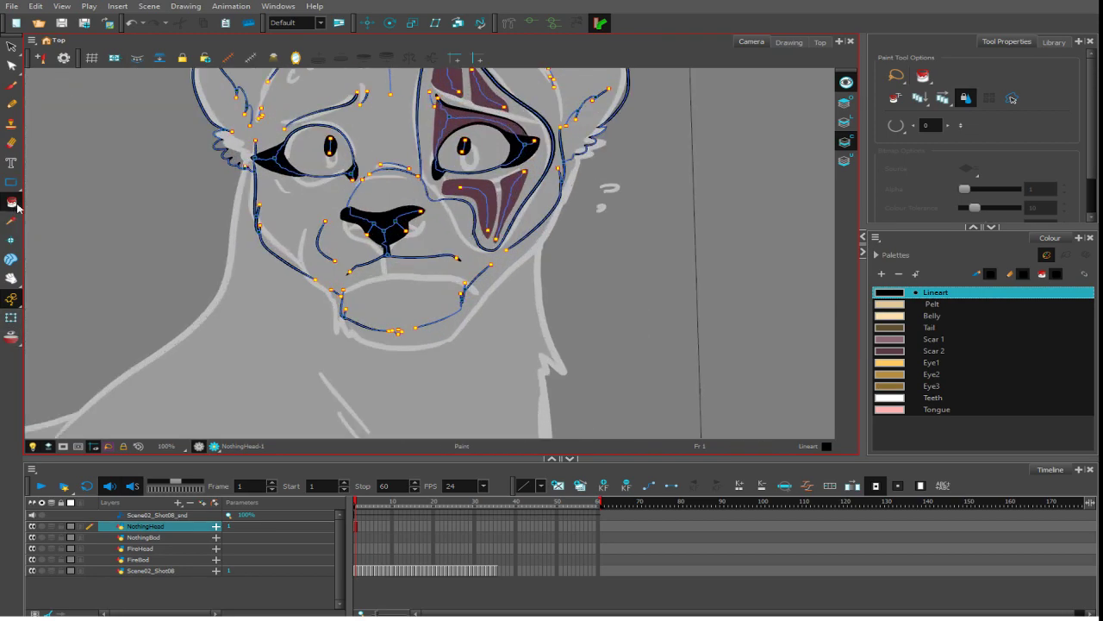
# - Close the gaps in the head outline along the chin, jaw and cheeks with the Close Gap tool
pyautogui.hotkey('alt', 'c')
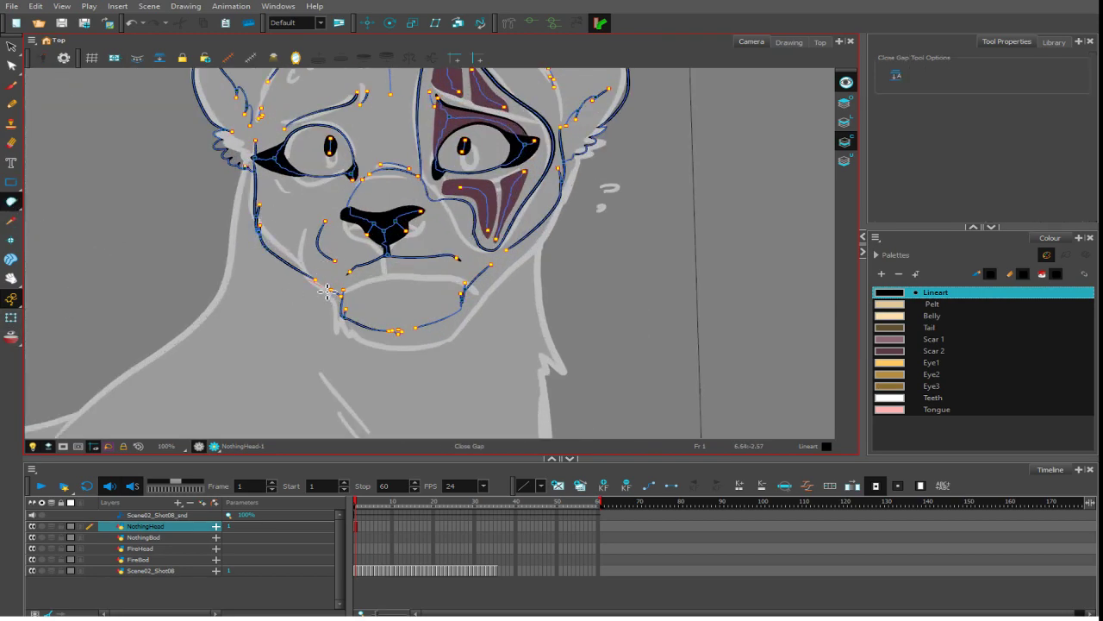
pyautogui.moveTo(402, 346); pyautogui.dragTo(430, 332)
pyautogui.moveTo(513, 278); pyautogui.dragTo(492, 274)
pyautogui.moveTo(566, 227); pyautogui.dragTo(536, 308)
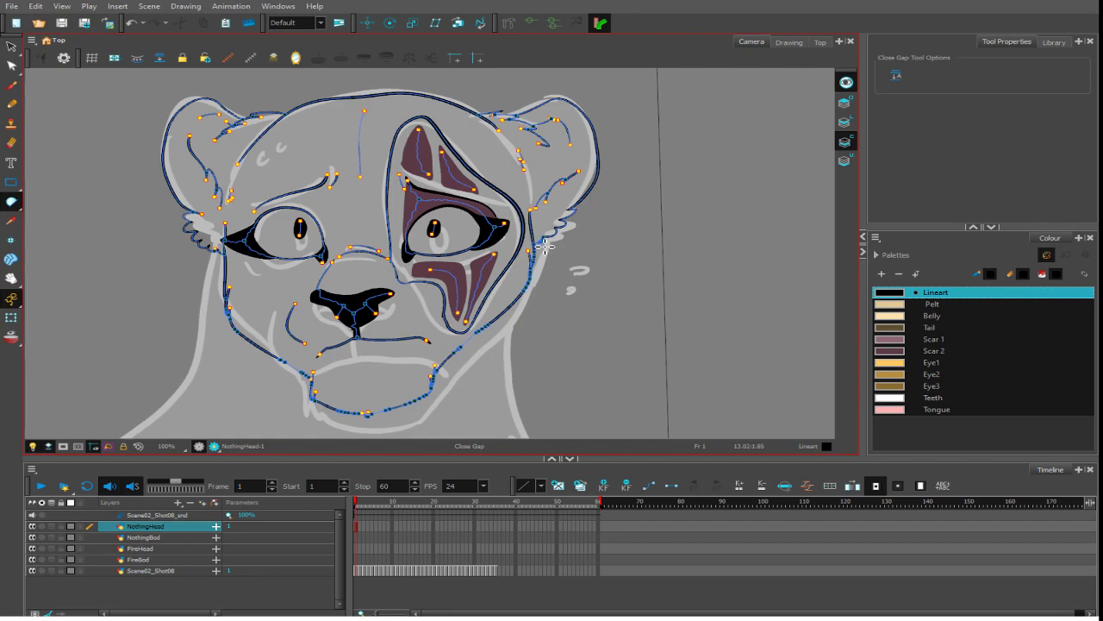
pyautogui.moveTo(231, 285); pyautogui.dragTo(230, 329)
# - Fill the face and both ears with the Pelt colour, leaving the eyes and scar unfilled
pyautogui.click(11, 201)
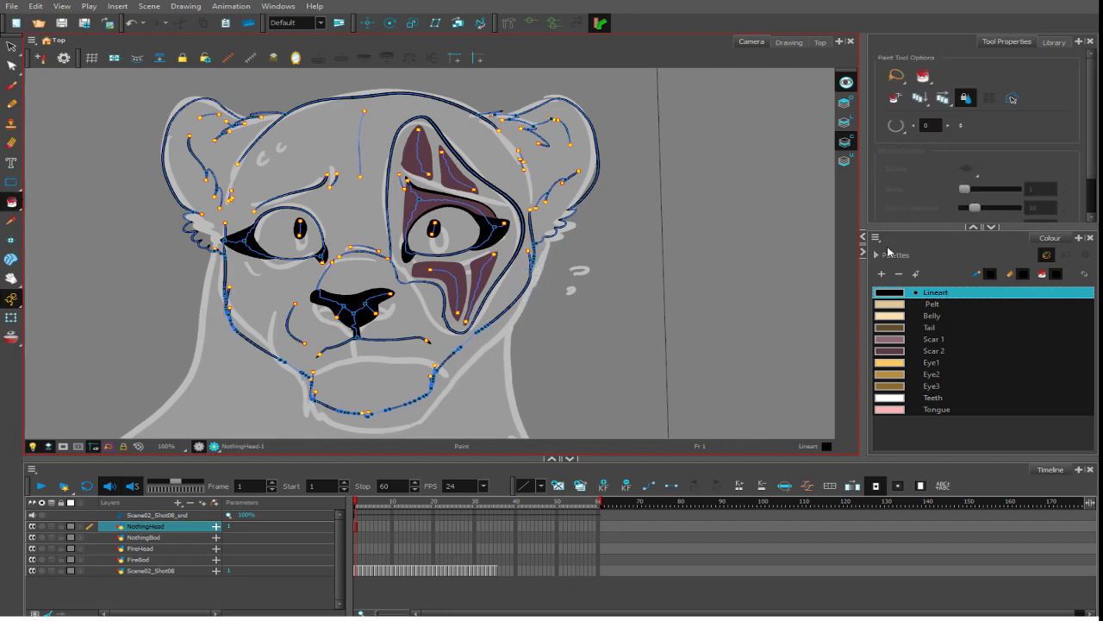
pyautogui.click(905, 304)
pyautogui.click(574, 169)
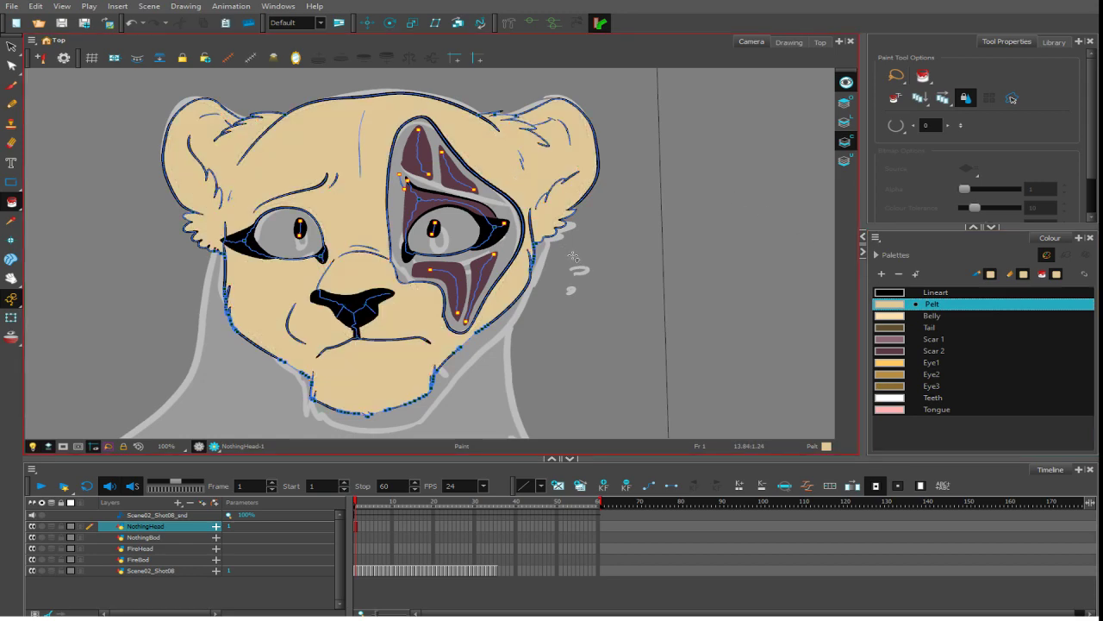
# - Outline the muzzle and chin patch with the Brush in the Belly colour, and fill its interior with the same colour
pyautogui.click(11, 85)
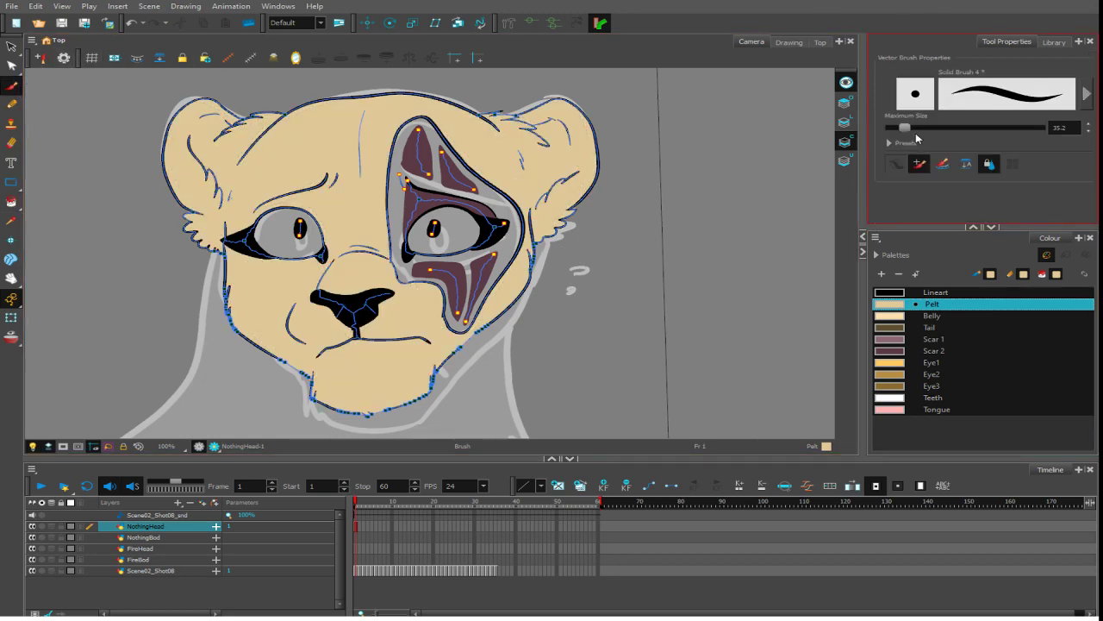
pyautogui.moveTo(903, 128); pyautogui.dragTo(908, 128)
pyautogui.click(891, 316)
pyautogui.moveTo(310, 310); pyautogui.dragTo(317, 302)
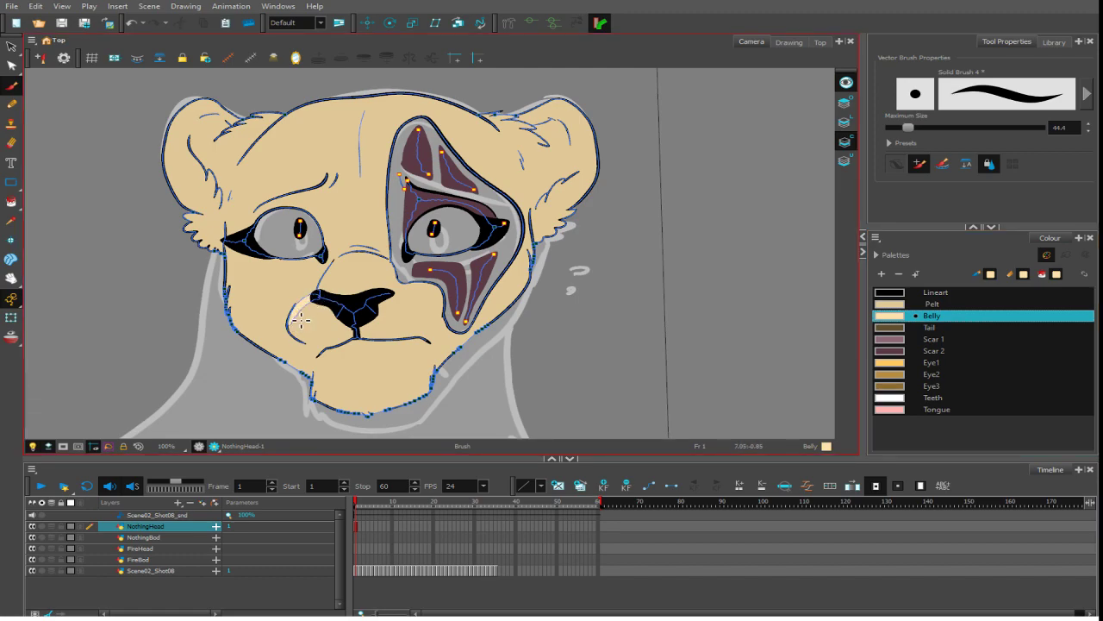
pyautogui.moveTo(295, 331); pyautogui.dragTo(299, 339)
pyautogui.moveTo(323, 352)
pyautogui.mouseDown()
pyautogui.moveTo(321, 395)
pyautogui.moveTo(324, 379)
pyautogui.moveTo(333, 386)
pyautogui.mouseUp()
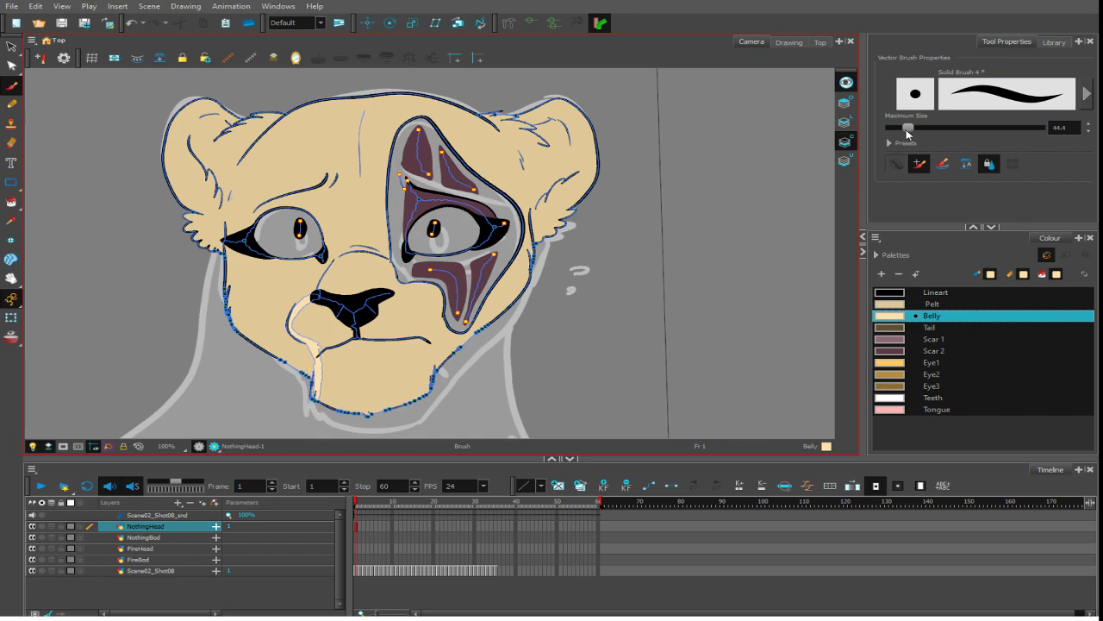
pyautogui.moveTo(908, 127); pyautogui.dragTo(909, 127)
pyautogui.moveTo(324, 362); pyautogui.dragTo(316, 417)
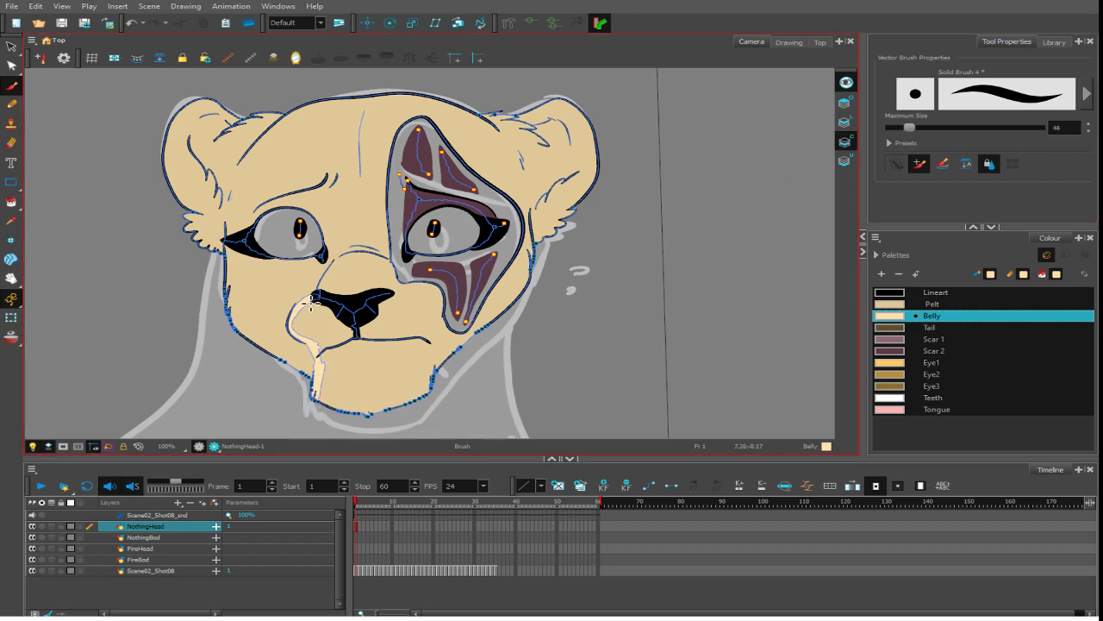
pyautogui.moveTo(405, 291)
pyautogui.mouseDown()
pyautogui.moveTo(431, 283)
pyautogui.moveTo(419, 283)
pyautogui.moveTo(444, 296)
pyautogui.moveTo(429, 399)
pyautogui.moveTo(435, 360)
pyautogui.moveTo(427, 400)
pyautogui.moveTo(321, 402)
pyautogui.mouseUp()
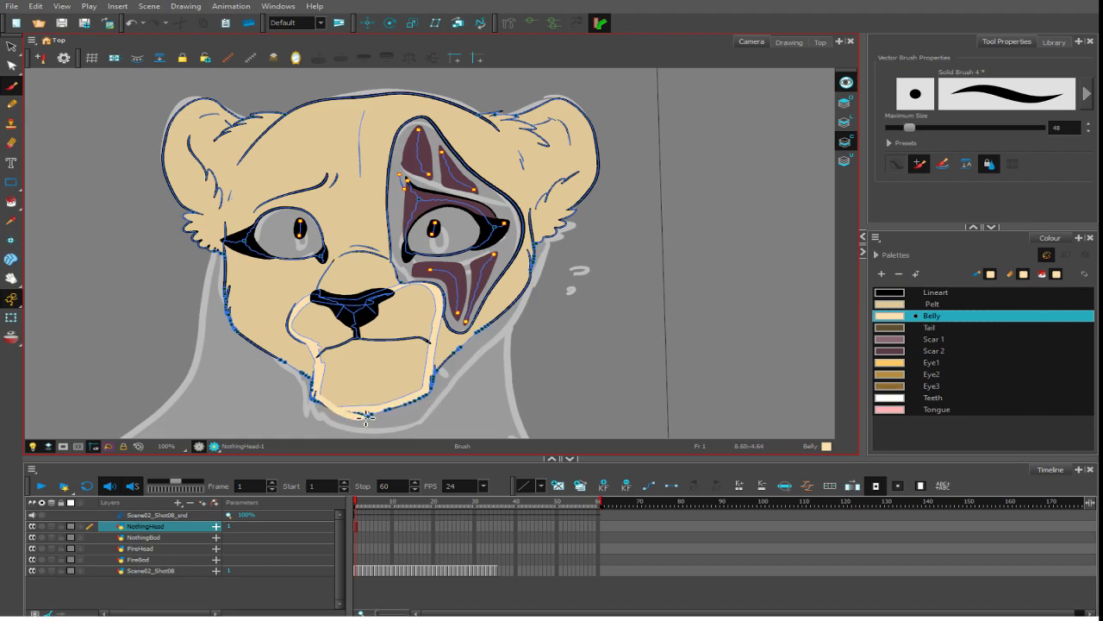
pyautogui.click(11, 202)
pyautogui.click(402, 366)
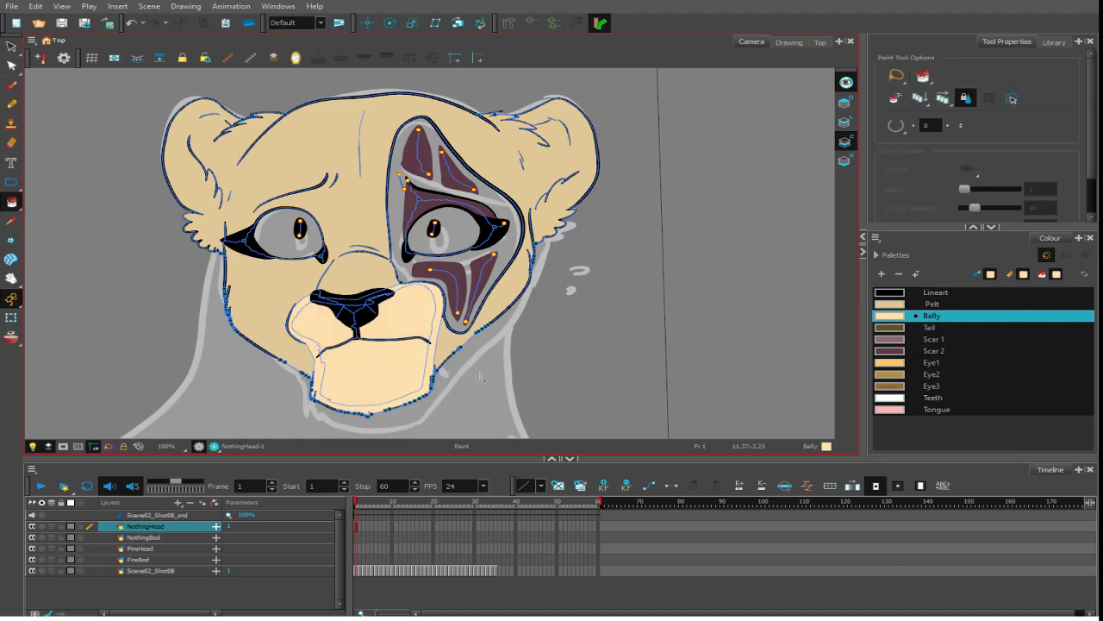
# - Paint Belly-coloured patches above and below the unscarred eye with the Brush
pyautogui.press('1')
pyautogui.press('1')
pyautogui.press('2')
pyautogui.press('2')
pyautogui.moveTo(170, 211); pyautogui.dragTo(313, 247)
pyautogui.press('2')
pyautogui.press('2')
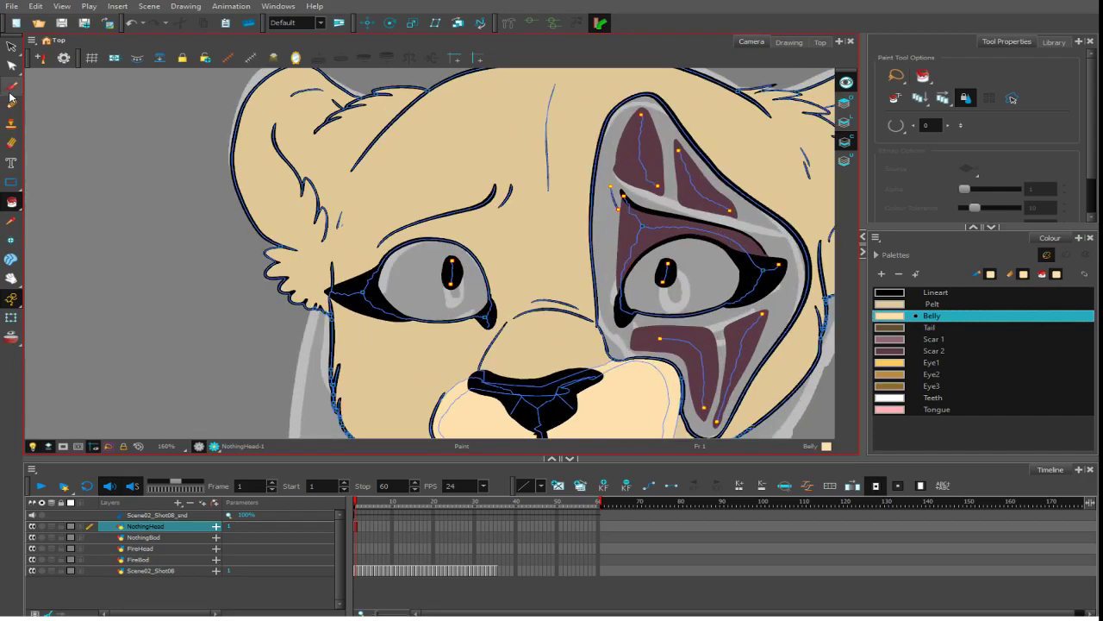
pyautogui.click(11, 86)
pyautogui.moveTo(439, 262); pyautogui.dragTo(459, 325)
pyautogui.moveTo(394, 342)
pyautogui.mouseDown()
pyautogui.moveTo(409, 308)
pyautogui.moveTo(394, 359)
pyautogui.moveTo(413, 312)
pyautogui.moveTo(495, 277)
pyautogui.moveTo(409, 307)
pyautogui.moveTo(516, 272)
pyautogui.moveTo(492, 283)
pyautogui.moveTo(524, 256)
pyautogui.moveTo(503, 282)
pyautogui.moveTo(504, 298)
pyautogui.moveTo(517, 266)
pyautogui.moveTo(507, 360)
pyautogui.moveTo(499, 289)
pyautogui.moveTo(477, 314)
pyautogui.moveTo(488, 285)
pyautogui.moveTo(414, 312)
pyautogui.mouseUp()
pyautogui.moveTo(625, 338); pyautogui.dragTo(594, 127)
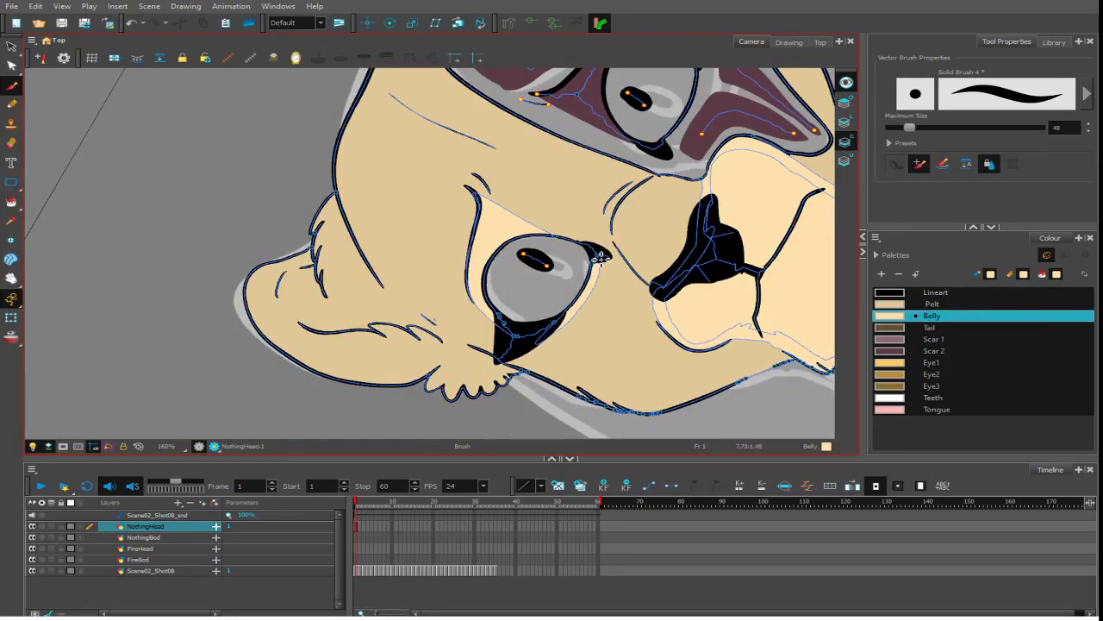
pyautogui.moveTo(549, 329); pyautogui.dragTo(585, 377)
pyautogui.moveTo(679, 347); pyautogui.dragTo(690, 235)
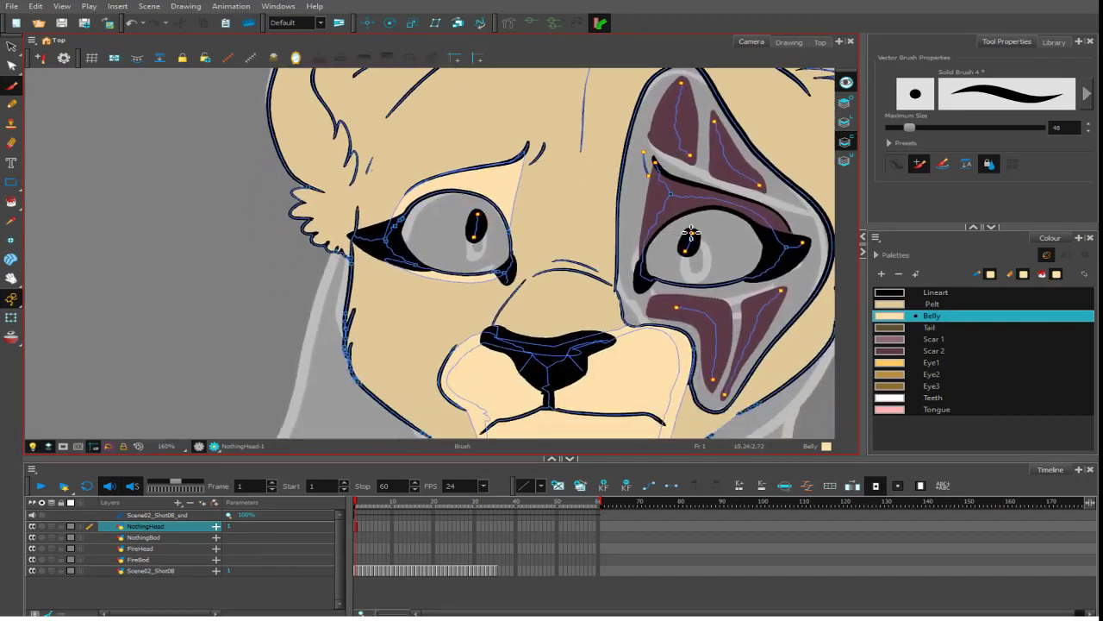
# - Fill the unpainted area of the scar around the dark patches with the Scar 1 colour
pyautogui.press('1')
pyautogui.press('1')
pyautogui.press('1')
pyautogui.press('2')
pyautogui.moveTo(671, 309)
pyautogui.mouseDown()
pyautogui.moveTo(605, 330)
pyautogui.moveTo(633, 354)
pyautogui.mouseUp()
pyautogui.click(11, 201)
pyautogui.click(926, 341)
pyautogui.click(523, 239)
# - Paint Eye1 rings around both pupils and Eye1 shapes along the lower irises, using the Brush in Draw Behind mode
pyautogui.press('2')
pyautogui.press('2')
pyautogui.click(11, 85)
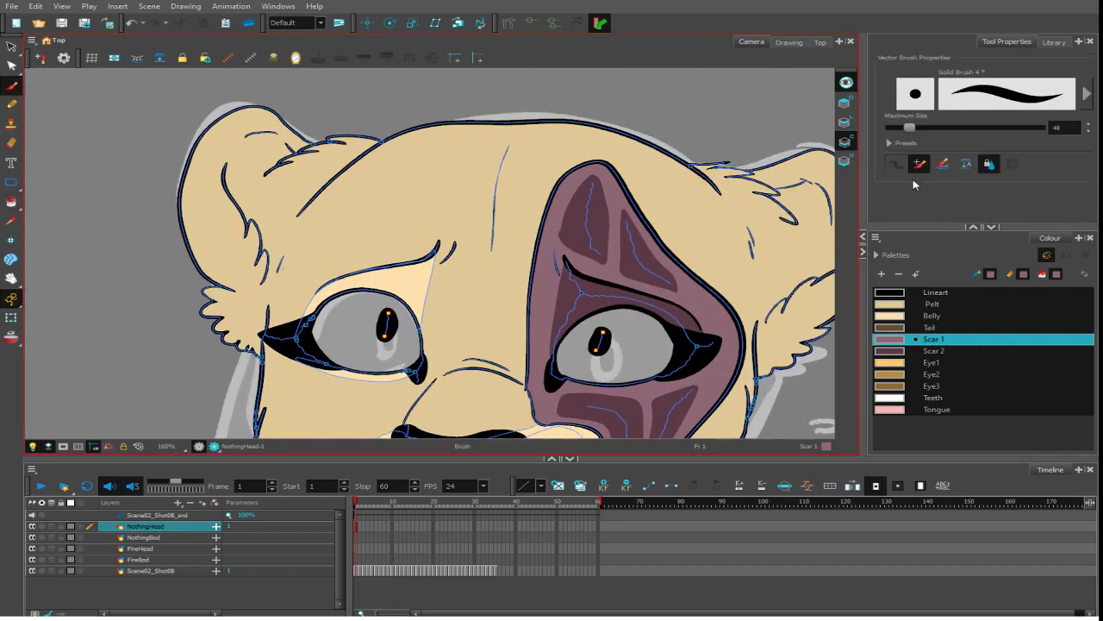
pyautogui.click(896, 164)
pyautogui.click(899, 365)
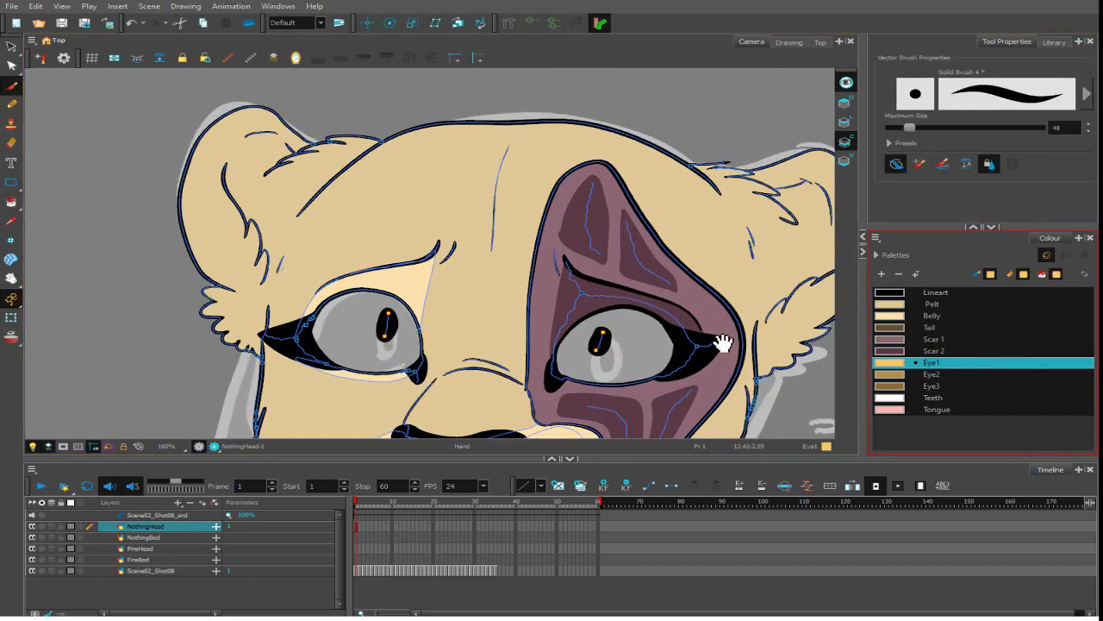
pyautogui.moveTo(724, 342); pyautogui.dragTo(714, 294)
pyautogui.moveTo(592, 281)
pyautogui.mouseDown()
pyautogui.moveTo(583, 311)
pyautogui.moveTo(593, 283)
pyautogui.mouseUp()
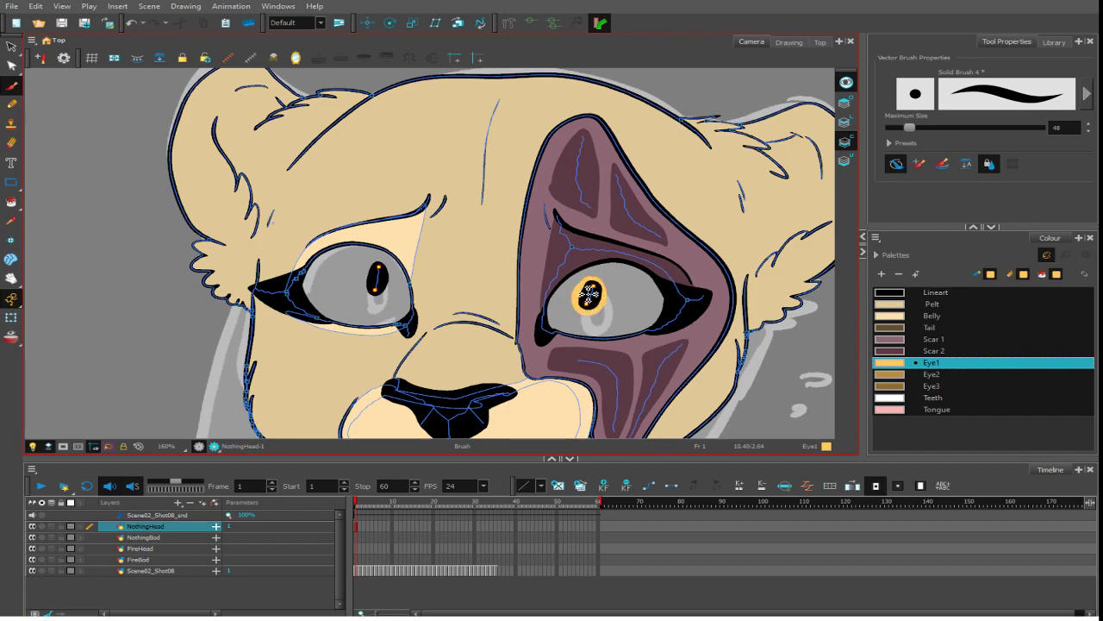
pyautogui.moveTo(385, 267)
pyautogui.mouseDown()
pyautogui.moveTo(374, 293)
pyautogui.moveTo(390, 291)
pyautogui.moveTo(378, 268)
pyautogui.moveTo(374, 295)
pyautogui.moveTo(394, 279)
pyautogui.moveTo(395, 311)
pyautogui.moveTo(364, 311)
pyautogui.moveTo(336, 287)
pyautogui.moveTo(318, 310)
pyautogui.mouseUp()
pyautogui.hotkey('ctrl', 'z')
pyautogui.moveTo(397, 311)
pyautogui.mouseDown()
pyautogui.moveTo(378, 319)
pyautogui.moveTo(317, 280)
pyautogui.moveTo(310, 301)
pyautogui.moveTo(325, 289)
pyautogui.moveTo(336, 319)
pyautogui.moveTo(361, 329)
pyautogui.moveTo(396, 320)
pyautogui.mouseUp()
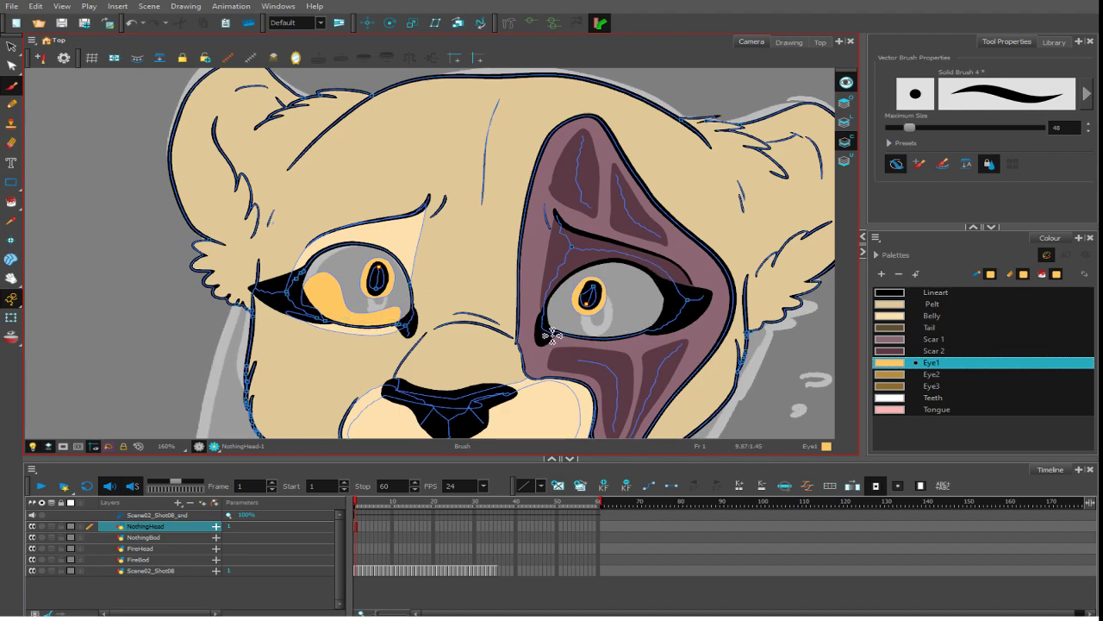
pyautogui.moveTo(550, 321)
pyautogui.mouseDown()
pyautogui.moveTo(592, 330)
pyautogui.moveTo(658, 306)
pyautogui.moveTo(657, 324)
pyautogui.moveTo(641, 310)
pyautogui.moveTo(625, 343)
pyautogui.moveTo(619, 330)
pyautogui.moveTo(552, 331)
pyautogui.mouseUp()
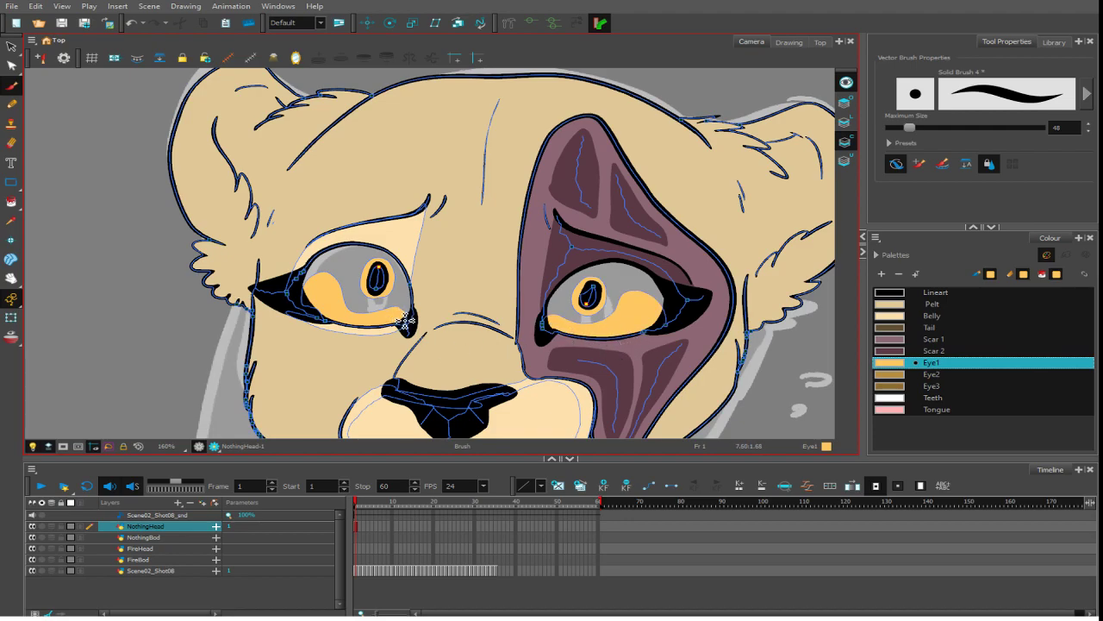
# - Fill the remaining iris area of both eyes with the Eye3 colour
pyautogui.press('1')
pyautogui.press('1')
pyautogui.press('1')
pyautogui.press('2')
pyautogui.press('2')
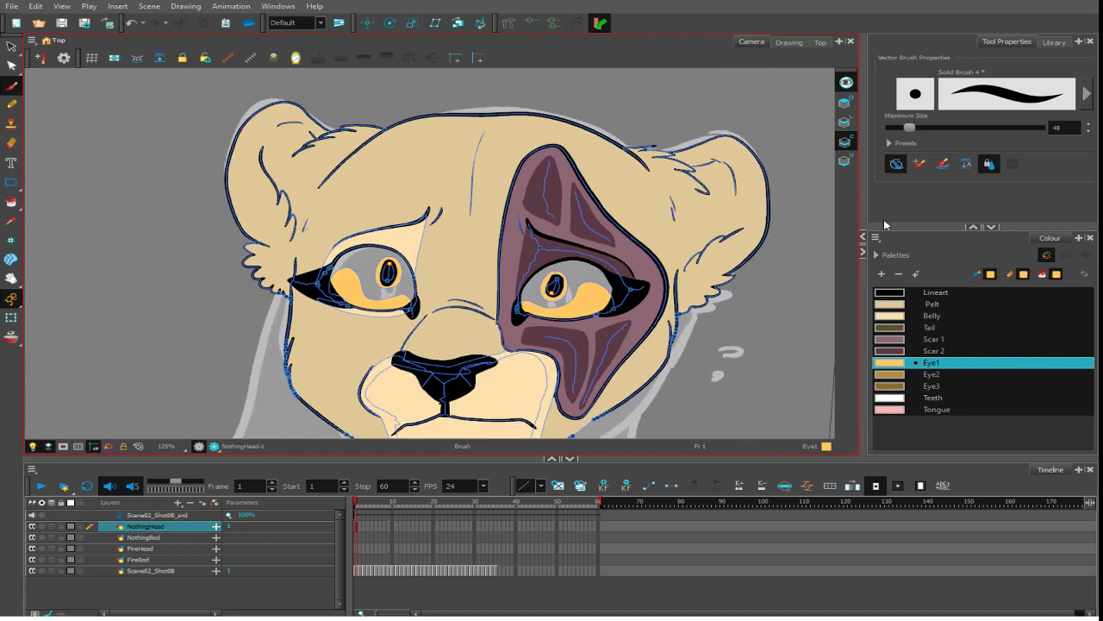
pyautogui.click(11, 201)
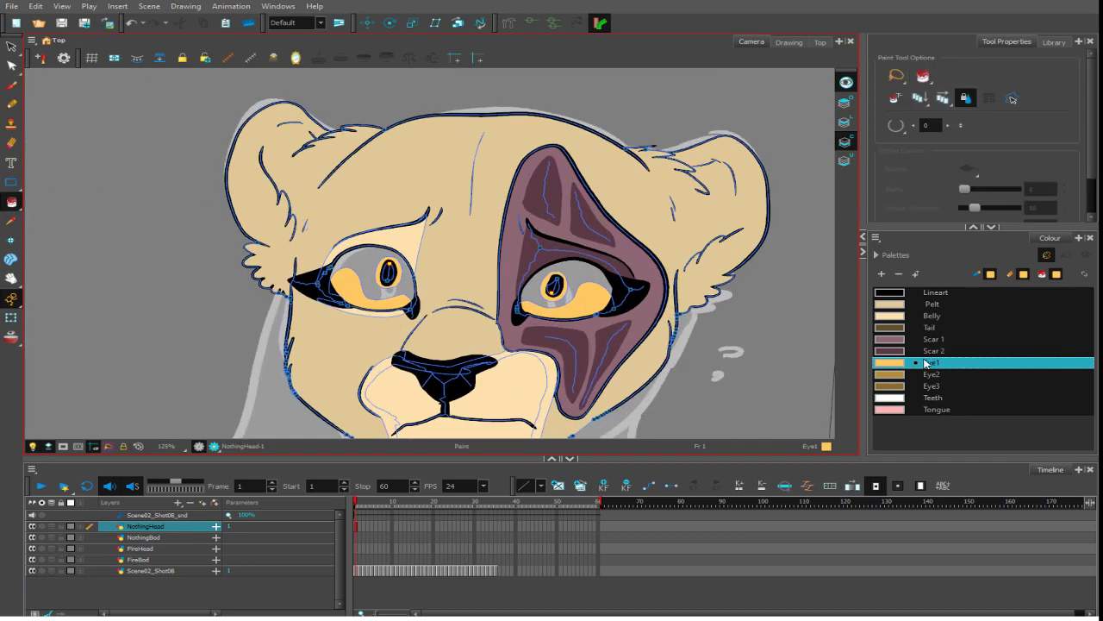
pyautogui.click(931, 386)
pyautogui.click(579, 264)
pyautogui.click(402, 286)
# - Switch the NothingHead drawing to its Overlay Art level for brush work over the eyes
pyautogui.press('1')
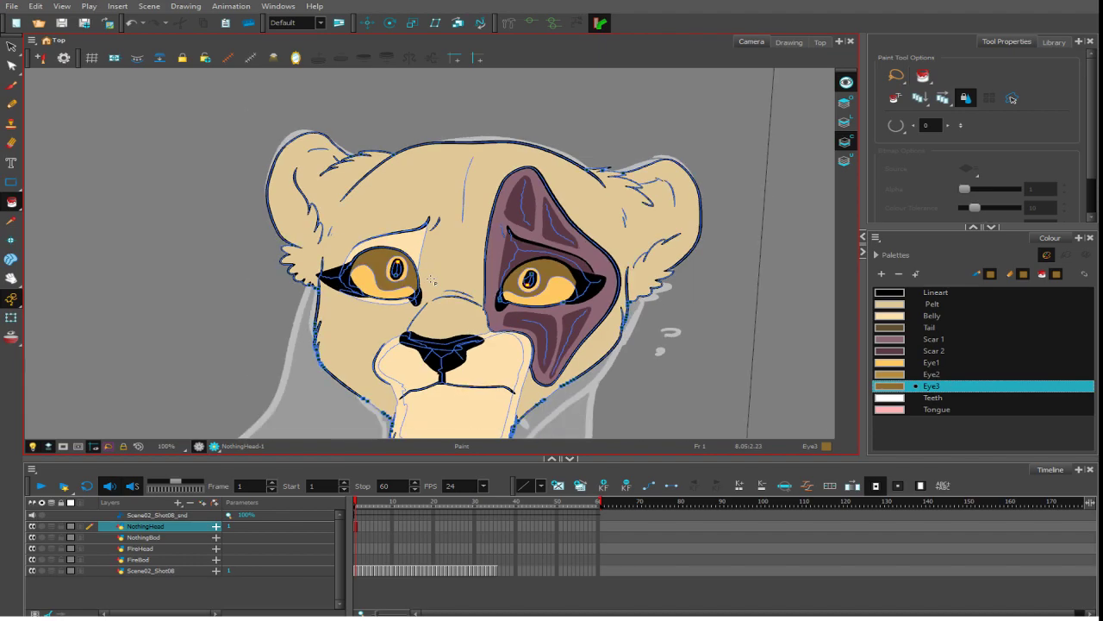
pyautogui.press('1')
pyautogui.press('2')
pyautogui.press('2')
pyautogui.press('2')
pyautogui.press('2')
pyautogui.press('2')
pyautogui.click(12, 84)
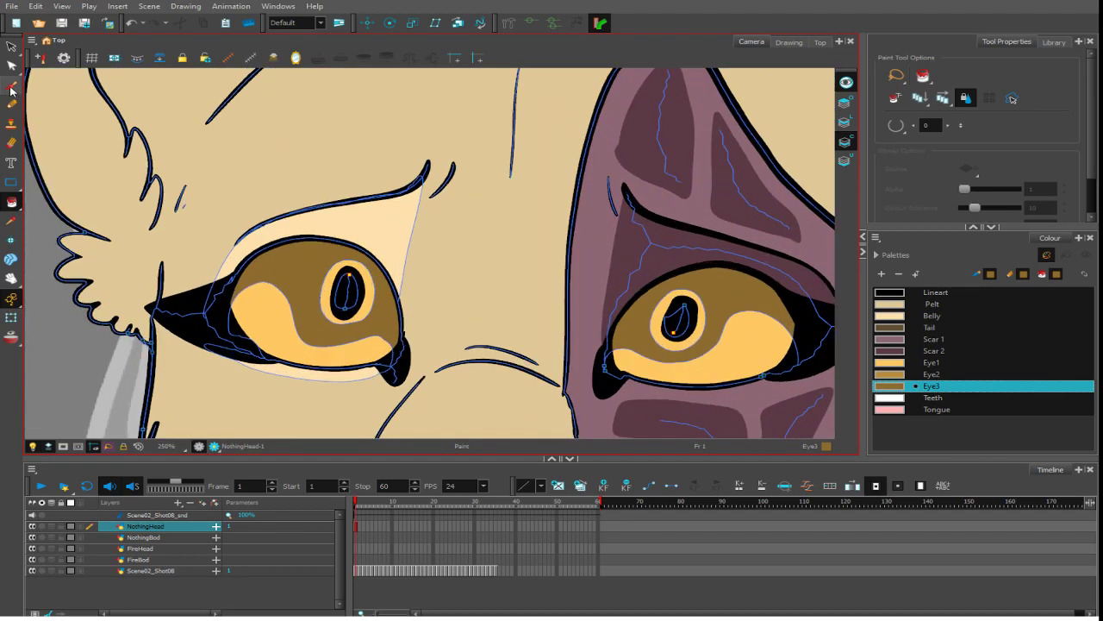
pyautogui.click(846, 81)
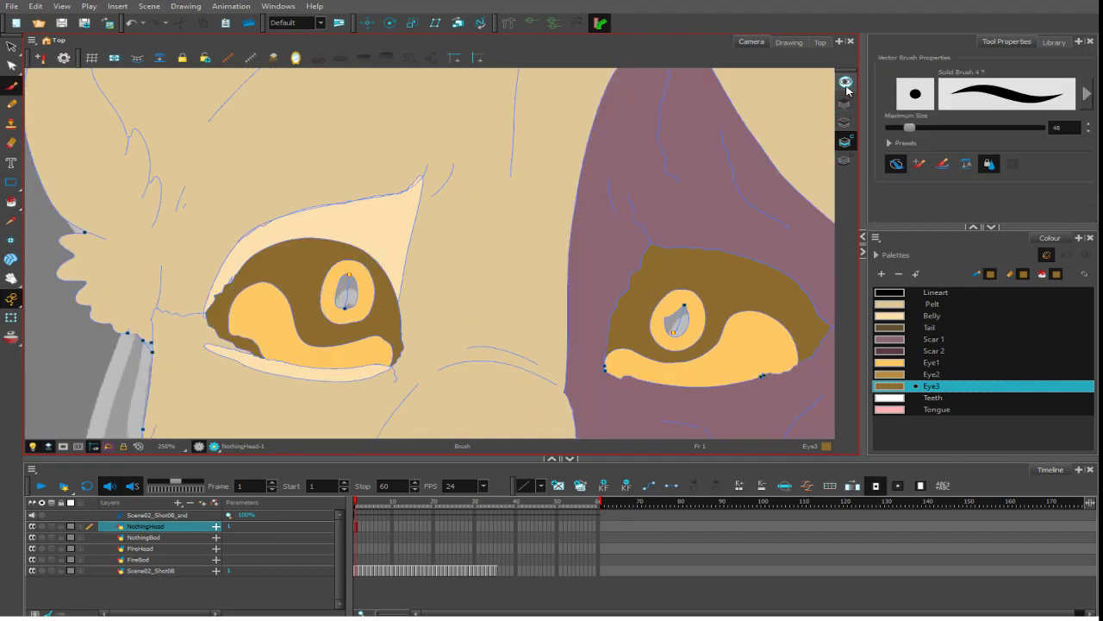
pyautogui.click(845, 82)
pyautogui.click(846, 102)
# - Add a large and a small highlight to each eye in the Teeth colour with a 33.2 brush
pyautogui.moveTo(910, 128); pyautogui.dragTo(903, 129)
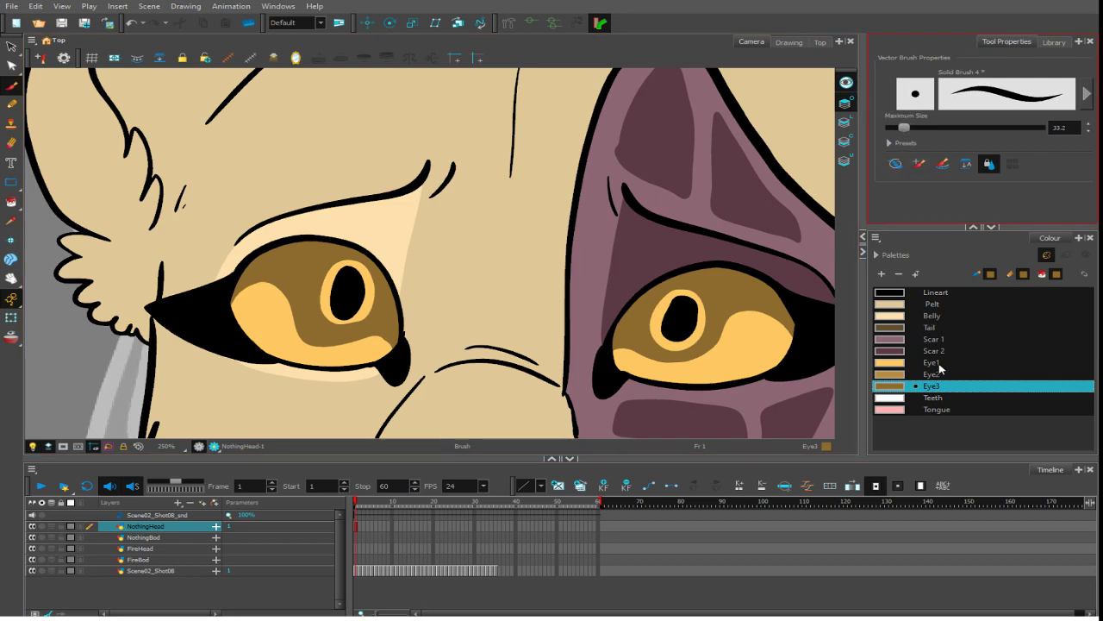
pyautogui.click(912, 399)
pyautogui.moveTo(332, 277); pyautogui.dragTo(347, 280)
pyautogui.click(348, 296)
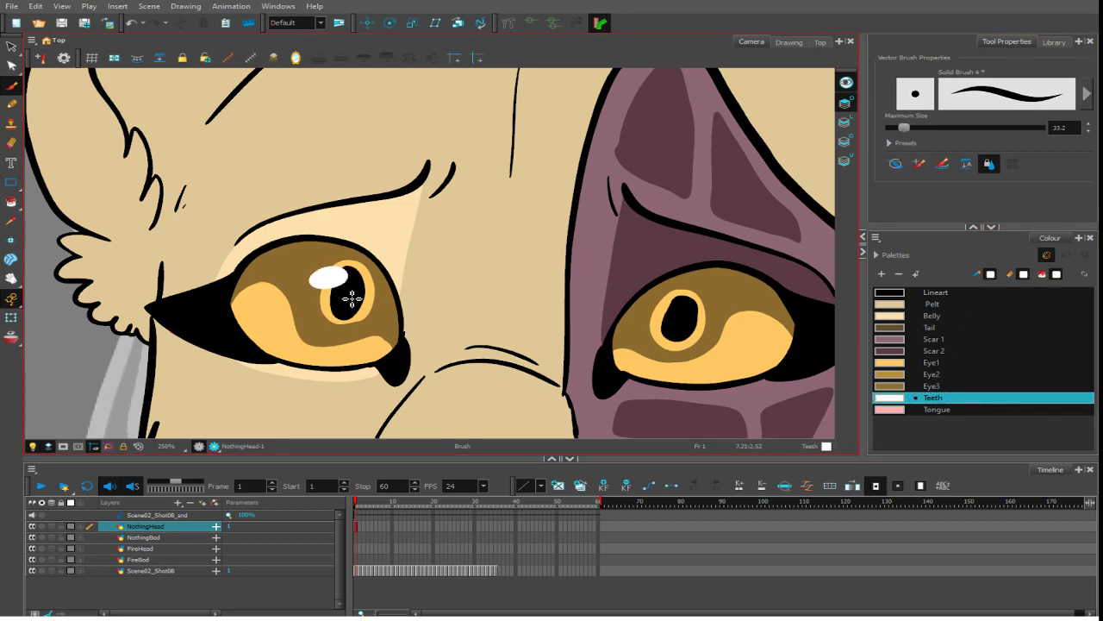
pyautogui.moveTo(708, 310)
pyautogui.mouseDown()
pyautogui.moveTo(694, 303)
pyautogui.moveTo(716, 315)
pyautogui.mouseUp()
pyautogui.click(688, 321)
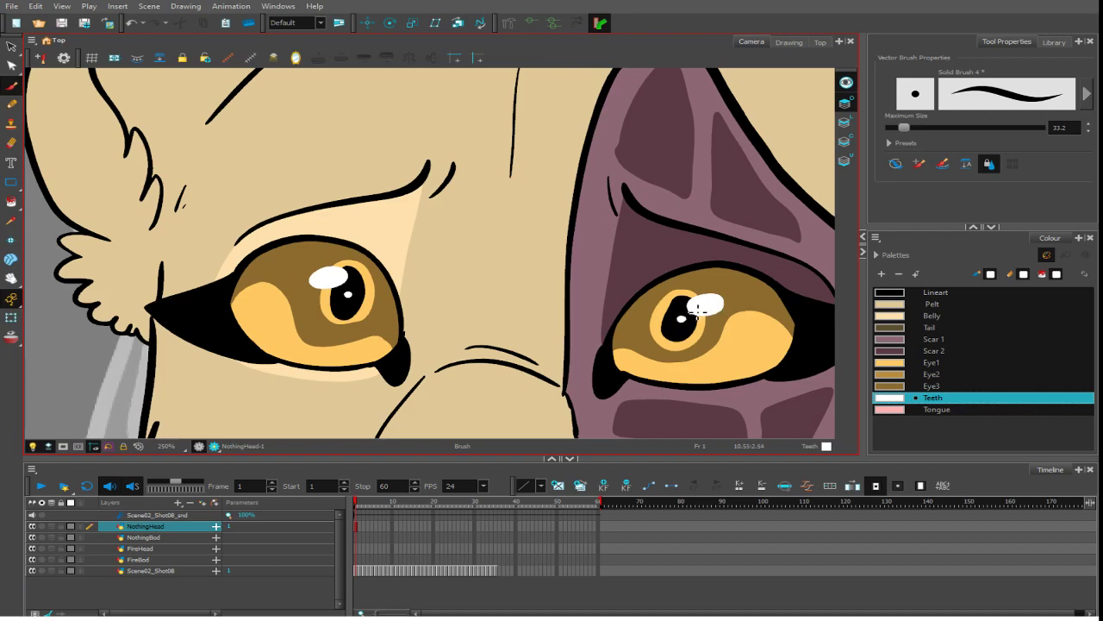
# - Extend the NothingHead drawing's exposure through frame 60
pyautogui.press('1')
pyautogui.press('1')
pyautogui.press('1')
pyautogui.press('1')
pyautogui.press('1')
pyautogui.press('1')
pyautogui.press('1')
pyautogui.hotkey('ctrl', 'alt')
pyautogui.moveTo(620, 356); pyautogui.dragTo(621, 350)
pyautogui.moveTo(631, 534); pyautogui.dragTo(704, 502)
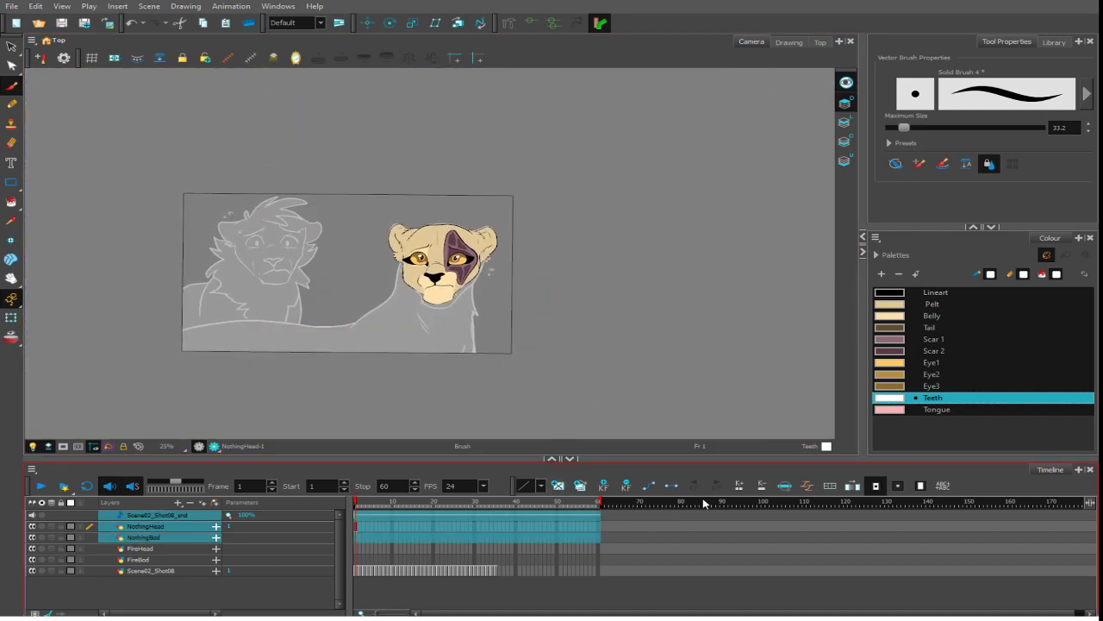
pyautogui.moveTo(616, 527); pyautogui.dragTo(641, 518)
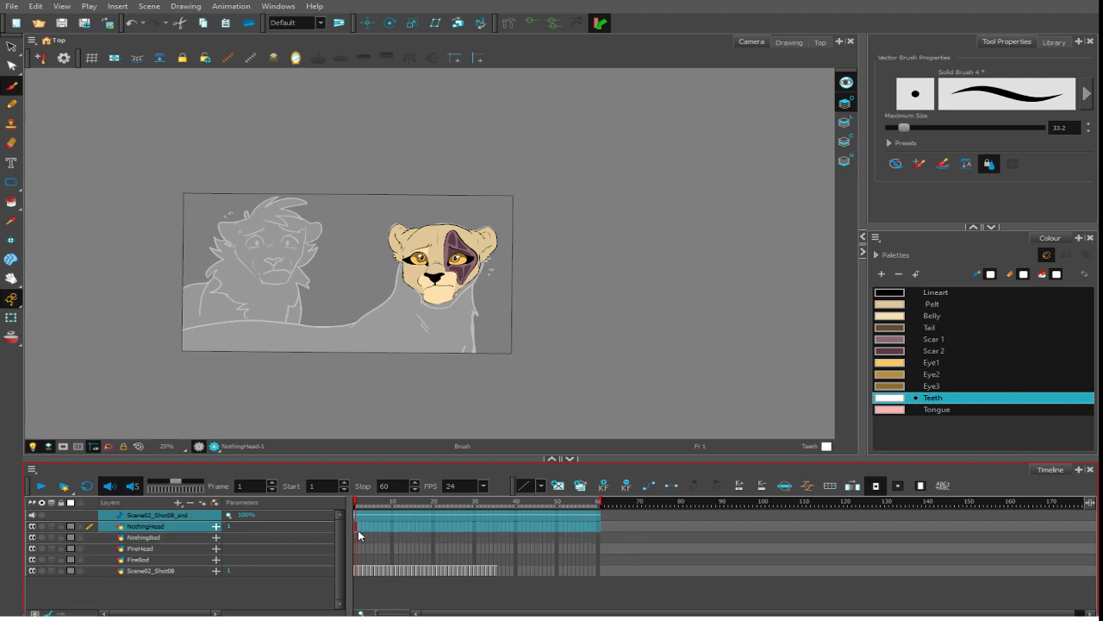
pyautogui.moveTo(360, 525); pyautogui.dragTo(701, 516)
pyautogui.click(852, 488)
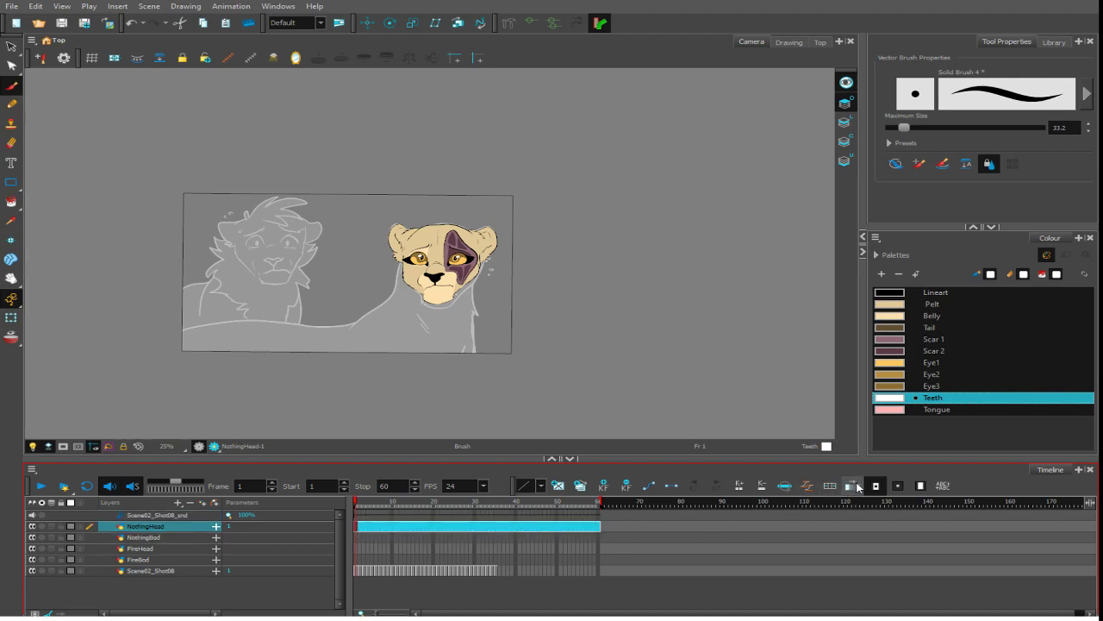
# - Select frame 2 of NothingBod and set the Brush to Draw Behind, the Lineart colour and size 27.6
pyautogui.click(360, 537)
pyautogui.press('space')
pyautogui.moveTo(484, 411); pyautogui.dragTo(514, 386)
pyautogui.press('2')
pyautogui.press('2')
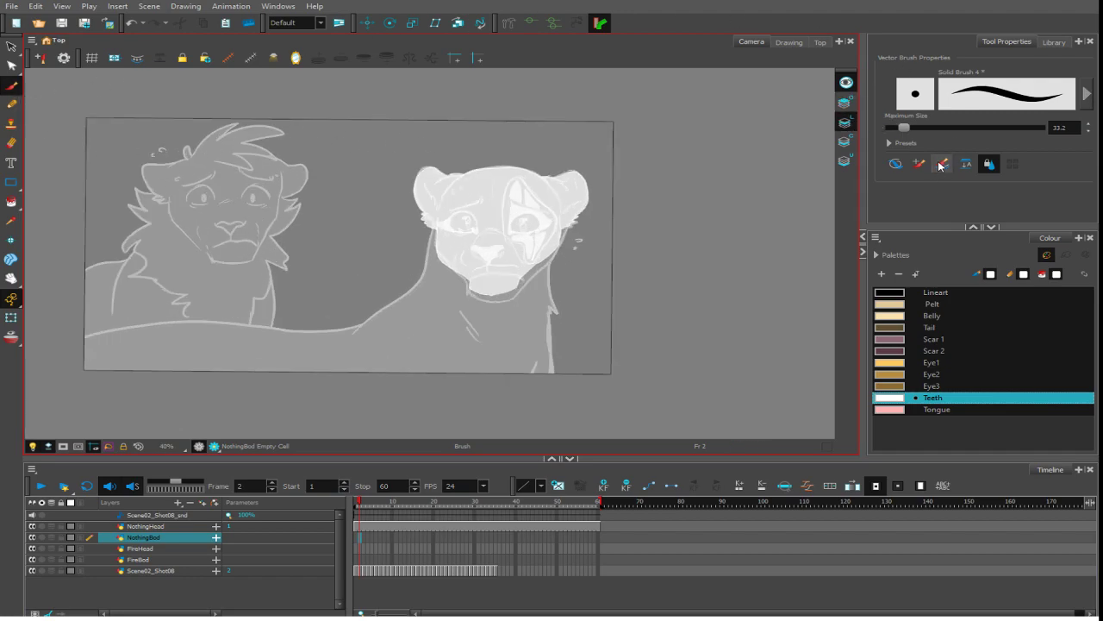
pyautogui.click(896, 163)
pyautogui.click(897, 293)
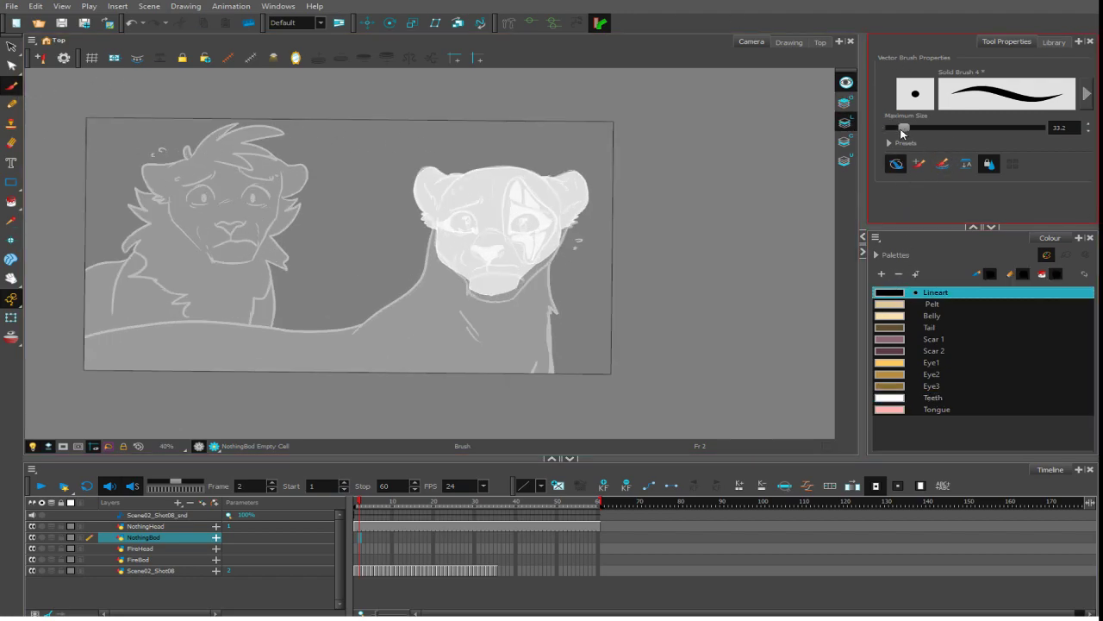
pyautogui.moveTo(903, 127); pyautogui.dragTo(900, 127)
pyautogui.scroll(2, 586, 215)
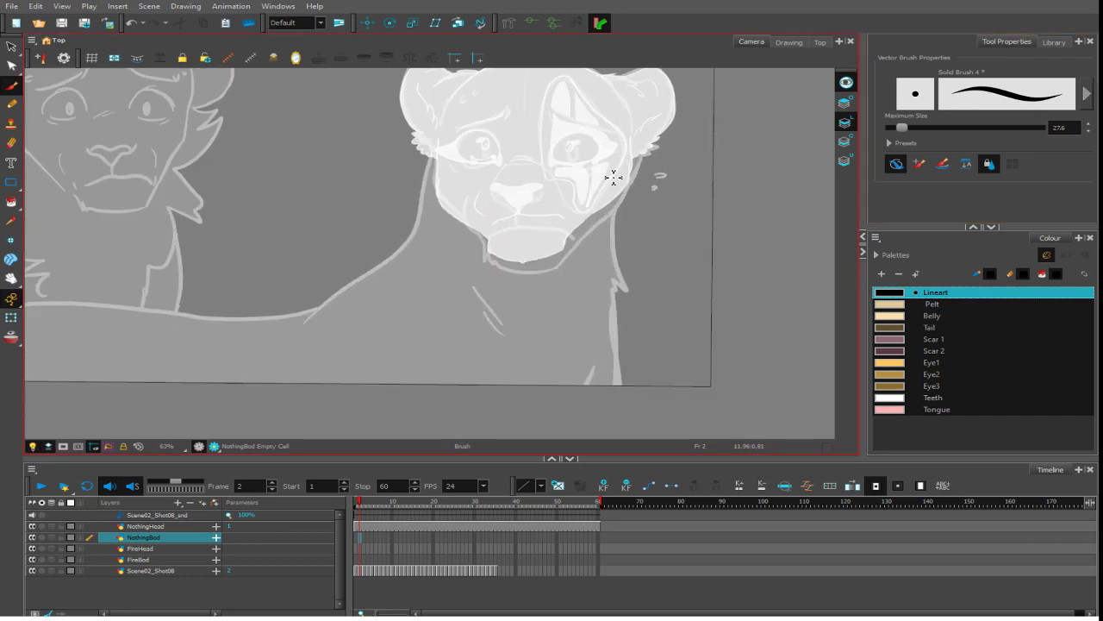
# - Ink the lioness's outer neck and chest line, including its fur tuft, over the sketch with a 33.2 brush
pyautogui.moveTo(611, 177); pyautogui.dragTo(613, 263)
pyautogui.hotkey('ctrl', 'z')
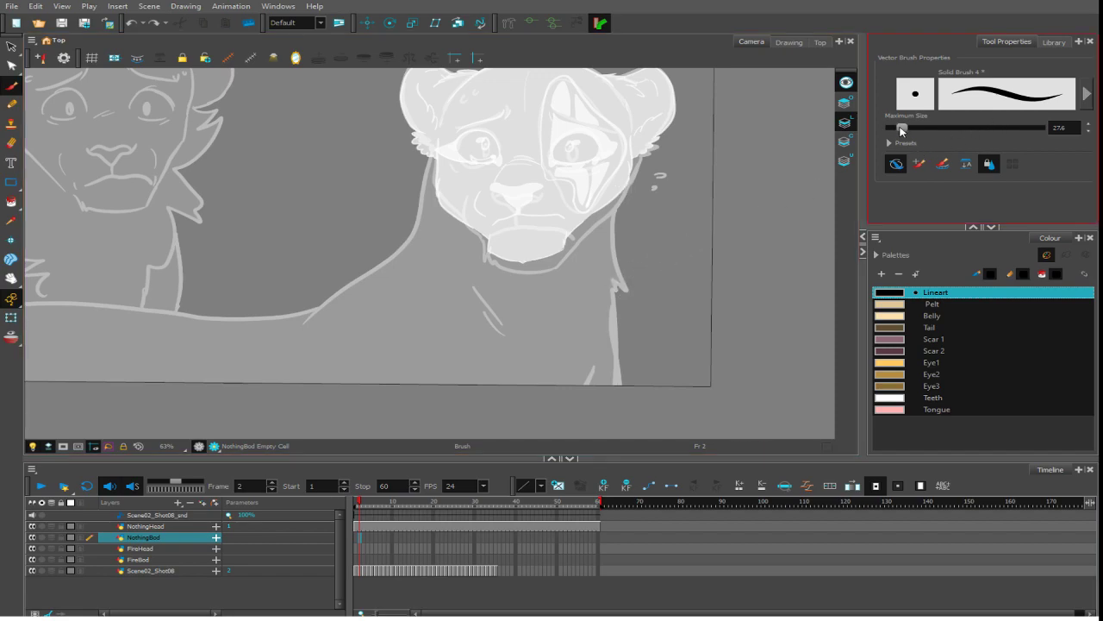
pyautogui.moveTo(901, 127); pyautogui.dragTo(904, 127)
pyautogui.moveTo(621, 186); pyautogui.dragTo(626, 274)
pyautogui.hotkey('ctrl', 'z')
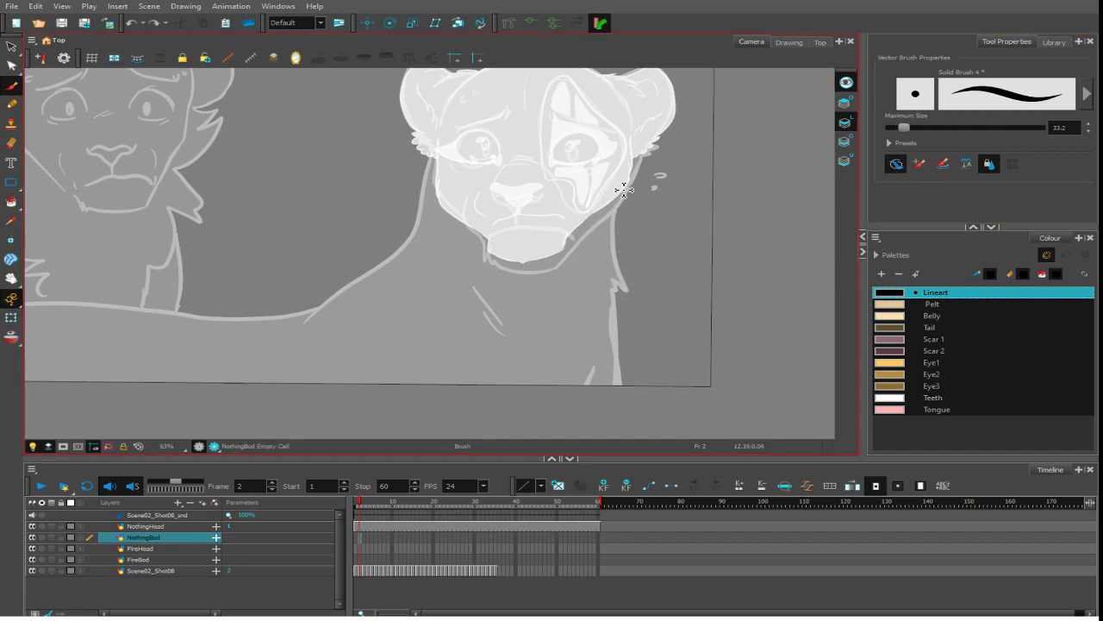
pyautogui.moveTo(621, 183); pyautogui.dragTo(619, 405)
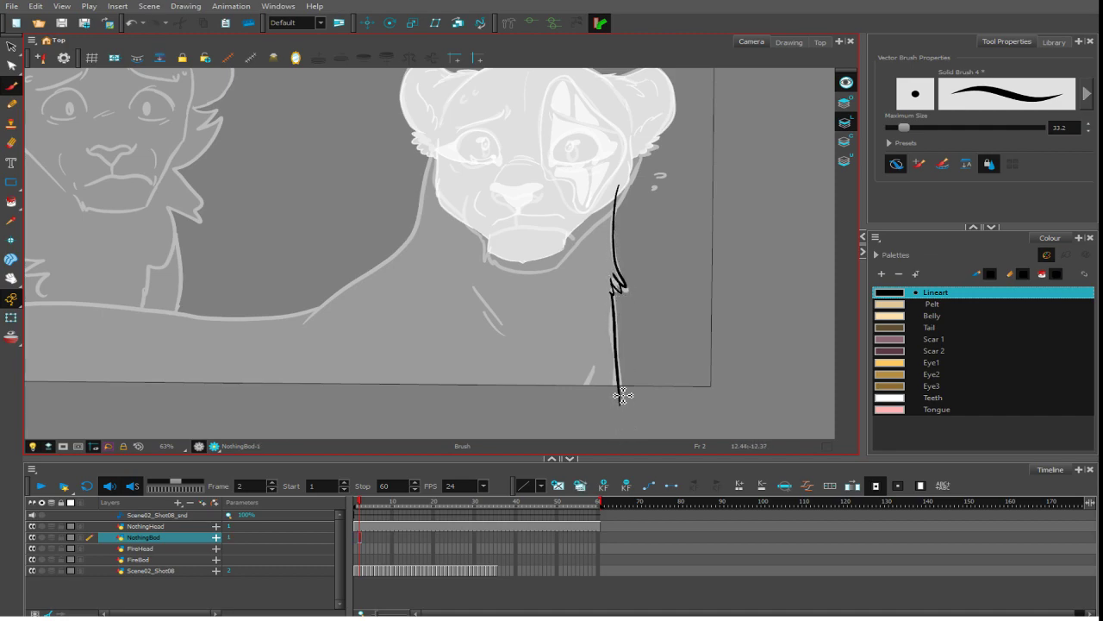
# - Ink the foreleg fur line, the chest fur tufts and a diagonal shoulder stroke with a 40.4 brush
pyautogui.moveTo(904, 127); pyautogui.dragTo(907, 127)
pyautogui.moveTo(615, 306); pyautogui.dragTo(583, 404)
pyautogui.hotkey('ctrl', 'z')
pyautogui.hotkey('ctrl', 'z')
pyautogui.moveTo(611, 327); pyautogui.dragTo(589, 405)
pyautogui.moveTo(570, 304); pyautogui.dragTo(568, 343)
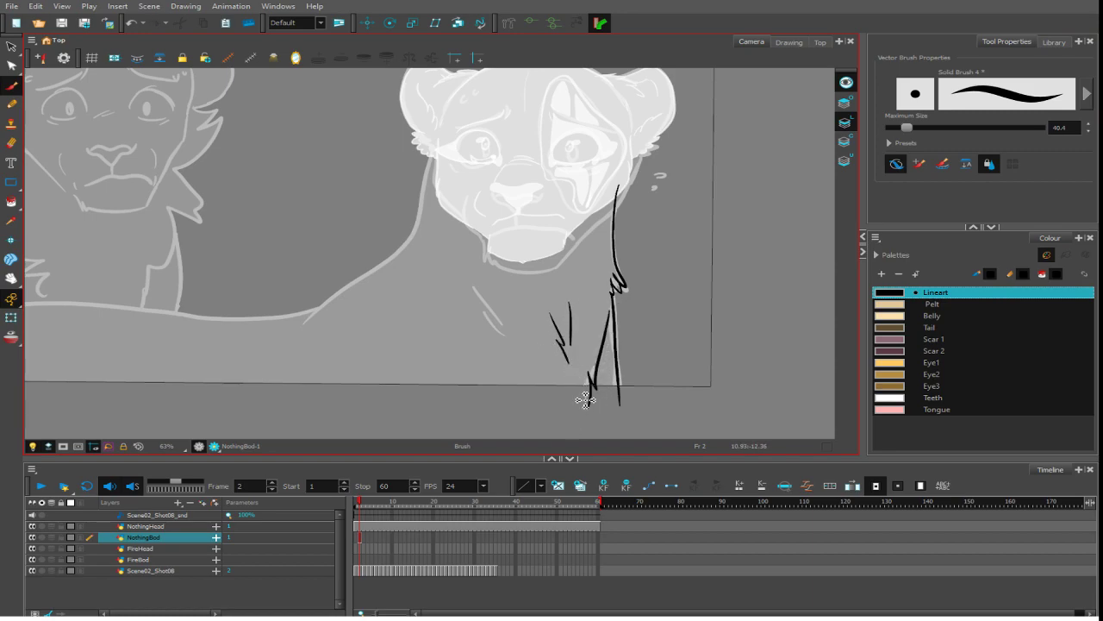
pyautogui.moveTo(480, 286); pyautogui.dragTo(533, 362)
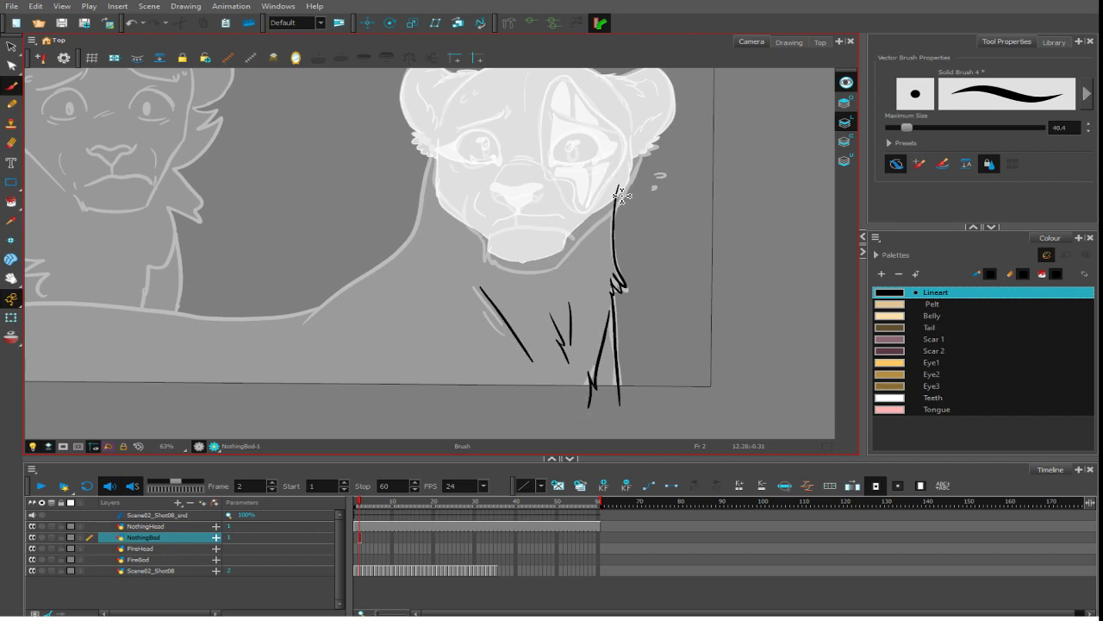
# - Ink the body outline from the outer neck behind the head, down the nape and along the back past the camera frame
pyautogui.moveTo(621, 197)
pyautogui.mouseDown()
pyautogui.moveTo(604, 145)
pyautogui.moveTo(431, 161)
pyautogui.moveTo(418, 207)
pyautogui.mouseUp()
pyautogui.hotkey('ctrl', 'z')
pyautogui.moveTo(622, 195)
pyautogui.mouseDown()
pyautogui.moveTo(540, 119)
pyautogui.moveTo(452, 140)
pyautogui.moveTo(419, 250)
pyautogui.moveTo(423, 241)
pyautogui.moveTo(360, 296)
pyautogui.moveTo(342, 365)
pyautogui.mouseUp()
pyautogui.hotkey('ctrl', 'z')
pyautogui.moveTo(421, 243)
pyautogui.mouseDown()
pyautogui.moveTo(348, 348)
pyautogui.moveTo(673, 285)
pyautogui.mouseUp()
pyautogui.moveTo(658, 241)
pyautogui.mouseDown()
pyautogui.moveTo(636, 257)
pyautogui.moveTo(500, 279)
pyautogui.moveTo(296, 264)
pyautogui.moveTo(123, 344)
pyautogui.mouseUp()
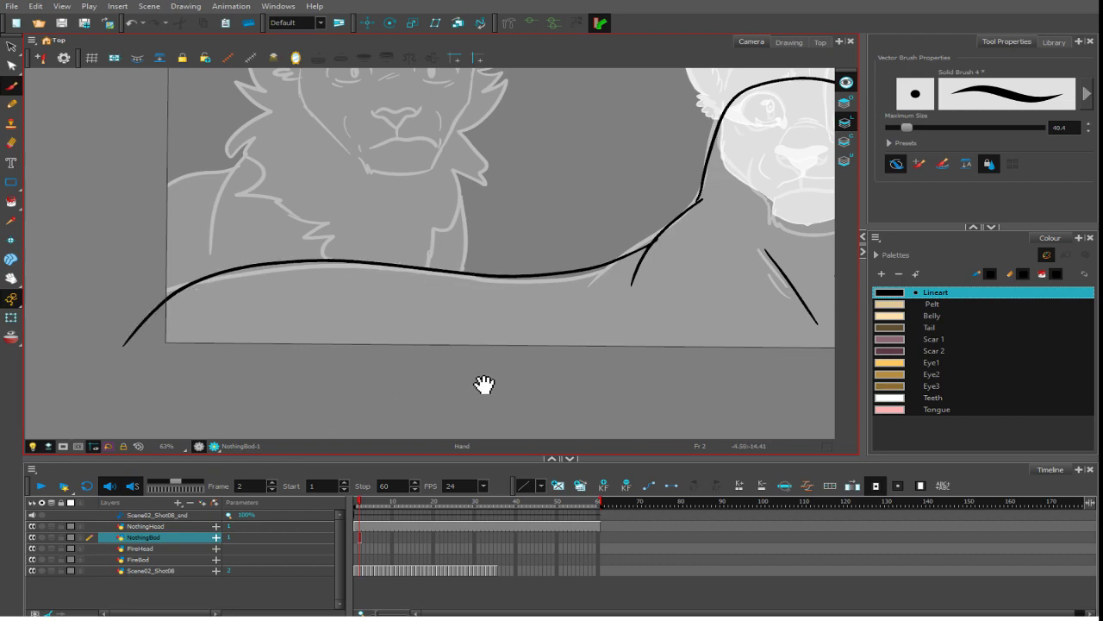
# - Close the body outline with a long curve below the camera frame, from the chest to the end of the back
pyautogui.moveTo(517, 374); pyautogui.dragTo(275, 417)
pyautogui.press('1')
pyautogui.press('1')
pyautogui.moveTo(607, 348)
pyautogui.mouseDown()
pyautogui.moveTo(720, 300)
pyautogui.moveTo(382, 350)
pyautogui.moveTo(210, 257)
pyautogui.mouseUp()
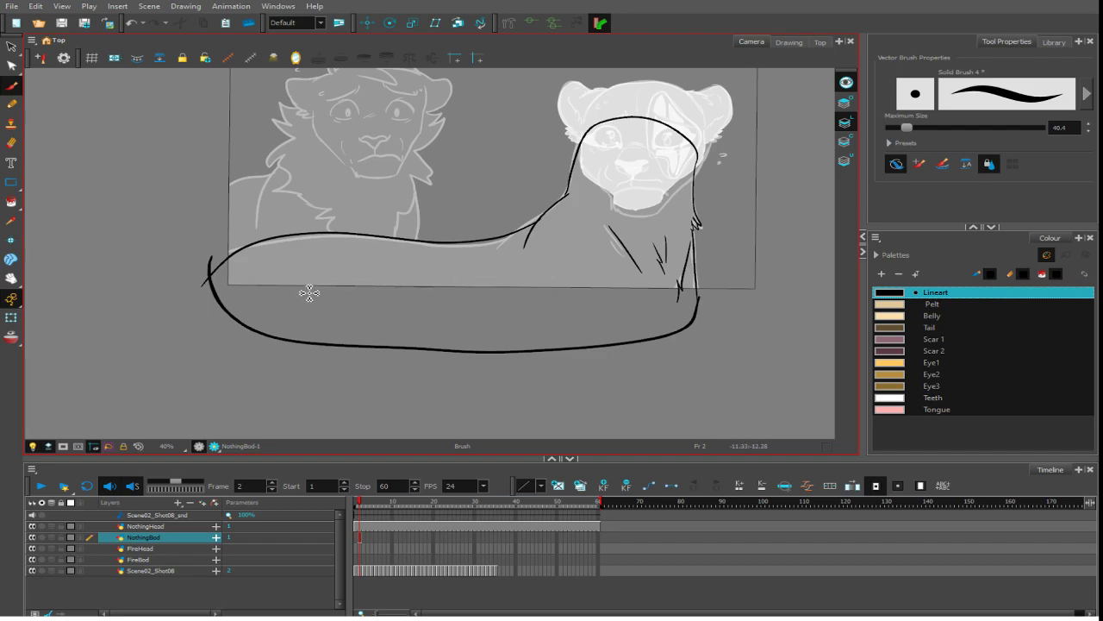
# - Ink the hind-leg line, short belly fur strokes and foreleg line inside the lioness's body near and below the camera frame's lower edge
pyautogui.moveTo(342, 285); pyautogui.dragTo(337, 340)
pyautogui.hotkey('ctrl', 'z')
pyautogui.moveTo(342, 284); pyautogui.dragTo(330, 342)
pyautogui.moveTo(535, 295); pyautogui.dragTo(543, 330)
pyautogui.moveTo(647, 287); pyautogui.dragTo(656, 338)
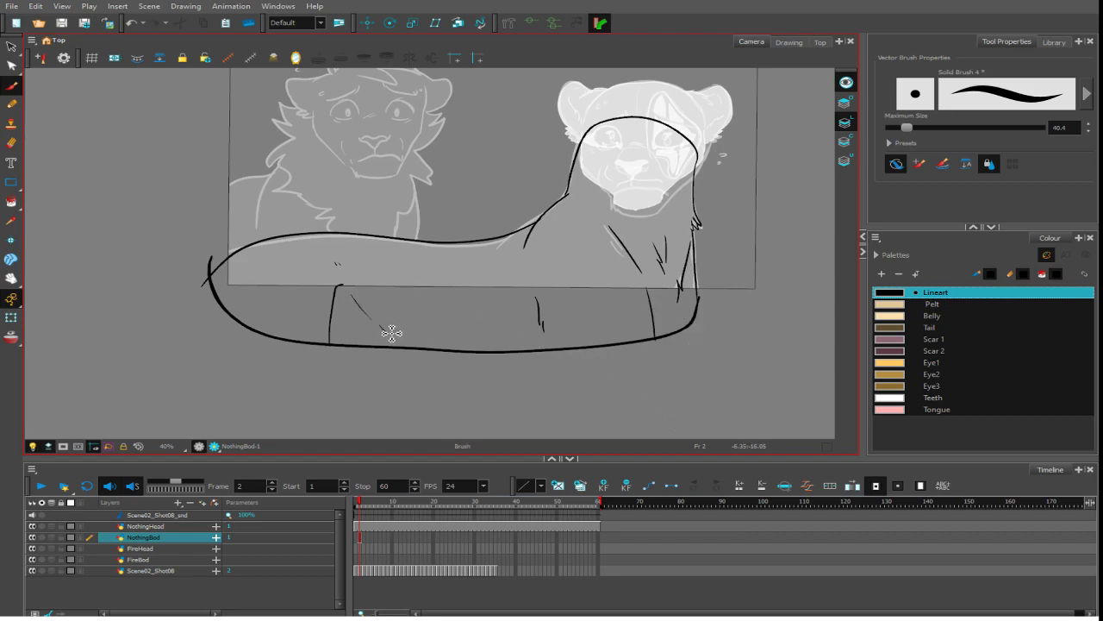
# - Fill the lioness's enclosed body shape with the Pelt colour on the Colour Art layer
pyautogui.press('2')
pyautogui.press('1')
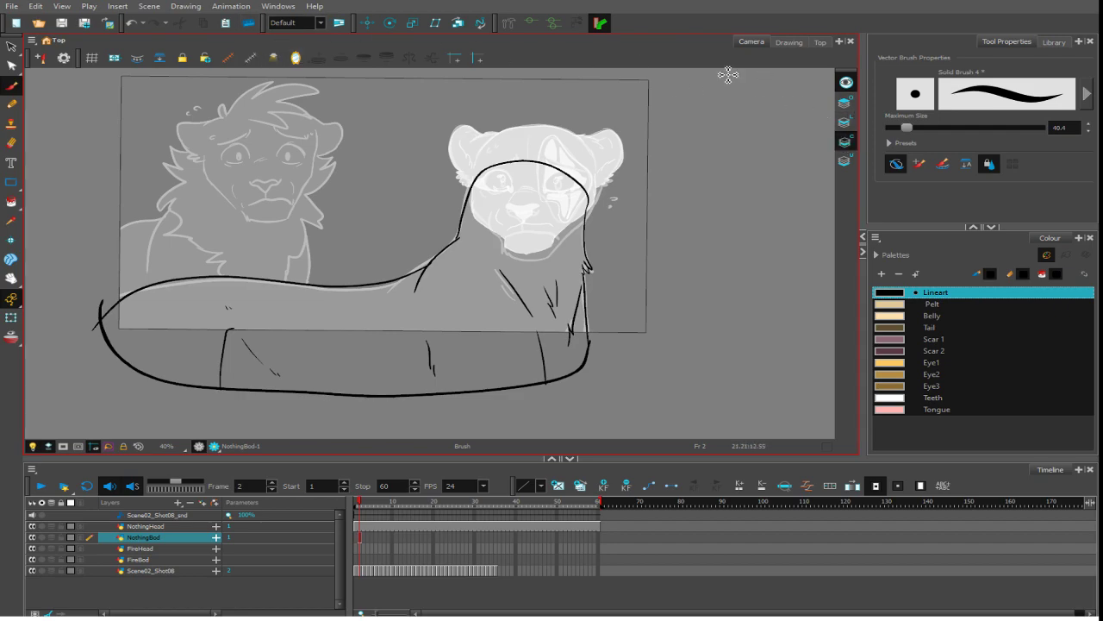
pyautogui.hotkey('ctrl', 'a')
pyautogui.hotkey('alt', 'i')
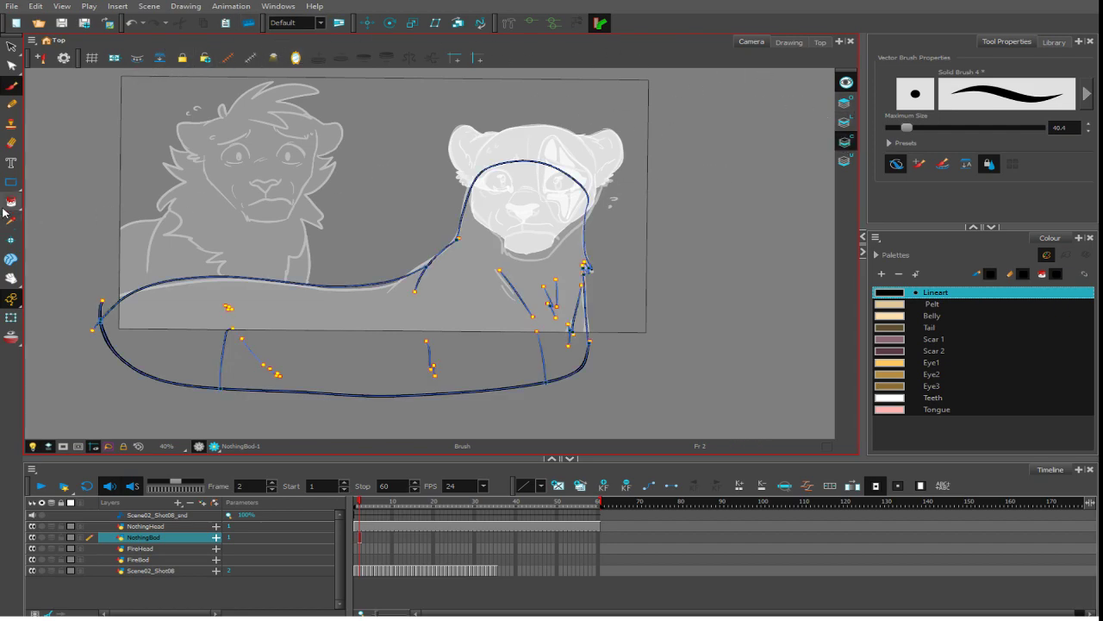
pyautogui.click(932, 304)
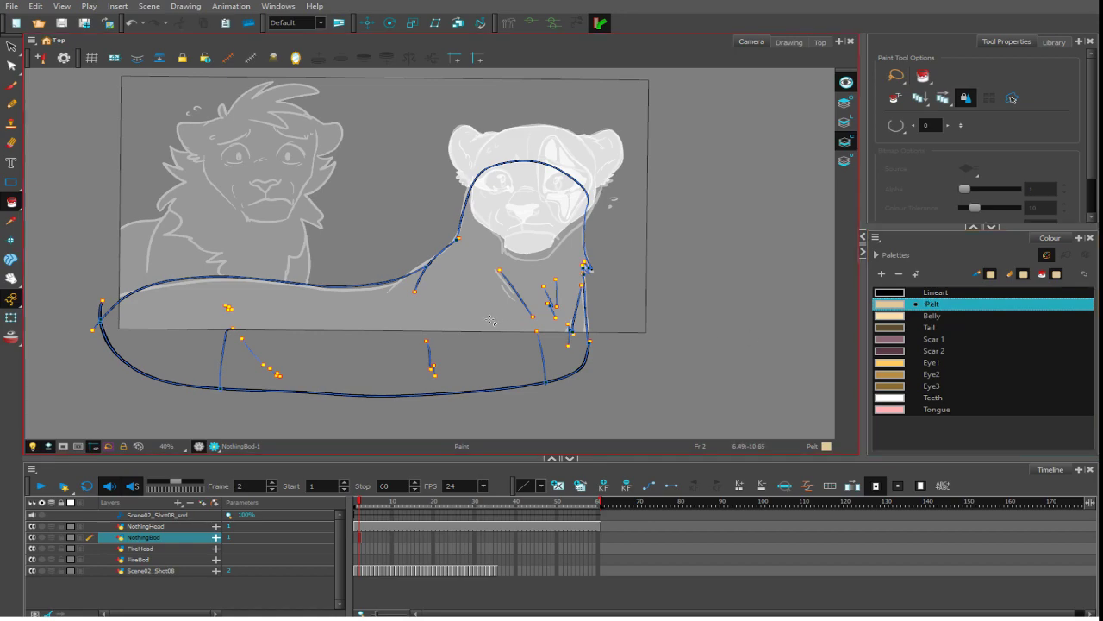
pyautogui.click(576, 349)
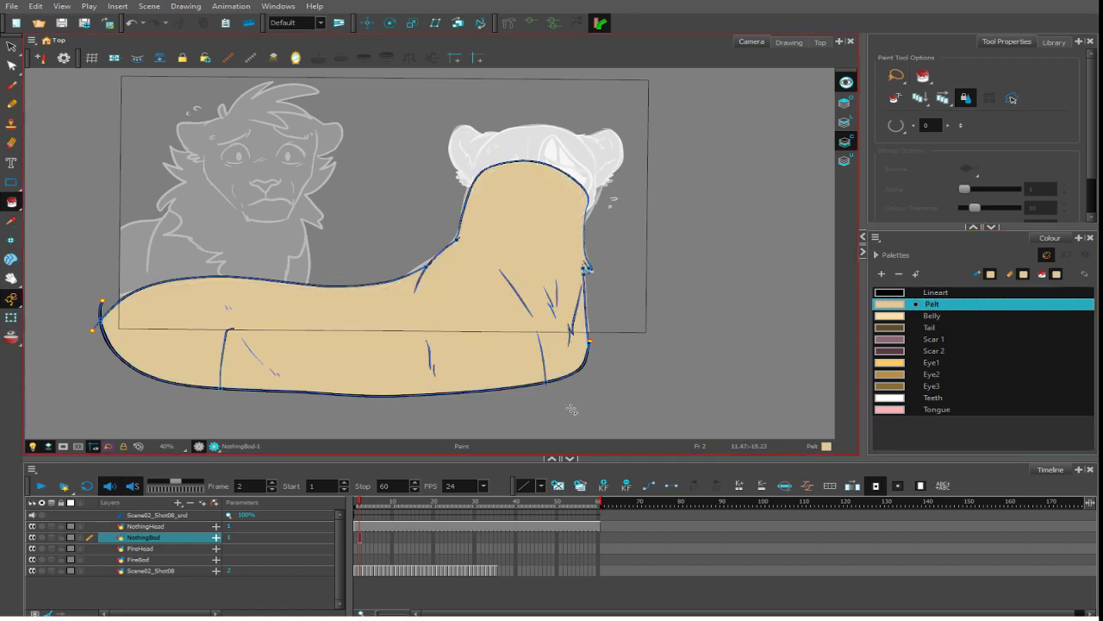
# - Set the brush to size 58.8 with the Belly colour
pyautogui.hotkey('alt', 'b')
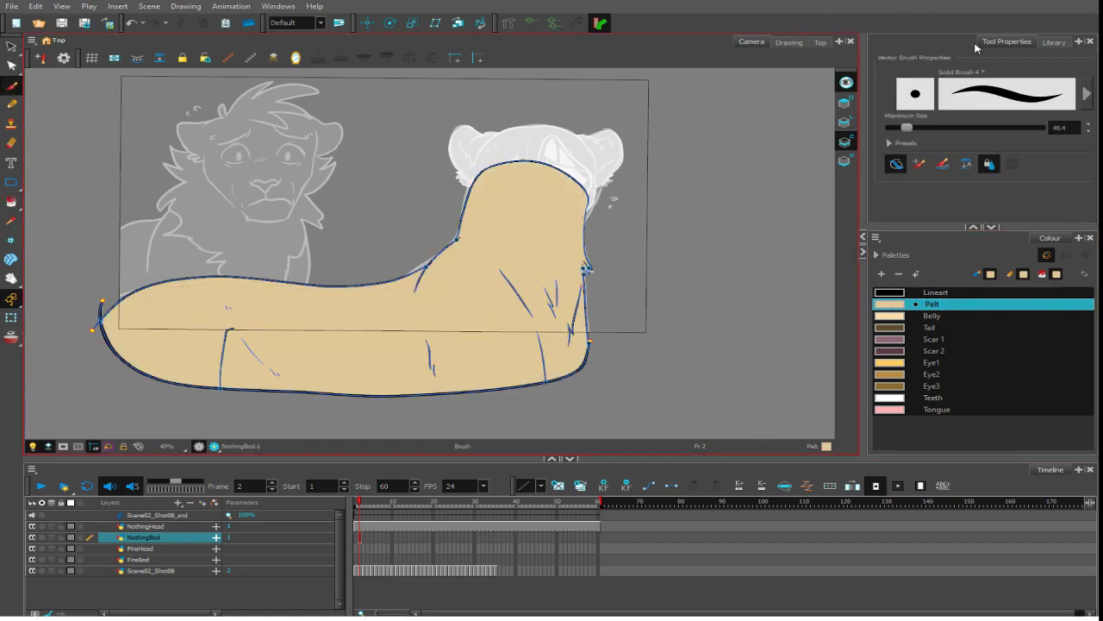
pyautogui.moveTo(914, 129); pyautogui.dragTo(920, 128)
pyautogui.click(931, 316)
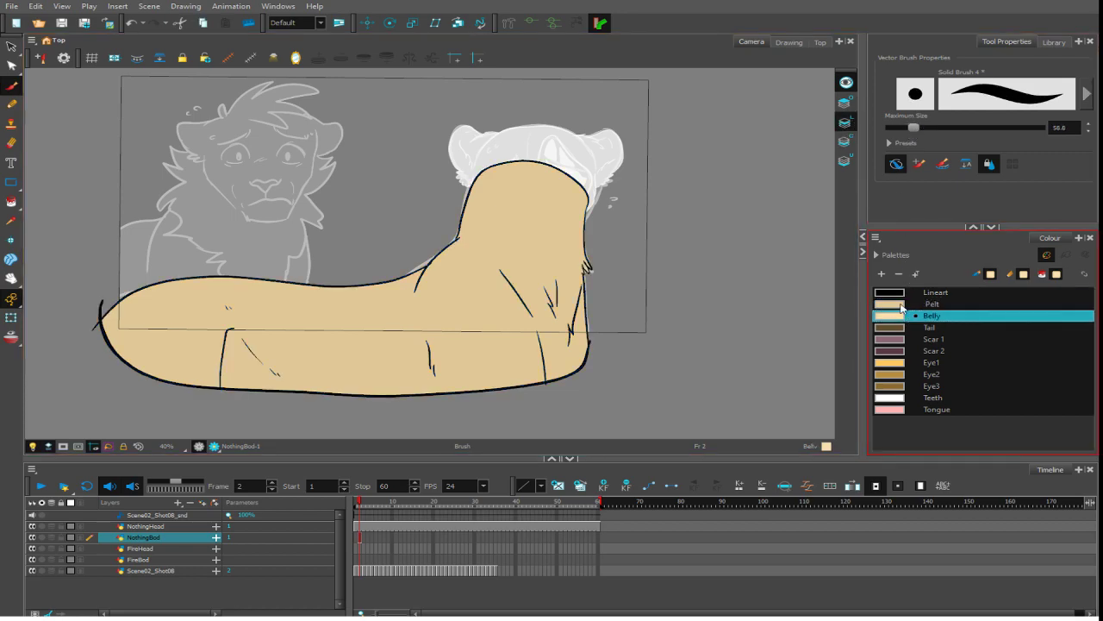
pyautogui.scroll(1, 632, 299)
pyautogui.scroll(1, 632, 299)
pyautogui.moveTo(562, 336); pyautogui.dragTo(579, 421)
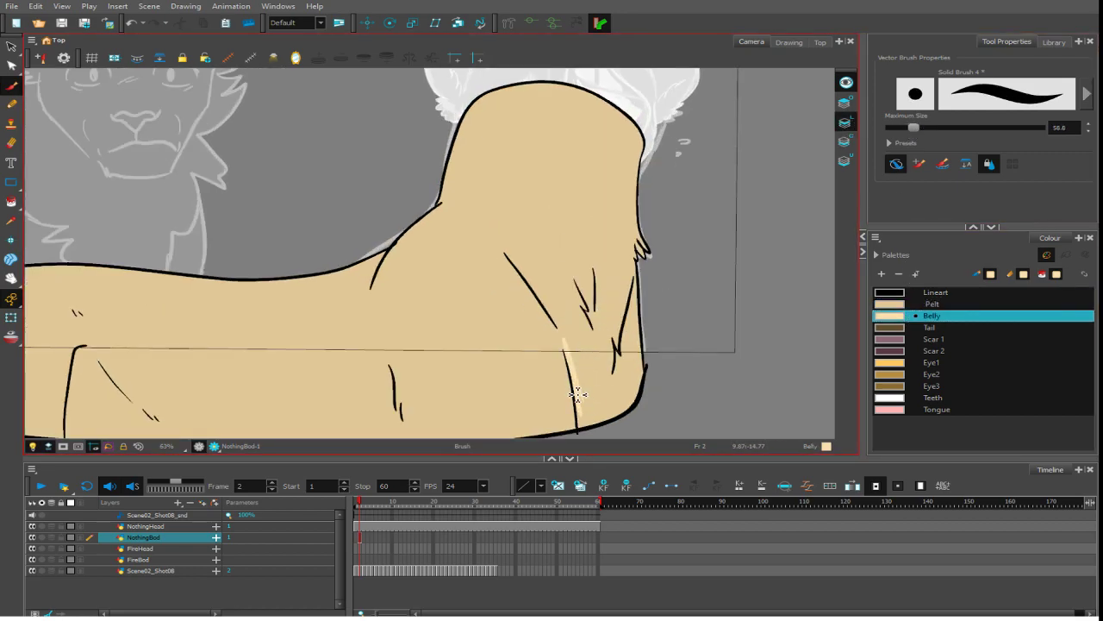
pyautogui.moveTo(578, 383); pyautogui.dragTo(585, 435)
pyautogui.press('ctrl')
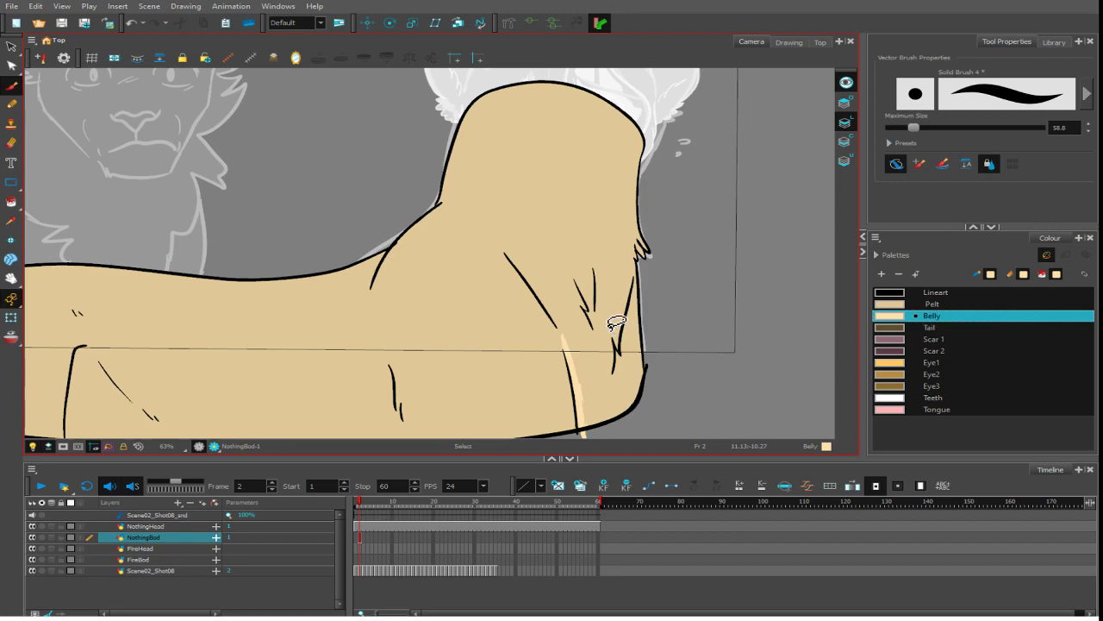
pyautogui.hotkey('ctrl', 'z')
pyautogui.hotkey('alt', 'b')
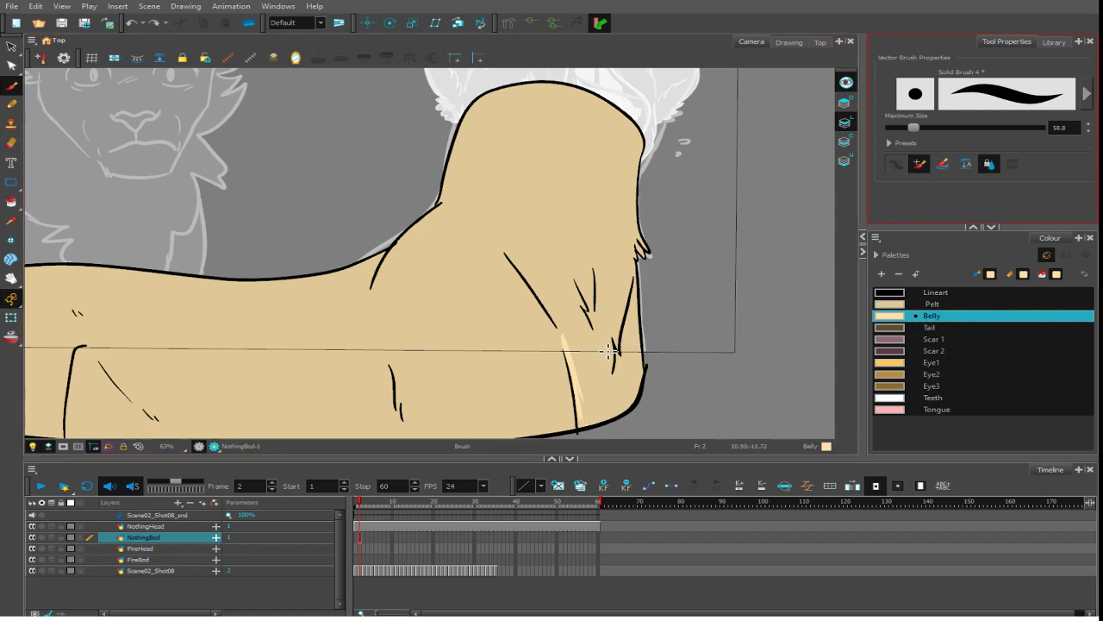
pyautogui.hotkey('ctrl', 'z')
pyautogui.hotkey('ctrl', 'z')
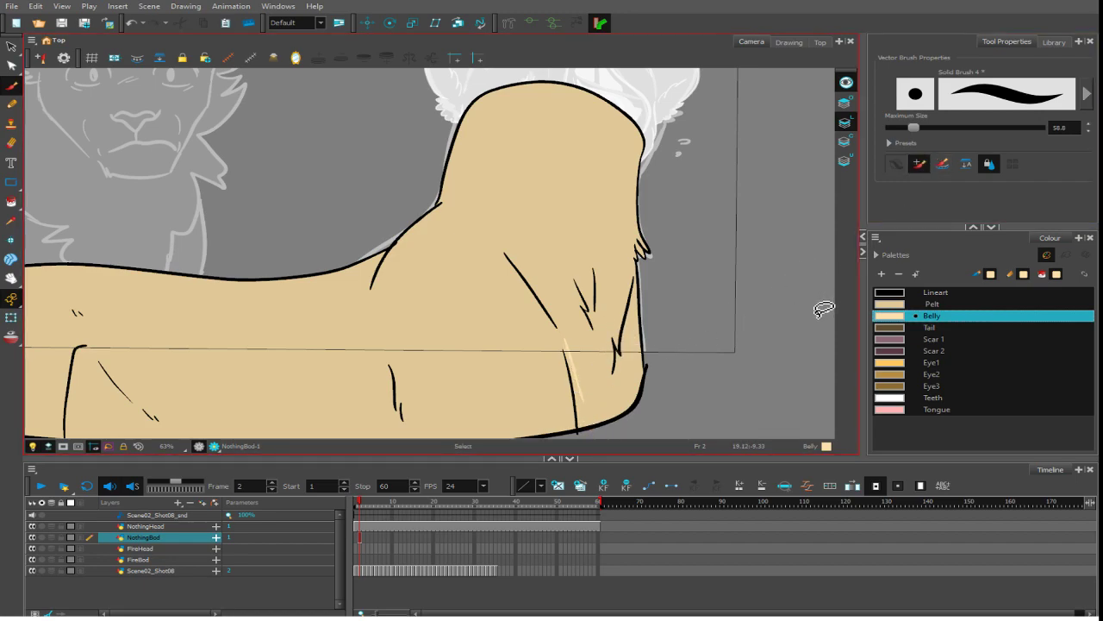
# - On the Colour Art layer, paint jagged Belly-coloured edges along the foreleg line and up both sides of the lioness's chest
pyautogui.click(850, 139)
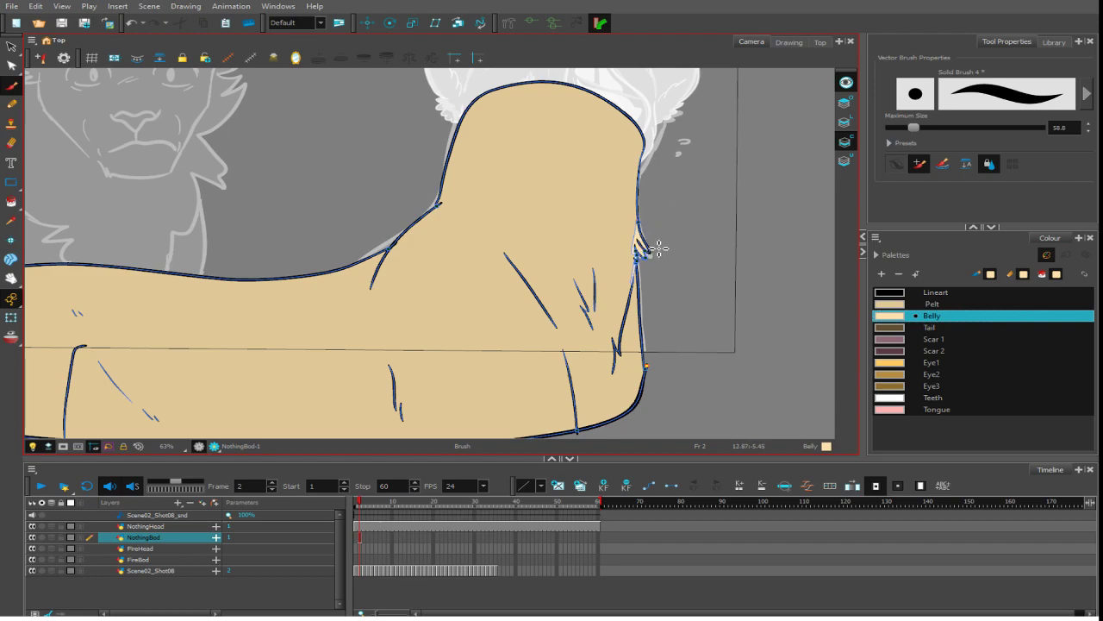
pyautogui.moveTo(576, 347)
pyautogui.mouseDown()
pyautogui.moveTo(582, 401)
pyautogui.moveTo(567, 327)
pyautogui.moveTo(581, 421)
pyautogui.mouseUp()
pyautogui.moveTo(569, 322); pyautogui.dragTo(582, 425)
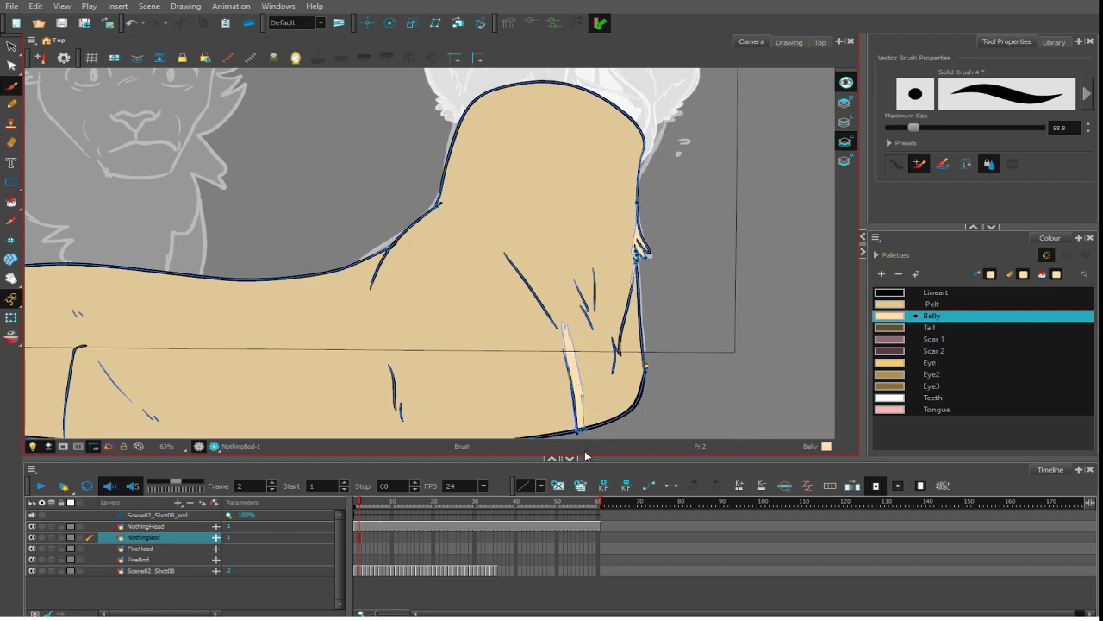
pyautogui.hotkey('ctrl', 'z')
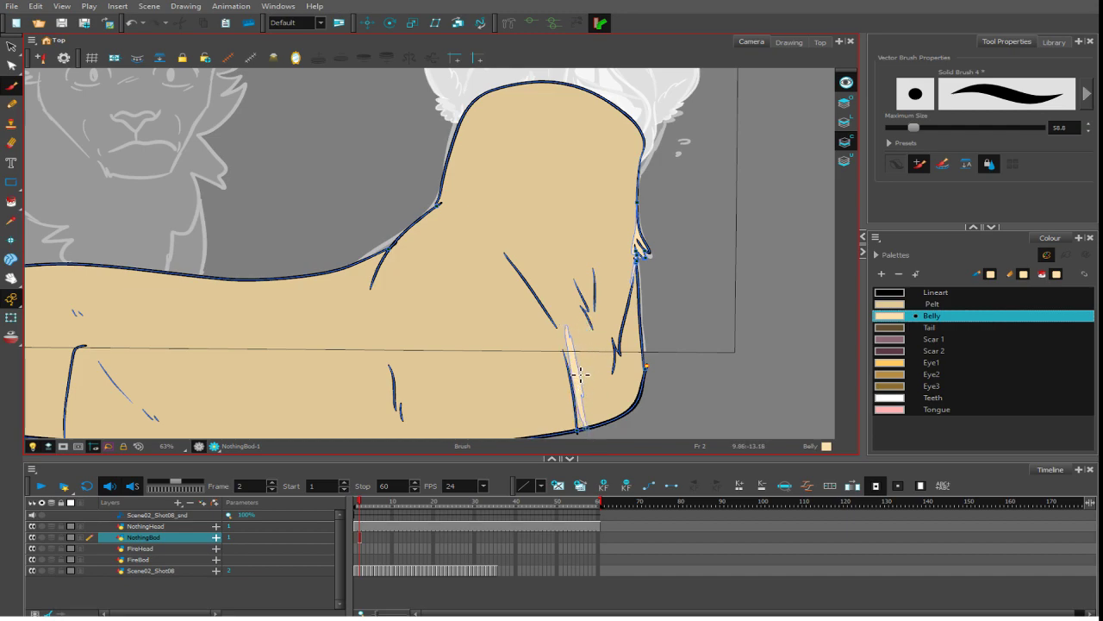
pyautogui.moveTo(581, 388); pyautogui.dragTo(593, 427)
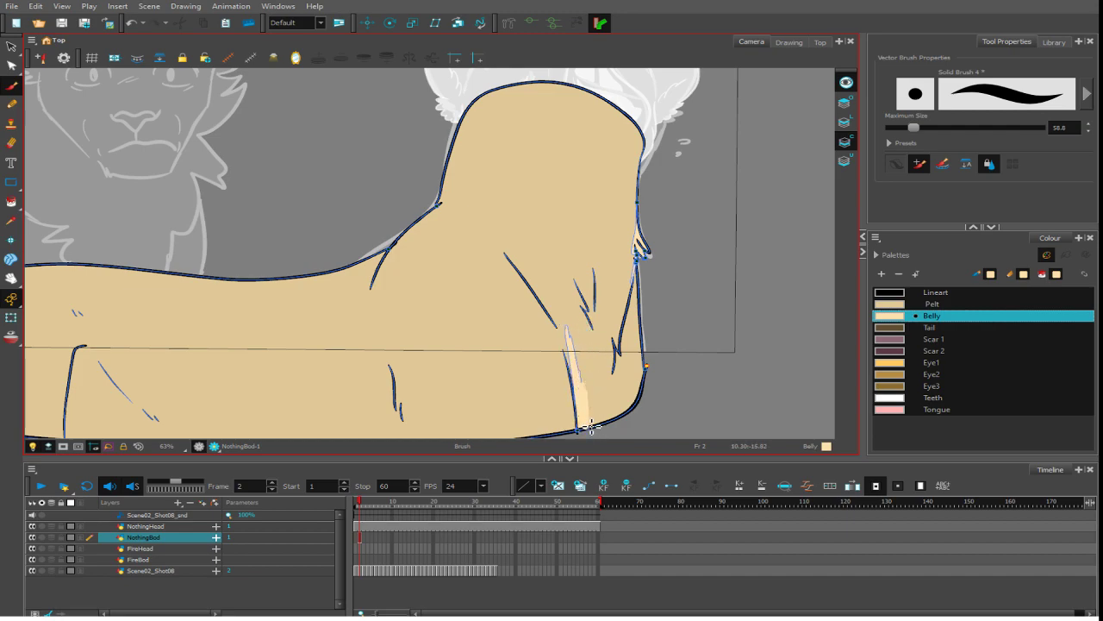
pyautogui.moveTo(609, 371)
pyautogui.mouseDown()
pyautogui.moveTo(605, 398)
pyautogui.moveTo(652, 132)
pyautogui.moveTo(587, 317)
pyautogui.moveTo(581, 377)
pyautogui.moveTo(539, 246)
pyautogui.moveTo(566, 345)
pyautogui.moveTo(533, 263)
pyautogui.moveTo(544, 301)
pyautogui.mouseUp()
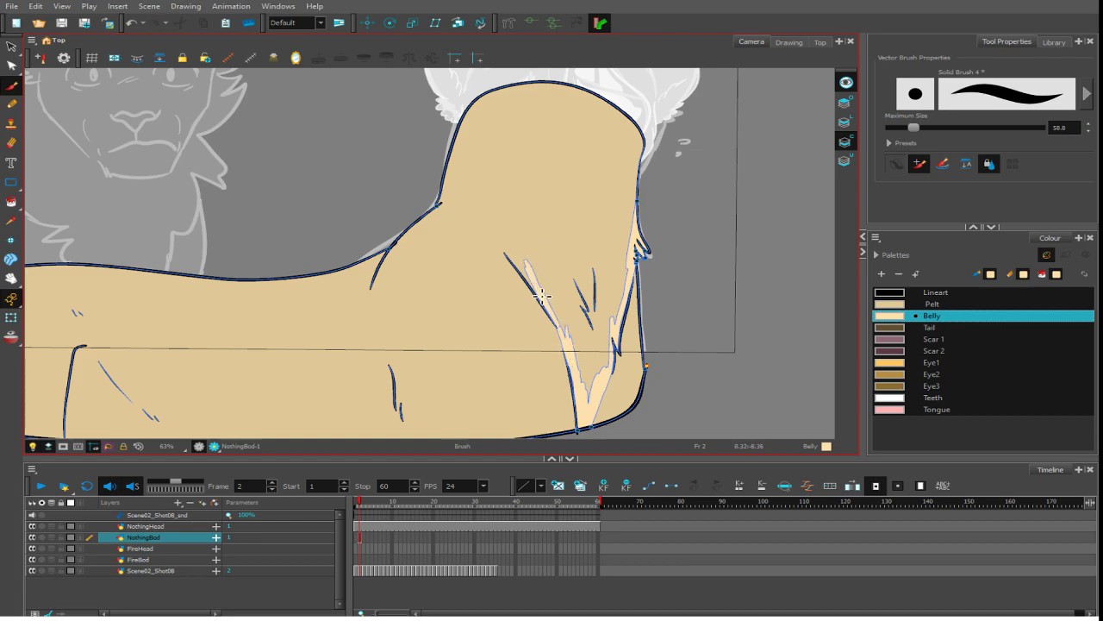
# - Close the chest patch with a jagged fur outline up the neck and fill it with the Belly colour
pyautogui.moveTo(533, 235)
pyautogui.mouseDown()
pyautogui.moveTo(545, 268)
pyautogui.moveTo(552, 154)
pyautogui.mouseUp()
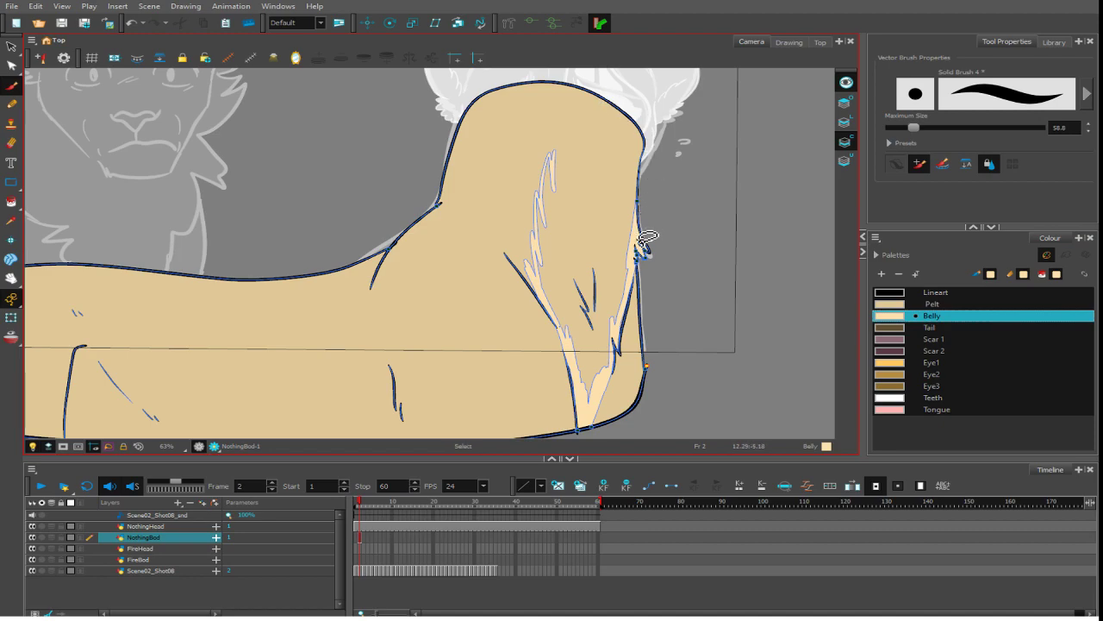
pyautogui.hotkey('ctrl', 'z')
pyautogui.hotkey('ctrl', 'z')
pyautogui.moveTo(639, 246)
pyautogui.mouseDown()
pyautogui.moveTo(612, 155)
pyautogui.moveTo(601, 166)
pyautogui.moveTo(586, 120)
pyautogui.moveTo(552, 169)
pyautogui.moveTo(550, 136)
pyautogui.moveTo(531, 220)
pyautogui.moveTo(519, 195)
pyautogui.moveTo(523, 245)
pyautogui.moveTo(514, 241)
pyautogui.moveTo(559, 309)
pyautogui.mouseUp()
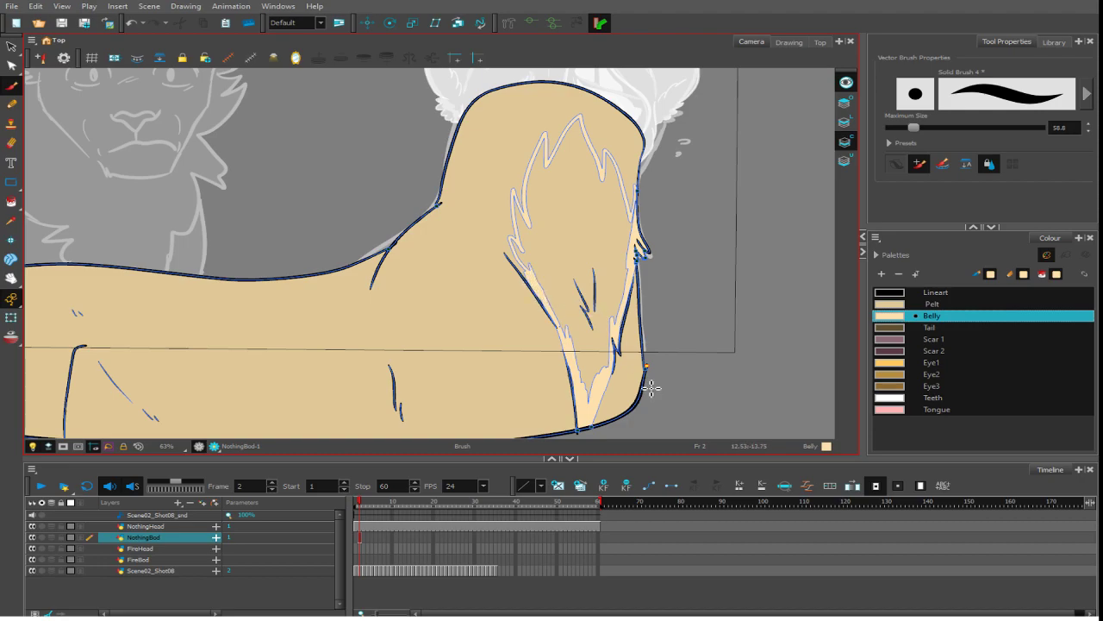
pyautogui.moveTo(651, 389)
pyautogui.mouseDown()
pyautogui.moveTo(833, 244)
pyautogui.moveTo(438, 357)
pyautogui.moveTo(411, 454)
pyautogui.mouseUp()
pyautogui.click(13, 202)
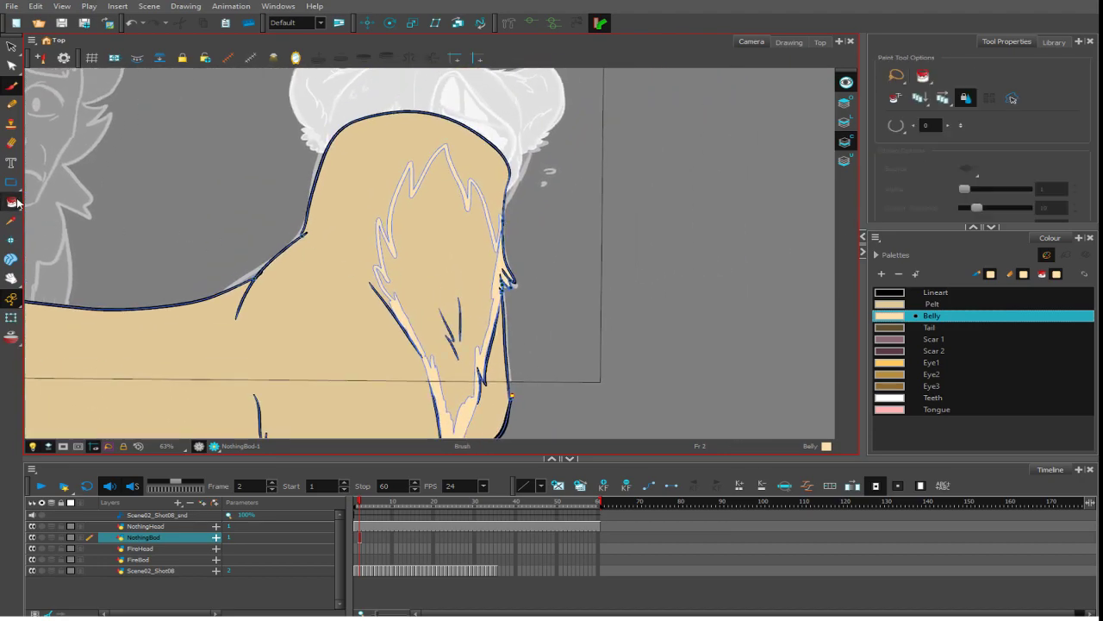
pyautogui.click(448, 259)
pyautogui.press('1')
pyautogui.press('1')
pyautogui.press('1')
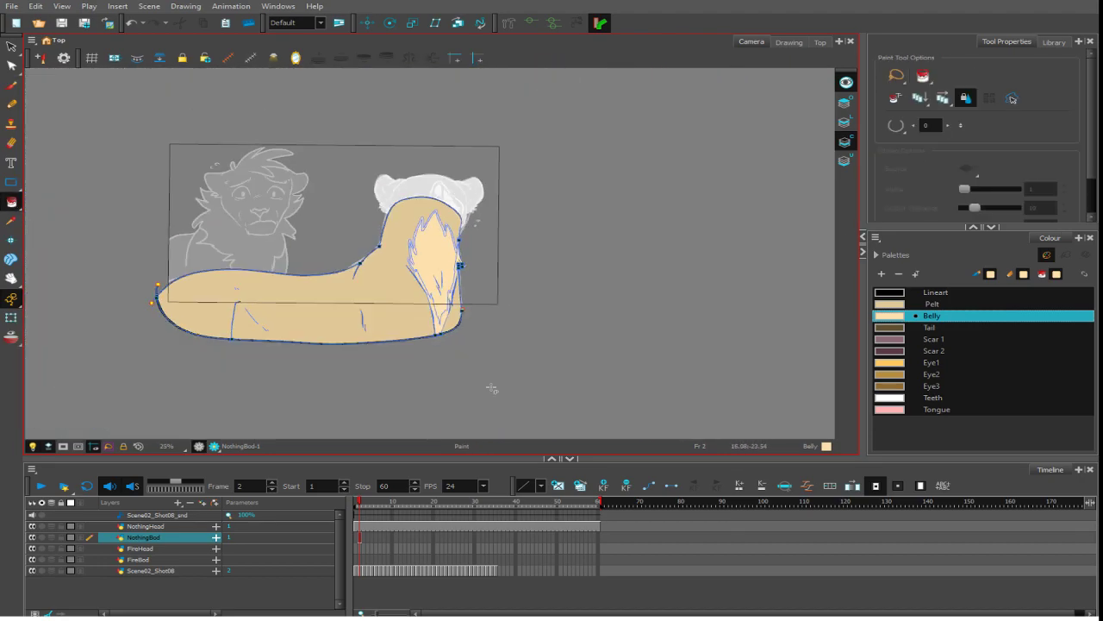
# - Extend the NothingBod drawing's exposure across frames 1 to 60
pyautogui.click(360, 542)
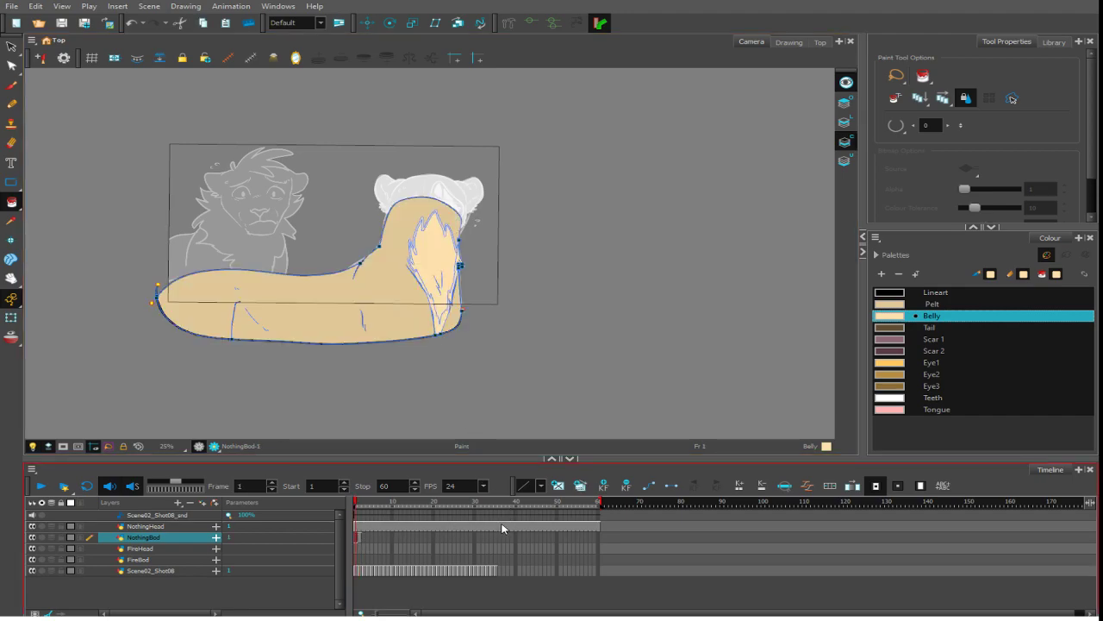
pyautogui.keyDown('shift'); pyautogui.click(616, 537); pyautogui.keyUp('shift')
pyautogui.click(711, 538)
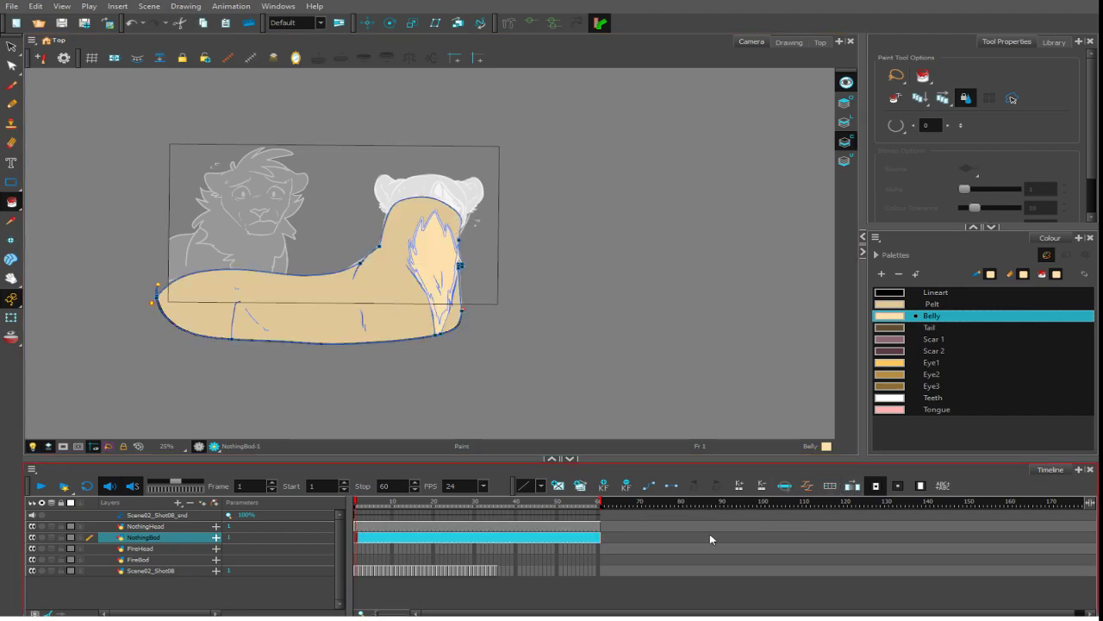
# - Select frame 1 of FireHead and ready the Brush tool over the male lion's sketched head
pyautogui.click(358, 550)
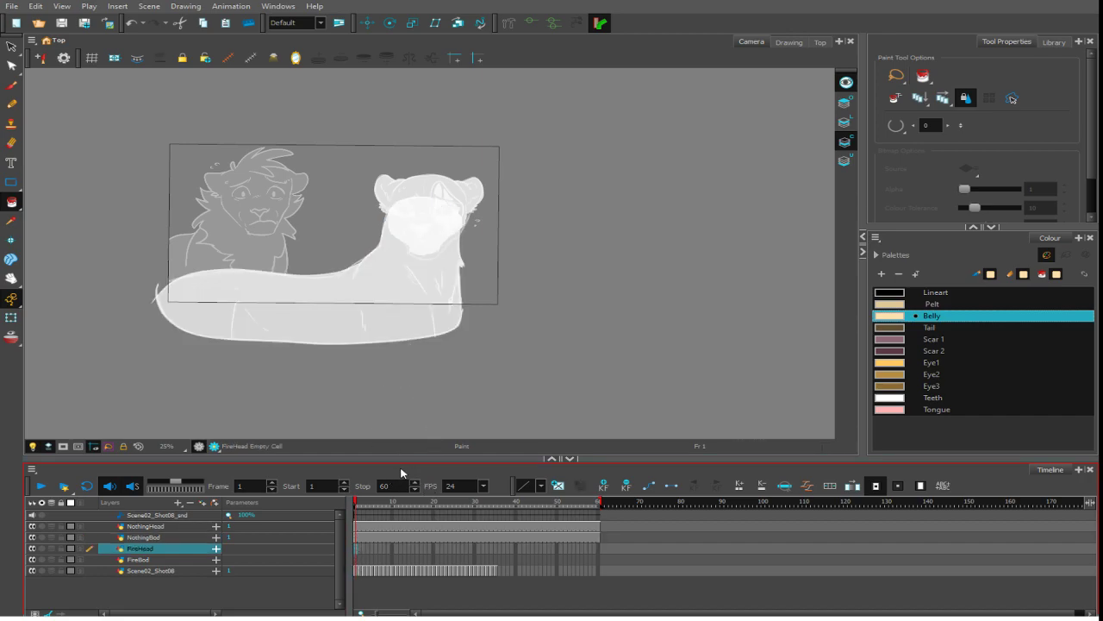
pyautogui.moveTo(377, 370); pyautogui.dragTo(582, 367)
pyautogui.press('2')
pyautogui.press('2')
pyautogui.moveTo(626, 242); pyautogui.dragTo(559, 288)
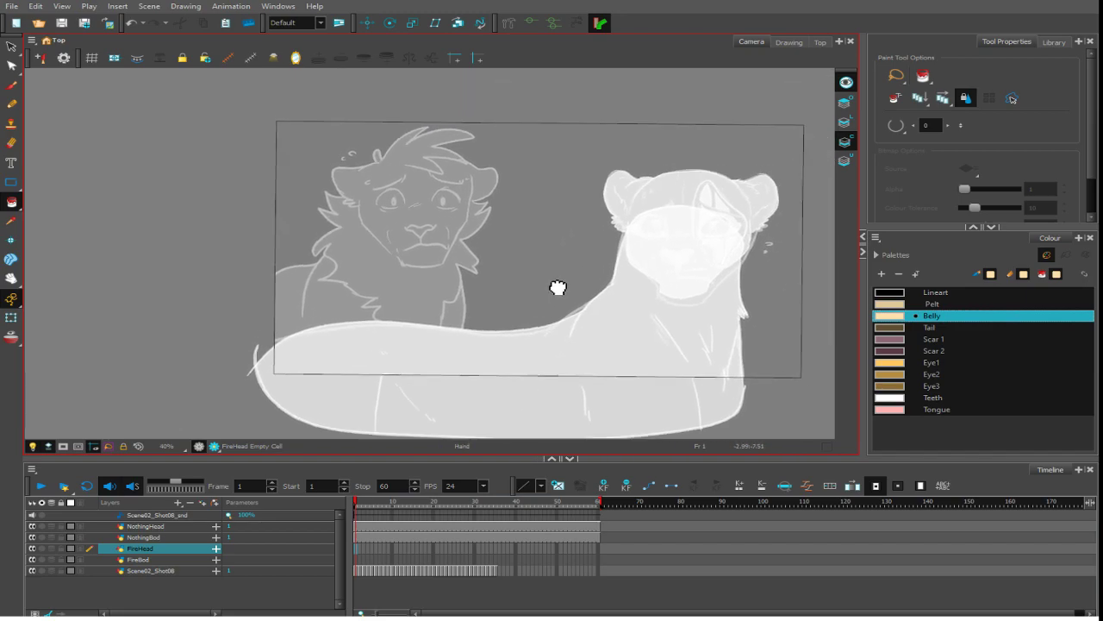
pyautogui.press('2')
pyautogui.press('2')
pyautogui.click(11, 85)
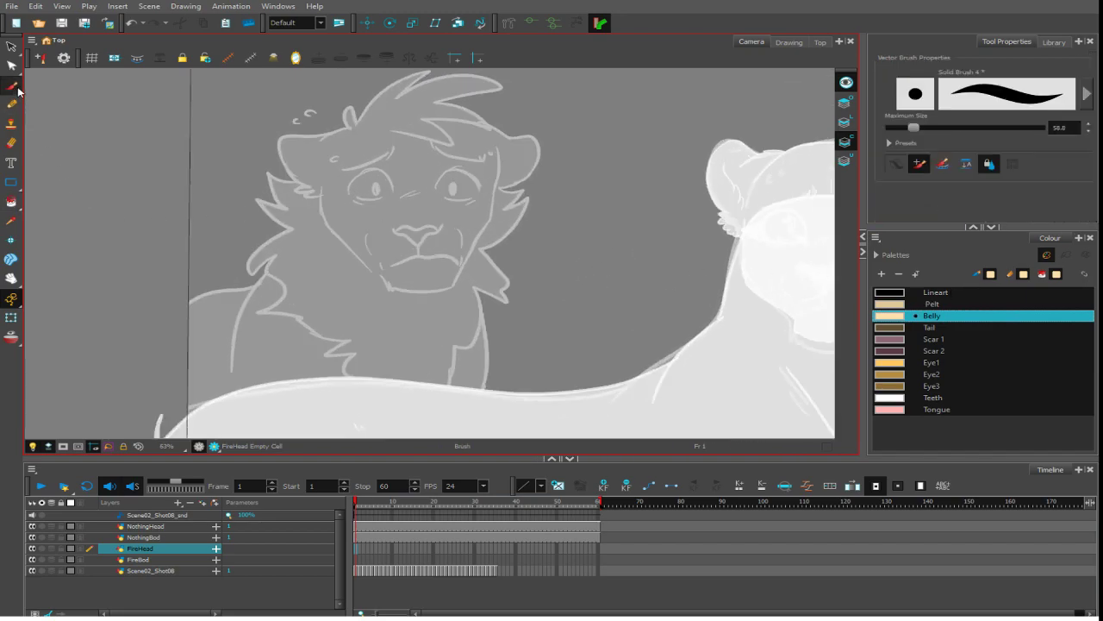
# - Switch to the male lion's colour palette with Lineart selected and set the brush size to 33.2
pyautogui.click(876, 256)
pyautogui.click(920, 305)
pyautogui.click(876, 255)
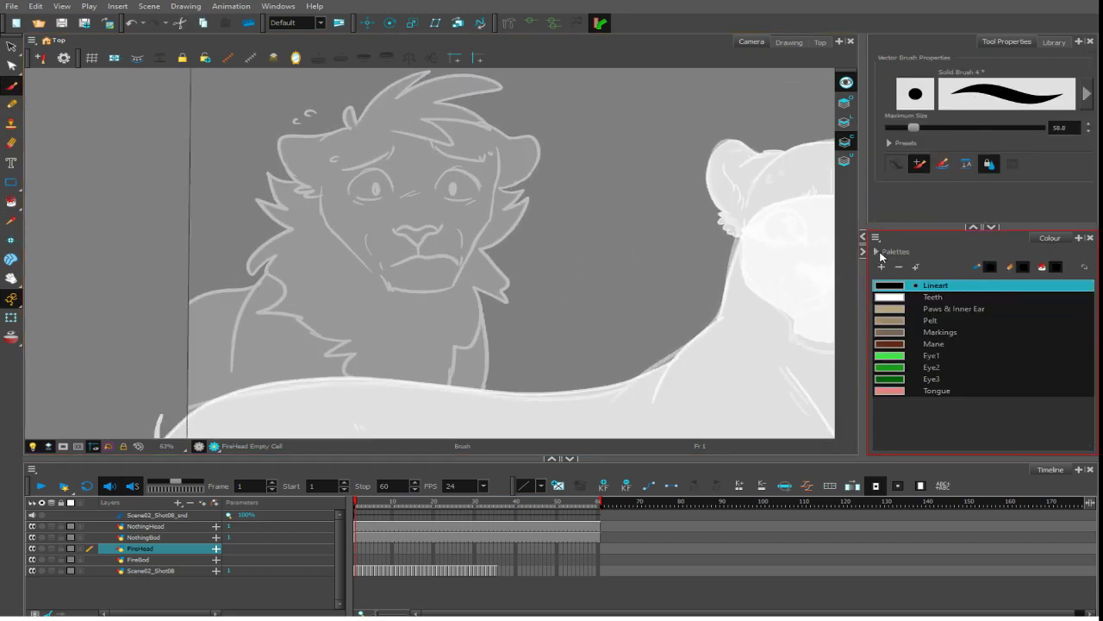
pyautogui.click(896, 163)
pyautogui.moveTo(907, 126); pyautogui.dragTo(903, 128)
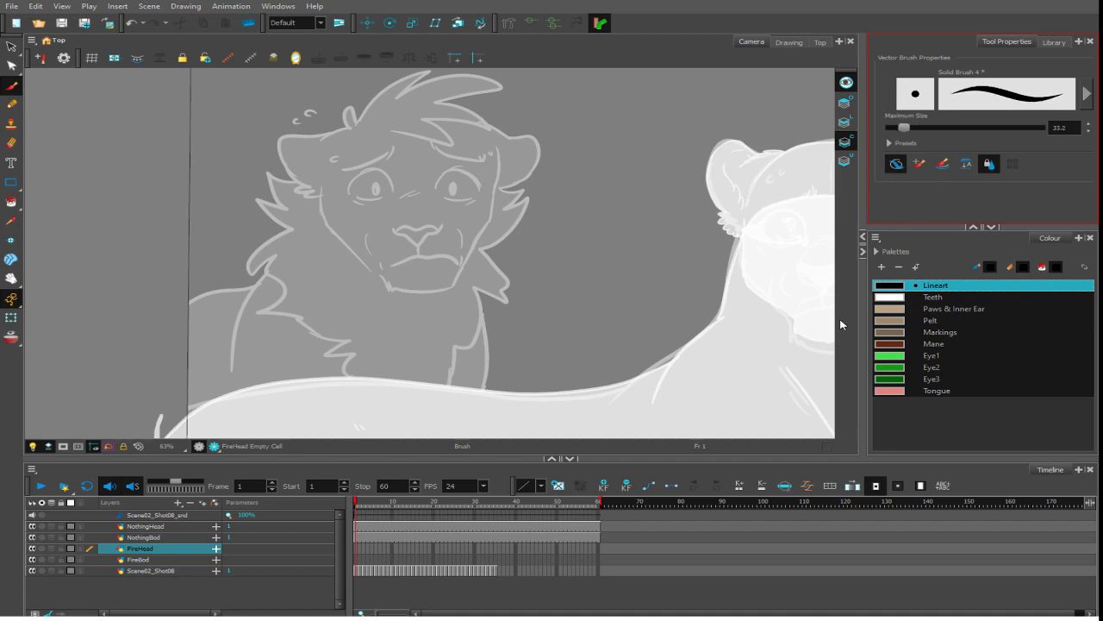
pyautogui.scroll(6, 571, 202)
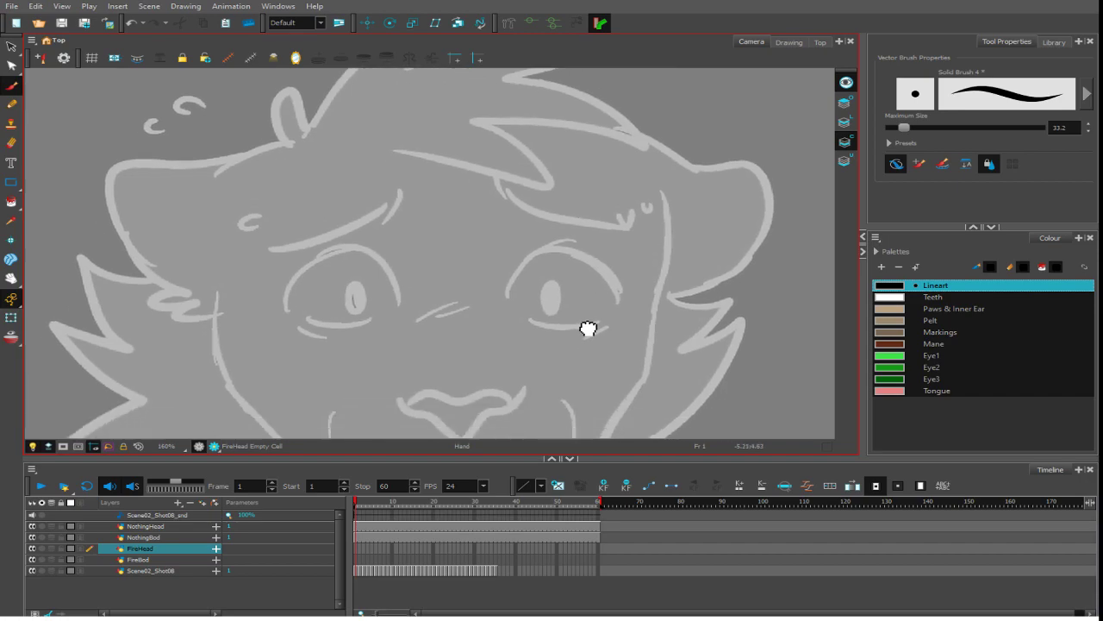
pyautogui.moveTo(588, 328); pyautogui.dragTo(592, 316)
pyautogui.press('2')
pyautogui.moveTo(523, 305)
pyautogui.mouseDown()
pyautogui.moveTo(565, 255)
pyautogui.moveTo(675, 300)
pyautogui.mouseUp()
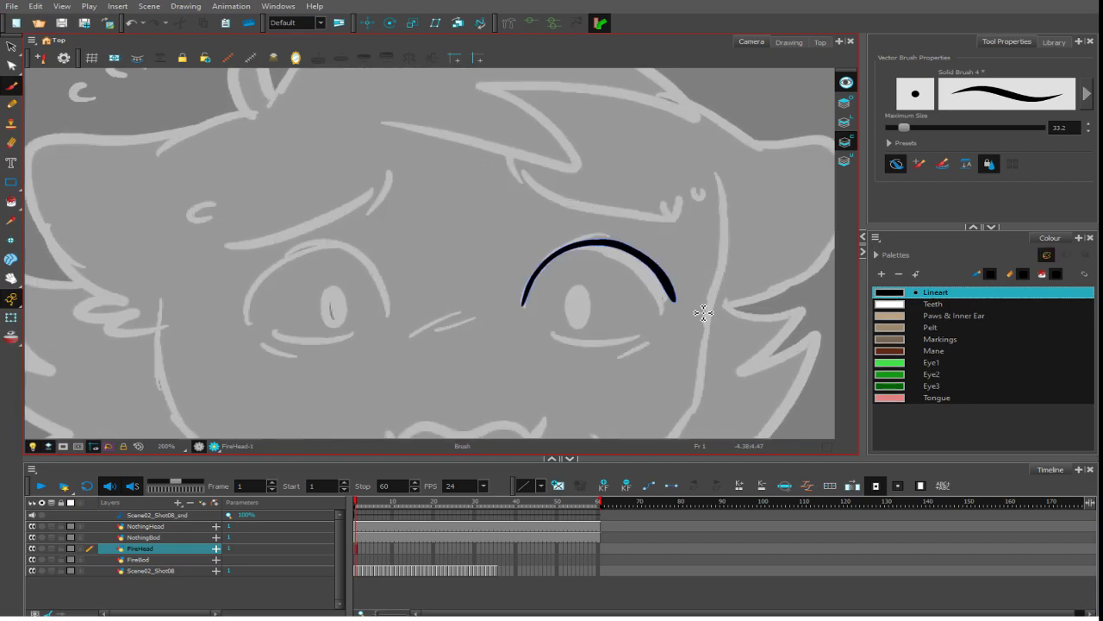
pyautogui.hotkey('ctrl', 'z')
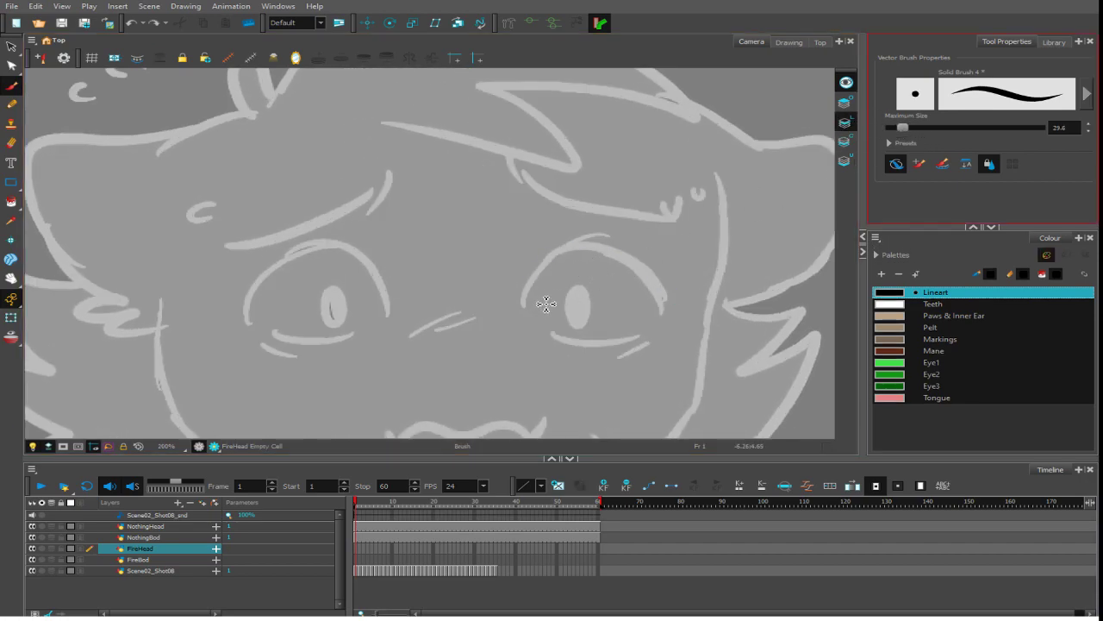
pyautogui.moveTo(534, 307)
pyautogui.mouseDown()
pyautogui.moveTo(560, 268)
pyautogui.moveTo(591, 250)
pyautogui.moveTo(661, 296)
pyautogui.mouseUp()
pyautogui.hotkey('ctrl', 'z')
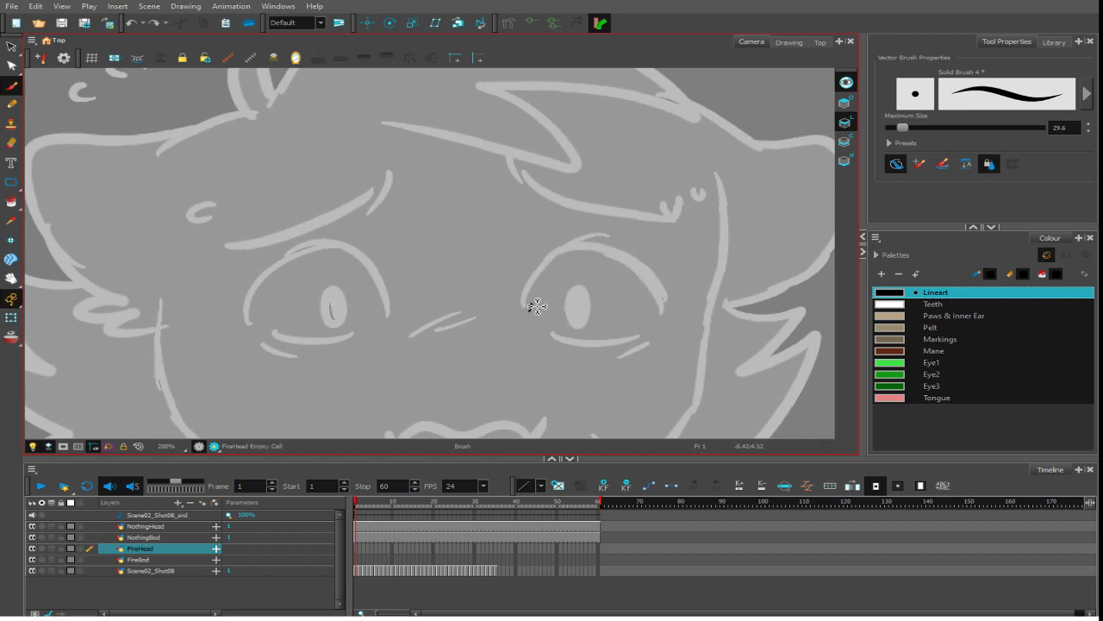
# - Ink the upper lid and brow line of the lion's eye on the lioness's side with a 29.6 brush
pyautogui.moveTo(529, 310)
pyautogui.mouseDown()
pyautogui.moveTo(607, 246)
pyautogui.moveTo(664, 319)
pyautogui.mouseUp()
pyautogui.moveTo(649, 269); pyautogui.dragTo(571, 153)
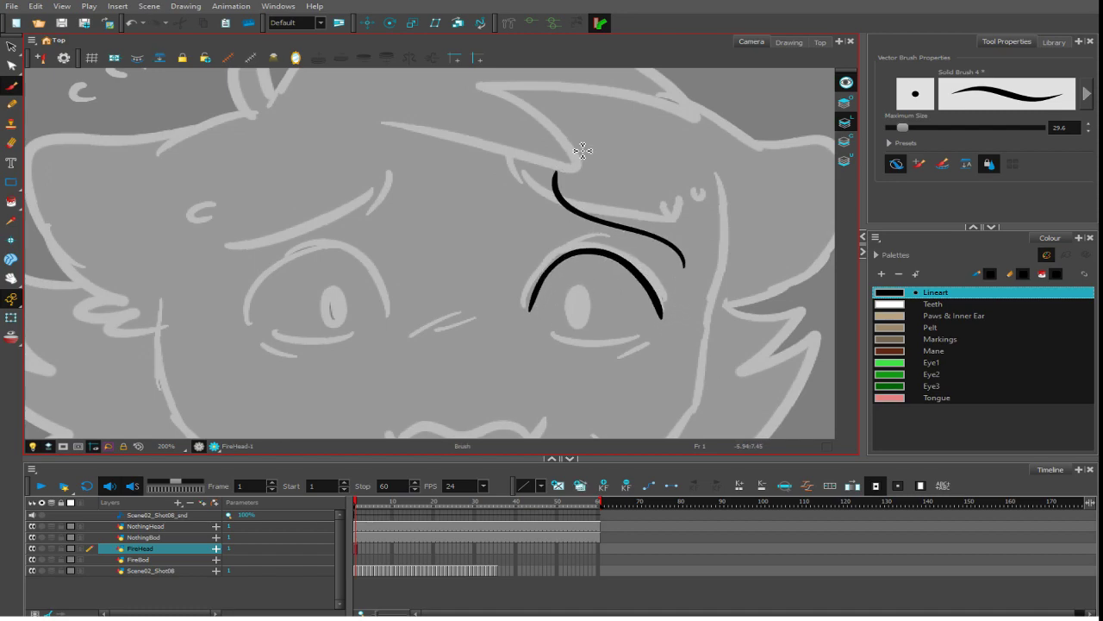
pyautogui.hotkey('ctrl', 'z')
pyautogui.moveTo(688, 257)
pyautogui.mouseDown()
pyautogui.moveTo(592, 227)
pyautogui.moveTo(545, 177)
pyautogui.moveTo(510, 222)
pyautogui.mouseUp()
pyautogui.hotkey('ctrl', 'z')
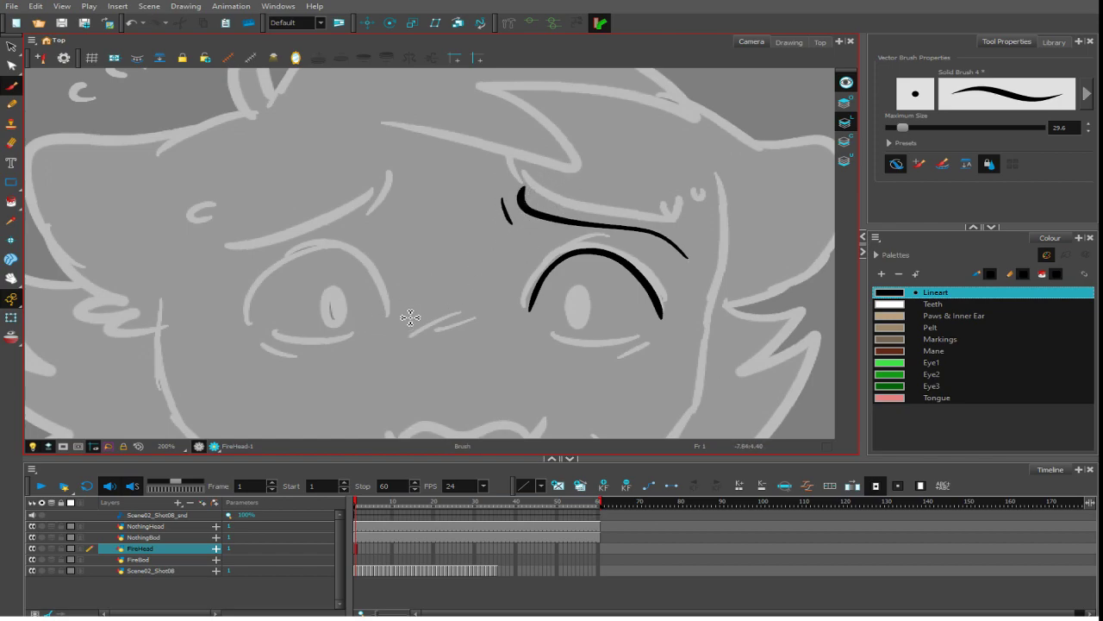
# - Ink the lion's other eye with its upper and lower lids, and add the lower lid to the first eye
pyautogui.moveTo(392, 321)
pyautogui.mouseDown()
pyautogui.moveTo(357, 261)
pyautogui.moveTo(393, 306)
pyautogui.moveTo(372, 262)
pyautogui.moveTo(329, 247)
pyautogui.moveTo(270, 282)
pyautogui.moveTo(259, 329)
pyautogui.moveTo(282, 347)
pyautogui.moveTo(373, 348)
pyautogui.mouseUp()
pyautogui.hotkey('ctrl', 'z')
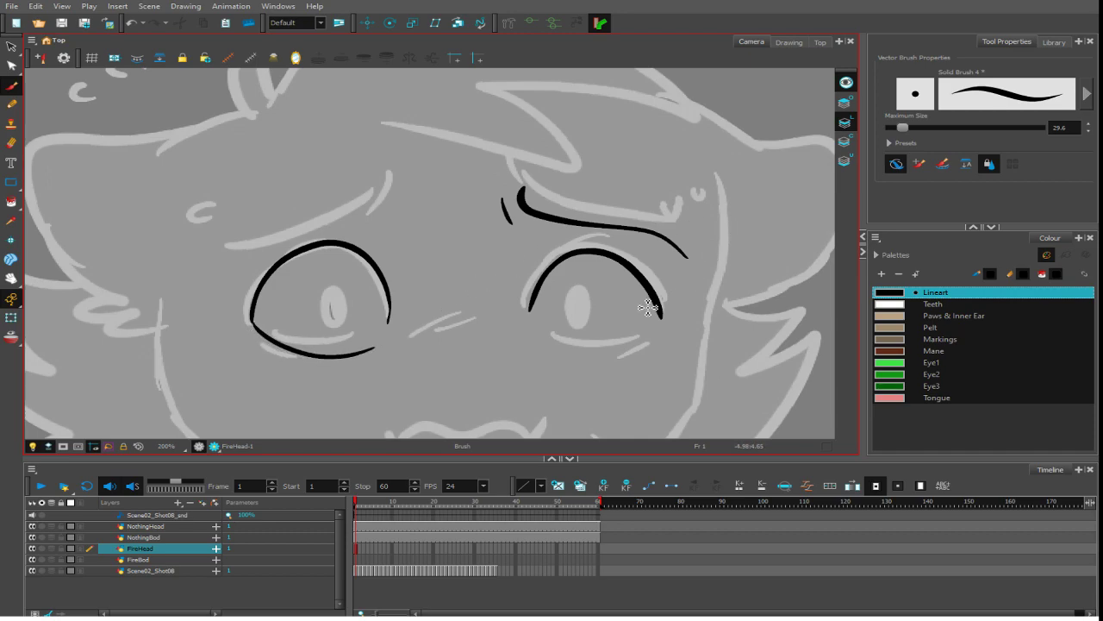
pyautogui.moveTo(660, 308)
pyautogui.mouseDown()
pyautogui.moveTo(628, 354)
pyautogui.moveTo(536, 336)
pyautogui.mouseUp()
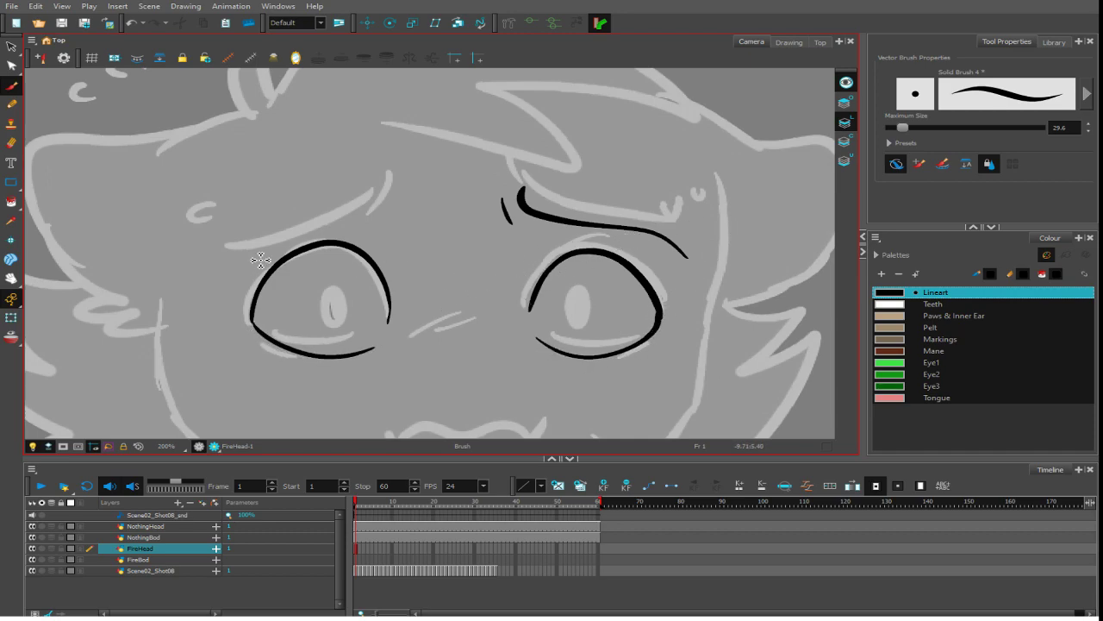
# - Ink the brow and crease over the lion's eye away from the lioness, plus the vertical furrow between the brows
pyautogui.moveTo(240, 256)
pyautogui.mouseDown()
pyautogui.moveTo(302, 229)
pyautogui.moveTo(416, 196)
pyautogui.moveTo(470, 149)
pyautogui.mouseUp()
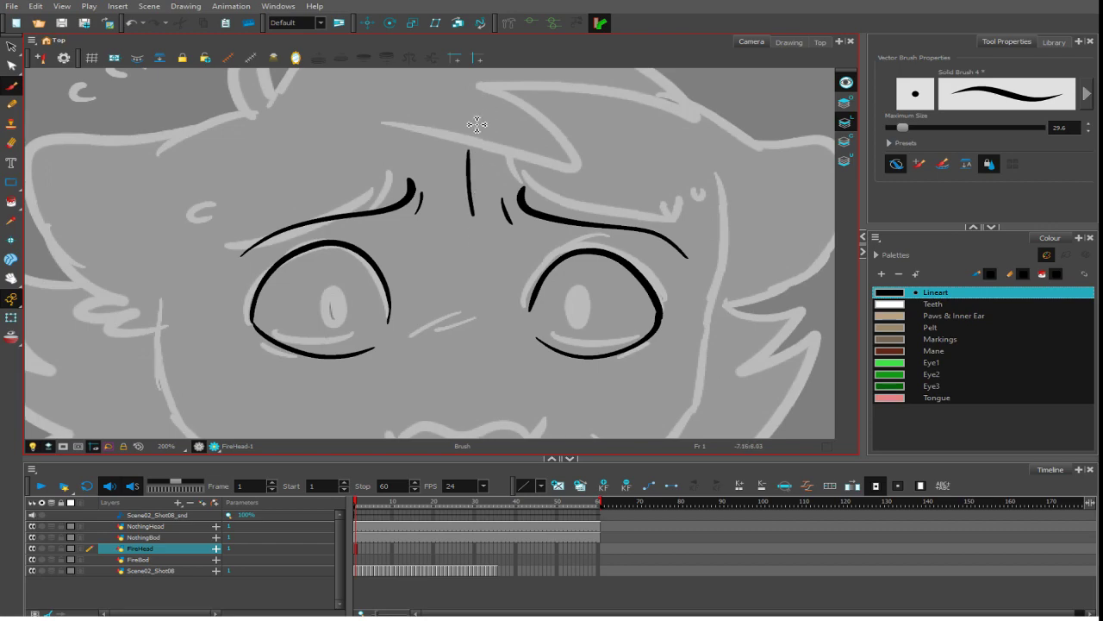
pyautogui.hotkey('ctrl', 'z')
pyautogui.moveTo(466, 277); pyautogui.dragTo(469, 166)
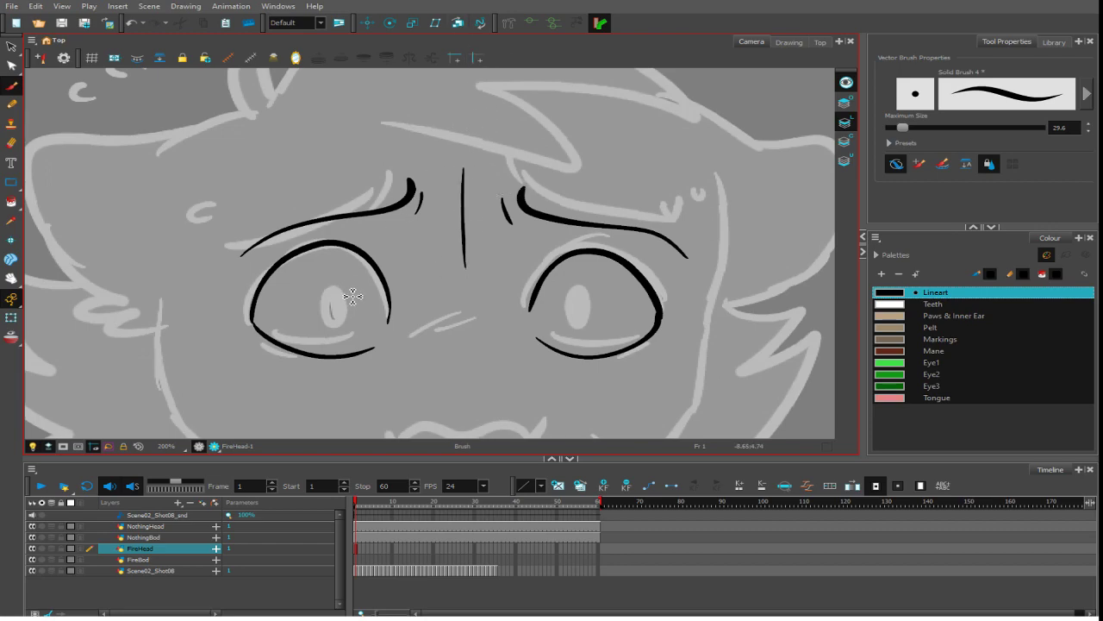
pyautogui.scroll(-8, 411, 247)
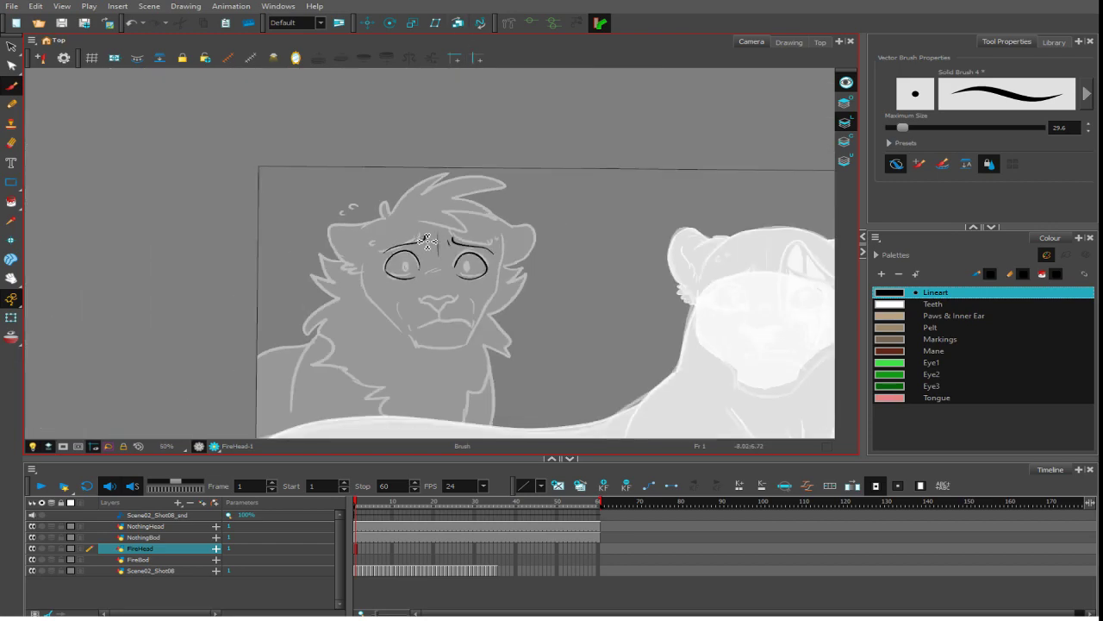
pyautogui.scroll(6, 576, 208)
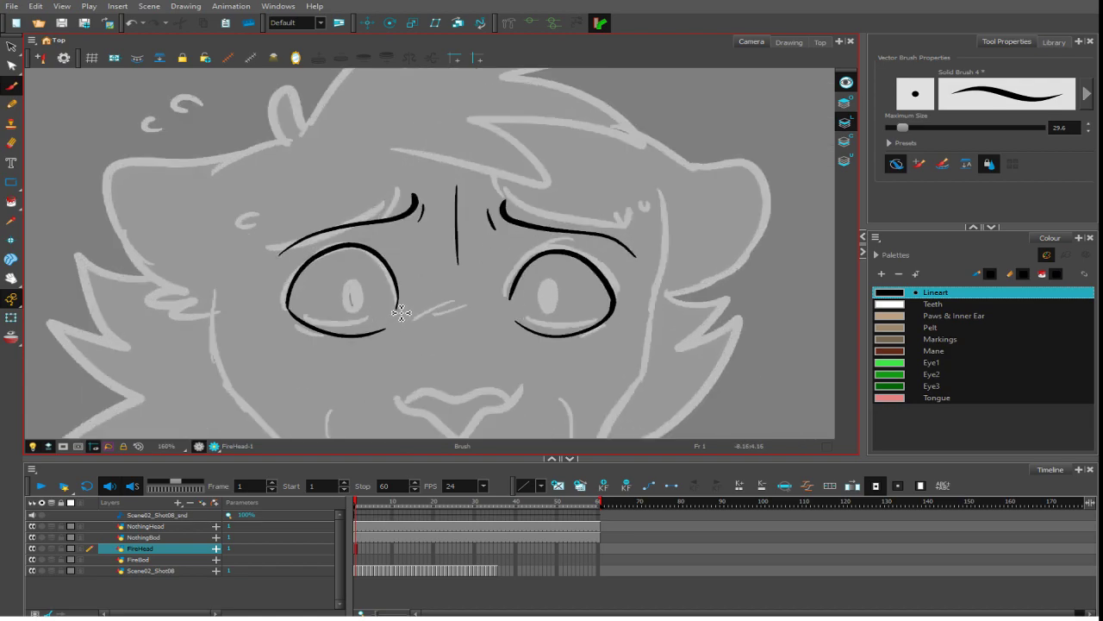
# - Close both eye outlines at the inner corners, adding a pointed tear duct to the eye away from the lioness
pyautogui.moveTo(397, 309)
pyautogui.mouseDown()
pyautogui.moveTo(392, 335)
pyautogui.moveTo(398, 305)
pyautogui.mouseUp()
pyautogui.hotkey('ctrl', 'z')
pyautogui.moveTo(515, 306); pyautogui.dragTo(530, 334)
# - Ink the lion's swept hair tuft and the outer contour of the ear on the lioness's side, including its fur tufts
pyautogui.scroll(3, 483, 203)
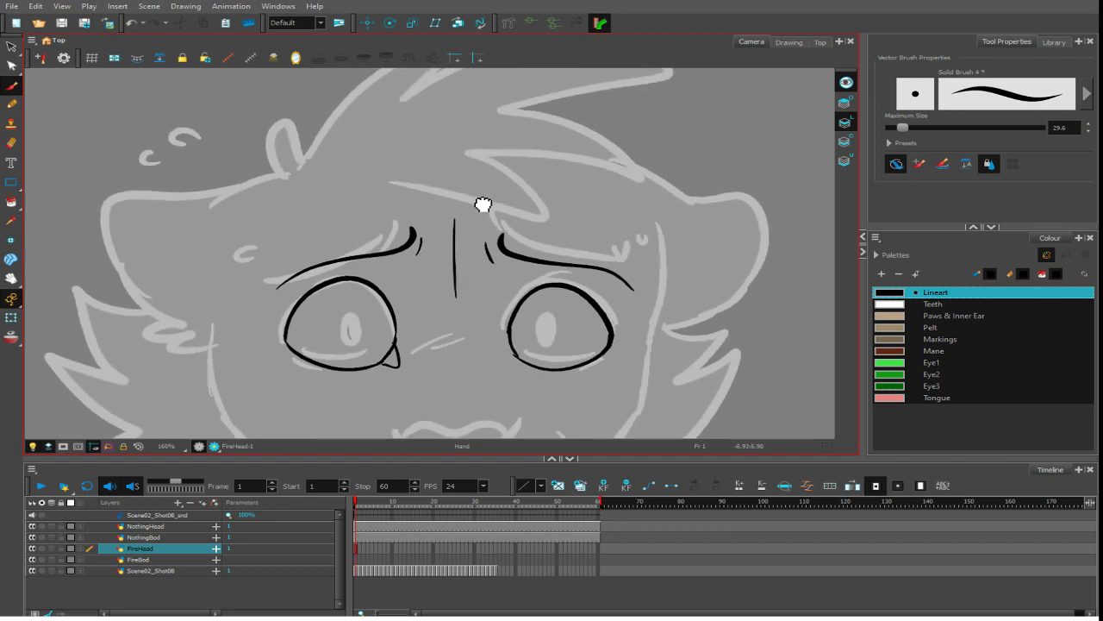
pyautogui.moveTo(316, 185)
pyautogui.mouseDown()
pyautogui.moveTo(446, 77)
pyautogui.moveTo(576, 100)
pyautogui.moveTo(652, 200)
pyautogui.moveTo(427, 203)
pyautogui.mouseUp()
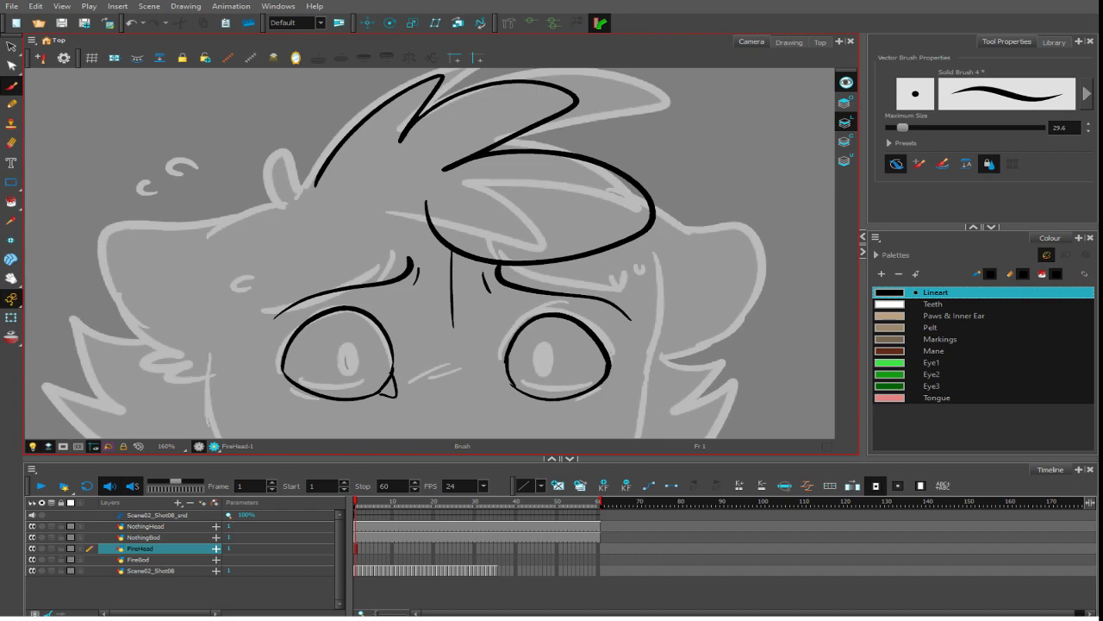
pyautogui.moveTo(656, 216)
pyautogui.mouseDown()
pyautogui.moveTo(684, 223)
pyautogui.moveTo(659, 233)
pyautogui.mouseUp()
pyautogui.moveTo(678, 241)
pyautogui.mouseDown()
pyautogui.moveTo(695, 263)
pyautogui.moveTo(668, 252)
pyautogui.moveTo(760, 273)
pyautogui.moveTo(739, 375)
pyautogui.moveTo(695, 368)
pyautogui.mouseUp()
pyautogui.hotkey('ctrl', 'z')
pyautogui.moveTo(697, 257)
pyautogui.mouseDown()
pyautogui.moveTo(740, 266)
pyautogui.moveTo(769, 305)
pyautogui.moveTo(747, 360)
pyautogui.moveTo(700, 392)
pyautogui.moveTo(672, 388)
pyautogui.moveTo(663, 410)
pyautogui.moveTo(672, 283)
pyautogui.mouseUp()
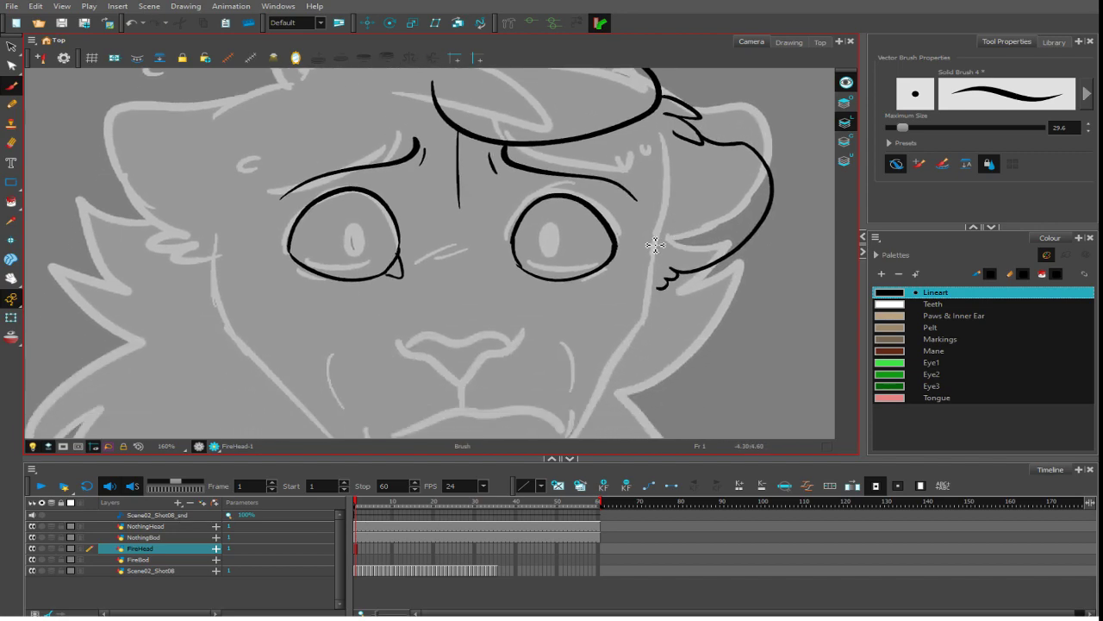
# - Ink the face edge beside the ear on the lioness's side and fill the inner ear with layered fur strands
pyautogui.moveTo(659, 223); pyautogui.dragTo(653, 319)
pyautogui.moveTo(733, 205)
pyautogui.mouseDown()
pyautogui.moveTo(748, 184)
pyautogui.moveTo(659, 235)
pyautogui.moveTo(693, 232)
pyautogui.moveTo(660, 280)
pyautogui.mouseUp()
pyautogui.moveTo(737, 211)
pyautogui.mouseDown()
pyautogui.moveTo(674, 272)
pyautogui.moveTo(674, 255)
pyautogui.moveTo(666, 285)
pyautogui.moveTo(671, 256)
pyautogui.moveTo(666, 287)
pyautogui.mouseUp()
pyautogui.moveTo(667, 337); pyautogui.dragTo(692, 357)
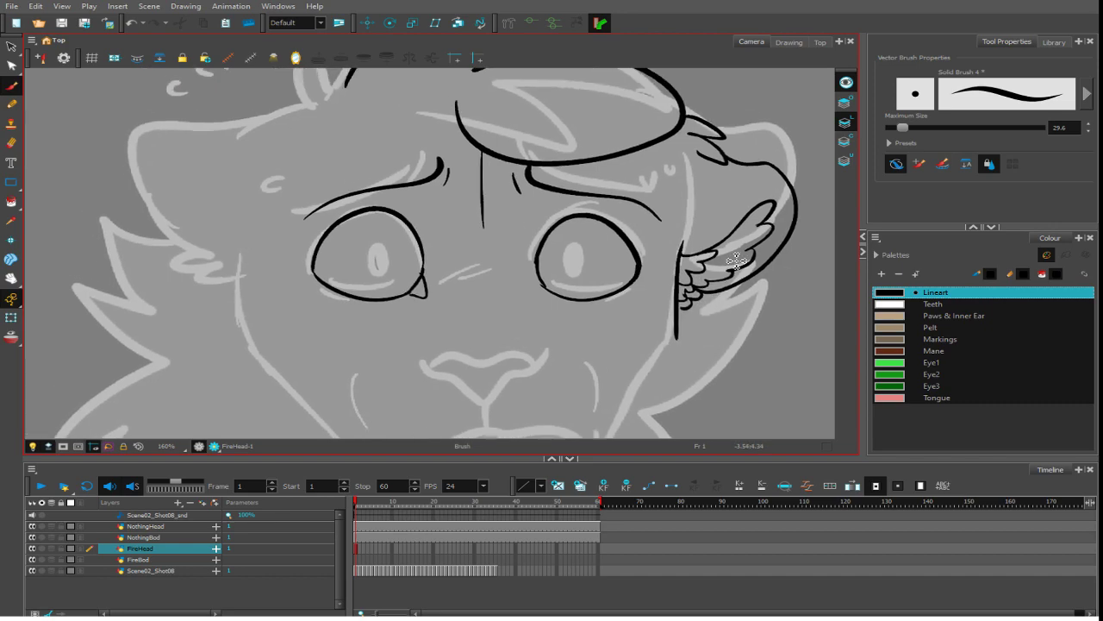
pyautogui.moveTo(752, 241); pyautogui.dragTo(732, 267)
# - Add the tear duct to the eye on the lioness's side and ink the outer corner shapes of both eyes
pyautogui.moveTo(558, 309); pyautogui.dragTo(641, 313)
pyautogui.moveTo(622, 270); pyautogui.dragTo(619, 300)
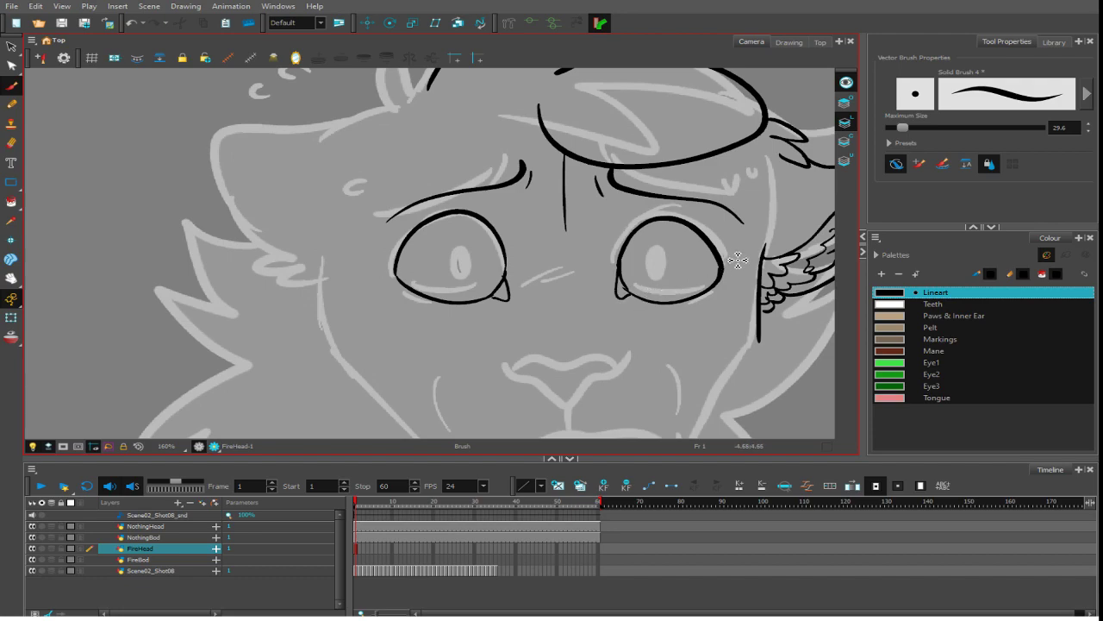
pyautogui.moveTo(723, 257)
pyautogui.mouseDown()
pyautogui.moveTo(739, 259)
pyautogui.moveTo(718, 287)
pyautogui.mouseUp()
pyautogui.moveTo(407, 248)
pyautogui.mouseDown()
pyautogui.moveTo(377, 269)
pyautogui.moveTo(404, 286)
pyautogui.mouseUp()
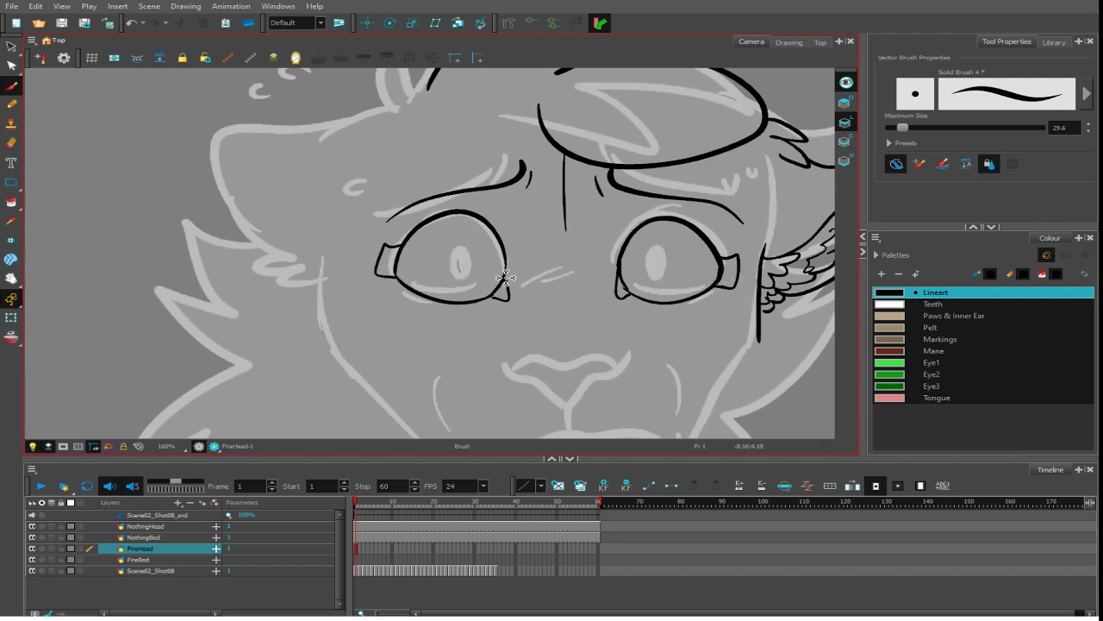
# - Try inking thin oval pupils in both of the lion's eyes
pyautogui.moveTo(466, 237)
pyautogui.mouseDown()
pyautogui.moveTo(458, 259)
pyautogui.moveTo(468, 237)
pyautogui.mouseUp()
pyautogui.moveTo(660, 273); pyautogui.dragTo(653, 243)
pyautogui.scroll(-5, 778, 285)
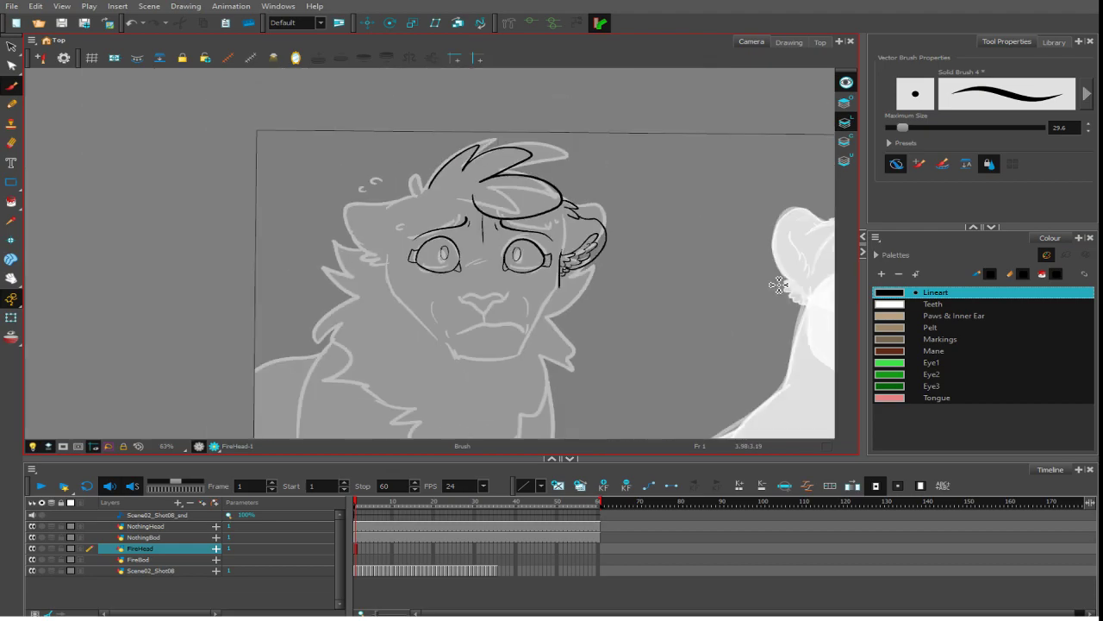
pyautogui.scroll(4, 778, 286)
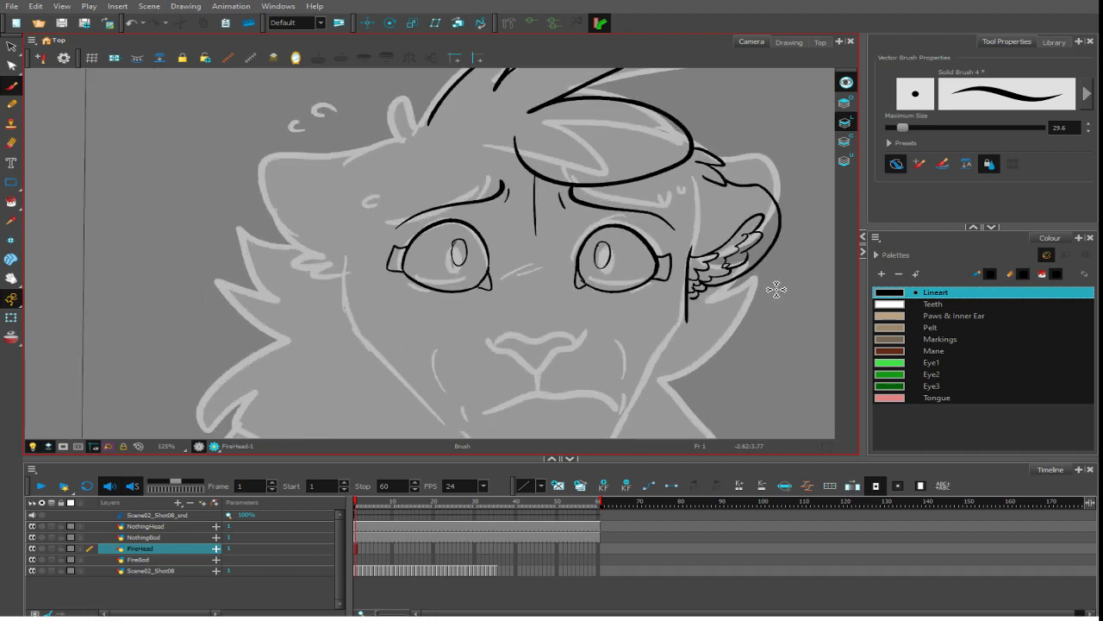
pyautogui.click(12, 46)
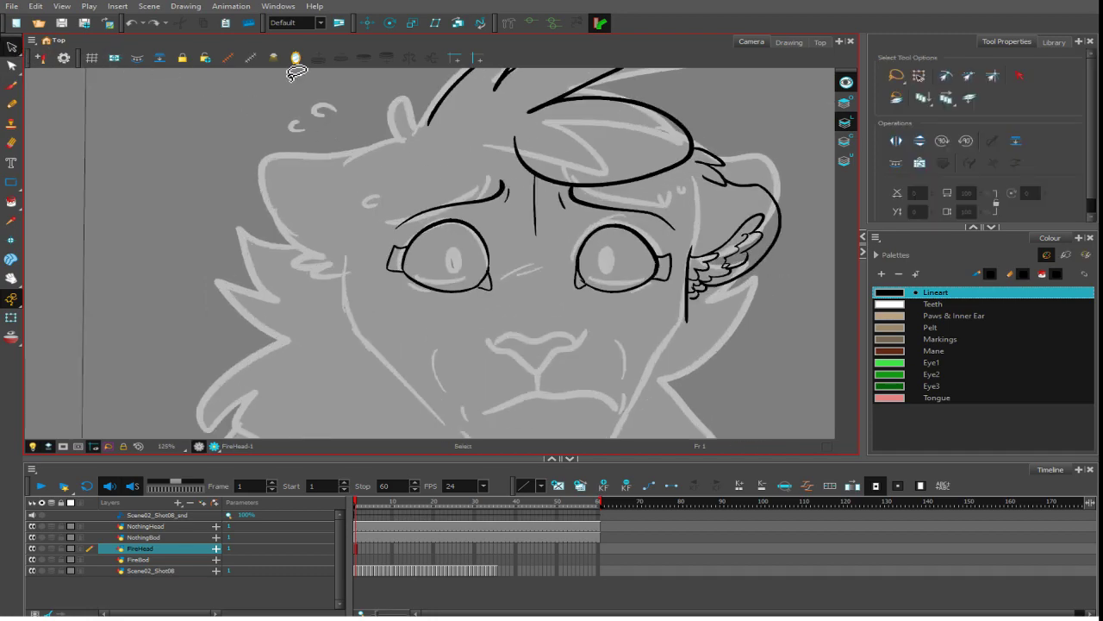
pyautogui.click(566, 205)
pyautogui.press('Delete')
pyautogui.hotkey('ctrl', 'z')
pyautogui.click(560, 204)
pyautogui.press('Delete')
pyautogui.hotkey('ctrl', 'z')
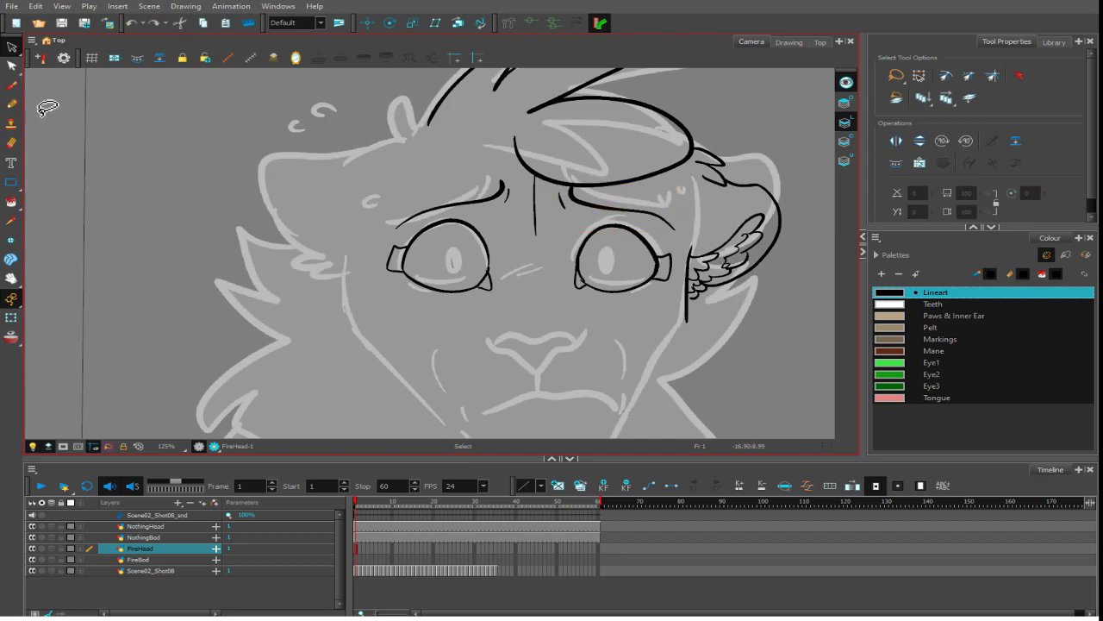
# - Ink thicker oval pupils in both of the lion's eyes with the 29.6 brush
pyautogui.hotkey('alt', 'b')
pyautogui.moveTo(451, 259)
pyautogui.mouseDown()
pyautogui.moveTo(458, 249)
pyautogui.moveTo(465, 268)
pyautogui.moveTo(461, 243)
pyautogui.mouseUp()
pyautogui.hotkey('ctrl', 'z')
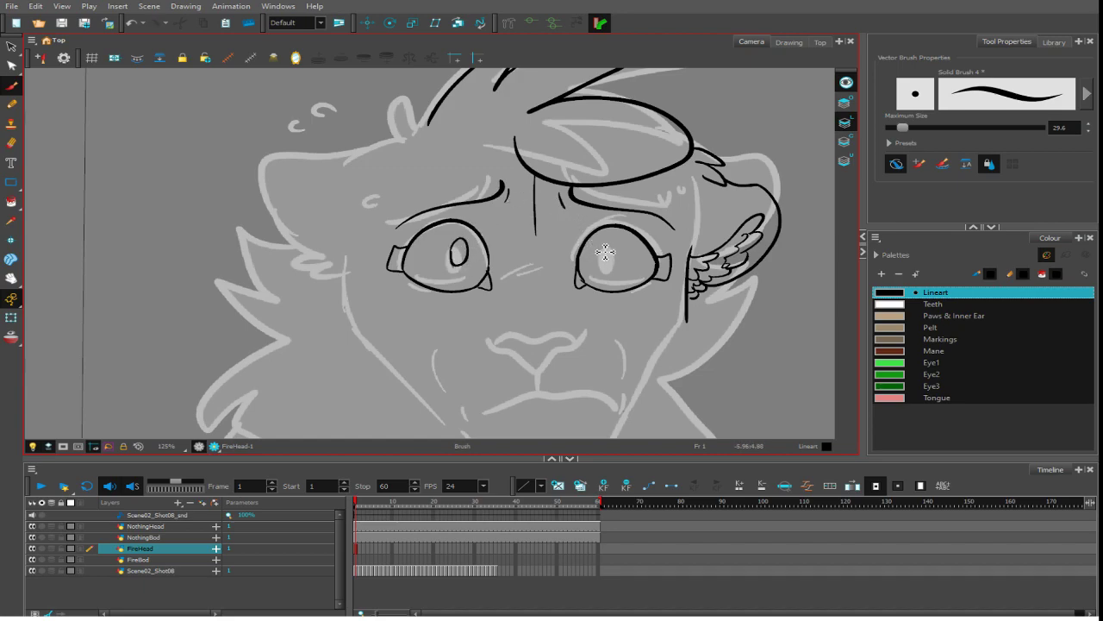
pyautogui.hotkey('ctrl', 'z')
pyautogui.moveTo(603, 262); pyautogui.dragTo(604, 248)
pyautogui.press('1')
pyautogui.press('1')
pyautogui.press('1')
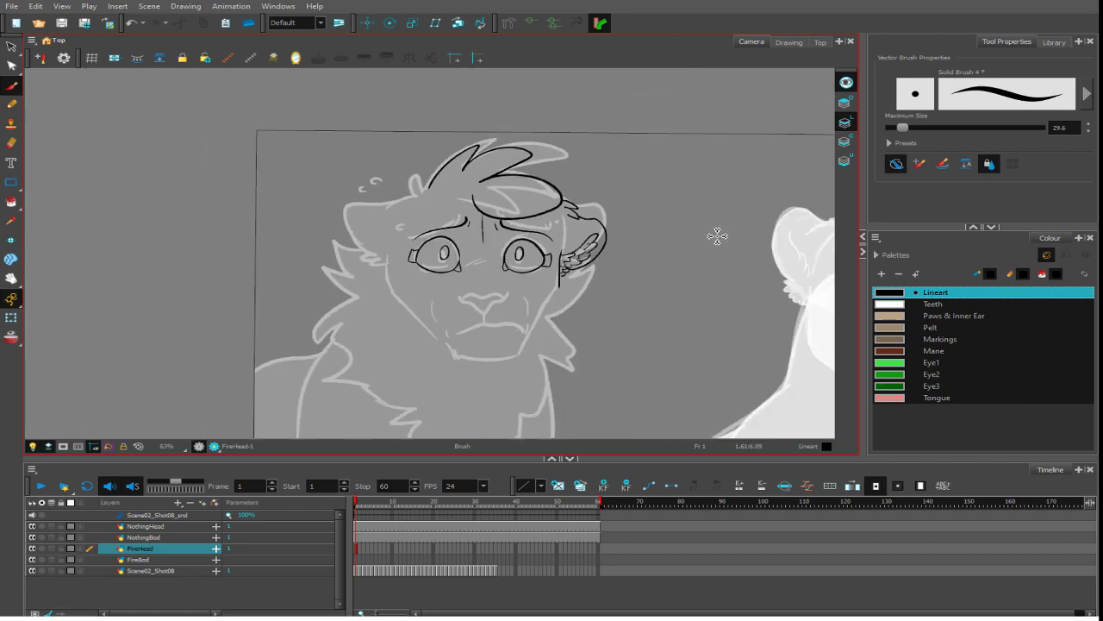
# - Ink a curved crease across the bridge of the lion's nose with a short tick above it
pyautogui.press('1')
pyautogui.press('1')
pyautogui.press('1')
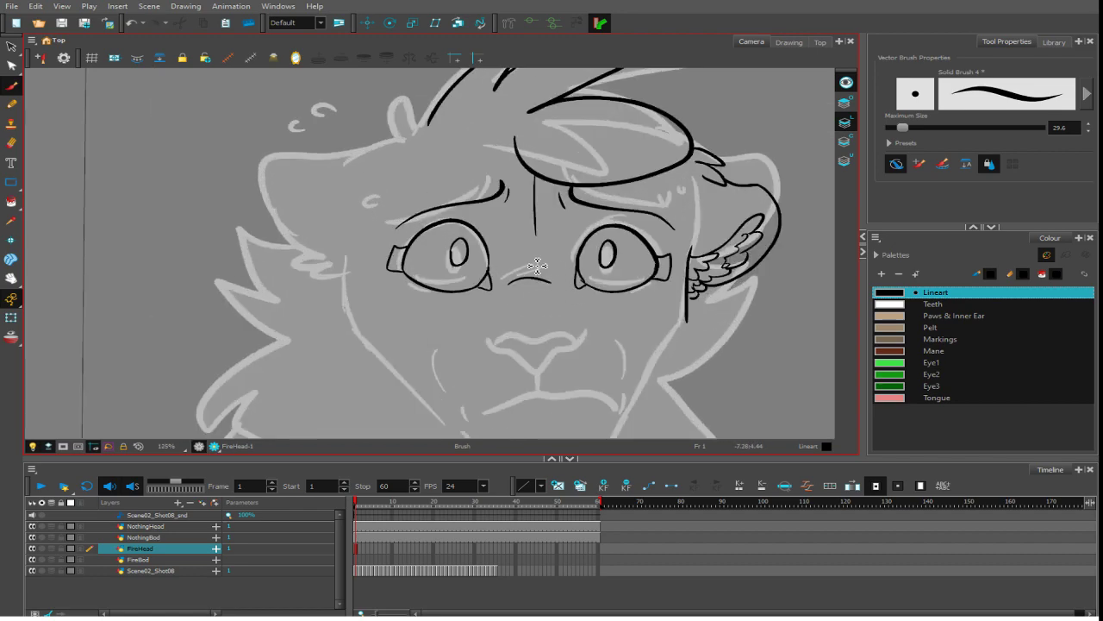
pyautogui.hotkey('ctrl', 'z')
pyautogui.moveTo(507, 282)
pyautogui.mouseDown()
pyautogui.moveTo(549, 280)
pyautogui.moveTo(535, 268)
pyautogui.moveTo(537, 301)
pyautogui.moveTo(601, 316)
pyautogui.mouseUp()
pyautogui.scroll(-1, 534, 268)
pyautogui.press('1')
pyautogui.hotkey('ctrl', 'z')
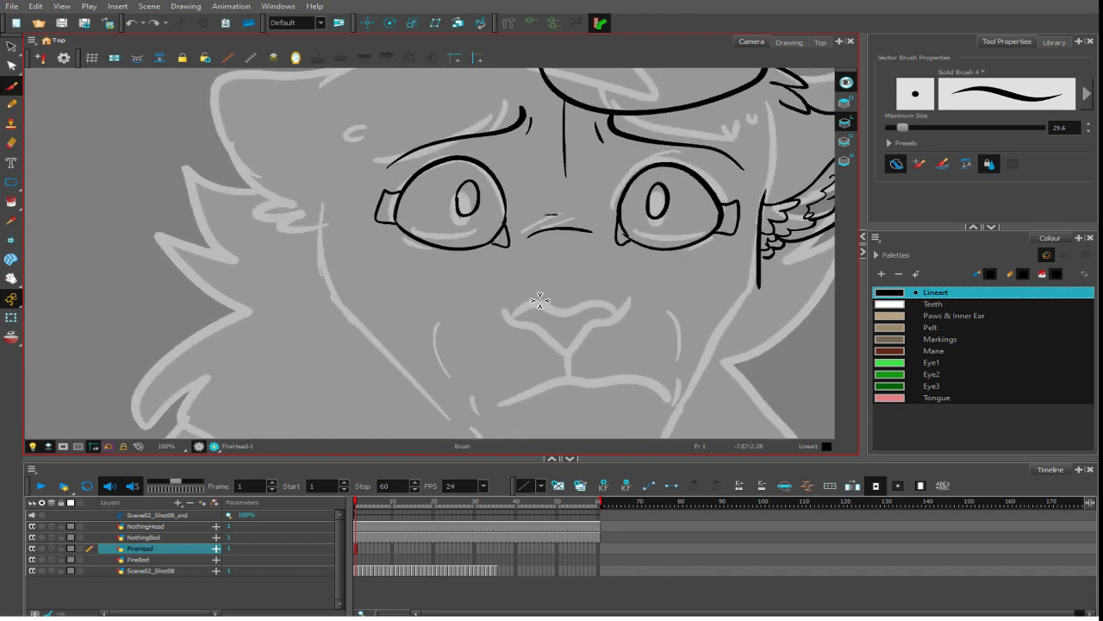
# - Ink the outline of the lion's nose and the two side lines of the nose bridge above it
pyautogui.moveTo(531, 300)
pyautogui.mouseDown()
pyautogui.moveTo(622, 311)
pyautogui.moveTo(587, 330)
pyautogui.mouseUp()
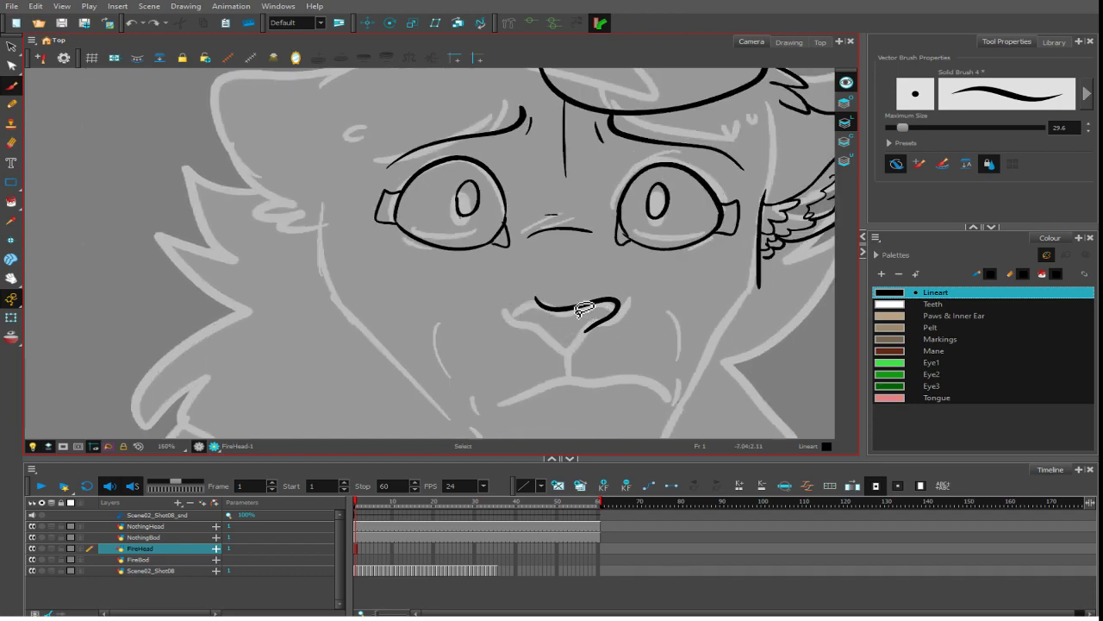
pyautogui.hotkey('ctrl', 'z')
pyautogui.moveTo(540, 302)
pyautogui.mouseDown()
pyautogui.moveTo(617, 308)
pyautogui.moveTo(580, 329)
pyautogui.moveTo(518, 332)
pyautogui.moveTo(587, 358)
pyautogui.moveTo(604, 321)
pyautogui.mouseUp()
pyautogui.press('2')
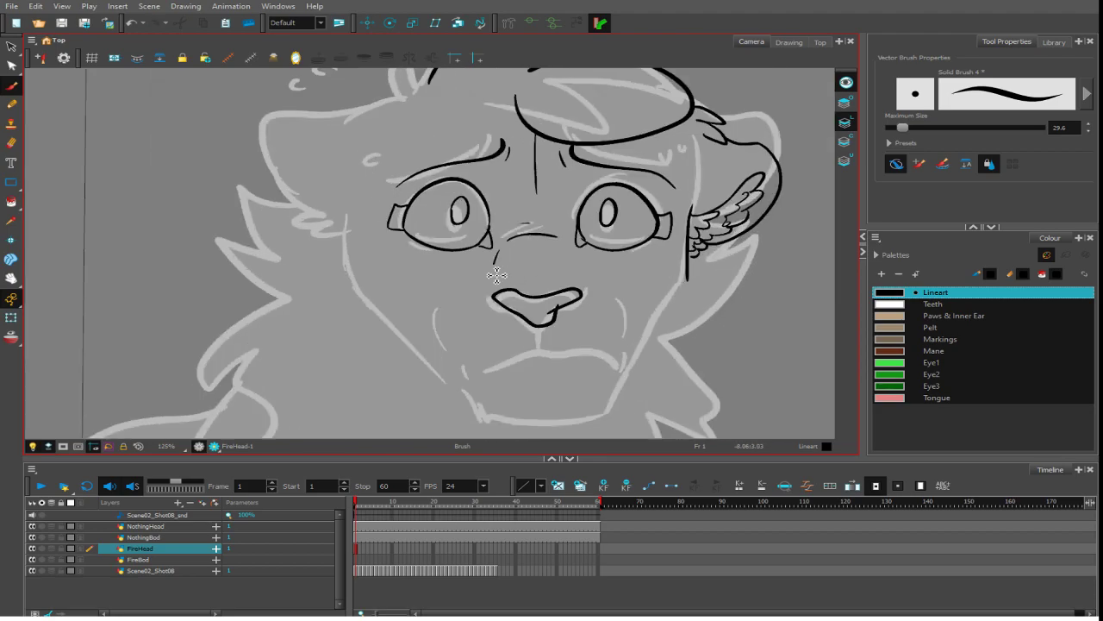
pyautogui.press('2')
pyautogui.press('2')
pyautogui.press('2')
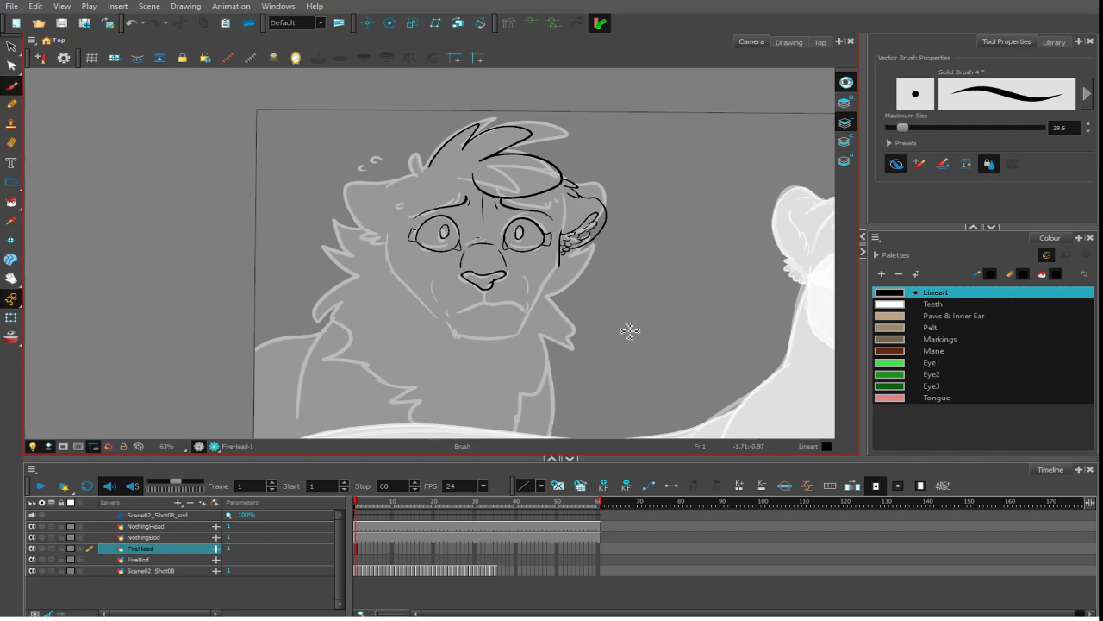
# - Ink the line below the nose and the two downturned mouth lines spreading from it
pyautogui.scroll(5, 630, 331)
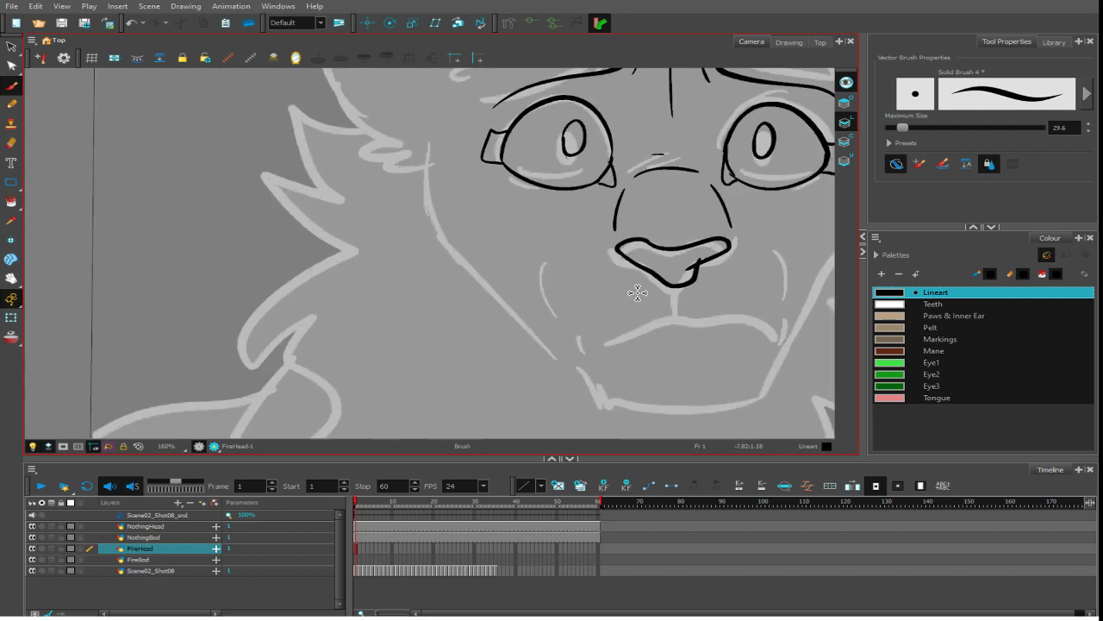
pyautogui.moveTo(676, 289)
pyautogui.mouseDown()
pyautogui.moveTo(678, 323)
pyautogui.moveTo(683, 301)
pyautogui.moveTo(623, 333)
pyautogui.moveTo(745, 338)
pyautogui.moveTo(611, 354)
pyautogui.mouseUp()
pyautogui.hotkey('ctrl', 'z')
pyautogui.hotkey('ctrl', 'z')
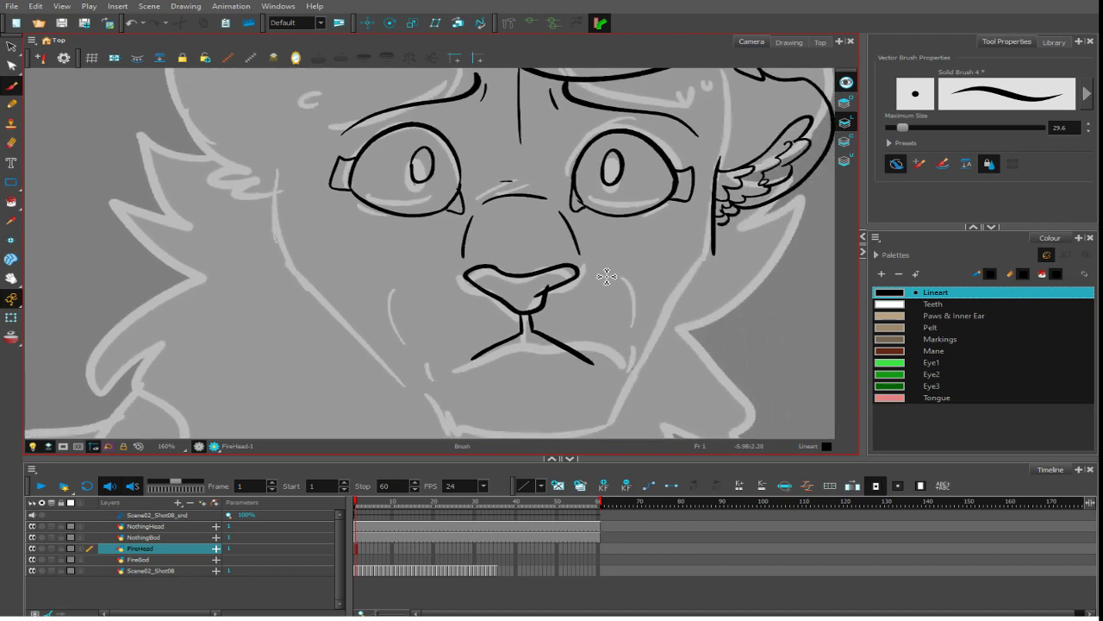
# - Ink the curved outer contours of the muzzle on both sides of the mouth
pyautogui.moveTo(607, 275); pyautogui.dragTo(622, 352)
pyautogui.moveTo(432, 283); pyautogui.dragTo(429, 359)
pyautogui.press('1')
pyautogui.press('1')
pyautogui.press('1')
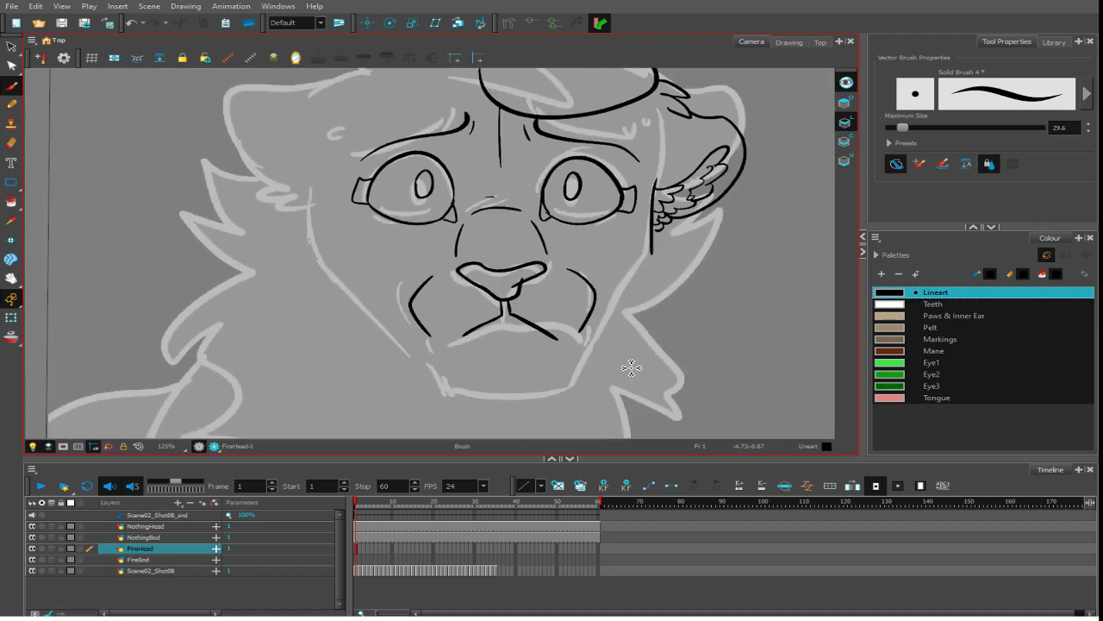
# - Ink the lion's chin outline below the mouth, from one side of the muzzle to the other
pyautogui.press('2')
pyautogui.press('2')
pyautogui.moveTo(488, 326); pyautogui.dragTo(521, 320)
pyautogui.hotkey('ctrl', 'z')
pyautogui.moveTo(566, 399); pyautogui.dragTo(580, 343)
pyautogui.moveTo(452, 300)
pyautogui.mouseDown()
pyautogui.moveTo(462, 334)
pyautogui.moveTo(530, 346)
pyautogui.mouseUp()
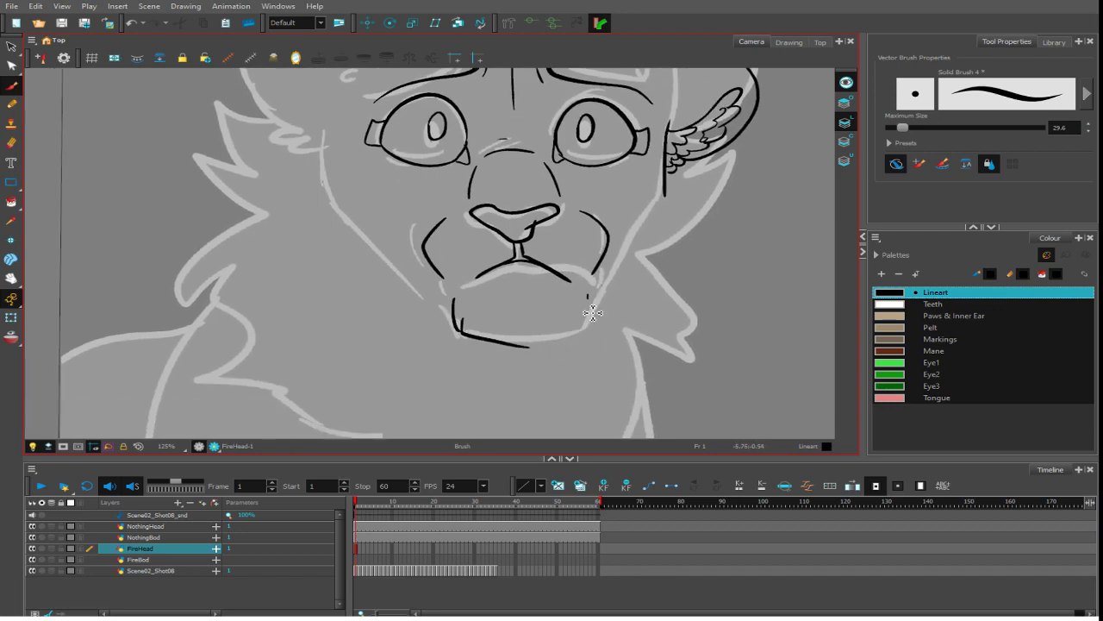
pyautogui.moveTo(590, 295)
pyautogui.mouseDown()
pyautogui.moveTo(587, 331)
pyautogui.moveTo(538, 350)
pyautogui.mouseUp()
# - Ink both cheek and jaw edges of the face down to the chin
pyautogui.moveTo(662, 183)
pyautogui.mouseDown()
pyautogui.moveTo(662, 245)
pyautogui.moveTo(600, 302)
pyautogui.moveTo(598, 322)
pyautogui.mouseUp()
pyautogui.moveTo(328, 142)
pyautogui.mouseDown()
pyautogui.moveTo(347, 237)
pyautogui.moveTo(432, 323)
pyautogui.mouseUp()
pyautogui.hotkey('ctrl', 'z')
pyautogui.moveTo(346, 227); pyautogui.dragTo(448, 325)
pyautogui.scroll(-3, 592, 276)
pyautogui.scroll(5, 662, 303)
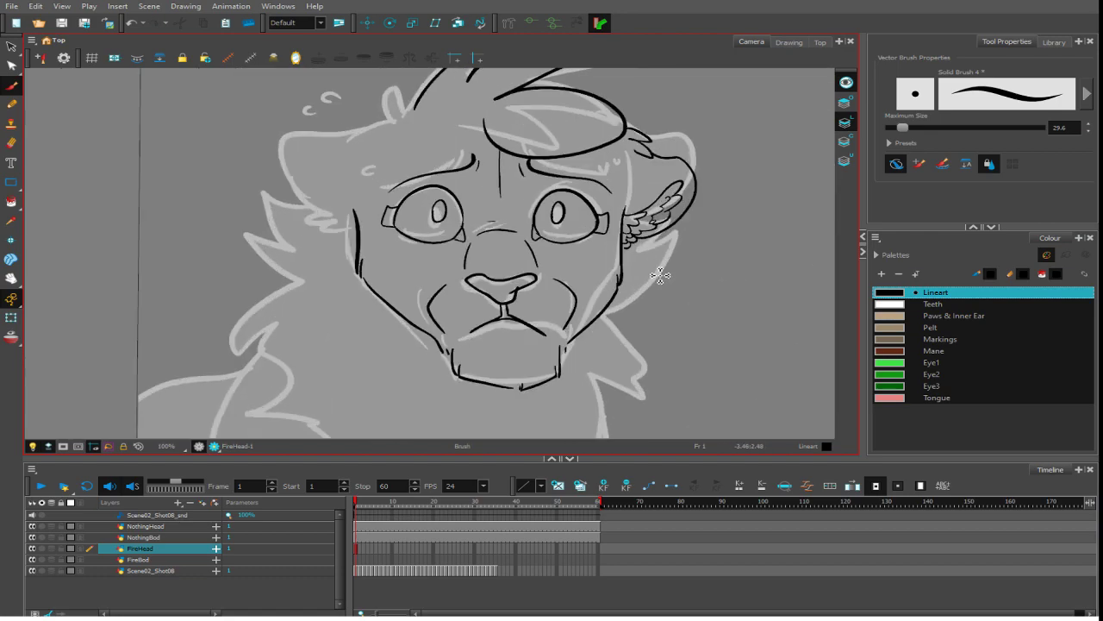
# - Add leaf-shaped markings on the muzzle, small ticks below the eyes, and rework the cheek edge on the lioness's side
pyautogui.moveTo(707, 330)
pyautogui.mouseDown()
pyautogui.moveTo(661, 180)
pyautogui.moveTo(628, 130)
pyautogui.mouseUp()
pyautogui.moveTo(625, 175)
pyautogui.mouseDown()
pyautogui.moveTo(600, 264)
pyautogui.moveTo(597, 226)
pyautogui.moveTo(568, 245)
pyautogui.moveTo(558, 291)
pyautogui.moveTo(607, 235)
pyautogui.moveTo(607, 269)
pyautogui.moveTo(579, 280)
pyautogui.mouseUp()
pyautogui.moveTo(539, 314)
pyautogui.mouseDown()
pyautogui.moveTo(485, 355)
pyautogui.moveTo(489, 375)
pyautogui.moveTo(527, 337)
pyautogui.moveTo(502, 379)
pyautogui.moveTo(518, 368)
pyautogui.moveTo(544, 329)
pyautogui.moveTo(538, 370)
pyautogui.moveTo(506, 378)
pyautogui.moveTo(545, 320)
pyautogui.mouseUp()
pyautogui.moveTo(640, 182); pyautogui.dragTo(653, 331)
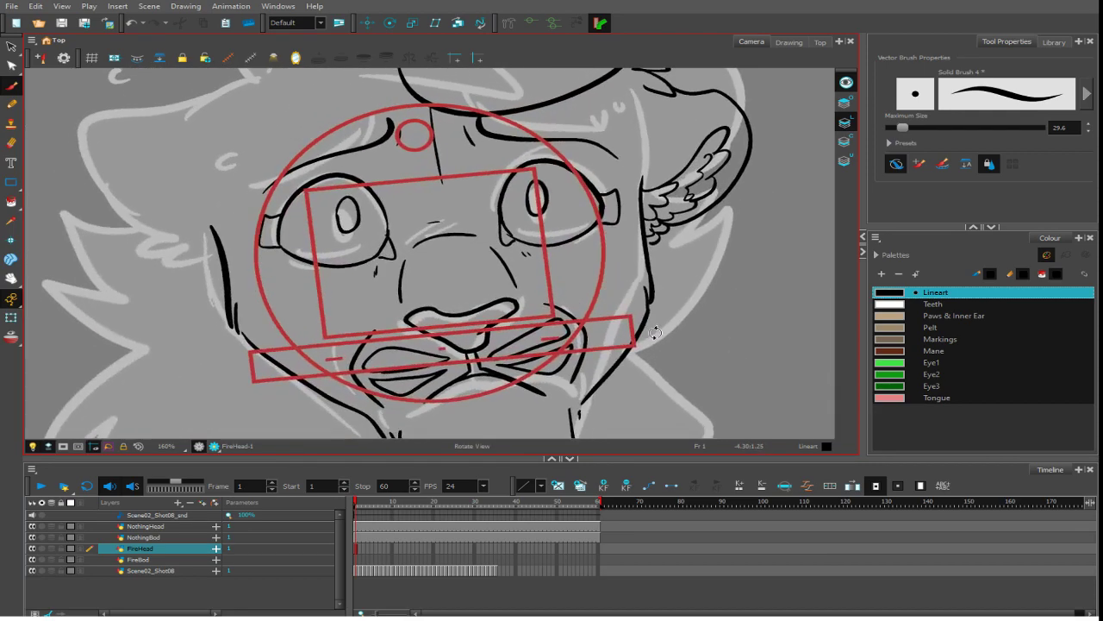
# - Try inking the ear away from the lioness, with fur tufts along the head leading up to the hair
pyautogui.moveTo(510, 250); pyautogui.dragTo(652, 313)
pyautogui.moveTo(464, 143)
pyautogui.mouseDown()
pyautogui.moveTo(421, 201)
pyautogui.moveTo(443, 217)
pyautogui.moveTo(365, 238)
pyautogui.moveTo(379, 249)
pyautogui.moveTo(335, 300)
pyautogui.moveTo(363, 291)
pyautogui.moveTo(280, 316)
pyautogui.moveTo(264, 382)
pyautogui.moveTo(366, 424)
pyautogui.mouseUp()
pyautogui.press('space')
pyautogui.moveTo(425, 371); pyautogui.dragTo(405, 328)
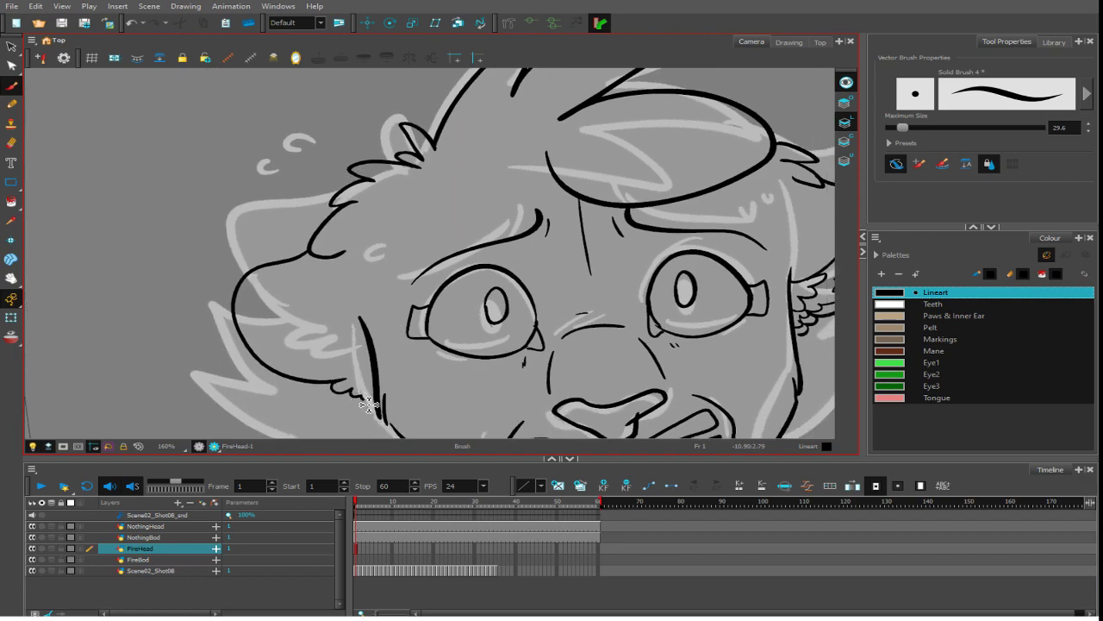
pyautogui.moveTo(303, 257)
pyautogui.mouseDown()
pyautogui.moveTo(276, 276)
pyautogui.moveTo(266, 307)
pyautogui.mouseUp()
pyautogui.hotkey('ctrl', 'z')
pyautogui.moveTo(366, 357); pyautogui.dragTo(316, 328)
pyautogui.press('1')
pyautogui.press('1')
pyautogui.press('1')
pyautogui.press('1')
pyautogui.press('1')
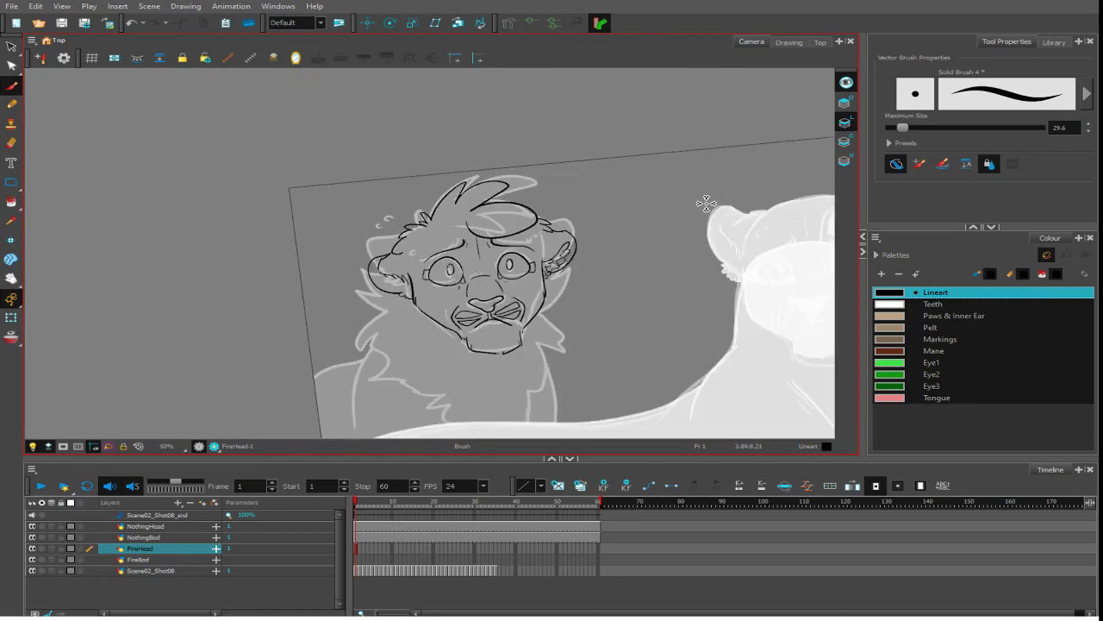
pyautogui.hotkey('alt', 's')
pyautogui.hotkey('alt', 'b')
# - Ink the ear away from the lioness, with head tufts beside the hair, the outer contour and layered inner fur
pyautogui.press('2')
pyautogui.press('2')
pyautogui.press('2')
pyautogui.press('2')
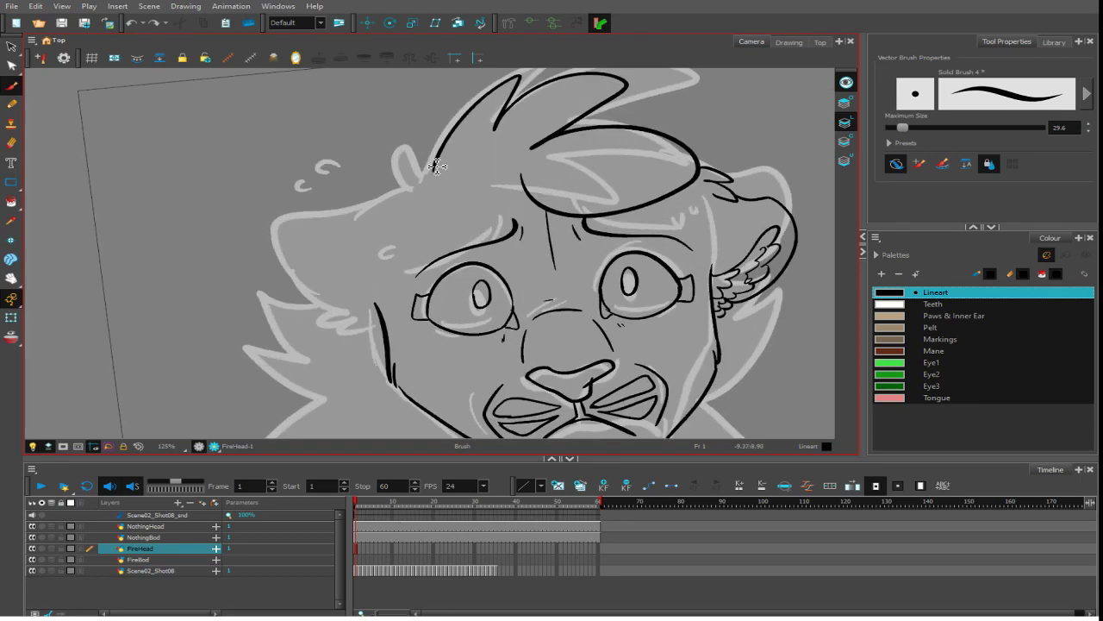
pyautogui.moveTo(435, 172)
pyautogui.mouseDown()
pyautogui.moveTo(418, 160)
pyautogui.moveTo(423, 176)
pyautogui.moveTo(339, 176)
pyautogui.mouseUp()
pyautogui.hotkey('ctrl', 'z')
pyautogui.moveTo(423, 177); pyautogui.dragTo(385, 180)
pyautogui.moveTo(397, 182)
pyautogui.mouseDown()
pyautogui.moveTo(347, 207)
pyautogui.moveTo(376, 204)
pyautogui.moveTo(310, 305)
pyautogui.moveTo(383, 347)
pyautogui.mouseUp()
pyautogui.moveTo(307, 235)
pyautogui.mouseDown()
pyautogui.moveTo(360, 289)
pyautogui.moveTo(381, 334)
pyautogui.mouseUp()
pyautogui.moveTo(314, 257); pyautogui.dragTo(349, 318)
pyautogui.press('2')
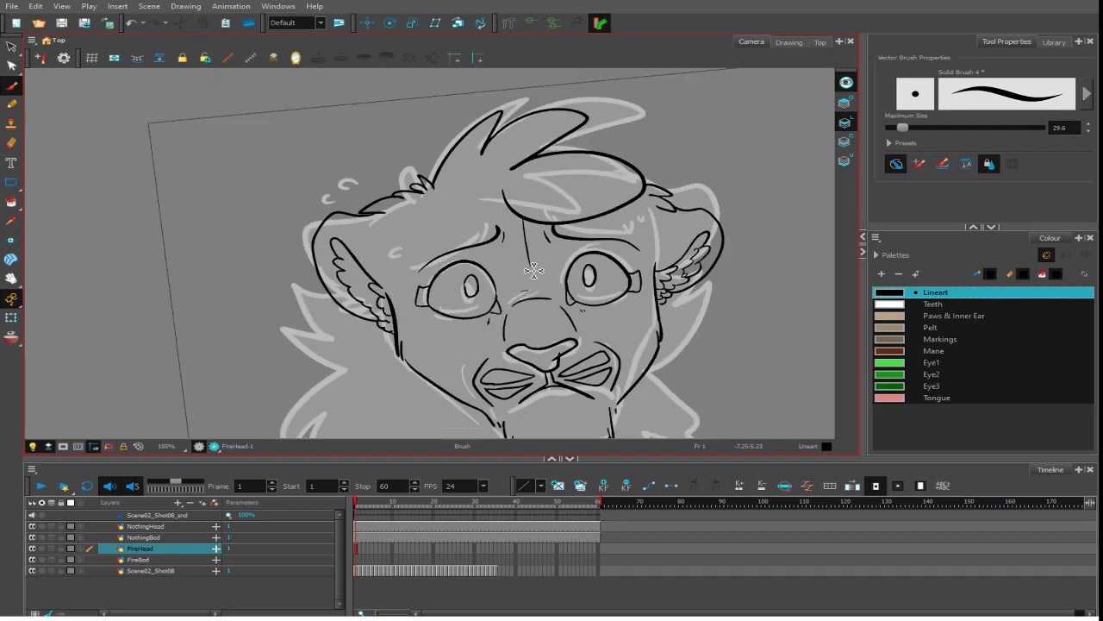
# - Ink pointed fur tufts along the inner front edge of the ear away from the lioness
pyautogui.press('2')
pyautogui.press('2')
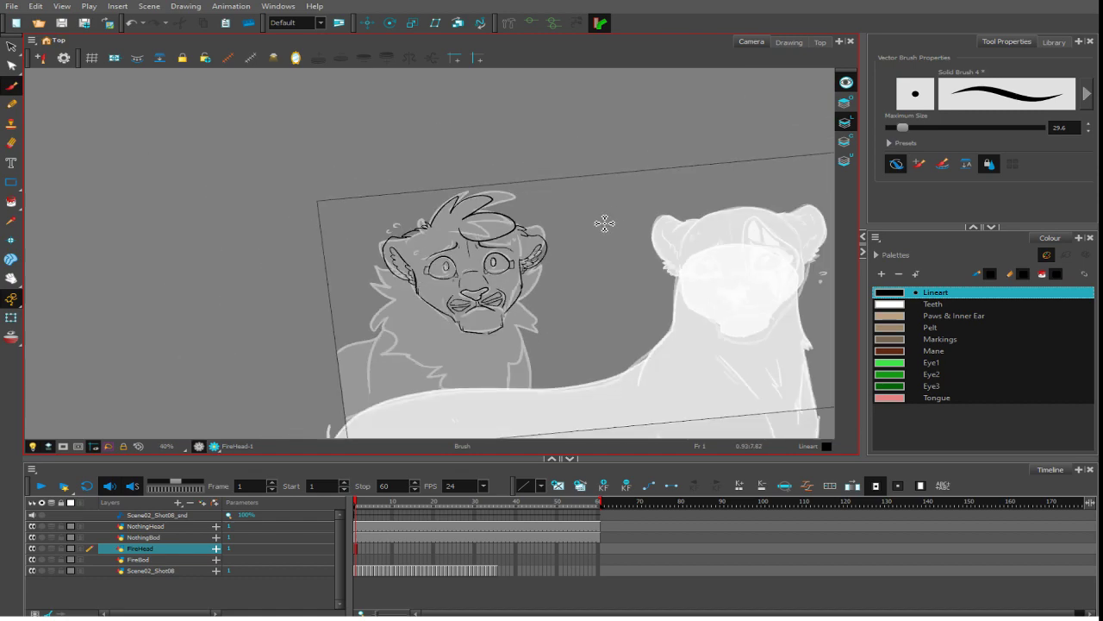
pyautogui.press('2')
pyautogui.moveTo(509, 244); pyautogui.dragTo(558, 310)
pyautogui.press('2')
pyautogui.press('2')
pyautogui.moveTo(535, 390); pyautogui.dragTo(528, 317)
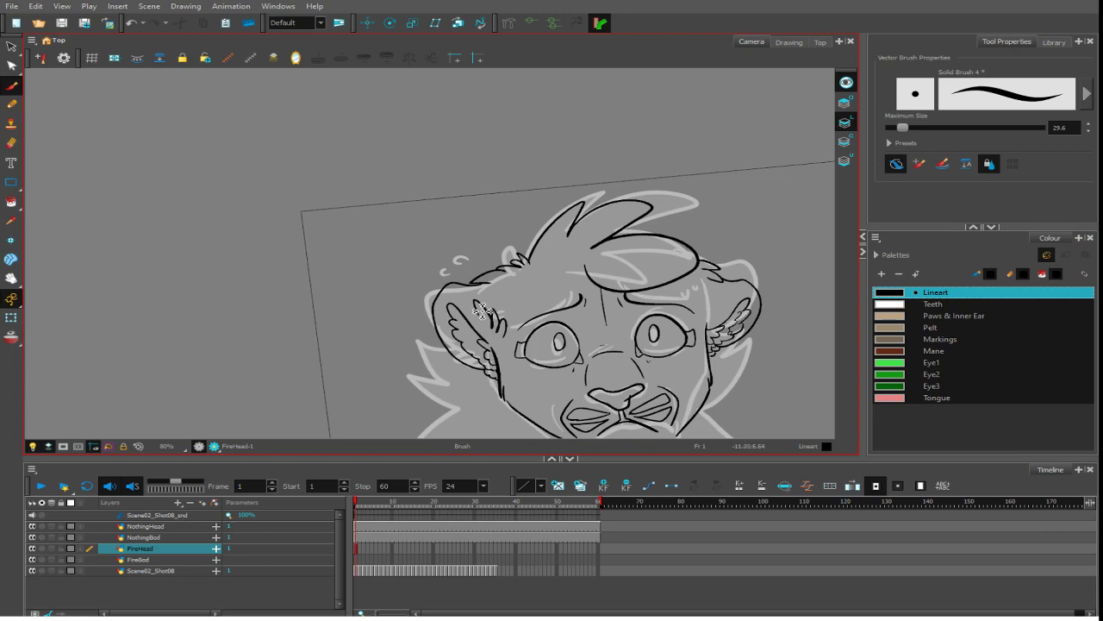
pyautogui.moveTo(477, 306); pyautogui.dragTo(469, 294)
# - Examine the inked face, hair and ears of the male lion as a whole and up close
pyautogui.press('1')
pyautogui.press('1')
pyautogui.press('1')
pyautogui.press('1')
pyautogui.press('2')
pyautogui.press('2')
pyautogui.press('2')
pyautogui.press('2')
pyautogui.press('1')
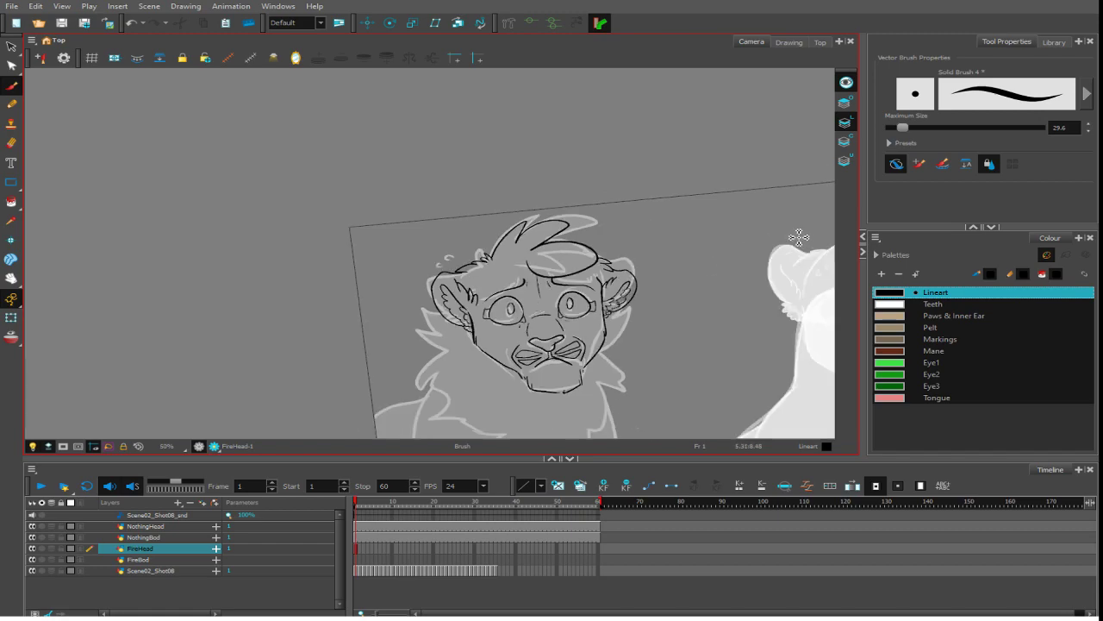
pyautogui.press('2')
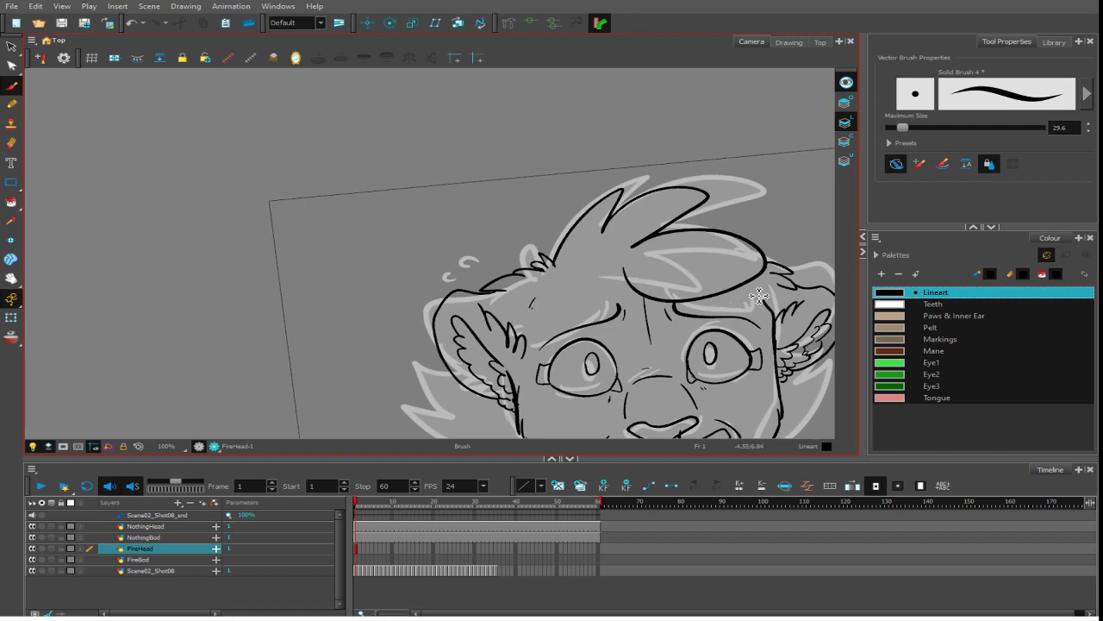
pyautogui.moveTo(774, 362); pyautogui.dragTo(693, 261)
pyautogui.press('1')
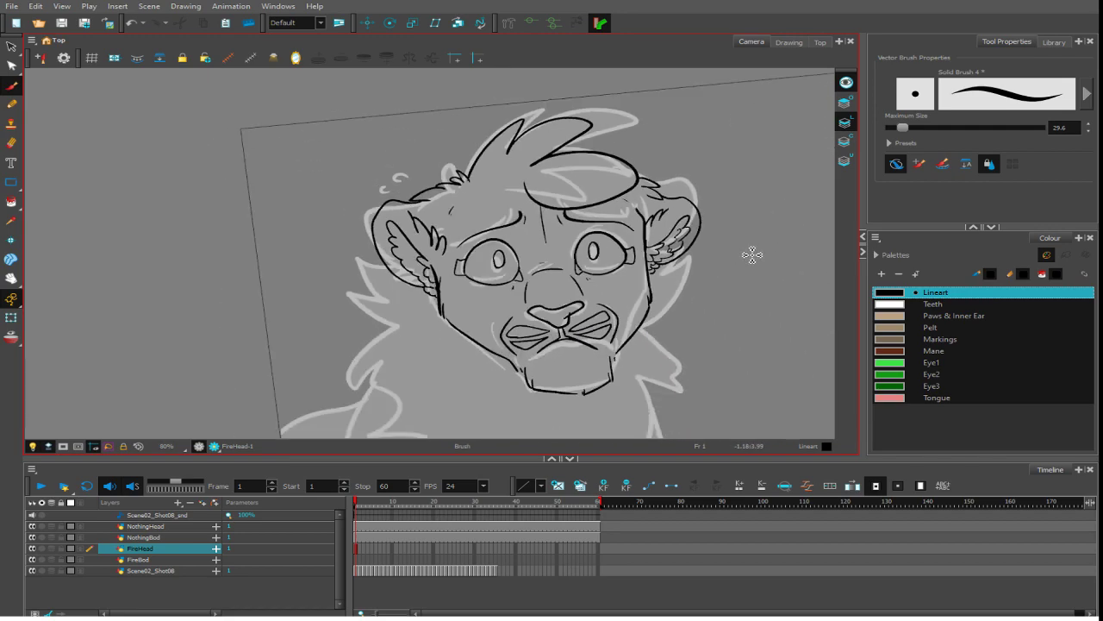
pyautogui.moveTo(743, 303)
pyautogui.keyDown('ctrl'); pyautogui.keyDown('alt'); pyautogui.mouseDown()
pyautogui.moveTo(733, 299)
pyautogui.moveTo(738, 332)
pyautogui.moveTo(707, 335)
pyautogui.mouseUp(); pyautogui.keyUp('alt'); pyautogui.keyUp('ctrl')
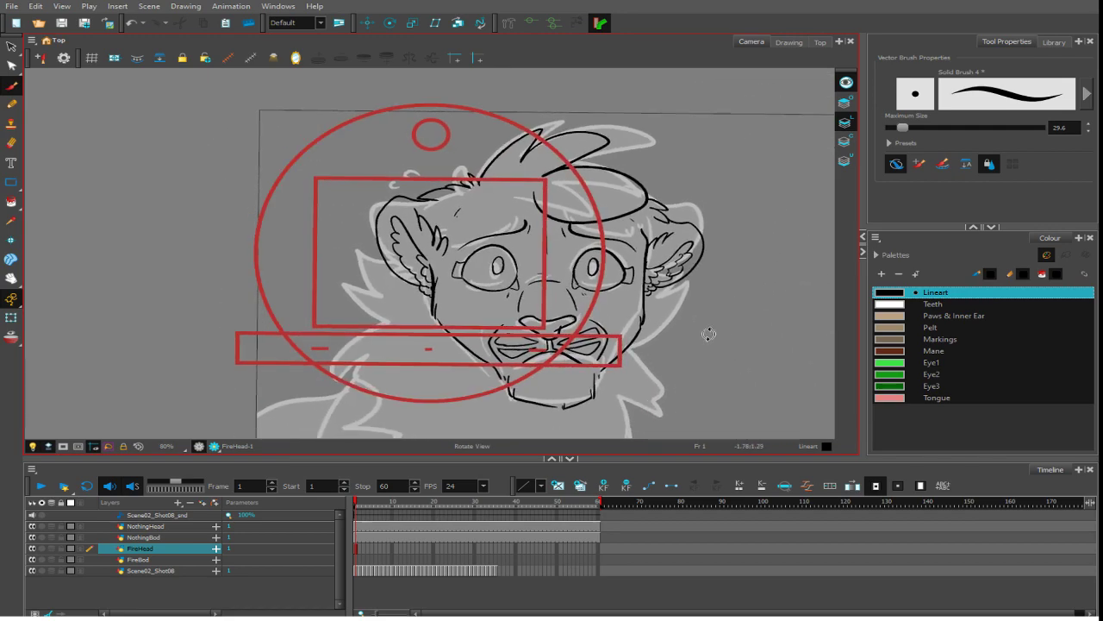
# - Fill the nose and the four leaf-shaped muzzle markings with the Lineart colour
pyautogui.click(11, 202)
pyautogui.moveTo(715, 283); pyautogui.dragTo(686, 246)
pyautogui.press('2')
pyautogui.press('2')
pyautogui.press('2')
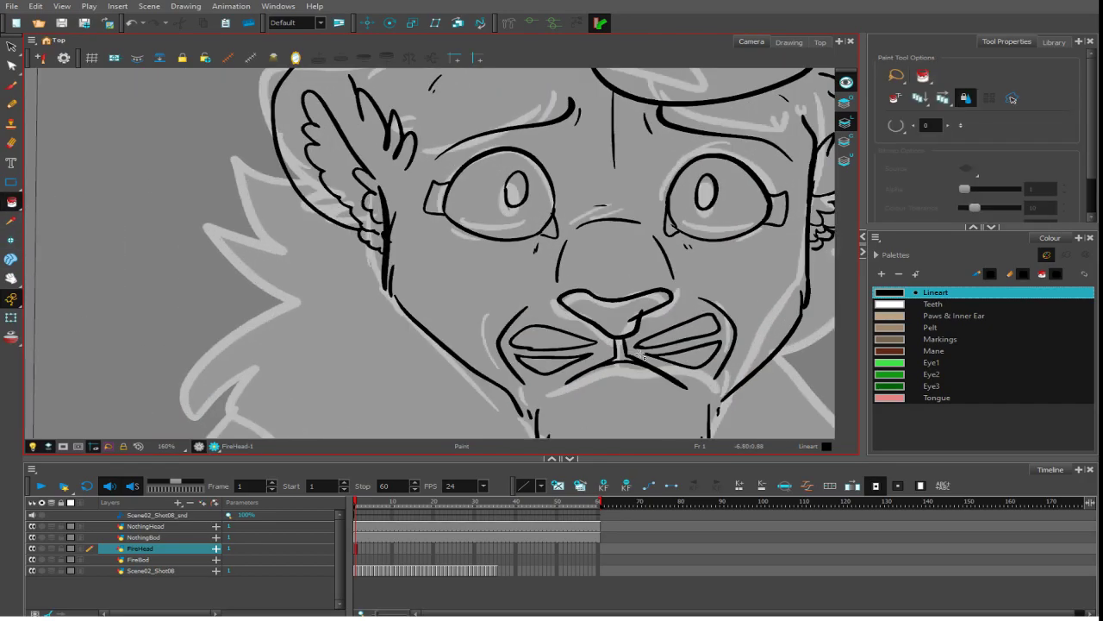
pyautogui.click(616, 304)
pyautogui.click(685, 330)
pyautogui.click(690, 352)
pyautogui.click(551, 360)
pyautogui.click(552, 338)
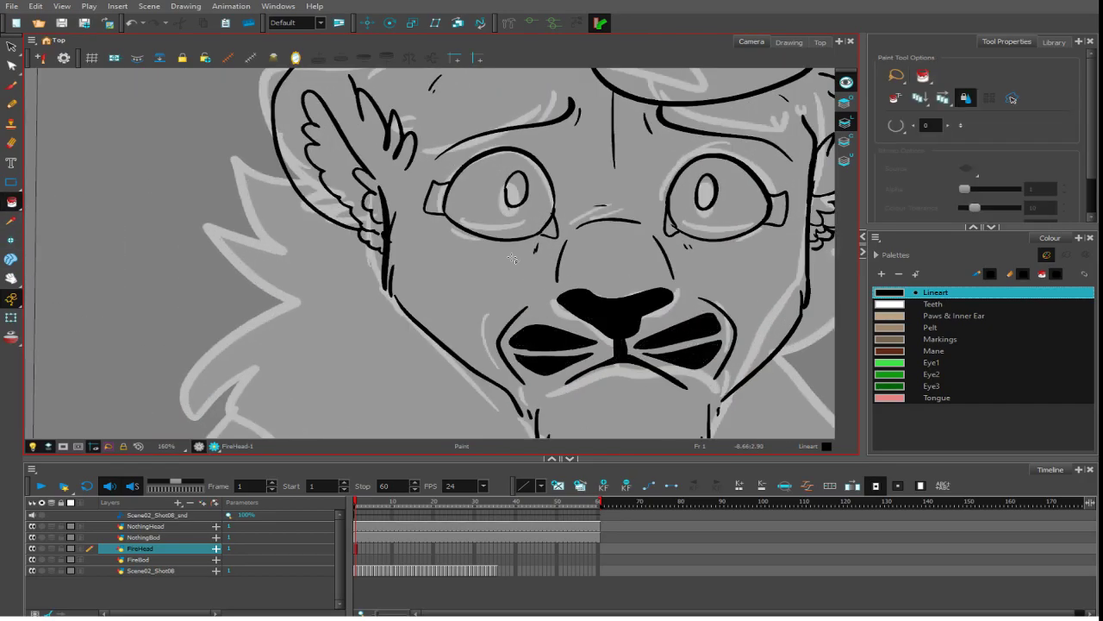
# - Fill the pupils and outer corners of both eyes with the Lineart colour
pyautogui.click(436, 199)
pyautogui.click(516, 191)
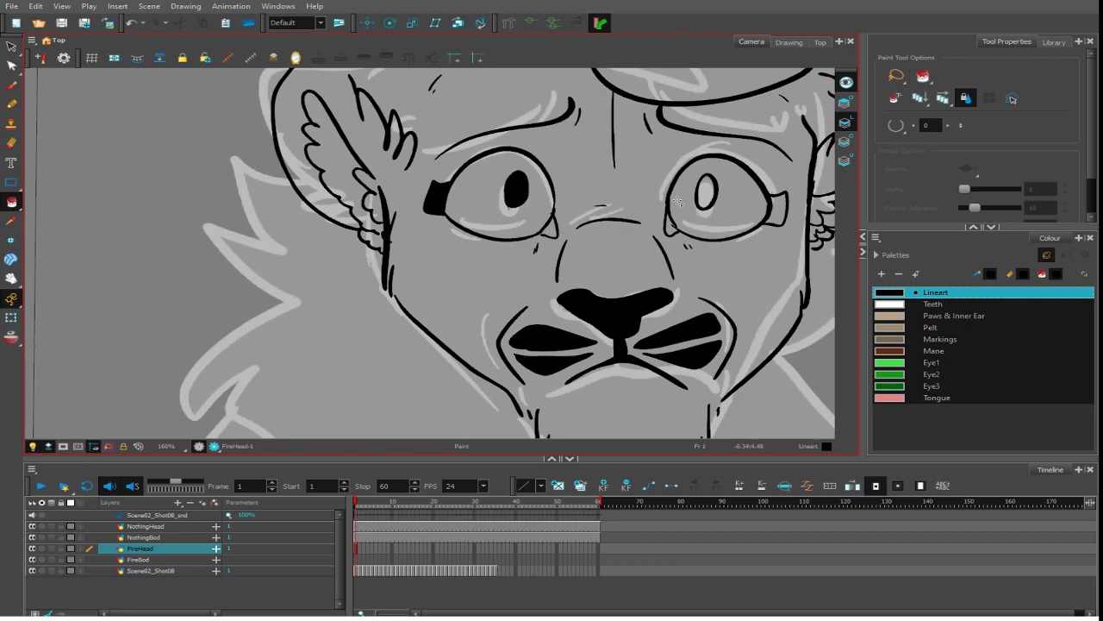
pyautogui.click(705, 191)
pyautogui.click(774, 198)
# - Close the inner eye corners with the brush and fill them with the Lineart colour
pyautogui.hotkey('alt', 'b')
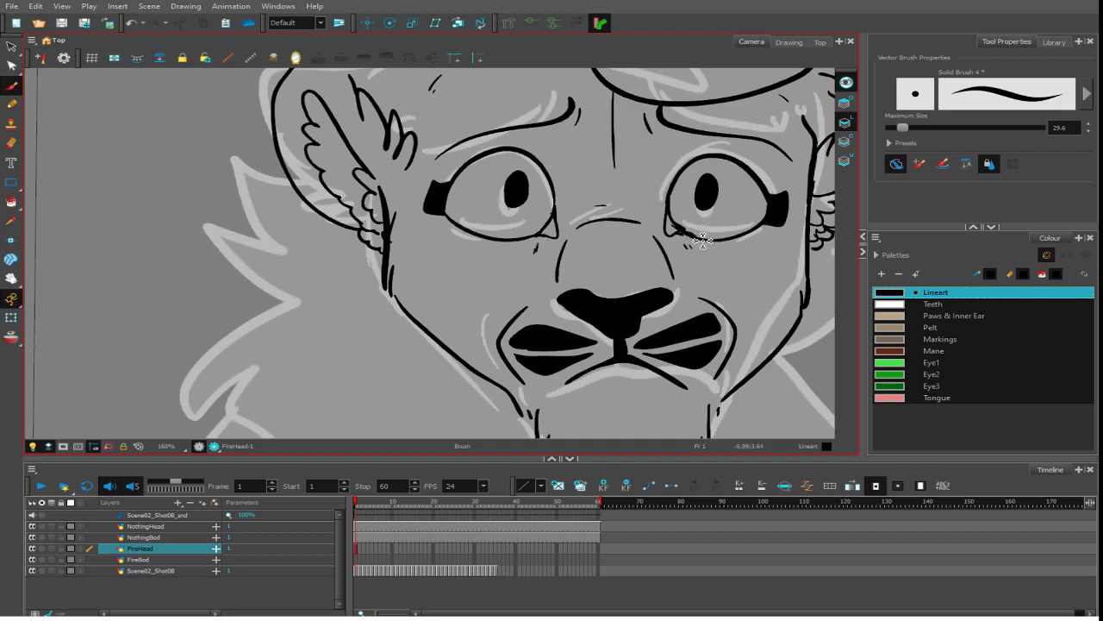
pyautogui.moveTo(687, 217); pyautogui.dragTo(705, 228)
pyautogui.click(12, 87)
pyautogui.click(11, 201)
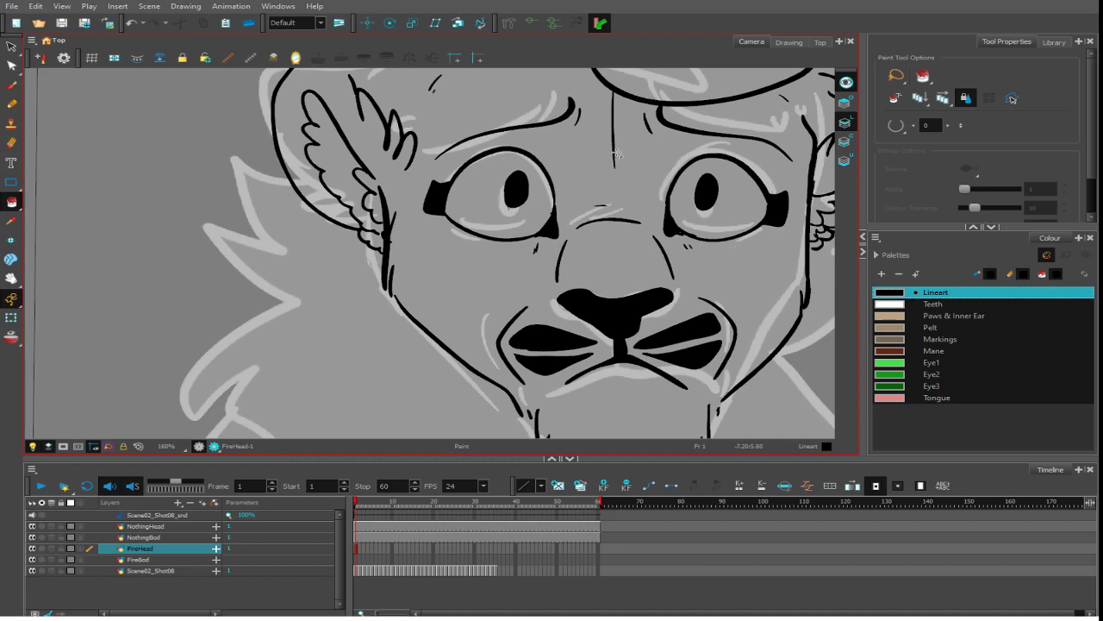
pyautogui.moveTo(698, 238); pyautogui.dragTo(624, 266)
# - Extend the FireHead drawing's exposure through frame 60 and switch to its Colour Art with strokes shown
pyautogui.press('1')
pyautogui.press('1')
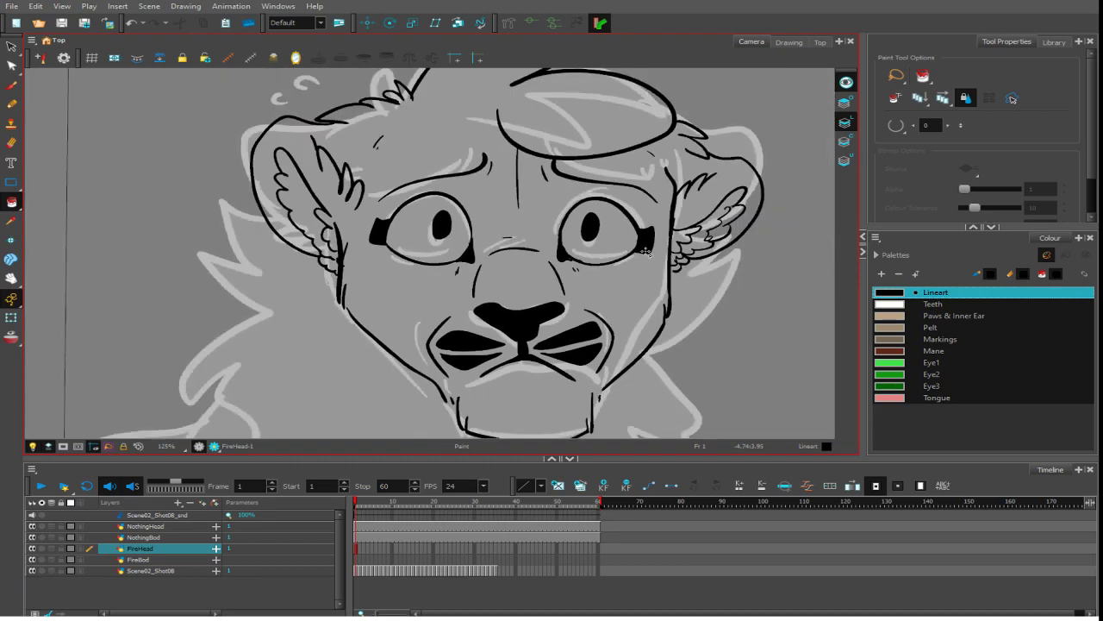
pyautogui.click(632, 546)
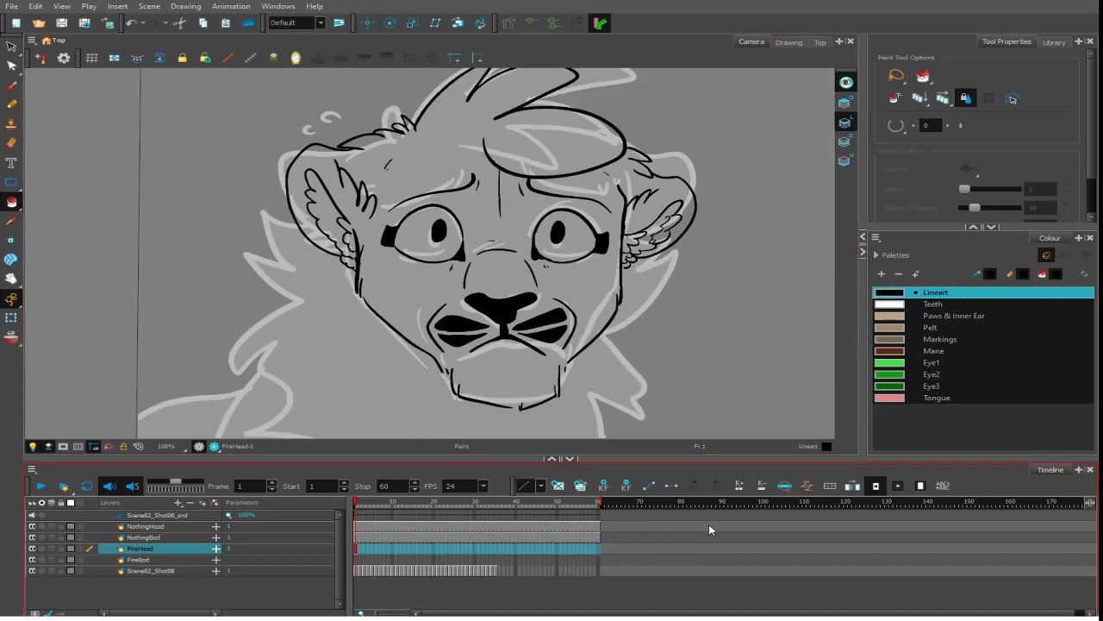
pyautogui.click(856, 485)
pyautogui.keyDown('ctrl'); pyautogui.keyDown('alt'); pyautogui.moveTo(746, 352); pyautogui.dragTo(751, 329); pyautogui.keyUp('alt'); pyautogui.keyUp('ctrl')
pyautogui.click(846, 141)
pyautogui.click(137, 58)
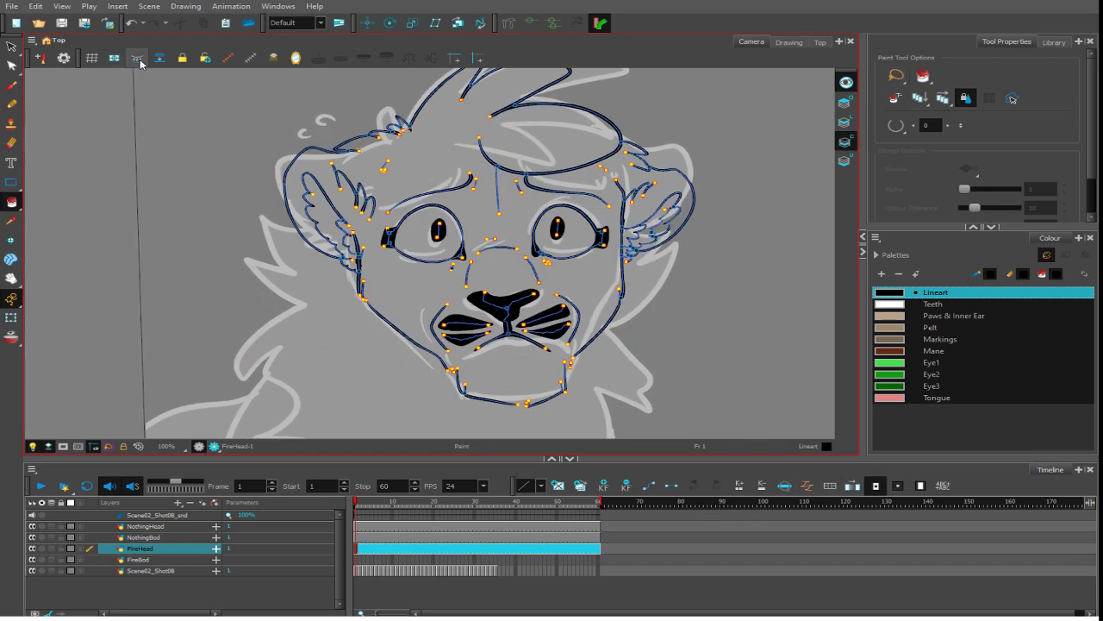
# - Close the gaps in the head outline along the chin, jaw, cheeks and ears with the Close Gap tool
pyautogui.click(11, 202)
pyautogui.scroll(2, 325, 305)
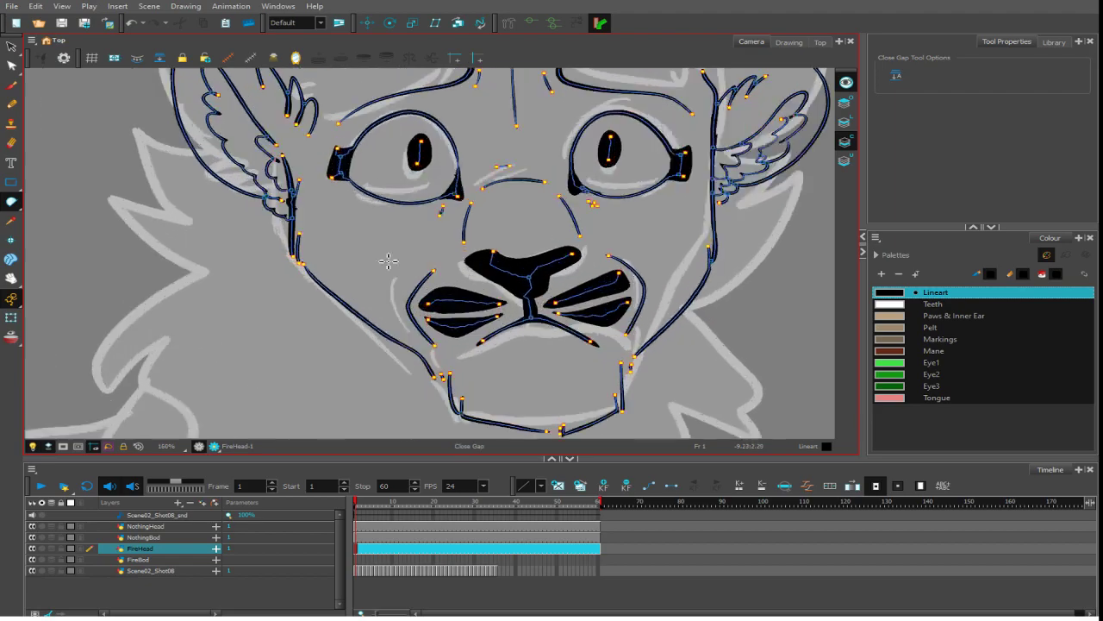
pyautogui.moveTo(483, 411)
pyautogui.mouseDown()
pyautogui.moveTo(461, 385)
pyautogui.moveTo(560, 402)
pyautogui.moveTo(602, 379)
pyautogui.mouseUp()
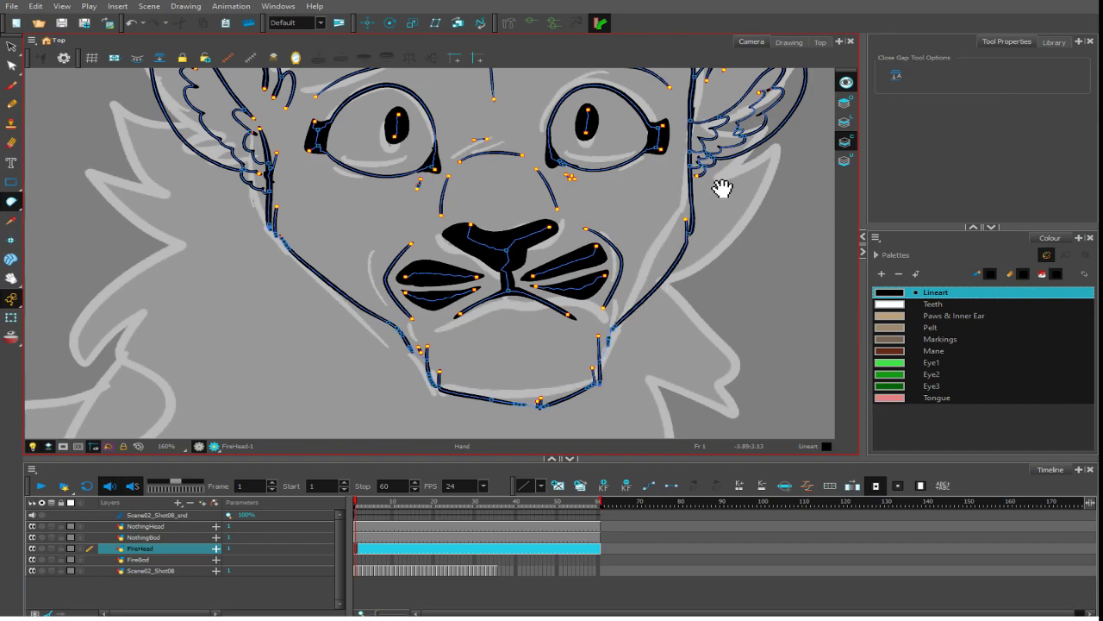
pyautogui.moveTo(724, 188); pyautogui.dragTo(685, 290)
pyautogui.moveTo(721, 241)
pyautogui.mouseDown()
pyautogui.moveTo(702, 293)
pyautogui.moveTo(723, 325)
pyautogui.mouseUp()
pyautogui.moveTo(616, 308); pyautogui.dragTo(651, 210)
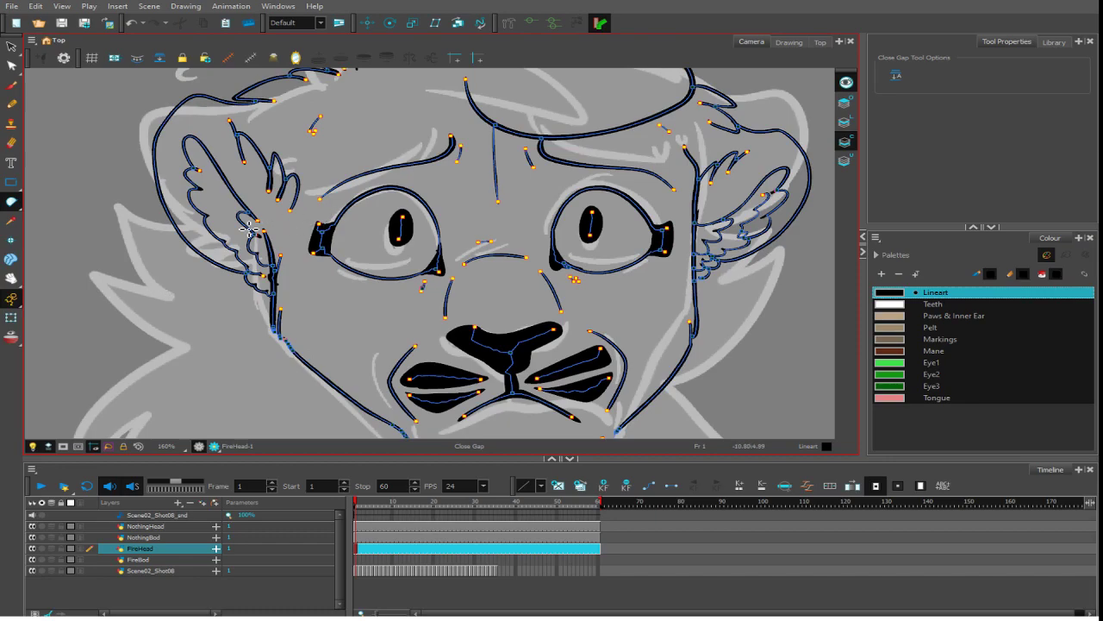
# - Fill the head, ears and hair with the Pelt colour
pyautogui.hotkey('alt', 'i')
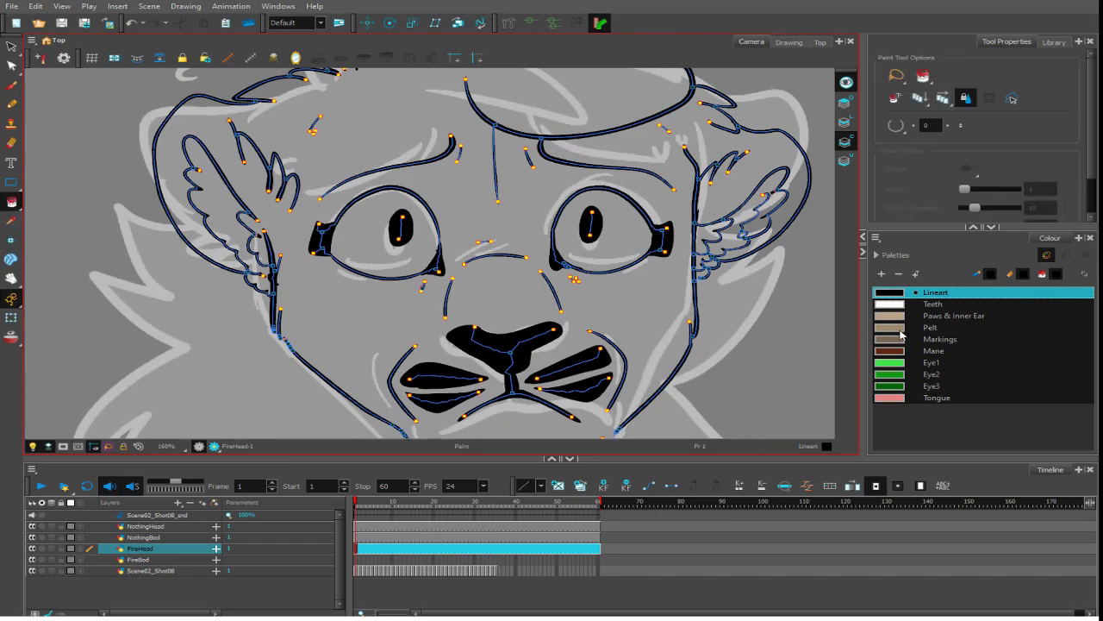
pyautogui.click(930, 327)
pyautogui.click(705, 184)
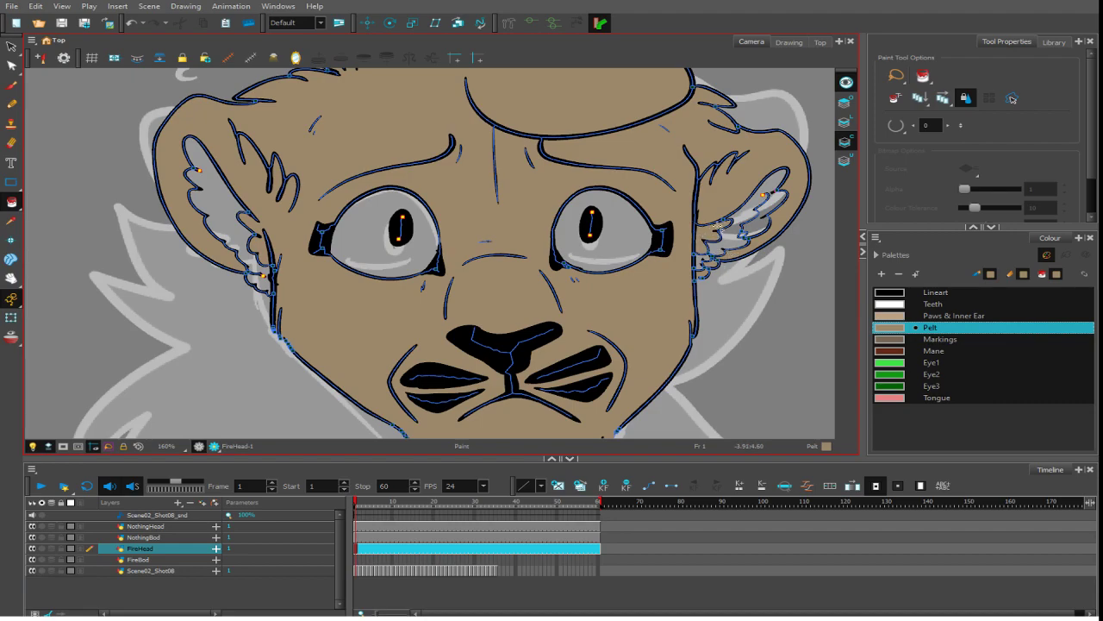
# - Seal the gap at the base of the ear away from the lioness and fill the remaining ear tufts with Pelt
pyautogui.click(267, 280)
pyautogui.hotkey('ctrl', 'z')
pyautogui.hotkey('alt', 'c')
pyautogui.hotkey('alt', 'i')
# - Fill the inside of both ears with the Paws & Inner Ear colour
pyautogui.hotkey('alt', 's')
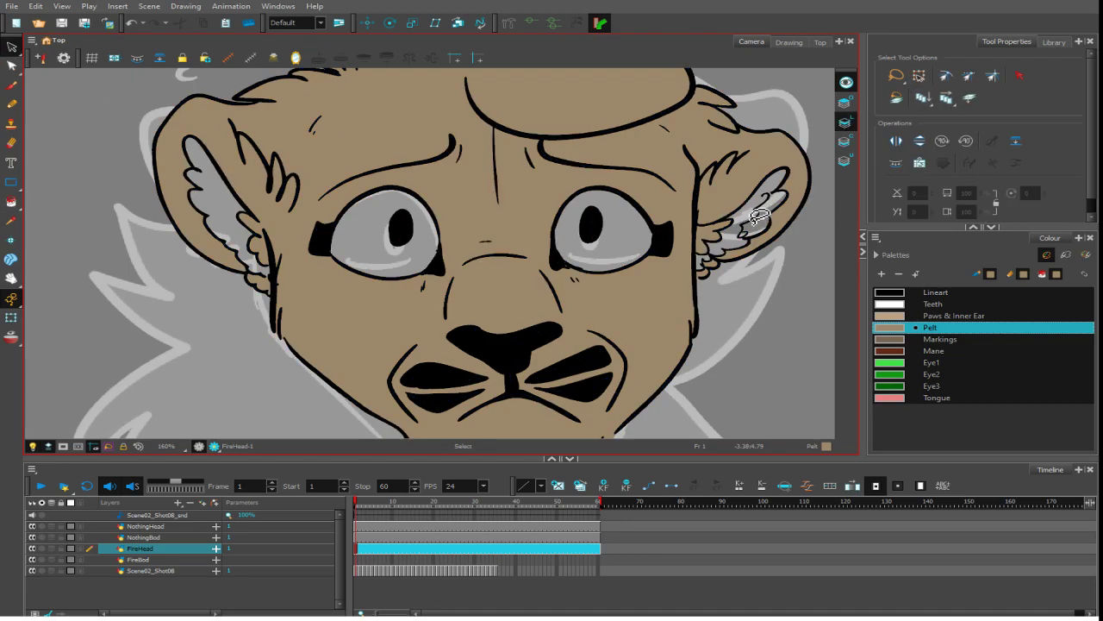
pyautogui.click(757, 215)
pyautogui.hotkey('alt', 'i')
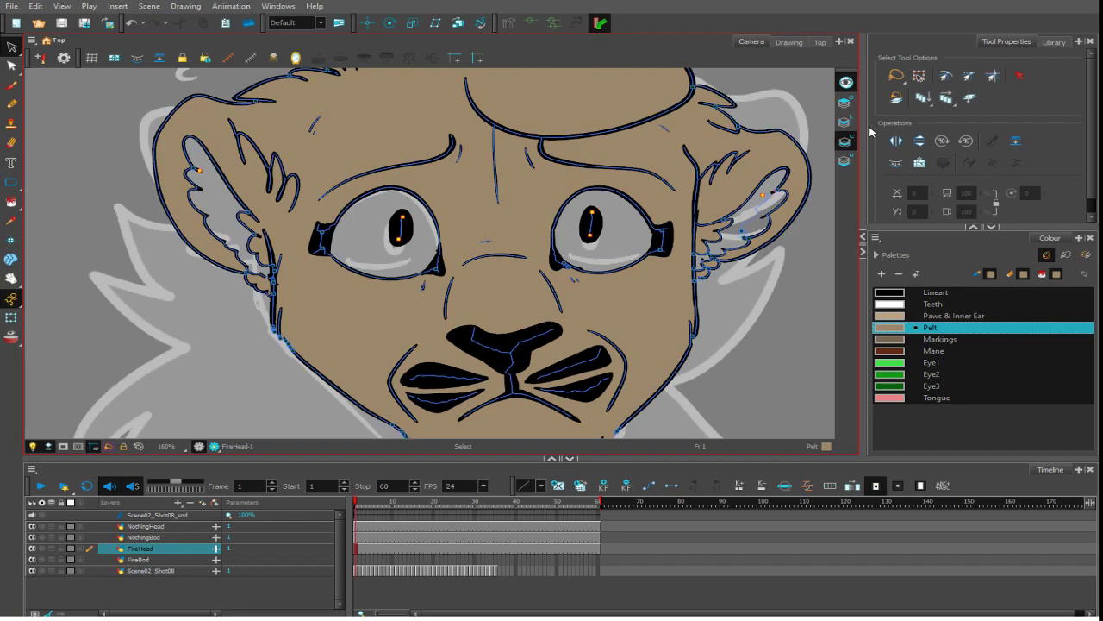
pyautogui.click(914, 316)
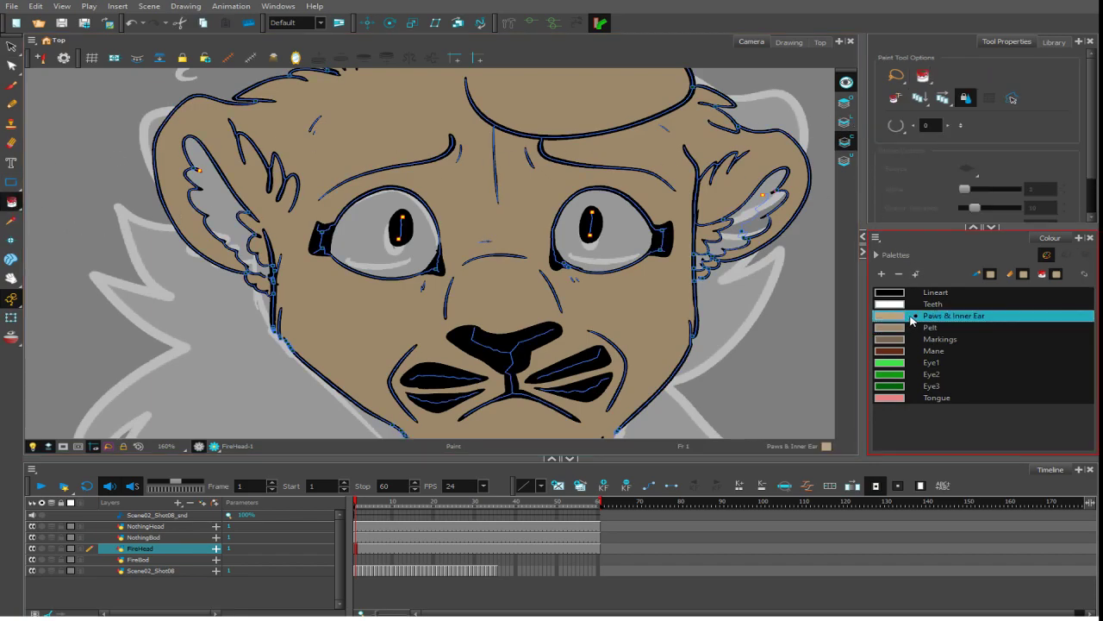
pyautogui.click(762, 214)
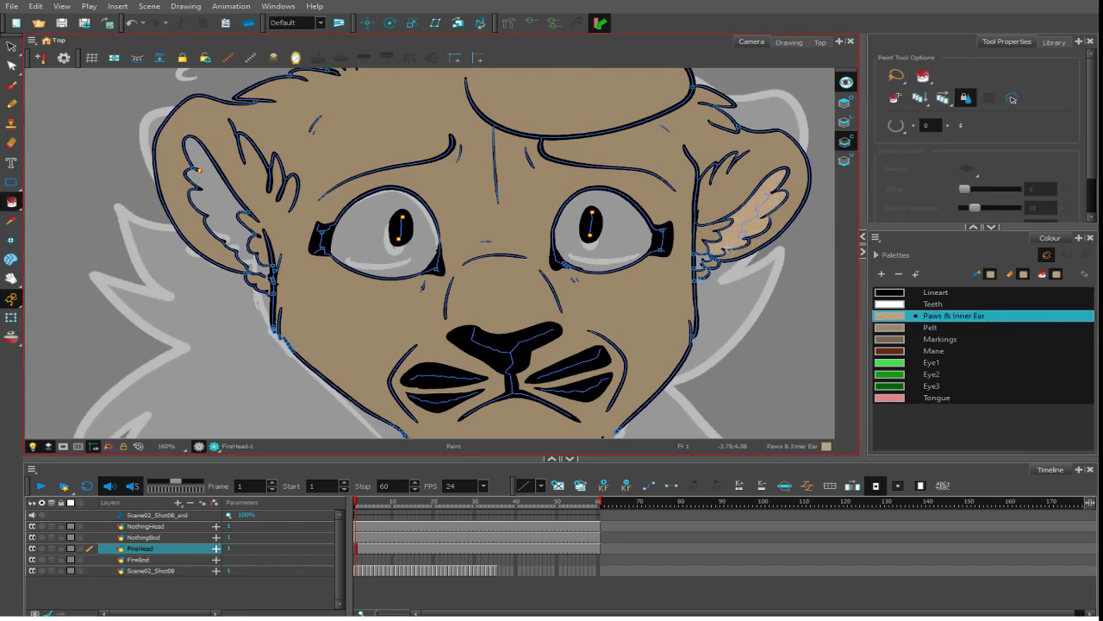
pyautogui.click(228, 223)
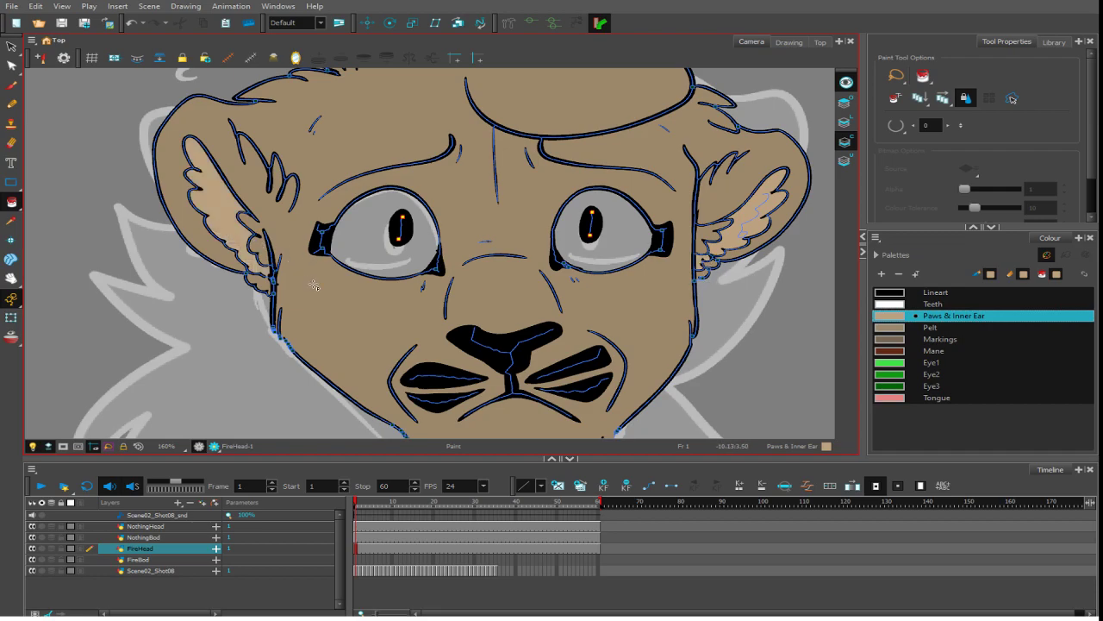
# - Paint a Mane-coloured border inside the front hair lock and across the hairline with brush size 62.8
pyautogui.press('2')
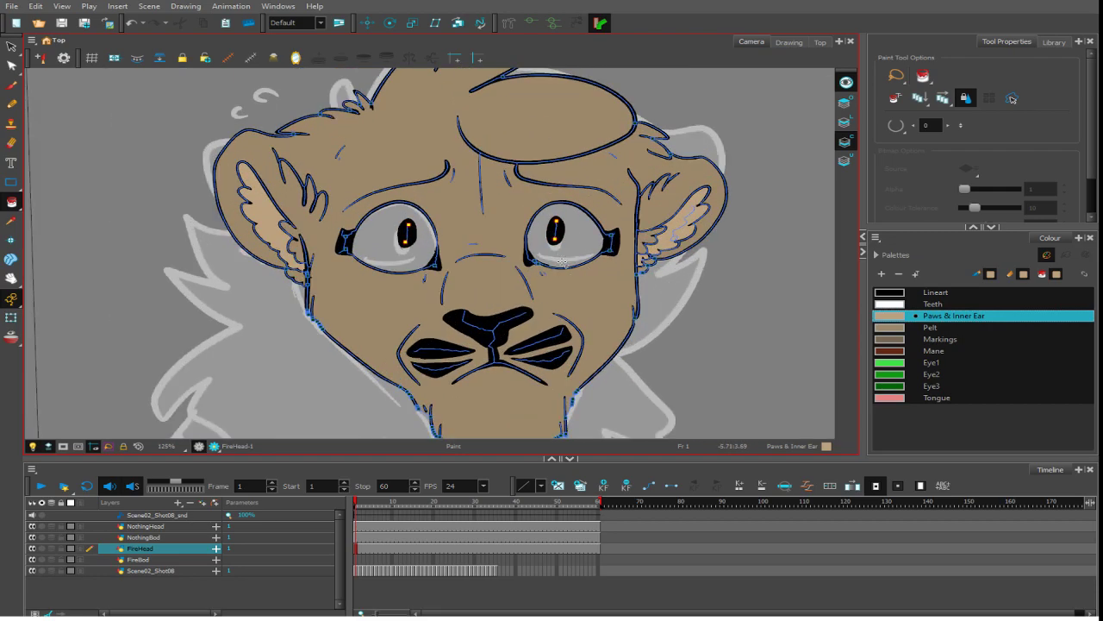
pyautogui.click(12, 86)
pyautogui.click(904, 143)
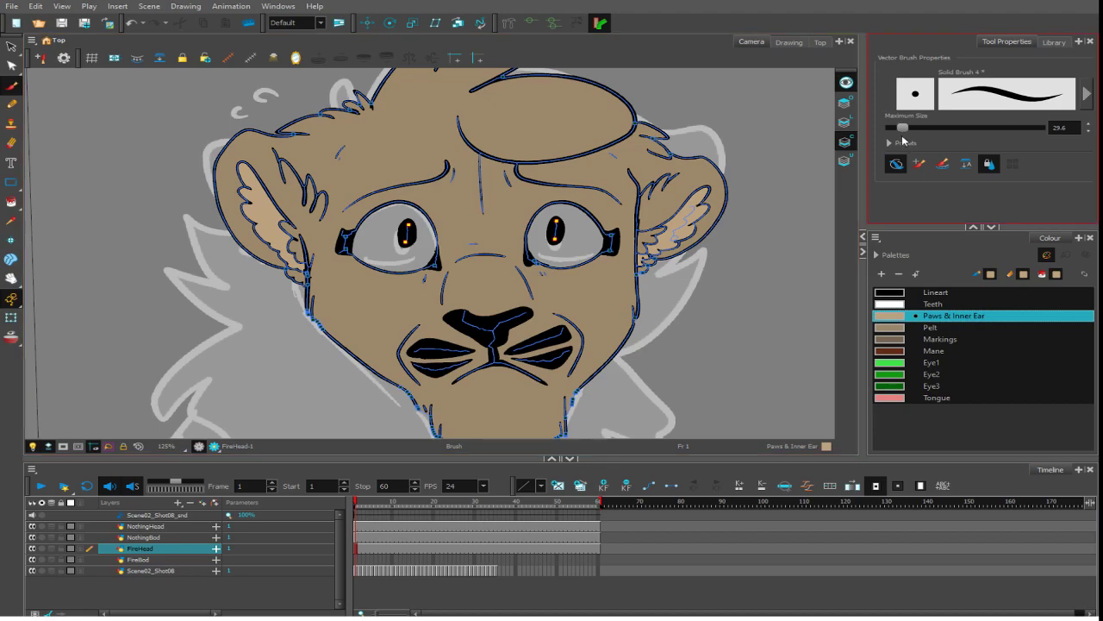
pyautogui.click(904, 350)
pyautogui.moveTo(807, 320); pyautogui.dragTo(258, 280)
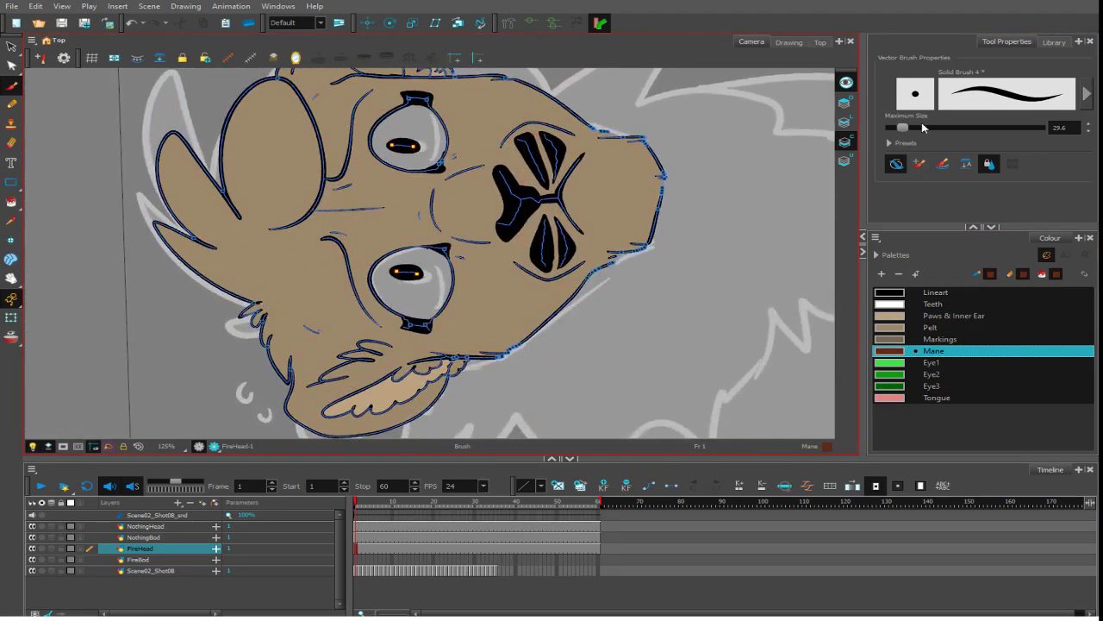
pyautogui.click(919, 163)
pyautogui.moveTo(262, 301); pyautogui.dragTo(319, 185)
pyautogui.moveTo(906, 127); pyautogui.dragTo(916, 127)
pyautogui.moveTo(257, 307)
pyautogui.mouseDown()
pyautogui.moveTo(214, 230)
pyautogui.moveTo(280, 282)
pyautogui.moveTo(268, 293)
pyautogui.moveTo(299, 204)
pyautogui.moveTo(287, 254)
pyautogui.moveTo(320, 197)
pyautogui.moveTo(321, 156)
pyautogui.moveTo(307, 121)
pyautogui.moveTo(381, 248)
pyautogui.moveTo(338, 182)
pyautogui.moveTo(305, 207)
pyautogui.moveTo(290, 260)
pyautogui.mouseUp()
pyautogui.moveTo(526, 267); pyautogui.dragTo(525, 200)
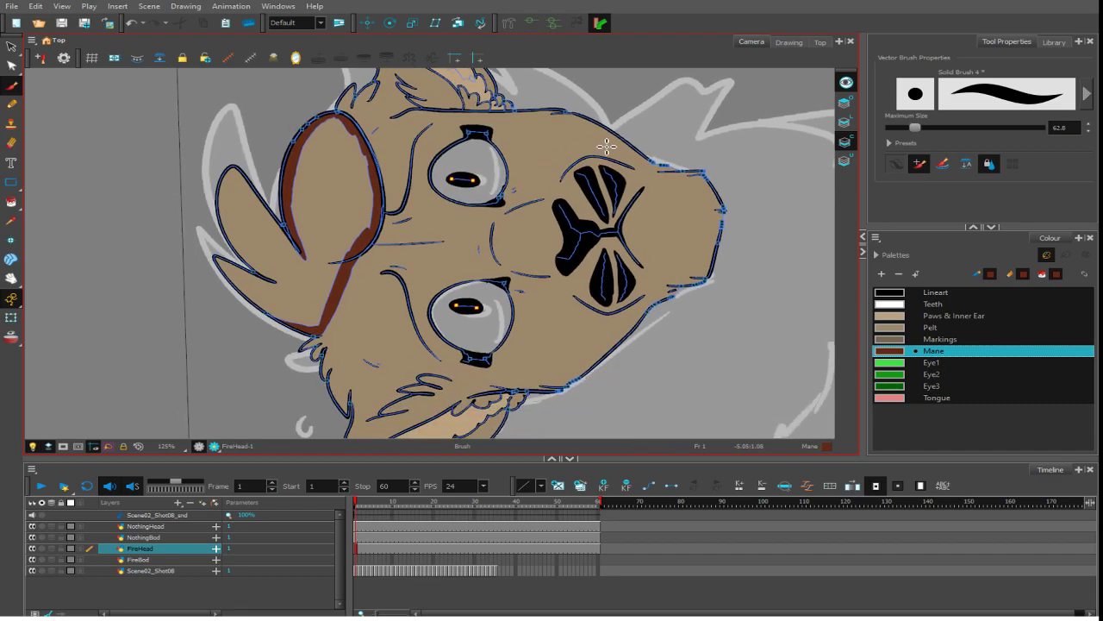
# - Paint a Markings-coloured stroke from the brow to the inner corner of the eye on the lioness's side
pyautogui.moveTo(607, 148); pyautogui.dragTo(527, 366)
pyautogui.click(940, 339)
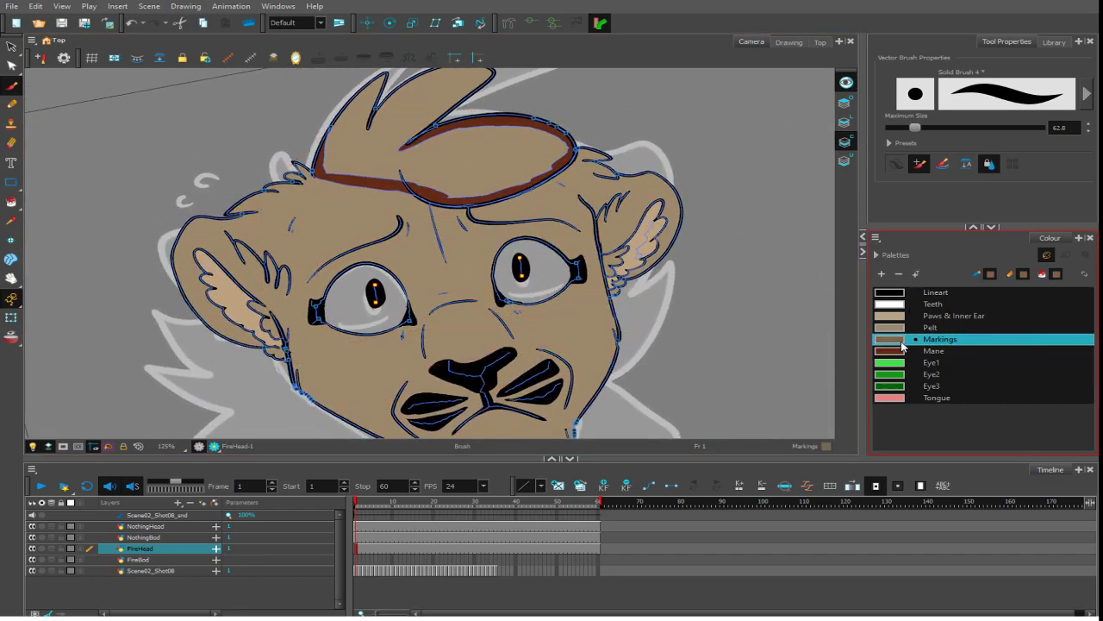
pyautogui.scroll(3, 654, 229)
pyautogui.moveTo(355, 200); pyautogui.dragTo(400, 312)
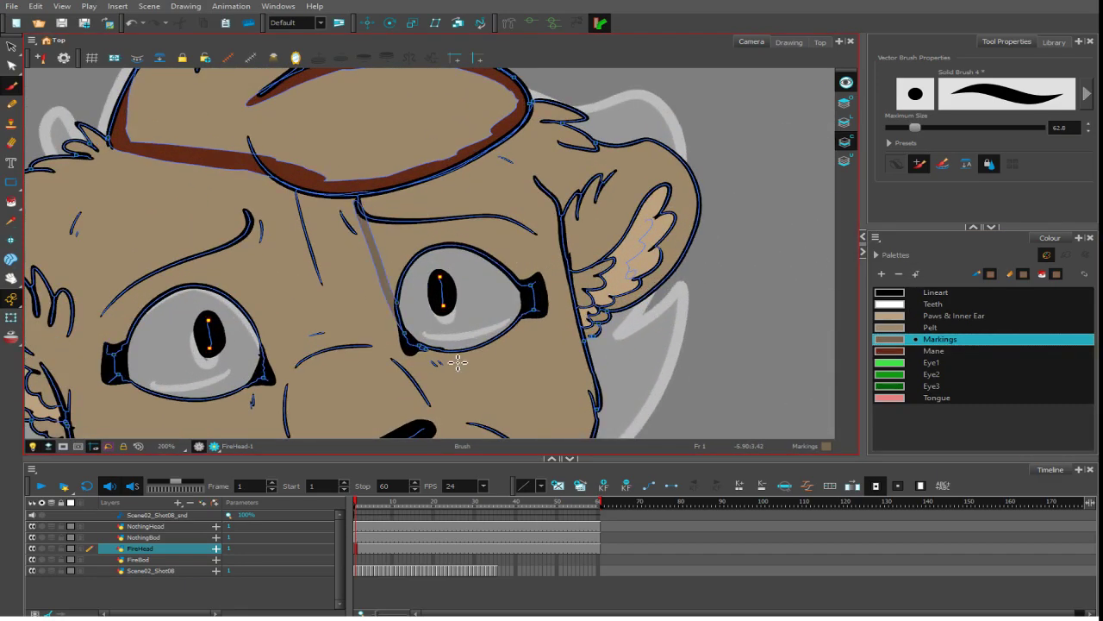
# - Paint the Markings border from that brow to the outer eye corner at brush size 14.8, and under the brow at 40.4
pyautogui.moveTo(543, 246); pyautogui.dragTo(542, 299)
pyautogui.hotkey('ctrl', 'z')
pyautogui.moveTo(911, 131); pyautogui.dragTo(896, 129)
pyautogui.moveTo(536, 243); pyautogui.dragTo(539, 289)
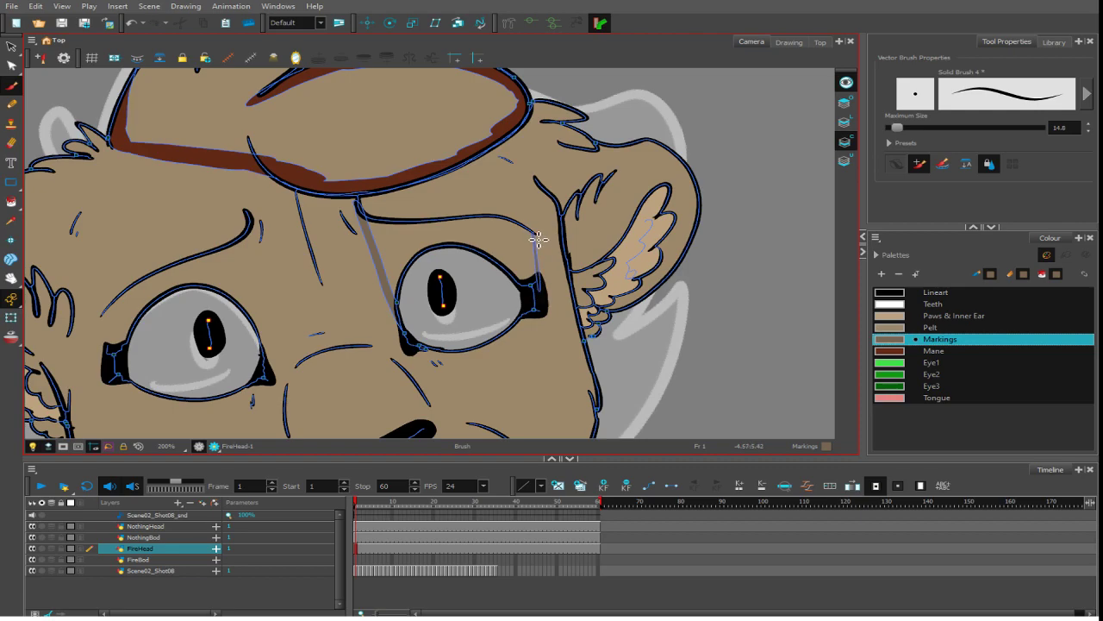
pyautogui.moveTo(896, 129); pyautogui.dragTo(907, 128)
pyautogui.moveTo(533, 237)
pyautogui.mouseDown()
pyautogui.moveTo(540, 290)
pyautogui.moveTo(515, 181)
pyautogui.moveTo(430, 251)
pyautogui.mouseUp()
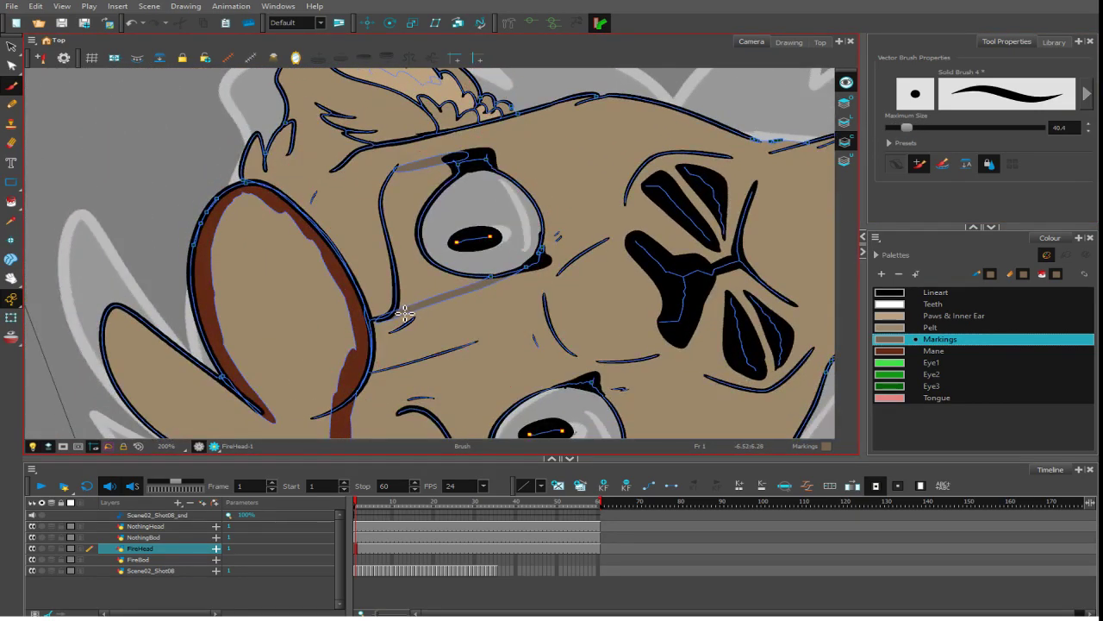
pyautogui.moveTo(405, 312)
pyautogui.mouseDown()
pyautogui.moveTo(395, 197)
pyautogui.moveTo(414, 163)
pyautogui.moveTo(457, 157)
pyautogui.mouseUp()
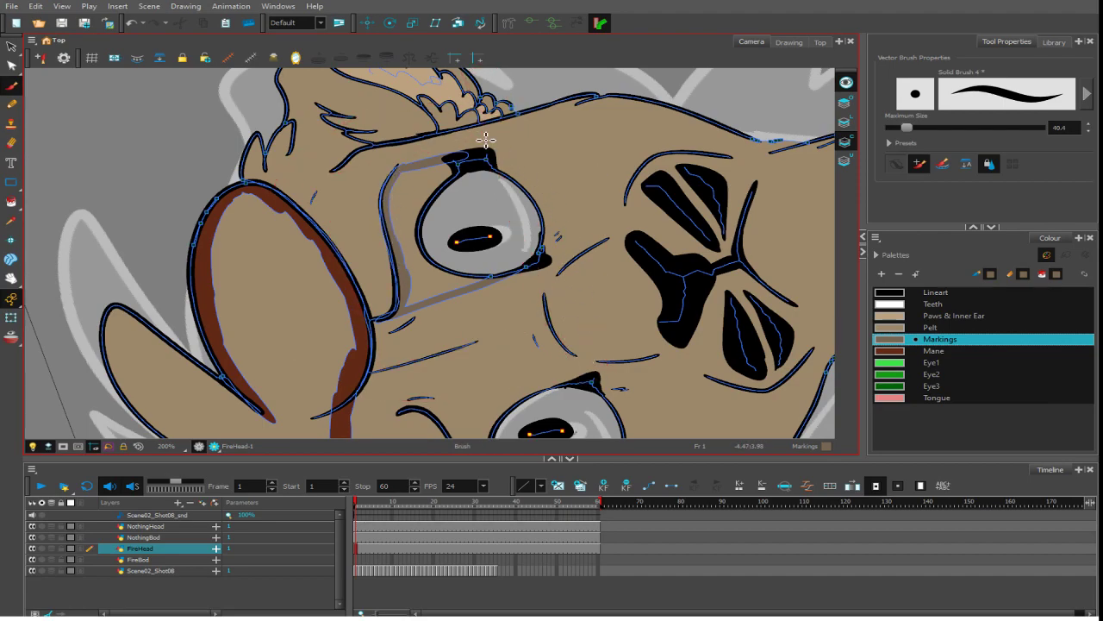
# - Paint the Markings border around the lid area of the other eye, along both corners and under its brow
pyautogui.moveTo(518, 187)
pyautogui.mouseDown()
pyautogui.moveTo(557, 299)
pyautogui.moveTo(552, 225)
pyautogui.moveTo(445, 108)
pyautogui.mouseUp()
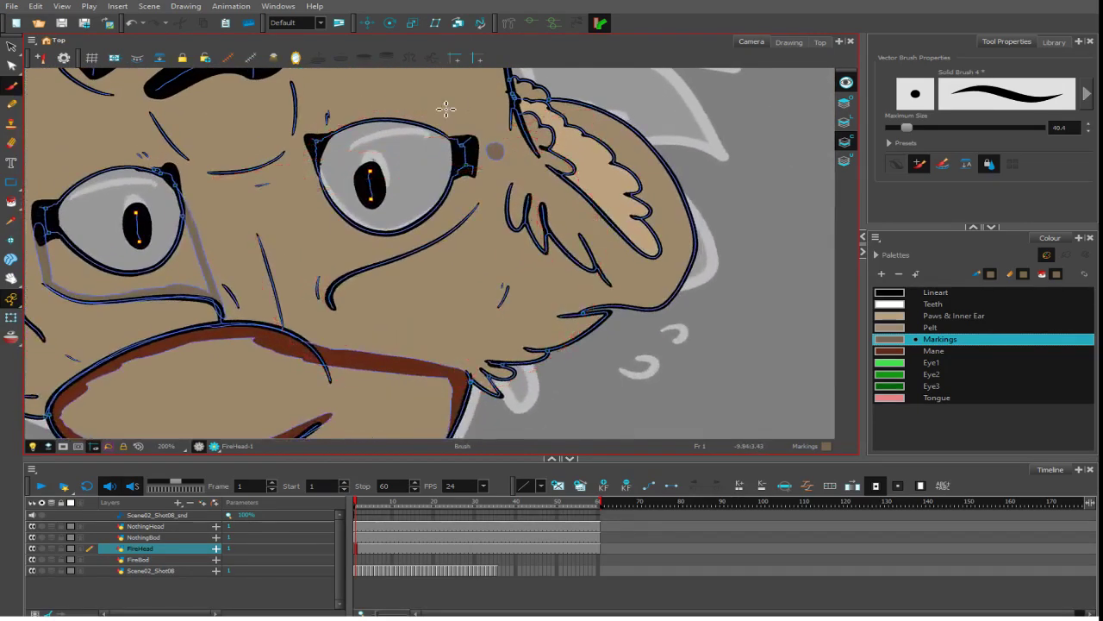
pyautogui.moveTo(331, 305); pyautogui.dragTo(330, 192)
pyautogui.hotkey('ctrl', 'z')
pyautogui.moveTo(333, 304); pyautogui.dragTo(312, 148)
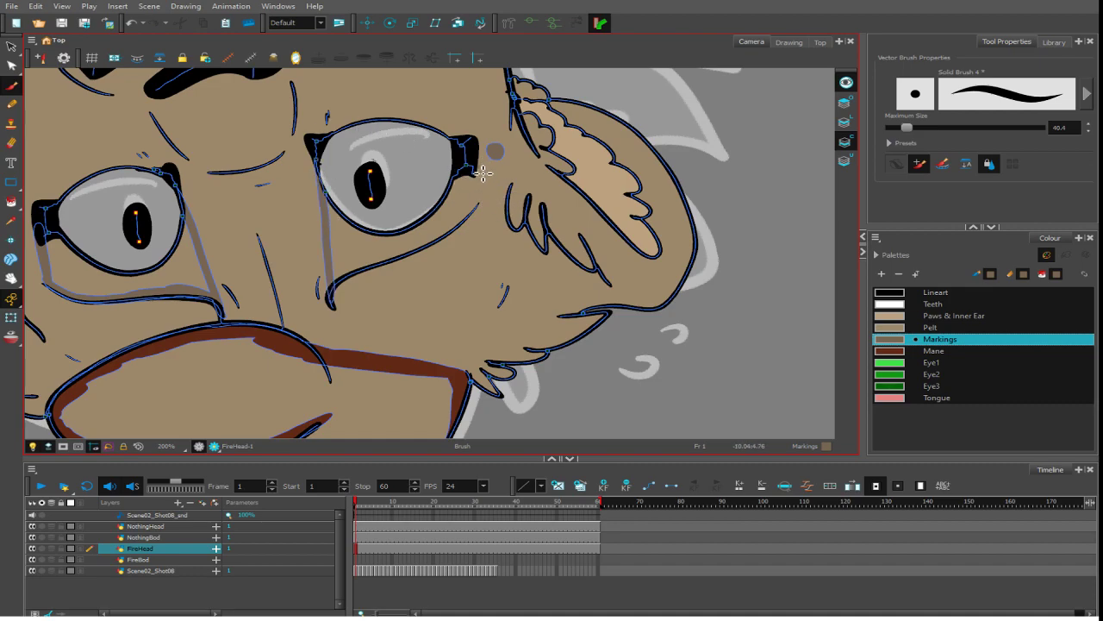
pyautogui.moveTo(469, 166); pyautogui.dragTo(475, 199)
pyautogui.moveTo(450, 285)
pyautogui.mouseDown()
pyautogui.moveTo(438, 245)
pyautogui.moveTo(516, 293)
pyautogui.mouseUp()
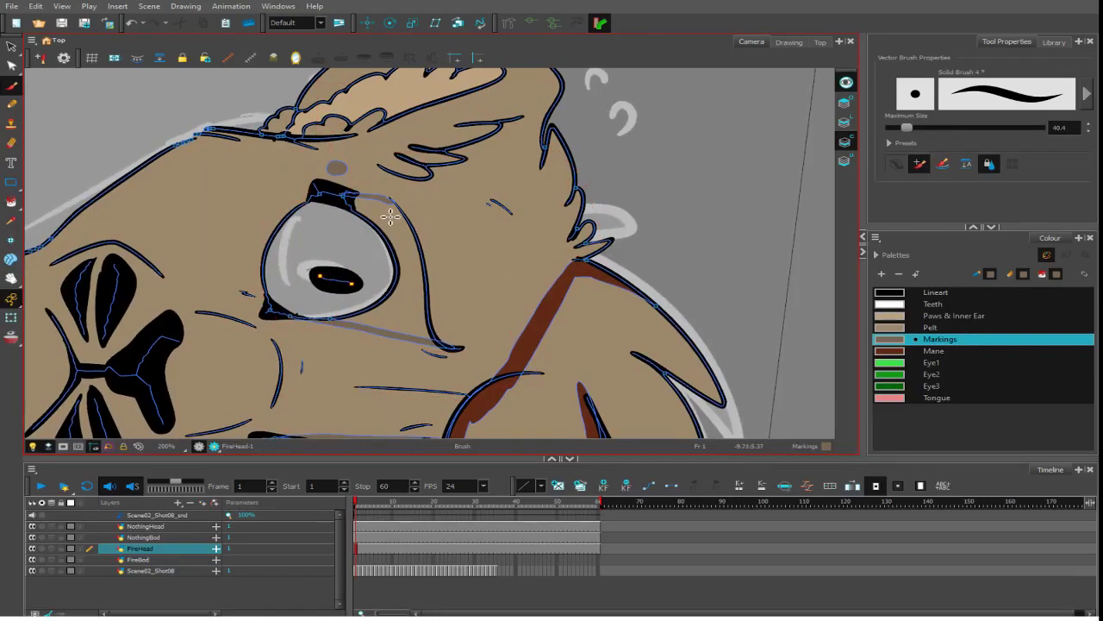
pyautogui.moveTo(387, 200)
pyautogui.mouseDown()
pyautogui.moveTo(422, 272)
pyautogui.moveTo(420, 253)
pyautogui.moveTo(428, 327)
pyautogui.mouseUp()
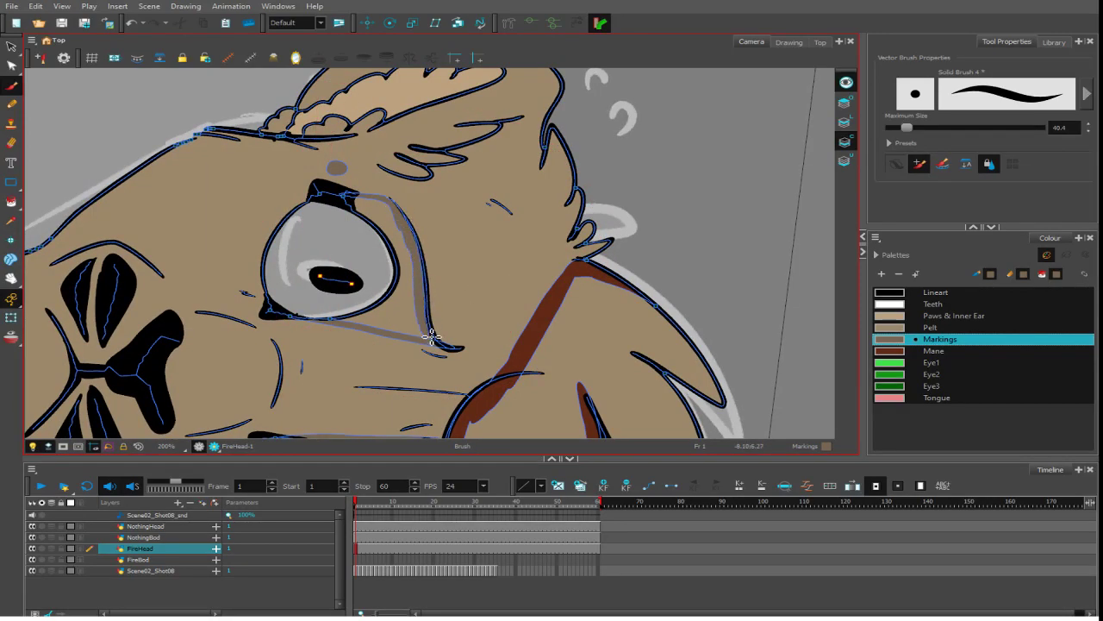
# - Fill the bordered lid areas of both eyes with Markings and the bordered front hair with Mane
pyautogui.keyDown('ctrl'); pyautogui.keyDown('alt'); pyautogui.moveTo(496, 328); pyautogui.dragTo(520, 179); pyautogui.keyUp('alt'); pyautogui.keyUp('ctrl')
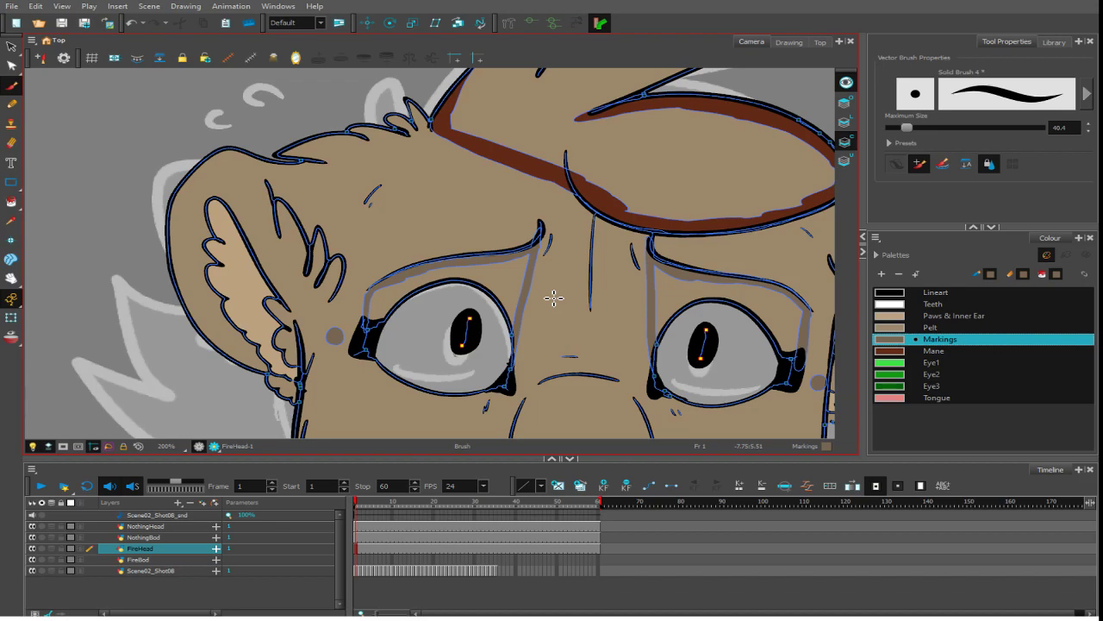
pyautogui.click(12, 201)
pyautogui.click(506, 287)
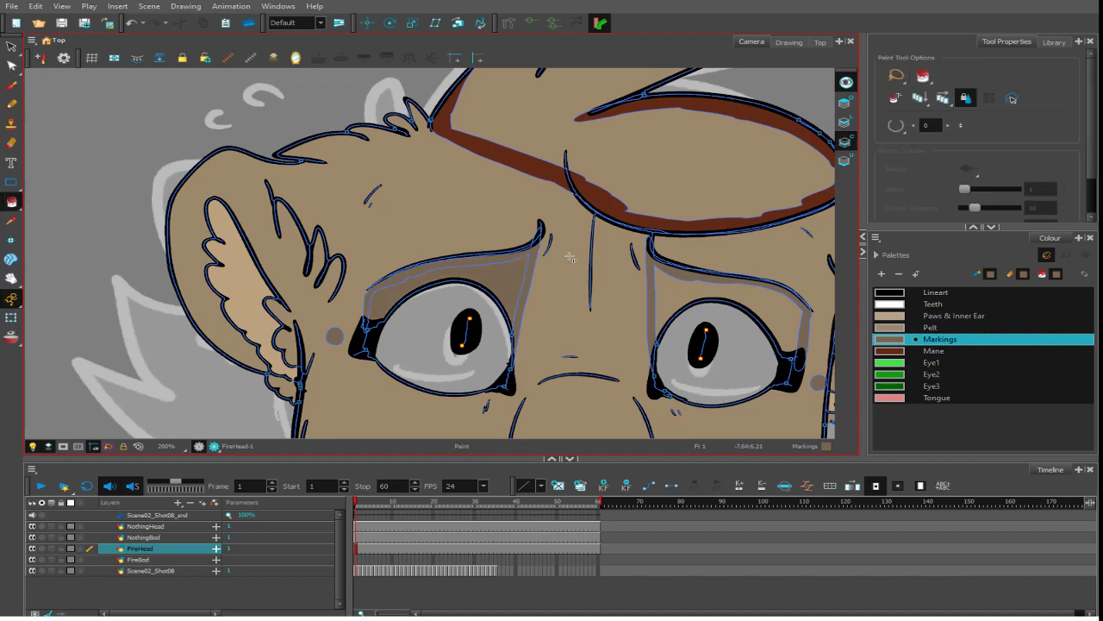
pyautogui.moveTo(672, 280)
pyautogui.mouseDown()
pyautogui.moveTo(542, 254)
pyautogui.moveTo(678, 236)
pyautogui.mouseUp()
pyautogui.click(567, 255)
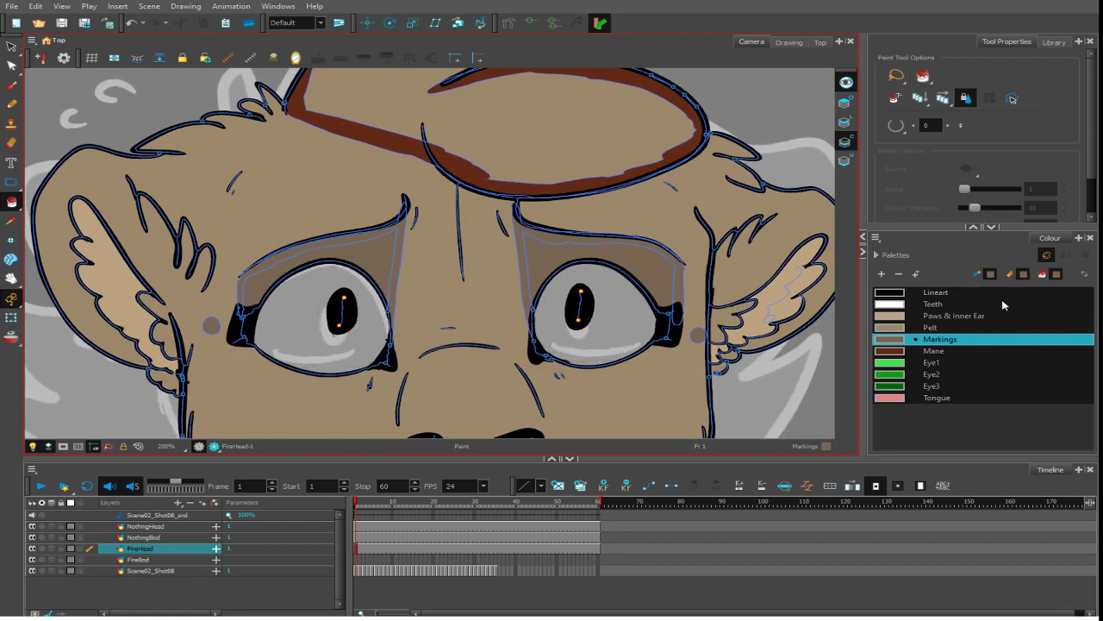
pyautogui.click(914, 354)
pyautogui.click(596, 137)
# - Paint an Eye1-coloured ring behind each pupil at brush size 40.4 with Draw Behind enabled
pyautogui.press('space')
pyautogui.moveTo(685, 171); pyautogui.dragTo(655, 225)
pyautogui.press('1')
pyautogui.press('1')
pyautogui.press('1')
pyautogui.moveTo(664, 323); pyautogui.dragTo(704, 236)
pyautogui.press('2')
pyautogui.press('2')
pyautogui.moveTo(569, 252); pyautogui.dragTo(507, 294)
pyautogui.scroll(2, 506, 294)
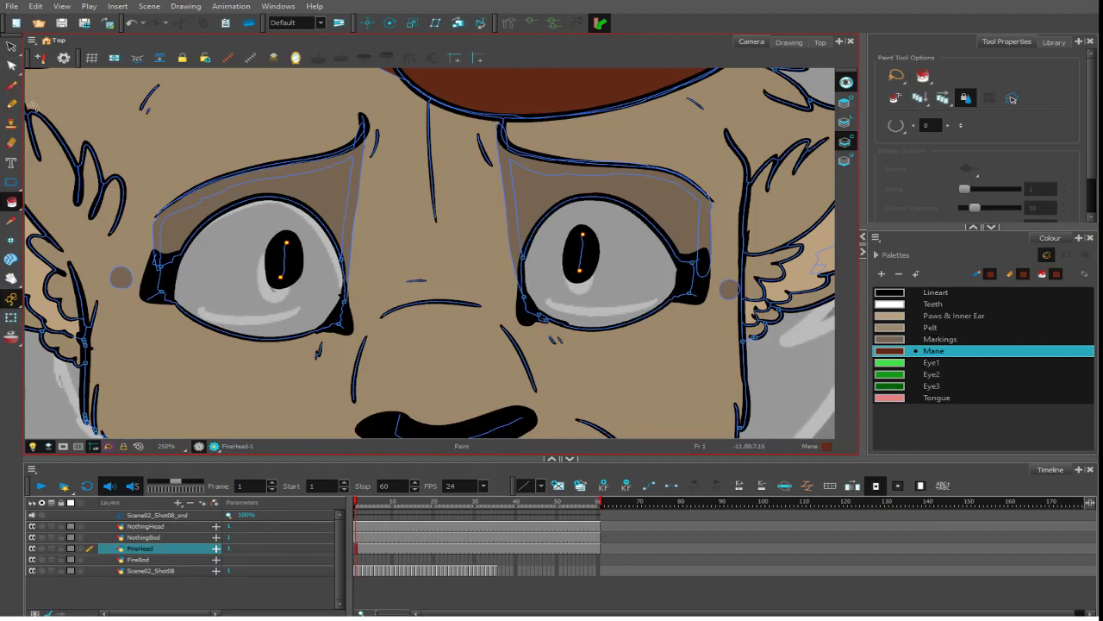
pyautogui.click(11, 85)
pyautogui.click(896, 163)
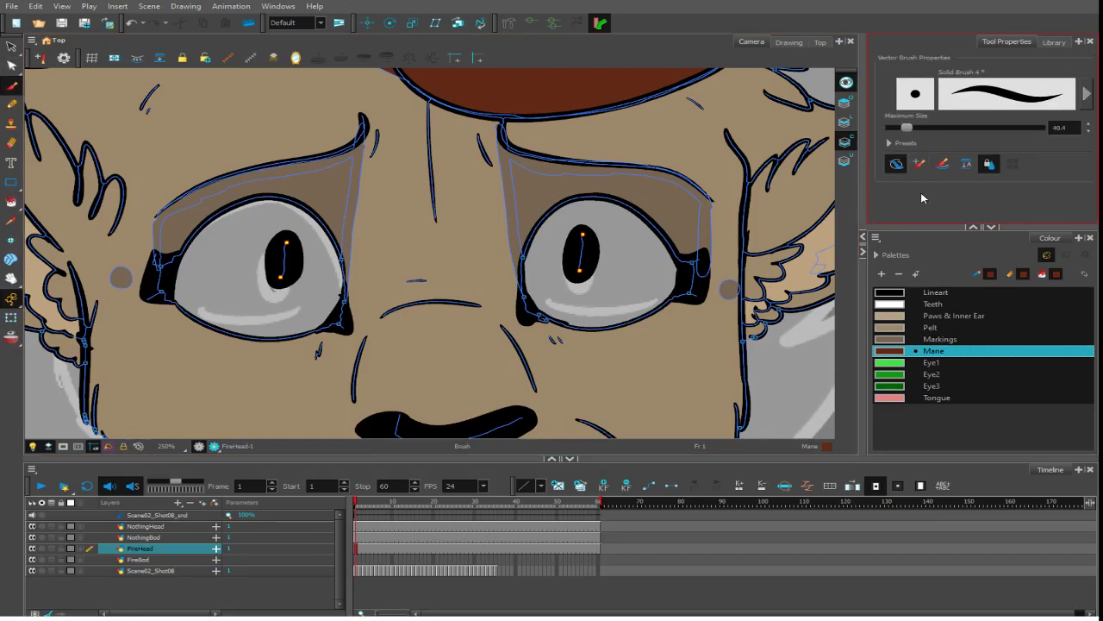
pyautogui.click(893, 360)
pyautogui.moveTo(287, 237)
pyautogui.mouseDown()
pyautogui.moveTo(264, 278)
pyautogui.moveTo(304, 286)
pyautogui.moveTo(296, 231)
pyautogui.moveTo(272, 299)
pyautogui.mouseUp()
pyautogui.moveTo(580, 230)
pyautogui.mouseDown()
pyautogui.moveTo(567, 270)
pyautogui.moveTo(580, 281)
pyautogui.moveTo(598, 271)
pyautogui.moveTo(590, 230)
pyautogui.mouseUp()
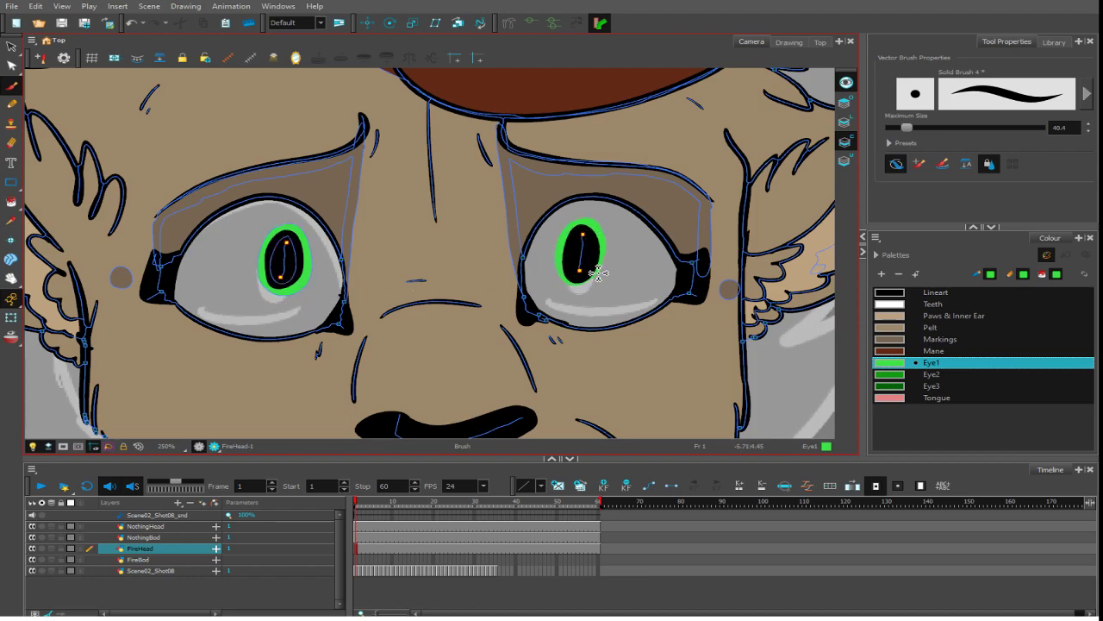
pyautogui.moveTo(598, 273)
pyautogui.mouseDown()
pyautogui.moveTo(570, 274)
pyautogui.moveTo(590, 282)
pyautogui.moveTo(601, 223)
pyautogui.mouseUp()
# - Paint a wavy Eye1 border across the lower part of both irises and fill the areas below it
pyautogui.moveTo(539, 302)
pyautogui.mouseDown()
pyautogui.moveTo(612, 305)
pyautogui.moveTo(631, 273)
pyautogui.moveTo(676, 295)
pyautogui.moveTo(655, 319)
pyautogui.moveTo(576, 340)
pyautogui.moveTo(547, 295)
pyautogui.mouseUp()
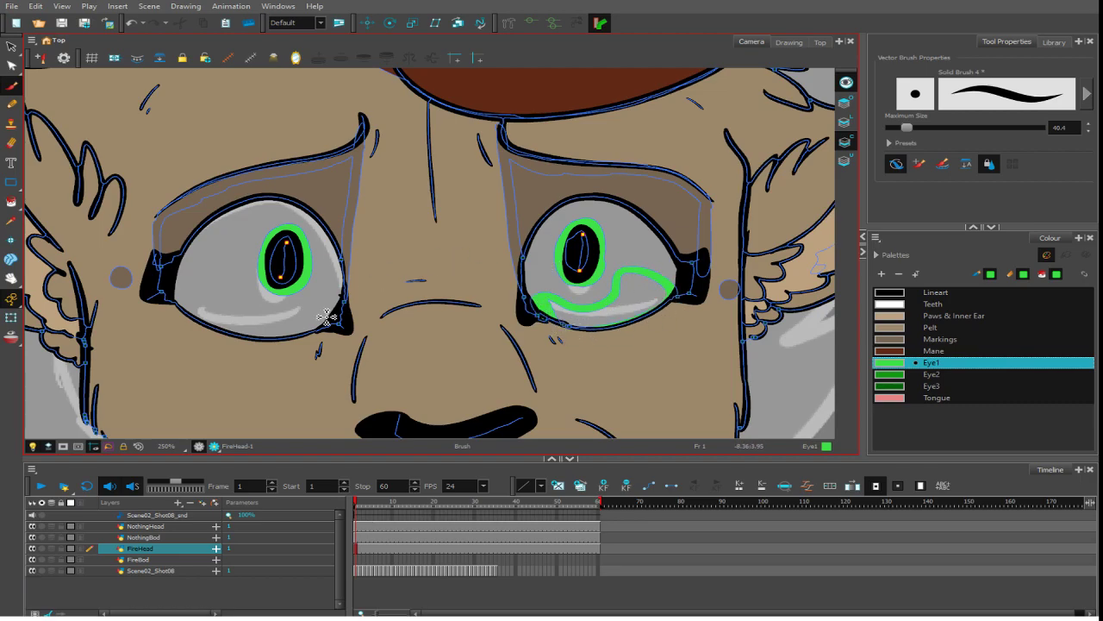
pyautogui.moveTo(332, 314)
pyautogui.mouseDown()
pyautogui.moveTo(300, 318)
pyautogui.moveTo(251, 307)
pyautogui.moveTo(228, 271)
pyautogui.moveTo(175, 292)
pyautogui.mouseUp()
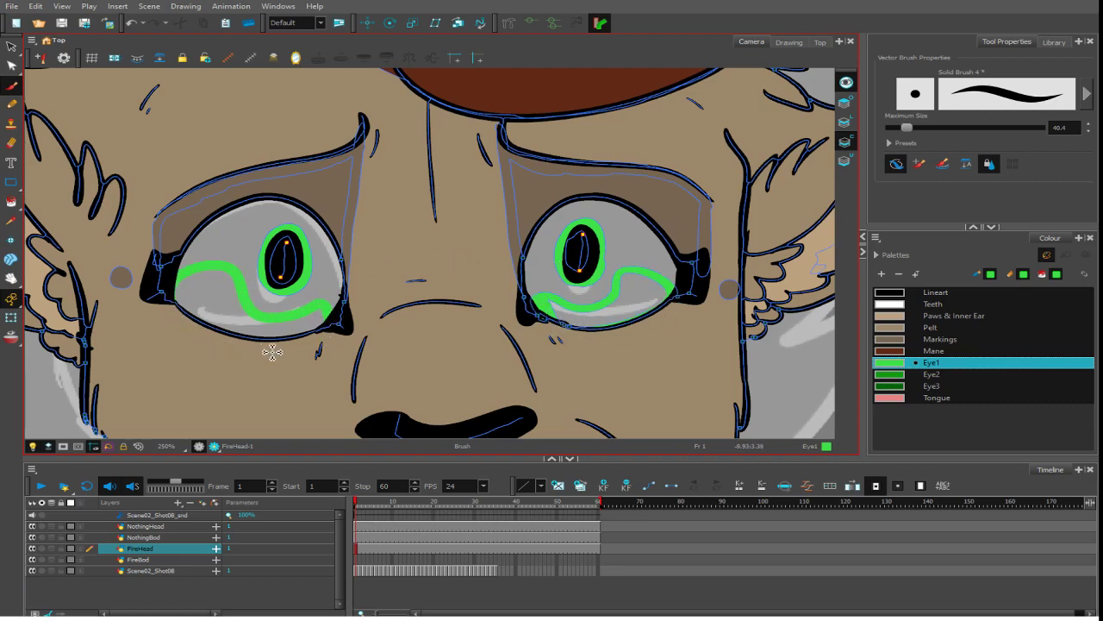
pyautogui.click(11, 201)
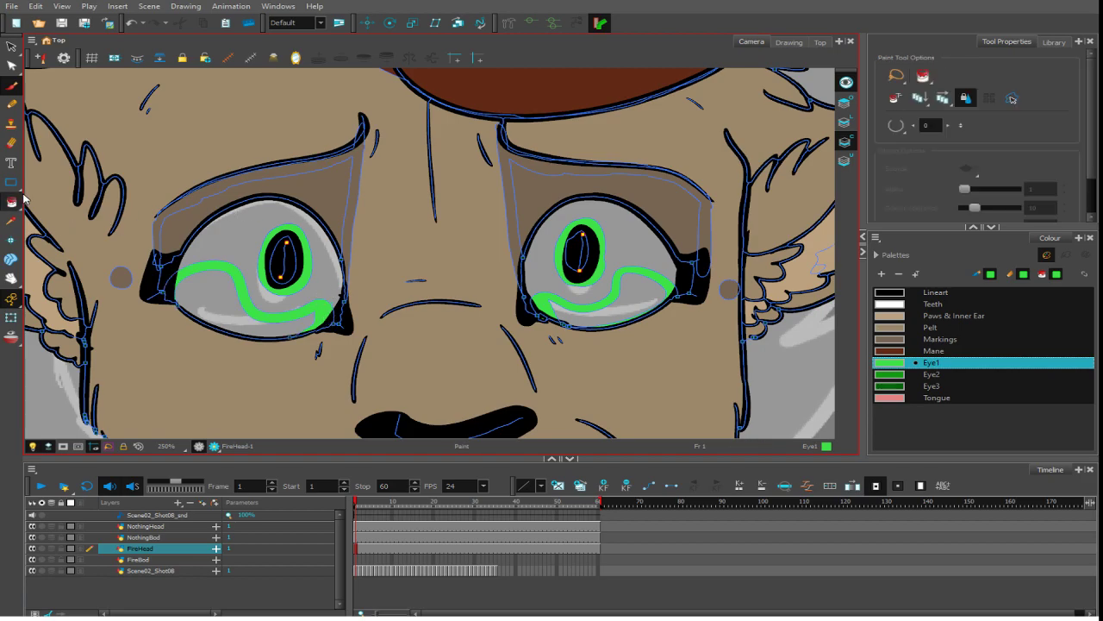
pyautogui.click(209, 295)
pyautogui.click(636, 292)
# - Fill the remaining upper areas of both irises with Eye3
pyautogui.click(888, 374)
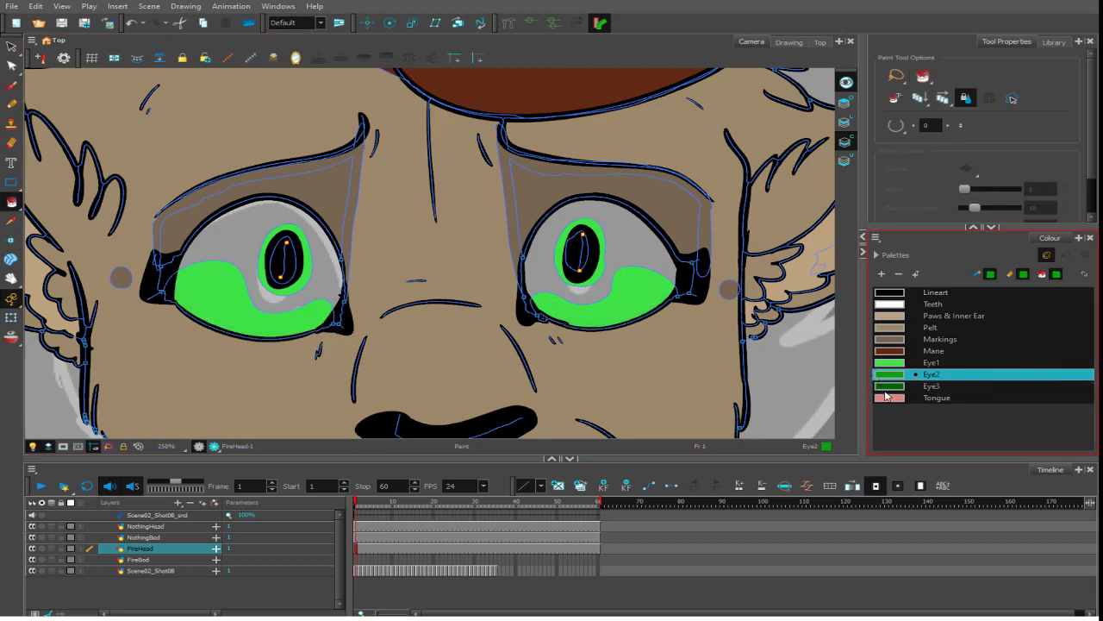
pyautogui.click(888, 386)
pyautogui.click(675, 247)
pyautogui.click(257, 217)
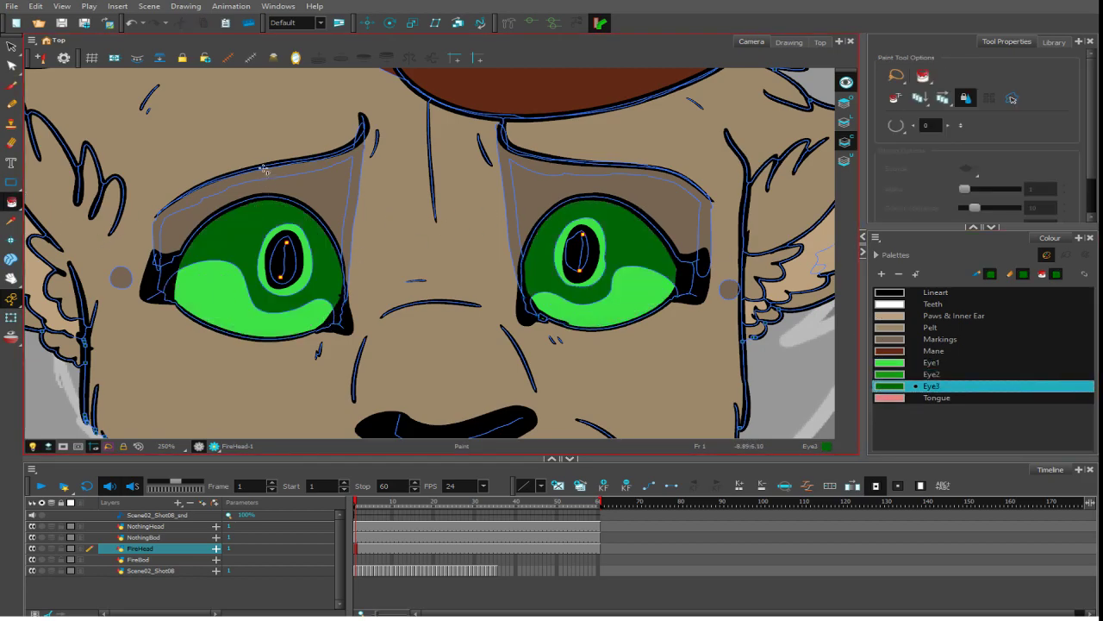
# - Paint Teeth-coloured highlights over both pupils on the overlay layer at brush size 27.6
pyautogui.click(11, 85)
pyautogui.moveTo(898, 120); pyautogui.dragTo(902, 127)
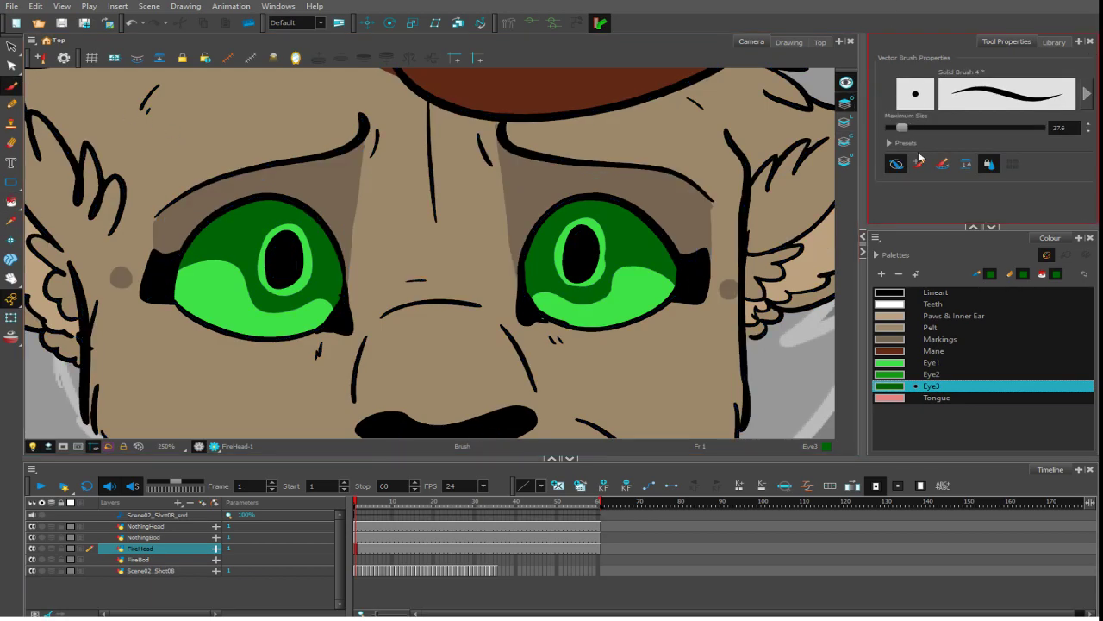
pyautogui.click(909, 304)
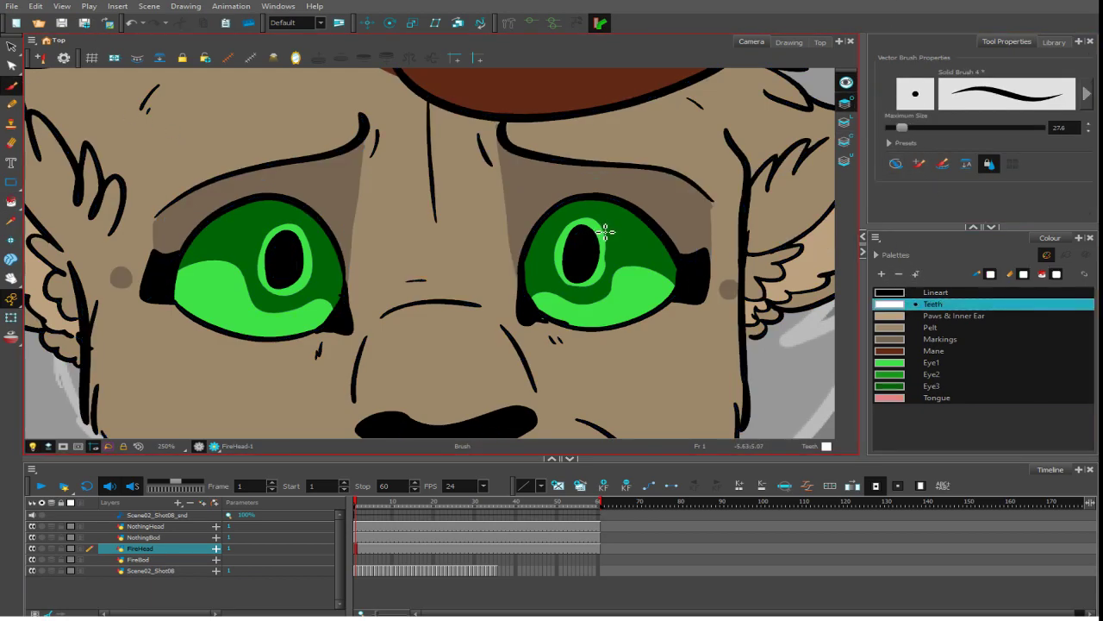
pyautogui.moveTo(591, 233); pyautogui.dragTo(594, 244)
pyautogui.moveTo(275, 243); pyautogui.dragTo(291, 249)
# - Switch to frame 2 of the FireBod layer and prepare the brush with the Lineart colour at size 42.4
pyautogui.press('2')
pyautogui.press('2')
pyautogui.press('2')
pyautogui.press('2')
pyautogui.press('2')
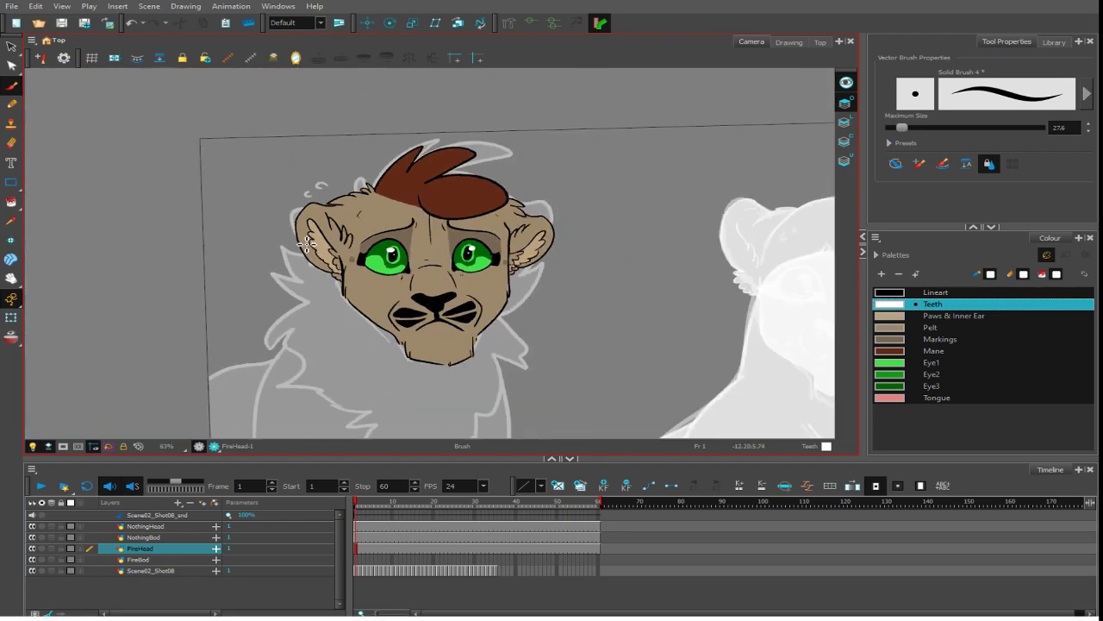
pyautogui.press('2')
pyautogui.press('2')
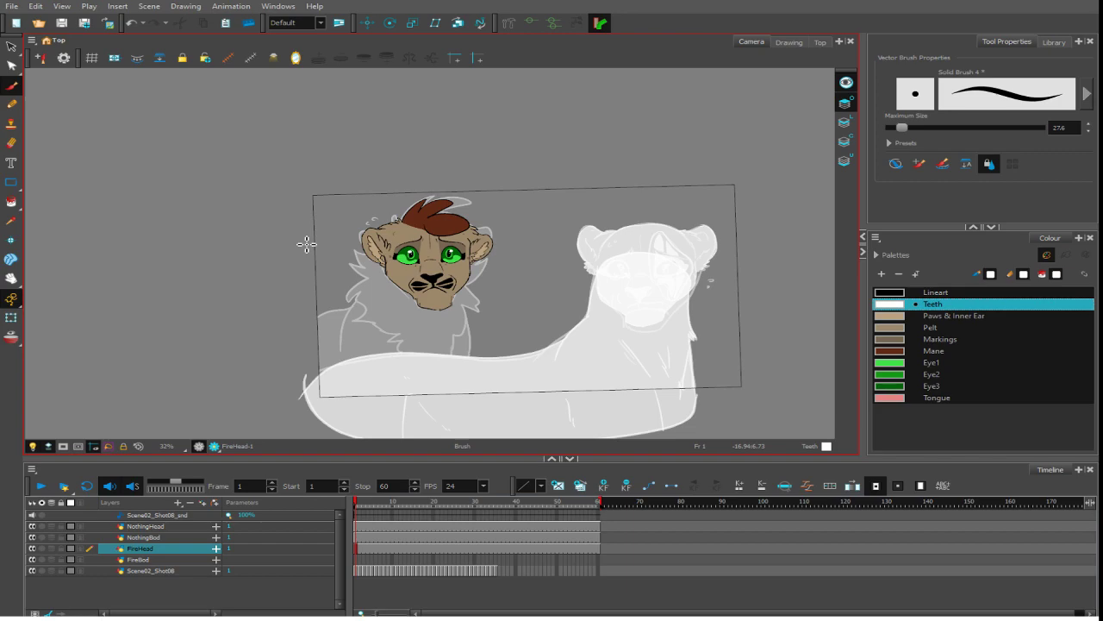
pyautogui.click(358, 560)
pyautogui.moveTo(567, 309); pyautogui.dragTo(611, 268)
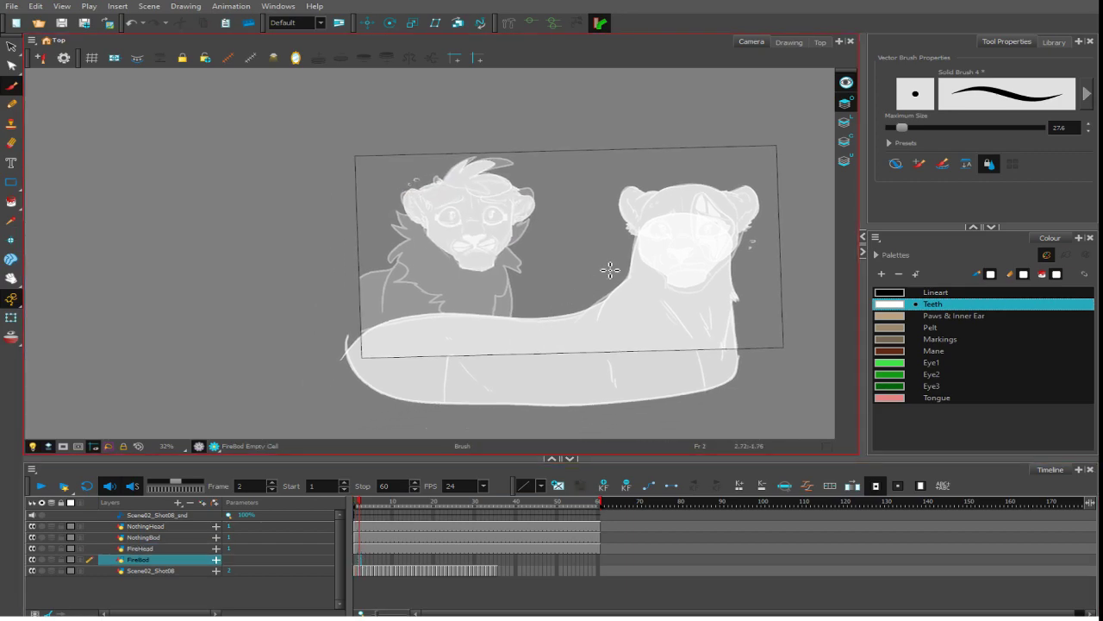
pyautogui.press('2')
pyautogui.press('2')
pyautogui.click(907, 293)
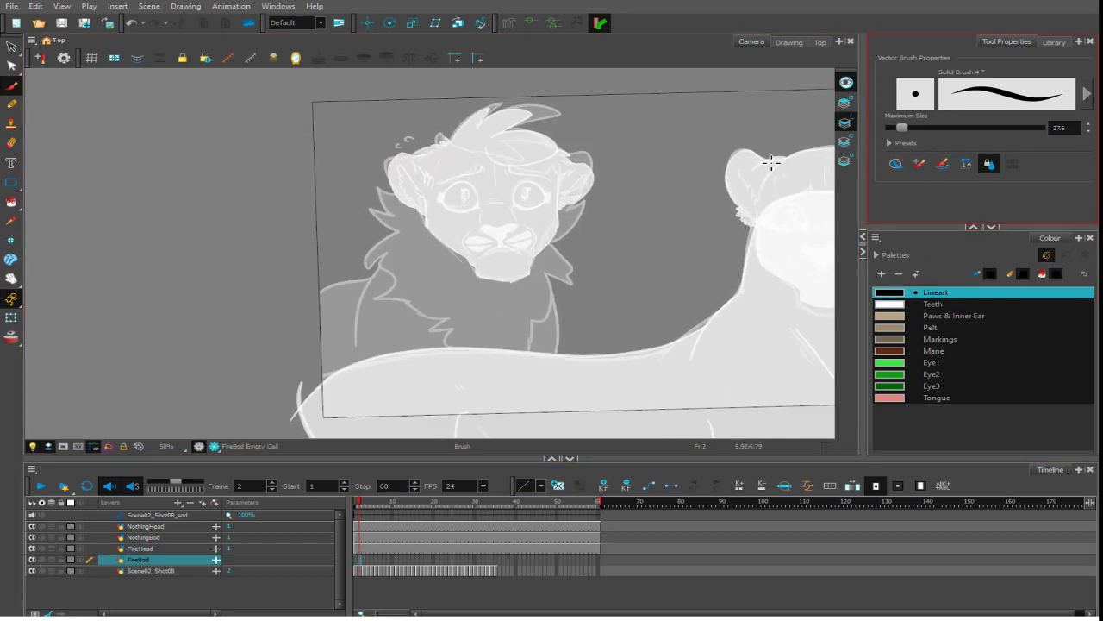
pyautogui.moveTo(431, 237)
pyautogui.mouseDown()
pyautogui.moveTo(443, 263)
pyautogui.moveTo(412, 245)
pyautogui.mouseUp()
pyautogui.hotkey('ctrl', 'z')
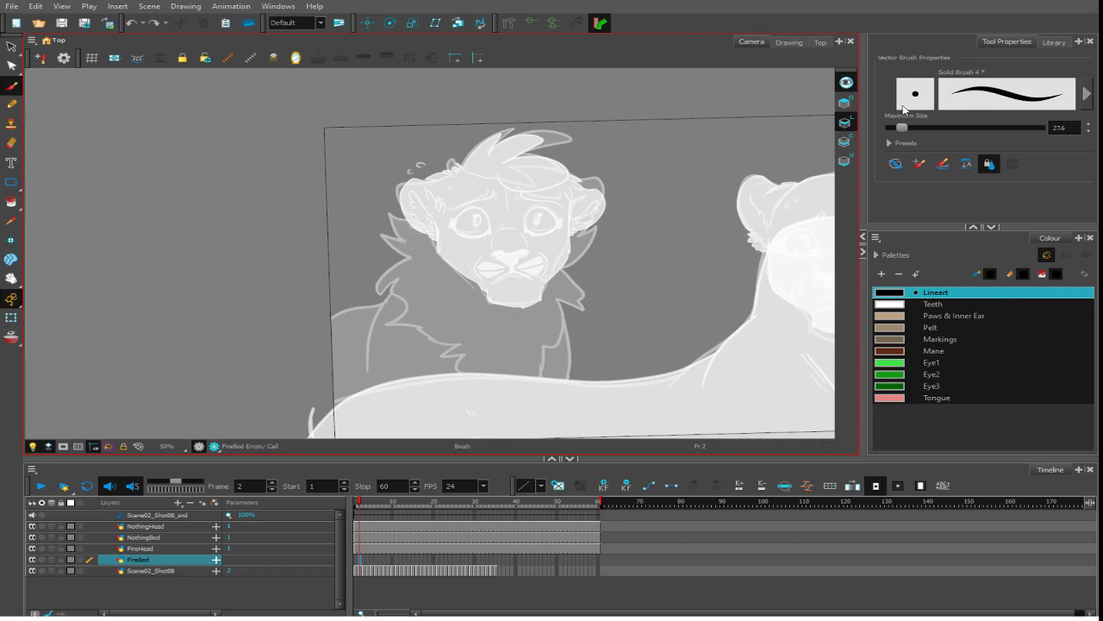
pyautogui.moveTo(903, 127); pyautogui.dragTo(908, 128)
pyautogui.moveTo(430, 215); pyautogui.dragTo(403, 212)
pyautogui.moveTo(426, 226)
pyautogui.mouseDown()
pyautogui.moveTo(401, 221)
pyautogui.moveTo(400, 242)
pyautogui.mouseUp()
pyautogui.moveTo(416, 251)
pyautogui.mouseDown()
pyautogui.moveTo(404, 261)
pyautogui.moveTo(384, 211)
pyautogui.moveTo(407, 250)
pyautogui.moveTo(390, 292)
pyautogui.mouseUp()
pyautogui.hotkey('ctrl', 'z')
pyautogui.hotkey('ctrl', 'z')
pyautogui.hotkey('ctrl', 'z')
pyautogui.hotkey('ctrl', 'z')
pyautogui.hotkey('ctrl', 'z')
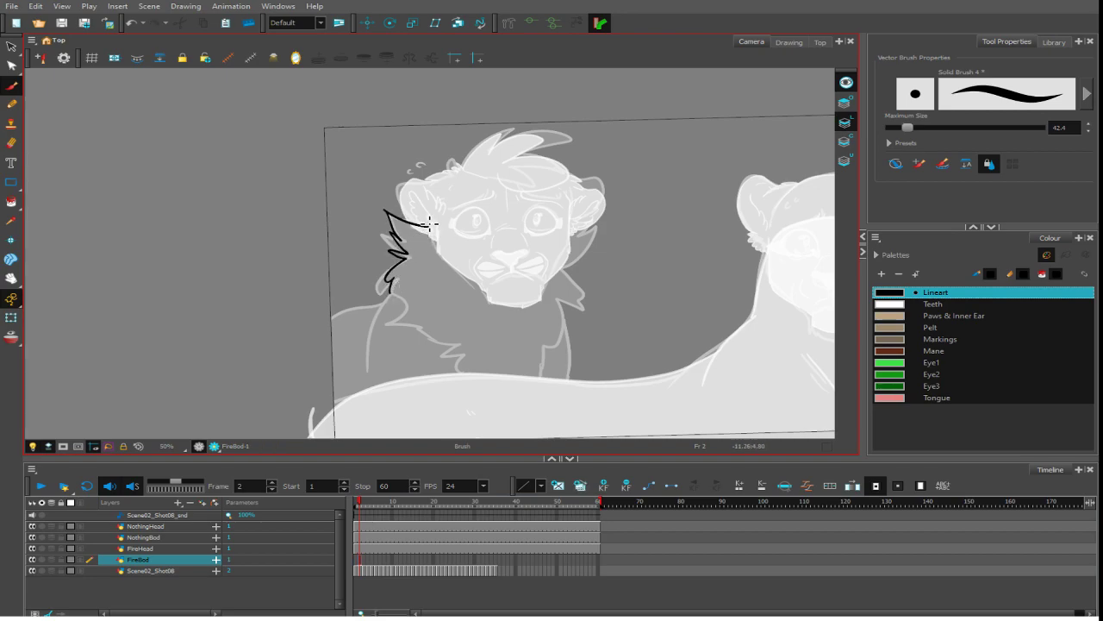
pyautogui.hotkey('ctrl', 'z')
pyautogui.hotkey('ctrl', 'z')
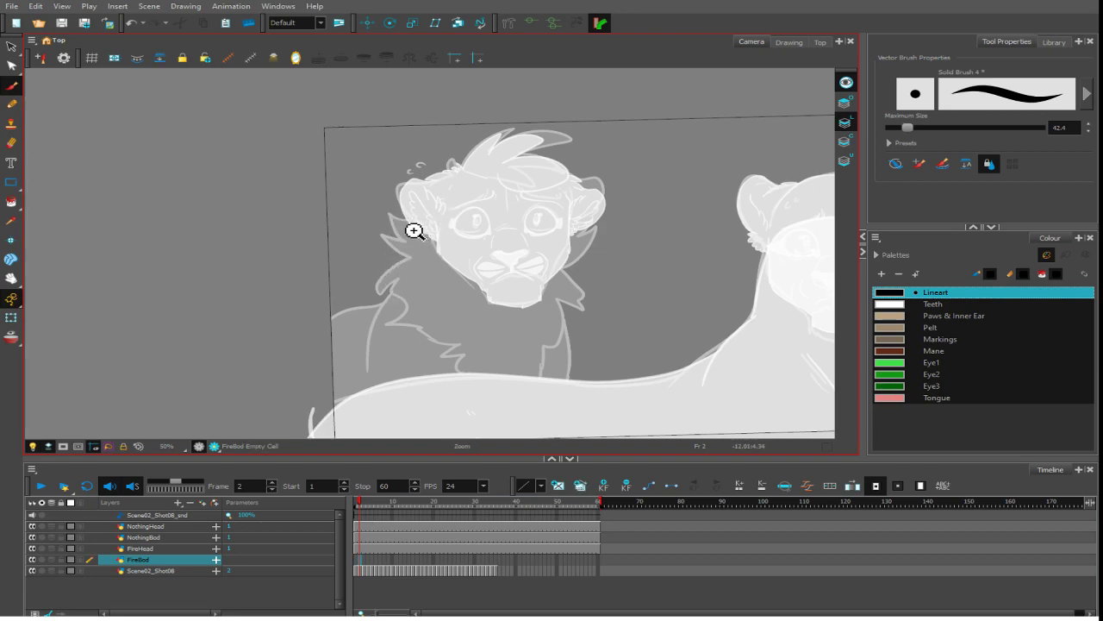
# - Ink the jagged mane edges down both sides of the neck and inner chest tufts, setting the brush size to 44.4
pyautogui.moveTo(419, 218); pyautogui.dragTo(379, 301)
pyautogui.click(912, 128)
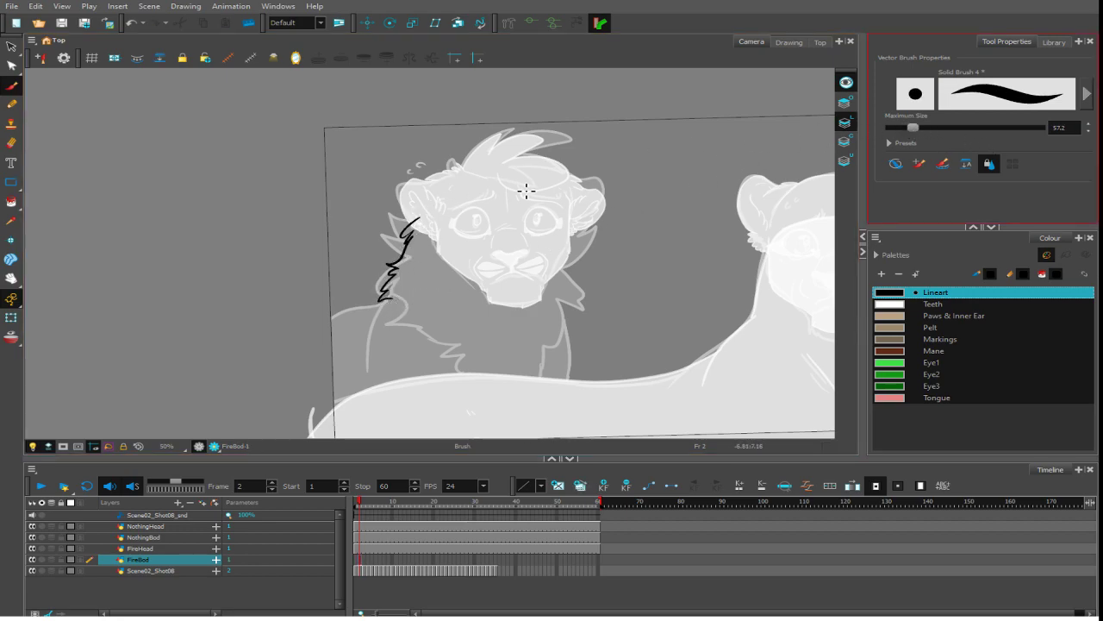
pyautogui.moveTo(559, 248); pyautogui.dragTo(565, 331)
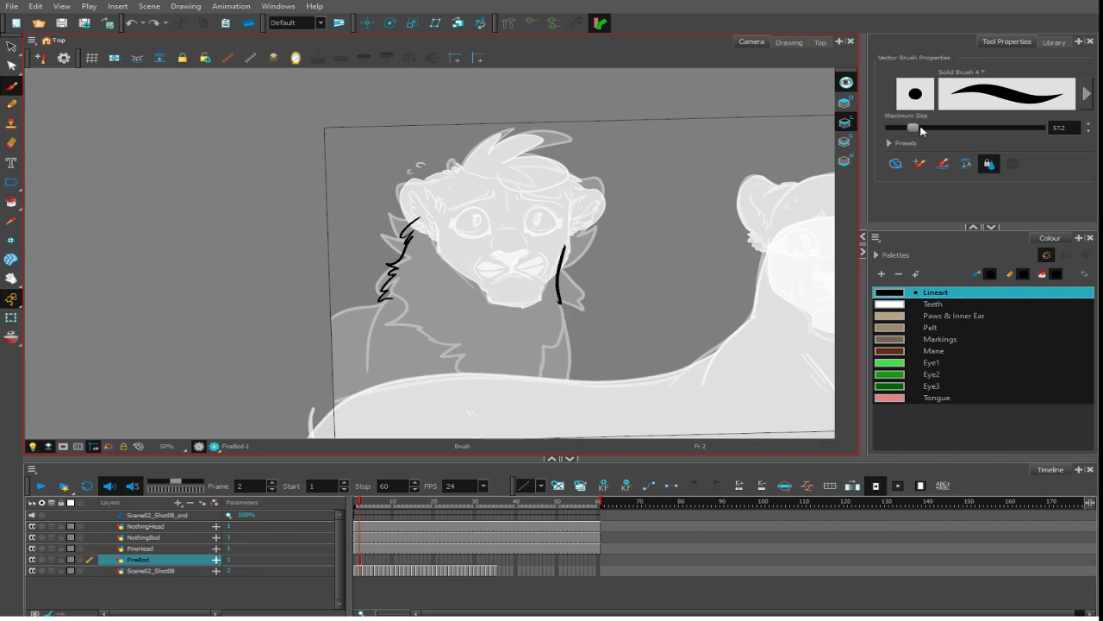
pyautogui.hotkey('ctrl', 'z')
pyautogui.moveTo(910, 129); pyautogui.dragTo(907, 129)
pyautogui.moveTo(552, 268)
pyautogui.mouseDown()
pyautogui.moveTo(558, 332)
pyautogui.moveTo(540, 395)
pyautogui.mouseUp()
pyautogui.moveTo(517, 325); pyautogui.dragTo(530, 345)
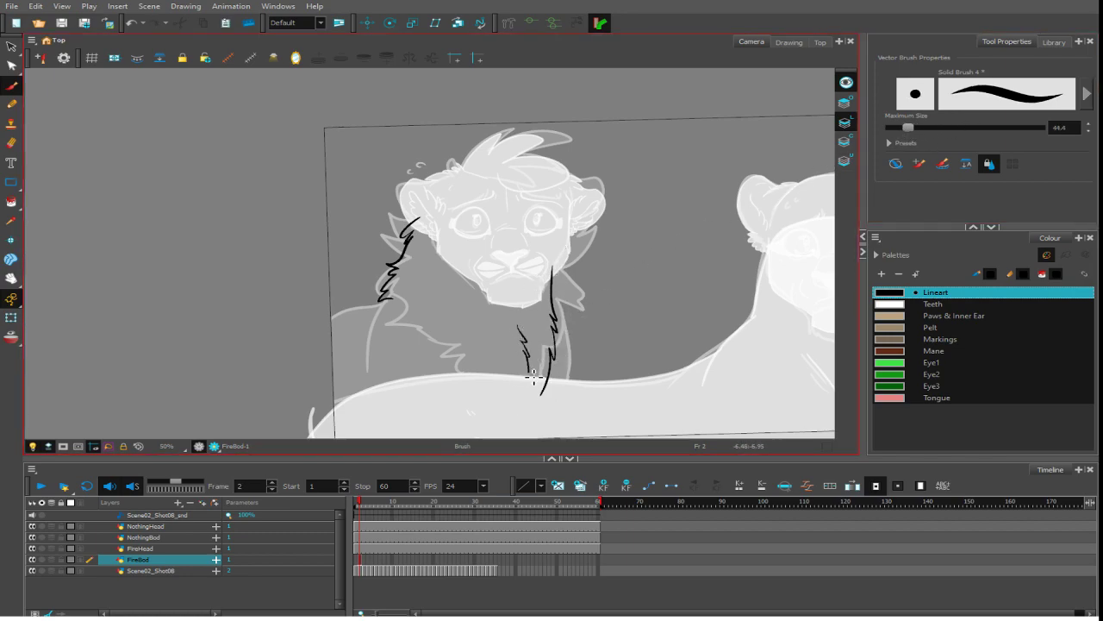
# - Ink the mane's lower edge down to a point on the chest and close its outline with an arc across the face
pyautogui.moveTo(388, 300)
pyautogui.mouseDown()
pyautogui.moveTo(462, 333)
pyautogui.moveTo(417, 303)
pyautogui.moveTo(421, 287)
pyautogui.moveTo(439, 337)
pyautogui.mouseUp()
pyautogui.hotkey('ctrl', 'z')
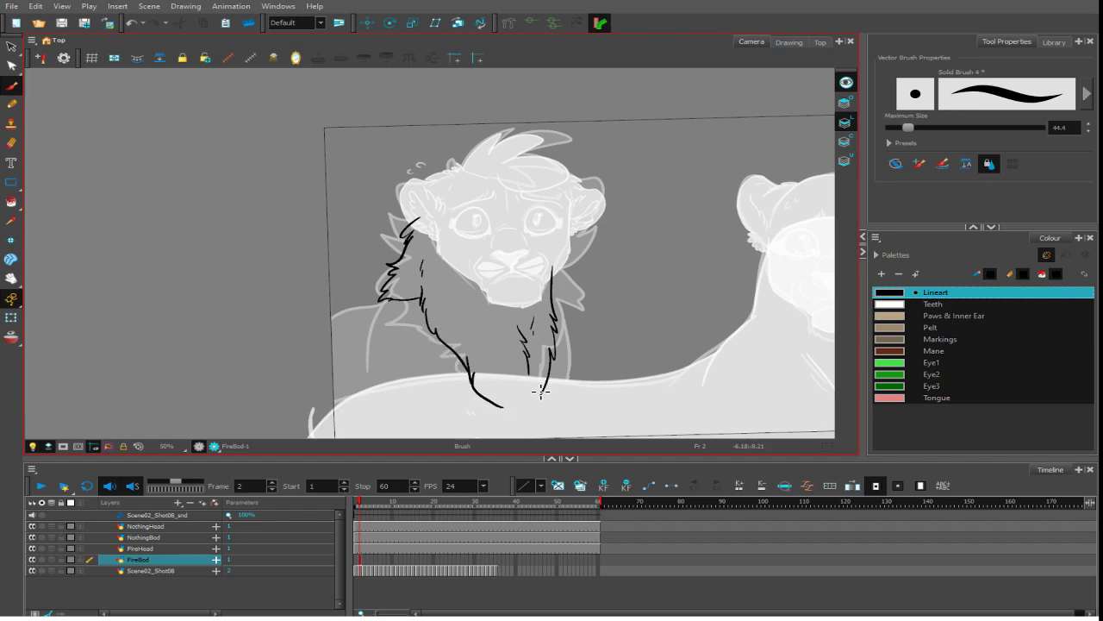
pyautogui.moveTo(541, 392)
pyautogui.mouseDown()
pyautogui.moveTo(498, 405)
pyautogui.moveTo(517, 428)
pyautogui.moveTo(547, 385)
pyautogui.mouseUp()
pyautogui.hotkey('ctrl', 'z')
pyautogui.moveTo(559, 261)
pyautogui.mouseDown()
pyautogui.moveTo(499, 200)
pyautogui.moveTo(436, 216)
pyautogui.mouseUp()
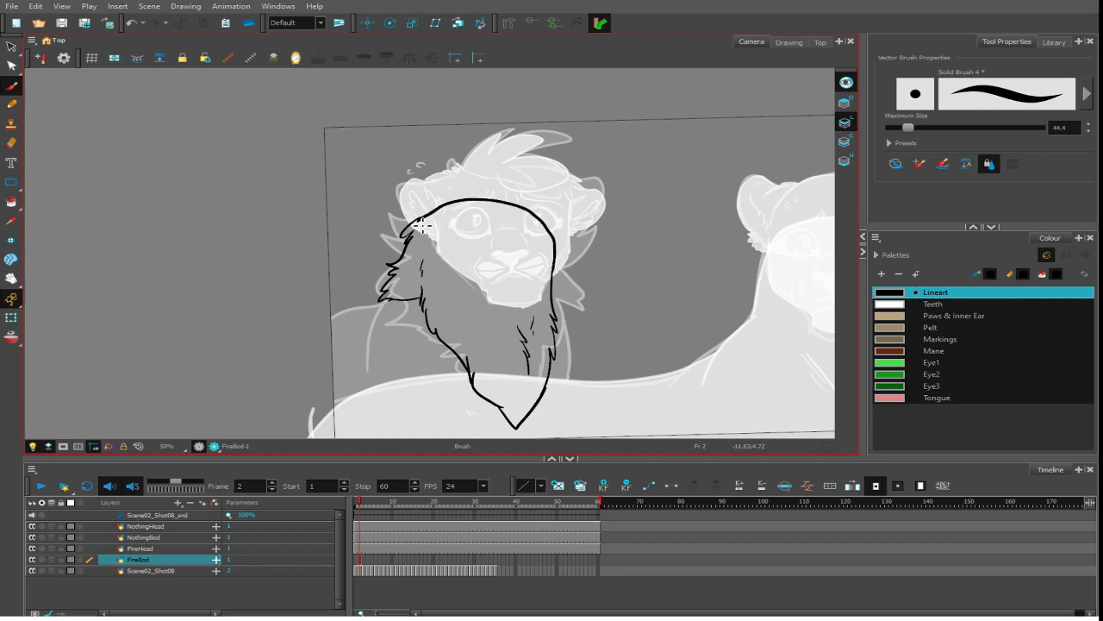
# - Ink the back and shoulder curves, the elbow fur and the inner edge of the foreleg on the shoulder side
pyautogui.moveTo(500, 314); pyautogui.dragTo(517, 256)
pyautogui.moveTo(400, 242)
pyautogui.mouseDown()
pyautogui.moveTo(382, 293)
pyautogui.moveTo(327, 266)
pyautogui.moveTo(275, 307)
pyautogui.mouseUp()
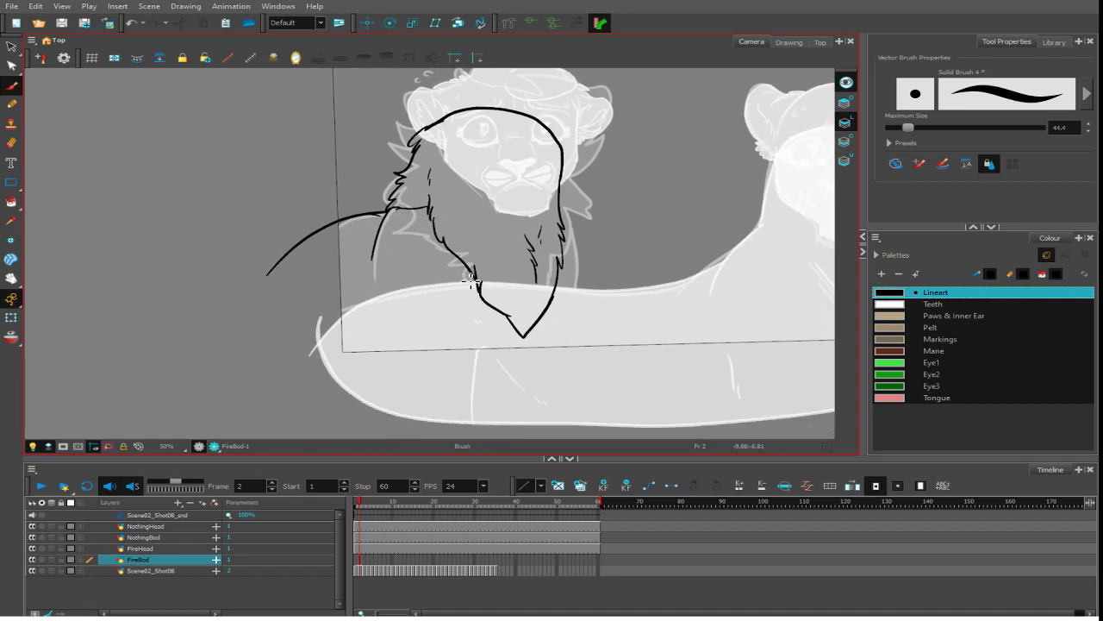
pyautogui.moveTo(479, 280); pyautogui.dragTo(469, 345)
pyautogui.moveTo(379, 320); pyautogui.dragTo(377, 368)
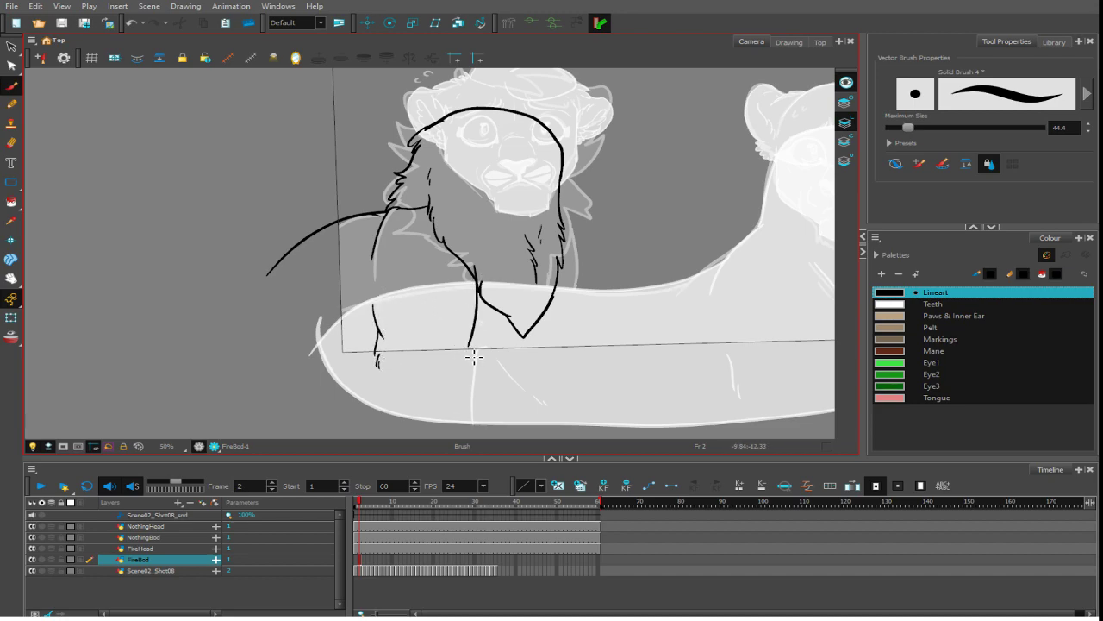
pyautogui.moveTo(472, 350)
pyautogui.mouseDown()
pyautogui.moveTo(429, 370)
pyautogui.moveTo(465, 436)
pyautogui.mouseUp()
# - Ink the outer edge of the other foreleg from the mane down past the lioness's back
pyautogui.moveTo(546, 322); pyautogui.dragTo(484, 395)
pyautogui.moveTo(550, 303); pyautogui.dragTo(539, 414)
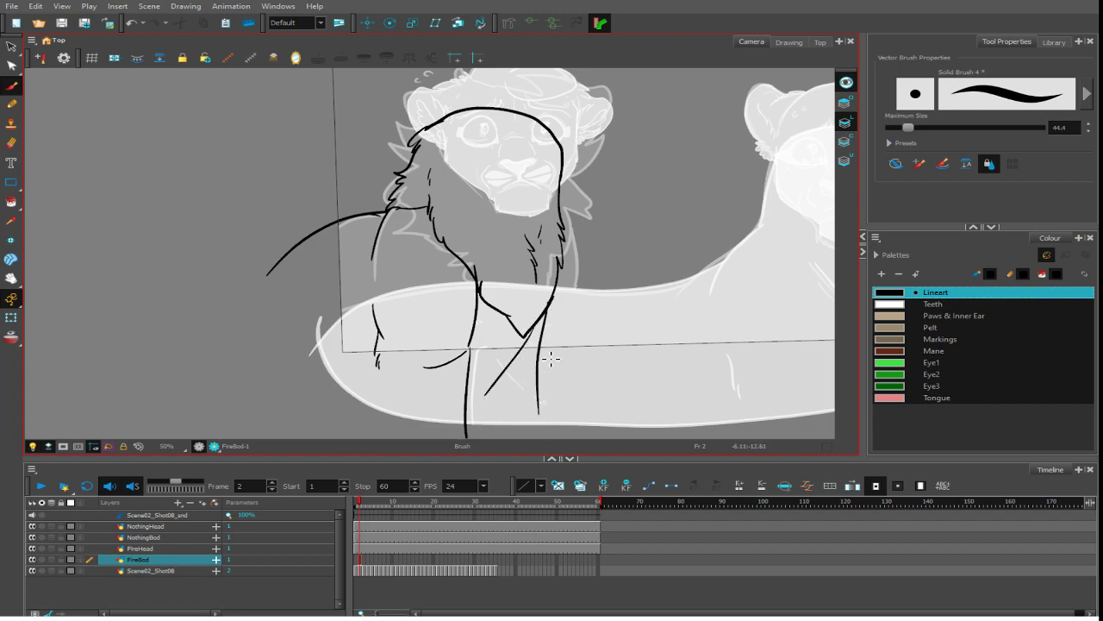
pyautogui.hotkey('ctrl', 'z')
pyautogui.hotkey('ctrl', 'z')
pyautogui.moveTo(556, 288); pyautogui.dragTo(545, 363)
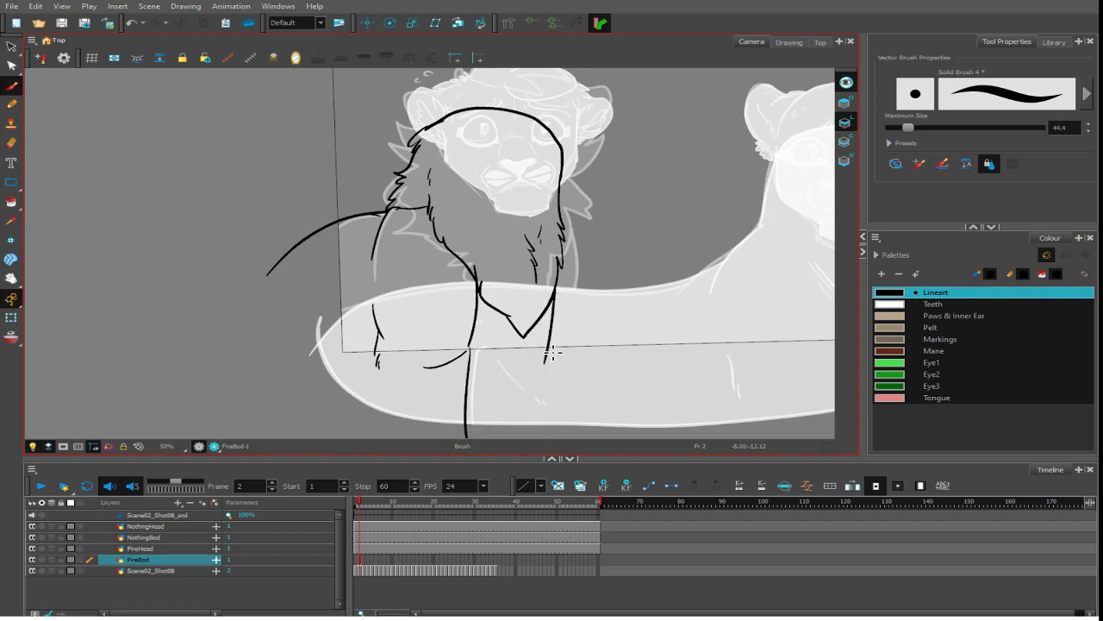
pyautogui.hotkey('ctrl', 'z')
pyautogui.moveTo(557, 265)
pyautogui.mouseDown()
pyautogui.moveTo(552, 347)
pyautogui.moveTo(559, 333)
pyautogui.moveTo(552, 437)
pyautogui.mouseUp()
# - Ink a chest curve running diagonally between the forelegs and erase the pointed lower tip of the mane
pyautogui.moveTo(536, 327); pyautogui.dragTo(462, 404)
pyautogui.hotkey('ctrl', 'z')
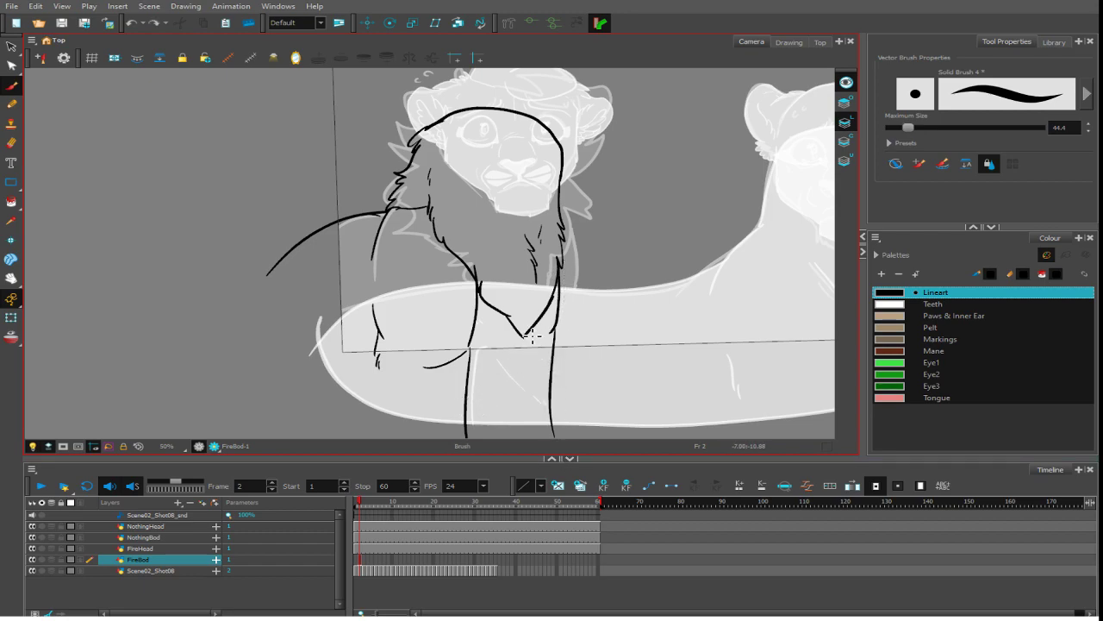
pyautogui.moveTo(532, 334); pyautogui.dragTo(475, 379)
pyautogui.moveTo(502, 278)
pyautogui.mouseDown()
pyautogui.moveTo(486, 298)
pyautogui.moveTo(488, 308)
pyautogui.moveTo(493, 278)
pyautogui.moveTo(489, 299)
pyautogui.moveTo(487, 288)
pyautogui.moveTo(503, 312)
pyautogui.mouseUp()
pyautogui.press('s')
pyautogui.press('e')
pyautogui.moveTo(498, 297)
pyautogui.mouseDown()
pyautogui.moveTo(529, 312)
pyautogui.moveTo(527, 343)
pyautogui.mouseUp()
pyautogui.click(11, 86)
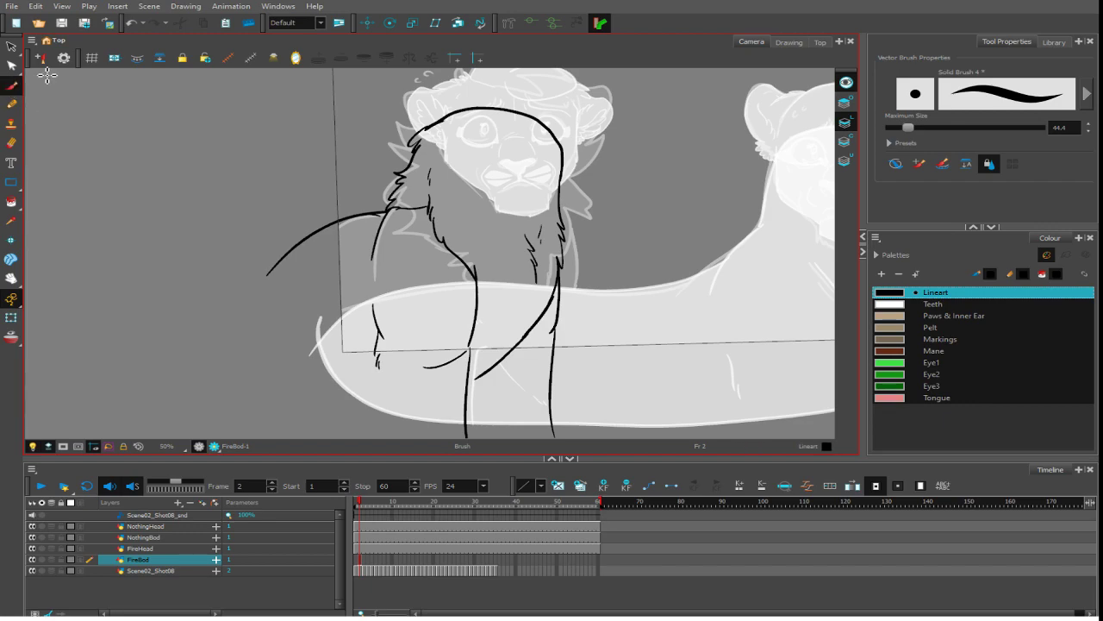
# - Ink short fur strokes along the chest curve and between the forelegs
pyautogui.moveTo(480, 379); pyautogui.dragTo(475, 384)
pyautogui.hotkey('ctrl', 'z')
pyautogui.moveTo(544, 309)
pyautogui.mouseDown()
pyautogui.moveTo(552, 295)
pyautogui.moveTo(529, 326)
pyautogui.mouseUp()
pyautogui.hotkey('ctrl', 'z')
pyautogui.moveTo(557, 289); pyautogui.dragTo(511, 334)
pyautogui.hotkey('ctrl', 'z')
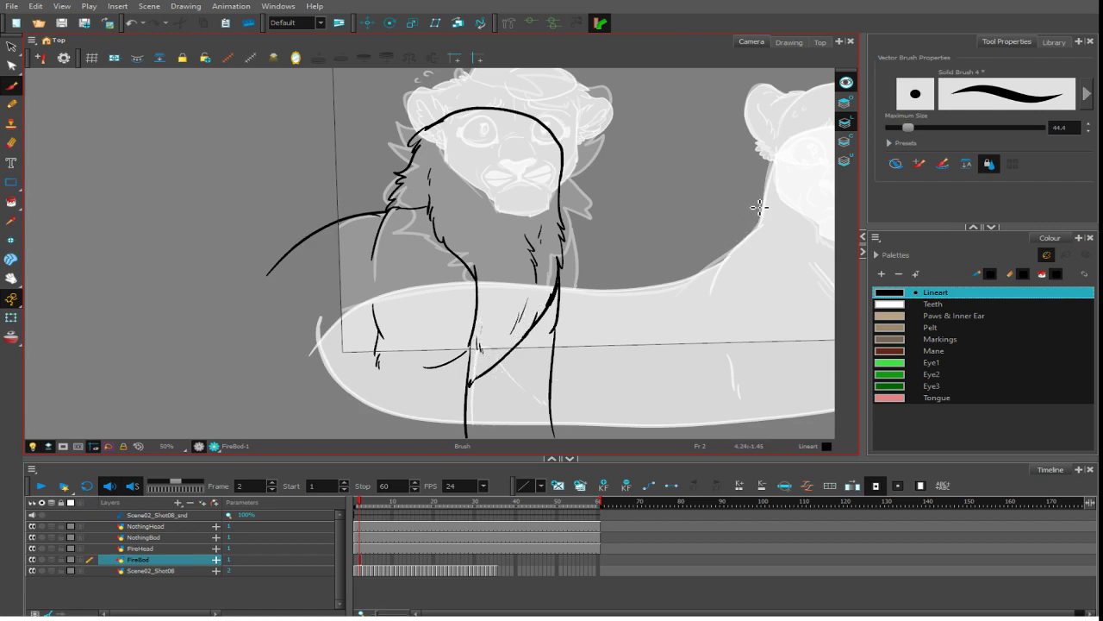
pyautogui.hotkey('alt', 'e')
pyautogui.hotkey('alt', 's')
pyautogui.hotkey('alt', 'b')
# - Close off the body outline with a long line beneath the forelegs and another crossing down behind the back
pyautogui.press('1')
pyautogui.press('1')
pyautogui.press('1')
pyautogui.moveTo(651, 286); pyautogui.dragTo(658, 315)
pyautogui.press('2')
pyautogui.press('2')
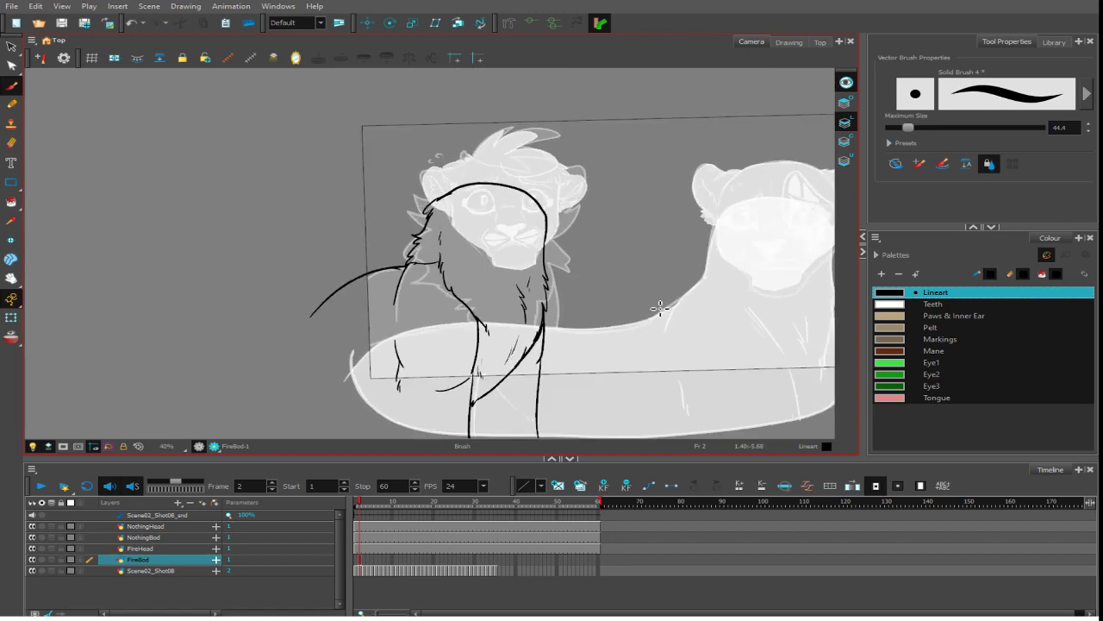
pyautogui.moveTo(561, 362); pyautogui.dragTo(609, 268)
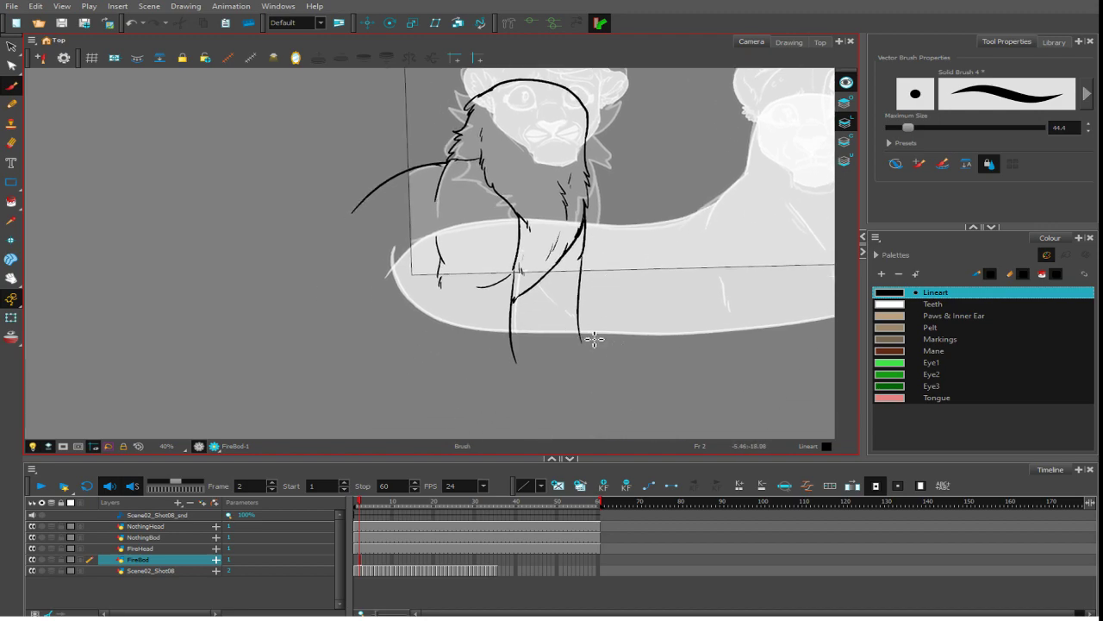
pyautogui.moveTo(595, 336); pyautogui.dragTo(376, 355)
pyautogui.moveTo(362, 155); pyautogui.dragTo(431, 416)
pyautogui.moveTo(669, 316); pyautogui.dragTo(664, 338)
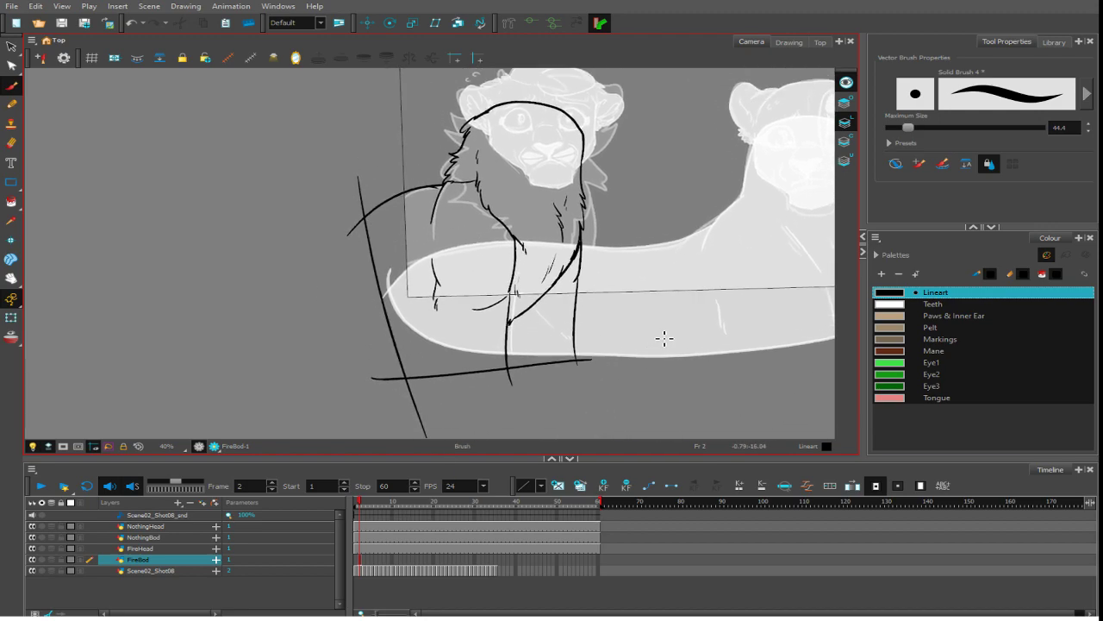
# - Create colour-art strokes from the FireBod line art and close the gaps along the mane's shoulder edge and down the foreleg
pyautogui.click(846, 141)
pyautogui.click(137, 59)
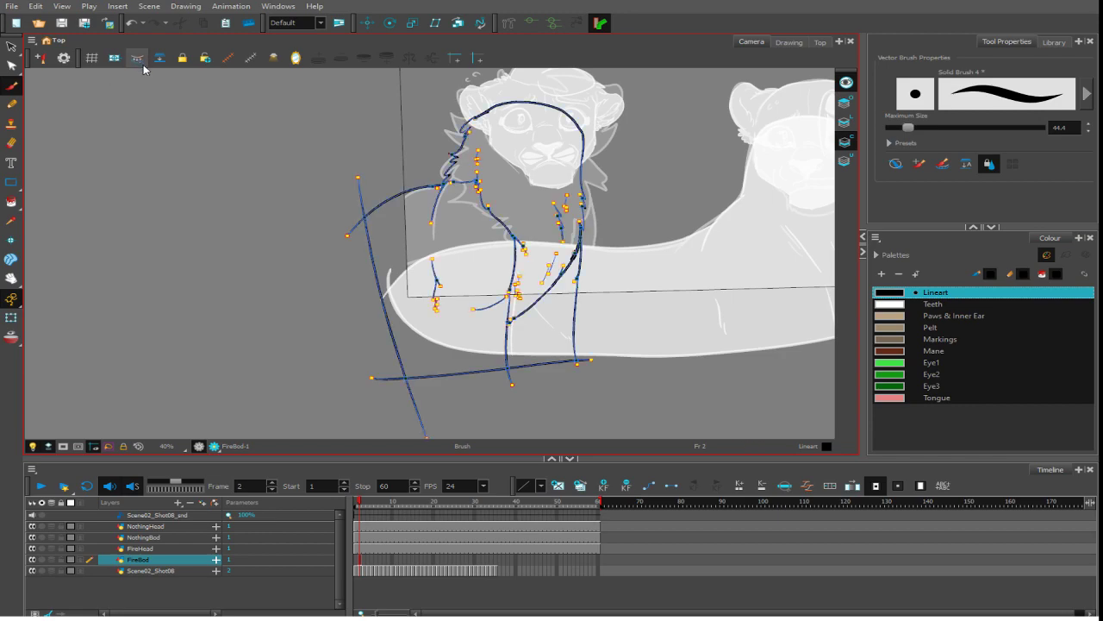
pyautogui.moveTo(12, 203); pyautogui.dragTo(43, 286)
pyautogui.moveTo(513, 113); pyautogui.dragTo(492, 172)
pyautogui.press('2')
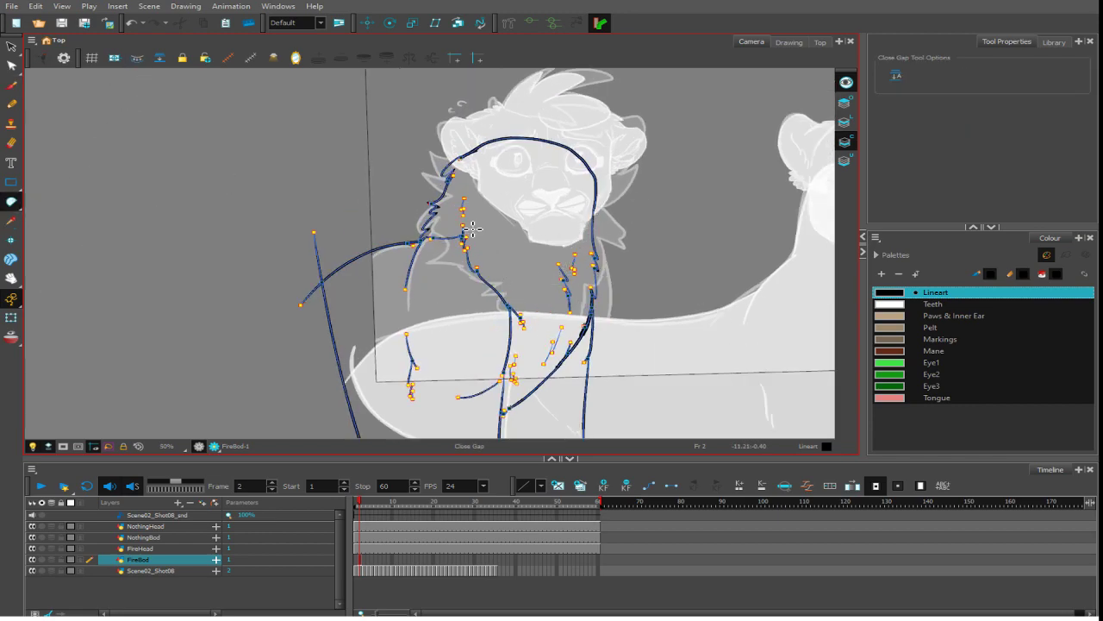
pyautogui.click(500, 305)
pyautogui.click(462, 237)
pyautogui.click(430, 223)
pyautogui.click(490, 277)
pyautogui.moveTo(505, 303); pyautogui.dragTo(515, 429)
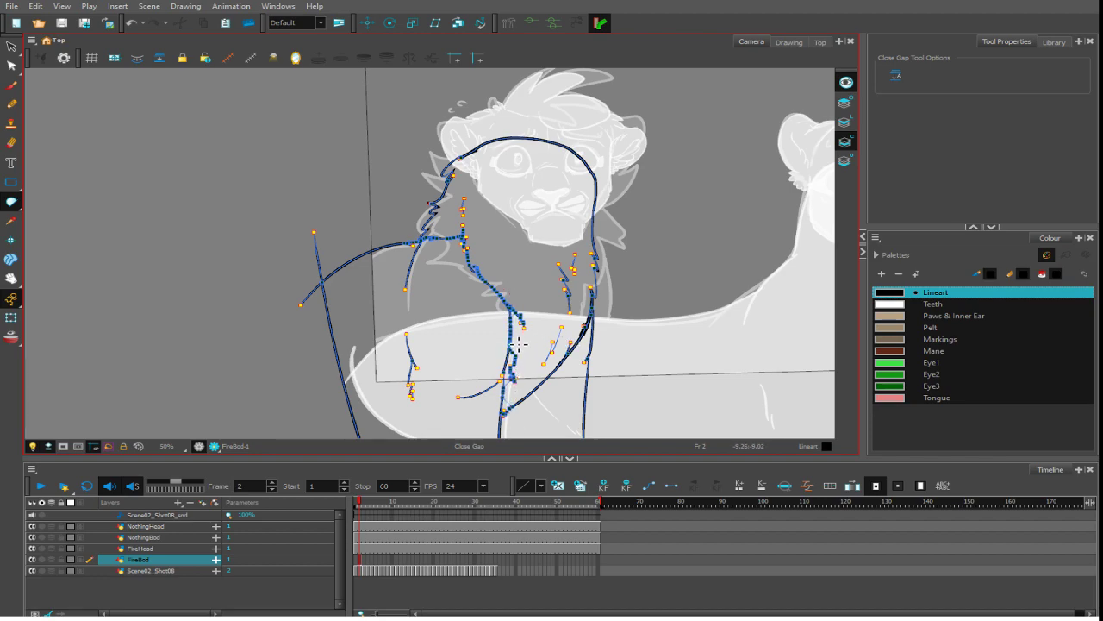
# - Undo the last gap closures beside the chest fur strokes and close the gap at the chest curve's lower tip instead
pyautogui.hotkey('ctrl', 's')
pyautogui.hotkey('ctrl', 'z')
pyautogui.hotkey('ctrl', 'z')
pyautogui.moveTo(512, 378); pyautogui.dragTo(503, 418)
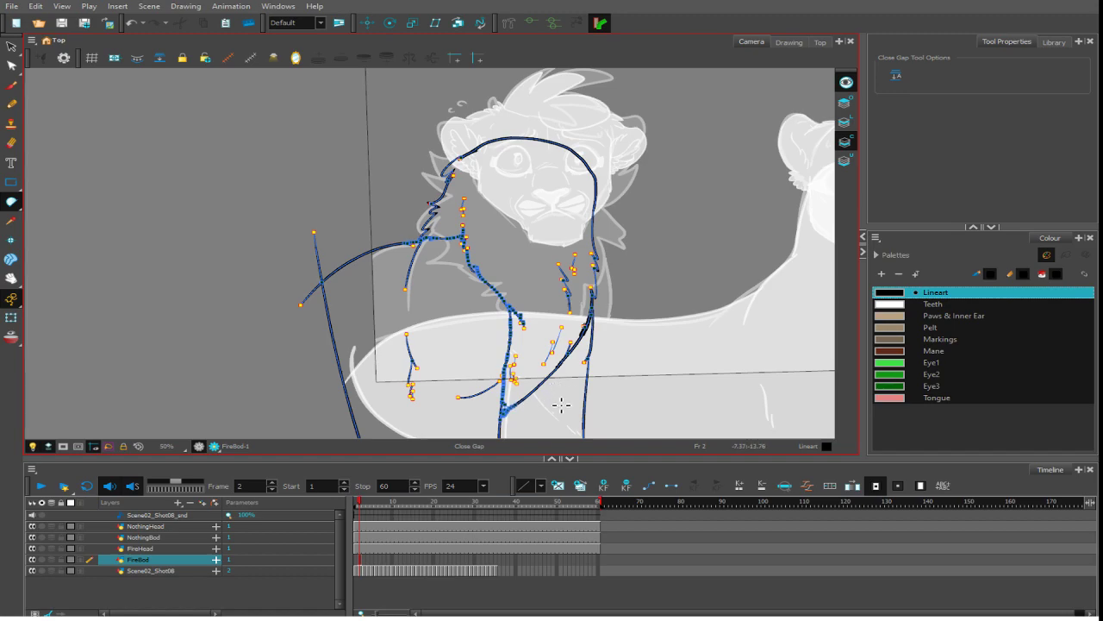
# - Fill the lion's body and both forelegs with the Pelt colour
pyautogui.press('space')
pyautogui.click(11, 200)
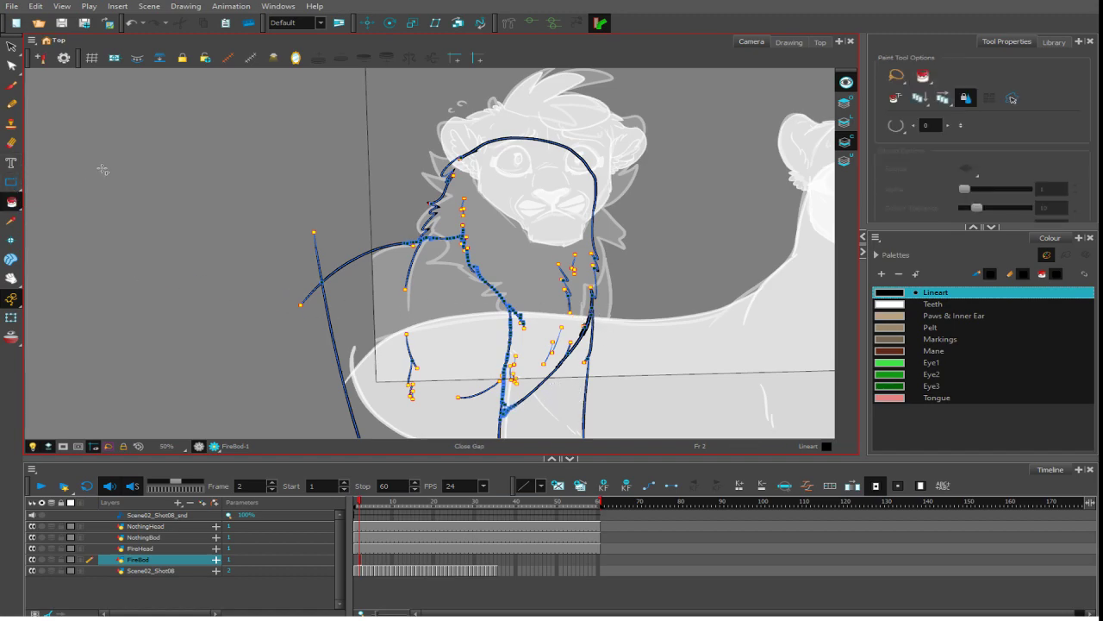
pyautogui.click(931, 316)
pyautogui.click(931, 328)
pyautogui.click(552, 414)
pyautogui.click(470, 401)
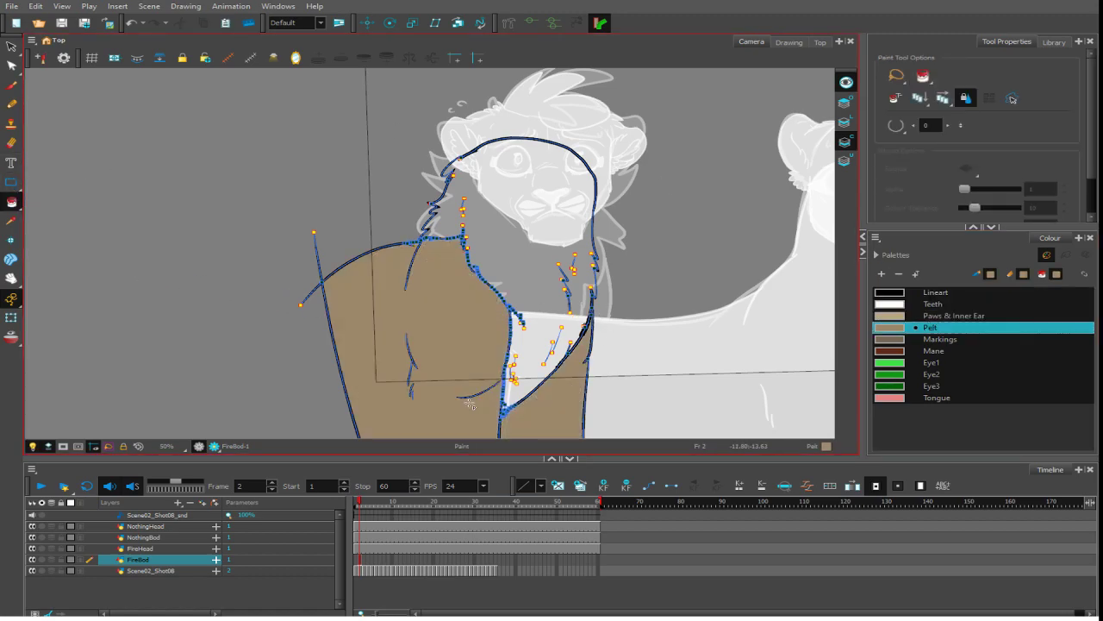
# - Fill the mane and chest area between the forelegs with the Mane colour
pyautogui.press('space')
pyautogui.moveTo(474, 407); pyautogui.dragTo(486, 352)
pyautogui.click(918, 351)
pyautogui.click(566, 167)
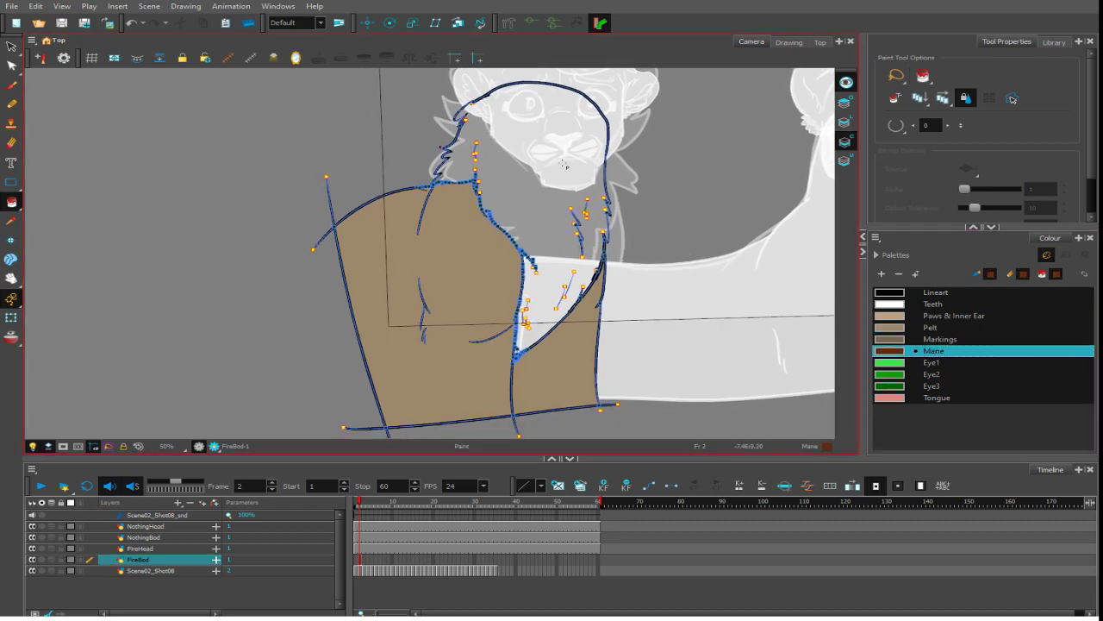
pyautogui.press('space')
pyautogui.moveTo(652, 237); pyautogui.dragTo(619, 220)
pyautogui.scroll(3, 486, 312)
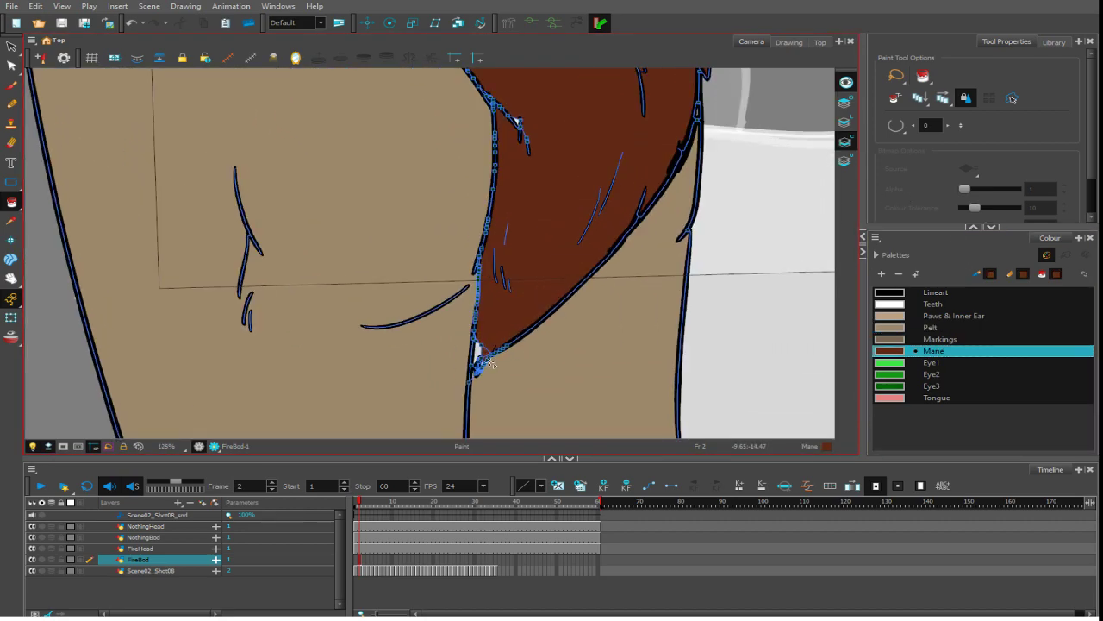
# - Cover the remaining unfilled gaps along the edges of the FireBod mane with the Mane colour, using the Paint and Brush tools
pyautogui.press('space')
pyautogui.moveTo(515, 233); pyautogui.dragTo(502, 376)
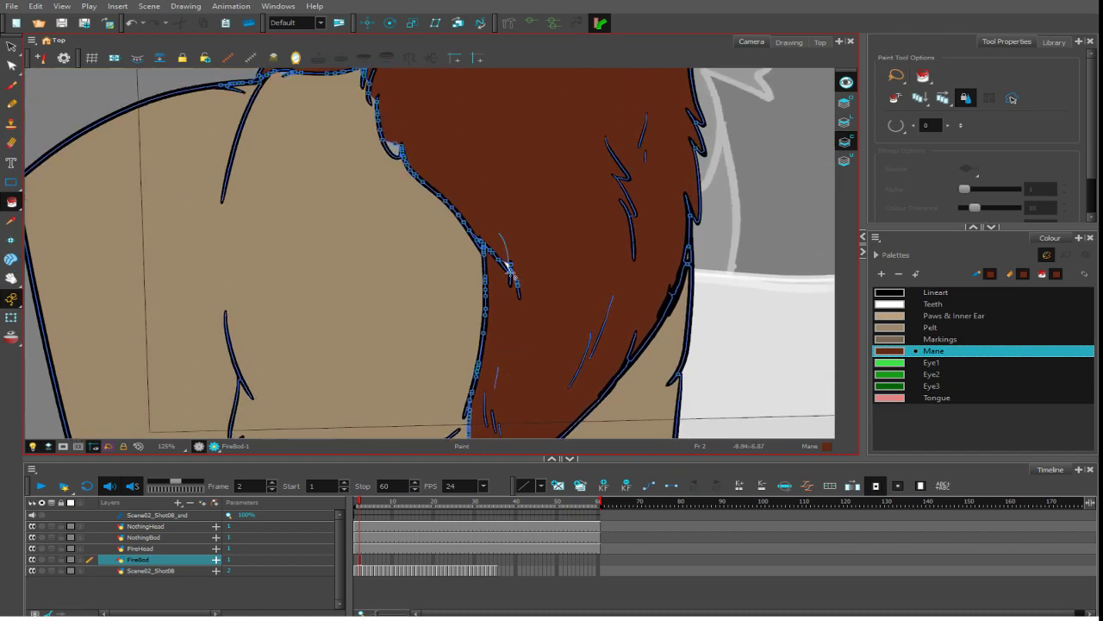
pyautogui.click(389, 138)
pyautogui.hotkey('ctrl', 'z')
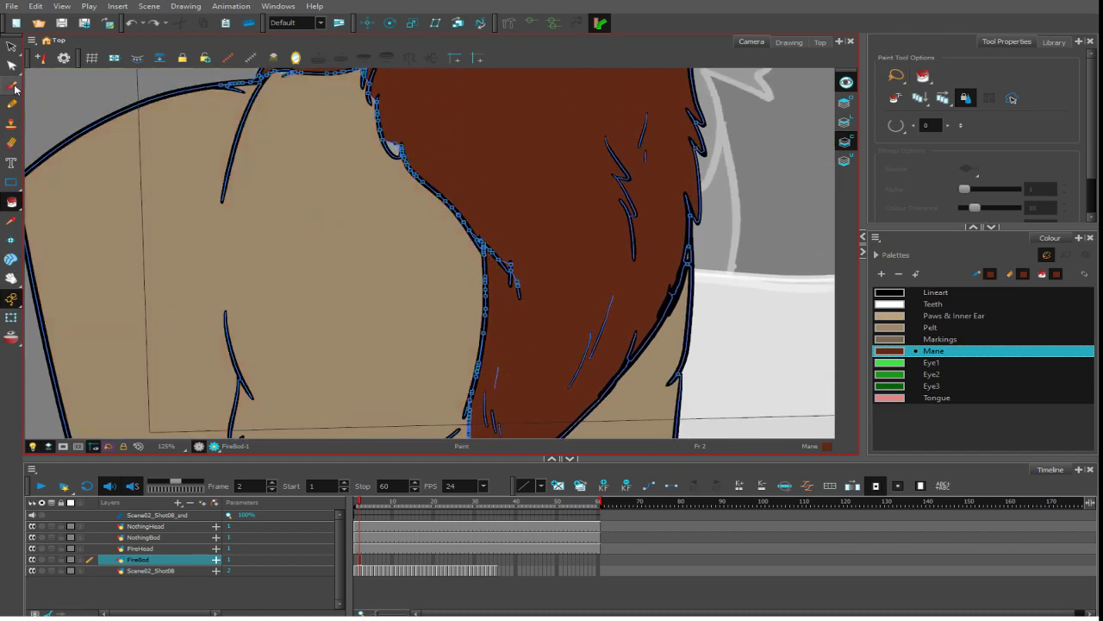
pyautogui.hotkey('alt', 'b')
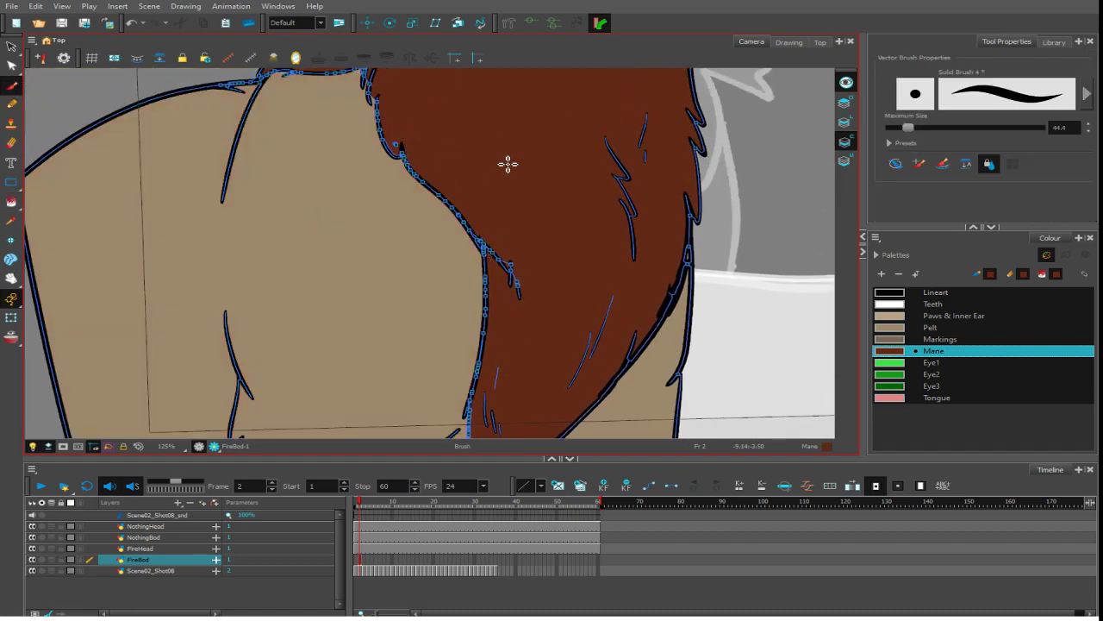
pyautogui.press('space')
pyautogui.moveTo(556, 324); pyautogui.dragTo(564, 211)
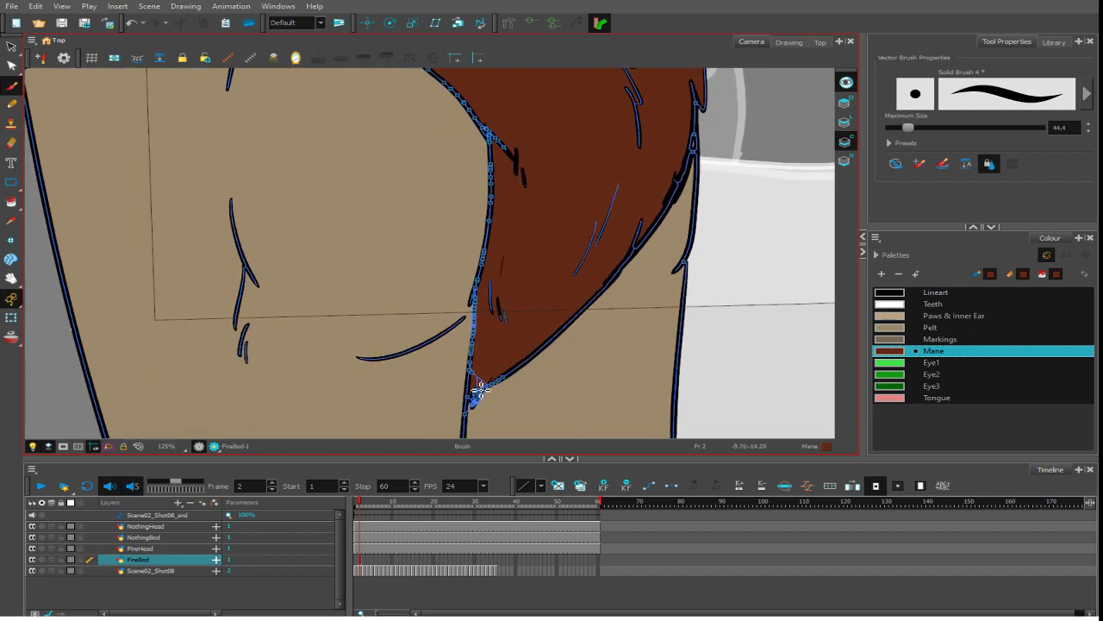
pyautogui.scroll(10, 515, 345)
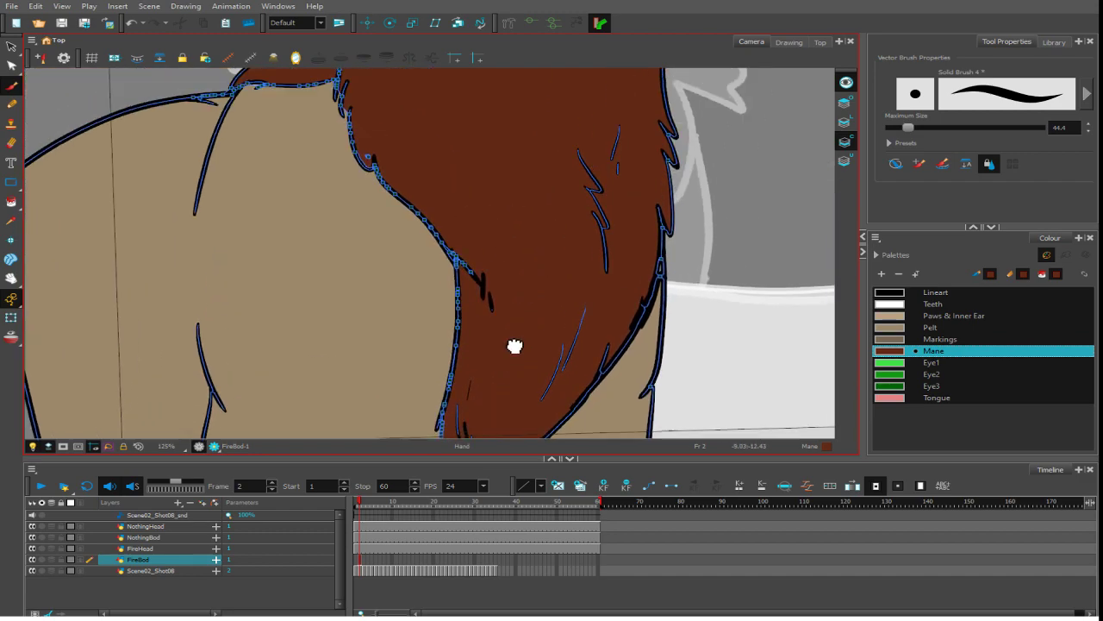
# - Extend the exposure of the FireBod drawing from frame 2 through frame 60
pyautogui.scroll(-6, 365, 328)
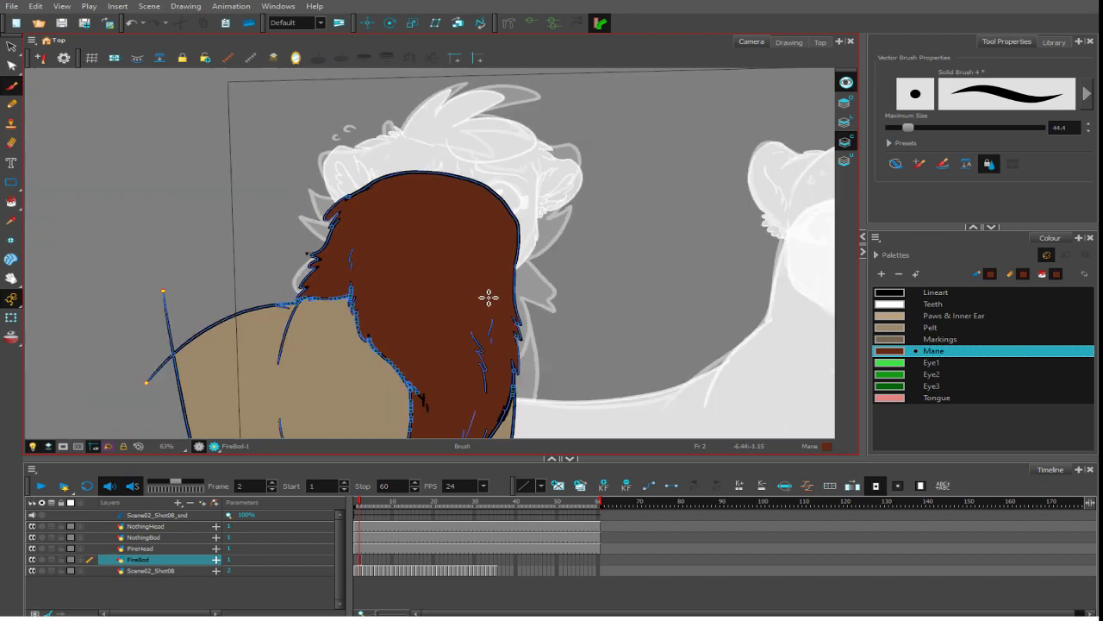
pyautogui.scroll(-4, 488, 297)
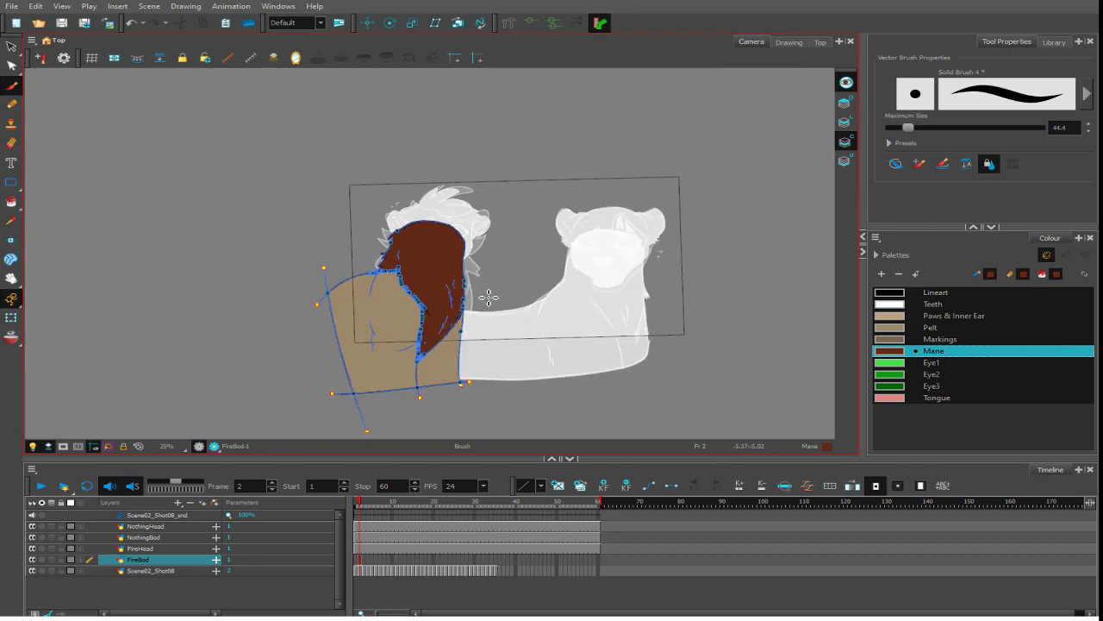
pyautogui.click(361, 564)
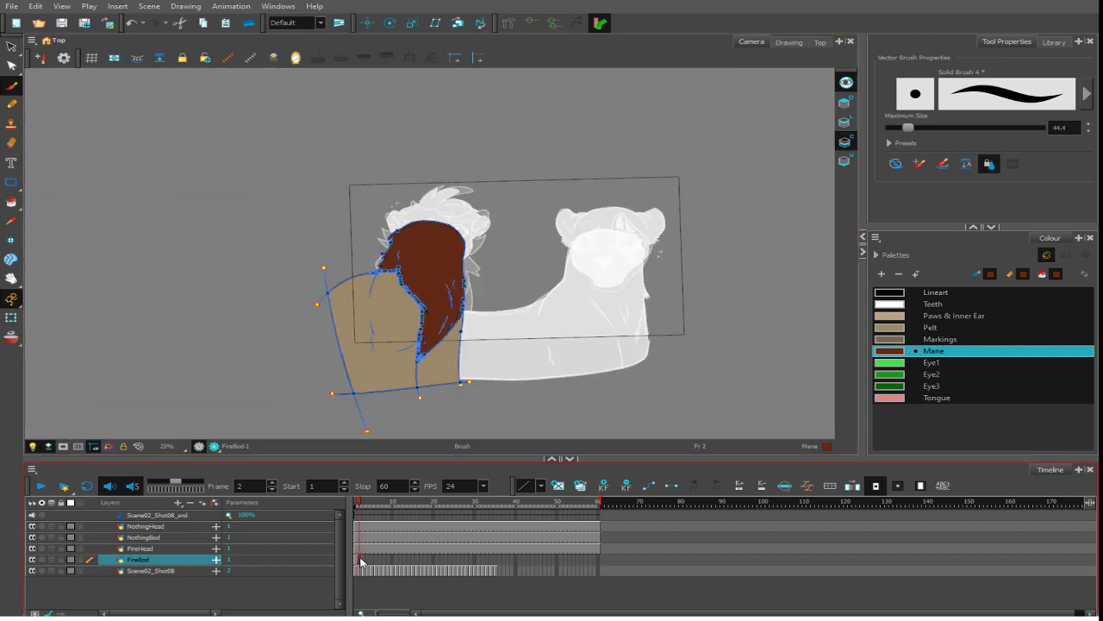
pyautogui.moveTo(361, 558); pyautogui.dragTo(631, 546)
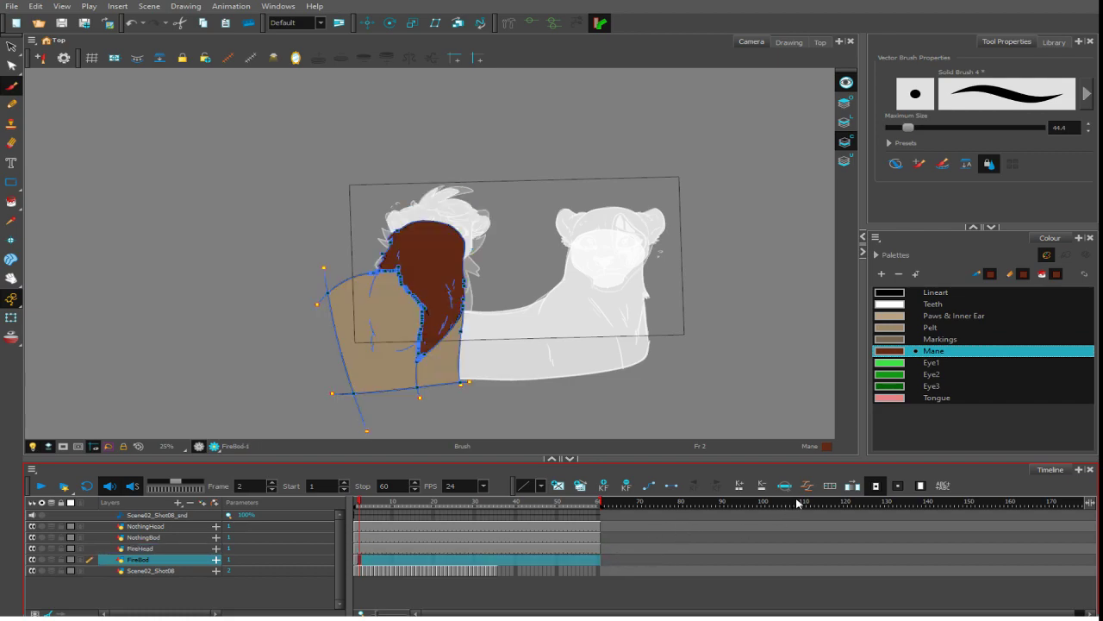
pyautogui.click(472, 502)
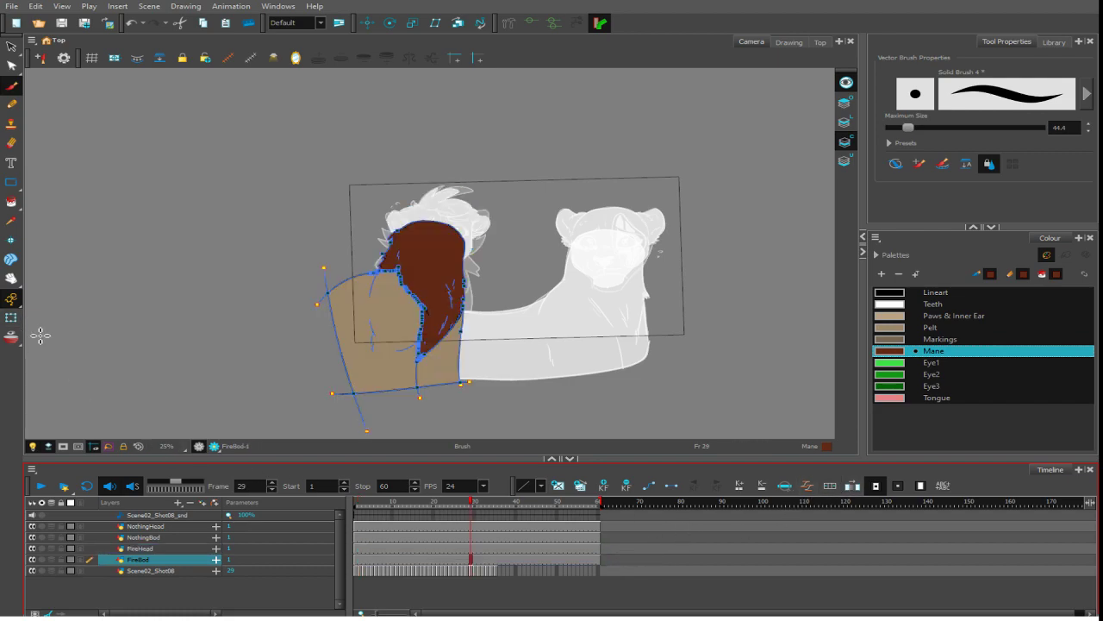
# - View both coloured characters at frame 12 with the light table off and the Scene02_Shot08 sketch hidden
pyautogui.click(403, 526)
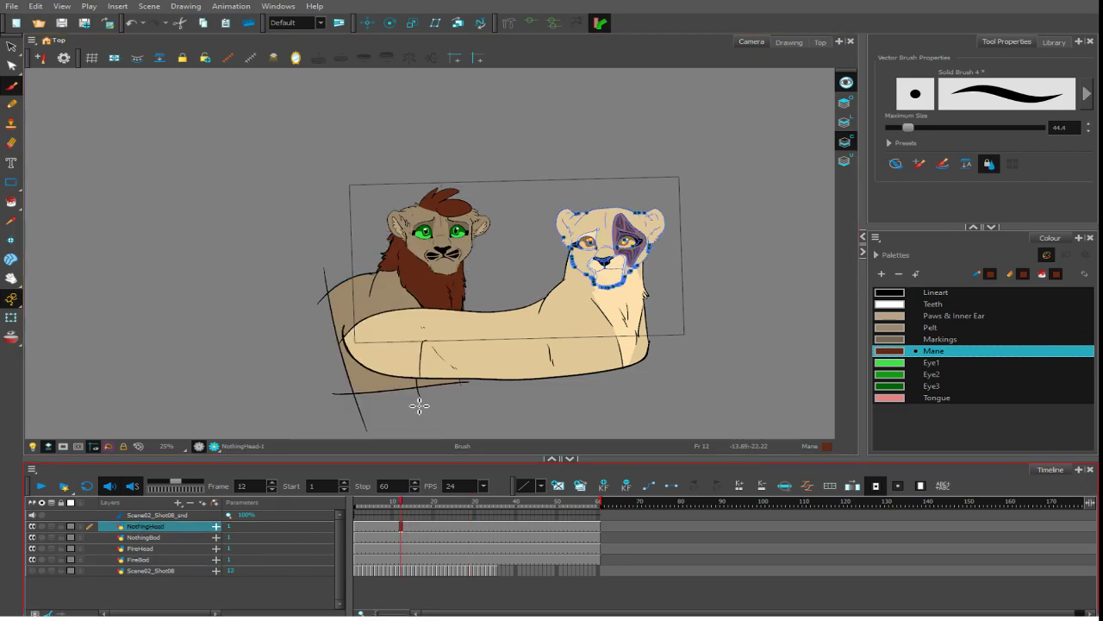
pyautogui.moveTo(691, 365); pyautogui.dragTo(703, 378)
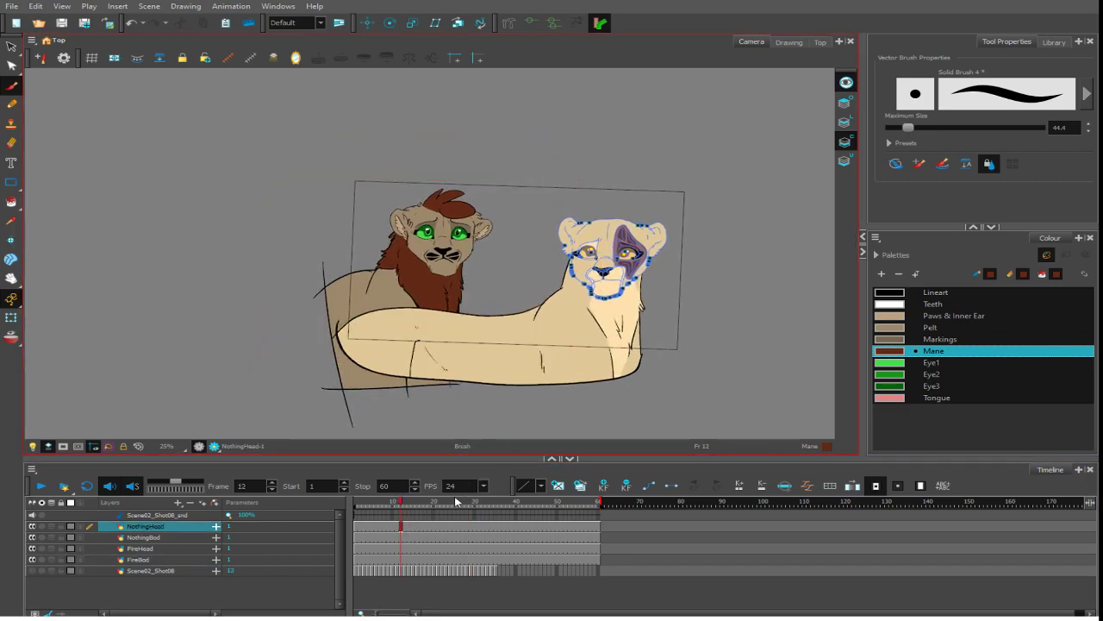
pyautogui.moveTo(628, 399); pyautogui.dragTo(684, 385)
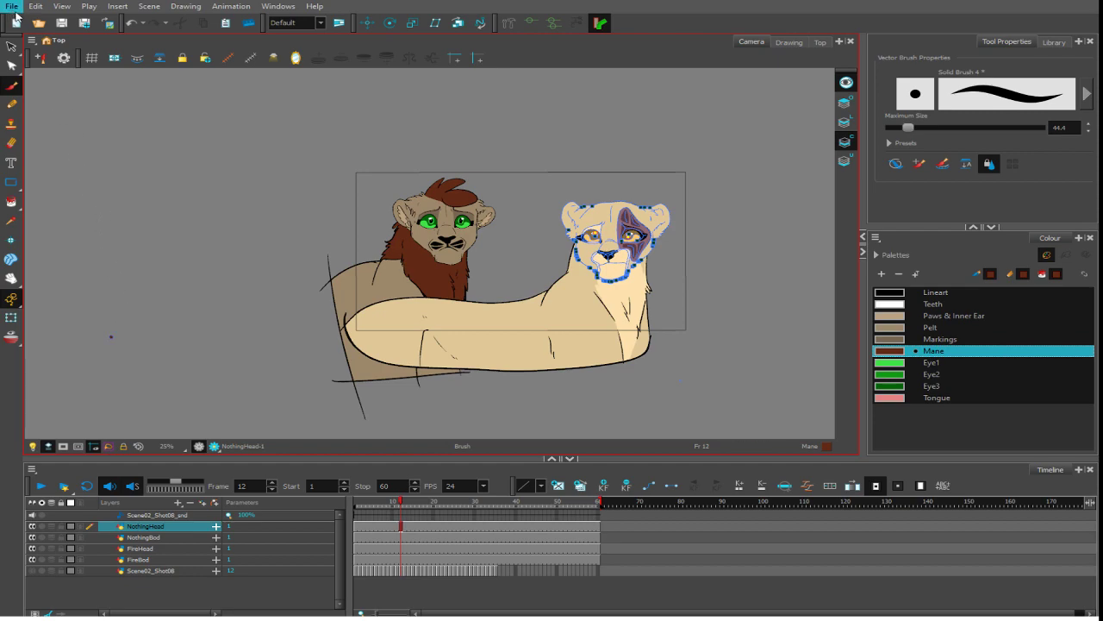
# - Create a new scene and import the Scene02_Shot10 sketch footage together with its sound
pyautogui.click(22, 19)
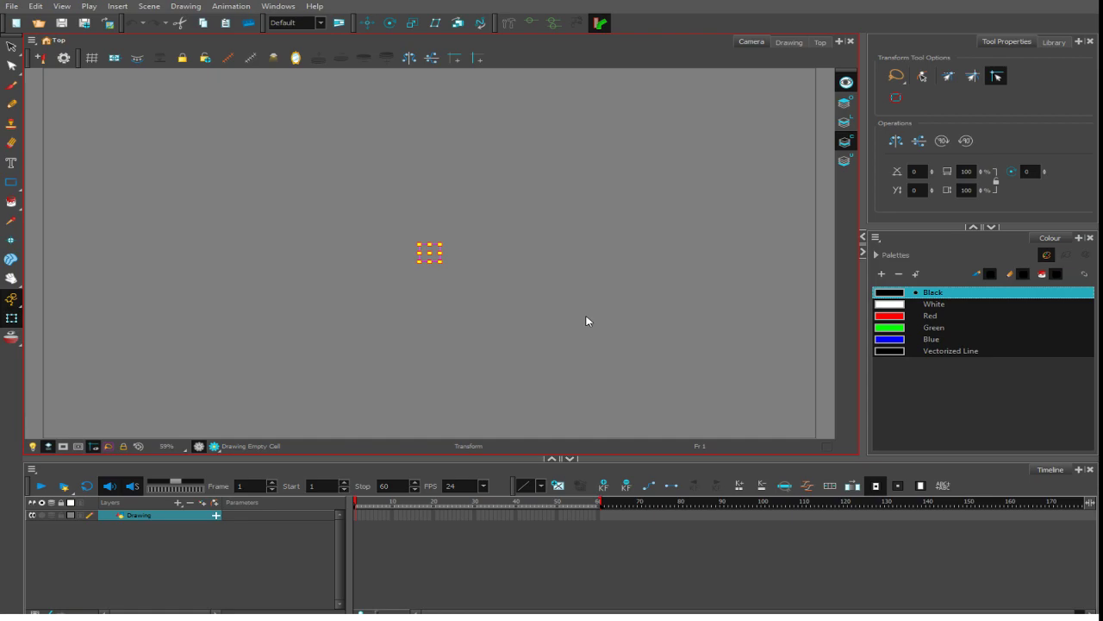
pyautogui.click(12, 7)
pyautogui.click(238, 189)
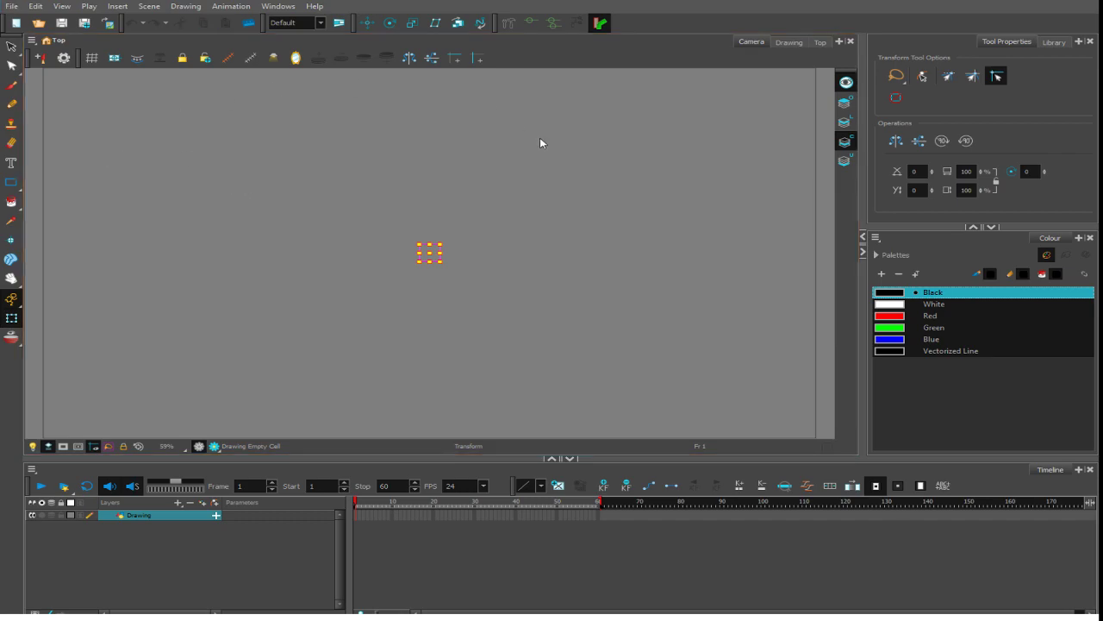
pyautogui.click(12, 7)
pyautogui.click(238, 197)
pyautogui.click(558, 292)
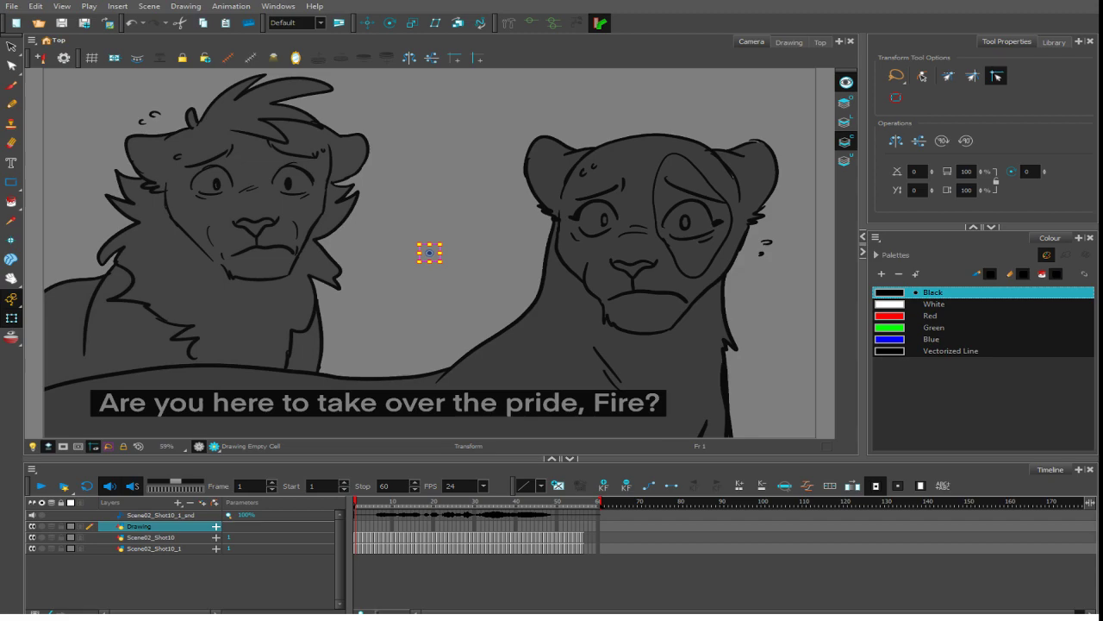
# - Delete the duplicate Scene02_Shot10_1 drawing layer from the new scene
pyautogui.moveTo(484, 502); pyautogui.dragTo(255, 496)
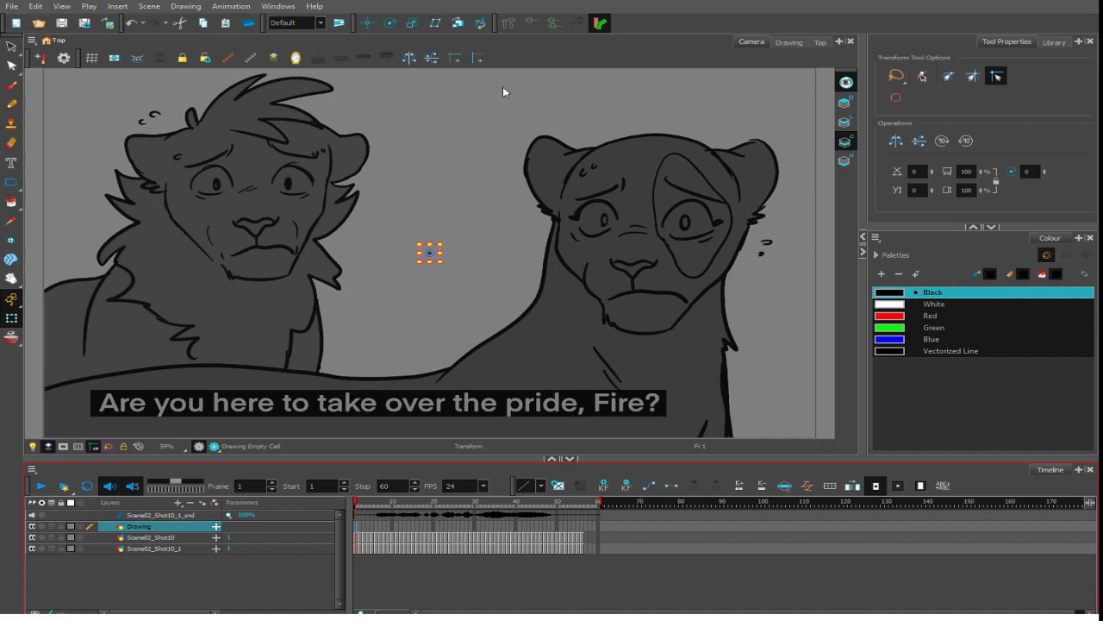
pyautogui.click(189, 549)
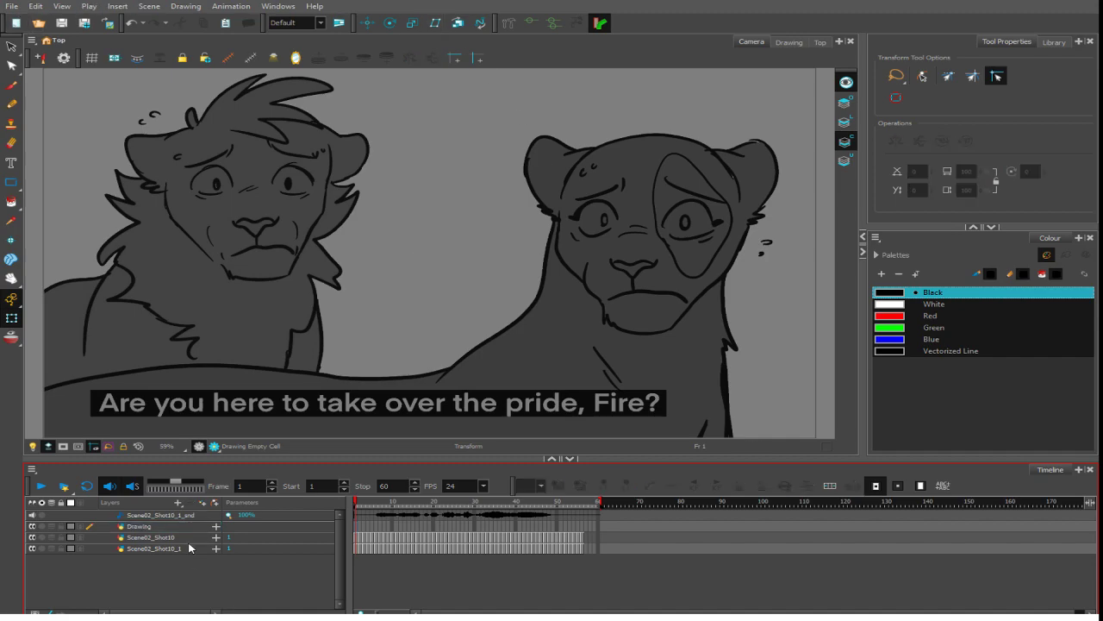
pyautogui.press('Delete')
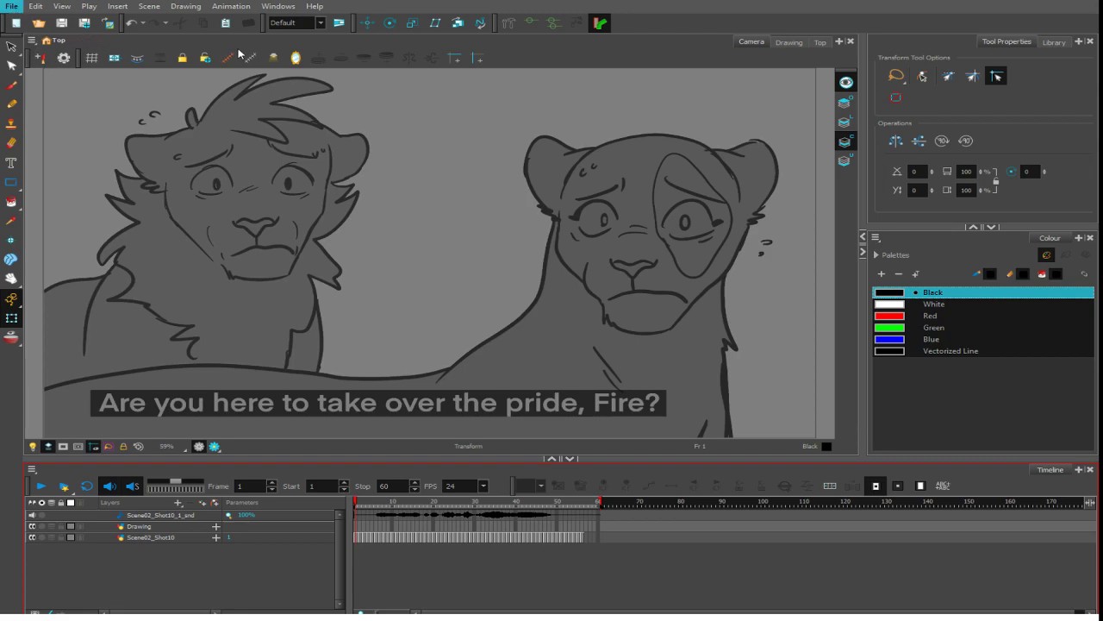
# - Open the scene with the coloured characters and delete its Scene02_Shot08_snd sound layer
pyautogui.click(452, 208)
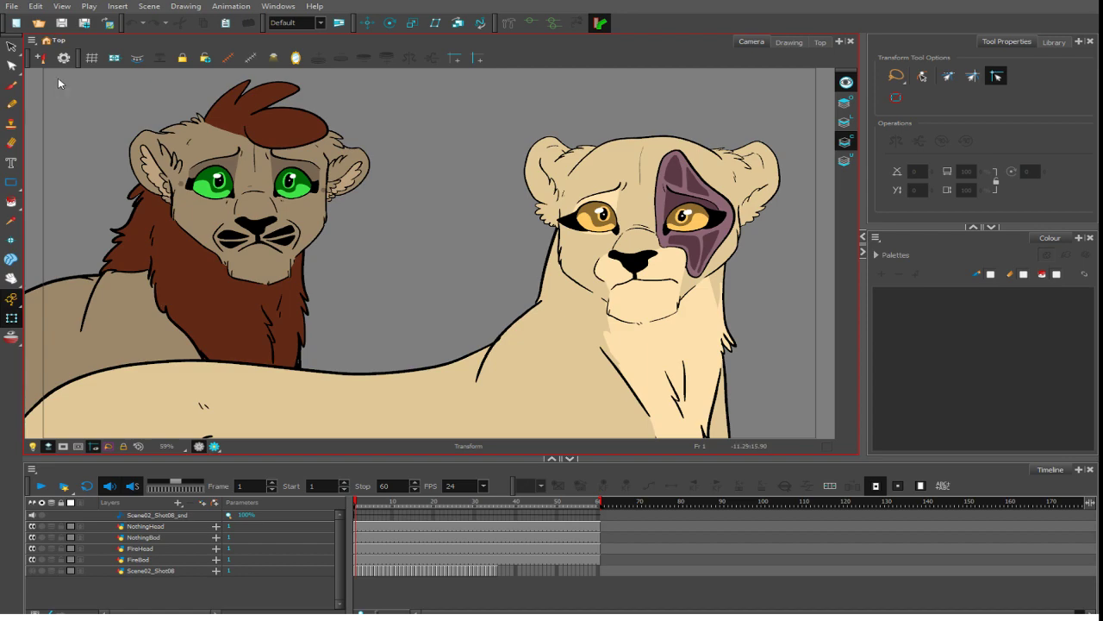
pyautogui.click(196, 527)
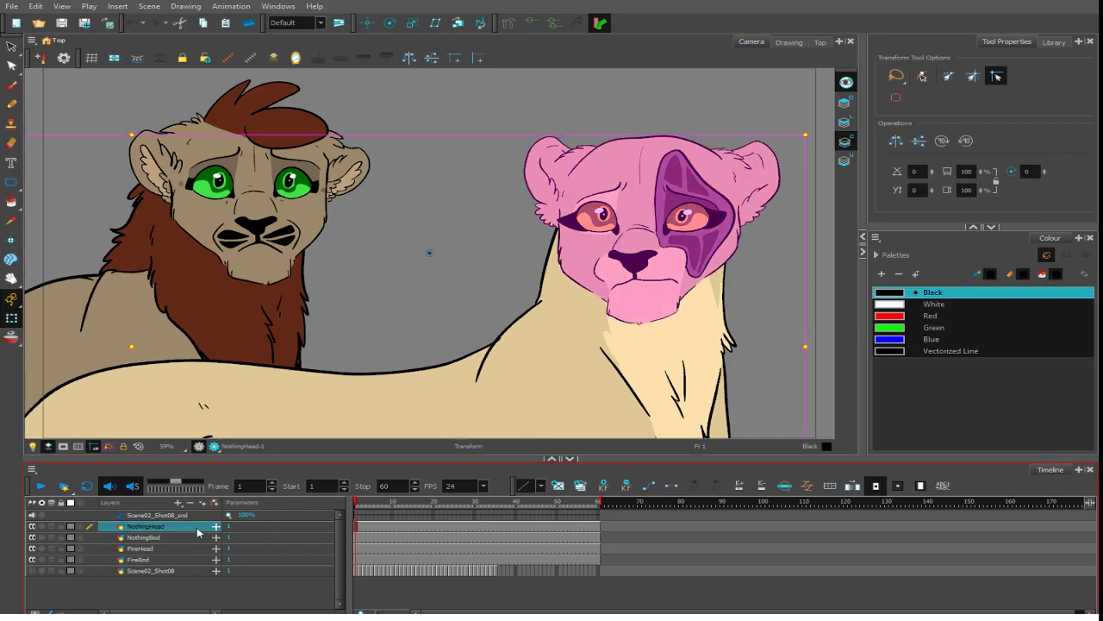
pyautogui.click(177, 514)
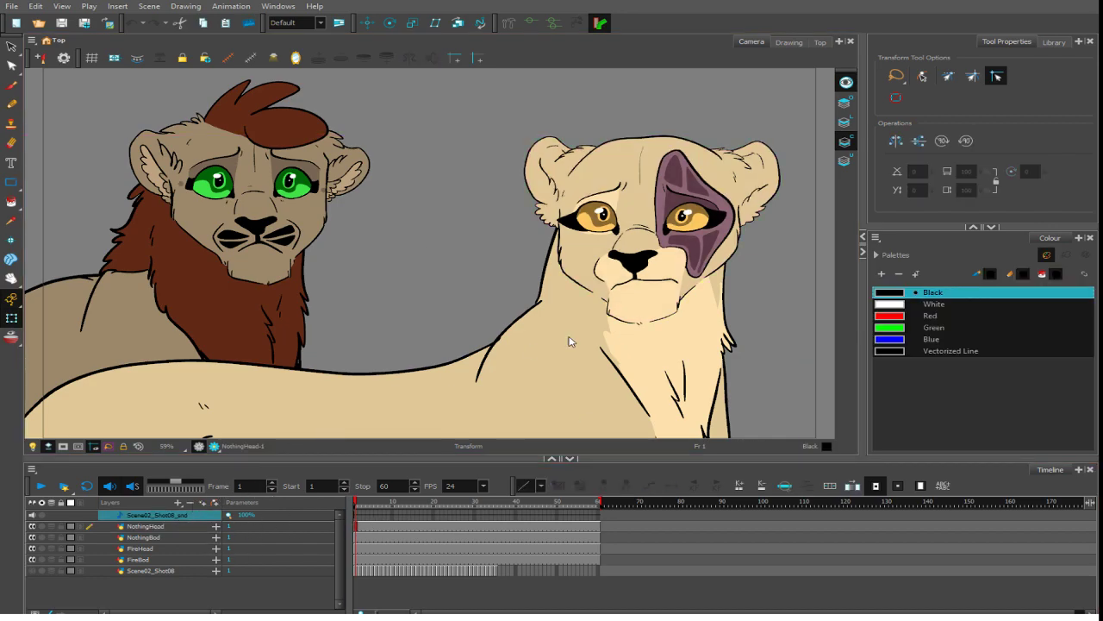
pyautogui.press('Delete')
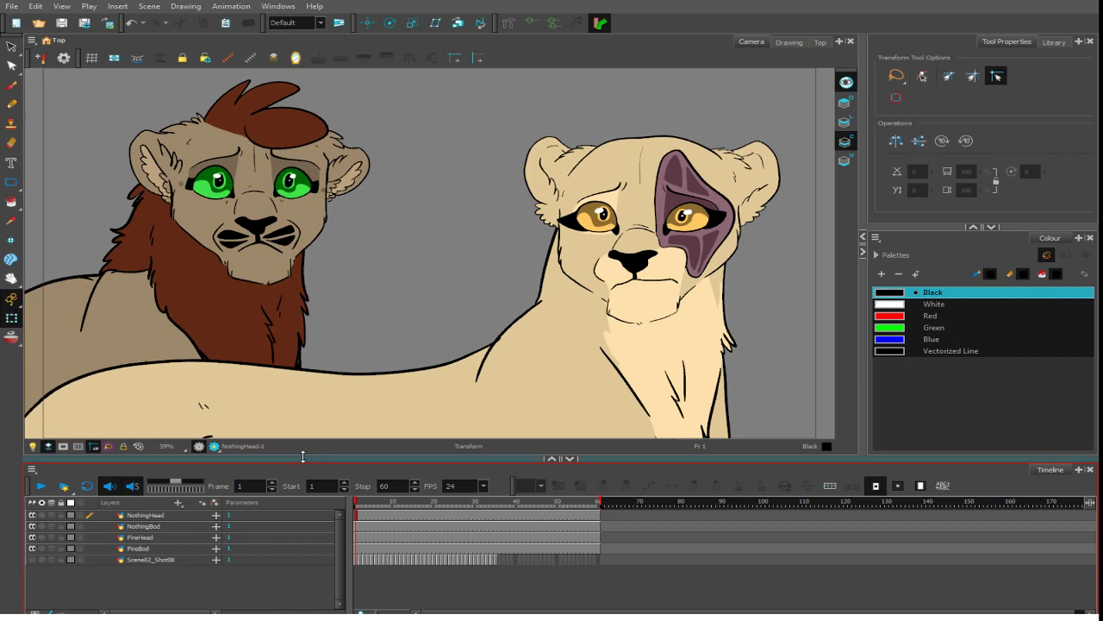
# - Replace the Scene02_Shot08 sketch layer with the imported Scene02_Shot10 footage and its sound
pyautogui.moveTo(306, 458); pyautogui.dragTo(315, 402)
pyautogui.scroll(-4, 517, 290)
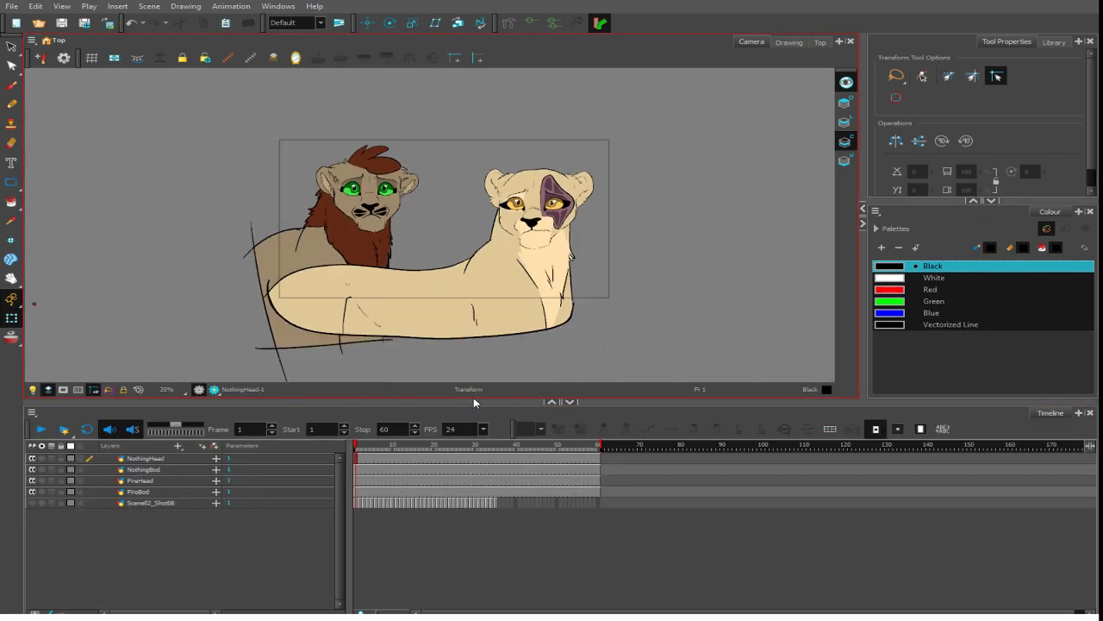
pyautogui.click(169, 502)
pyautogui.click(191, 445)
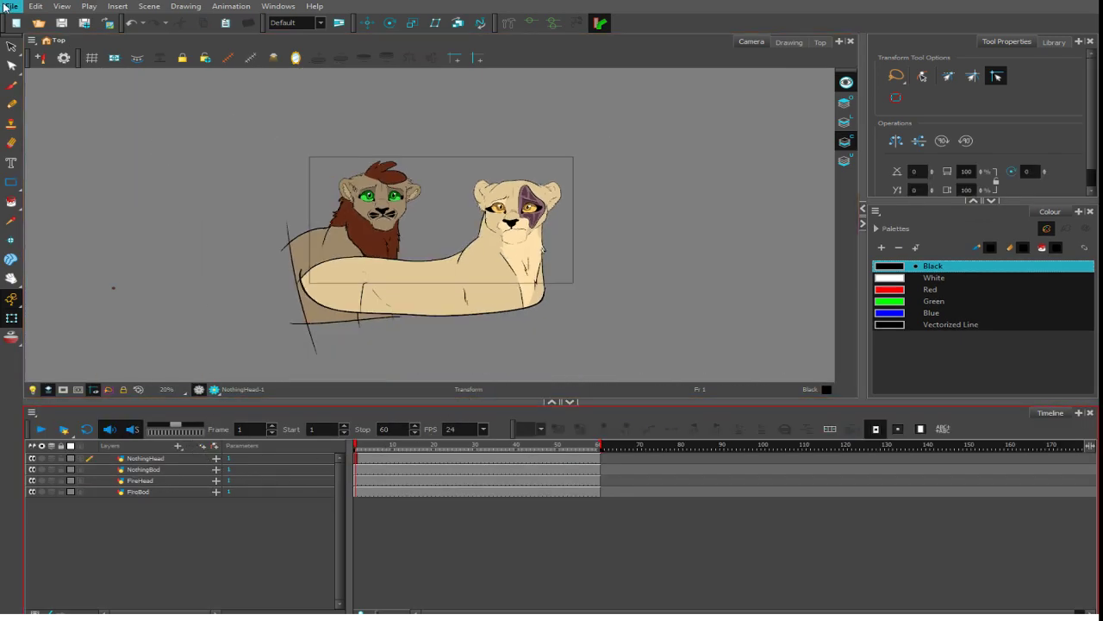
pyautogui.click(250, 188)
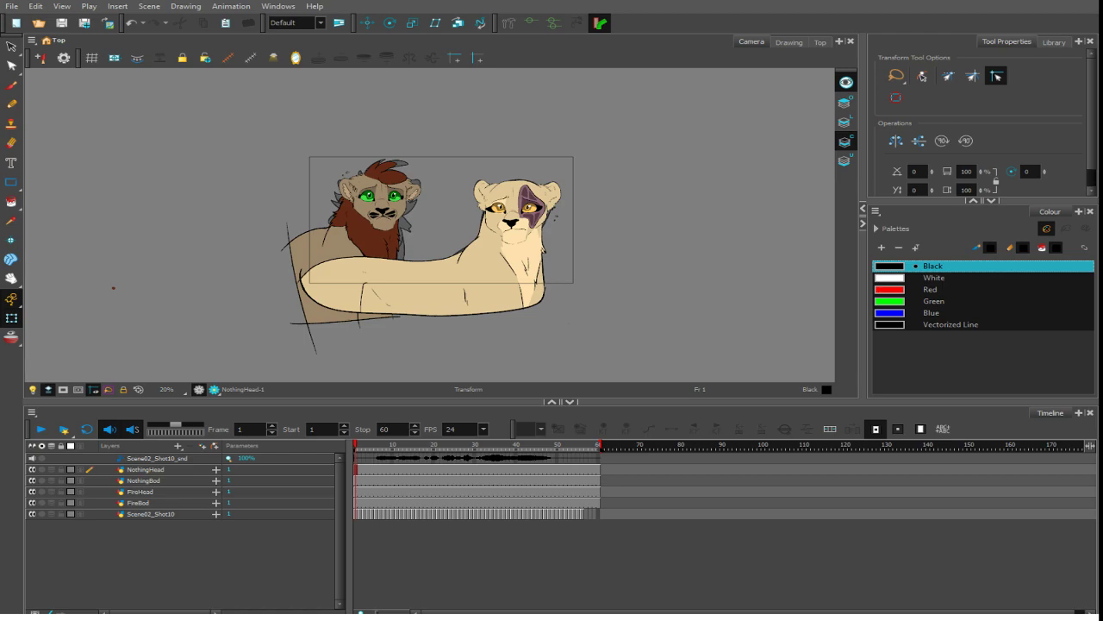
# - Scrub through the Scene02_Shot10 footage and compare its sketch frames and sound with the coloured characters
pyautogui.click(506, 457)
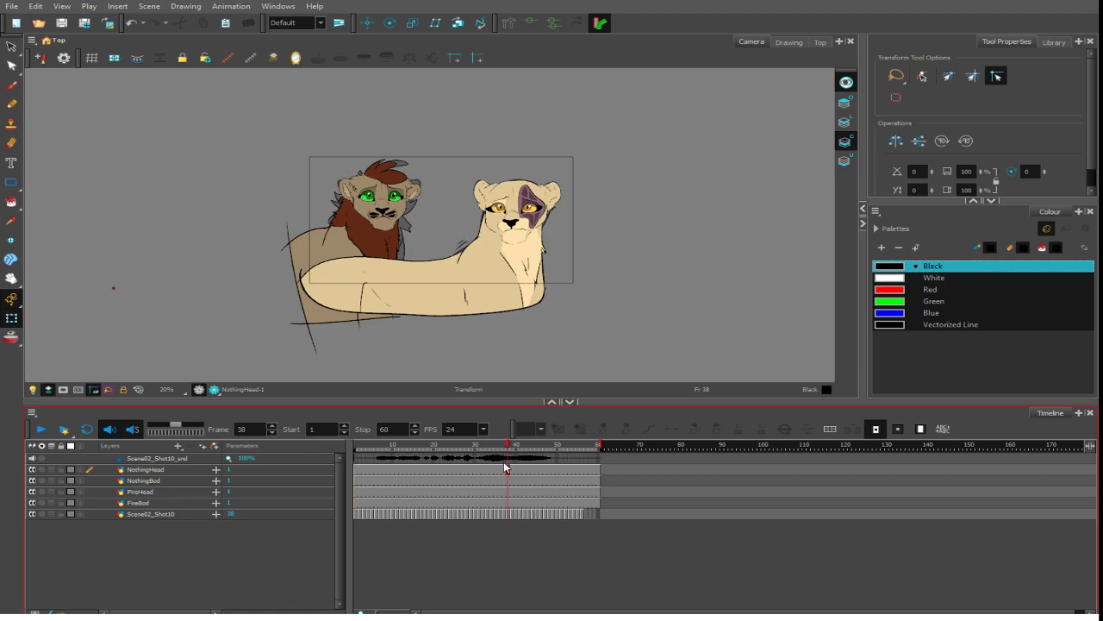
pyautogui.moveTo(458, 449); pyautogui.dragTo(472, 448)
pyautogui.click(445, 449)
pyautogui.moveTo(461, 454); pyautogui.dragTo(482, 462)
pyautogui.click(519, 470)
pyautogui.click(556, 467)
pyautogui.click(648, 377)
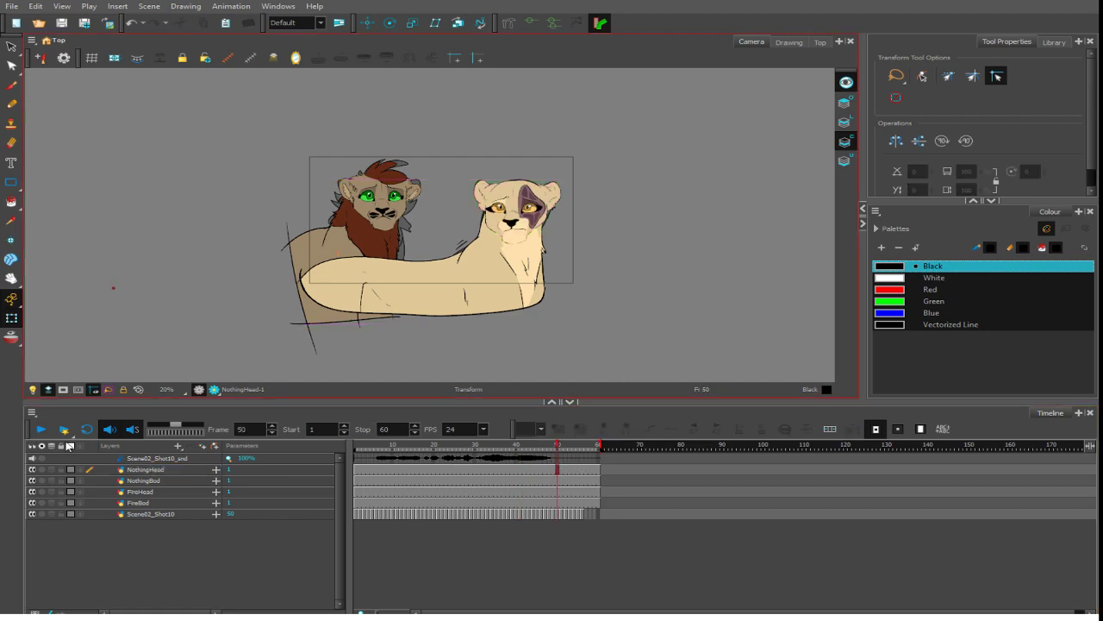
pyautogui.click(557, 515)
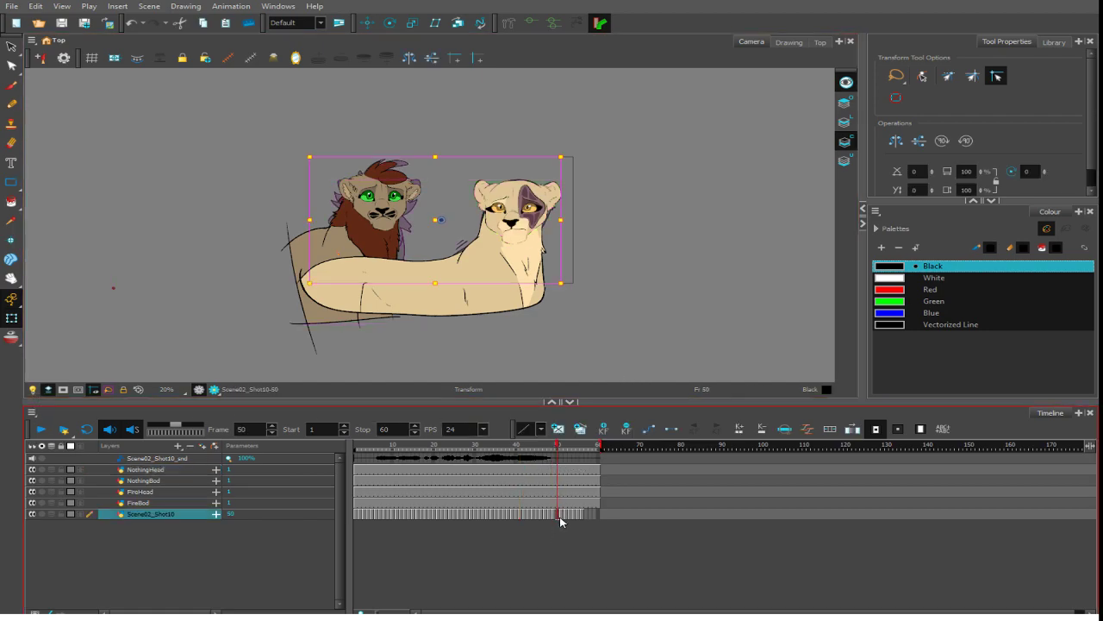
pyautogui.click(579, 515)
pyautogui.click(553, 471)
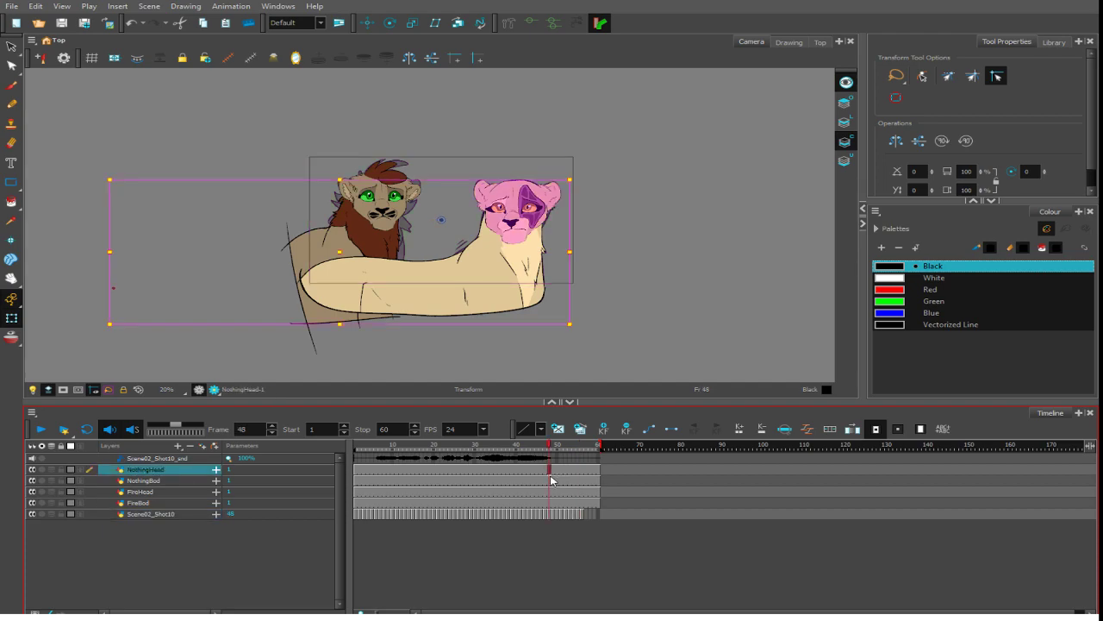
# - Select the NothingHead layer at frame 37, turn on the light table and activate the Brush tool
pyautogui.click(505, 471)
pyautogui.click(34, 395)
pyautogui.click(11, 85)
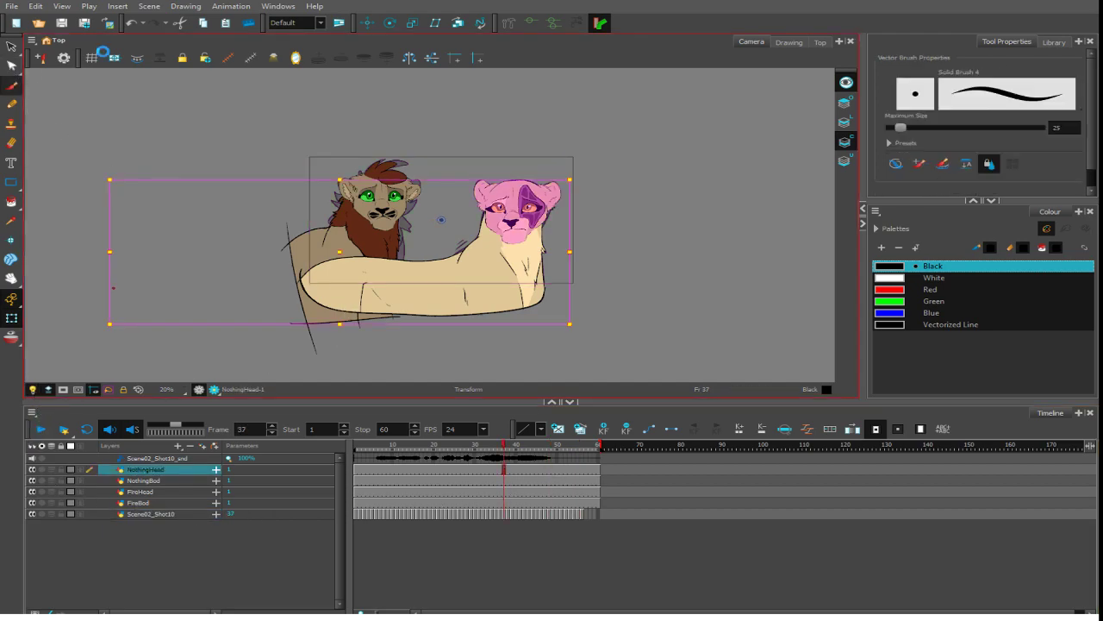
pyautogui.moveTo(669, 203); pyautogui.dragTo(646, 168)
pyautogui.press('2')
pyautogui.press('2')
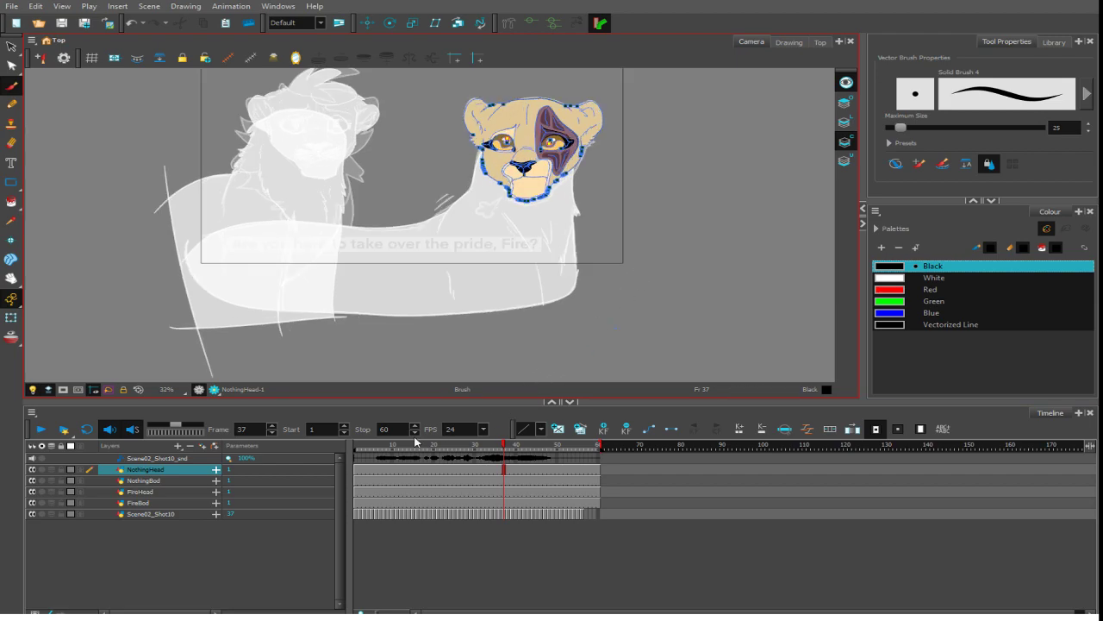
# - Hide the NothingHead, NothingBod, FireHead and FireBod layers so only the Scene02_Shot10 sketch shows in an enlarged camera view
pyautogui.click(32, 469)
pyautogui.click(32, 481)
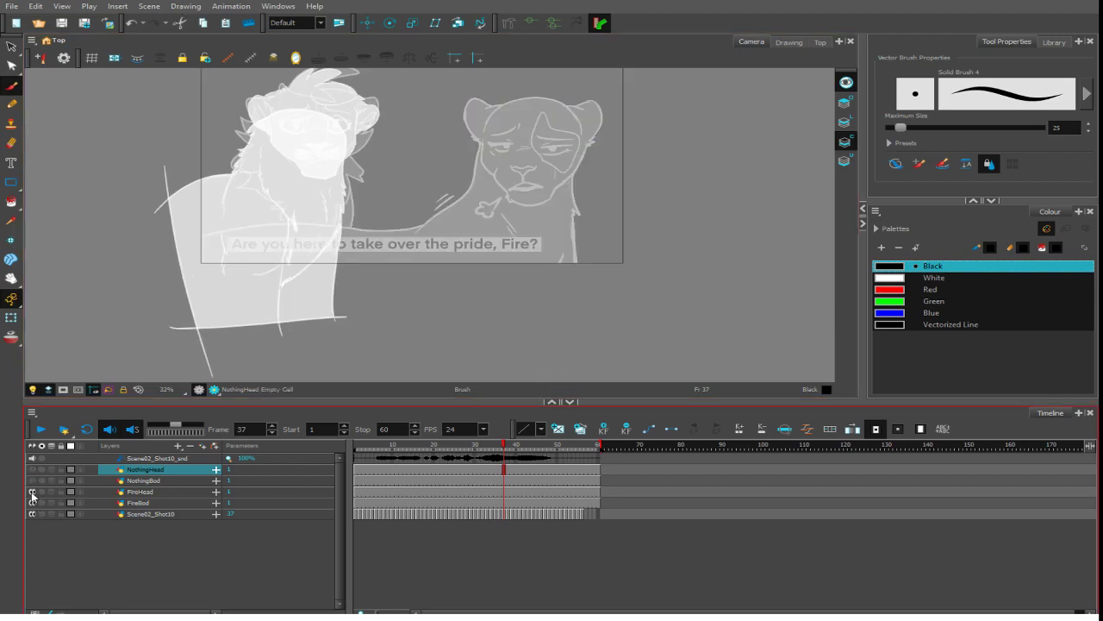
pyautogui.click(32, 491)
pyautogui.click(31, 502)
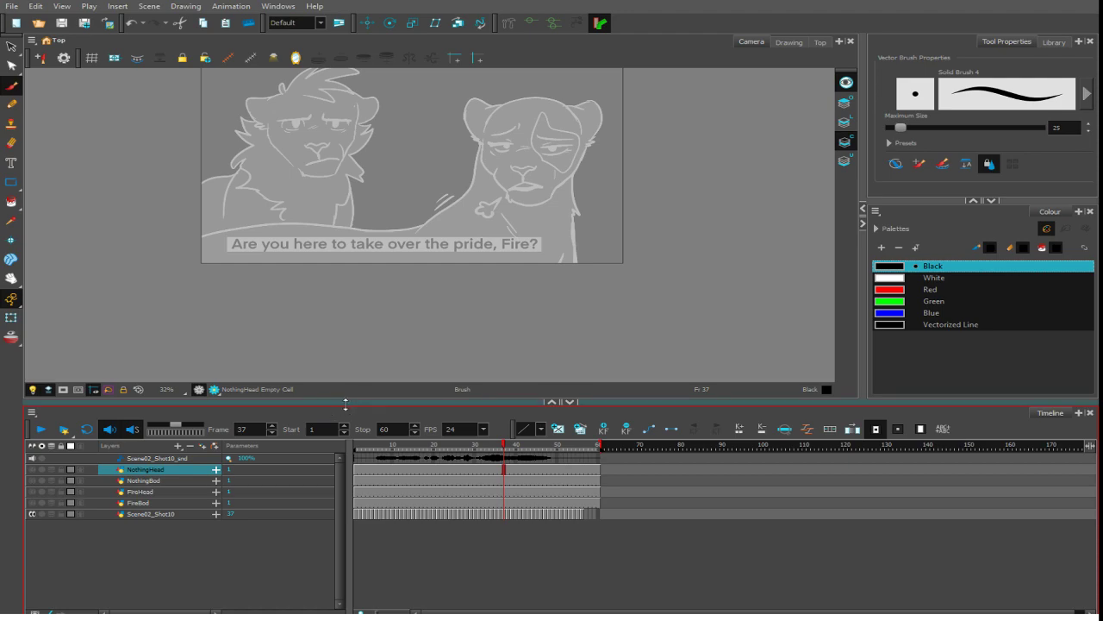
pyautogui.moveTo(346, 402); pyautogui.dragTo(346, 501)
pyautogui.press('2')
pyautogui.press('2')
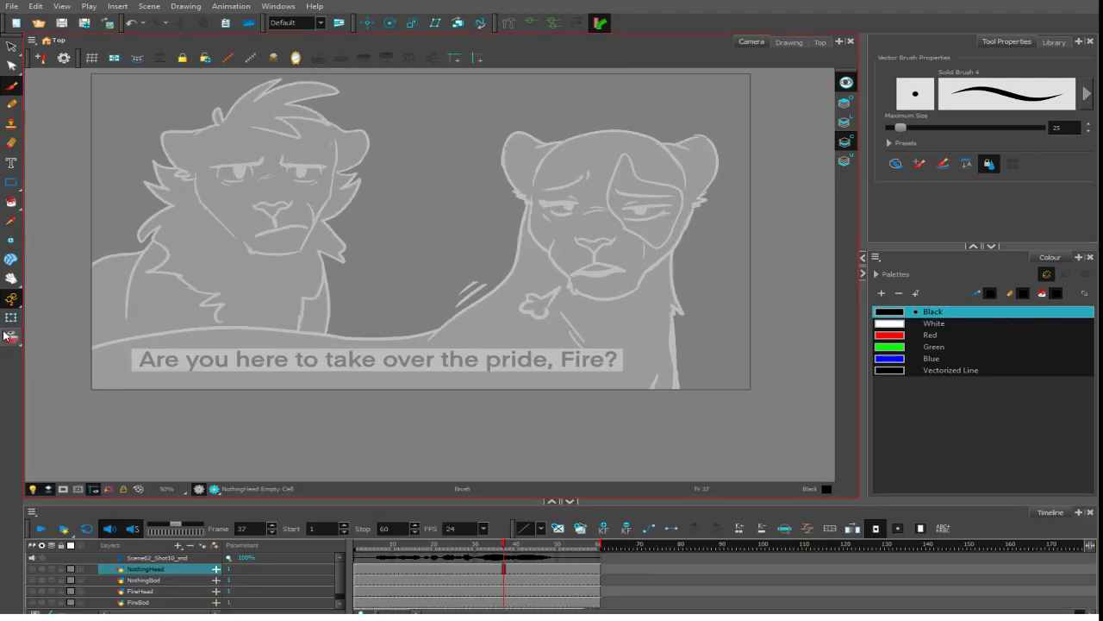
# - Clear the cells of NothingHead, NothingBod, FireHead and FireBod from frame 23 to the scene's end, then reselect frame 23 on NothingHead
pyautogui.moveTo(337, 368); pyautogui.dragTo(390, 430)
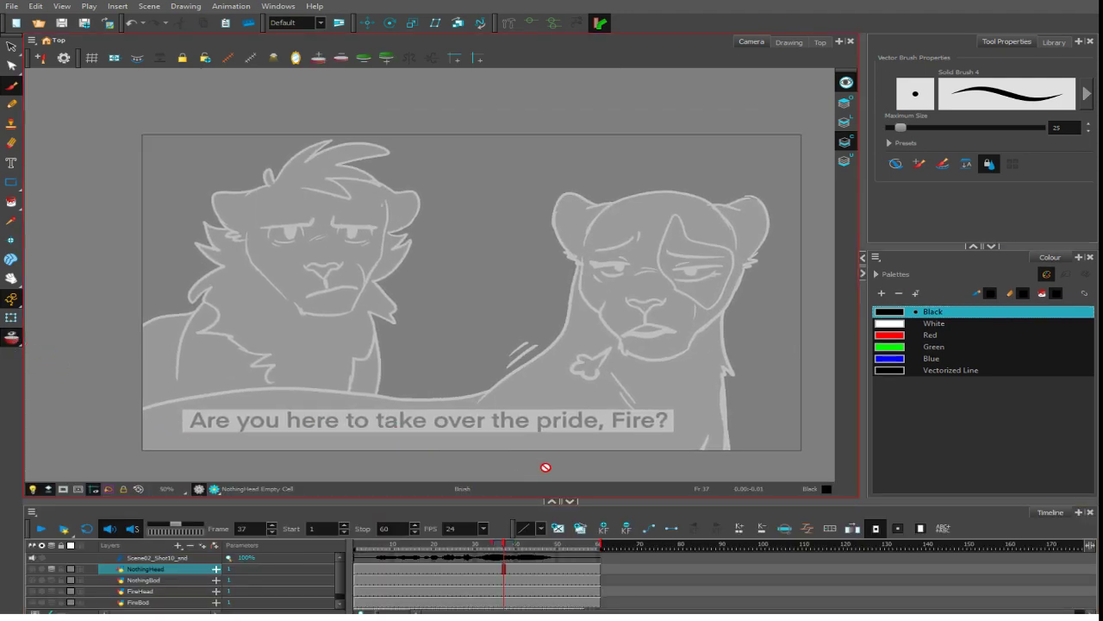
pyautogui.click(502, 571)
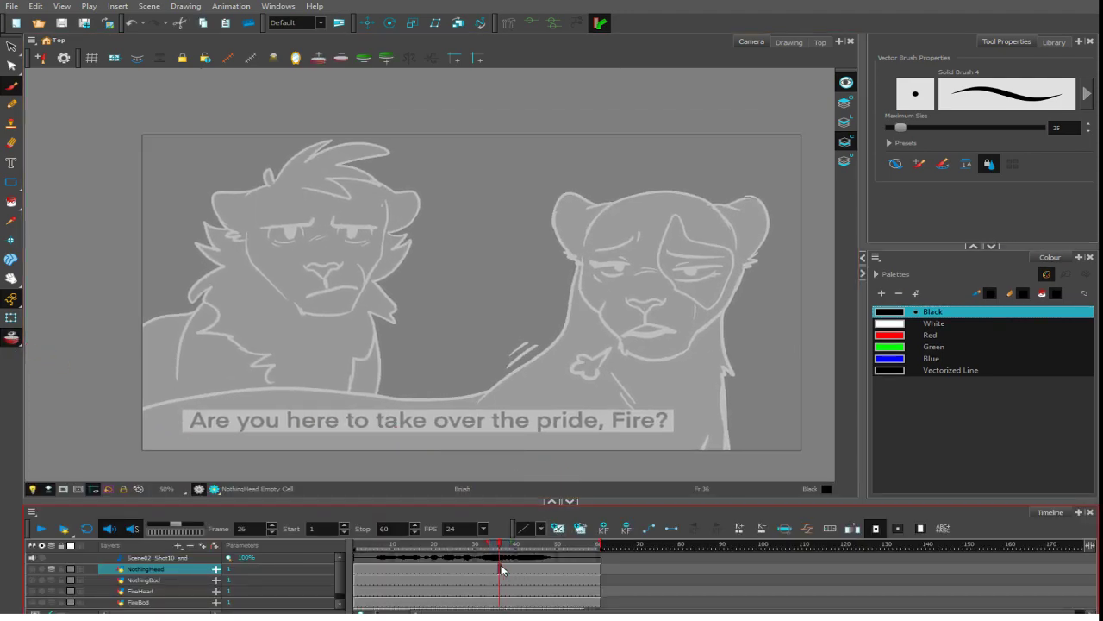
pyautogui.click(460, 573)
pyautogui.moveTo(460, 572); pyautogui.dragTo(446, 574)
pyautogui.keyDown('shift'); pyautogui.click(627, 570); pyautogui.keyUp('shift')
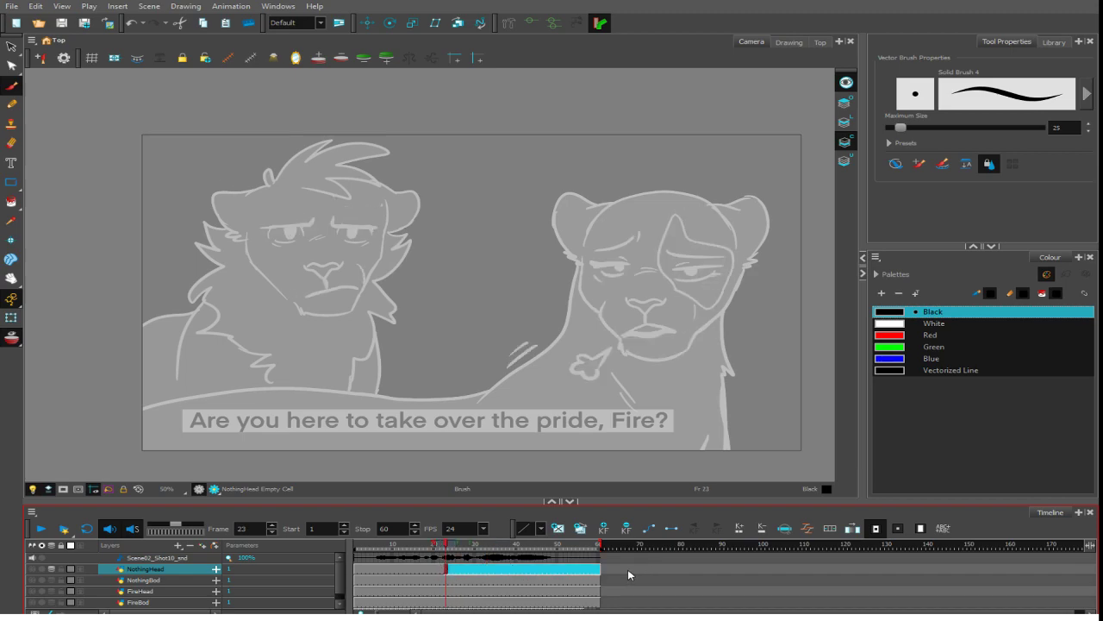
pyautogui.moveTo(593, 501); pyautogui.dragTo(612, 401)
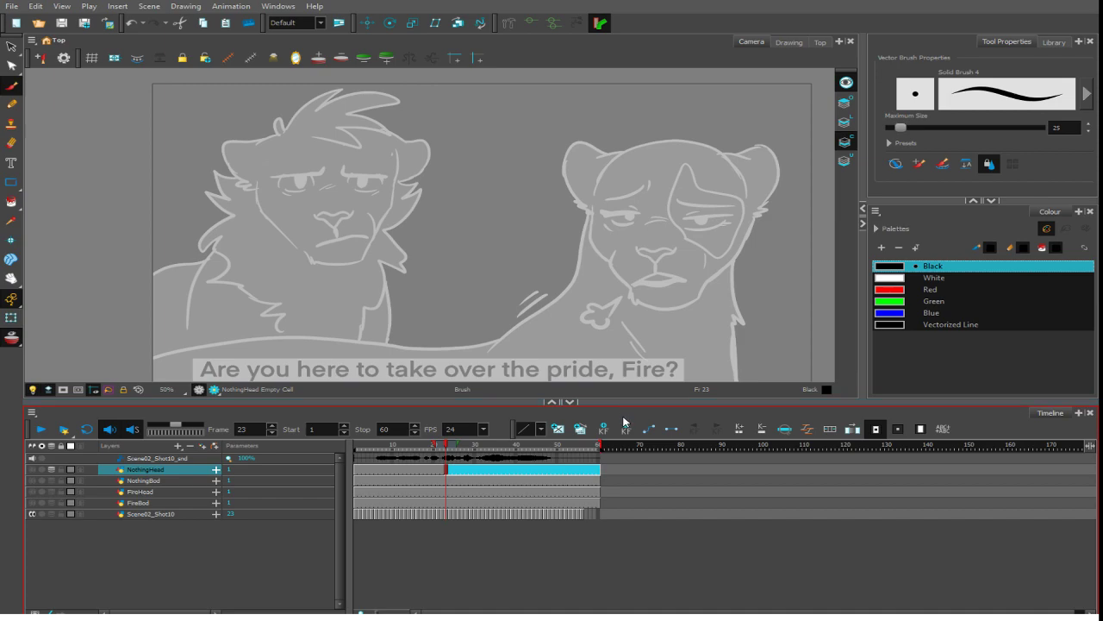
pyautogui.keyDown('shift'); pyautogui.click(606, 505); pyautogui.keyUp('shift')
pyautogui.press('Delete')
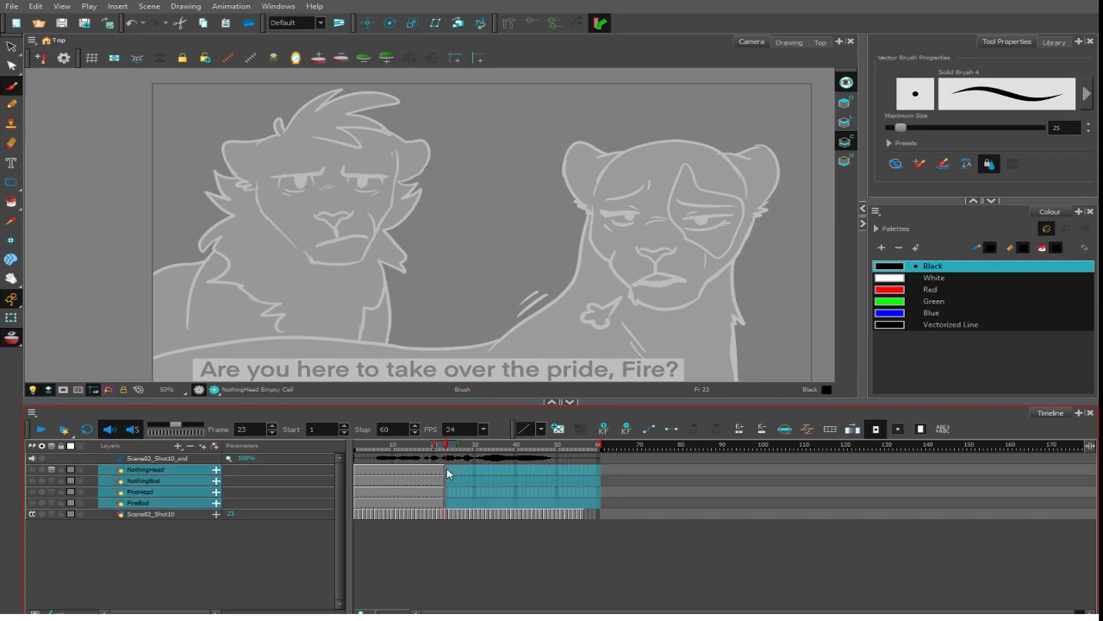
pyautogui.click(447, 471)
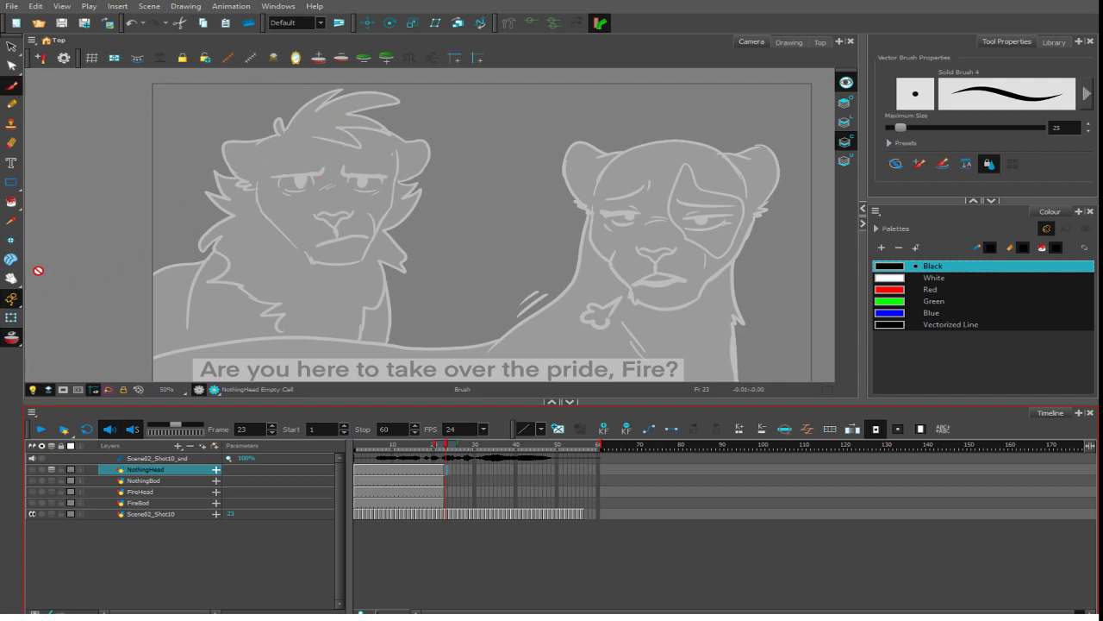
# - Set the brush's maximum size to 22 and target the Line Art layer of NothingHead at frame 23
pyautogui.click(899, 170)
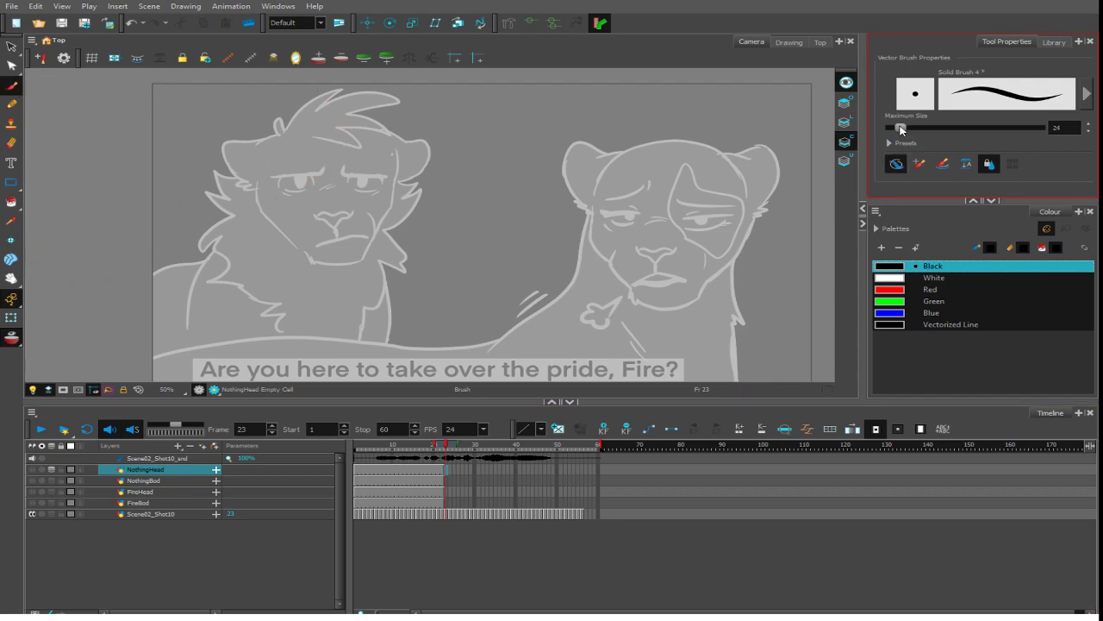
pyautogui.moveTo(902, 128); pyautogui.dragTo(899, 127)
pyautogui.click(890, 142)
pyautogui.click(891, 142)
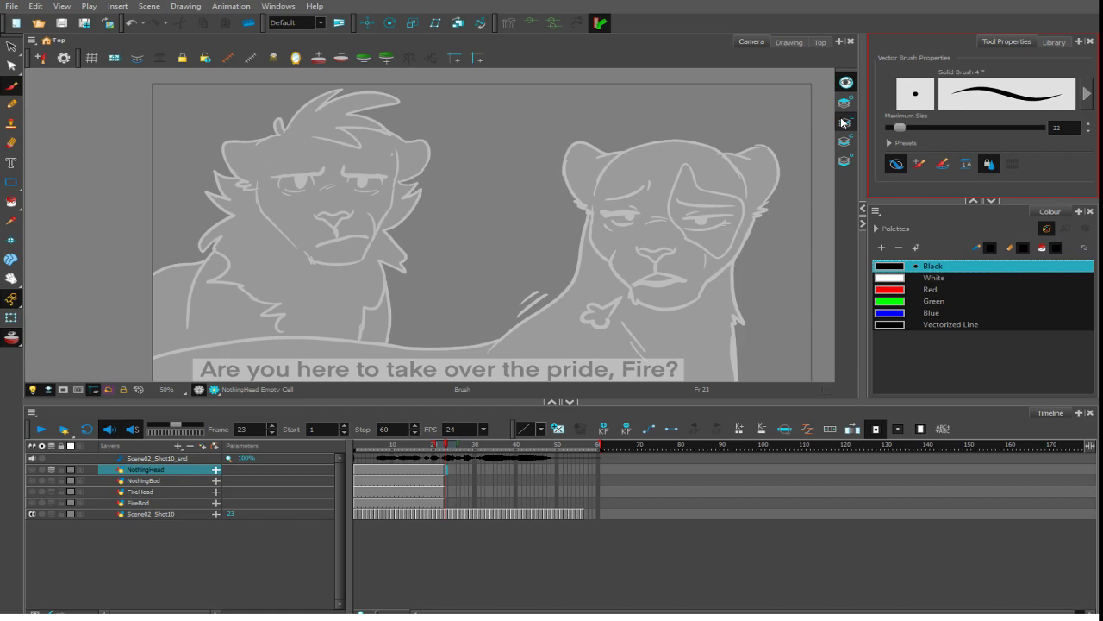
pyautogui.press('space')
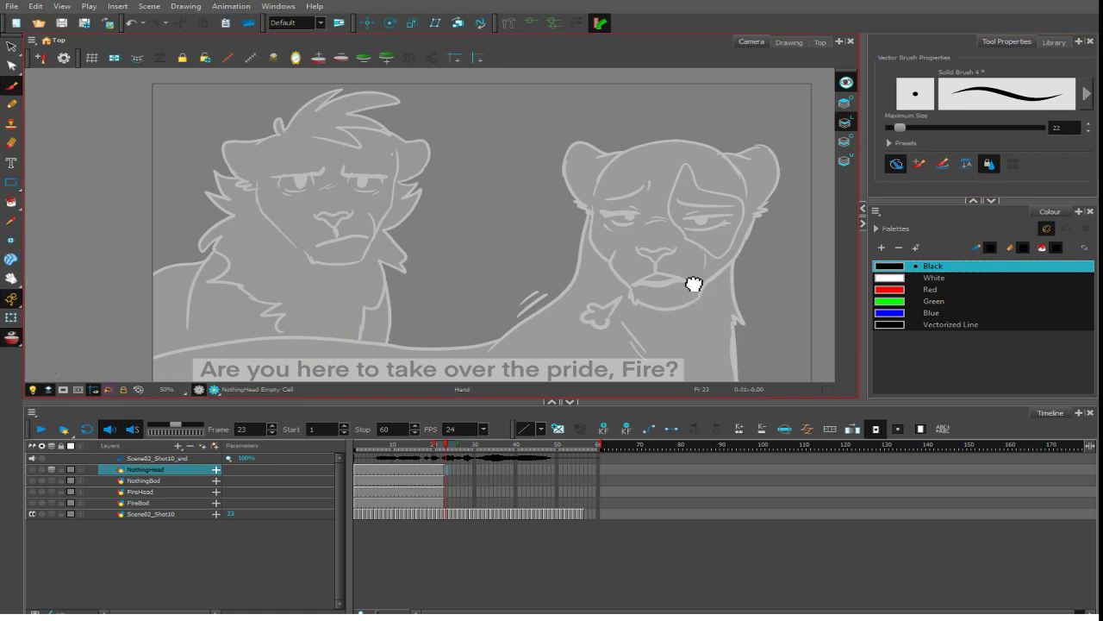
pyautogui.scroll(2, 692, 273)
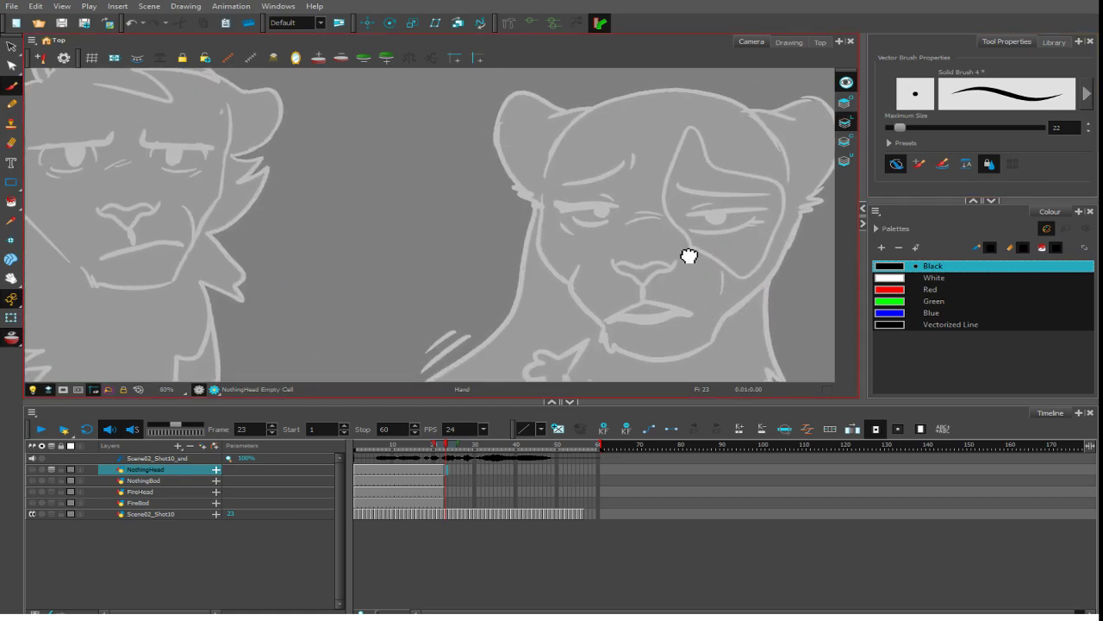
pyautogui.moveTo(689, 256); pyautogui.dragTo(691, 256)
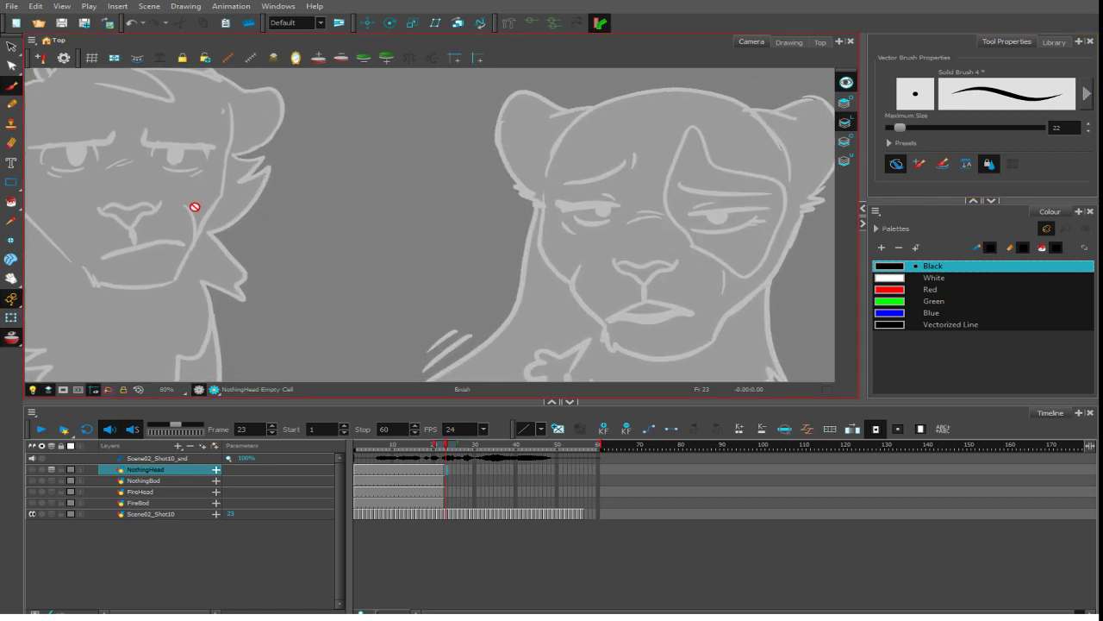
pyautogui.click(448, 473)
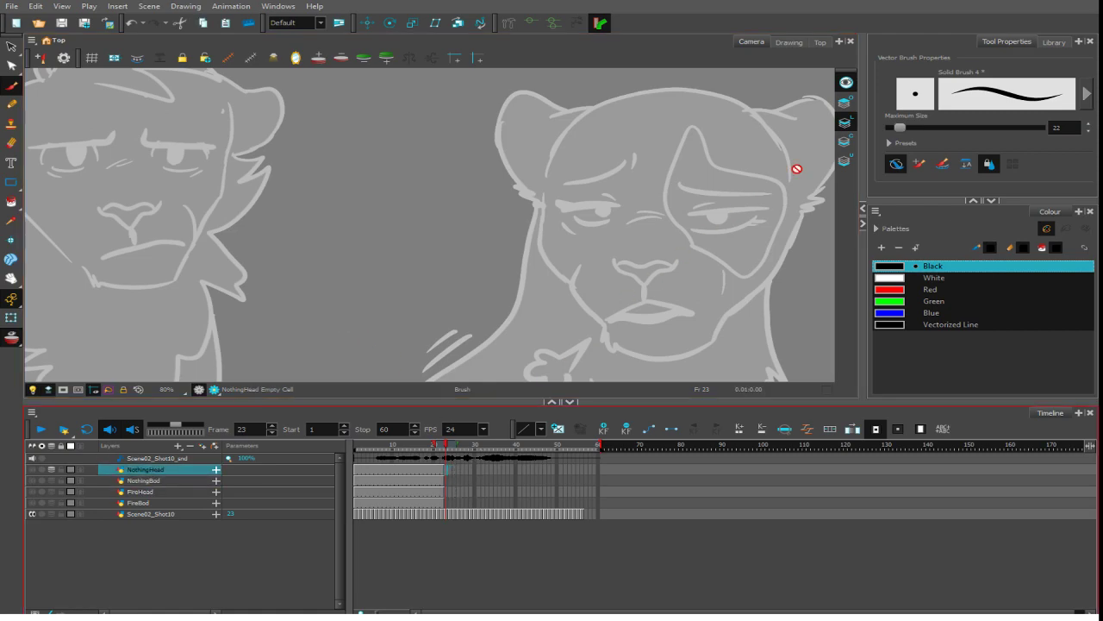
# - Show the NothingHead layer and isolate the line art of its onion-skinned head in the Drawing view
pyautogui.click(34, 470)
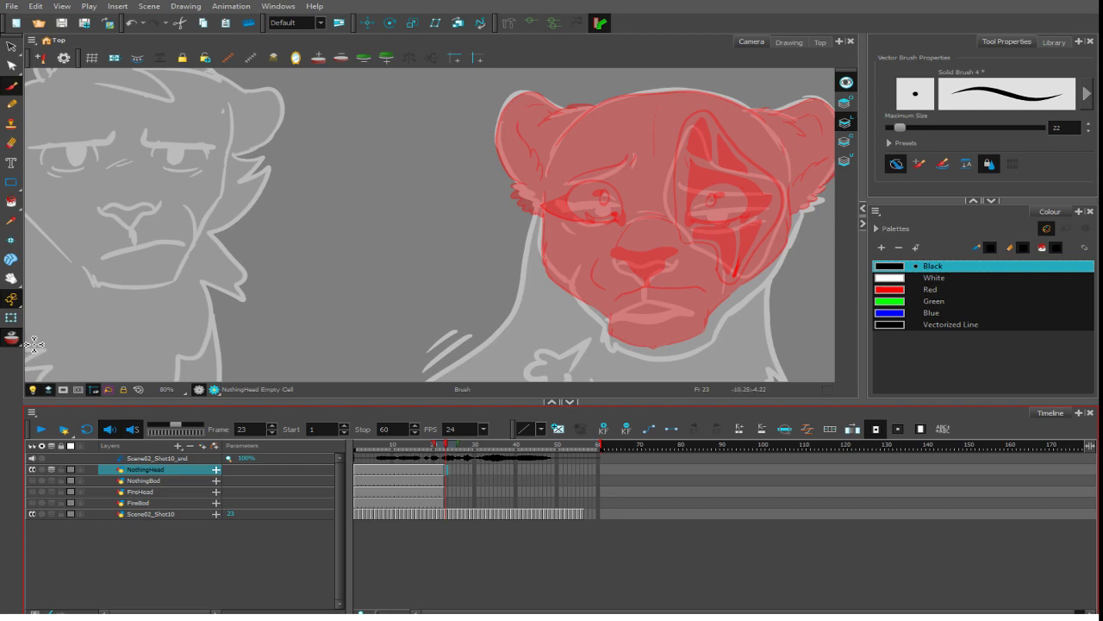
pyautogui.click(850, 82)
pyautogui.click(850, 83)
pyautogui.click(12, 338)
pyautogui.click(12, 338)
pyautogui.click(788, 41)
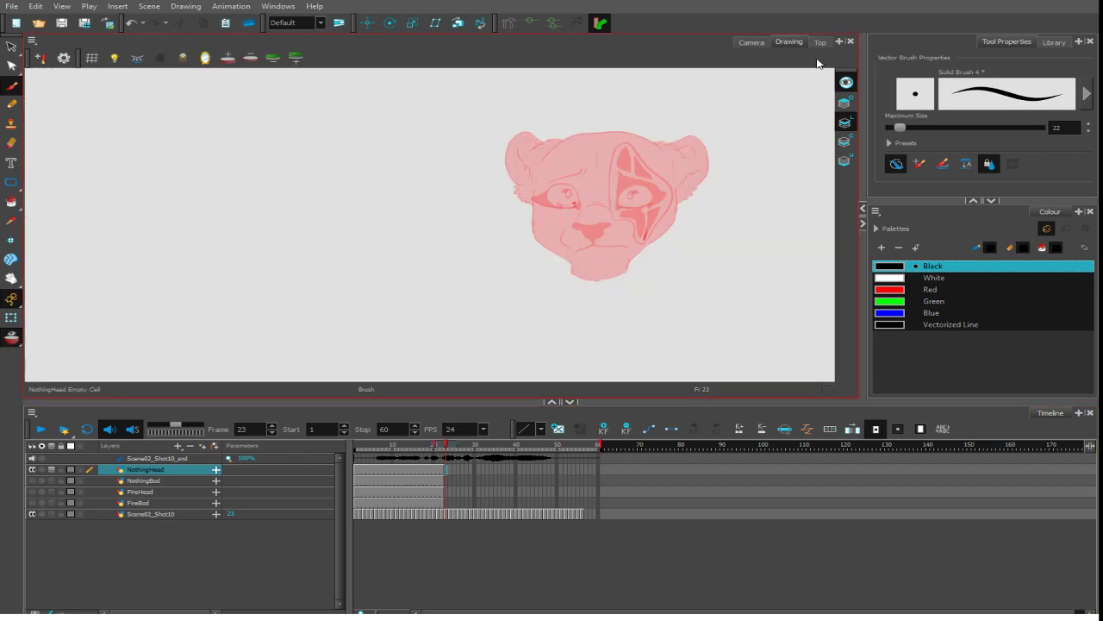
pyautogui.click(847, 81)
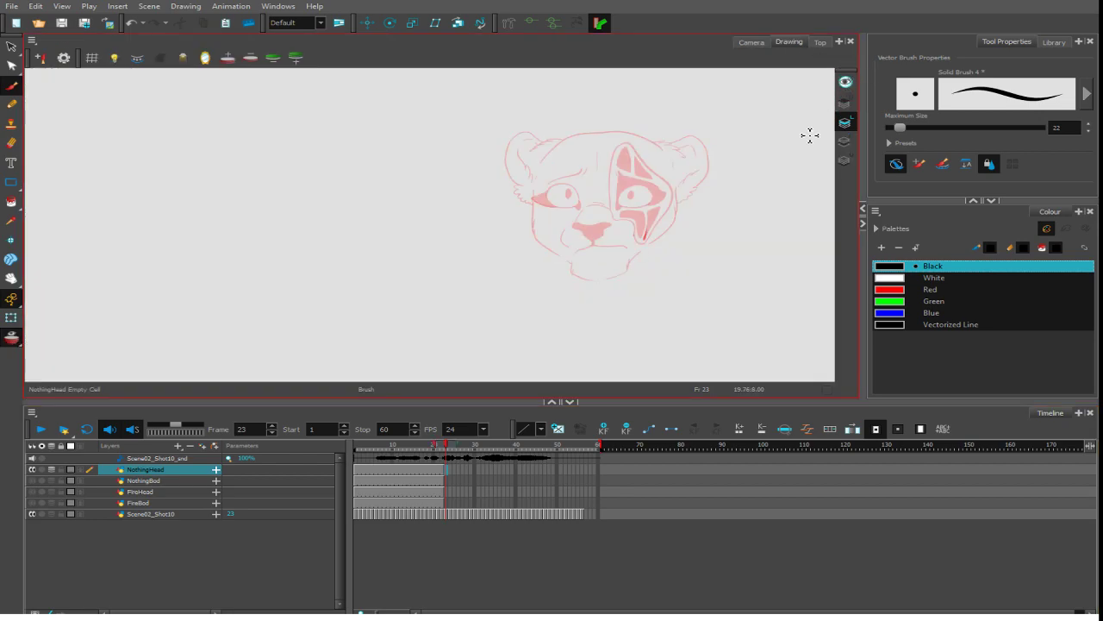
# - Set the brush's maximum size to 16.4 and shrink the timeline to give the drawing more room
pyautogui.moveTo(808, 166); pyautogui.dragTo(636, 192)
pyautogui.press('2')
pyautogui.press('2')
pyautogui.press('2')
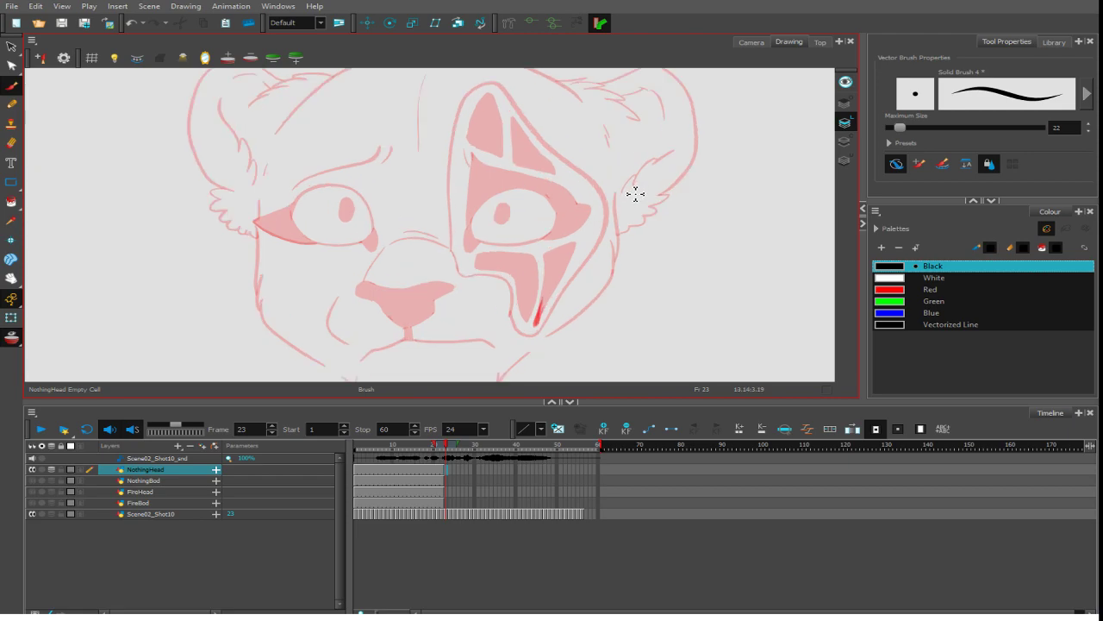
pyautogui.moveTo(582, 339); pyautogui.dragTo(582, 300)
pyautogui.moveTo(601, 415); pyautogui.dragTo(626, 479)
pyautogui.moveTo(641, 393); pyautogui.dragTo(640, 387)
pyautogui.press('1')
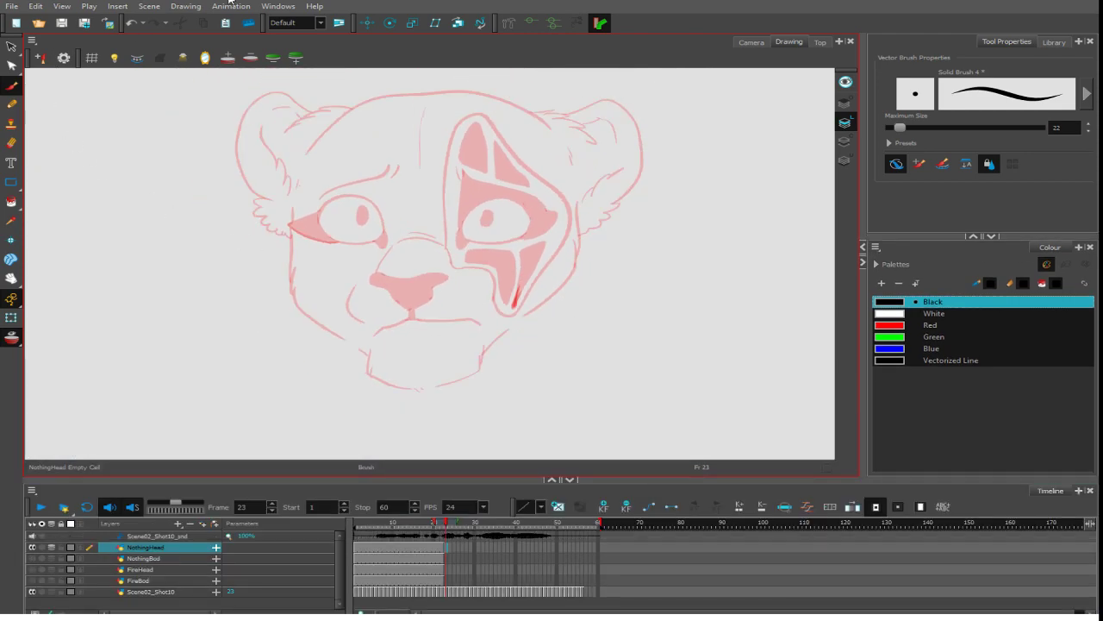
pyautogui.moveTo(902, 127); pyautogui.dragTo(895, 127)
# - Expand the scene's palette list and compare NothingPallete, FirePallete, FirePallete_1 and FirePallete_2
pyautogui.click(880, 247)
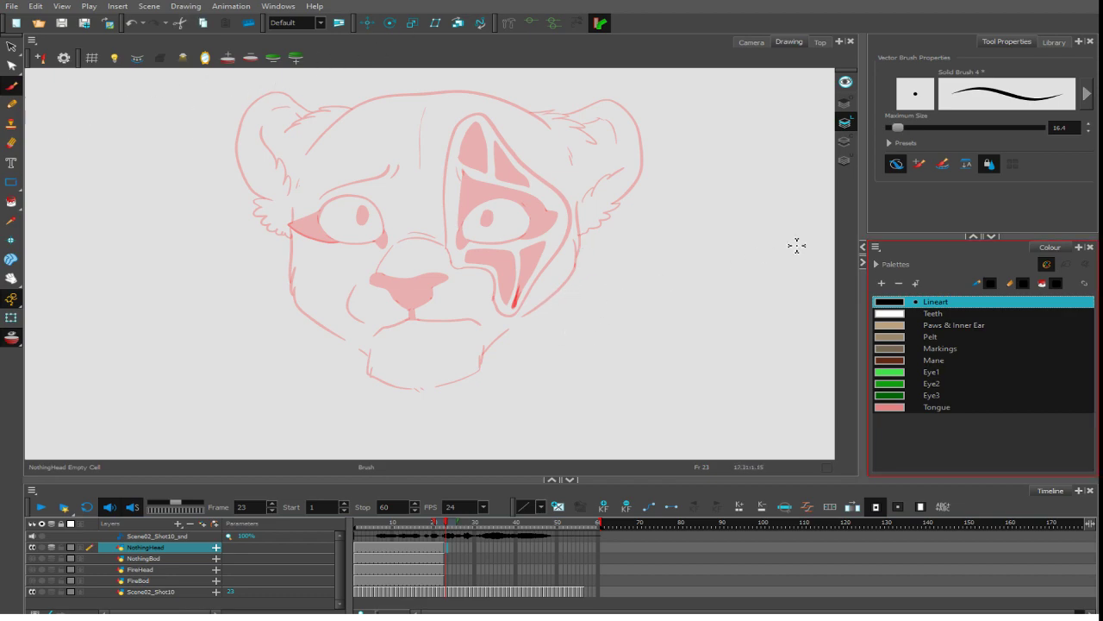
pyautogui.click(876, 264)
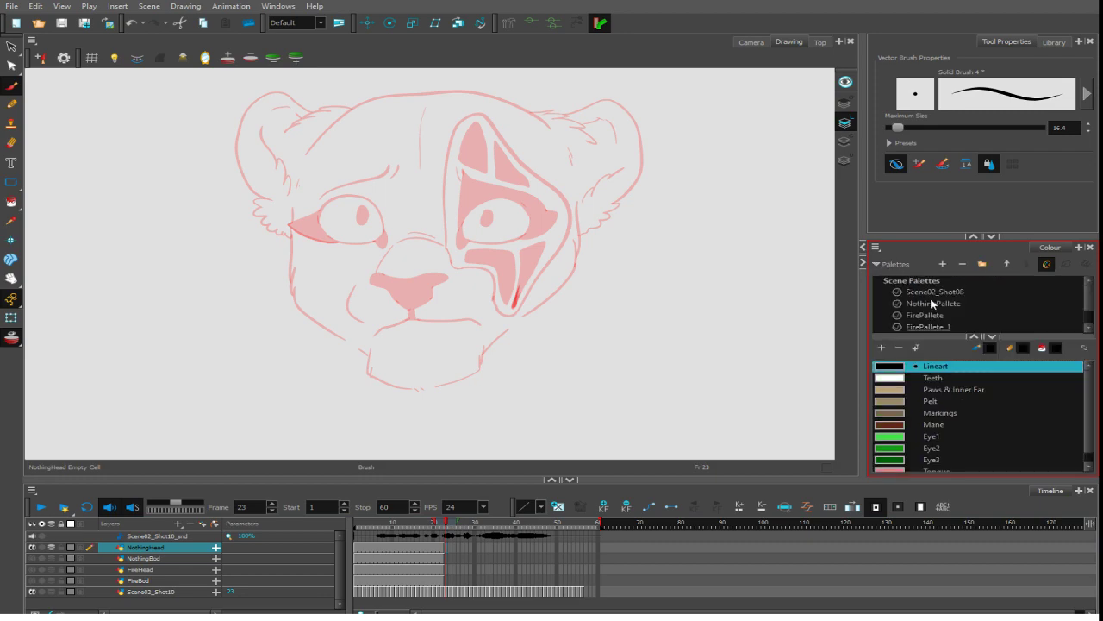
pyautogui.click(939, 325)
pyautogui.moveTo(1042, 334); pyautogui.dragTo(1040, 378)
pyautogui.click(1008, 336)
pyautogui.click(981, 315)
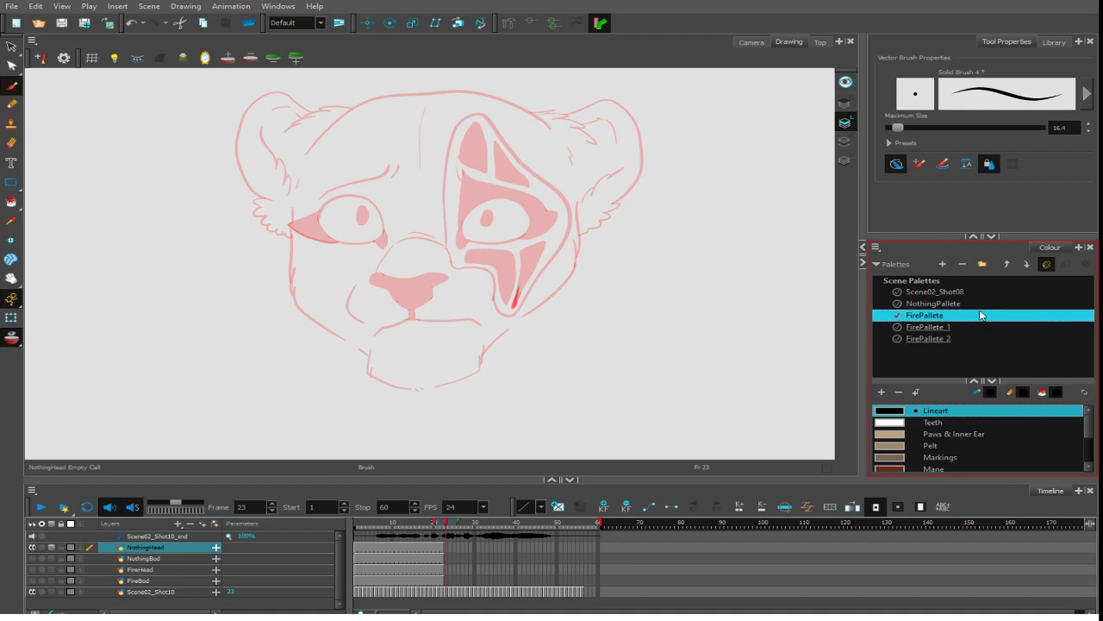
pyautogui.click(981, 304)
pyautogui.click(980, 318)
pyautogui.click(976, 339)
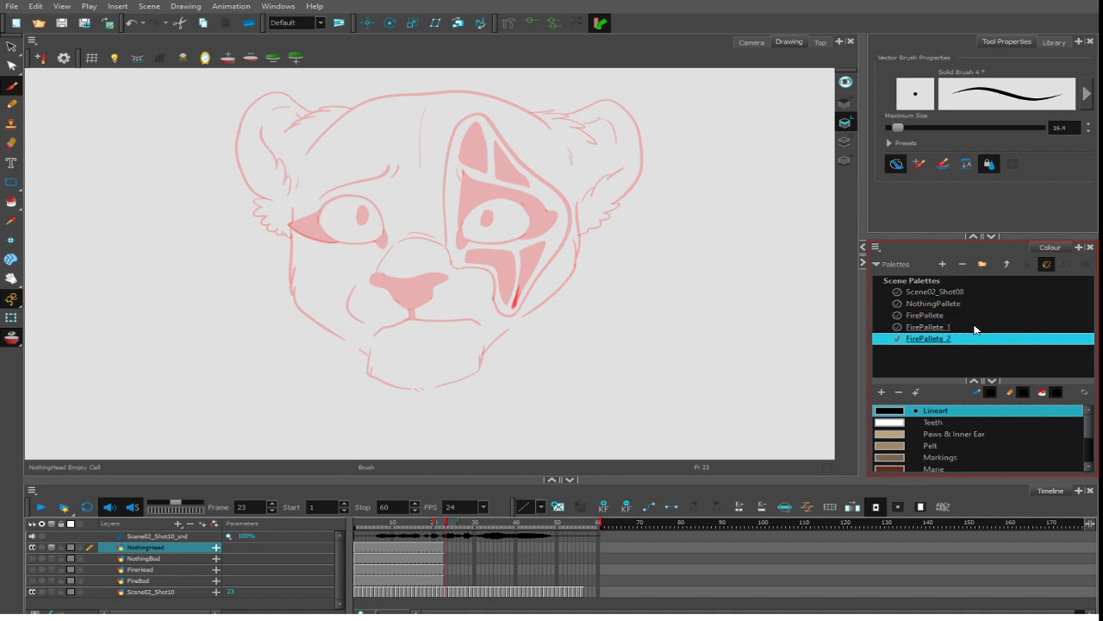
# - Remove the duplicate palettes FirePallete_1 and FirePallete_2 and make NothingPallete the active palette
pyautogui.click(963, 327)
pyautogui.click(962, 263)
pyautogui.click(956, 327)
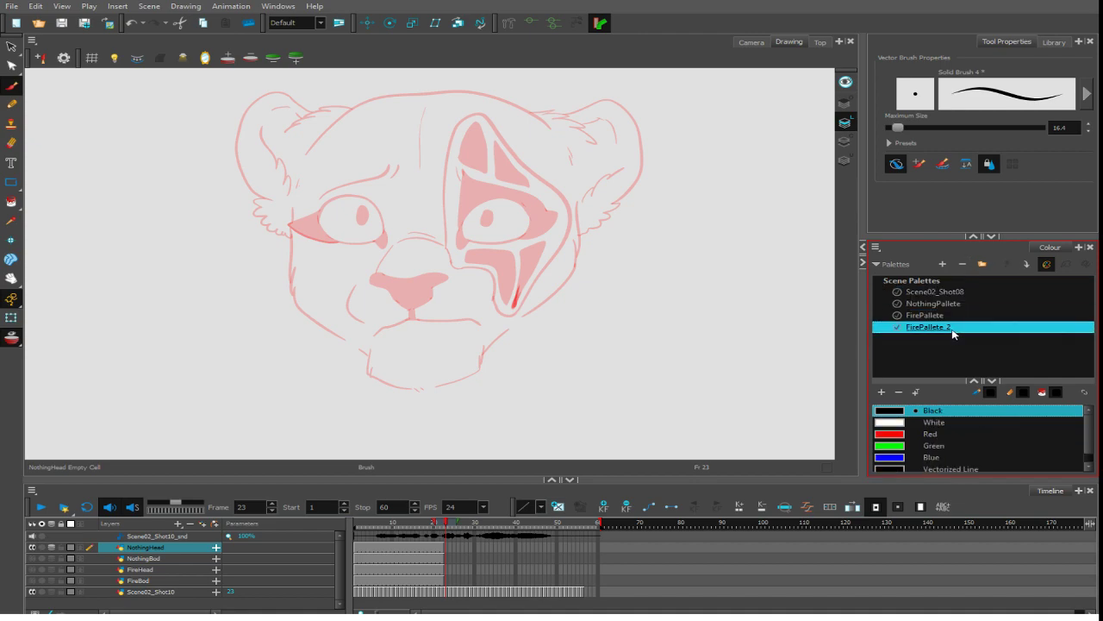
pyautogui.click(960, 267)
pyautogui.click(951, 302)
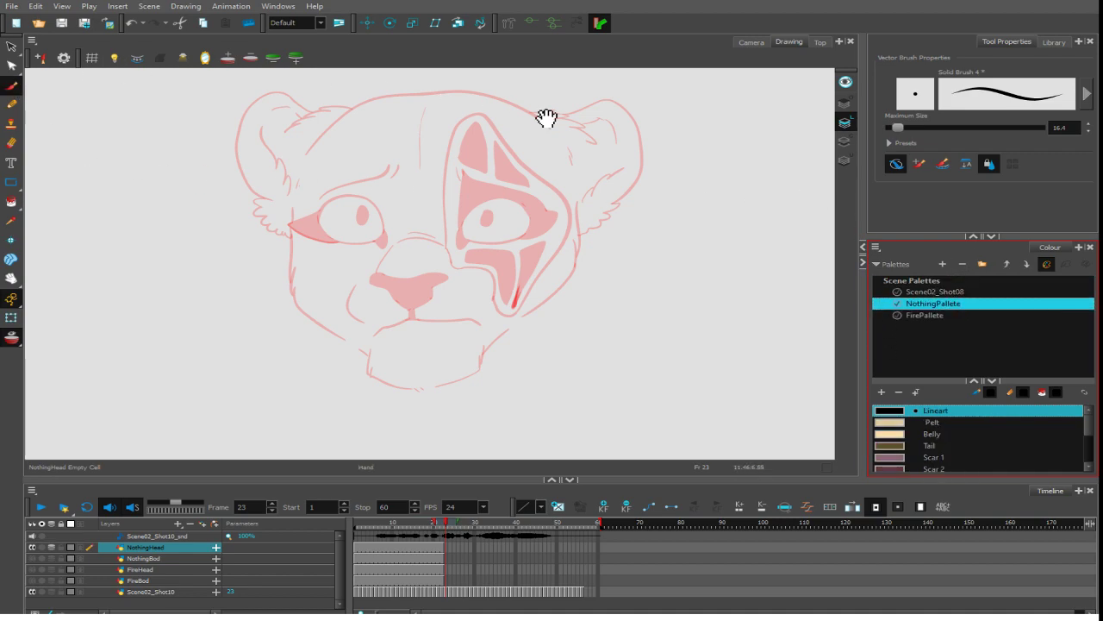
# - Return to the Camera view at frame 23 of NothingHead and turn off onion skinning so only the sketch shows
pyautogui.moveTo(547, 118); pyautogui.dragTo(557, 105)
pyautogui.press('2')
pyautogui.press('2')
pyautogui.click(445, 544)
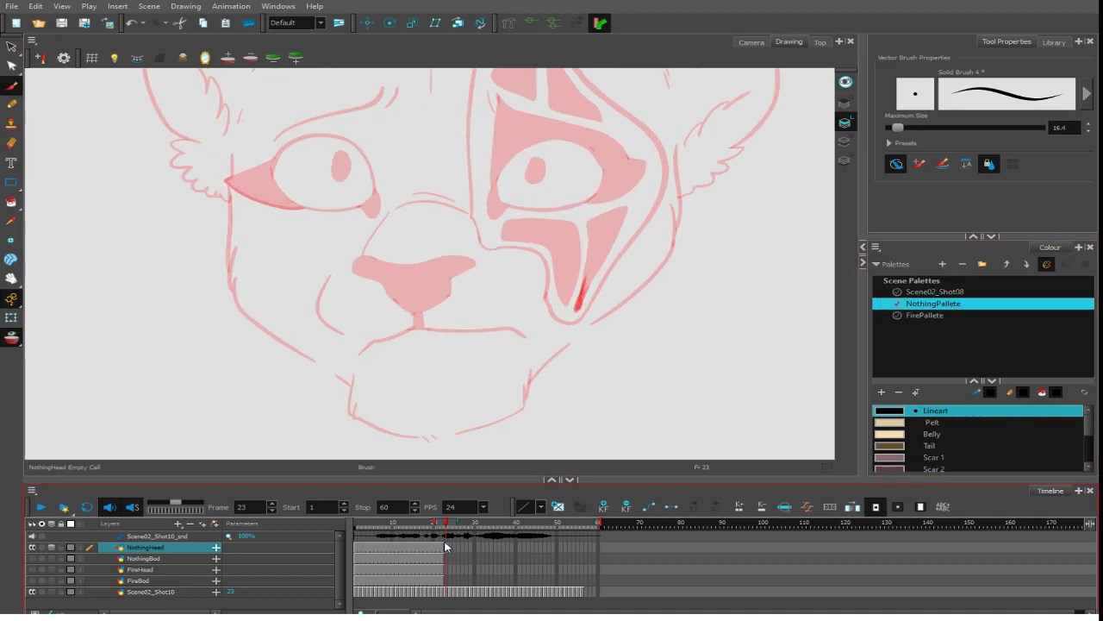
pyautogui.click(748, 42)
pyautogui.moveTo(679, 219); pyautogui.dragTo(568, 233)
pyautogui.moveTo(660, 274); pyautogui.dragTo(622, 253)
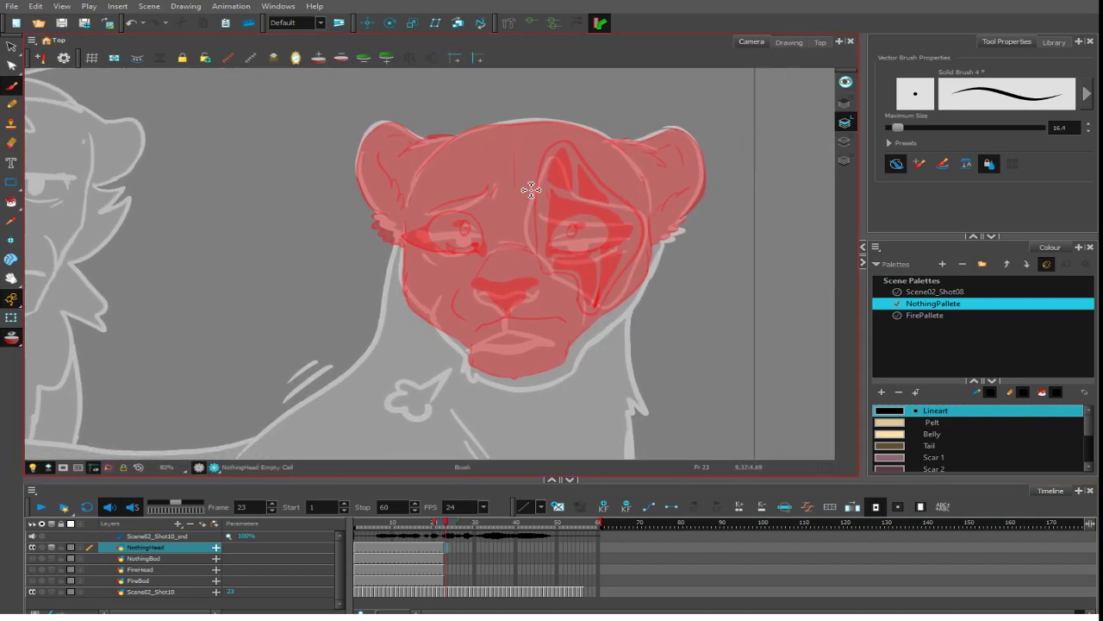
pyautogui.hotkey('alt', 'o')
pyautogui.scroll(2, 591, 284)
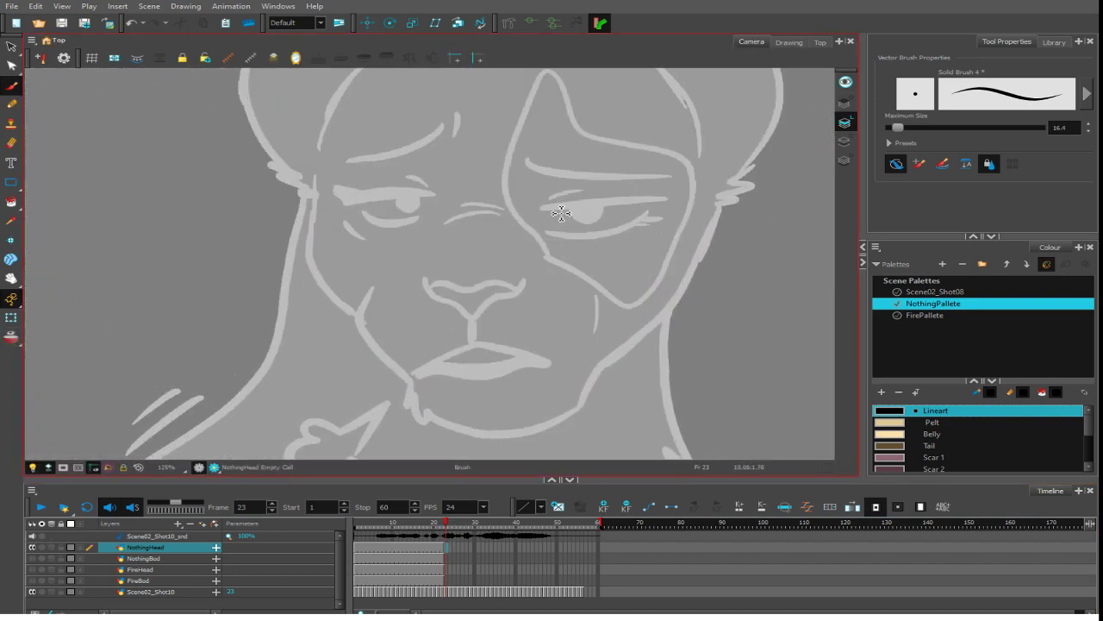
# - Set the brush's maximum size to 38.8 and ink the upper eyelid of the eye inside the lioness's face marking
pyautogui.moveTo(555, 221); pyautogui.dragTo(568, 199)
pyautogui.hotkey('ctrl', 'z')
pyautogui.moveTo(899, 127); pyautogui.dragTo(907, 128)
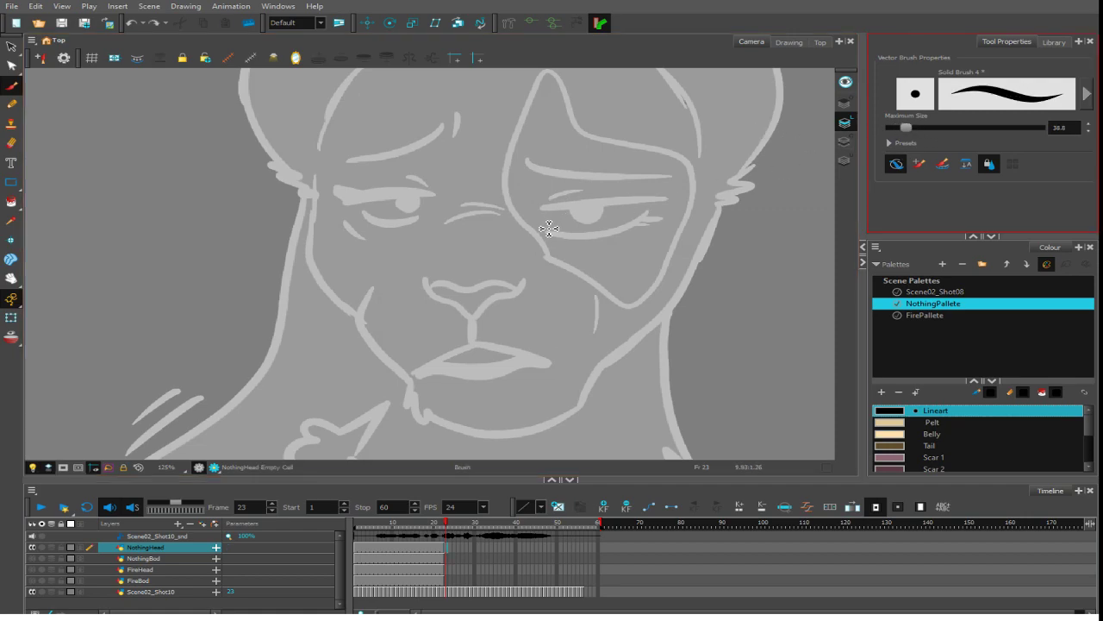
pyautogui.moveTo(546, 222)
pyautogui.mouseDown()
pyautogui.moveTo(558, 207)
pyautogui.moveTo(669, 200)
pyautogui.mouseUp()
pyautogui.moveTo(557, 194)
pyautogui.mouseDown()
pyautogui.moveTo(584, 177)
pyautogui.moveTo(630, 171)
pyautogui.moveTo(674, 192)
pyautogui.moveTo(544, 144)
pyautogui.mouseUp()
pyautogui.hotkey('ctrl', 'z')
pyautogui.hotkey('ctrl', 'z')
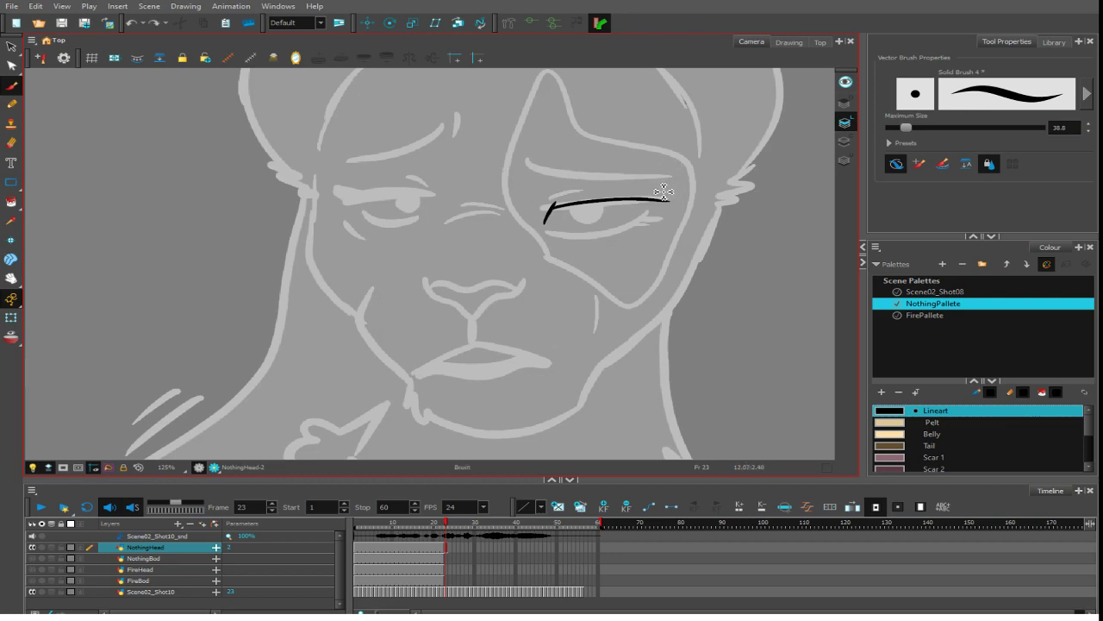
# - Ink the heavy brow line and the short eyelid creases above the marked eye
pyautogui.moveTo(551, 202); pyautogui.dragTo(575, 177)
pyautogui.moveTo(603, 171)
pyautogui.mouseDown()
pyautogui.moveTo(691, 194)
pyautogui.moveTo(532, 140)
pyautogui.mouseUp()
pyautogui.moveTo(634, 176); pyautogui.dragTo(653, 185)
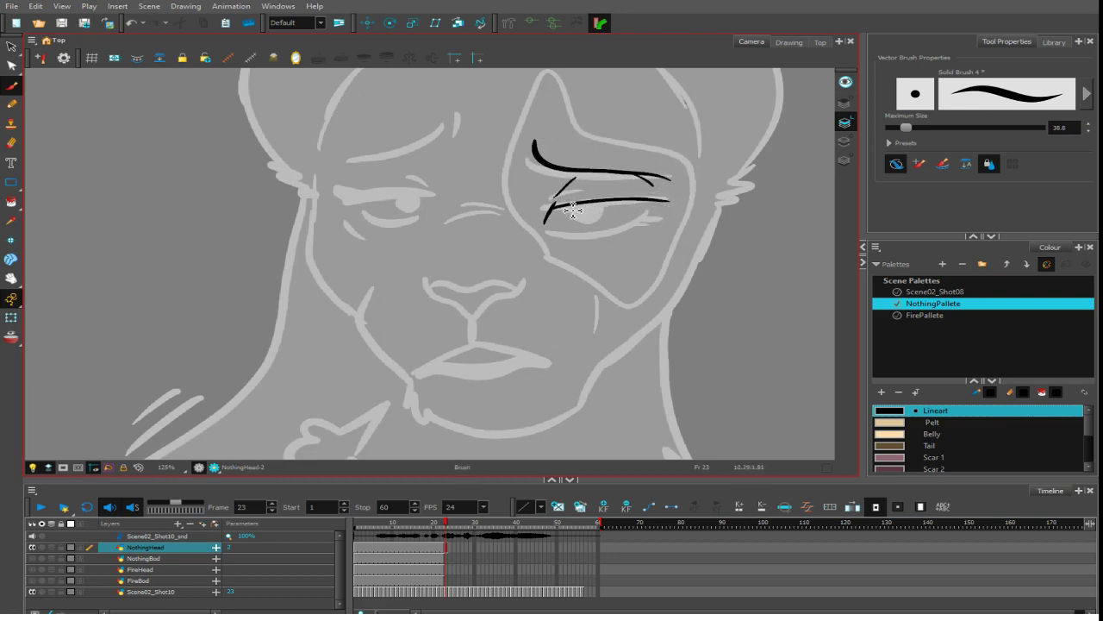
# - Ink the marked eye's half-covered iris, lower eyelid and pointed outer corner, redoing the unsatisfactory strokes
pyautogui.moveTo(565, 208)
pyautogui.mouseDown()
pyautogui.moveTo(587, 219)
pyautogui.moveTo(599, 204)
pyautogui.mouseUp()
pyautogui.moveTo(549, 231)
pyautogui.mouseDown()
pyautogui.moveTo(630, 226)
pyautogui.moveTo(690, 194)
pyautogui.moveTo(641, 223)
pyautogui.moveTo(693, 191)
pyautogui.moveTo(642, 224)
pyautogui.mouseUp()
pyautogui.hotkey('ctrl', 'z')
pyautogui.hotkey('ctrl', 'z')
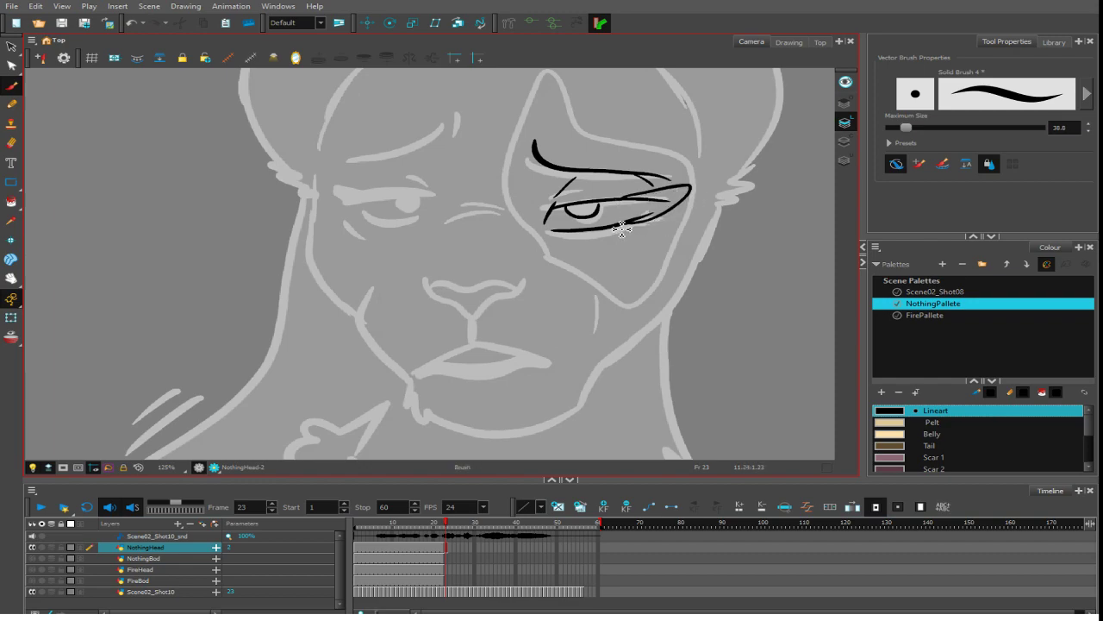
pyautogui.moveTo(645, 222); pyautogui.dragTo(681, 190)
pyautogui.moveTo(665, 246)
pyautogui.mouseDown()
pyautogui.moveTo(630, 308)
pyautogui.moveTo(655, 231)
pyautogui.mouseUp()
# - Ink the crease beneath the marked eye and the wrinkle lines across the bridge of the nose
pyautogui.press('2')
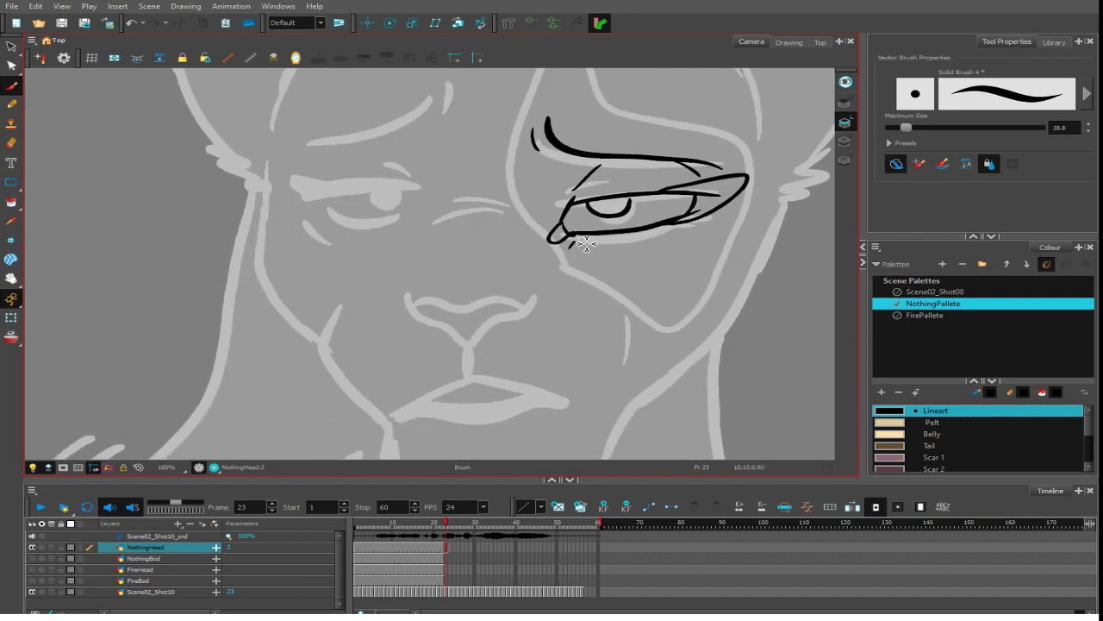
pyautogui.moveTo(588, 246); pyautogui.dragTo(657, 242)
pyautogui.hotkey('ctrl', 'z')
pyautogui.moveTo(586, 245)
pyautogui.mouseDown()
pyautogui.moveTo(617, 250)
pyautogui.moveTo(701, 228)
pyautogui.mouseUp()
pyautogui.moveTo(576, 277); pyautogui.dragTo(674, 266)
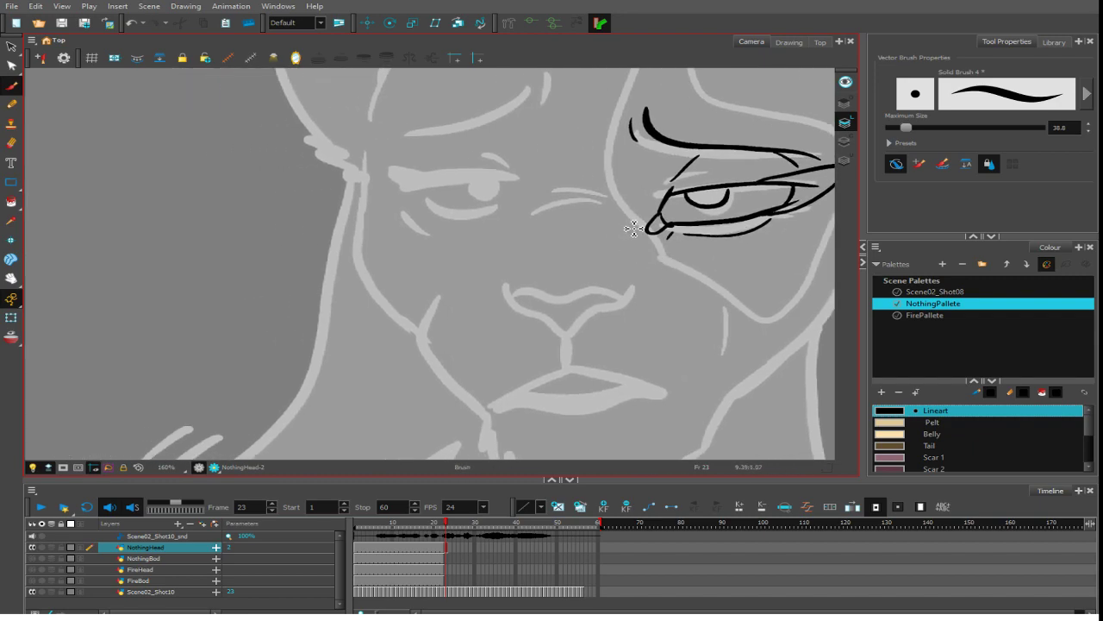
pyautogui.moveTo(628, 222)
pyautogui.mouseDown()
pyautogui.moveTo(539, 225)
pyautogui.moveTo(663, 301)
pyautogui.moveTo(551, 290)
pyautogui.mouseUp()
pyautogui.hotkey('ctrl', 'z')
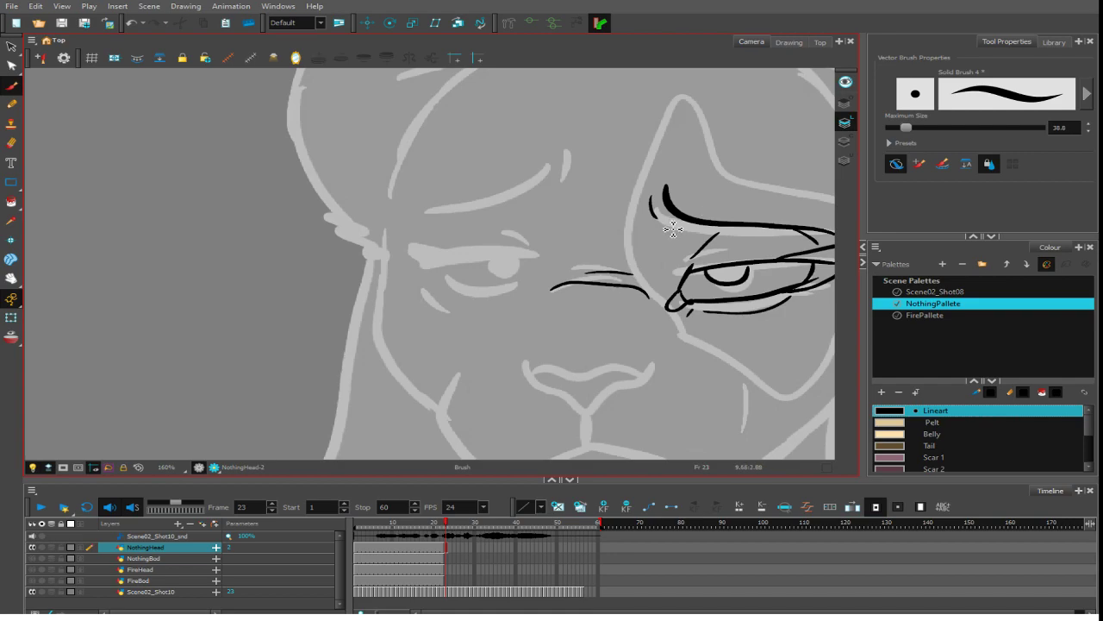
# - Ink the upper eyelid and the inner-corner line of the unmarked eye
pyautogui.moveTo(699, 288); pyautogui.dragTo(686, 309)
pyautogui.press('2')
pyautogui.press('2')
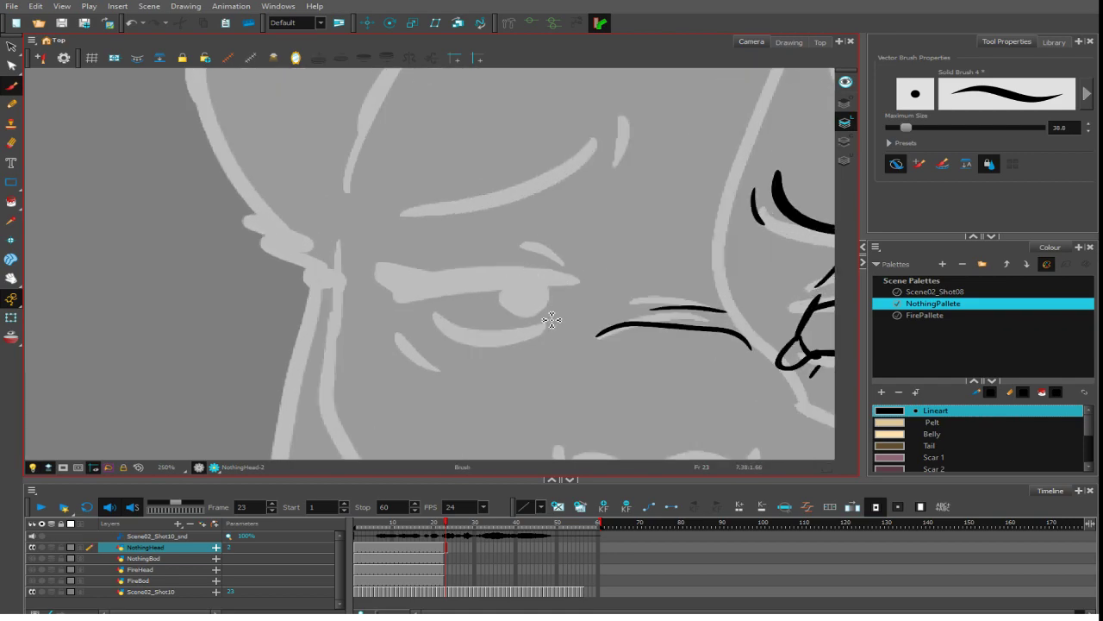
pyautogui.moveTo(581, 342)
pyautogui.mouseDown()
pyautogui.moveTo(557, 279)
pyautogui.moveTo(392, 293)
pyautogui.mouseUp()
pyautogui.press('1')
pyautogui.press('1')
pyautogui.press('1')
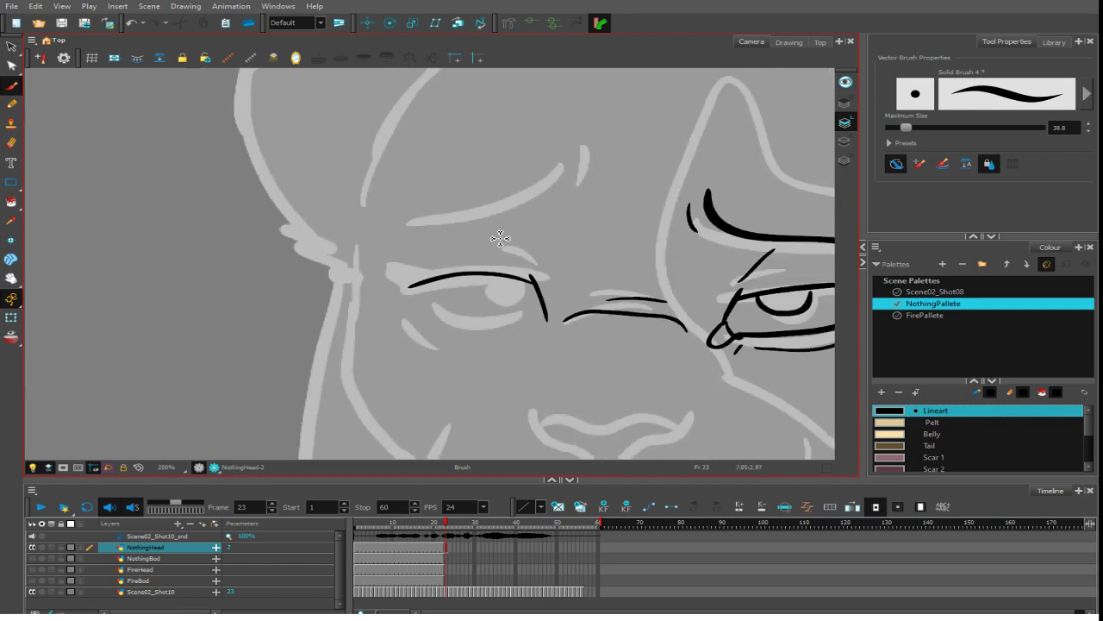
# - Ink the brow line above the unmarked eye and the short crease beside its inner end
pyautogui.press('2')
pyautogui.press('2')
pyautogui.moveTo(395, 258)
pyautogui.mouseDown()
pyautogui.moveTo(592, 226)
pyautogui.moveTo(461, 234)
pyautogui.moveTo(570, 223)
pyautogui.moveTo(590, 182)
pyautogui.mouseUp()
pyautogui.hotkey('ctrl', 'z')
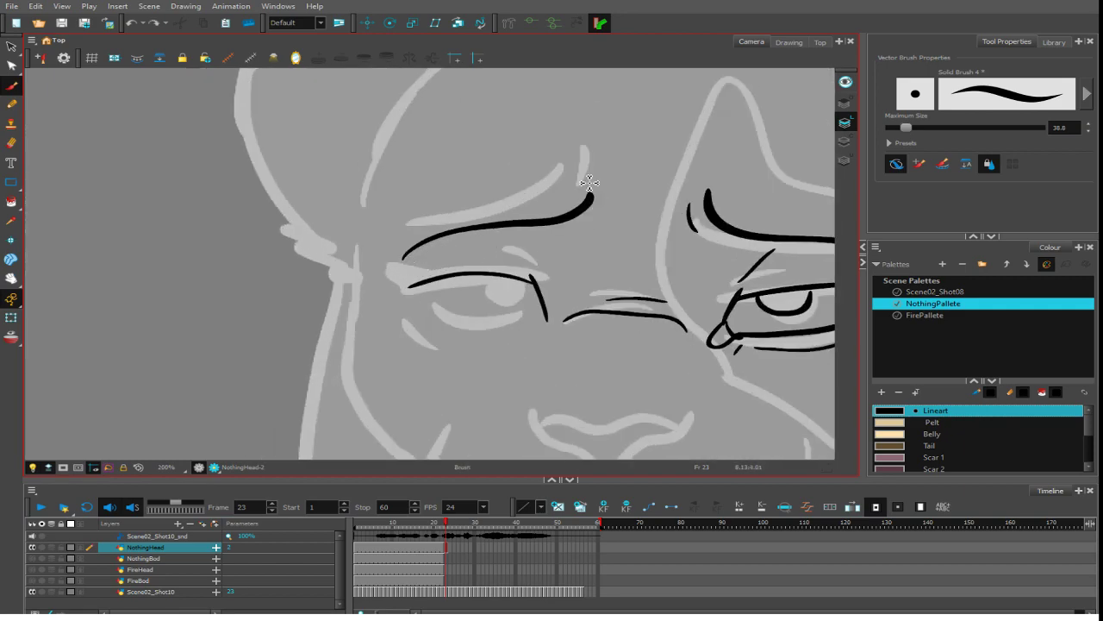
pyautogui.moveTo(587, 238); pyautogui.dragTo(609, 195)
pyautogui.hotkey('ctrl', 'z')
pyautogui.press('space')
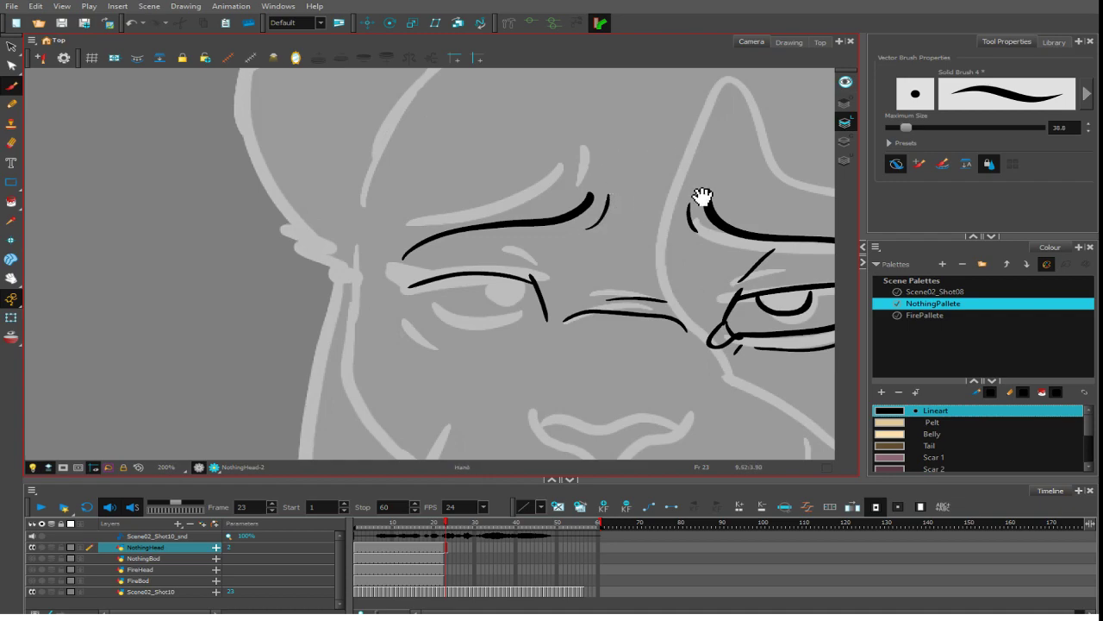
pyautogui.moveTo(756, 176); pyautogui.dragTo(724, 186)
pyautogui.press('1')
pyautogui.press('1')
pyautogui.press('1')
pyautogui.press('1')
pyautogui.press('2')
pyautogui.press('2')
pyautogui.press('2')
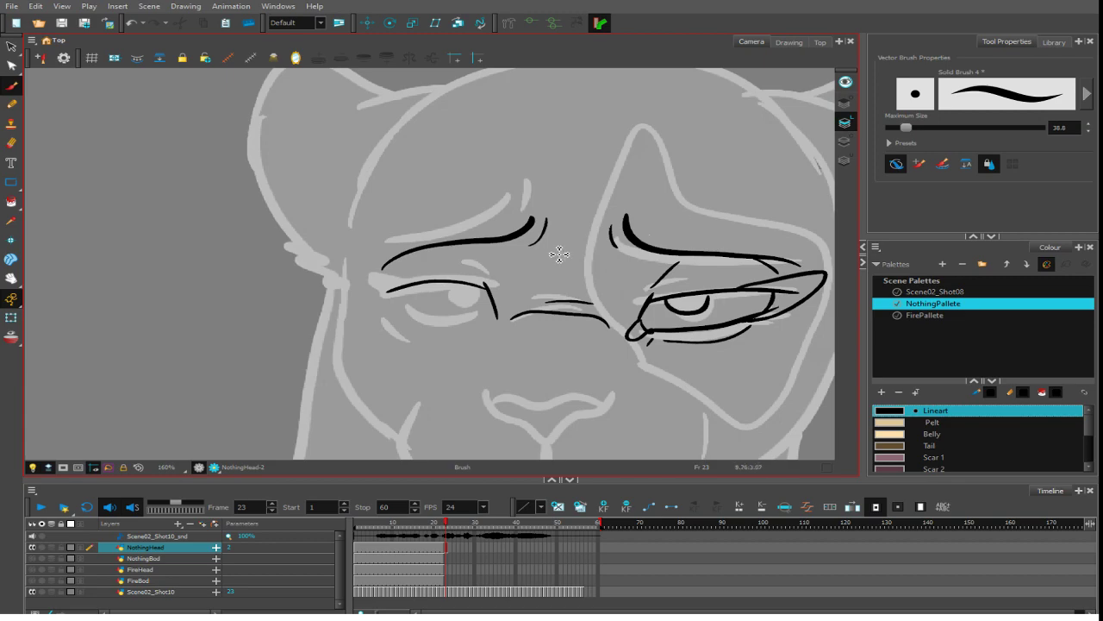
# - Ink the half-covered iris beneath the unmarked eye's upper eyelid
pyautogui.moveTo(421, 289)
pyautogui.mouseDown()
pyautogui.moveTo(451, 300)
pyautogui.moveTo(459, 288)
pyautogui.mouseUp()
pyautogui.press('1')
pyautogui.press('1')
pyautogui.press('1')
pyautogui.press('1')
pyautogui.press('1')
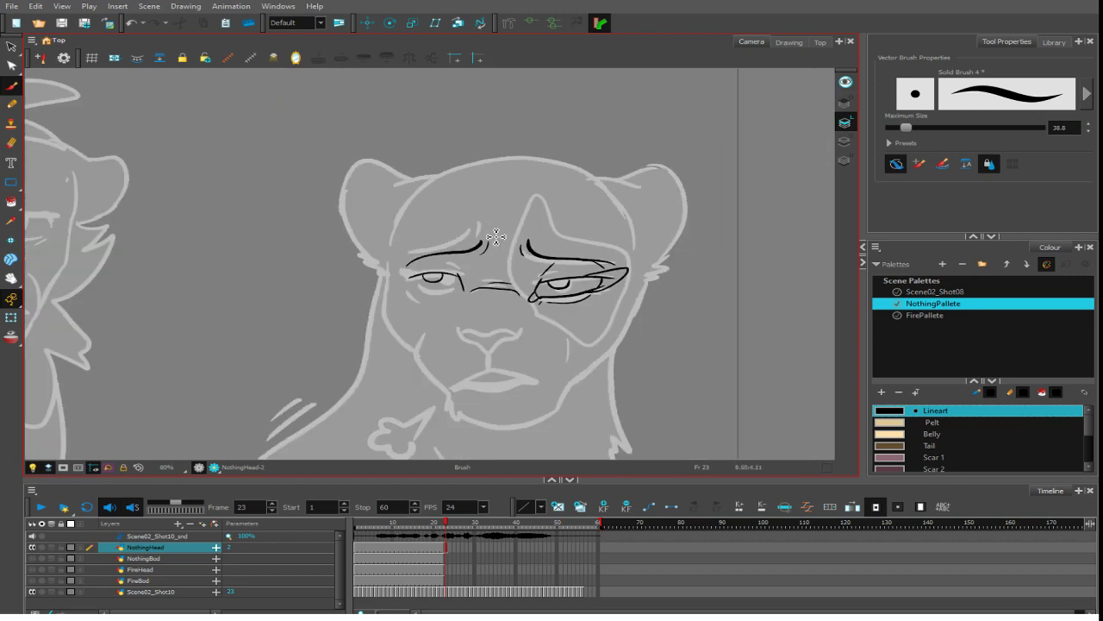
pyautogui.press('2')
pyautogui.press('2')
pyautogui.press('2')
pyautogui.press('2')
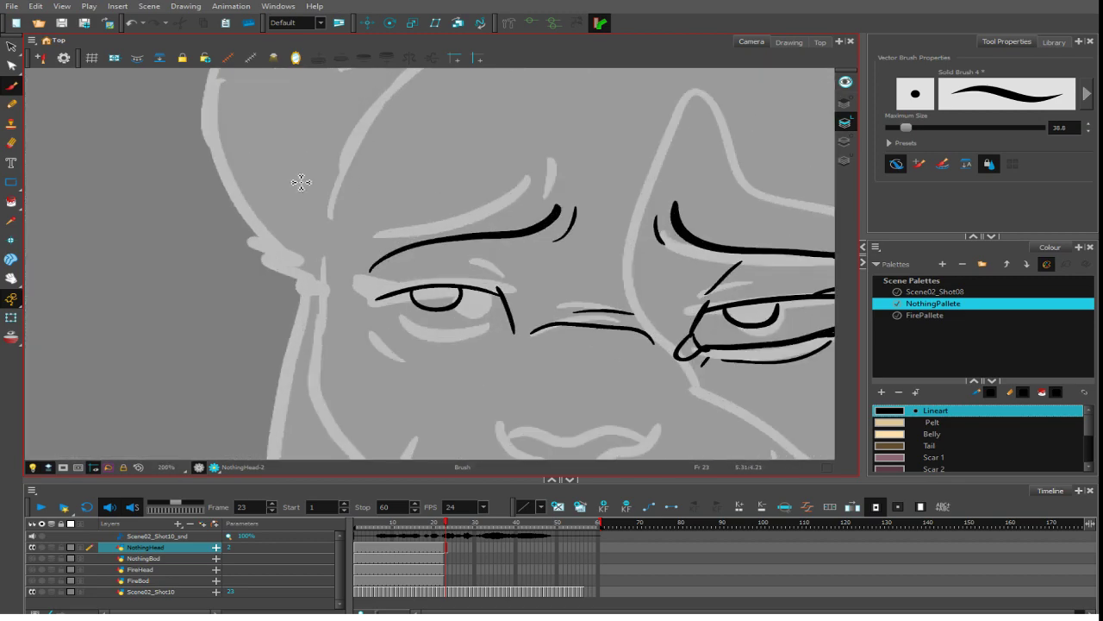
# - Stretch the unmarked eye's upper eyelid stroke slightly outward, and ink the lower eyelid and pointed inner corner
pyautogui.click(12, 46)
pyautogui.click(497, 290)
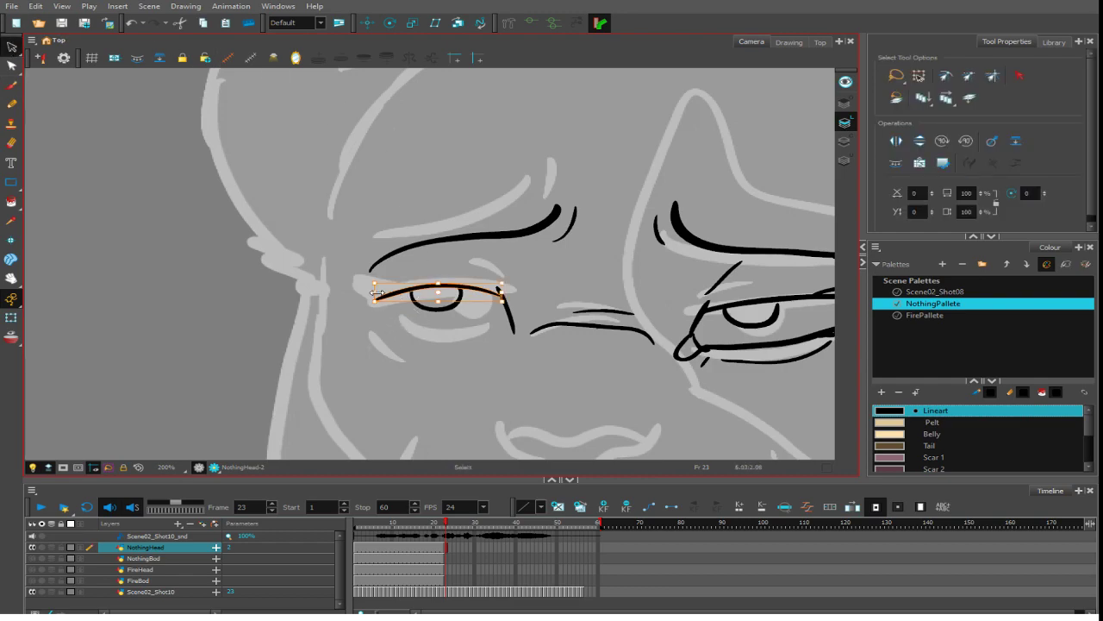
pyautogui.click(548, 266)
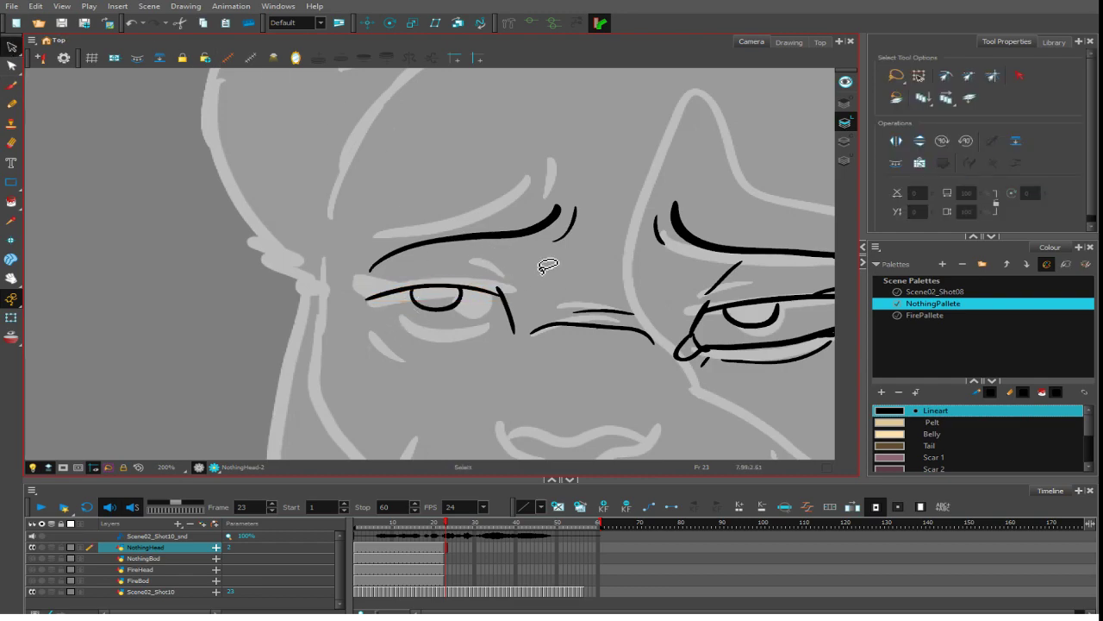
pyautogui.hotkey('alt', 'b')
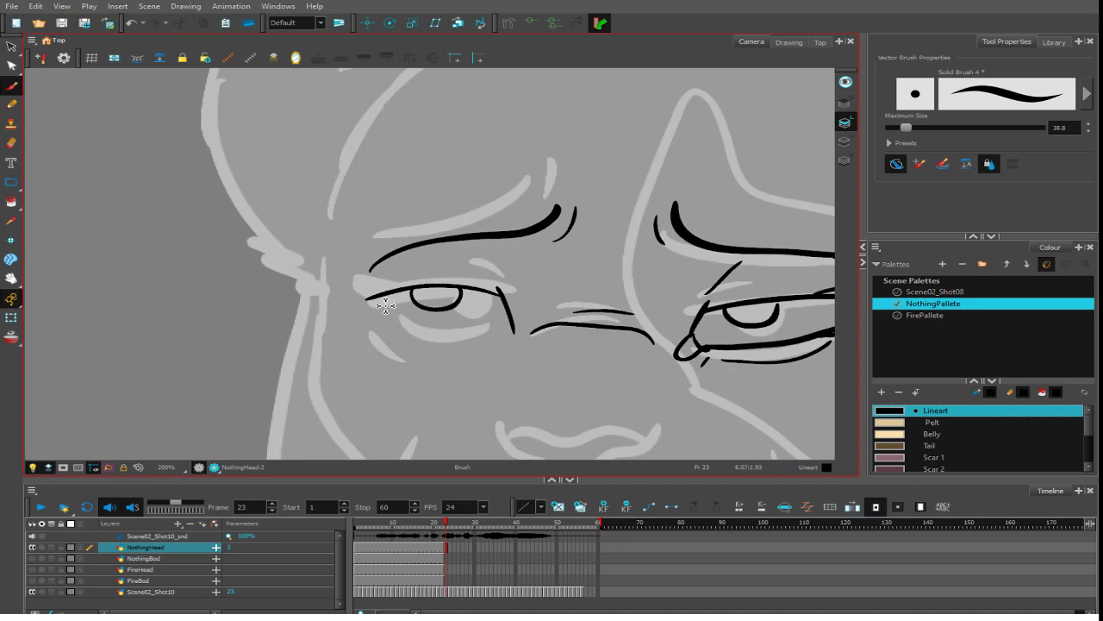
pyautogui.moveTo(374, 306)
pyautogui.mouseDown()
pyautogui.moveTo(420, 340)
pyautogui.moveTo(479, 348)
pyautogui.moveTo(520, 335)
pyautogui.moveTo(513, 351)
pyautogui.moveTo(527, 353)
pyautogui.moveTo(516, 319)
pyautogui.moveTo(513, 356)
pyautogui.moveTo(505, 329)
pyautogui.mouseUp()
pyautogui.press('1')
pyautogui.press('1')
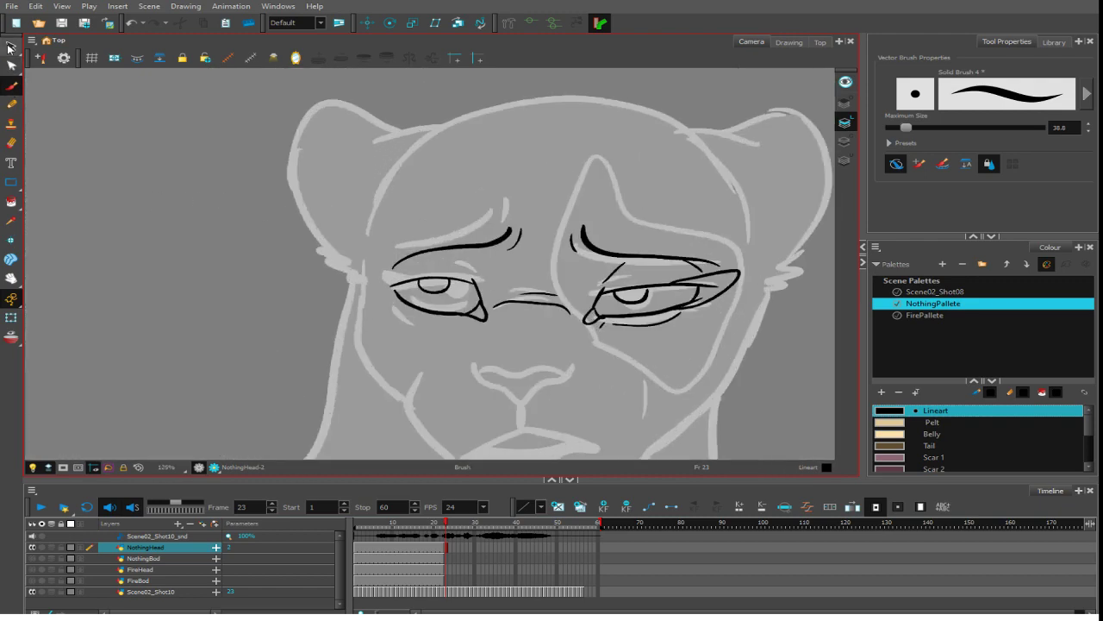
# - Narrow the marked eye's linework slightly from its outer side to match the other eye
pyautogui.click(10, 48)
pyautogui.moveTo(707, 318)
pyautogui.mouseDown()
pyautogui.moveTo(718, 283)
pyautogui.moveTo(663, 335)
pyautogui.mouseUp()
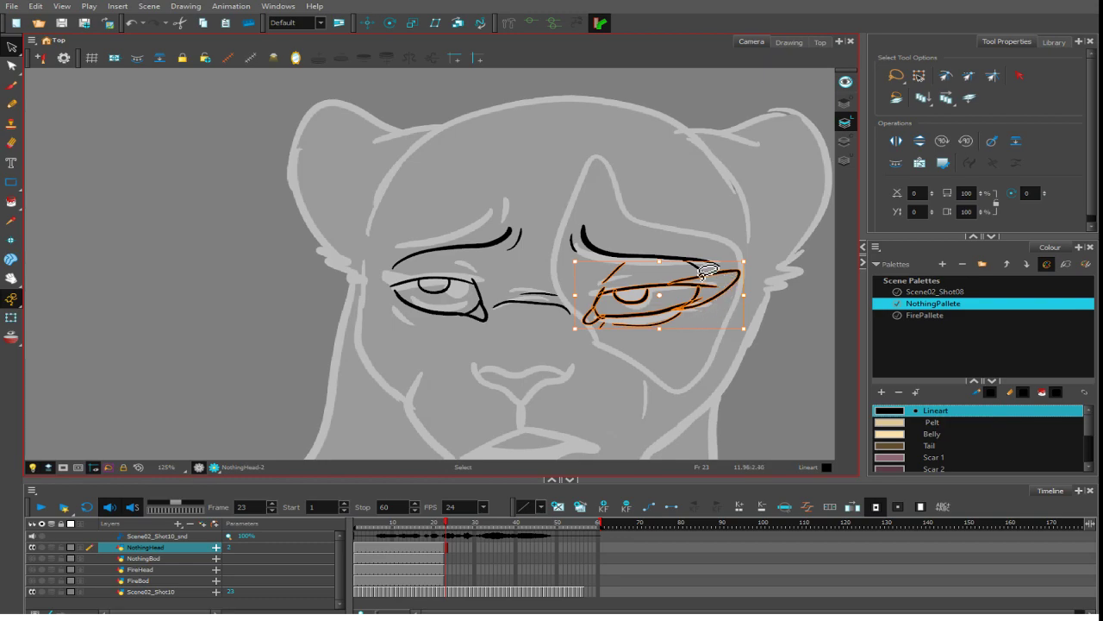
pyautogui.moveTo(741, 295); pyautogui.dragTo(730, 294)
pyautogui.click(758, 288)
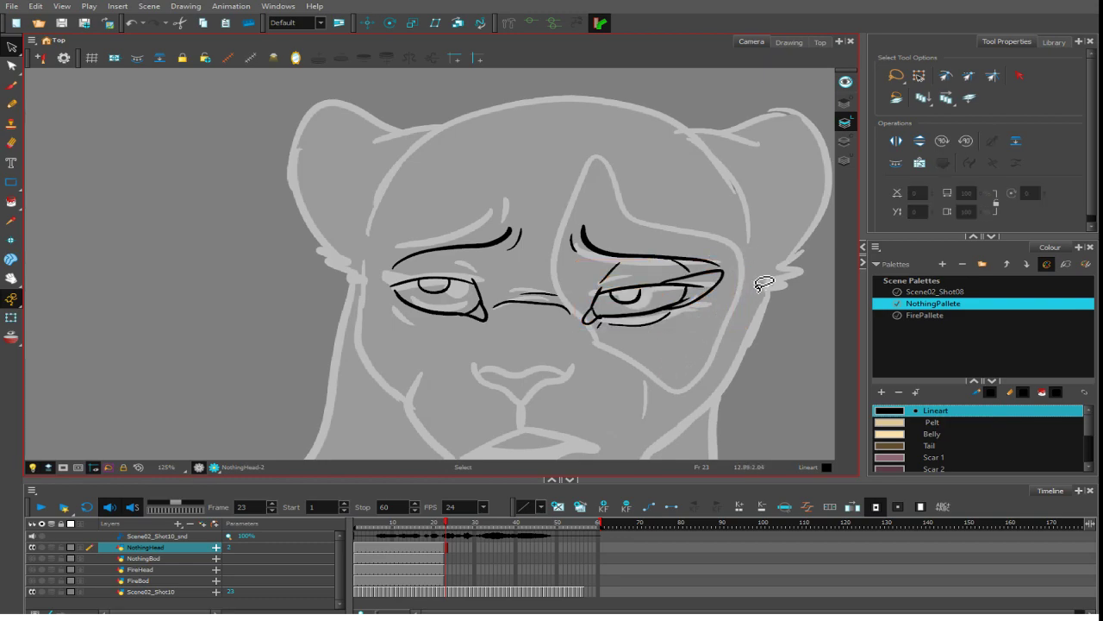
pyautogui.press('1')
pyautogui.press('1')
pyautogui.press('1')
pyautogui.press('2')
pyautogui.press('2')
pyautogui.scroll(2, 460, 293)
# - Ink the crease above the unmarked eye and its long pointed outer corner, redoing the first crease stroke
pyautogui.hotkey('alt', 'b')
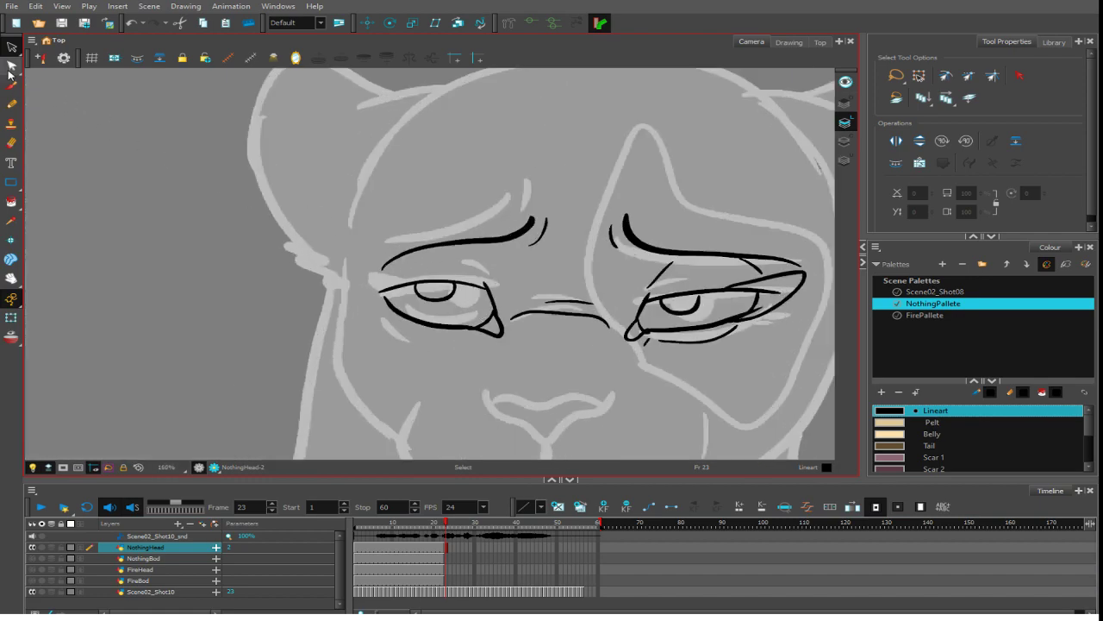
pyautogui.moveTo(488, 278)
pyautogui.mouseDown()
pyautogui.moveTo(465, 262)
pyautogui.moveTo(403, 262)
pyautogui.mouseUp()
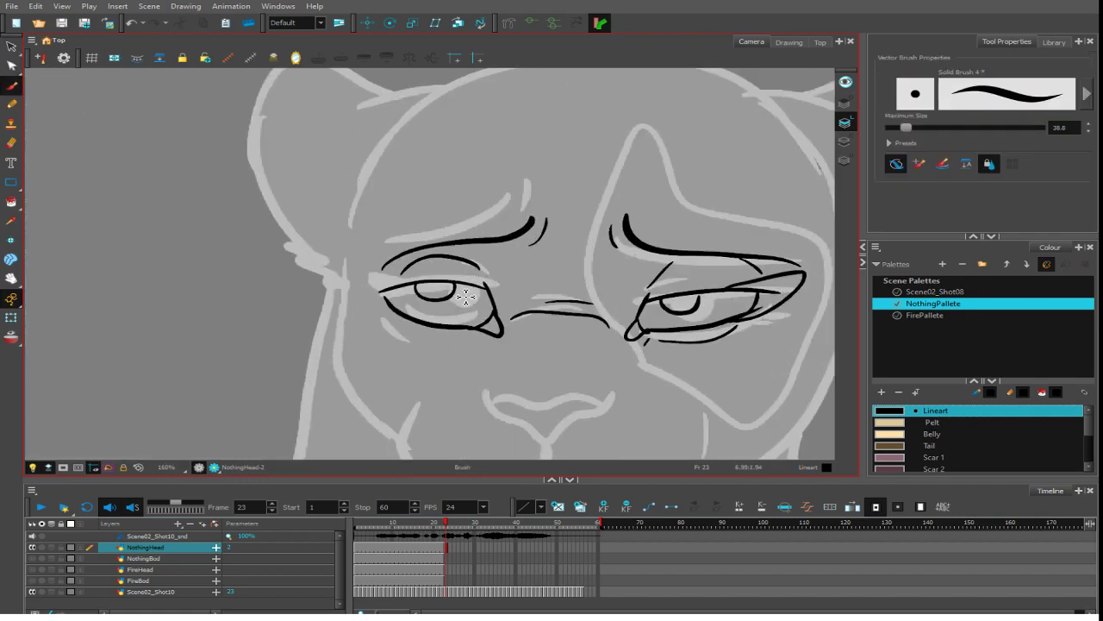
pyautogui.hotkey('ctrl', 'z')
pyautogui.moveTo(477, 269)
pyautogui.mouseDown()
pyautogui.moveTo(408, 258)
pyautogui.moveTo(345, 274)
pyautogui.moveTo(413, 302)
pyautogui.mouseUp()
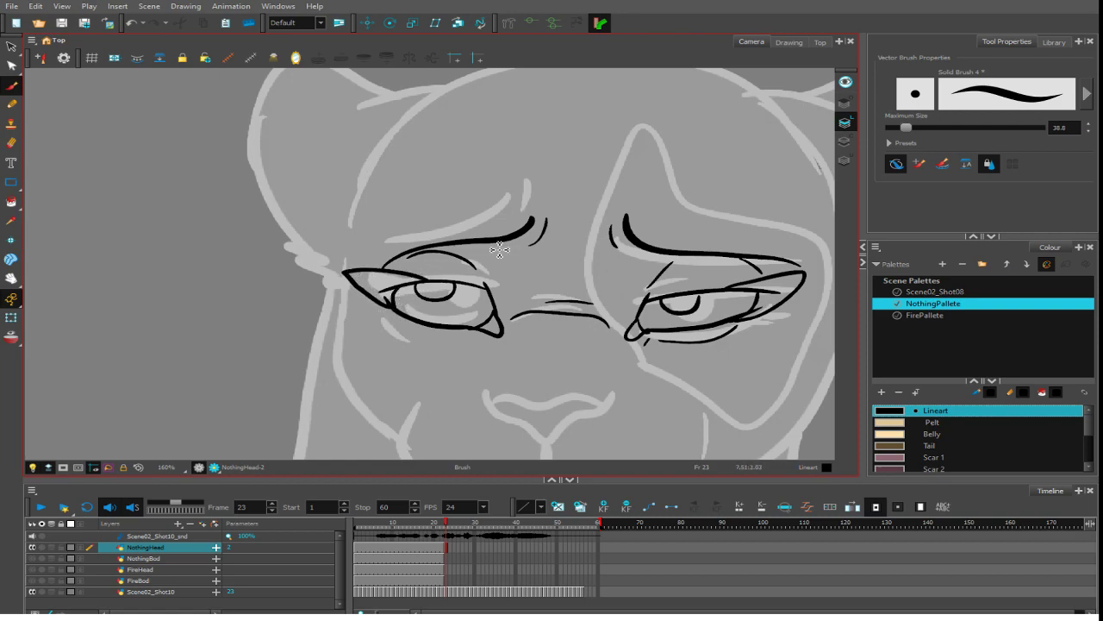
# - Skew the unmarked eye's linework so that its inner corner sits slightly higher
pyautogui.click(11, 46)
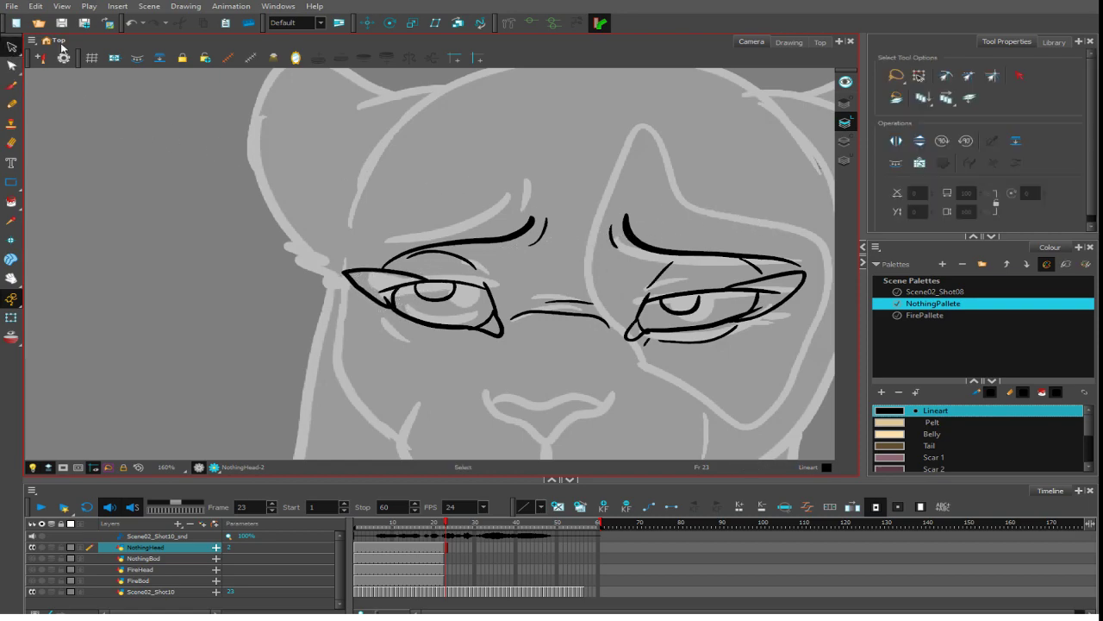
pyautogui.moveTo(483, 340)
pyautogui.mouseDown()
pyautogui.moveTo(385, 310)
pyautogui.moveTo(446, 333)
pyautogui.mouseUp()
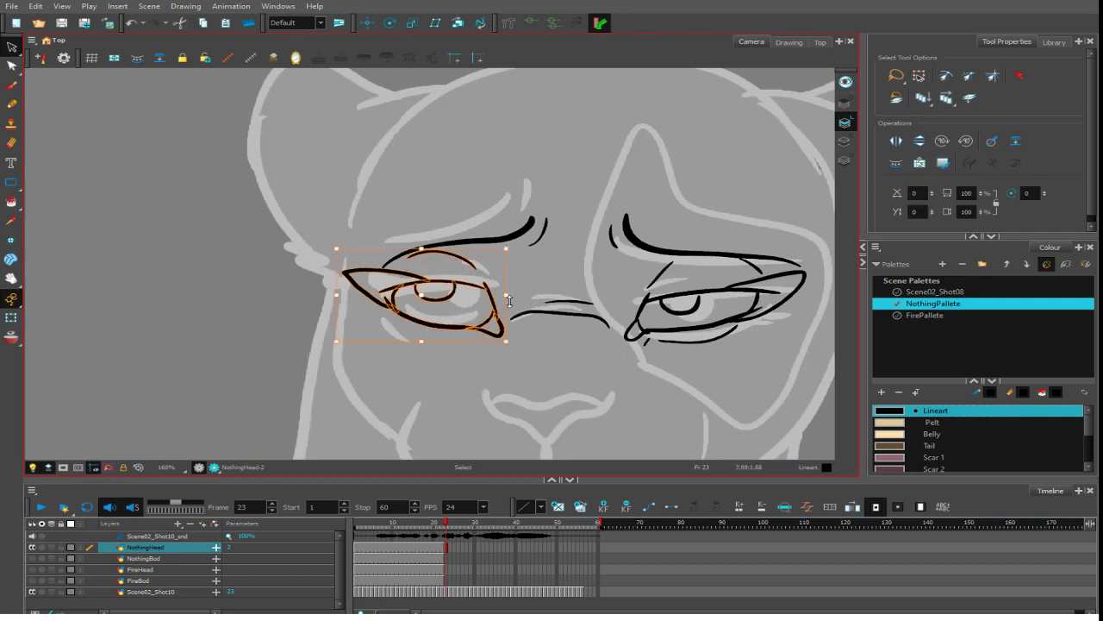
pyautogui.moveTo(506, 294); pyautogui.dragTo(510, 318)
# - Shift the unmarked eye's brow and its crease slightly outward and flatten them a little
pyautogui.moveTo(507, 244)
pyautogui.mouseDown()
pyautogui.moveTo(521, 263)
pyautogui.moveTo(524, 214)
pyautogui.moveTo(504, 232)
pyautogui.mouseUp()
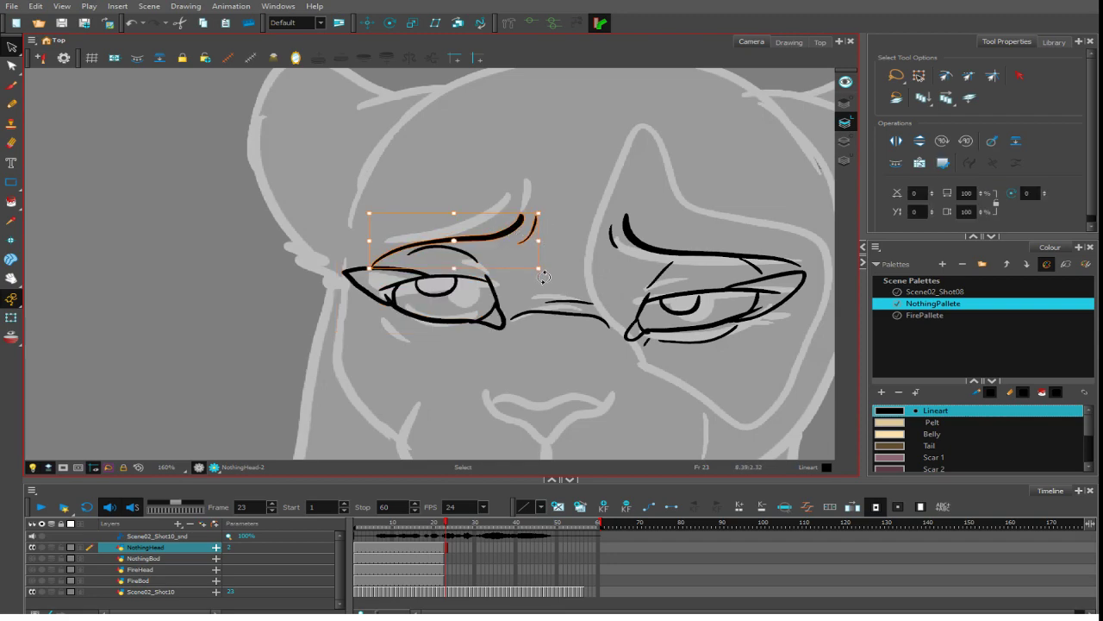
pyautogui.moveTo(543, 274); pyautogui.dragTo(546, 263)
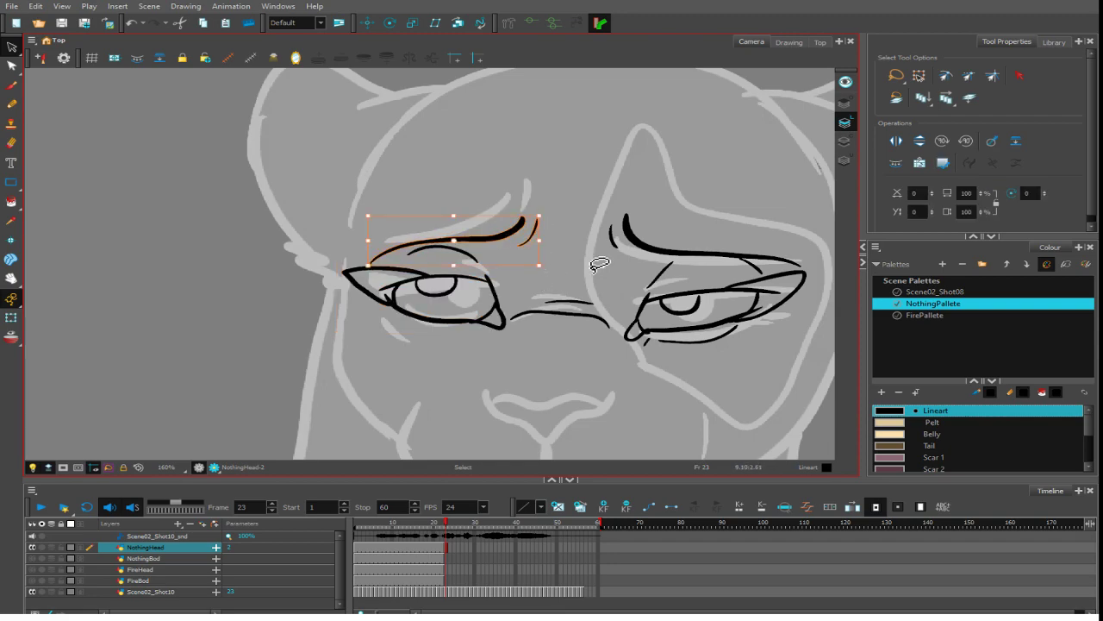
pyautogui.click(752, 220)
pyautogui.press('1')
pyautogui.press('1')
pyautogui.press('1')
pyautogui.press('1')
pyautogui.press('2')
pyautogui.press('2')
pyautogui.press('2')
pyautogui.press('2')
pyautogui.press('2')
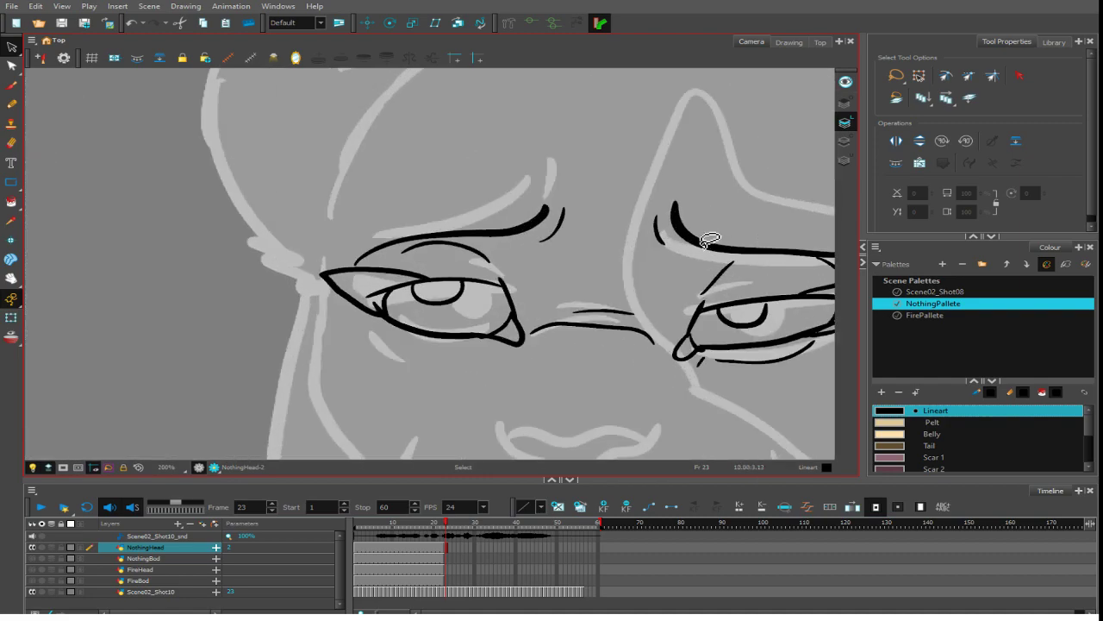
# - Delete the unmarked eye's linework, then try deleting the marked eye's linework and undo that second deletion
pyautogui.moveTo(515, 352)
pyautogui.mouseDown()
pyautogui.moveTo(529, 291)
pyautogui.moveTo(525, 321)
pyautogui.mouseUp()
pyautogui.press('Delete')
pyautogui.moveTo(690, 285)
pyautogui.mouseDown()
pyautogui.moveTo(702, 379)
pyautogui.moveTo(732, 282)
pyautogui.moveTo(732, 292)
pyautogui.mouseUp()
pyautogui.press('Delete')
pyautogui.hotkey('ctrl', 'z')
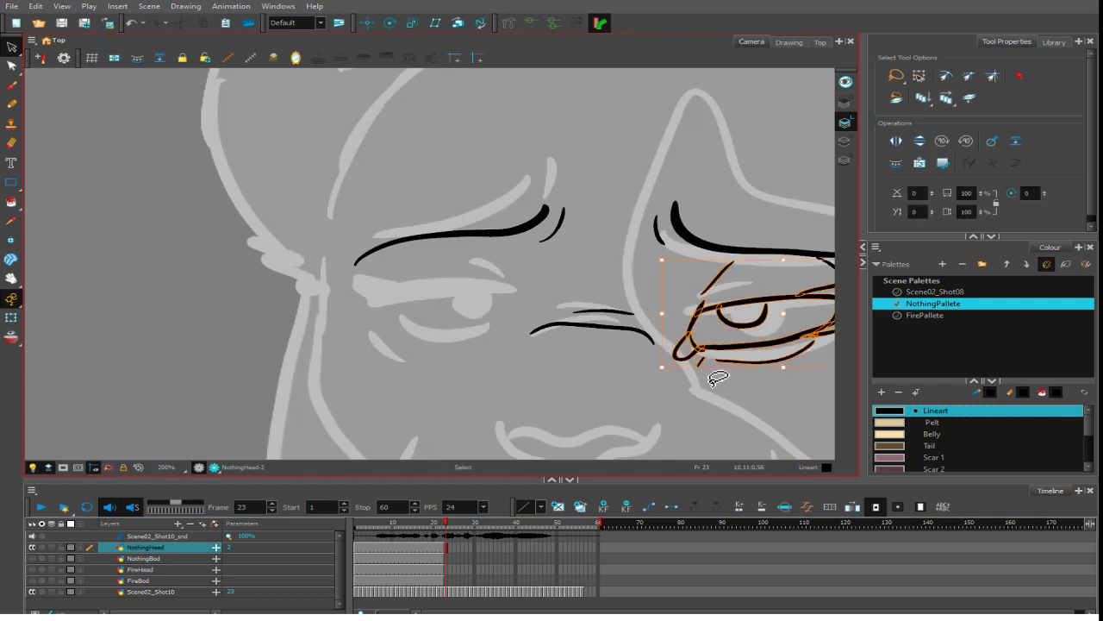
# - Fill the marked eye's inner and outer corners with the Lineart colour, undoing the misplaced fill inside the eye
pyautogui.moveTo(810, 395)
pyautogui.mouseDown()
pyautogui.moveTo(650, 395)
pyautogui.moveTo(753, 330)
pyautogui.moveTo(677, 280)
pyautogui.mouseUp()
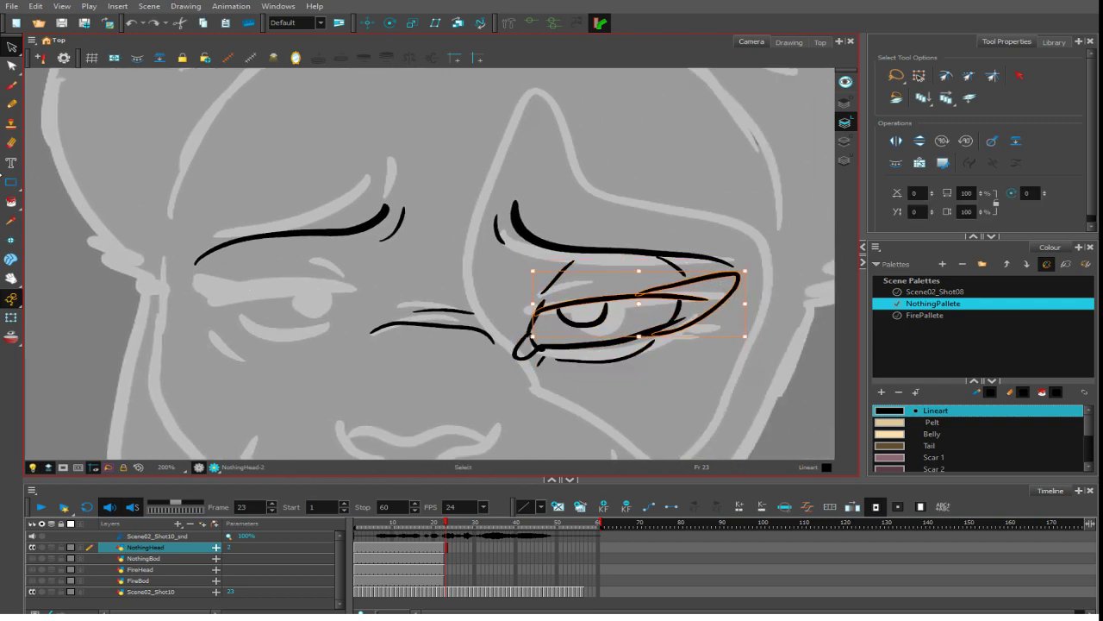
pyautogui.click(11, 182)
pyautogui.click(11, 202)
pyautogui.click(532, 352)
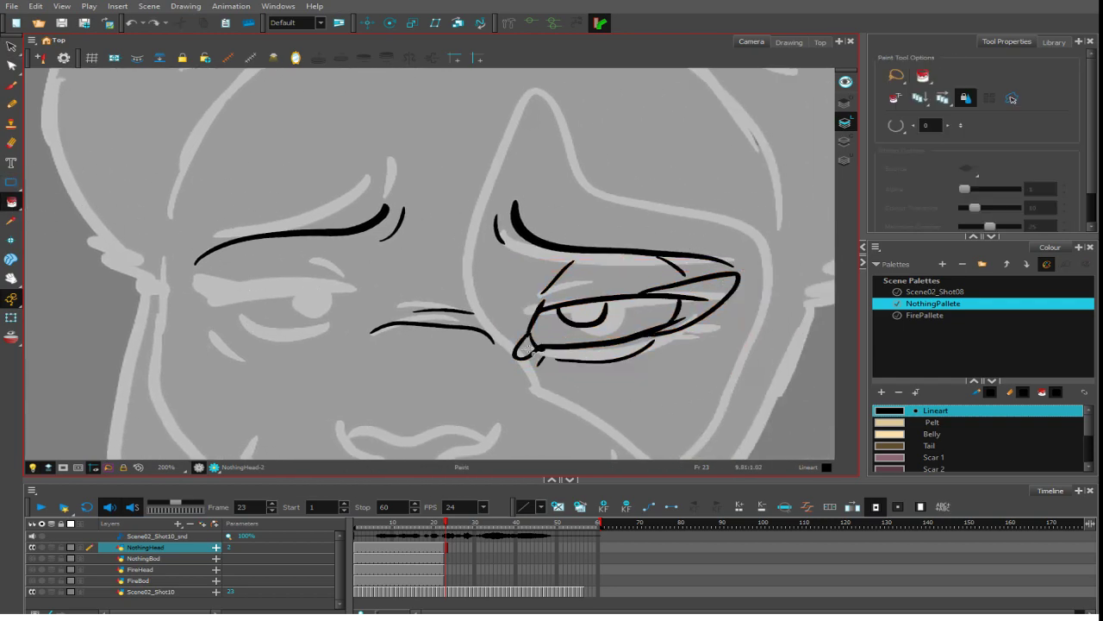
pyautogui.click(705, 293)
pyautogui.click(597, 315)
pyautogui.hotkey('ctrl', 'z')
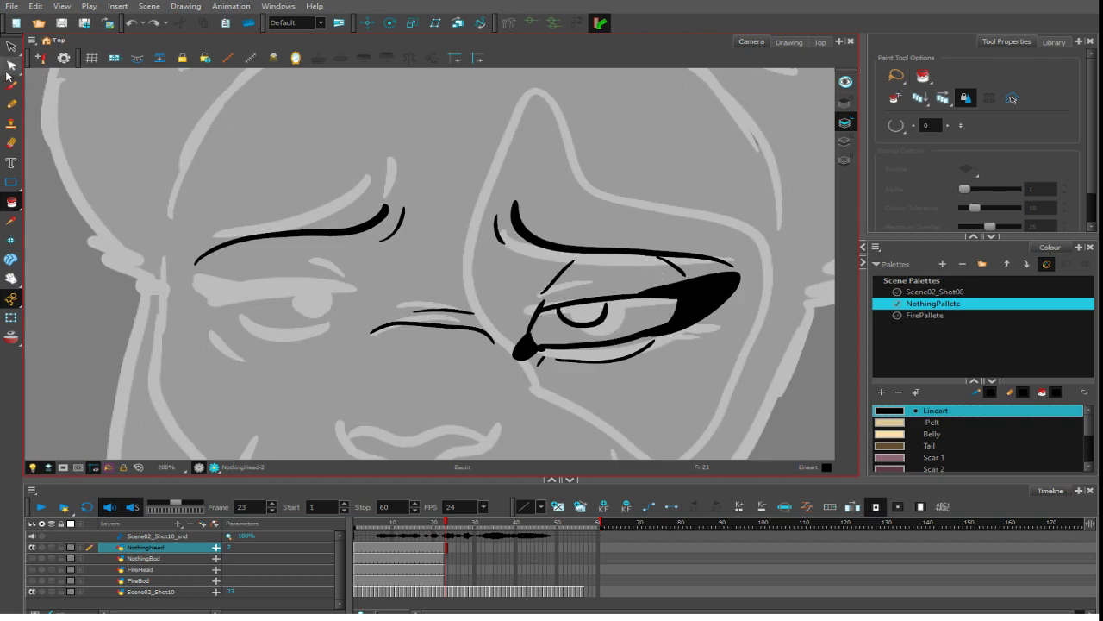
# - Thicken the marked eye's upper eyelid line with the brush and fill the iris with the Lineart colour
pyautogui.hotkey('alt', 'b')
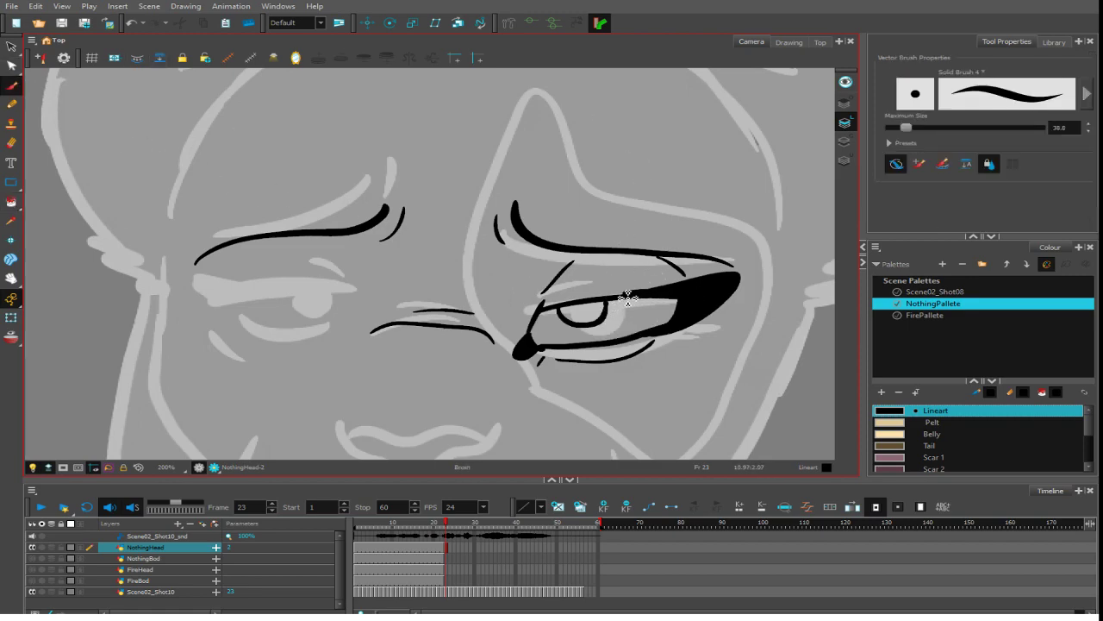
pyautogui.moveTo(543, 310); pyautogui.dragTo(536, 321)
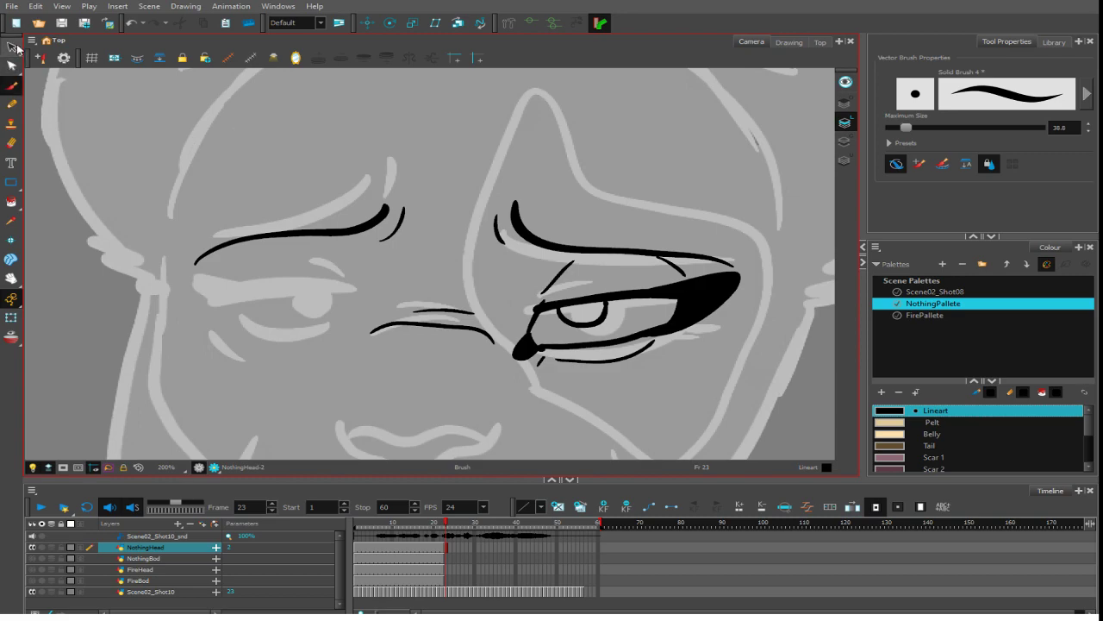
pyautogui.hotkey('alt', 'i')
pyautogui.click(603, 314)
pyautogui.press('2')
pyautogui.press('2')
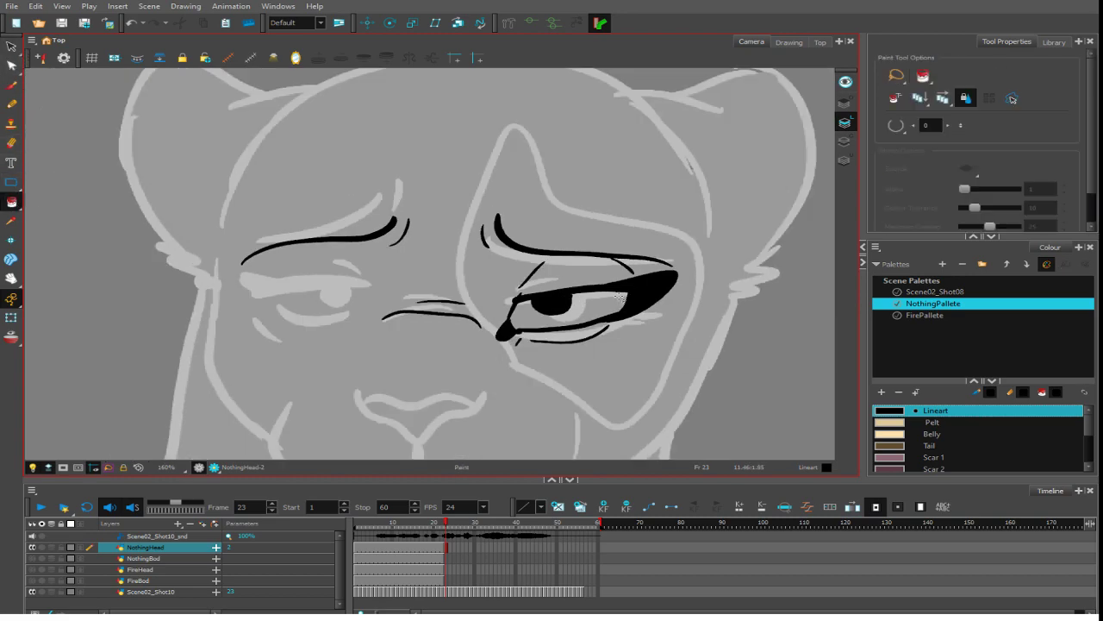
# - Duplicate the marked eye's linework without the nose wrinkles and mirror the copy horizontally
pyautogui.moveTo(514, 306)
pyautogui.mouseDown()
pyautogui.moveTo(592, 279)
pyautogui.moveTo(471, 289)
pyautogui.moveTo(579, 314)
pyautogui.mouseUp()
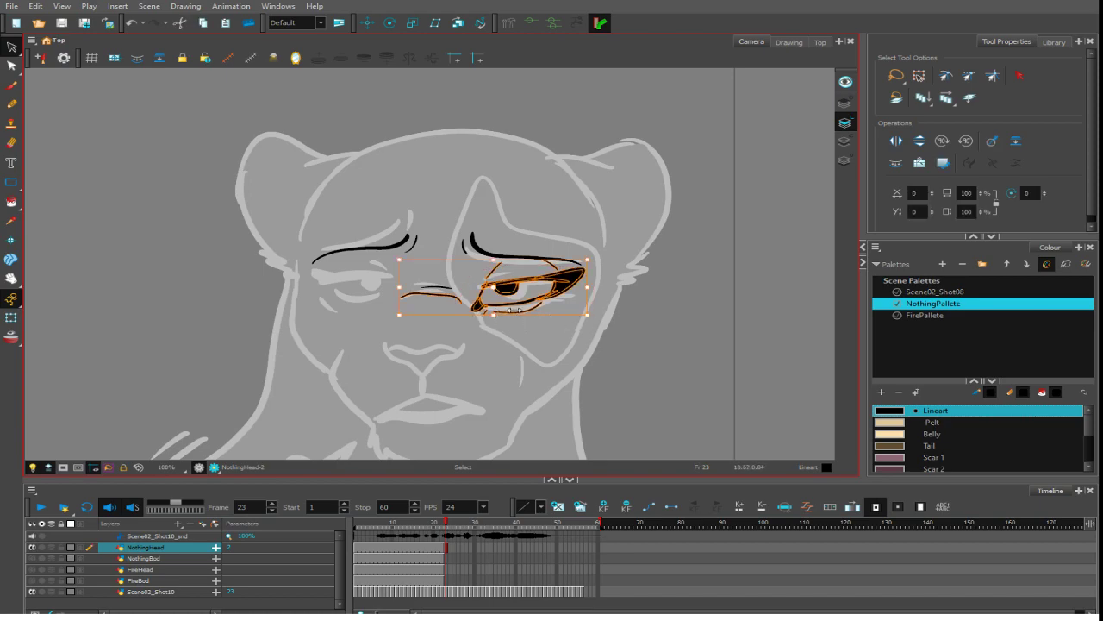
pyautogui.keyDown('ctrl'); pyautogui.click(462, 295); pyautogui.keyUp('ctrl')
pyautogui.hotkey('ctrl', 'v')
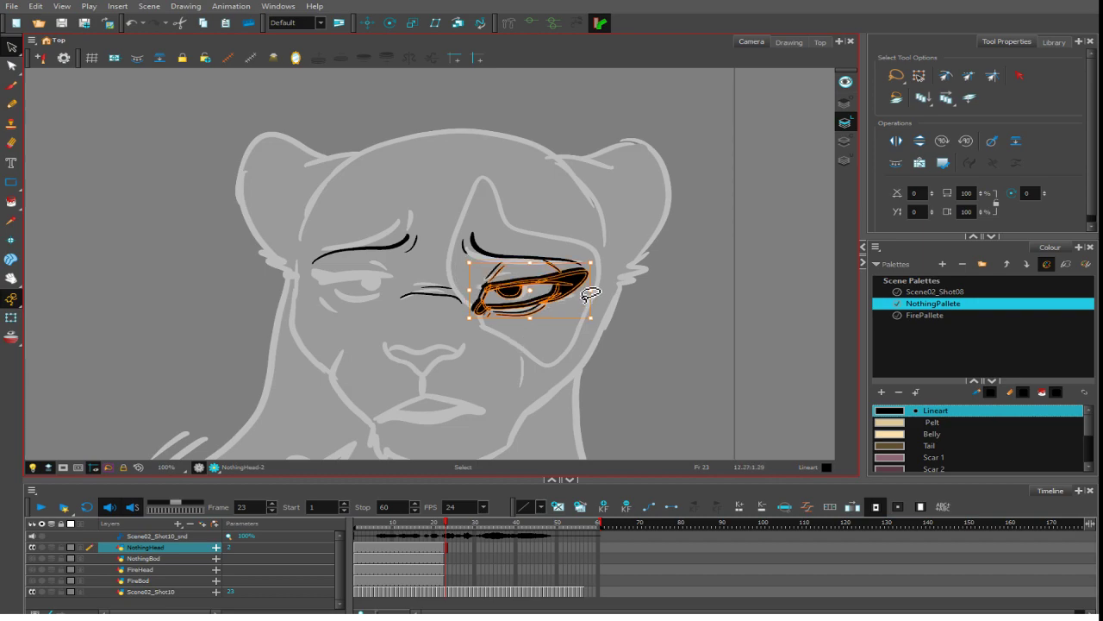
pyautogui.moveTo(592, 291); pyautogui.dragTo(377, 293)
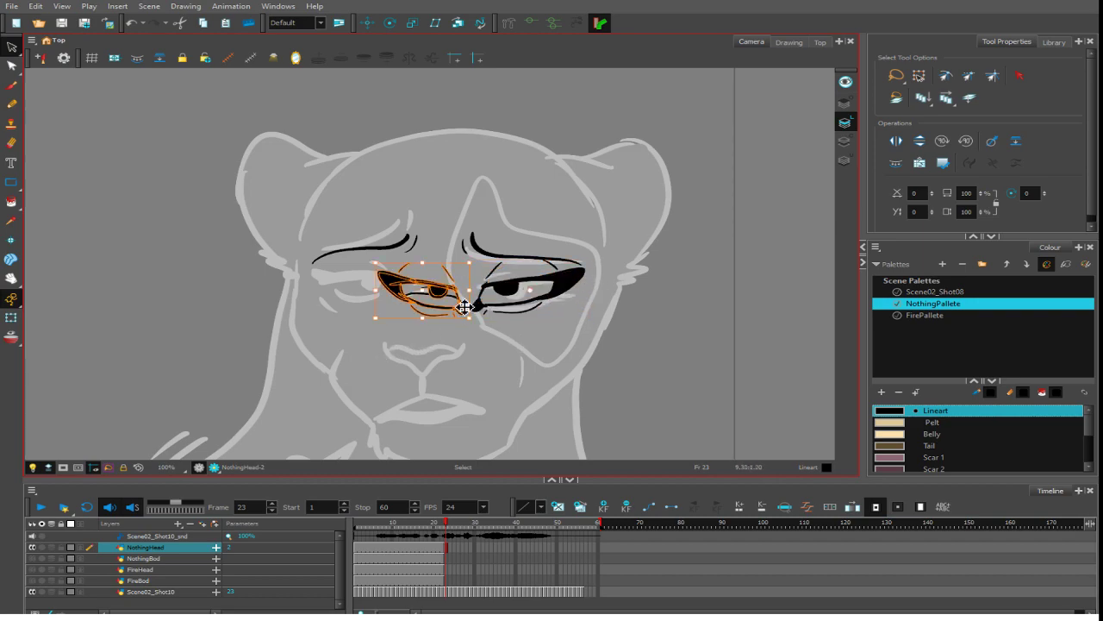
# - Position the mirrored eye over the sketched unmarked eye beneath its brow and adjust its shape slightly to fit
pyautogui.moveTo(444, 294); pyautogui.dragTo(363, 288)
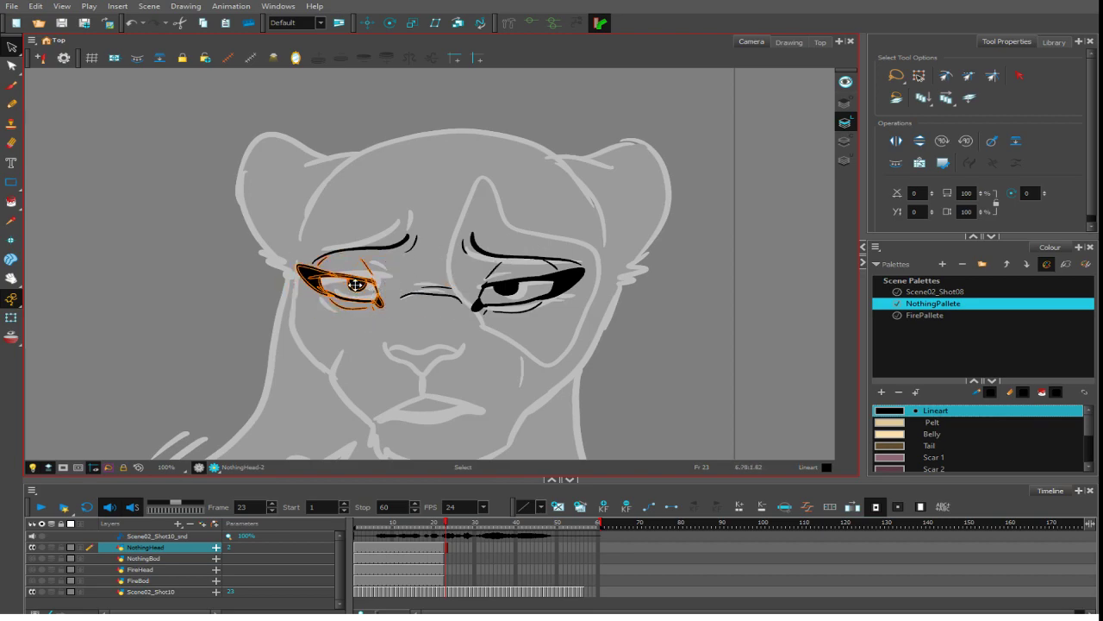
pyautogui.moveTo(355, 284); pyautogui.dragTo(300, 286)
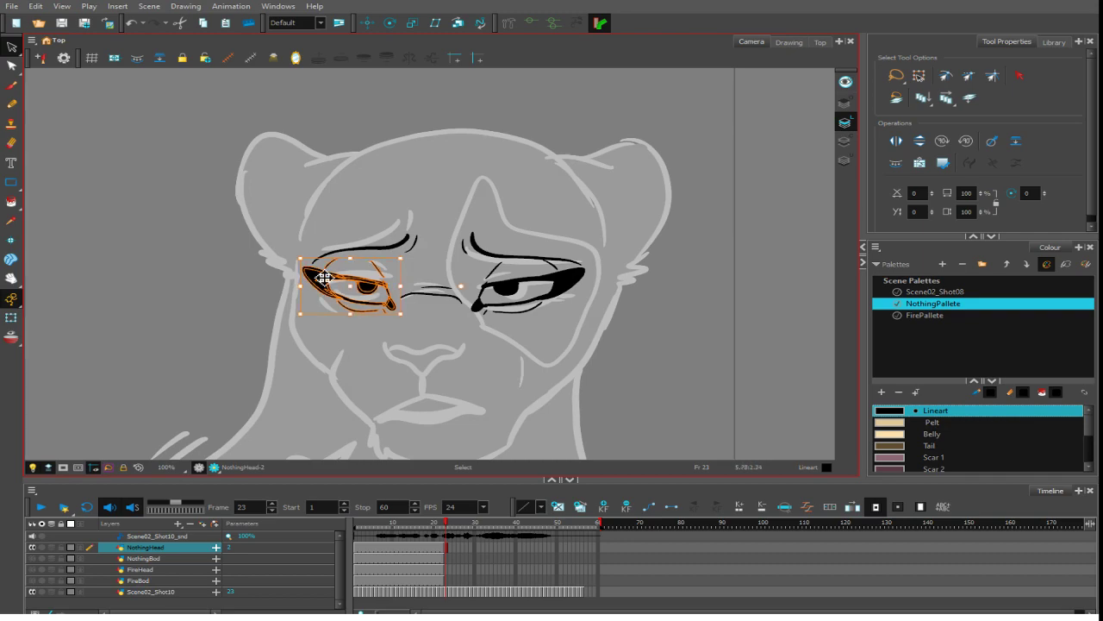
pyautogui.moveTo(394, 306); pyautogui.dragTo(394, 305)
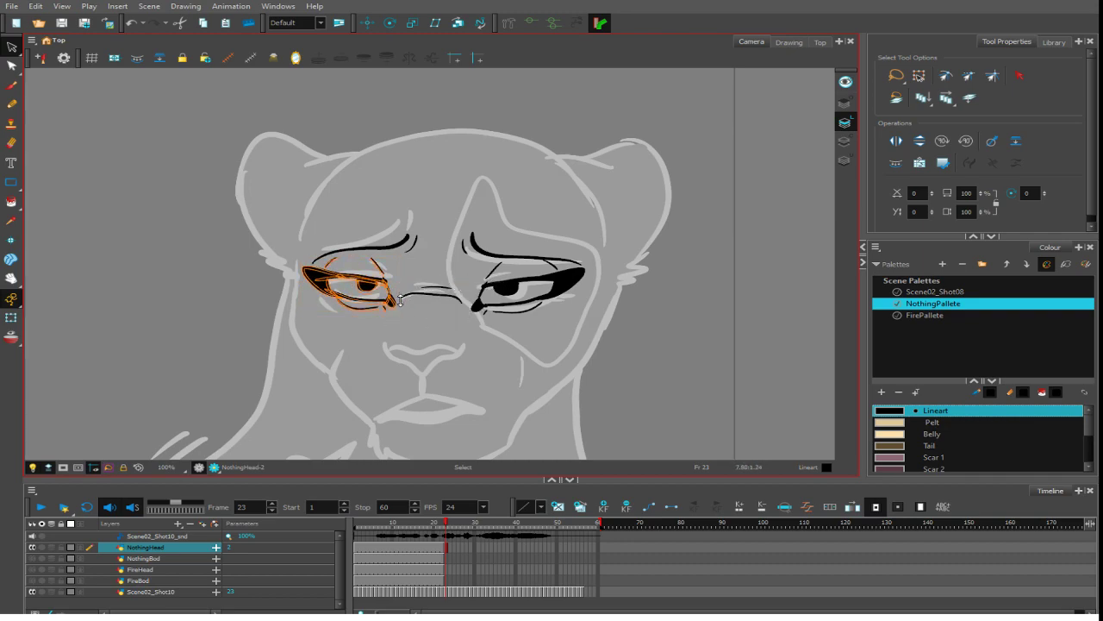
pyautogui.click(386, 338)
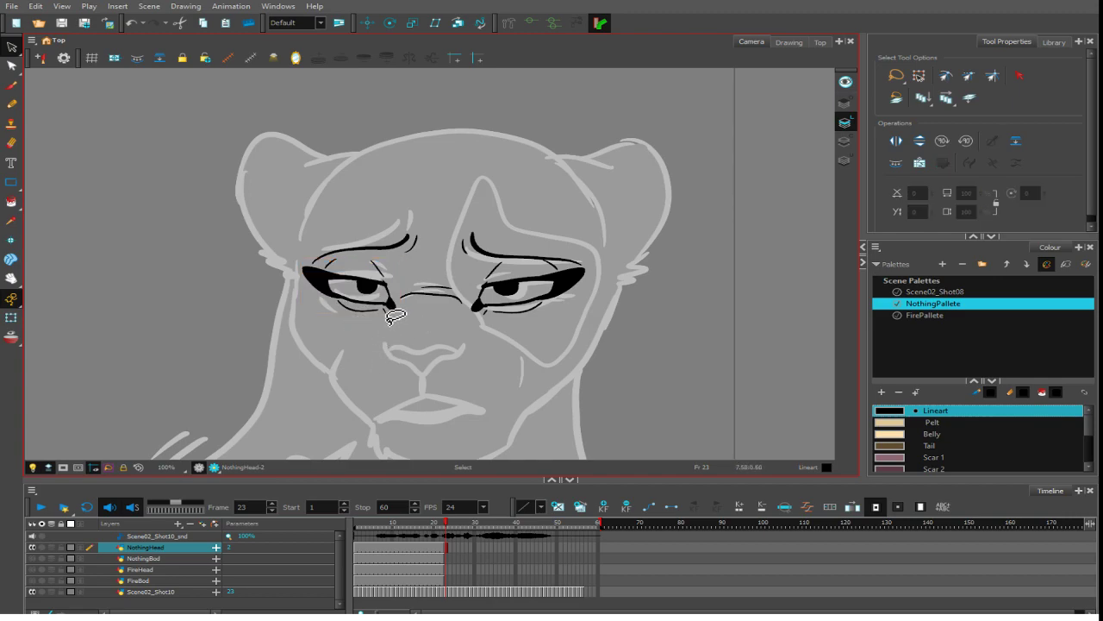
# - Delete the wrinkle lines beneath the mirrored eye on the unmarked side of the face
pyautogui.moveTo(388, 319); pyautogui.dragTo(347, 341)
pyautogui.press('Delete')
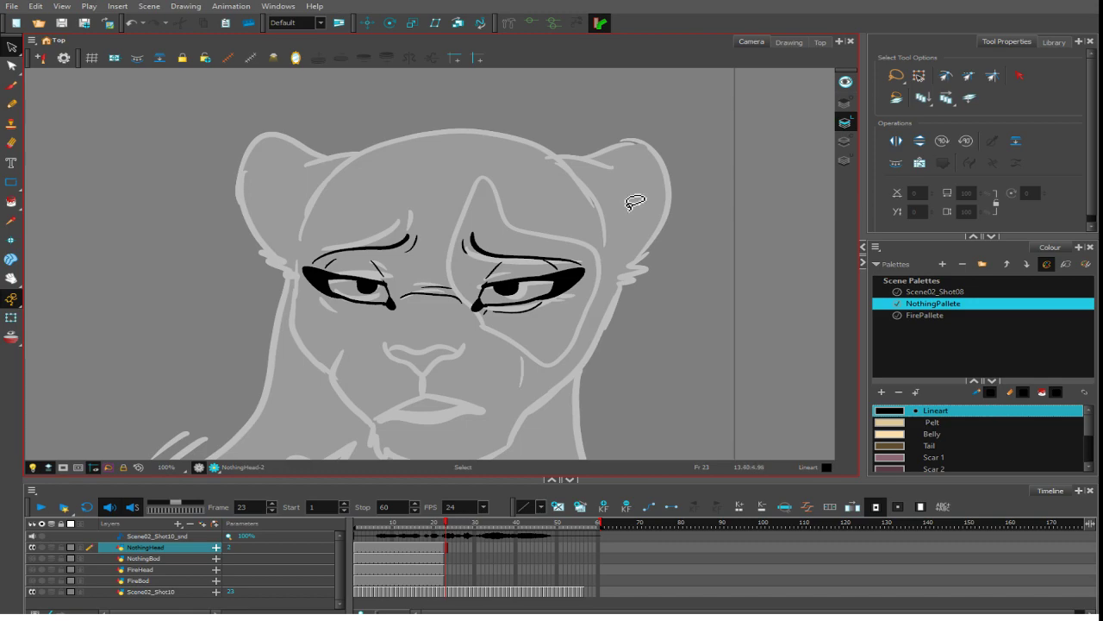
# - Try moving the unmarked eye's iris toward the eye's outer corner, and undo the move
pyautogui.scroll(3, 345, 337)
pyautogui.click(401, 320)
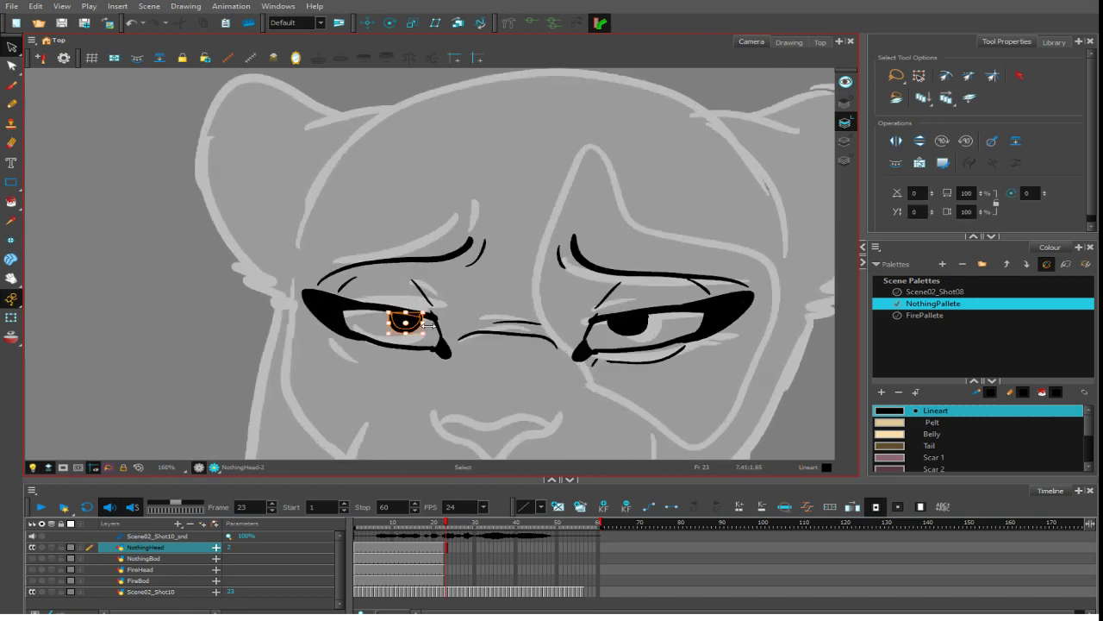
pyautogui.moveTo(423, 332); pyautogui.dragTo(384, 327)
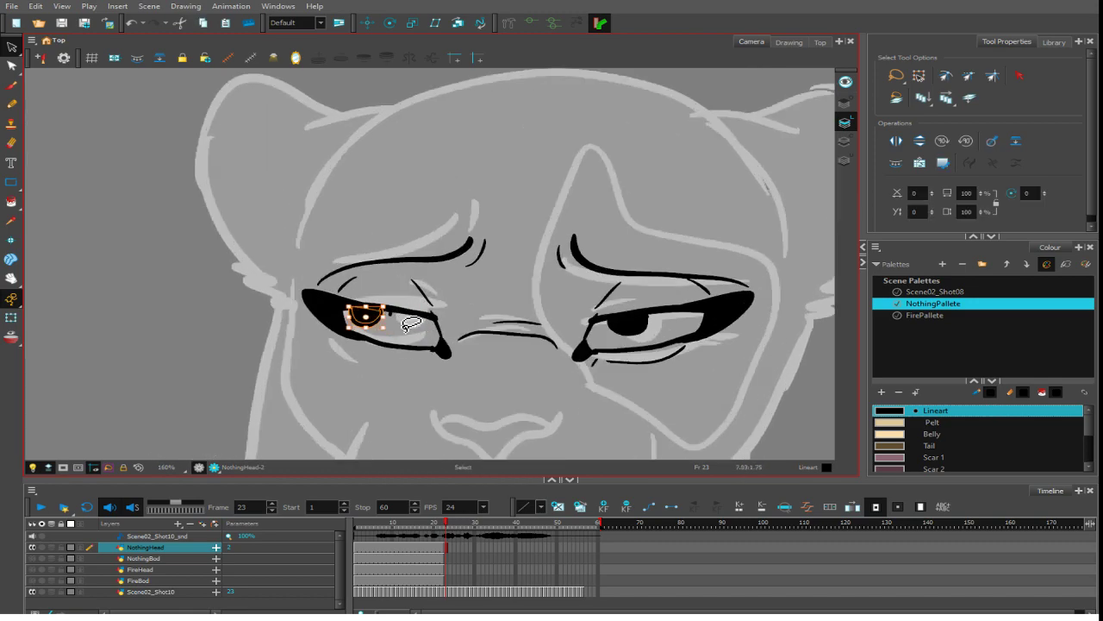
pyautogui.click(418, 363)
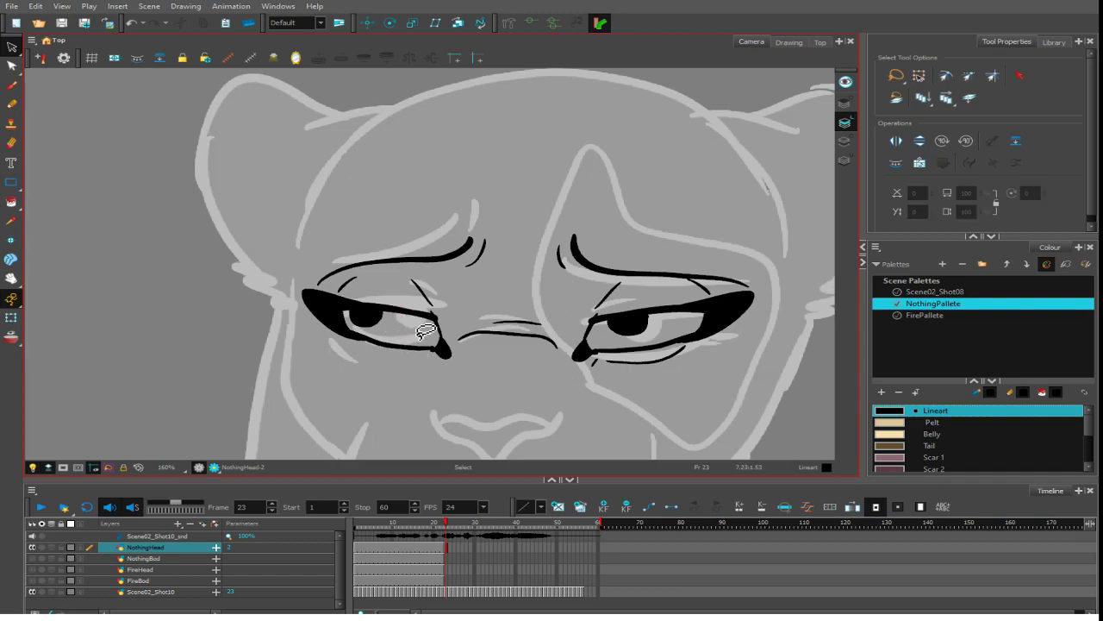
pyautogui.click(12, 85)
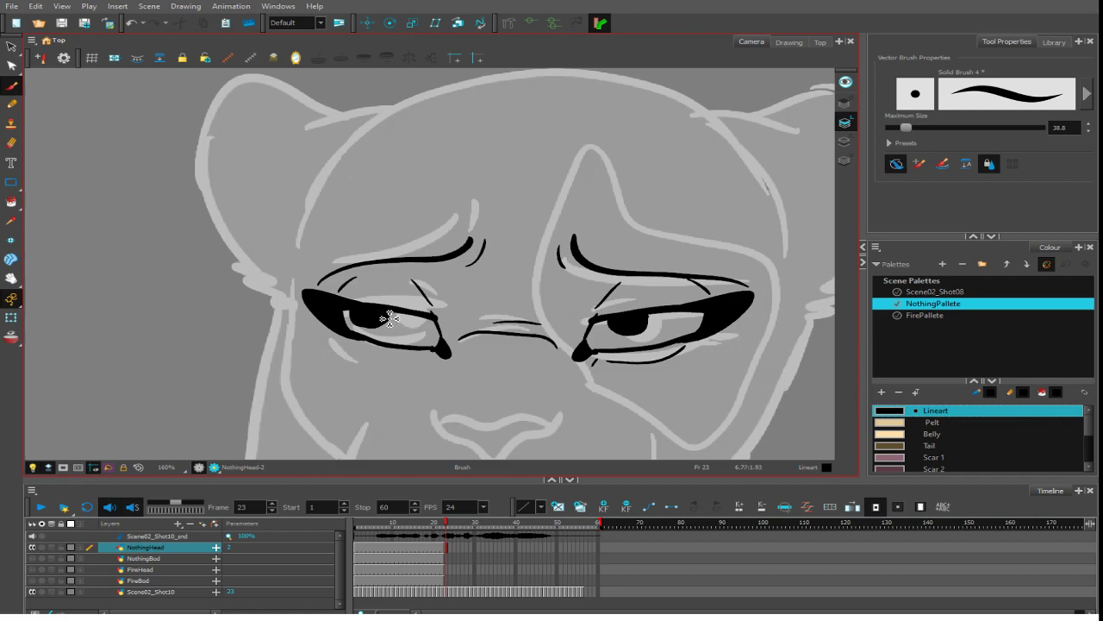
pyautogui.scroll(-4, 385, 276)
pyautogui.scroll(1, 385, 276)
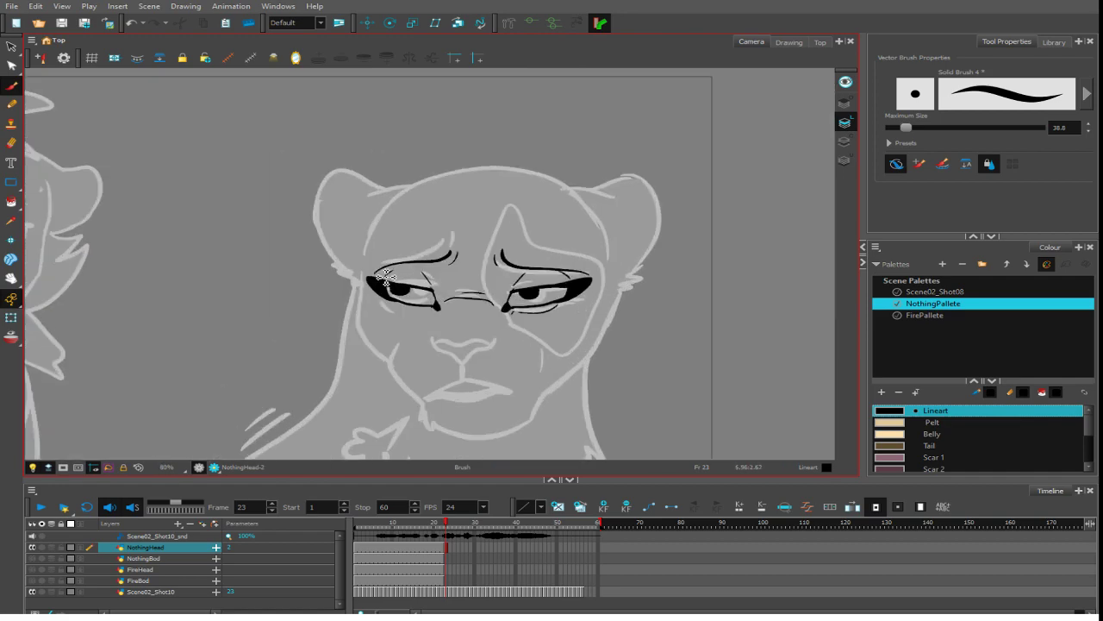
pyautogui.scroll(-1, 386, 275)
pyautogui.scroll(2, 385, 276)
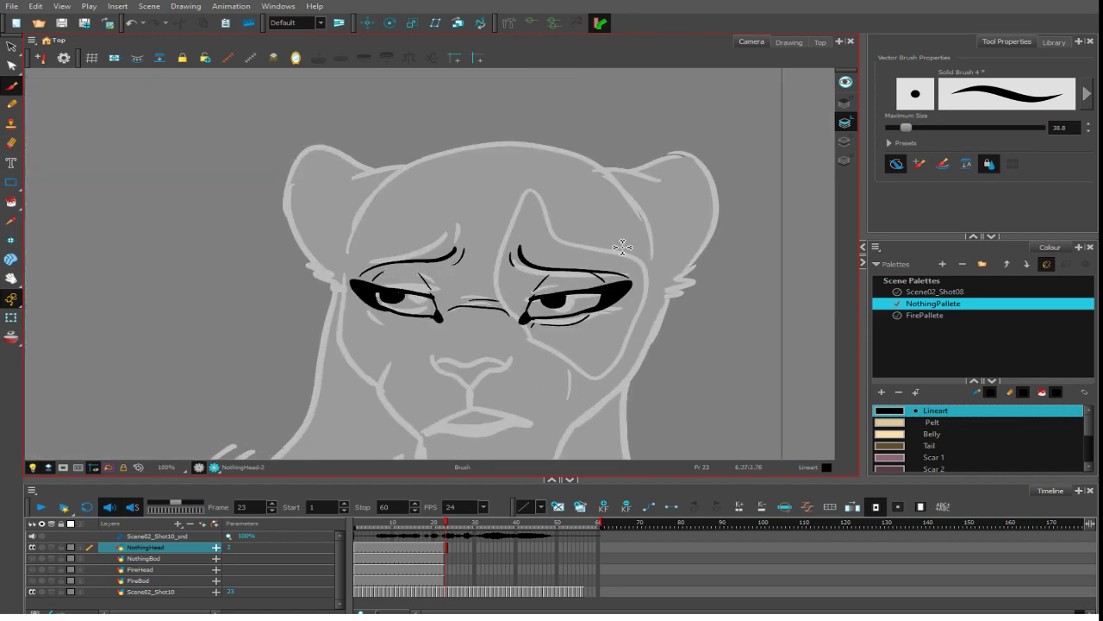
pyautogui.hotkey('ctrl', 'z')
pyautogui.hotkey('ctrl', 'z')
pyautogui.hotkey('ctrl', 'z')
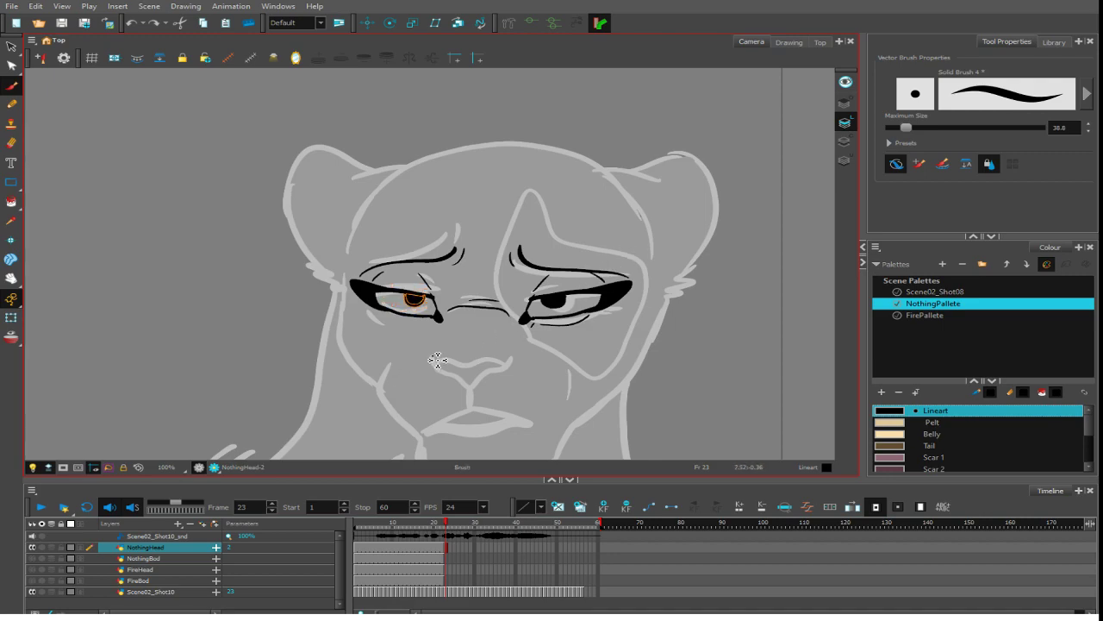
# - Ink the two sides of the nose bridge with the brush, running down from the inner eye corners
pyautogui.scroll(-2, 702, 298)
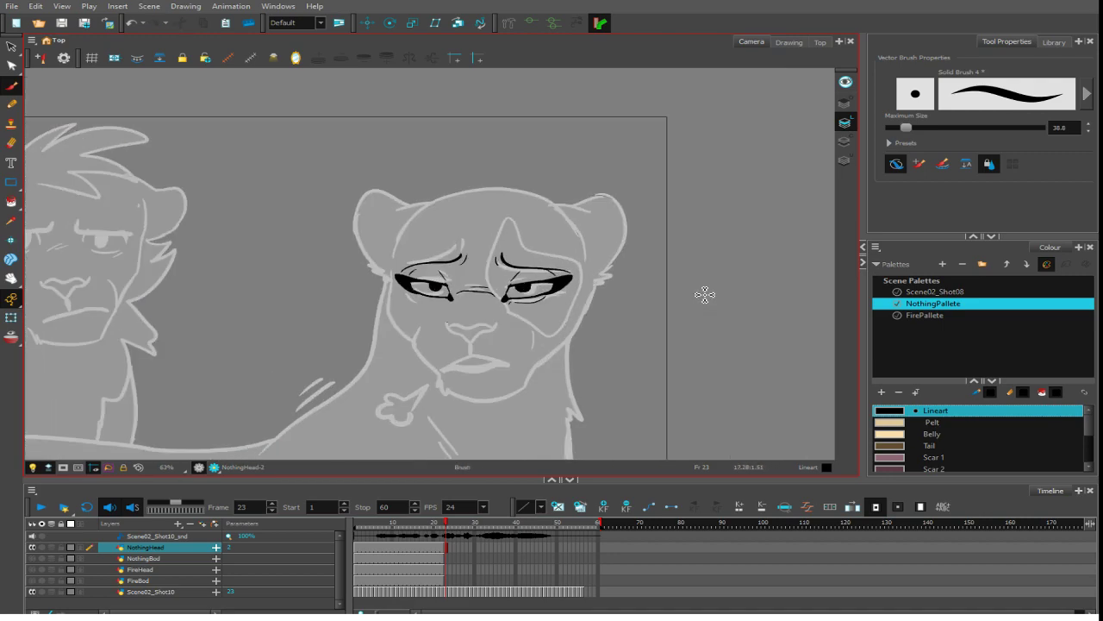
pyautogui.scroll(2, 704, 295)
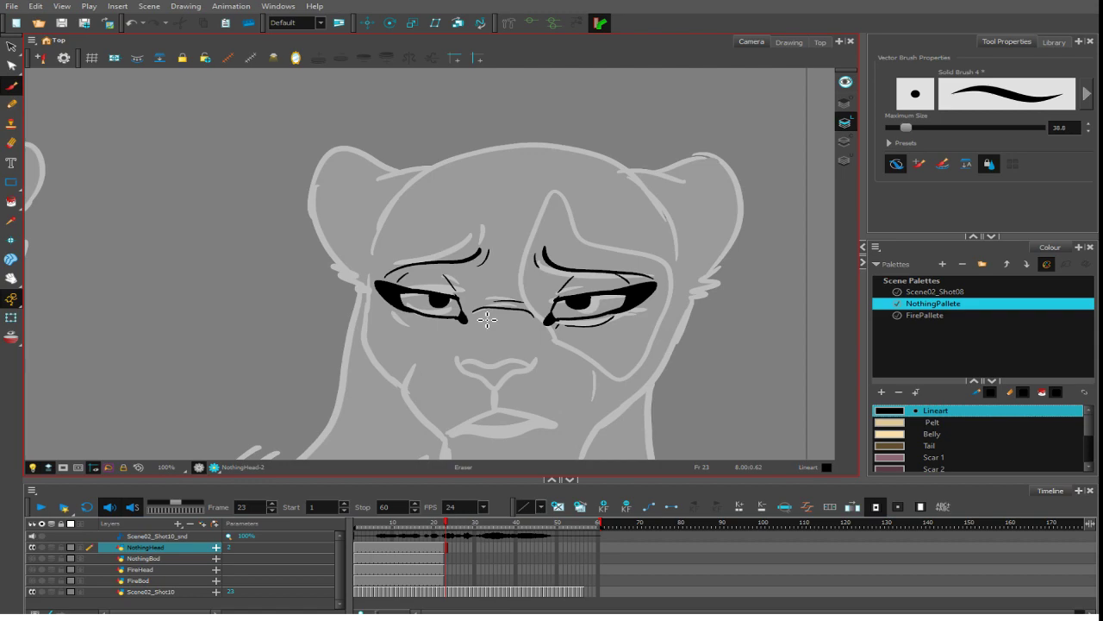
pyautogui.scroll(1, 487, 320)
pyautogui.moveTo(470, 281); pyautogui.dragTo(448, 329)
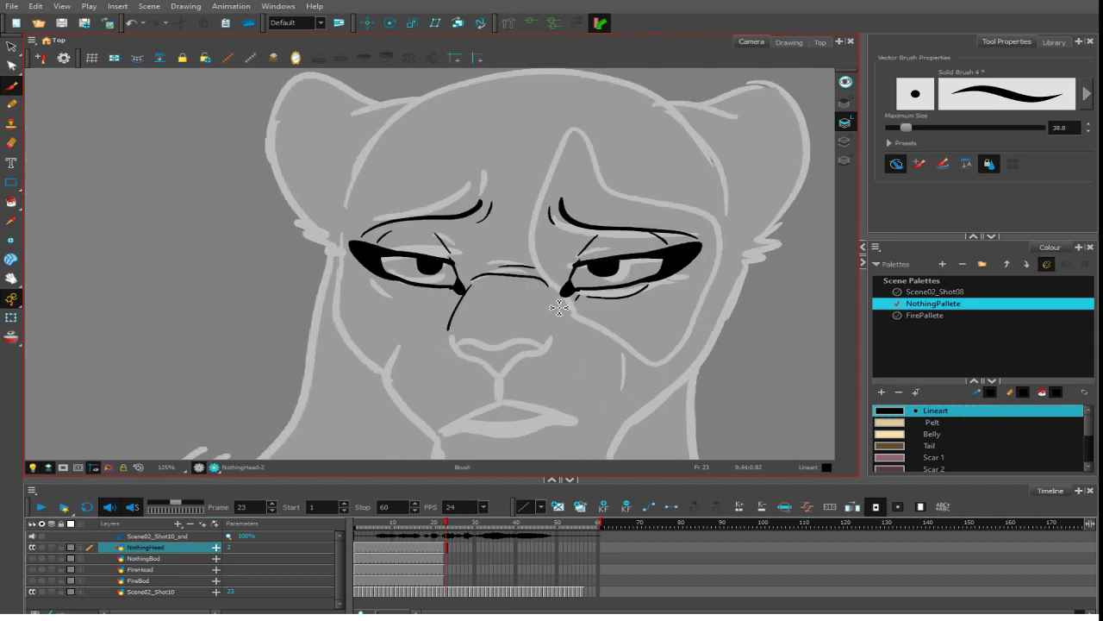
pyautogui.moveTo(554, 303); pyautogui.dragTo(560, 326)
# - Ink the outline of the nose over the sketch, undoing the strokes that miss
pyautogui.moveTo(456, 340)
pyautogui.mouseDown()
pyautogui.moveTo(550, 340)
pyautogui.moveTo(543, 352)
pyautogui.moveTo(489, 343)
pyautogui.moveTo(543, 339)
pyautogui.moveTo(547, 349)
pyautogui.moveTo(456, 343)
pyautogui.moveTo(502, 370)
pyautogui.mouseUp()
pyautogui.hotkey('ctrl', 'z')
pyautogui.hotkey('ctrl', 'z')
pyautogui.hotkey('ctrl', 'z')
pyautogui.moveTo(469, 335)
pyautogui.mouseDown()
pyautogui.moveTo(462, 348)
pyautogui.moveTo(516, 369)
pyautogui.moveTo(530, 357)
pyautogui.mouseUp()
pyautogui.hotkey('ctrl', 'z')
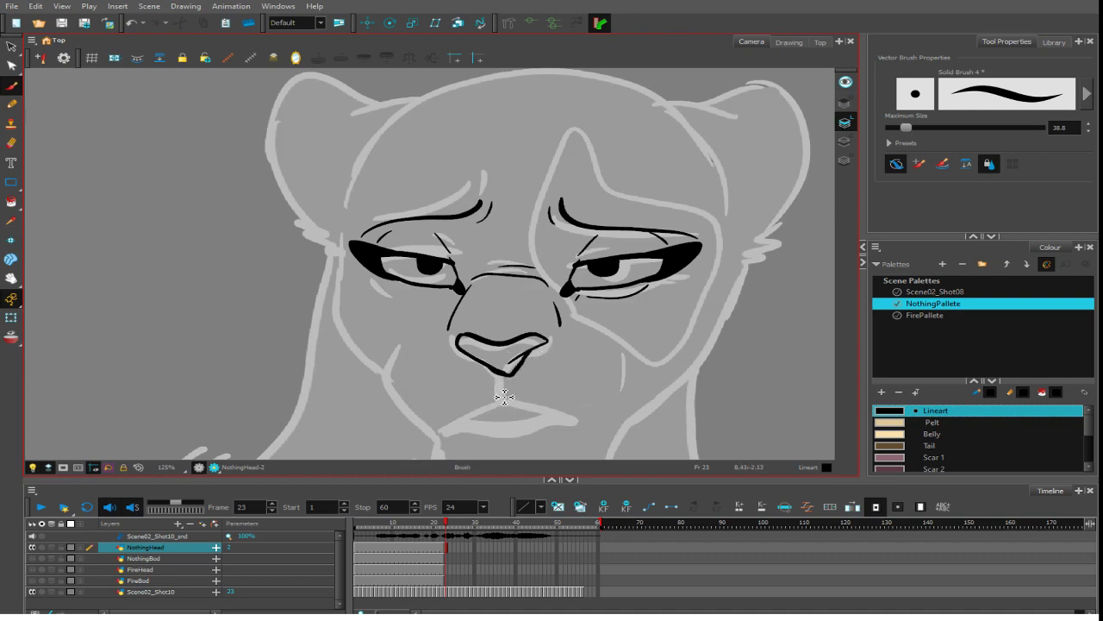
# - Ink the philtrum beneath the nose and the mouth line sloping outward to both sides
pyautogui.moveTo(504, 376); pyautogui.dragTo(509, 392)
pyautogui.hotkey('ctrl', 'z')
pyautogui.hotkey('ctrl', 'z')
pyautogui.moveTo(513, 375)
pyautogui.mouseDown()
pyautogui.moveTo(515, 390)
pyautogui.moveTo(462, 414)
pyautogui.mouseUp()
pyautogui.moveTo(512, 388); pyautogui.dragTo(589, 418)
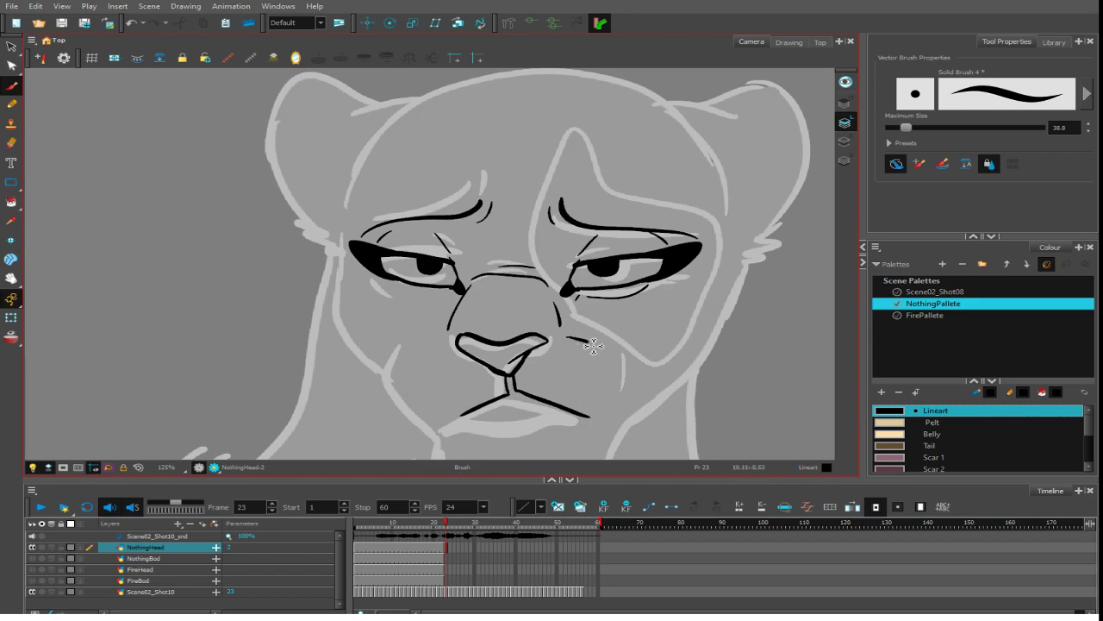
# - Ink the rounded muzzle curves on both sides of the mouth, redrawing the one on the unmarked side
pyautogui.moveTo(593, 345); pyautogui.dragTo(613, 401)
pyautogui.moveTo(429, 346)
pyautogui.mouseDown()
pyautogui.moveTo(413, 418)
pyautogui.moveTo(428, 421)
pyautogui.mouseUp()
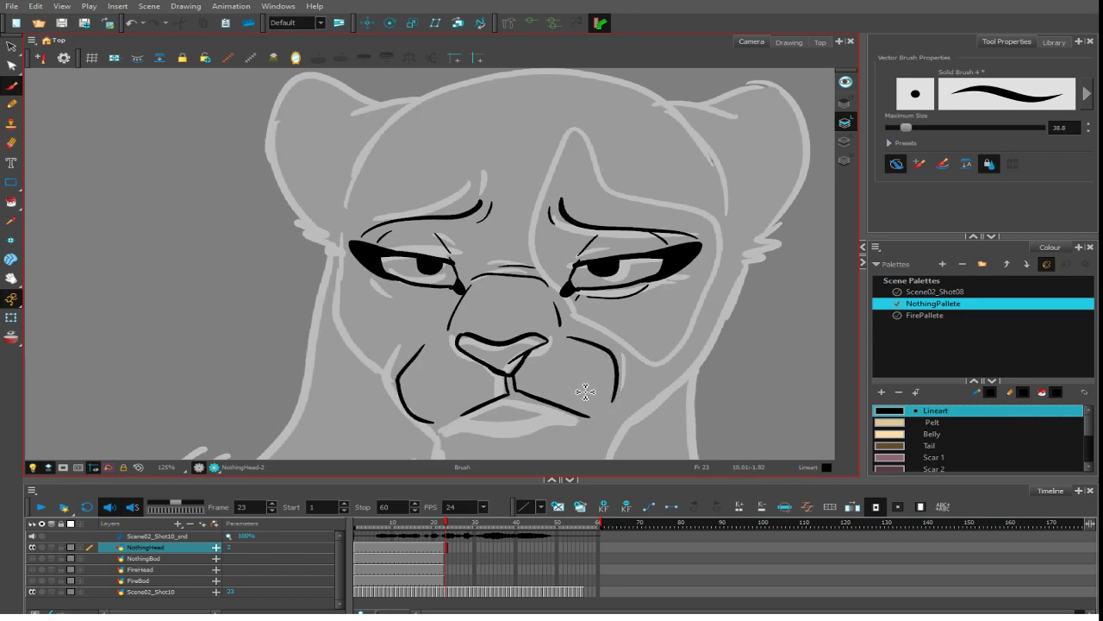
pyautogui.hotkey('ctrl', 'z')
pyautogui.moveTo(428, 343)
pyautogui.mouseDown()
pyautogui.moveTo(413, 379)
pyautogui.moveTo(447, 416)
pyautogui.mouseUp()
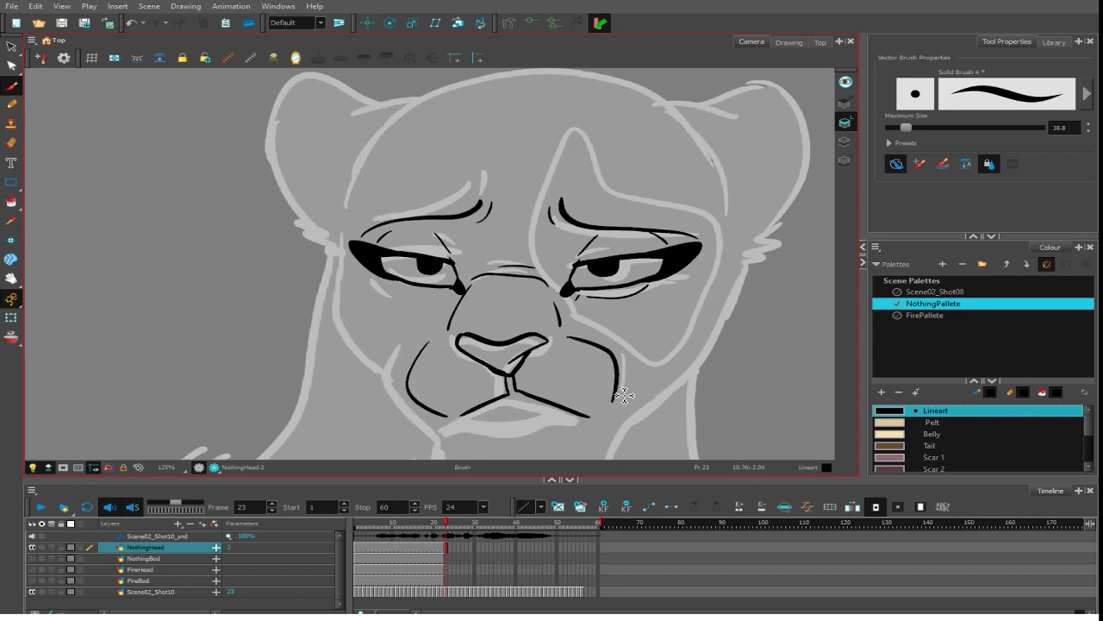
pyautogui.moveTo(624, 395); pyautogui.dragTo(648, 329)
pyautogui.moveTo(515, 352); pyautogui.dragTo(557, 339)
pyautogui.hotkey('ctrl', 'z')
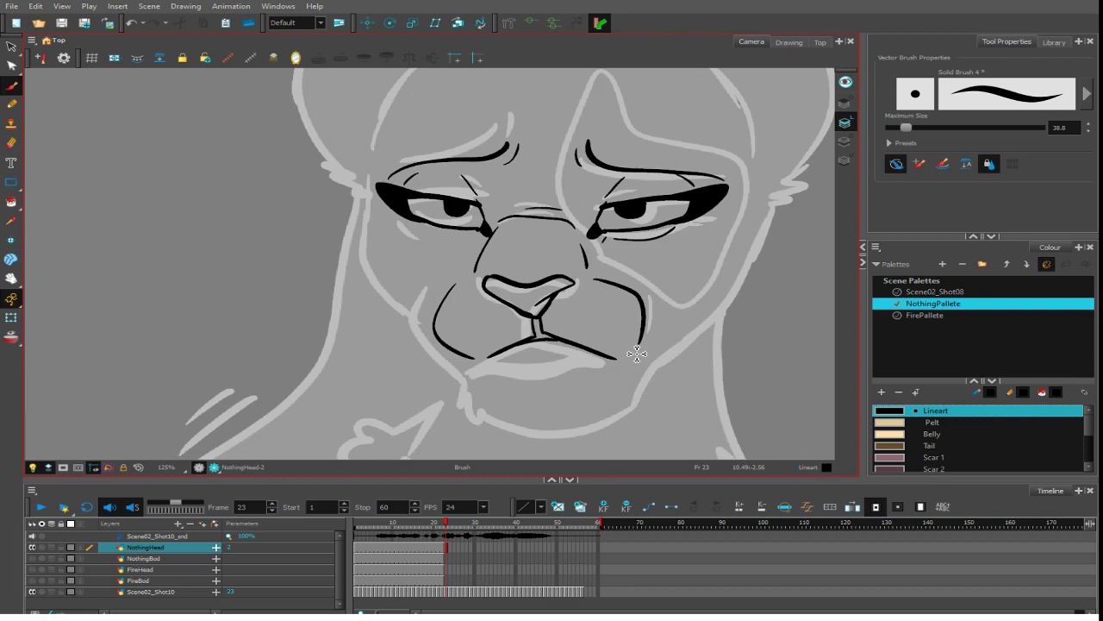
# - Ink the face outline along both cheeks and around the chin
pyautogui.moveTo(371, 183)
pyautogui.mouseDown()
pyautogui.moveTo(376, 274)
pyautogui.moveTo(460, 369)
pyautogui.mouseUp()
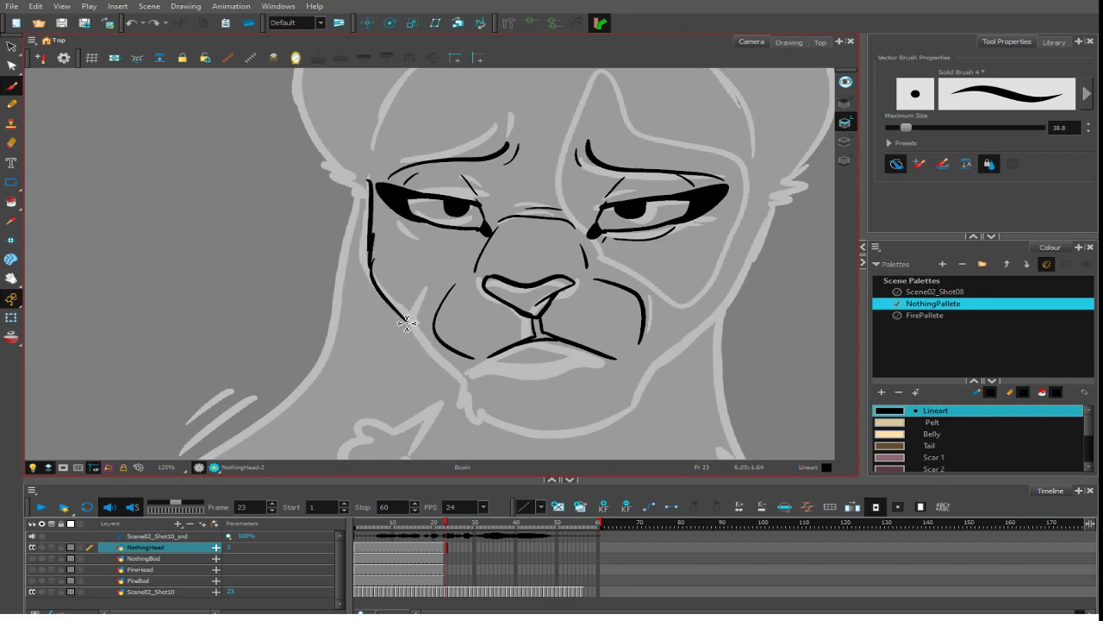
pyautogui.moveTo(408, 316)
pyautogui.mouseDown()
pyautogui.moveTo(476, 400)
pyautogui.moveTo(471, 387)
pyautogui.moveTo(477, 409)
pyautogui.moveTo(569, 432)
pyautogui.moveTo(603, 404)
pyautogui.moveTo(484, 402)
pyautogui.moveTo(538, 416)
pyautogui.mouseUp()
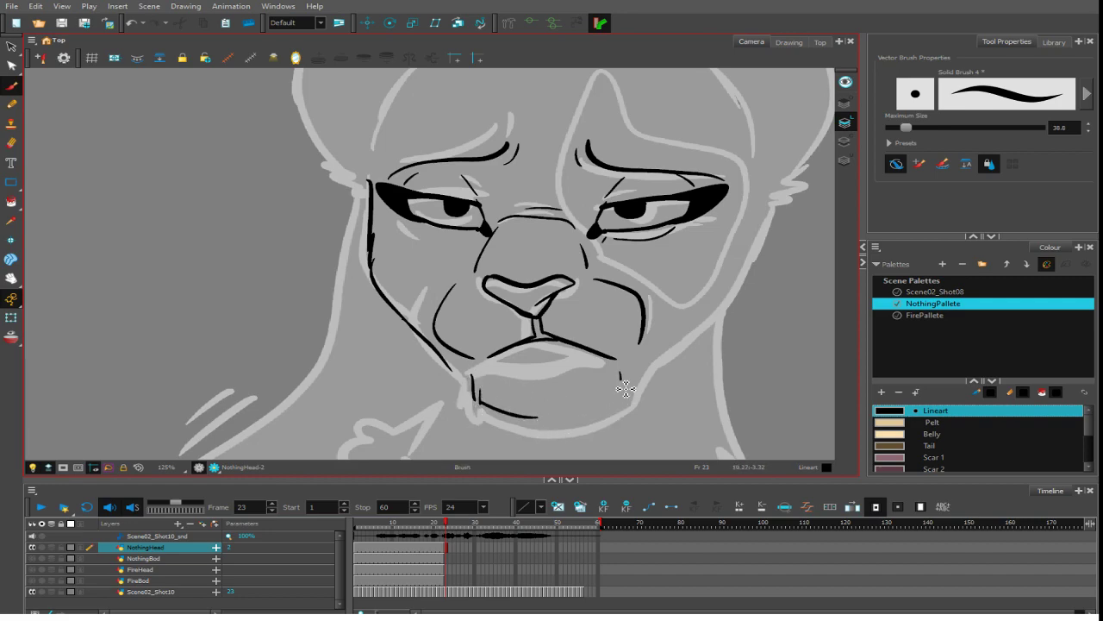
pyautogui.moveTo(620, 374)
pyautogui.mouseDown()
pyautogui.moveTo(615, 415)
pyautogui.moveTo(556, 428)
pyautogui.mouseUp()
pyautogui.press('space')
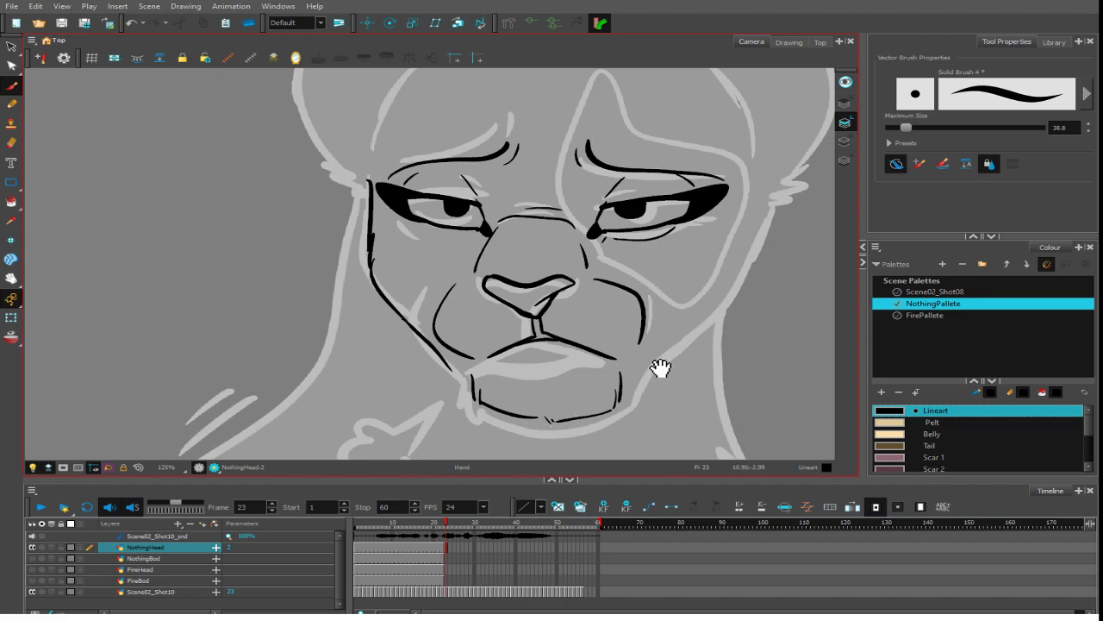
pyautogui.moveTo(660, 368); pyautogui.dragTo(617, 411)
pyautogui.moveTo(700, 233)
pyautogui.mouseDown()
pyautogui.moveTo(680, 355)
pyautogui.moveTo(595, 428)
pyautogui.mouseUp()
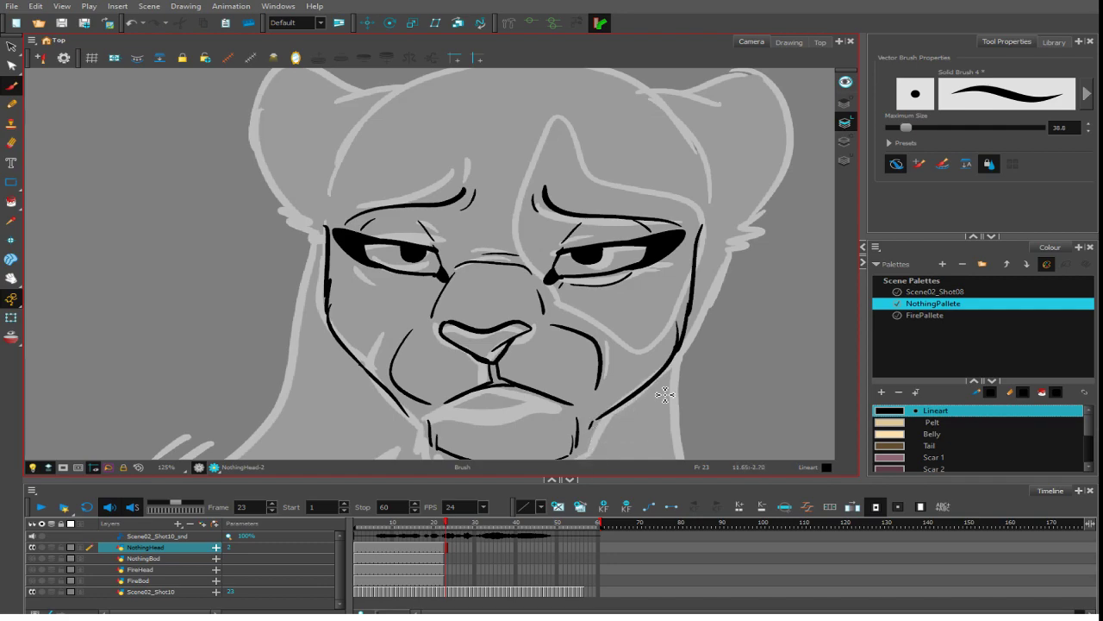
# - Ink a thin vertical line on the forehead and outline the large marking around the marked eye
pyautogui.moveTo(665, 395); pyautogui.dragTo(629, 438)
pyautogui.moveTo(687, 348); pyautogui.dragTo(729, 318)
pyautogui.moveTo(563, 162); pyautogui.dragTo(565, 192)
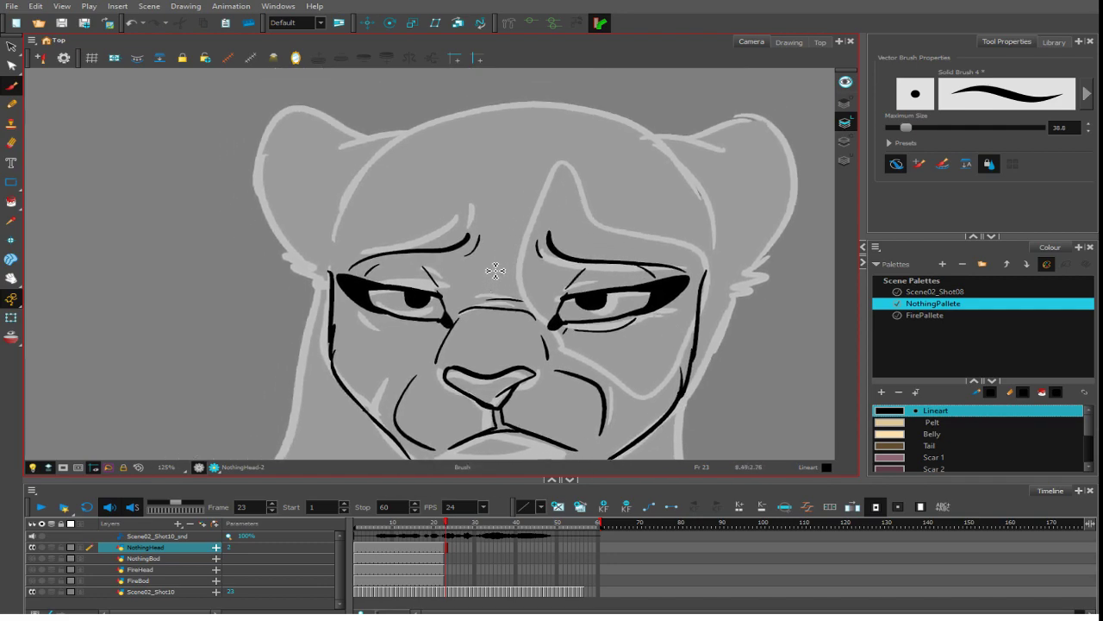
pyautogui.moveTo(494, 251); pyautogui.dragTo(514, 157)
pyautogui.hotkey('ctrl', 'z')
pyautogui.moveTo(504, 261)
pyautogui.mouseDown()
pyautogui.moveTo(532, 118)
pyautogui.moveTo(502, 252)
pyautogui.mouseUp()
pyautogui.hotkey('ctrl', 'z')
pyautogui.hotkey('alt', 'b')
pyautogui.moveTo(536, 312)
pyautogui.mouseDown()
pyautogui.moveTo(543, 214)
pyautogui.moveTo(580, 157)
pyautogui.moveTo(603, 178)
pyautogui.moveTo(611, 210)
pyautogui.moveTo(685, 251)
pyautogui.moveTo(699, 310)
pyautogui.moveTo(631, 416)
pyautogui.moveTo(583, 362)
pyautogui.mouseUp()
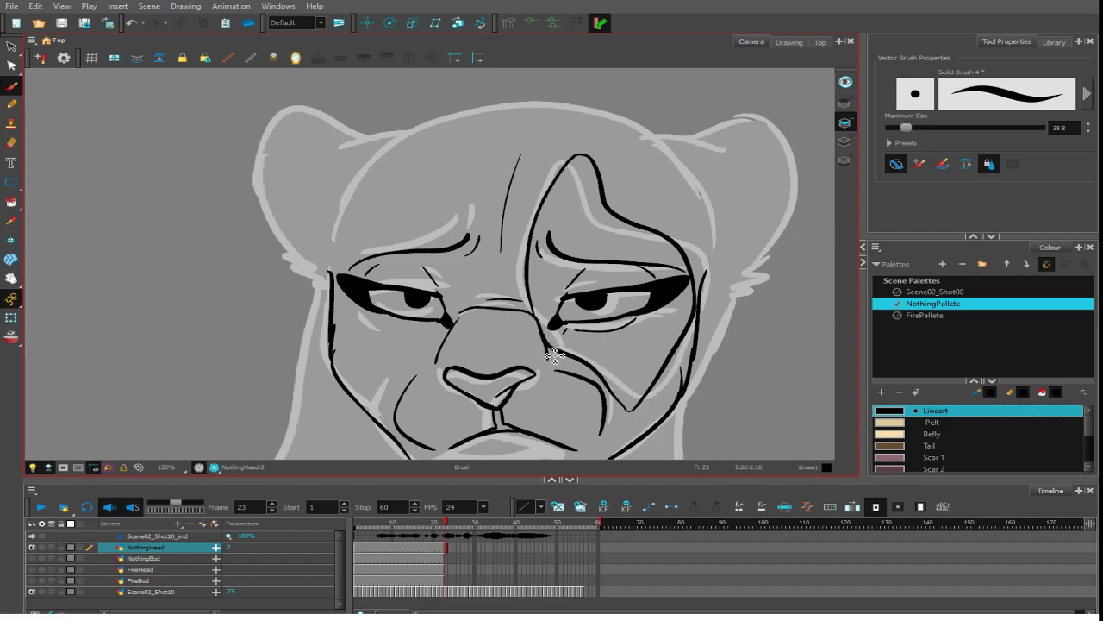
# - Rotate the canvas and ink the top of the head from ear to ear, redrawing the first stroke
pyautogui.scroll(-5, 714, 291)
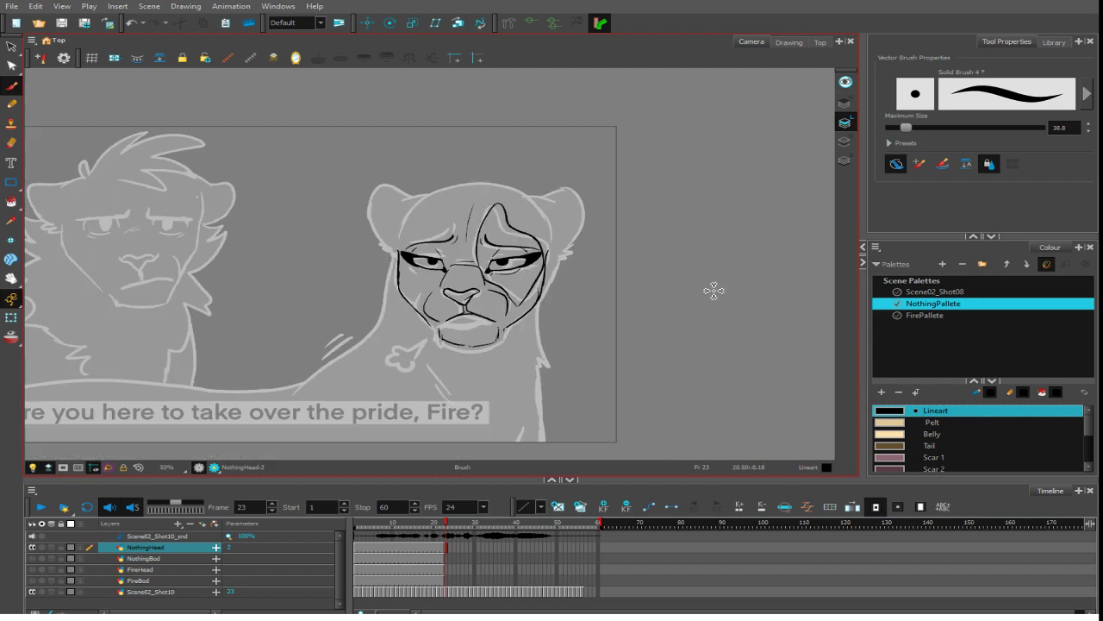
pyautogui.scroll(3, 714, 290)
pyautogui.moveTo(584, 243); pyautogui.dragTo(520, 190)
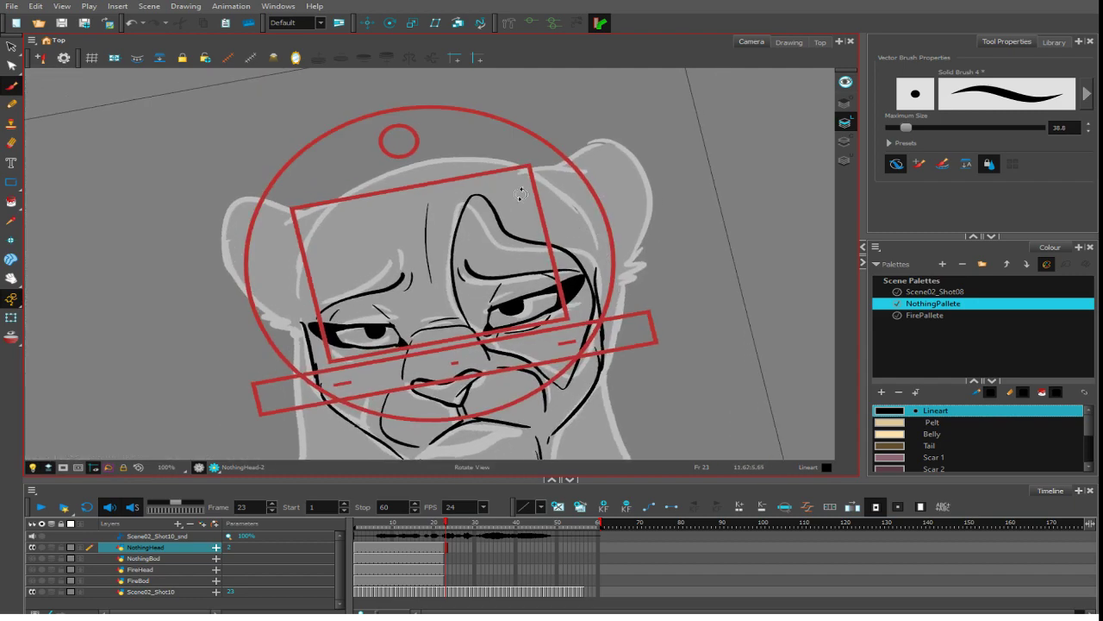
pyautogui.moveTo(304, 253)
pyautogui.mouseDown()
pyautogui.moveTo(349, 197)
pyautogui.moveTo(398, 178)
pyautogui.moveTo(529, 164)
pyautogui.mouseUp()
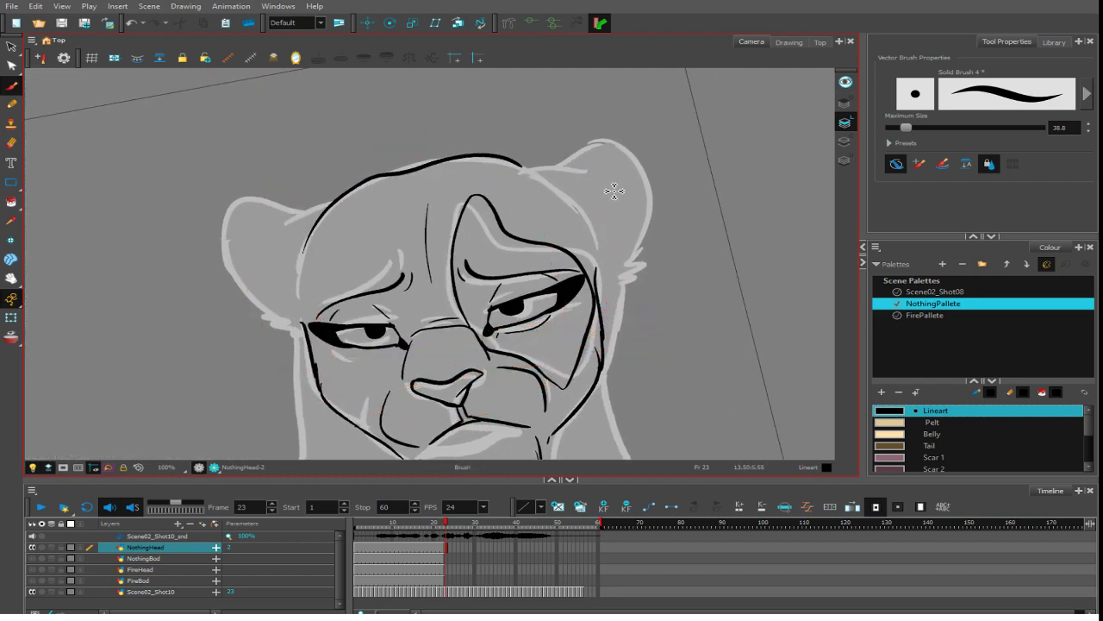
pyautogui.hotkey('ctrl', 'z')
pyautogui.moveTo(579, 206)
pyautogui.mouseDown()
pyautogui.moveTo(460, 161)
pyautogui.moveTo(391, 177)
pyautogui.moveTo(355, 197)
pyautogui.moveTo(314, 233)
pyautogui.mouseUp()
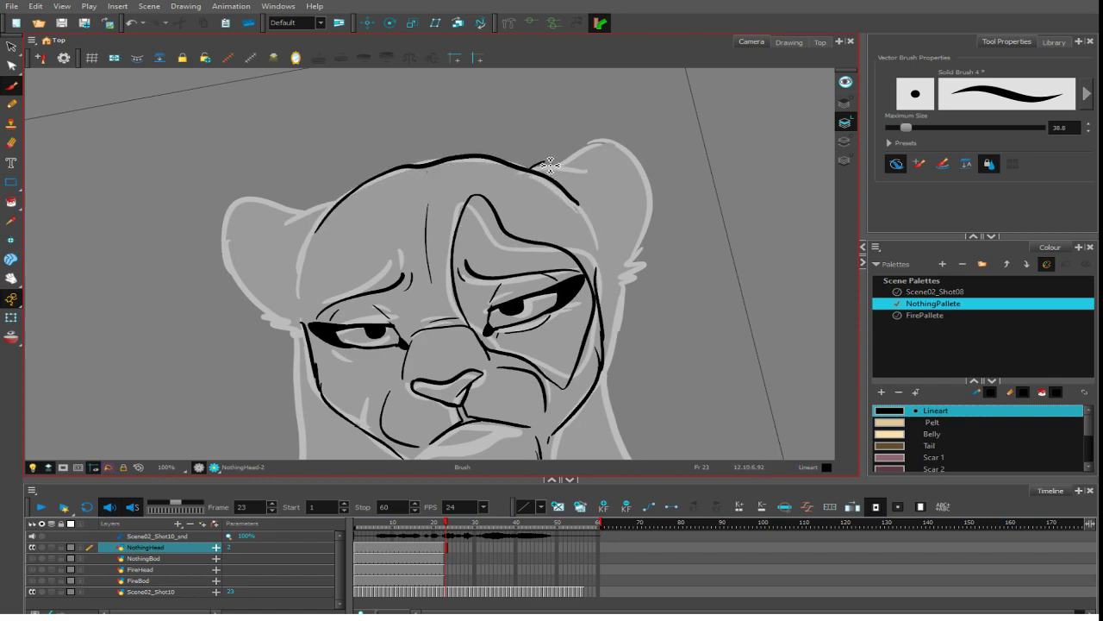
# - Ink the ear on the marked side with fur tufts at its base and inner fur strokes
pyautogui.moveTo(567, 168)
pyautogui.mouseDown()
pyautogui.moveTo(599, 146)
pyautogui.moveTo(625, 155)
pyautogui.moveTo(650, 194)
pyautogui.moveTo(630, 261)
pyautogui.moveTo(634, 291)
pyautogui.mouseUp()
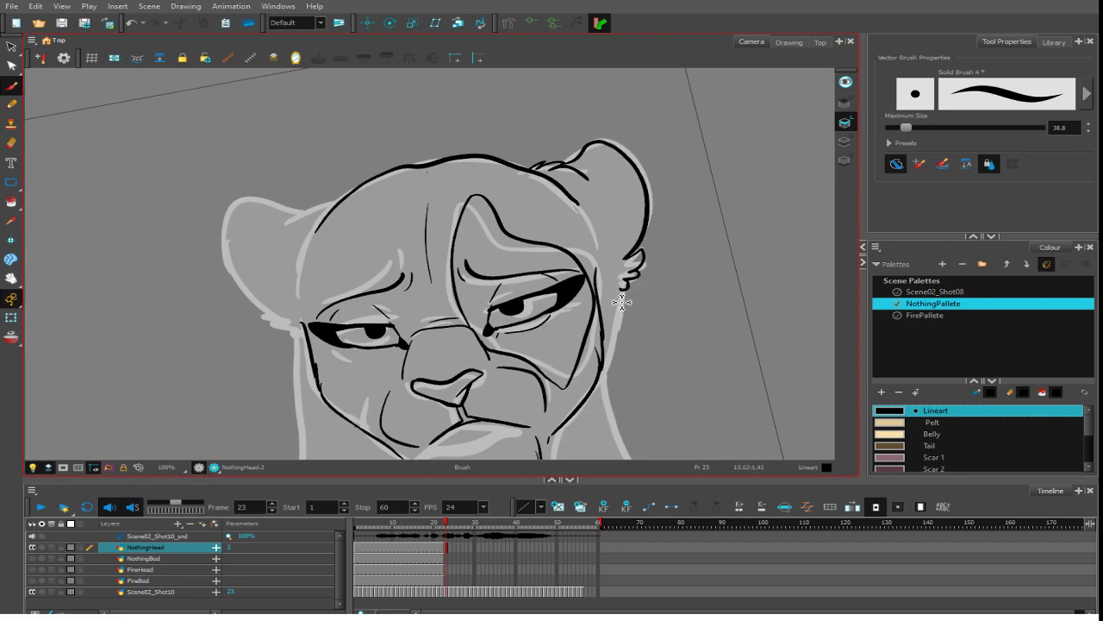
pyautogui.hotkey('ctrl', 'z')
pyautogui.moveTo(646, 238)
pyautogui.mouseDown()
pyautogui.moveTo(616, 285)
pyautogui.moveTo(608, 244)
pyautogui.moveTo(599, 251)
pyautogui.moveTo(624, 195)
pyautogui.mouseUp()
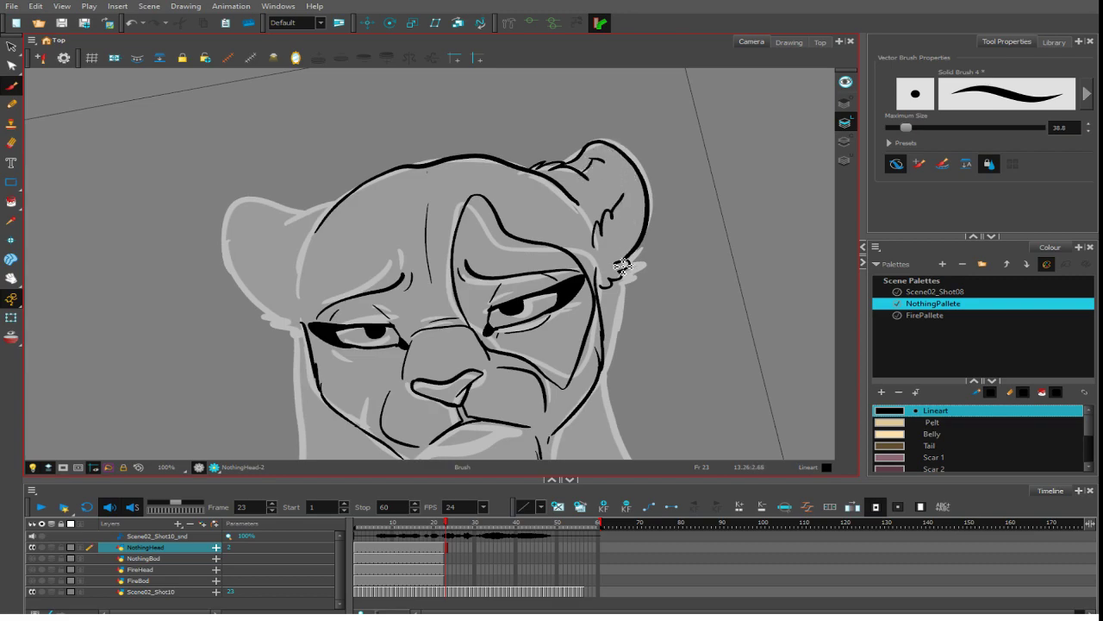
# - Ink the ear on the unmarked side with its base tufts and inner fur strokes
pyautogui.moveTo(700, 240); pyautogui.dragTo(767, 239)
pyautogui.moveTo(414, 202)
pyautogui.mouseDown()
pyautogui.moveTo(347, 231)
pyautogui.moveTo(306, 224)
pyautogui.moveTo(294, 266)
pyautogui.moveTo(304, 305)
pyautogui.moveTo(378, 358)
pyautogui.mouseUp()
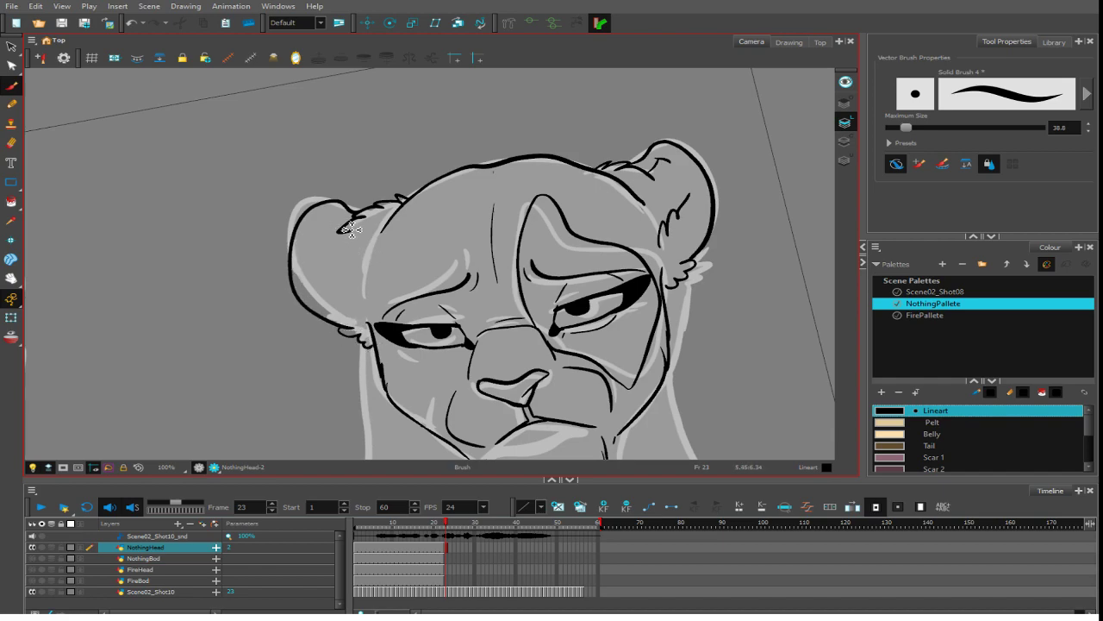
pyautogui.moveTo(351, 230)
pyautogui.mouseDown()
pyautogui.moveTo(338, 218)
pyautogui.moveTo(319, 236)
pyautogui.mouseUp()
pyautogui.hotkey('ctrl', 'z')
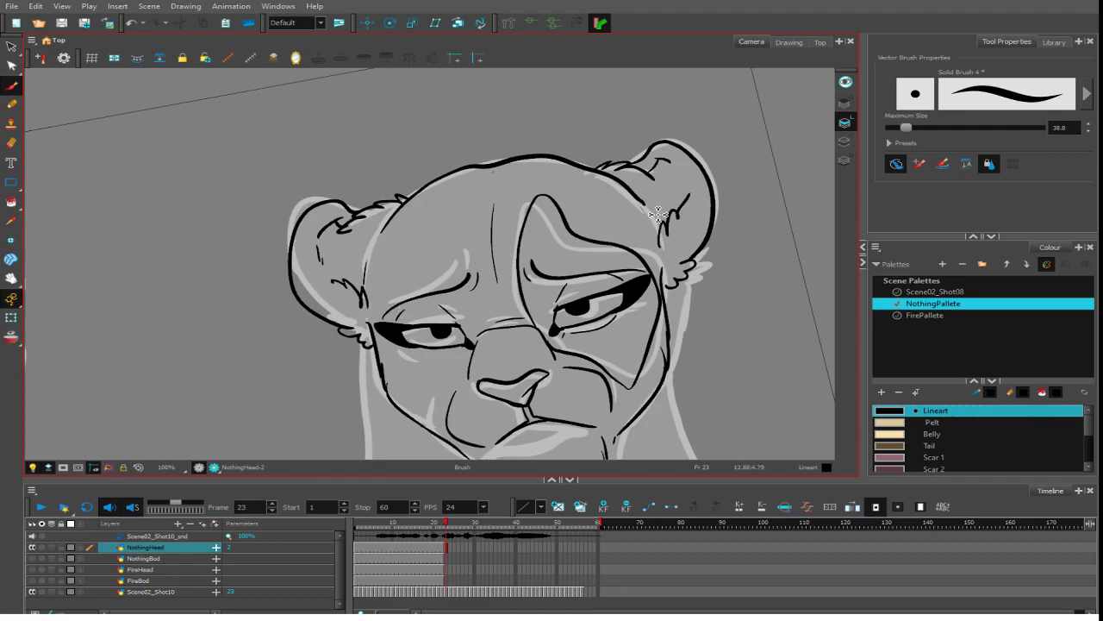
# - Fill the nose and philtrum with the Lineart colour
pyautogui.moveTo(720, 241)
pyautogui.mouseDown()
pyautogui.moveTo(732, 276)
pyautogui.moveTo(720, 298)
pyautogui.moveTo(707, 254)
pyautogui.mouseUp()
pyautogui.press('1')
pyautogui.press('1')
pyautogui.press('1')
pyautogui.press('2')
pyautogui.press('2')
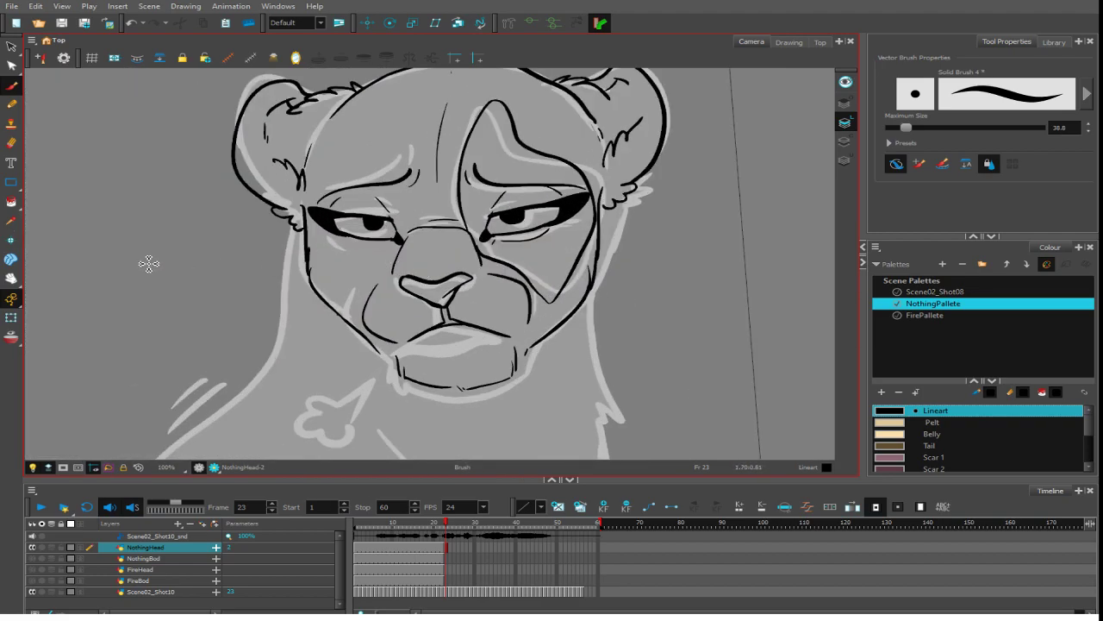
pyautogui.click(11, 201)
pyautogui.click(441, 293)
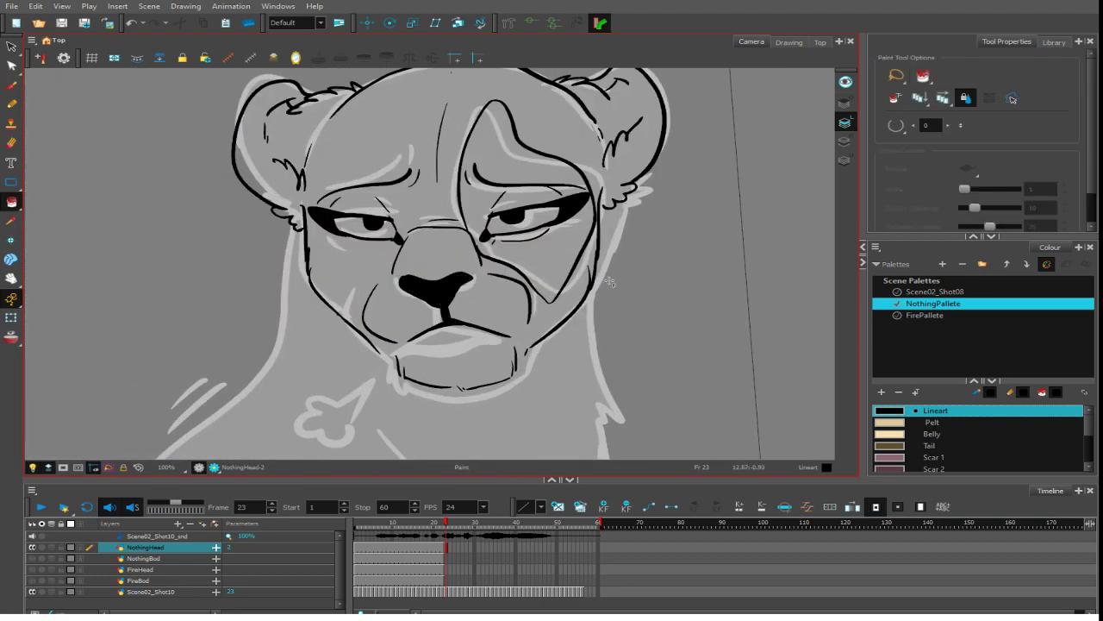
# - Brush a scar line in the Scar 2 colour from the brow to the inner corner of the marked eye
pyautogui.moveTo(609, 281)
pyautogui.mouseDown()
pyautogui.moveTo(621, 273)
pyautogui.moveTo(612, 258)
pyautogui.mouseUp()
pyautogui.click(11, 85)
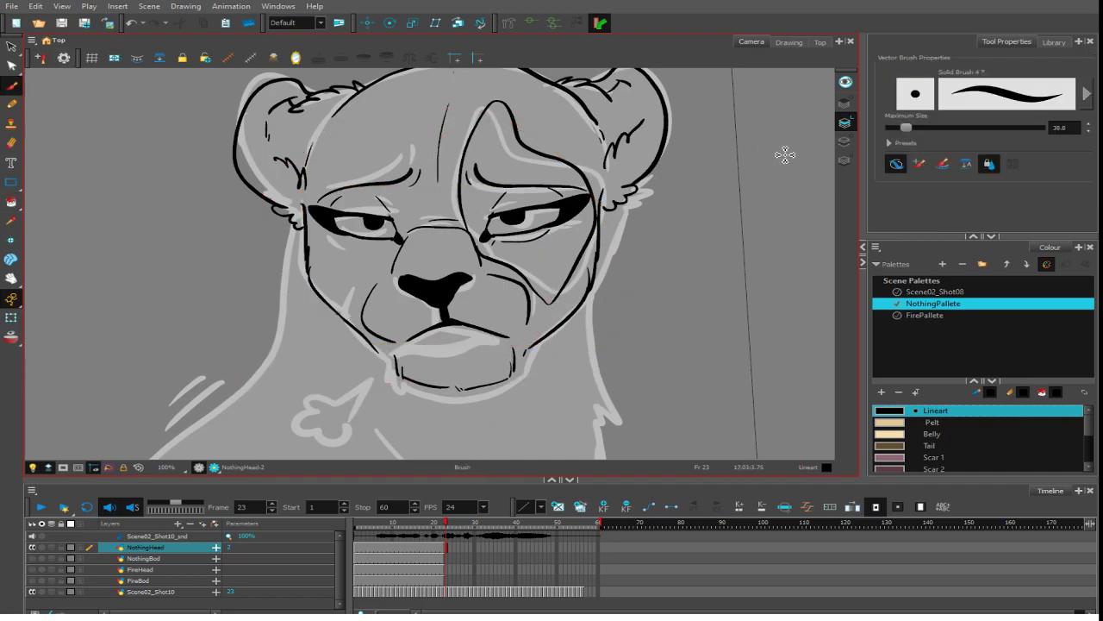
pyautogui.click(899, 466)
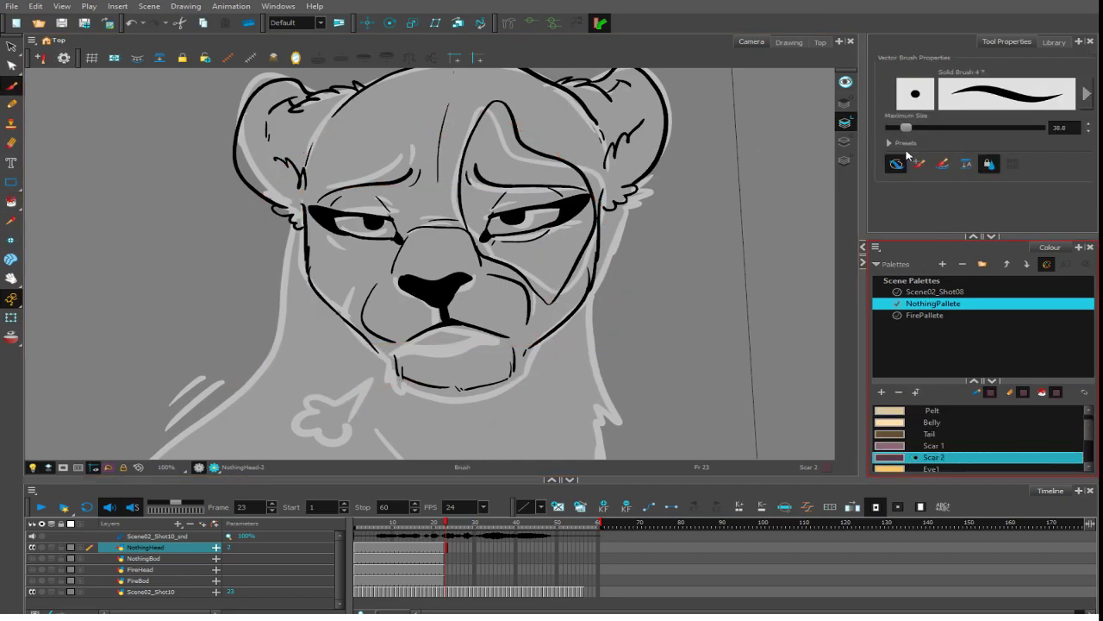
pyautogui.scroll(3, 567, 248)
pyautogui.moveTo(521, 175); pyautogui.dragTo(543, 274)
pyautogui.hotkey('ctrl', 'z')
pyautogui.moveTo(529, 195); pyautogui.dragTo(536, 278)
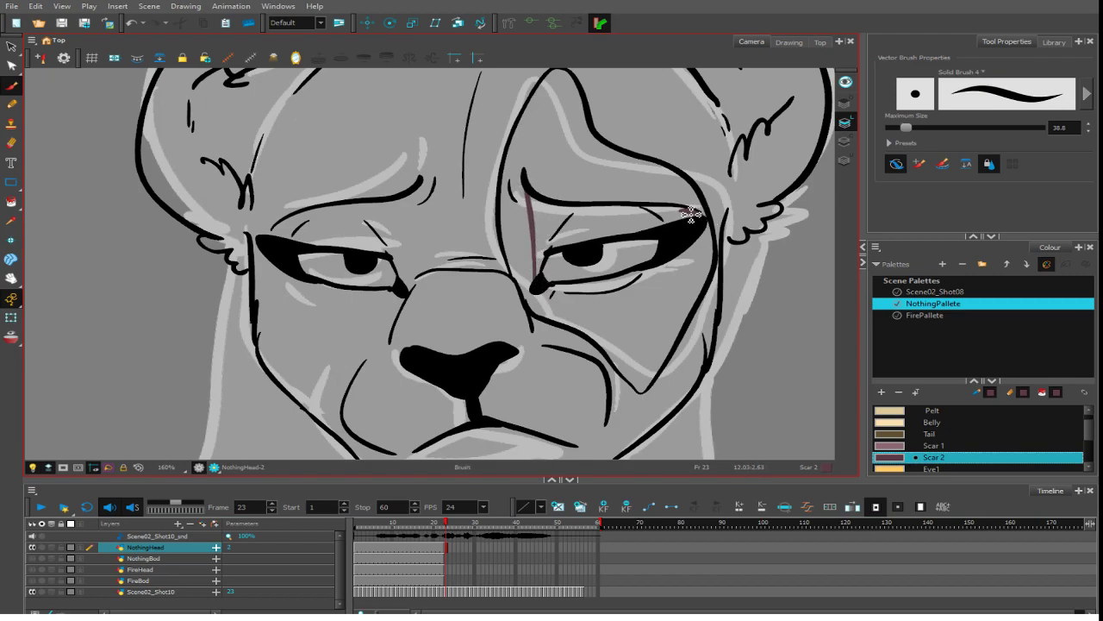
# - Outline the scar patches on the forehead, around the marked eye and on the cheek below it in the Scar 2 colour
pyautogui.moveTo(634, 144); pyautogui.dragTo(590, 220)
pyautogui.moveTo(487, 239)
pyautogui.mouseDown()
pyautogui.moveTo(530, 199)
pyautogui.moveTo(542, 266)
pyautogui.moveTo(508, 261)
pyautogui.moveTo(489, 242)
pyautogui.mouseUp()
pyautogui.moveTo(570, 265)
pyautogui.mouseDown()
pyautogui.moveTo(545, 228)
pyautogui.moveTo(619, 258)
pyautogui.moveTo(551, 267)
pyautogui.moveTo(555, 185)
pyautogui.mouseUp()
pyautogui.moveTo(482, 277)
pyautogui.mouseDown()
pyautogui.moveTo(565, 278)
pyautogui.moveTo(576, 352)
pyautogui.moveTo(554, 318)
pyautogui.moveTo(492, 280)
pyautogui.mouseUp()
pyautogui.moveTo(590, 336)
pyautogui.mouseDown()
pyautogui.moveTo(579, 269)
pyautogui.moveTo(622, 241)
pyautogui.moveTo(591, 332)
pyautogui.moveTo(609, 278)
pyautogui.mouseUp()
pyautogui.scroll(-5, 609, 278)
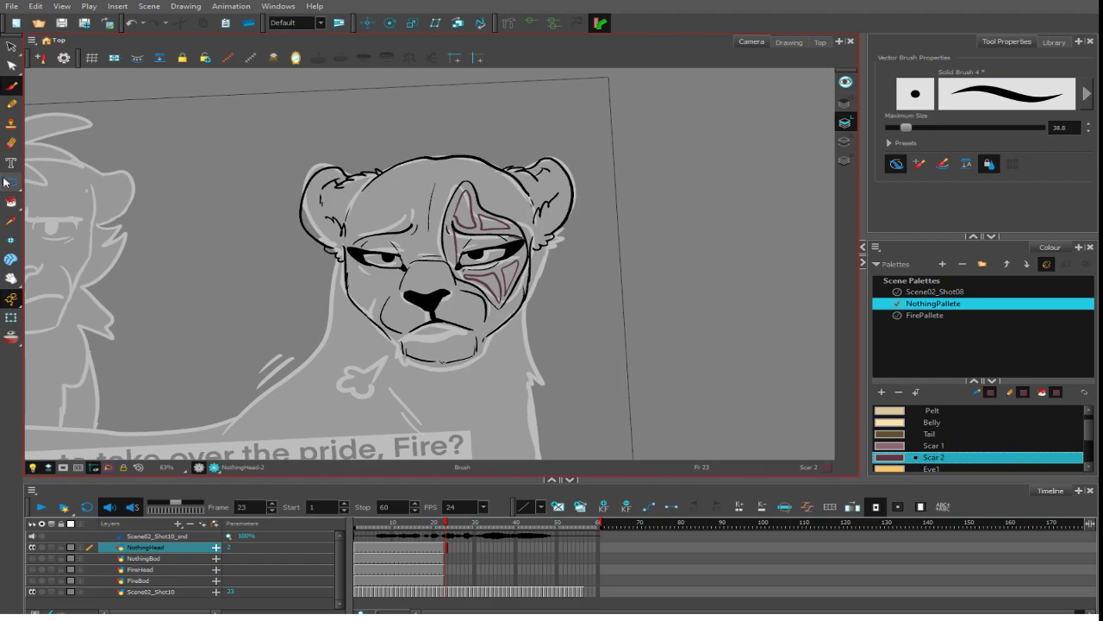
# - Fill the scar patches above, around and below the marked eye with the Scar 2 colour
pyautogui.click(12, 201)
pyautogui.scroll(4, 517, 254)
pyautogui.click(501, 238)
pyautogui.click(549, 209)
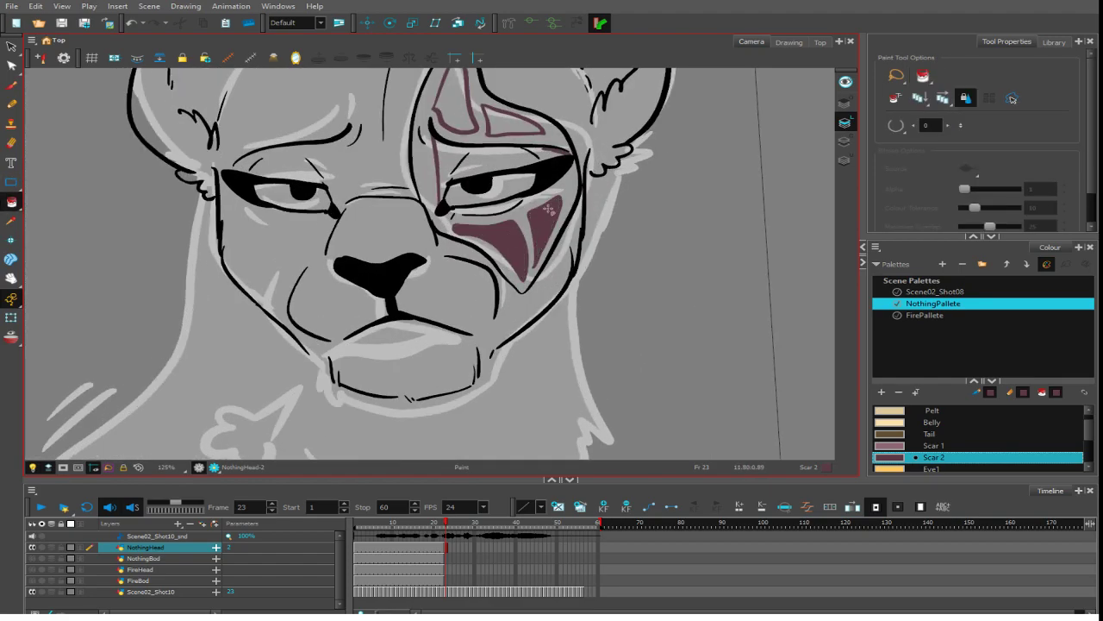
pyautogui.click(493, 158)
pyautogui.moveTo(596, 162); pyautogui.dragTo(590, 249)
pyautogui.click(459, 192)
pyautogui.click(503, 207)
pyautogui.press('1')
pyautogui.press('1')
pyautogui.press('1')
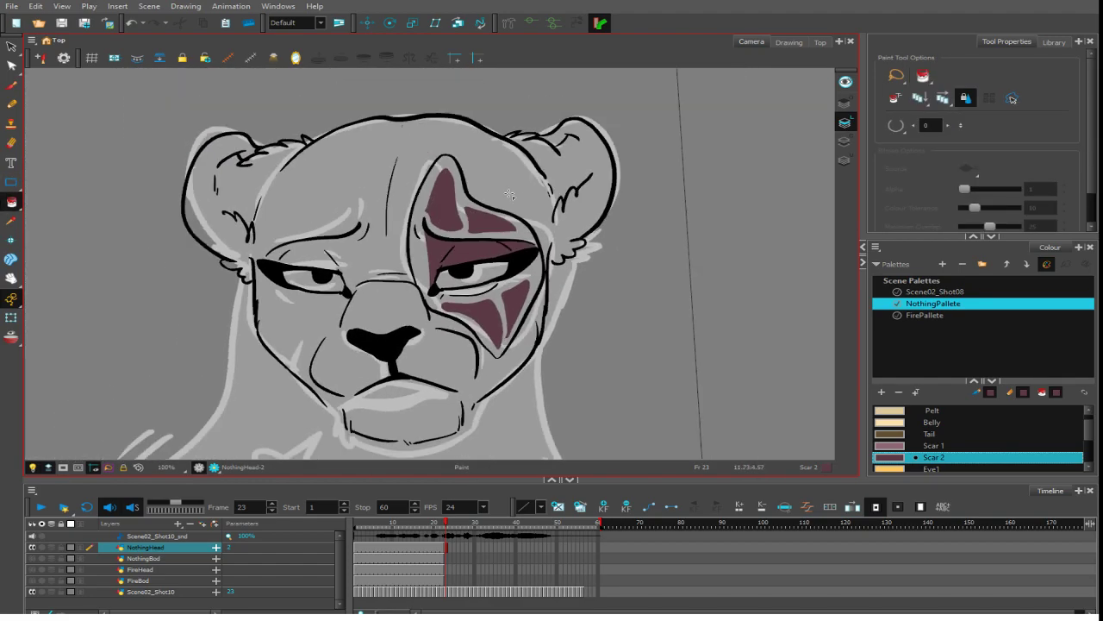
pyautogui.scroll(-1, 509, 195)
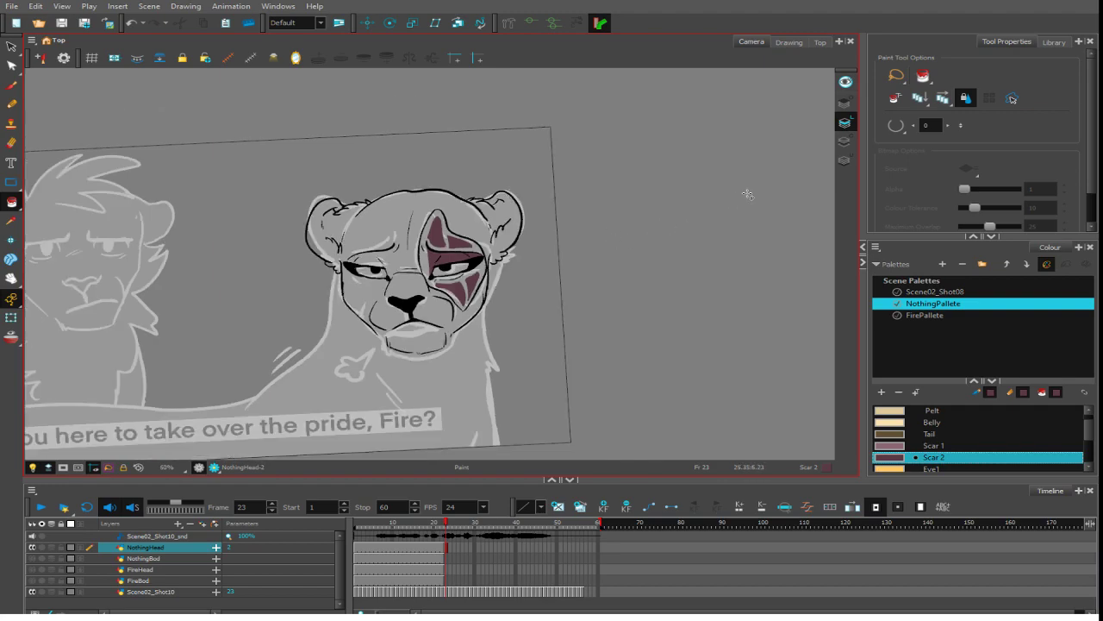
# - Extend the NothingHead drawing's exposure from frame 23 through frame 60
pyautogui.moveTo(451, 528); pyautogui.dragTo(447, 533)
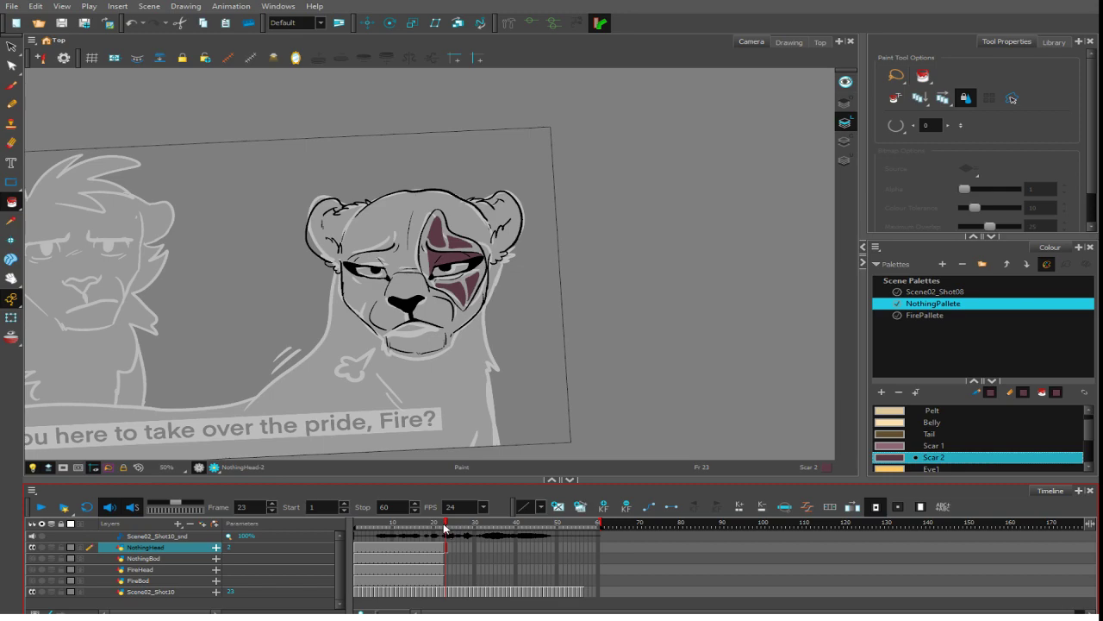
pyautogui.keyDown('shift'); pyautogui.click(623, 546); pyautogui.keyUp('shift')
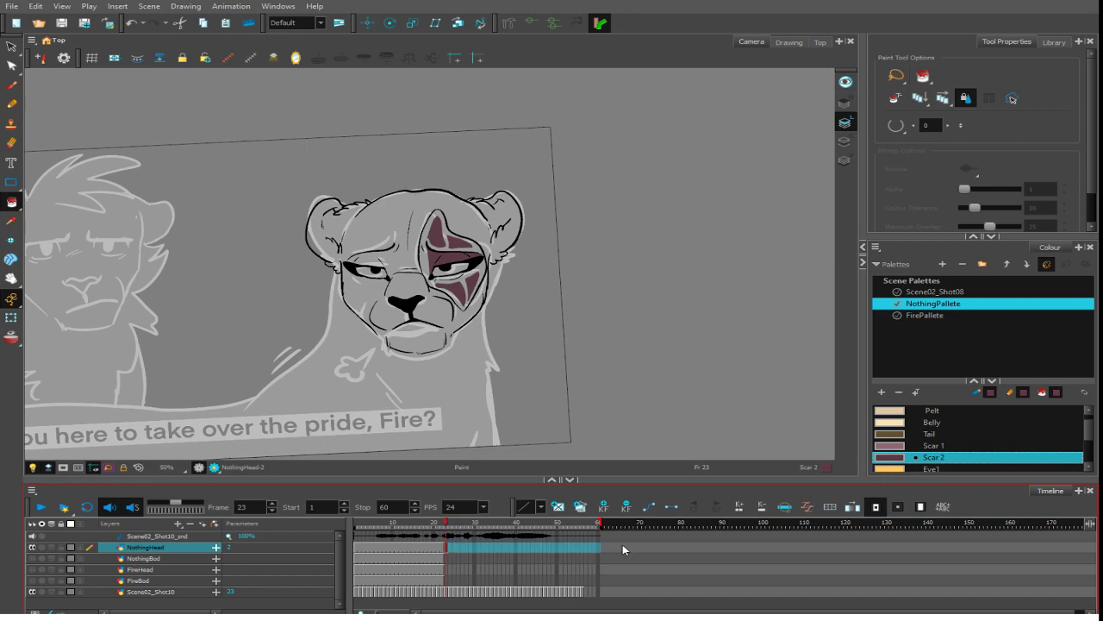
pyautogui.click(851, 508)
pyautogui.moveTo(523, 320); pyautogui.dragTo(575, 314)
pyautogui.scroll(1, 575, 314)
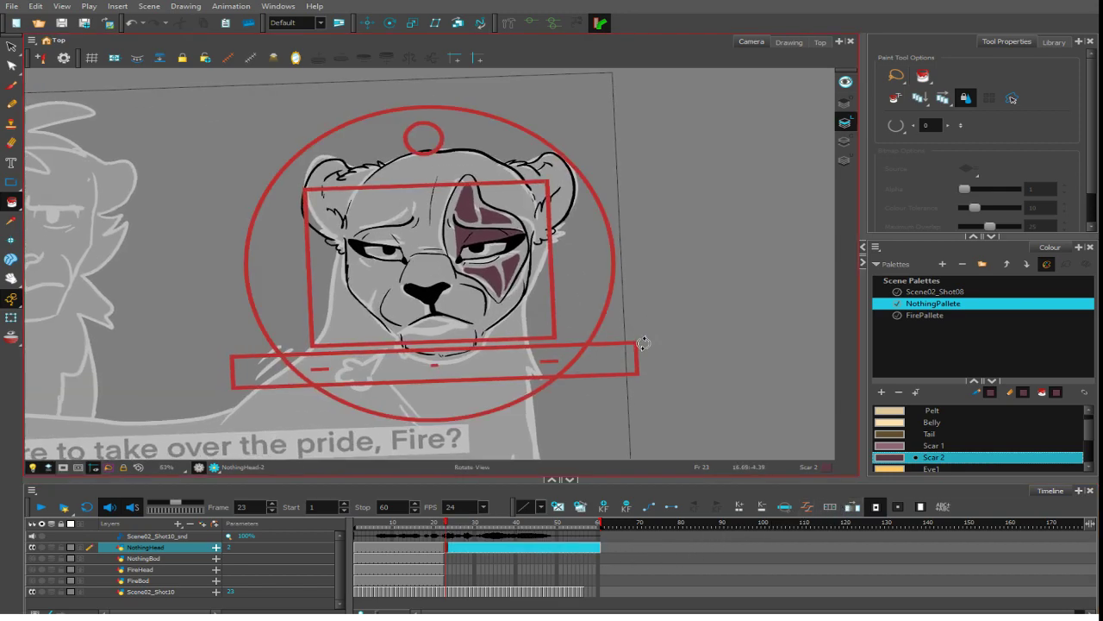
# - Extend the NothingBod drawing's exposure from frame 22 through frame 60
pyautogui.click(444, 559)
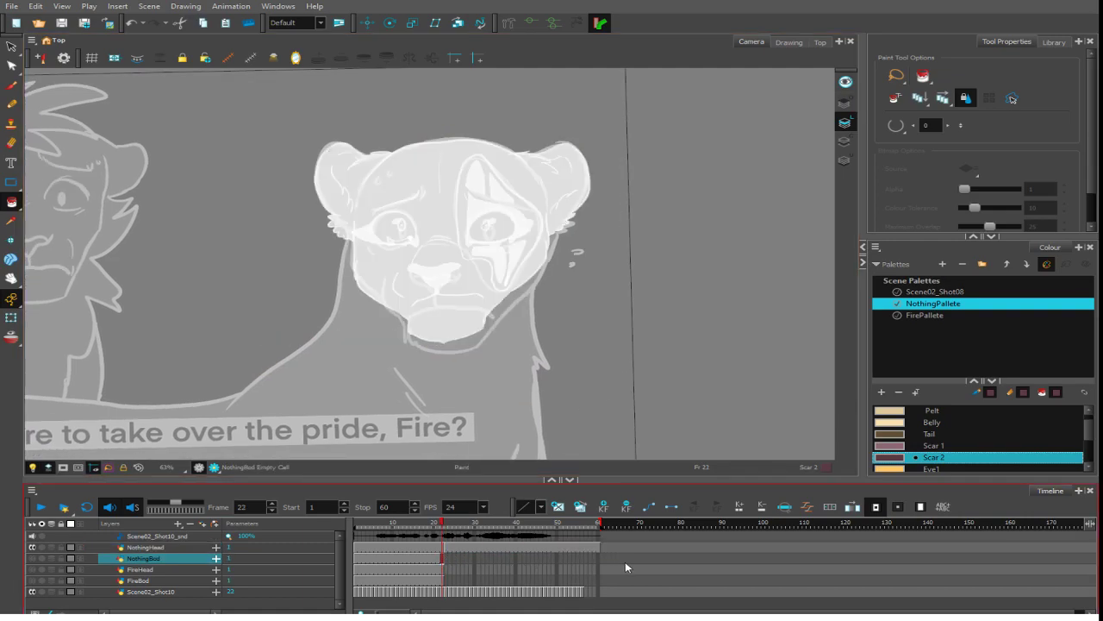
pyautogui.keyDown('shift'); pyautogui.click(661, 566); pyautogui.keyUp('shift')
pyautogui.keyDown('shift'); pyautogui.click(656, 556); pyautogui.keyUp('shift')
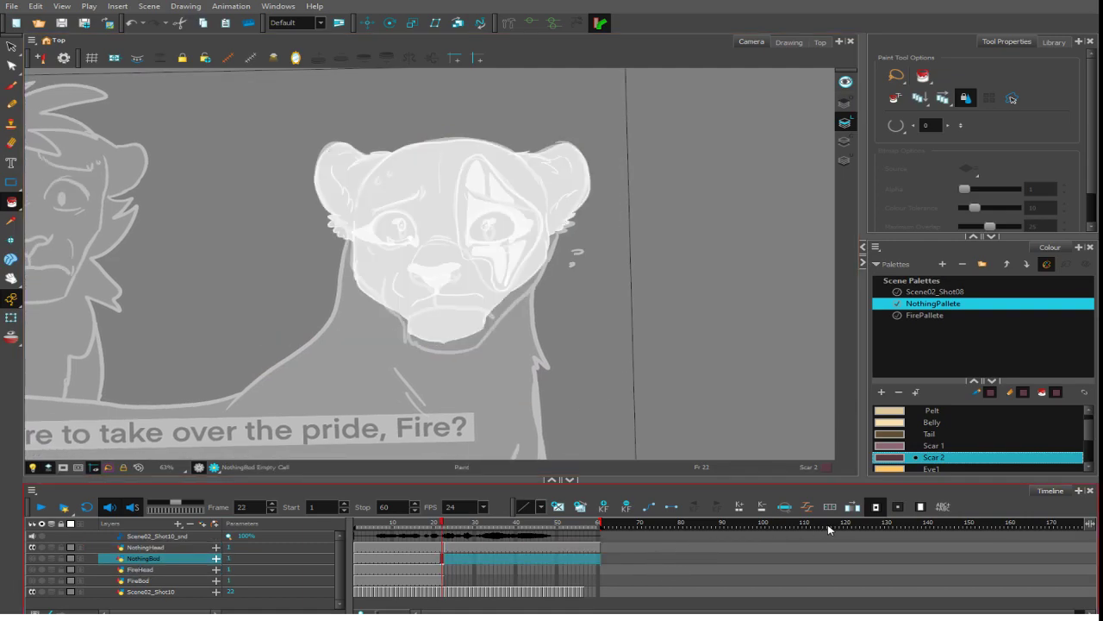
pyautogui.click(851, 508)
# - On NothingHead at frame 33, create colour art from the line art, with all art layers shown together
pyautogui.click(486, 546)
pyautogui.moveTo(533, 248); pyautogui.dragTo(576, 205)
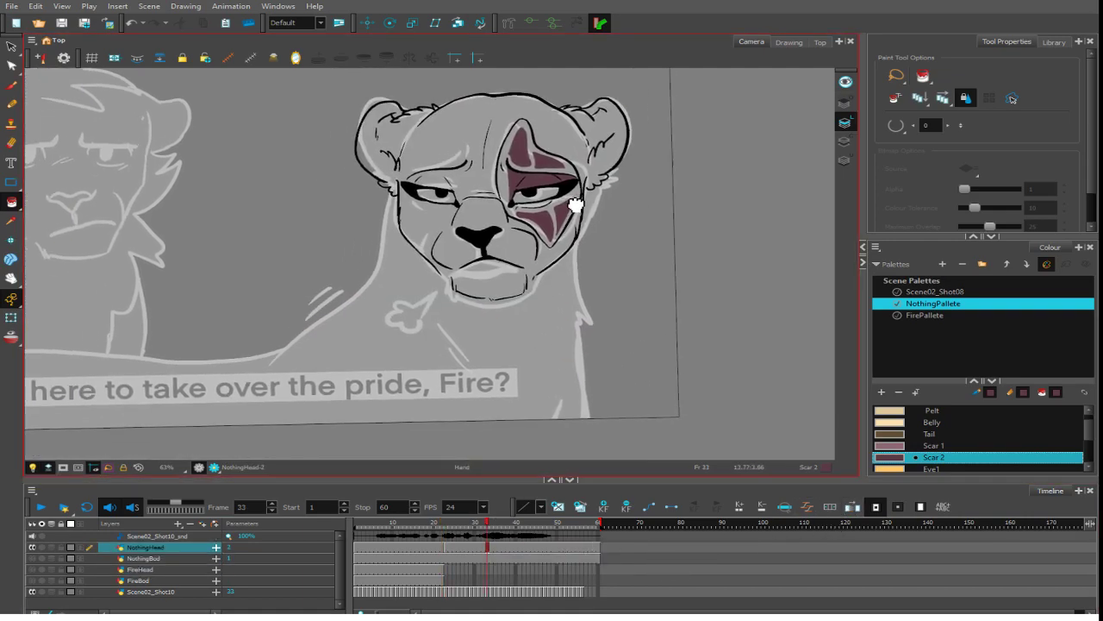
pyautogui.scroll(3, 576, 205)
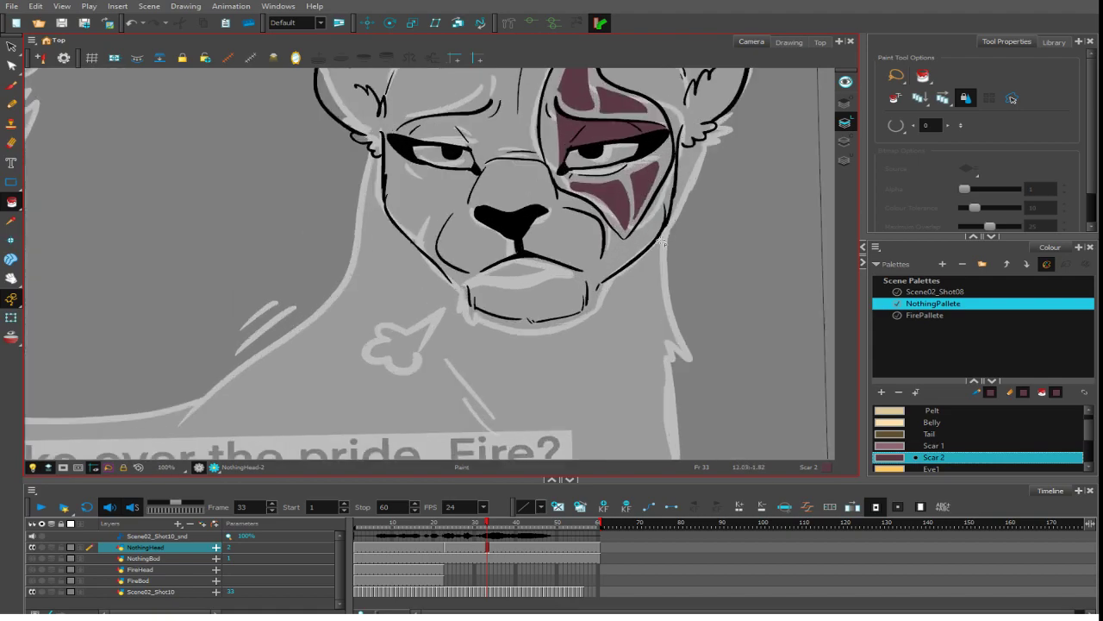
pyautogui.click(159, 58)
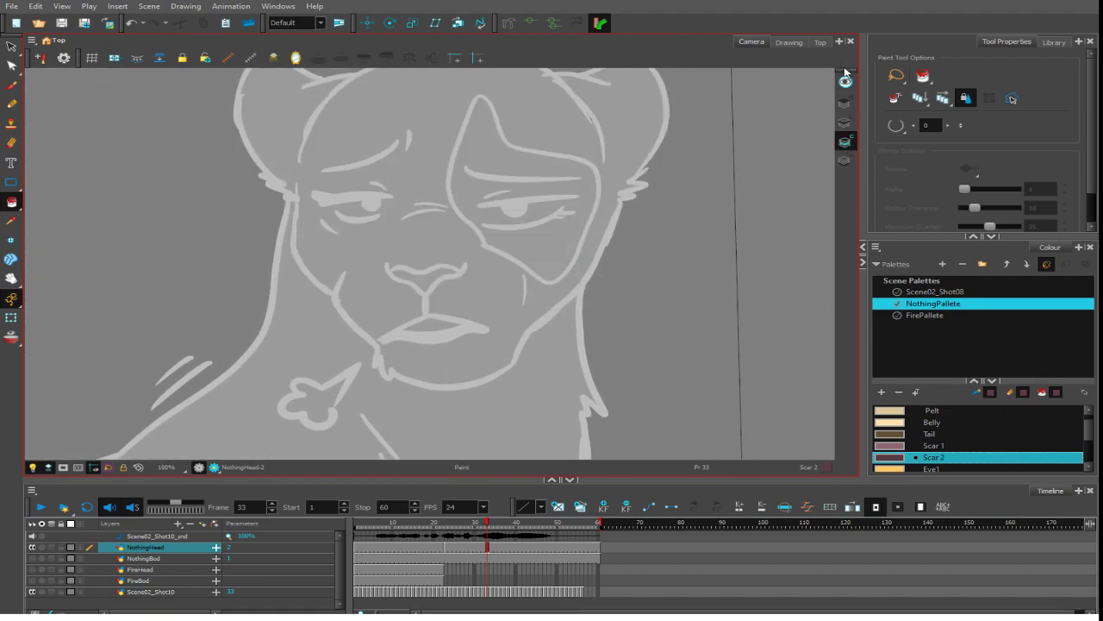
pyautogui.click(846, 81)
pyautogui.click(138, 58)
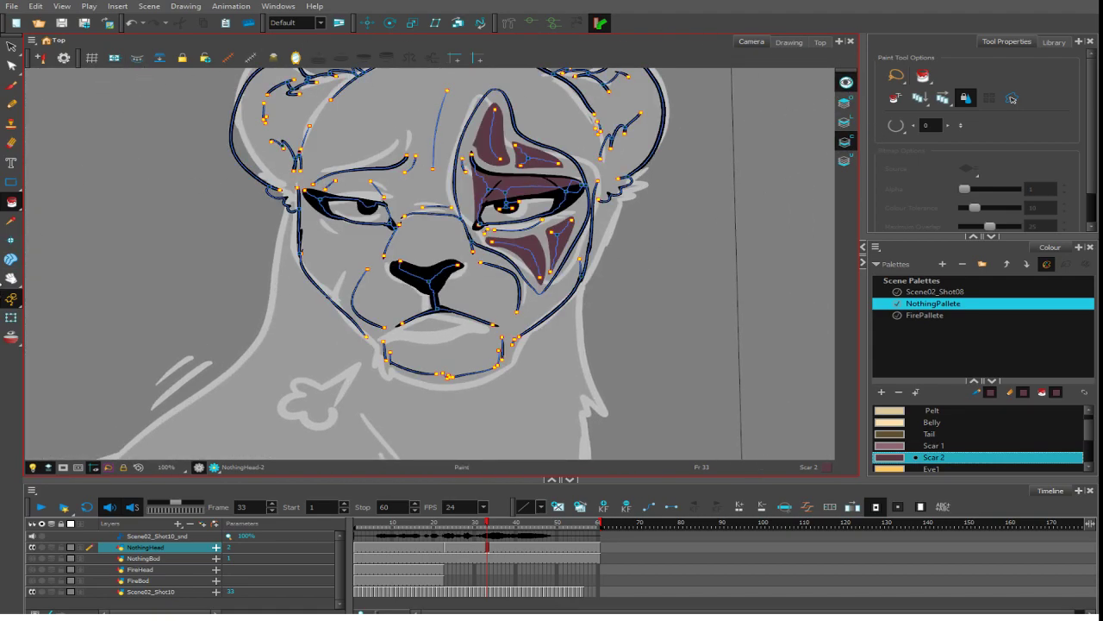
# - Add a short Lineart stroke between the unmarked-side jaw and chin, and close the outline gaps around the chin
pyautogui.hotkey('alt', 'c')
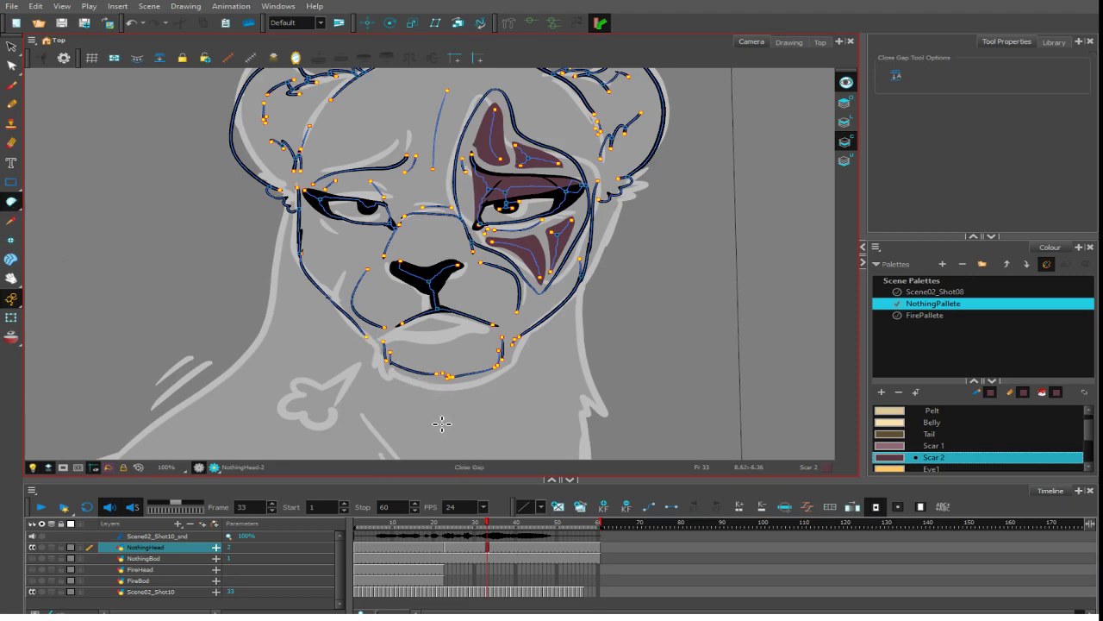
pyautogui.hotkey('alt', 'b')
pyautogui.scroll(3, 258, 308)
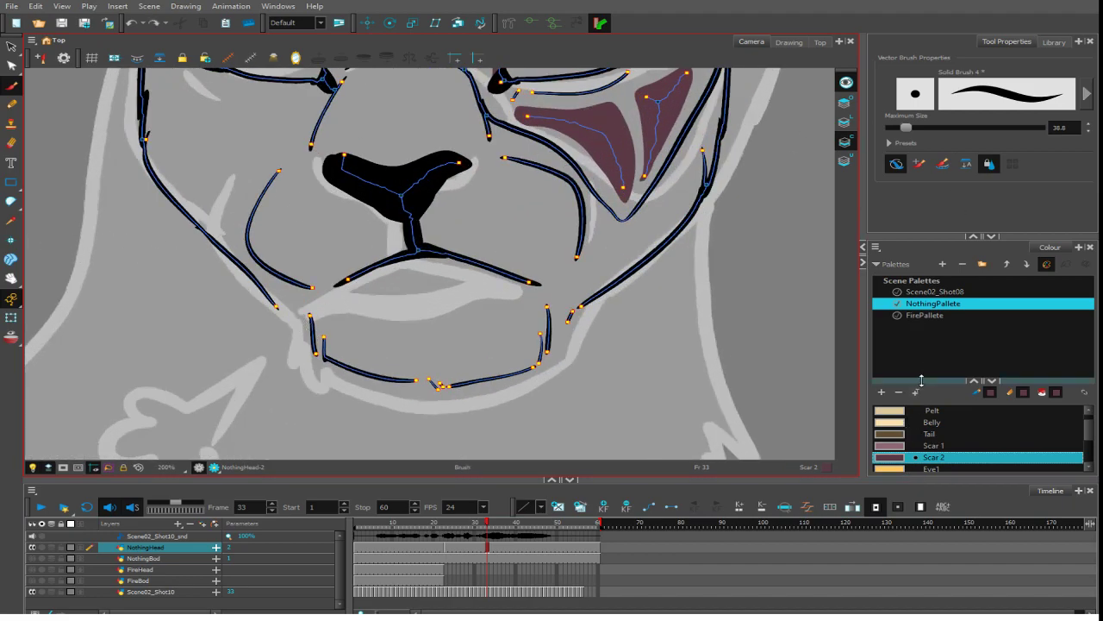
pyautogui.click(895, 268)
pyautogui.click(909, 294)
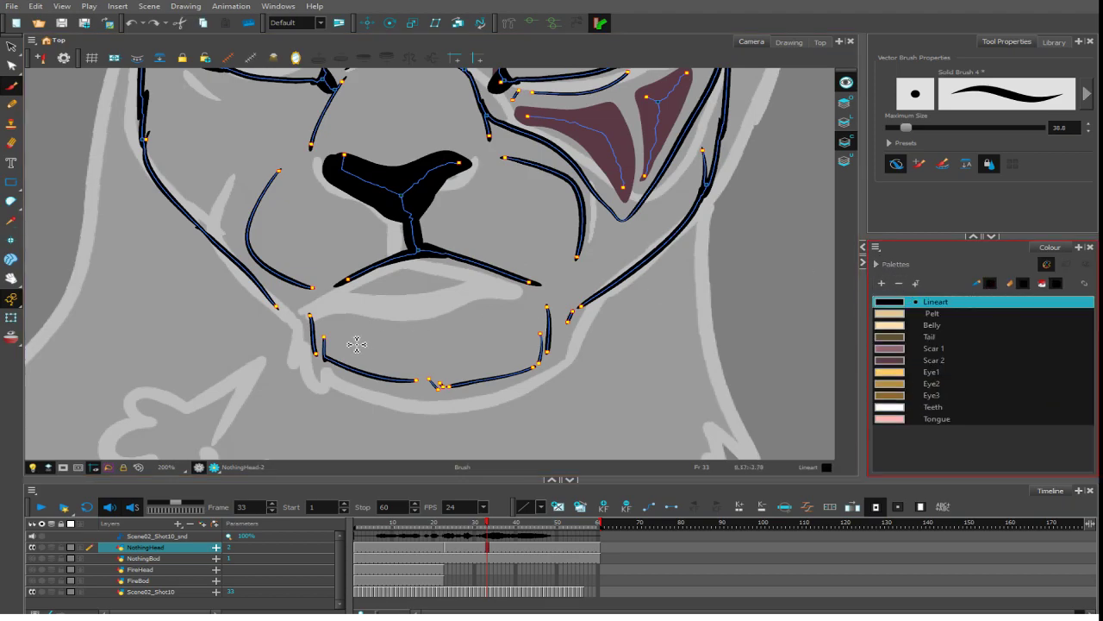
pyautogui.moveTo(290, 315); pyautogui.dragTo(300, 321)
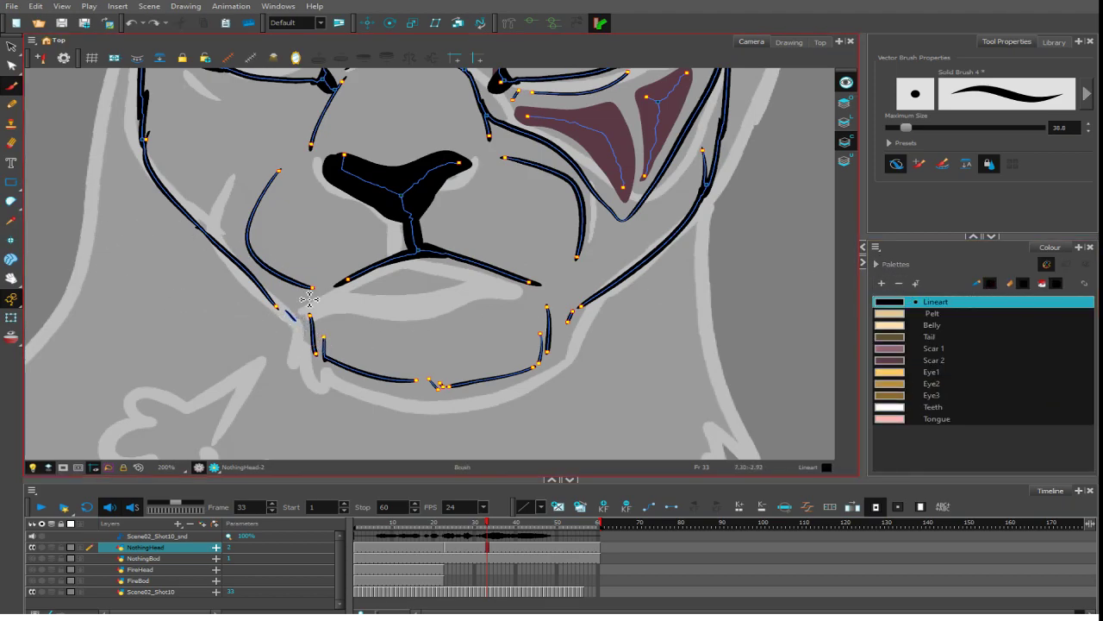
pyautogui.click(12, 201)
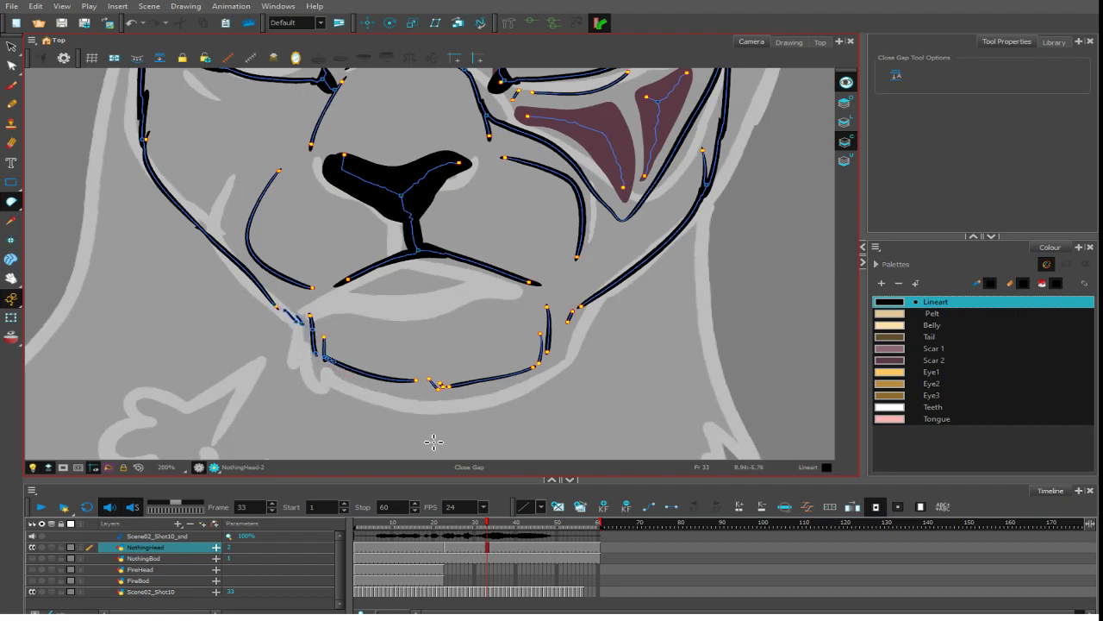
pyautogui.moveTo(529, 388)
pyautogui.mouseDown()
pyautogui.moveTo(617, 310)
pyautogui.moveTo(511, 408)
pyautogui.mouseUp()
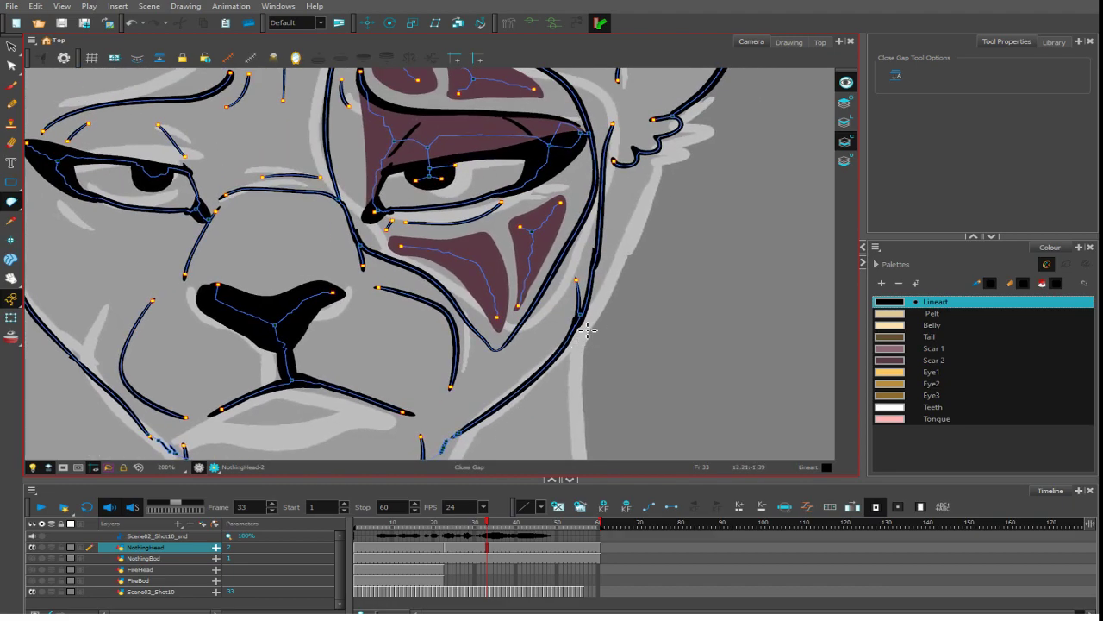
# - Close the remaining gaps in the head outline beside the ear bases and along the unmarked-side jaw
pyautogui.moveTo(633, 180); pyautogui.dragTo(576, 302)
pyautogui.moveTo(609, 238); pyautogui.dragTo(589, 371)
pyautogui.moveTo(401, 273); pyautogui.dragTo(704, 221)
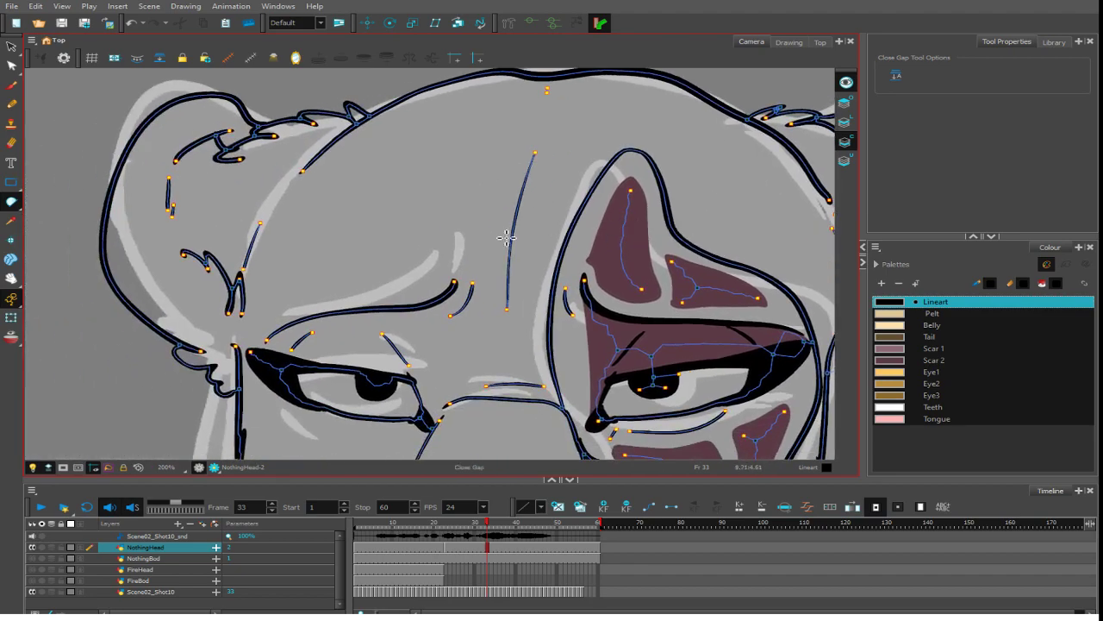
pyautogui.moveTo(256, 433); pyautogui.dragTo(314, 310)
pyautogui.moveTo(403, 394); pyautogui.dragTo(419, 281)
pyautogui.moveTo(478, 392); pyautogui.dragTo(461, 318)
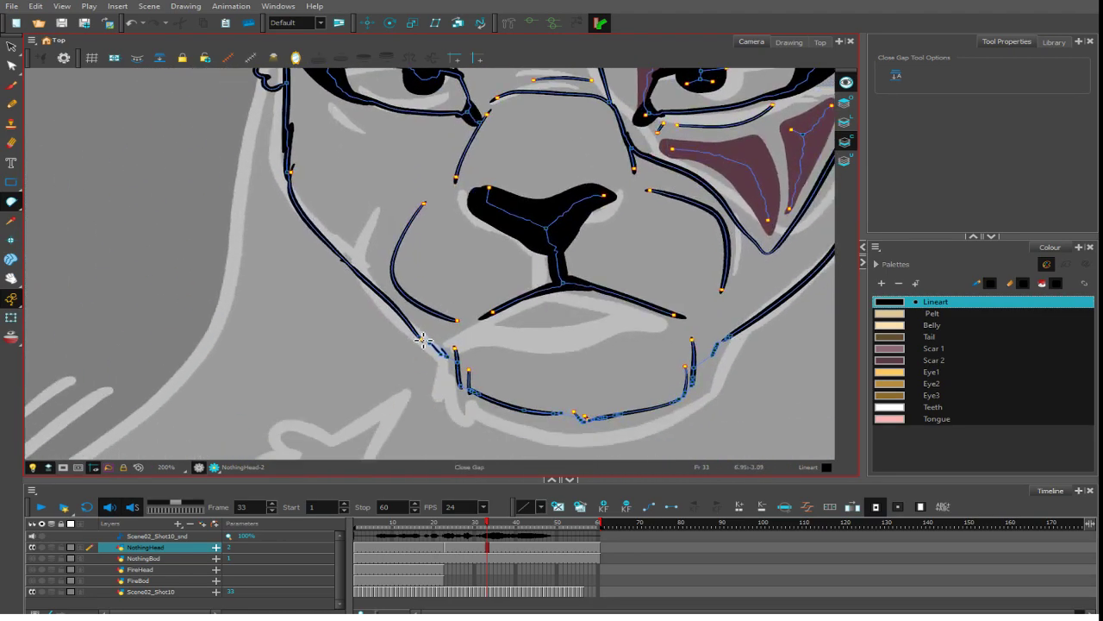
# - Fill the face, ears and chin with the Pelt colour
pyautogui.click(10, 203)
pyautogui.click(892, 313)
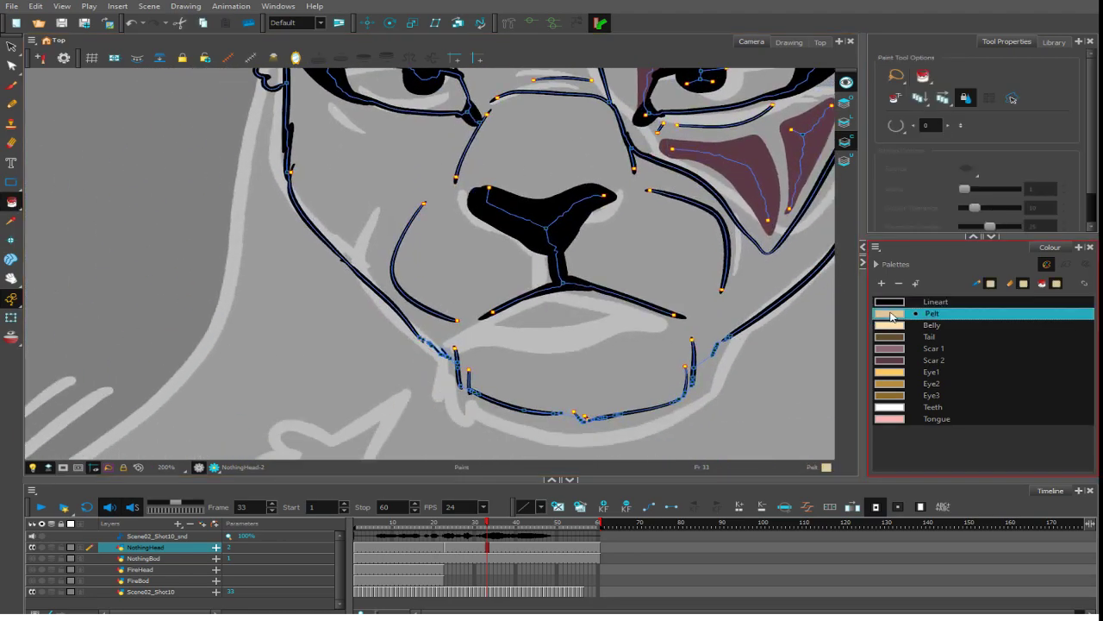
pyautogui.click(661, 248)
pyautogui.moveTo(661, 248); pyautogui.dragTo(556, 303)
pyautogui.scroll(-3, 719, 222)
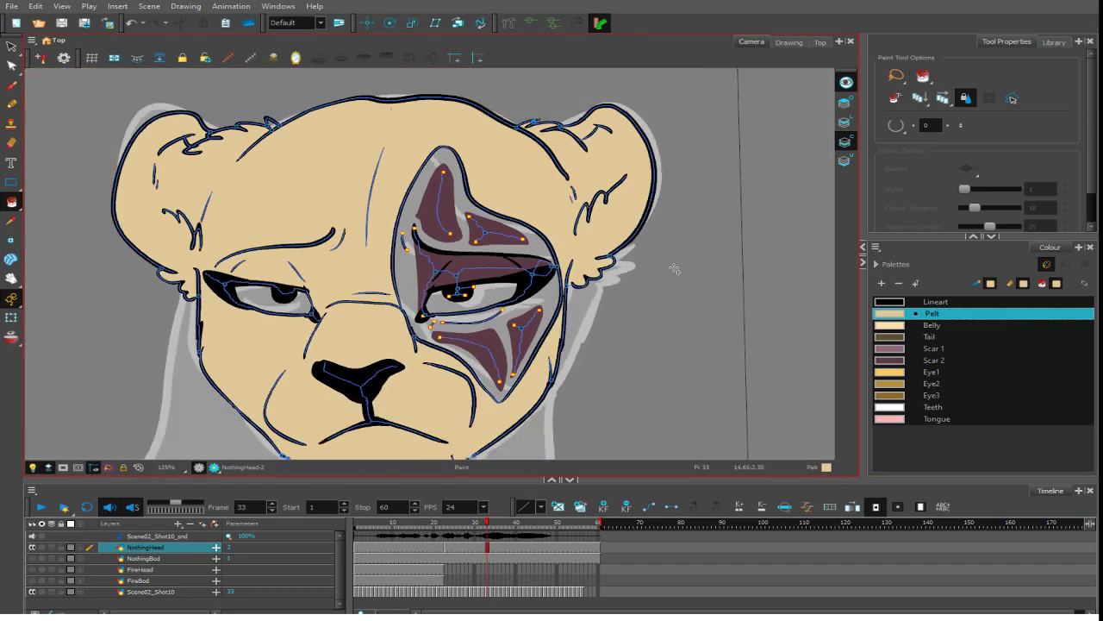
# - Outline the muzzle pad on the unmarked side in Belly, using a size 51.6 brush that repaints only filled areas
pyautogui.scroll(1, 361, 250)
pyautogui.hotkey('alt', 'b')
pyautogui.click(919, 163)
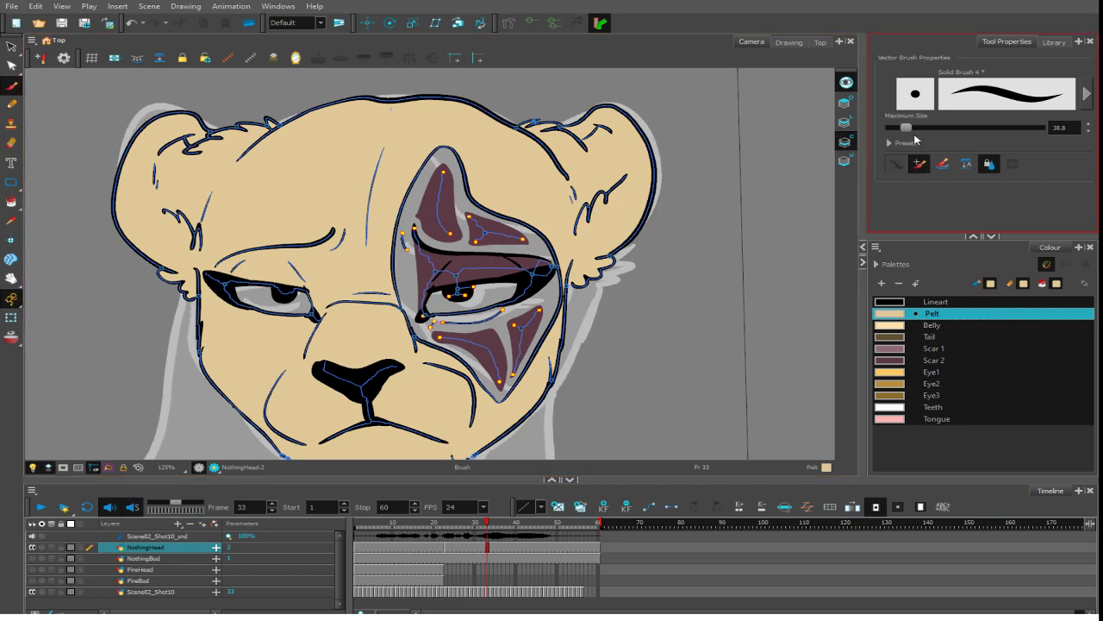
pyautogui.moveTo(905, 127); pyautogui.dragTo(911, 127)
pyautogui.click(906, 335)
pyautogui.click(904, 324)
pyautogui.scroll(3, 414, 316)
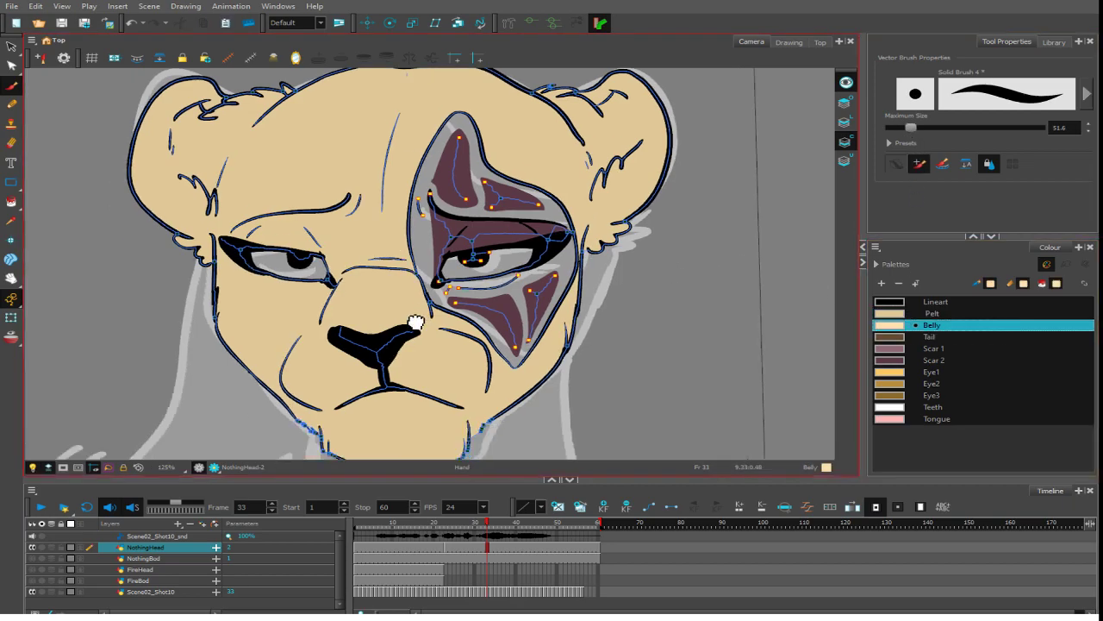
pyautogui.moveTo(350, 263)
pyautogui.mouseDown()
pyautogui.moveTo(292, 283)
pyautogui.moveTo(352, 269)
pyautogui.moveTo(301, 283)
pyautogui.moveTo(272, 330)
pyautogui.moveTo(279, 357)
pyautogui.moveTo(374, 367)
pyautogui.mouseUp()
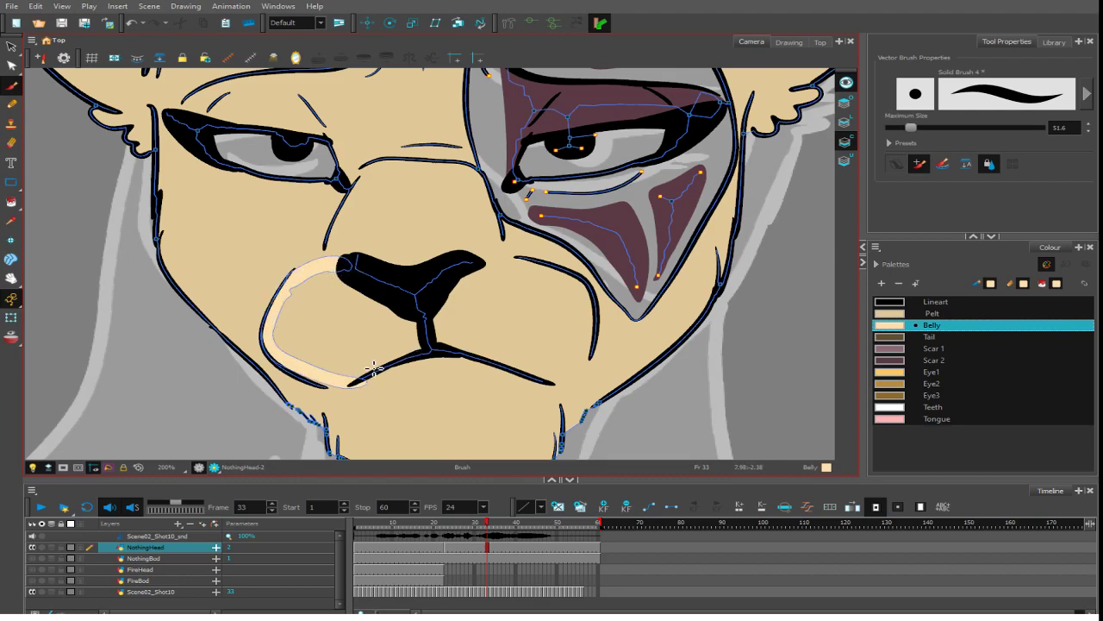
# - Brush Belly colour borders along the chin's sides and lower edge and around the muzzle pad on the marked side
pyautogui.moveTo(363, 407)
pyautogui.mouseDown()
pyautogui.moveTo(349, 327)
pyautogui.moveTo(330, 376)
pyautogui.mouseUp()
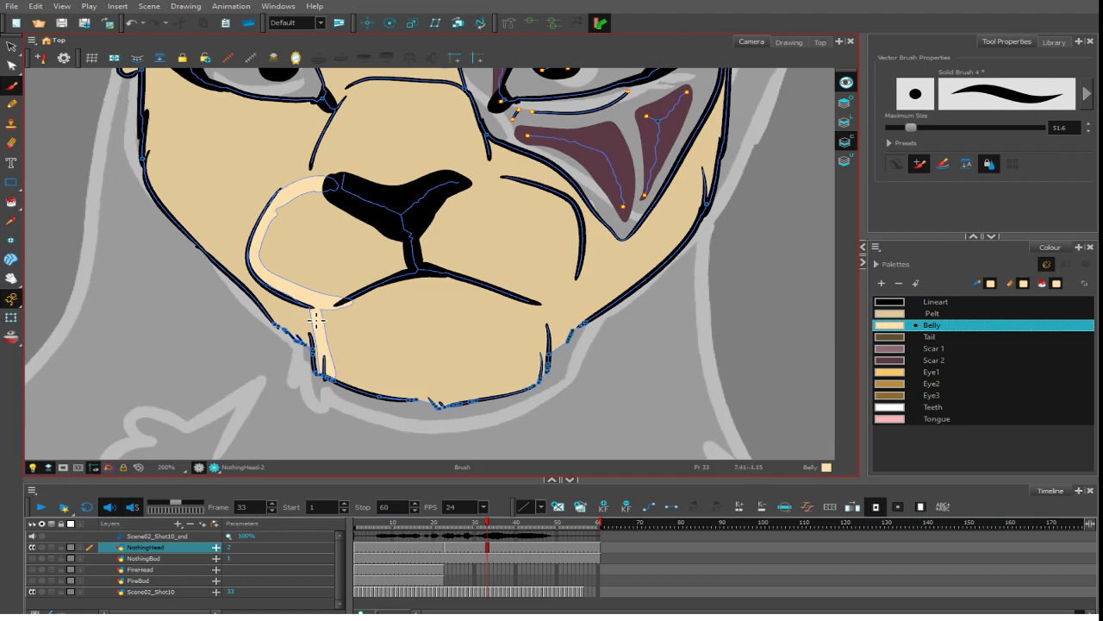
pyautogui.moveTo(315, 309); pyautogui.dragTo(324, 377)
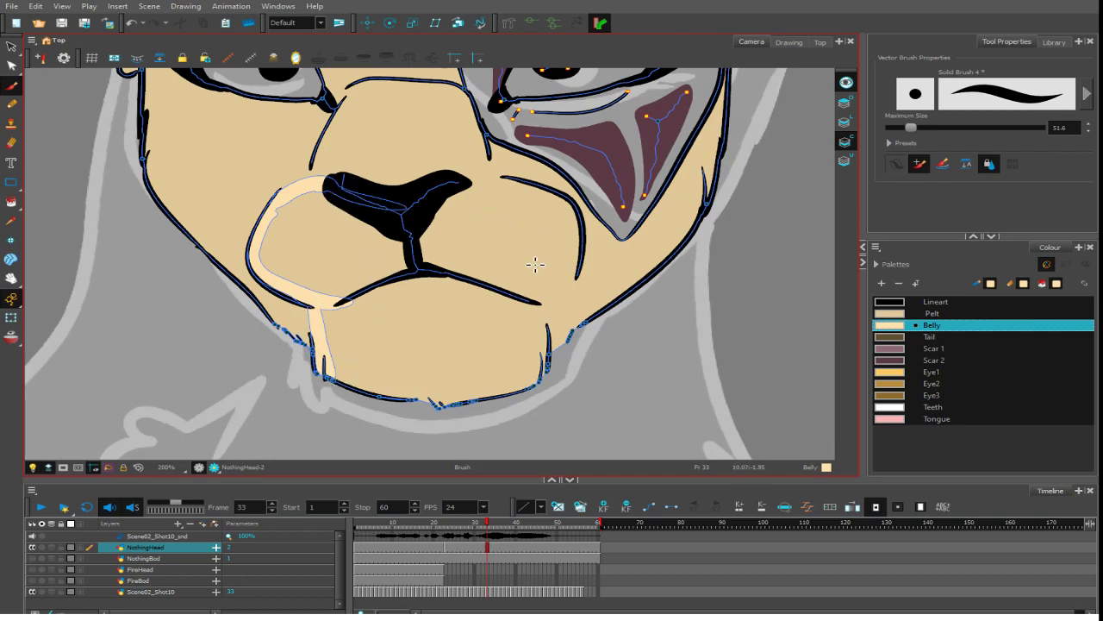
pyautogui.moveTo(537, 263)
pyautogui.mouseDown()
pyautogui.moveTo(530, 308)
pyautogui.moveTo(350, 288)
pyautogui.mouseUp()
pyautogui.moveTo(360, 250)
pyautogui.mouseDown()
pyautogui.moveTo(368, 176)
pyautogui.moveTo(362, 186)
pyautogui.moveTo(417, 114)
pyautogui.mouseUp()
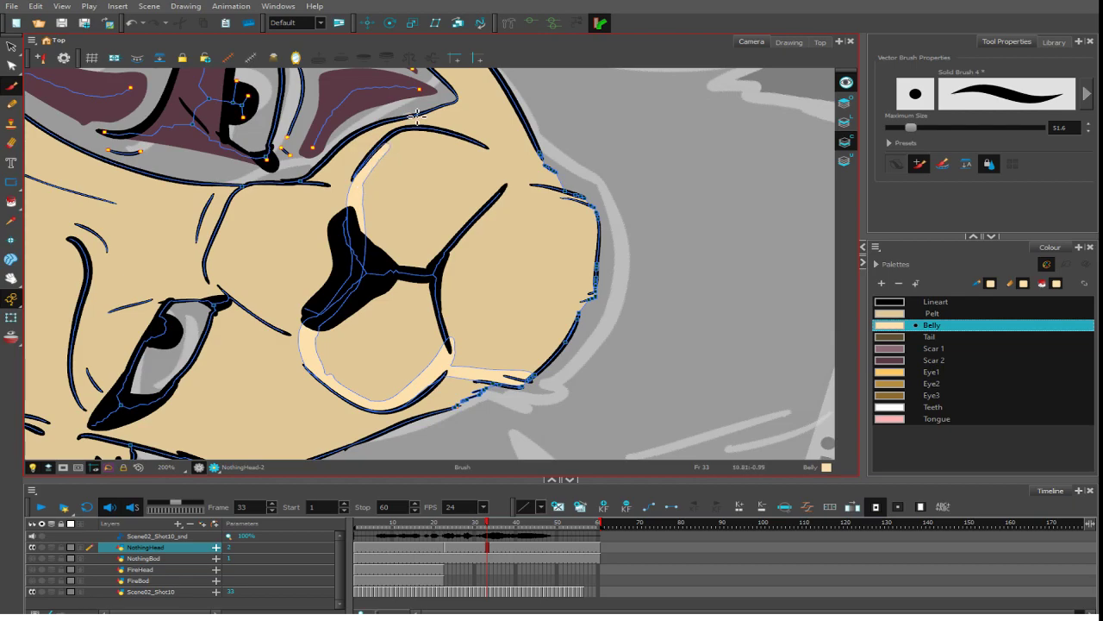
pyautogui.moveTo(417, 113); pyautogui.dragTo(638, 226)
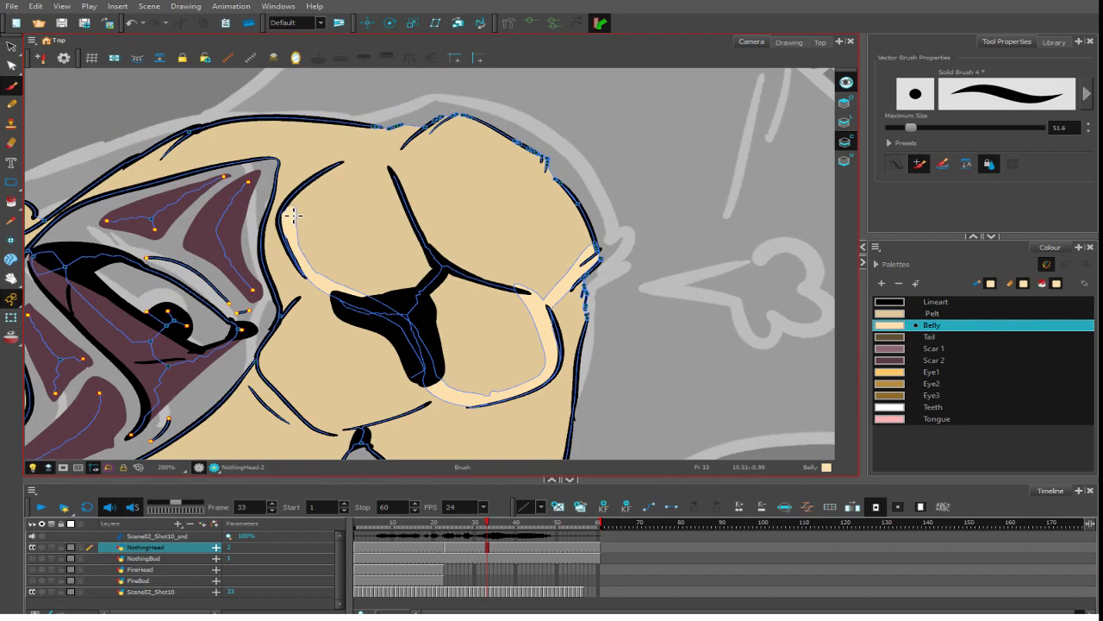
pyautogui.moveTo(300, 206)
pyautogui.mouseDown()
pyautogui.moveTo(400, 152)
pyautogui.moveTo(338, 176)
pyautogui.moveTo(441, 145)
pyautogui.moveTo(394, 162)
pyautogui.moveTo(472, 113)
pyautogui.moveTo(461, 125)
pyautogui.moveTo(514, 104)
pyautogui.moveTo(451, 113)
pyautogui.moveTo(583, 206)
pyautogui.mouseUp()
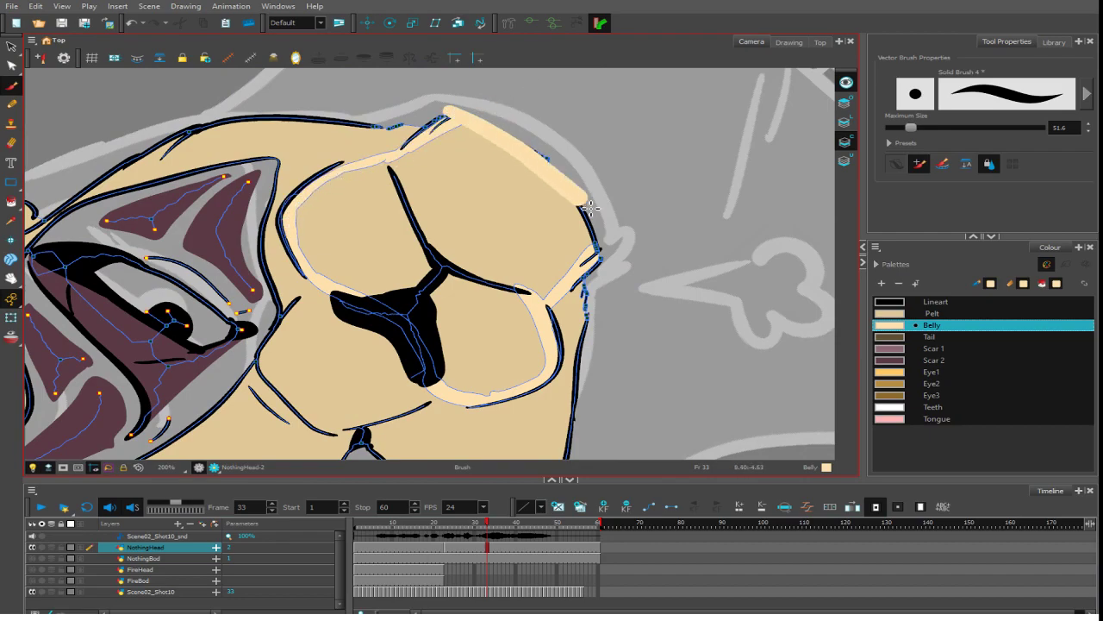
pyautogui.moveTo(530, 172); pyautogui.dragTo(587, 243)
pyautogui.moveTo(567, 180); pyautogui.dragTo(609, 262)
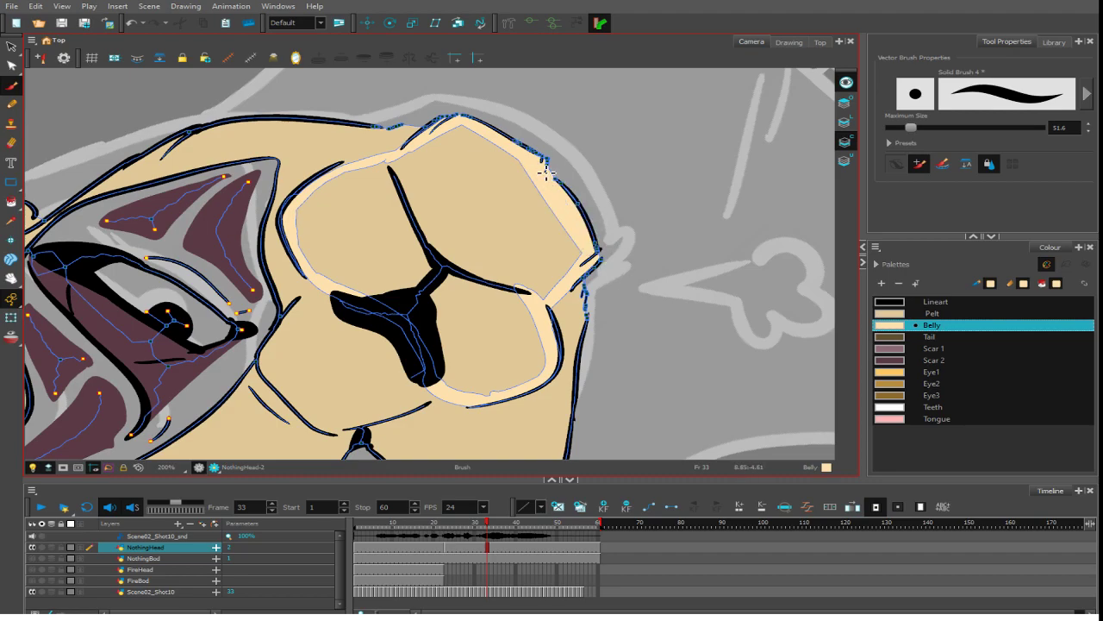
pyautogui.moveTo(622, 198); pyautogui.dragTo(299, 263)
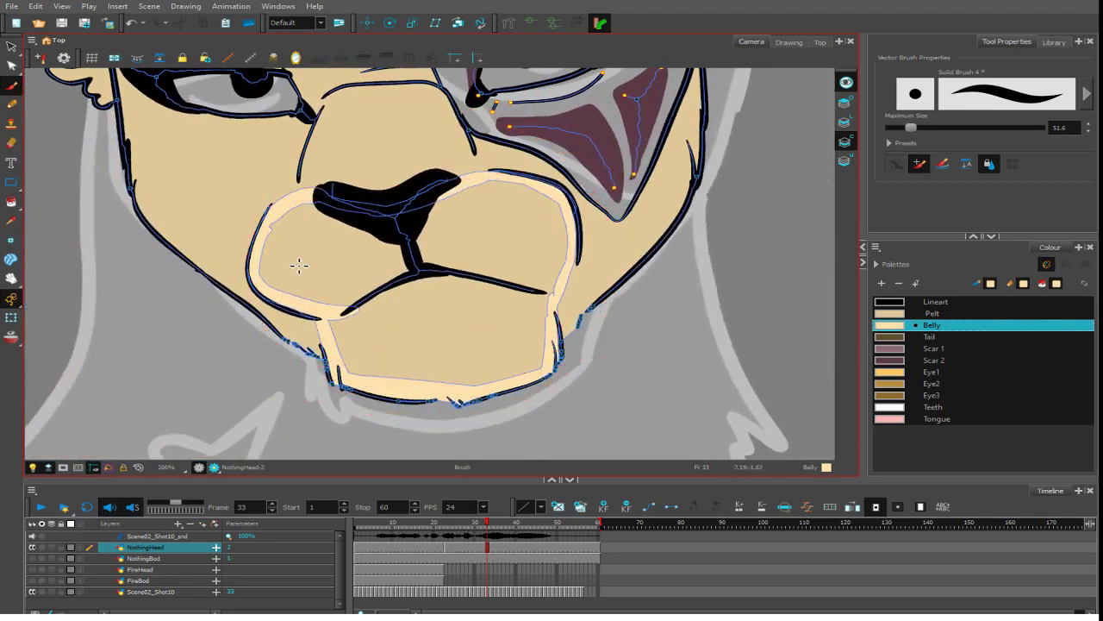
# - Fill both muzzle pads and the chin inside their borders with the Belly colour
pyautogui.click(11, 201)
pyautogui.click(332, 254)
pyautogui.click(465, 290)
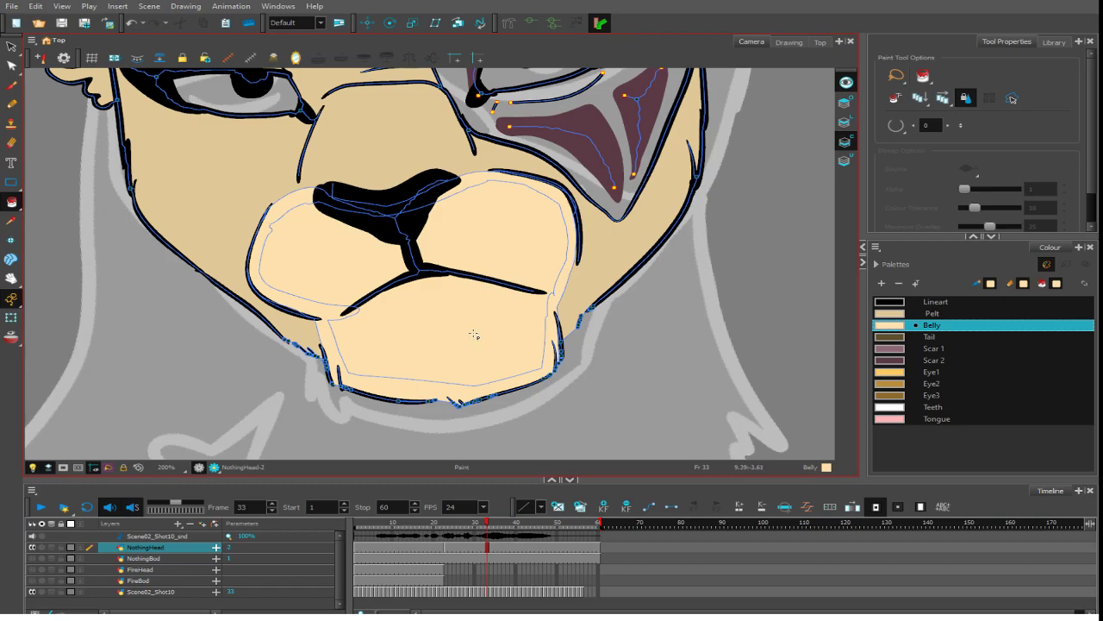
pyautogui.moveTo(346, 291); pyautogui.dragTo(527, 374)
# - Brush Belly colour under the unmarked eye and across its upper lid up to the brow
pyautogui.moveTo(571, 195)
pyautogui.mouseDown()
pyautogui.moveTo(350, 161)
pyautogui.moveTo(393, 230)
pyautogui.moveTo(405, 221)
pyautogui.mouseUp()
pyautogui.click(11, 85)
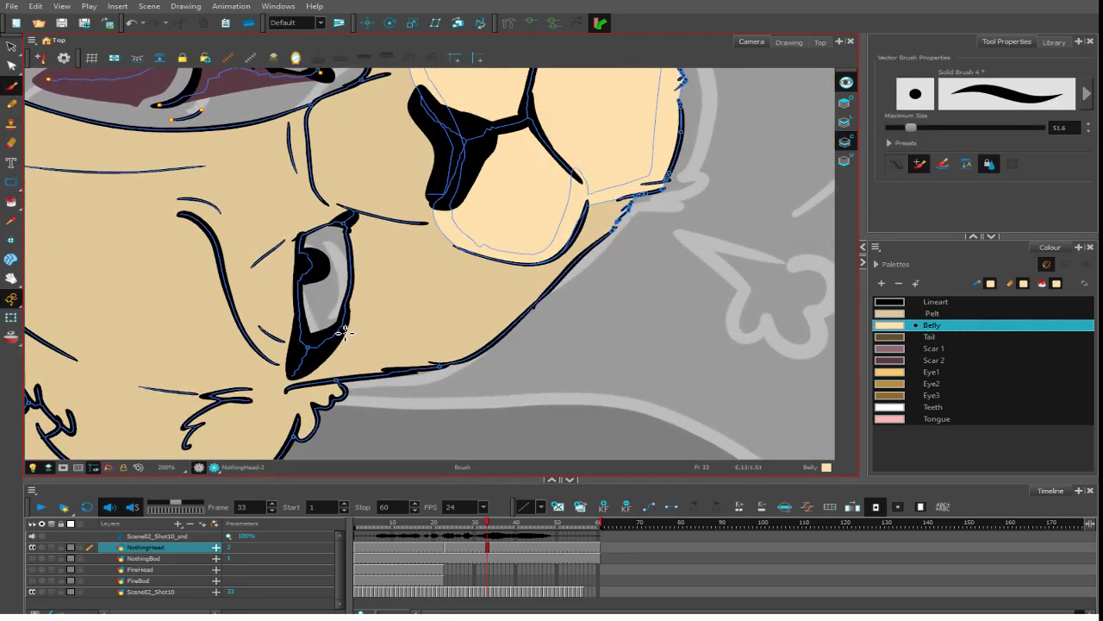
pyautogui.hotkey('ctrl', 'alt')
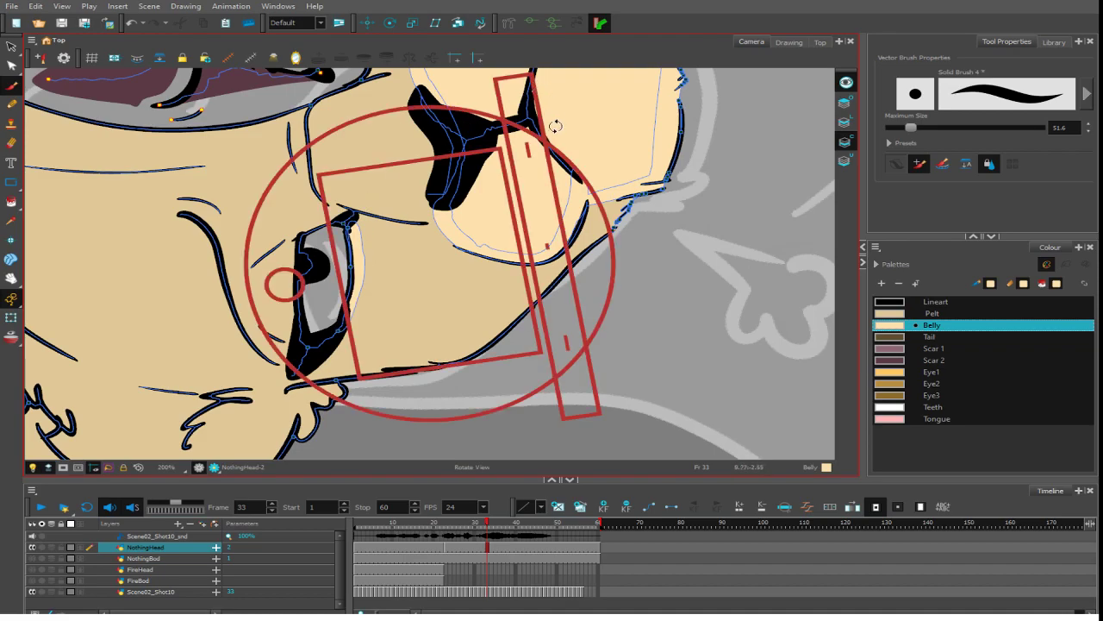
pyautogui.moveTo(556, 126); pyautogui.dragTo(495, 319)
pyautogui.moveTo(523, 183); pyautogui.dragTo(509, 329)
pyautogui.moveTo(497, 212)
pyautogui.mouseDown()
pyautogui.moveTo(461, 303)
pyautogui.moveTo(495, 226)
pyautogui.moveTo(448, 247)
pyautogui.moveTo(430, 248)
pyautogui.moveTo(489, 228)
pyautogui.moveTo(336, 260)
pyautogui.moveTo(401, 246)
pyautogui.moveTo(351, 246)
pyautogui.moveTo(311, 275)
pyautogui.moveTo(353, 273)
pyautogui.moveTo(334, 266)
pyautogui.moveTo(321, 275)
pyautogui.moveTo(373, 249)
pyautogui.moveTo(369, 292)
pyautogui.moveTo(455, 253)
pyautogui.moveTo(433, 296)
pyautogui.moveTo(458, 324)
pyautogui.moveTo(463, 285)
pyautogui.mouseUp()
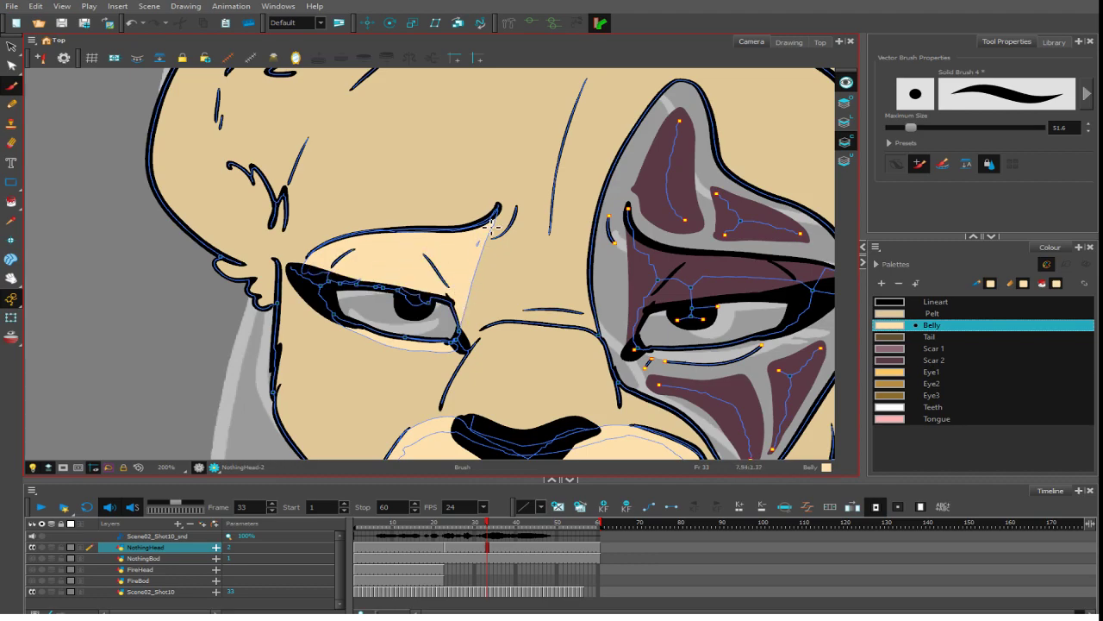
pyautogui.press('1')
pyautogui.press('1')
pyautogui.press('1')
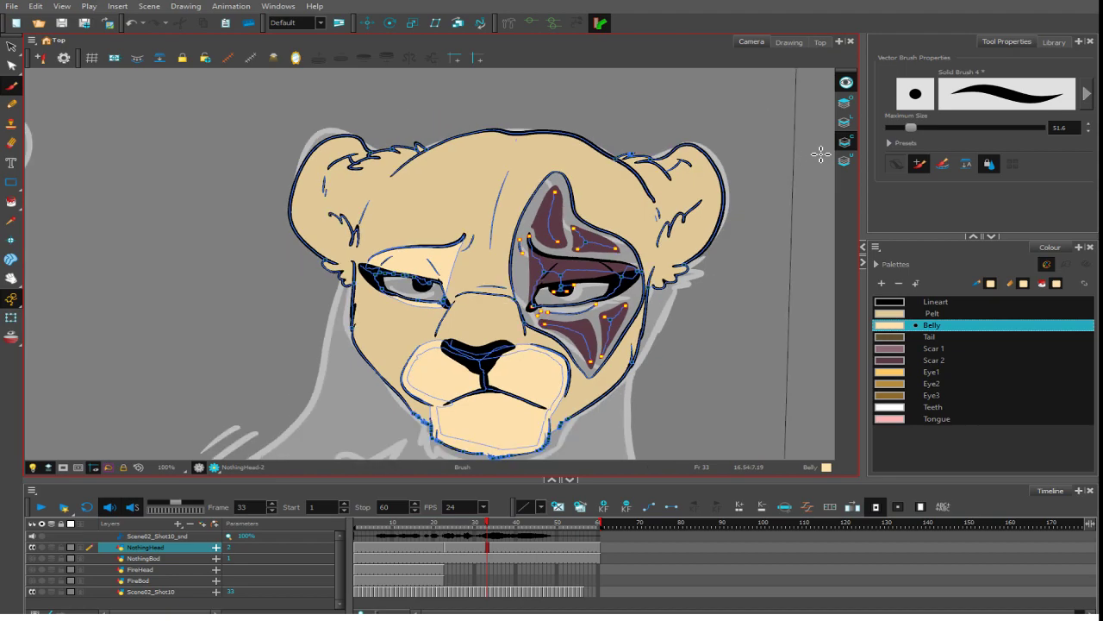
# - Reshape the inner edge of the unmarked eye's Belly lid patch into a curve with a Pelt stroke
pyautogui.press('2')
pyautogui.press('2')
pyautogui.press('2')
pyautogui.click(906, 314)
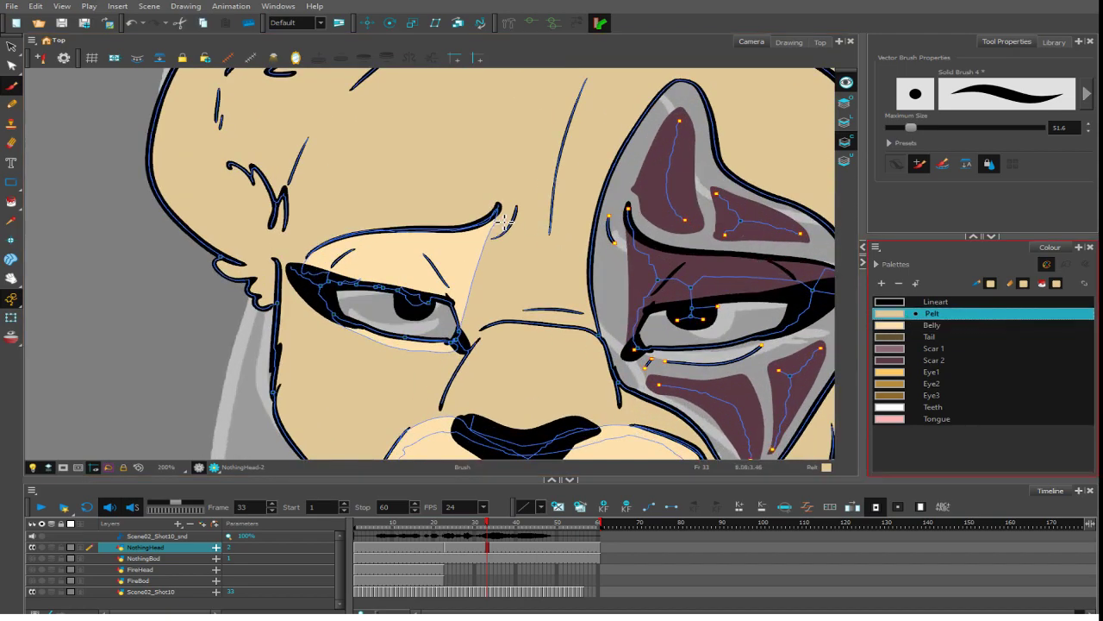
pyautogui.moveTo(502, 223); pyautogui.dragTo(468, 302)
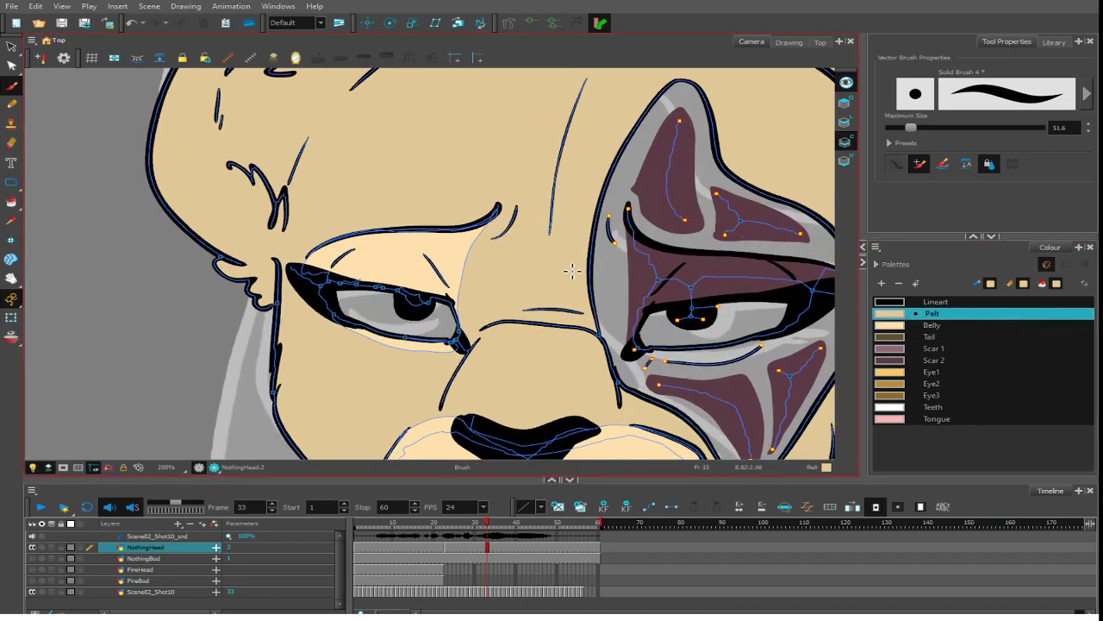
pyautogui.scroll(-3, 734, 219)
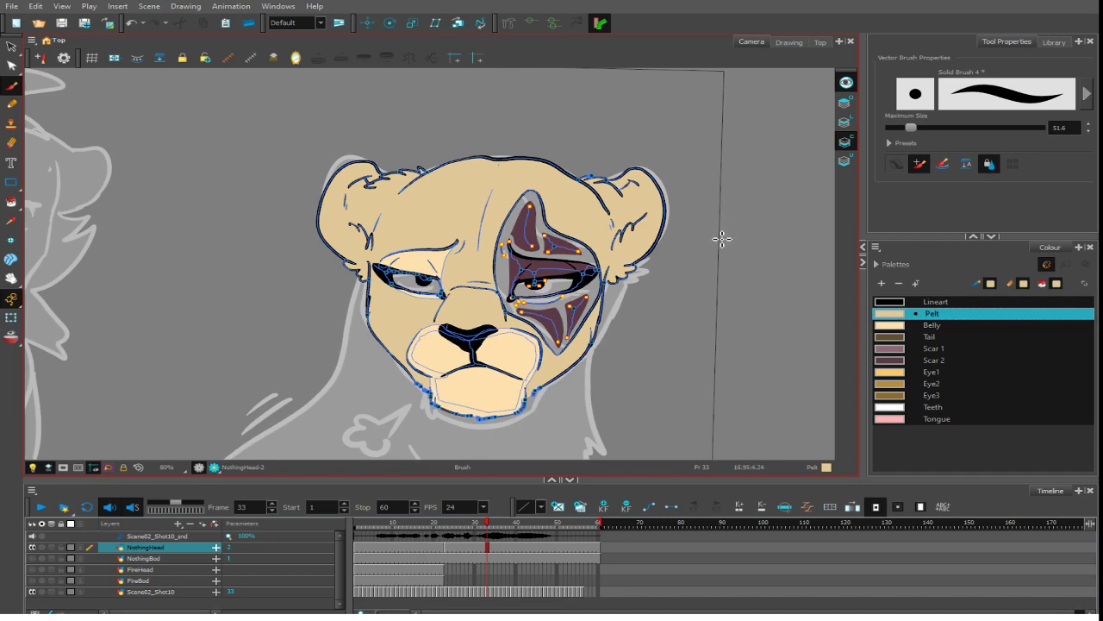
# - Fill the unpainted area of the scar marking around the dark patches with Scar 1
pyautogui.click(12, 201)
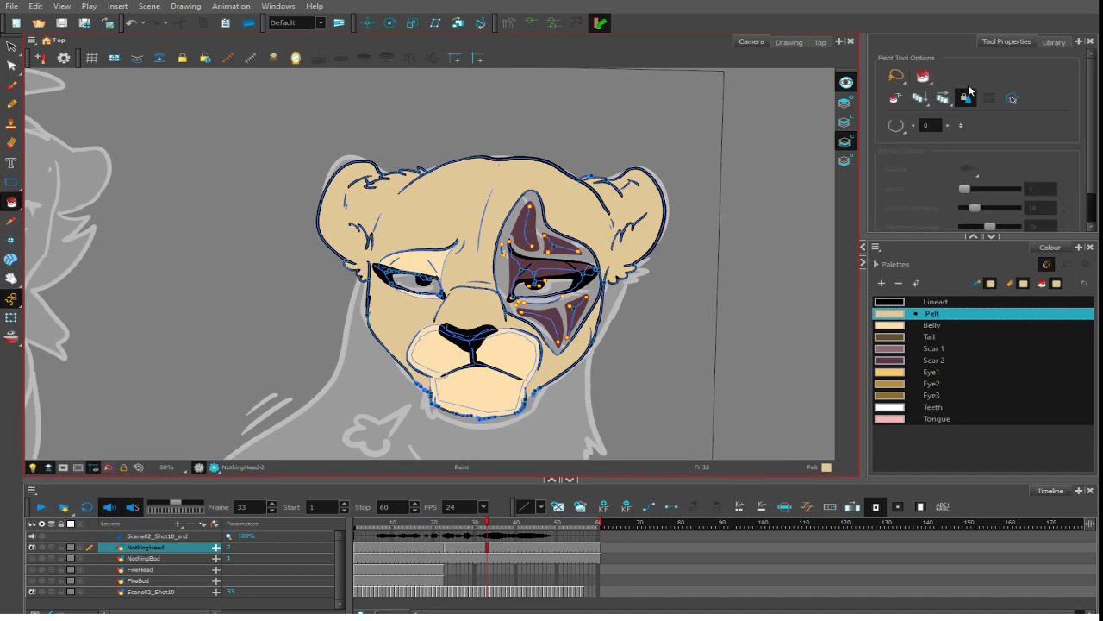
pyautogui.click(905, 349)
pyautogui.click(558, 241)
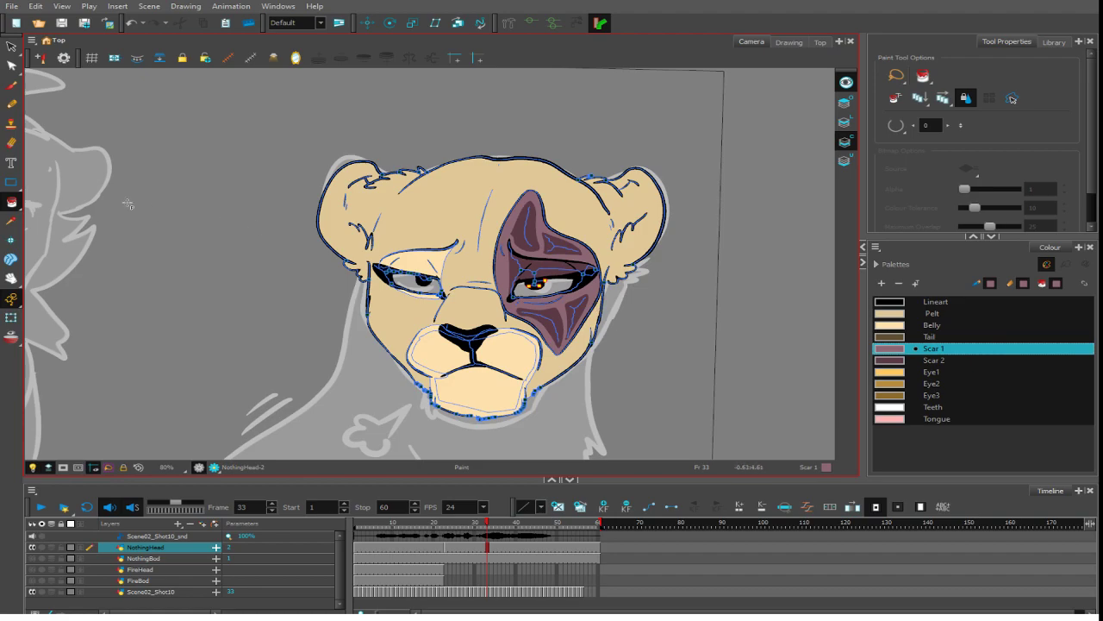
# - Paint Eye1 rings around both pupils and the inner corner of the marked eye, using a draw-behind brush
pyautogui.click(12, 86)
pyautogui.moveTo(691, 294); pyautogui.dragTo(657, 287)
pyautogui.press('2')
pyautogui.click(905, 372)
pyautogui.moveTo(639, 342); pyautogui.dragTo(599, 344)
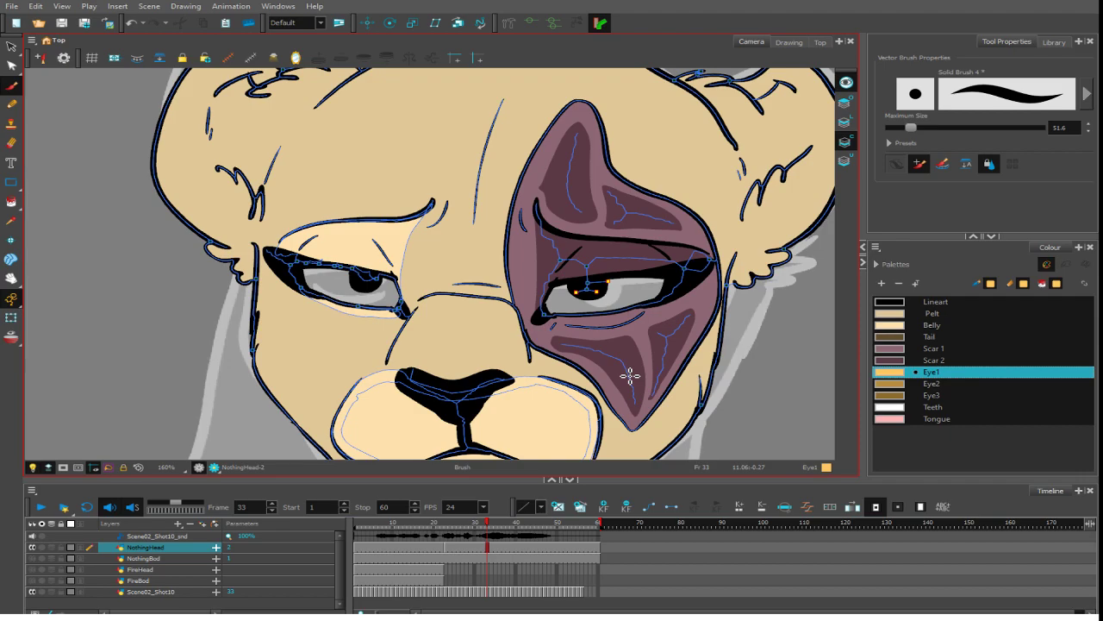
pyautogui.click(897, 163)
pyautogui.scroll(3, 429, 320)
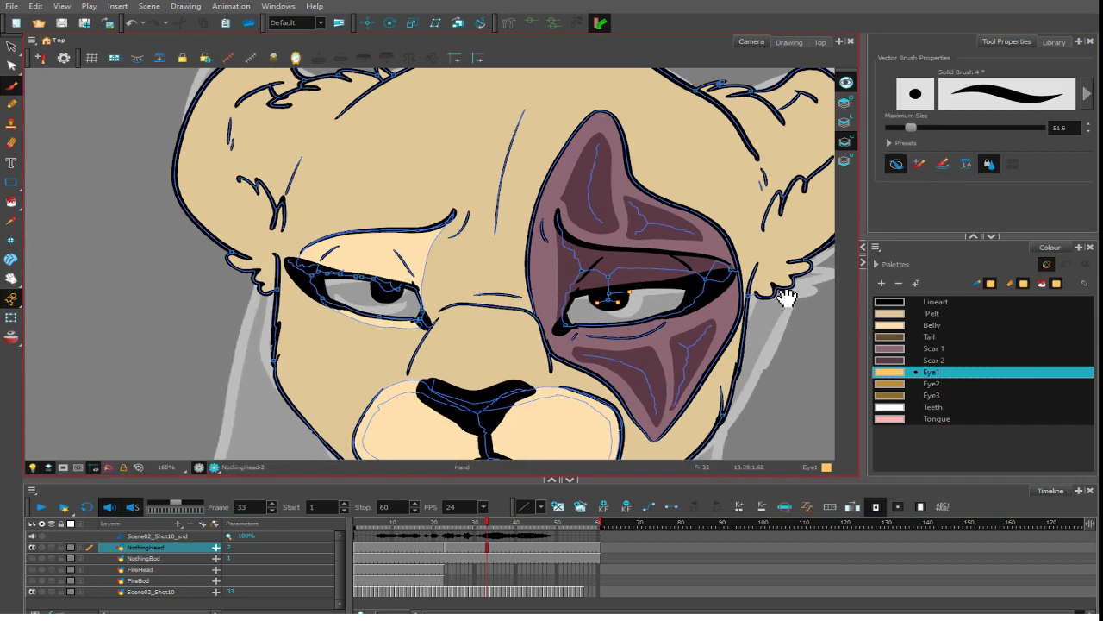
pyautogui.moveTo(338, 289)
pyautogui.mouseDown()
pyautogui.moveTo(346, 332)
pyautogui.moveTo(397, 293)
pyautogui.mouseUp()
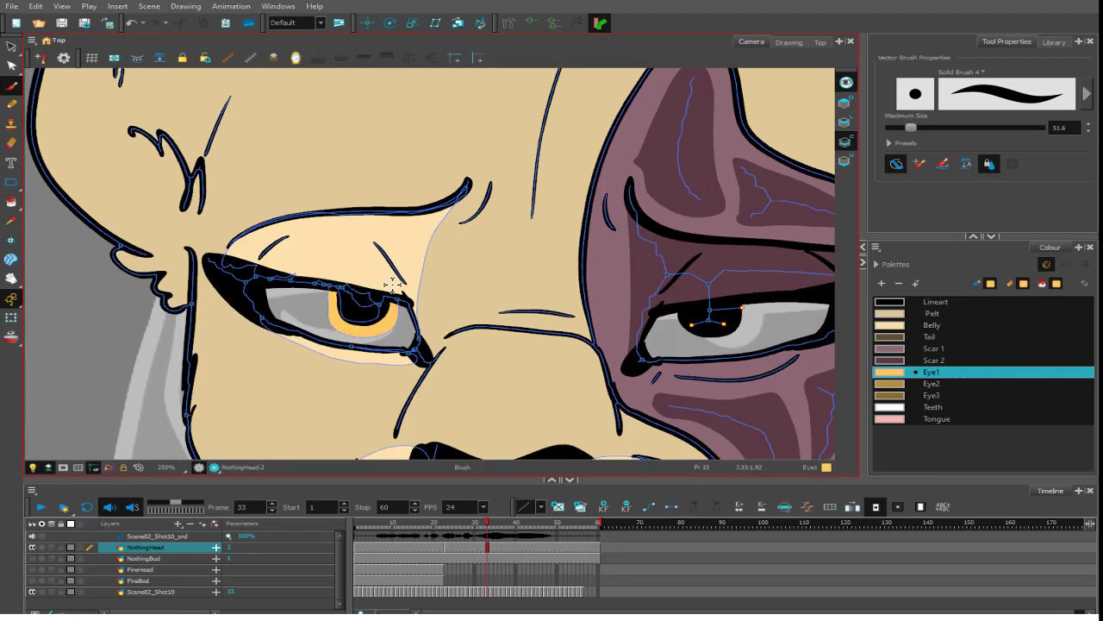
pyautogui.moveTo(681, 323)
pyautogui.mouseDown()
pyautogui.moveTo(716, 349)
pyautogui.moveTo(748, 317)
pyautogui.moveTo(685, 307)
pyautogui.moveTo(678, 367)
pyautogui.mouseUp()
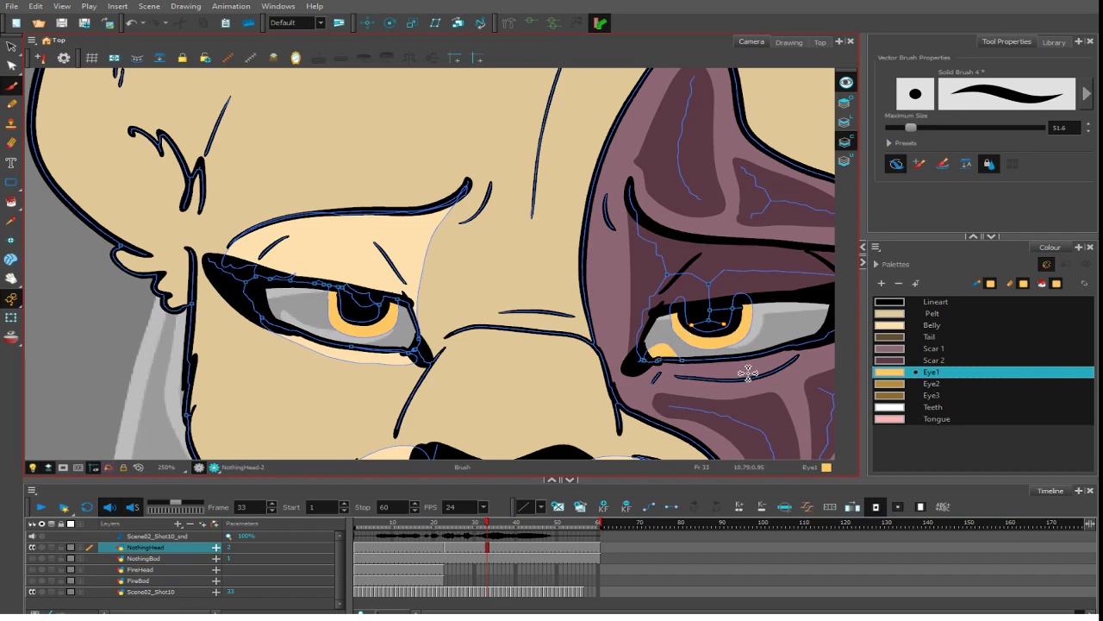
# - Paint Eye1 patches along the outer part of the marked eye and in both corners of the unmarked eye
pyautogui.moveTo(747, 372)
pyautogui.mouseDown()
pyautogui.moveTo(782, 342)
pyautogui.moveTo(832, 330)
pyautogui.mouseUp()
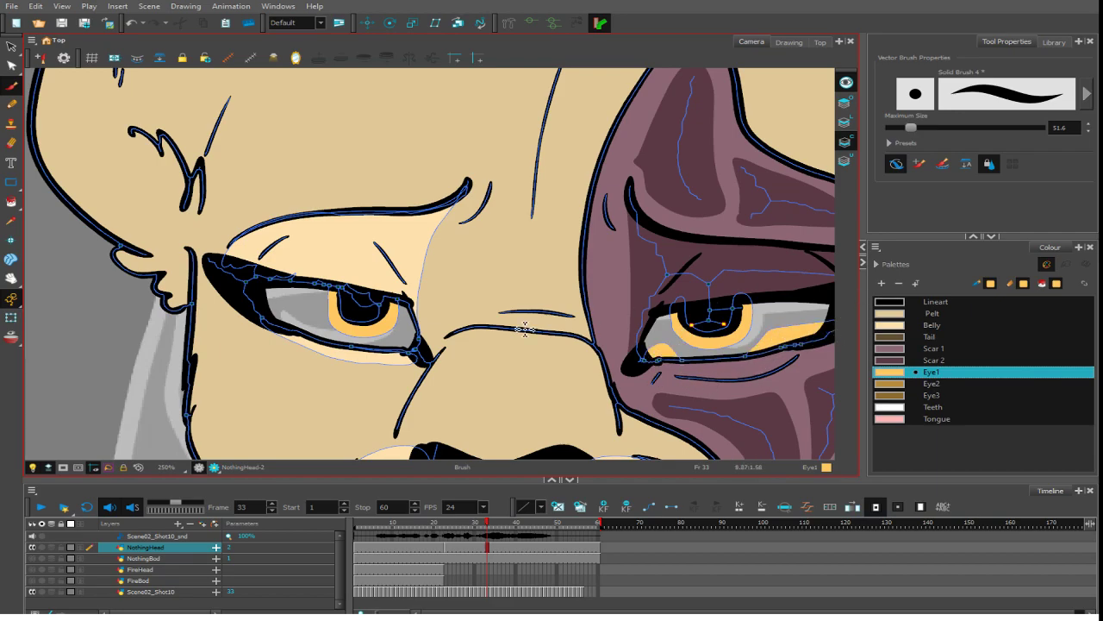
pyautogui.moveTo(319, 352)
pyautogui.mouseDown()
pyautogui.moveTo(312, 319)
pyautogui.moveTo(274, 313)
pyautogui.mouseUp()
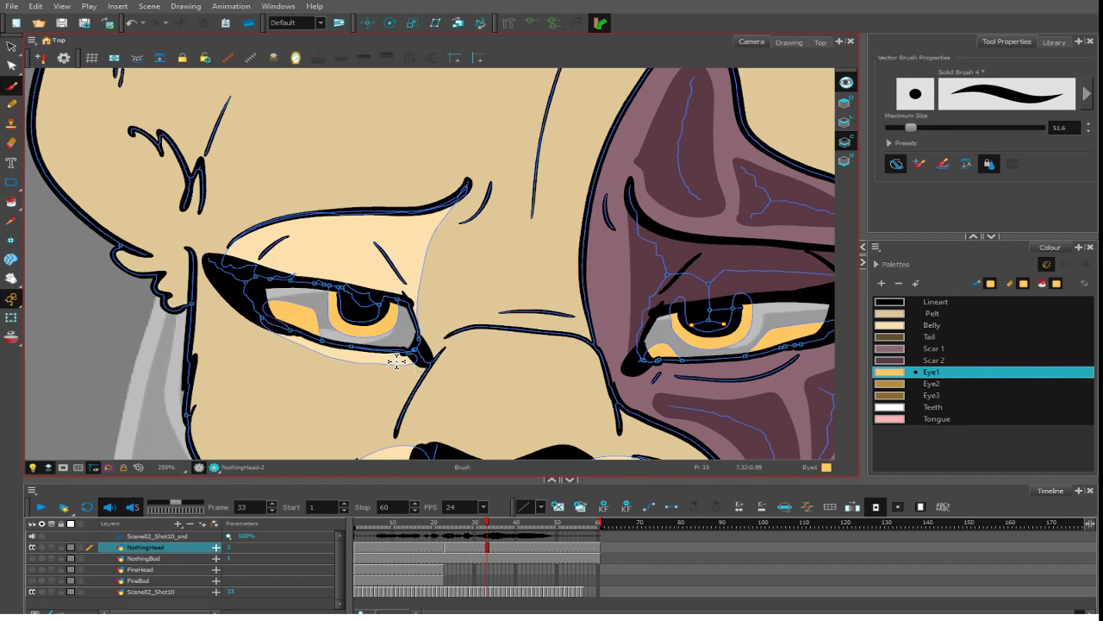
pyautogui.moveTo(402, 350); pyautogui.dragTo(416, 338)
pyautogui.press('1')
pyautogui.press('1')
pyautogui.press('1')
pyautogui.press('1')
pyautogui.press('2')
pyautogui.press('2')
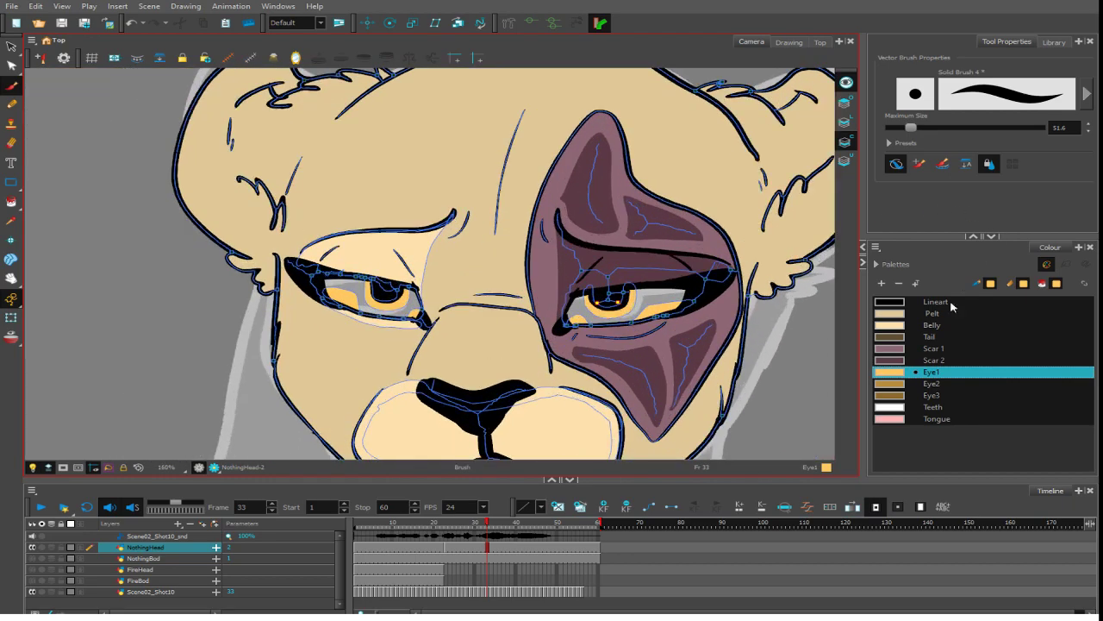
# - Paint the remaining unfilled areas of both eyes with Eye3, behind the existing Eye1 shapes
pyautogui.click(901, 384)
pyautogui.click(901, 394)
pyautogui.moveTo(700, 293)
pyautogui.mouseDown()
pyautogui.moveTo(581, 332)
pyautogui.moveTo(576, 321)
pyautogui.moveTo(629, 272)
pyautogui.moveTo(577, 276)
pyautogui.mouseUp()
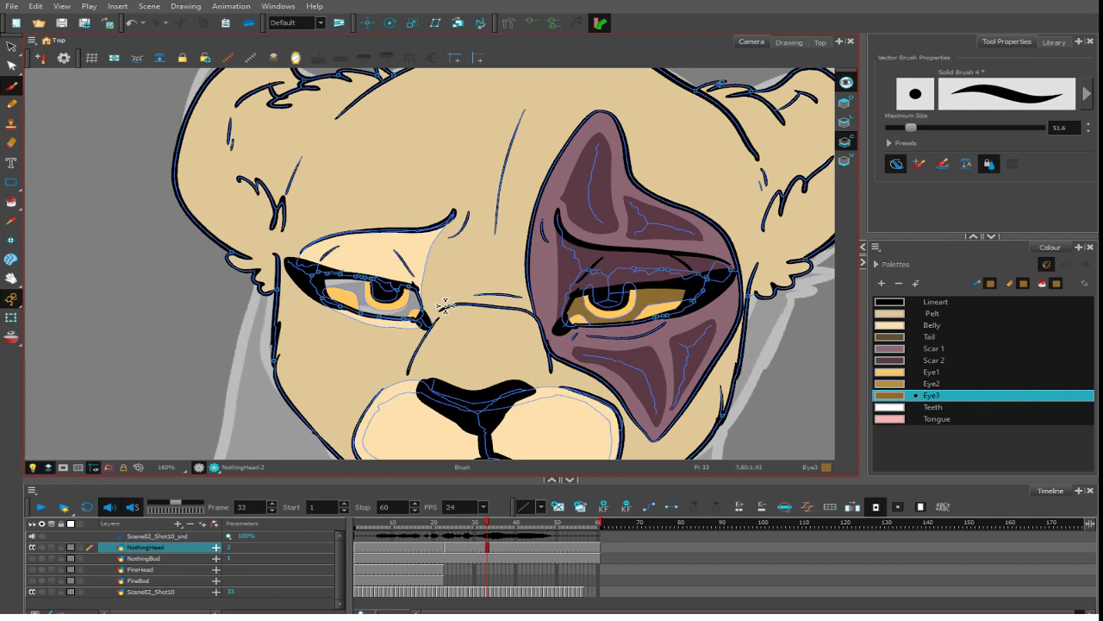
pyautogui.moveTo(444, 306)
pyautogui.mouseDown()
pyautogui.moveTo(377, 330)
pyautogui.moveTo(351, 328)
pyautogui.moveTo(348, 299)
pyautogui.moveTo(373, 265)
pyautogui.moveTo(321, 272)
pyautogui.mouseUp()
pyautogui.press('1')
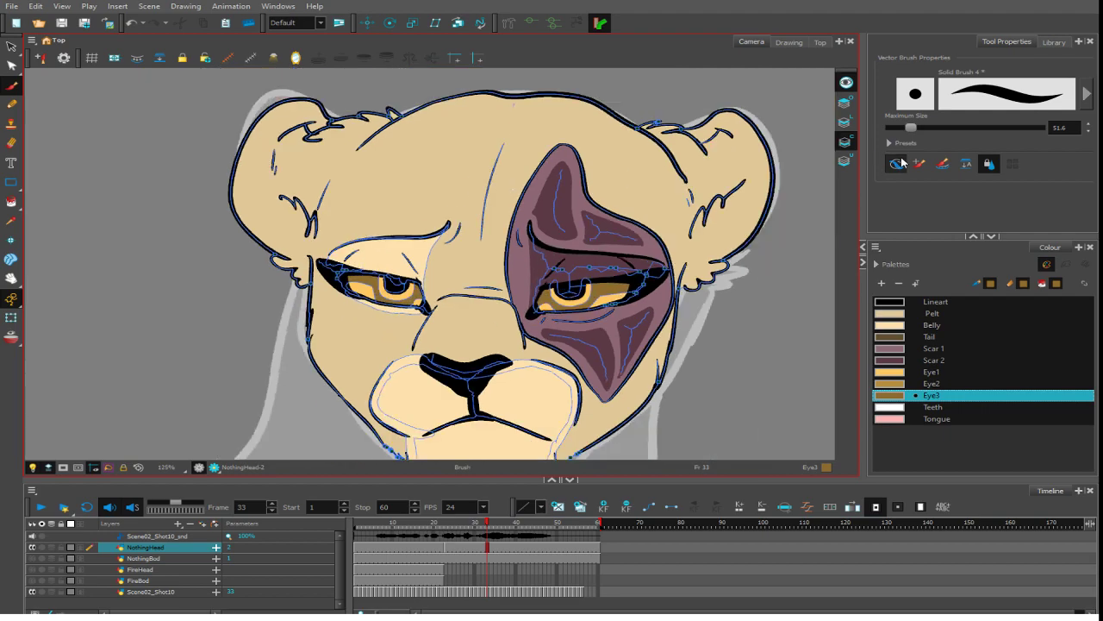
pyautogui.press('1')
pyautogui.press('2')
pyautogui.press('2')
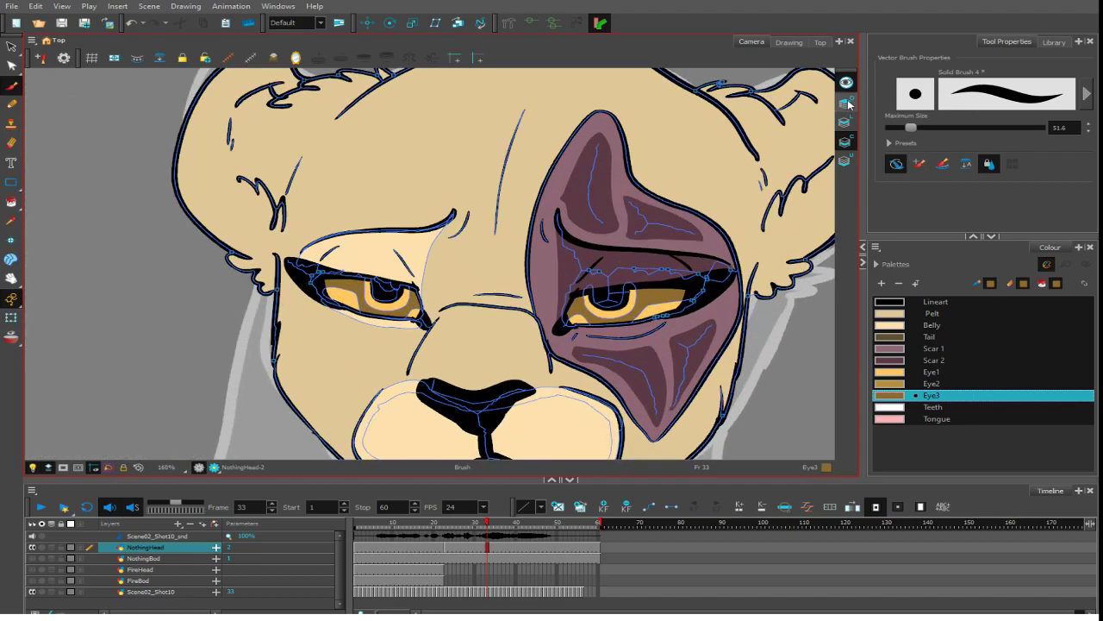
# - Add highlights to both eyes in the Teeth colour on the overlay art, with draw-behind off and brush size 38.8
pyautogui.click(848, 104)
pyautogui.click(896, 164)
pyautogui.moveTo(910, 128); pyautogui.dragTo(902, 134)
pyautogui.click(898, 409)
pyautogui.press('space')
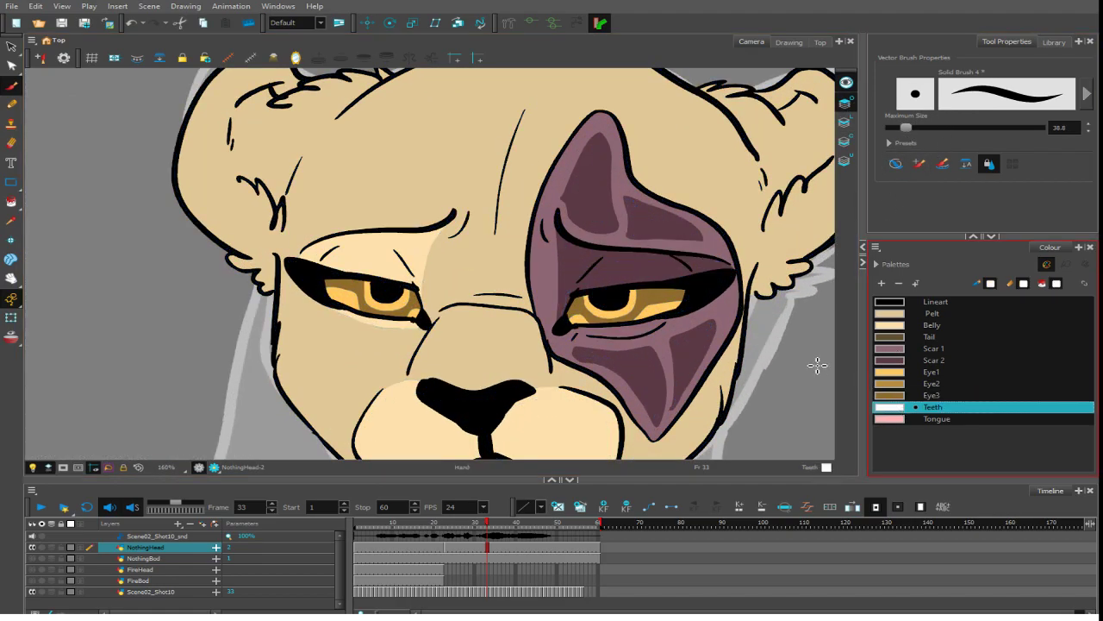
pyautogui.press('2')
pyautogui.moveTo(621, 290)
pyautogui.mouseDown()
pyautogui.moveTo(690, 262)
pyautogui.moveTo(704, 273)
pyautogui.mouseUp()
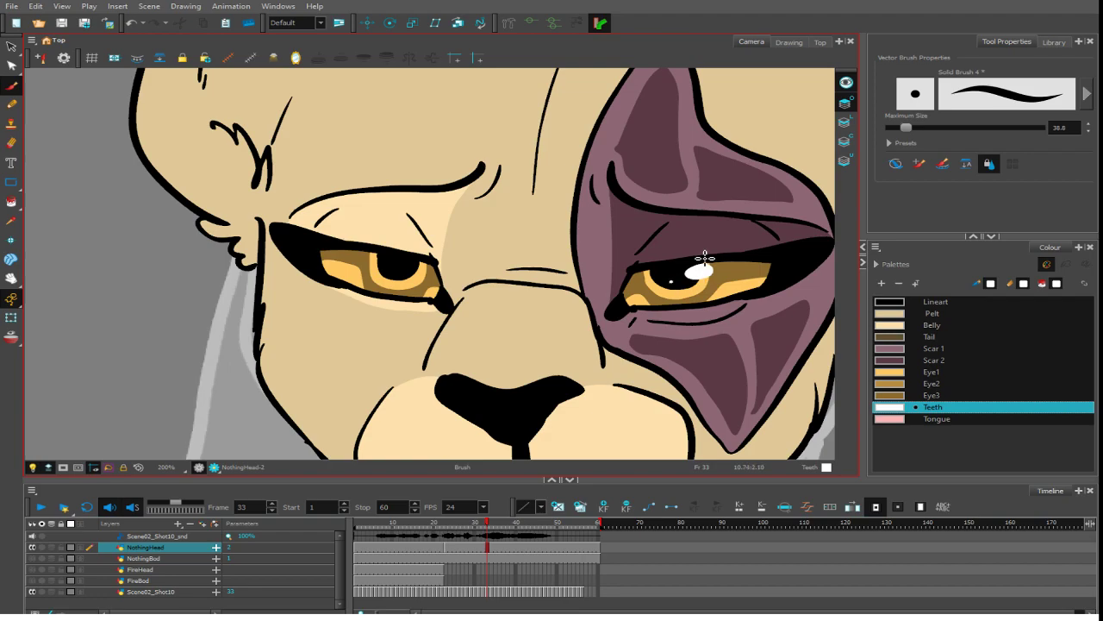
pyautogui.click(670, 280)
pyautogui.press('1')
pyautogui.press('1')
pyautogui.press('1')
pyautogui.press('1')
pyautogui.press('1')
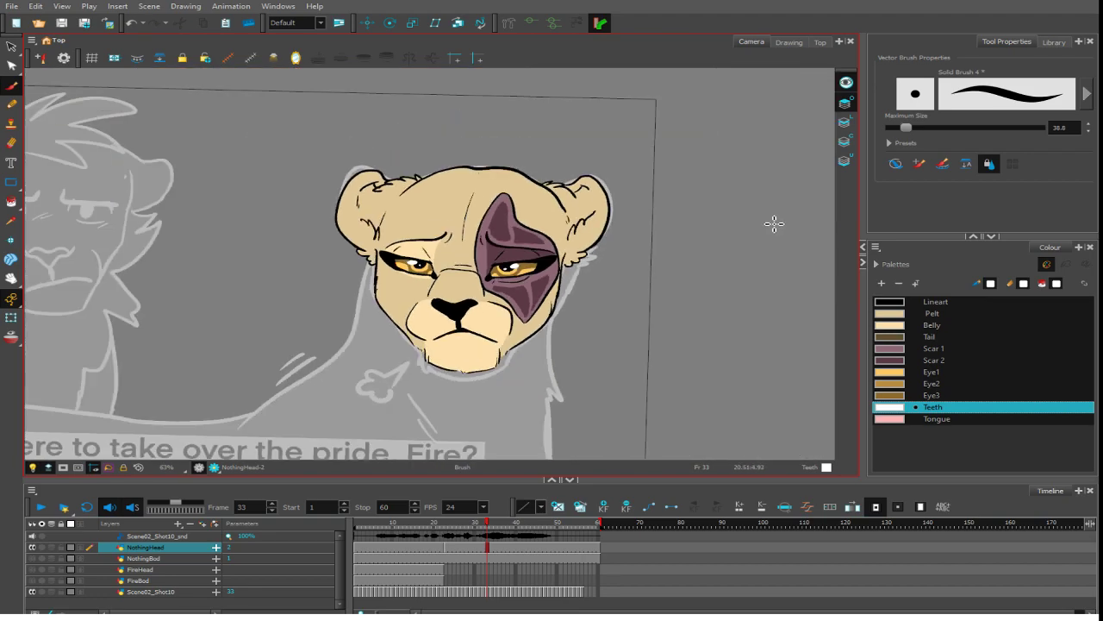
# - Enable the NothingBod layer and enlarge the timeline area
pyautogui.press('.')
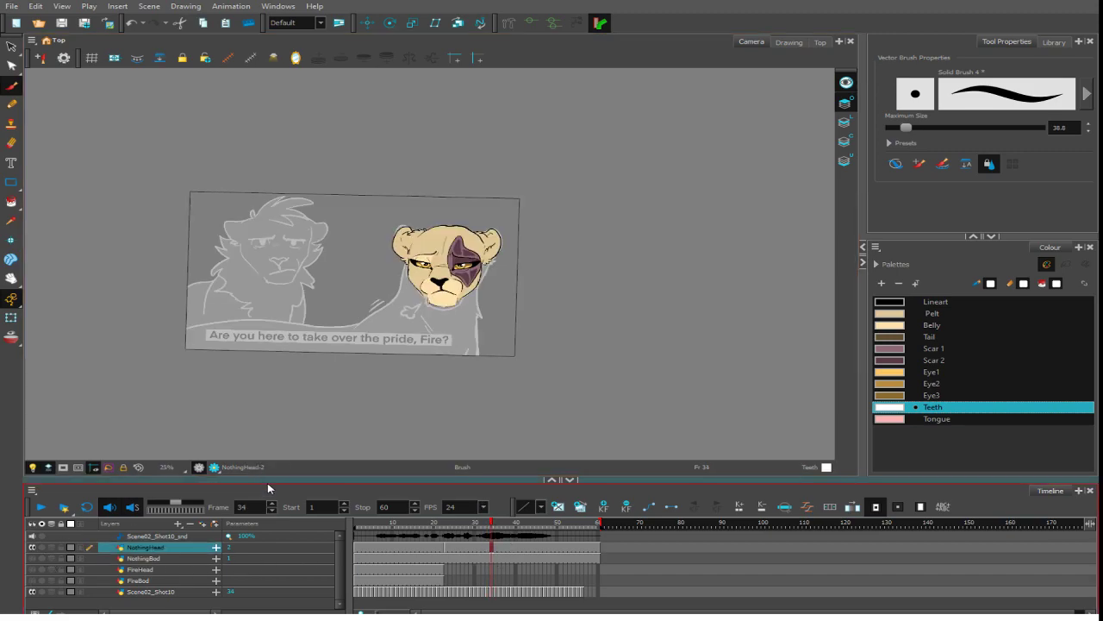
pyautogui.click(33, 558)
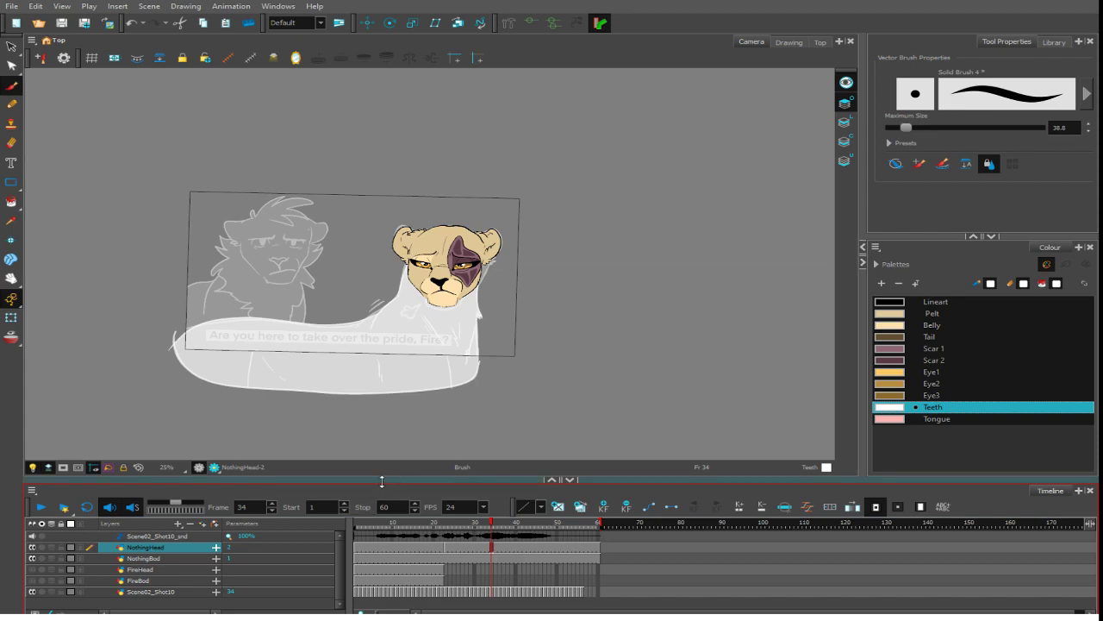
pyautogui.moveTo(382, 482); pyautogui.dragTo(382, 432)
# - Enable the FireHead layer so its coloured head drawing shows over the rough sketch at frame 20
pyautogui.click(450, 520)
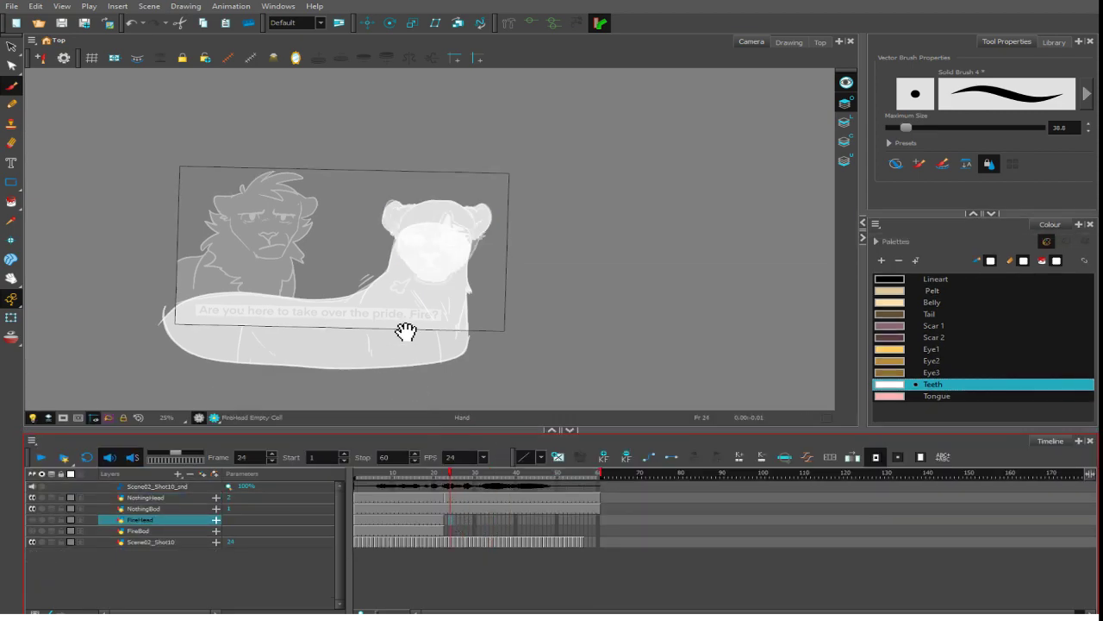
pyautogui.moveTo(406, 332); pyautogui.dragTo(464, 338)
pyautogui.press('2')
pyautogui.press('2')
pyautogui.moveTo(341, 327); pyautogui.dragTo(557, 330)
pyautogui.press('2')
pyautogui.press('2')
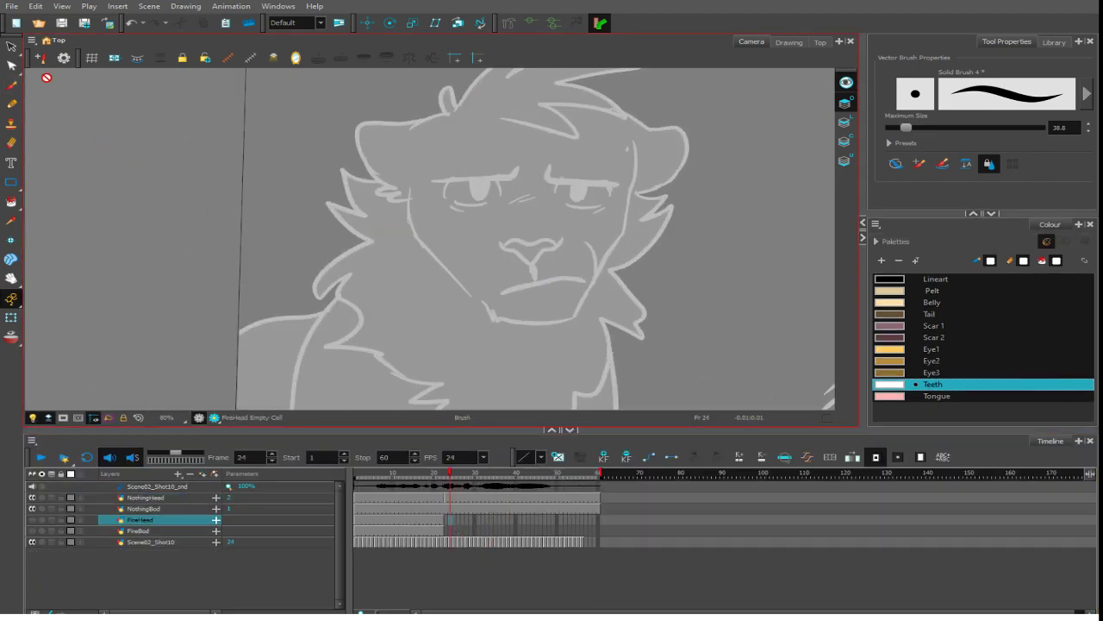
pyautogui.click(431, 530)
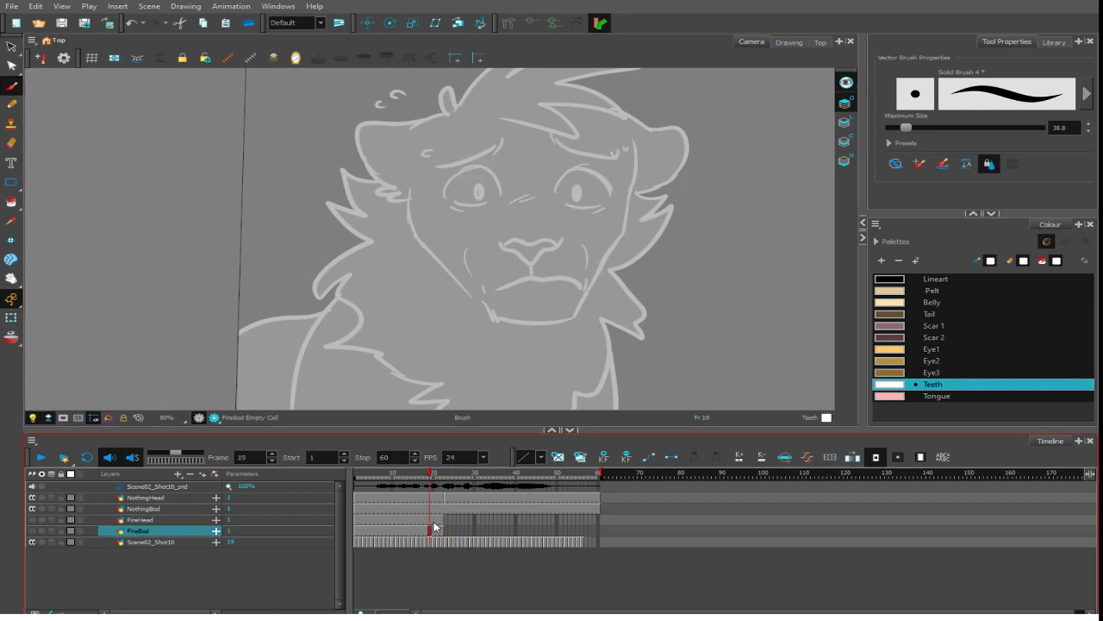
pyautogui.click(434, 520)
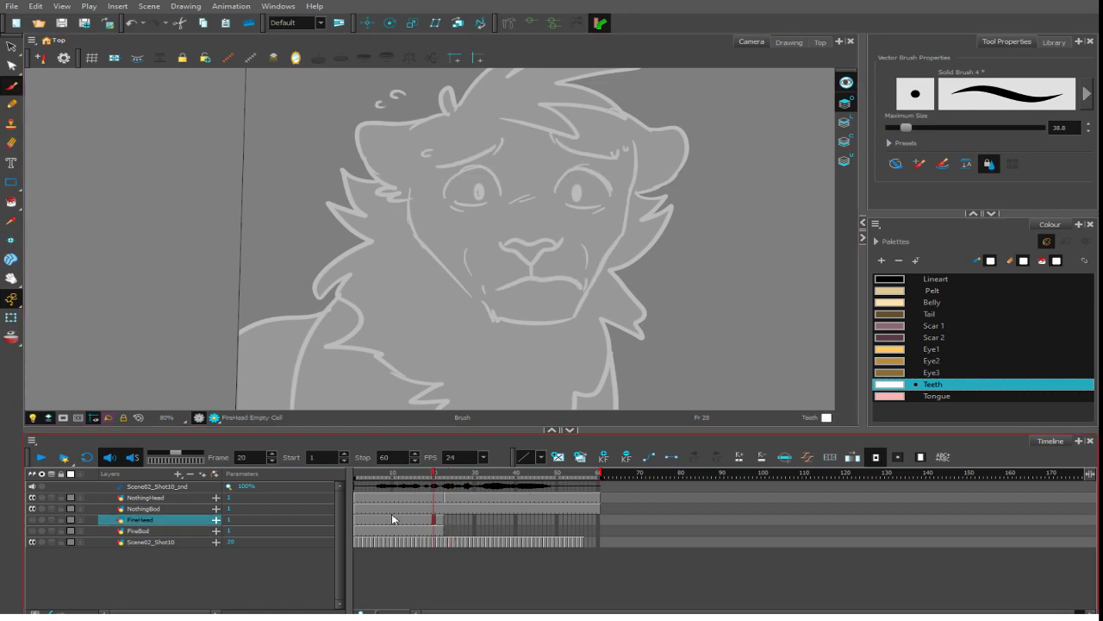
pyautogui.click(32, 521)
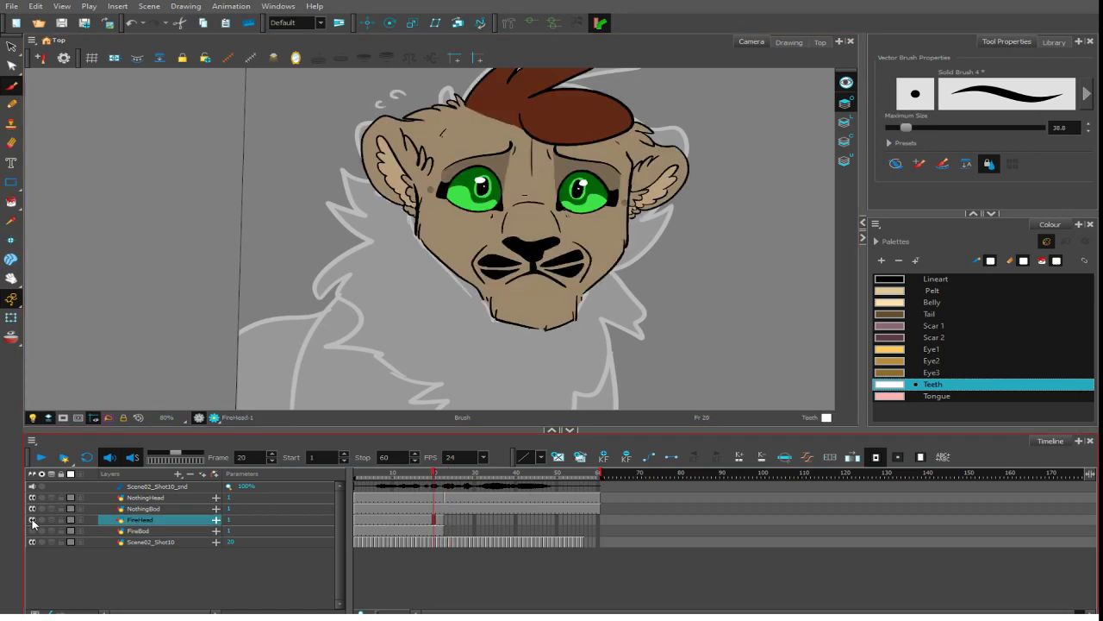
# - Set up FireHead frame 23 for inking with onion skin on and a Lineart-colour draw-behind brush on the line art
pyautogui.click(448, 524)
pyautogui.click(11, 338)
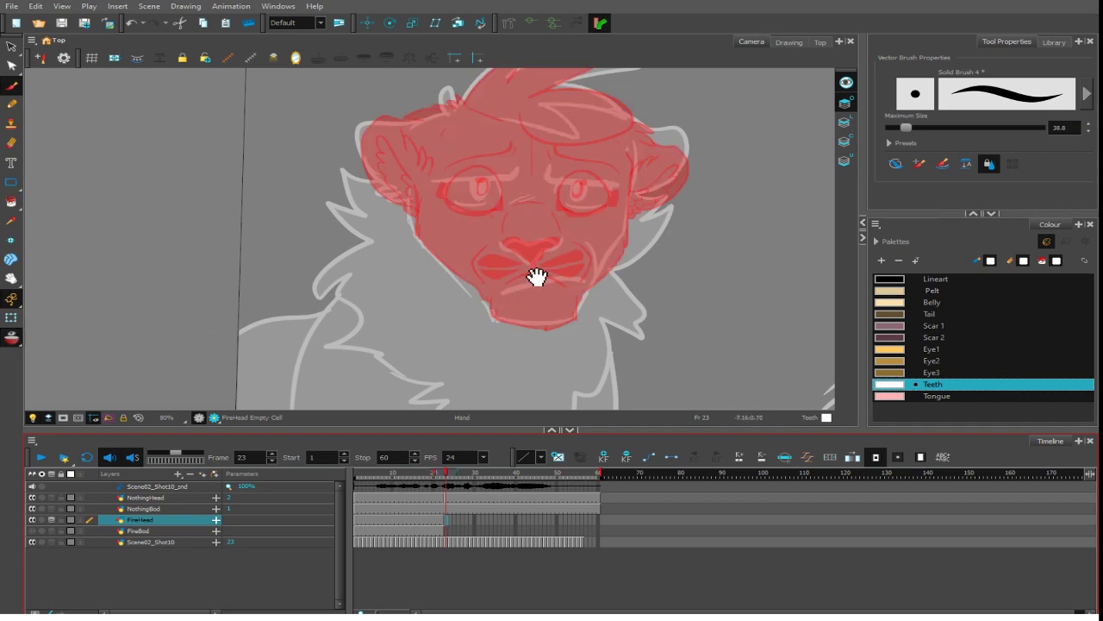
pyautogui.moveTo(537, 276); pyautogui.dragTo(436, 300)
pyautogui.press('2')
pyautogui.press('2')
pyautogui.click(885, 279)
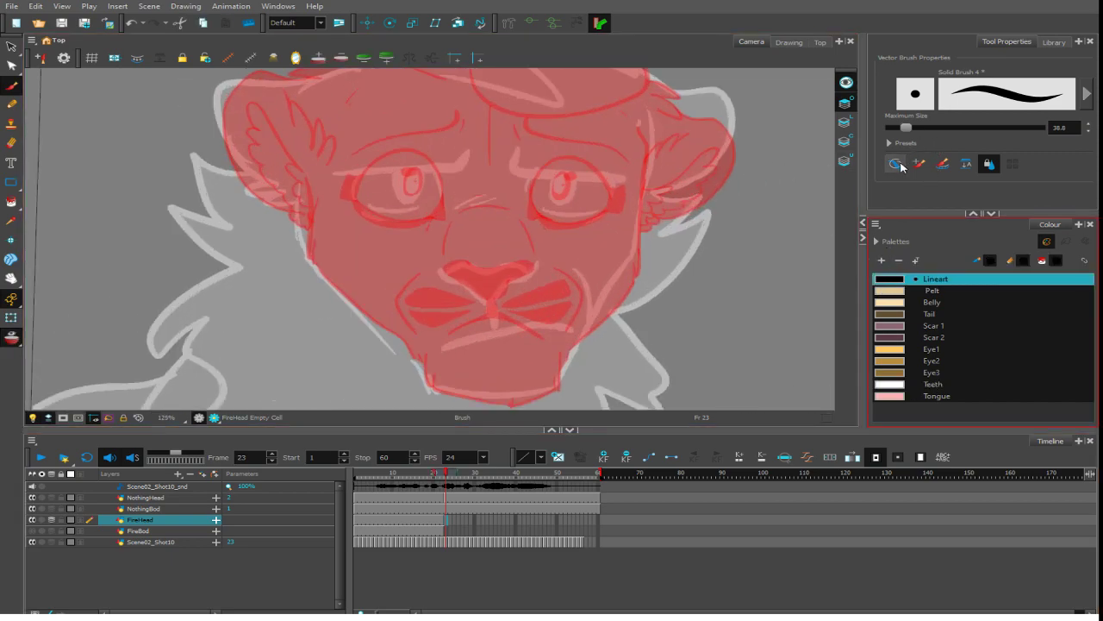
pyautogui.click(896, 164)
pyautogui.hotkey('shift', 'x')
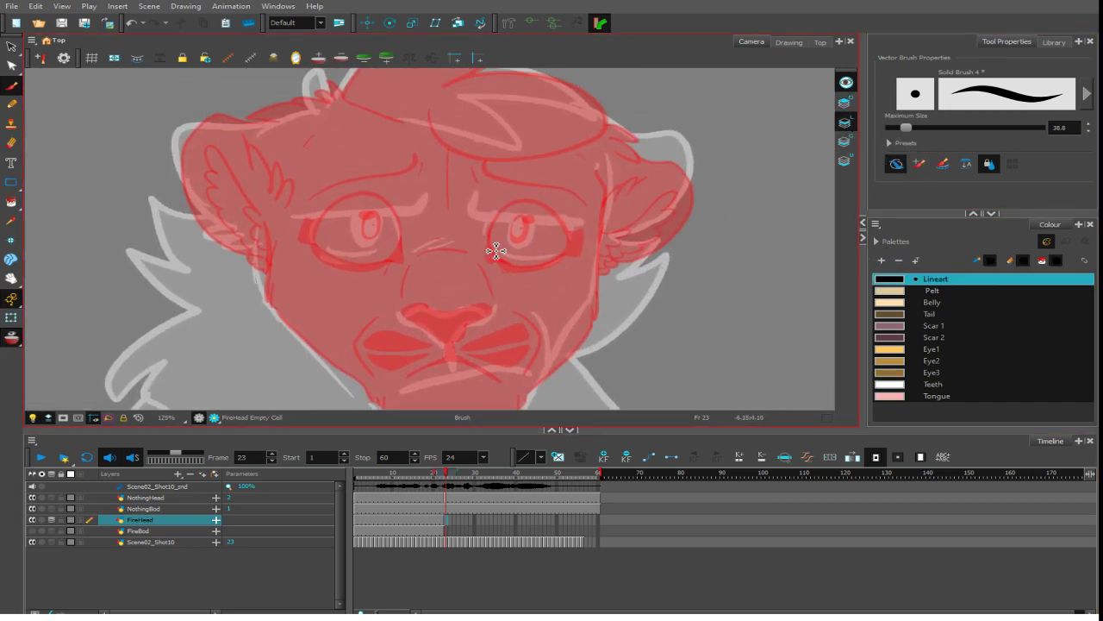
# - Ink the upper lid, lid crease and brow of Fire's eye on the viewer's right, following the sketch
pyautogui.moveTo(491, 243)
pyautogui.mouseDown()
pyautogui.moveTo(506, 215)
pyautogui.moveTo(502, 228)
pyautogui.moveTo(582, 224)
pyautogui.mouseUp()
pyautogui.moveTo(509, 210)
pyautogui.mouseDown()
pyautogui.moveTo(558, 201)
pyautogui.moveTo(581, 226)
pyautogui.mouseUp()
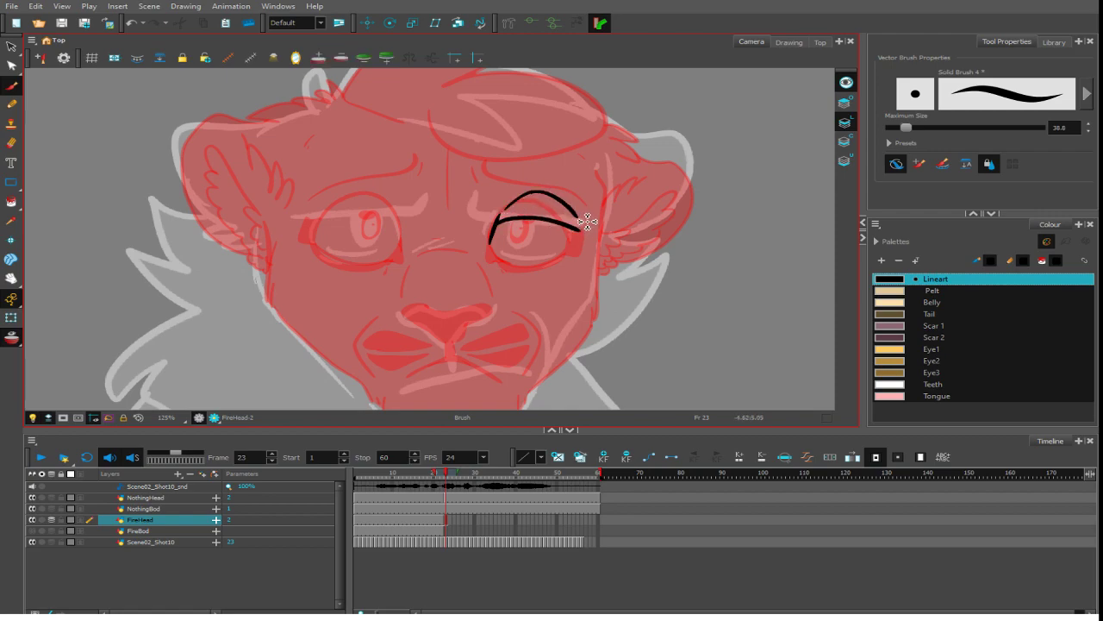
pyautogui.hotkey('ctrl', 'z')
pyautogui.moveTo(491, 193)
pyautogui.mouseDown()
pyautogui.moveTo(586, 210)
pyautogui.moveTo(473, 183)
pyautogui.mouseUp()
pyautogui.hotkey('ctrl', 'z')
pyautogui.hotkey('ctrl', 'z')
pyautogui.moveTo(582, 210); pyautogui.dragTo(488, 183)
# - Ink the upper lid, lid crease and brow of Fire's eye on the viewer's left
pyautogui.press('space')
pyautogui.moveTo(520, 268); pyautogui.dragTo(572, 292)
pyautogui.moveTo(457, 282)
pyautogui.mouseDown()
pyautogui.moveTo(450, 256)
pyautogui.moveTo(371, 246)
pyautogui.mouseUp()
# - Ink a vertical crease between Fire's brows, redrawing it once, and set the brush size to 33.2
pyautogui.moveTo(445, 237)
pyautogui.mouseDown()
pyautogui.moveTo(419, 216)
pyautogui.moveTo(378, 231)
pyautogui.moveTo(458, 212)
pyautogui.moveTo(493, 215)
pyautogui.moveTo(493, 226)
pyautogui.moveTo(537, 218)
pyautogui.moveTo(509, 196)
pyautogui.mouseUp()
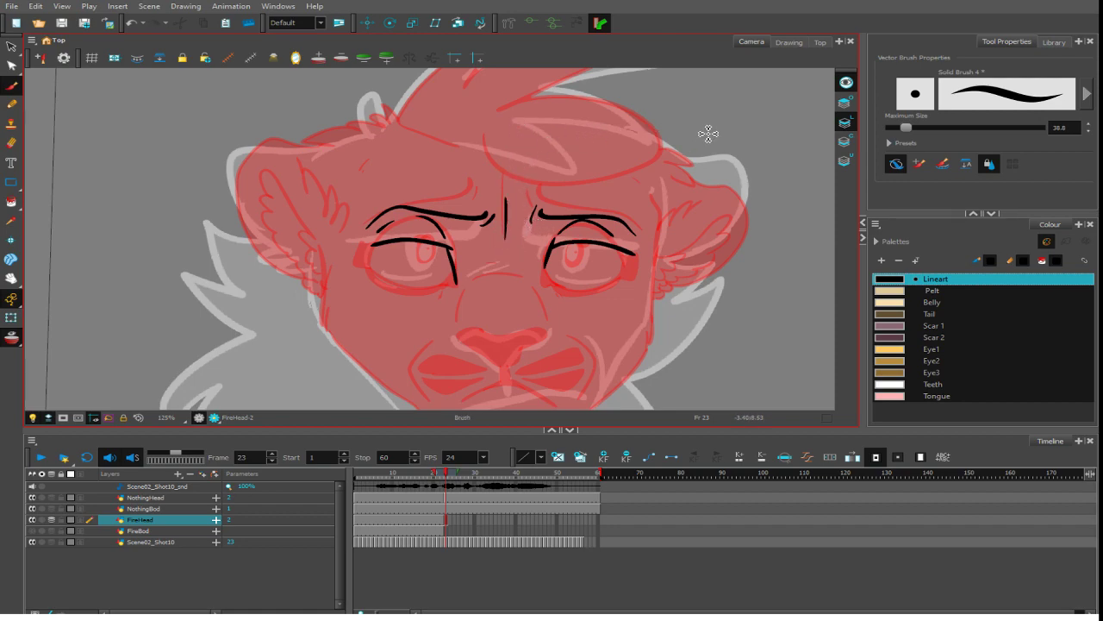
pyautogui.hotkey('ctrl', 'z')
pyautogui.moveTo(504, 238); pyautogui.dragTo(506, 190)
pyautogui.moveTo(906, 128); pyautogui.dragTo(903, 129)
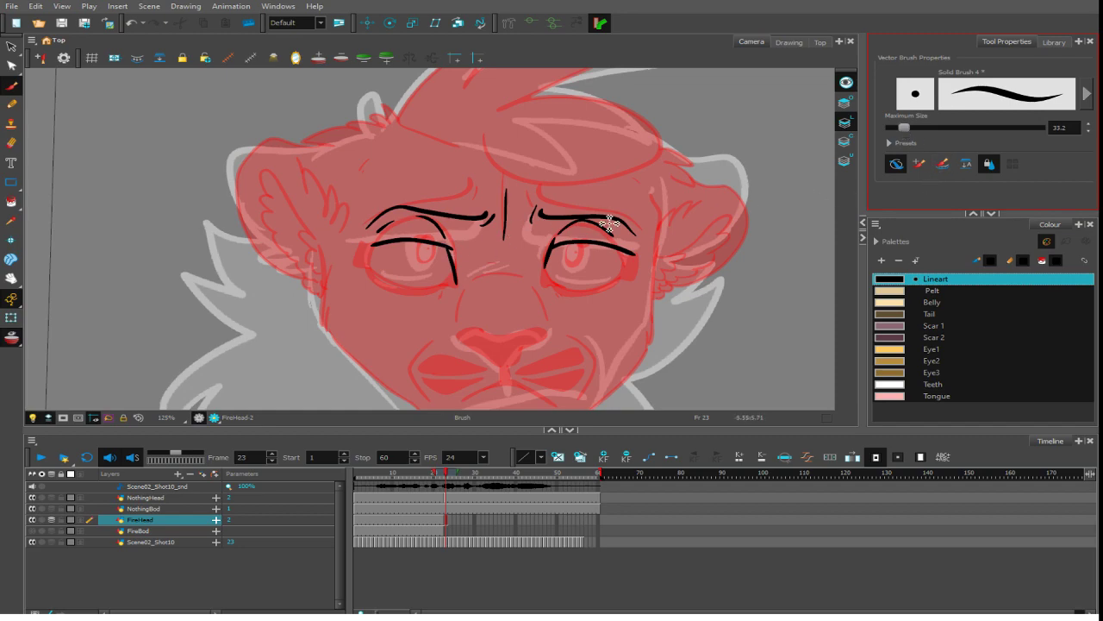
# - Ink the lower lids and the inner and outer corners of both of Fire's eyes, following the sketch
pyautogui.moveTo(610, 224); pyautogui.dragTo(598, 113)
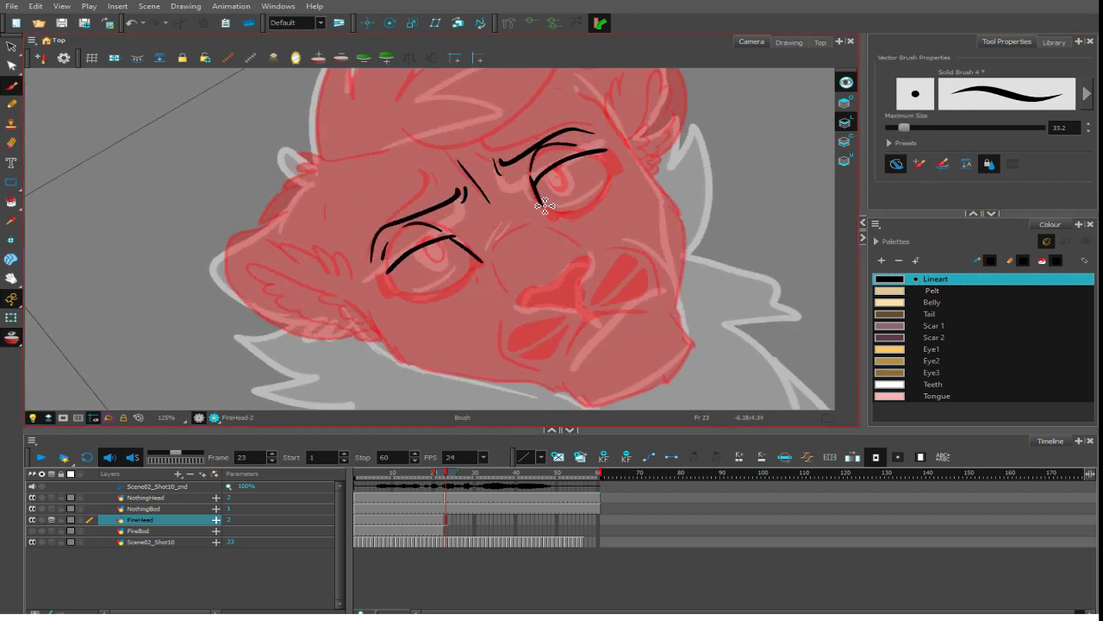
pyautogui.moveTo(552, 219)
pyautogui.mouseDown()
pyautogui.moveTo(590, 205)
pyautogui.moveTo(615, 152)
pyautogui.moveTo(606, 175)
pyautogui.mouseUp()
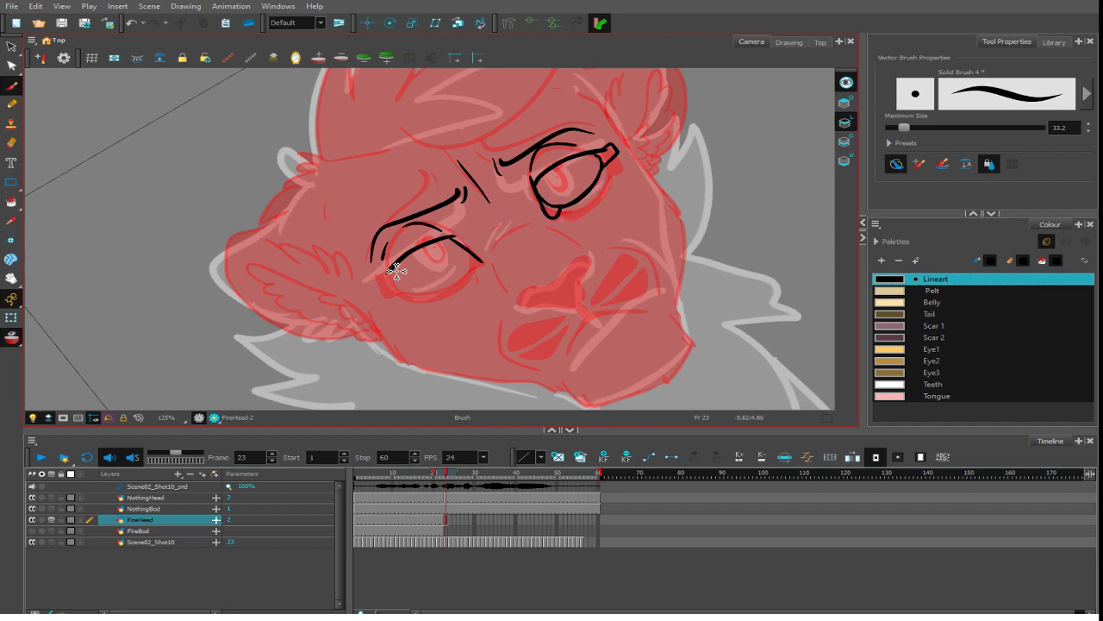
pyautogui.moveTo(389, 279)
pyautogui.mouseDown()
pyautogui.moveTo(424, 296)
pyautogui.moveTo(452, 281)
pyautogui.moveTo(403, 290)
pyautogui.moveTo(481, 260)
pyautogui.moveTo(463, 248)
pyautogui.mouseUp()
pyautogui.hotkey('ctrl', 'z')
pyautogui.moveTo(394, 276); pyautogui.dragTo(377, 291)
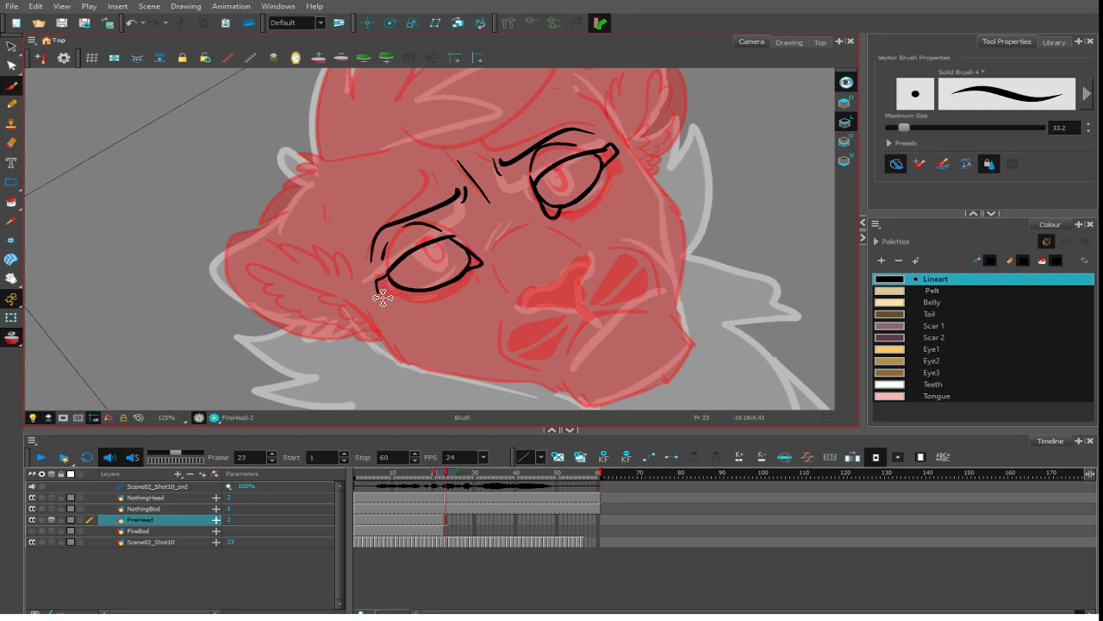
pyautogui.moveTo(636, 192); pyautogui.dragTo(638, 293)
pyautogui.moveTo(678, 258); pyautogui.dragTo(702, 262)
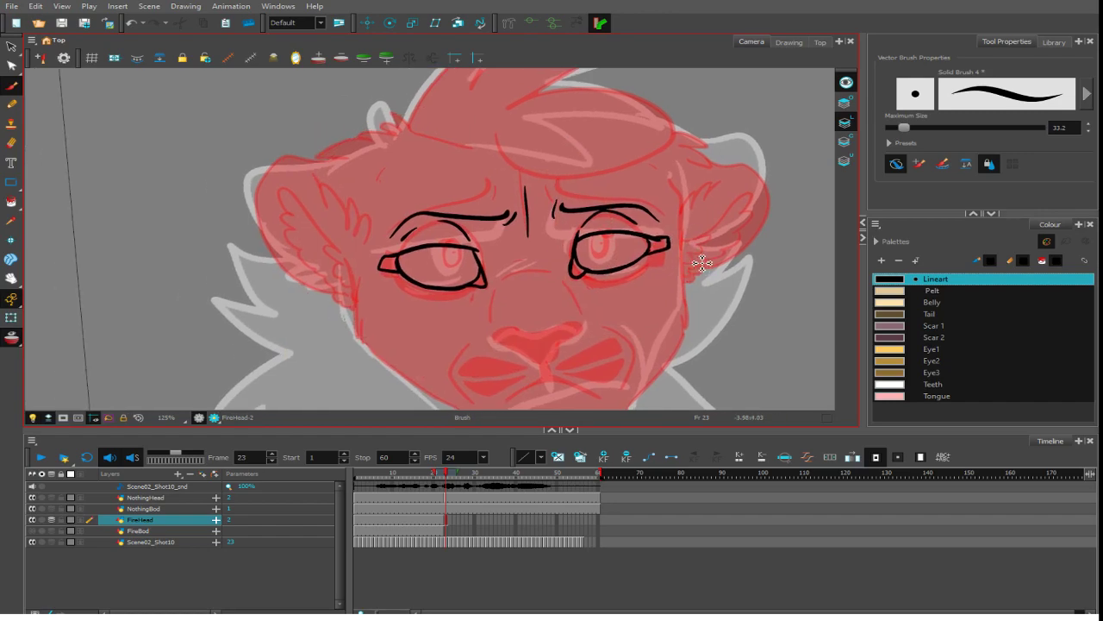
# - Ink the arch across Fire's nose bridge and short tick marks beneath the inner corners of both eyes
pyautogui.moveTo(498, 279); pyautogui.dragTo(559, 275)
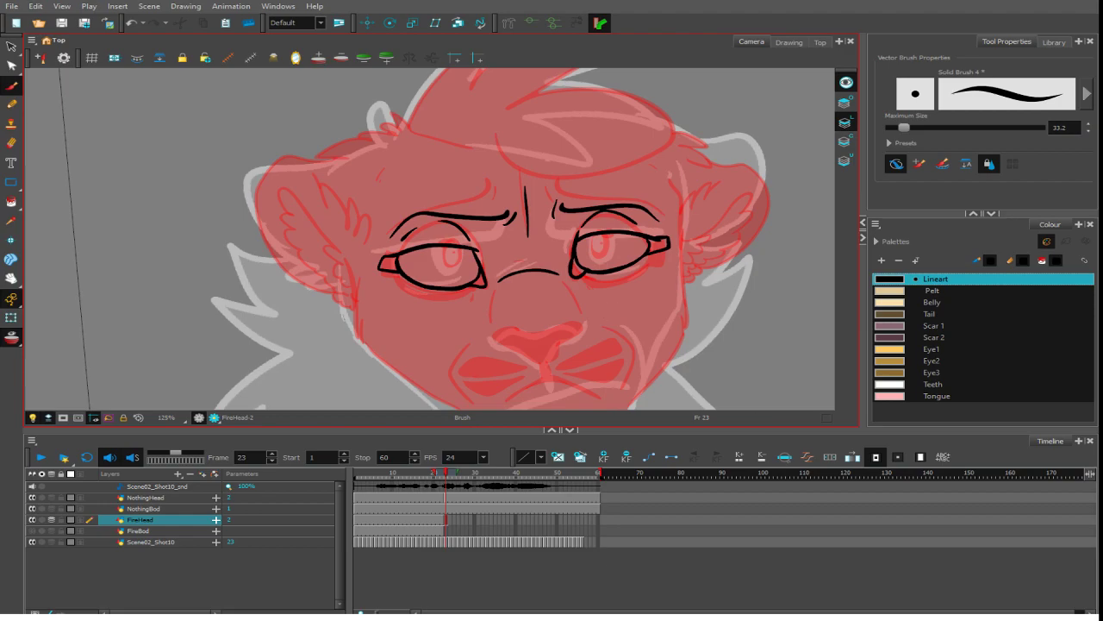
pyautogui.moveTo(614, 319); pyautogui.dragTo(624, 286)
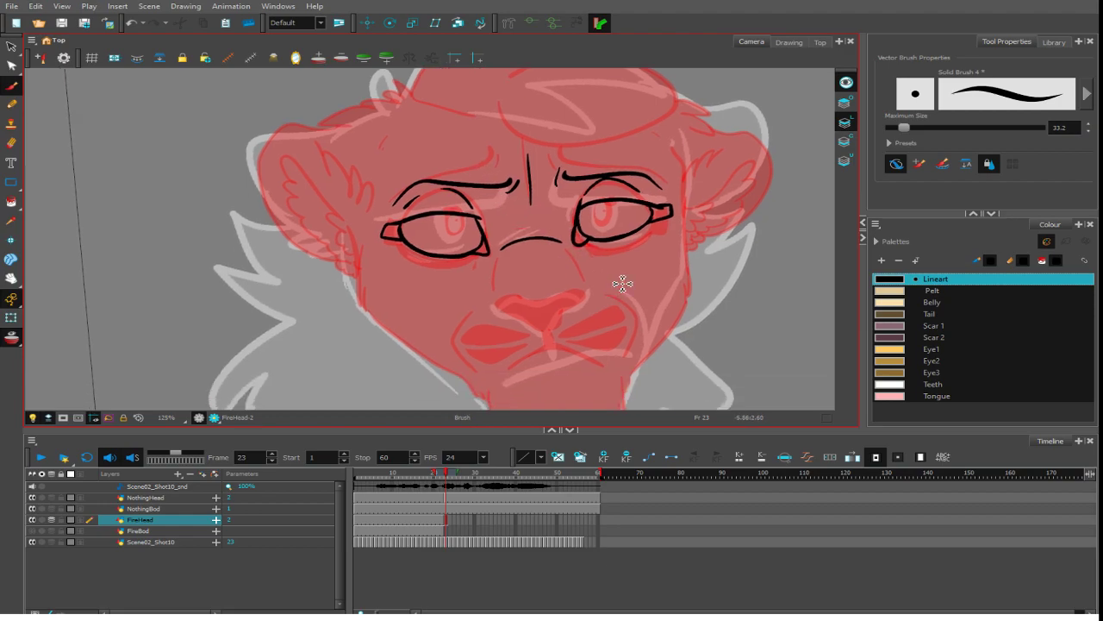
pyautogui.press('2')
pyautogui.press('2')
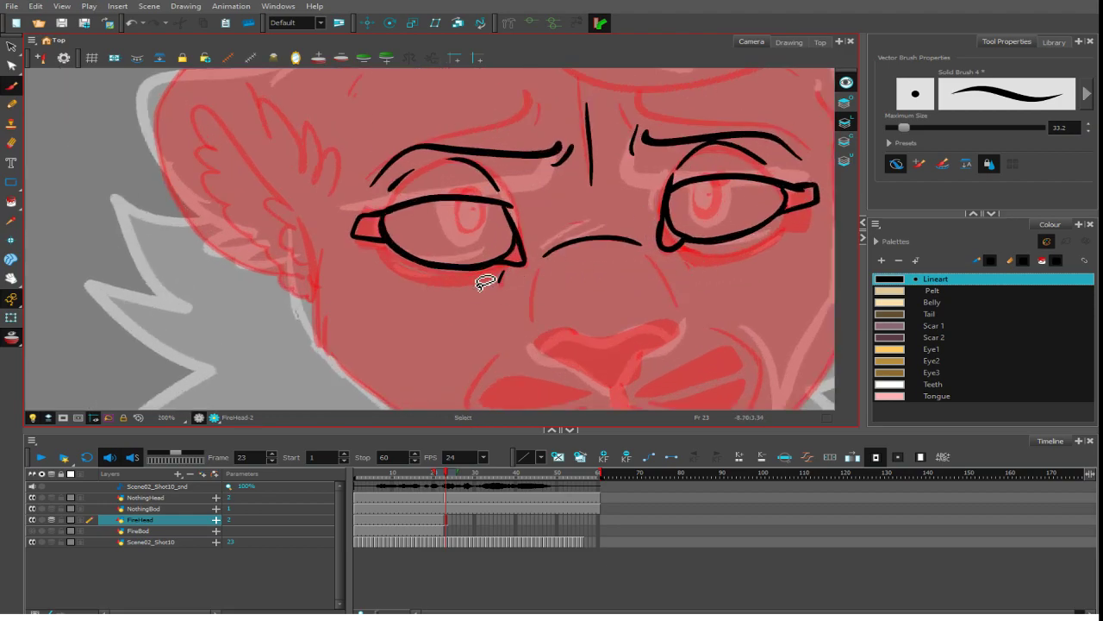
pyautogui.hotkey('ctrl', 'z')
pyautogui.hotkey('ctrl', 'z')
pyautogui.moveTo(500, 272); pyautogui.dragTo(488, 291)
pyautogui.moveTo(692, 250); pyautogui.dragTo(700, 259)
# - Ink the two sides of Fire's nose bridge and the closed outline of the nose
pyautogui.moveTo(542, 267); pyautogui.dragTo(530, 326)
pyautogui.moveTo(642, 250)
pyautogui.mouseDown()
pyautogui.moveTo(684, 310)
pyautogui.moveTo(543, 349)
pyautogui.moveTo(602, 369)
pyautogui.mouseUp()
pyautogui.moveTo(669, 319); pyautogui.dragTo(655, 366)
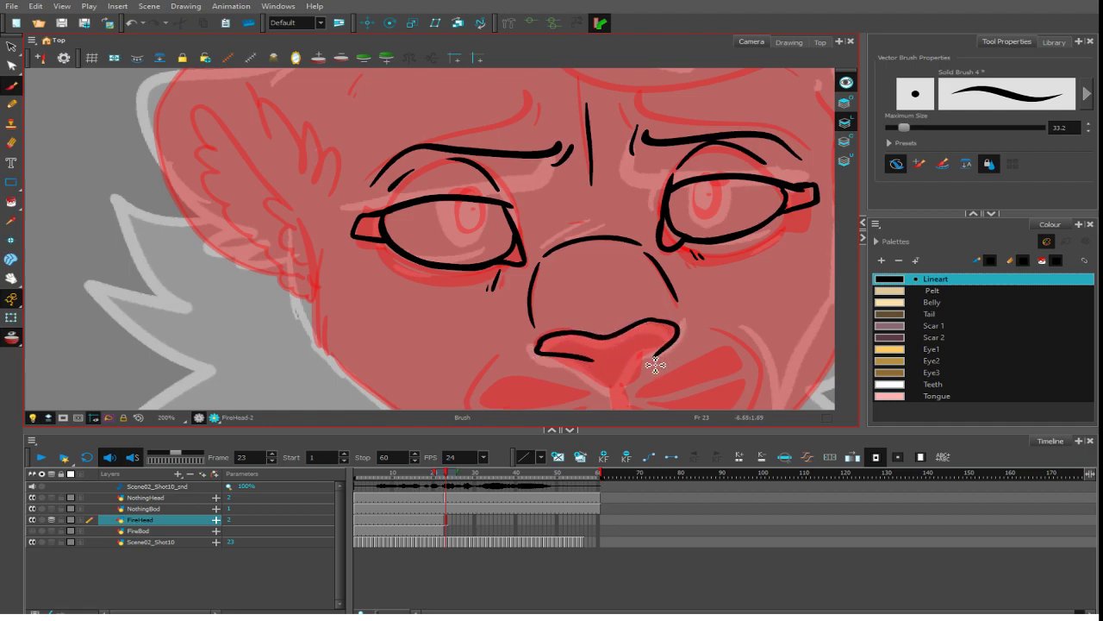
pyautogui.scroll(-2, 632, 306)
pyautogui.moveTo(567, 317)
pyautogui.mouseDown()
pyautogui.moveTo(622, 343)
pyautogui.moveTo(648, 314)
pyautogui.moveTo(621, 335)
pyautogui.moveTo(630, 322)
pyautogui.mouseUp()
pyautogui.scroll(-4, 657, 315)
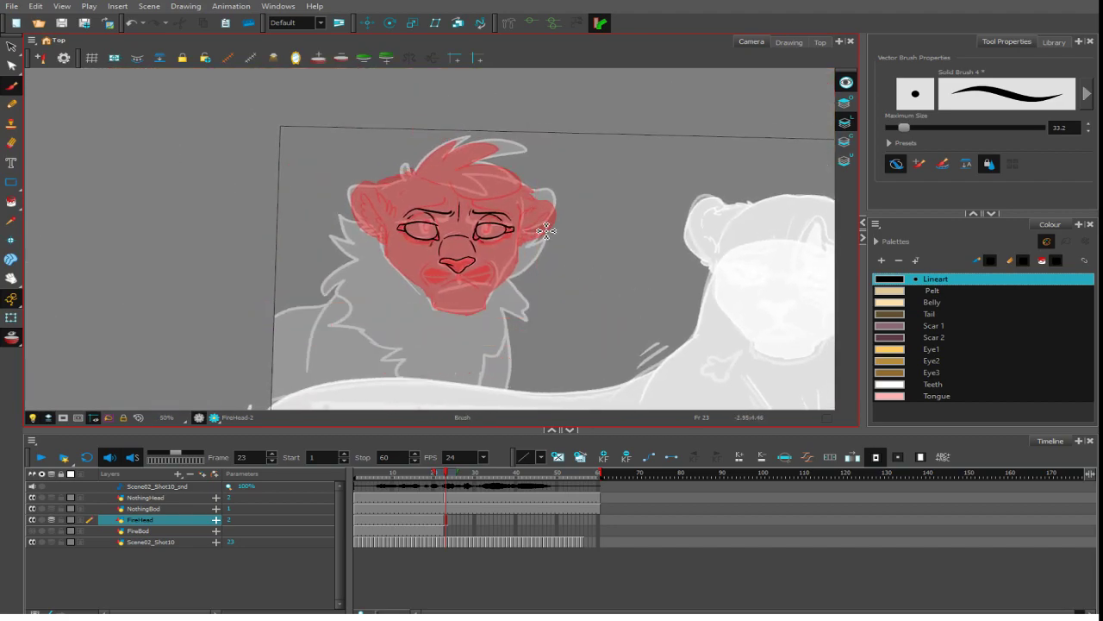
# - Ink the line below the nose, the slanted mouth line and the muzzle curves on both sides
pyautogui.moveTo(535, 201); pyautogui.dragTo(581, 266)
pyautogui.scroll(2, 581, 266)
pyautogui.moveTo(580, 332); pyautogui.dragTo(598, 277)
pyautogui.scroll(2, 597, 278)
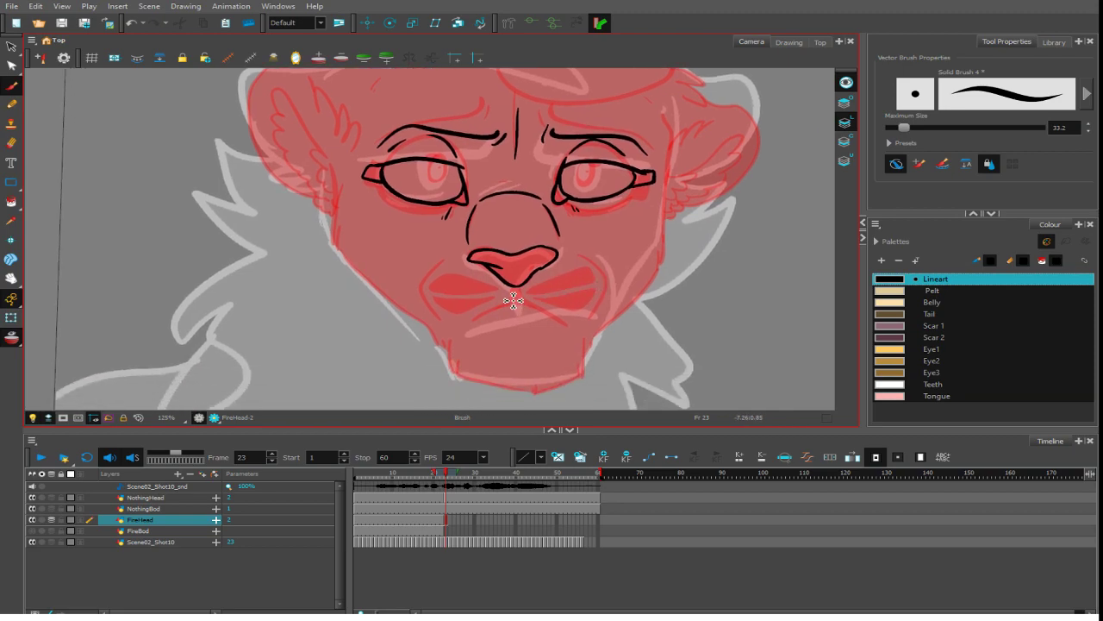
pyautogui.moveTo(511, 299)
pyautogui.mouseDown()
pyautogui.moveTo(468, 318)
pyautogui.moveTo(520, 299)
pyautogui.moveTo(573, 329)
pyautogui.mouseUp()
pyautogui.hotkey('ctrl', 'z')
pyautogui.moveTo(519, 301); pyautogui.dragTo(610, 297)
pyautogui.moveTo(567, 245)
pyautogui.mouseDown()
pyautogui.moveTo(611, 253)
pyautogui.moveTo(609, 280)
pyautogui.mouseUp()
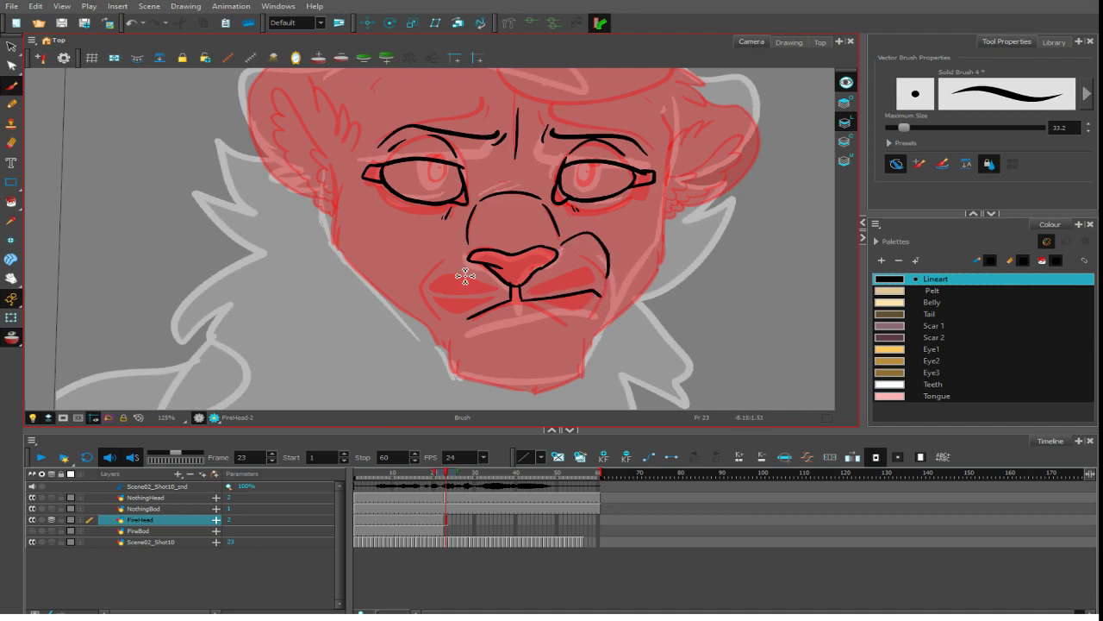
pyautogui.moveTo(469, 256)
pyautogui.mouseDown()
pyautogui.moveTo(452, 313)
pyautogui.moveTo(630, 310)
pyautogui.moveTo(495, 315)
pyautogui.moveTo(586, 299)
pyautogui.mouseUp()
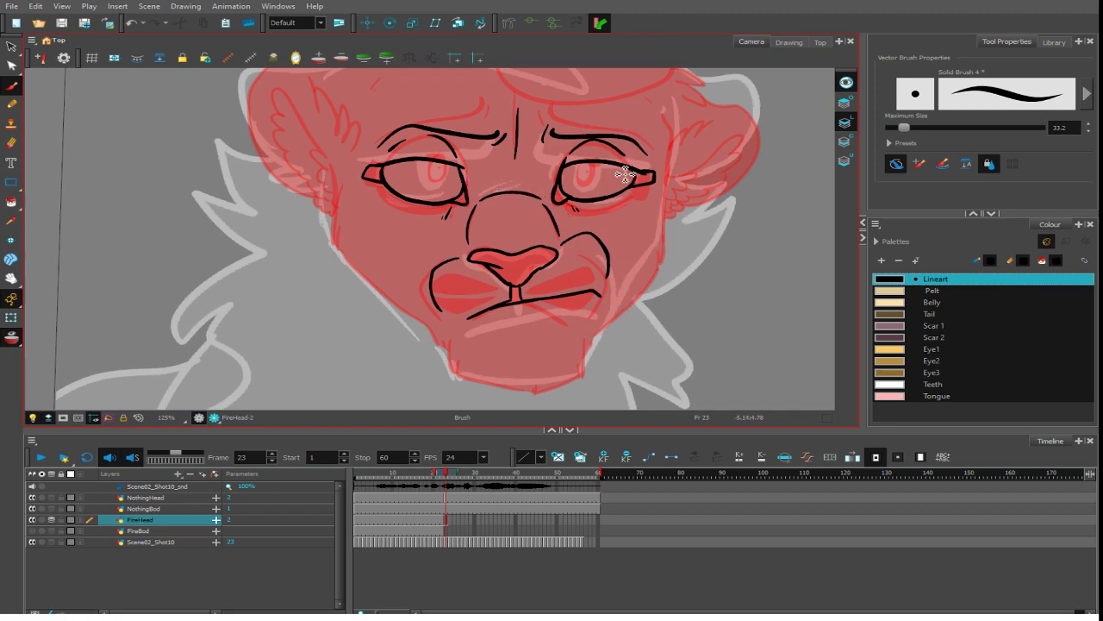
# - Ink the pupil outlines in both of Fire's eyes, hanging from the upper lids
pyautogui.moveTo(574, 169)
pyautogui.mouseDown()
pyautogui.moveTo(583, 186)
pyautogui.moveTo(600, 161)
pyautogui.moveTo(599, 181)
pyautogui.moveTo(582, 185)
pyautogui.mouseUp()
pyautogui.hotkey('ctrl', 'z')
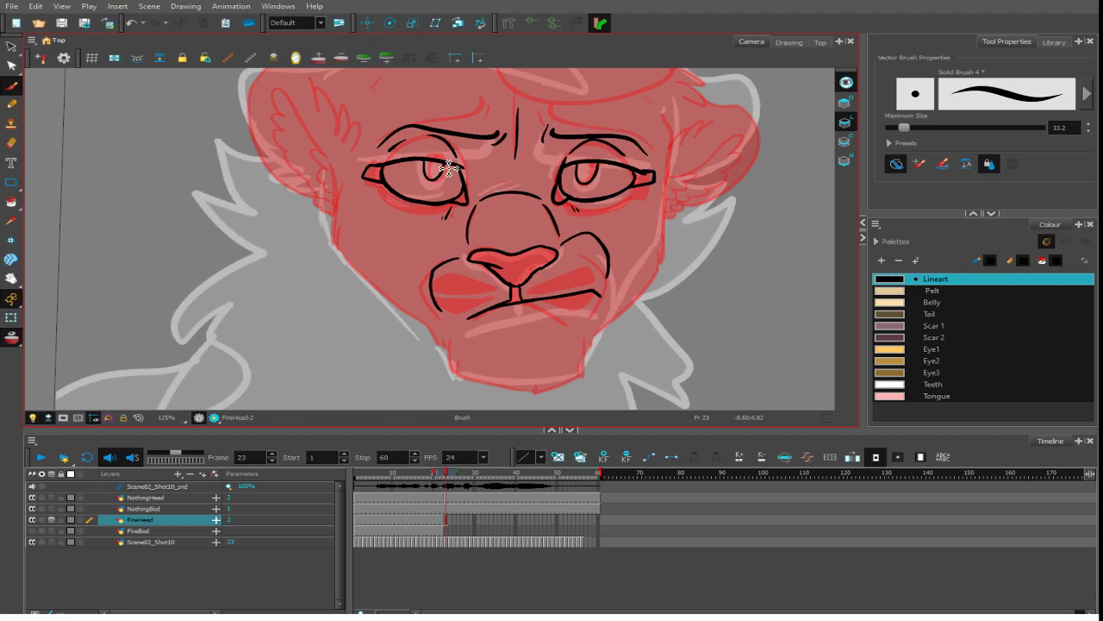
pyautogui.scroll(-3, 466, 121)
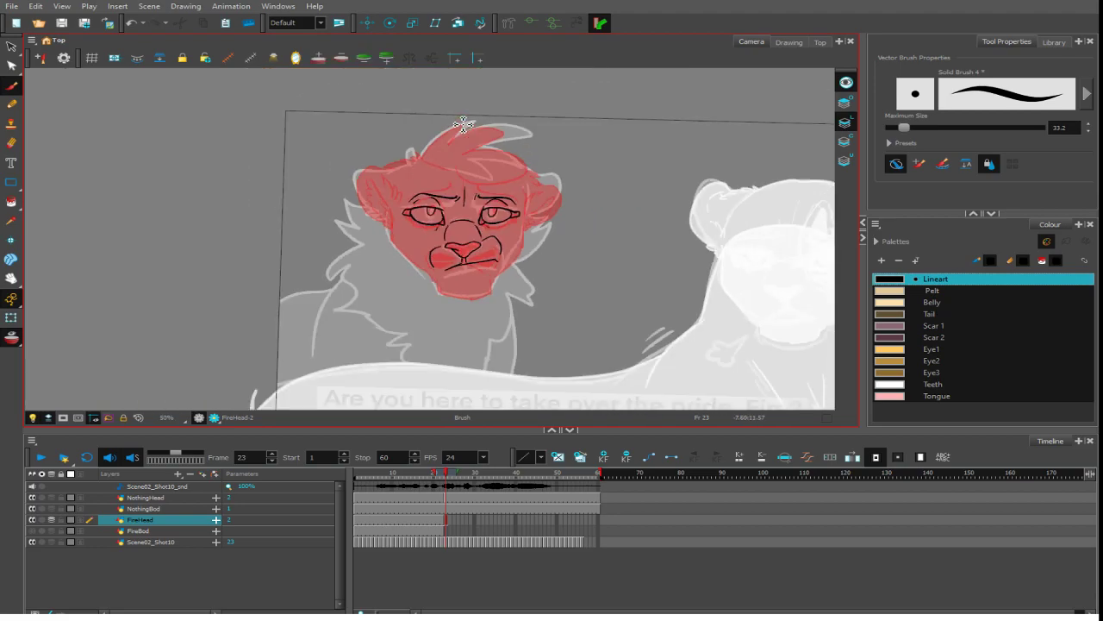
# - Ink Fire's chin outline on FireHead frame 23, redrawing the first stroke on the viewer's left
pyautogui.moveTo(449, 478)
pyautogui.mouseDown()
pyautogui.moveTo(461, 476)
pyautogui.moveTo(356, 476)
pyautogui.moveTo(446, 476)
pyautogui.mouseUp()
pyautogui.press('space')
pyautogui.press('2')
pyautogui.press('2')
pyautogui.press('2')
pyautogui.press('2')
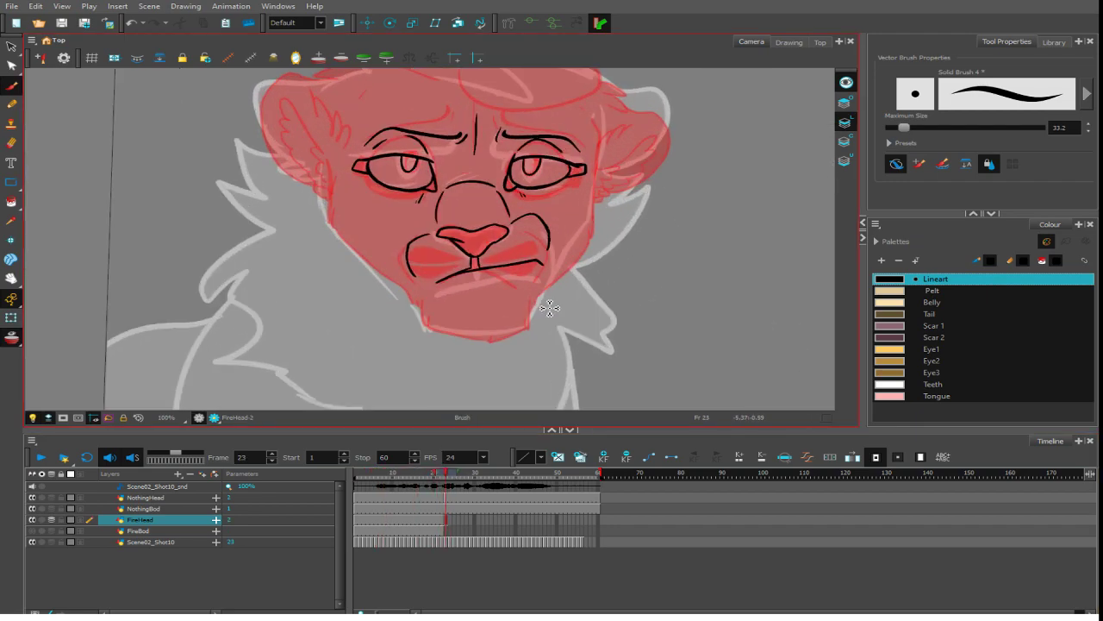
pyautogui.moveTo(432, 311)
pyautogui.mouseDown()
pyautogui.moveTo(430, 338)
pyautogui.moveTo(457, 354)
pyautogui.mouseUp()
pyautogui.hotkey('ctrl', 'z')
pyautogui.hotkey('ctrl', 'z')
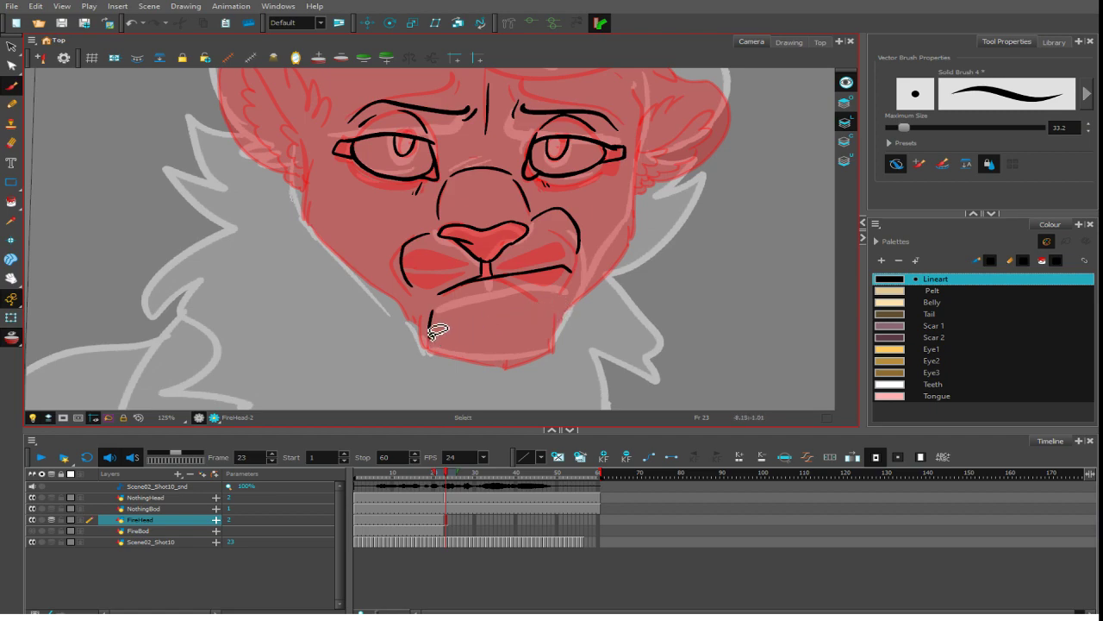
pyautogui.moveTo(421, 314)
pyautogui.mouseDown()
pyautogui.moveTo(422, 340)
pyautogui.moveTo(445, 359)
pyautogui.mouseUp()
pyautogui.moveTo(561, 302)
pyautogui.mouseDown()
pyautogui.moveTo(560, 345)
pyautogui.moveTo(480, 367)
pyautogui.mouseUp()
# - Ink the cheek and jaw contours on both sides of Fire's face down to the chin
pyautogui.moveTo(596, 303)
pyautogui.mouseDown()
pyautogui.moveTo(580, 334)
pyautogui.moveTo(592, 306)
pyautogui.mouseUp()
pyautogui.moveTo(627, 131); pyautogui.dragTo(604, 306)
pyautogui.moveTo(285, 173)
pyautogui.mouseDown()
pyautogui.moveTo(289, 259)
pyautogui.moveTo(296, 242)
pyautogui.moveTo(297, 268)
pyautogui.moveTo(399, 360)
pyautogui.mouseUp()
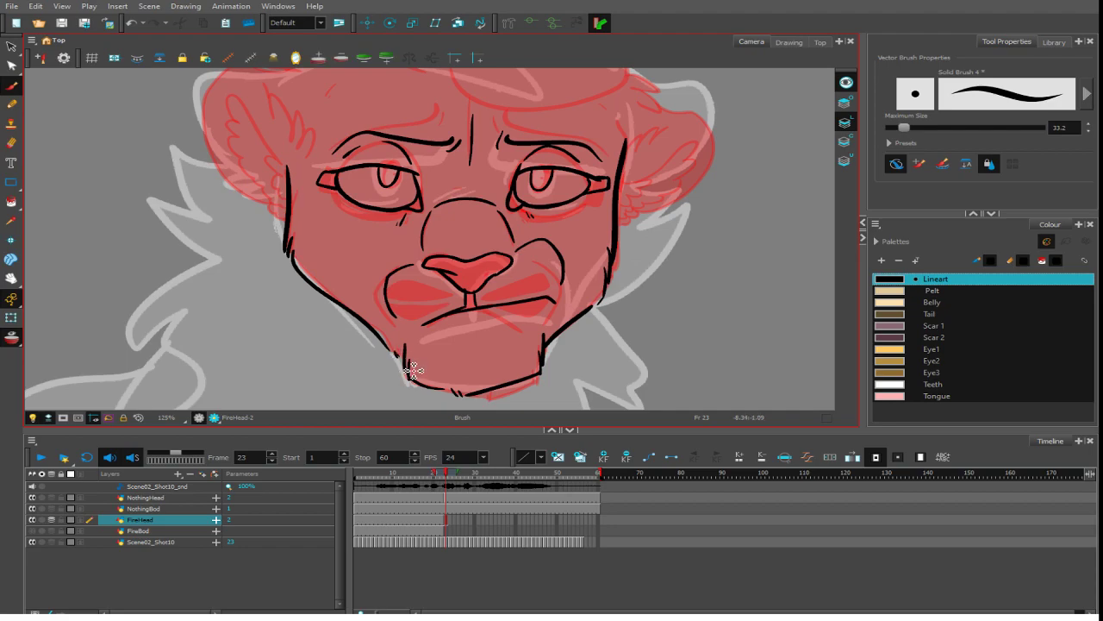
# - Ink Fire's hair tuft with its pointed locks, the large fringe lock and the start of the hairline
pyautogui.press('space')
pyautogui.moveTo(629, 193)
pyautogui.mouseDown()
pyautogui.moveTo(582, 266)
pyautogui.moveTo(609, 279)
pyautogui.moveTo(611, 348)
pyautogui.mouseUp()
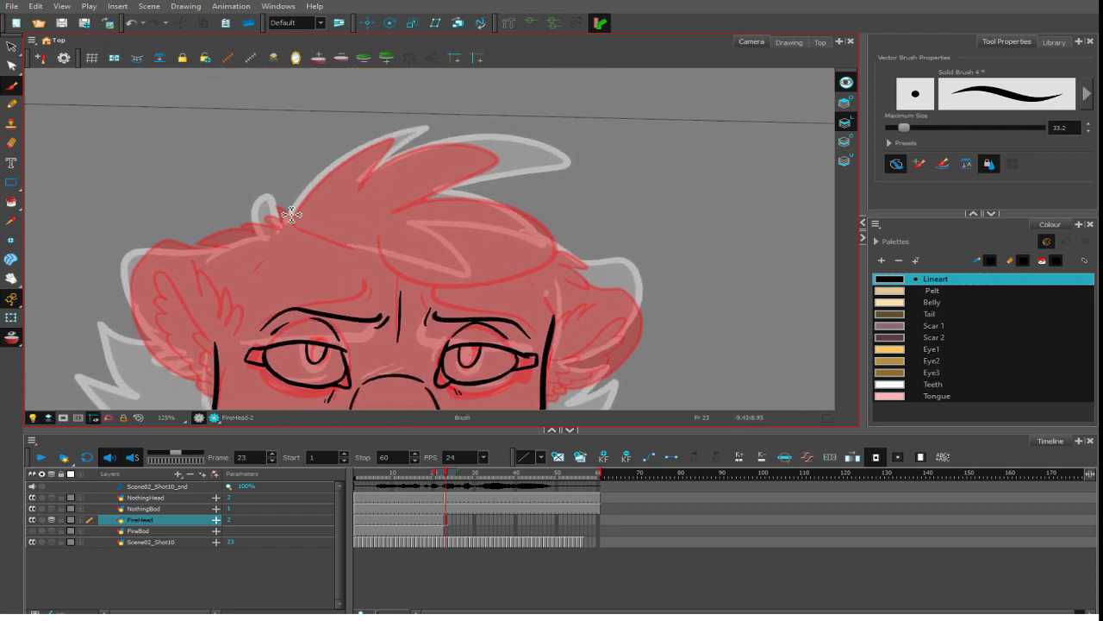
pyautogui.hotkey('ctrl', 'alt')
pyautogui.moveTo(470, 240); pyautogui.dragTo(456, 207)
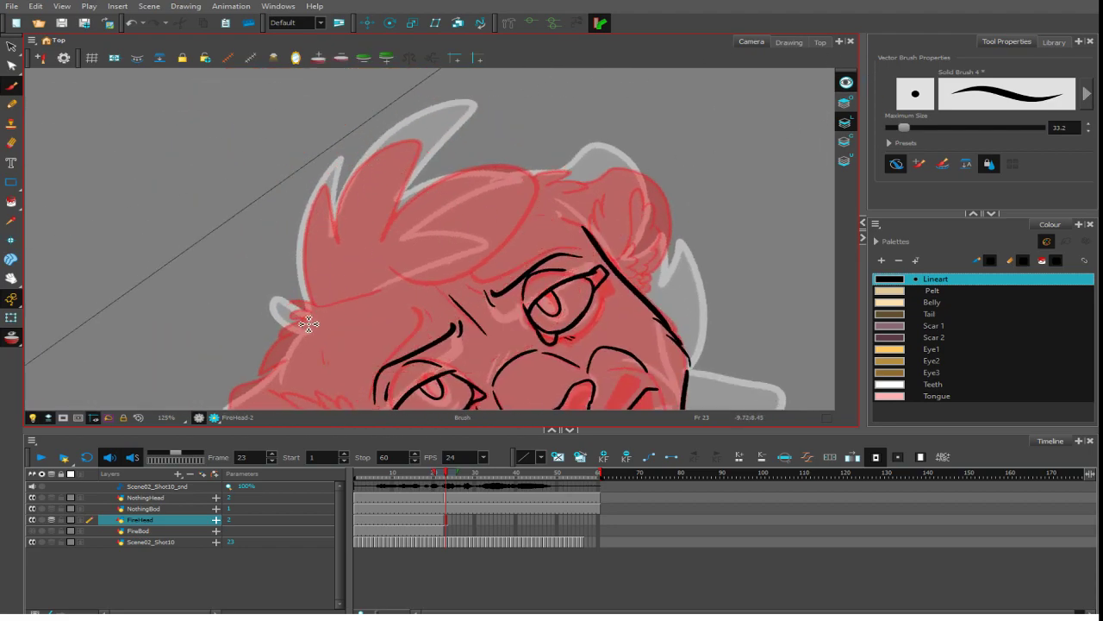
pyautogui.moveTo(308, 323)
pyautogui.mouseDown()
pyautogui.moveTo(325, 195)
pyautogui.moveTo(341, 237)
pyautogui.moveTo(343, 209)
pyautogui.moveTo(369, 168)
pyautogui.moveTo(422, 141)
pyautogui.moveTo(379, 239)
pyautogui.mouseUp()
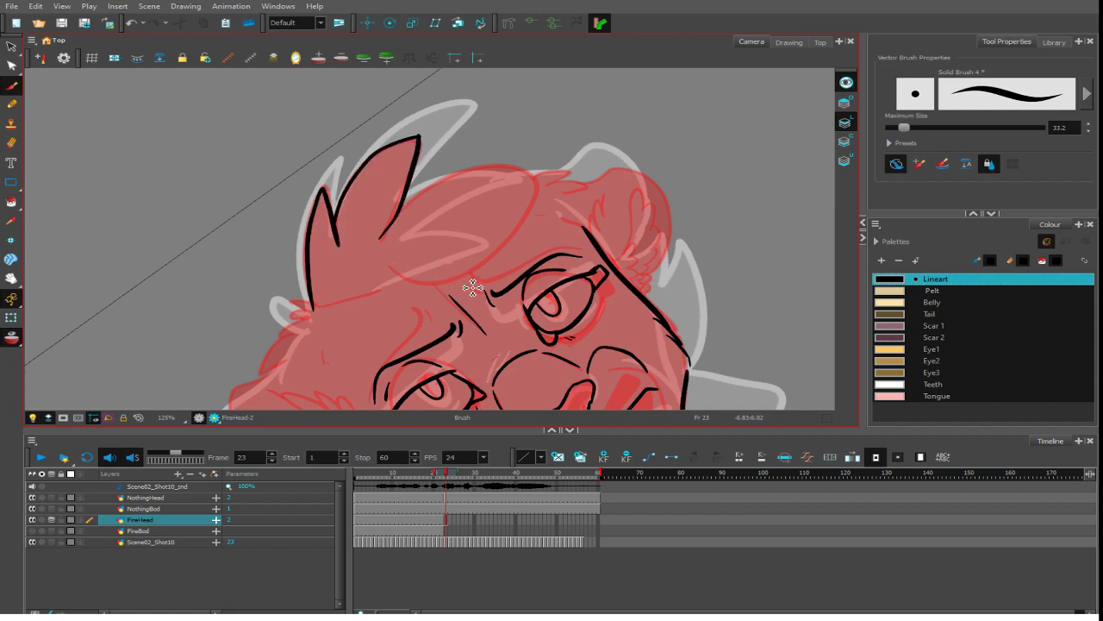
pyautogui.hotkey('ctrl', 'alt')
pyautogui.moveTo(473, 288)
pyautogui.mouseDown()
pyautogui.moveTo(541, 268)
pyautogui.moveTo(503, 200)
pyautogui.mouseUp()
pyautogui.moveTo(382, 234)
pyautogui.mouseDown()
pyautogui.moveTo(414, 154)
pyautogui.moveTo(440, 127)
pyautogui.moveTo(468, 157)
pyautogui.moveTo(482, 217)
pyautogui.moveTo(436, 281)
pyautogui.mouseUp()
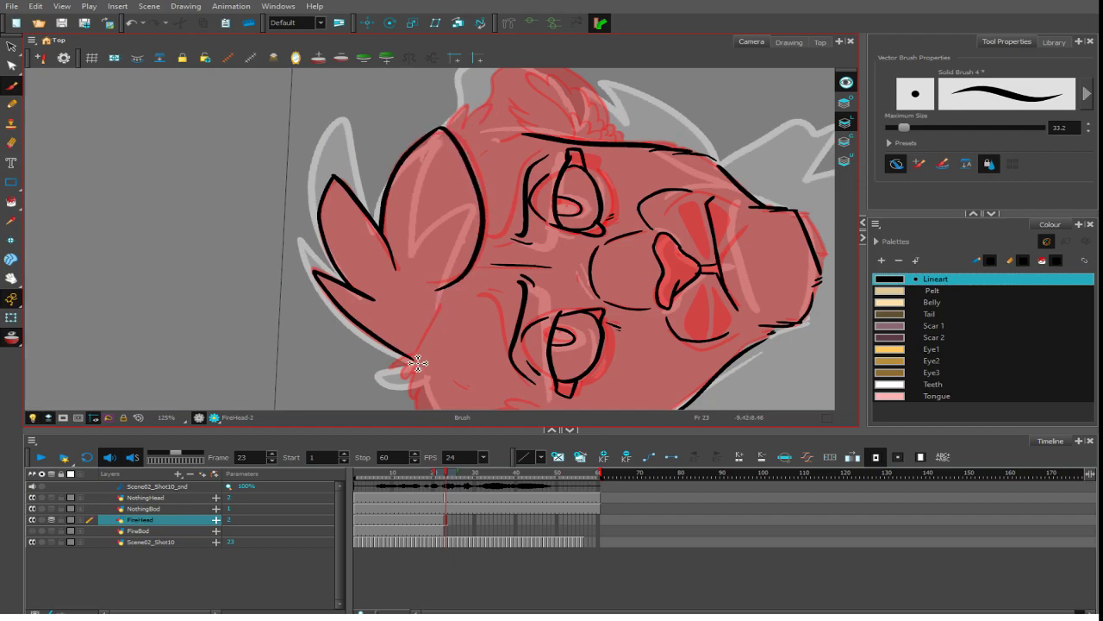
pyautogui.moveTo(418, 363); pyautogui.dragTo(429, 327)
# - Ink Fire's ear on the viewer's right, including the head contour leading to it and the inner ear fur
pyautogui.hotkey('ctrl', 'alt')
pyautogui.moveTo(304, 259)
pyautogui.mouseDown()
pyautogui.moveTo(309, 198)
pyautogui.moveTo(306, 212)
pyautogui.mouseUp()
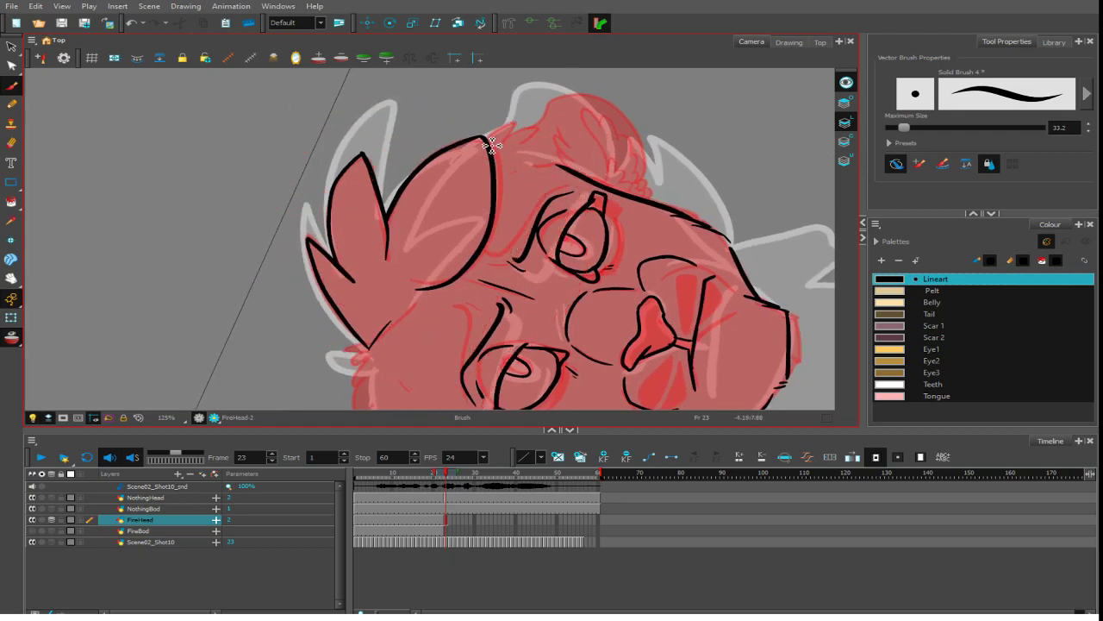
pyautogui.moveTo(487, 137)
pyautogui.mouseDown()
pyautogui.moveTo(539, 136)
pyautogui.moveTo(537, 160)
pyautogui.moveTo(526, 151)
pyautogui.moveTo(556, 105)
pyautogui.moveTo(592, 104)
pyautogui.moveTo(644, 128)
pyautogui.moveTo(629, 120)
pyautogui.moveTo(652, 179)
pyautogui.mouseUp()
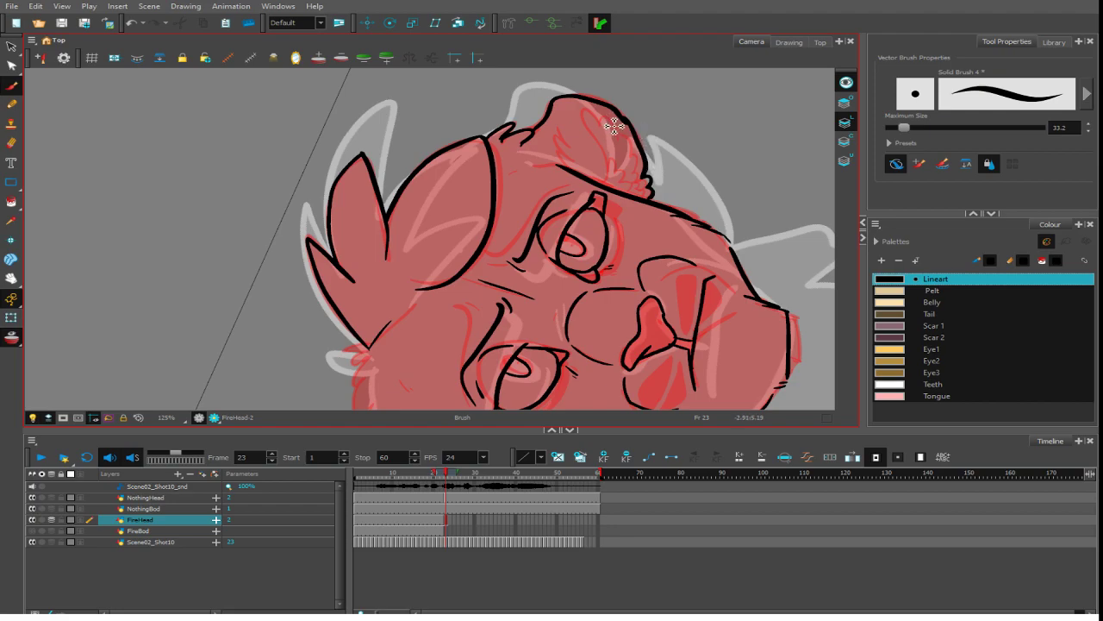
pyautogui.moveTo(730, 148)
pyautogui.mouseDown()
pyautogui.moveTo(623, 277)
pyautogui.moveTo(643, 231)
pyautogui.moveTo(665, 263)
pyautogui.moveTo(636, 313)
pyautogui.moveTo(632, 283)
pyautogui.moveTo(623, 318)
pyautogui.mouseUp()
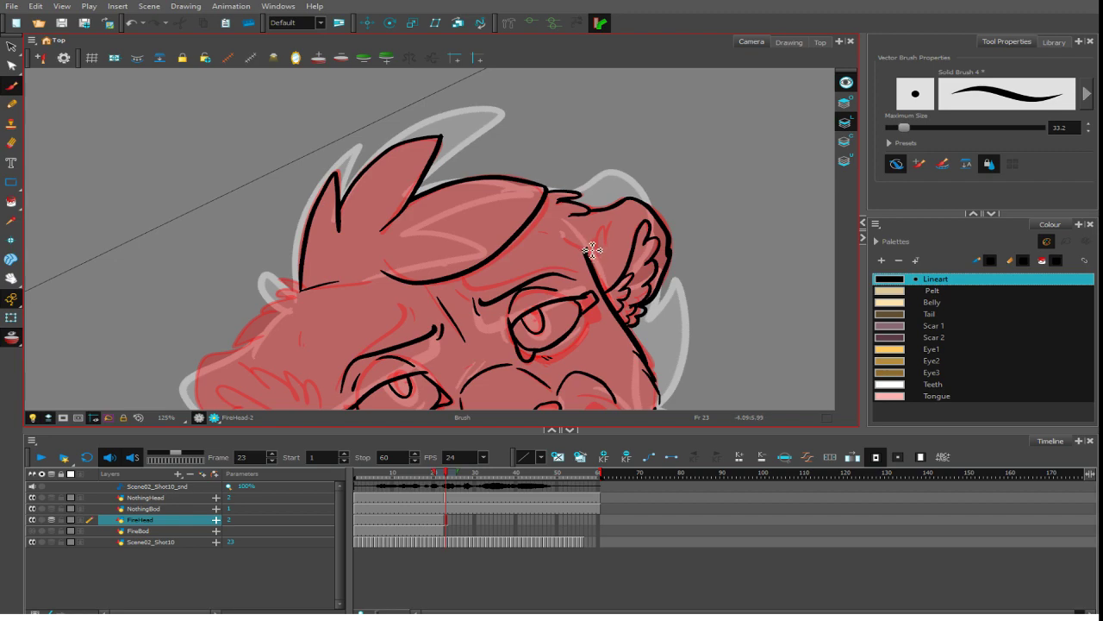
pyautogui.moveTo(593, 250); pyautogui.dragTo(602, 234)
# - Ink the small fur tufts beside the hair and the outer contour of Fire's ear on the viewer's left, redrawing faulty strokes
pyautogui.moveTo(603, 284); pyautogui.dragTo(749, 179)
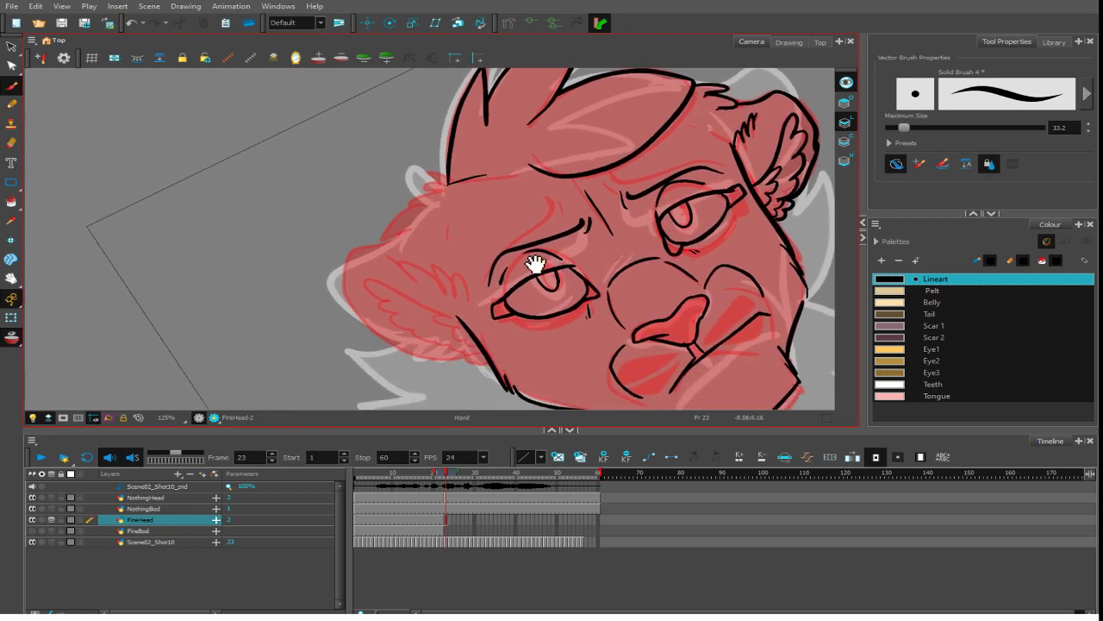
pyautogui.moveTo(449, 185)
pyautogui.mouseDown()
pyautogui.moveTo(437, 176)
pyautogui.moveTo(440, 197)
pyautogui.moveTo(385, 237)
pyautogui.moveTo(417, 224)
pyautogui.moveTo(358, 256)
pyautogui.moveTo(381, 247)
pyautogui.moveTo(352, 307)
pyautogui.moveTo(421, 341)
pyautogui.mouseUp()
pyautogui.hotkey('ctrl', 'z')
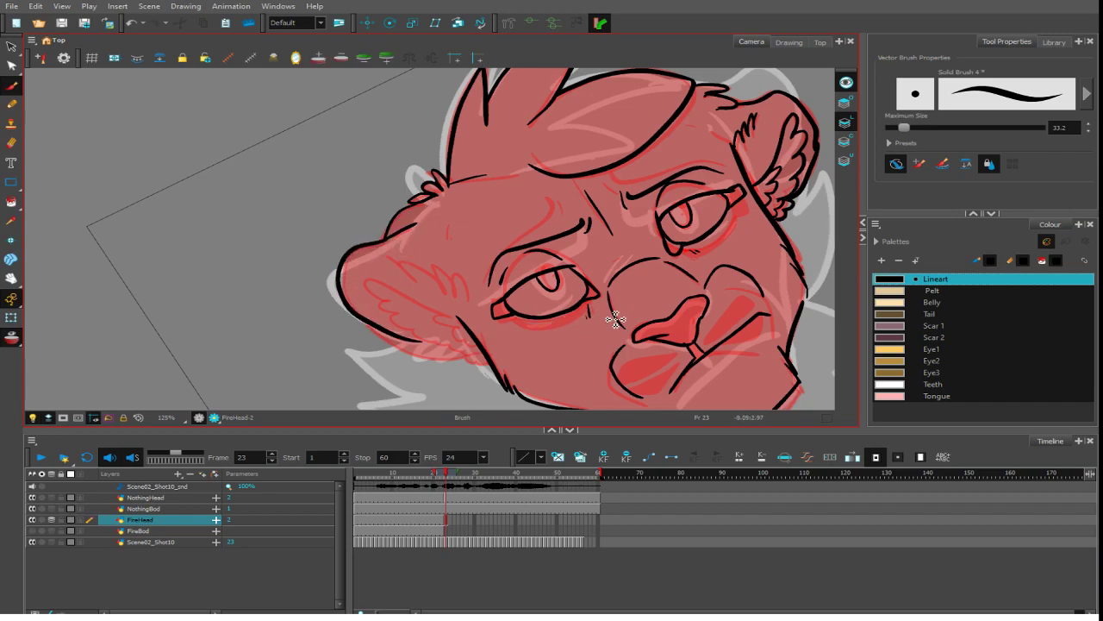
pyautogui.hotkey('ctrl', 'z')
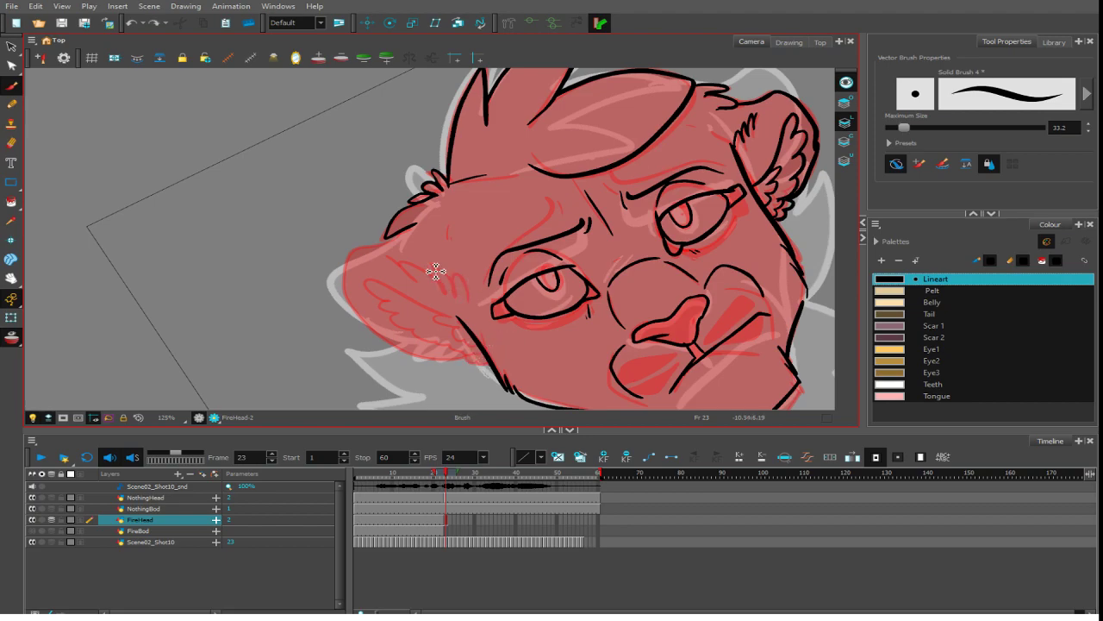
pyautogui.moveTo(394, 247)
pyautogui.mouseDown()
pyautogui.moveTo(345, 261)
pyautogui.moveTo(350, 304)
pyautogui.moveTo(371, 326)
pyautogui.moveTo(467, 350)
pyautogui.moveTo(428, 357)
pyautogui.moveTo(465, 369)
pyautogui.mouseUp()
pyautogui.hotkey('ctrl', 'z')
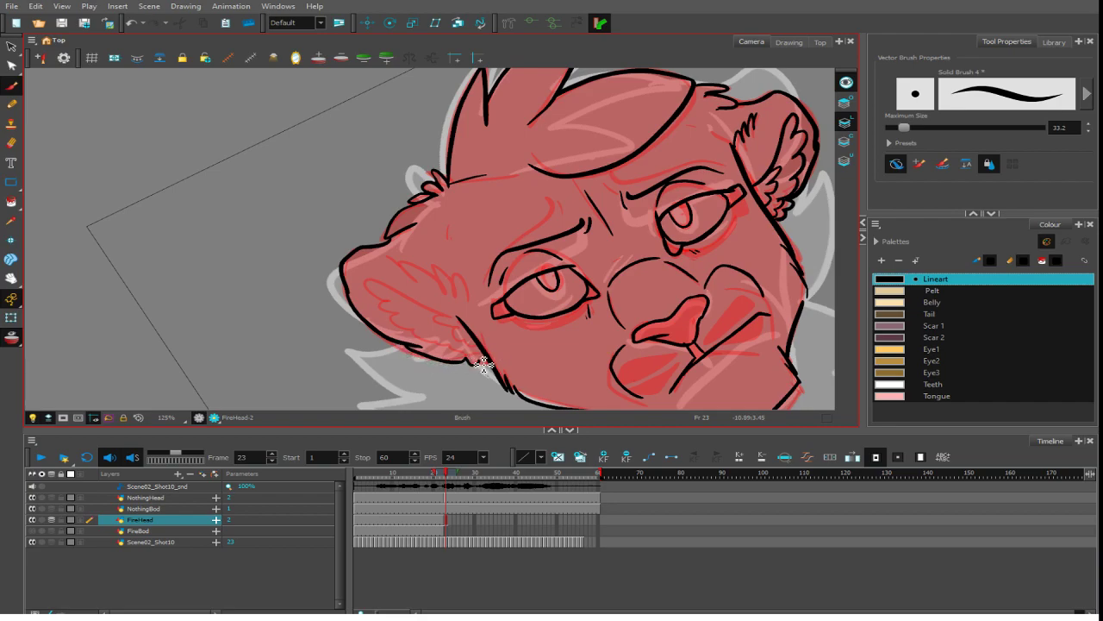
# - Ink the inner ear fur of Fire's ear on the viewer's left, following the sketch
pyautogui.moveTo(525, 244); pyautogui.dragTo(466, 133)
pyautogui.moveTo(480, 299); pyautogui.dragTo(575, 293)
pyautogui.press('2')
pyautogui.press('2')
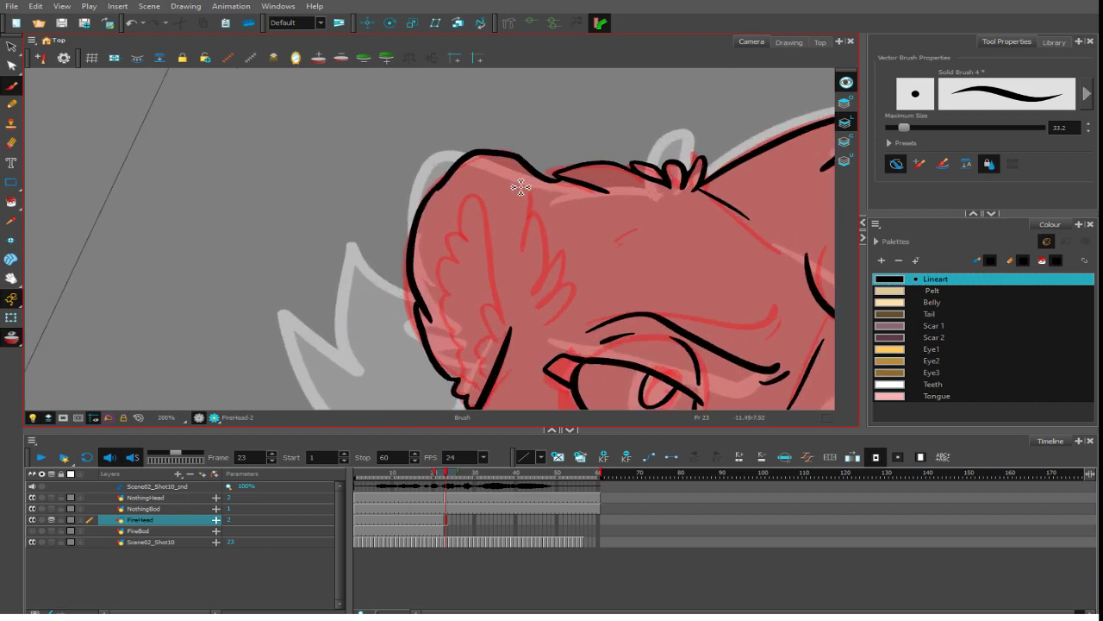
pyautogui.moveTo(461, 203)
pyautogui.mouseDown()
pyautogui.moveTo(510, 240)
pyautogui.moveTo(519, 336)
pyautogui.moveTo(487, 205)
pyautogui.moveTo(502, 330)
pyautogui.moveTo(561, 290)
pyautogui.moveTo(530, 307)
pyautogui.moveTo(549, 242)
pyautogui.mouseUp()
pyautogui.hotkey('ctrl', 'z')
pyautogui.moveTo(535, 274)
pyautogui.mouseDown()
pyautogui.moveTo(544, 247)
pyautogui.moveTo(522, 210)
pyautogui.moveTo(469, 243)
pyautogui.moveTo(457, 303)
pyautogui.moveTo(476, 373)
pyautogui.moveTo(490, 376)
pyautogui.moveTo(491, 343)
pyautogui.mouseUp()
pyautogui.moveTo(490, 343); pyautogui.dragTo(489, 312)
# - Fill Fire's nose, both pupils and the eye corners with the black Lineart colour
pyautogui.scroll(-5, 478, 386)
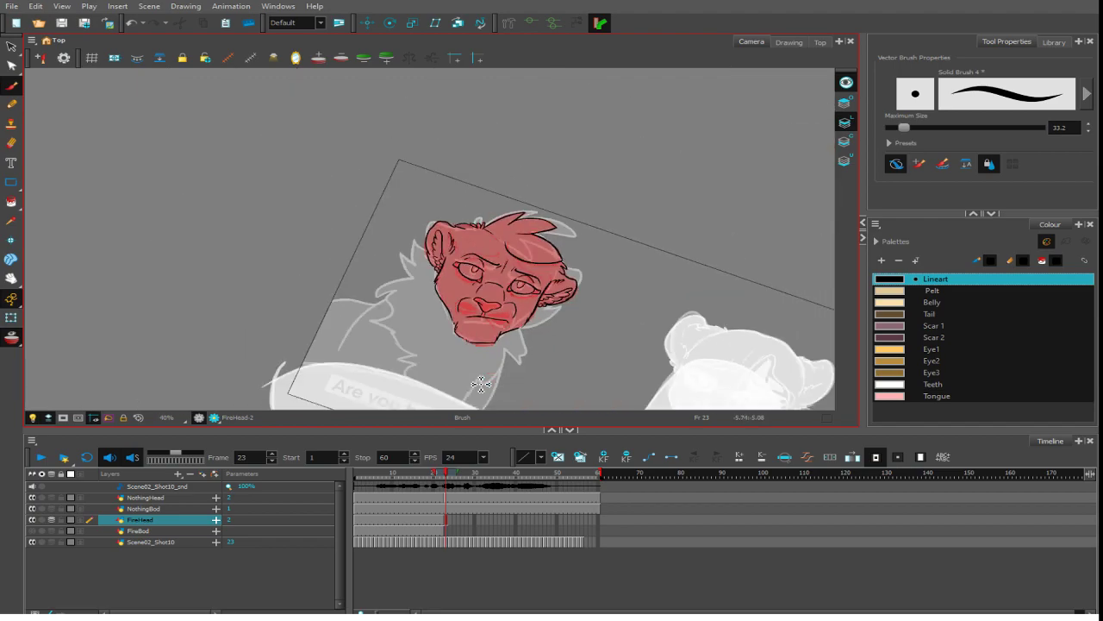
pyautogui.moveTo(481, 384)
pyautogui.mouseDown()
pyautogui.moveTo(690, 250)
pyautogui.moveTo(653, 197)
pyautogui.mouseUp()
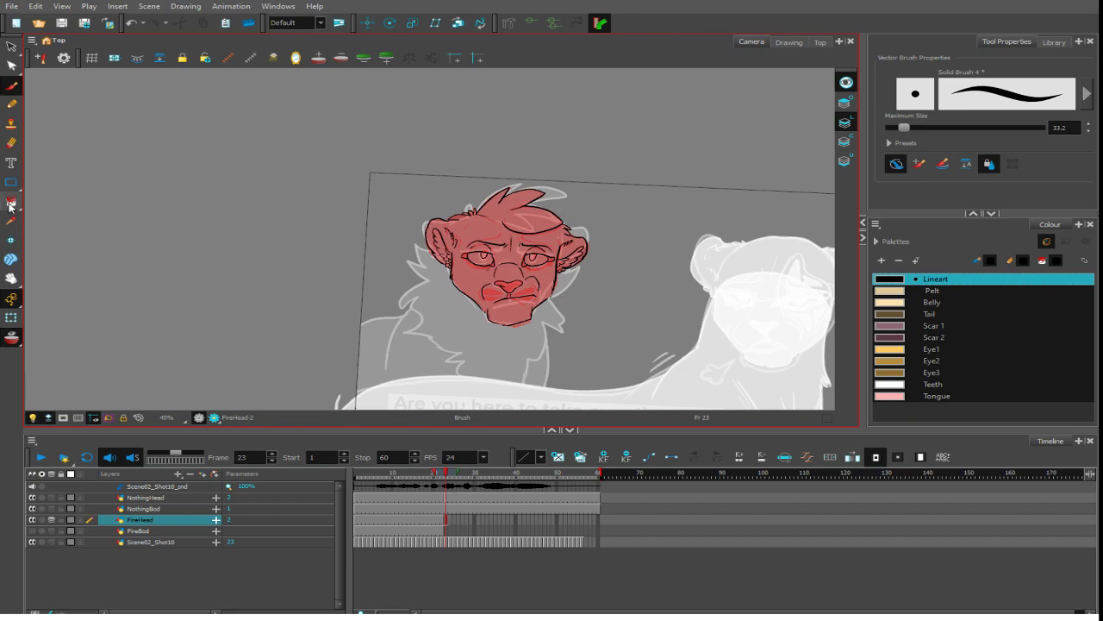
pyautogui.click(10, 203)
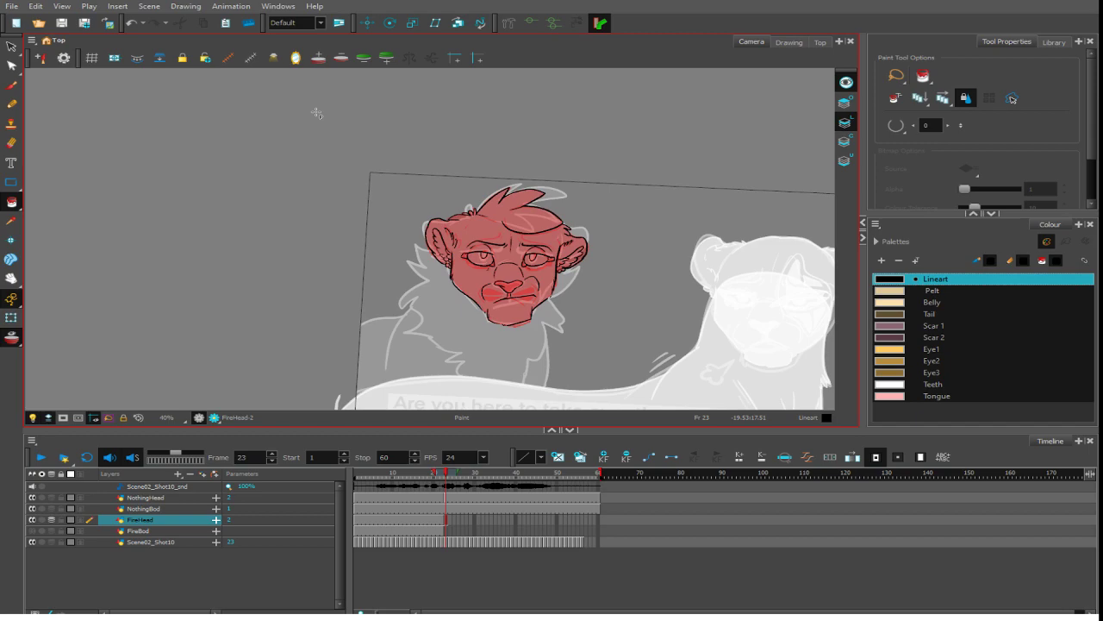
pyautogui.scroll(4, 517, 263)
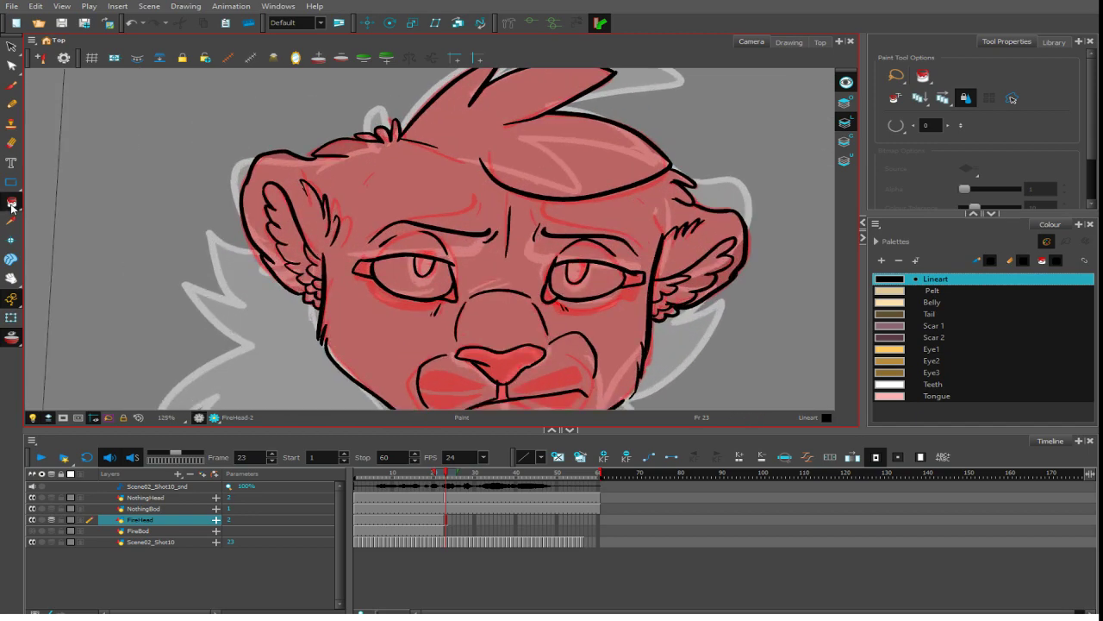
pyautogui.click(502, 372)
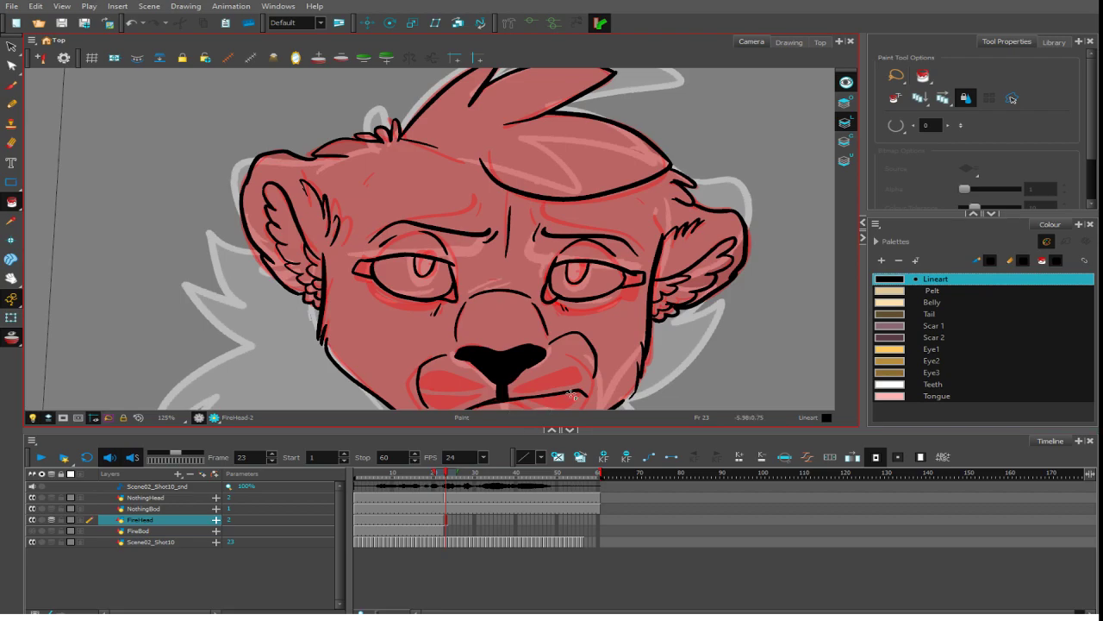
pyautogui.scroll(-2, 572, 395)
pyautogui.click(574, 207)
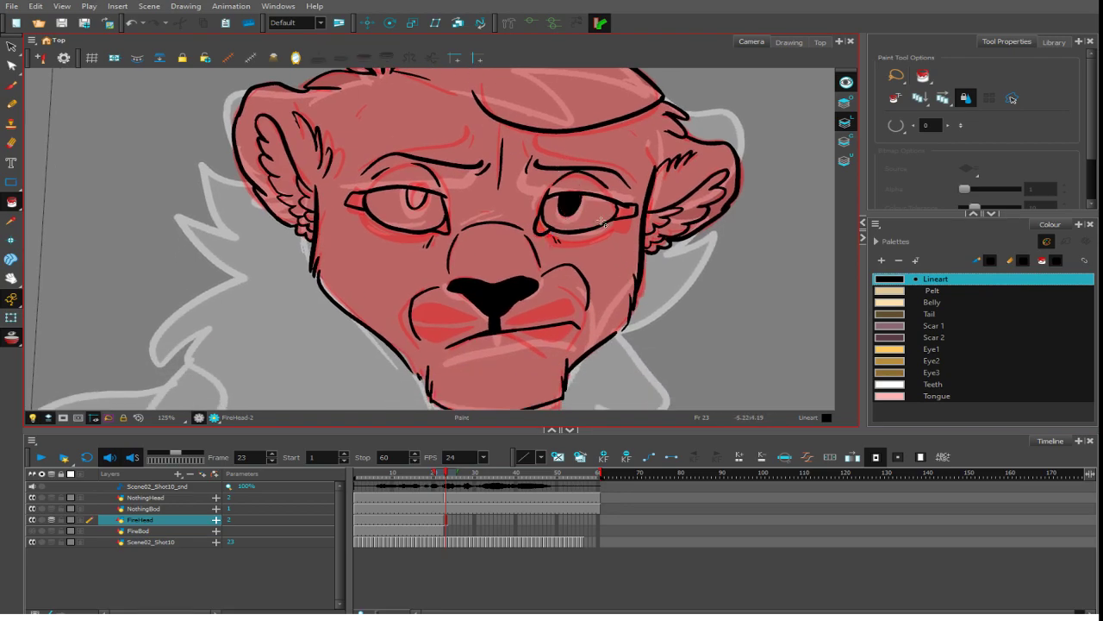
pyautogui.click(626, 212)
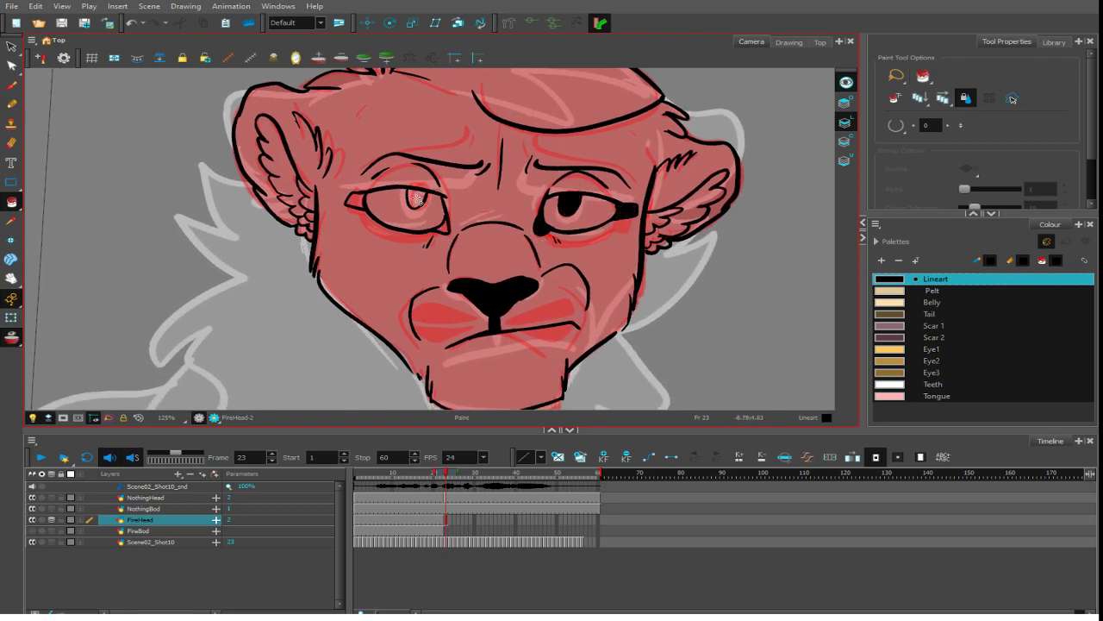
pyautogui.click(416, 199)
# - Ink the wedge-shaped markings on both sides of Fire's muzzle, following the sketch and undoing faulty strokes
pyautogui.click(11, 84)
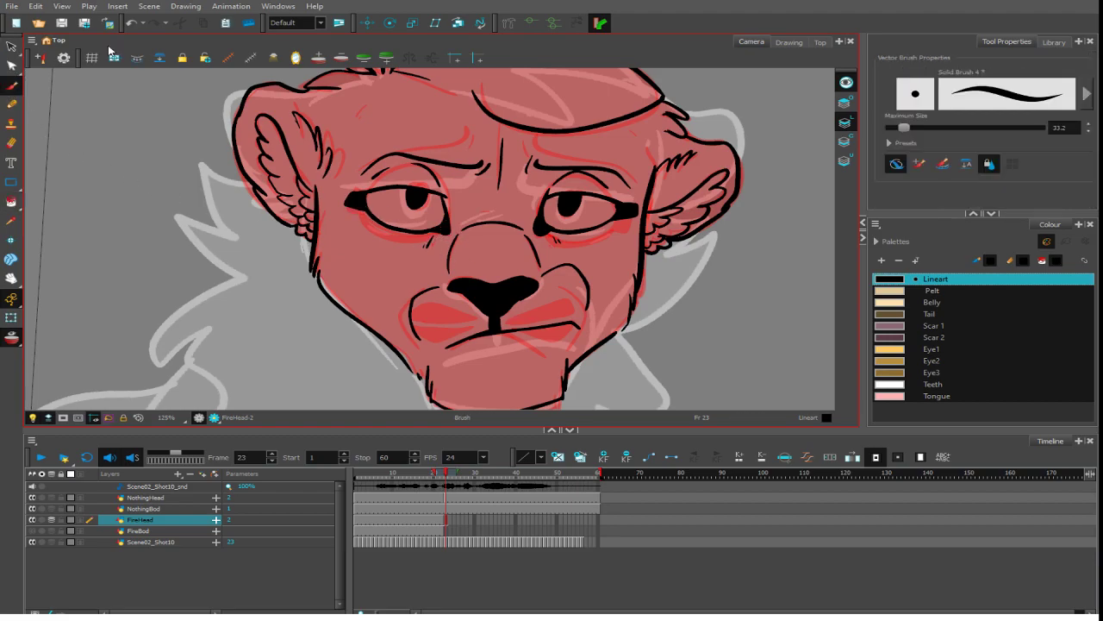
pyautogui.scroll(4, 687, 279)
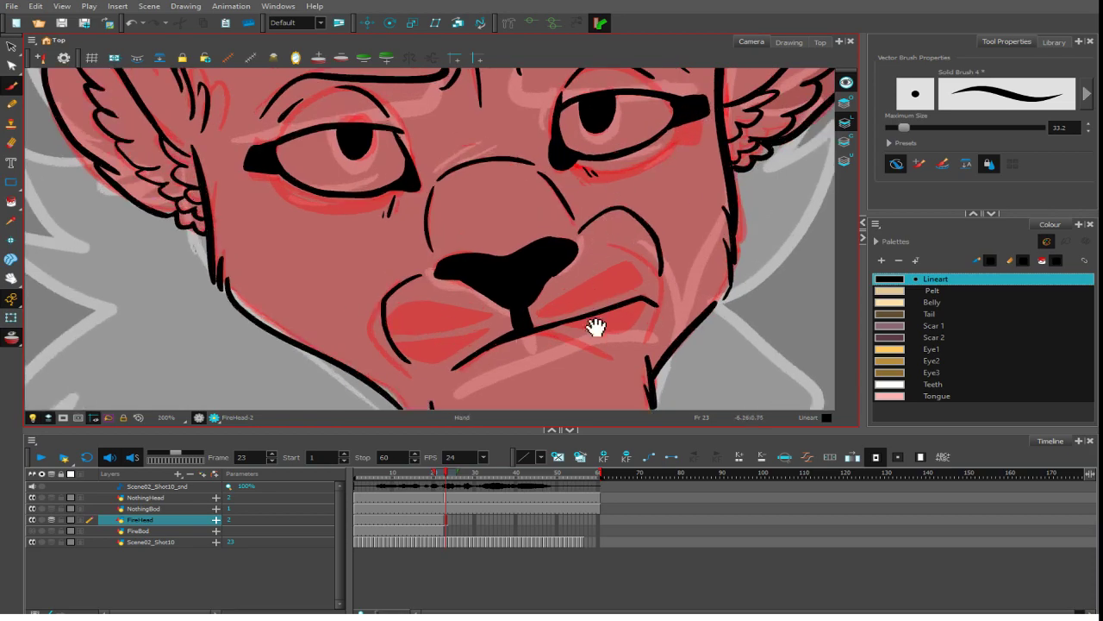
pyautogui.moveTo(549, 326)
pyautogui.mouseDown()
pyautogui.moveTo(626, 249)
pyautogui.moveTo(544, 327)
pyautogui.moveTo(641, 288)
pyautogui.moveTo(555, 326)
pyautogui.moveTo(651, 257)
pyautogui.moveTo(609, 312)
pyautogui.moveTo(568, 321)
pyautogui.mouseUp()
pyautogui.hotkey('ctrl', 'z')
pyautogui.hotkey('ctrl', 'z')
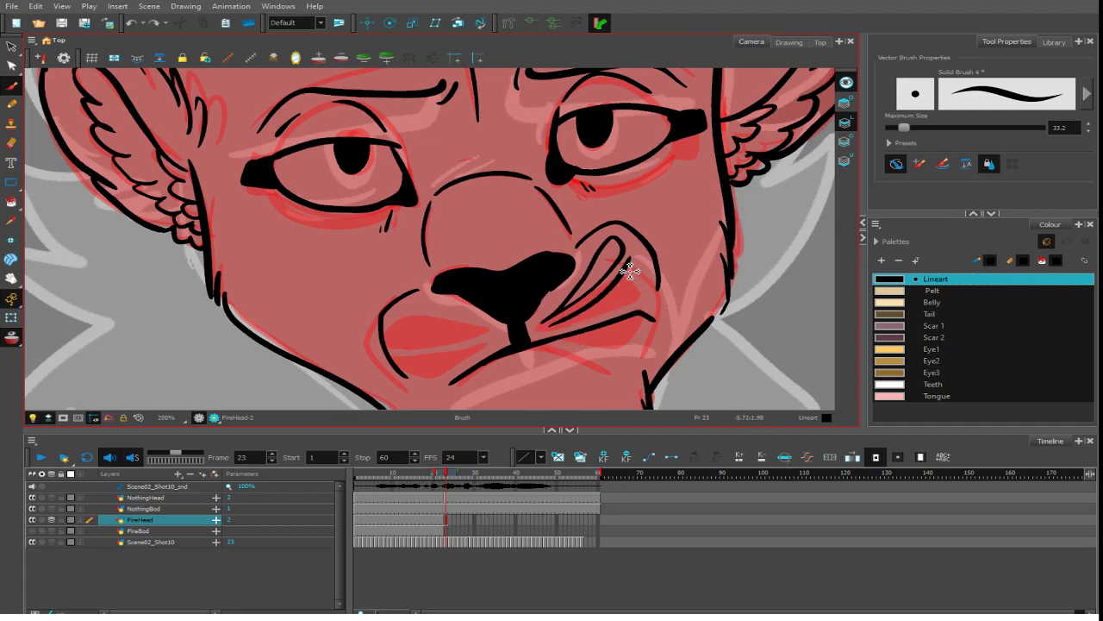
pyautogui.moveTo(630, 266)
pyautogui.mouseDown()
pyautogui.moveTo(650, 280)
pyautogui.moveTo(552, 328)
pyautogui.mouseUp()
pyautogui.moveTo(602, 363)
pyautogui.mouseDown()
pyautogui.moveTo(565, 276)
pyautogui.moveTo(534, 251)
pyautogui.moveTo(505, 290)
pyautogui.moveTo(549, 286)
pyautogui.mouseUp()
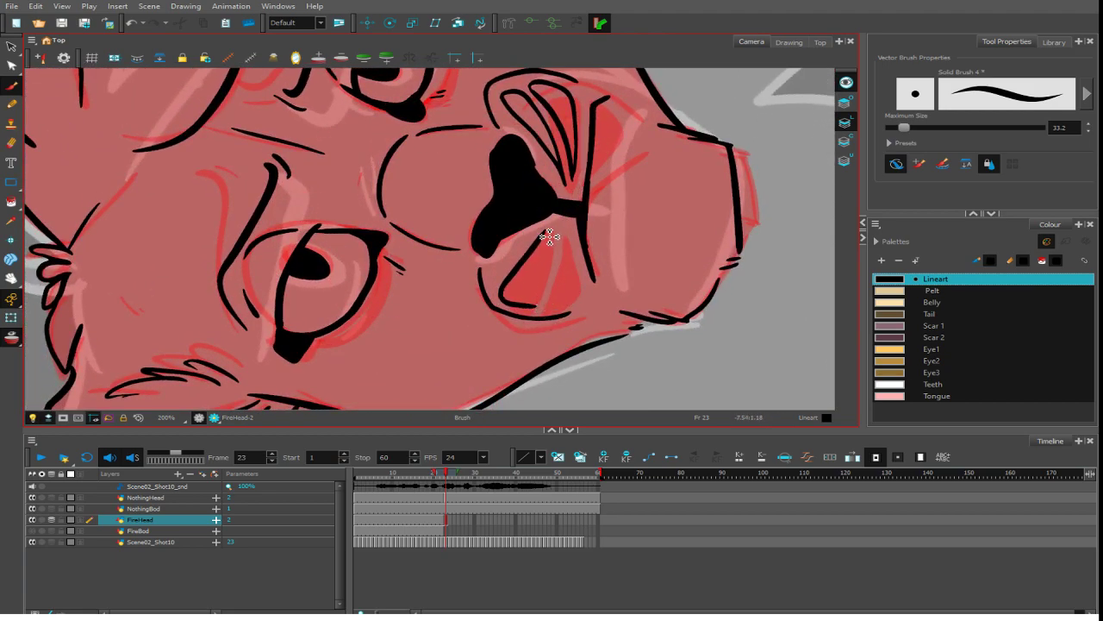
pyautogui.moveTo(550, 236)
pyautogui.mouseDown()
pyautogui.moveTo(535, 306)
pyautogui.moveTo(553, 297)
pyautogui.moveTo(565, 232)
pyautogui.moveTo(584, 300)
pyautogui.moveTo(546, 314)
pyautogui.mouseUp()
pyautogui.moveTo(709, 153)
pyautogui.mouseDown()
pyautogui.moveTo(565, 376)
pyautogui.moveTo(488, 354)
pyautogui.mouseUp()
# - Fill the wedge-shaped muzzle markings on both sides with the black Lineart colour
pyautogui.click(11, 202)
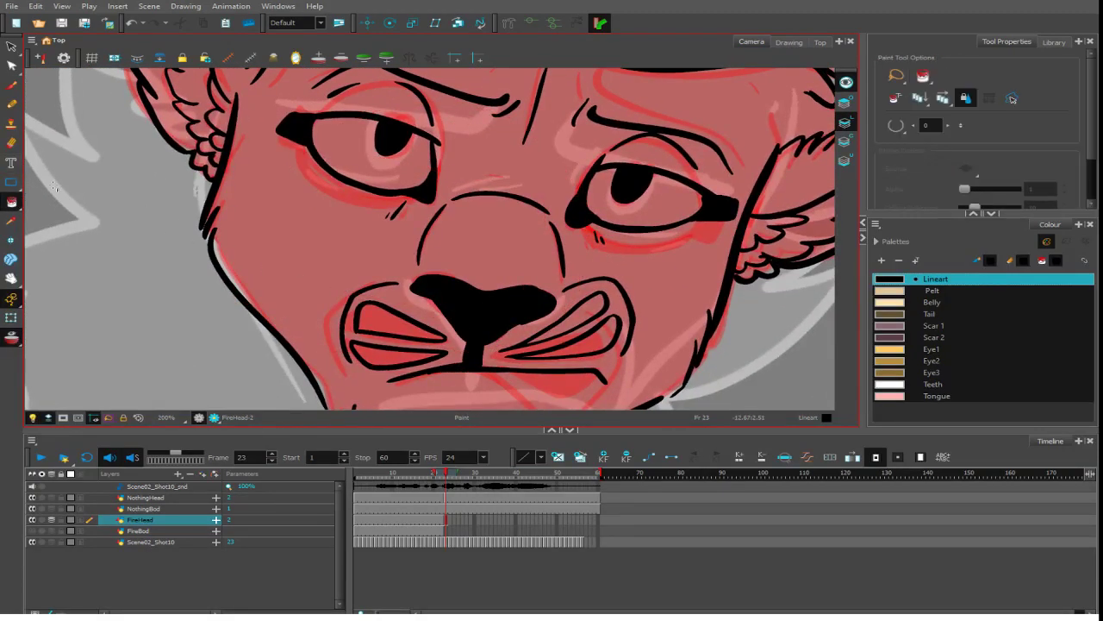
pyautogui.click(396, 324)
pyautogui.click(585, 346)
pyautogui.click(595, 311)
pyautogui.press('1')
pyautogui.press('1')
pyautogui.press('1')
pyautogui.press('1')
pyautogui.press('1')
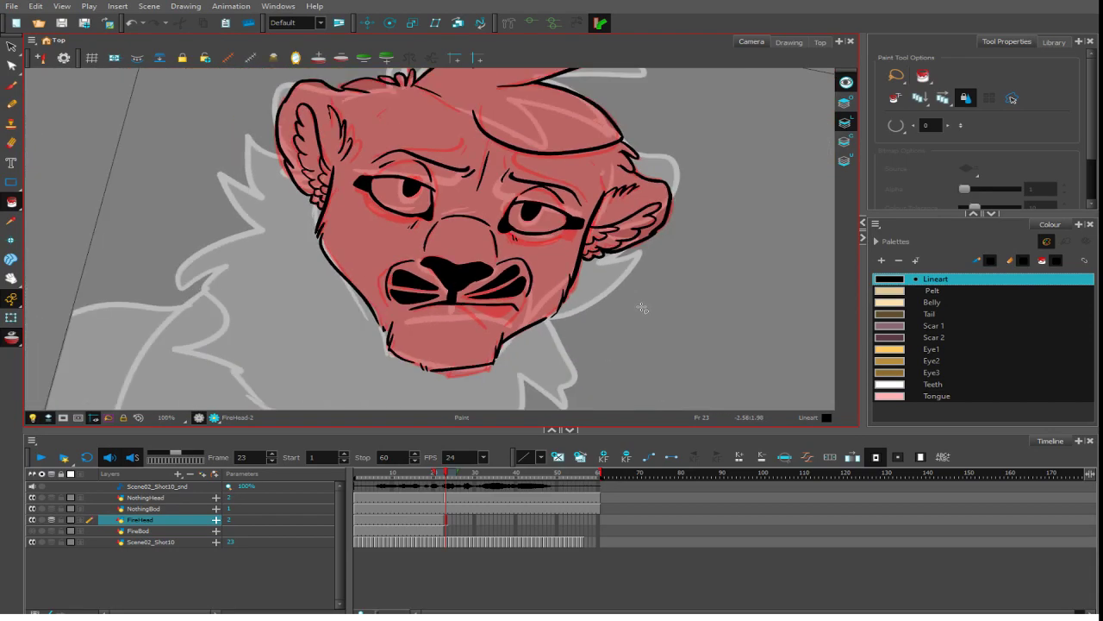
# - Hold Fire's new head drawing on the FireHead layer from frame 23 to 60, and select the same frames on FireBod
pyautogui.moveTo(633, 338); pyautogui.dragTo(636, 261)
pyautogui.press('1')
pyautogui.press('1')
pyautogui.press('1')
pyautogui.keyDown('shift'); pyautogui.click(599, 522); pyautogui.keyUp('shift')
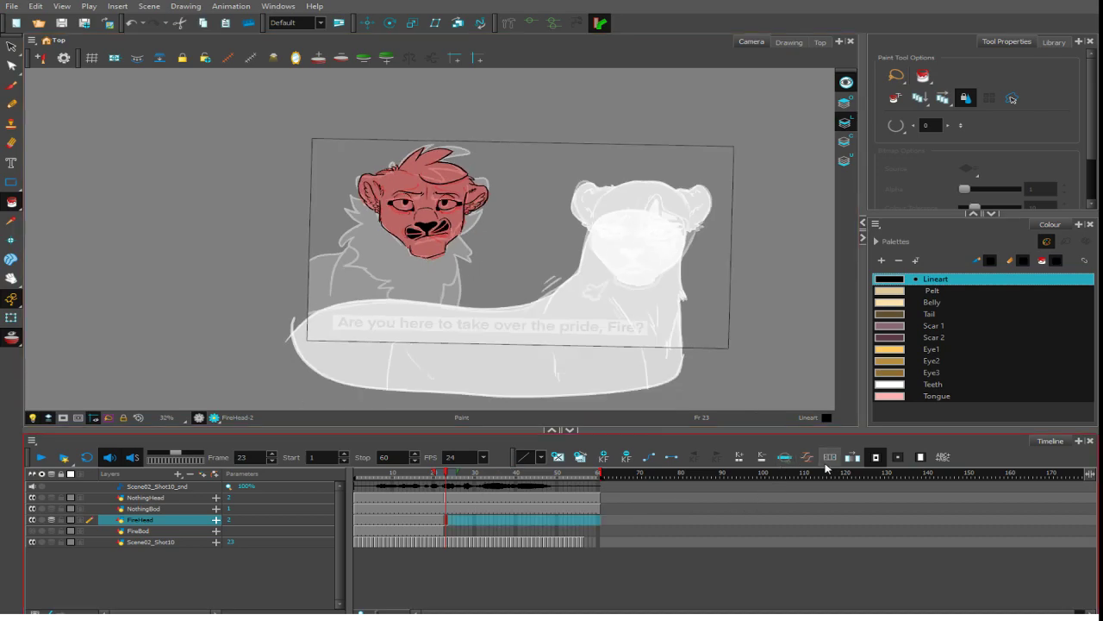
pyautogui.click(852, 457)
pyautogui.click(448, 531)
pyautogui.keyDown('shift'); pyautogui.click(598, 531); pyautogui.keyUp('shift')
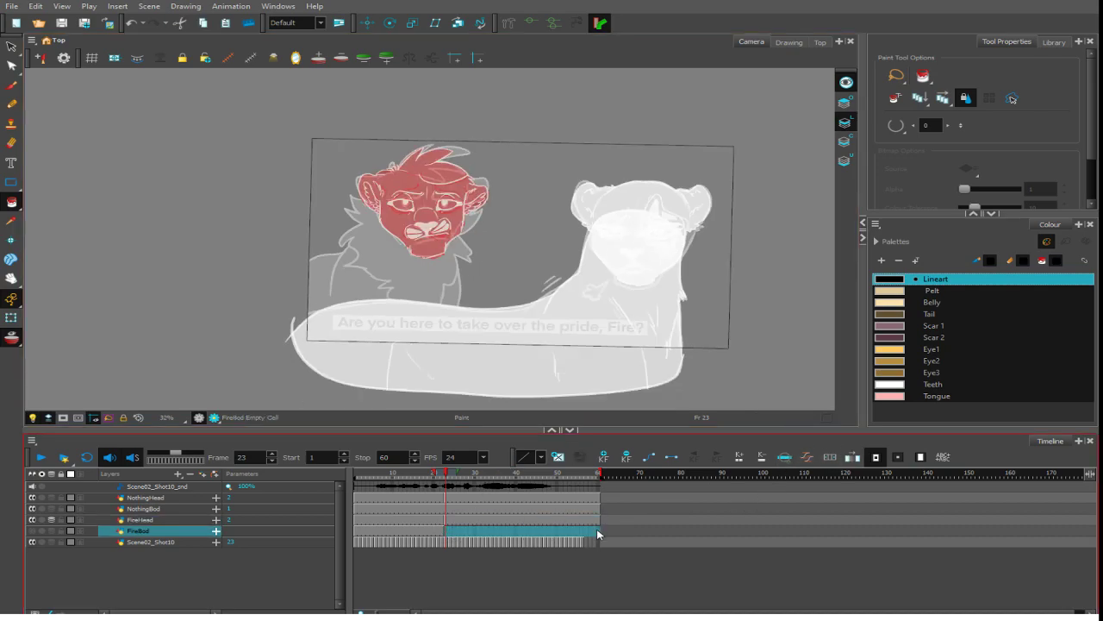
# - Compare Fire's old and new head drawings by switching between frames on either side of frame 23
pyautogui.click(438, 519)
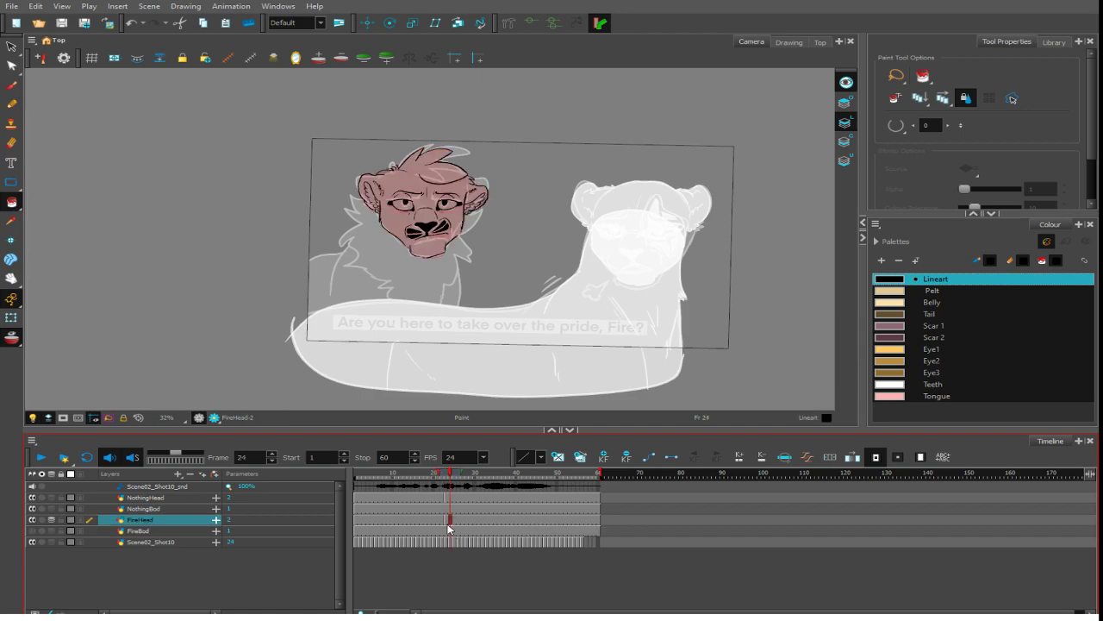
pyautogui.click(445, 509)
pyautogui.click(452, 520)
pyautogui.click(432, 520)
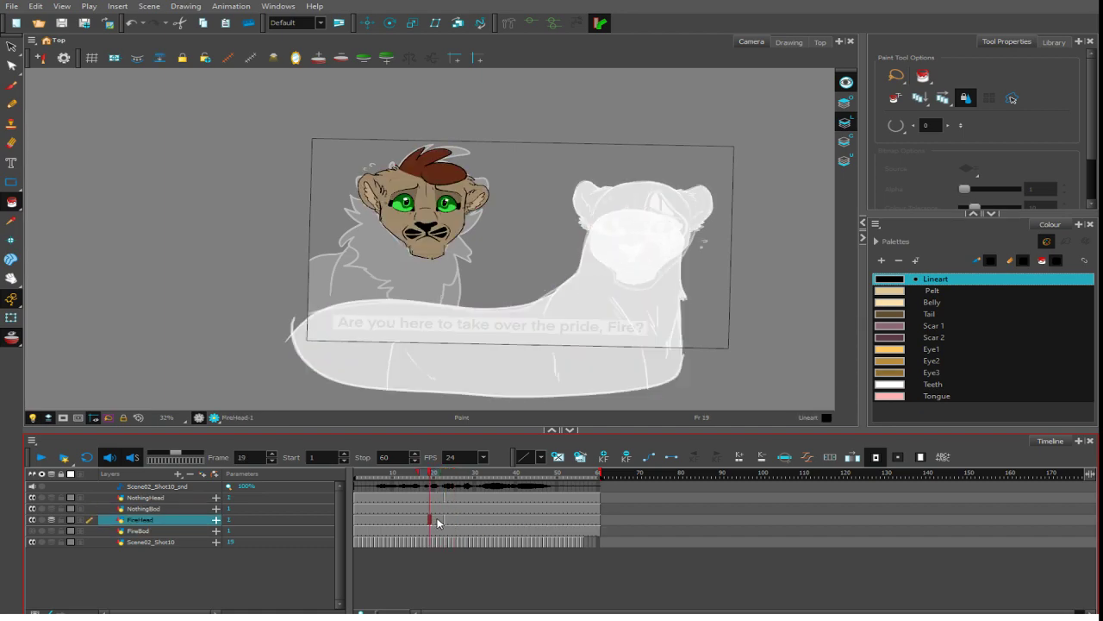
pyautogui.click(458, 521)
pyautogui.click(439, 520)
pyautogui.click(453, 521)
pyautogui.click(439, 530)
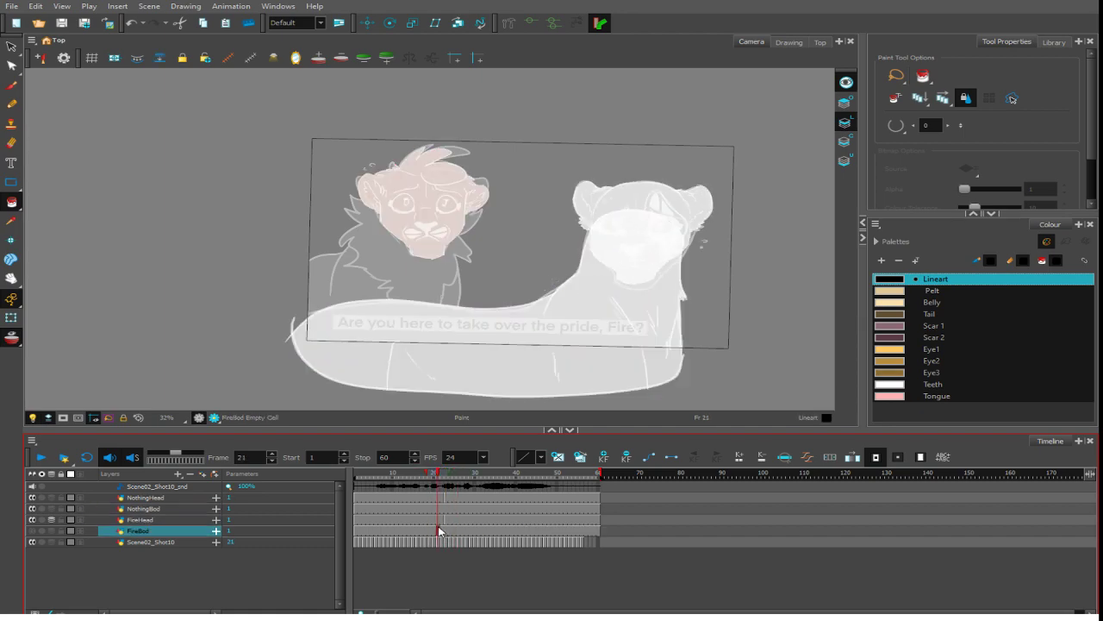
pyautogui.click(459, 529)
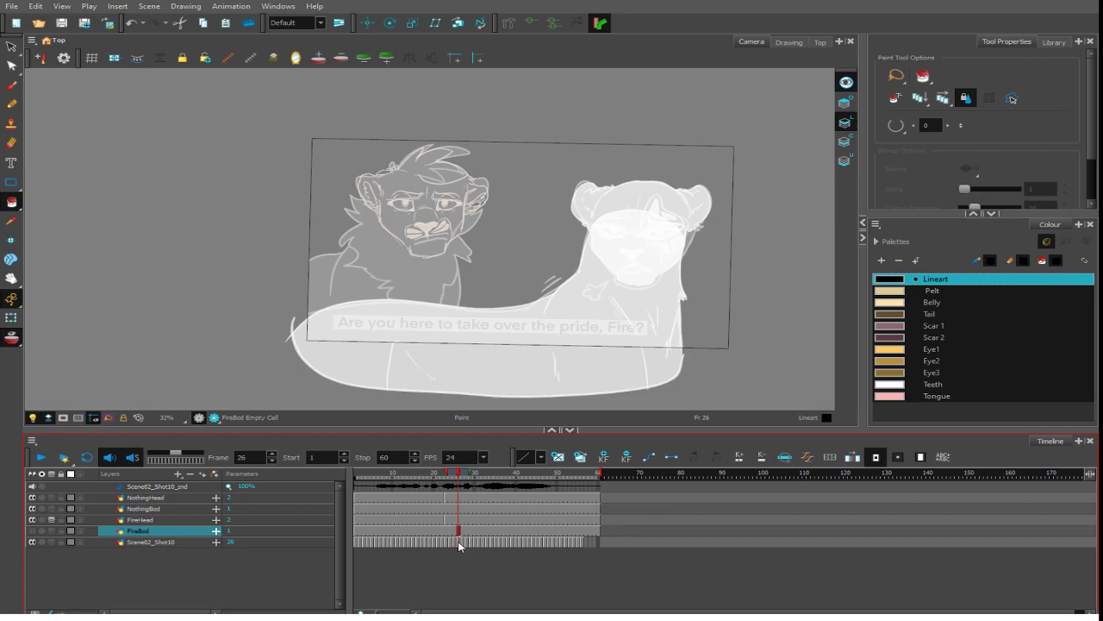
pyautogui.click(447, 511)
pyautogui.click(447, 520)
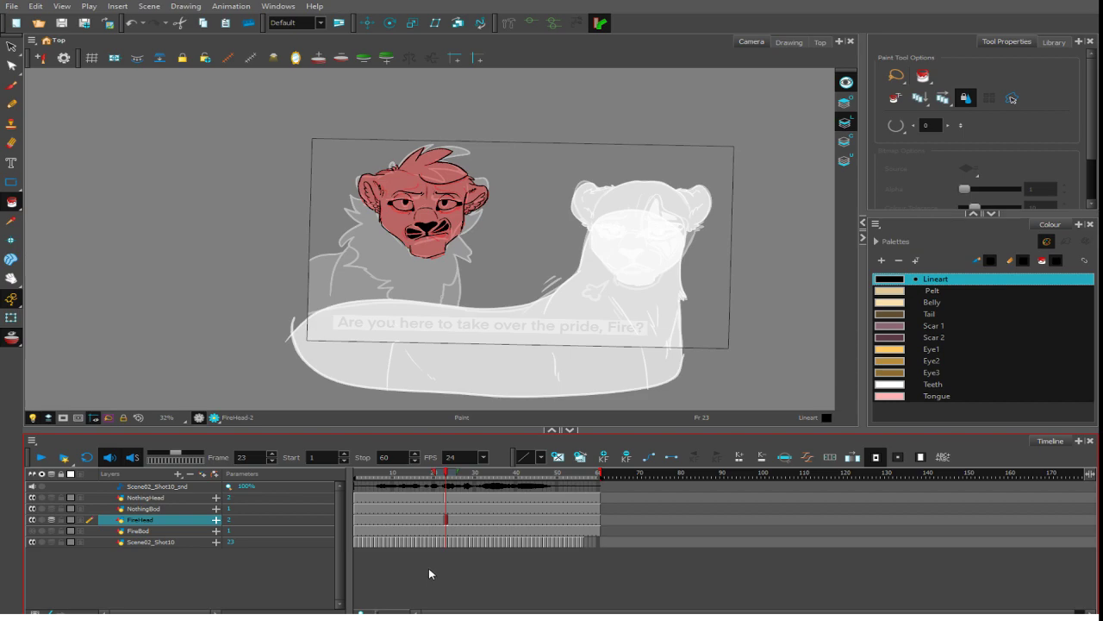
# - Check the FireBod layer by briefly showing it, and compare the FireHead and NothingHead drawings before and after frame 23
pyautogui.click(32, 531)
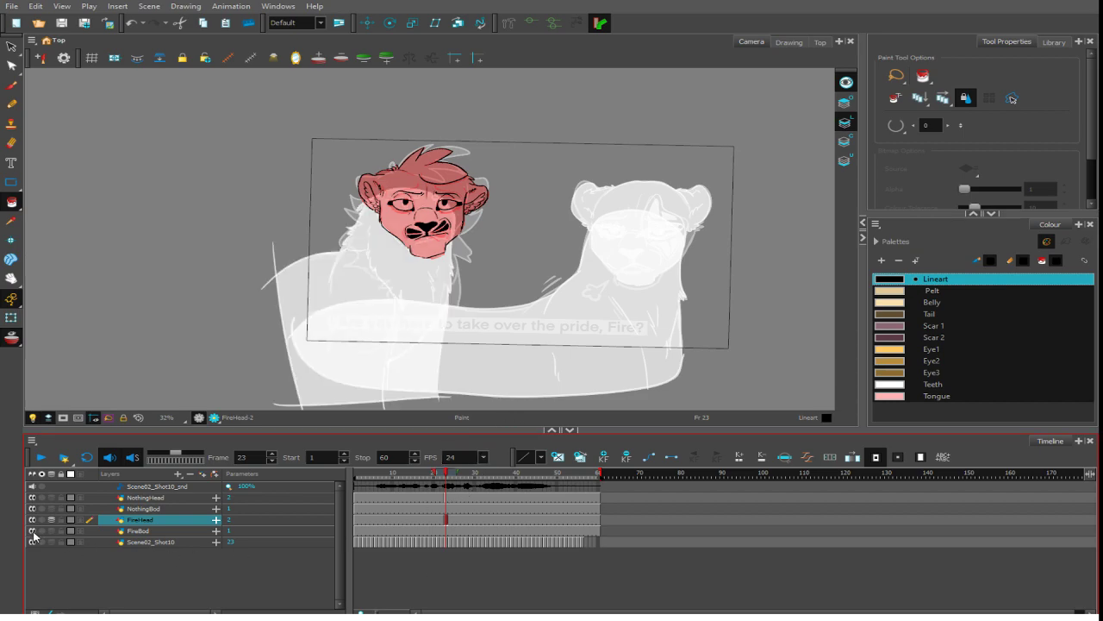
pyautogui.click(34, 531)
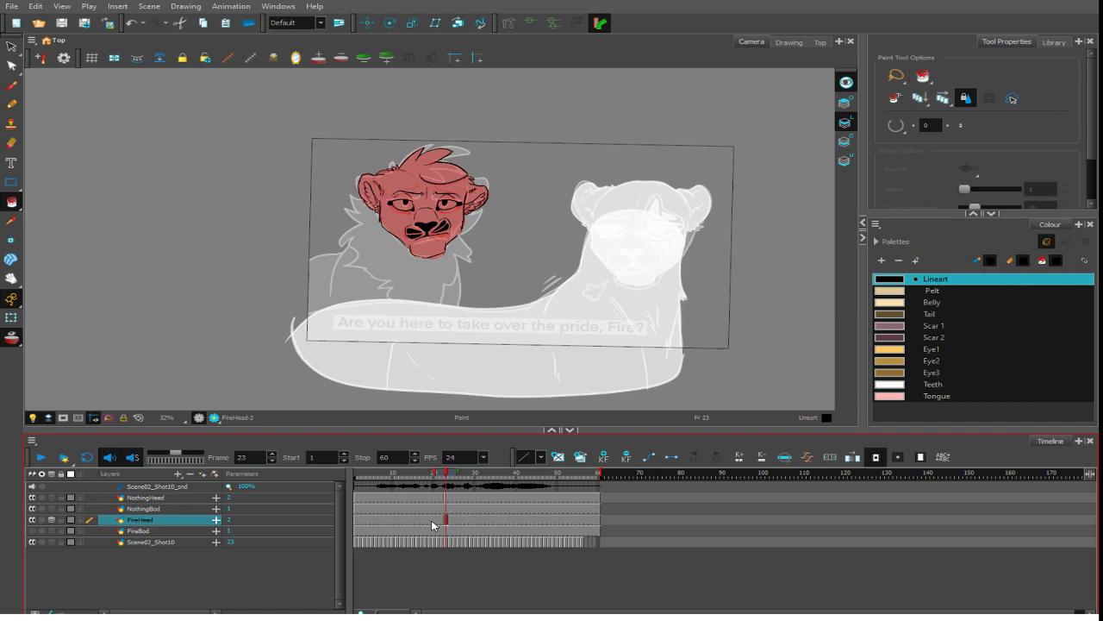
pyautogui.moveTo(431, 520)
pyautogui.mouseDown()
pyautogui.moveTo(462, 515)
pyautogui.moveTo(433, 521)
pyautogui.mouseUp()
pyautogui.click(470, 521)
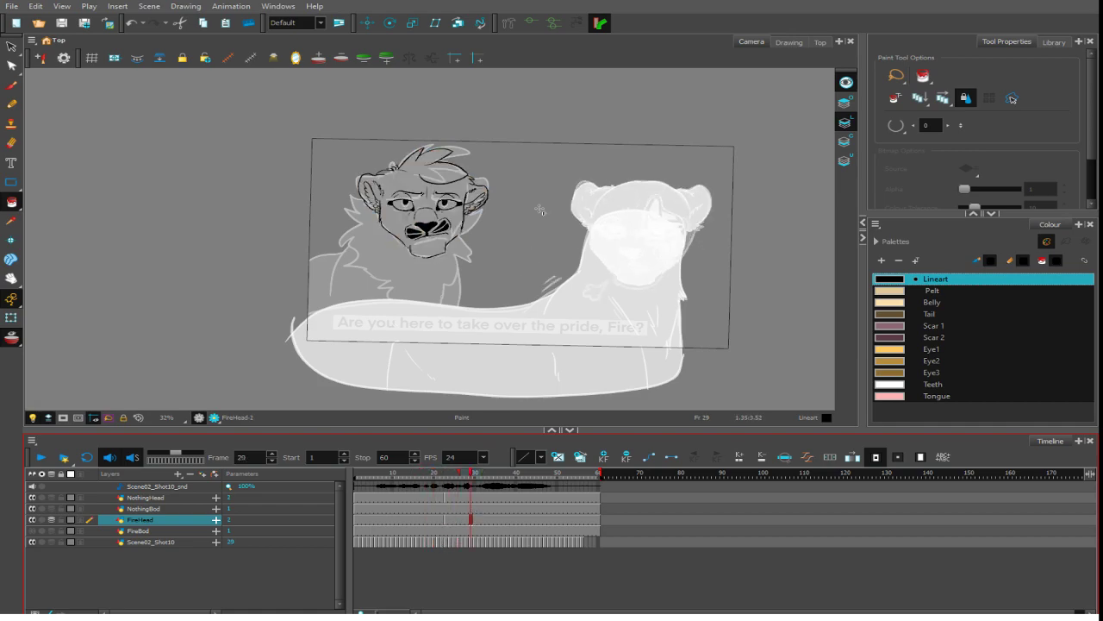
pyautogui.click(441, 519)
pyautogui.click(442, 498)
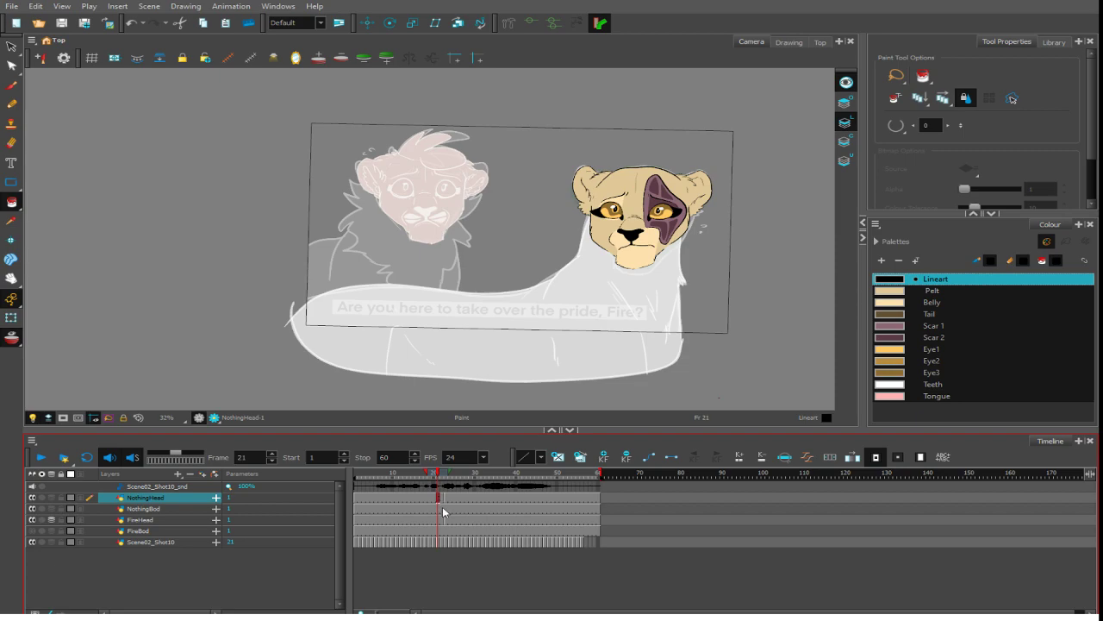
pyautogui.click(457, 495)
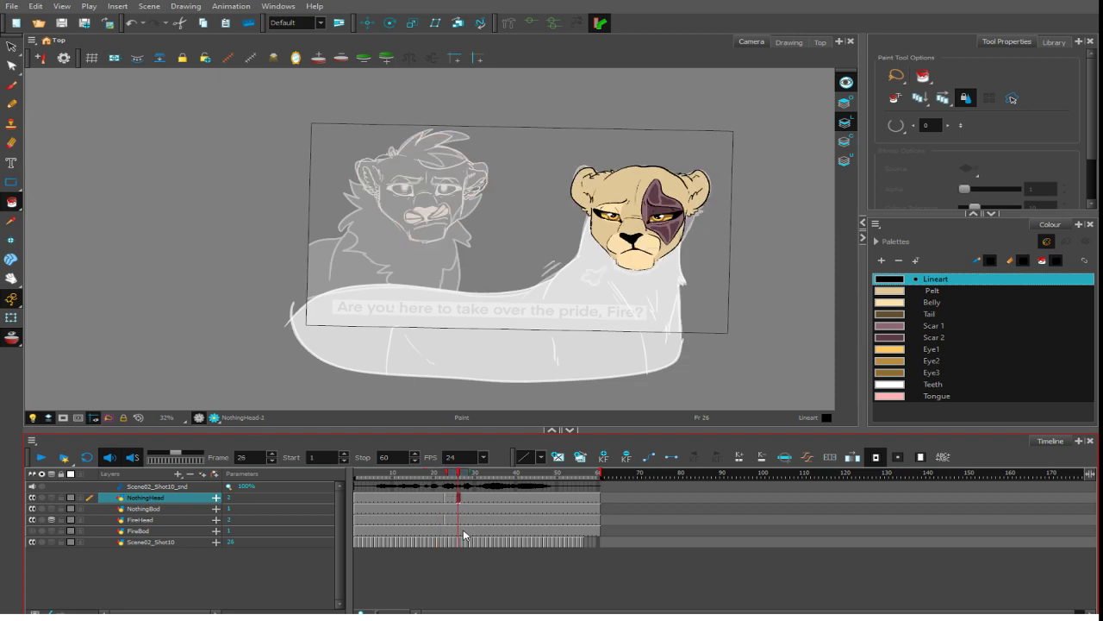
pyautogui.click(457, 523)
pyautogui.click(435, 523)
pyautogui.click(458, 522)
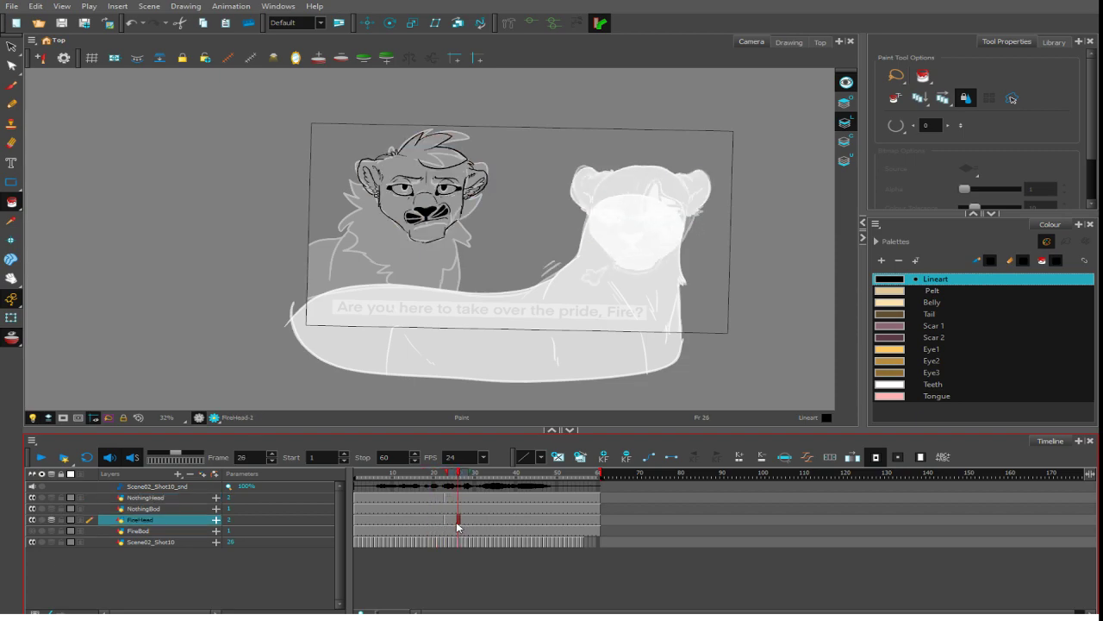
# - Show the strokes on Fire's head at frame 26 and close the outline gaps around the chin, jaw and ears
pyautogui.scroll(2, 422, 177)
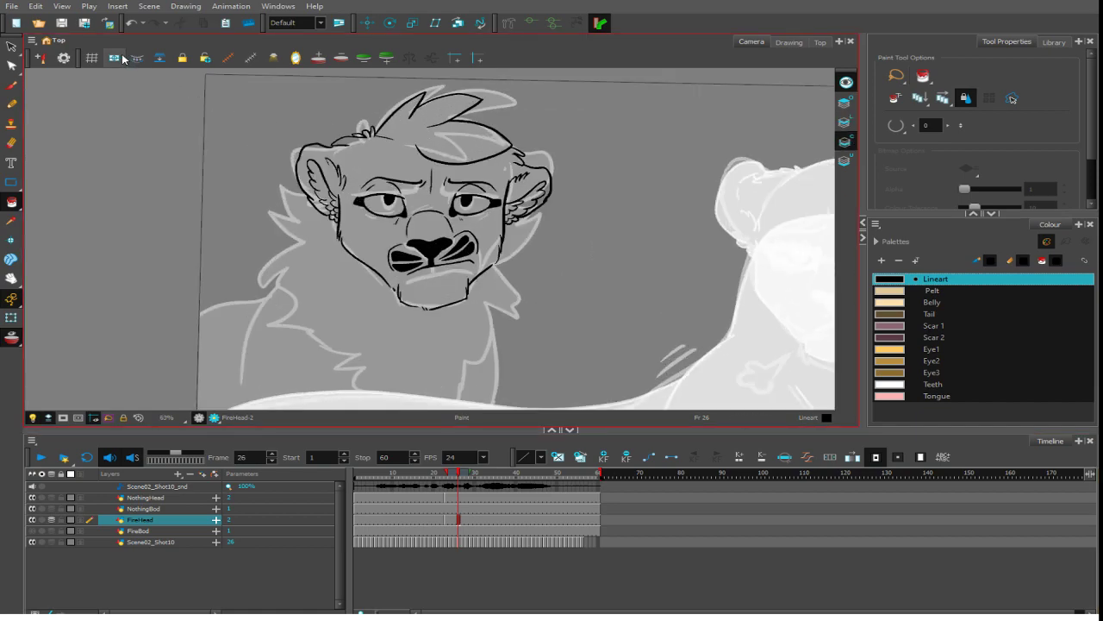
pyautogui.press('k')
pyautogui.scroll(3, 416, 251)
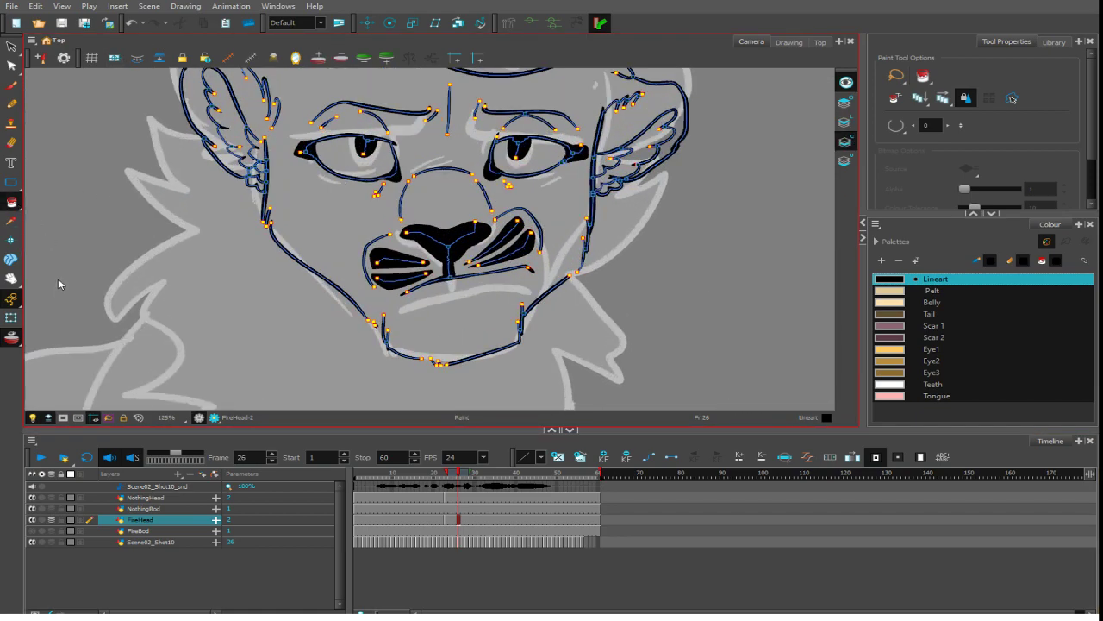
pyautogui.hotkey('alt', 'c')
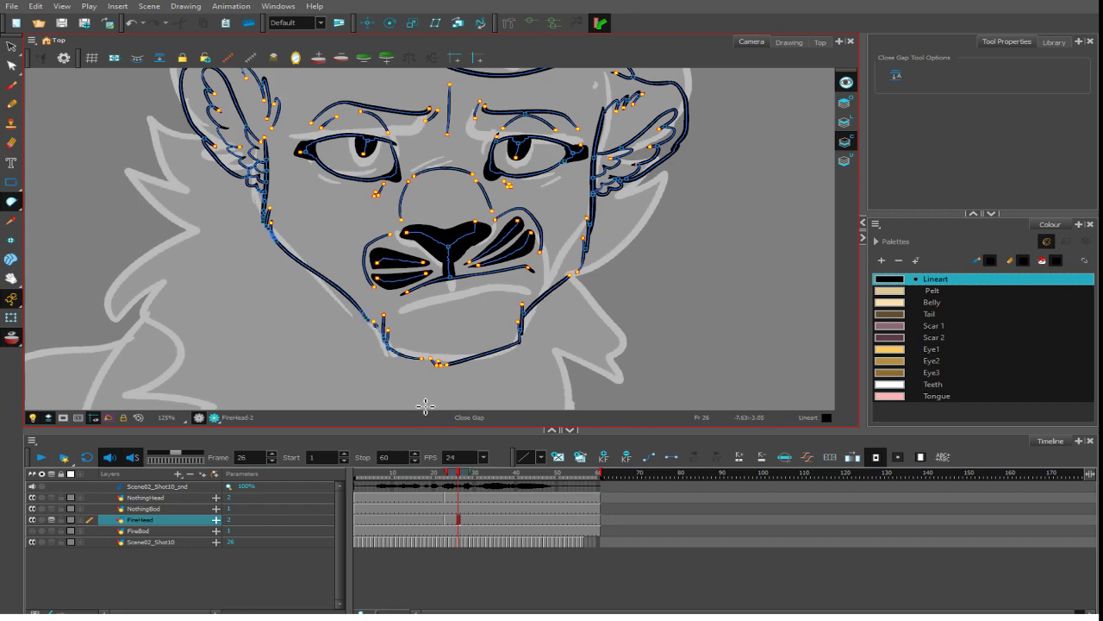
pyautogui.moveTo(397, 351)
pyautogui.mouseDown()
pyautogui.moveTo(439, 376)
pyautogui.moveTo(488, 373)
pyautogui.mouseUp()
pyautogui.moveTo(404, 383); pyautogui.dragTo(565, 351)
pyautogui.moveTo(485, 378)
pyautogui.mouseDown()
pyautogui.moveTo(565, 323)
pyautogui.moveTo(624, 245)
pyautogui.moveTo(561, 362)
pyautogui.moveTo(557, 325)
pyautogui.moveTo(641, 251)
pyautogui.mouseUp()
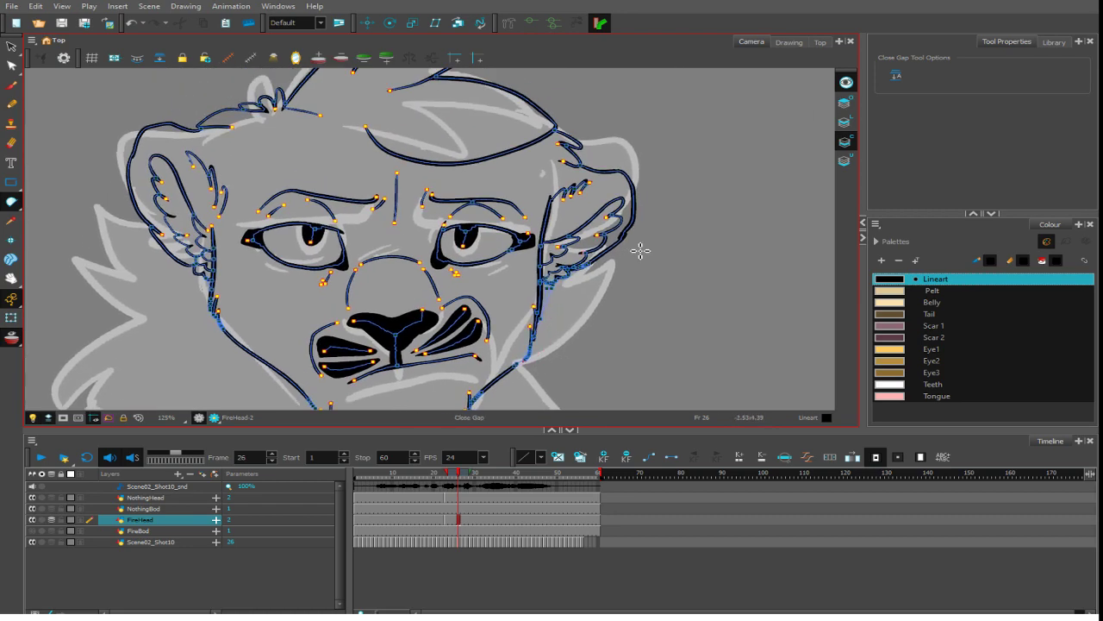
pyautogui.moveTo(647, 143); pyautogui.dragTo(656, 236)
pyautogui.moveTo(263, 322); pyautogui.dragTo(280, 267)
# - Fill Fire's face, ears and hair with the Pelt colour from the FirePallete palette
pyautogui.click(11, 201)
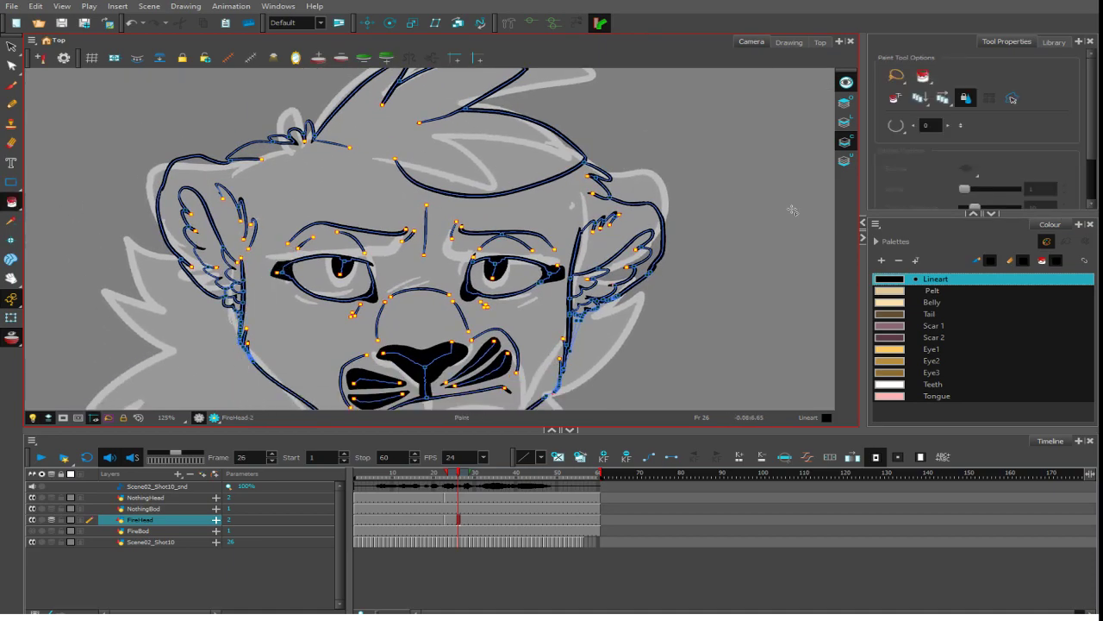
pyautogui.click(875, 241)
pyautogui.click(922, 288)
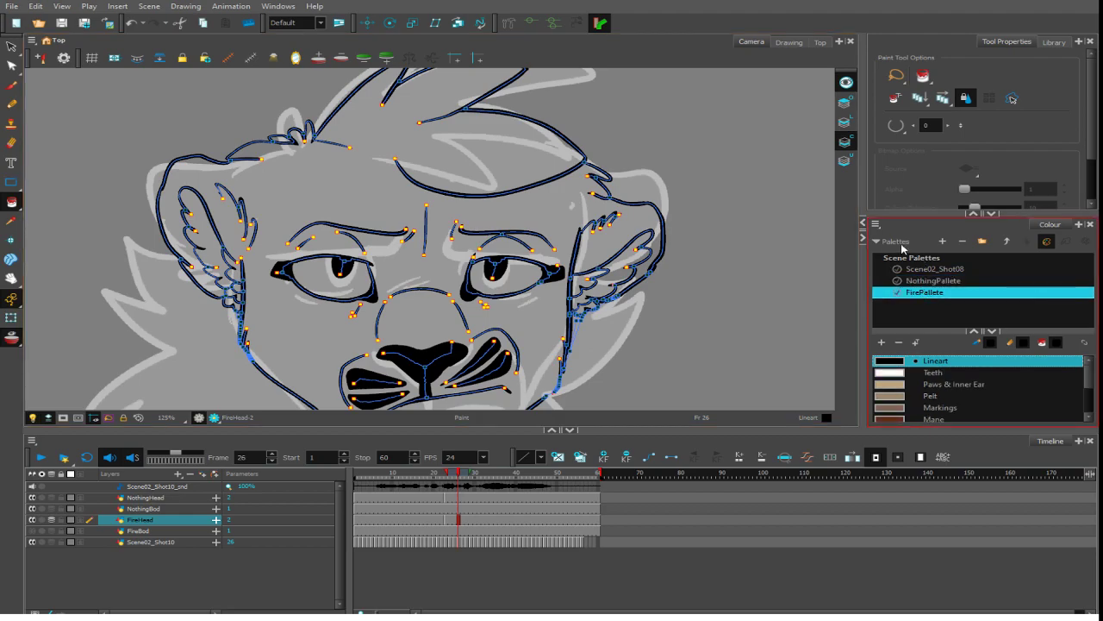
pyautogui.click(878, 239)
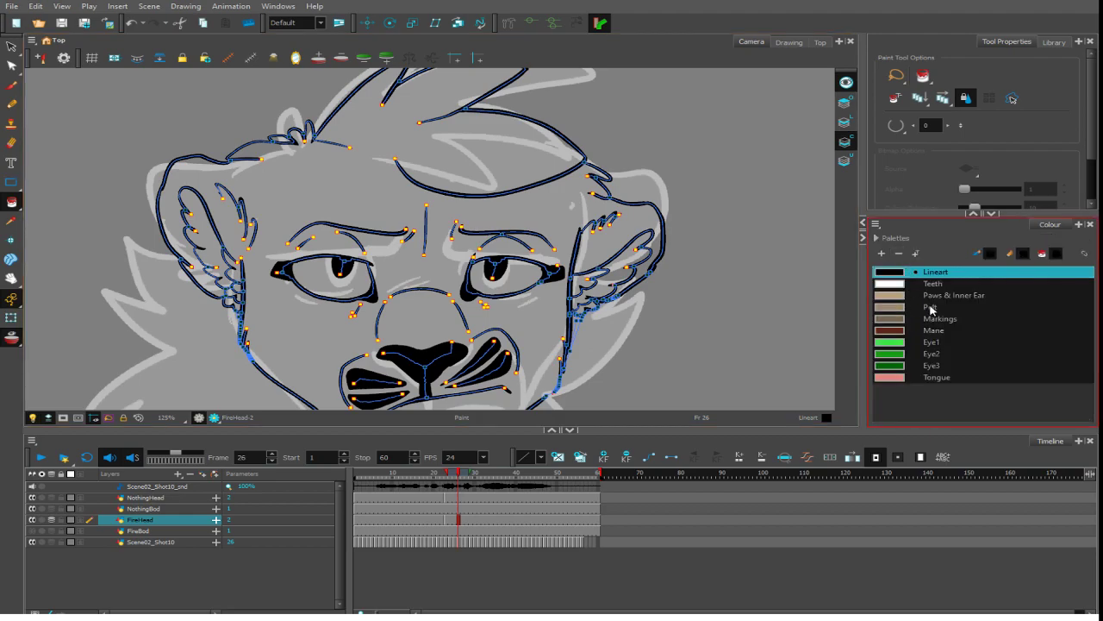
pyautogui.click(931, 309)
pyautogui.click(533, 199)
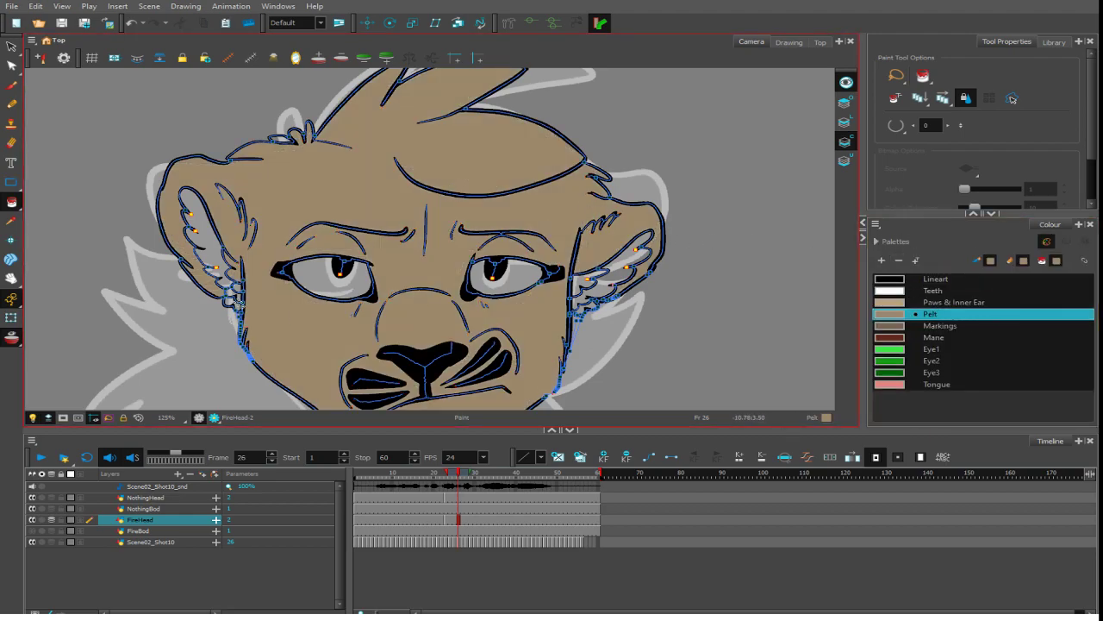
pyautogui.click(603, 287)
pyautogui.scroll(5, 646, 348)
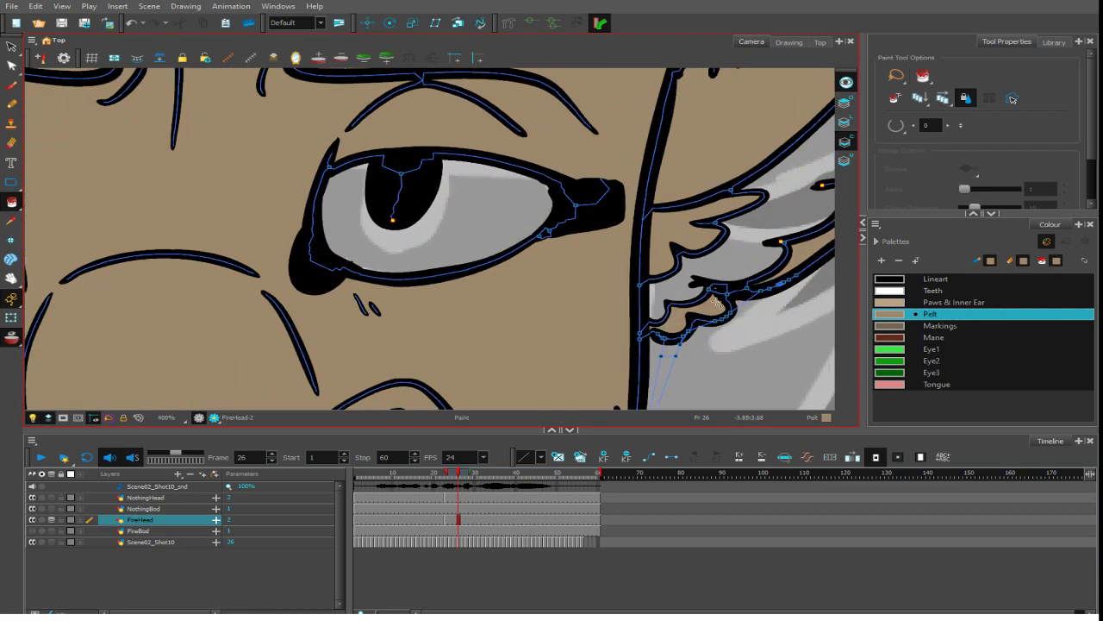
pyautogui.scroll(-7, 726, 303)
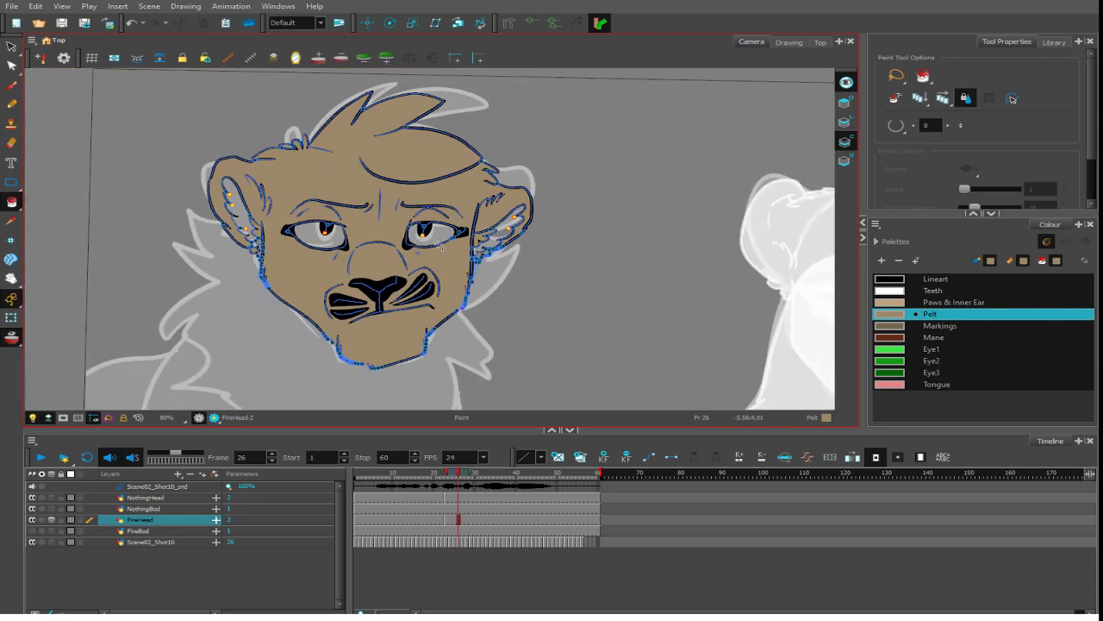
pyautogui.scroll(-1, 660, 273)
# - Paint the eyelid areas above both eyes and the dots beside them in the Markings colour with a size 49.6 brush
pyautogui.hotkey('alt', 'b')
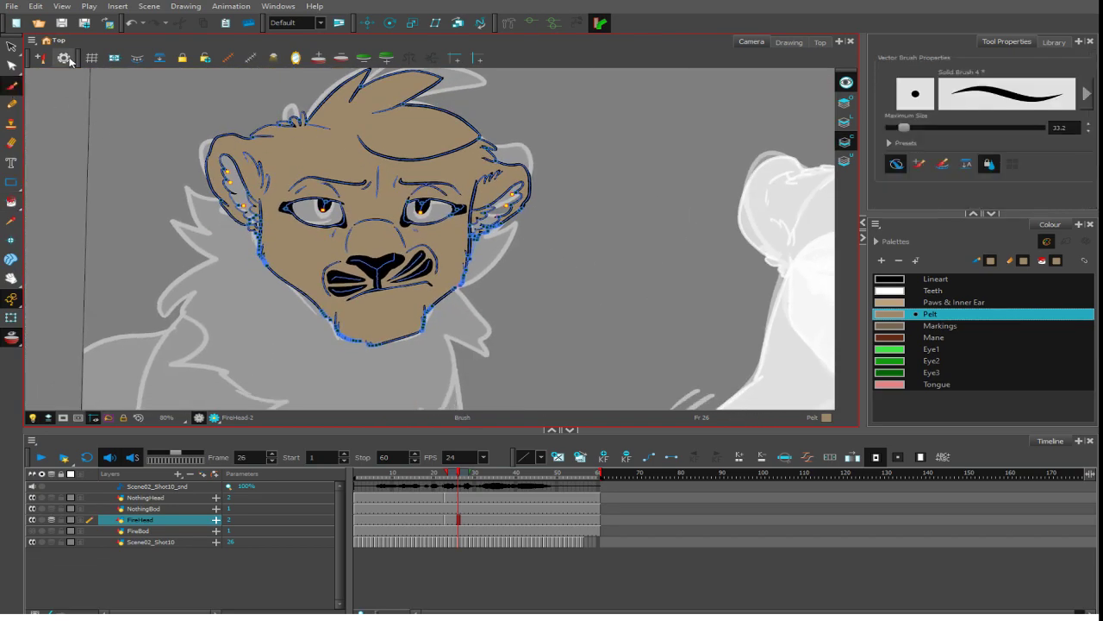
pyautogui.click(902, 326)
pyautogui.moveTo(903, 127); pyautogui.dragTo(909, 175)
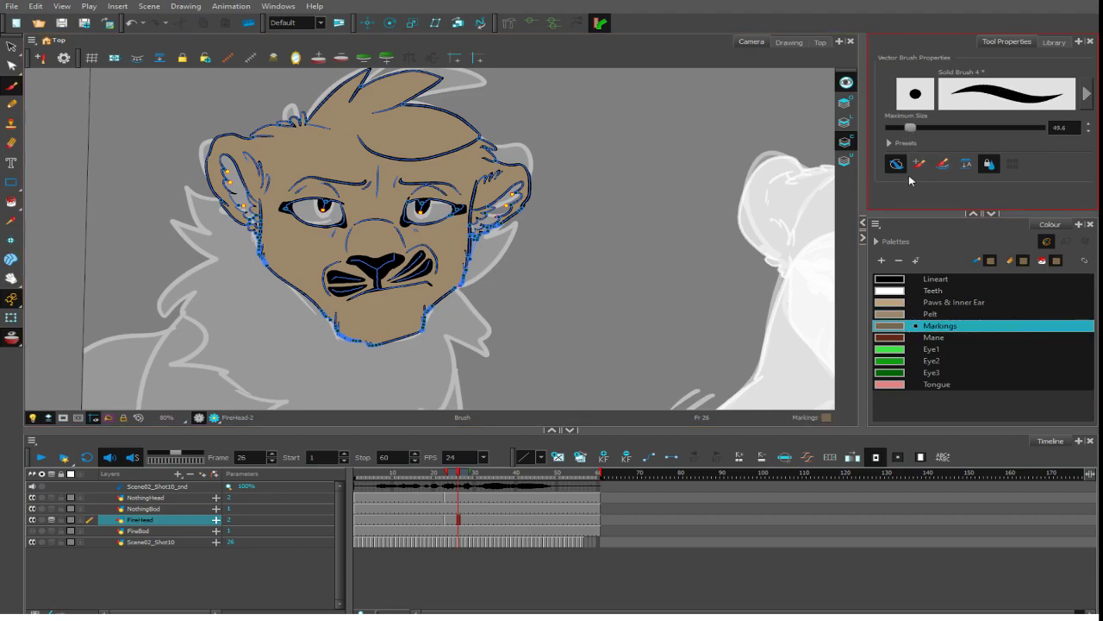
pyautogui.scroll(4, 702, 320)
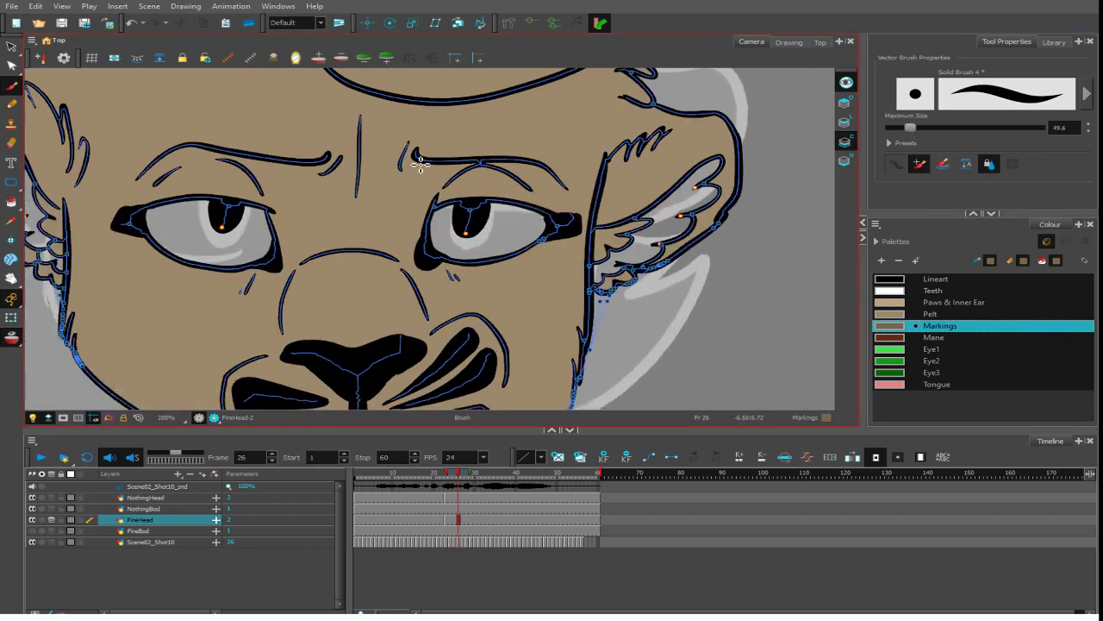
pyautogui.moveTo(421, 168); pyautogui.dragTo(483, 165)
pyautogui.moveTo(582, 224)
pyautogui.mouseDown()
pyautogui.moveTo(517, 119)
pyautogui.moveTo(499, 128)
pyautogui.mouseUp()
pyautogui.moveTo(397, 172)
pyautogui.mouseDown()
pyautogui.moveTo(435, 132)
pyautogui.moveTo(400, 162)
pyautogui.moveTo(449, 125)
pyautogui.moveTo(496, 116)
pyautogui.moveTo(449, 126)
pyautogui.moveTo(484, 126)
pyautogui.moveTo(545, 165)
pyautogui.moveTo(495, 140)
pyautogui.moveTo(465, 156)
pyautogui.moveTo(491, 137)
pyautogui.moveTo(446, 149)
pyautogui.moveTo(461, 135)
pyautogui.moveTo(460, 150)
pyautogui.moveTo(370, 204)
pyautogui.moveTo(414, 216)
pyautogui.moveTo(424, 187)
pyautogui.mouseUp()
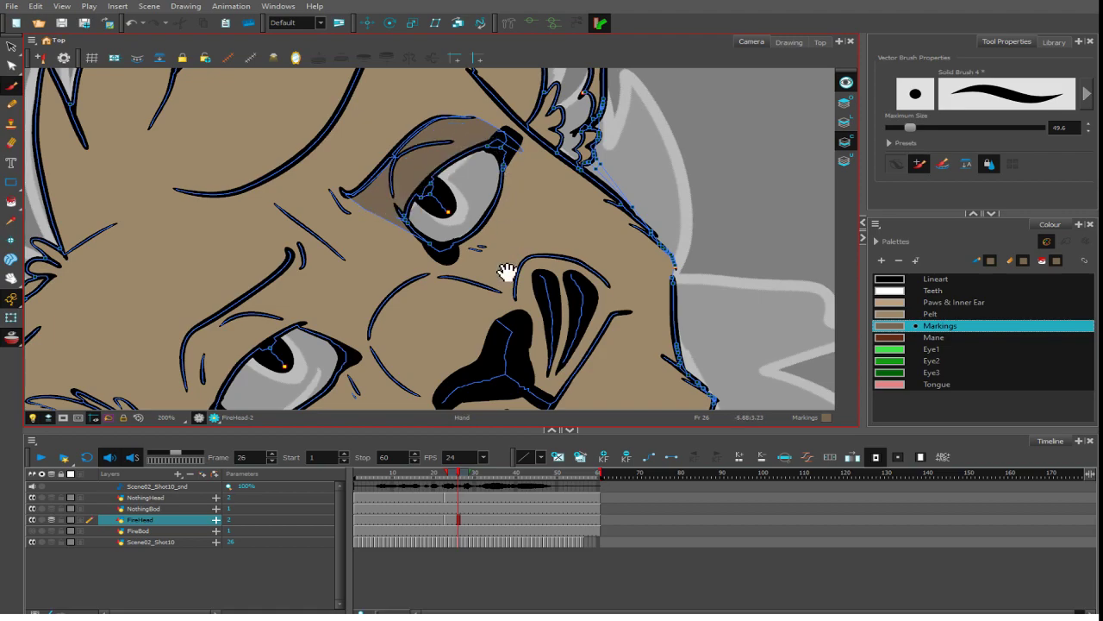
pyautogui.moveTo(508, 272); pyautogui.dragTo(602, 196)
pyautogui.moveTo(289, 289)
pyautogui.mouseDown()
pyautogui.moveTo(297, 316)
pyautogui.moveTo(291, 265)
pyautogui.moveTo(295, 323)
pyautogui.moveTo(285, 294)
pyautogui.moveTo(290, 312)
pyautogui.moveTo(312, 347)
pyautogui.moveTo(292, 272)
pyautogui.moveTo(300, 256)
pyautogui.moveTo(397, 182)
pyautogui.moveTo(436, 276)
pyautogui.moveTo(393, 207)
pyautogui.moveTo(403, 250)
pyautogui.moveTo(385, 246)
pyautogui.moveTo(381, 257)
pyautogui.moveTo(357, 234)
pyautogui.moveTo(341, 276)
pyautogui.moveTo(331, 251)
pyautogui.moveTo(298, 277)
pyautogui.moveTo(314, 323)
pyautogui.moveTo(319, 303)
pyautogui.moveTo(367, 263)
pyautogui.mouseUp()
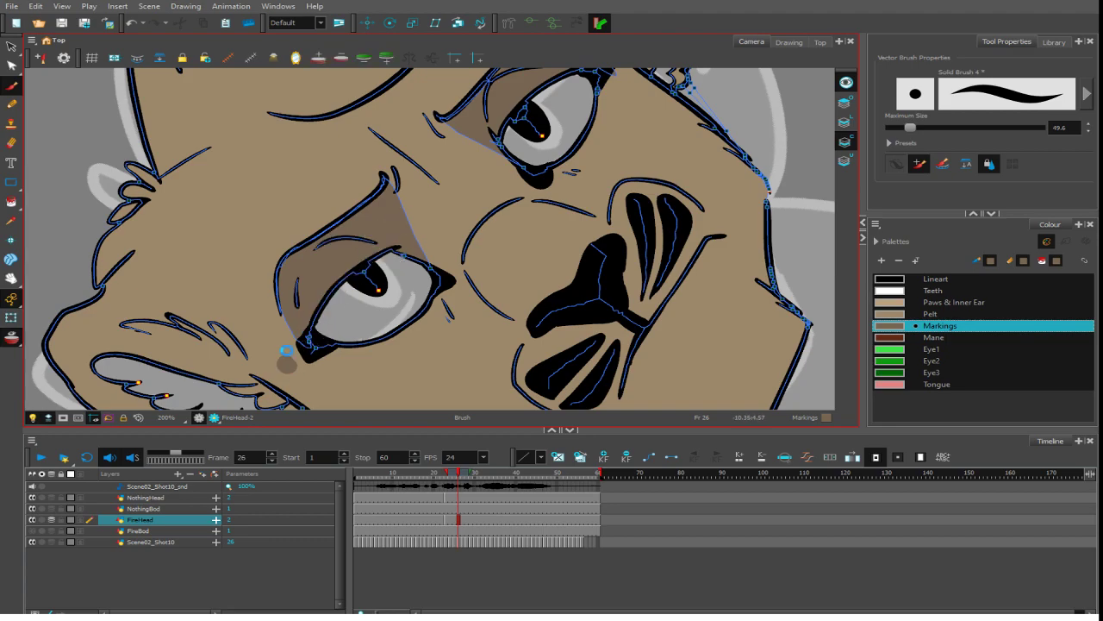
# - Paint a Mane-coloured boundary along the hairline and fill the hair tuft with the same colour
pyautogui.moveTo(538, 215); pyautogui.dragTo(451, 301)
pyautogui.press('2')
pyautogui.press('2')
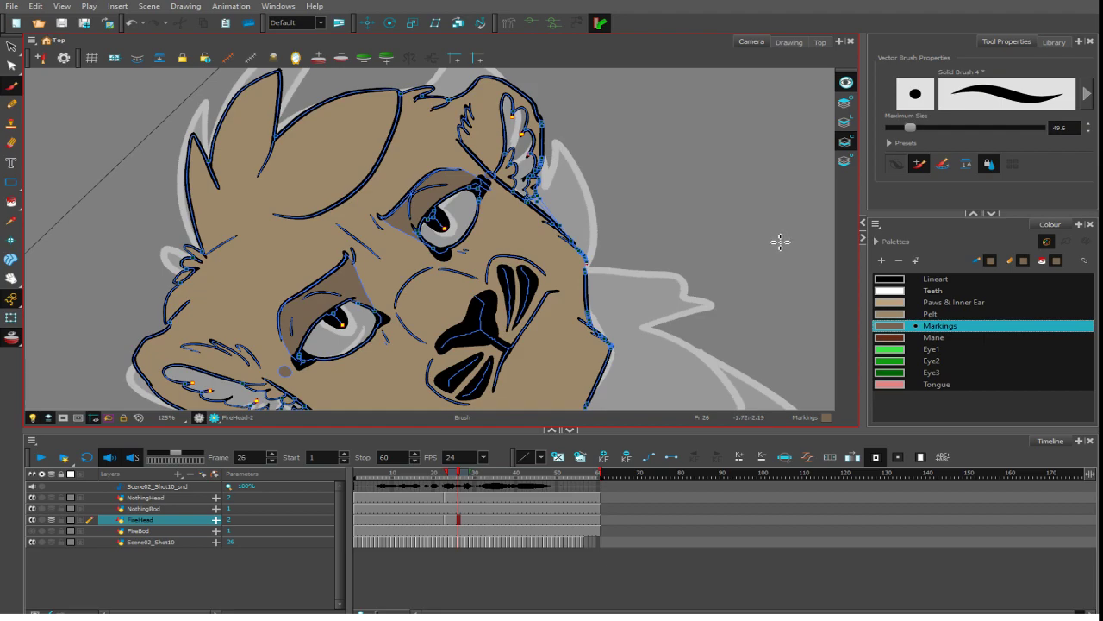
pyautogui.click(934, 338)
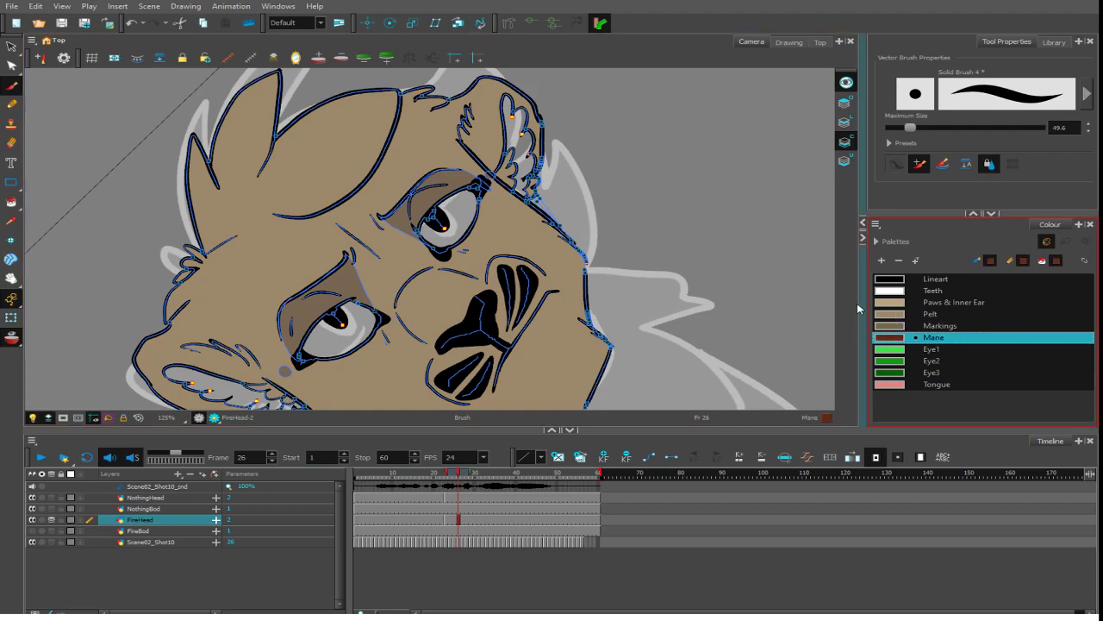
pyautogui.moveTo(561, 269); pyautogui.dragTo(515, 165)
pyautogui.moveTo(306, 326); pyautogui.dragTo(306, 301)
pyautogui.moveTo(285, 363)
pyautogui.mouseDown()
pyautogui.moveTo(302, 372)
pyautogui.moveTo(310, 312)
pyautogui.moveTo(331, 287)
pyautogui.moveTo(340, 179)
pyautogui.mouseUp()
pyautogui.moveTo(271, 135)
pyautogui.mouseDown()
pyautogui.moveTo(332, 212)
pyautogui.moveTo(317, 180)
pyautogui.moveTo(328, 287)
pyautogui.mouseUp()
pyautogui.click(12, 202)
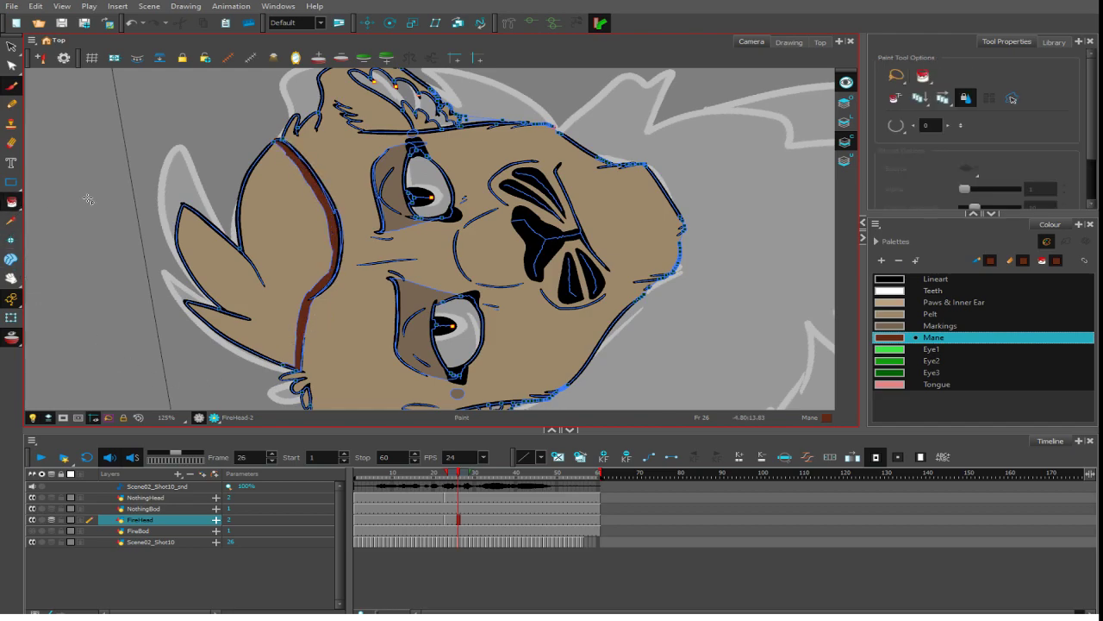
pyautogui.click(301, 269)
# - Fill the insides of both ears with the Paws & Inner Ear colour
pyautogui.moveTo(452, 142)
pyautogui.mouseDown()
pyautogui.moveTo(492, 192)
pyautogui.moveTo(495, 296)
pyautogui.moveTo(503, 286)
pyautogui.mouseUp()
pyautogui.click(940, 325)
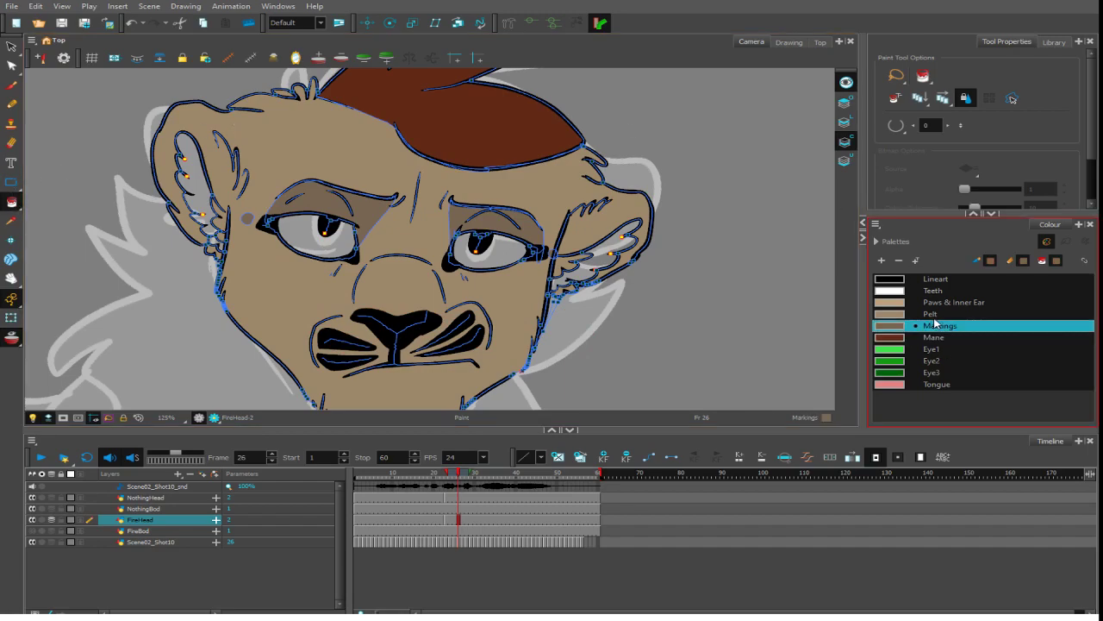
pyautogui.click(933, 314)
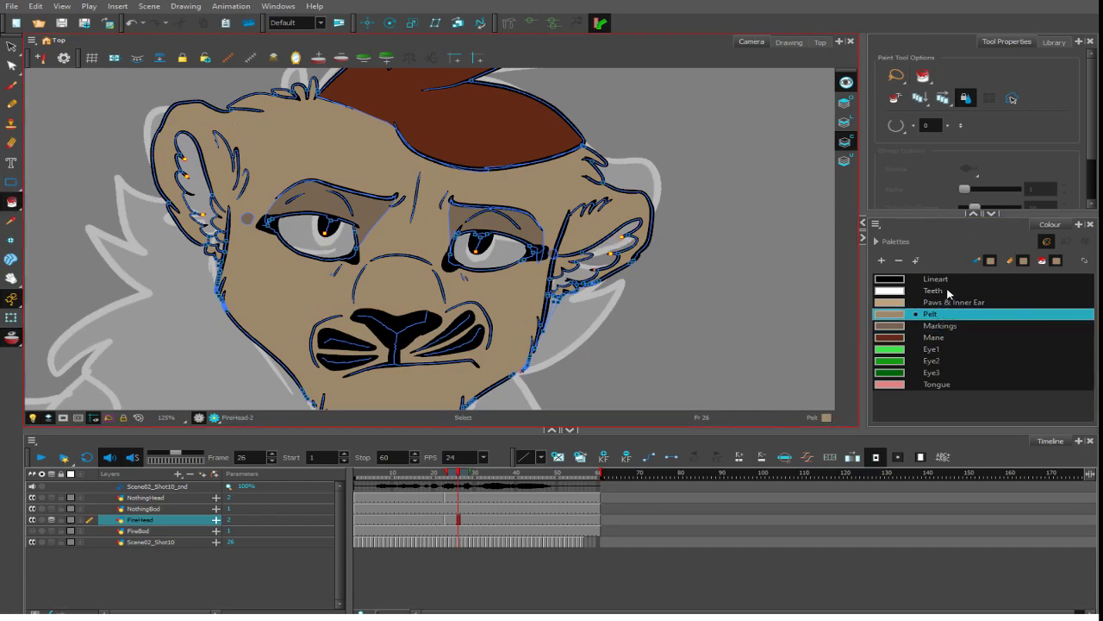
pyautogui.click(944, 302)
pyautogui.click(621, 246)
pyautogui.click(217, 205)
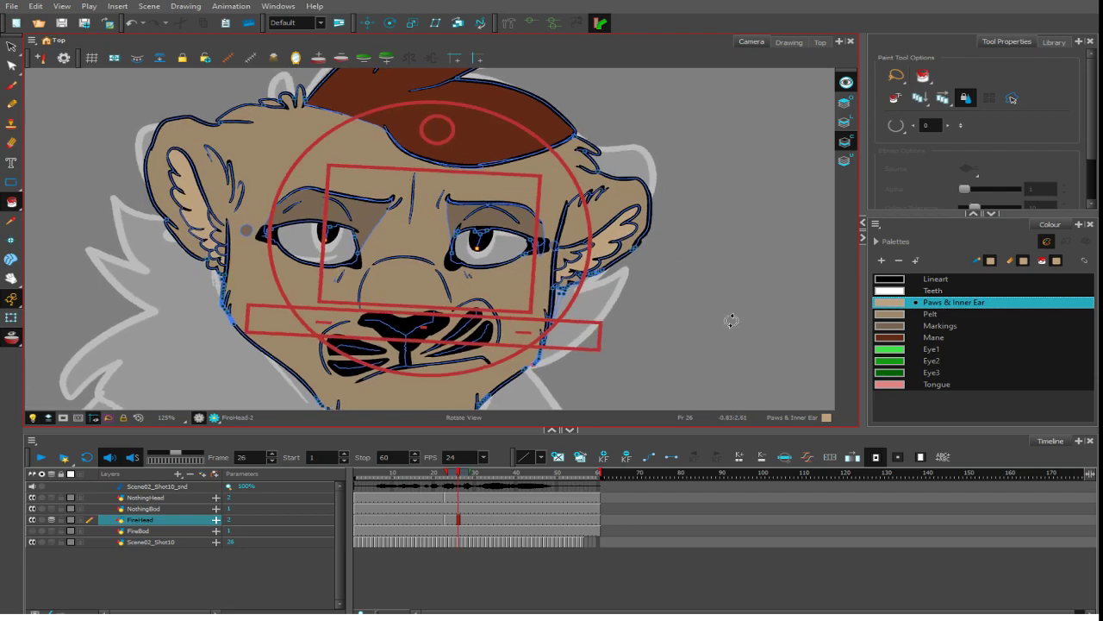
# - With a size 58.8 brush in Eye1, paint rings around both pupils and a crescent along the bottom of the right-hand eye
pyautogui.hotkey('alt', 'b')
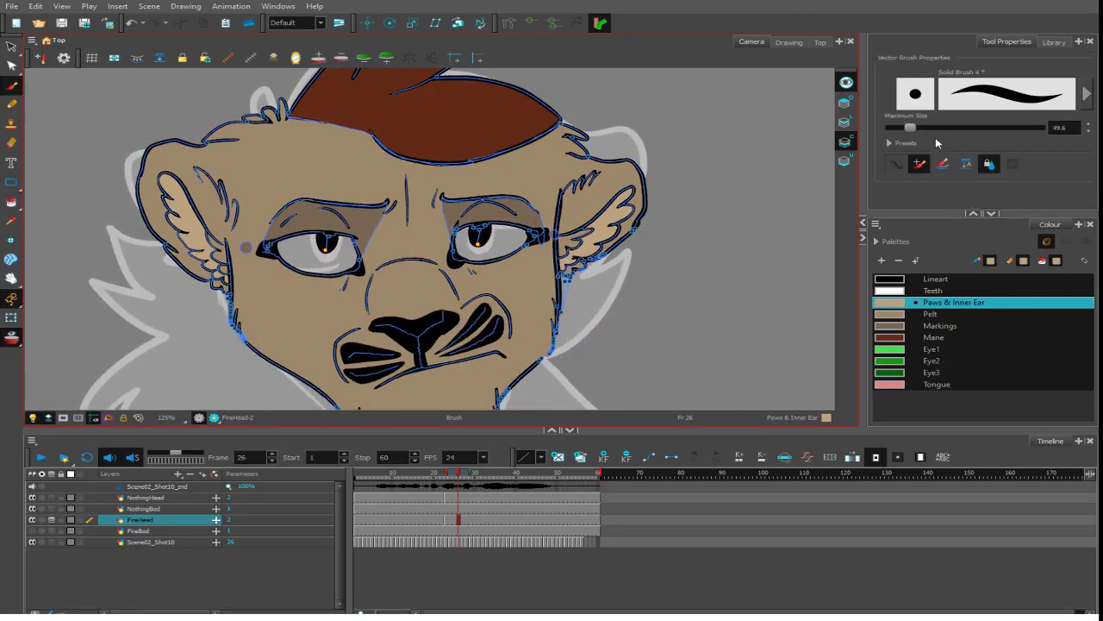
pyautogui.click(896, 164)
pyautogui.moveTo(909, 128); pyautogui.dragTo(914, 128)
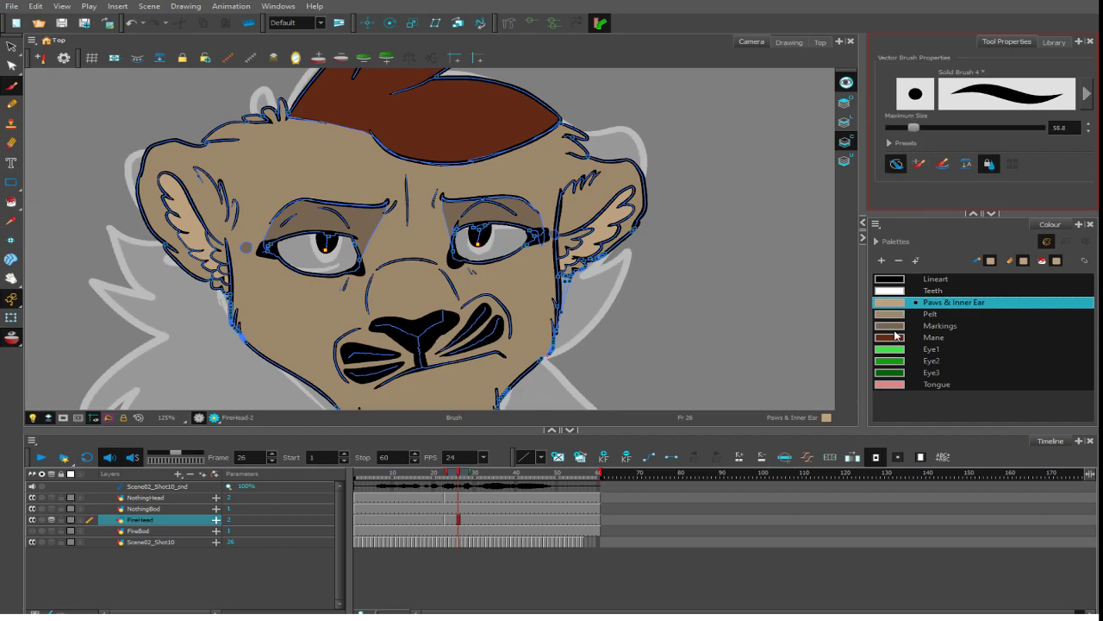
pyautogui.click(903, 349)
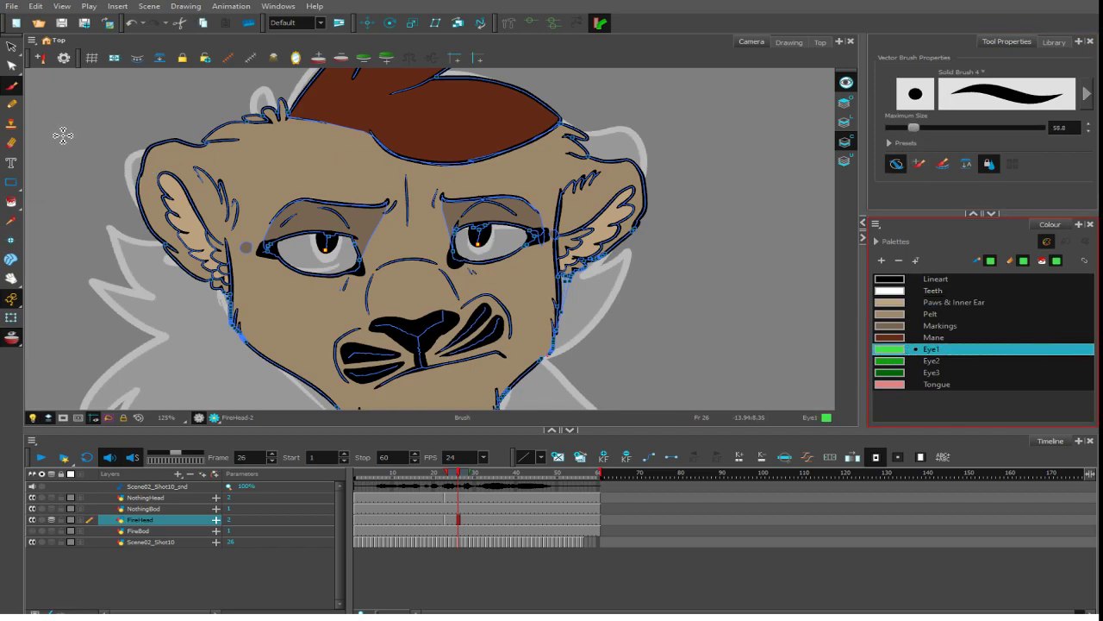
pyautogui.scroll(2, 633, 276)
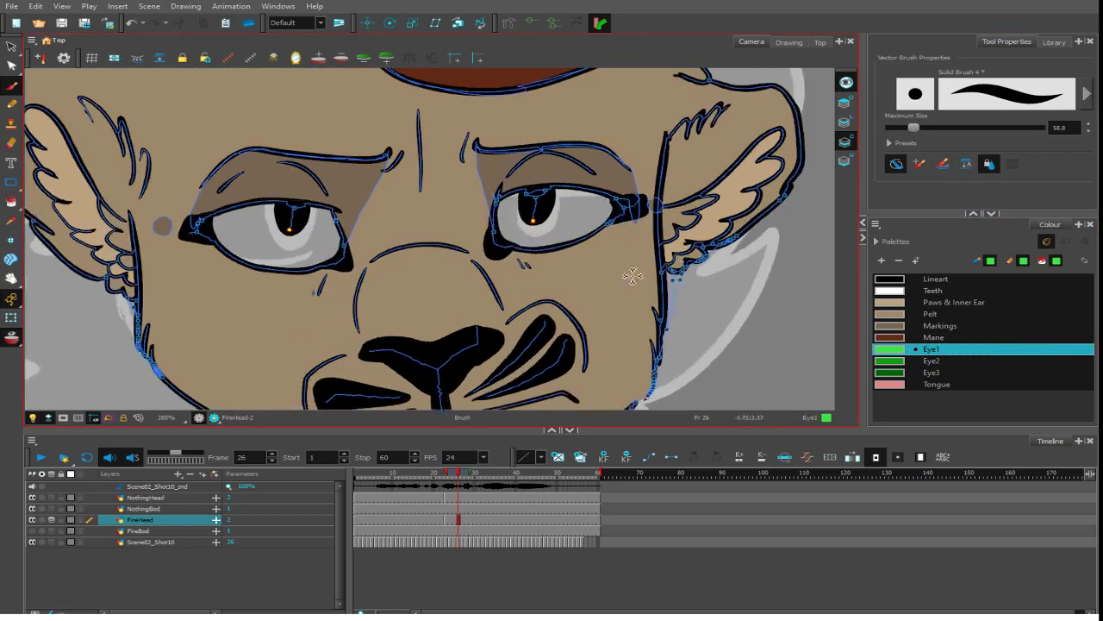
pyautogui.scroll(1, 449, 238)
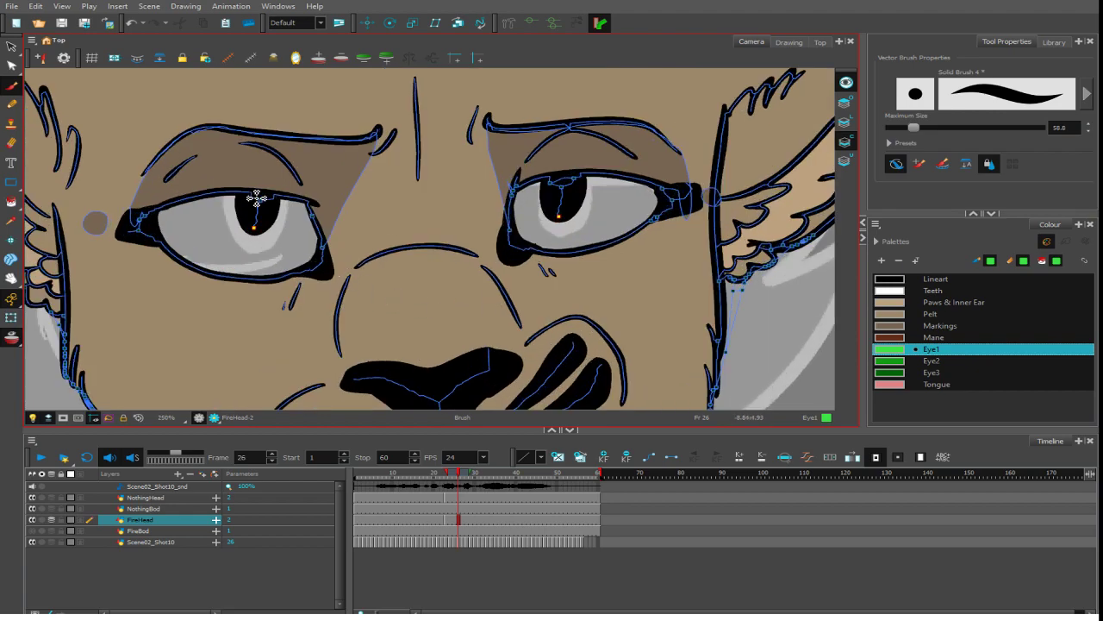
pyautogui.moveTo(257, 195)
pyautogui.mouseDown()
pyautogui.moveTo(238, 200)
pyautogui.moveTo(256, 245)
pyautogui.moveTo(286, 201)
pyautogui.mouseUp()
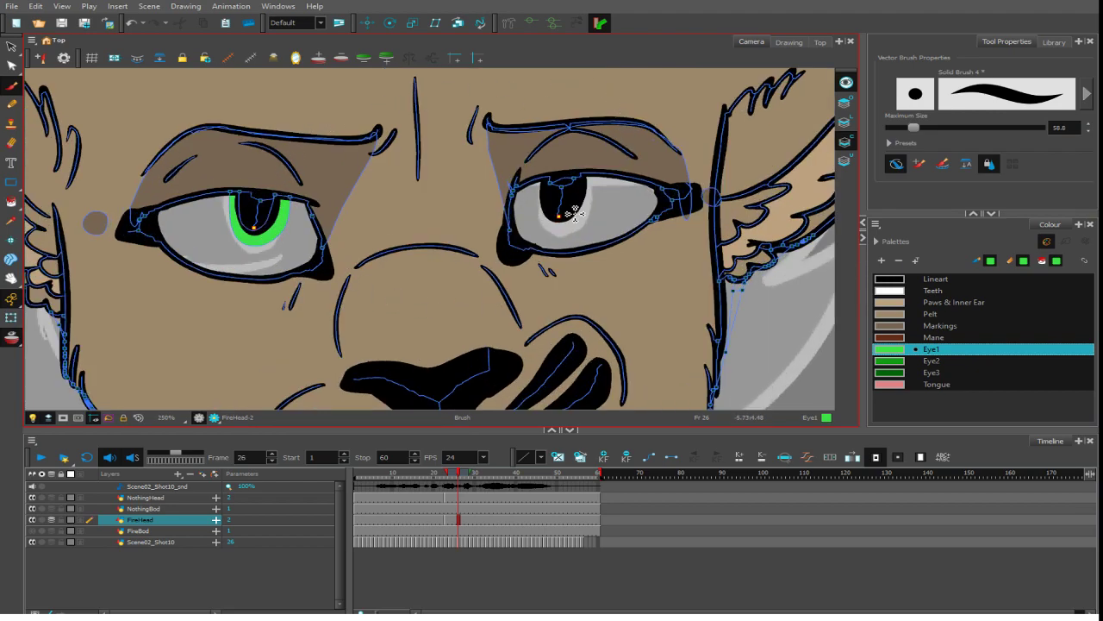
pyautogui.moveTo(543, 183)
pyautogui.mouseDown()
pyautogui.moveTo(546, 222)
pyautogui.moveTo(576, 221)
pyautogui.moveTo(593, 180)
pyautogui.mouseUp()
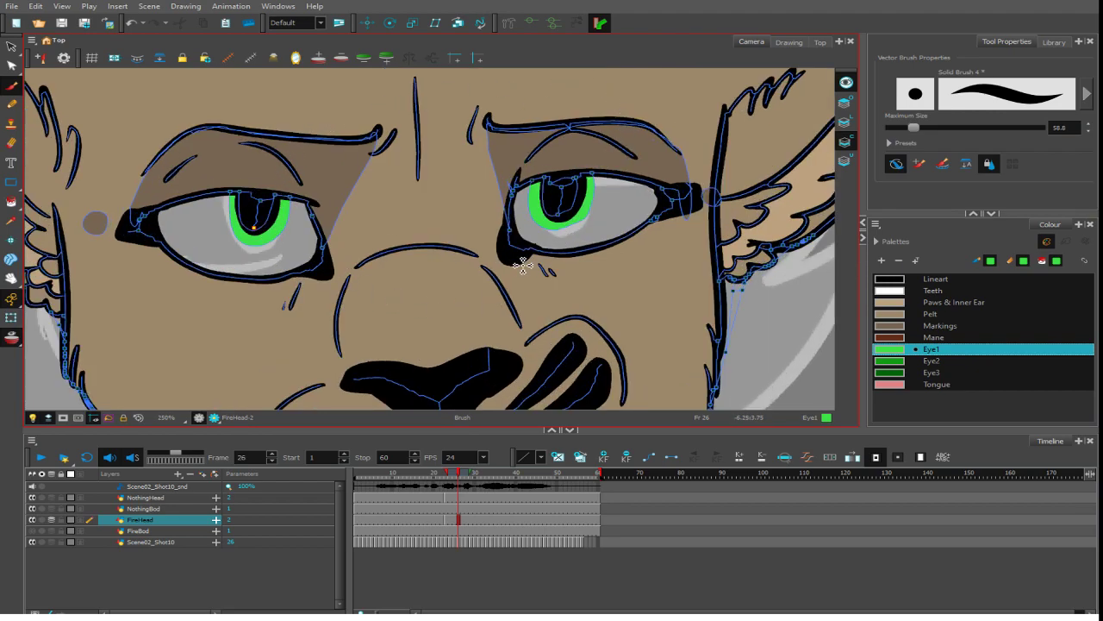
pyautogui.moveTo(519, 244)
pyautogui.mouseDown()
pyautogui.moveTo(566, 262)
pyautogui.moveTo(615, 245)
pyautogui.moveTo(656, 209)
pyautogui.mouseUp()
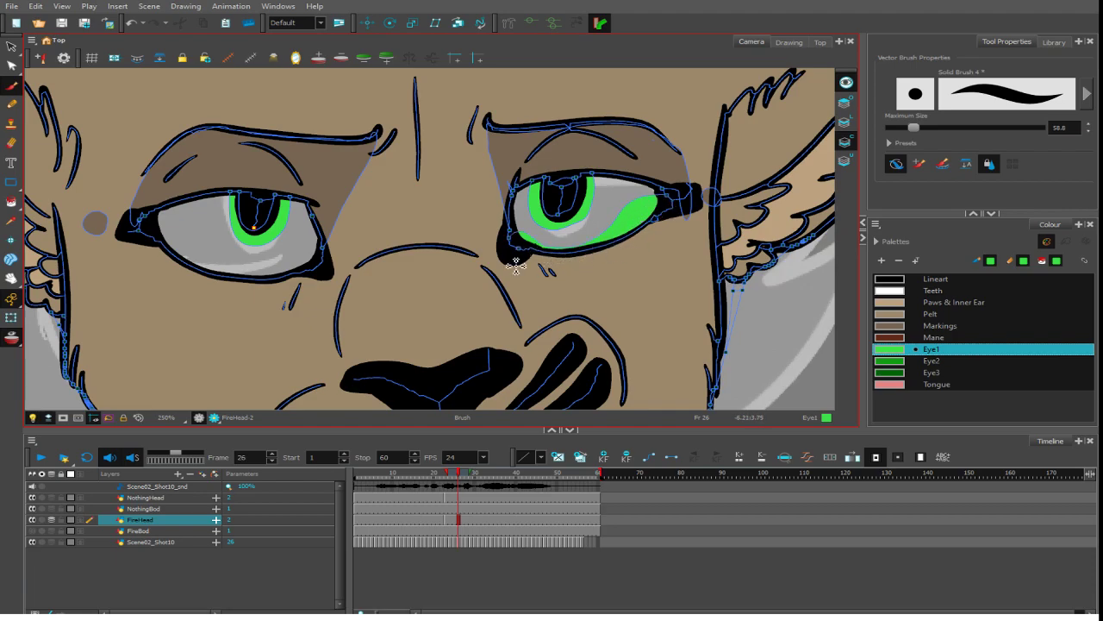
pyautogui.moveTo(308, 263)
pyautogui.mouseDown()
pyautogui.moveTo(245, 278)
pyautogui.moveTo(196, 251)
pyautogui.mouseUp()
pyautogui.hotkey('ctrl', 'z')
pyautogui.moveTo(305, 269)
pyautogui.mouseDown()
pyautogui.moveTo(241, 269)
pyautogui.moveTo(191, 243)
pyautogui.mouseUp()
pyautogui.hotkey('ctrl', 'z')
pyautogui.moveTo(307, 266)
pyautogui.mouseDown()
pyautogui.moveTo(258, 274)
pyautogui.moveTo(204, 246)
pyautogui.mouseUp()
pyautogui.hotkey('ctrl', 'z')
pyautogui.moveTo(308, 267)
pyautogui.mouseDown()
pyautogui.moveTo(252, 274)
pyautogui.moveTo(212, 246)
pyautogui.moveTo(189, 266)
pyautogui.moveTo(228, 279)
pyautogui.mouseUp()
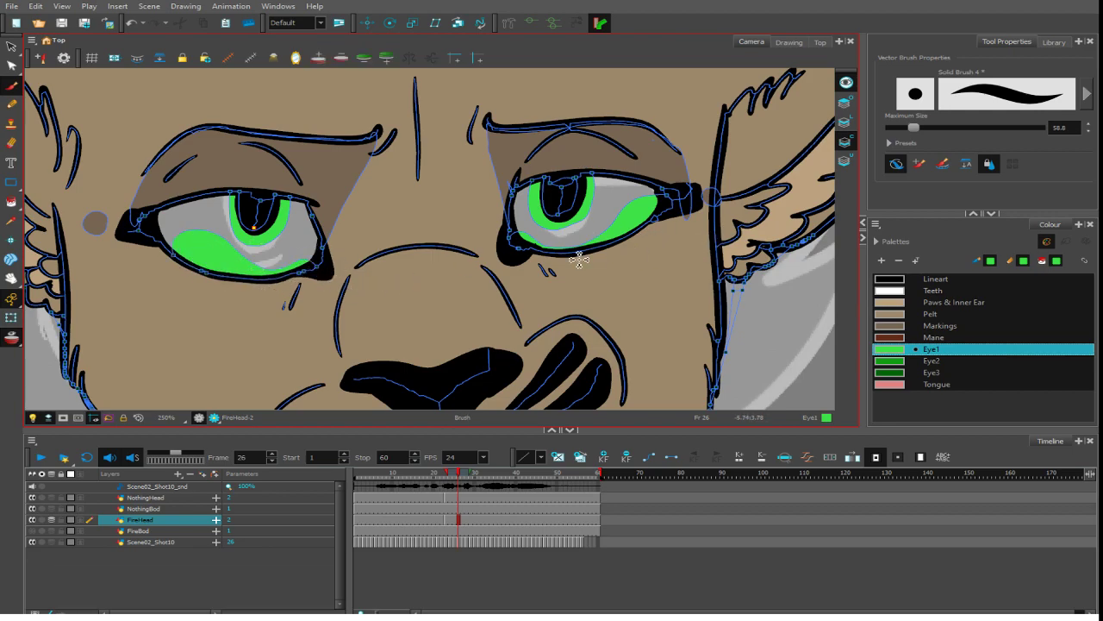
pyautogui.hotkey('ctrl', 'z')
# - Paint the Eye1 crescent along the bottom of the left-hand eye and fill the remaining areas of both eyes with Eye3
pyautogui.moveTo(307, 272)
pyautogui.mouseDown()
pyautogui.moveTo(251, 281)
pyautogui.moveTo(221, 253)
pyautogui.moveTo(174, 239)
pyautogui.moveTo(225, 271)
pyautogui.mouseUp()
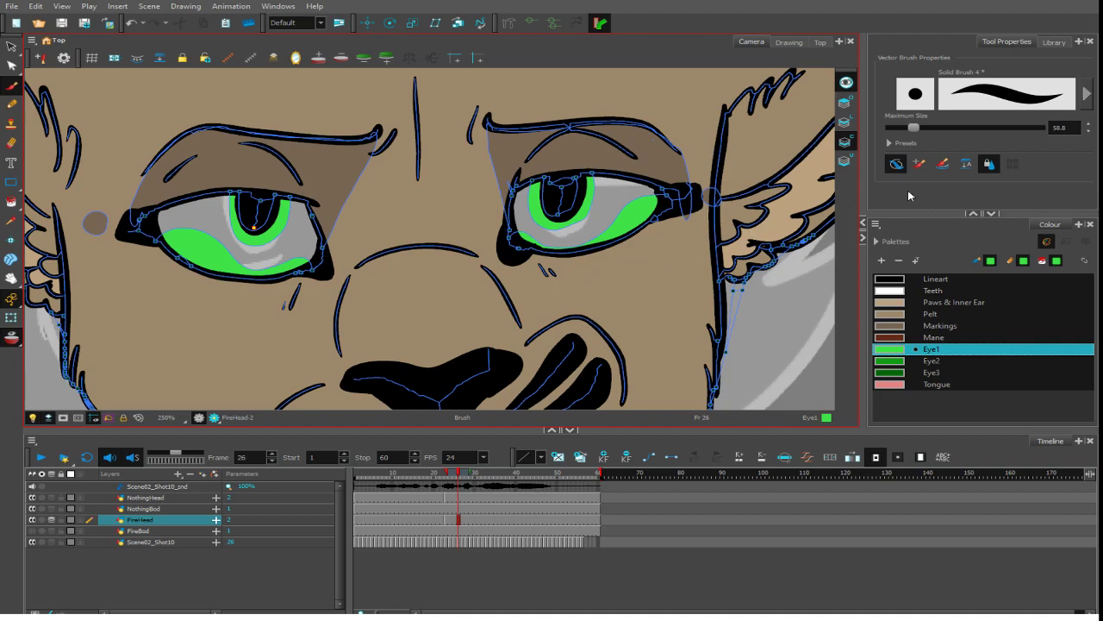
pyautogui.click(11, 203)
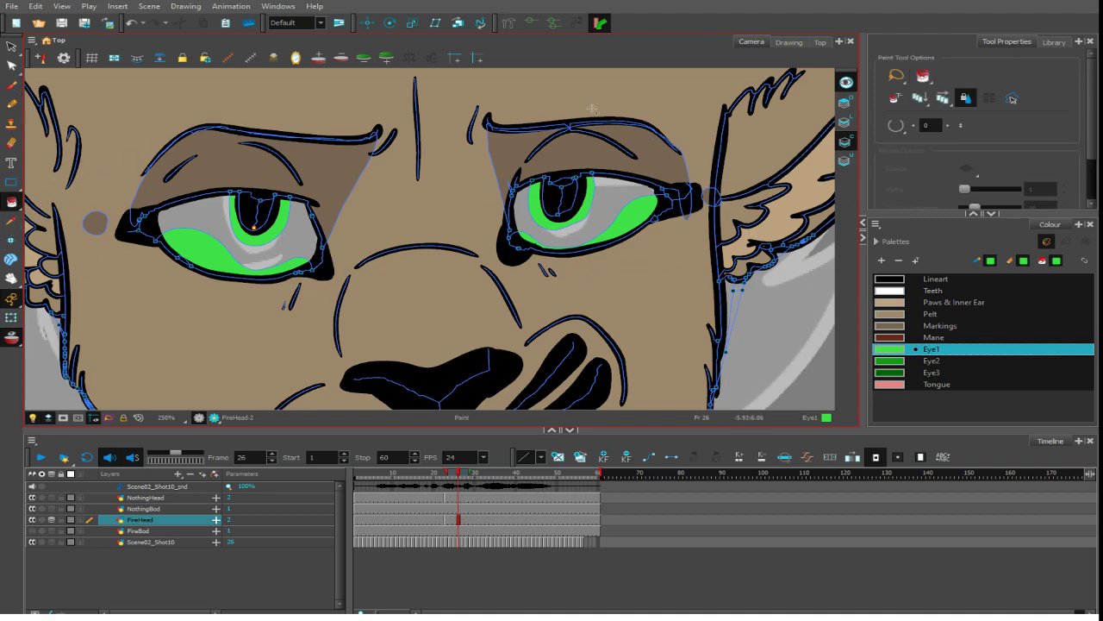
pyautogui.click(896, 369)
pyautogui.click(617, 203)
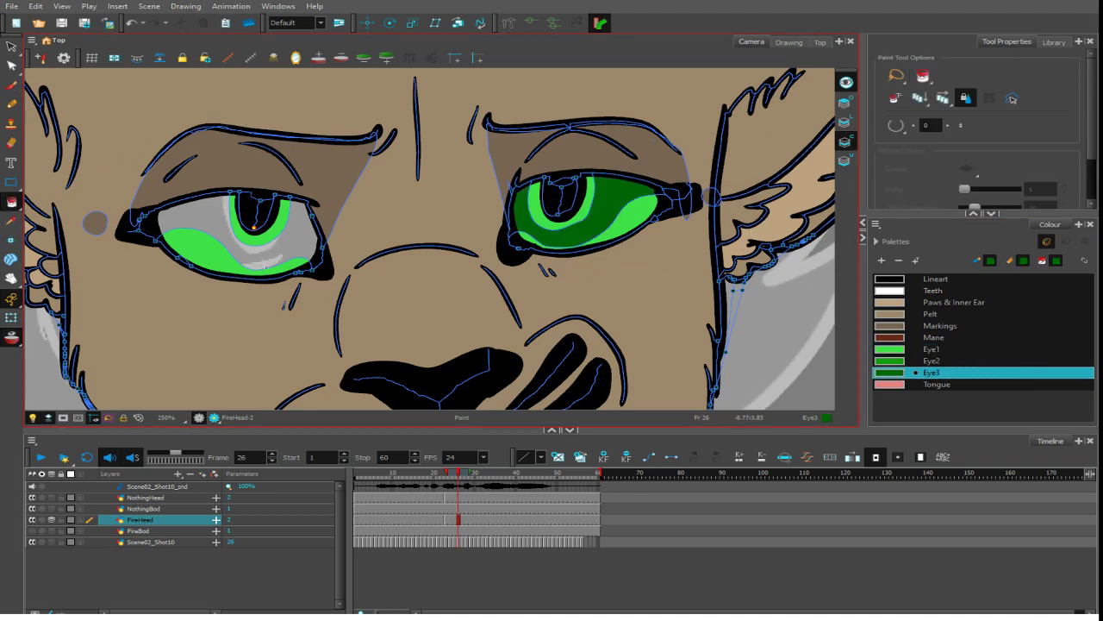
pyautogui.click(321, 231)
# - Set the brush to size 36.8 in the Teeth colour and make the overlay art of the FireHead drawing active
pyautogui.click(11, 85)
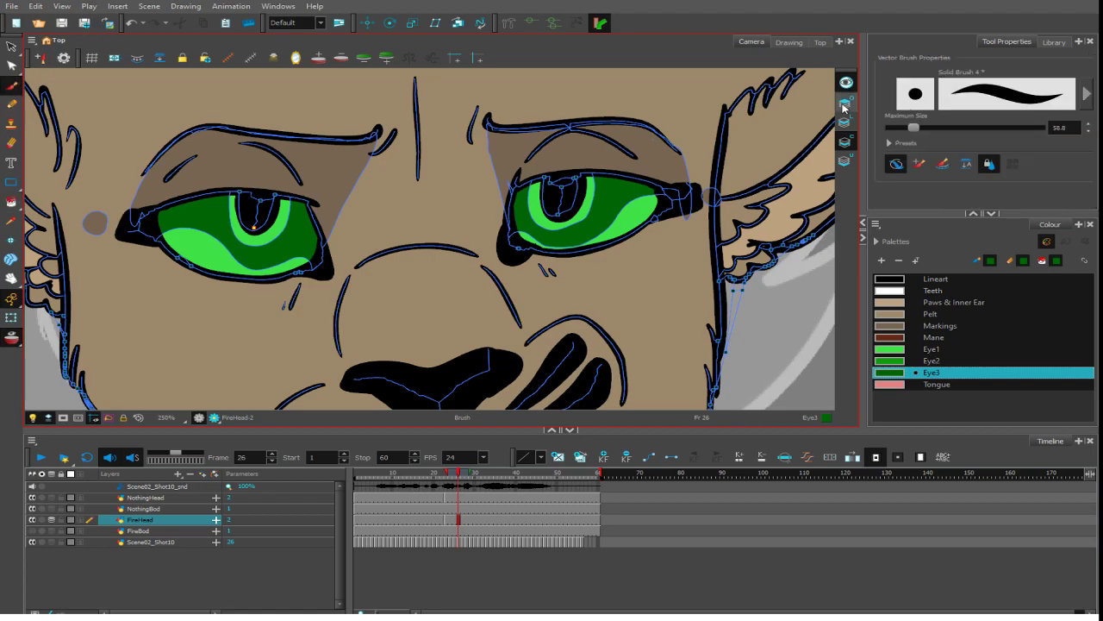
pyautogui.moveTo(915, 129); pyautogui.dragTo(903, 131)
pyautogui.click(899, 292)
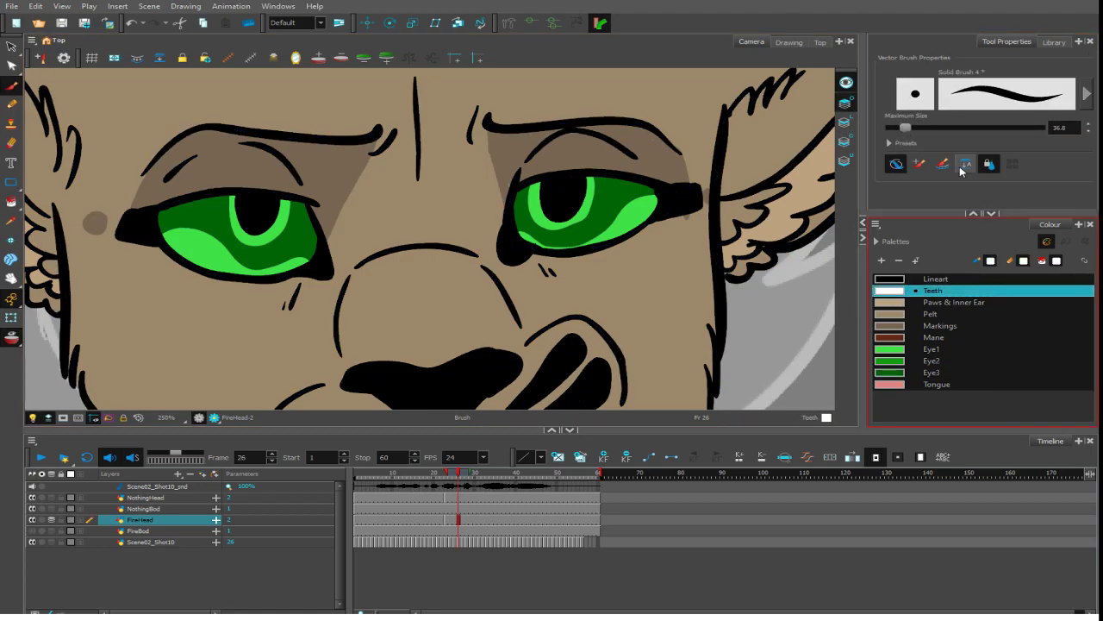
# - Compare Fire's coloured head with the previous head drawing by switching between frames 22 and 23
pyautogui.press(',')
pyautogui.press(',')
pyautogui.press(',')
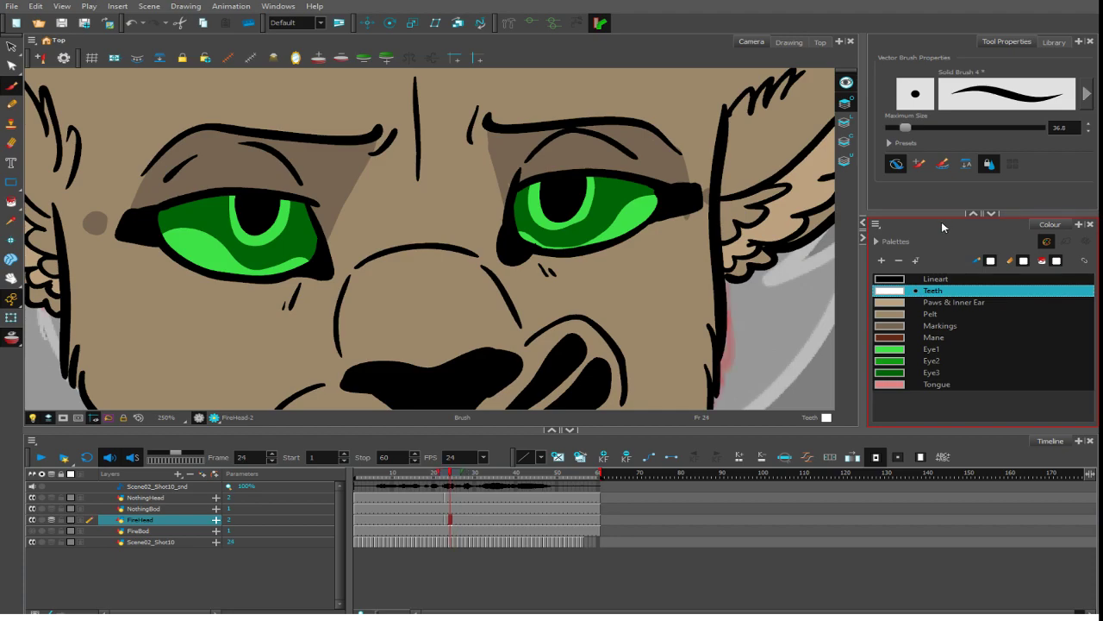
pyautogui.press(',')
pyautogui.press('.')
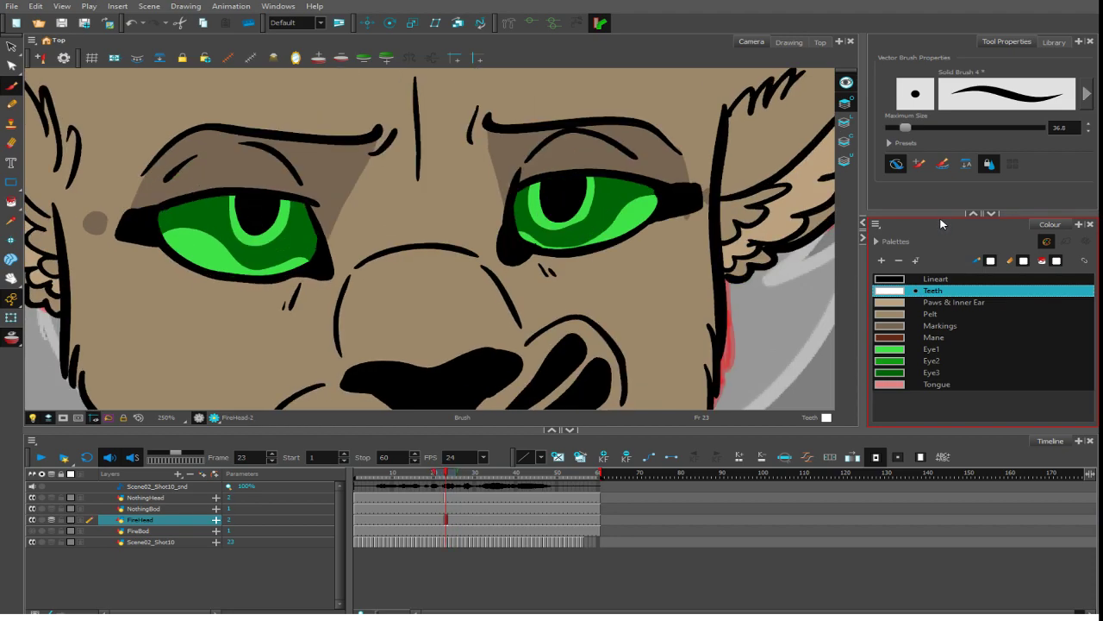
pyautogui.press(',')
pyautogui.press('.')
pyautogui.press(',')
pyautogui.press('.')
# - Paint a large and a small Teeth-coloured highlight on each of Fire's eyes in the frame 23 head drawing
pyautogui.moveTo(578, 191); pyautogui.dragTo(597, 184)
pyautogui.click(898, 164)
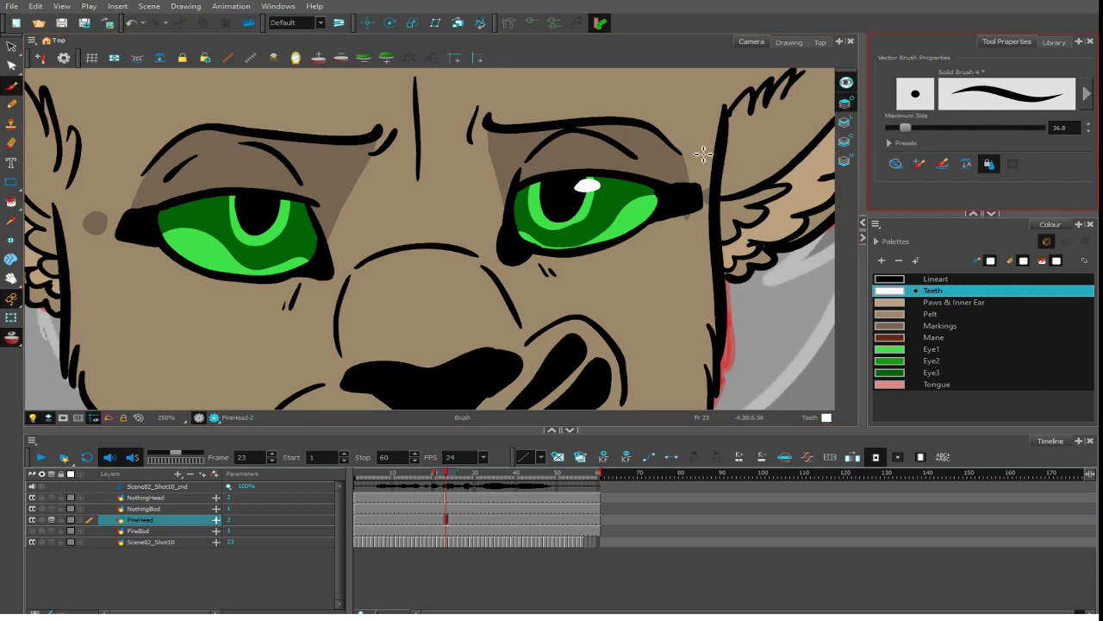
pyautogui.click(597, 186)
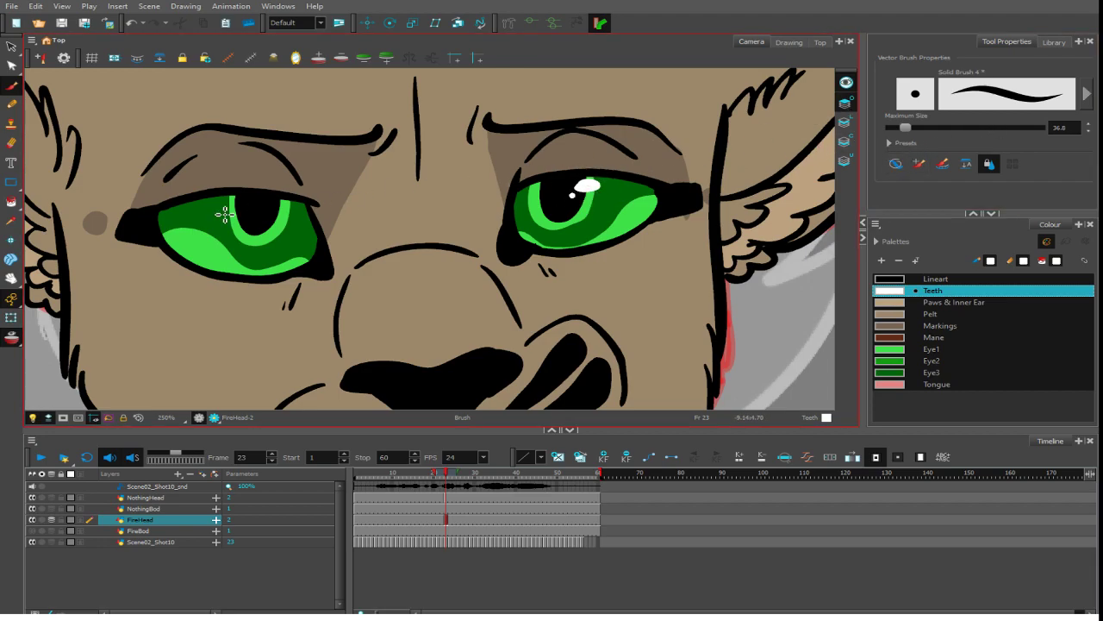
pyautogui.moveTo(215, 210); pyautogui.dragTo(242, 204)
# - Compare the highlighted eyes with the previous head drawing by switching between frames 22 and 23, and examine the whole head
pyautogui.press(',')
pyautogui.press('.')
pyautogui.press(',')
pyautogui.press('.')
pyautogui.press(',')
pyautogui.press('.')
pyautogui.press(',')
pyautogui.press('.')
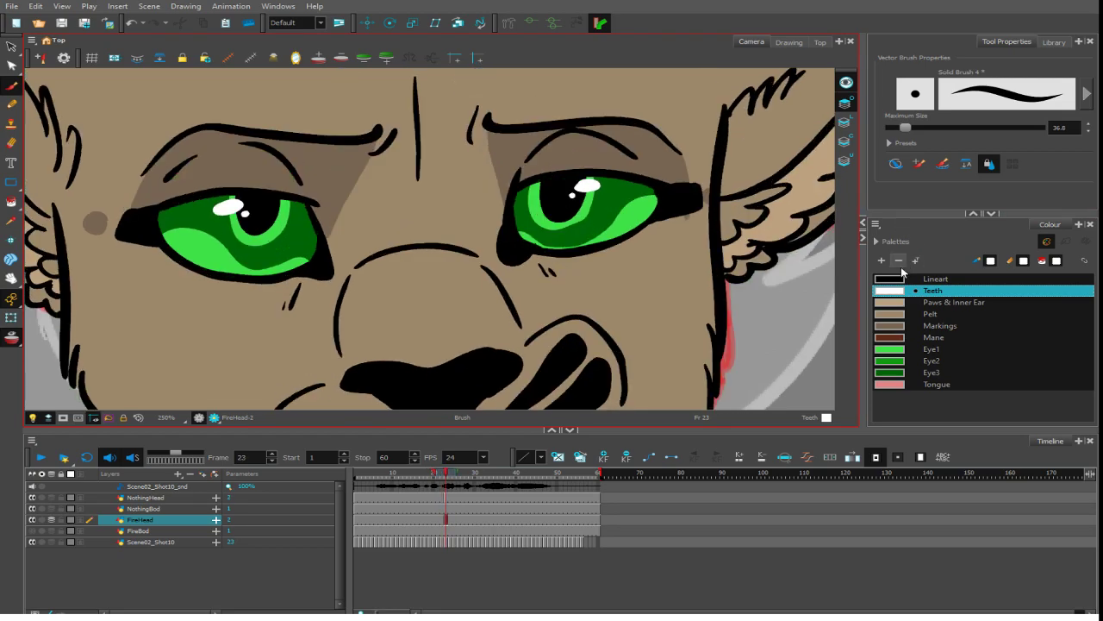
pyautogui.press(',')
pyautogui.press('.')
pyautogui.moveTo(785, 343); pyautogui.dragTo(790, 293)
pyautogui.press('1')
pyautogui.press('1')
pyautogui.press('1')
pyautogui.press('1')
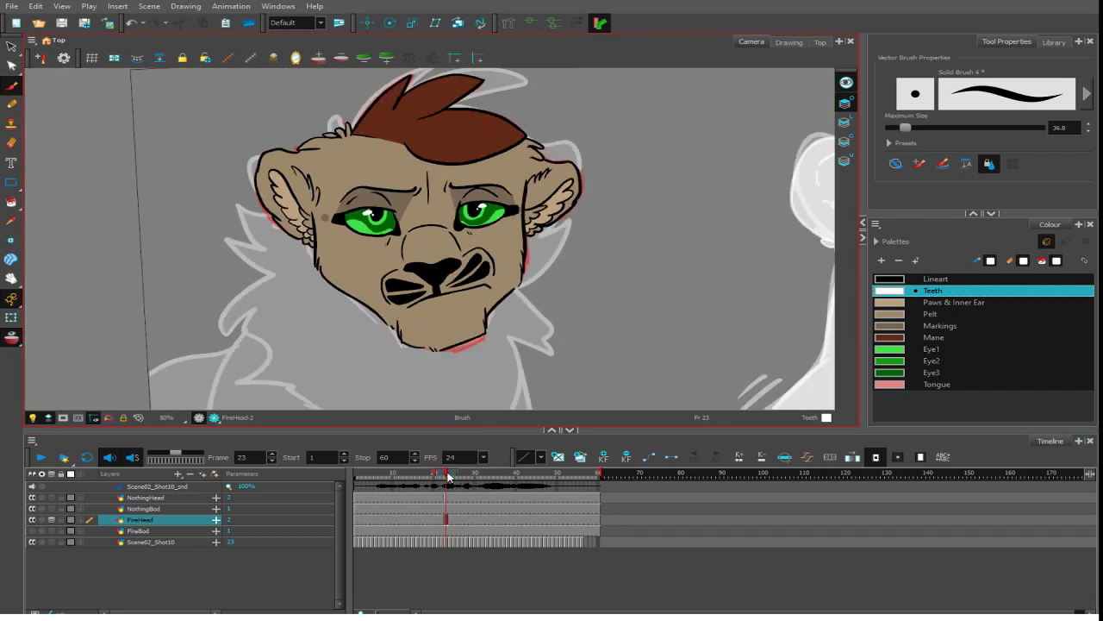
# - Clear the exposures of the NothingHead and FireHead layers at frame 22
pyautogui.press('.')
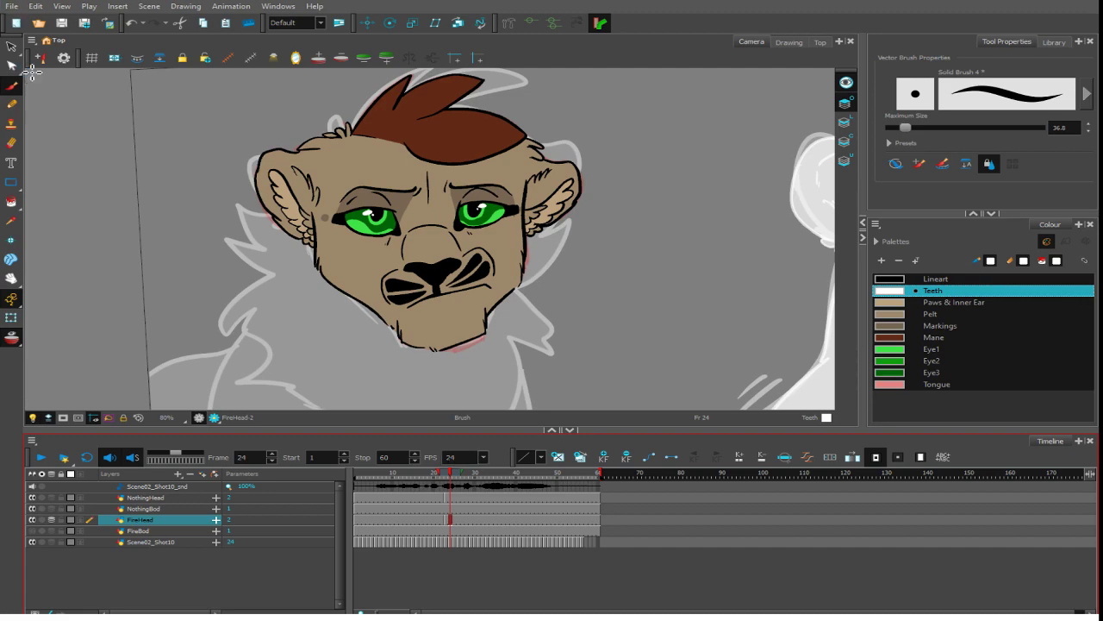
pyautogui.moveTo(640, 233)
pyautogui.mouseDown()
pyautogui.moveTo(664, 254)
pyautogui.moveTo(676, 246)
pyautogui.mouseUp()
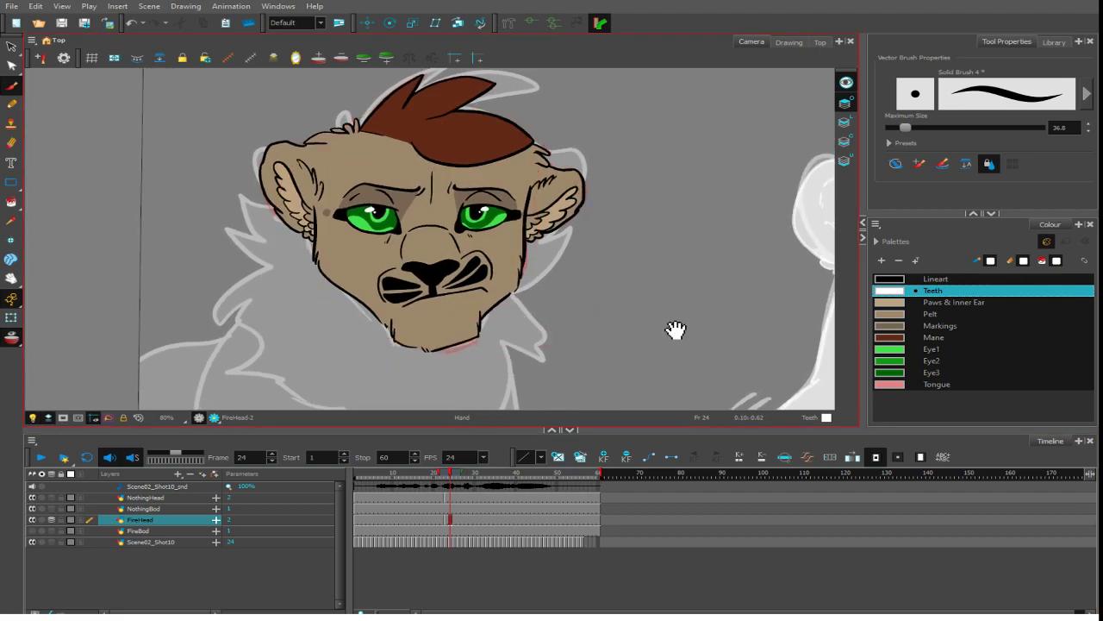
pyautogui.moveTo(675, 330); pyautogui.dragTo(615, 282)
pyautogui.press('1')
pyautogui.press('1')
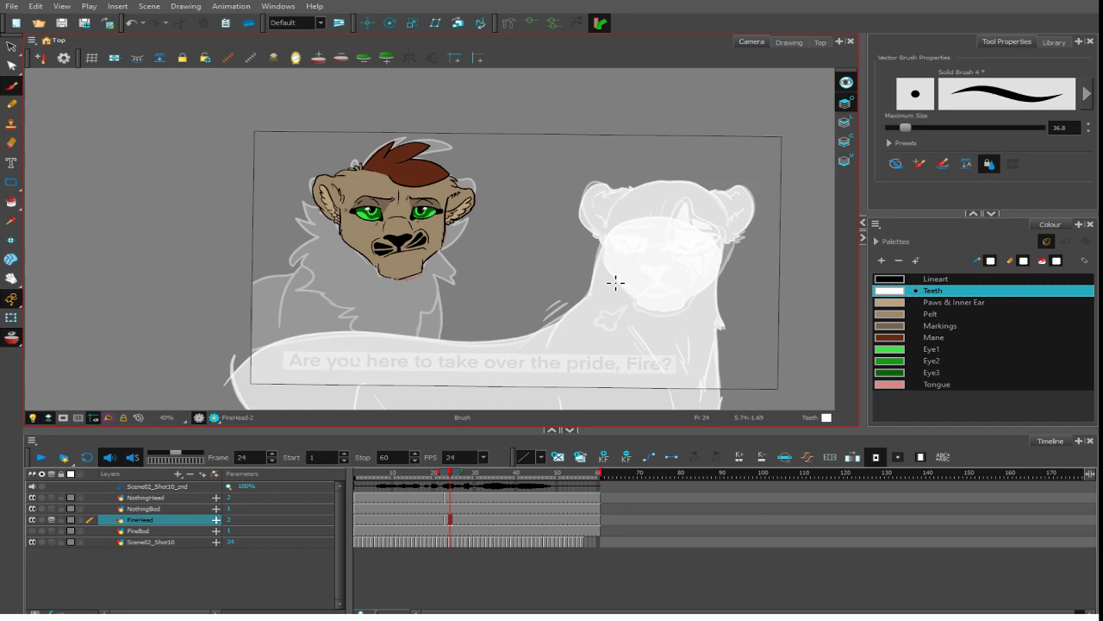
pyautogui.click(430, 519)
pyautogui.click(458, 520)
pyautogui.click(433, 520)
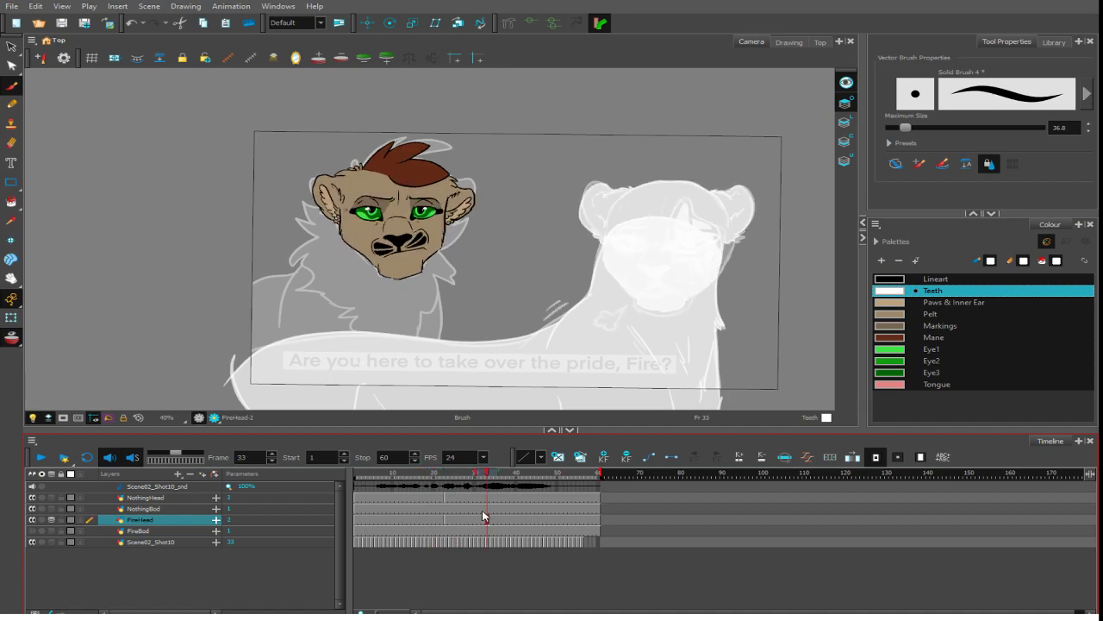
pyautogui.click(444, 497)
pyautogui.click(443, 521)
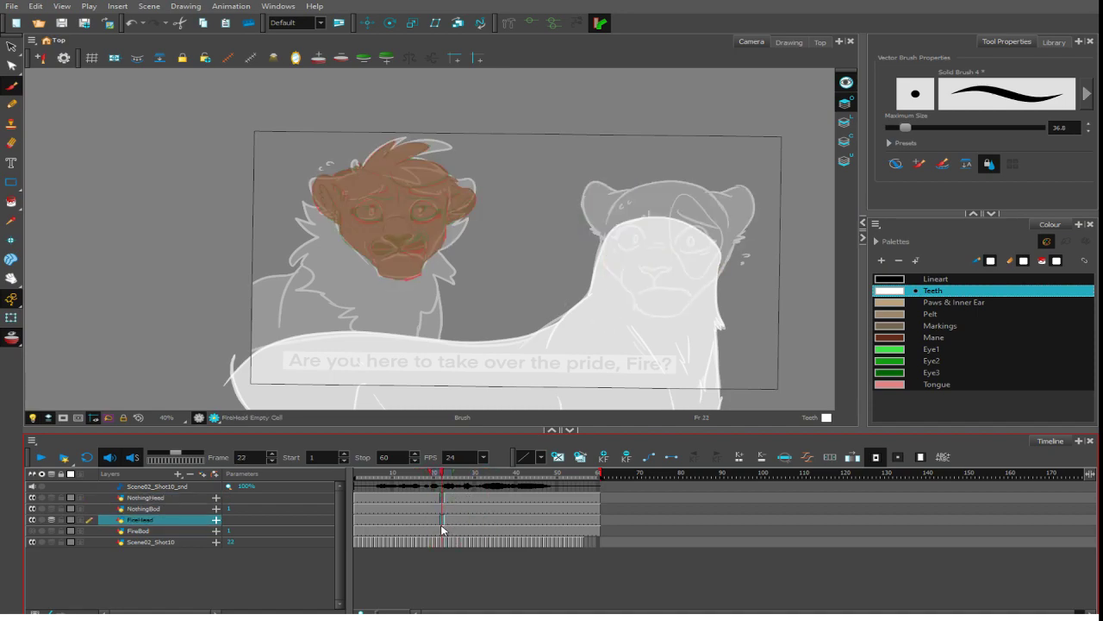
# - Open FireHead's empty frame 22 cell in the Drawing view and show only the line art of the onion-skinned neighbouring heads
pyautogui.click(786, 42)
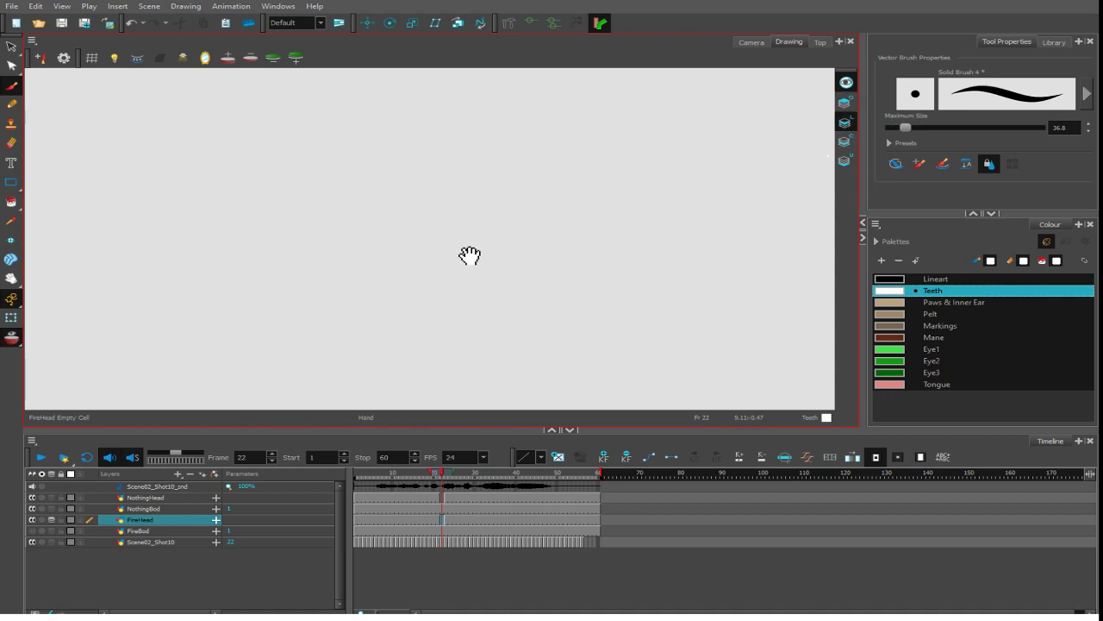
pyautogui.press('1')
pyautogui.press('1')
pyautogui.press('1')
pyautogui.press('1')
pyautogui.moveTo(465, 284); pyautogui.dragTo(695, 281)
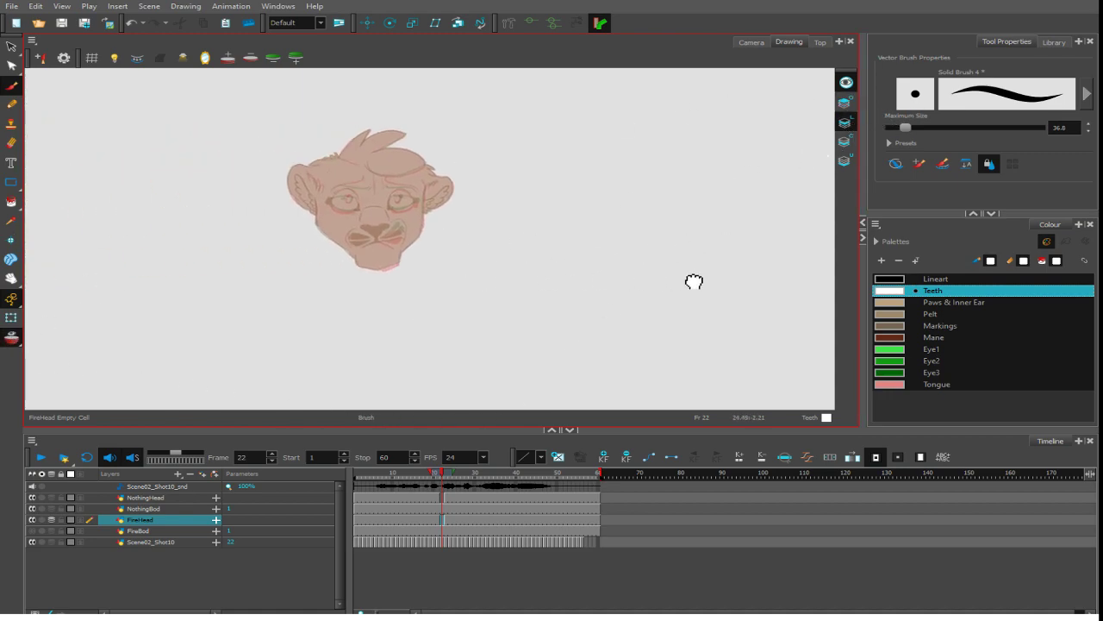
pyautogui.press('2')
pyautogui.press('2')
pyautogui.press('2')
pyautogui.moveTo(499, 291); pyautogui.dragTo(660, 316)
pyautogui.press('2')
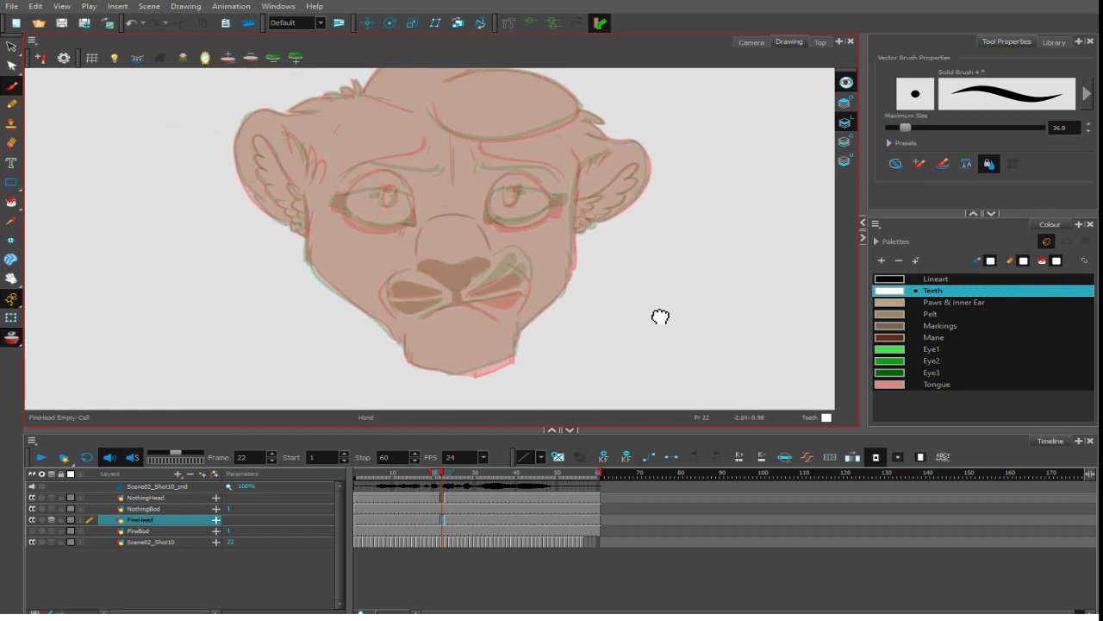
pyautogui.click(846, 98)
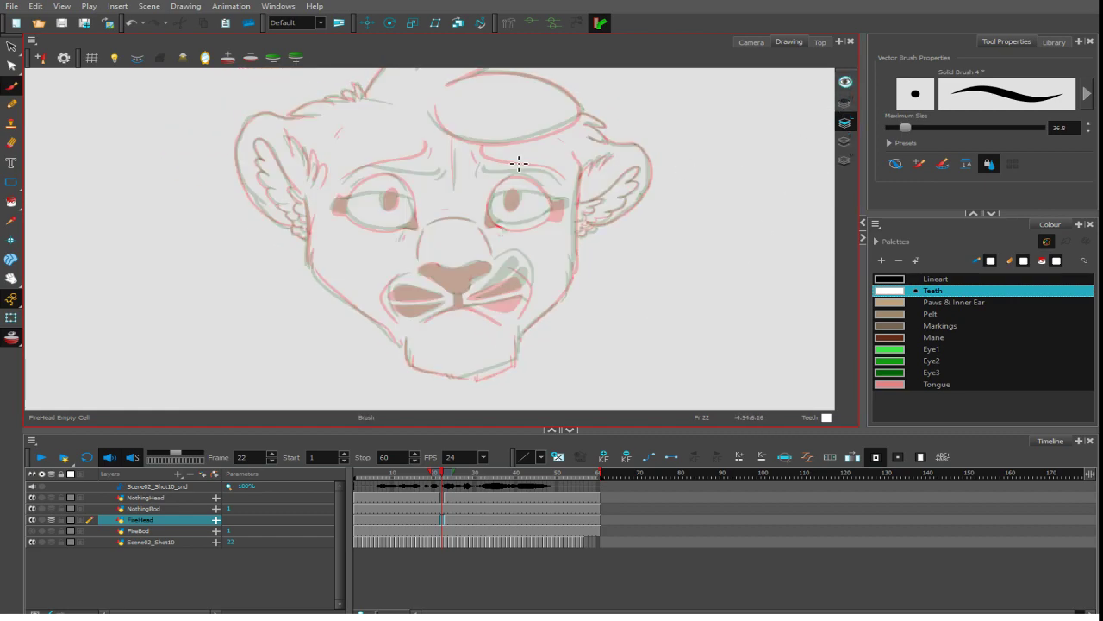
# - Set the brush to size 33.2 in the Lineart colour for inking the in-between head
pyautogui.click(913, 279)
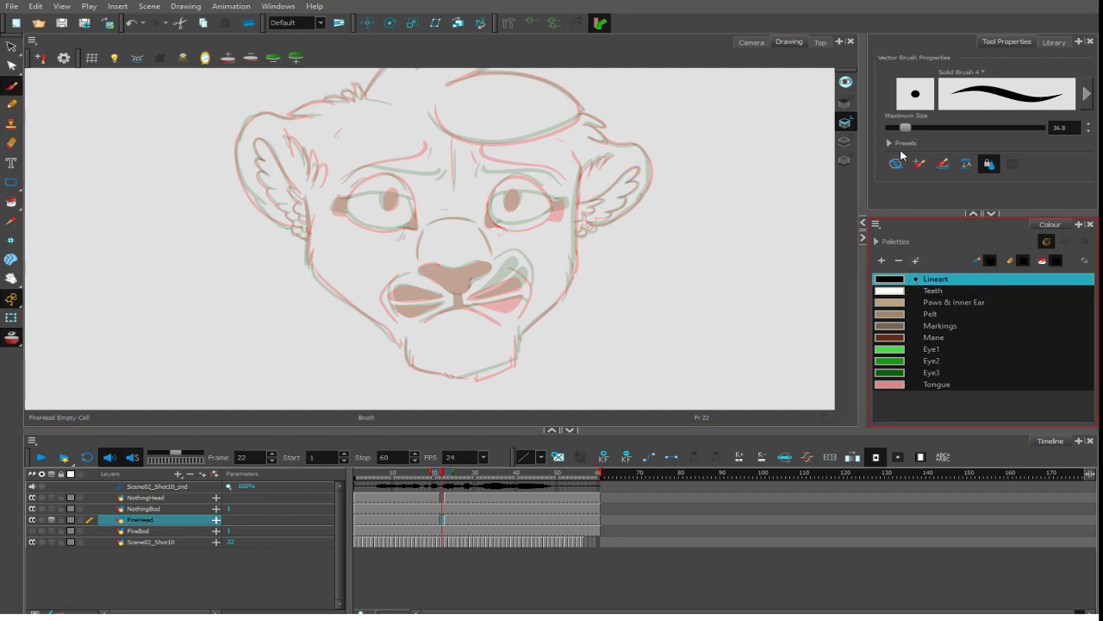
pyautogui.moveTo(905, 127); pyautogui.dragTo(903, 128)
pyautogui.click(897, 163)
pyautogui.moveTo(529, 271); pyautogui.dragTo(527, 302)
pyautogui.scroll(3, 517, 300)
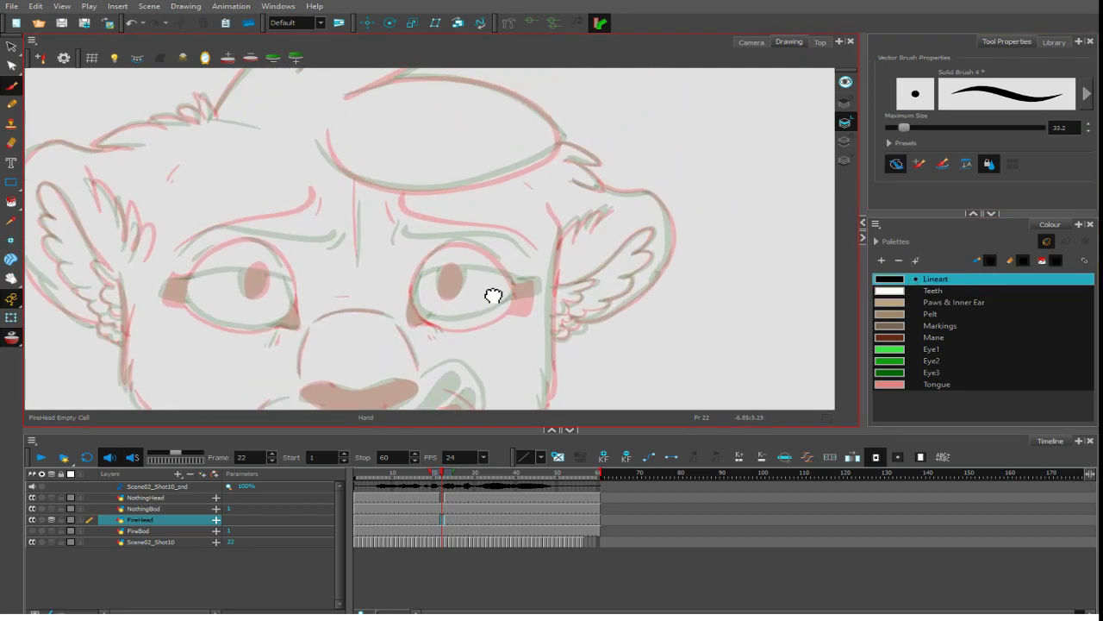
# - Ink the right-hand eye with its pupil, corners, crease and brow, plus the nose bridge, midway between the two onion-skinned heads
pyautogui.moveTo(403, 336)
pyautogui.mouseDown()
pyautogui.moveTo(421, 289)
pyautogui.moveTo(465, 263)
pyautogui.moveTo(517, 277)
pyautogui.moveTo(533, 300)
pyautogui.moveTo(530, 321)
pyautogui.moveTo(422, 351)
pyautogui.moveTo(407, 343)
pyautogui.moveTo(414, 302)
pyautogui.mouseUp()
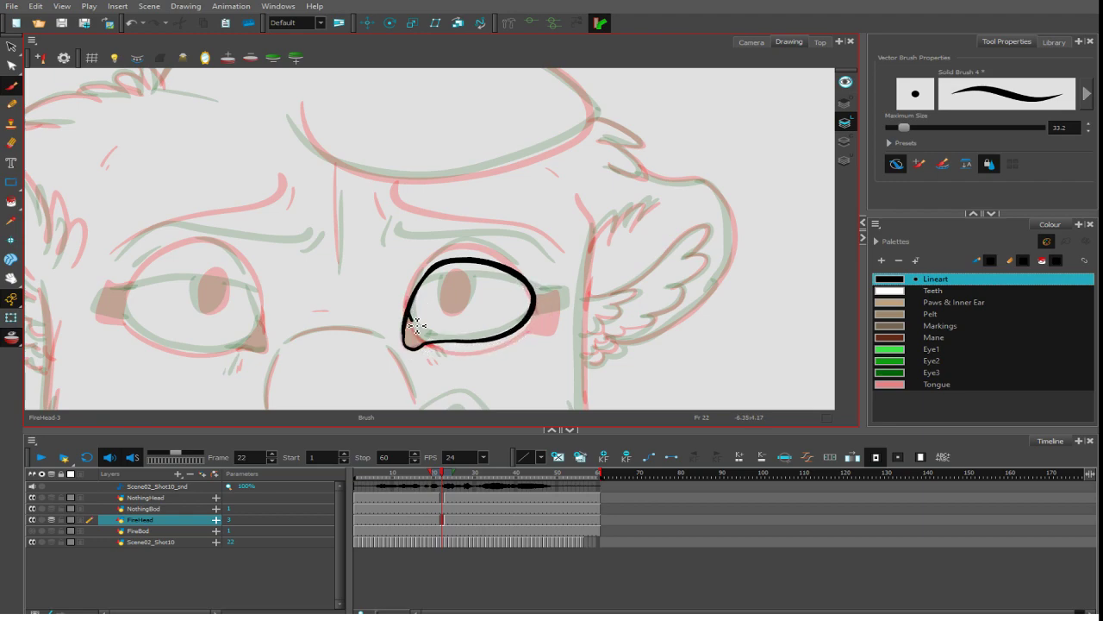
pyautogui.hotkey('alt', 'z')
pyautogui.hotkey('alt', 'b')
pyautogui.moveTo(420, 293)
pyautogui.mouseDown()
pyautogui.moveTo(415, 328)
pyautogui.moveTo(437, 347)
pyautogui.mouseUp()
pyautogui.moveTo(460, 275)
pyautogui.mouseDown()
pyautogui.moveTo(448, 311)
pyautogui.moveTo(466, 311)
pyautogui.moveTo(473, 293)
pyautogui.moveTo(451, 276)
pyautogui.moveTo(476, 245)
pyautogui.moveTo(518, 266)
pyautogui.moveTo(542, 244)
pyautogui.moveTo(419, 223)
pyautogui.moveTo(386, 223)
pyautogui.mouseUp()
pyautogui.press('space')
pyautogui.moveTo(569, 305)
pyautogui.mouseDown()
pyautogui.moveTo(544, 254)
pyautogui.moveTo(556, 252)
pyautogui.moveTo(560, 277)
pyautogui.moveTo(517, 274)
pyautogui.mouseUp()
pyautogui.hotkey('ctrl', 'z')
pyautogui.moveTo(419, 311); pyautogui.dragTo(425, 318)
pyautogui.press('space')
pyautogui.moveTo(423, 310); pyautogui.dragTo(534, 330)
pyautogui.moveTo(447, 309)
pyautogui.mouseDown()
pyautogui.moveTo(477, 371)
pyautogui.moveTo(417, 294)
pyautogui.moveTo(377, 298)
pyautogui.moveTo(335, 338)
pyautogui.moveTo(326, 369)
pyautogui.mouseUp()
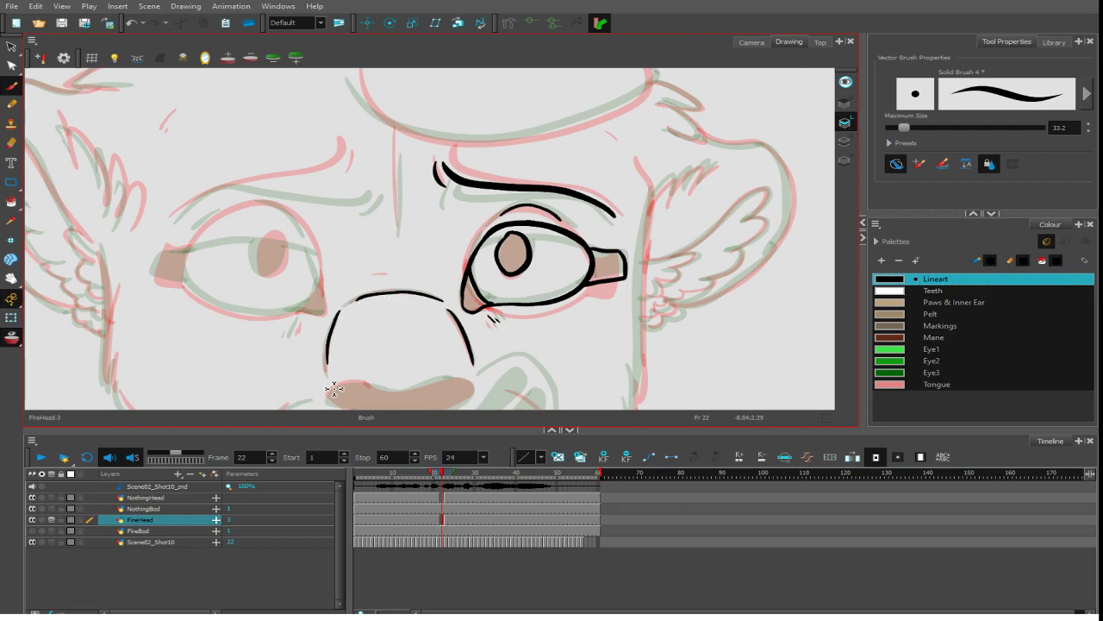